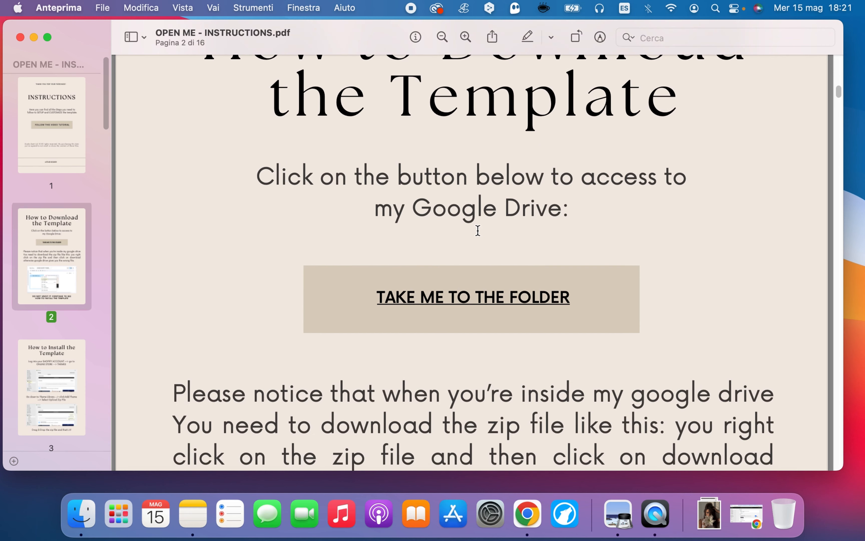
Open the Google Drive folder linked in the PDF instructions and download SHINE-THEME-2.0.zip, clearing the Download folder window from view
scroll(479, 226, up, 5)
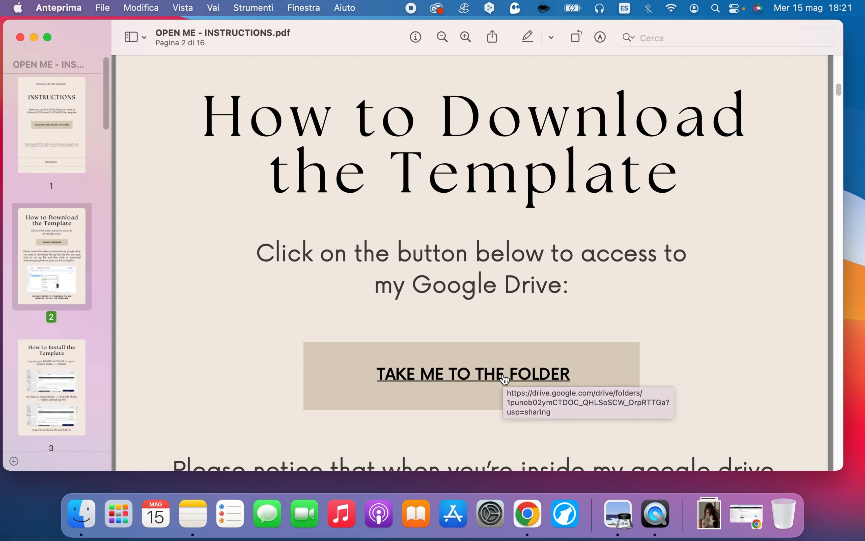
click(484, 375)
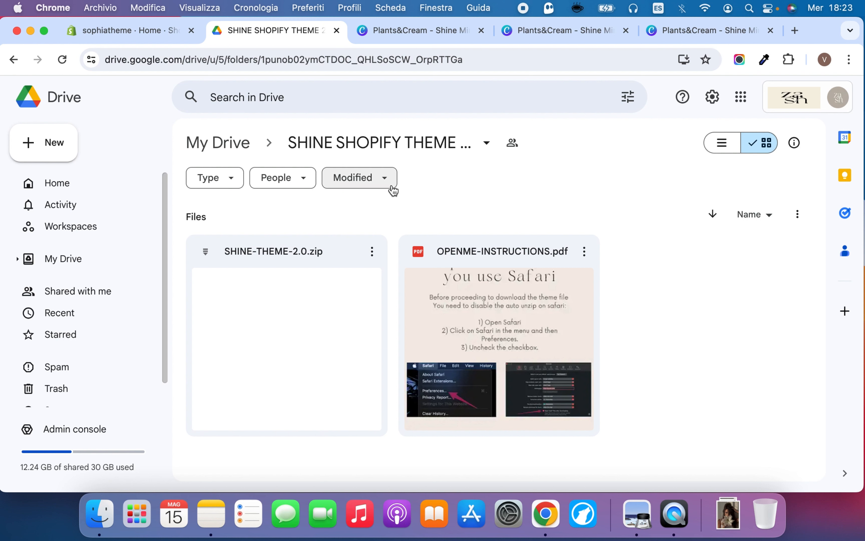
right_click(346, 251)
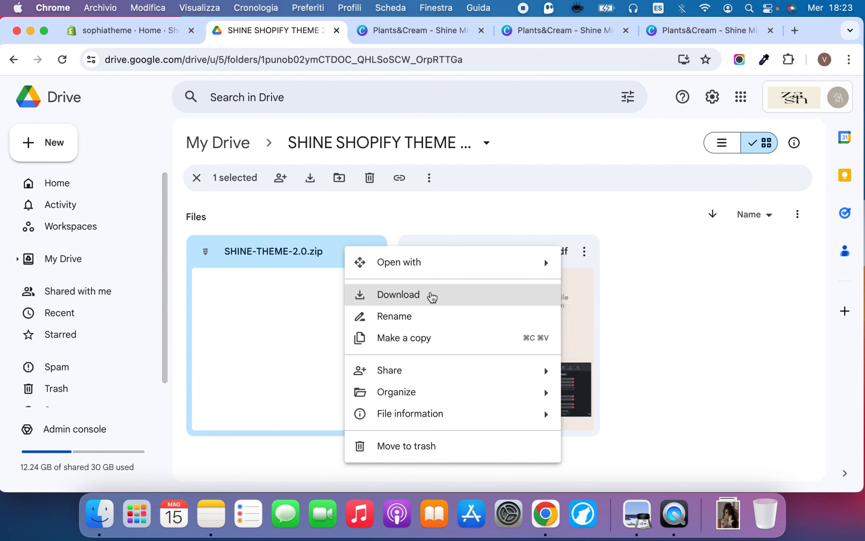
click(432, 296)
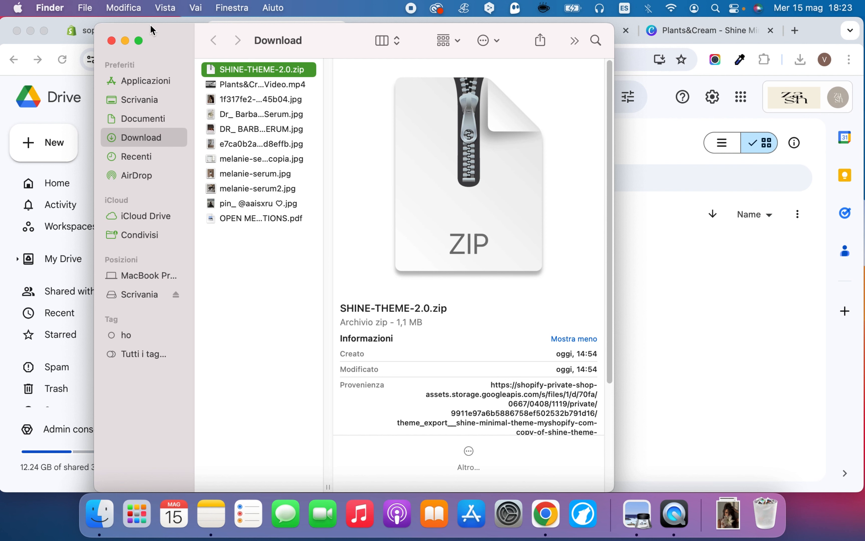
click(125, 40)
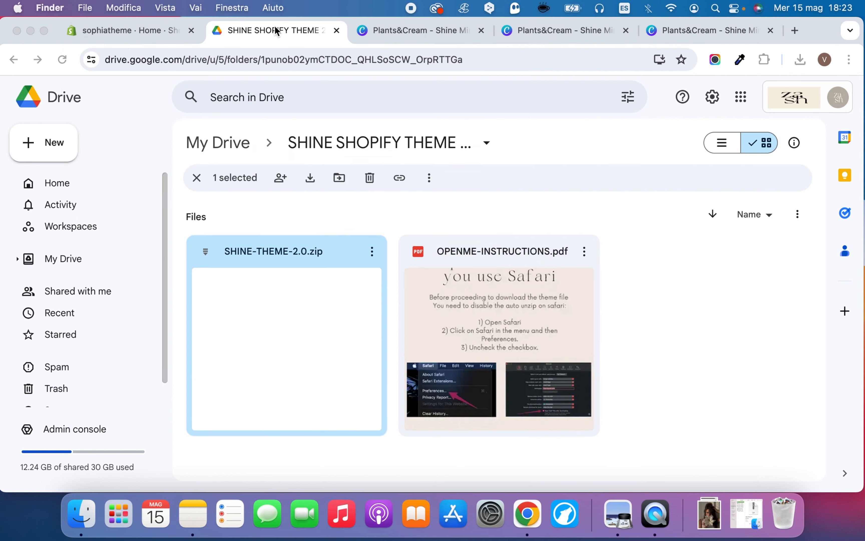
In the Shopify admin, upload the downloaded SHINE-THEME-2.0.zip to the online store's theme library
click(115, 30)
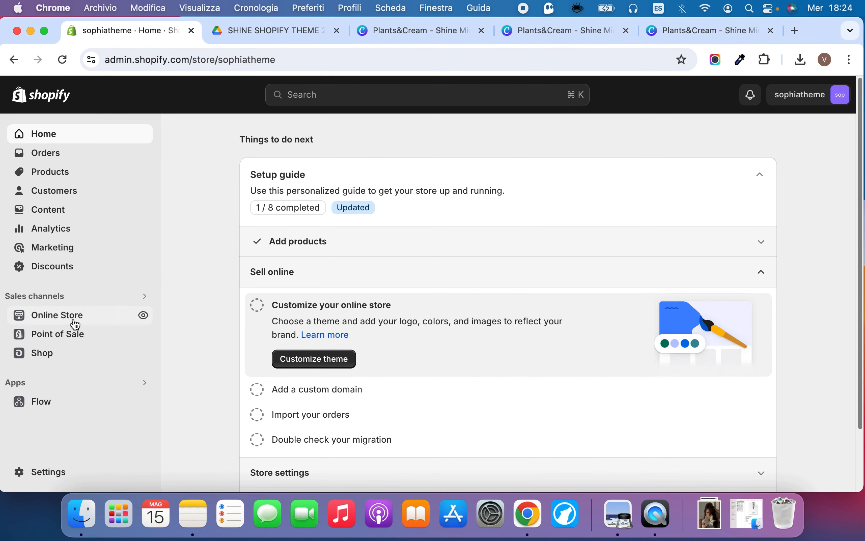
click(94, 316)
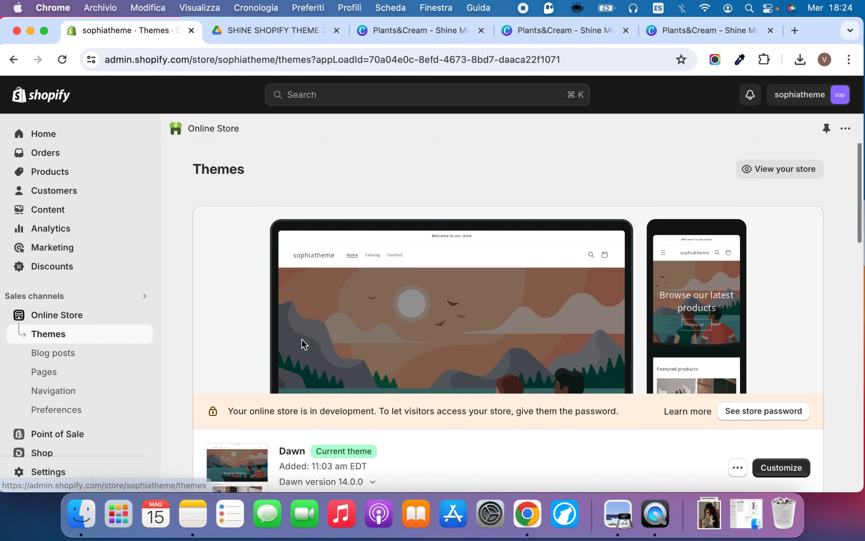
scroll(300, 340, down, 8)
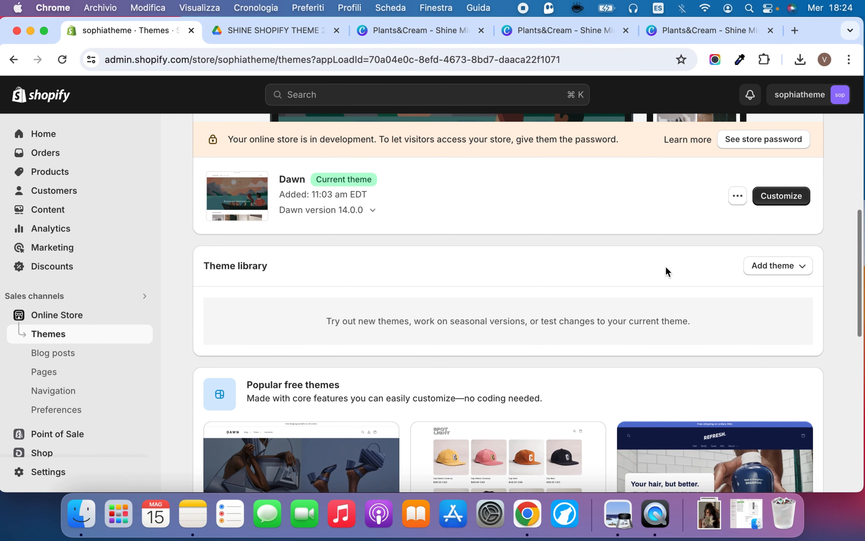
click(792, 271)
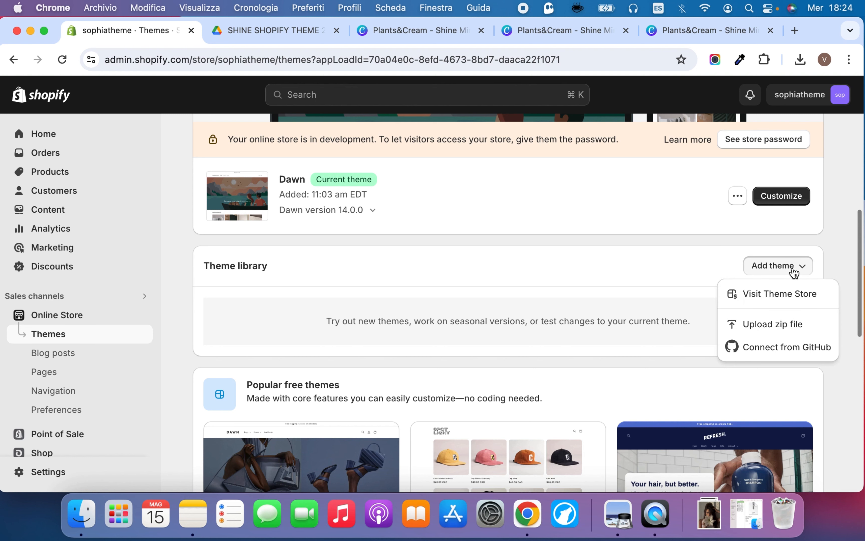
click(818, 325)
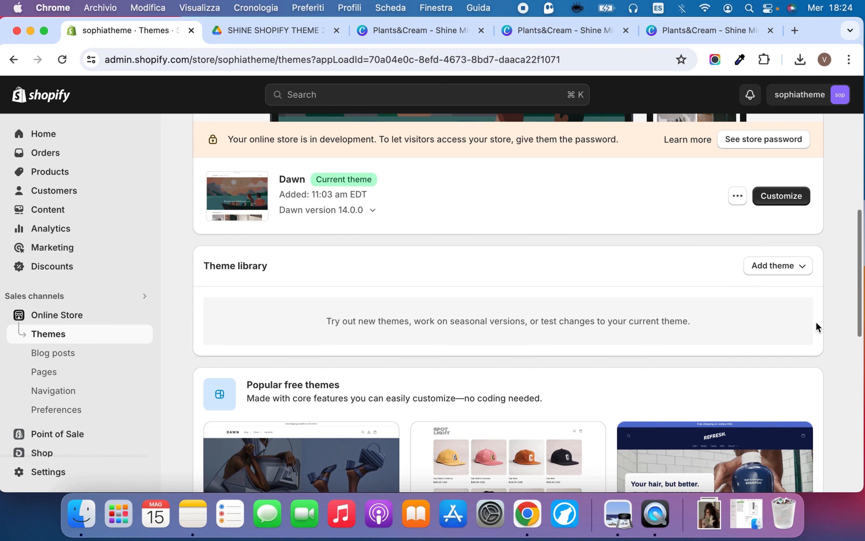
click(706, 513)
drag(708, 404, 387, 298)
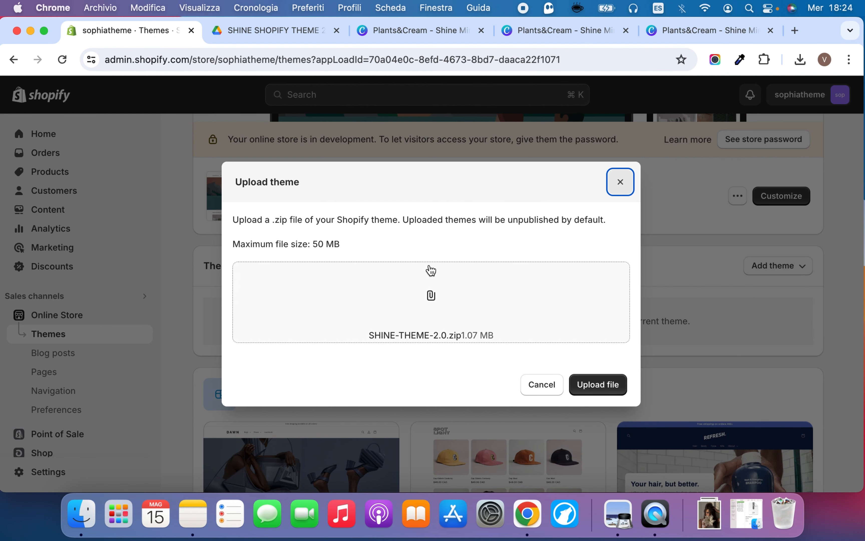
click(612, 389)
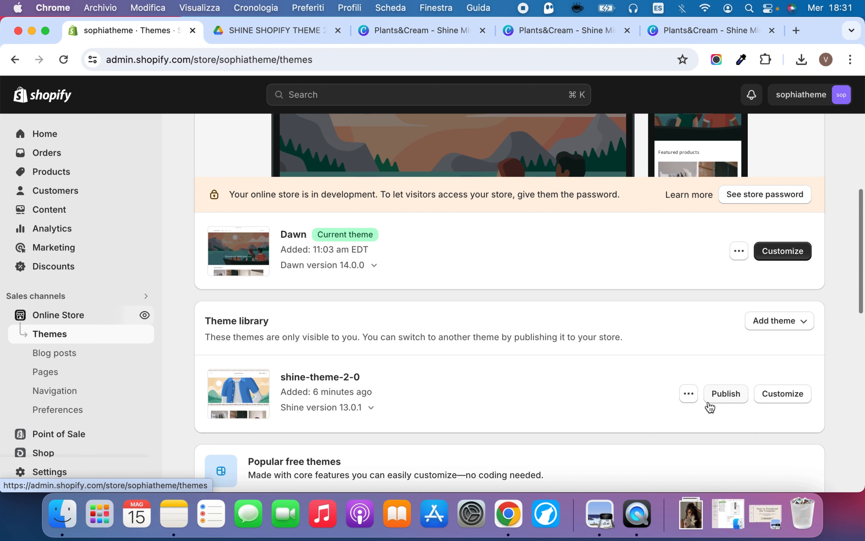
Publish shine-theme-2-0 in place of the Dawn theme and review it on the Themes page
click(719, 400)
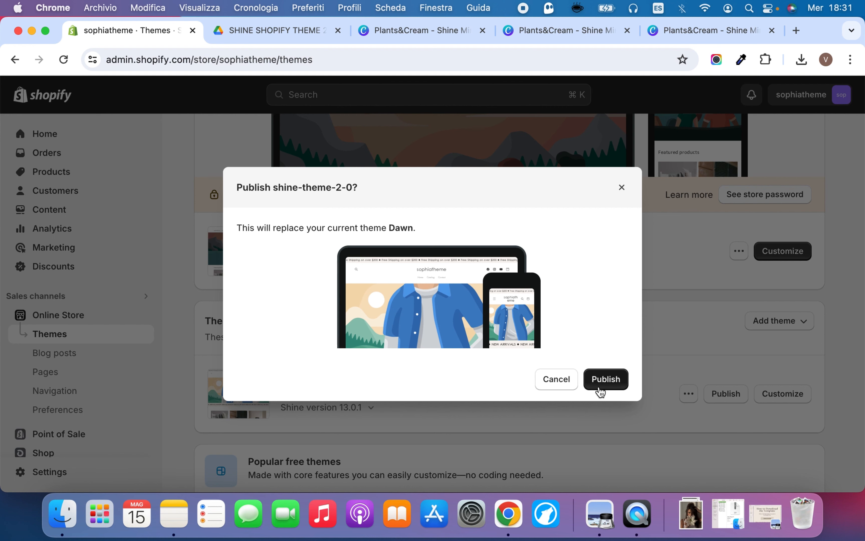
click(602, 382)
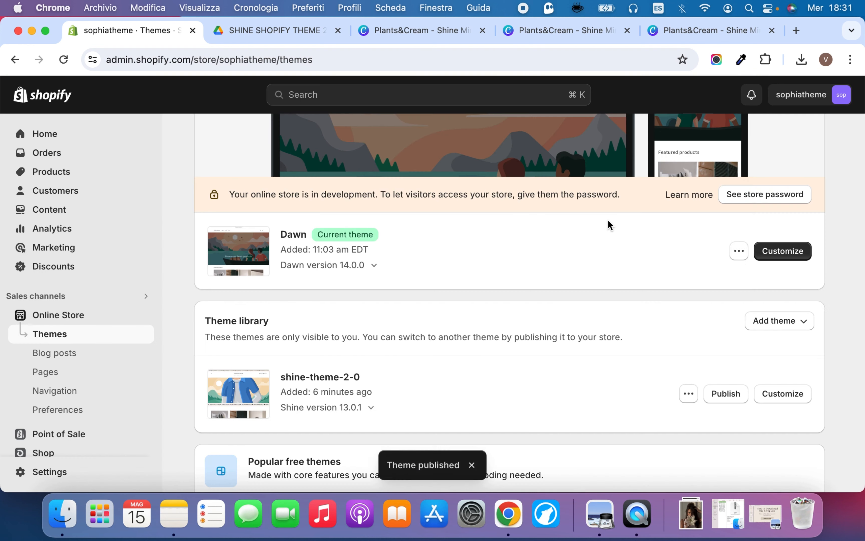
scroll(507, 297, down, 3)
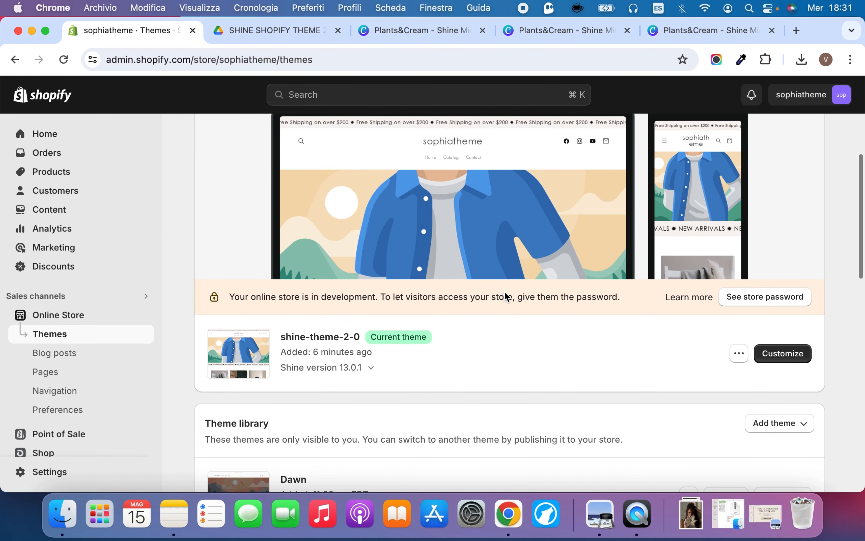
scroll(507, 300, down, 1)
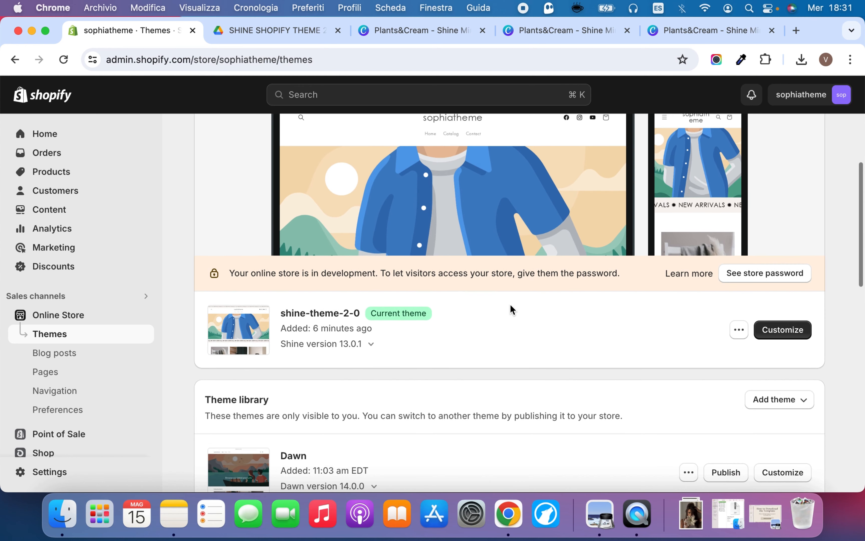
scroll(511, 308, down, 4)
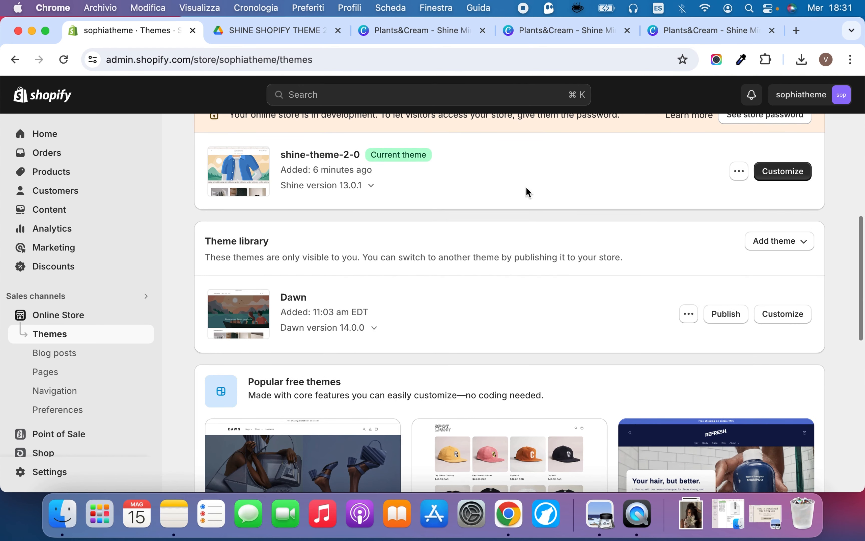
scroll(357, 304, up, 8)
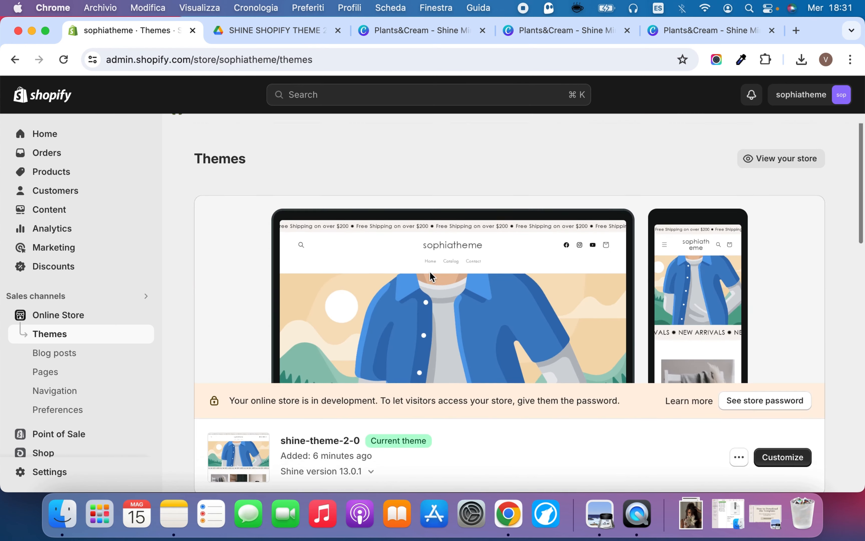
scroll(529, 407, down, 2)
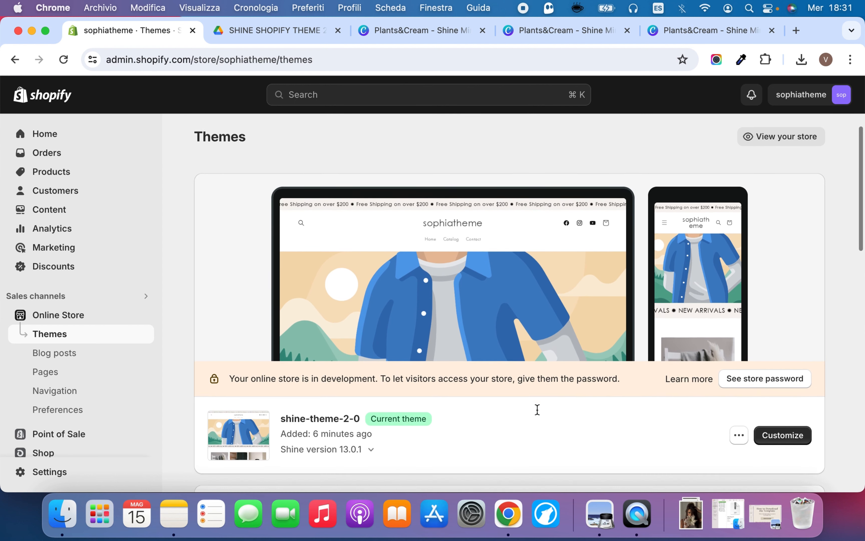
Examine the Restrict store access section in the online store preferences, and return to the Themes page
scroll(87, 400, down, 3)
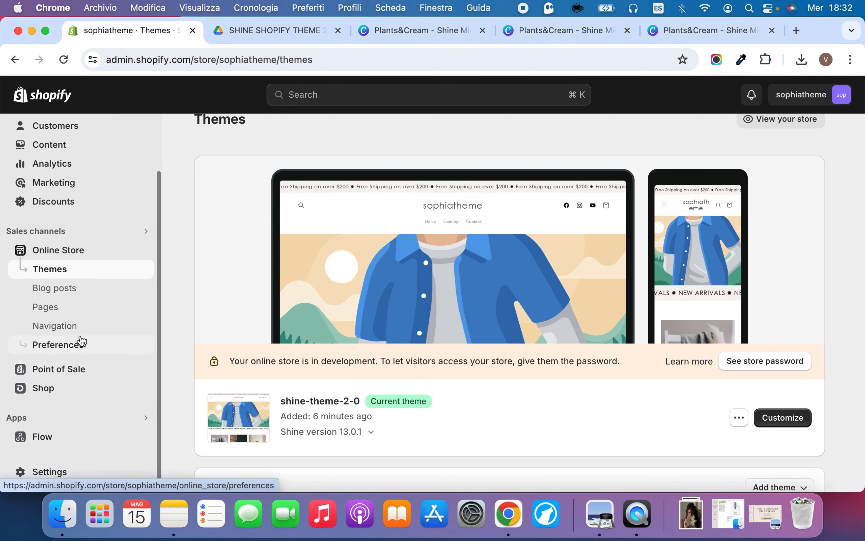
click(108, 351)
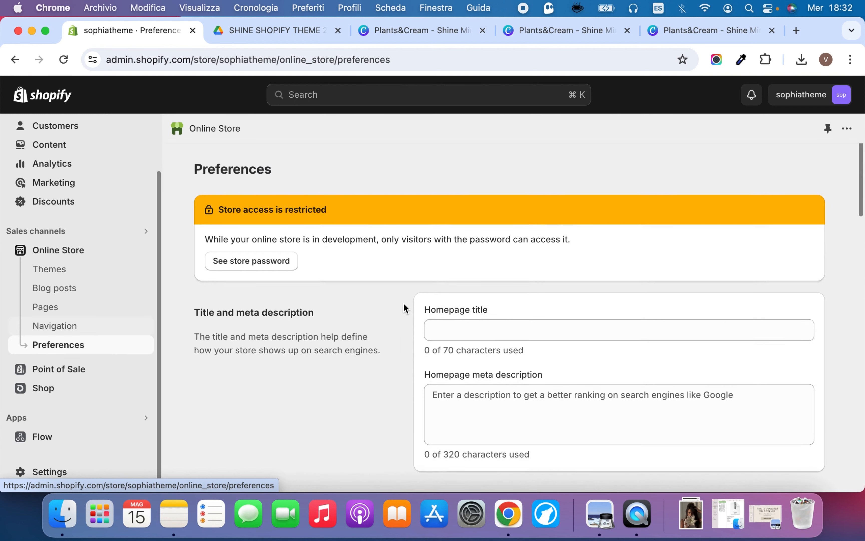
scroll(395, 314, down, 15)
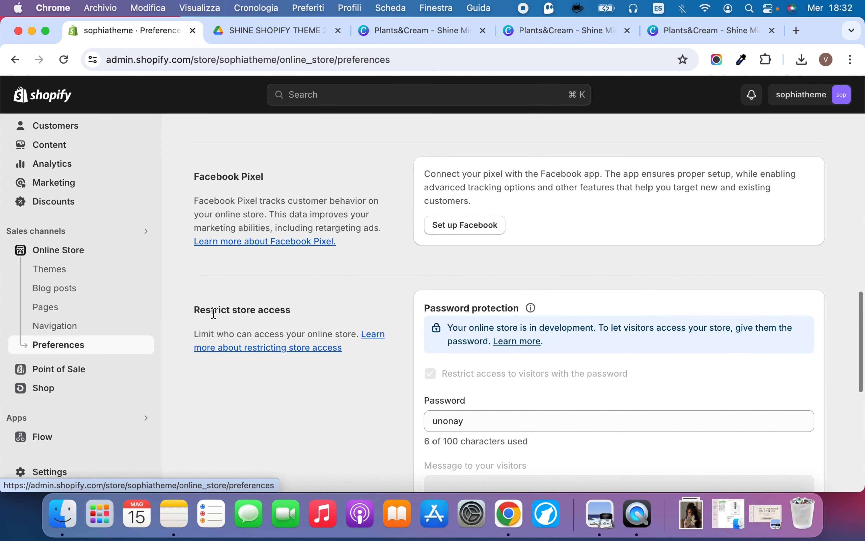
drag(211, 312, 300, 310)
click(396, 325)
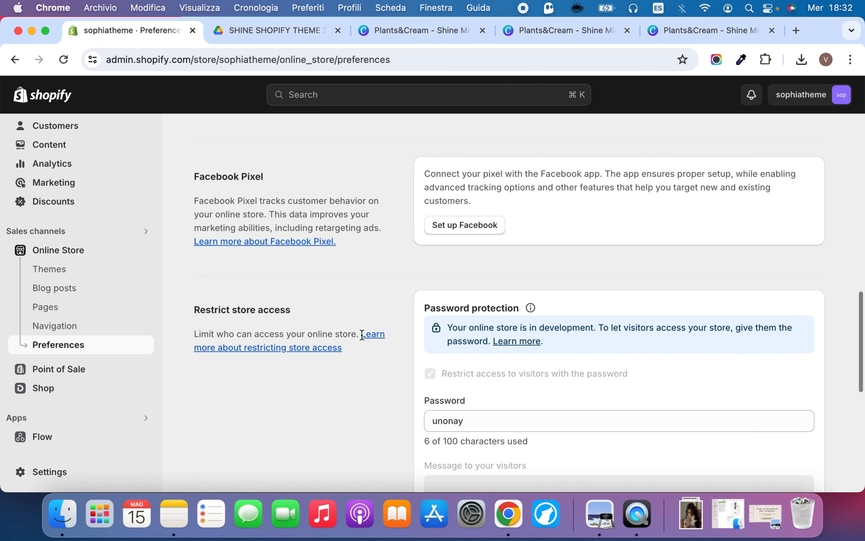
click(64, 269)
scroll(300, 246, up, 4)
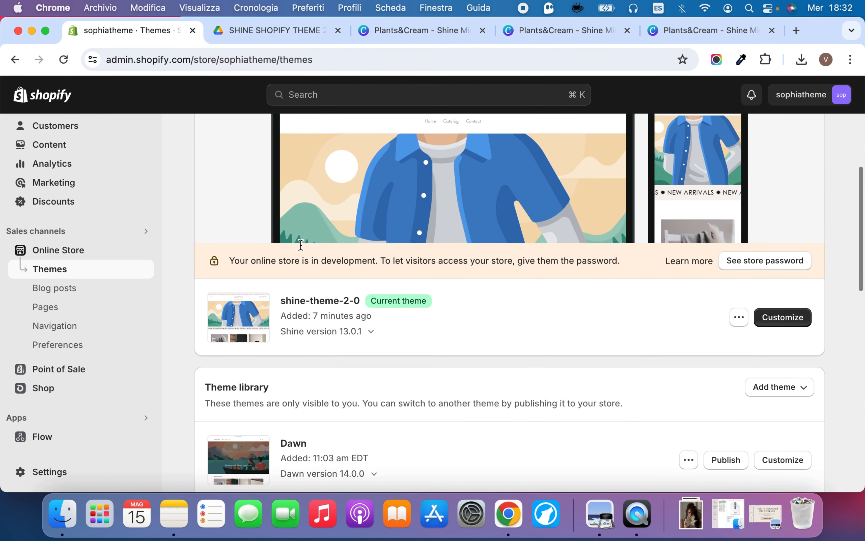
scroll(300, 241, up, 2)
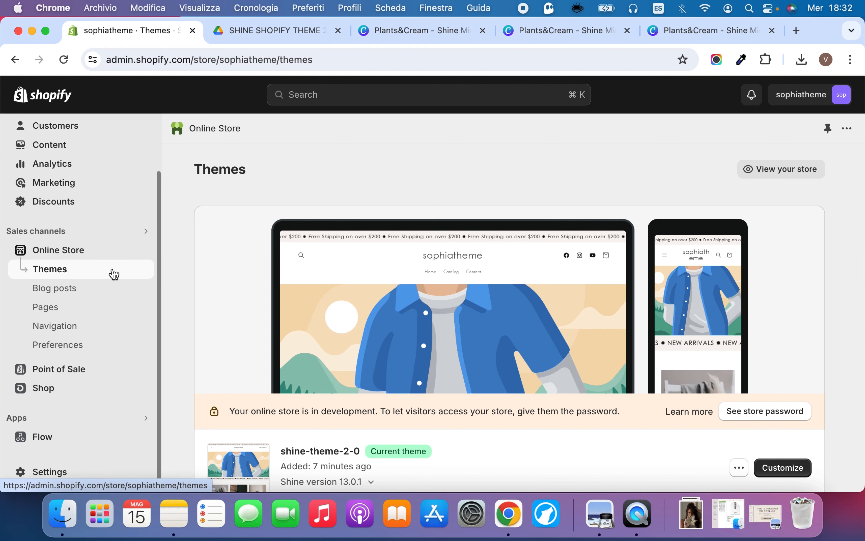
Check the theme template options of the existing Contact page, keeping contact selected, and return to the page list
click(76, 309)
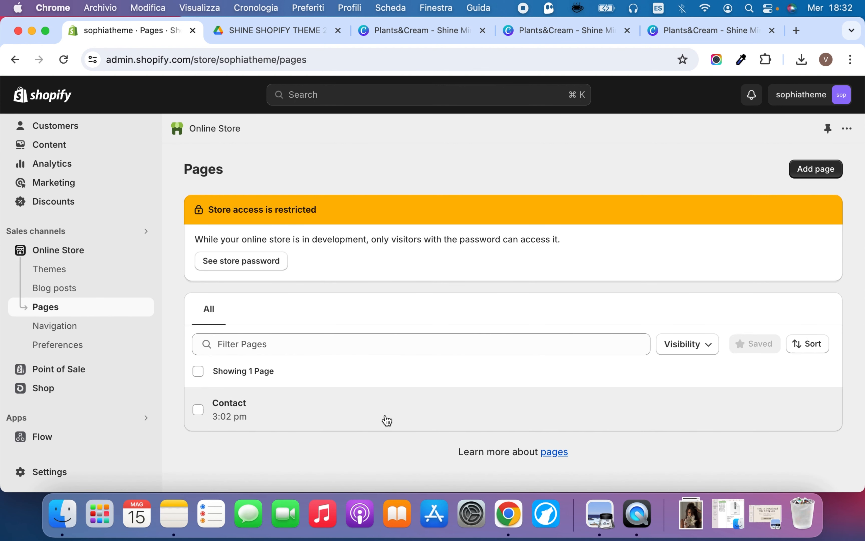
click(372, 414)
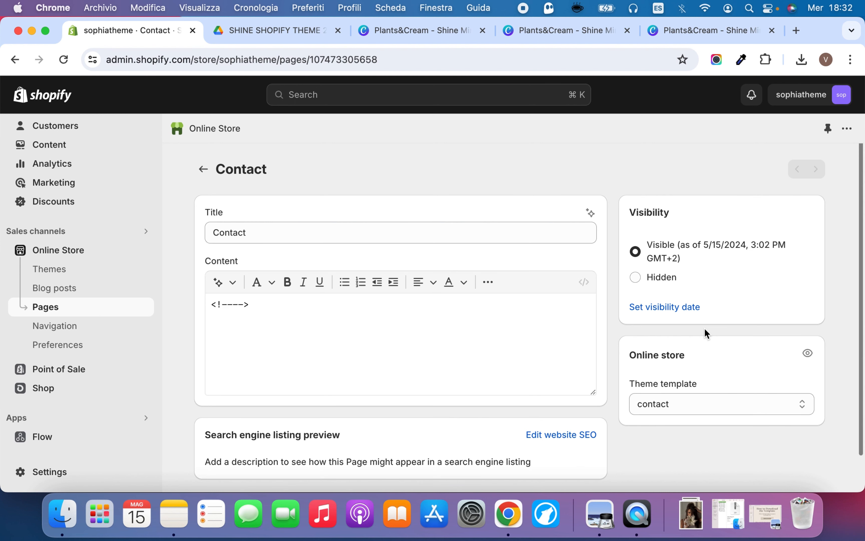
click(694, 401)
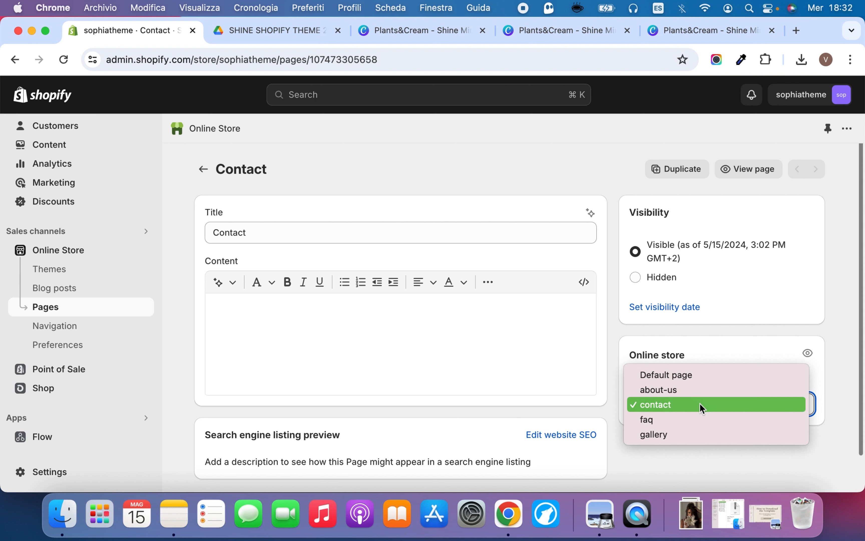
click(700, 403)
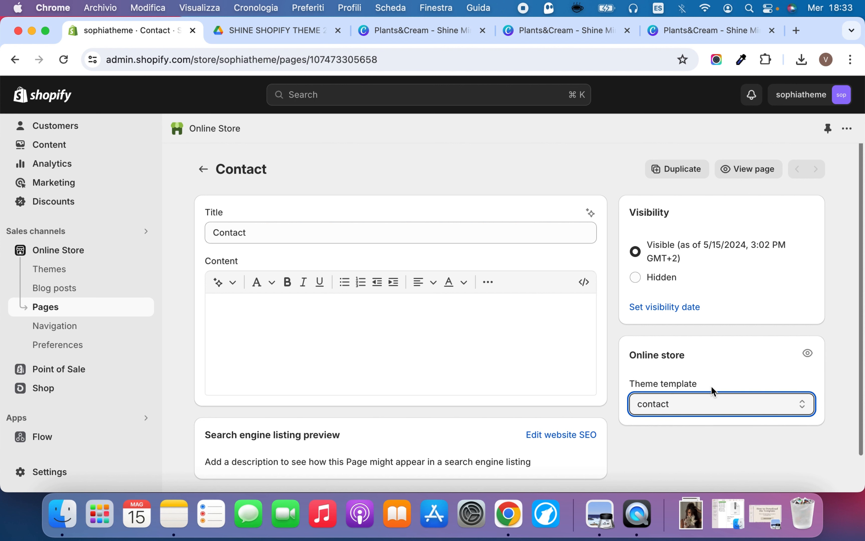
click(203, 169)
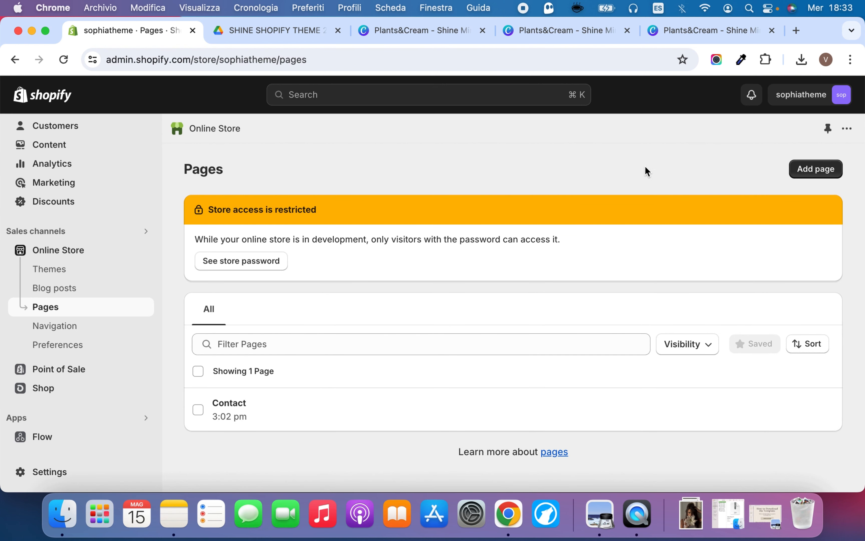
Create a page titled About with the about-us theme template, save it and return to the page list
click(823, 171)
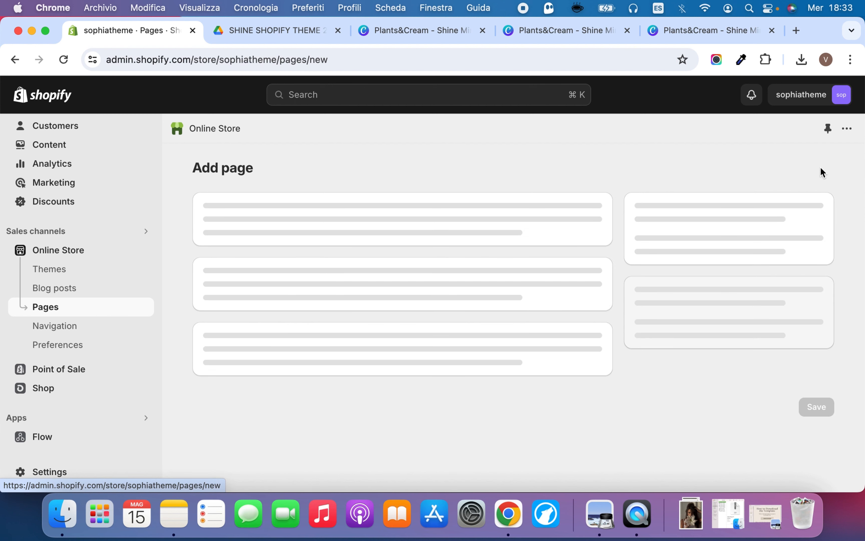
click(406, 227)
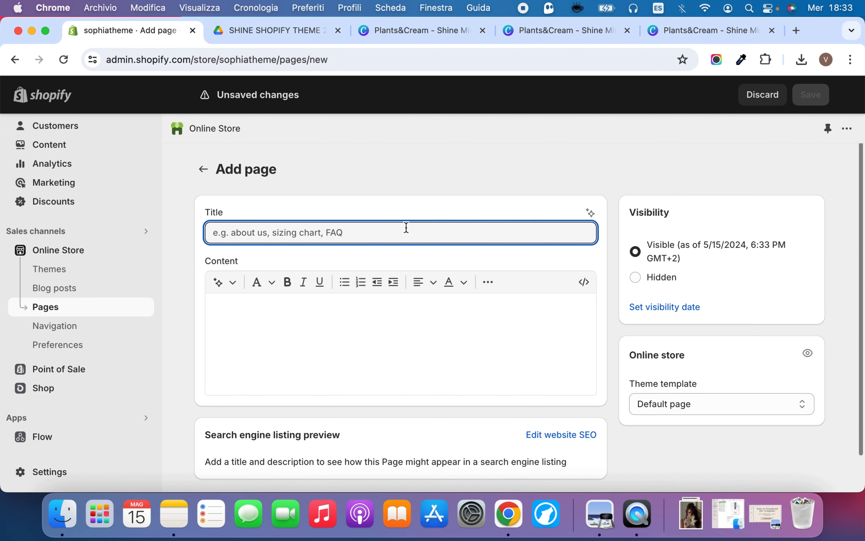
text(About)
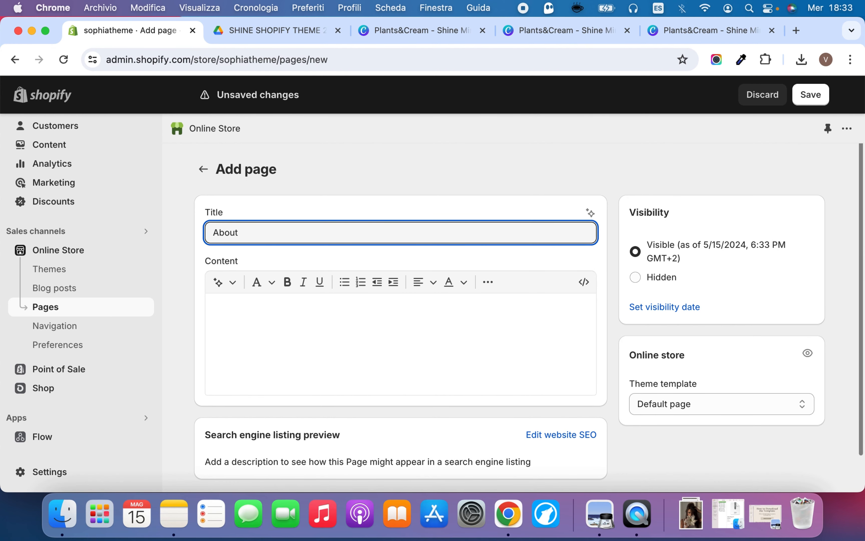
click(735, 402)
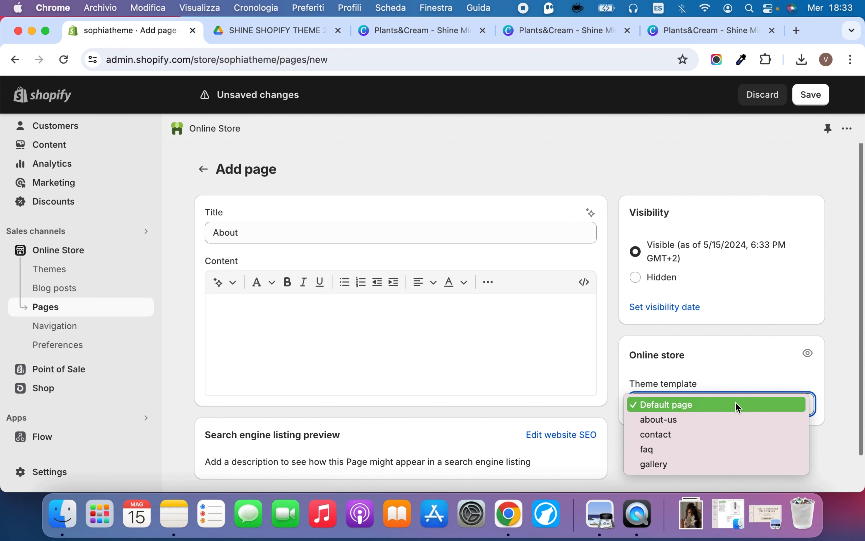
click(744, 415)
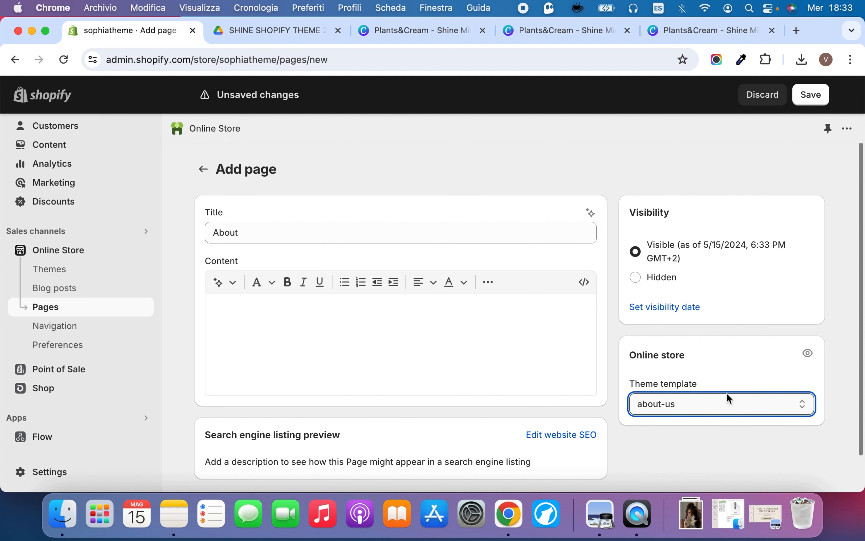
click(814, 95)
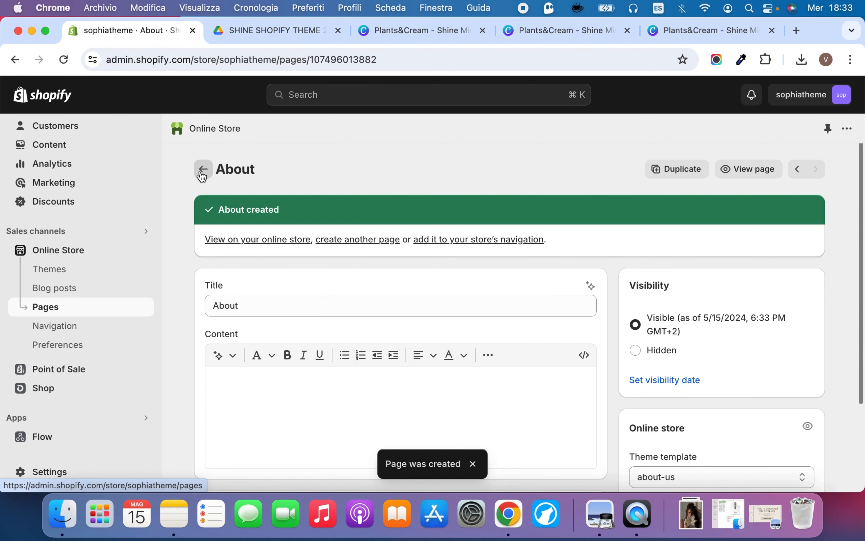
click(202, 169)
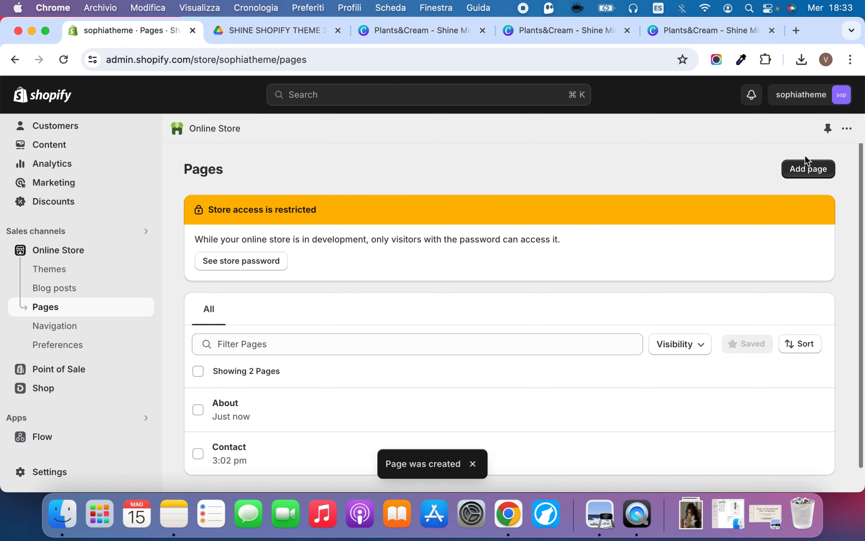
Create a page titled Faqs with the faq theme template, save it and return to the page list
click(809, 169)
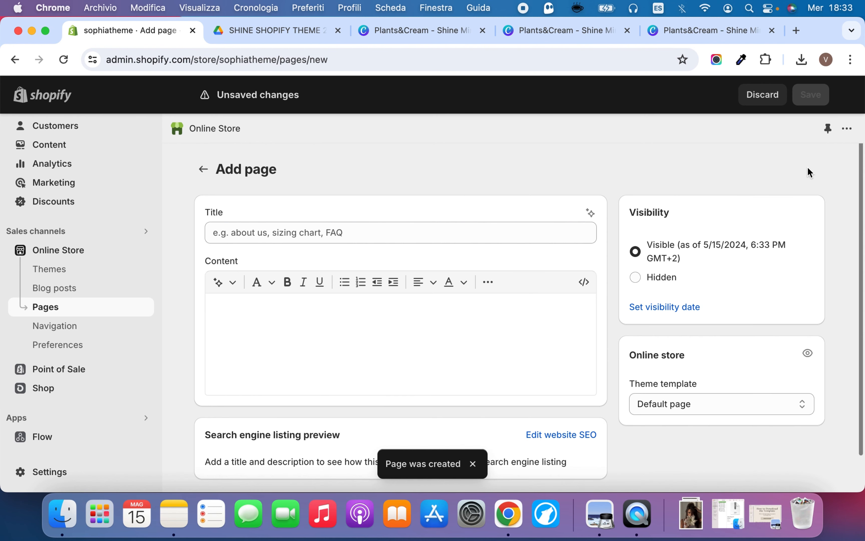
click(523, 226)
text(Faqs)
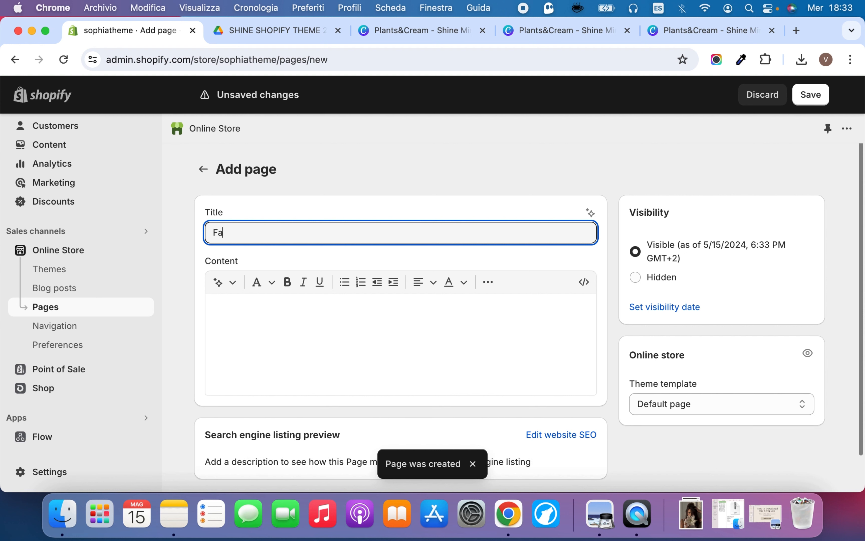
click(730, 395)
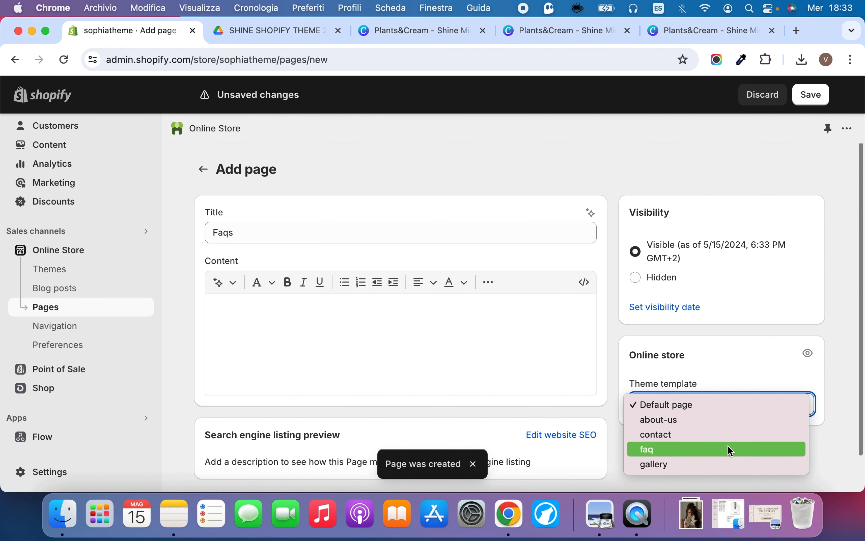
click(729, 453)
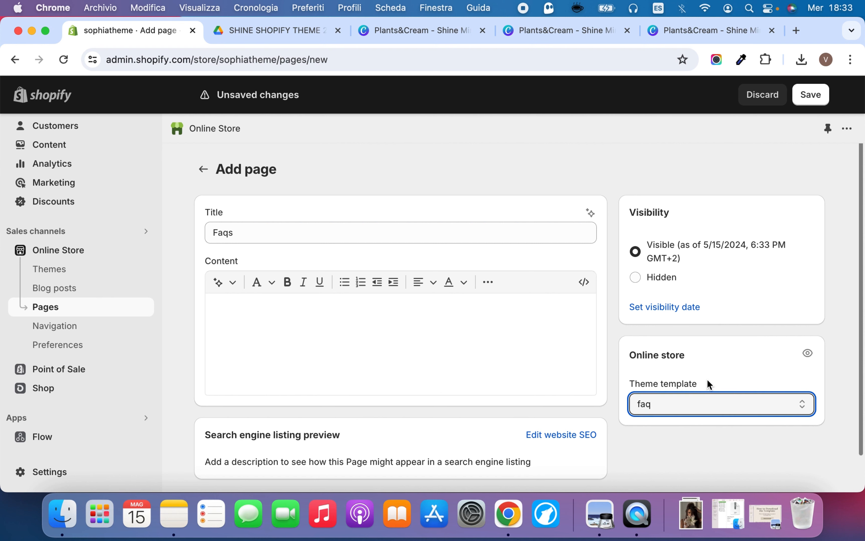
click(799, 95)
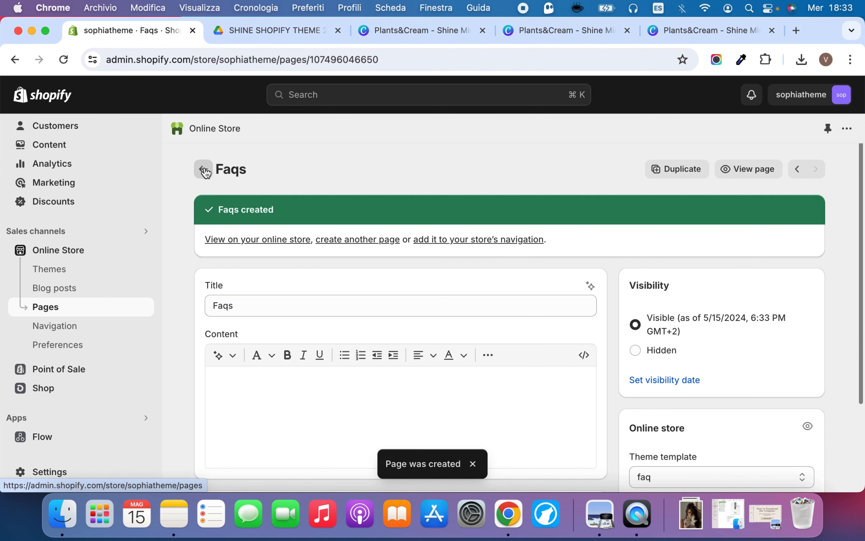
click(204, 169)
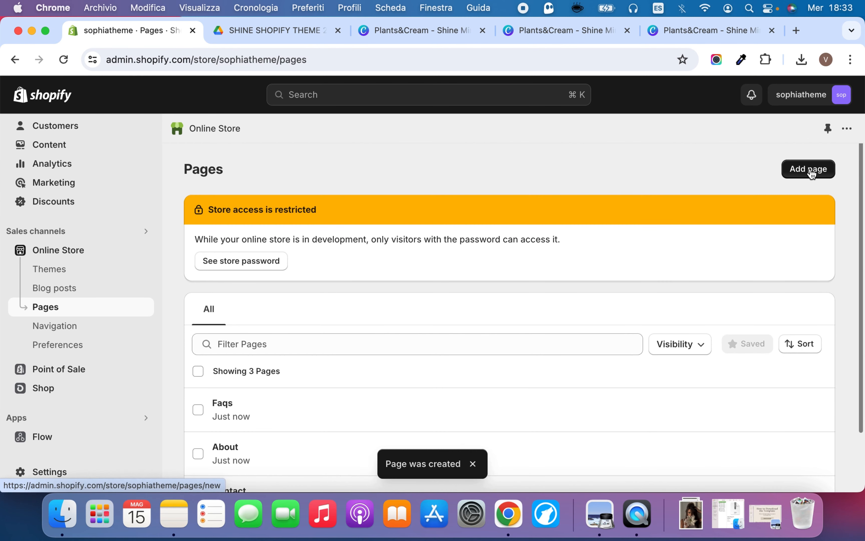
Create a page titled Gallery with the gallery theme template, save it and review the page list
click(809, 171)
click(396, 228)
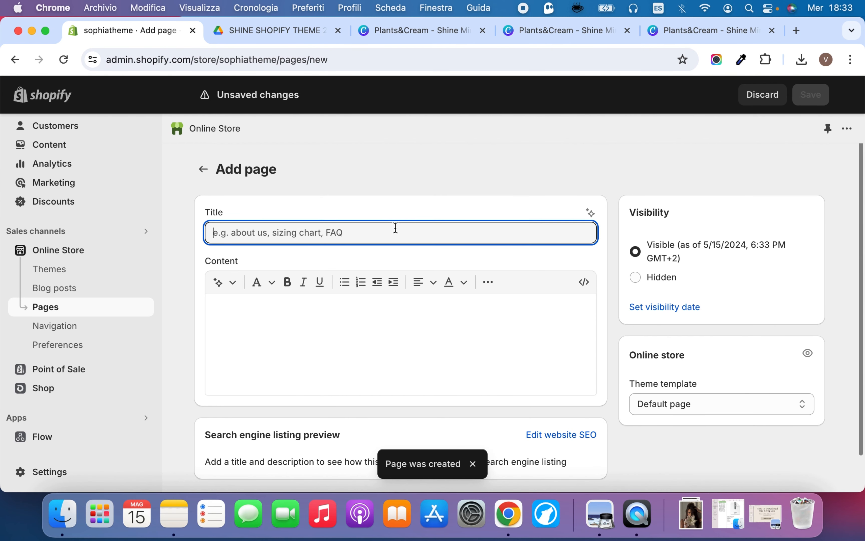
text(Gallery)
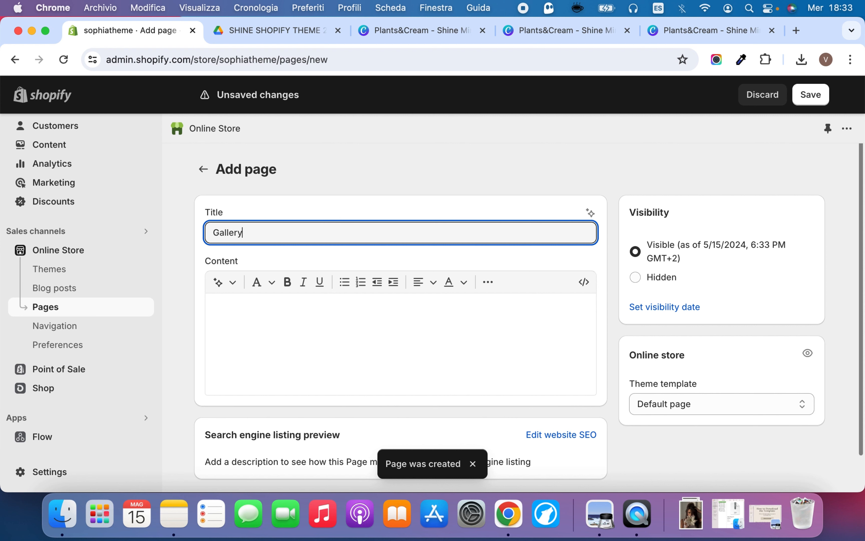
click(705, 400)
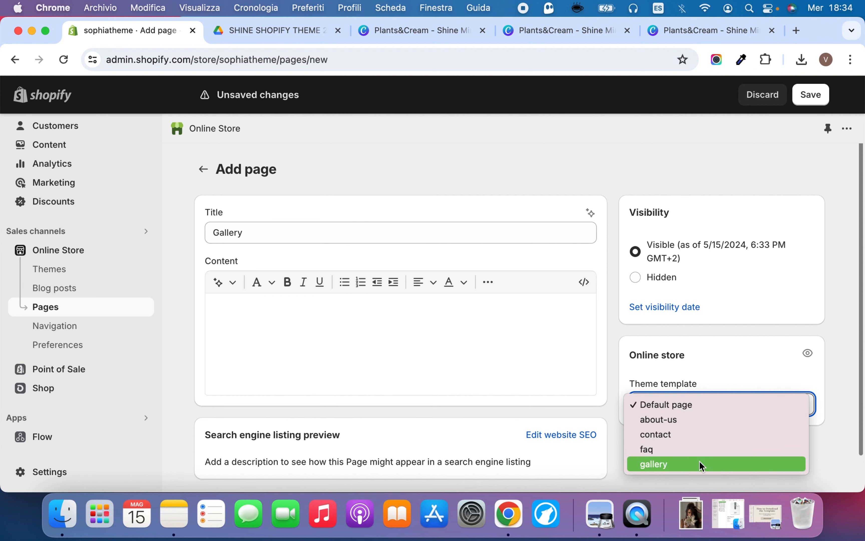
click(700, 464)
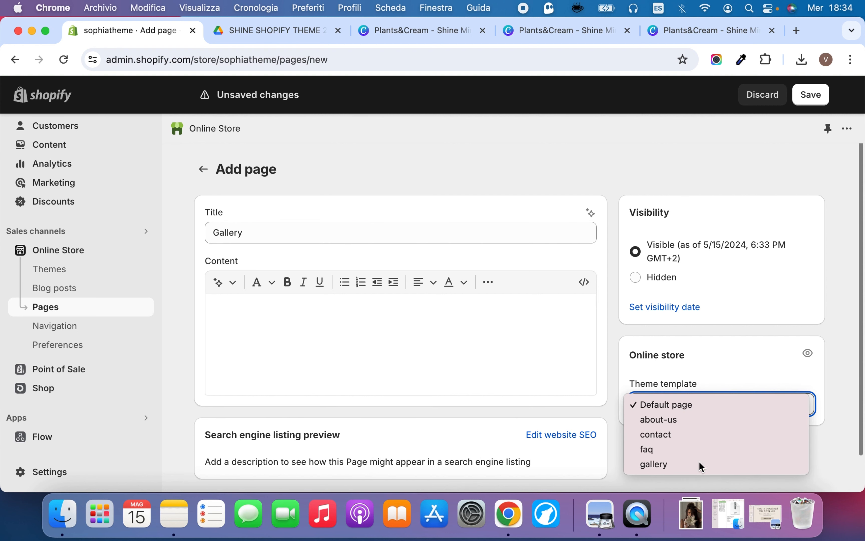
click(795, 96)
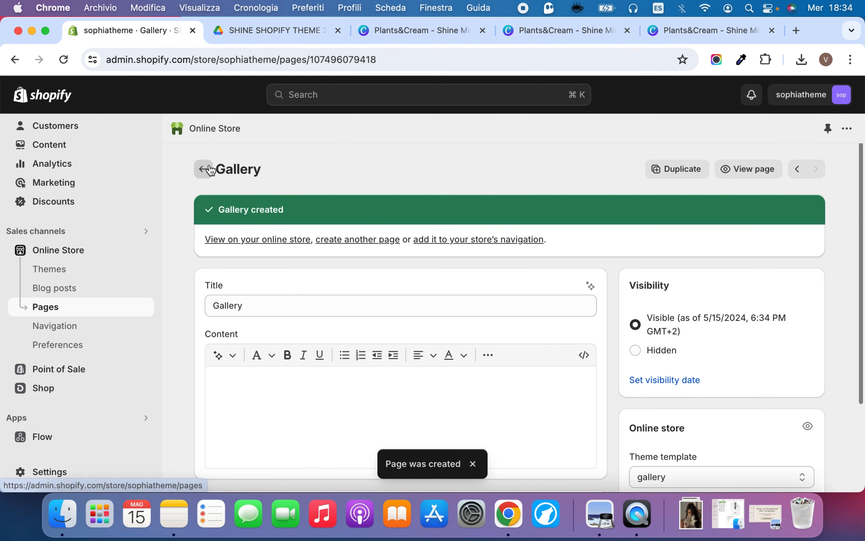
click(211, 170)
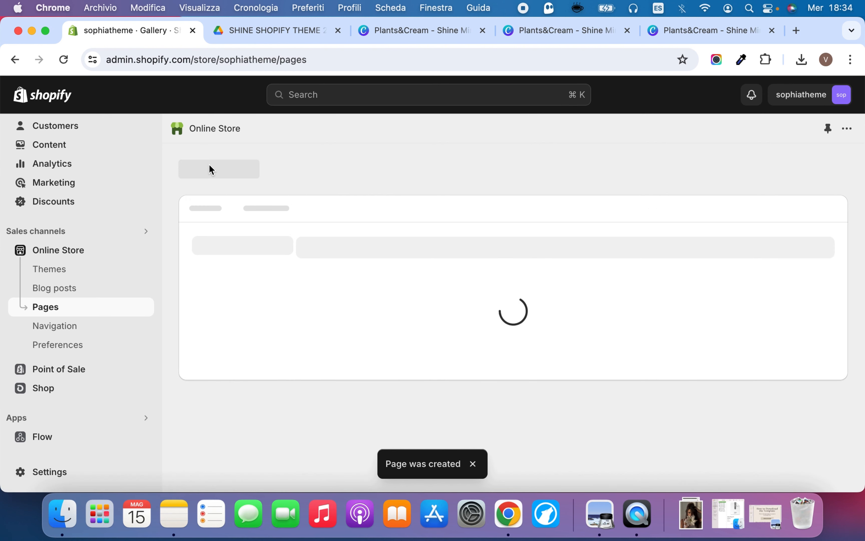
scroll(394, 311, down, 3)
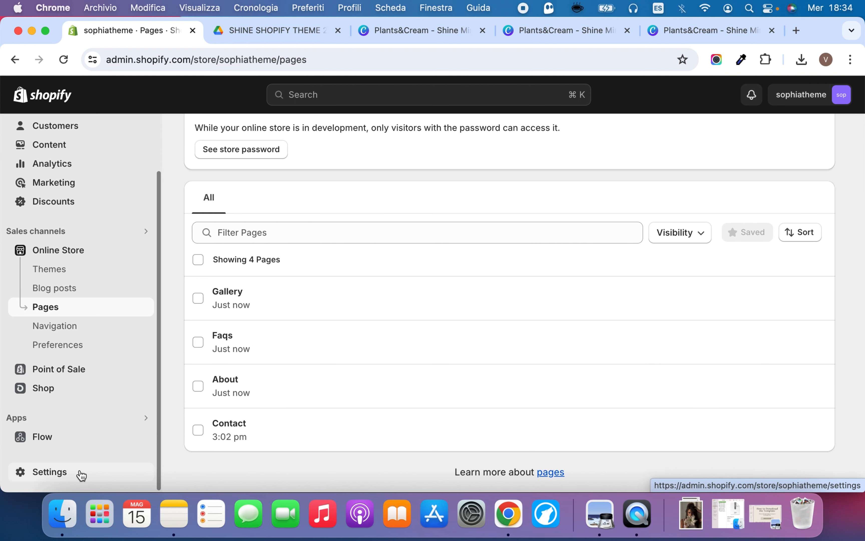
click(82, 474)
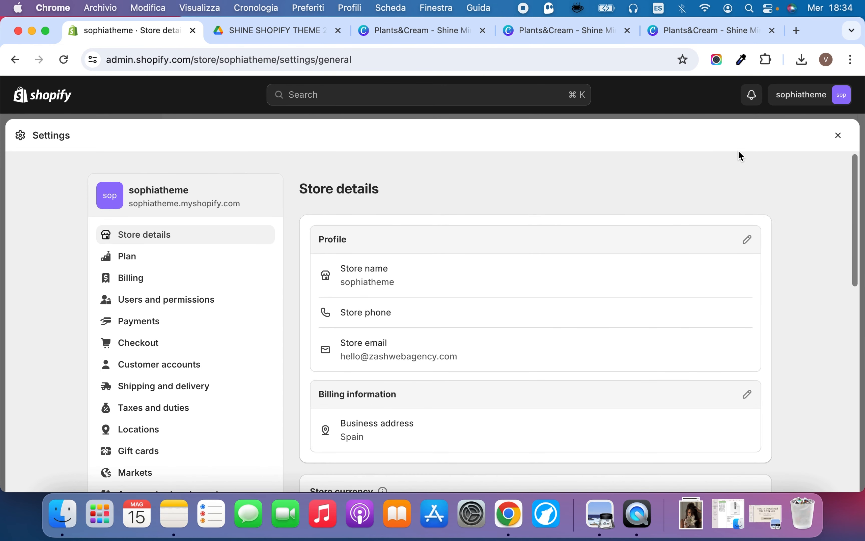
click(837, 135)
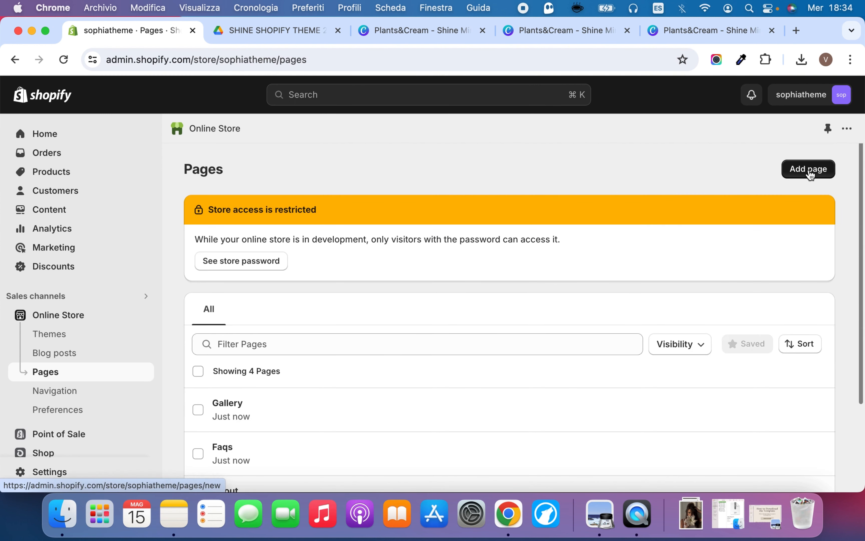
click(809, 170)
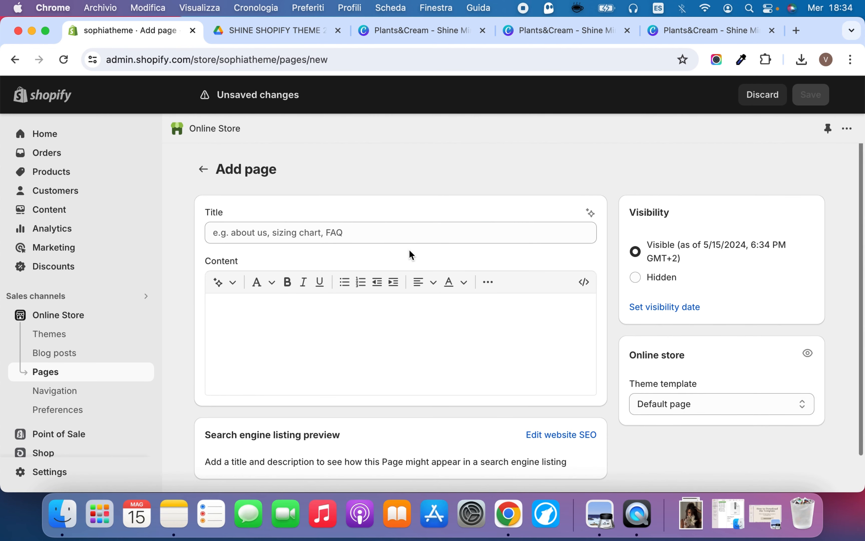
click(394, 234)
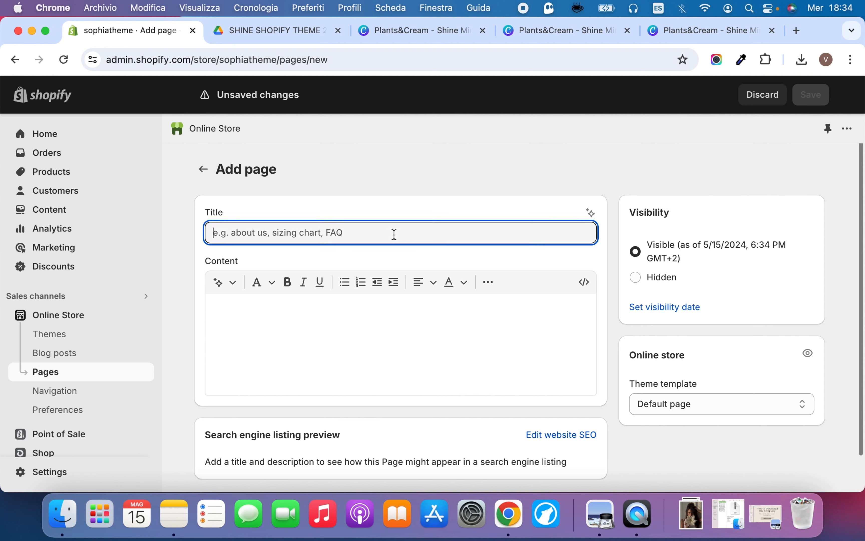
text(Privacy Policy)
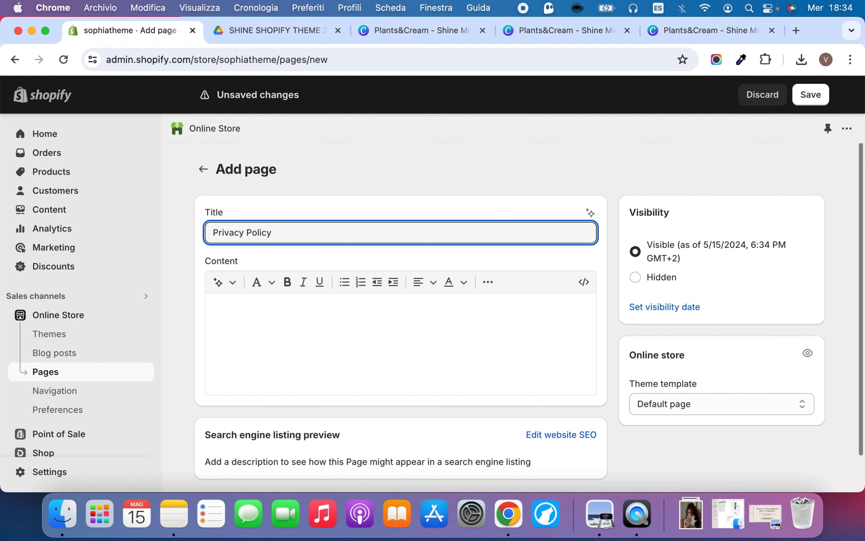
click(389, 309)
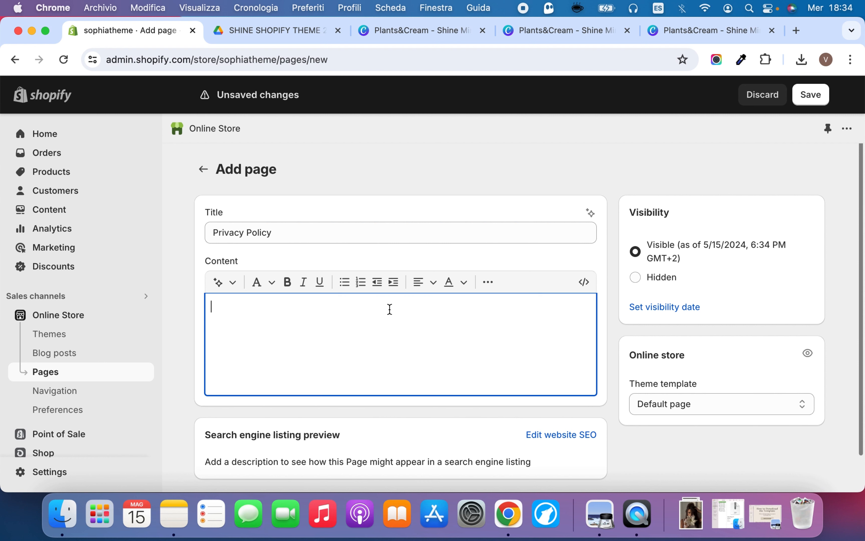
triple_click(309, 229)
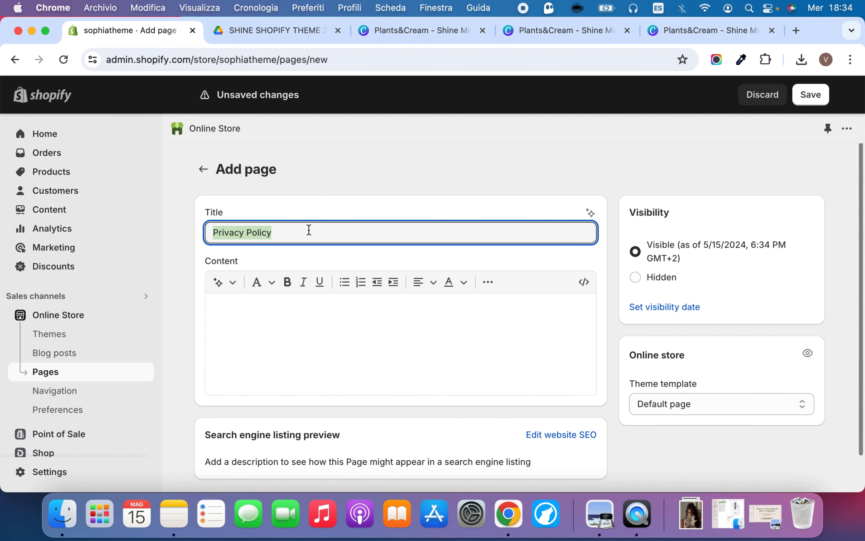
key(BackSpace)
click(204, 171)
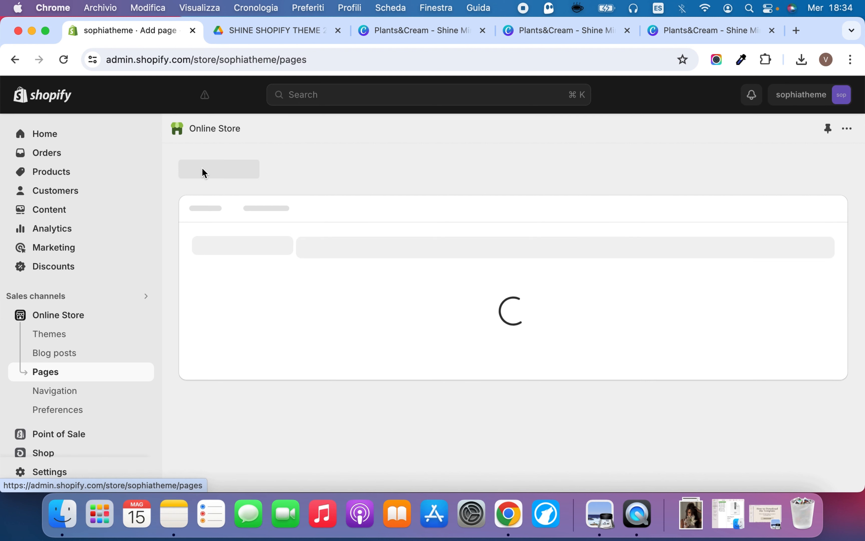
scroll(359, 193, down, 2)
scroll(358, 213, down, 1)
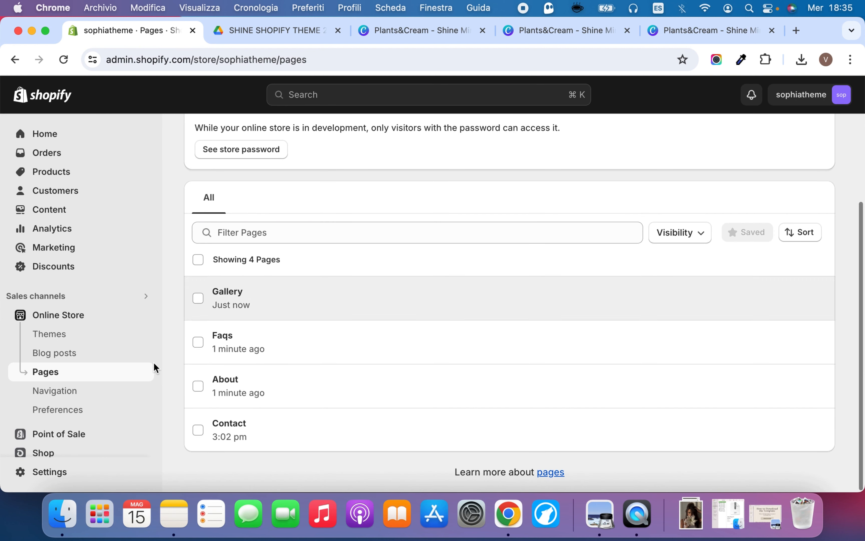
Open the Policies page of the store settings and examine the return rules and the written return and refund policy section
click(69, 473)
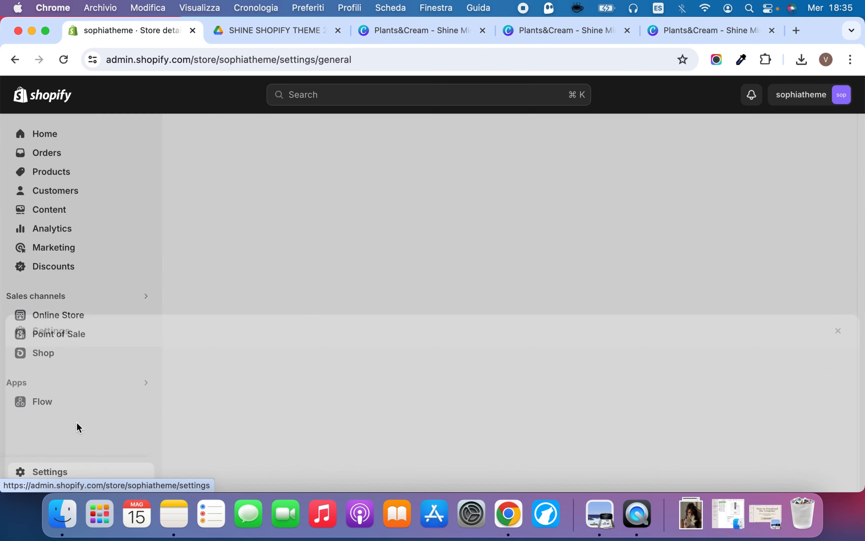
scroll(156, 330, down, 1)
scroll(157, 331, down, 10)
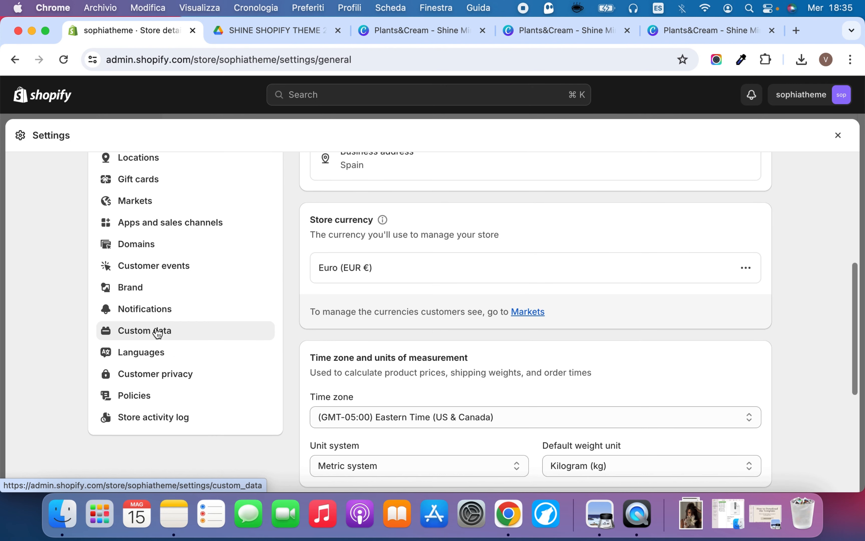
click(174, 396)
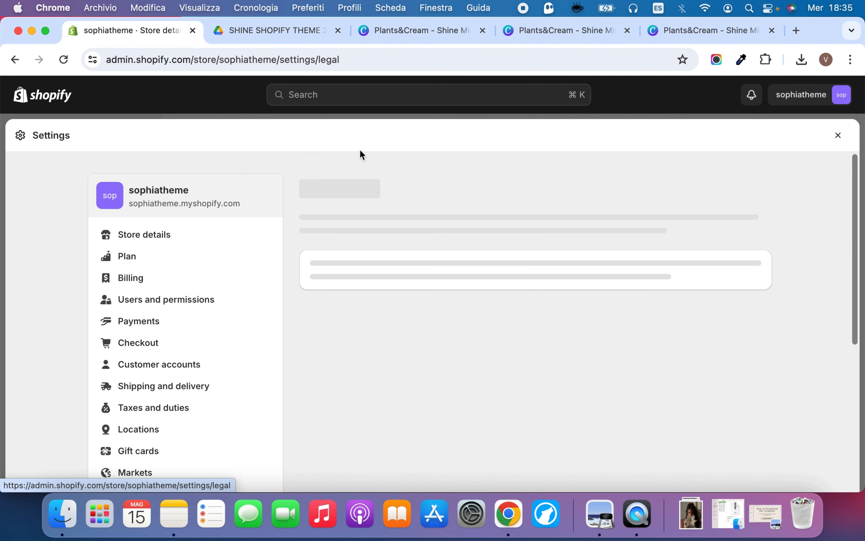
scroll(489, 293, down, 15)
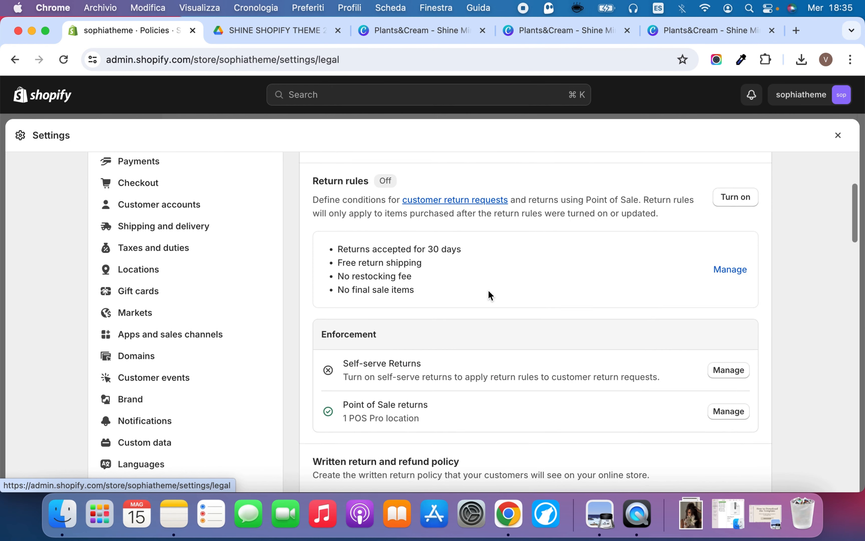
scroll(403, 234, up, 3)
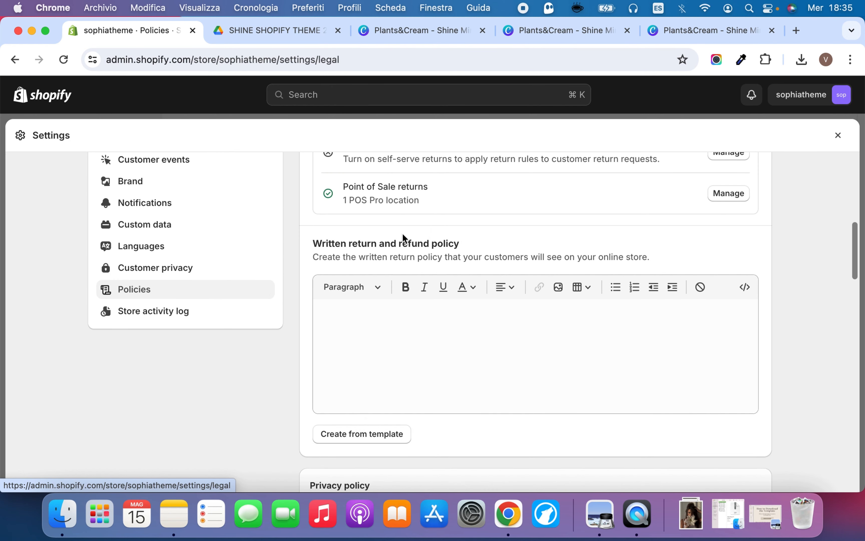
drag(363, 245, 502, 245)
click(502, 244)
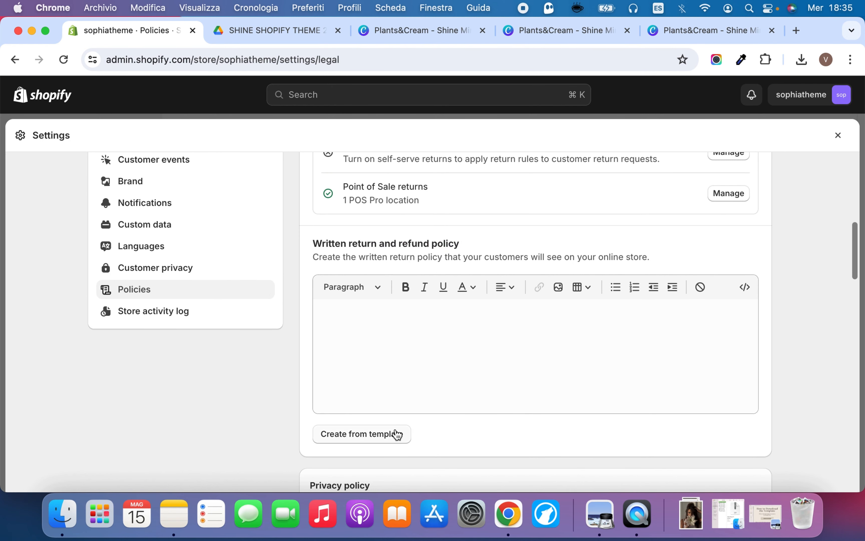
Create the written return and refund policy from the template, review its text and add an empty line at the end
click(380, 436)
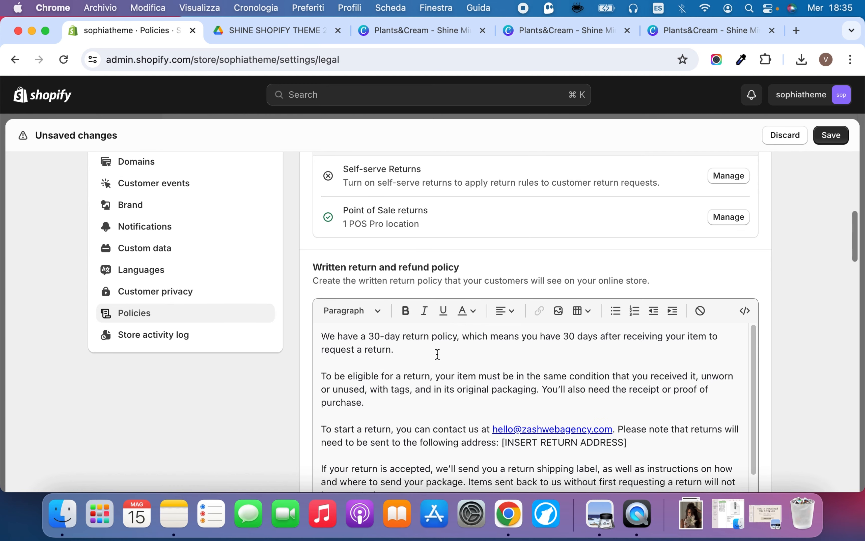
scroll(437, 354, down, 10)
scroll(619, 388, down, 3)
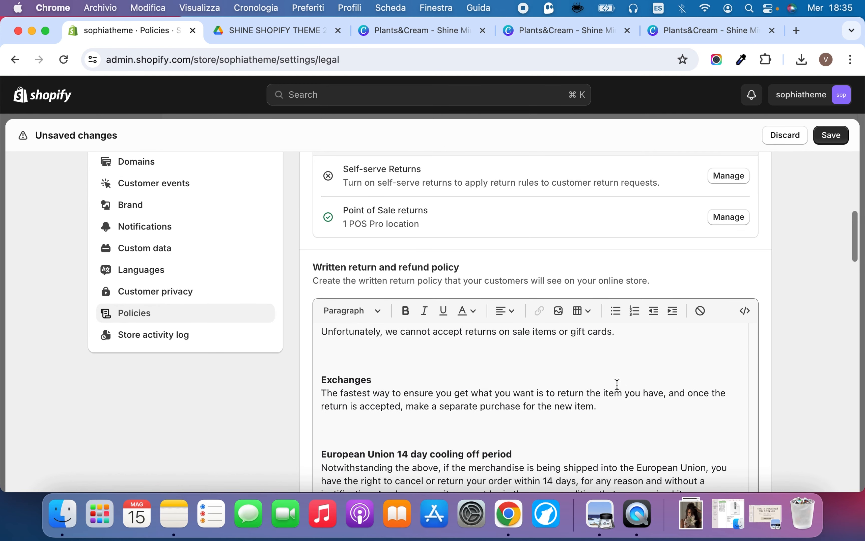
scroll(517, 264, down, 4)
scroll(518, 305, down, 7)
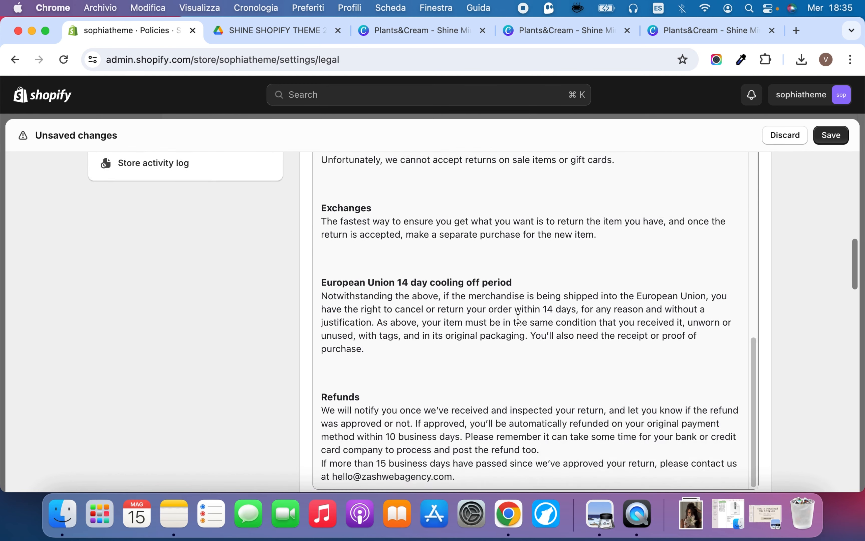
click(497, 275)
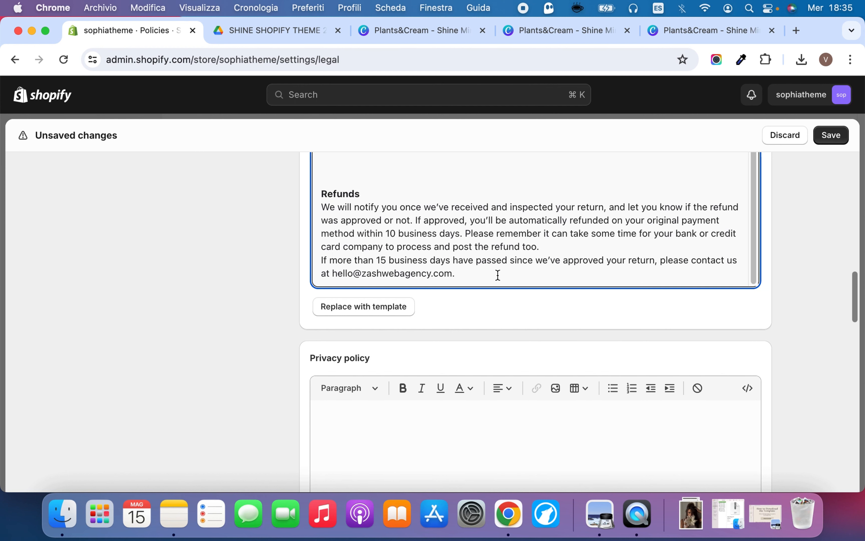
key(Return)
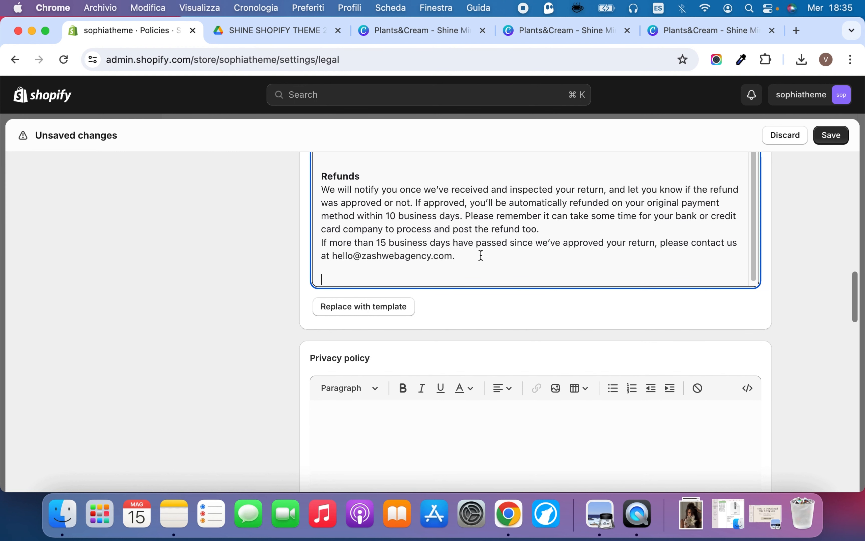
Create the privacy policy from the template
scroll(507, 302, down, 5)
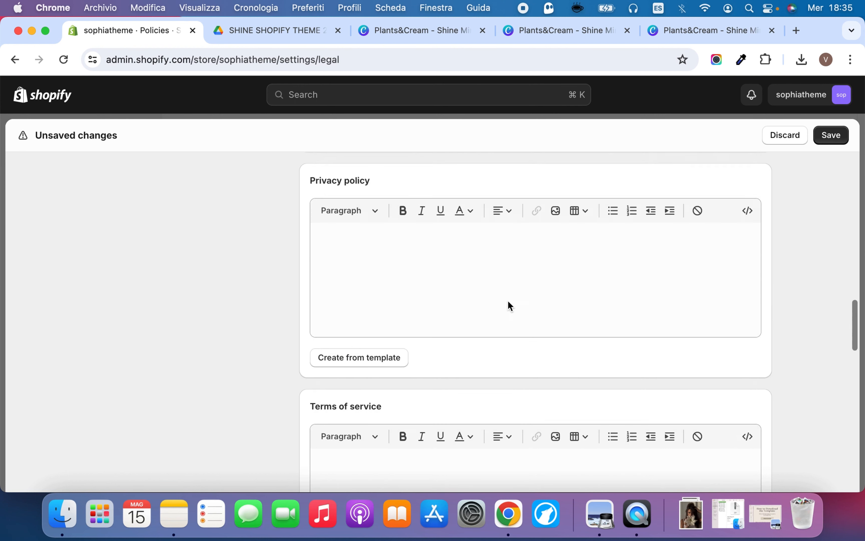
scroll(507, 306, up, 2)
click(357, 293)
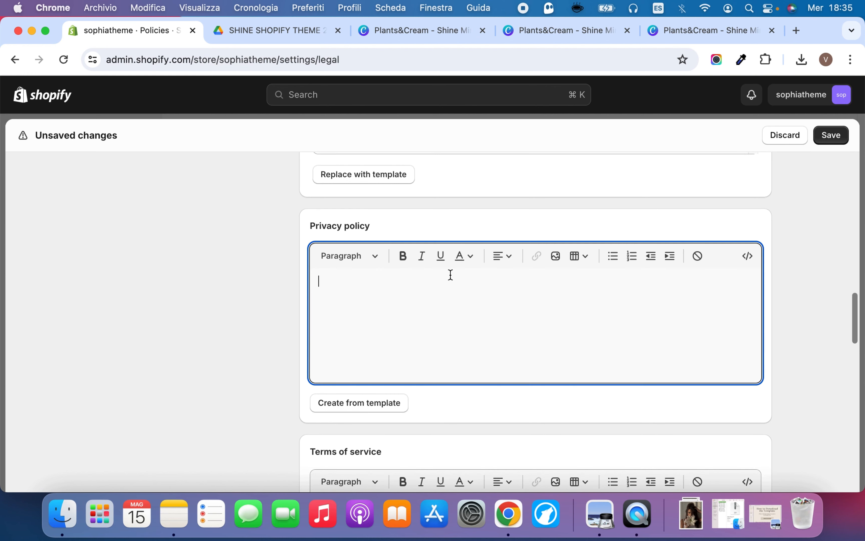
scroll(452, 273, up, 10)
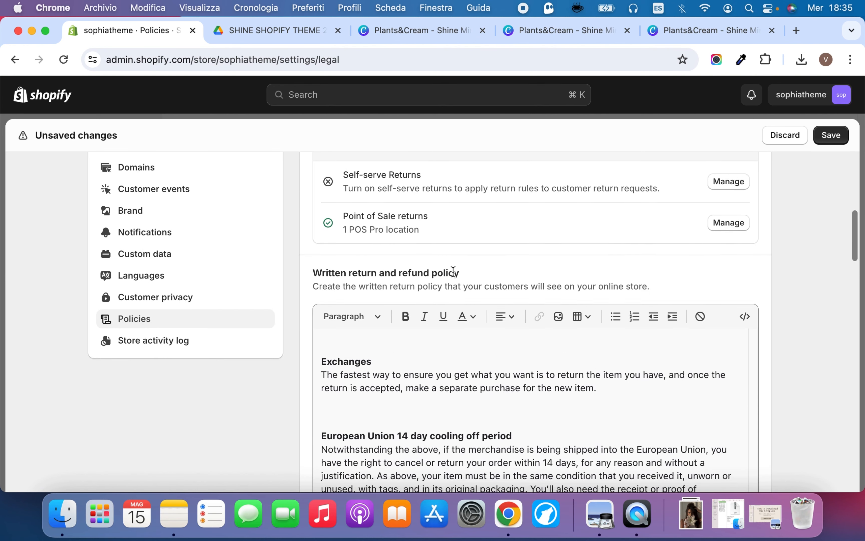
scroll(495, 276, down, 8)
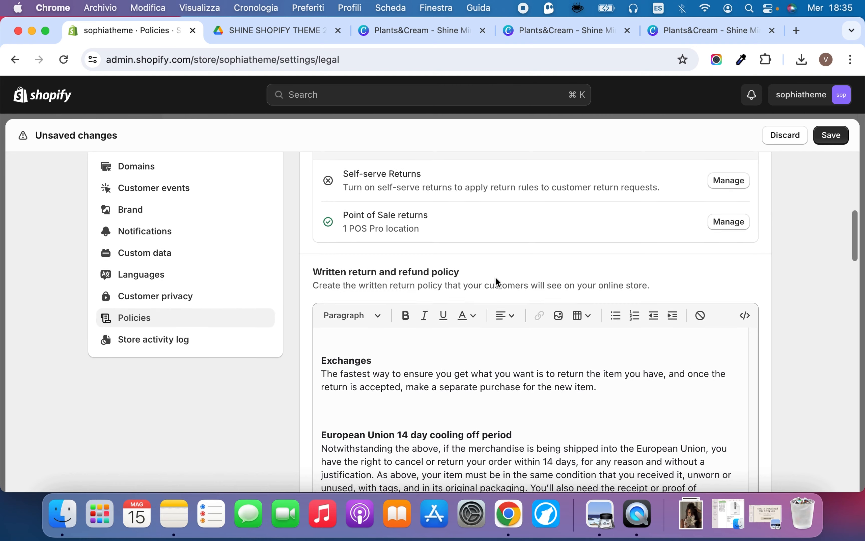
scroll(495, 278, down, 4)
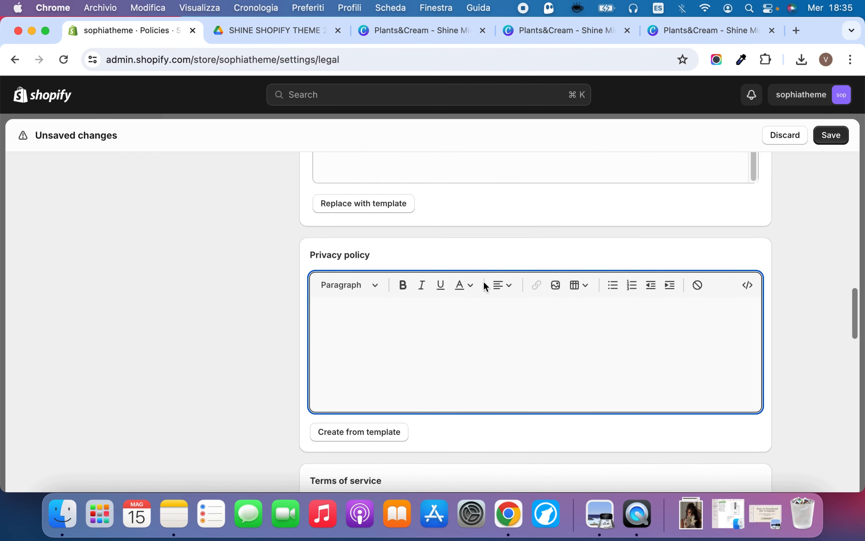
click(388, 427)
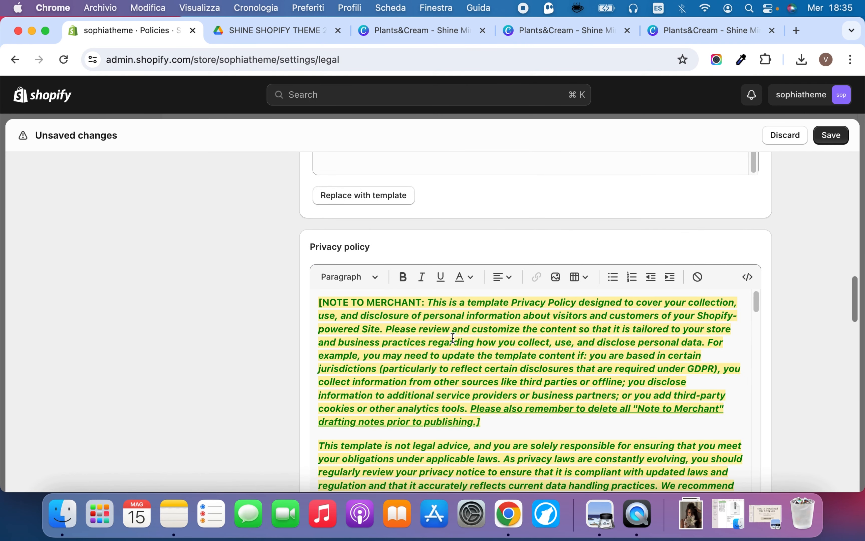
Review the privacy policy text, including its merchant notes, and save the store policies
scroll(489, 324, down, 15)
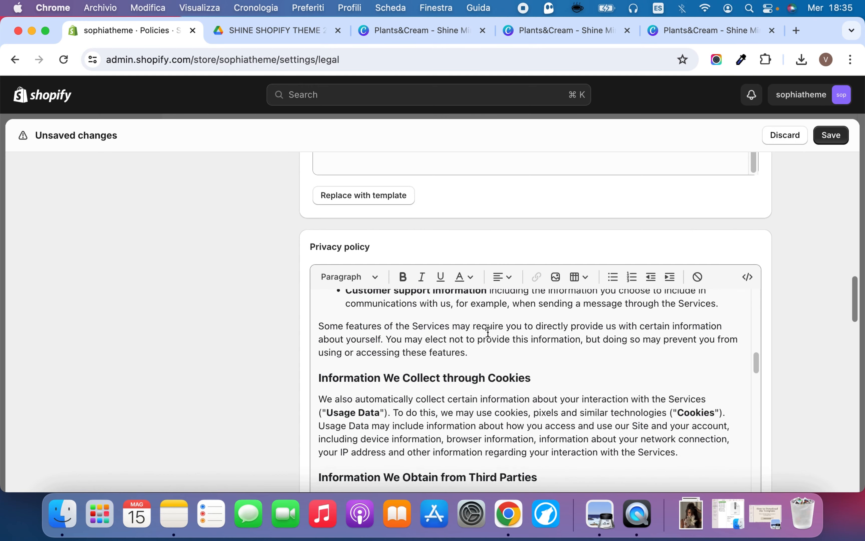
scroll(488, 331, down, 20)
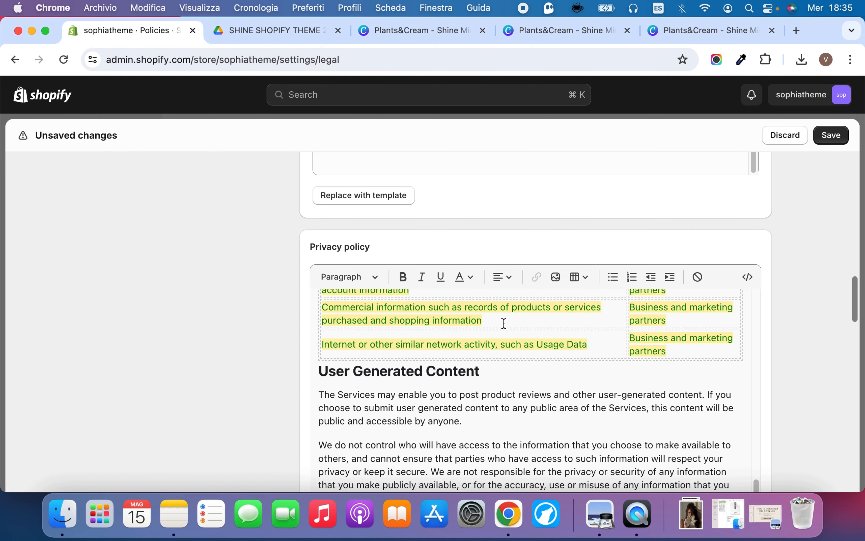
scroll(504, 323, down, 15)
scroll(780, 296, down, 6)
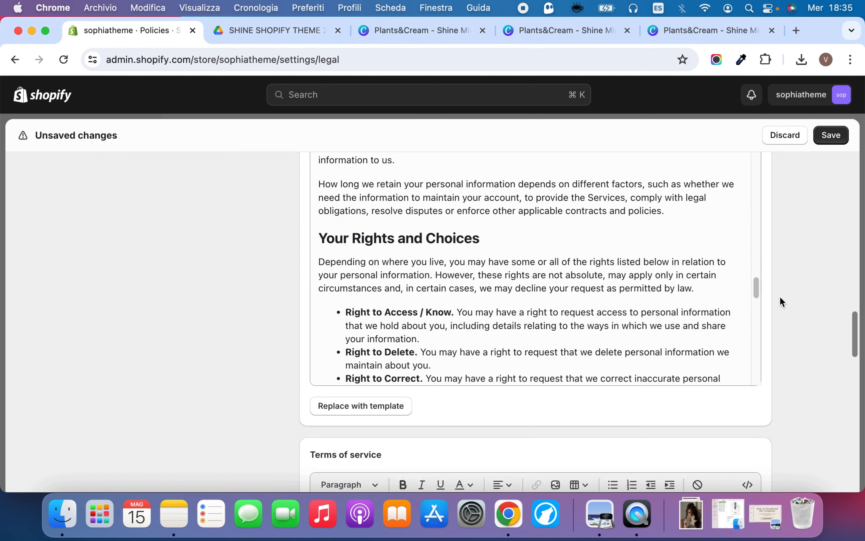
scroll(679, 231, up, 3)
scroll(806, 254, up, 10)
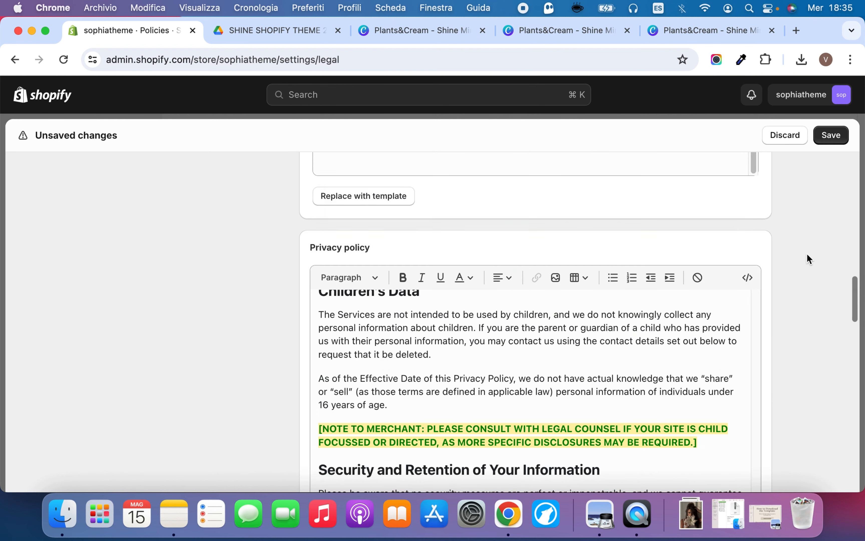
click(832, 136)
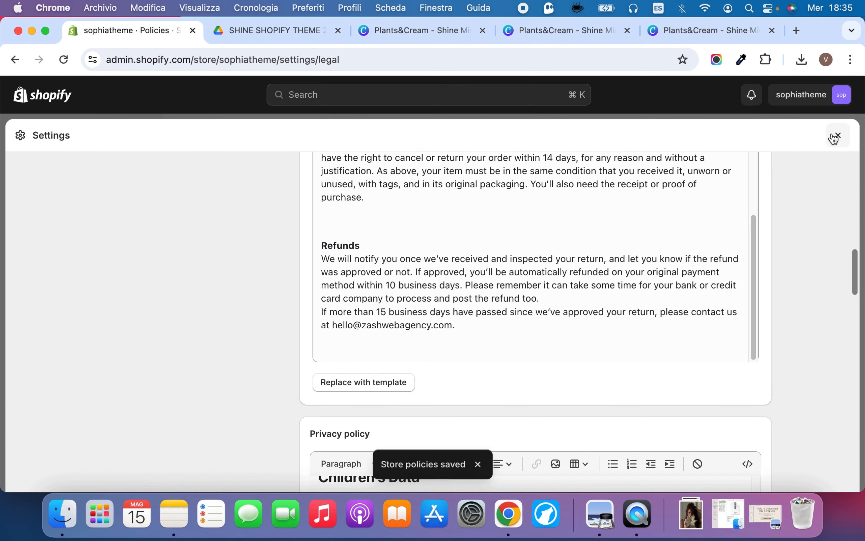
Examine the saved policies and the terms of service, shipping policy and contact information sections, and close the settings
scroll(489, 278, down, 5)
scroll(490, 280, up, 10)
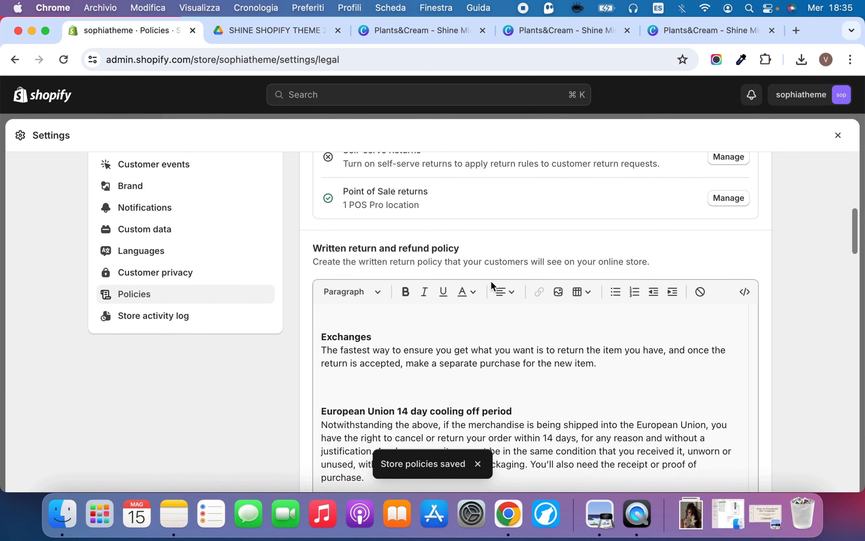
scroll(434, 260, down, 12)
scroll(435, 262, down, 7)
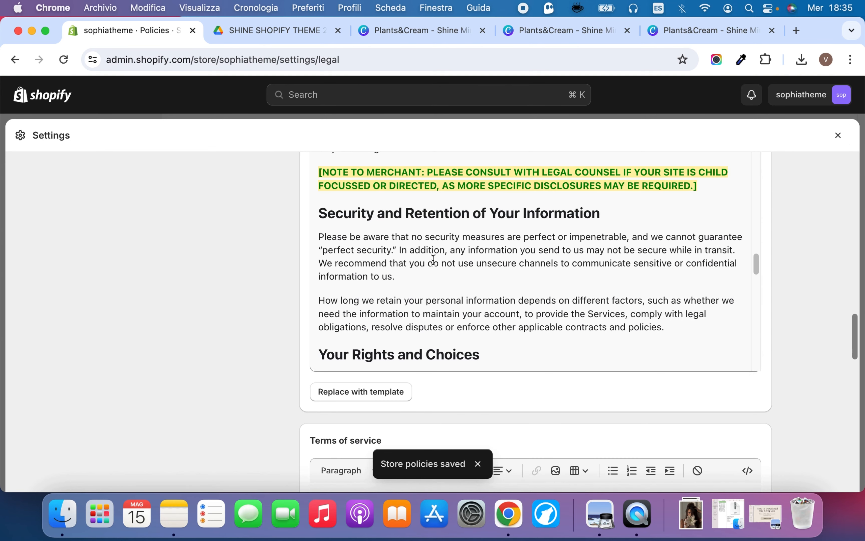
scroll(445, 326, down, 2)
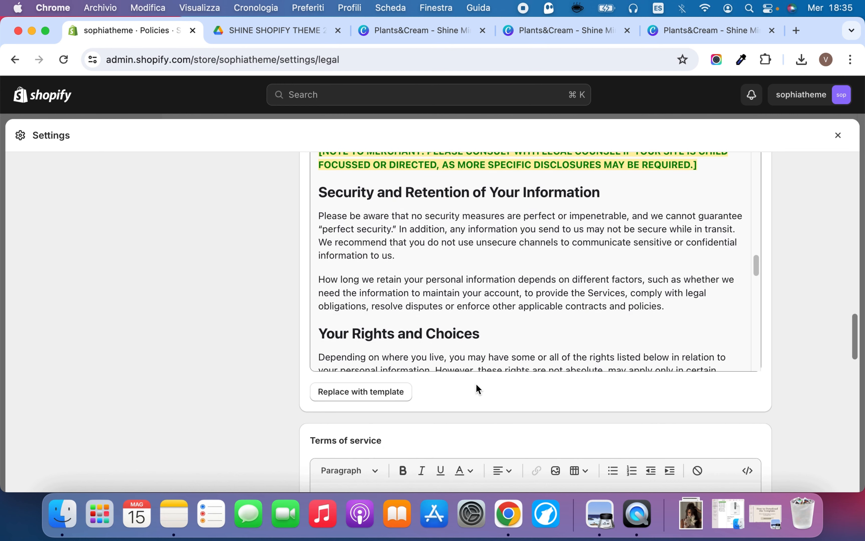
scroll(475, 383, up, 1)
scroll(457, 392, down, 10)
scroll(370, 311, down, 4)
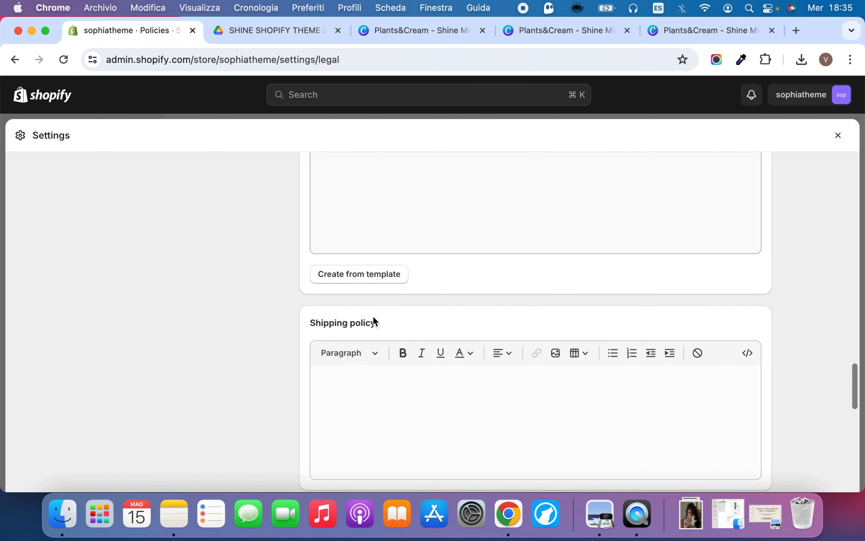
scroll(396, 369, down, 5)
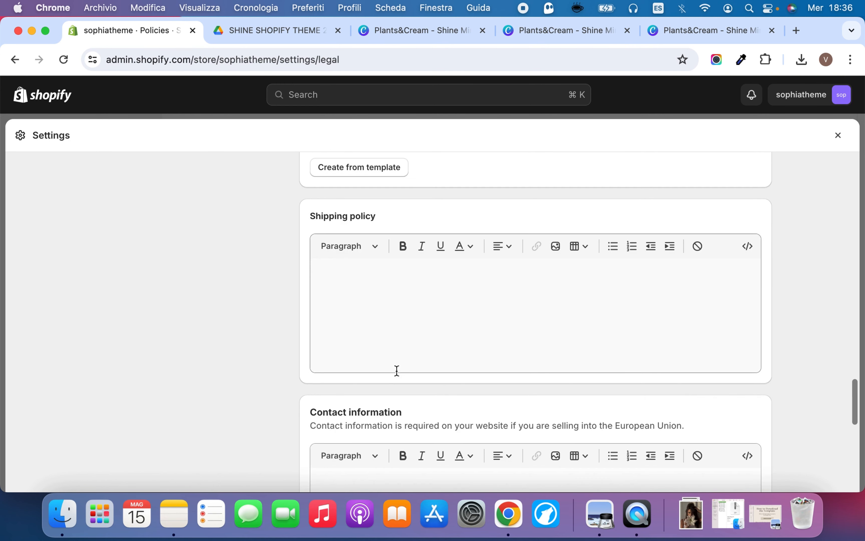
click(431, 278)
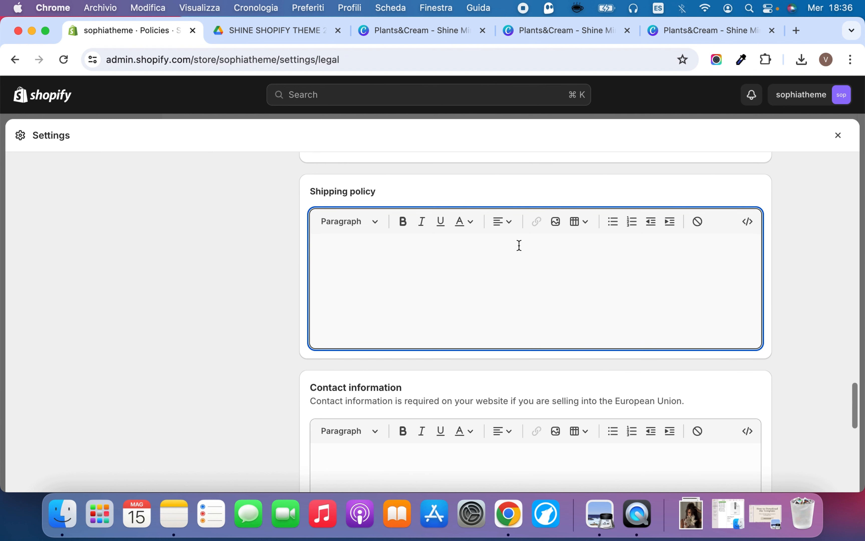
scroll(508, 283, down, 6)
scroll(494, 303, up, 1)
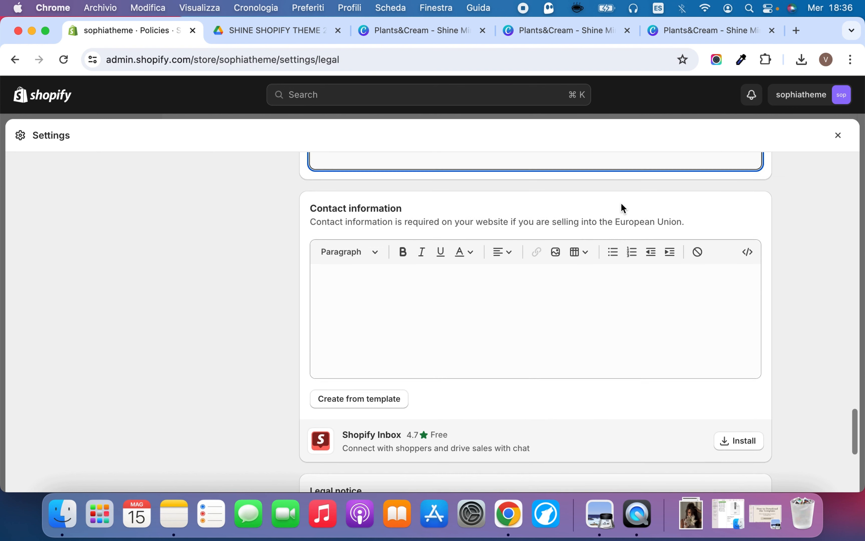
scroll(621, 206, up, 12)
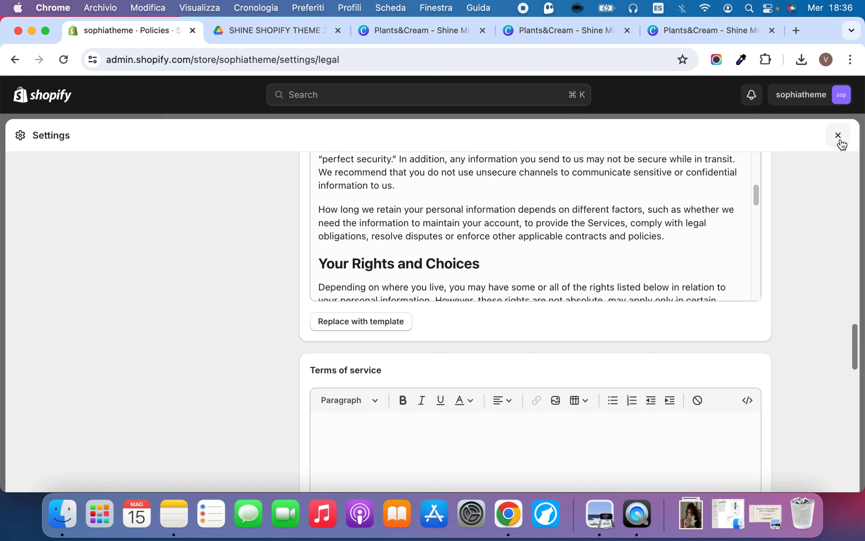
click(838, 135)
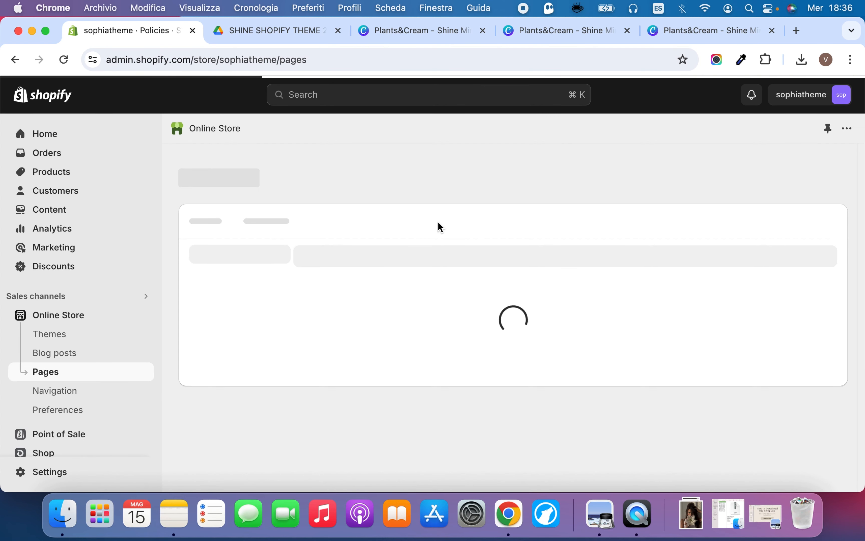
Start a new product in the store's product list and title it Anti-aging Serum
click(97, 173)
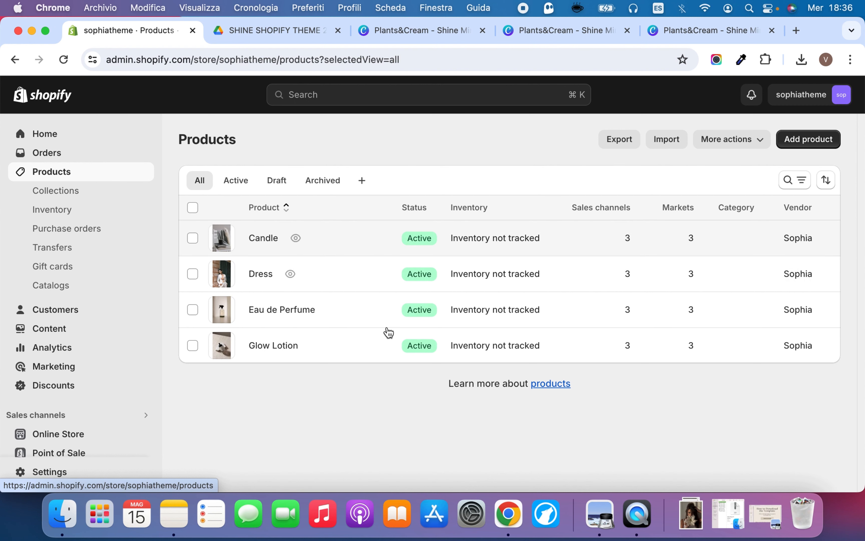
click(833, 148)
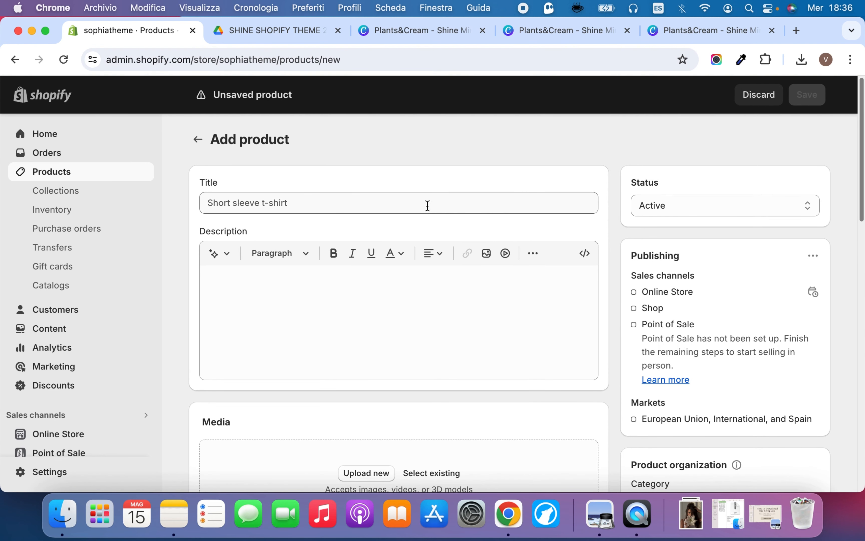
click(428, 205)
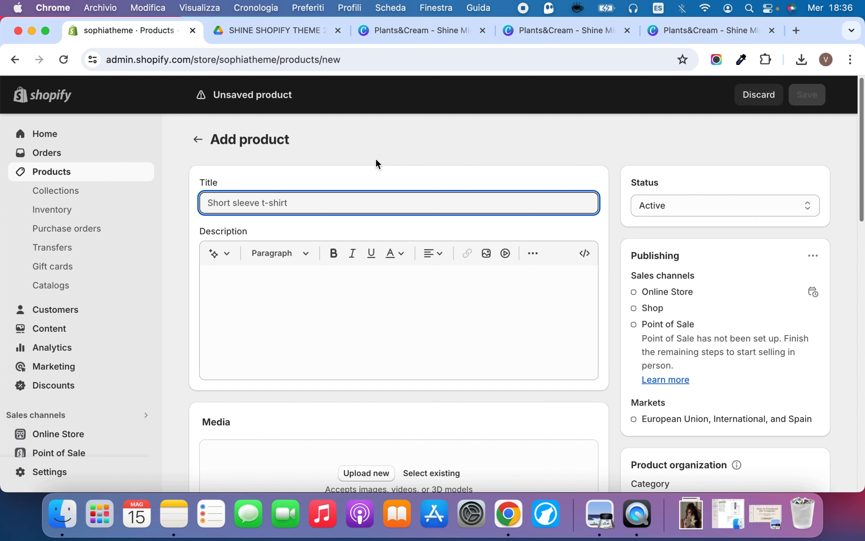
text(Anti-aging Serum)
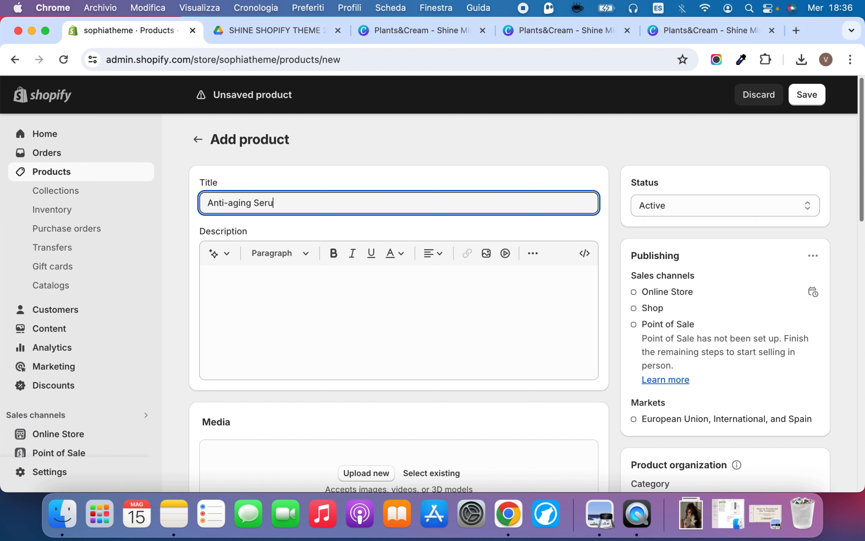
Generate the product description from the keywords Anti-aging Serum in the Expert tone and keep the generated text
click(388, 289)
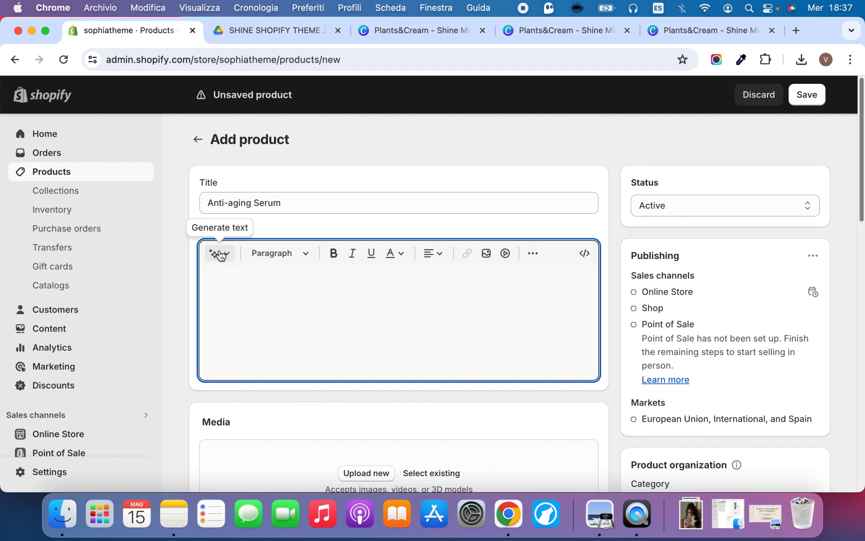
click(229, 255)
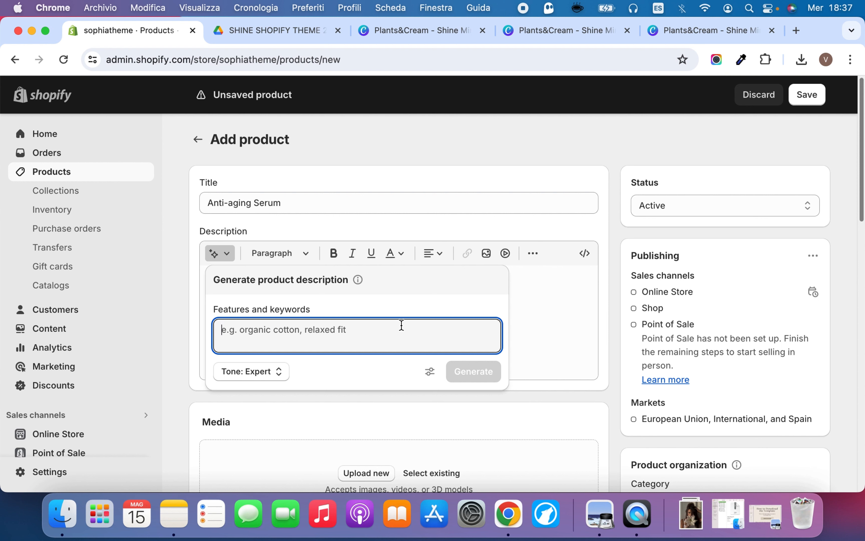
triple_click(270, 201)
key(super+c)
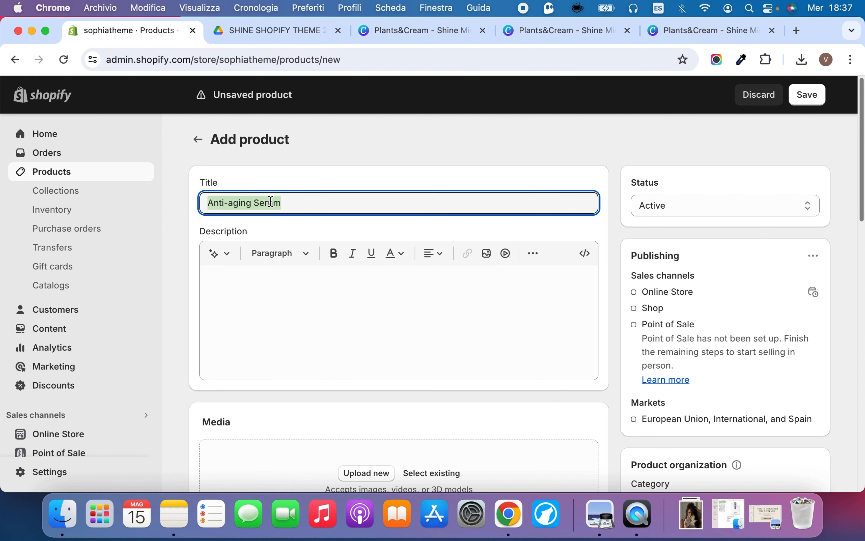
click(217, 253)
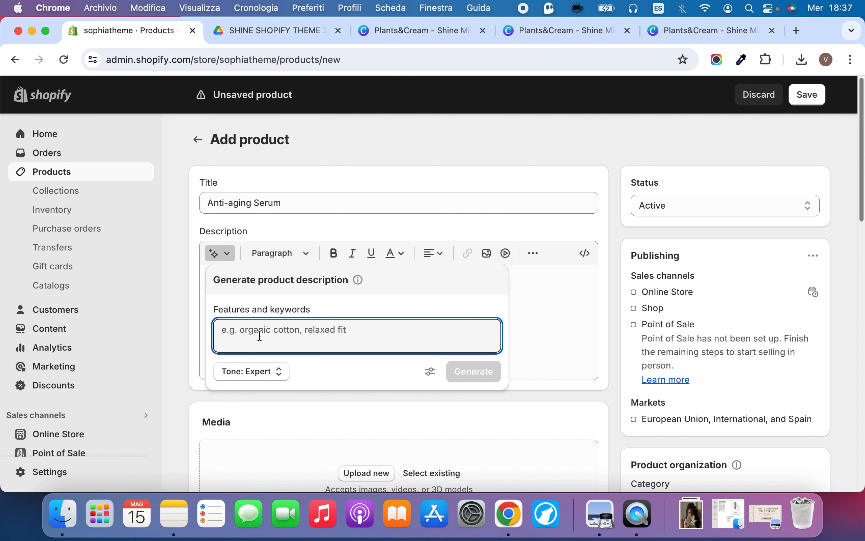
key(super+v)
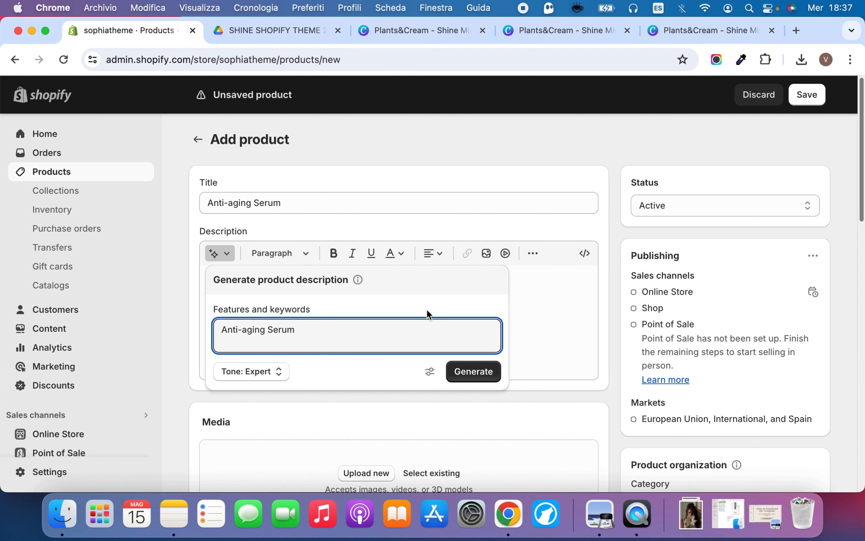
click(476, 376)
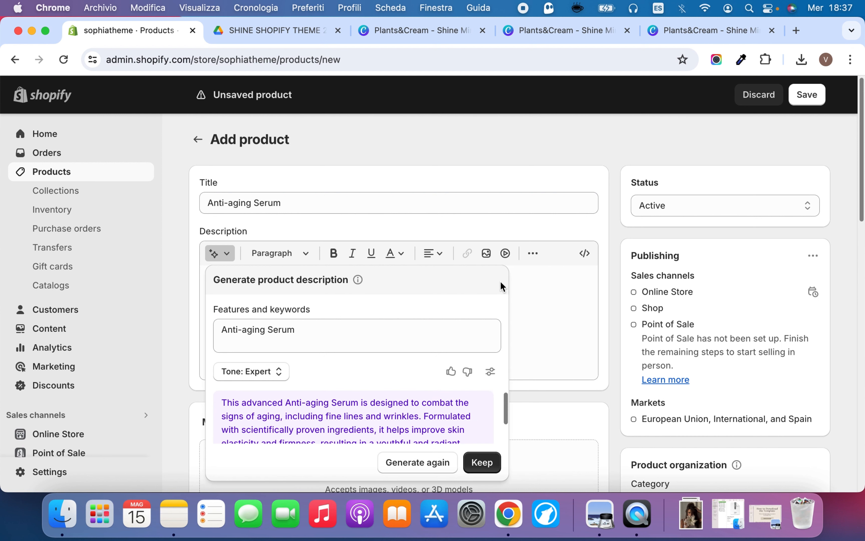
scroll(402, 424, down, 2)
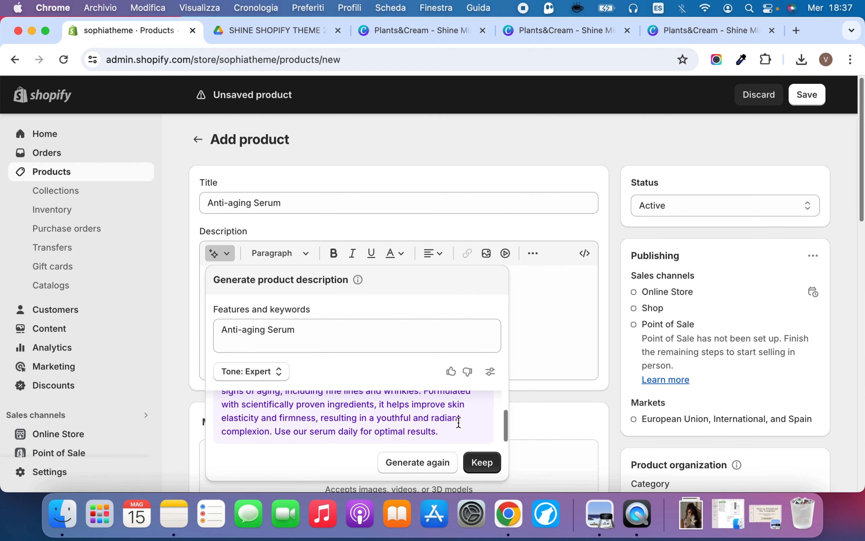
click(481, 461)
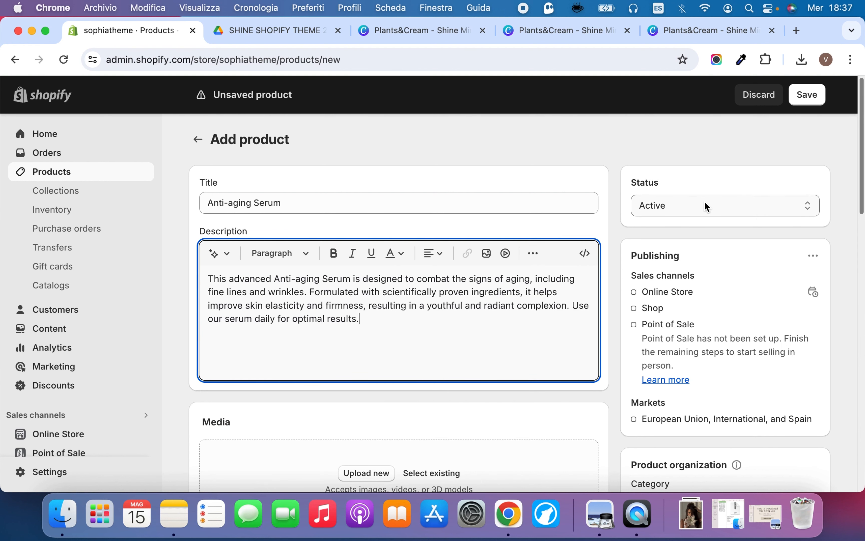
Keep the product status Active and add the product to the Bestsellers collection
click(718, 211)
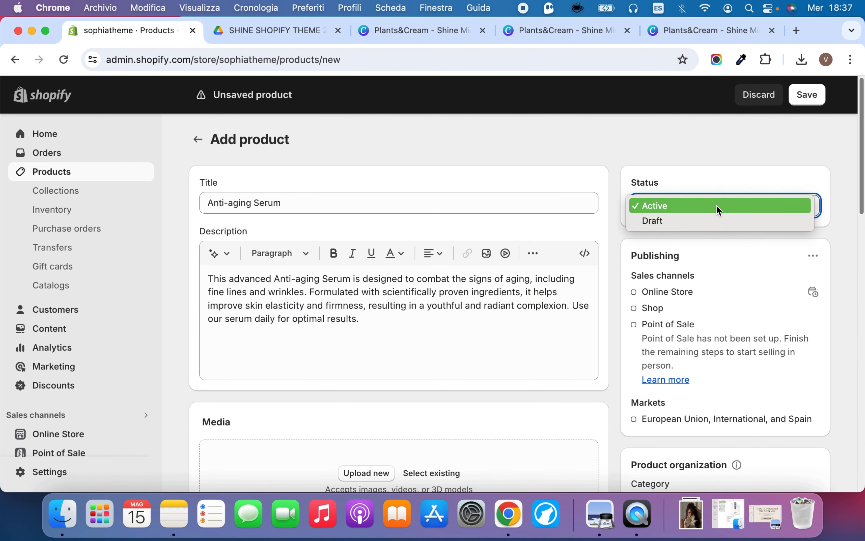
click(716, 207)
scroll(703, 318, down, 2)
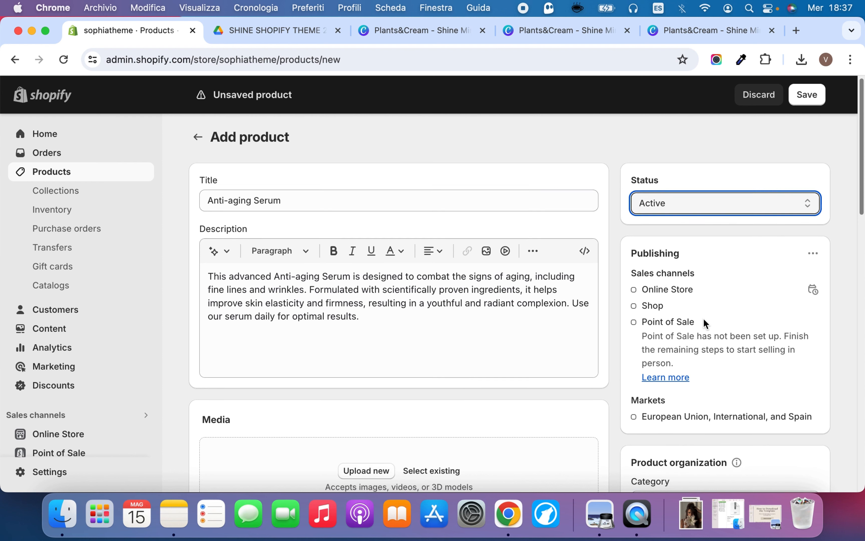
scroll(703, 318, down, 5)
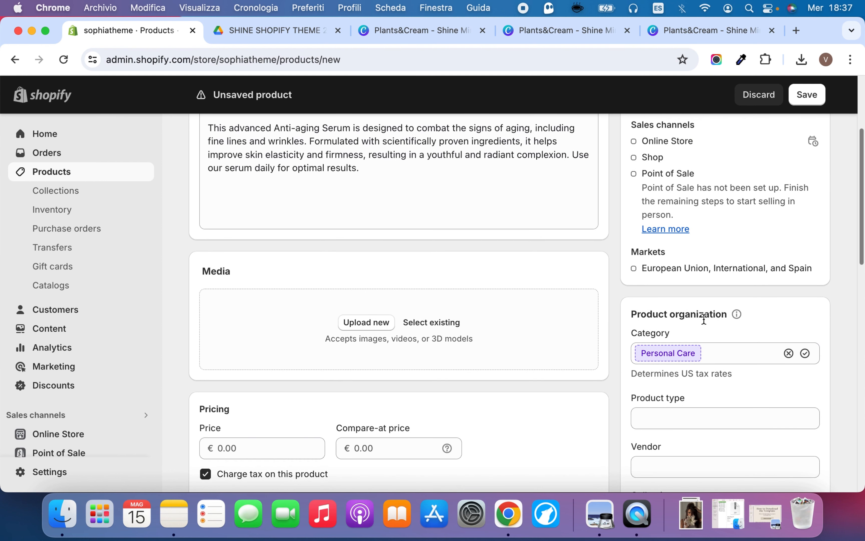
scroll(693, 378, down, 5)
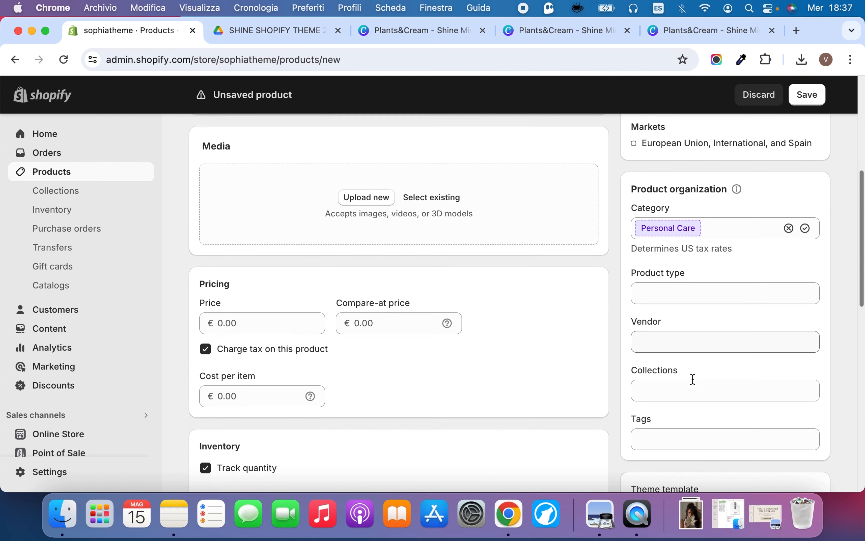
click(670, 373)
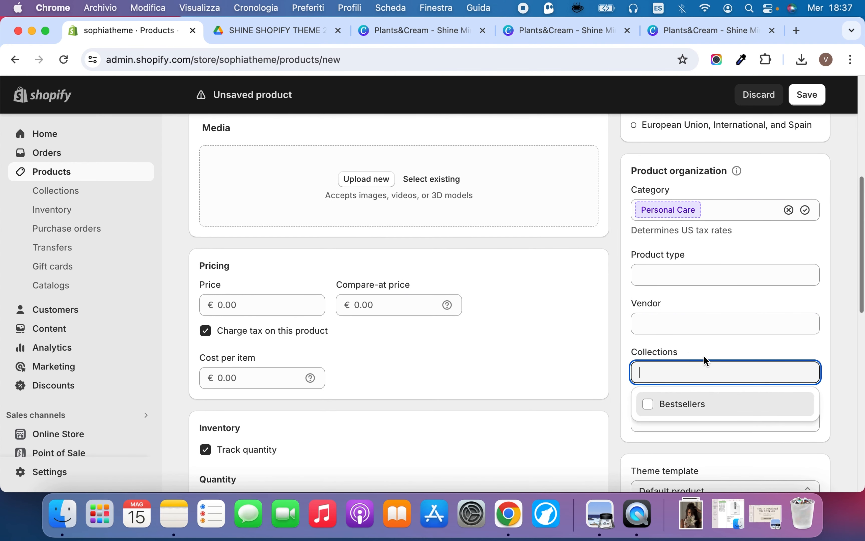
click(719, 407)
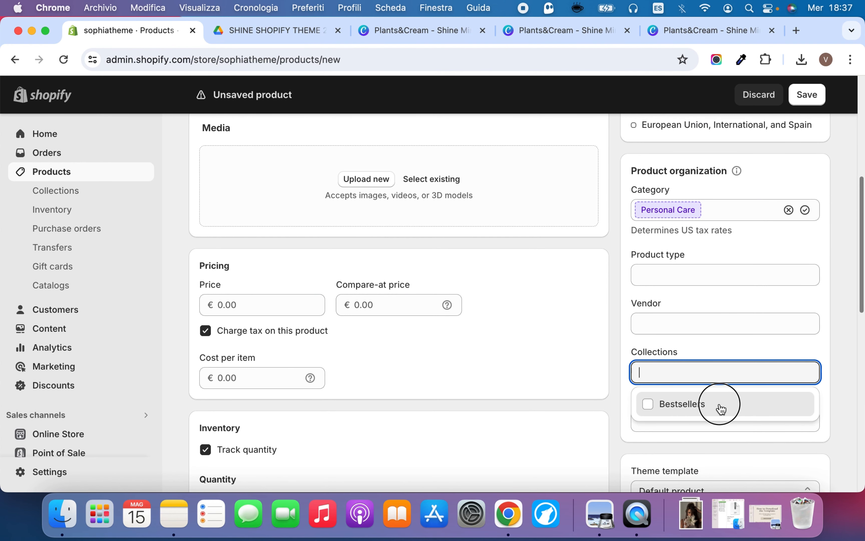
click(706, 354)
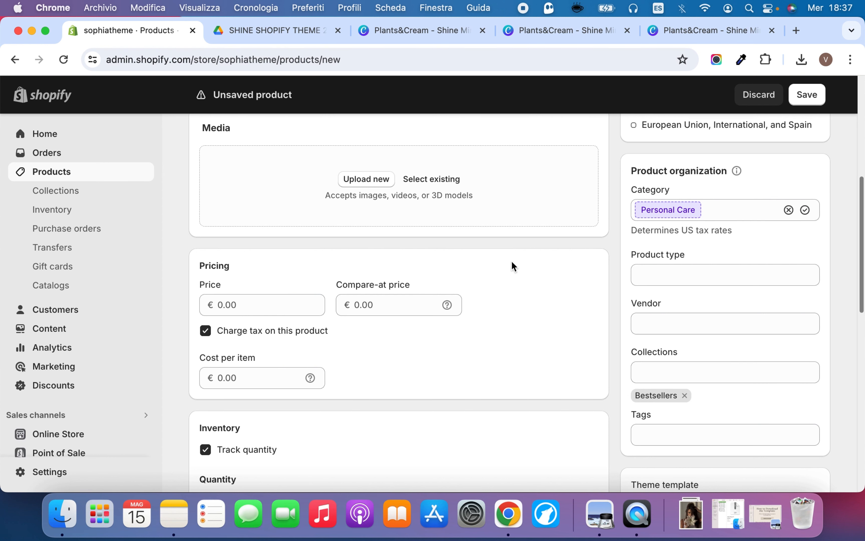
Upload melanie-serum.jpg, melanie-serum2.jpg and the two Dr. Barbara Sturm serum images from the Download folder as product media
scroll(500, 265, up, 3)
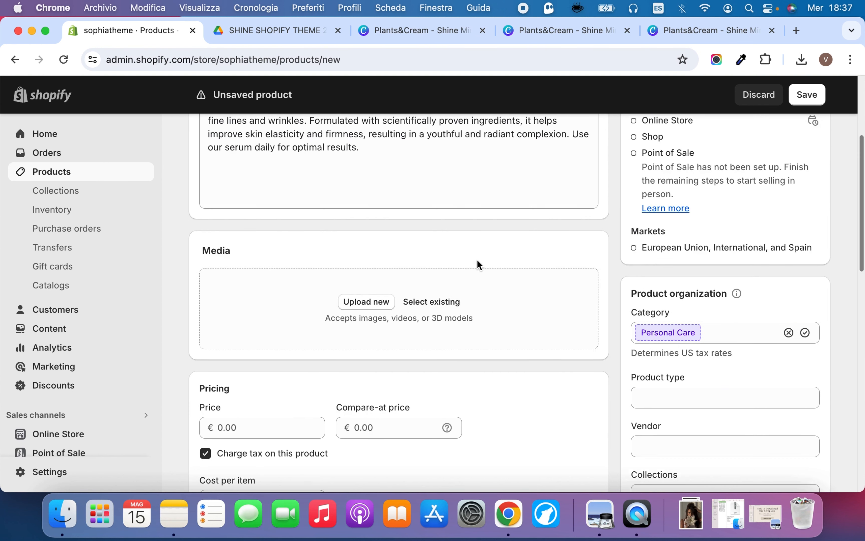
click(395, 308)
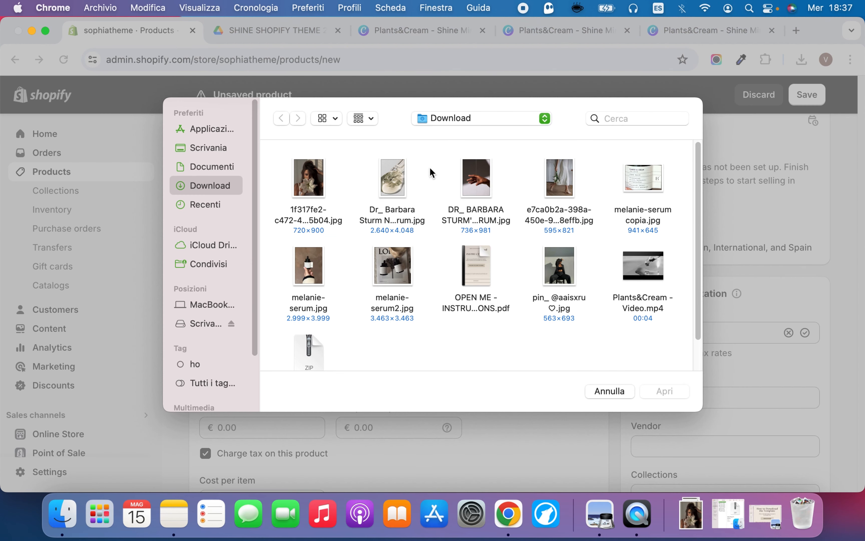
click(307, 272)
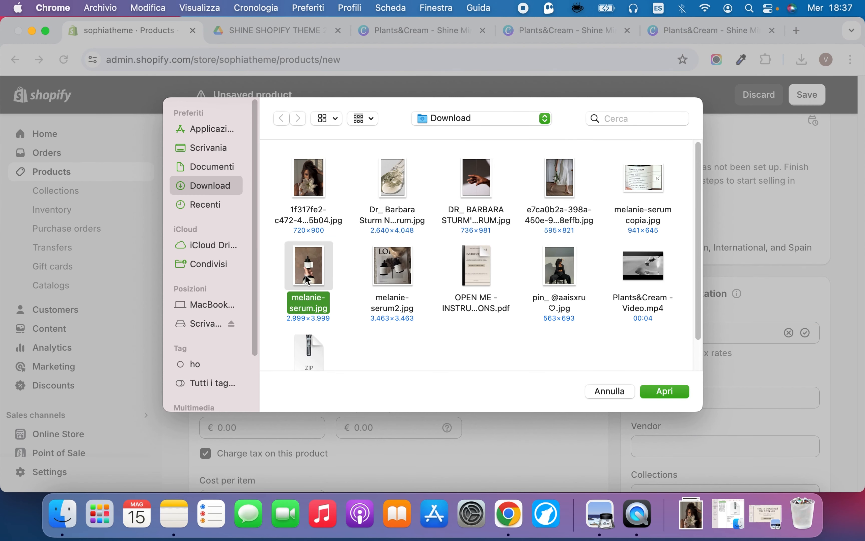
super+click(401, 257)
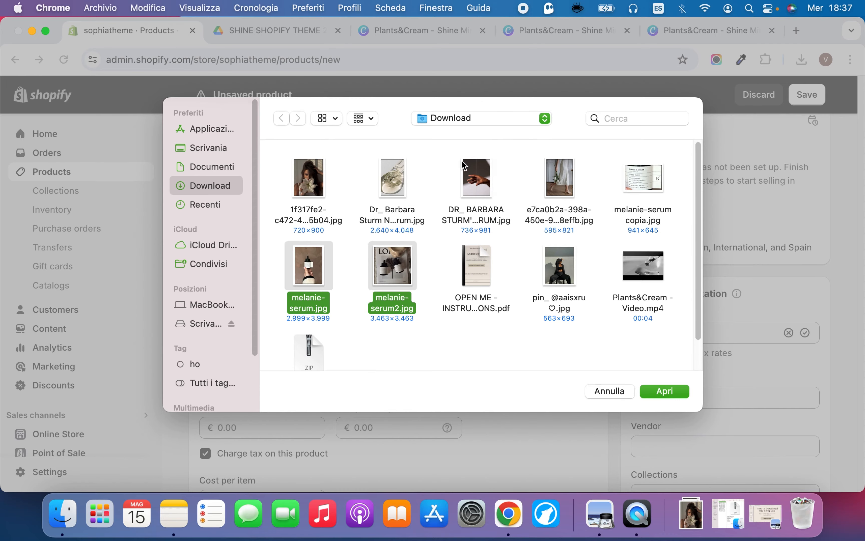
key(Return)
Set the product's price to €50
scroll(529, 247, down, 5)
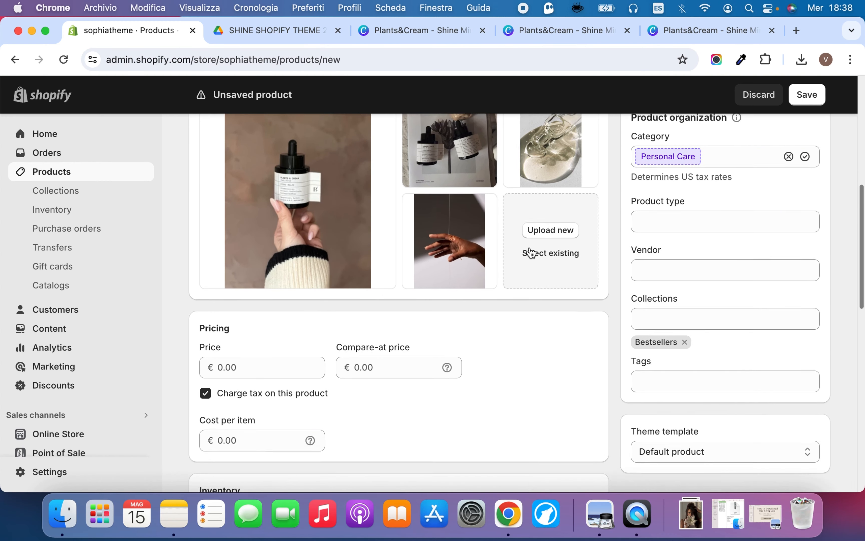
scroll(532, 253, down, 3)
click(275, 278)
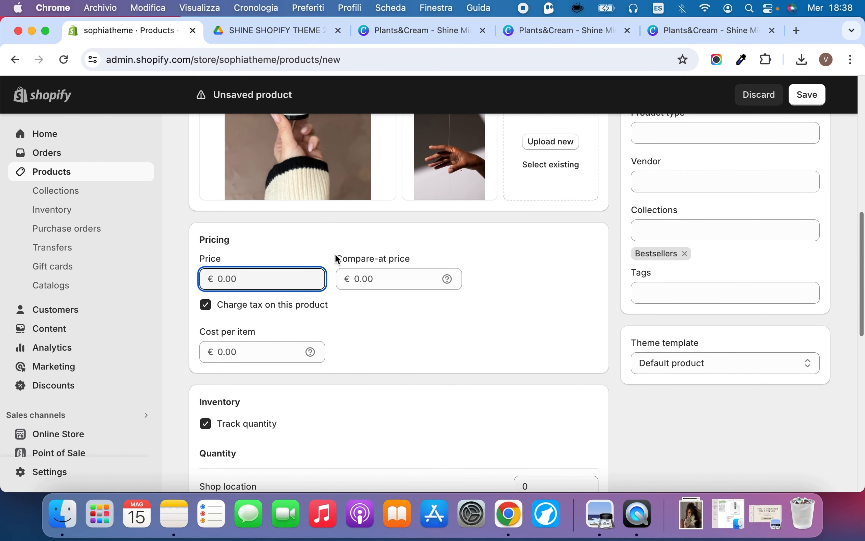
text(50)
click(590, 272)
scroll(502, 334, down, 2)
scroll(387, 320, up, 2)
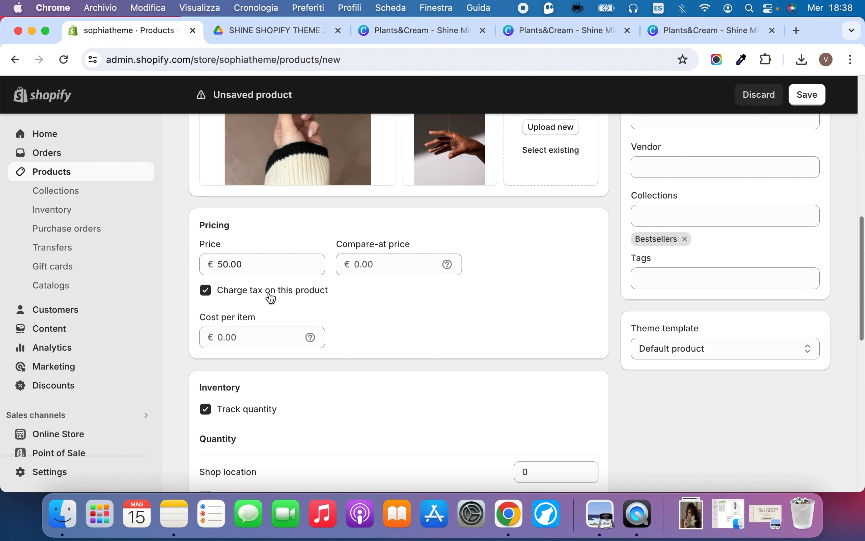
click(206, 290)
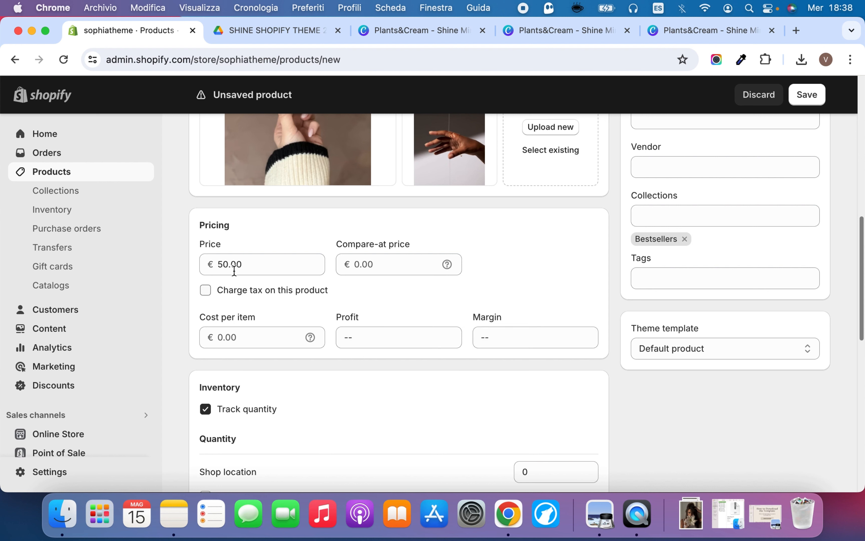
click(256, 263)
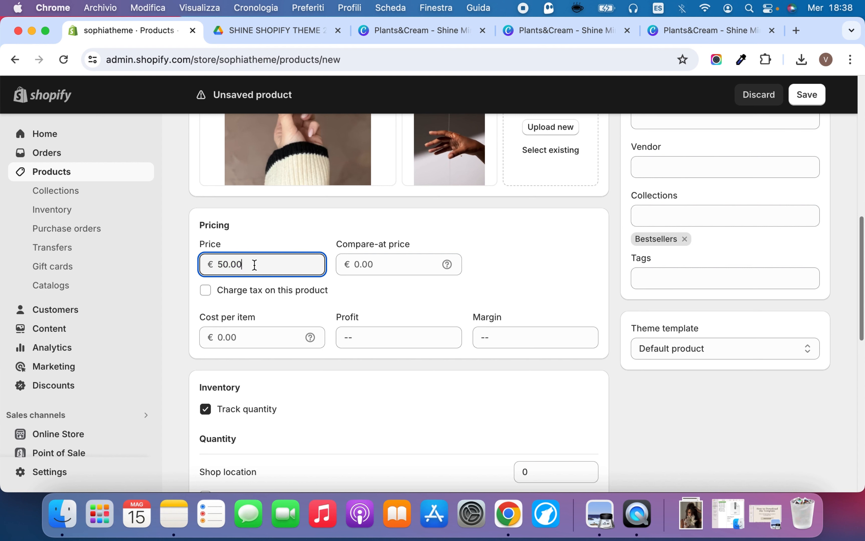
double_click(254, 265)
click(254, 264)
click(206, 290)
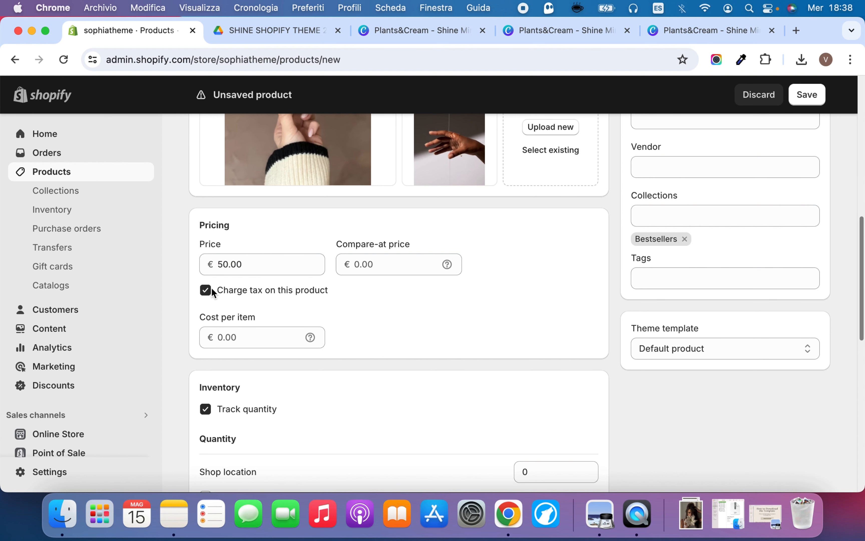
Set the inventory quantity at Shop location to 99
scroll(561, 265, down, 3)
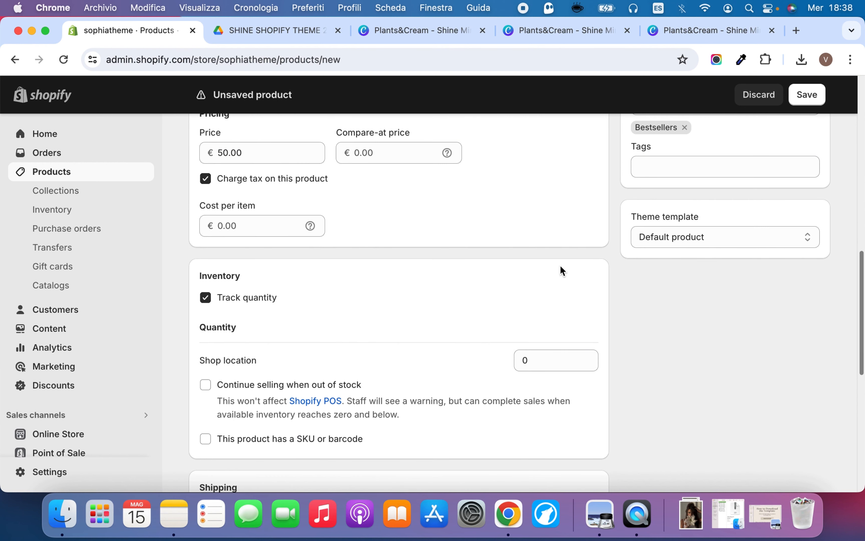
scroll(560, 271, down, 3)
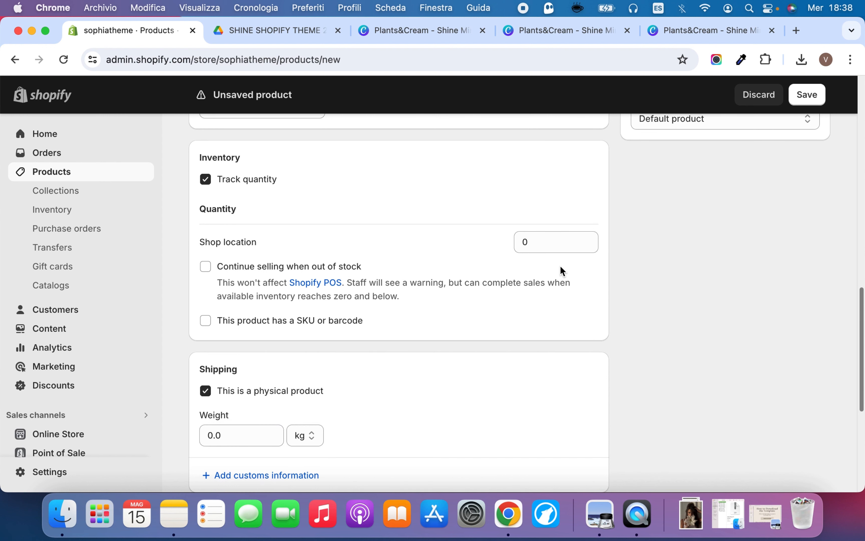
scroll(560, 267, down, 1)
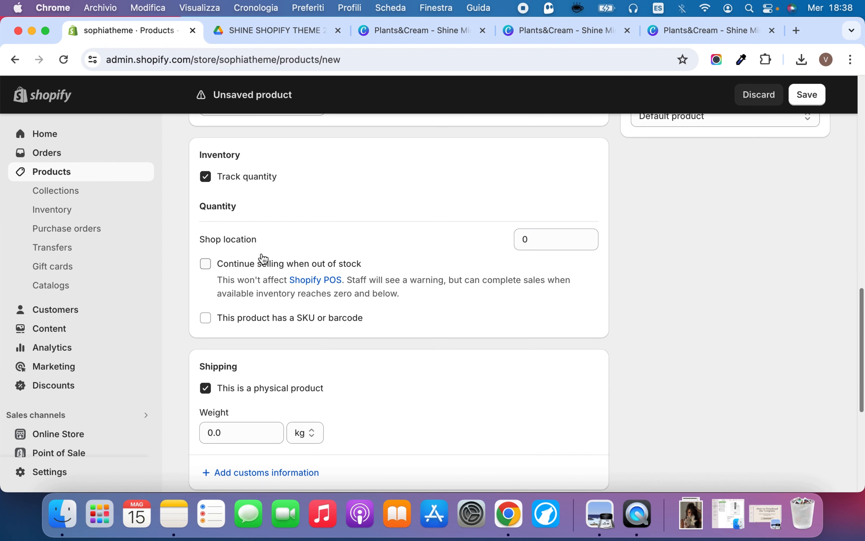
double_click(528, 238)
text(99)
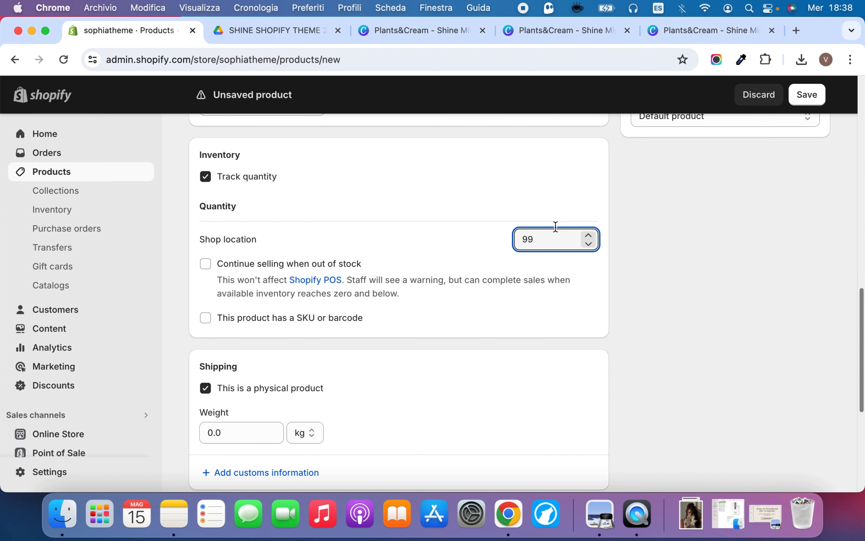
click(681, 210)
Set the product's shipping weight to 0.1 kg
scroll(249, 235, down, 5)
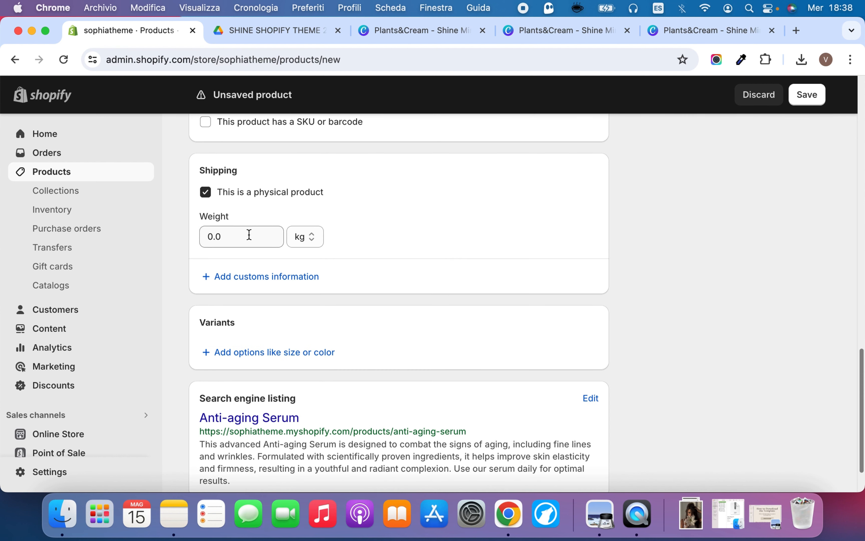
double_click(233, 235)
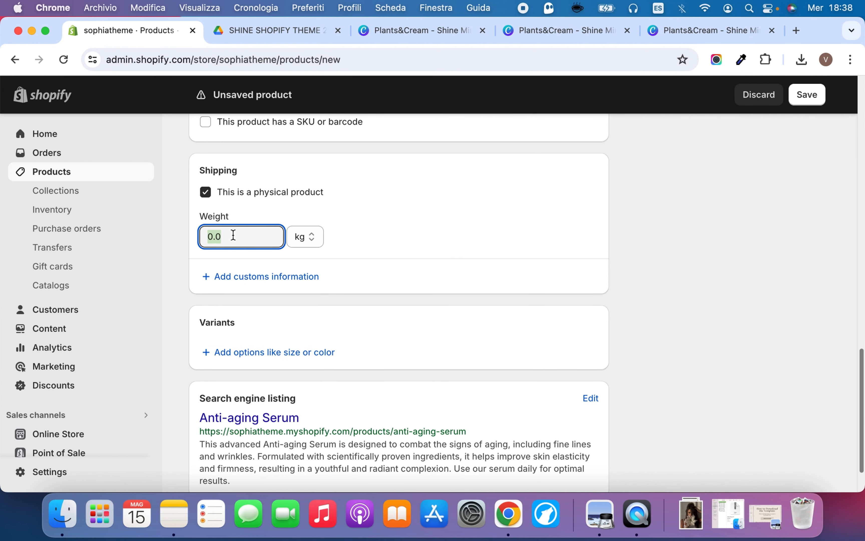
text(0.1)
Add a Size option to the product's variants with the values 50ml and 100ml
scroll(305, 300, down, 2)
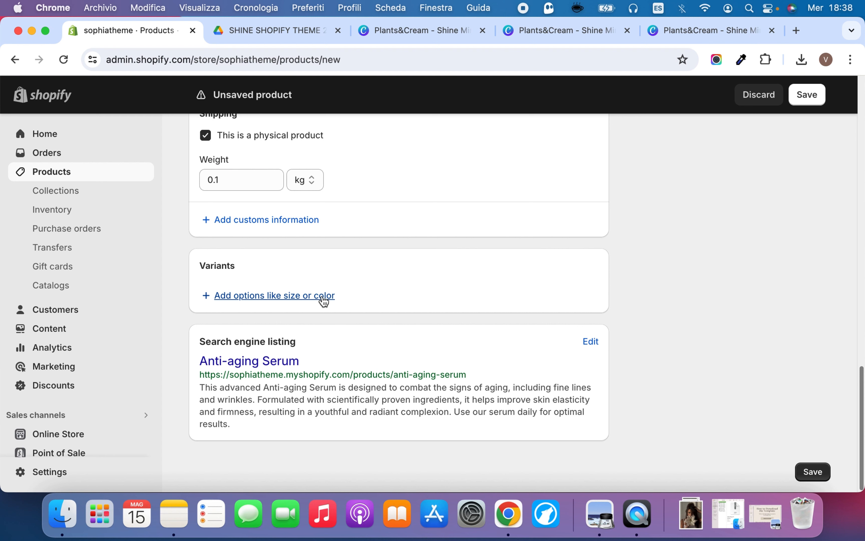
click(323, 296)
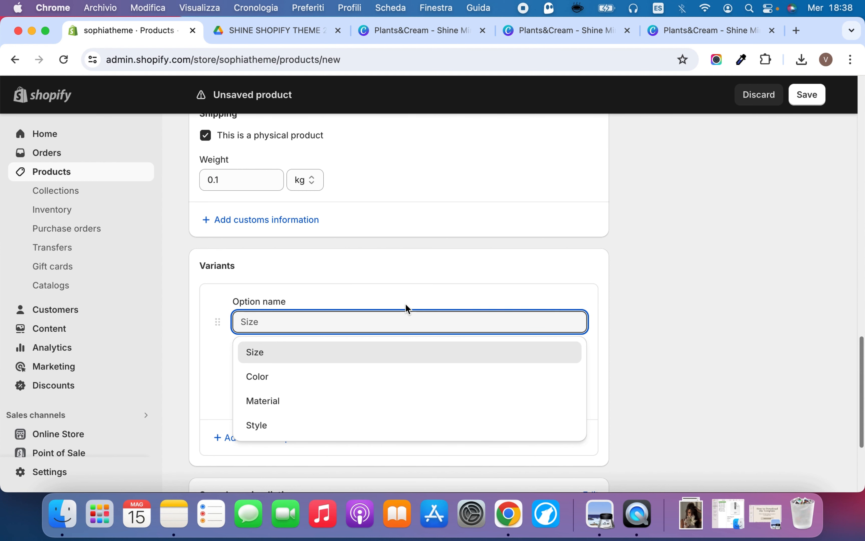
click(308, 358)
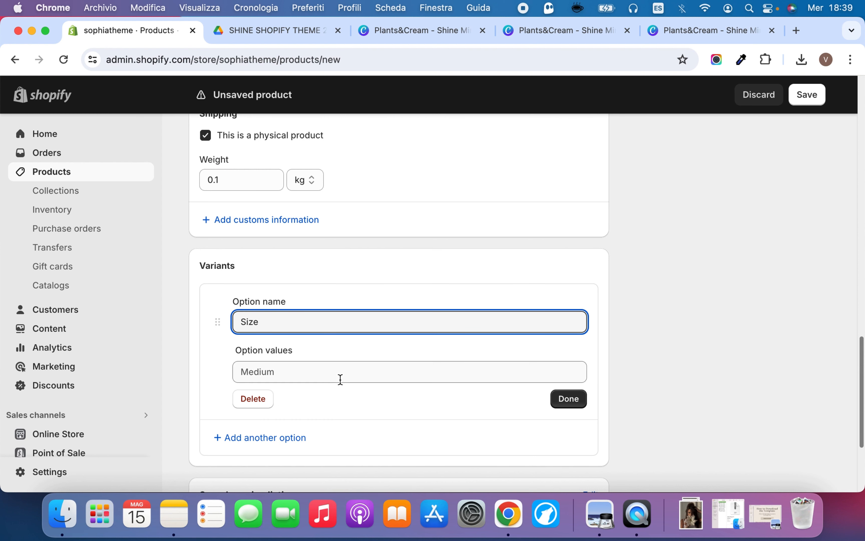
click(349, 371)
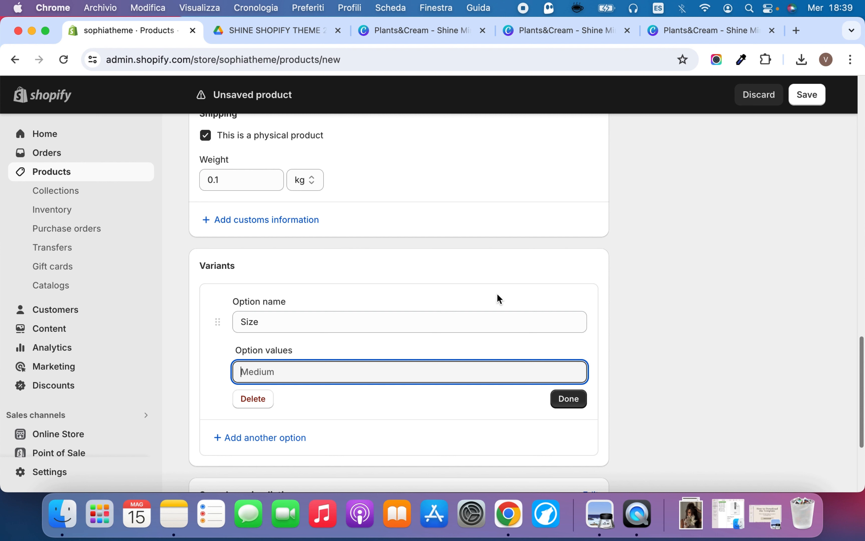
text(50m)
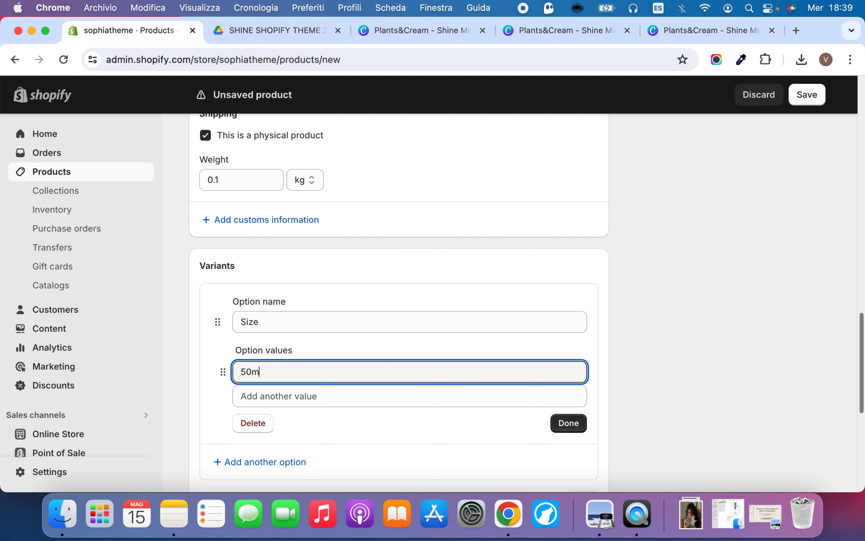
text(l)
click(363, 395)
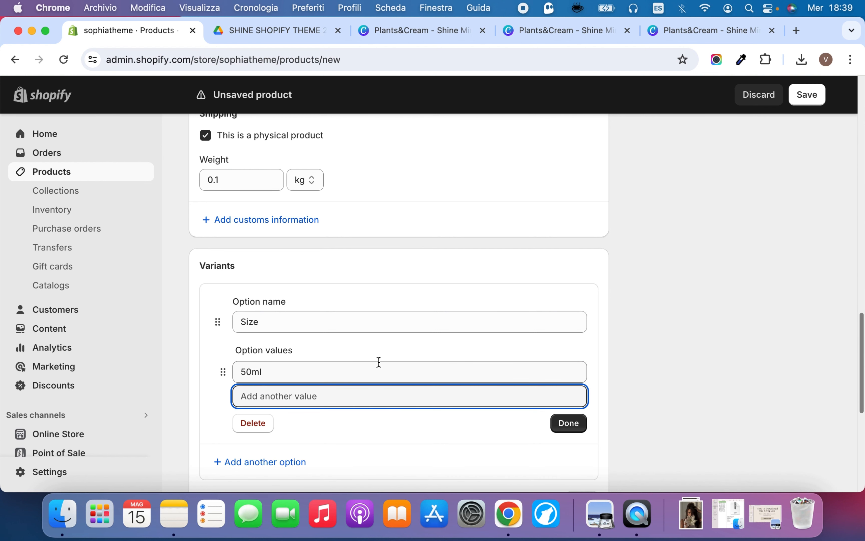
text(100ml)
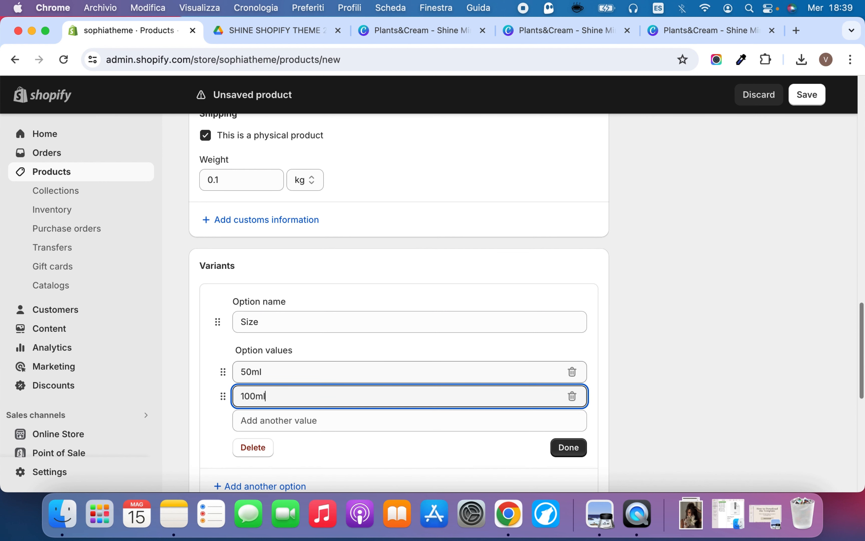
click(568, 449)
Set the 100ml variant's price to €70 and its available quantity to 99
scroll(522, 332, down, 7)
scroll(517, 340, up, 4)
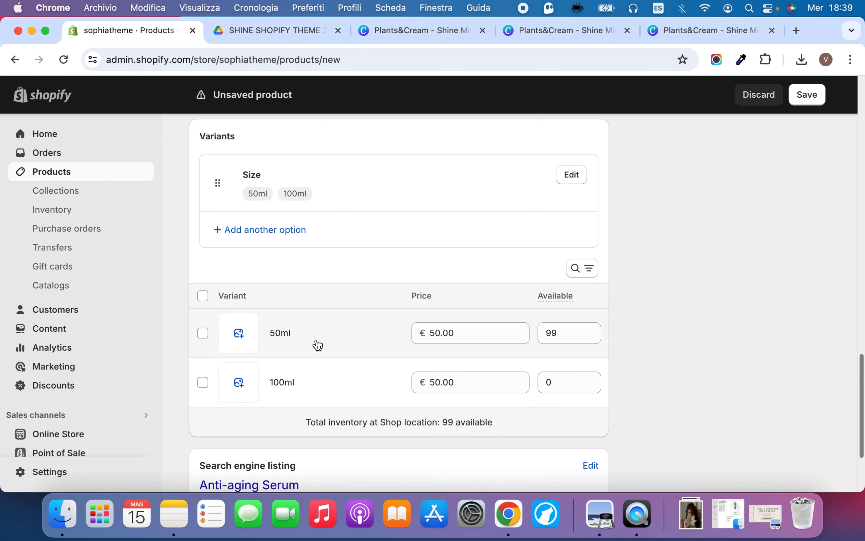
click(436, 382)
click(440, 382)
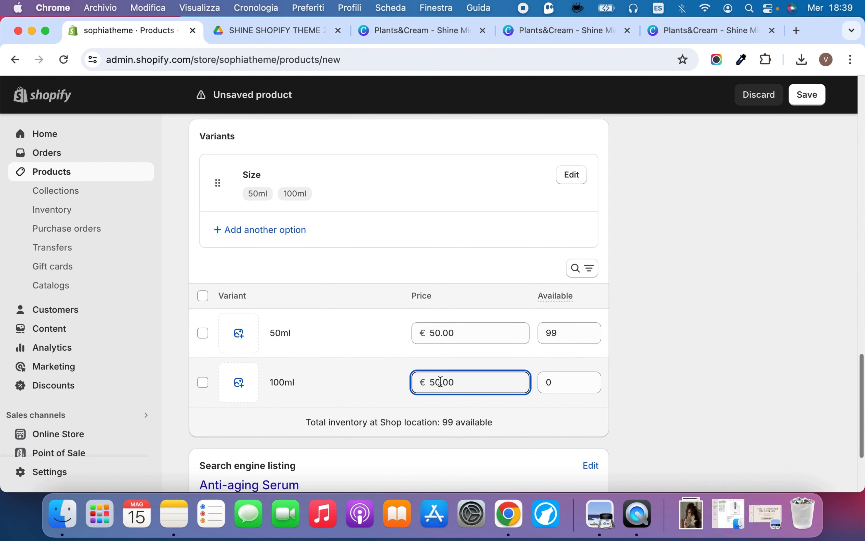
key(BackSpace)
text(7)
click(647, 340)
click(566, 380)
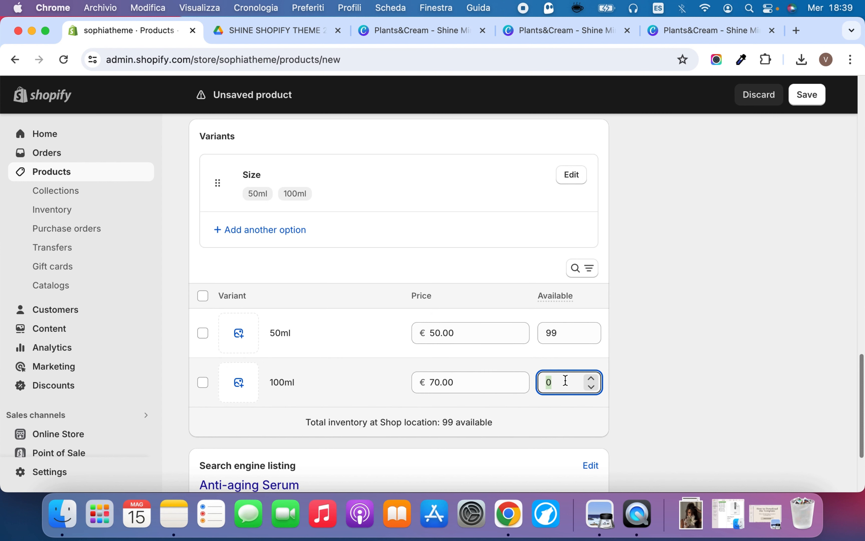
text(99)
click(675, 306)
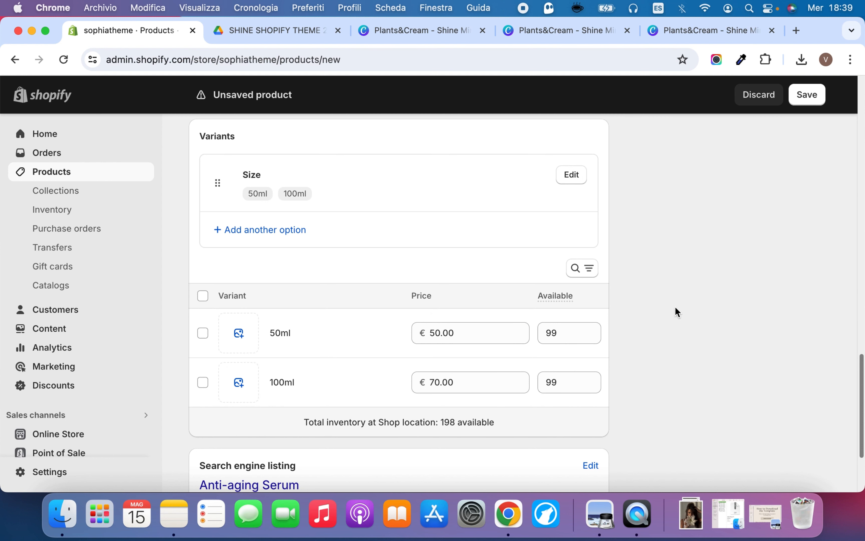
Assign the melanie-serum image to the 50ml variant and the melanie-serum2 image to the 100ml variant
scroll(675, 306, down, 2)
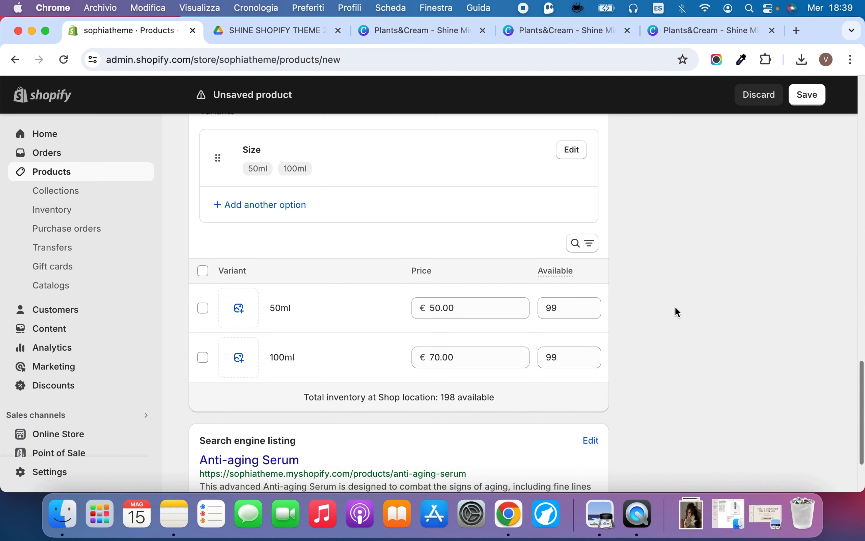
click(243, 312)
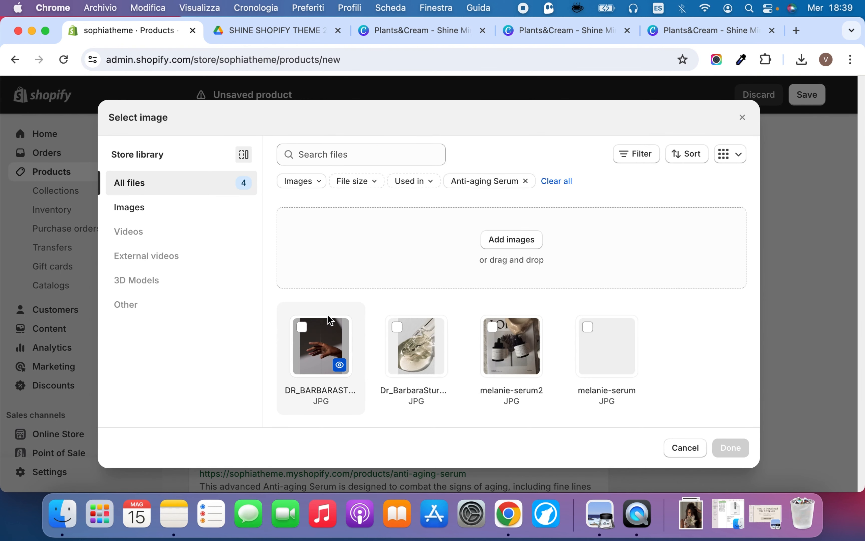
click(618, 347)
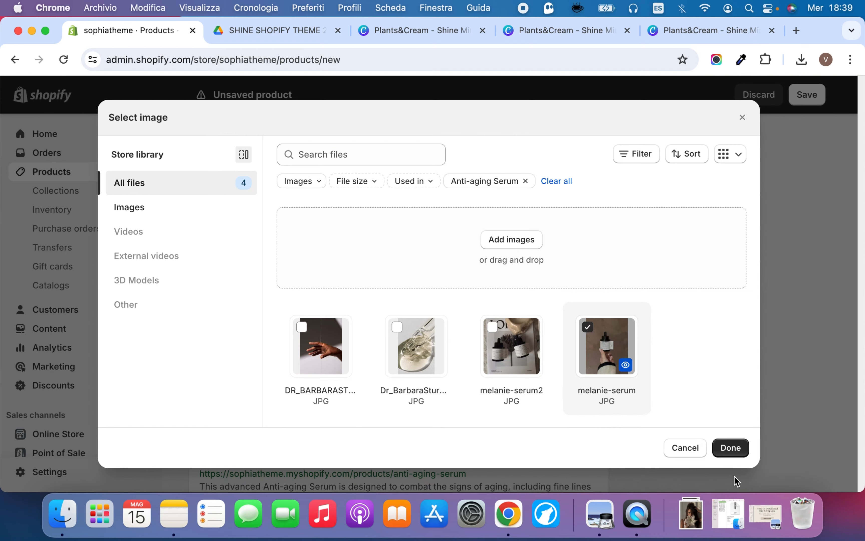
click(732, 452)
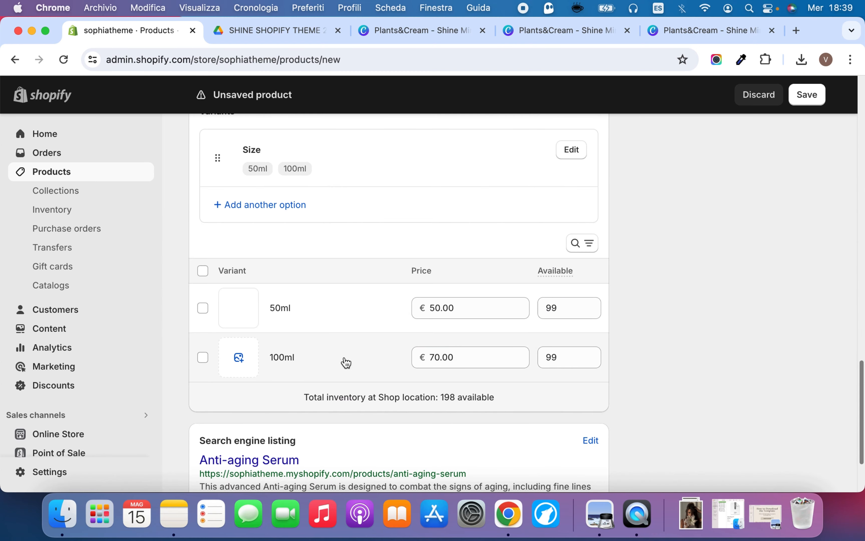
click(245, 364)
click(529, 358)
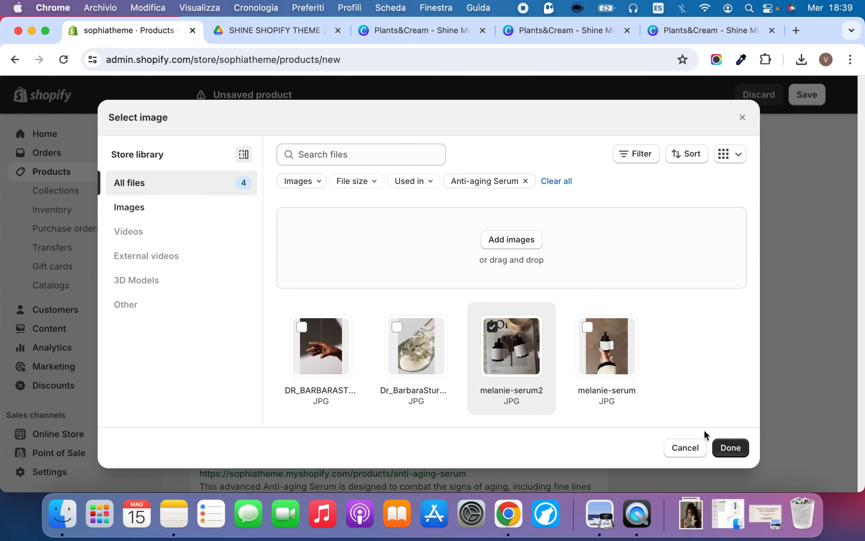
click(733, 448)
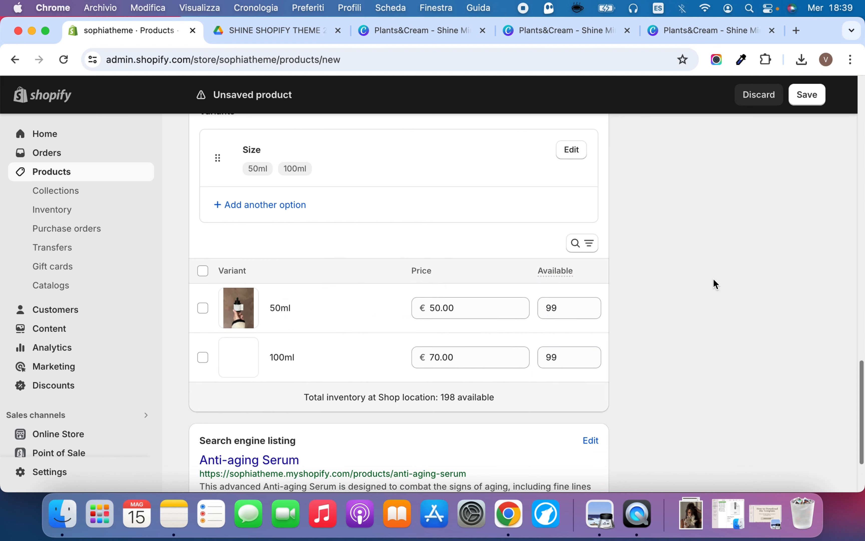
Review the Anti-aging Serum product form and save the new product
scroll(716, 279, down, 3)
scroll(716, 280, up, 15)
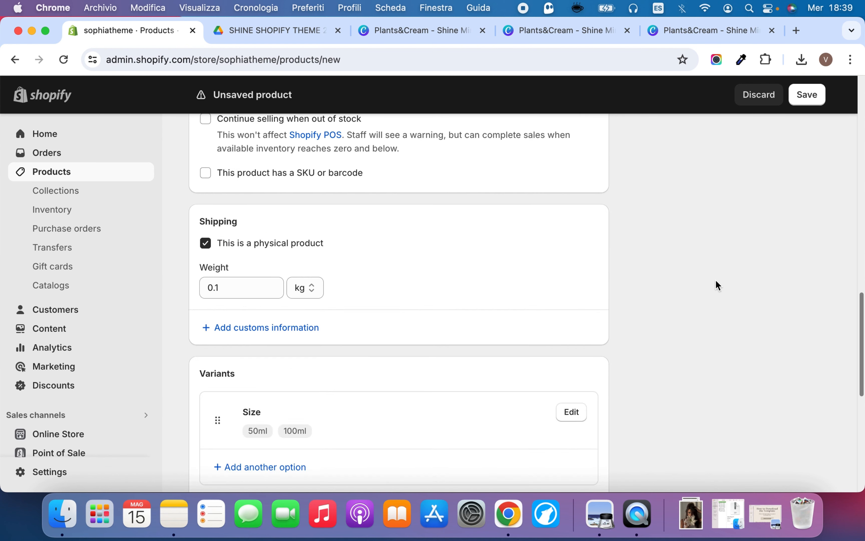
scroll(716, 280, up, 9)
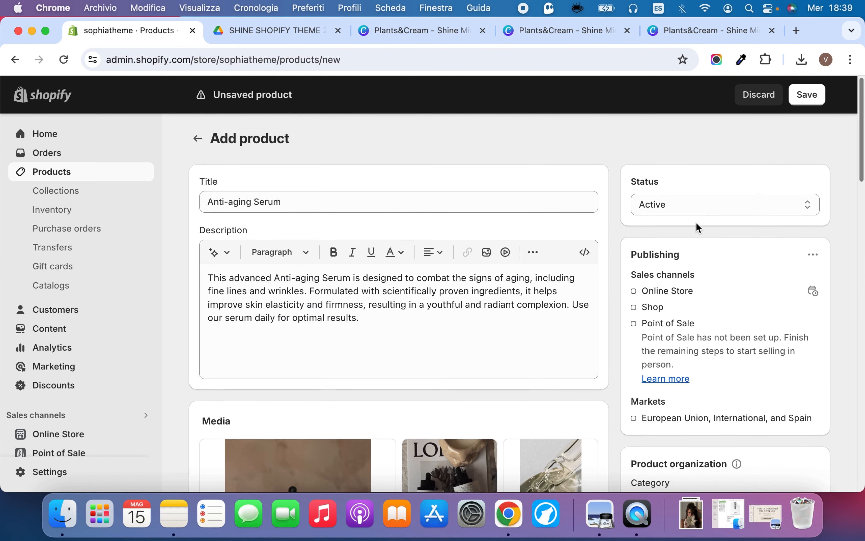
scroll(696, 223, down, 3)
scroll(696, 225, down, 5)
scroll(698, 219, up, 8)
click(806, 95)
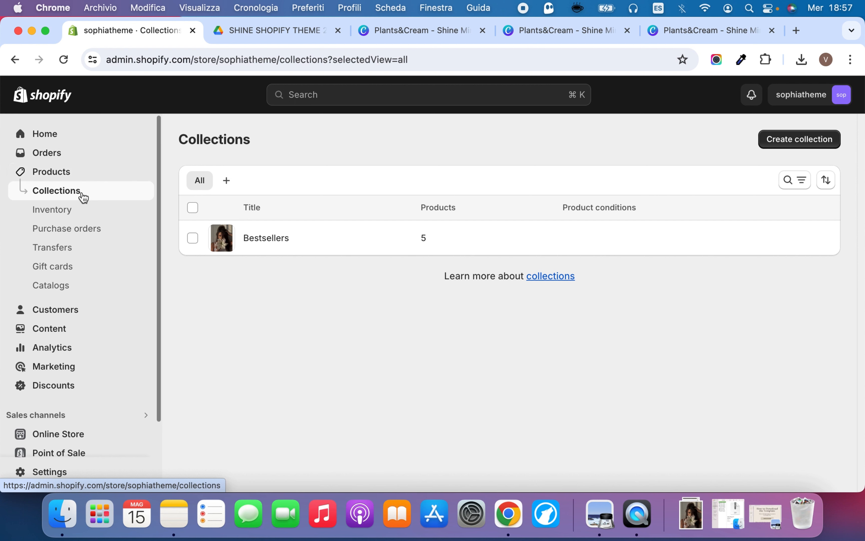
Create and save a new collection titled Serums with the Manual collection type
click(823, 143)
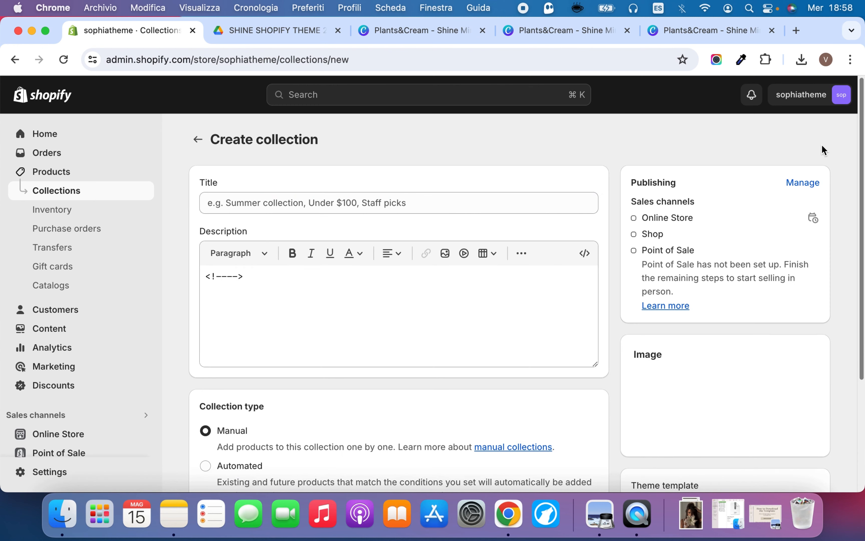
click(460, 206)
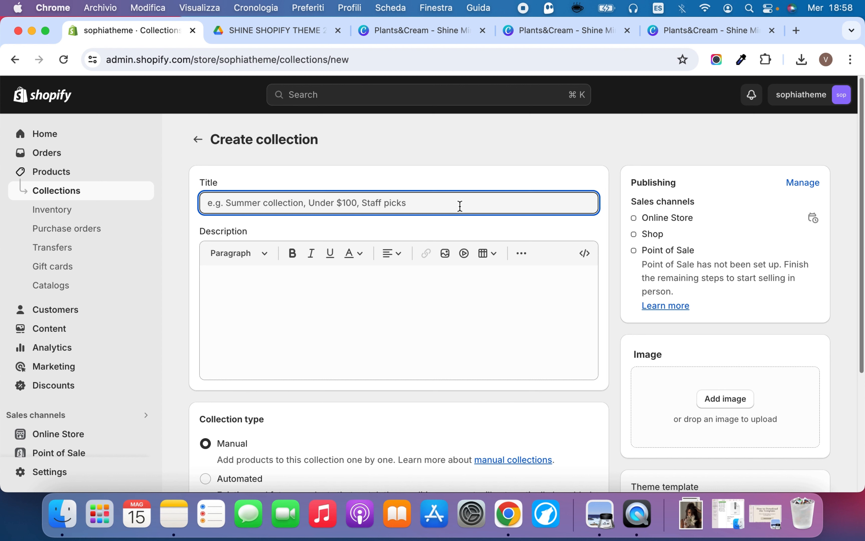
text(Se)
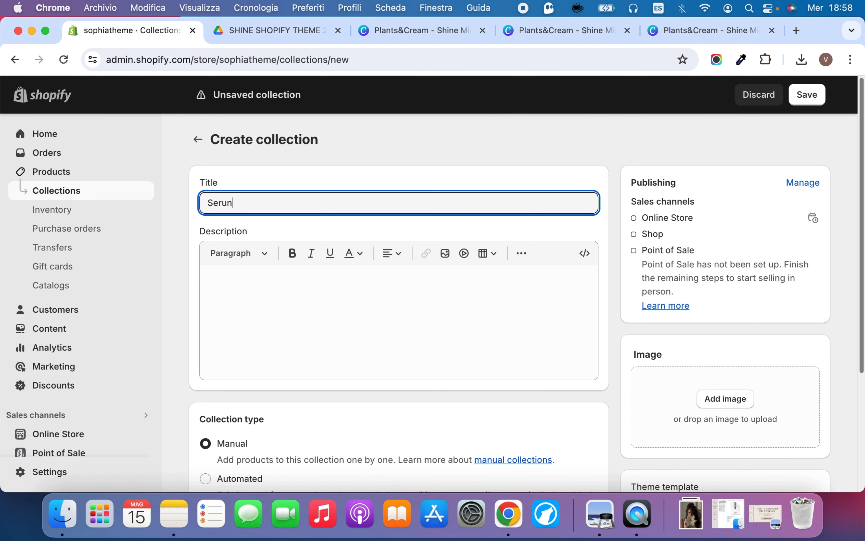
text(rums)
scroll(584, 250, down, 1)
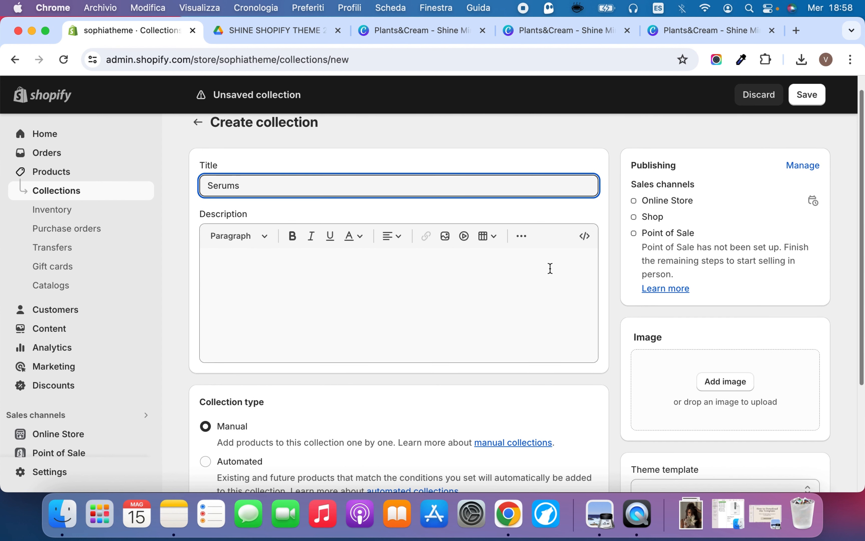
scroll(548, 268, down, 5)
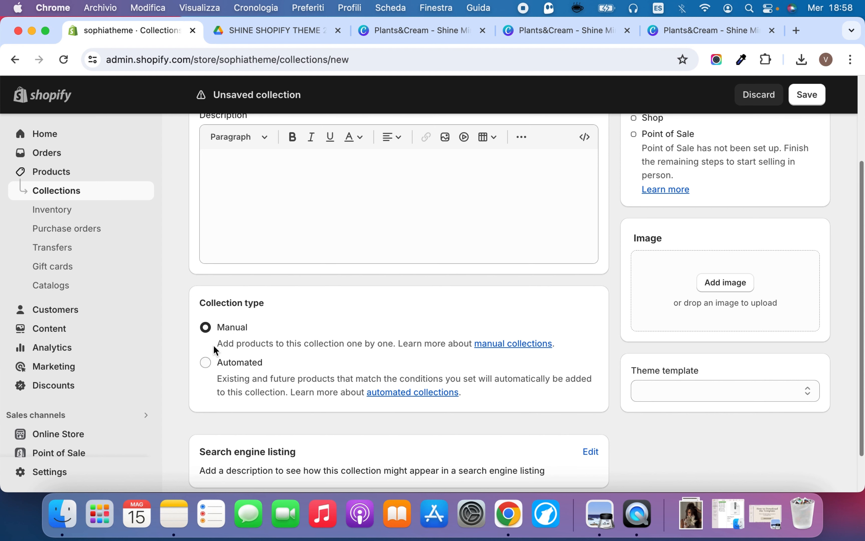
scroll(411, 173, up, 3)
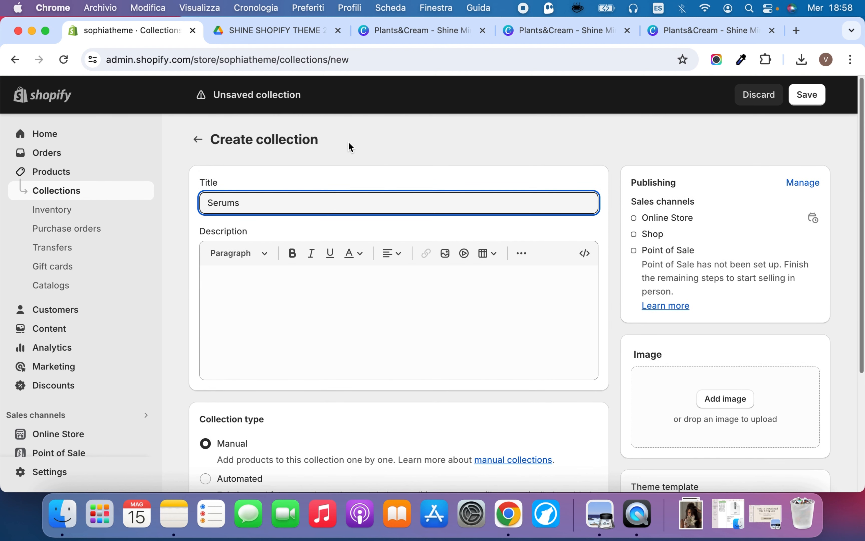
scroll(430, 212, down, 3)
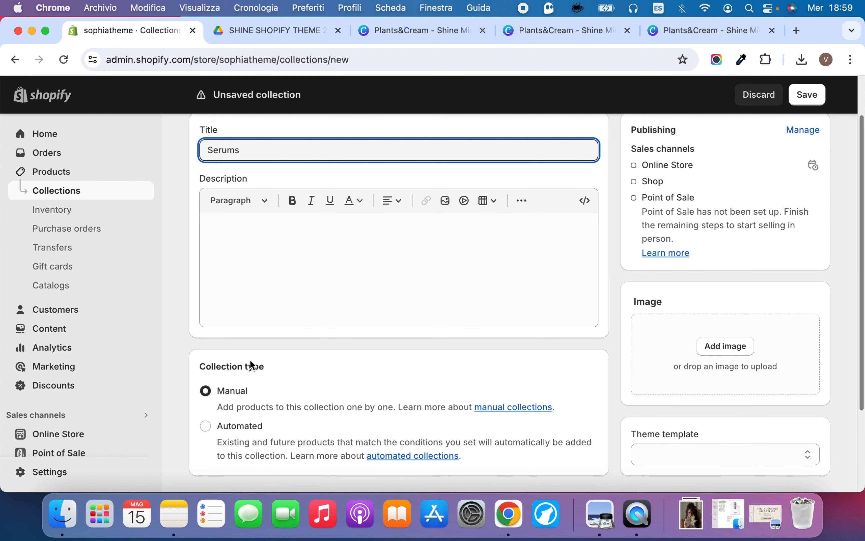
scroll(666, 304, up, 2)
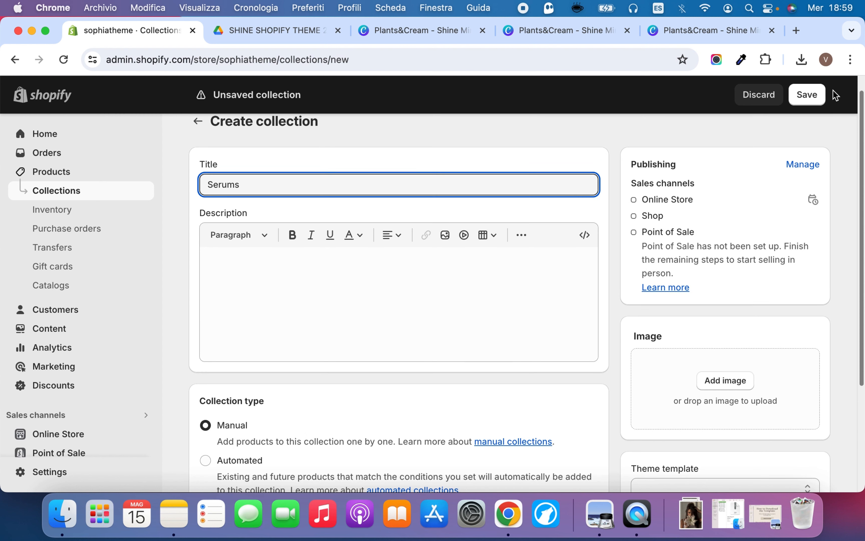
click(807, 96)
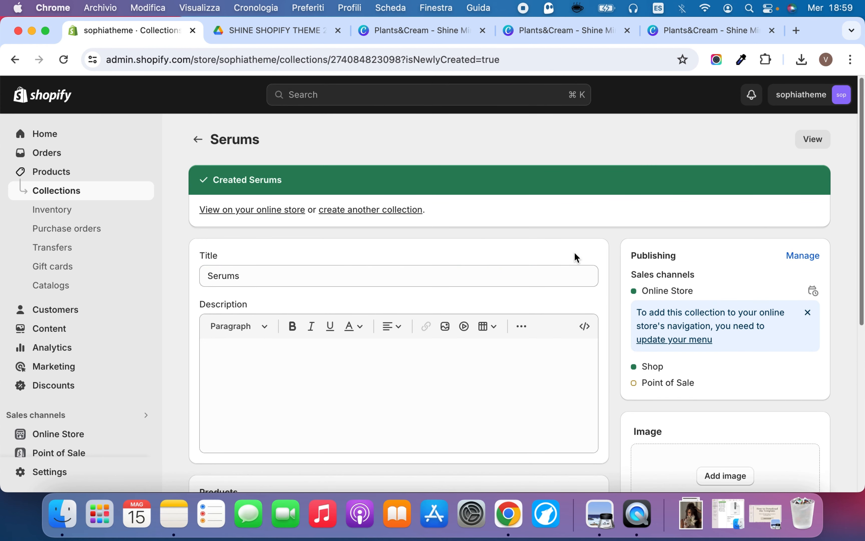
Add Anti-aging Serum, Candle, Dress, Eau de Perfume and Glow Lotion to the Serums collection
scroll(574, 257, down, 6)
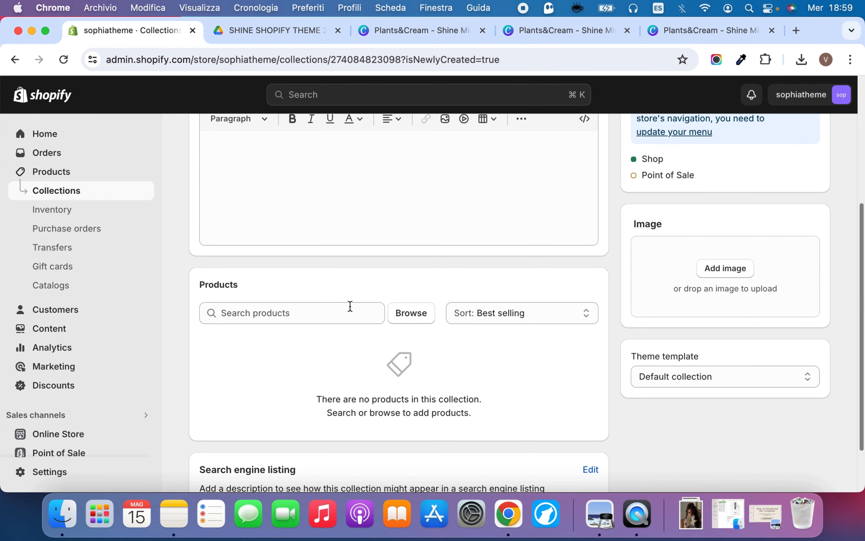
scroll(275, 302, up, 3)
scroll(276, 297, down, 3)
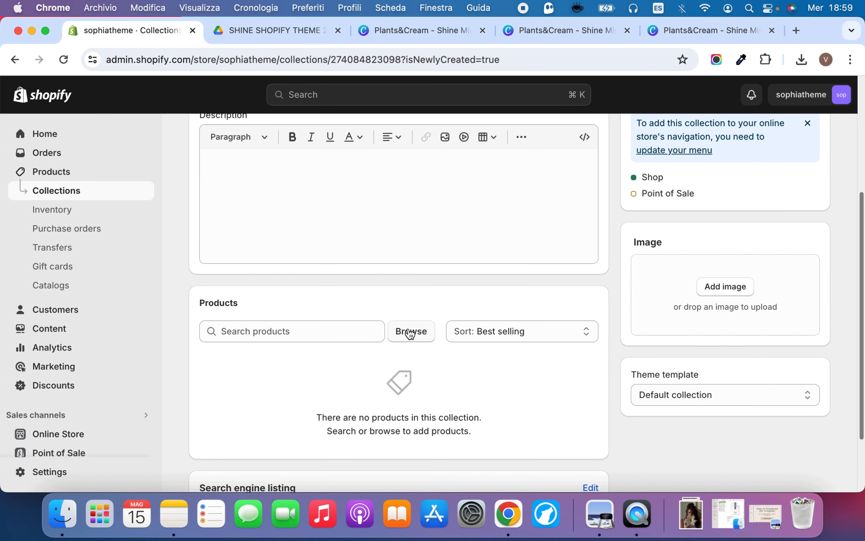
click(422, 336)
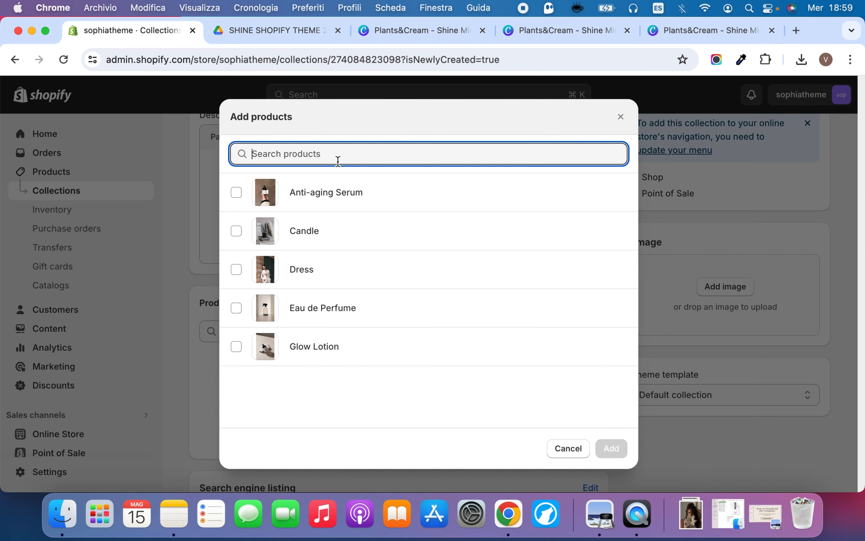
click(236, 193)
click(236, 230)
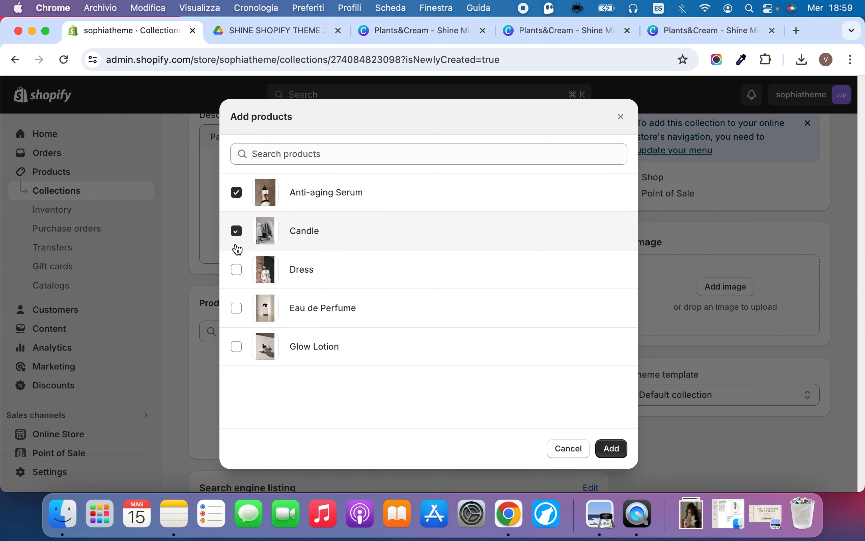
click(237, 270)
click(236, 306)
click(238, 347)
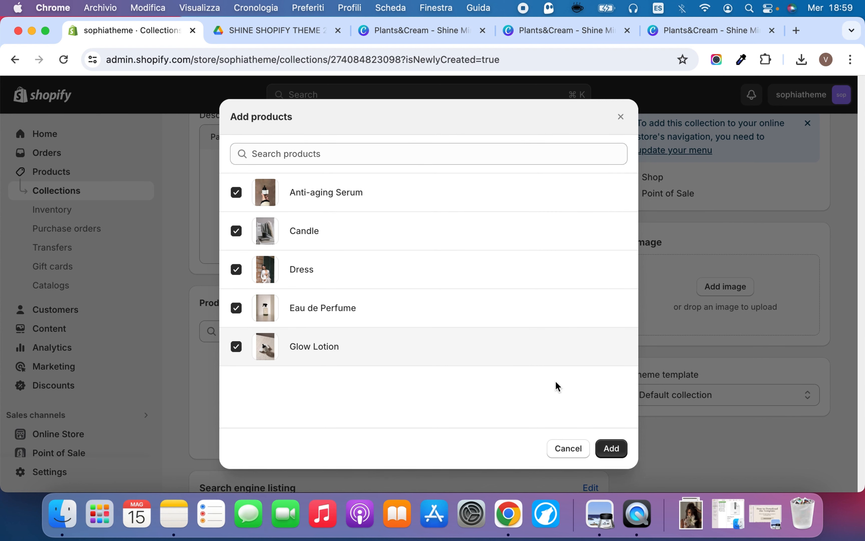
click(612, 449)
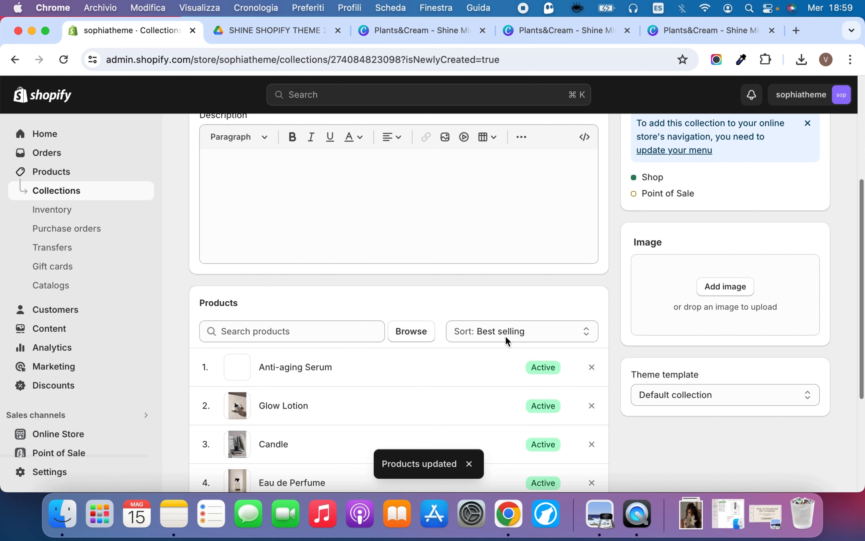
Add the 2.640×4.048 Dr_ Barbara Sturm serum photo as the Serums collection image and save the collection
scroll(492, 332, up, 5)
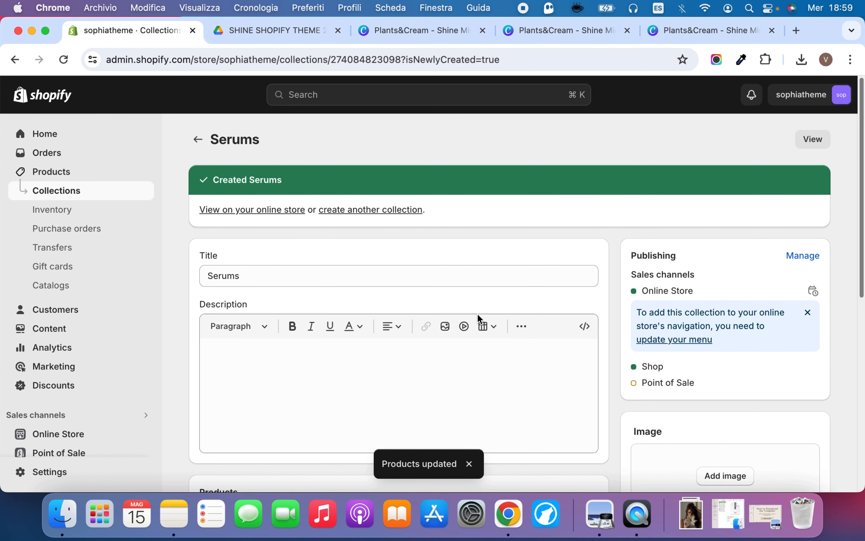
scroll(477, 318, down, 4)
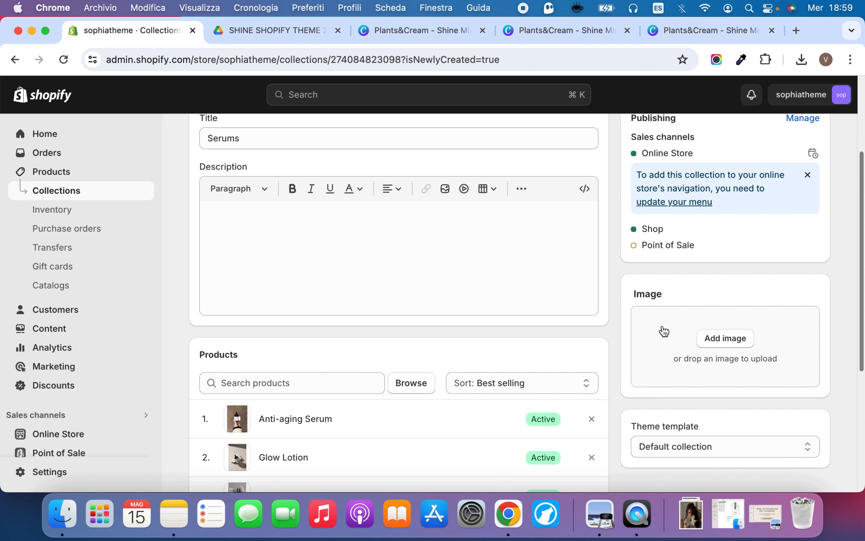
click(718, 338)
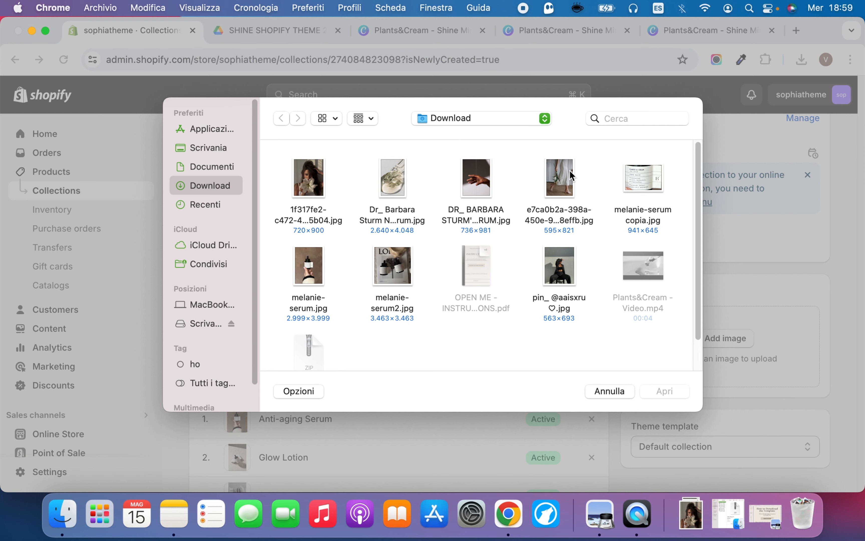
click(392, 178)
click(654, 393)
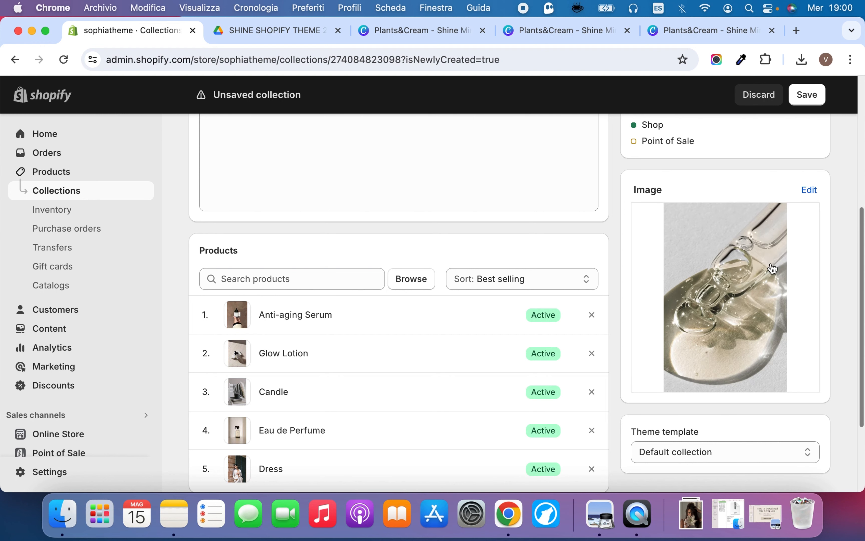
scroll(835, 148, up, 2)
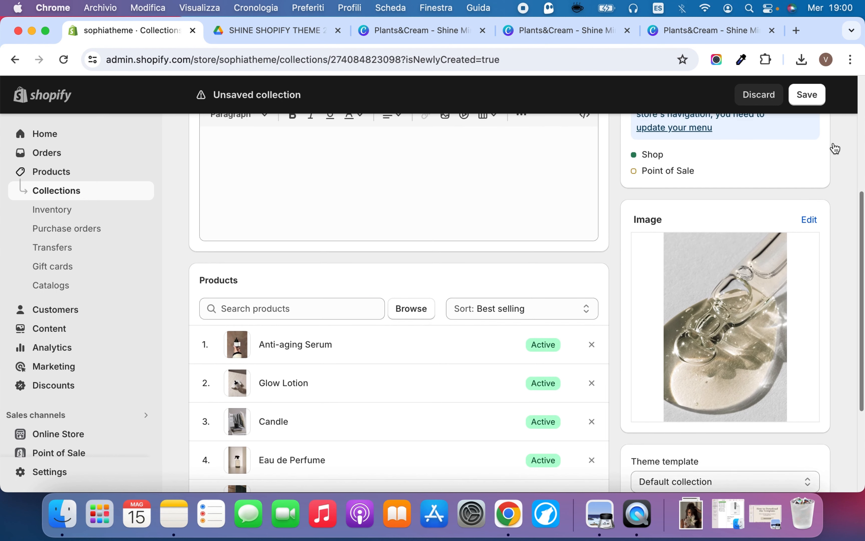
click(811, 94)
Check the Serums collection's theme template options and view its storefront page with the Default collection template
scroll(713, 268, down, 1)
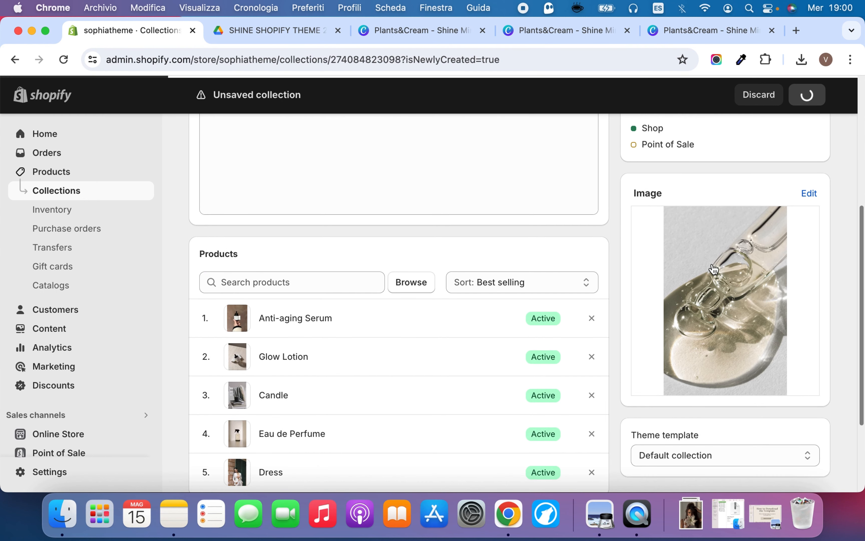
scroll(732, 300, down, 4)
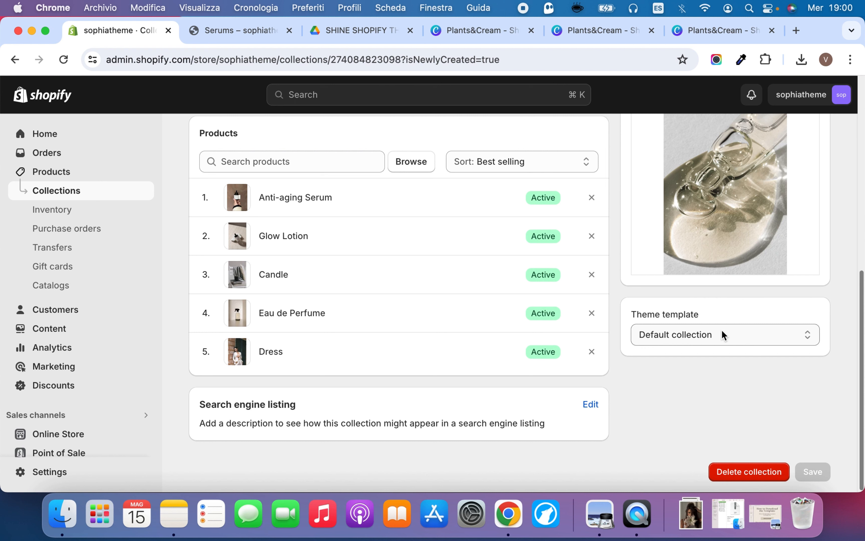
click(714, 337)
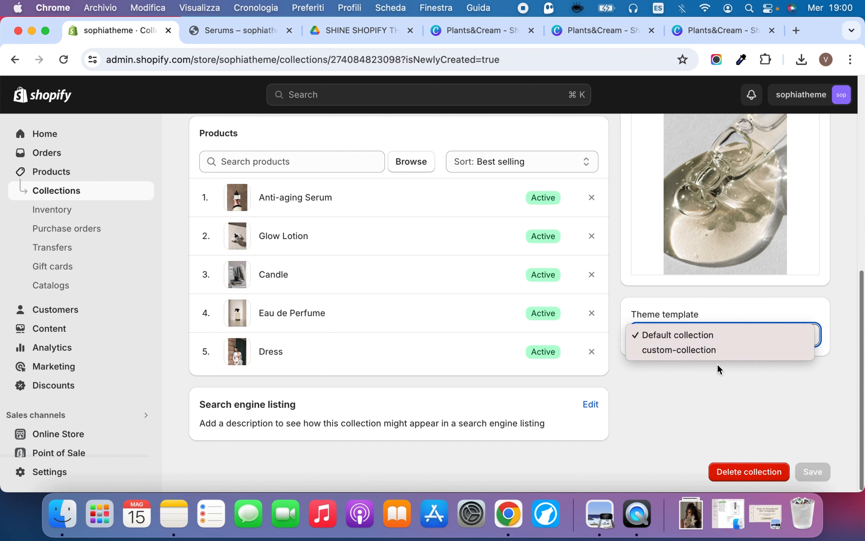
click(744, 301)
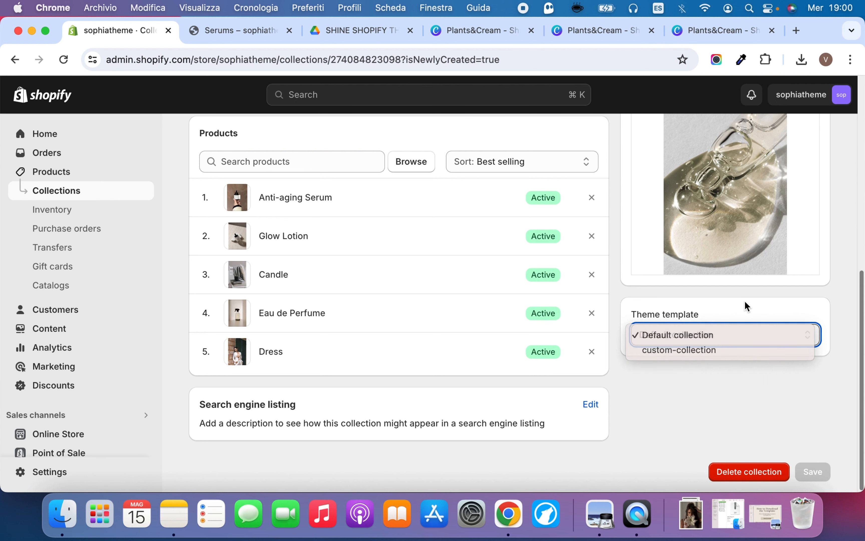
click(245, 29)
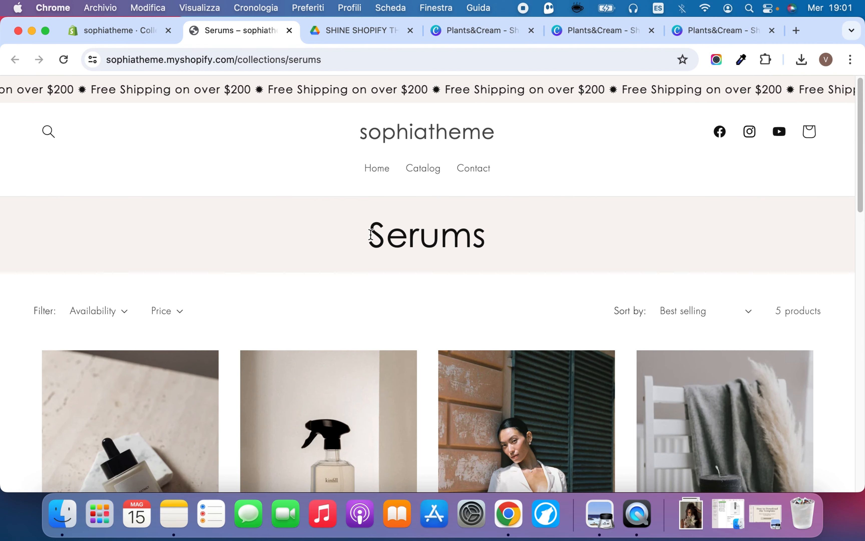
drag(370, 228, 490, 238)
click(499, 243)
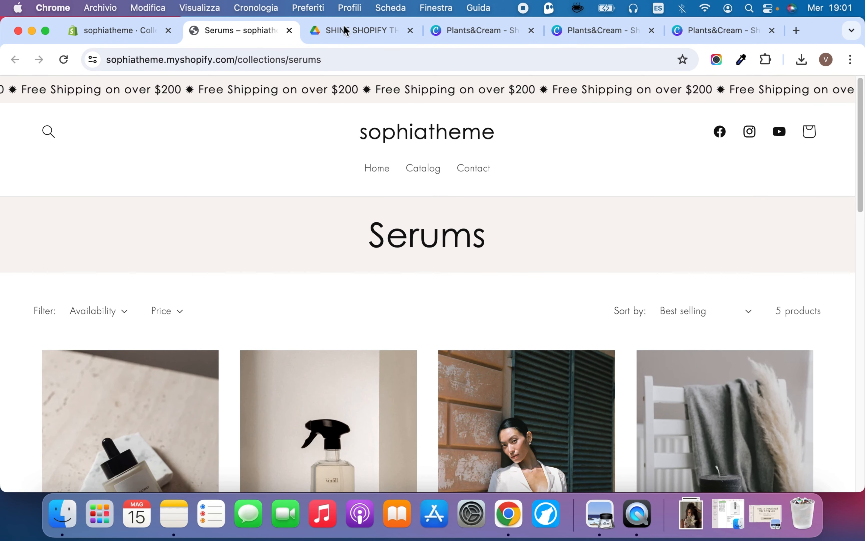
Return to the Serums collection in the admin and choose custom-collection as its theme template
click(118, 30)
scroll(745, 212, down, 5)
scroll(745, 212, down, 1)
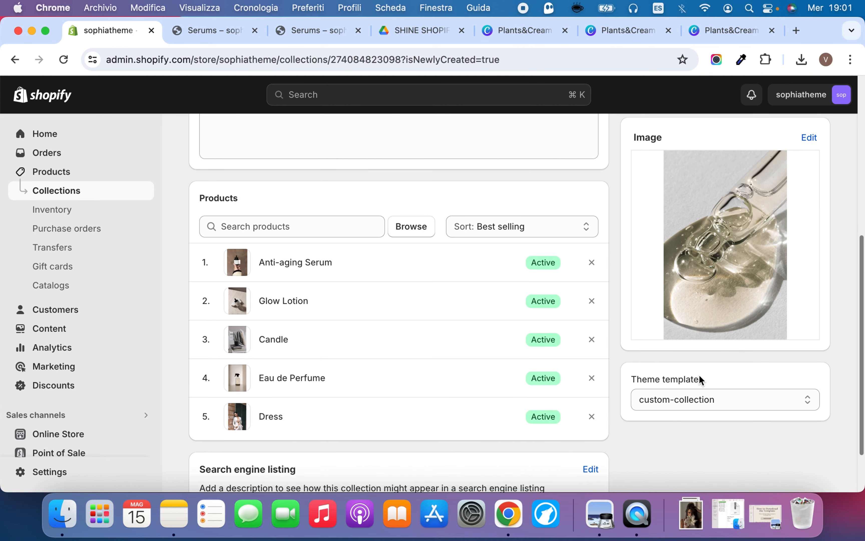
click(701, 407)
click(701, 401)
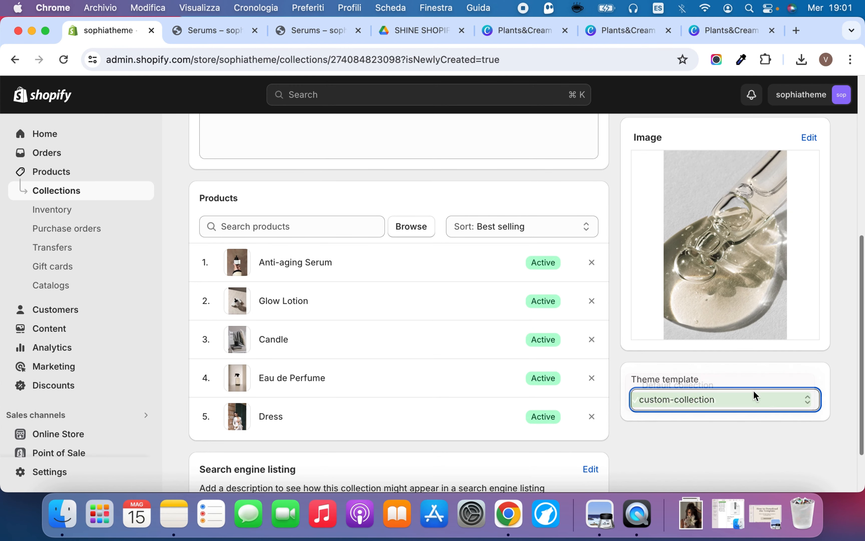
scroll(719, 234, up, 1)
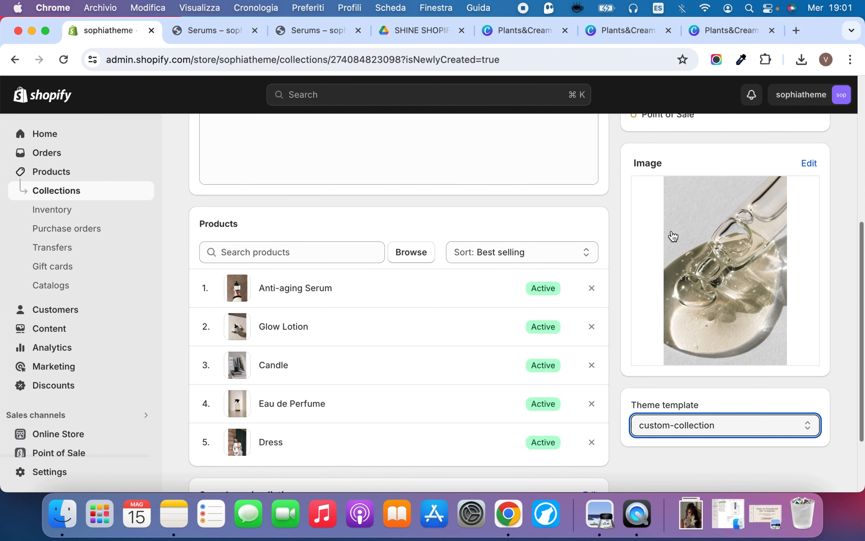
View the Serums storefront page with its image banner and products, and close both storefront preview tabs
click(213, 30)
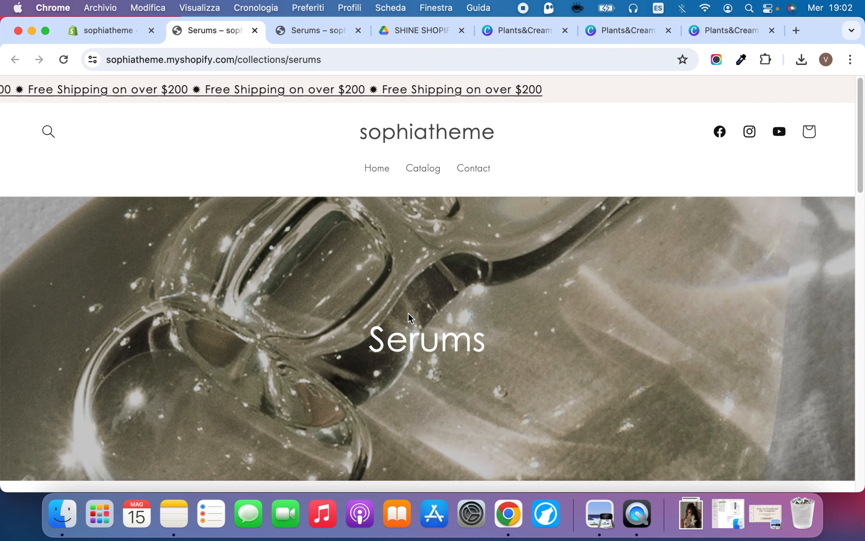
scroll(470, 270, down, 5)
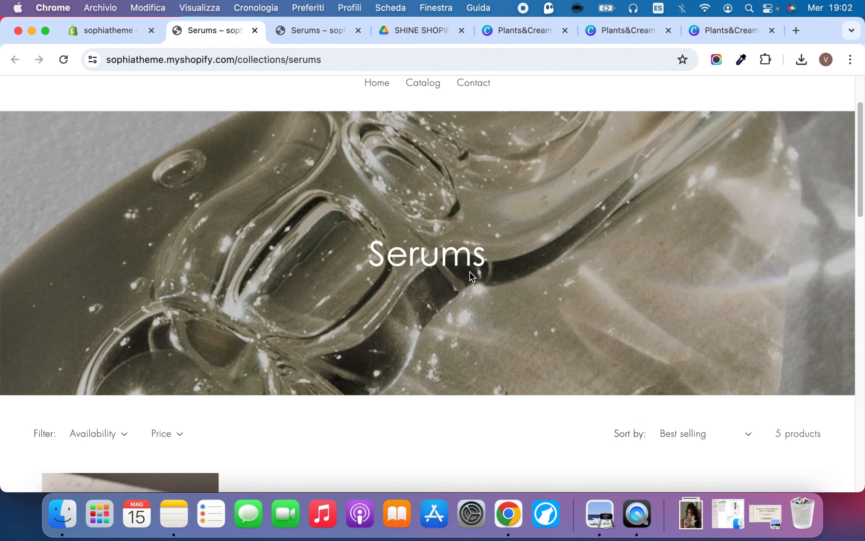
scroll(470, 271, down, 10)
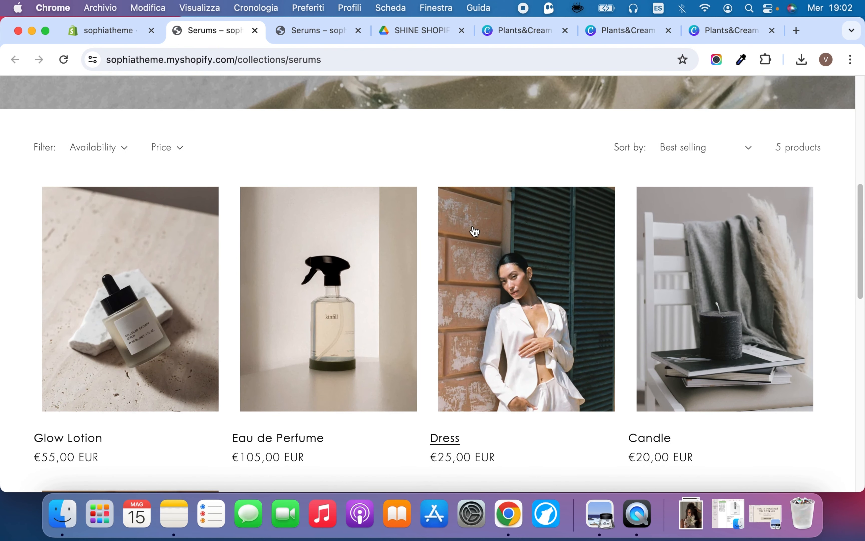
click(78, 29)
scroll(726, 247, up, 10)
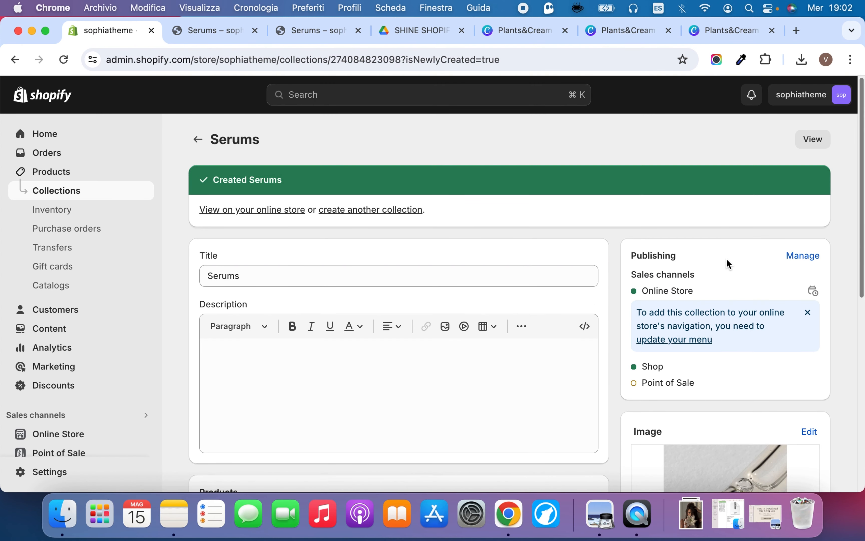
click(254, 30)
click(254, 30)
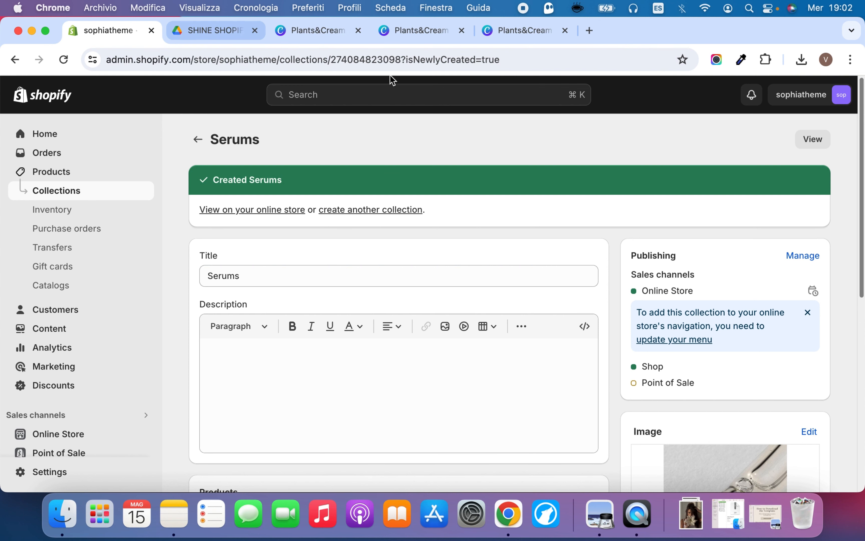
Review the theme template options and settings of the Serums collection, keeping custom-collection selected
scroll(676, 277, down, 8)
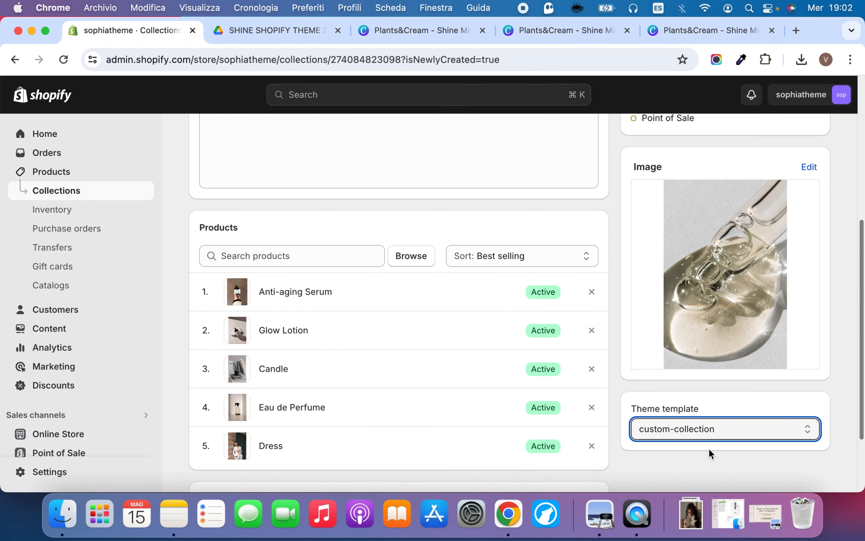
click(713, 435)
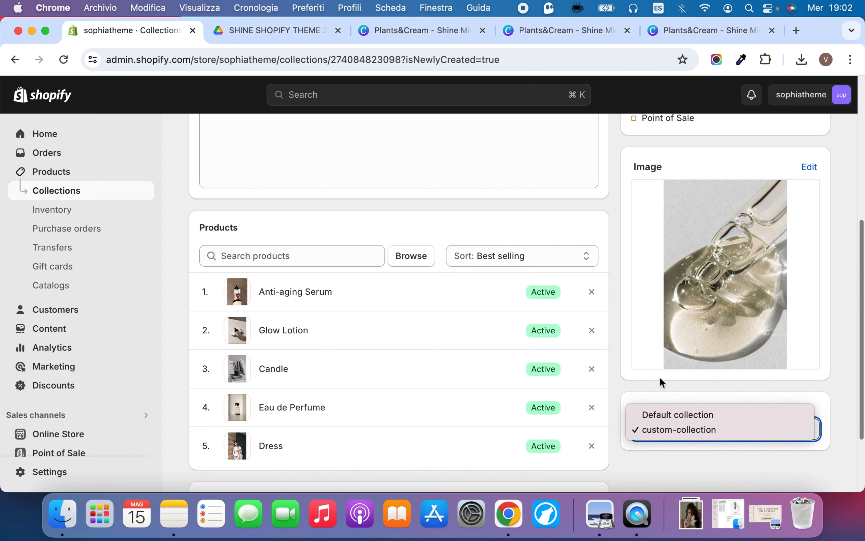
click(664, 386)
scroll(618, 257, up, 6)
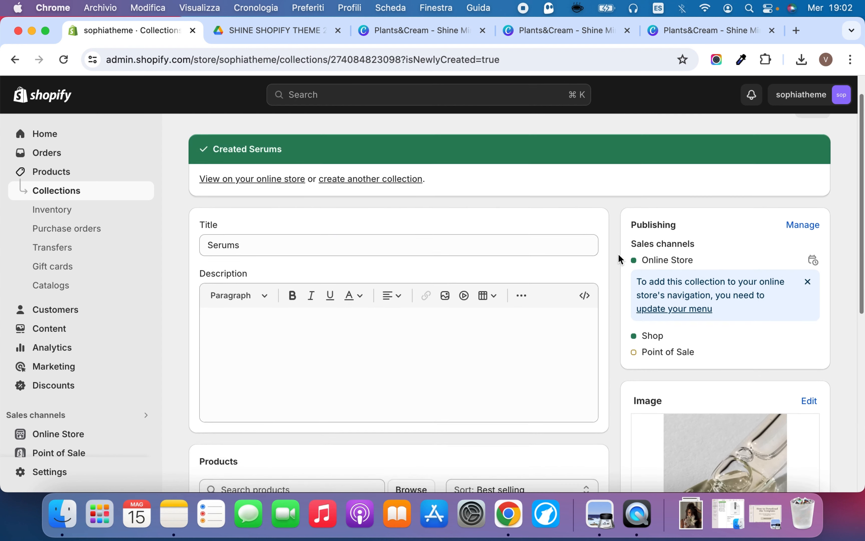
scroll(617, 257, down, 9)
click(720, 324)
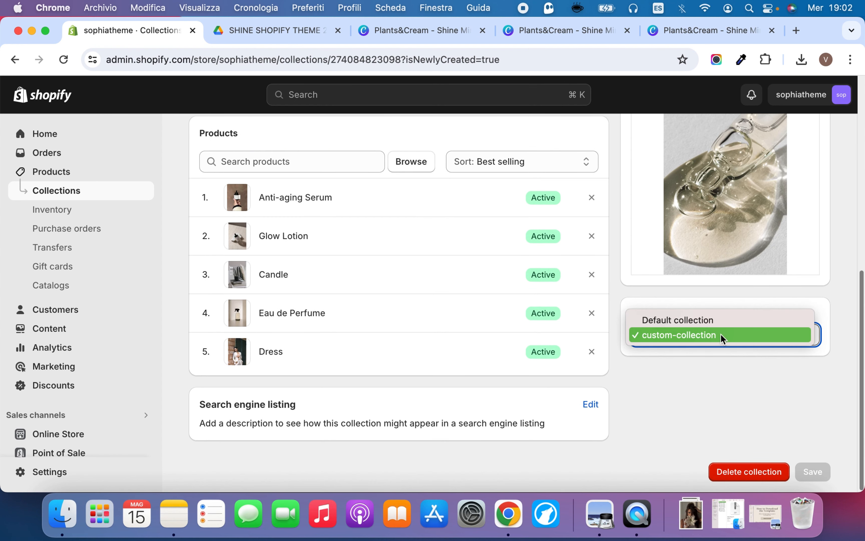
click(727, 334)
scroll(704, 330, up, 5)
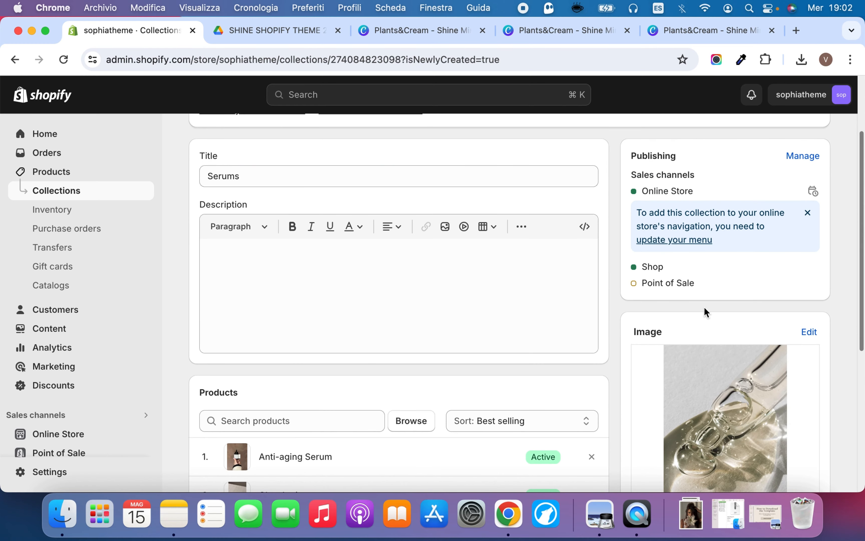
scroll(708, 207, up, 3)
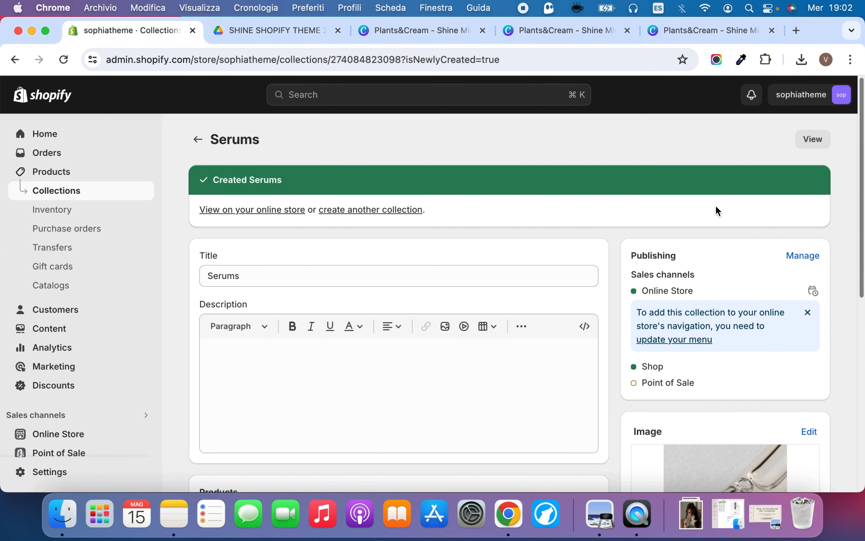
Open the Bestsellers collection, check its theme template options and return to the collections list
click(198, 141)
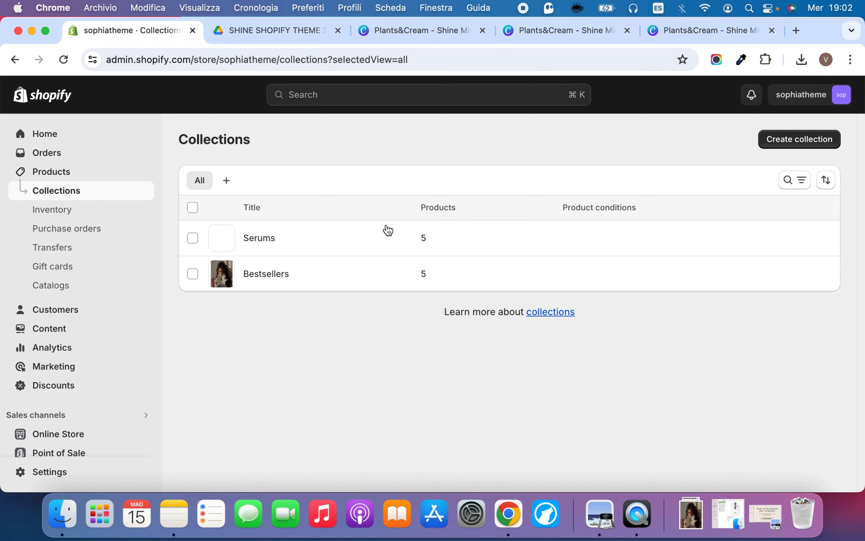
click(283, 274)
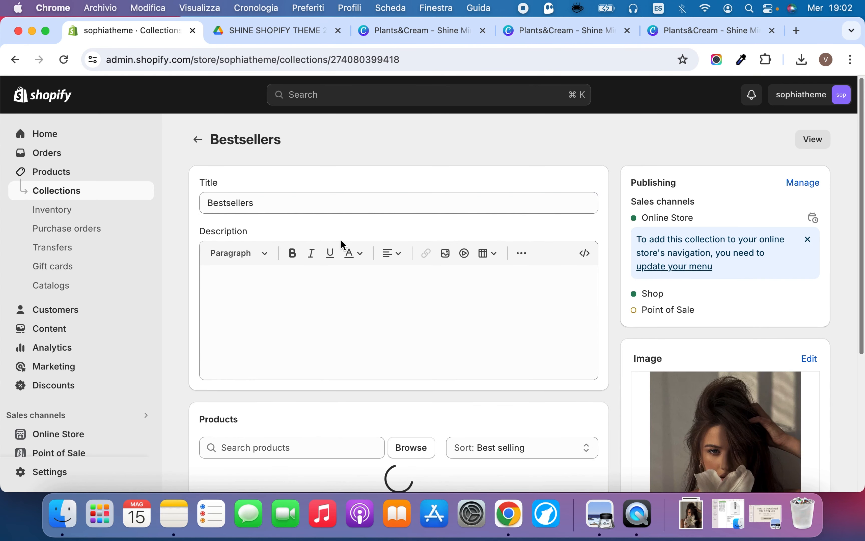
scroll(523, 324, down, 10)
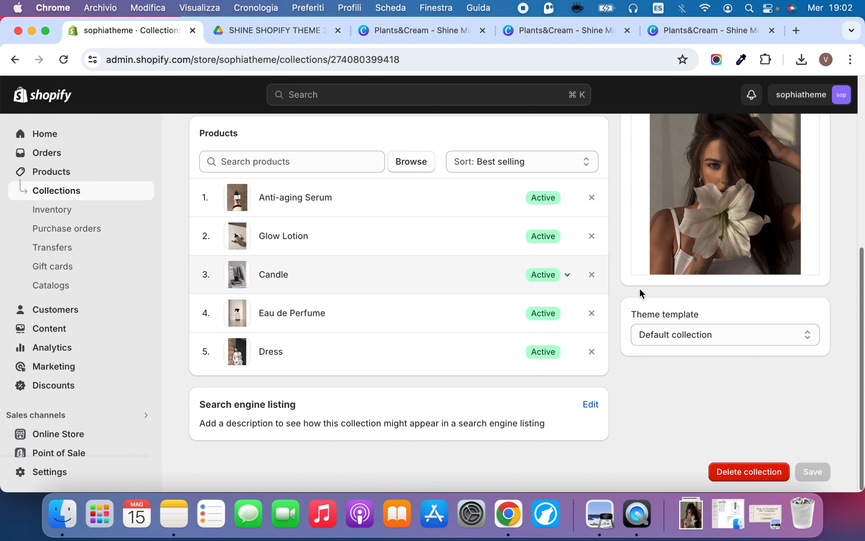
click(719, 335)
click(770, 236)
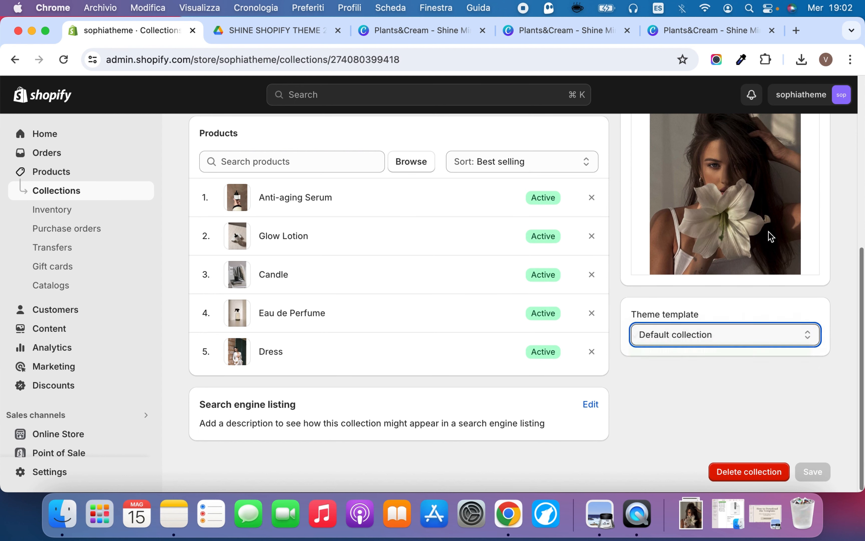
scroll(772, 215, up, 5)
click(807, 94)
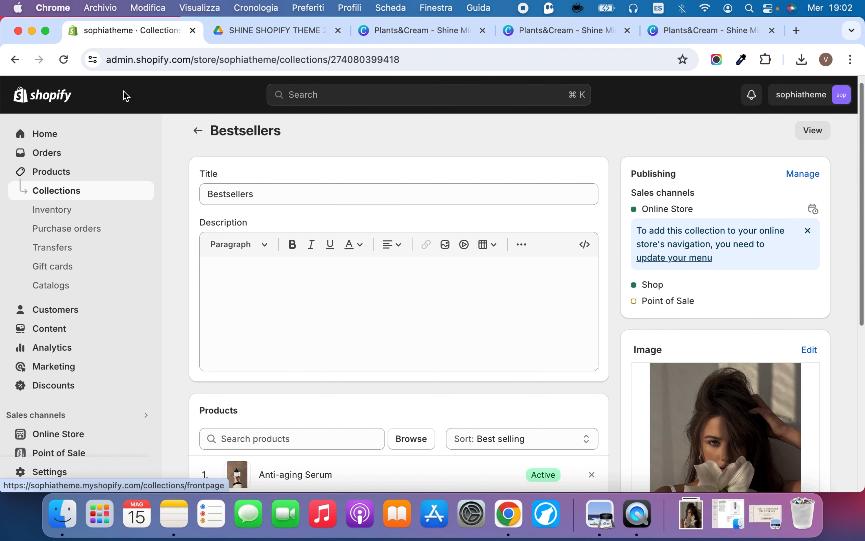
click(198, 130)
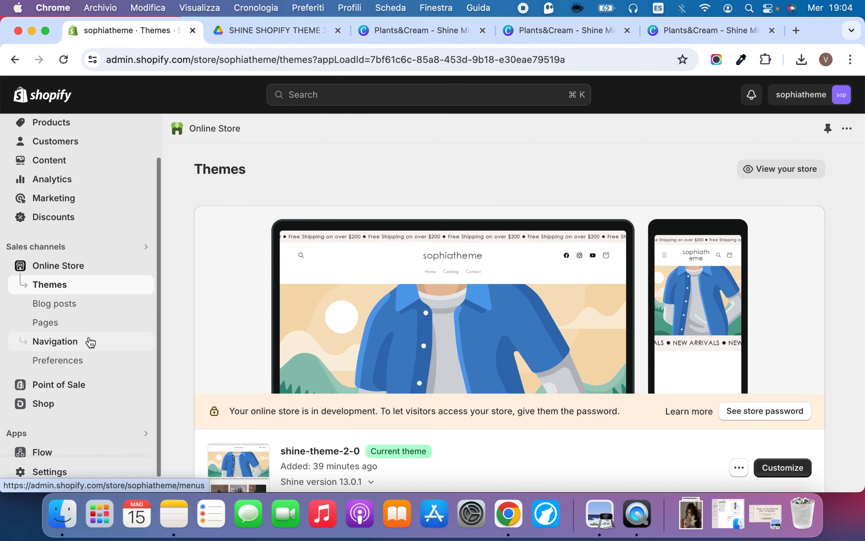
Open the store's Main menu for editing and rename its Catalog item as Shop
click(83, 342)
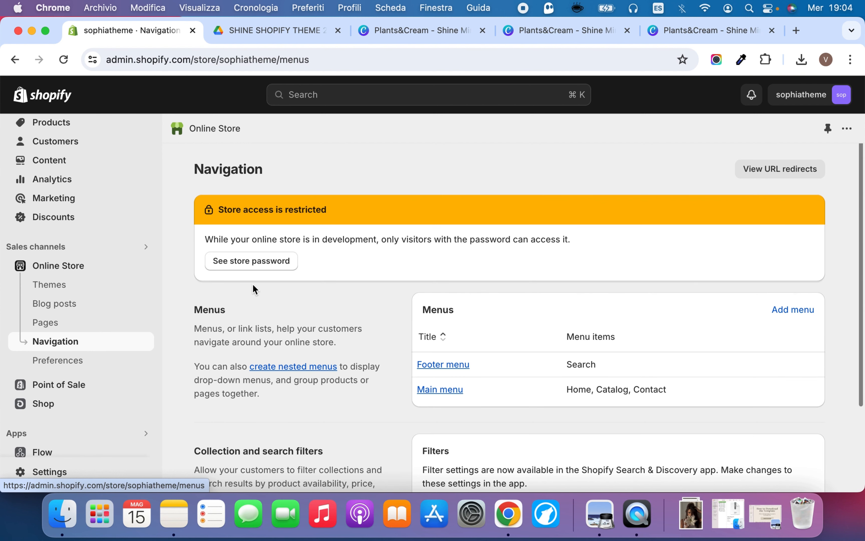
click(445, 390)
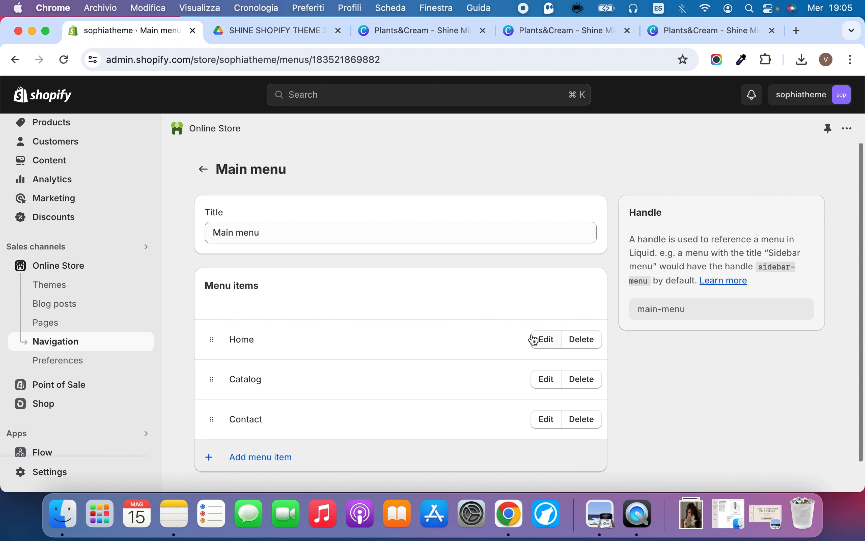
click(544, 341)
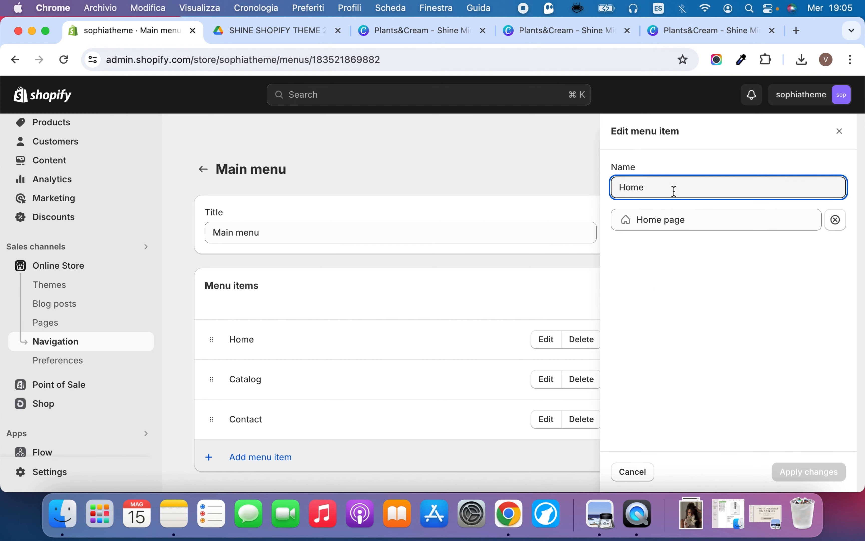
click(475, 308)
click(545, 379)
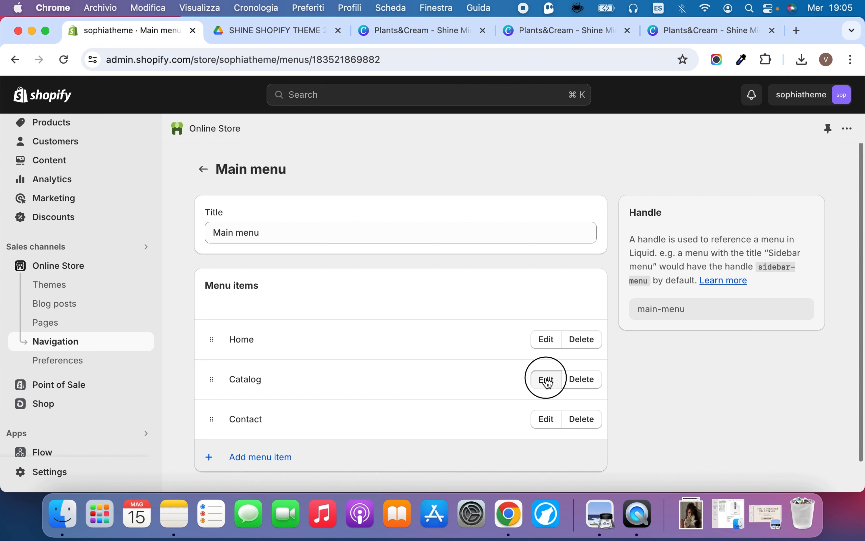
double_click(689, 190)
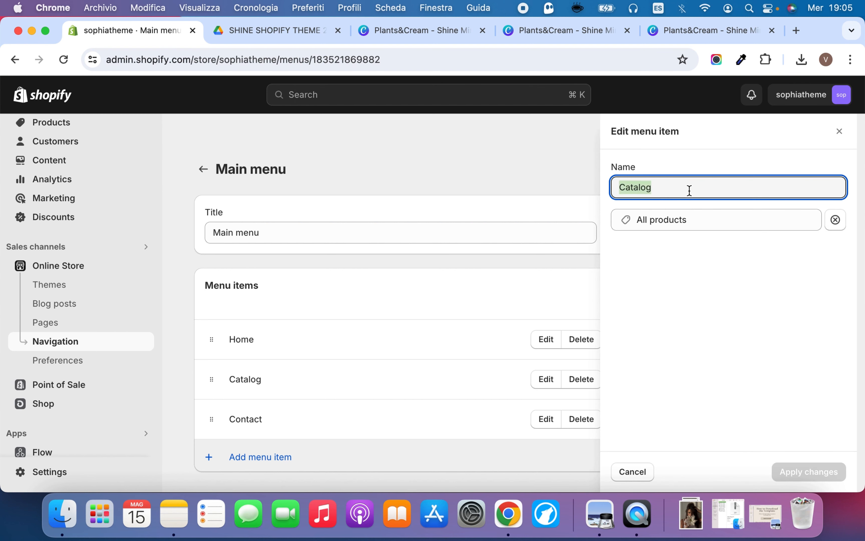
text(Shop)
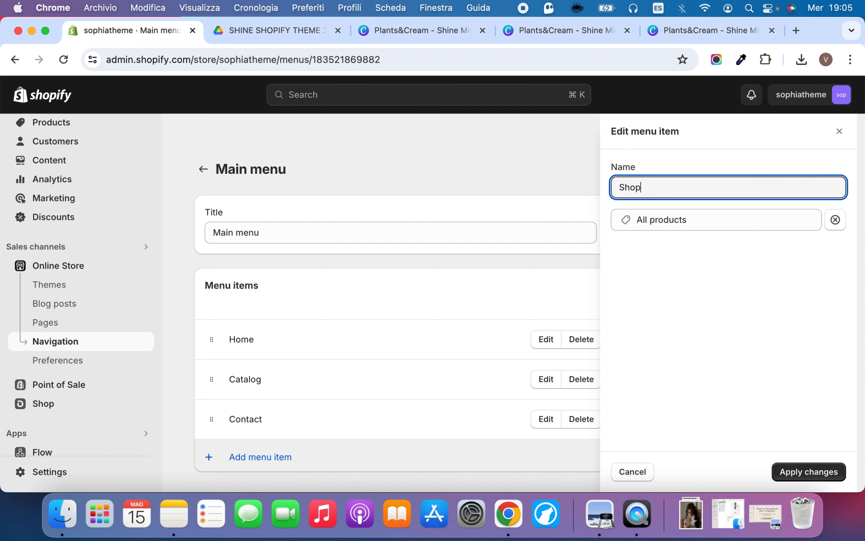
click(811, 472)
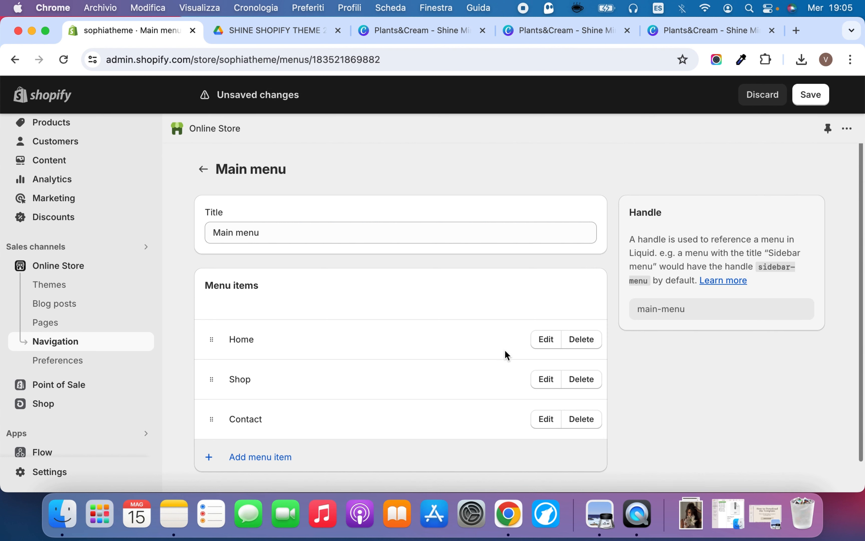
Add a main menu item that links to the About page
click(252, 452)
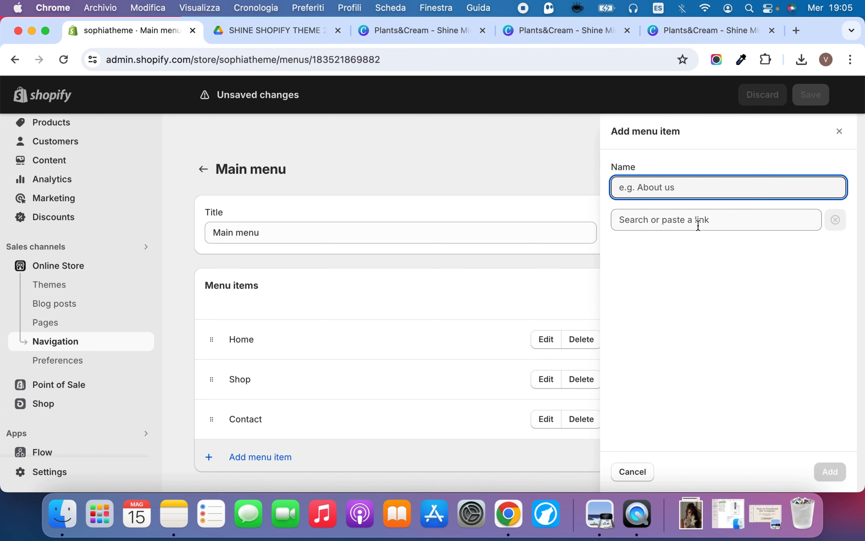
click(695, 225)
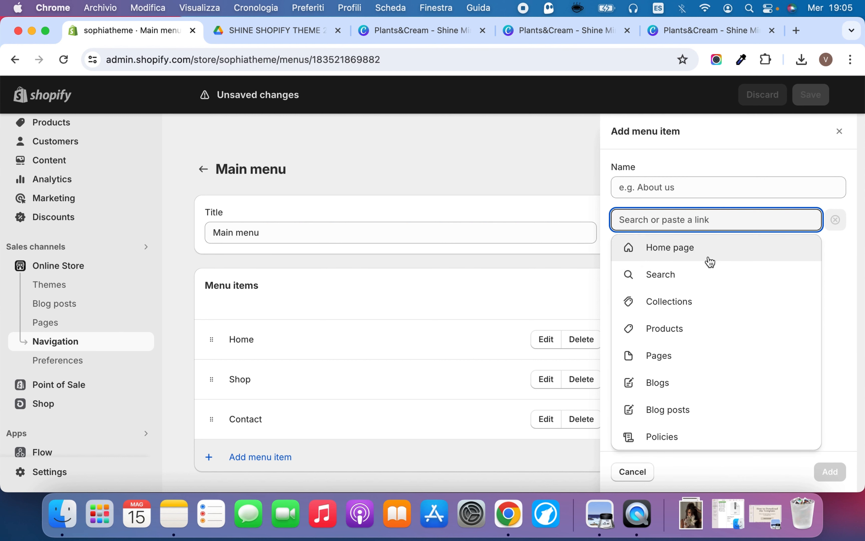
click(709, 352)
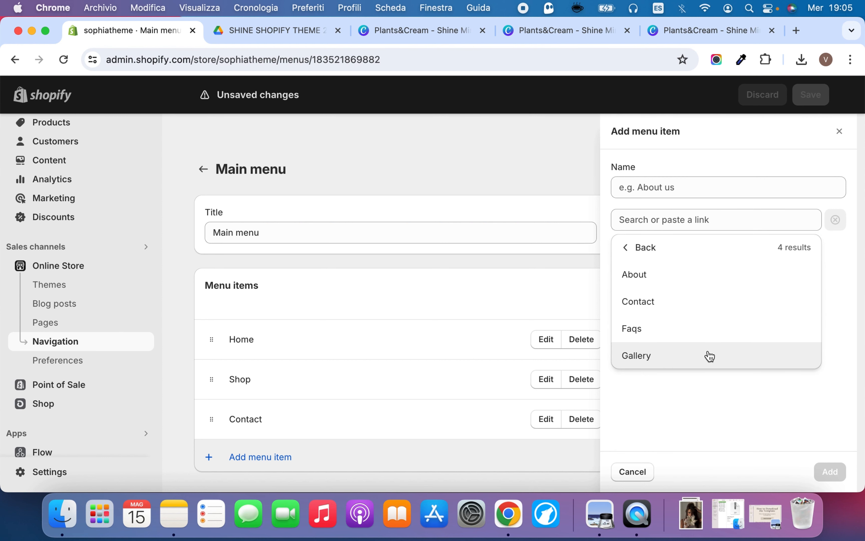
click(701, 282)
click(833, 477)
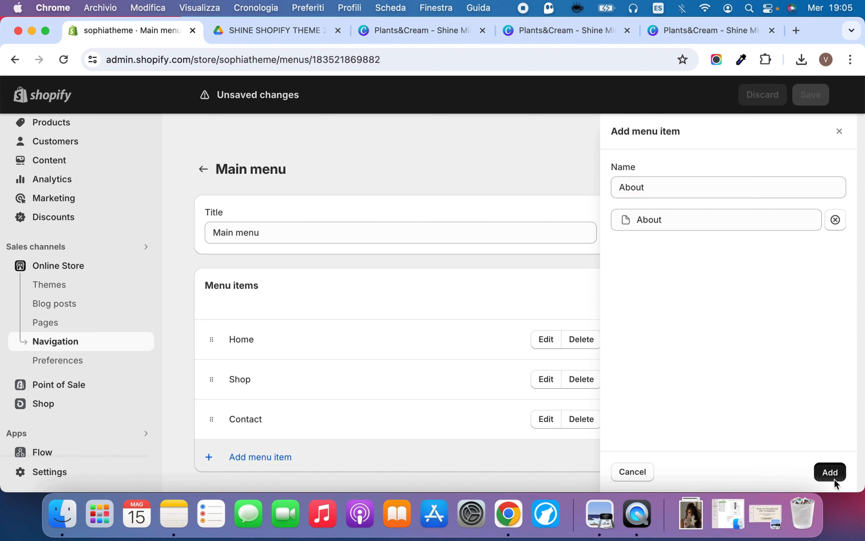
Add a main menu item that links to the Faqs page
click(254, 473)
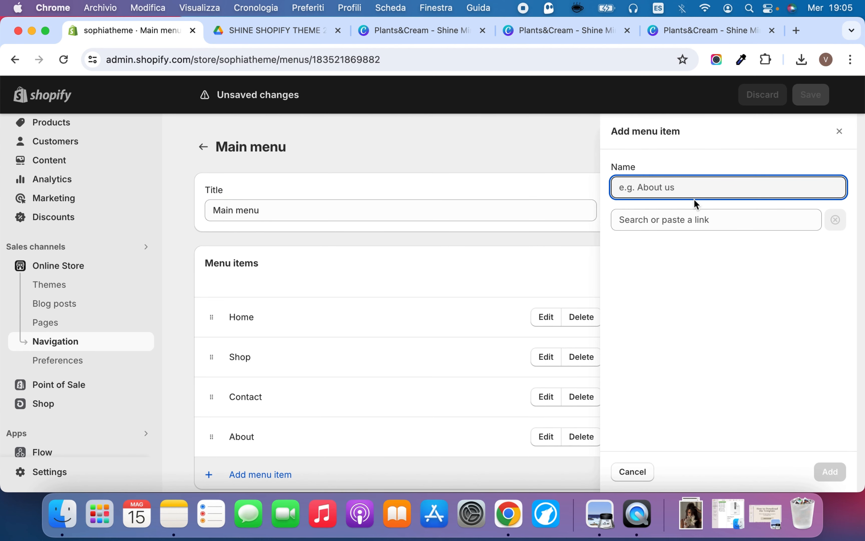
click(697, 220)
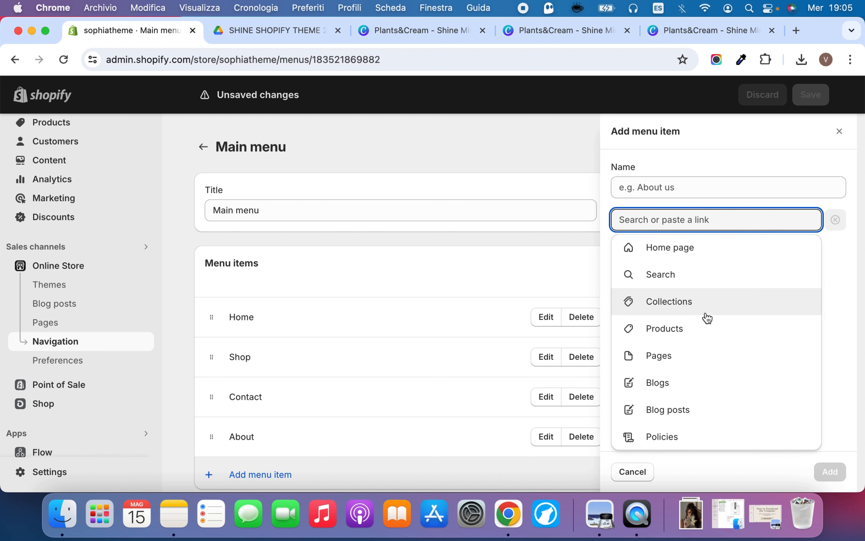
click(700, 356)
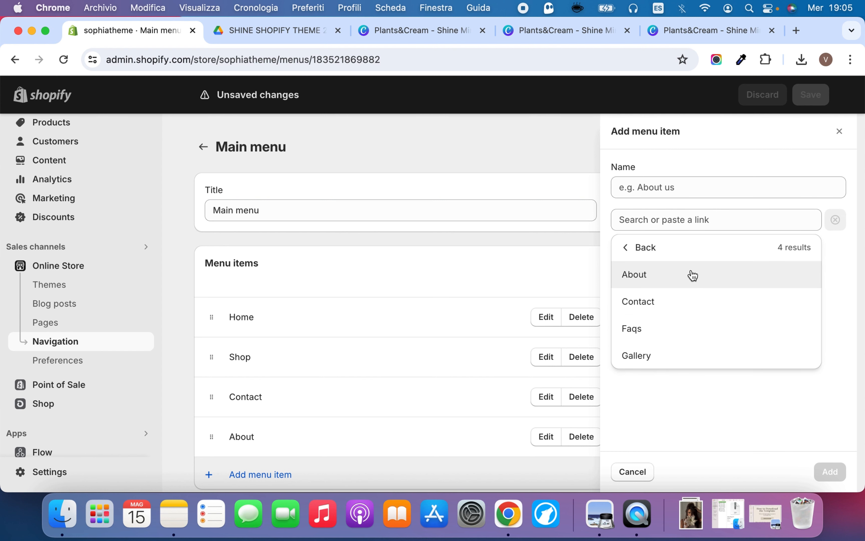
click(703, 326)
click(829, 468)
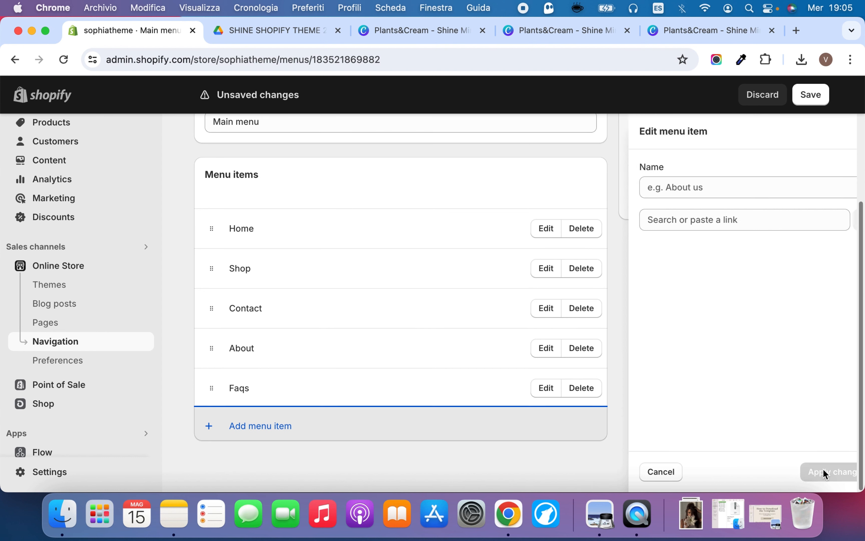
Add a main menu item that links to the Gallery page
click(324, 436)
click(703, 220)
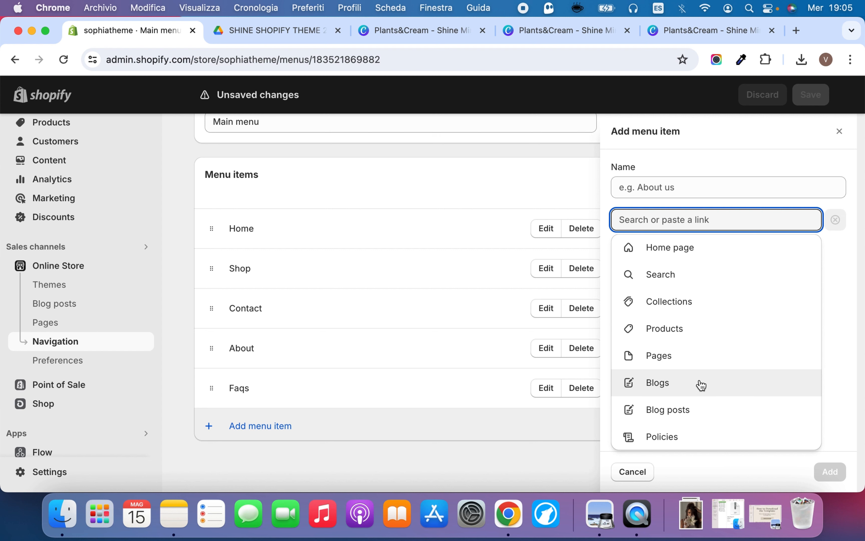
click(700, 356)
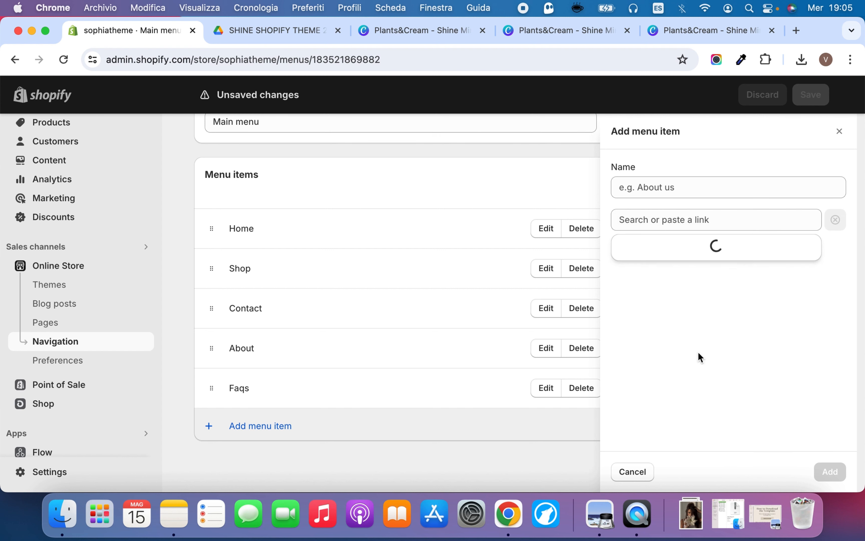
click(713, 352)
click(833, 471)
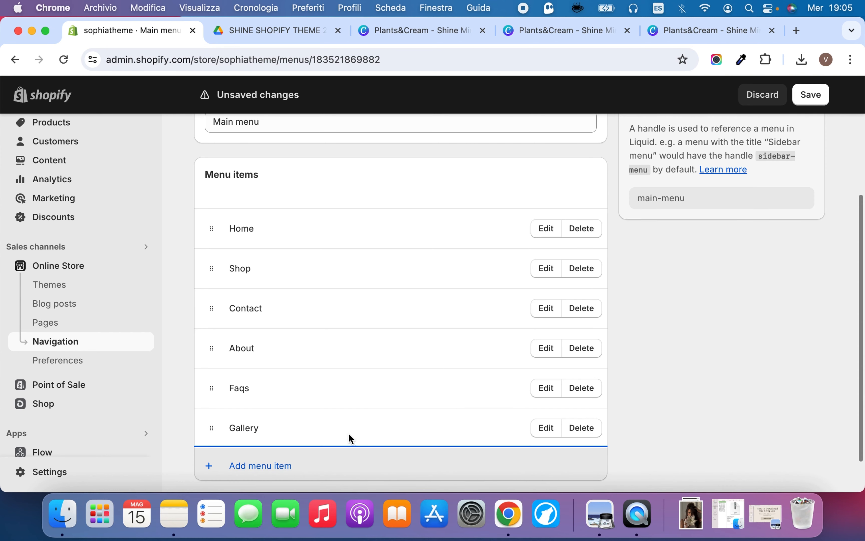
Add a main menu item named Blog linked to the News blog, and move Contact to the end of the menu
click(307, 465)
click(747, 219)
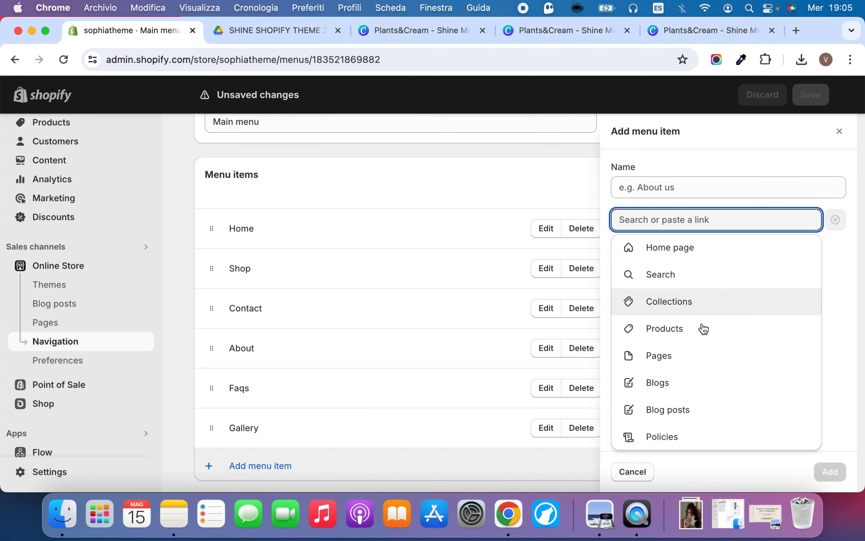
click(696, 383)
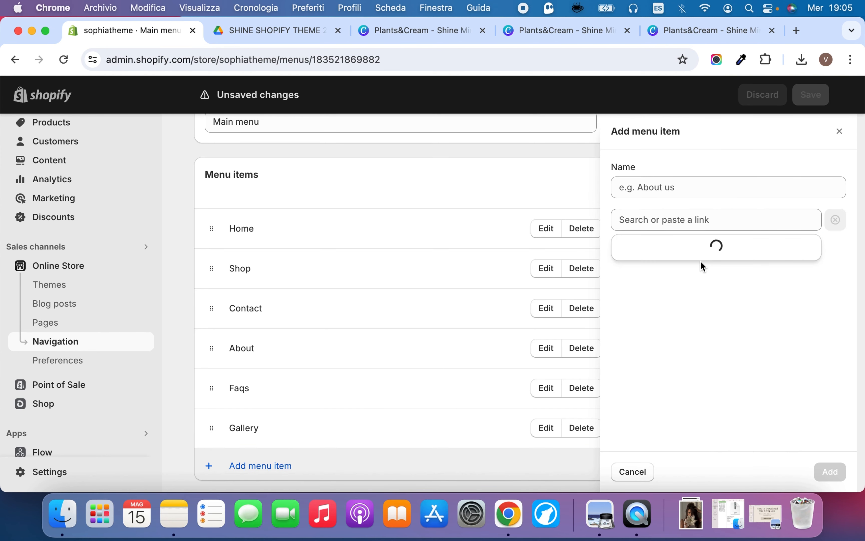
click(701, 272)
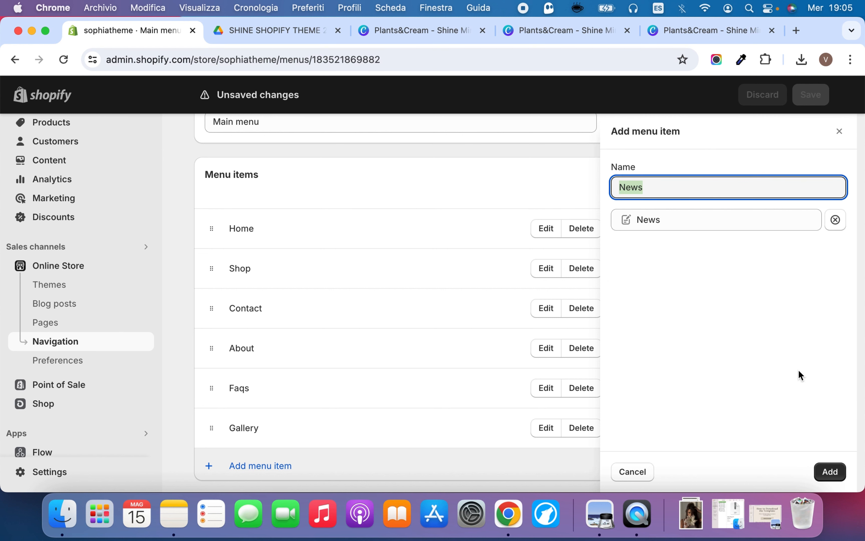
text(Blog)
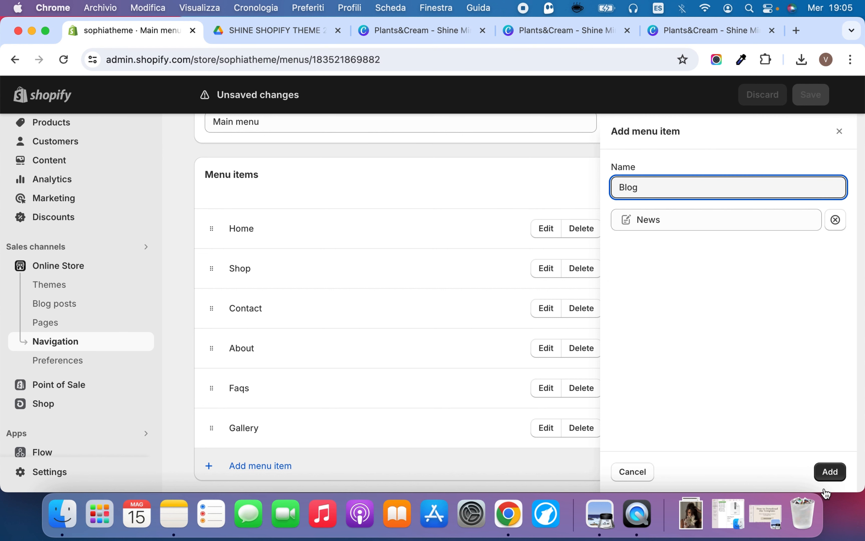
click(830, 471)
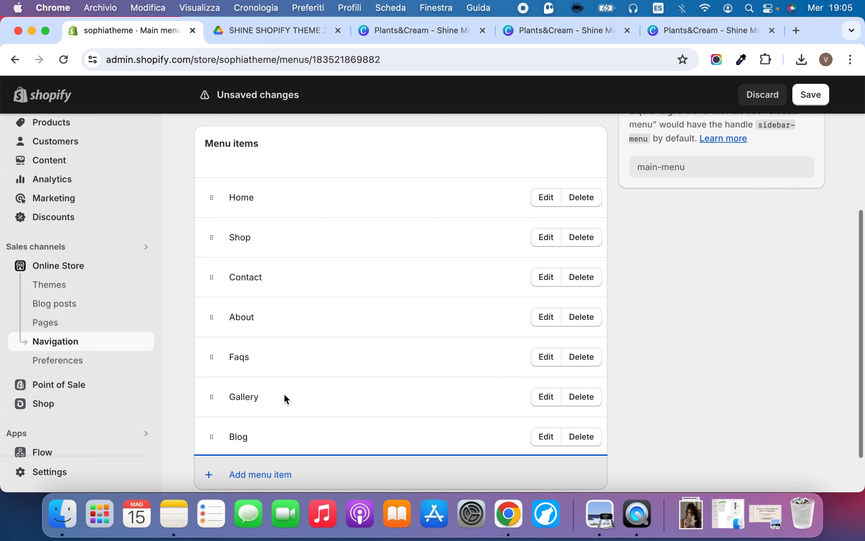
drag(214, 278, 211, 422)
scroll(261, 354, down, 2)
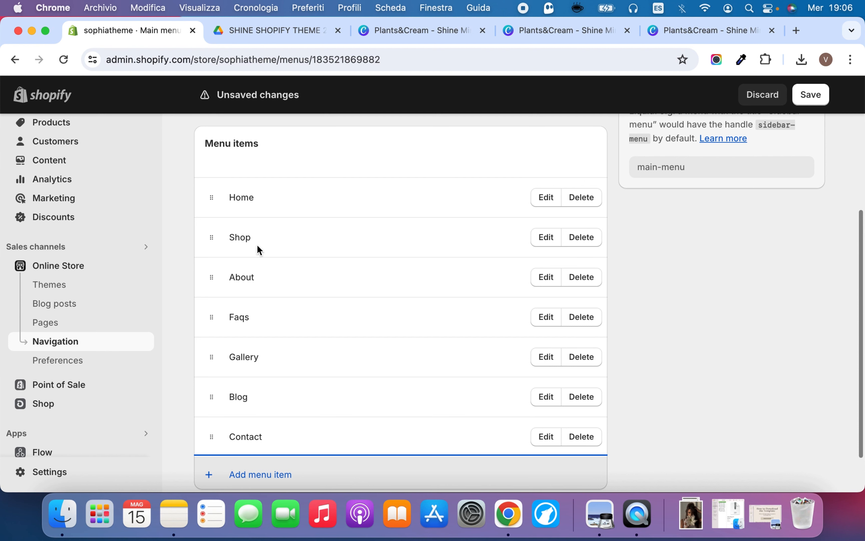
Add a menu item linked to the Bestsellers collection and nest it under Shop
click(263, 479)
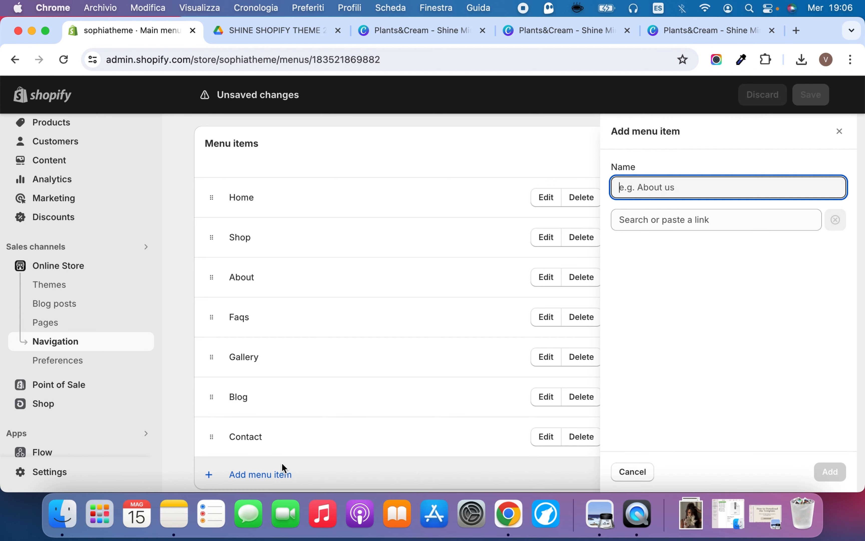
click(683, 218)
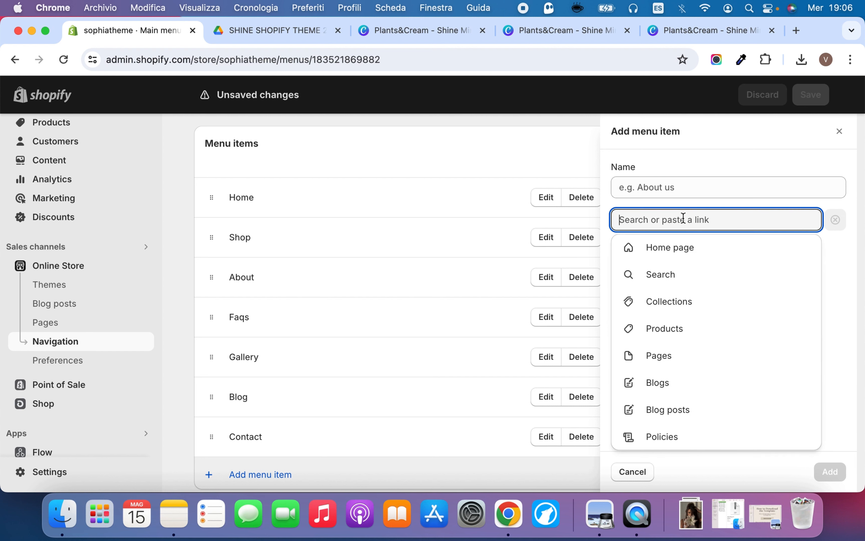
click(694, 303)
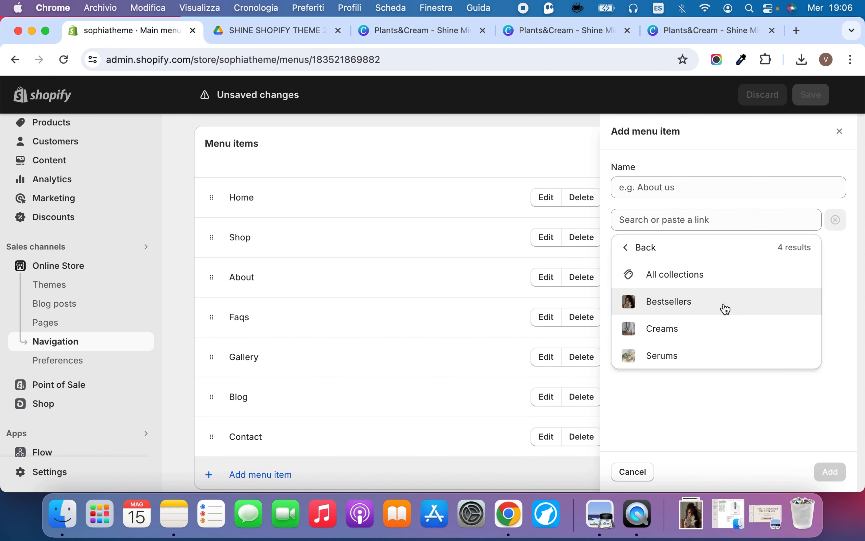
click(725, 308)
click(830, 470)
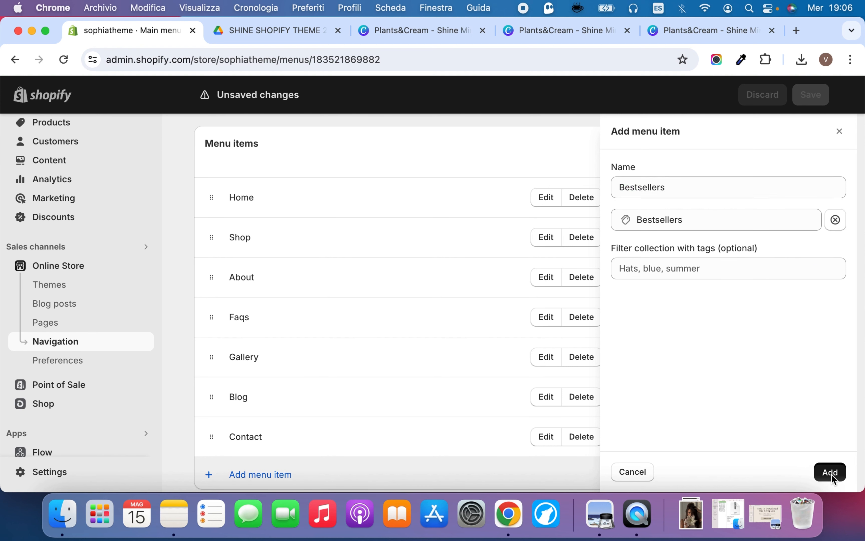
drag(221, 393, 249, 213)
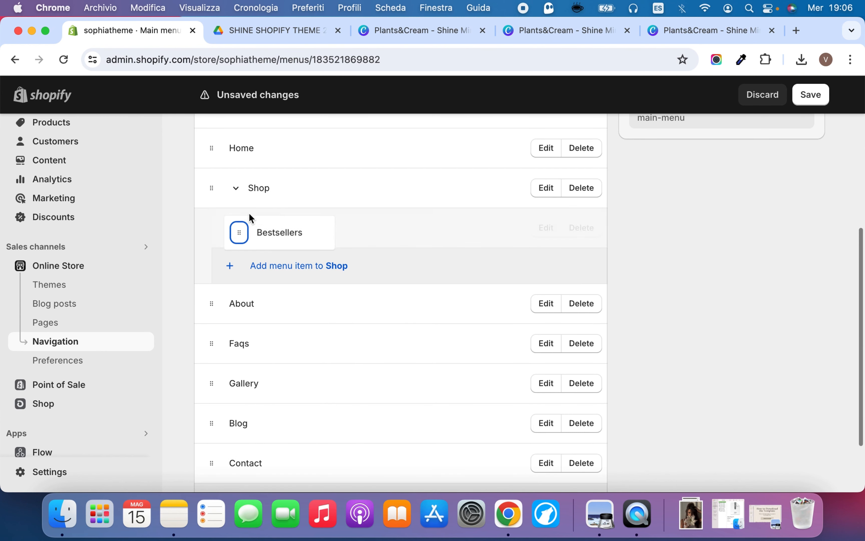
click(236, 190)
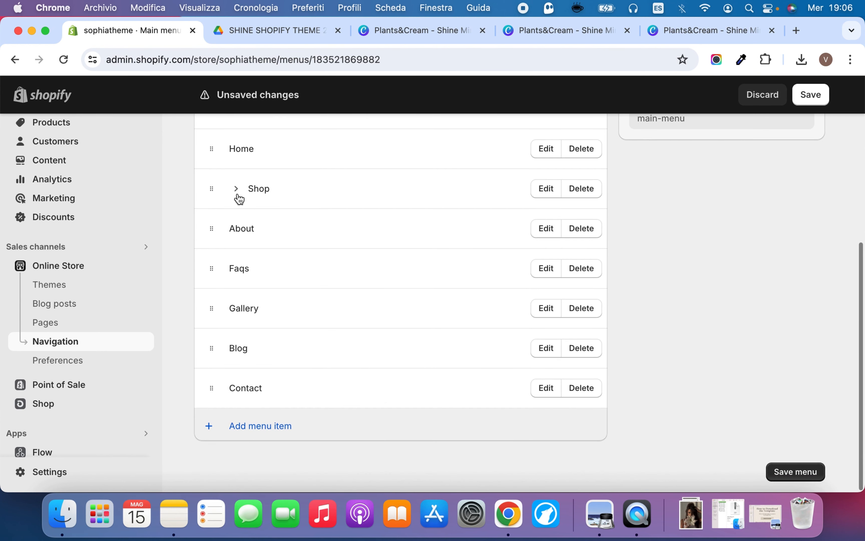
click(237, 190)
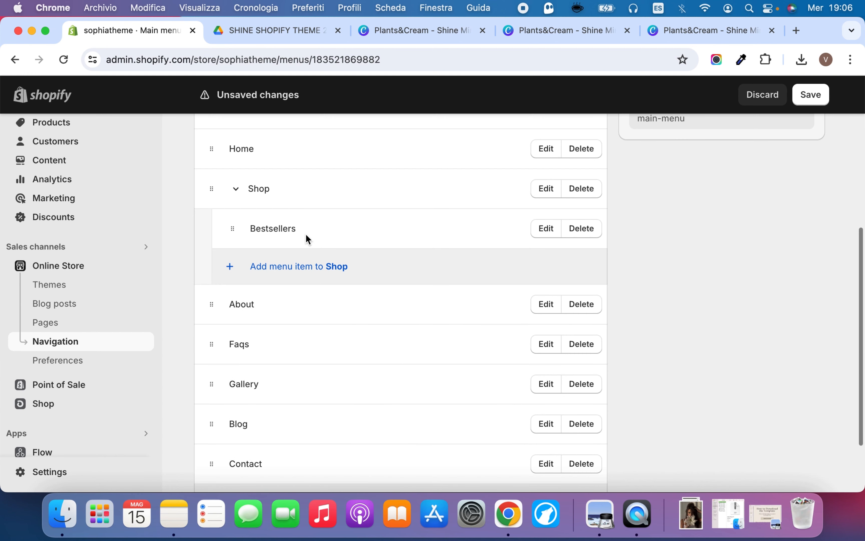
Add a submenu item under Shop that links to the Serums collection
click(302, 268)
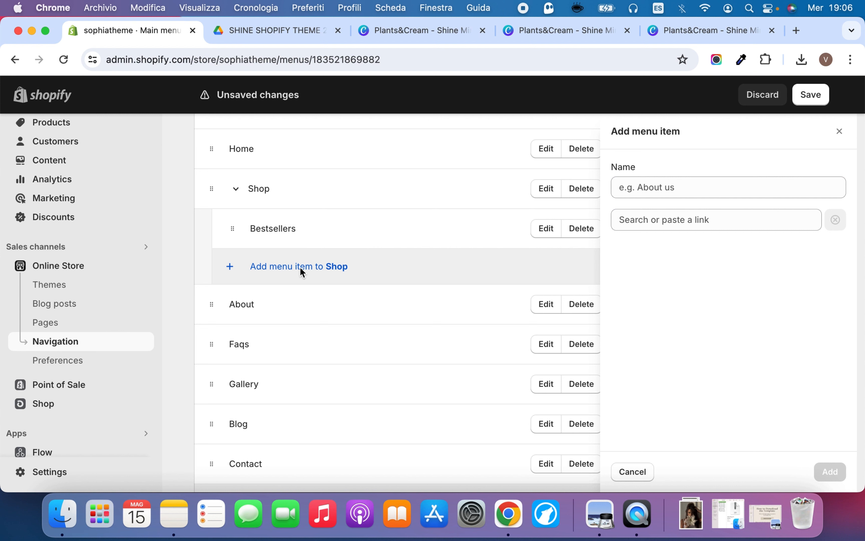
click(676, 221)
click(752, 313)
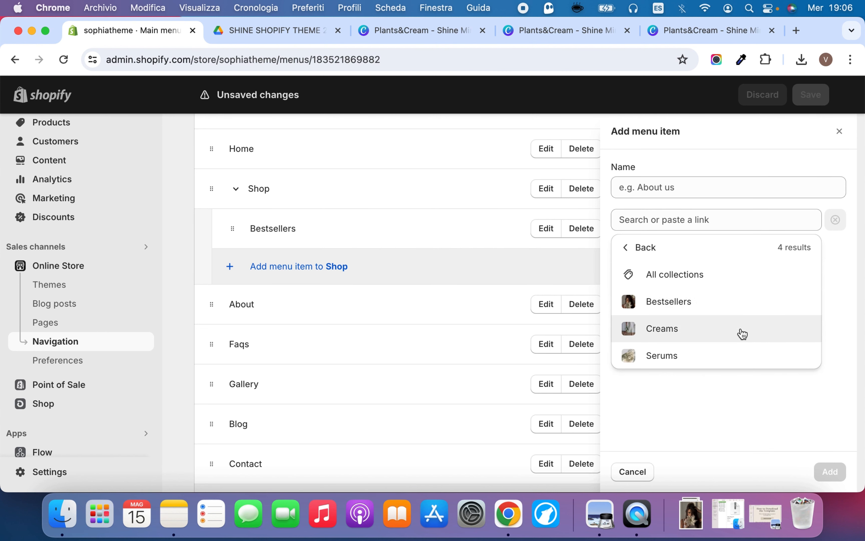
click(736, 355)
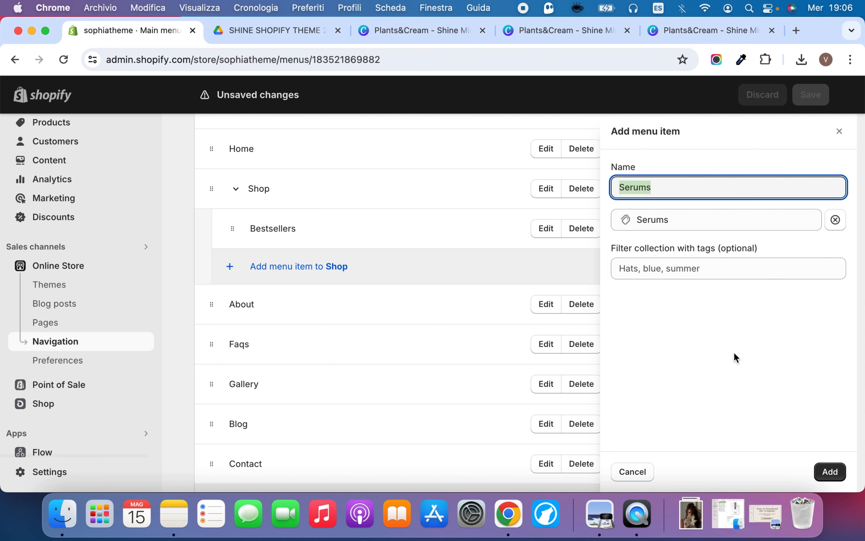
click(830, 472)
Add a submenu item under Shop that links to the Creams collection
click(293, 308)
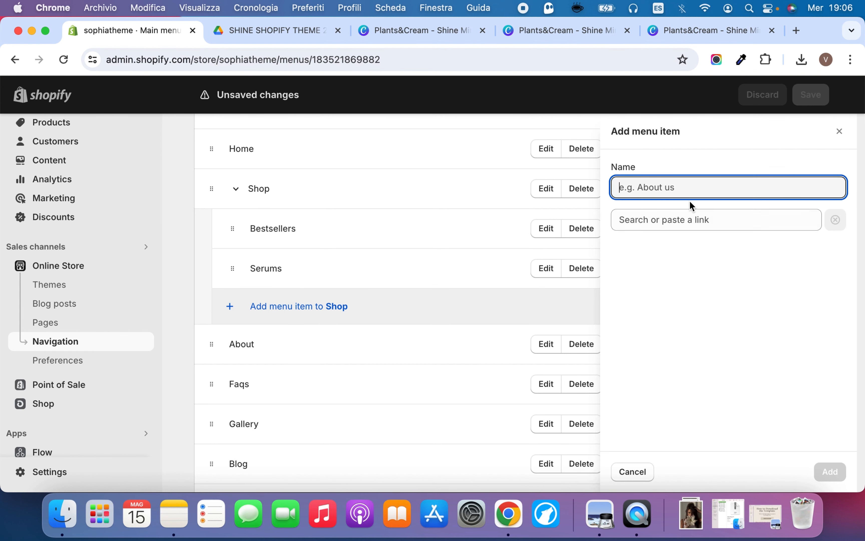
click(681, 218)
click(687, 324)
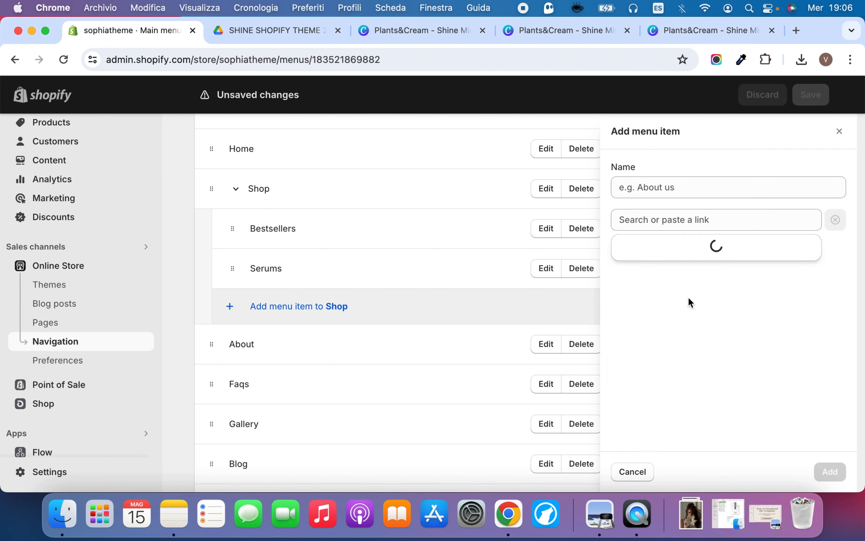
click(687, 331)
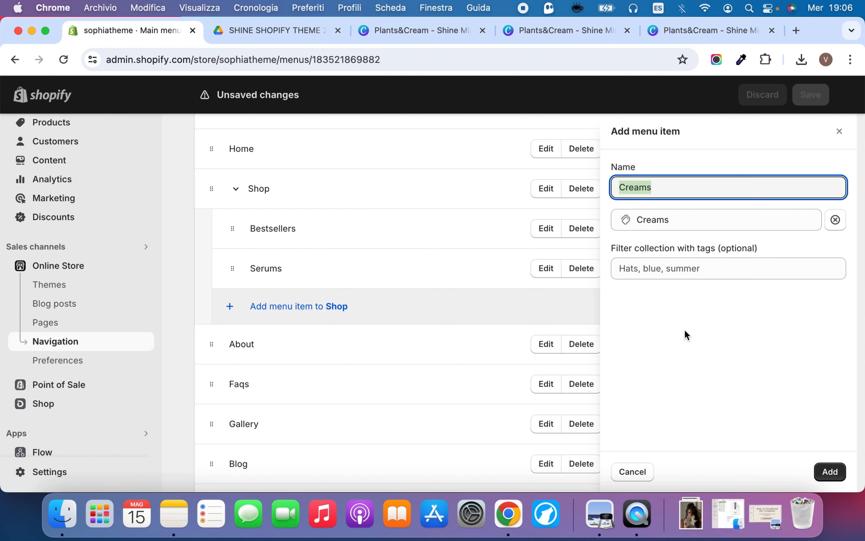
click(832, 466)
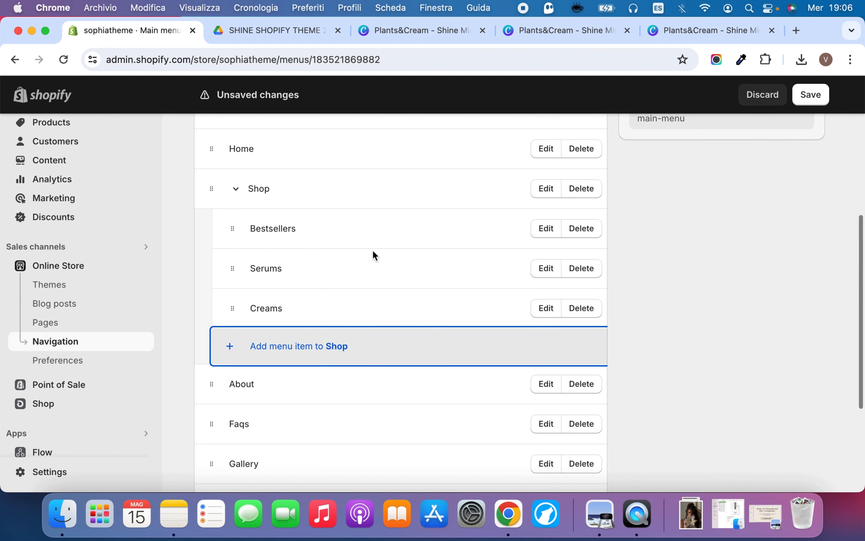
scroll(461, 245, down, 1)
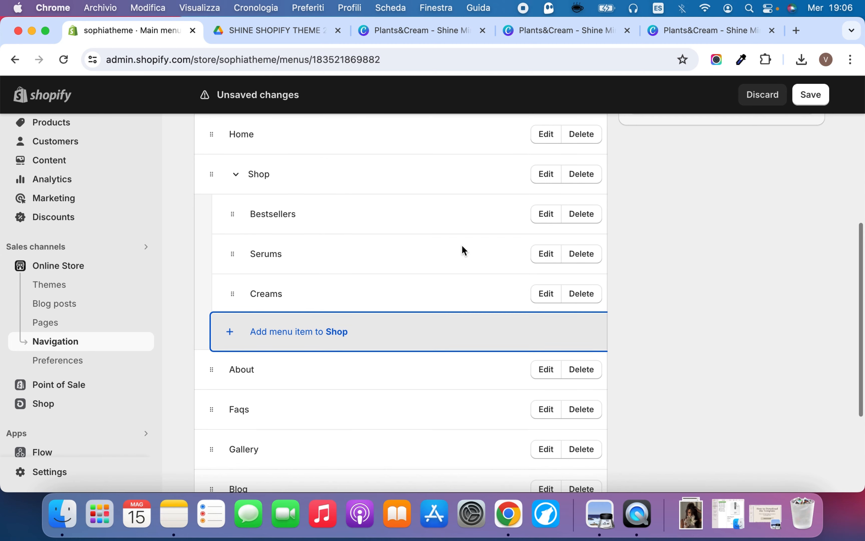
scroll(462, 244, down, 5)
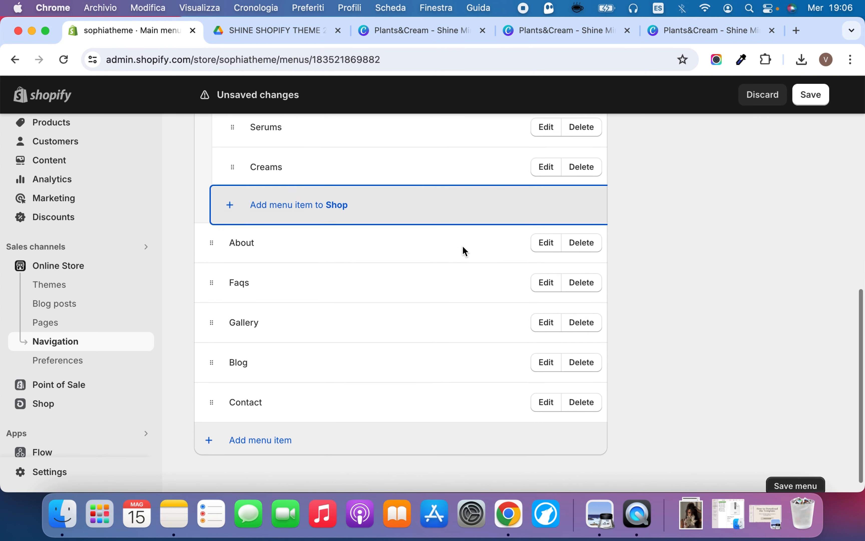
scroll(462, 246, up, 3)
scroll(461, 265, down, 3)
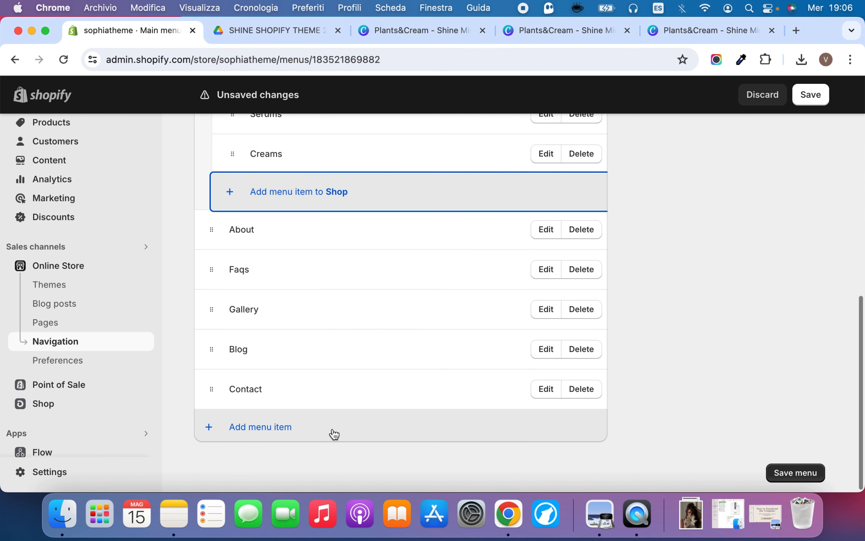
scroll(348, 394, up, 2)
click(329, 455)
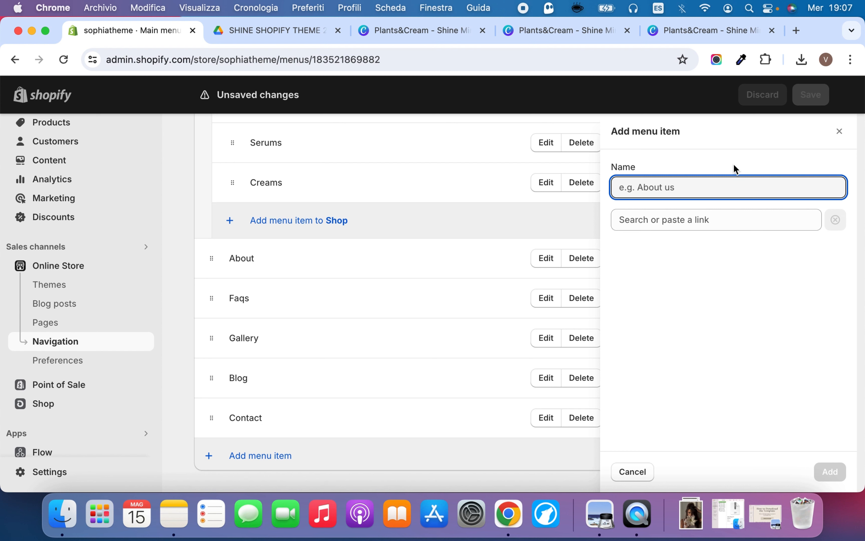
text(Book Now)
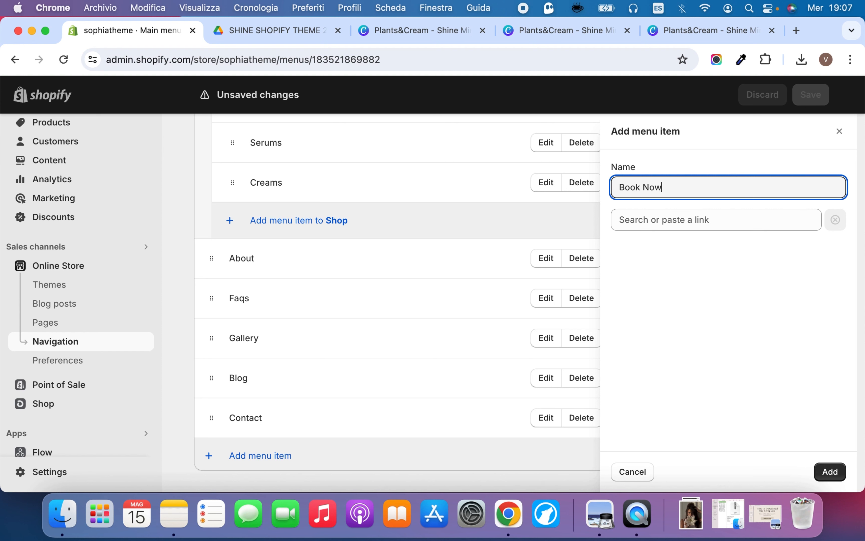
click(706, 219)
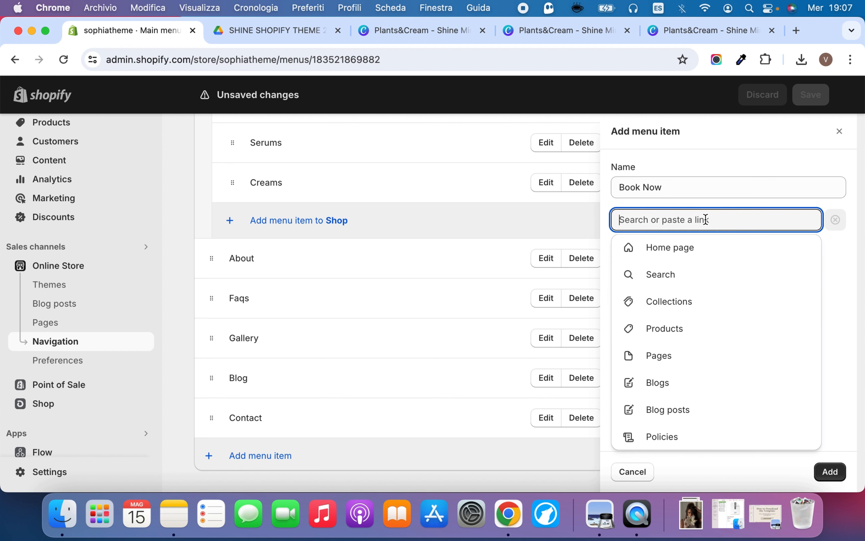
right_click(691, 221)
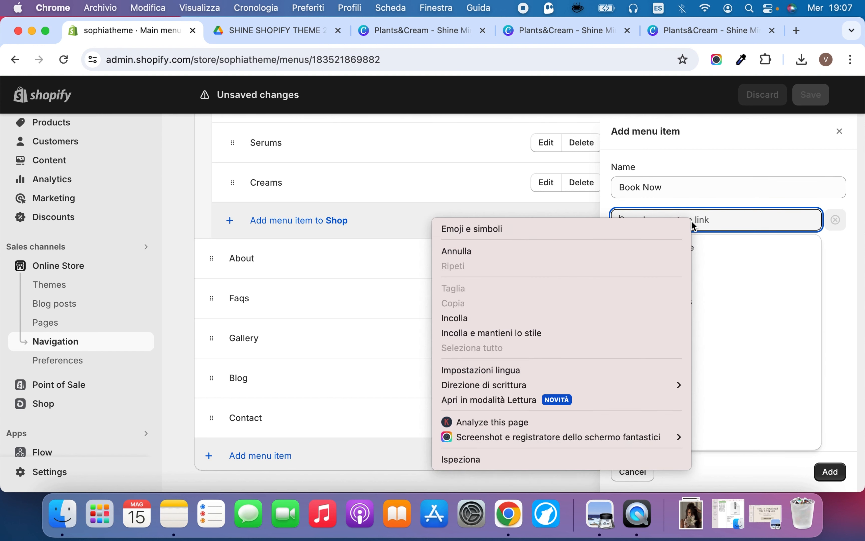
click(712, 211)
drag(666, 186, 612, 187)
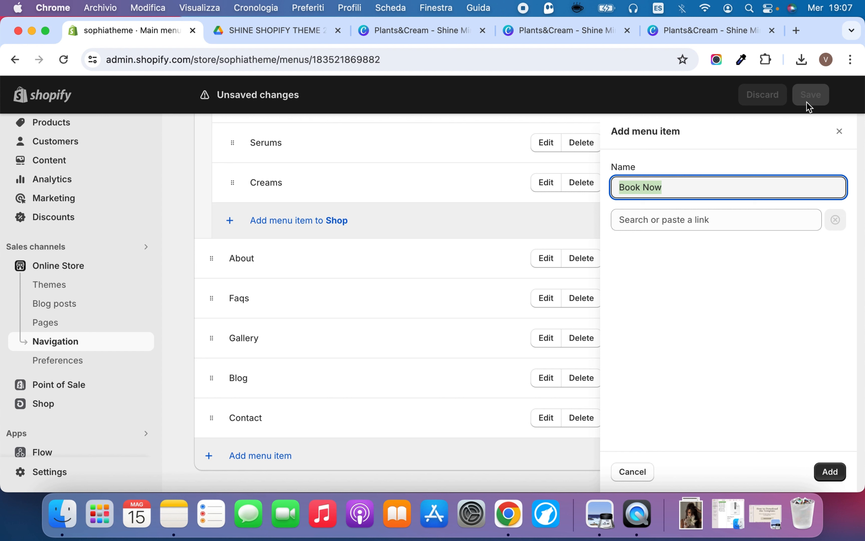
click(841, 133)
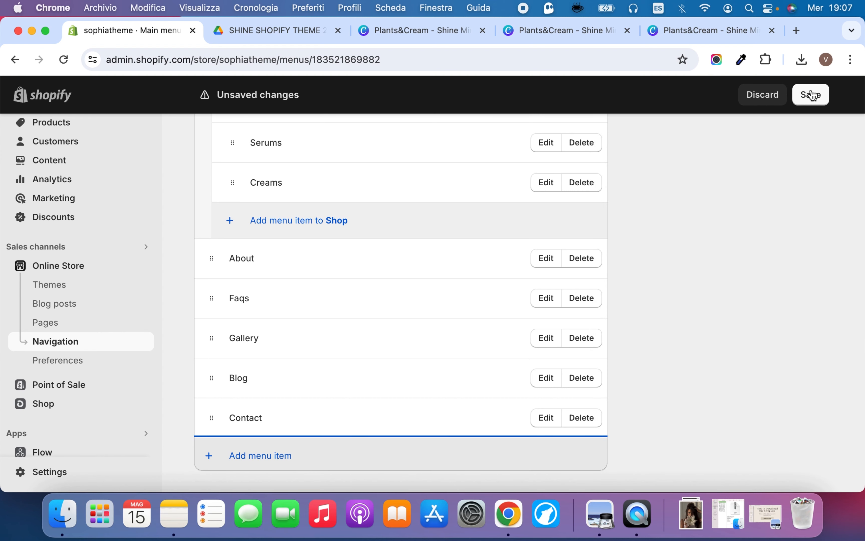
Save the main menu and open the footer menu for editing
click(813, 95)
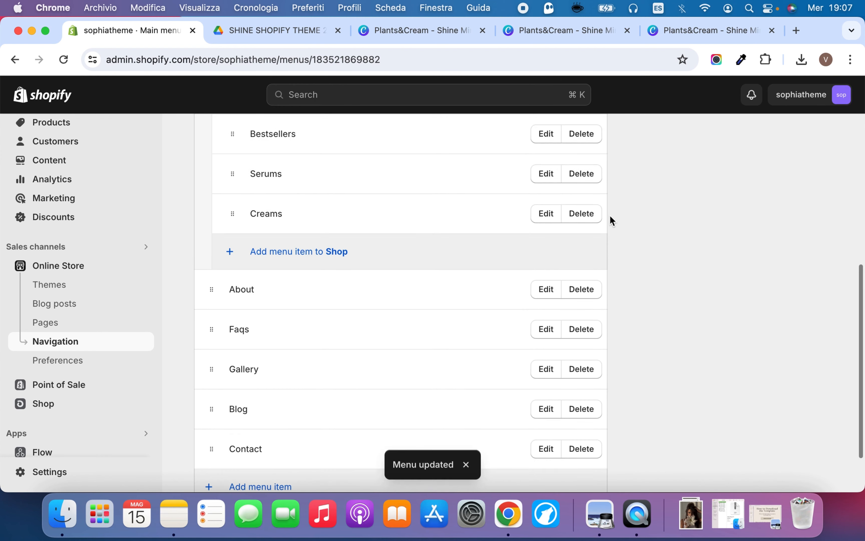
scroll(609, 218, up, 10)
click(209, 169)
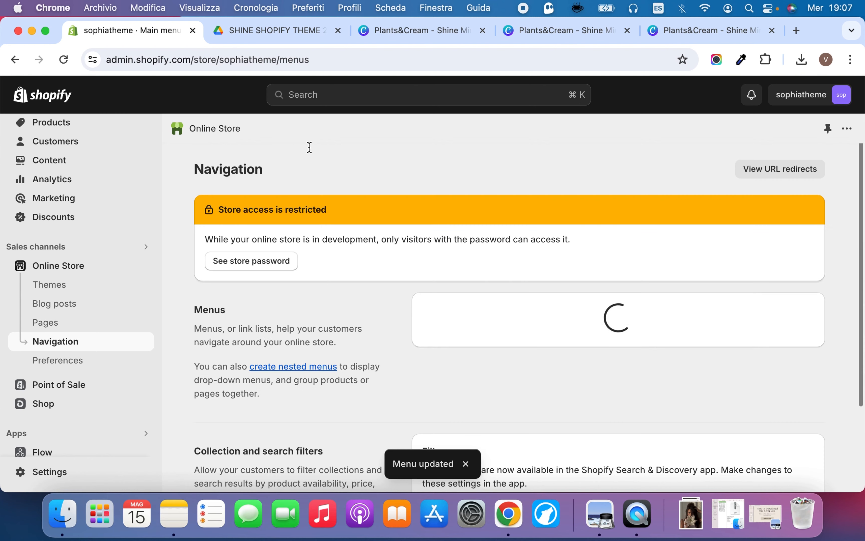
click(459, 365)
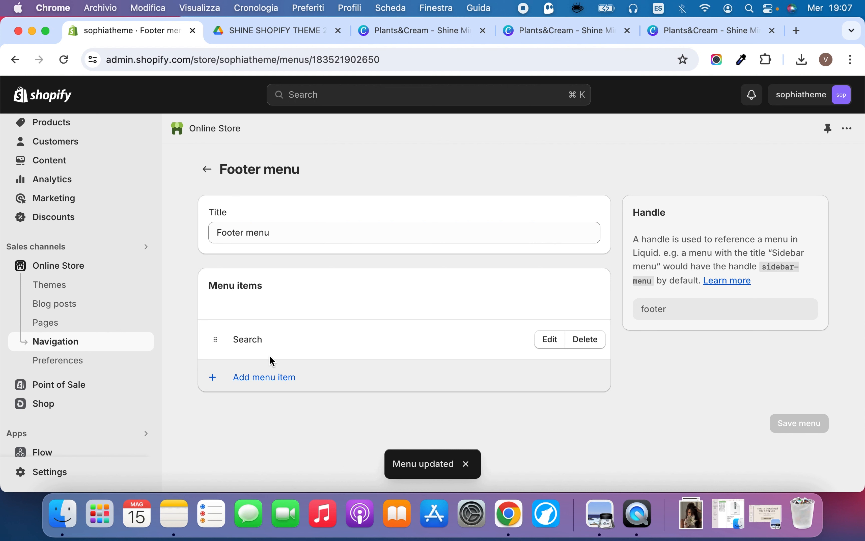
Add a footer menu item named Shop that links to all products
click(270, 373)
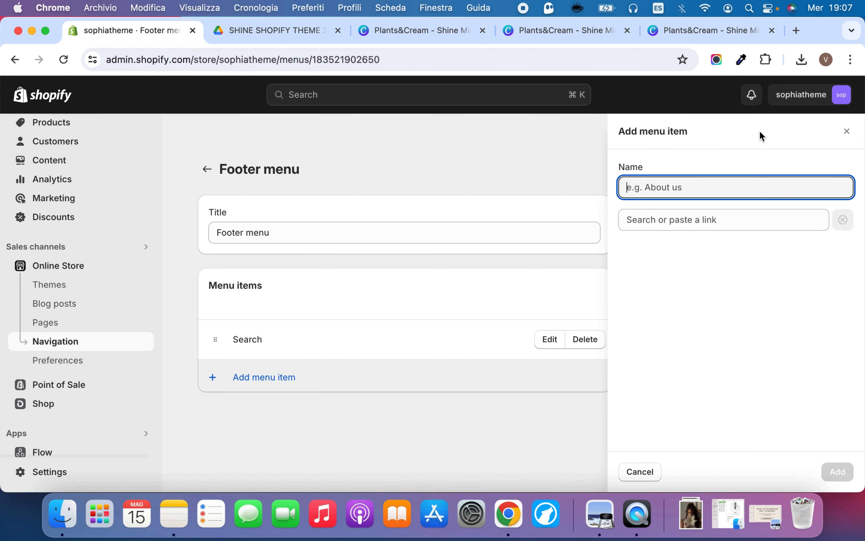
click(692, 211)
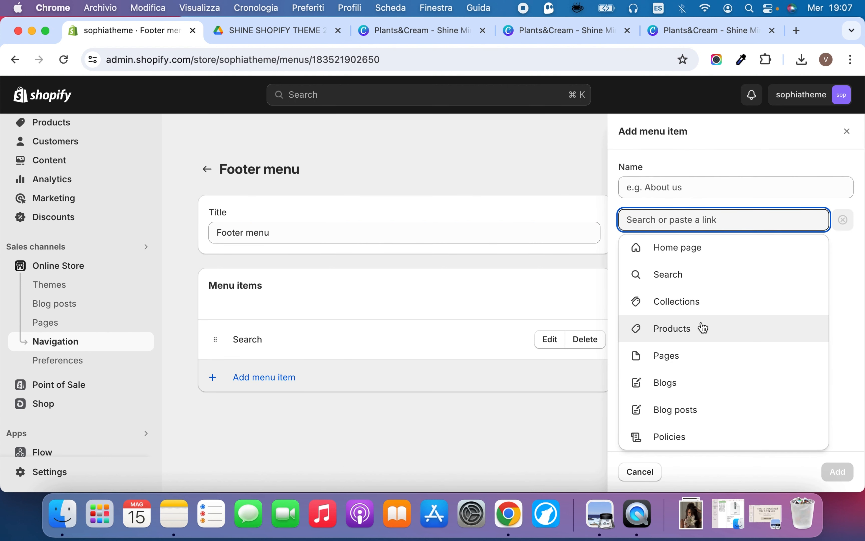
click(749, 330)
click(744, 273)
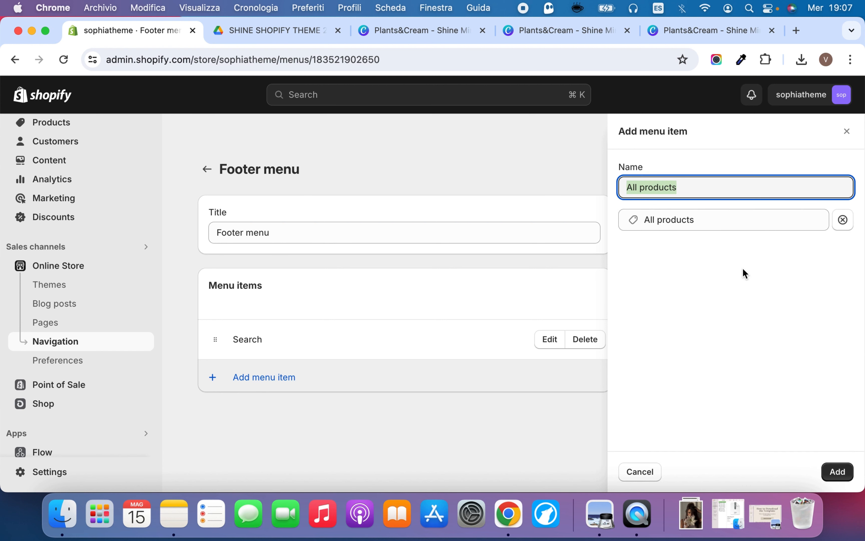
text(Shop)
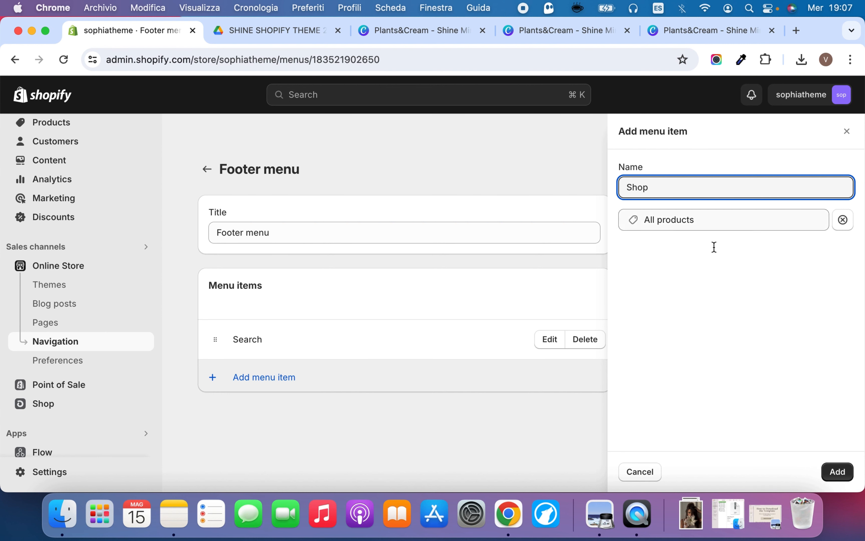
click(839, 473)
Add a footer menu item that links to the Contact page
click(375, 426)
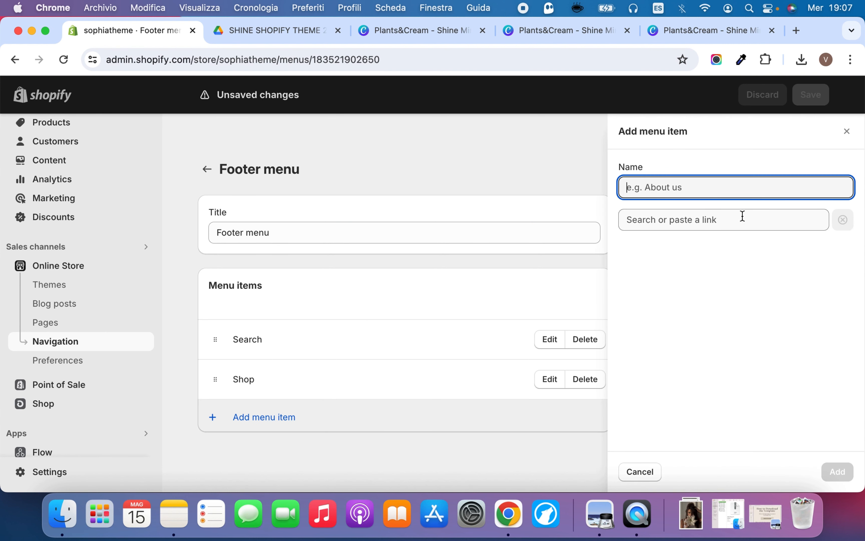
click(738, 223)
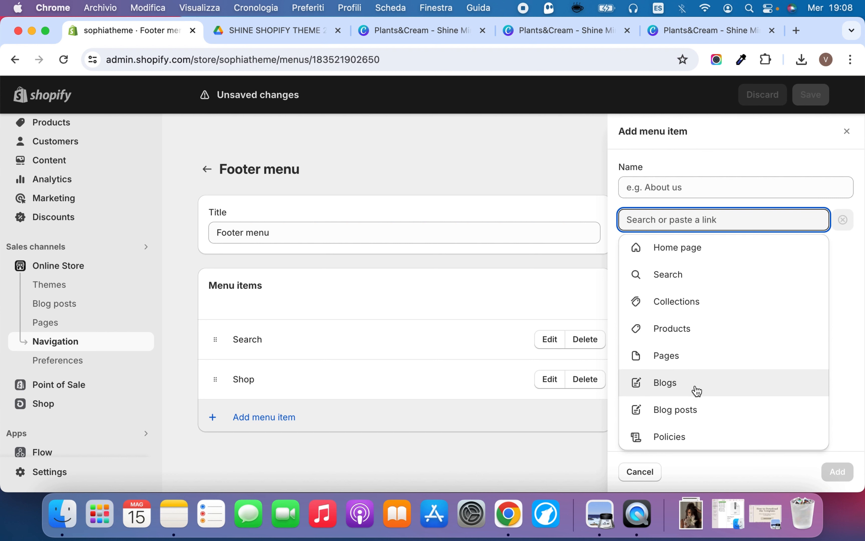
click(693, 355)
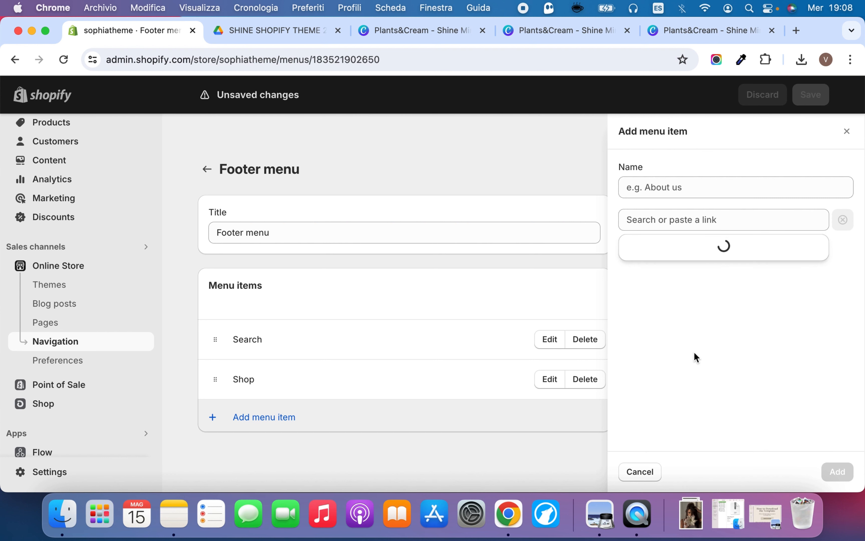
click(694, 296)
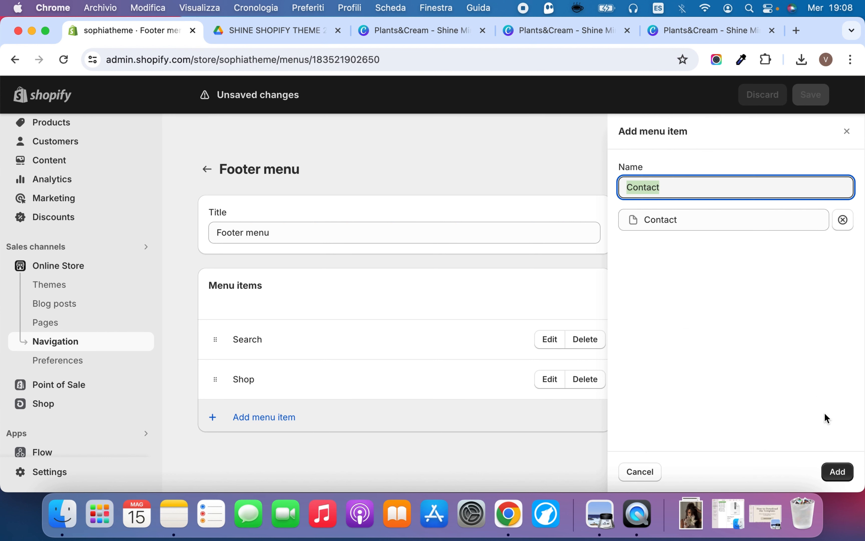
click(840, 472)
Add a footer menu item that links to the Privacy Policy
click(322, 461)
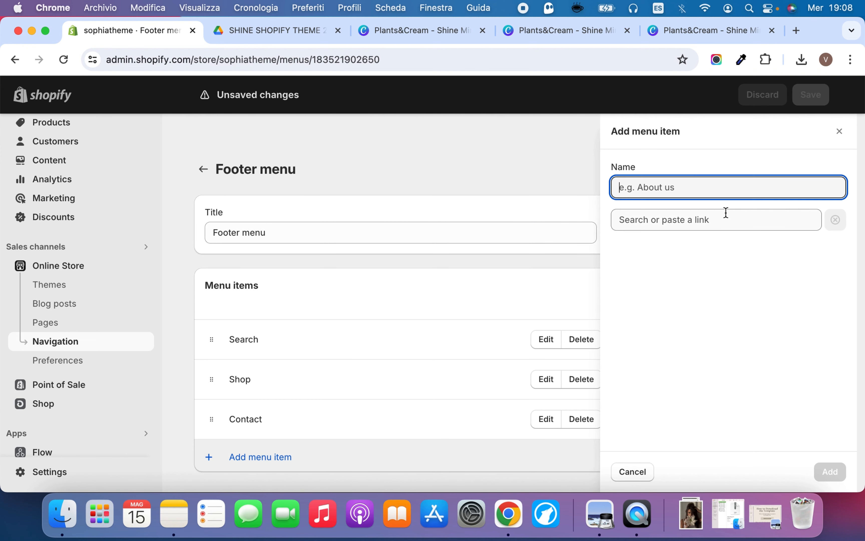
click(724, 218)
click(701, 436)
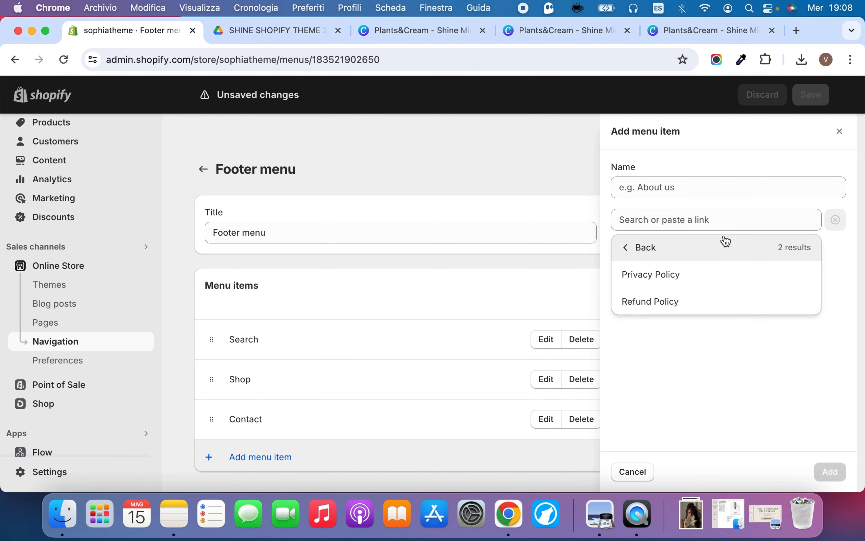
click(721, 286)
click(828, 472)
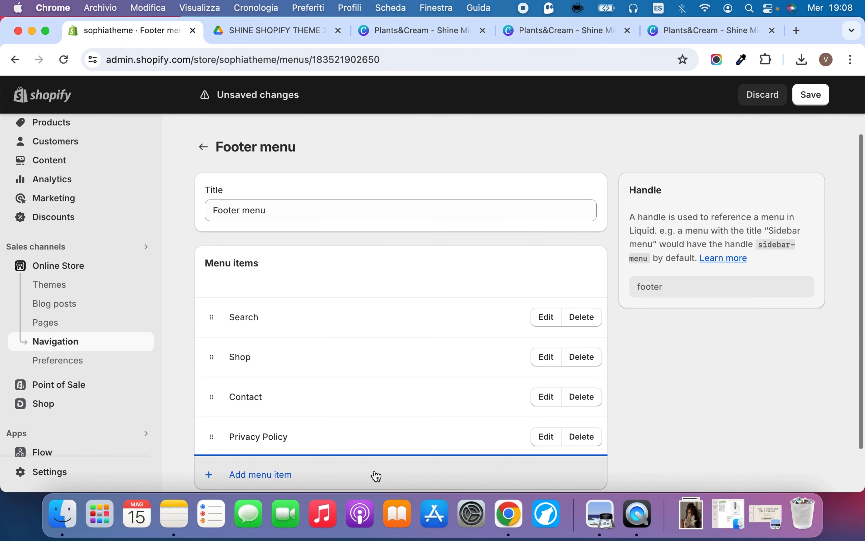
Add a footer menu item that links to the Refund Policy
click(325, 478)
click(718, 219)
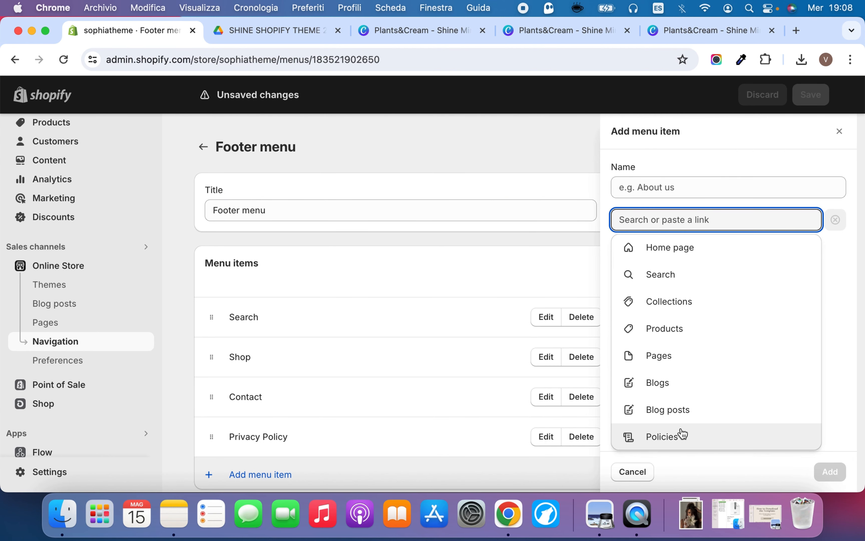
click(682, 437)
click(695, 304)
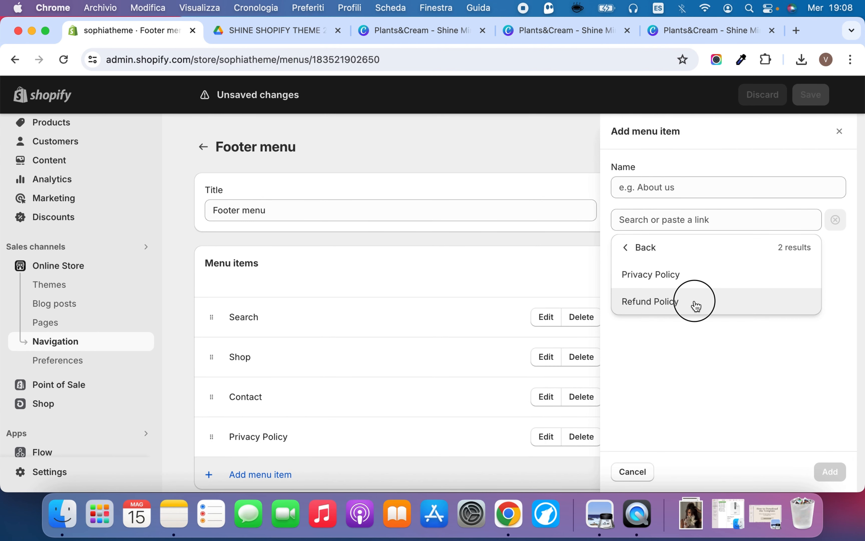
click(830, 472)
Move Contact and then Search to the end of the footer menu, and save the menu
scroll(350, 346, down, 3)
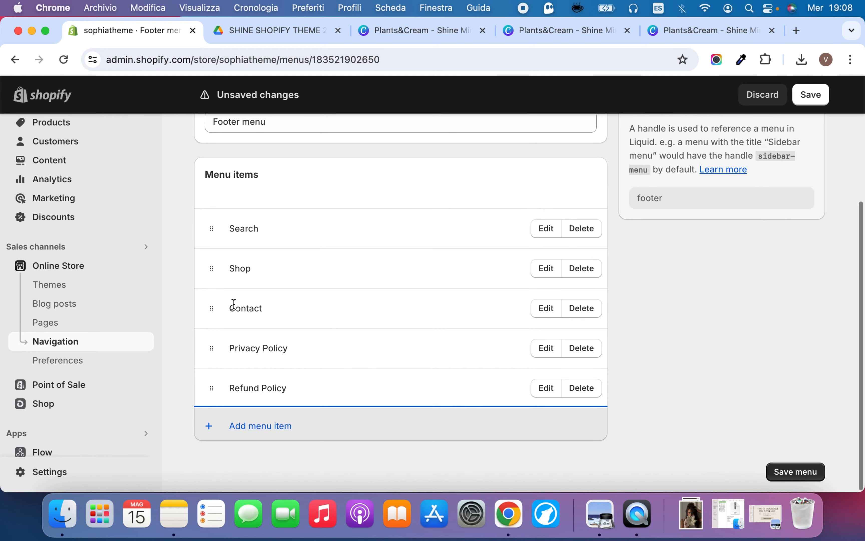
drag(212, 307, 215, 411)
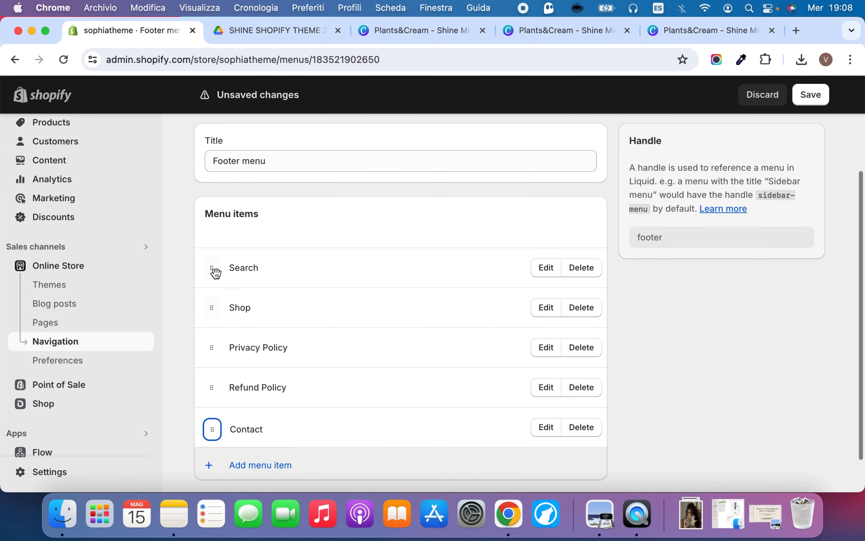
drag(216, 273, 215, 408)
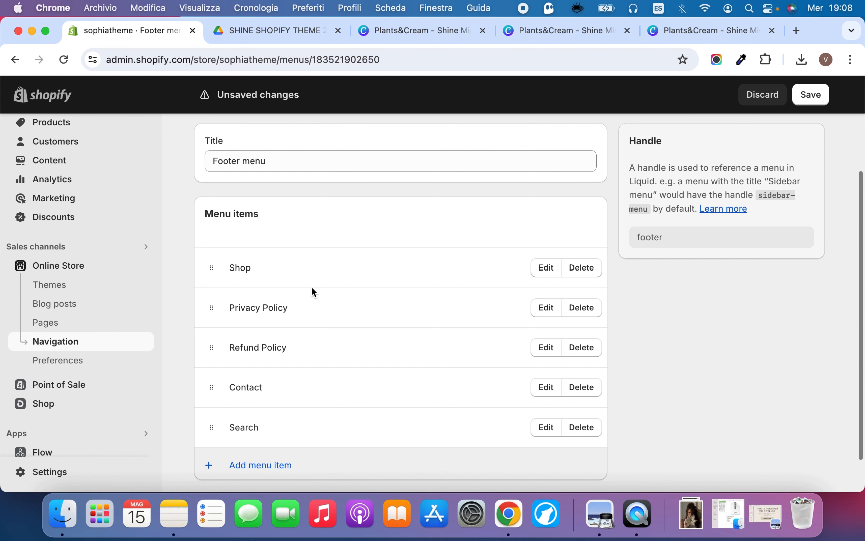
click(810, 95)
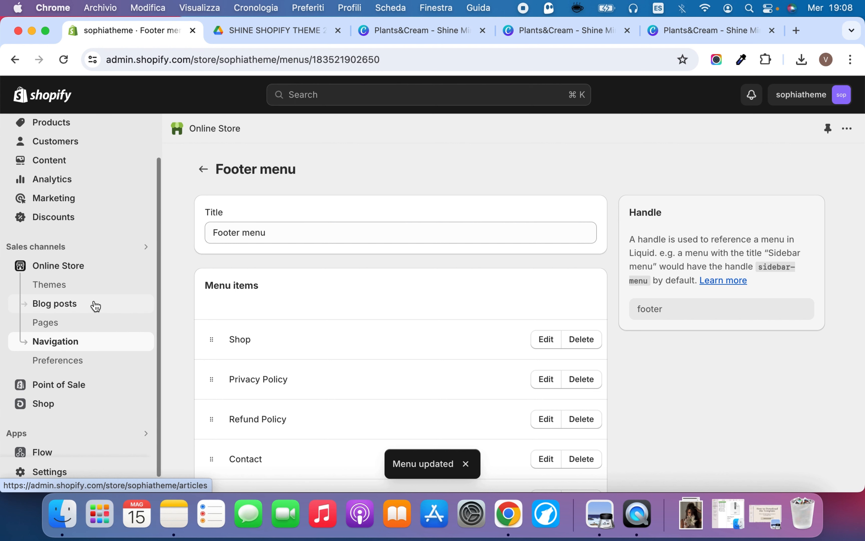
Open the form for creating a new blog post in the online store
click(75, 306)
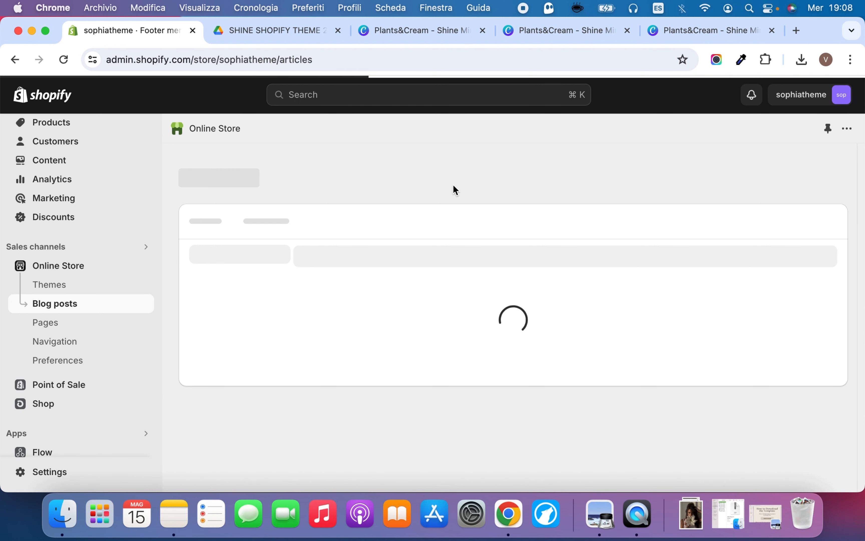
scroll(272, 269, down, 3)
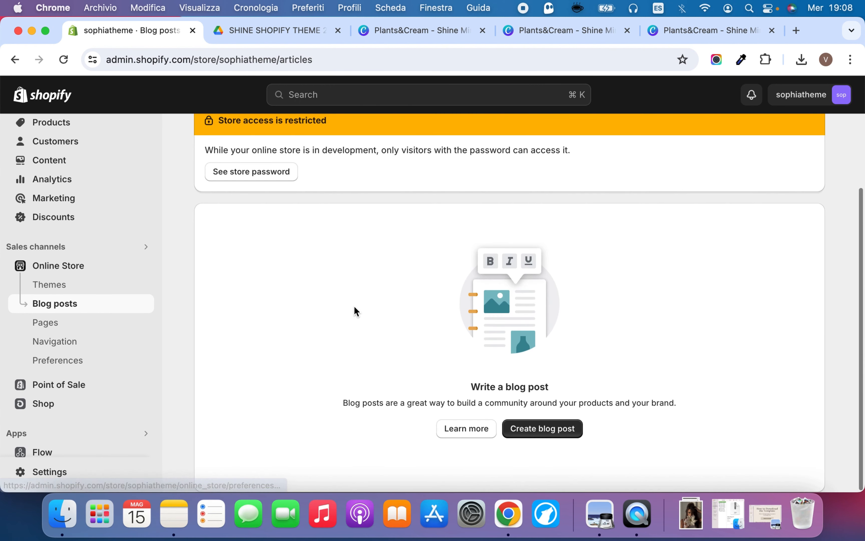
click(548, 434)
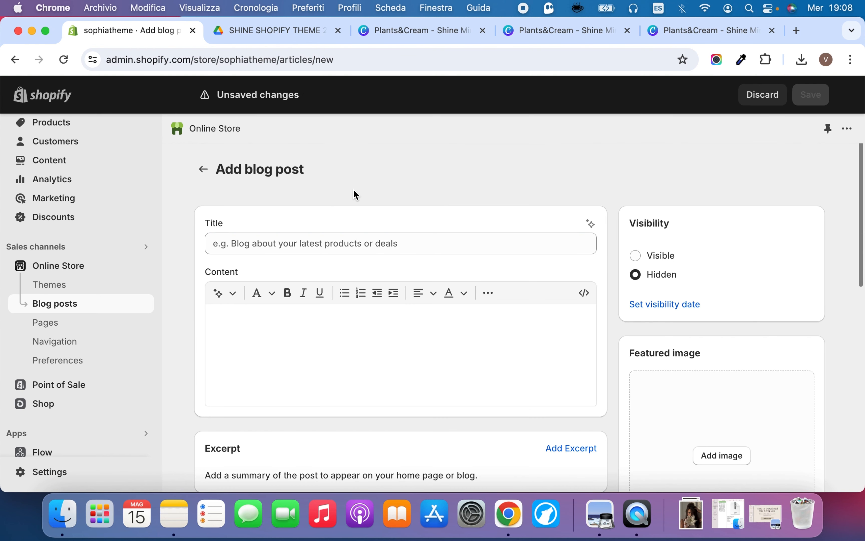
Examine the blog post form's title, content formatting and insert options, visibility, featured image, excerpt, search listing, organization, tags and theme template settings
click(385, 244)
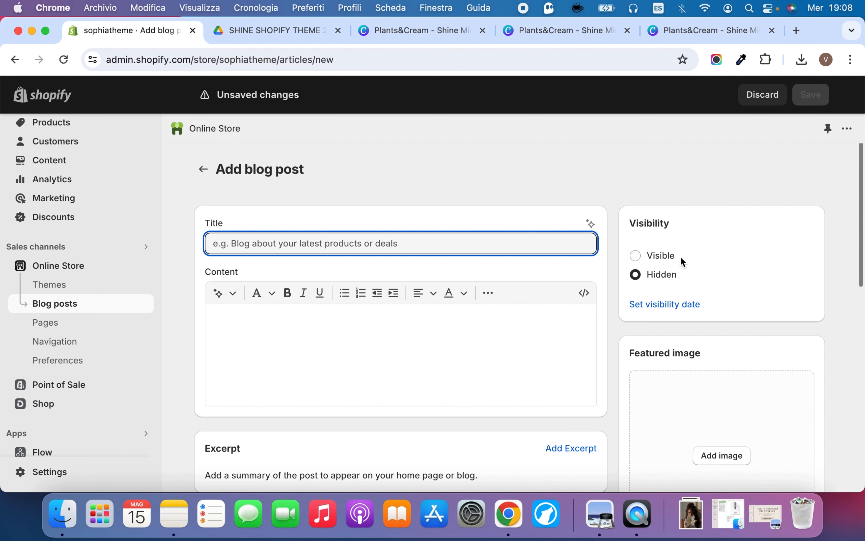
scroll(582, 298, down, 3)
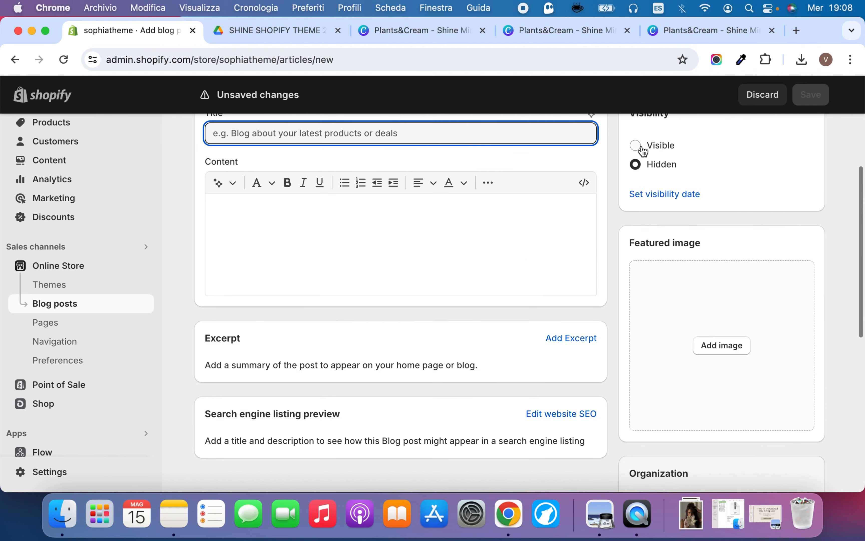
scroll(752, 324, down, 8)
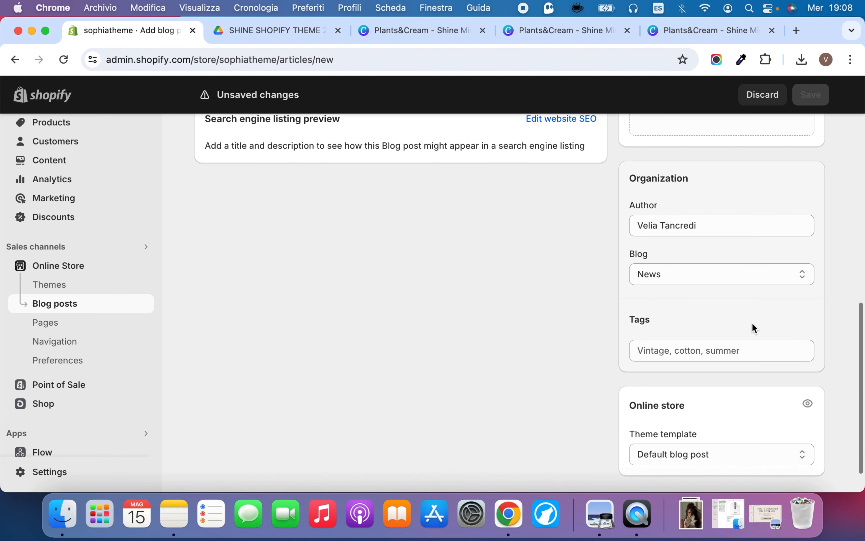
scroll(751, 311, down, 1)
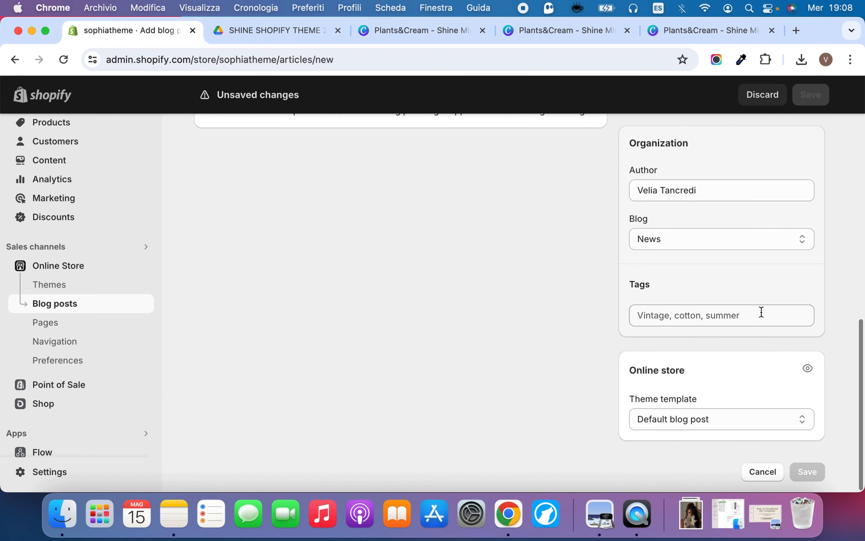
scroll(761, 310, up, 7)
scroll(761, 313, up, 5)
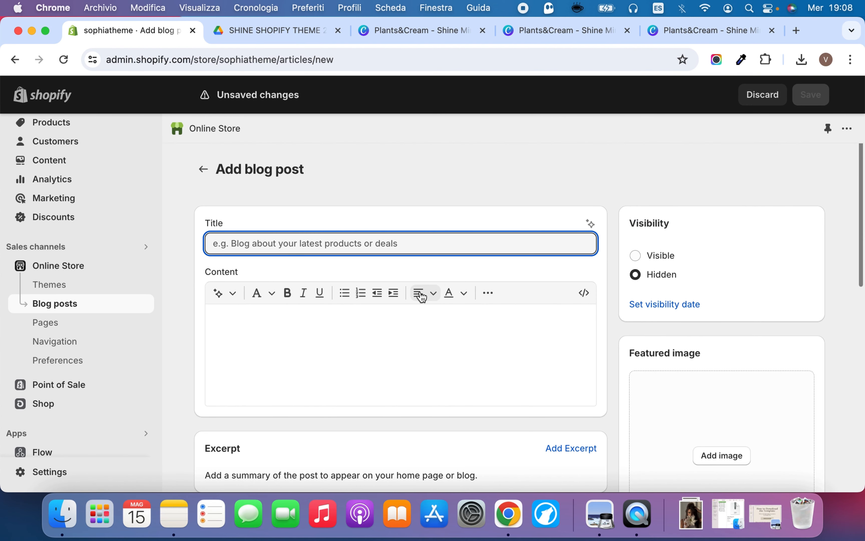
click(396, 336)
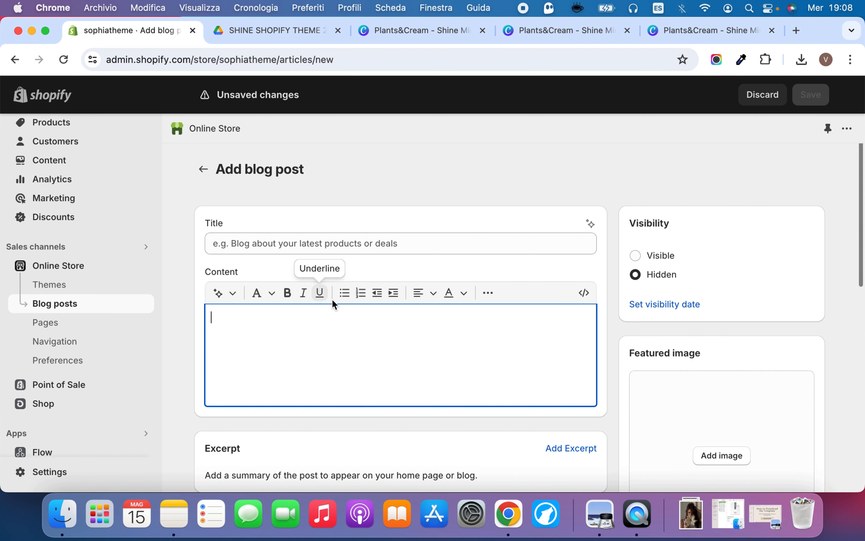
scroll(355, 320, down, 2)
scroll(356, 319, up, 2)
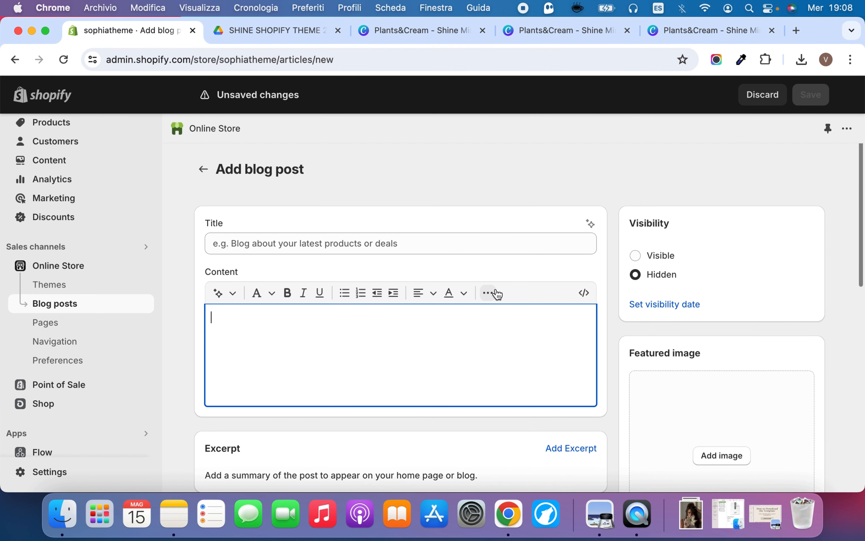
click(488, 293)
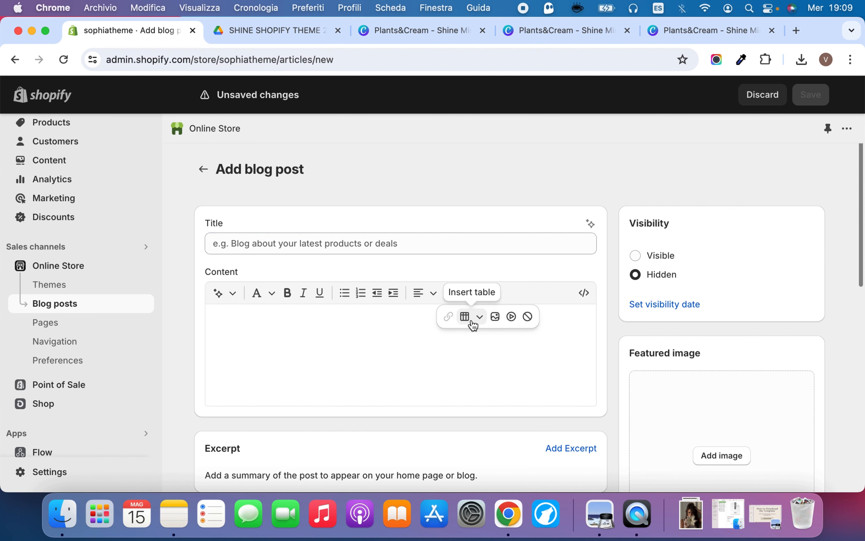
click(316, 327)
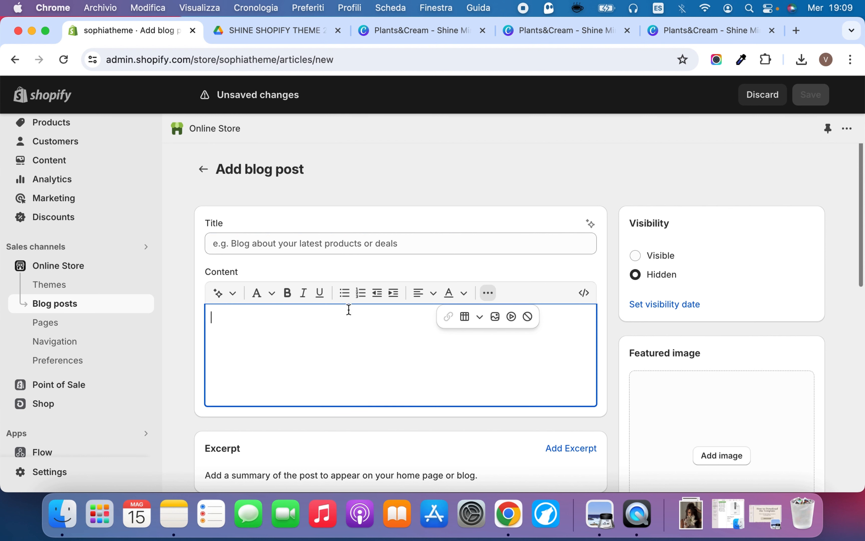
scroll(487, 255, down, 3)
scroll(442, 245, up, 3)
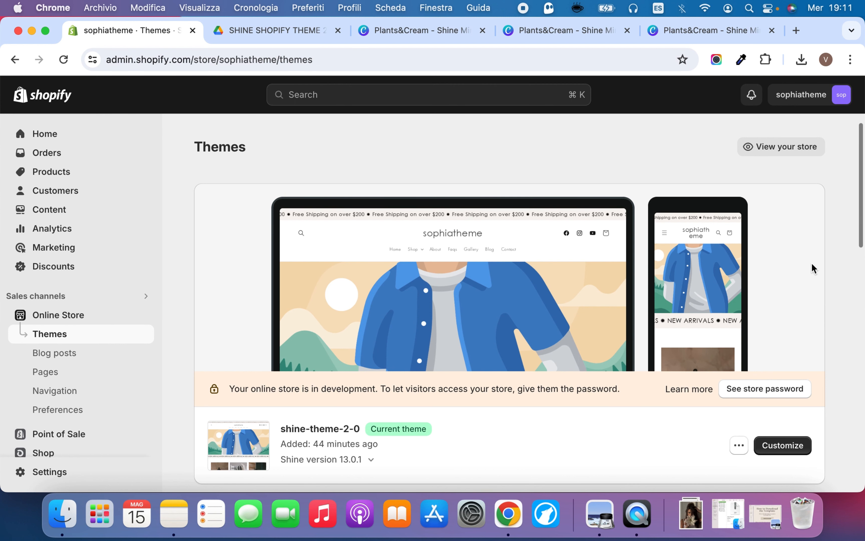
Open the theme editor for the current theme shine-theme-2-0 in a separate browser tab and switch to it
scroll(815, 266, down, 2)
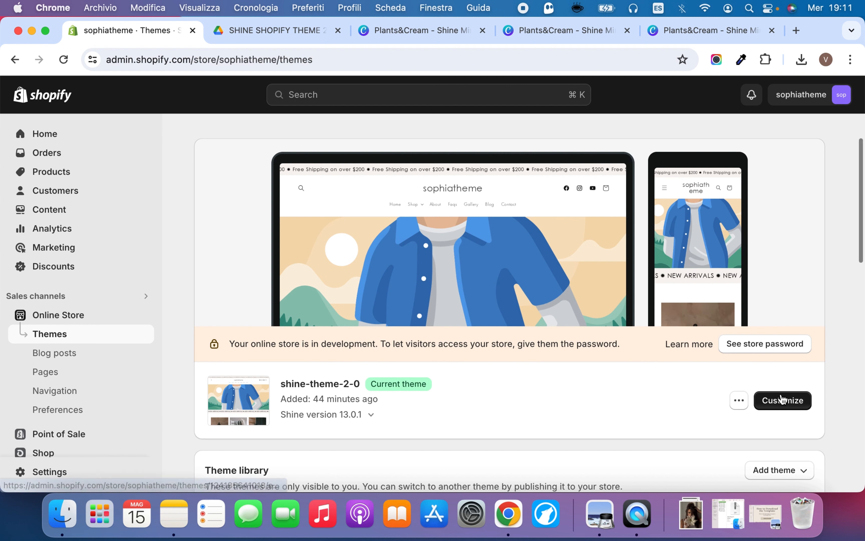
right_click(777, 402)
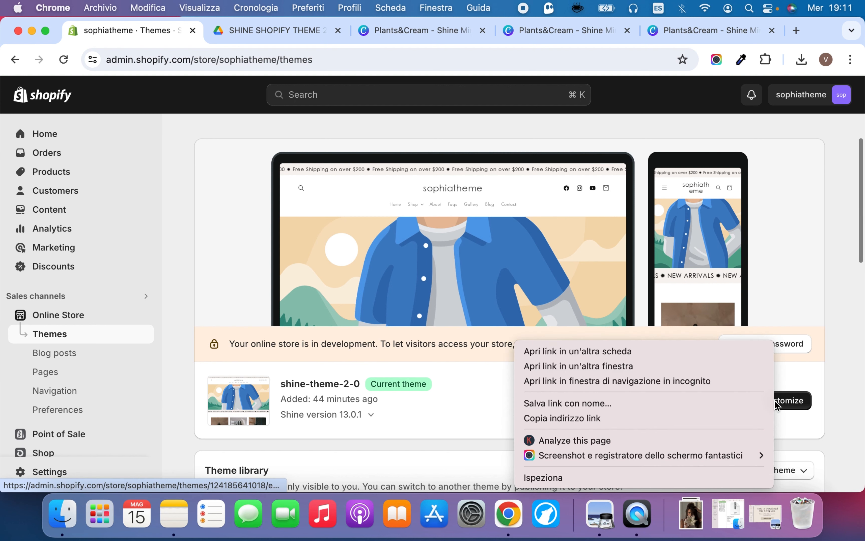
click(696, 350)
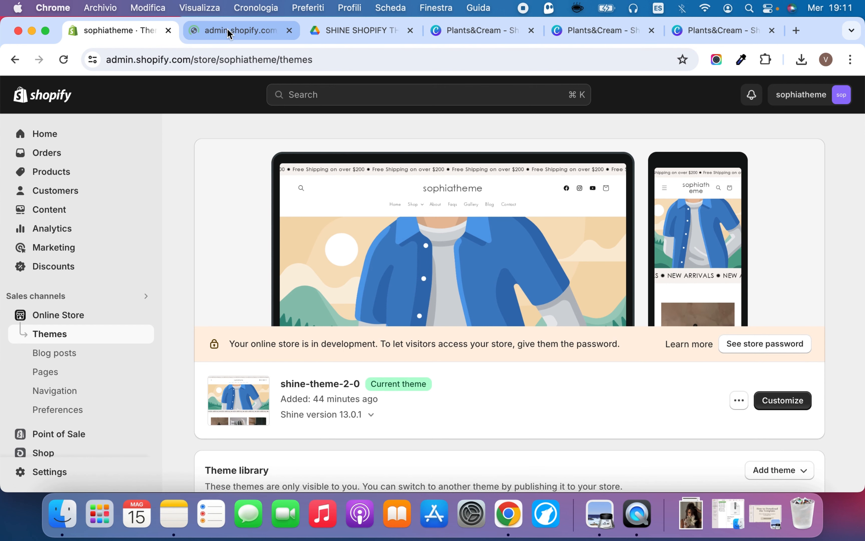
click(228, 32)
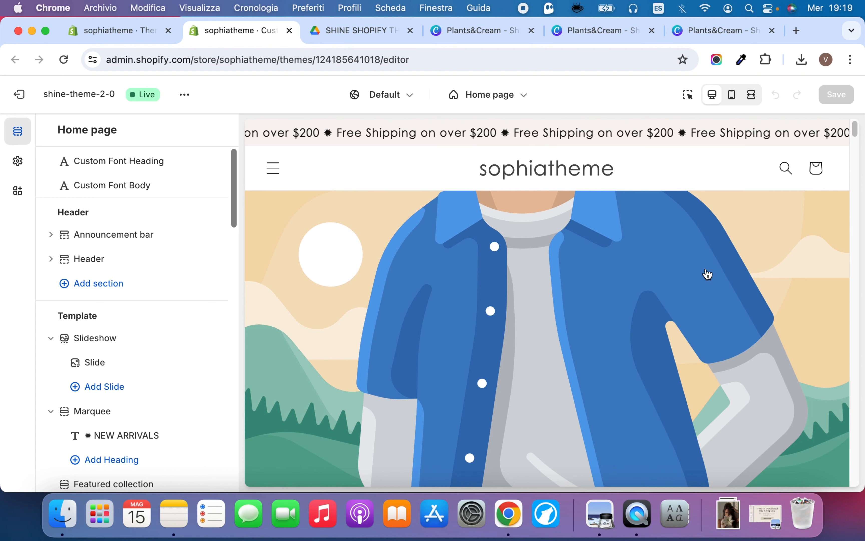
Upload the plants-and-cream-logo PNG from the downloaded Plants&Cream collections and icons folder and set it as the theme logo
click(18, 163)
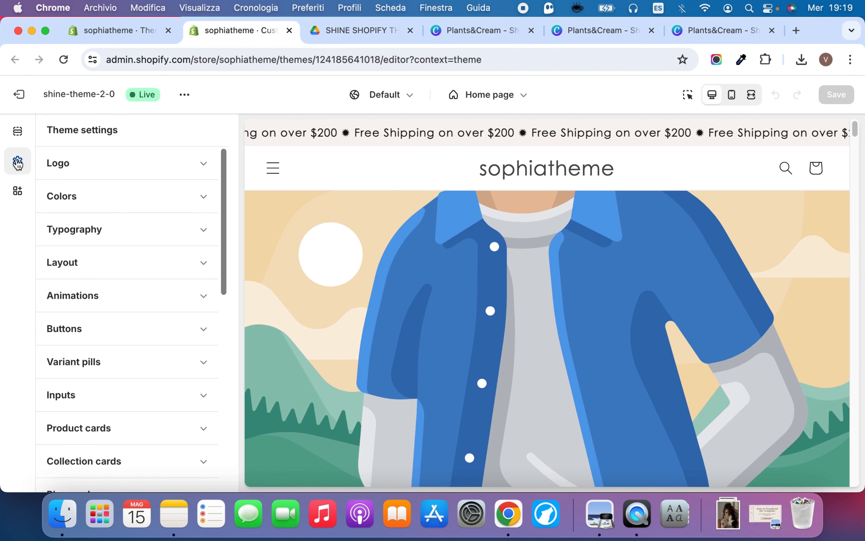
click(158, 165)
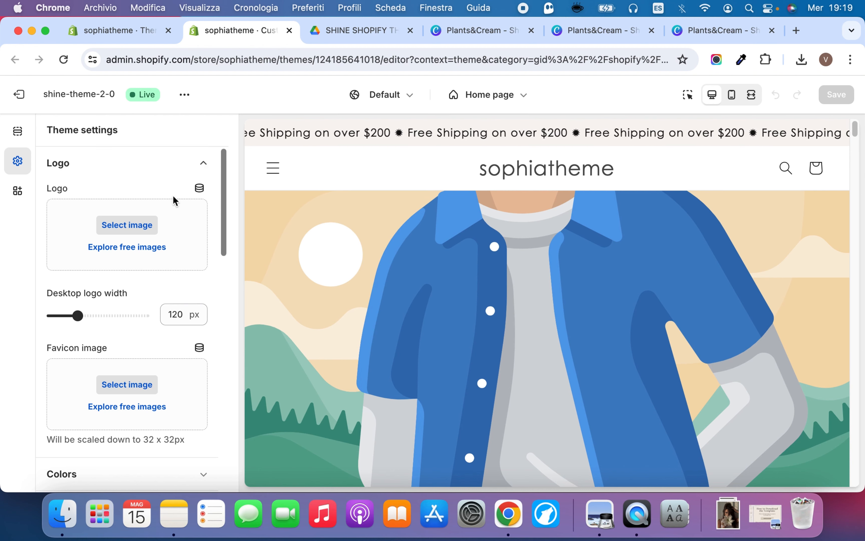
click(189, 228)
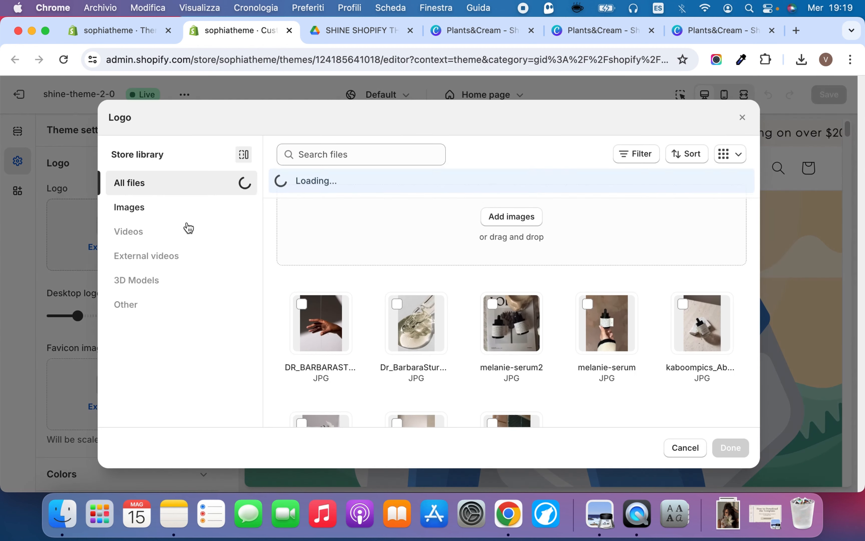
click(734, 517)
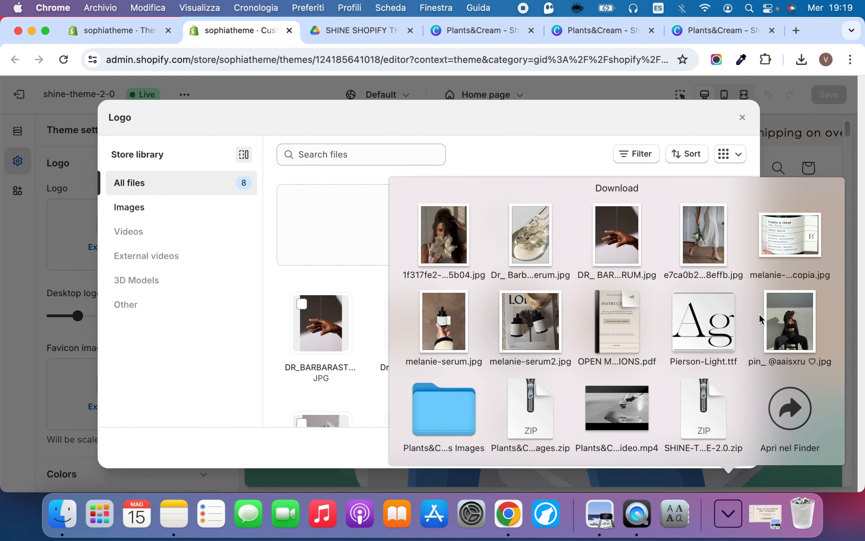
click(460, 424)
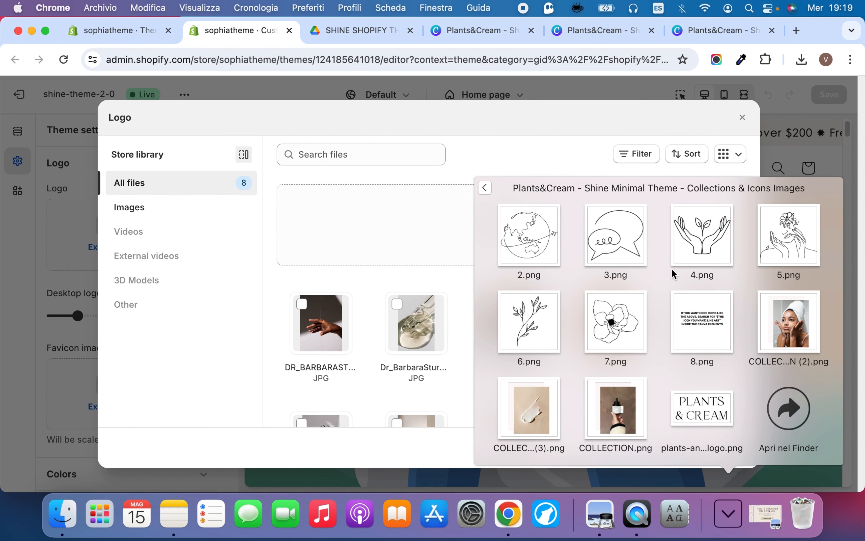
drag(725, 427, 371, 287)
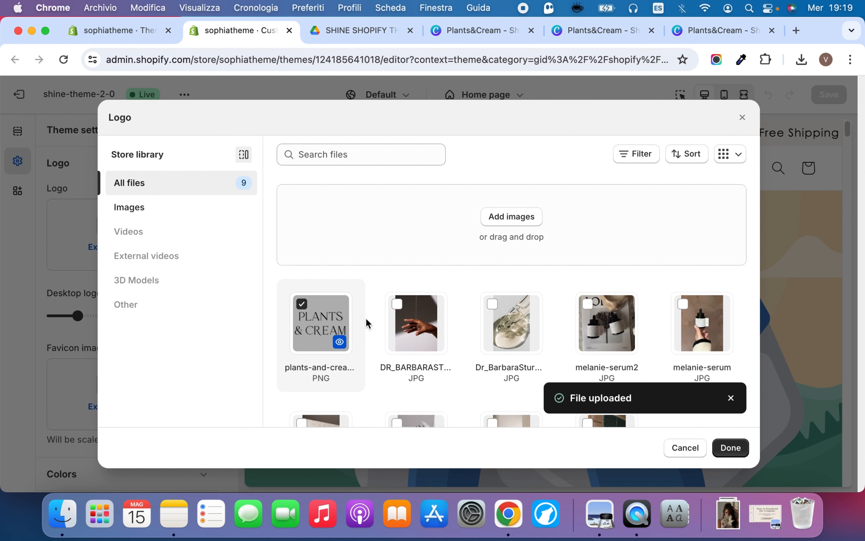
click(729, 450)
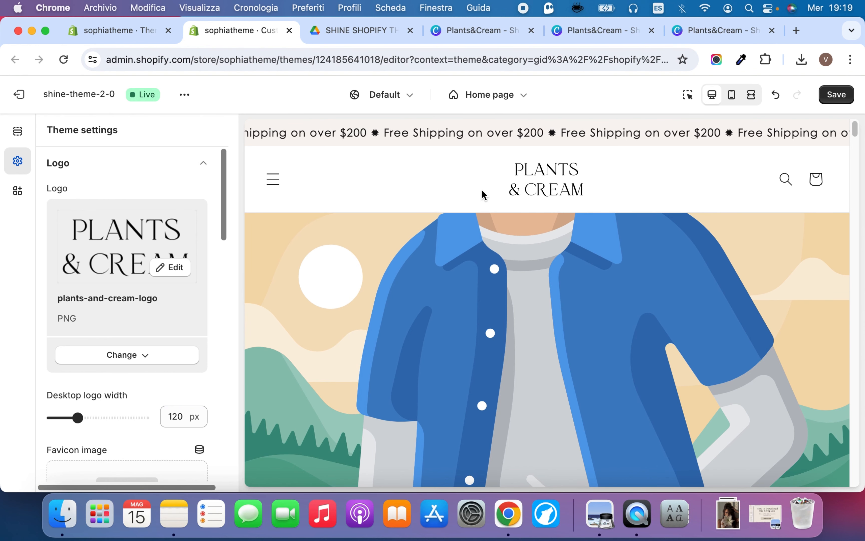
Review the theme's logo settings, including the desktop logo width and the favicon image
scroll(141, 350, down, 5)
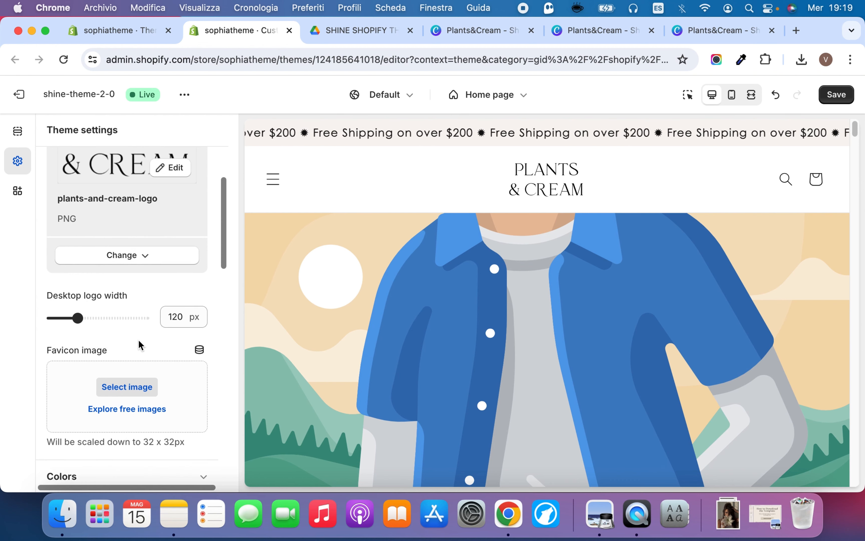
scroll(141, 340, down, 5)
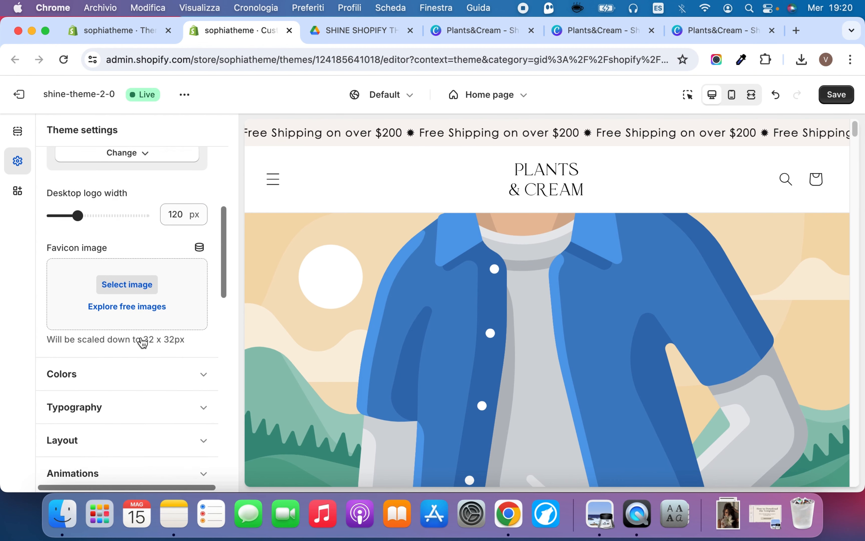
scroll(141, 338, up, 5)
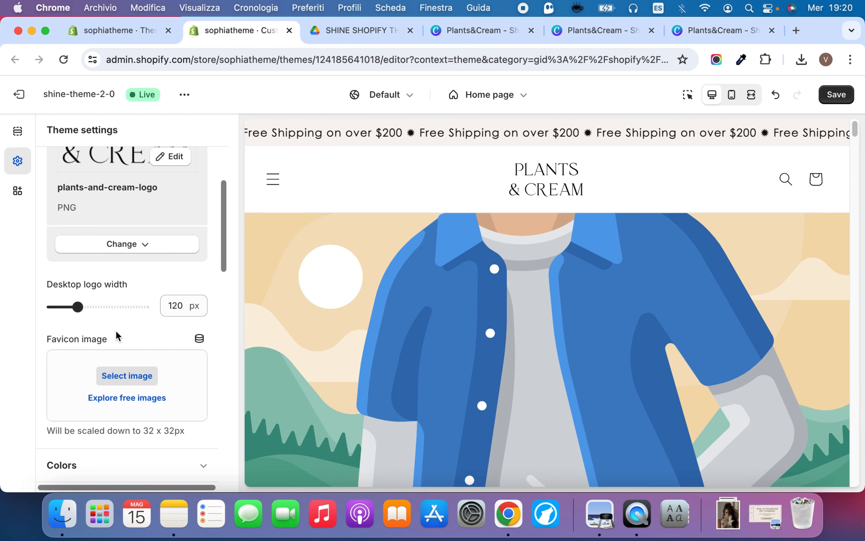
scroll(121, 326, down, 2)
scroll(143, 401, down, 5)
scroll(141, 384, up, 10)
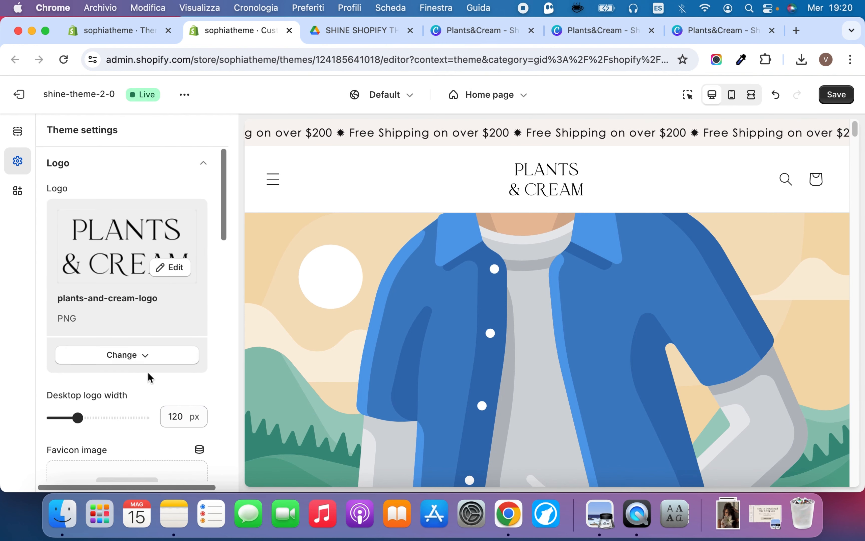
scroll(158, 338, down, 3)
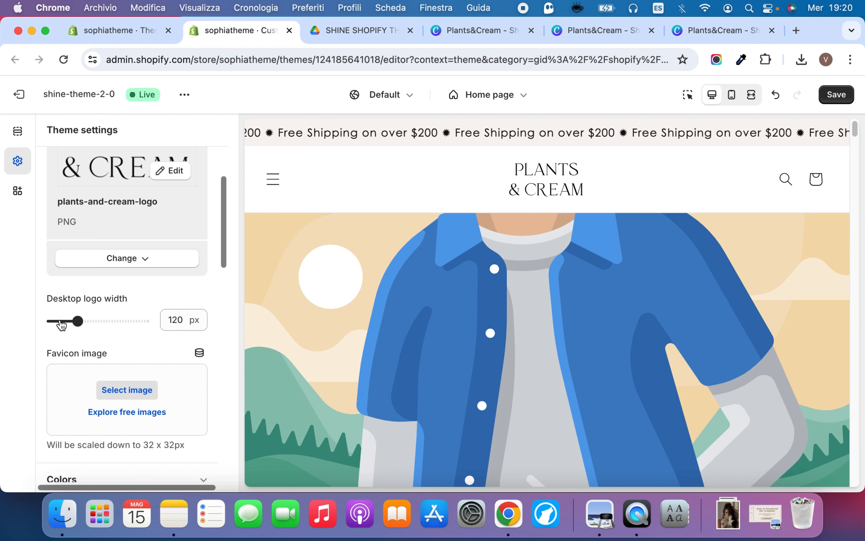
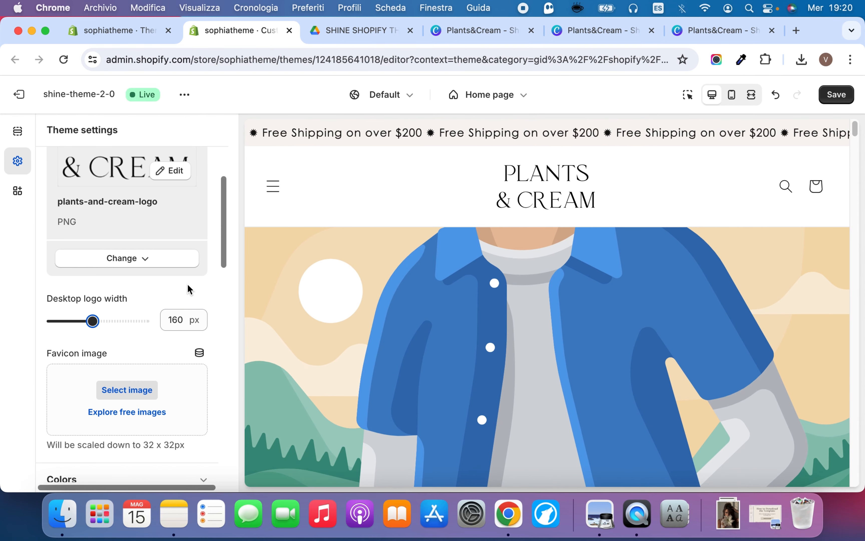
Preview the home page in fullscreen, return to the desktop view, and look over the favicon image setting
click(752, 98)
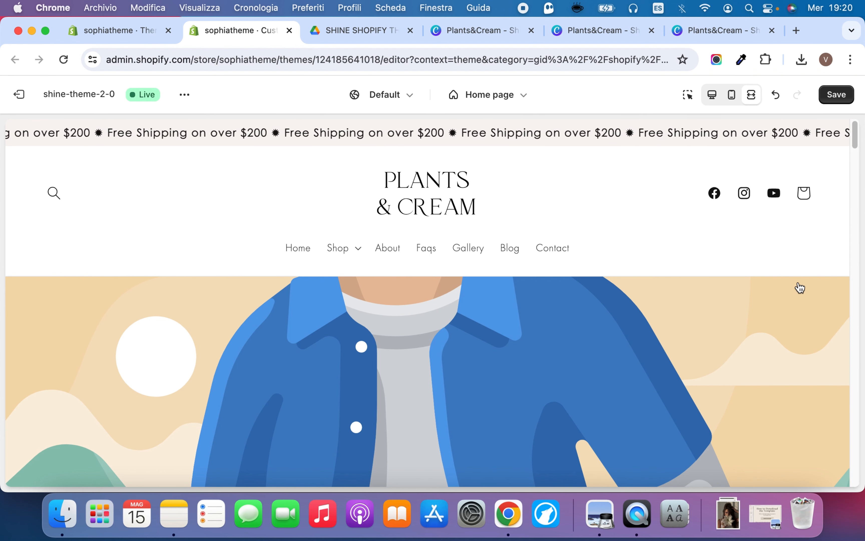
click(711, 98)
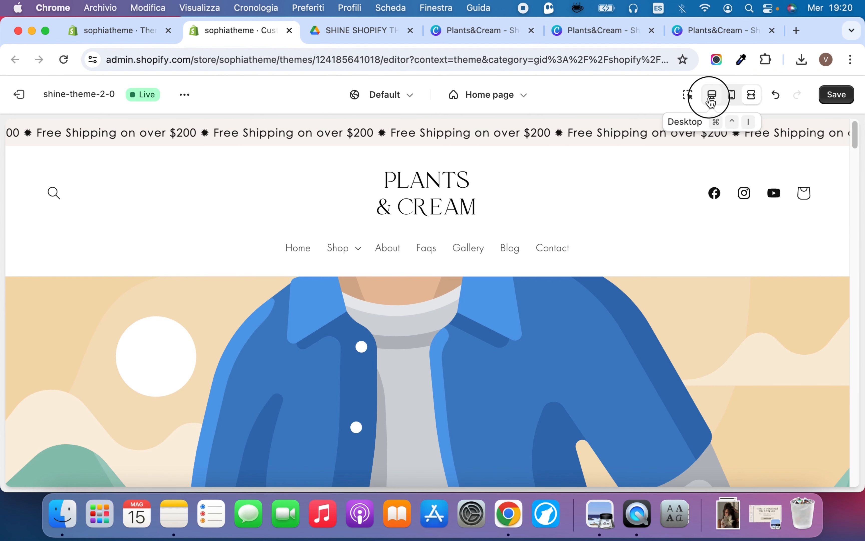
scroll(121, 339, down, 3)
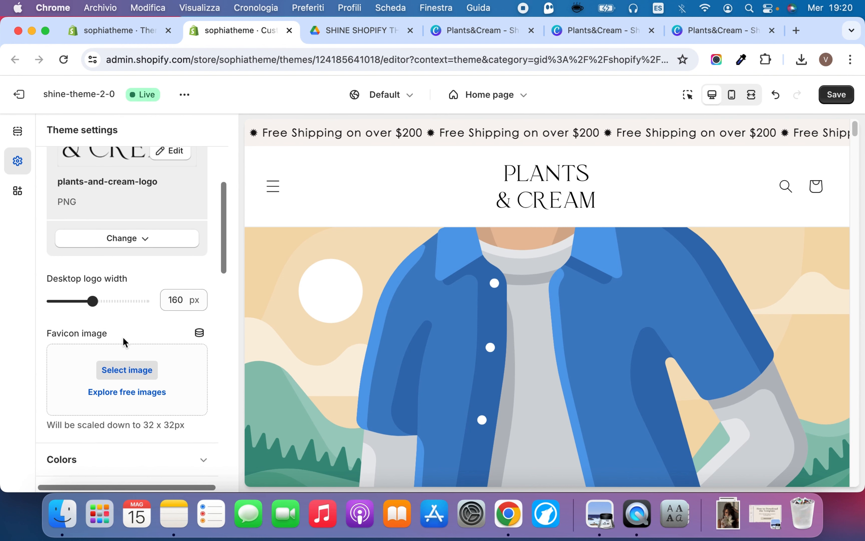
scroll(132, 330, down, 3)
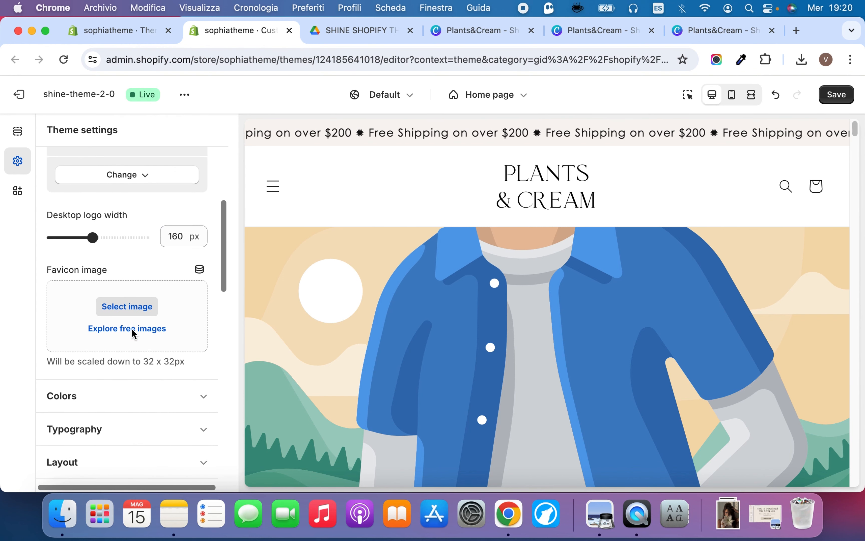
scroll(133, 330, up, 1)
scroll(132, 331, down, 6)
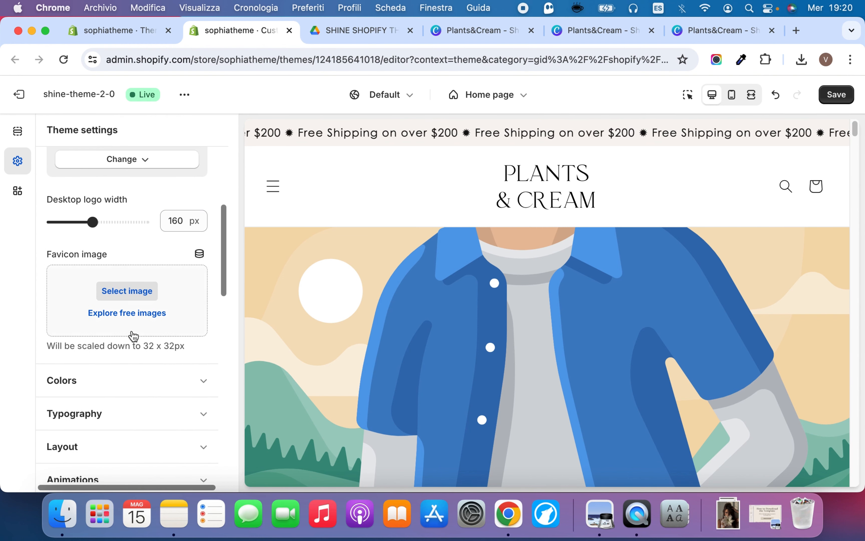
Open the theme's color settings and compare the available schemes with the sections of the home page preview
click(138, 271)
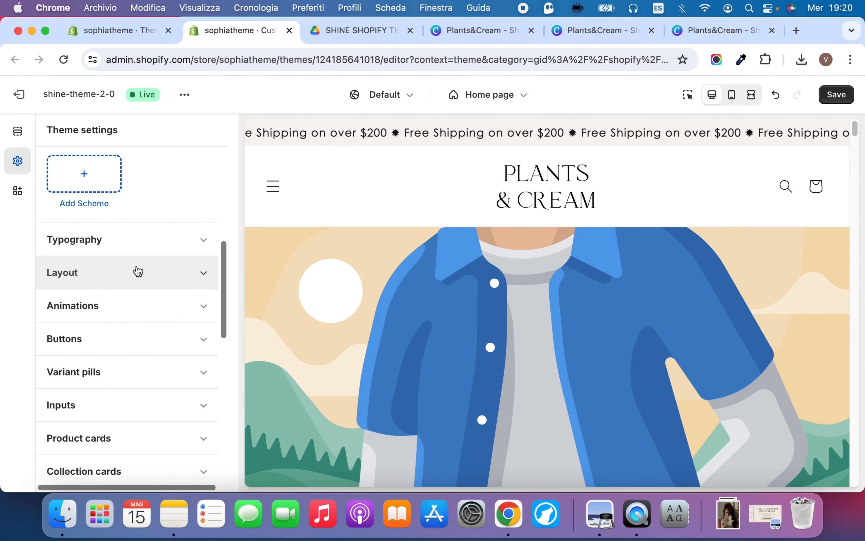
scroll(136, 320, up, 5)
scroll(138, 320, up, 4)
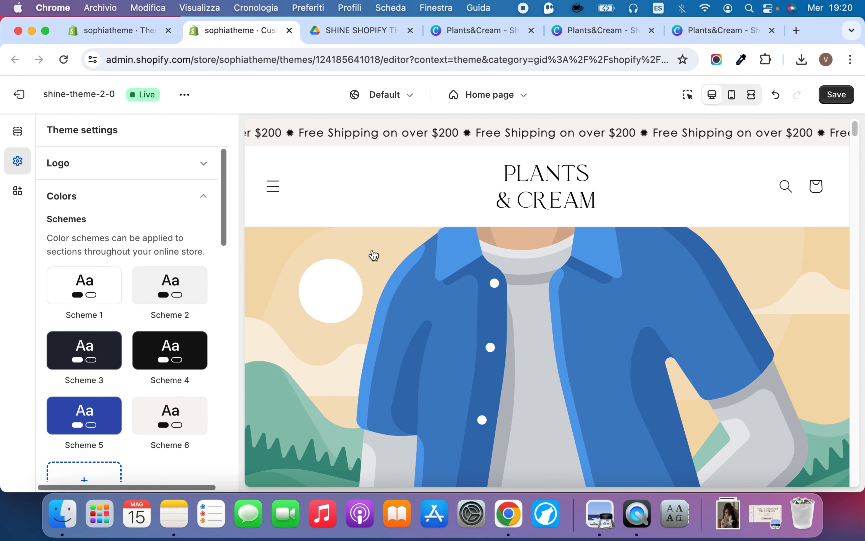
scroll(370, 265, down, 10)
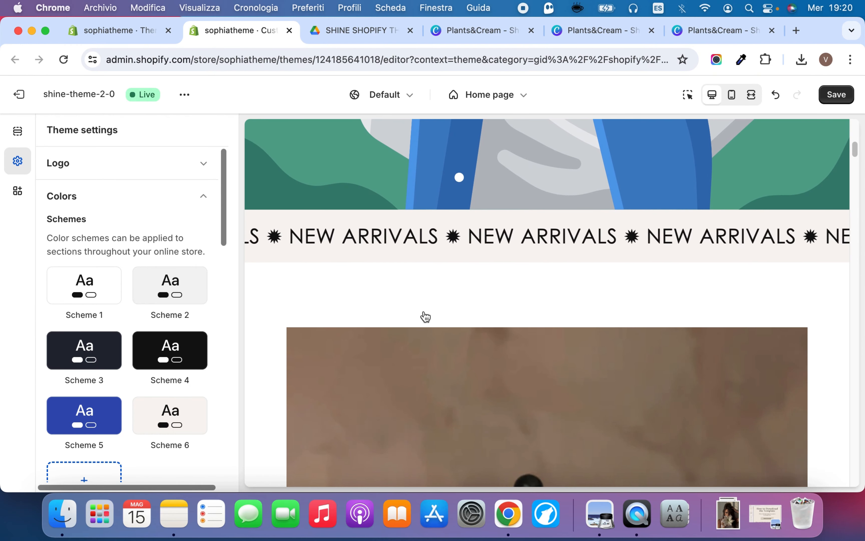
scroll(483, 303, down, 10)
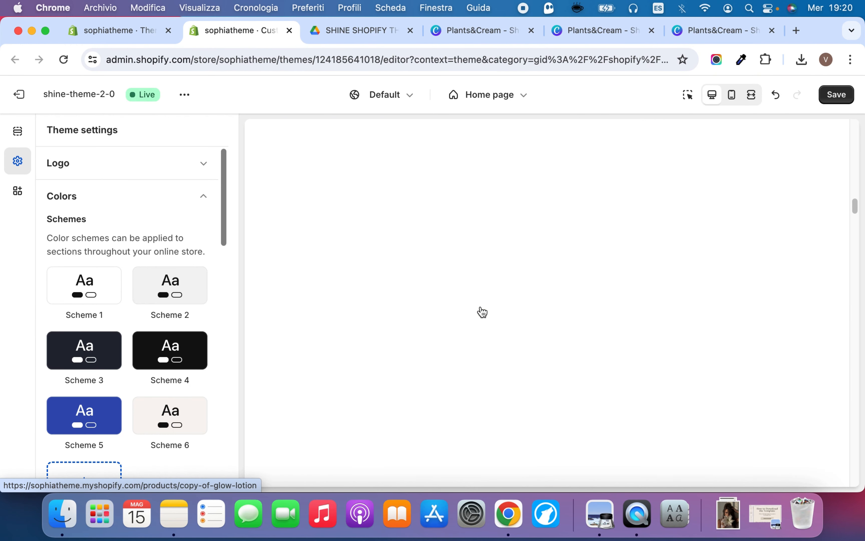
scroll(481, 308, up, 20)
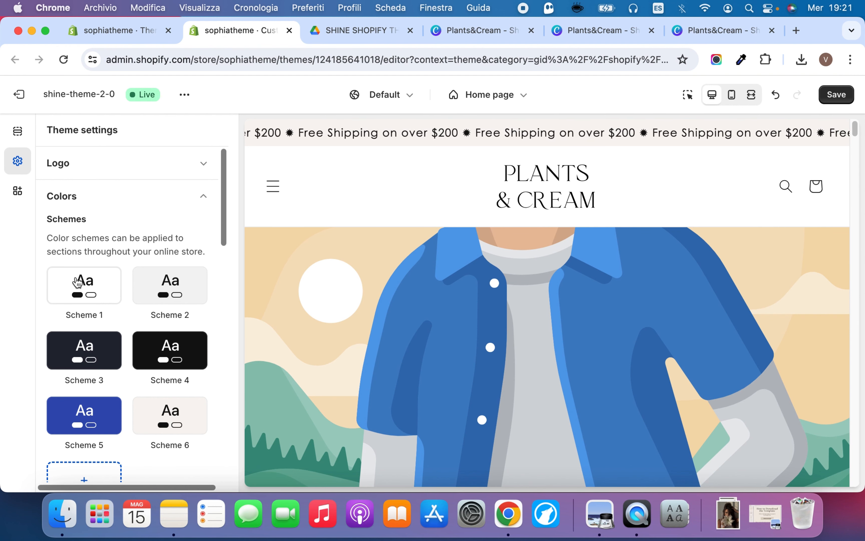
Open color Scheme 1 for editing and set its background color to #1773B0
click(83, 283)
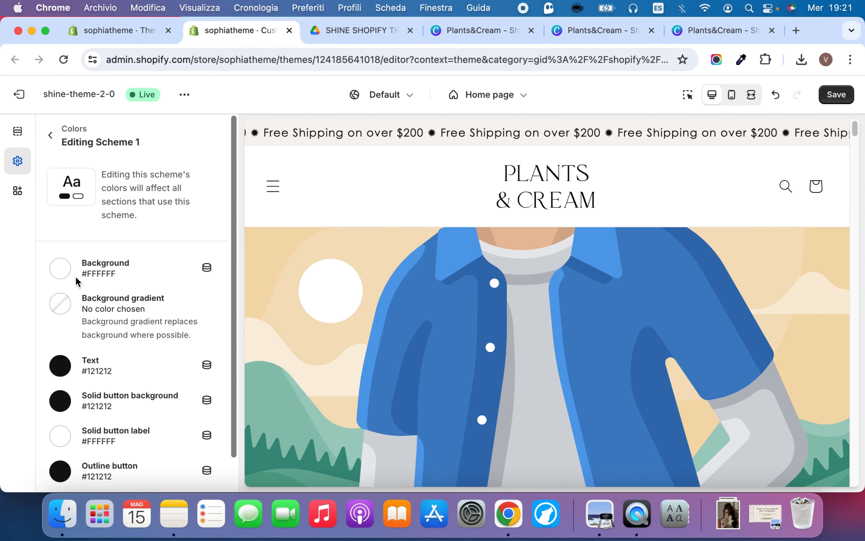
click(60, 274)
click(61, 275)
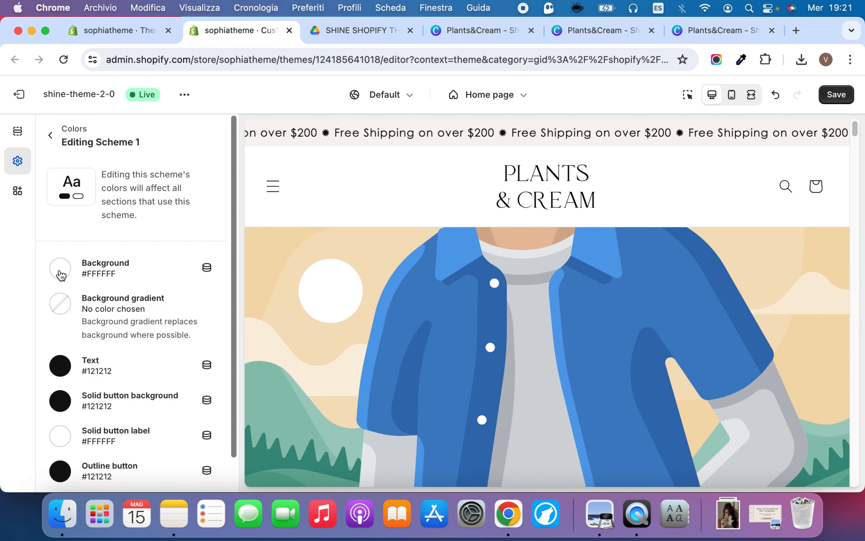
click(60, 272)
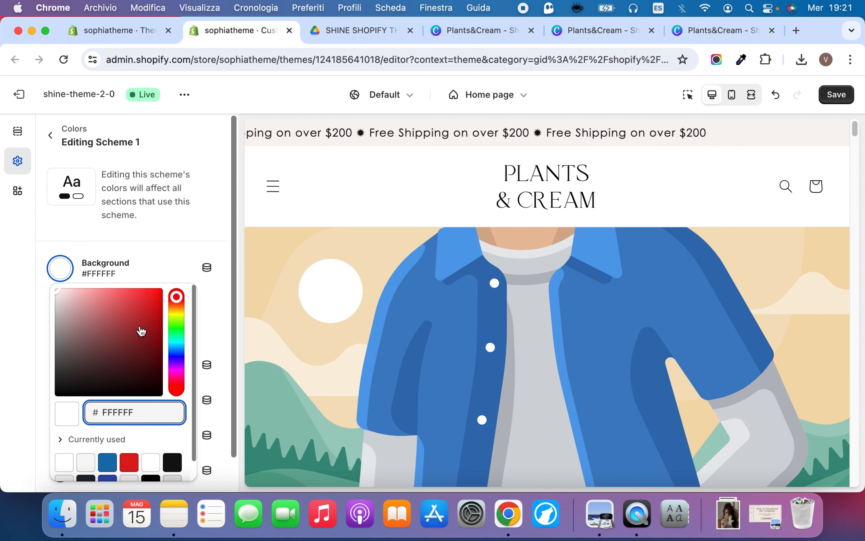
click(107, 462)
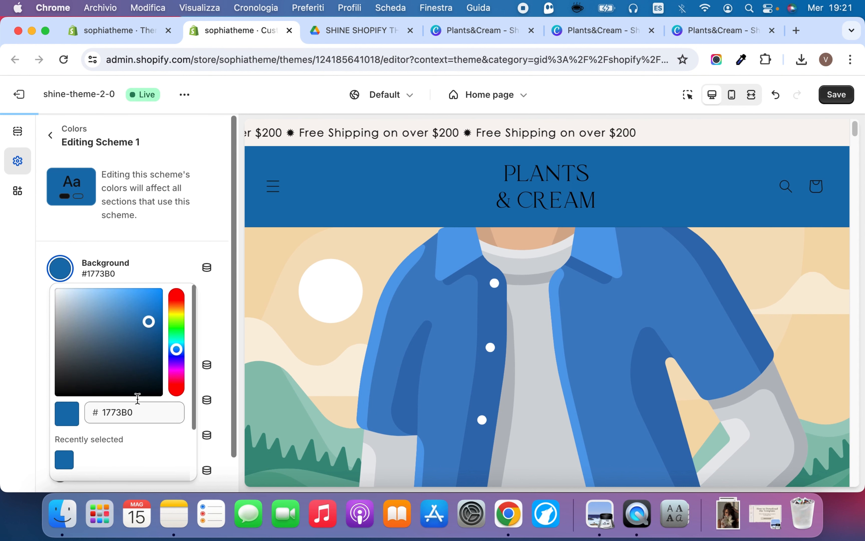
click(65, 272)
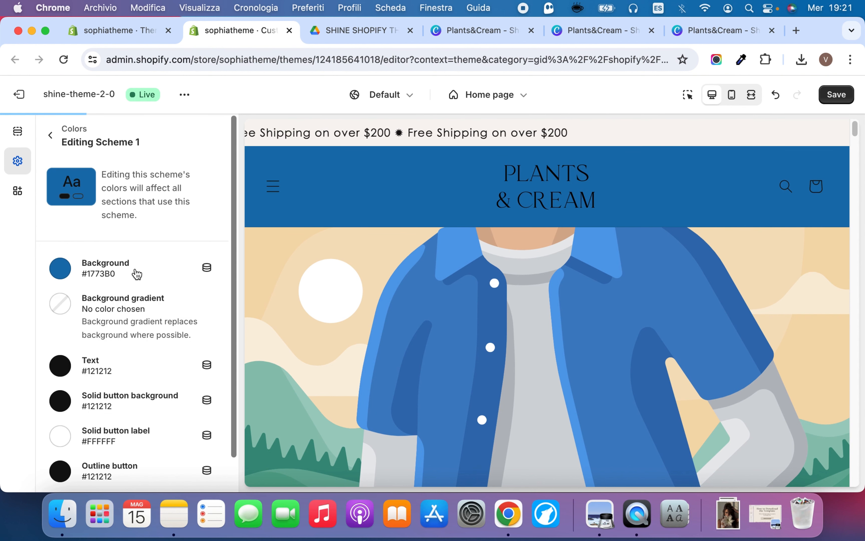
Set Scheme 1's text color to white (#FFF) and check it in the home page preview
scroll(122, 321, down, 1)
click(60, 337)
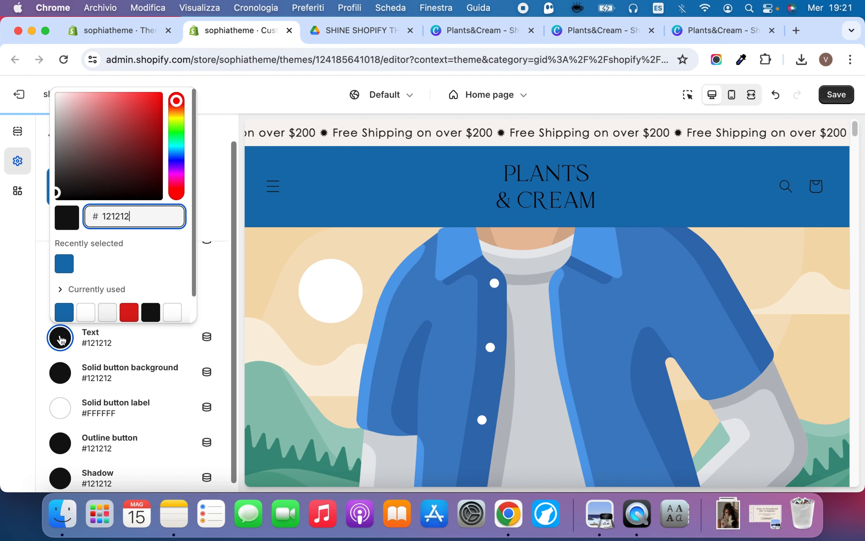
scroll(136, 276, down, 1)
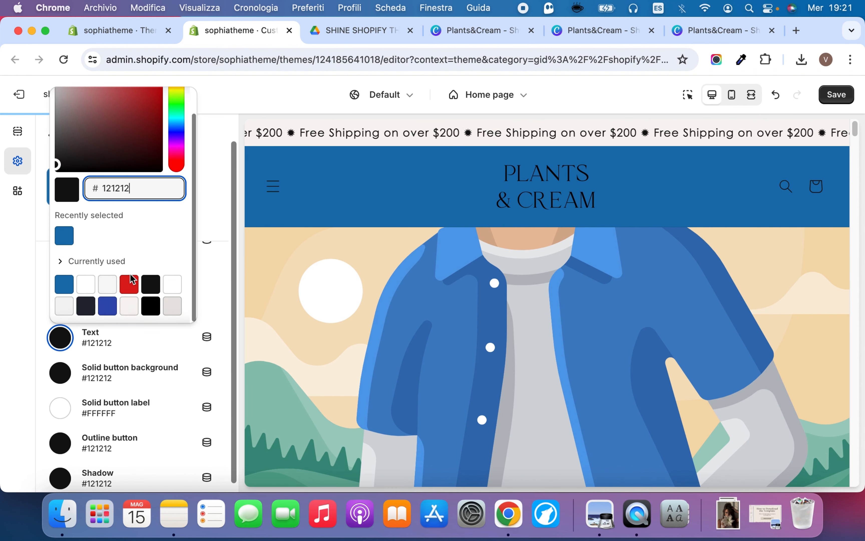
click(91, 282)
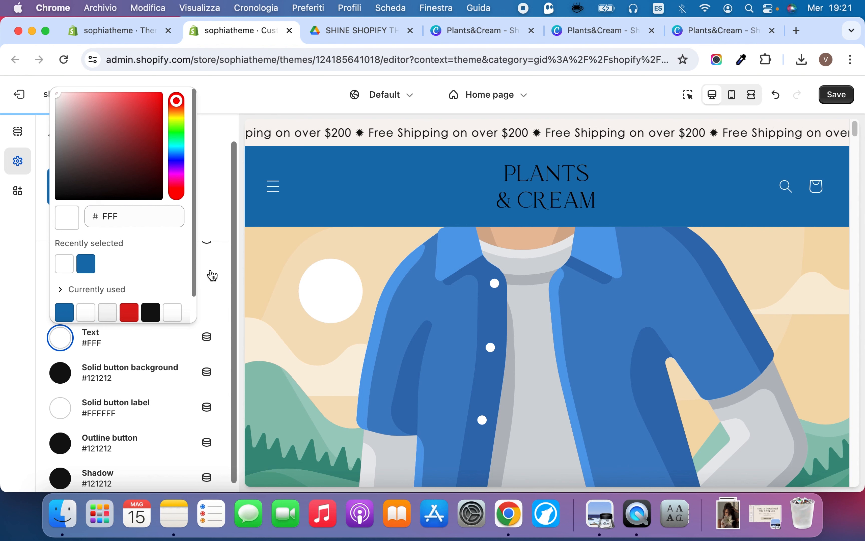
click(216, 291)
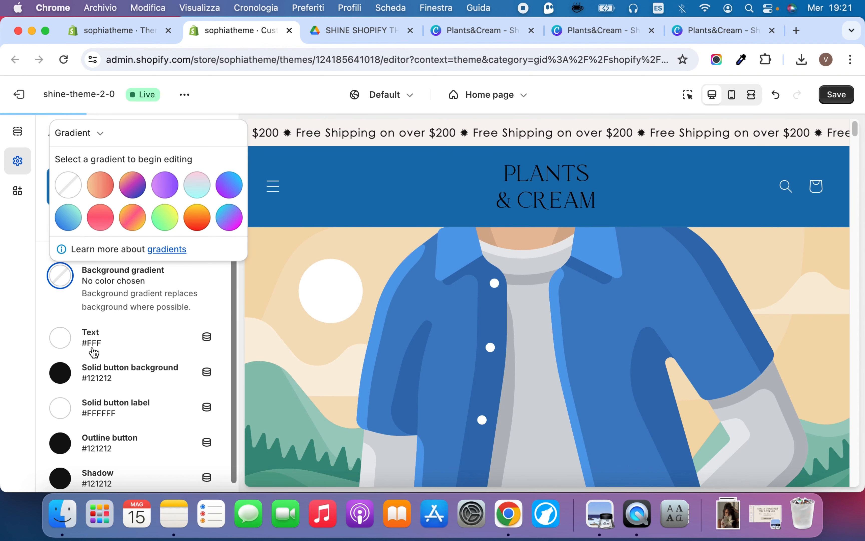
click(60, 338)
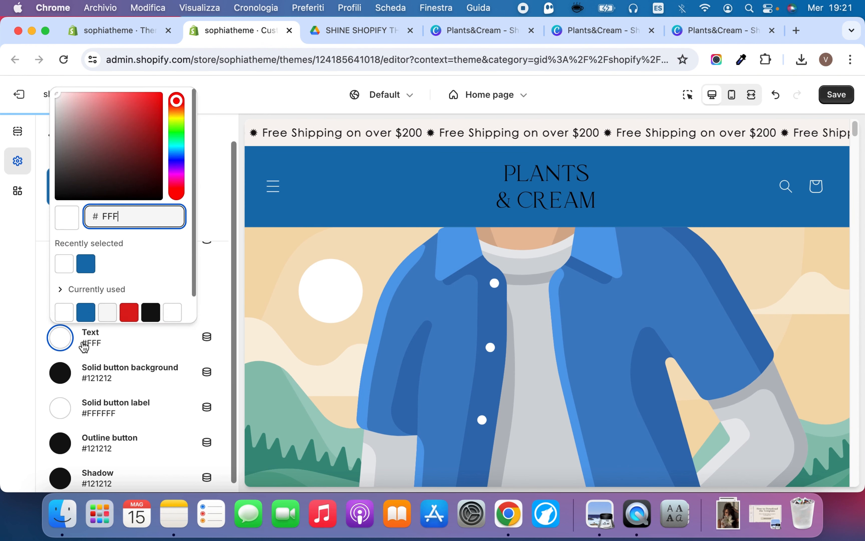
click(64, 336)
scroll(386, 354, down, 10)
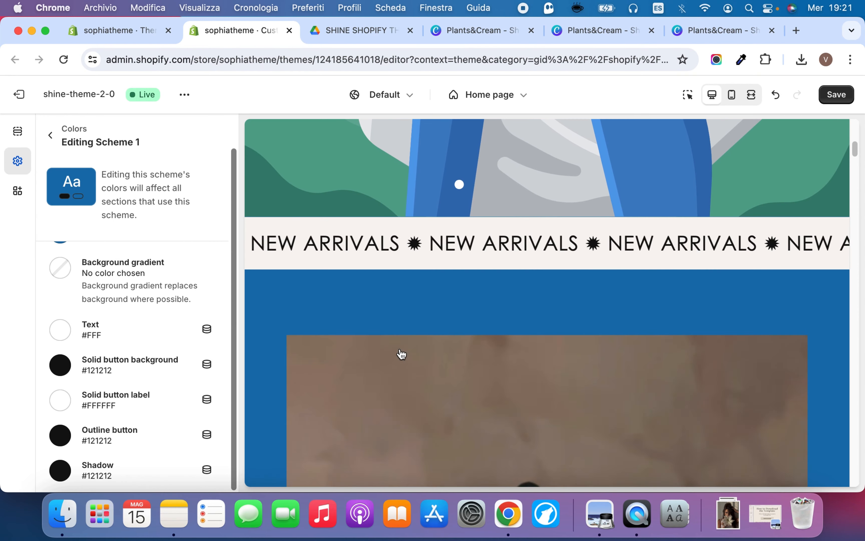
scroll(402, 354, up, 10)
Set Scheme 1's solid button background to #FFF, and replace it with the blue #1773B0
click(54, 364)
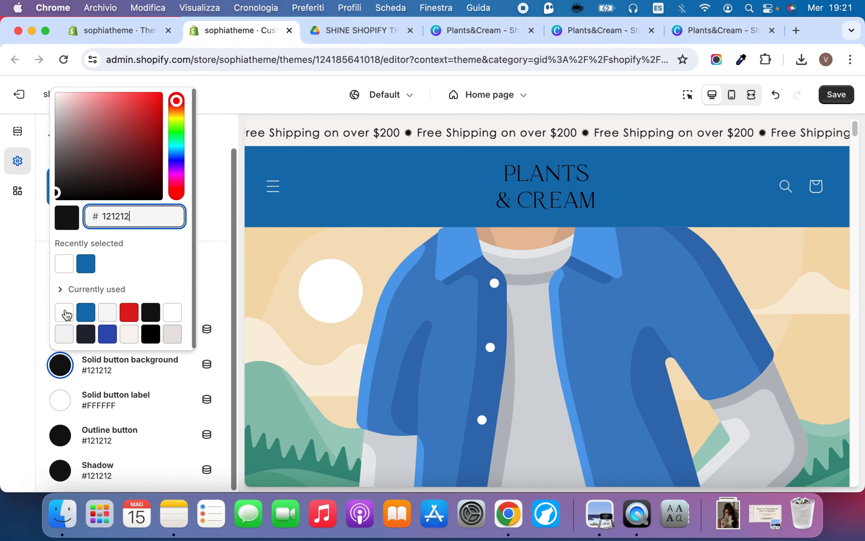
click(64, 313)
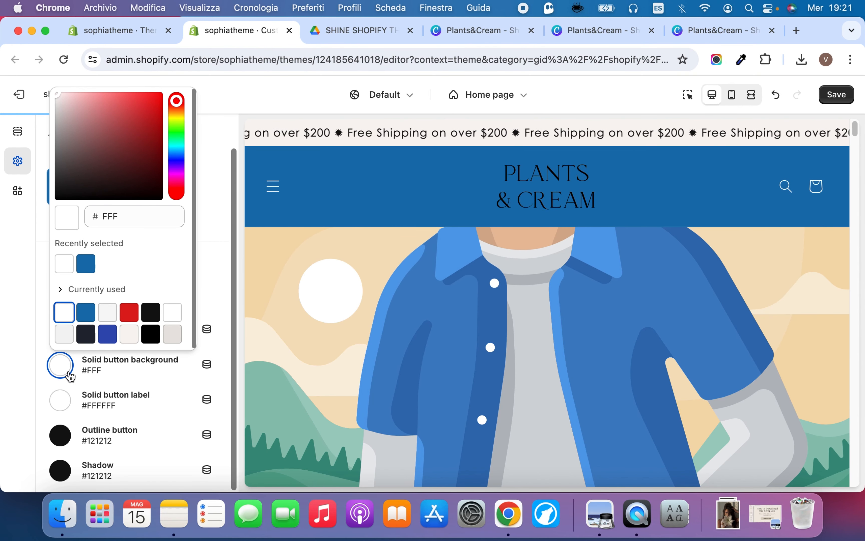
click(85, 312)
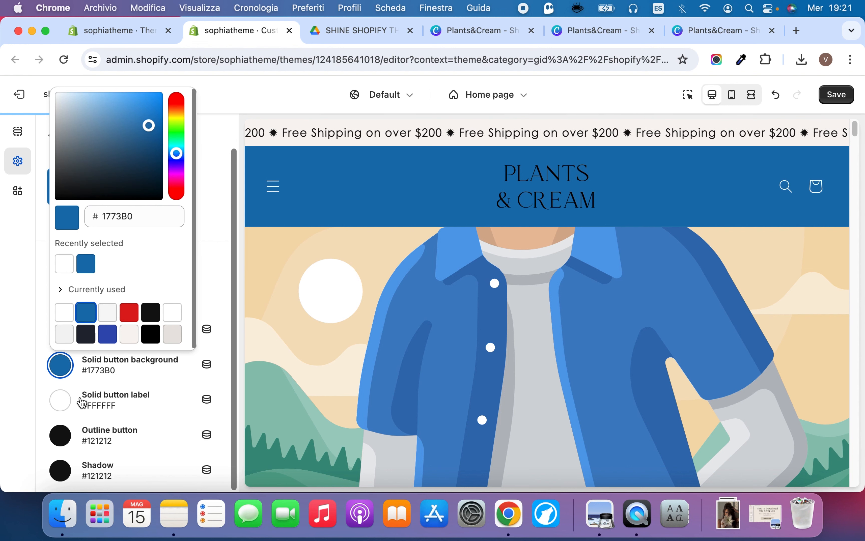
Set Scheme 1's solid button label and outline button colors to white (#FFF)
click(60, 402)
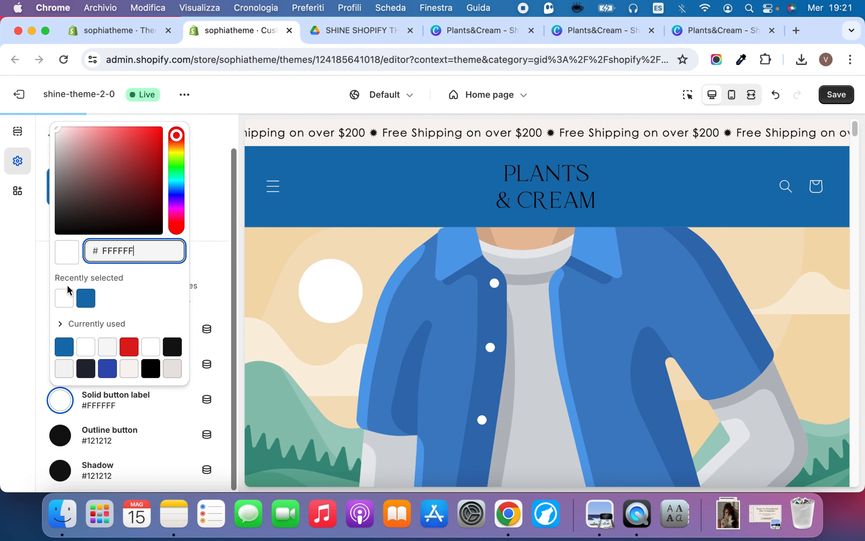
click(64, 298)
click(64, 436)
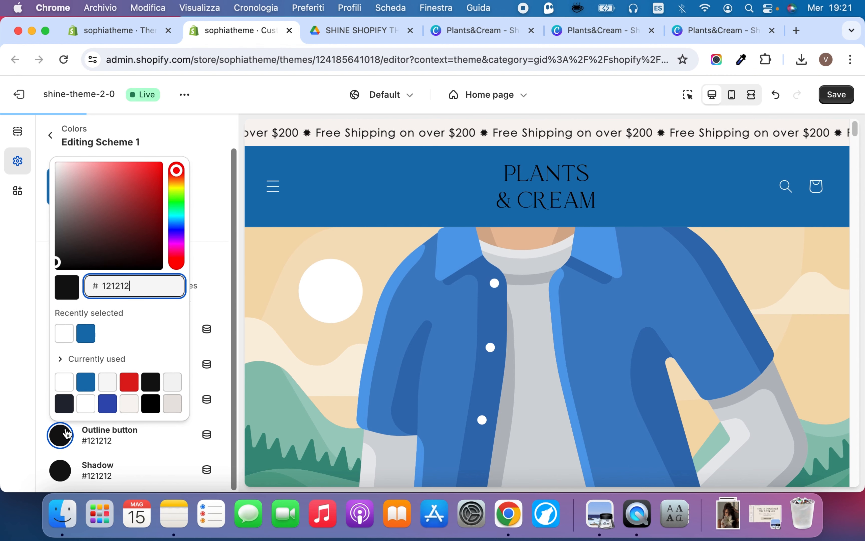
click(68, 336)
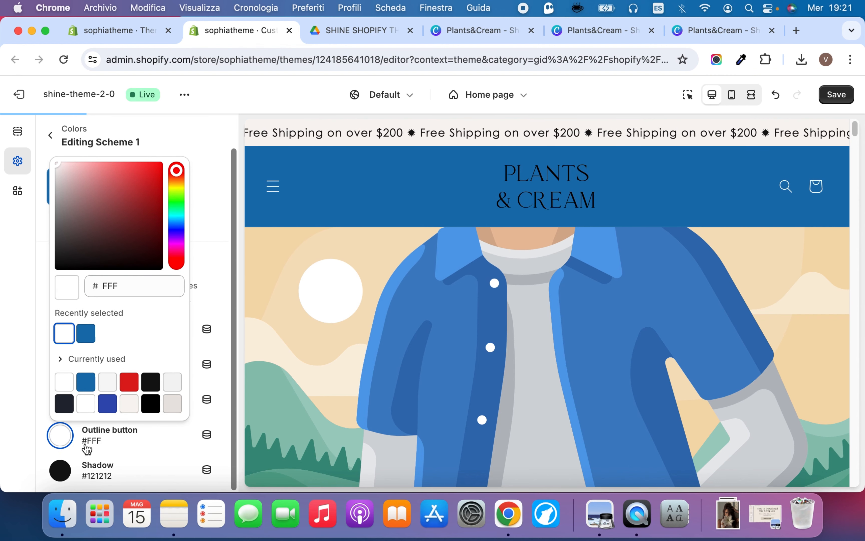
click(72, 439)
Check how the Scheme 1 colors look on the product cards in the home page preview
scroll(438, 353, down, 20)
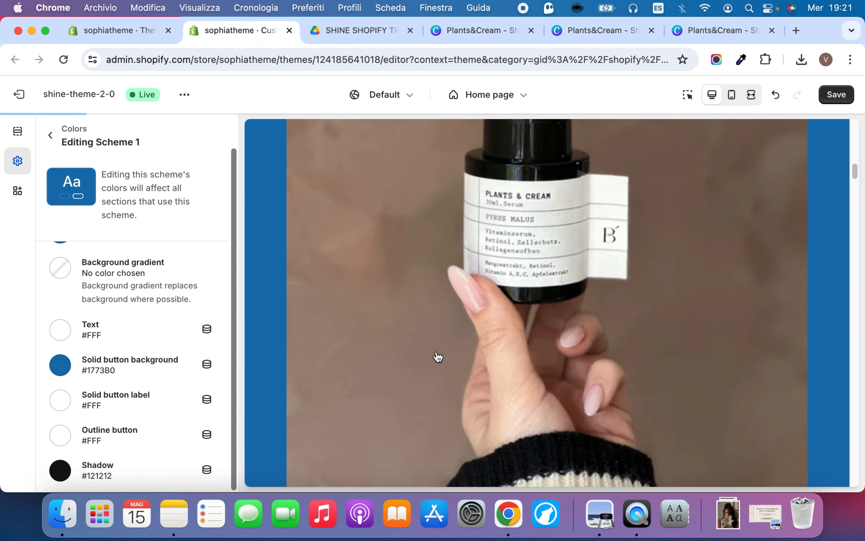
scroll(438, 356, down, 5)
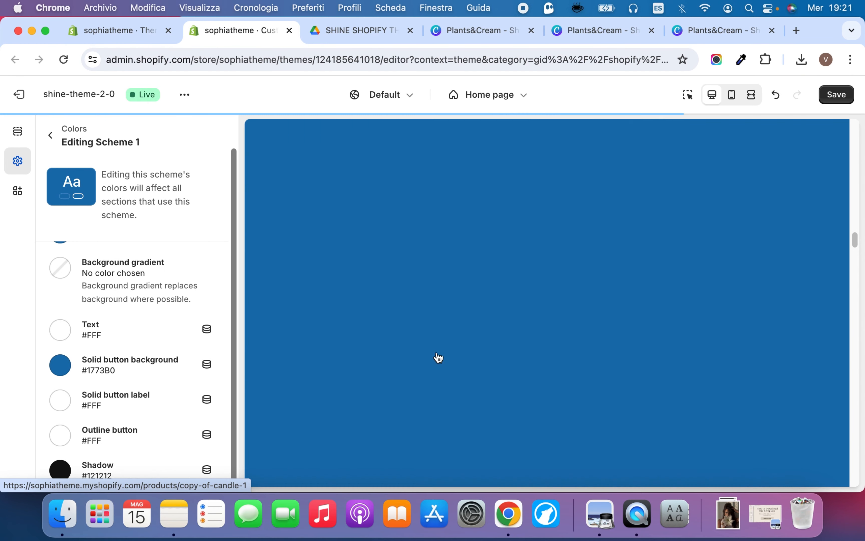
scroll(438, 355, up, 5)
scroll(468, 353, down, 3)
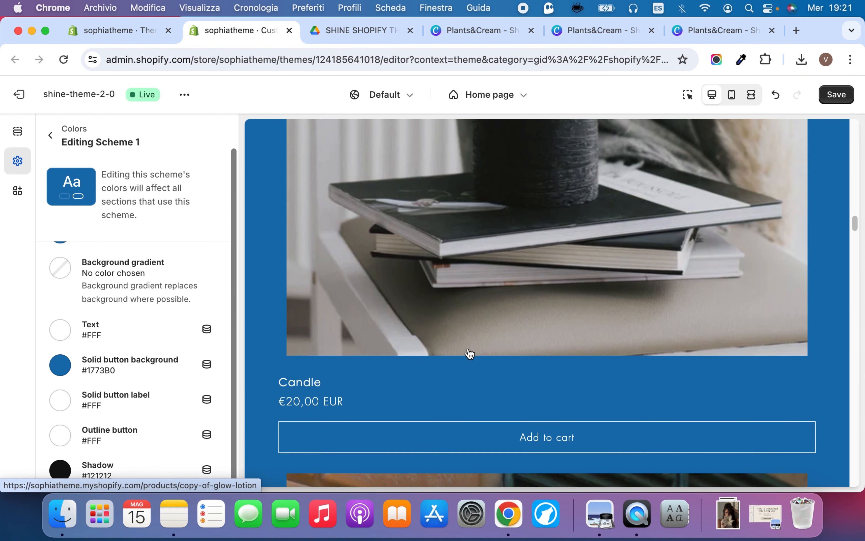
scroll(168, 257, down, 3)
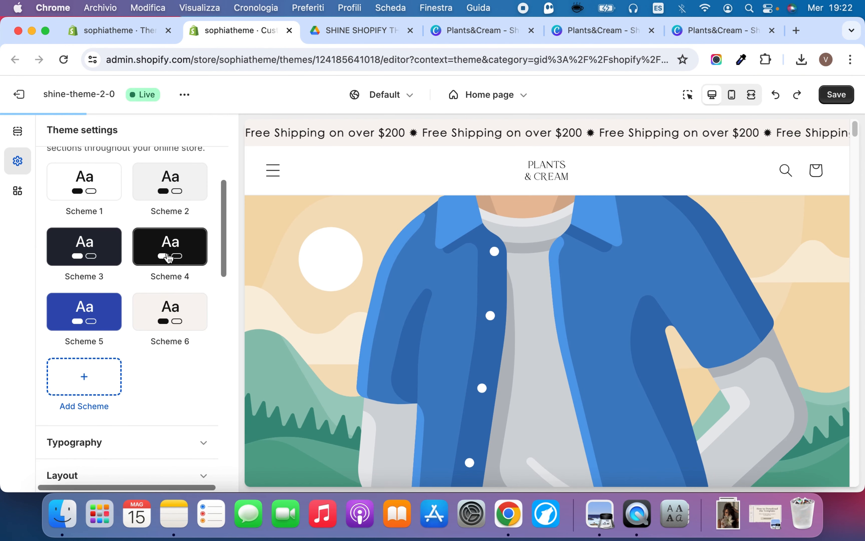
Open Scheme 2 briefly, return to the scheme list, and review the product section in the home page preview
scroll(175, 260, up, 3)
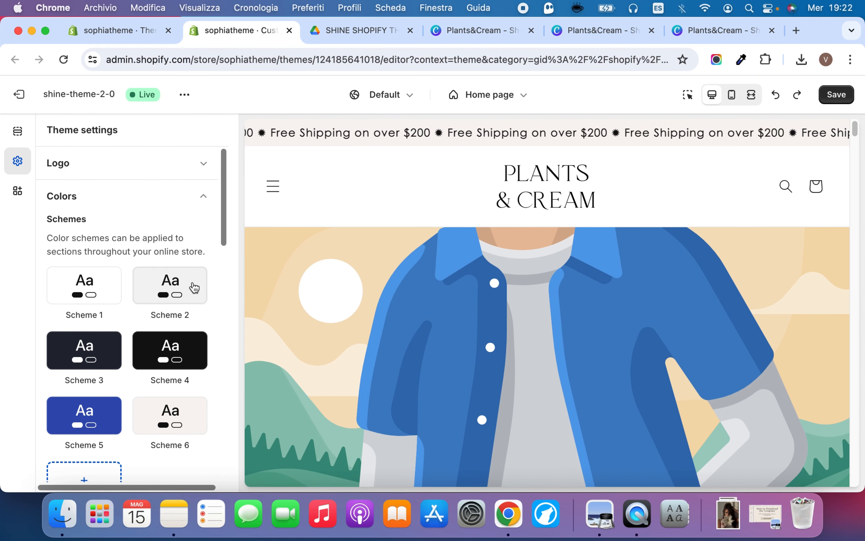
click(188, 288)
click(49, 126)
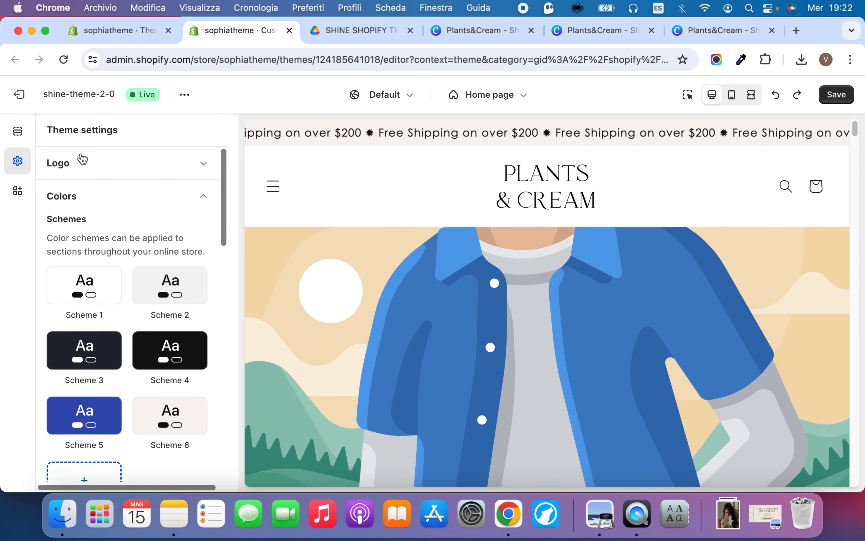
scroll(440, 241, down, 10)
scroll(440, 242, down, 15)
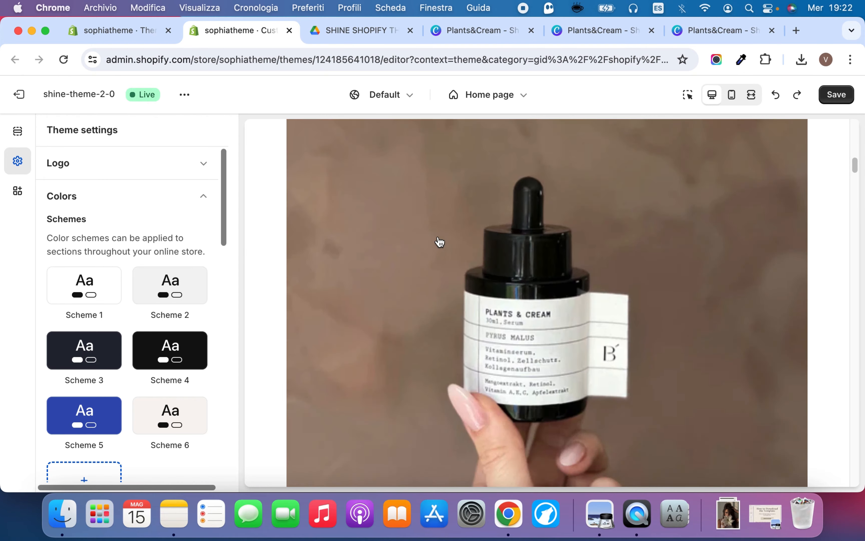
scroll(440, 242, down, 15)
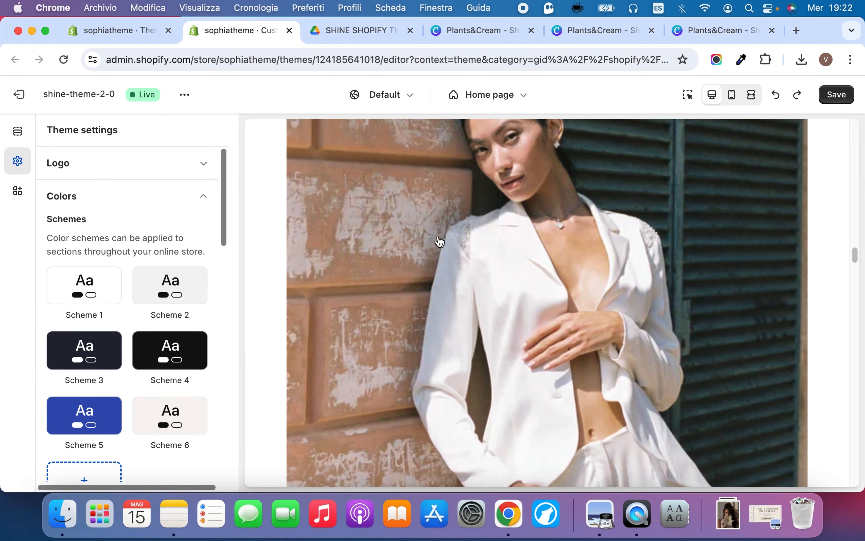
Apply color scheme Scheme 5 to the home page's Marquee section and check it in the preview
scroll(440, 242, up, 6)
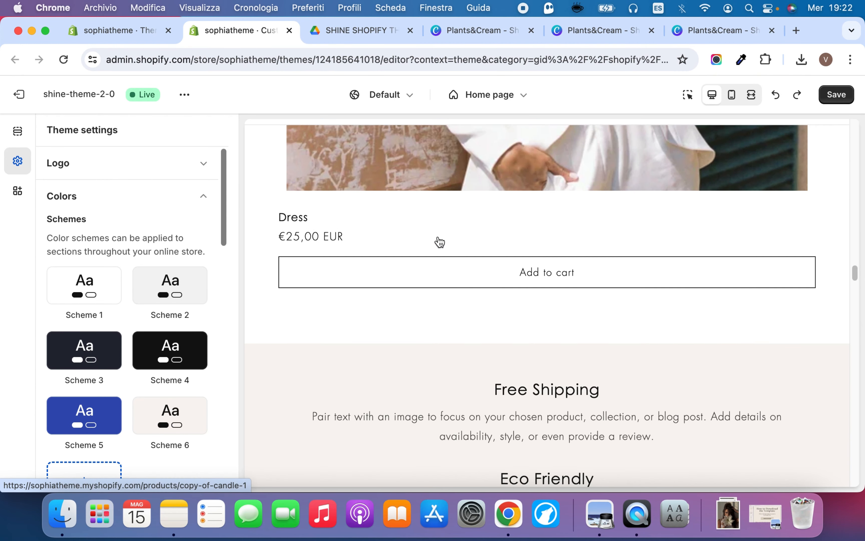
scroll(439, 241, down, 5)
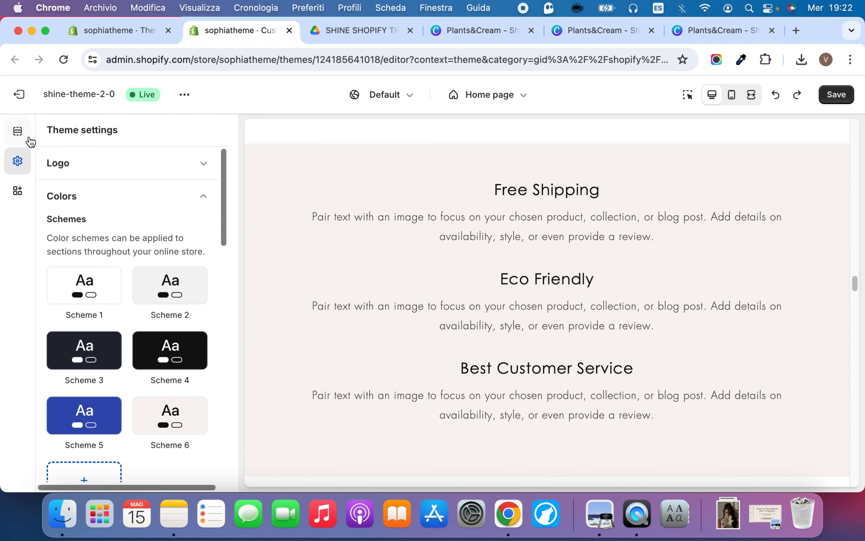
click(27, 137)
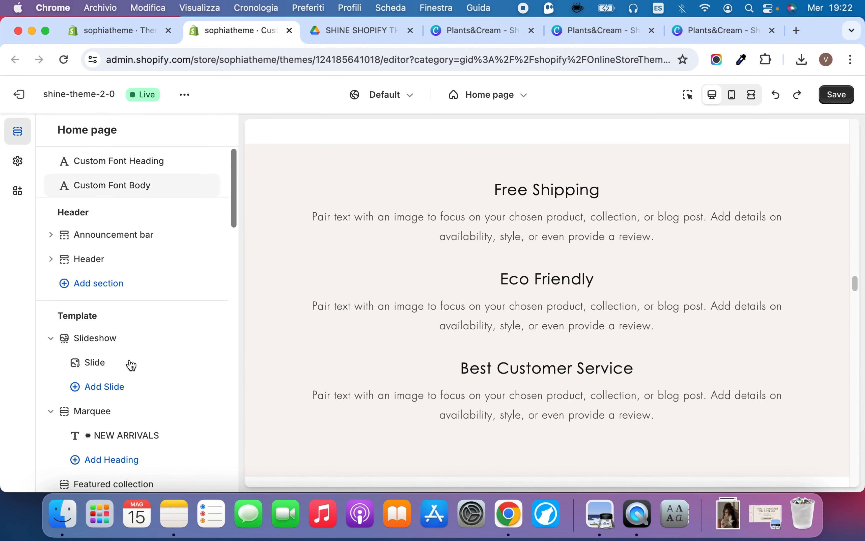
scroll(131, 363, down, 5)
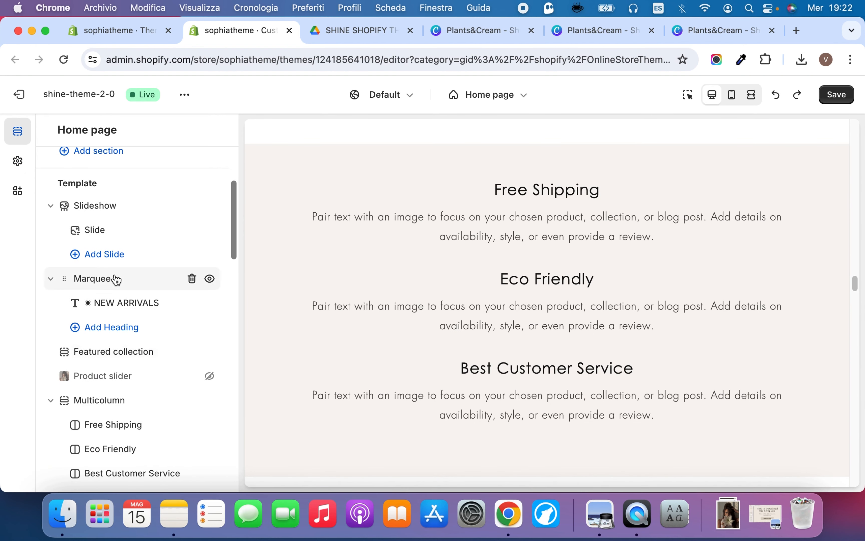
click(114, 279)
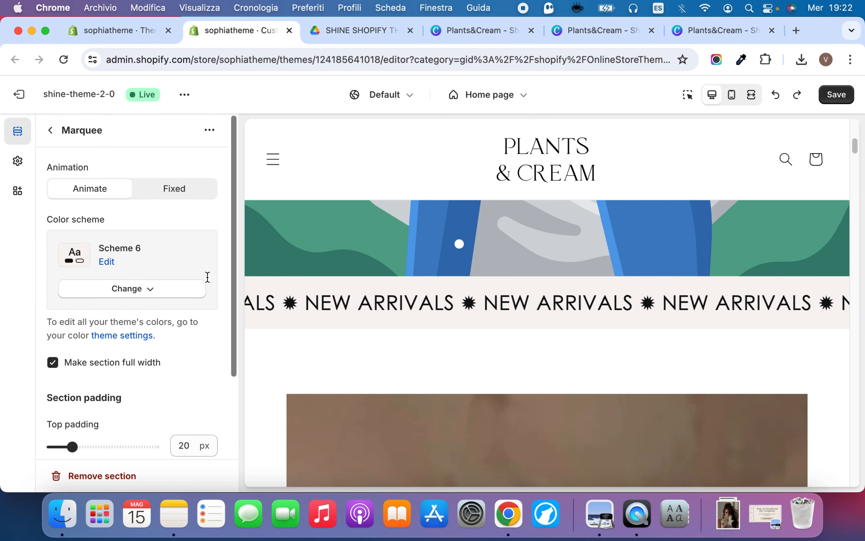
click(143, 289)
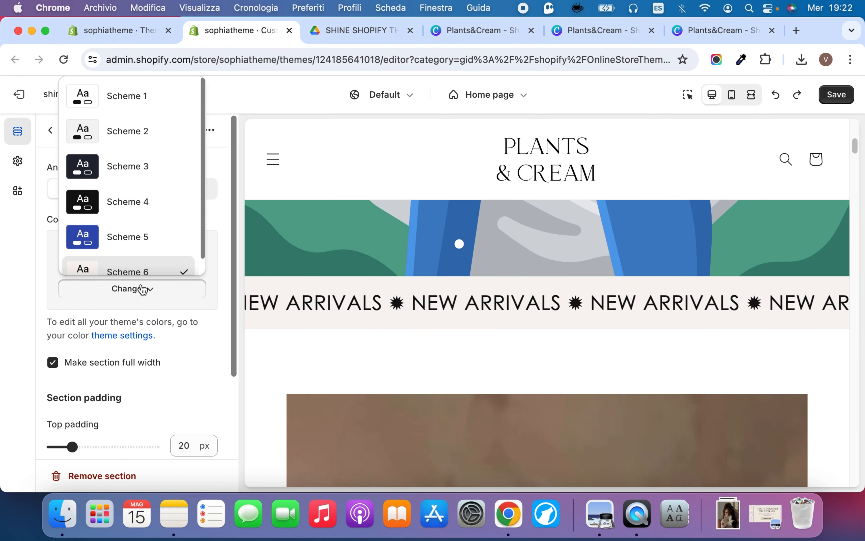
click(127, 224)
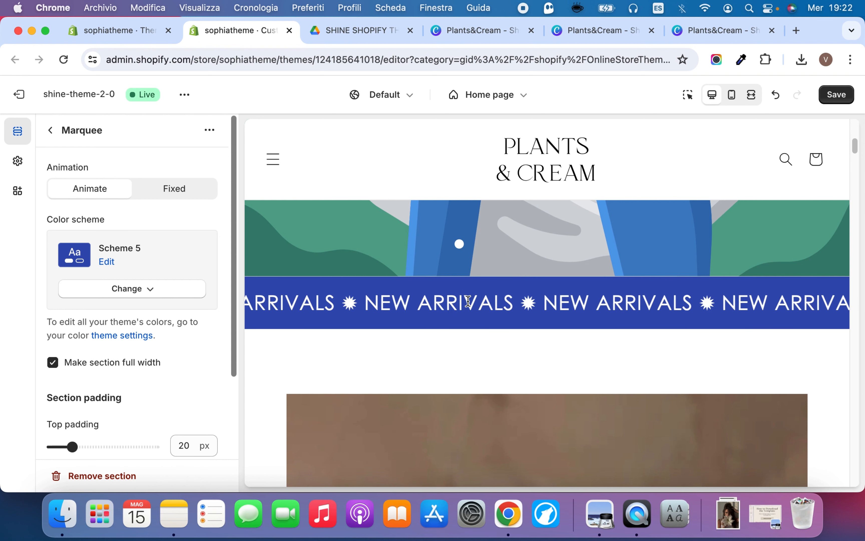
scroll(174, 270, down, 1)
scroll(143, 250, up, 1)
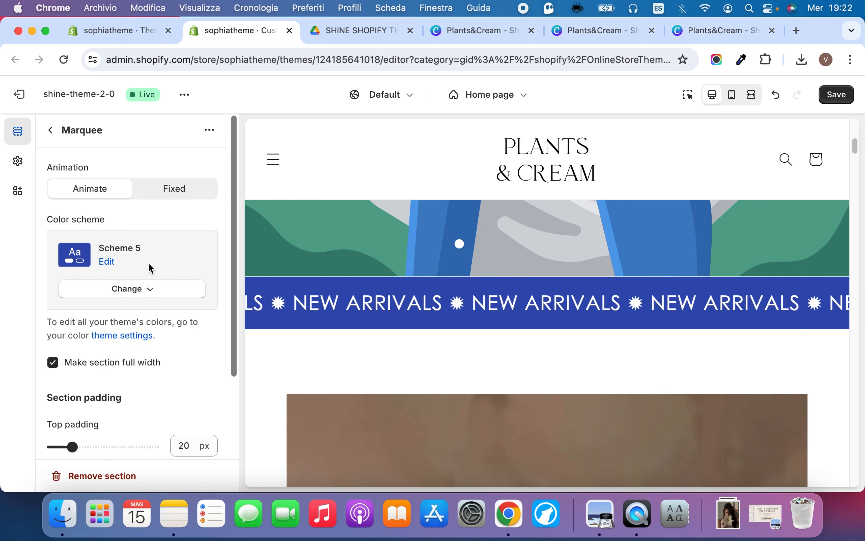
Switch the Marquee section's color scheme back to Scheme 6
click(151, 288)
scroll(127, 228, down, 1)
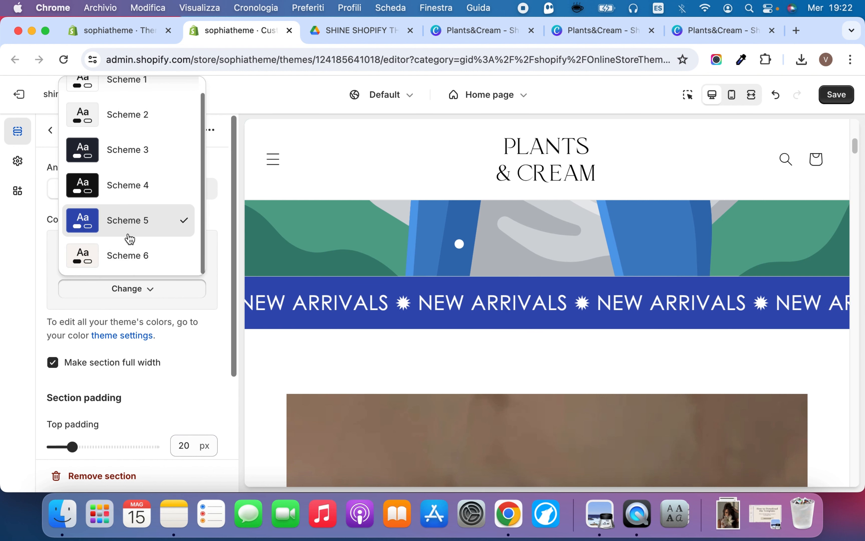
click(131, 256)
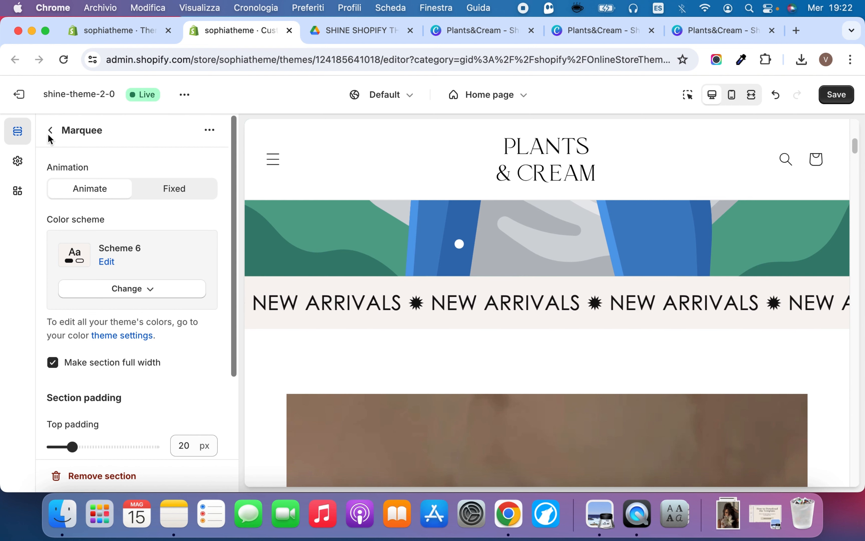
Return to the theme's color scheme settings and save the theme changes
click(18, 161)
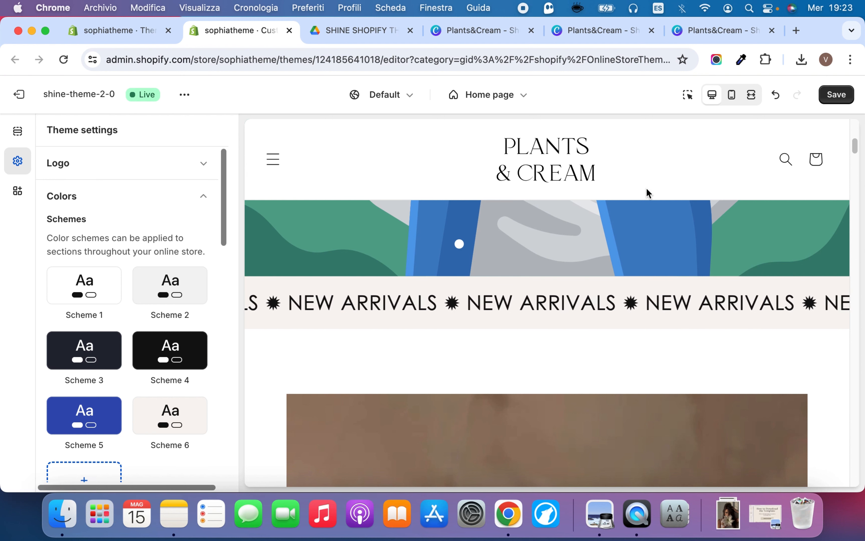
scroll(199, 363, down, 2)
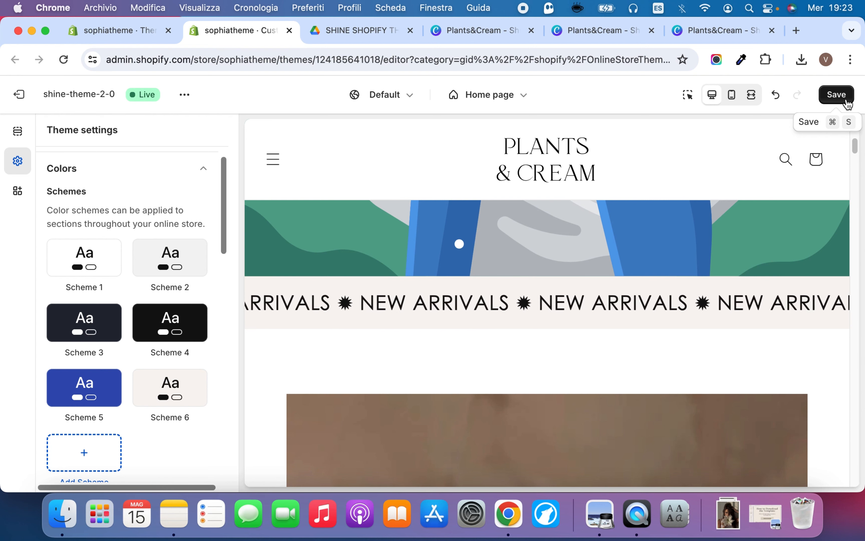
click(836, 95)
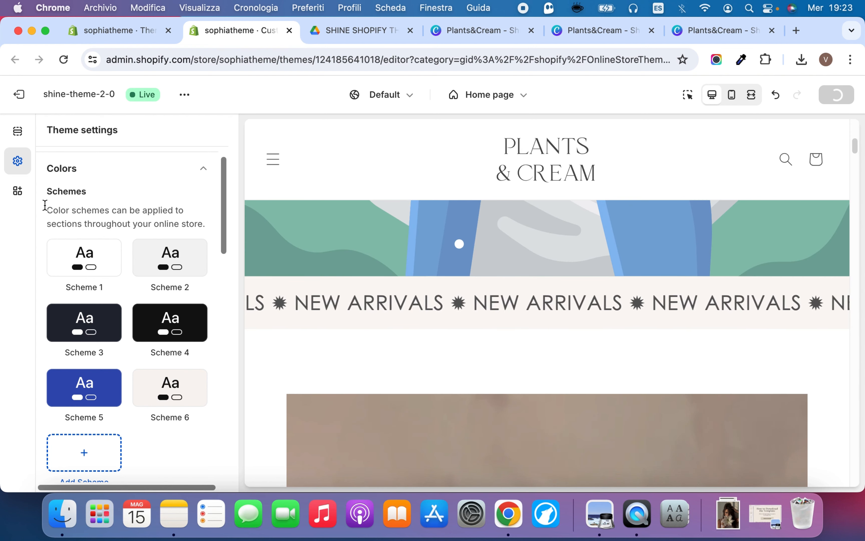
Review the heading and body typography settings and compare them with the marquee and product text in the preview
click(127, 168)
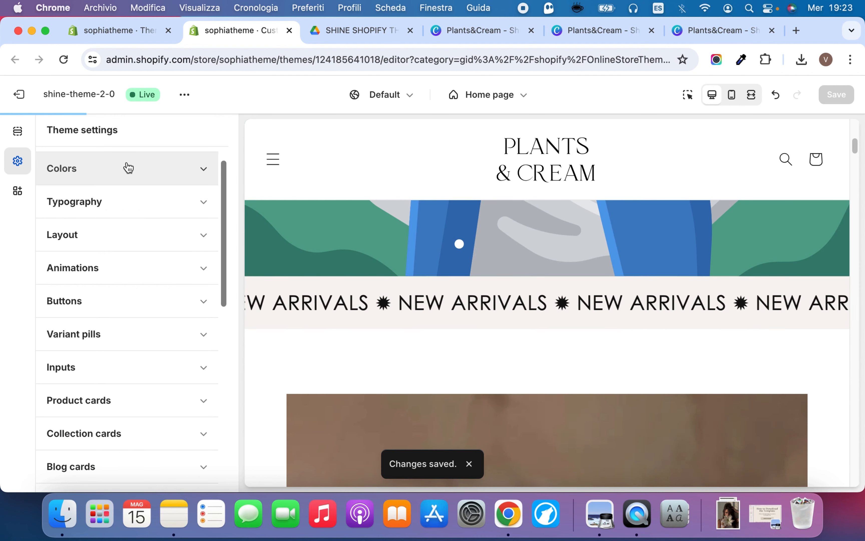
click(144, 198)
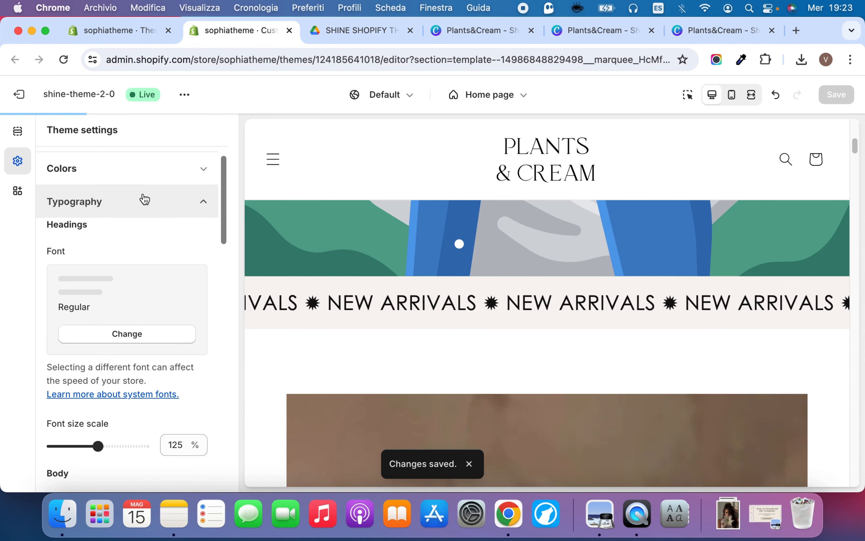
scroll(154, 301, down, 6)
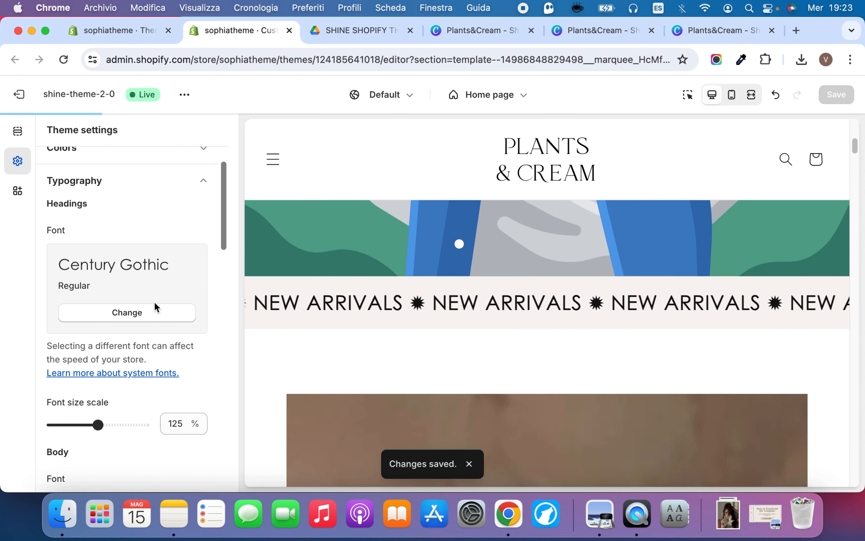
scroll(154, 301, up, 5)
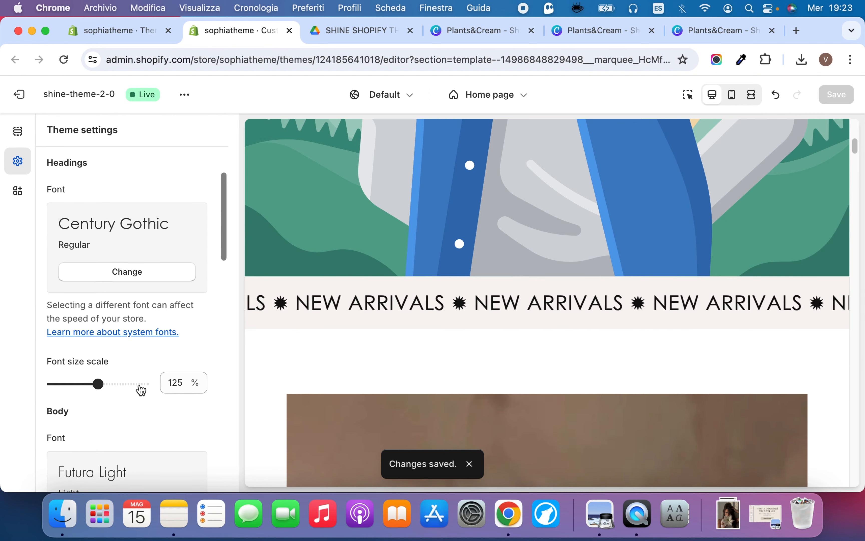
scroll(139, 357, up, 2)
scroll(412, 315, up, 8)
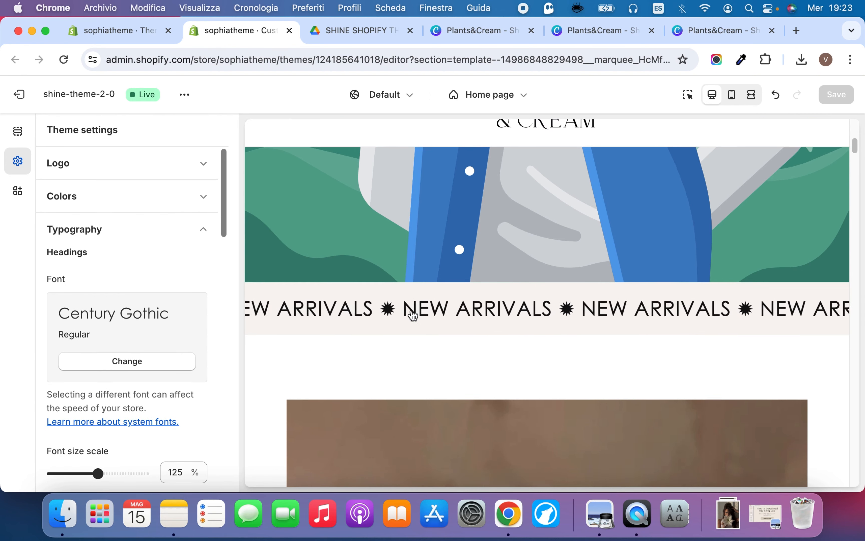
scroll(412, 315, down, 16)
scroll(413, 316, down, 8)
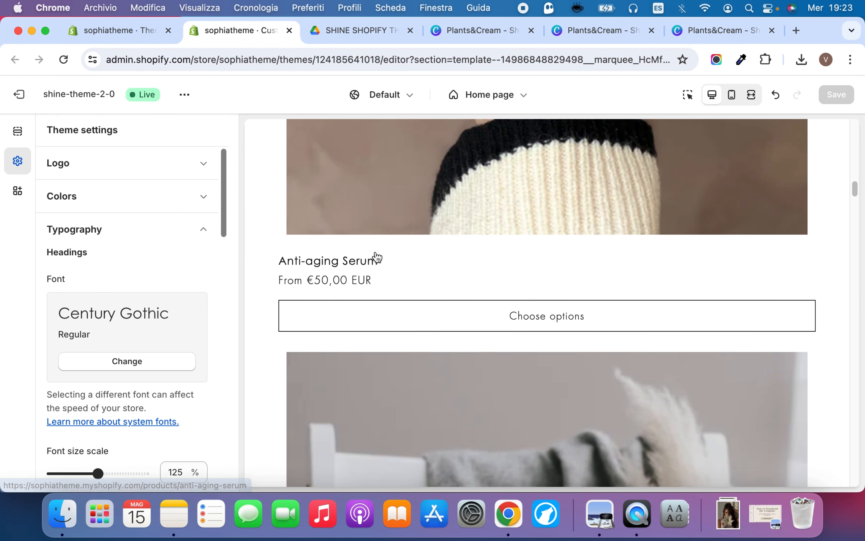
scroll(152, 306, down, 7)
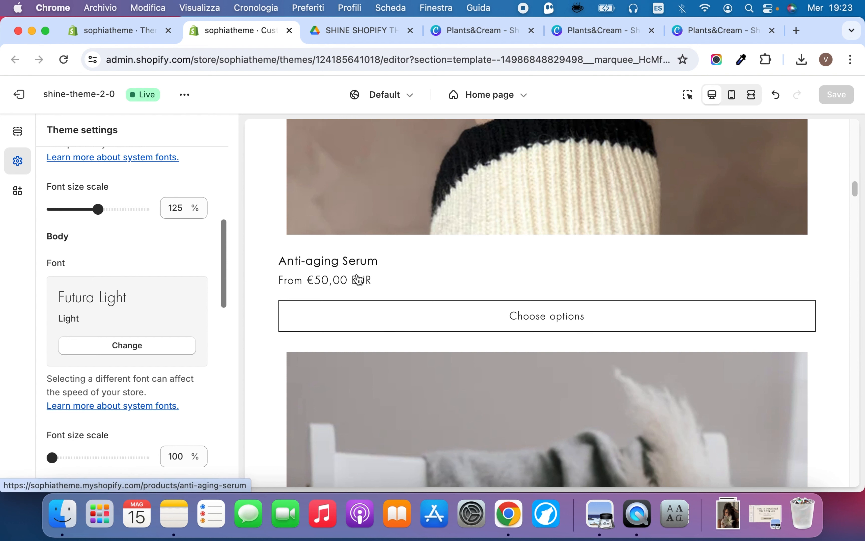
scroll(154, 290, down, 1)
scroll(154, 286, up, 4)
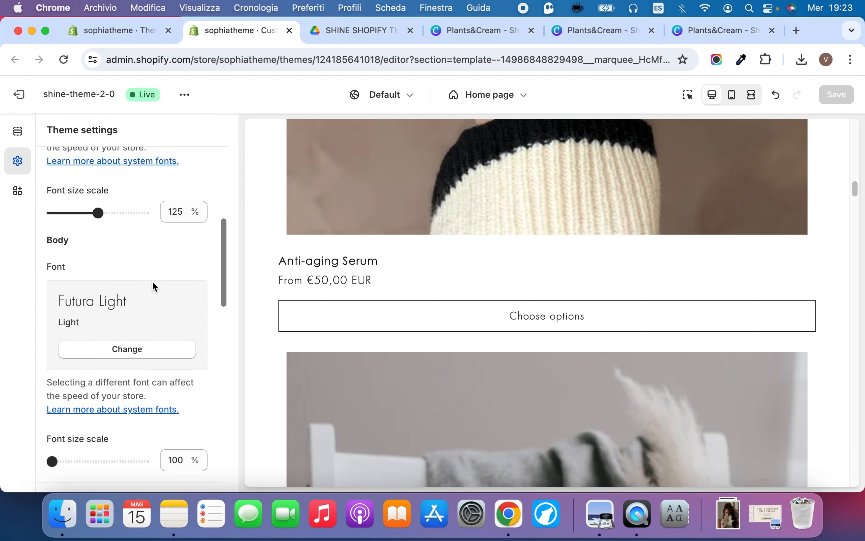
Browse the fonts available for headings, cancel the selection, and collapse the typography settings
click(153, 228)
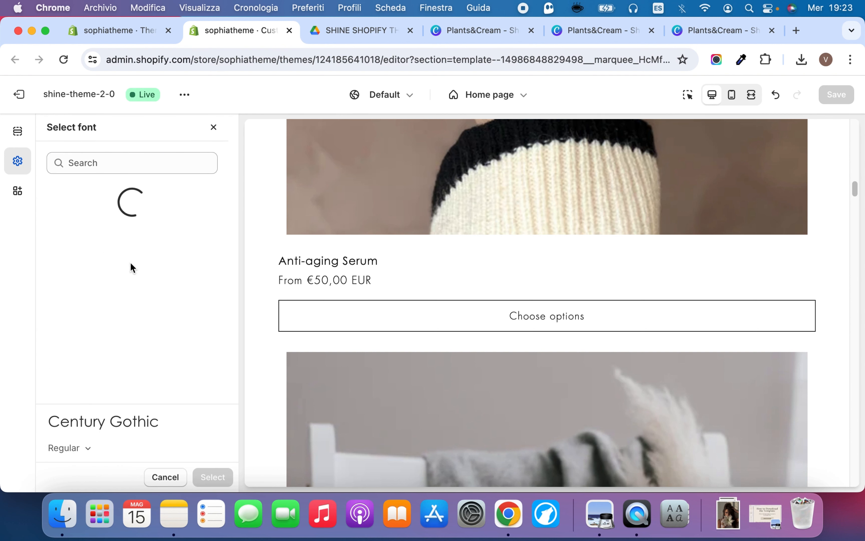
scroll(130, 246, down, 5)
scroll(132, 251, down, 3)
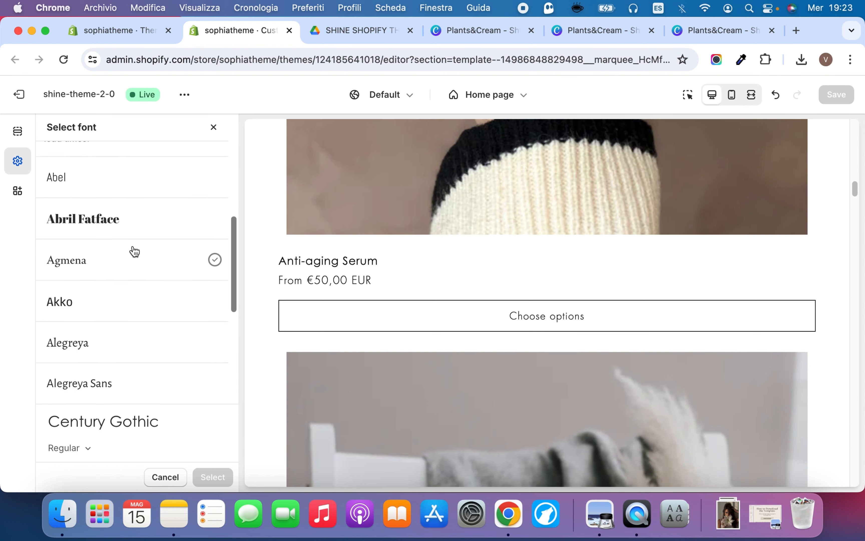
scroll(117, 233, up, 8)
scroll(121, 246, down, 8)
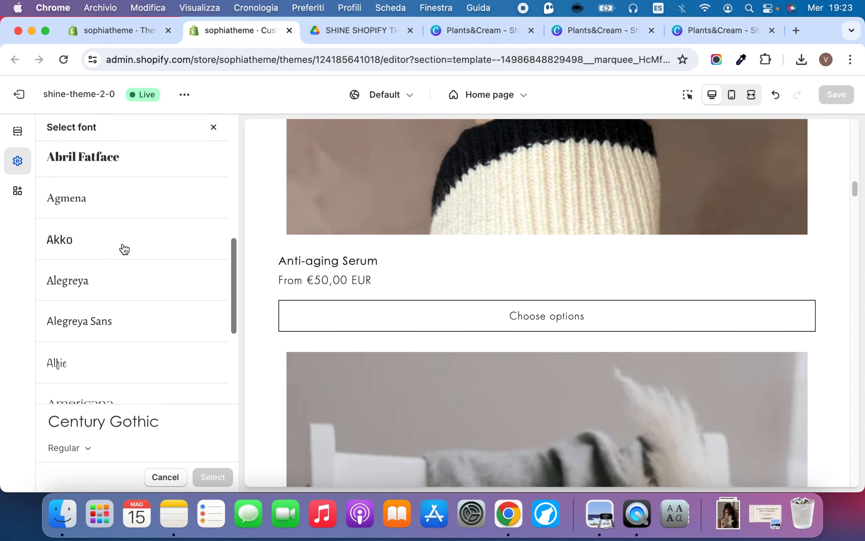
scroll(124, 237, up, 10)
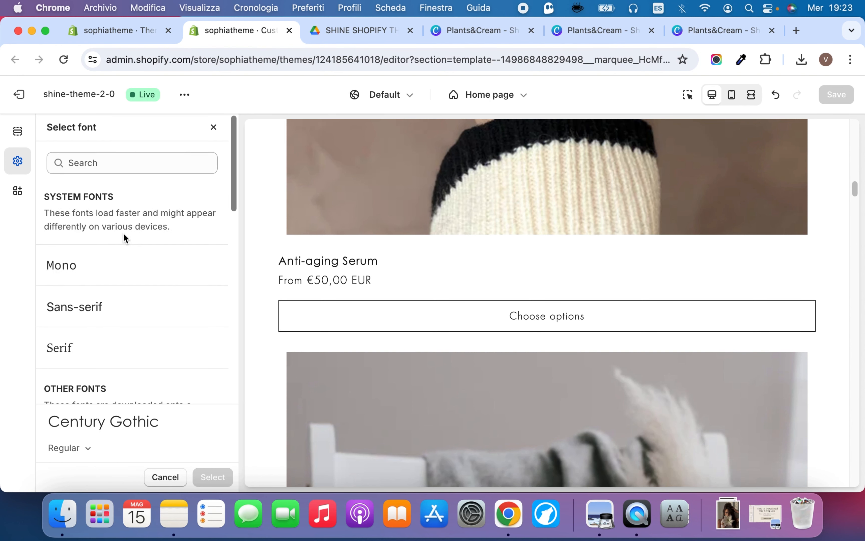
click(176, 477)
scroll(116, 229, up, 4)
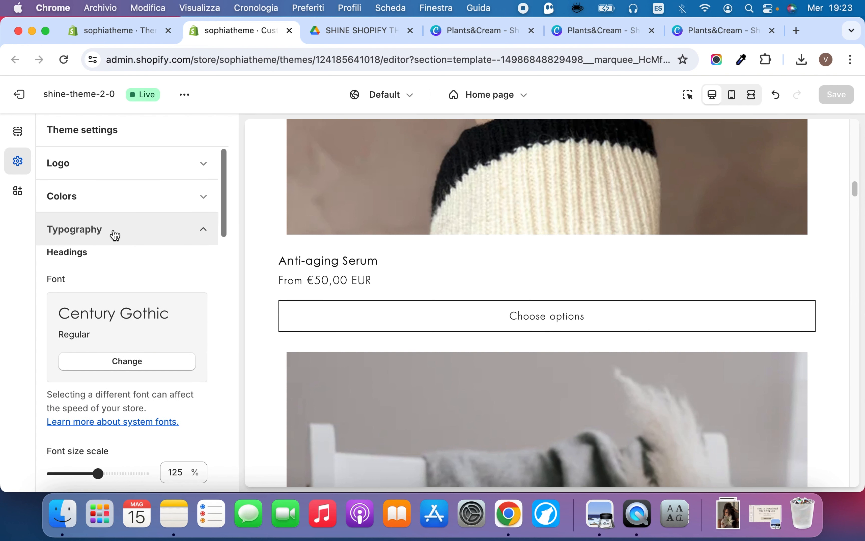
click(122, 239)
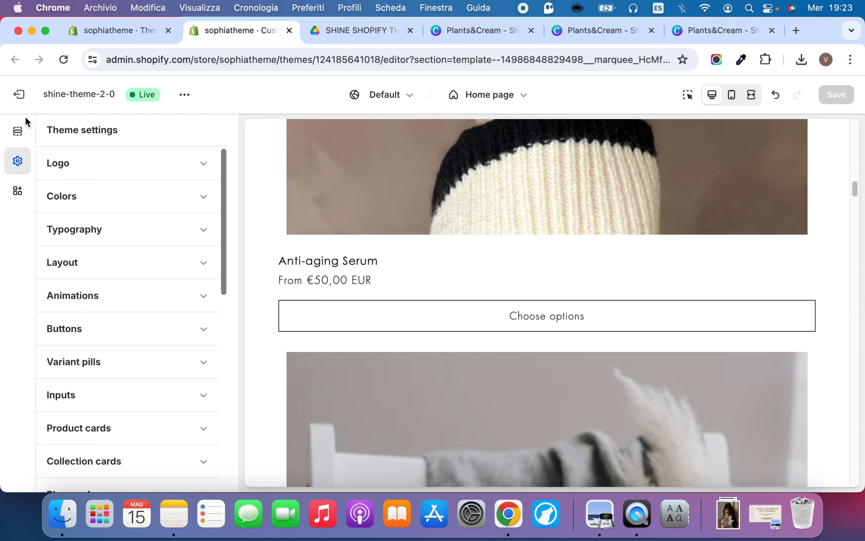
Set the body font size scale to 110% and the heading font size scale to 145%, checking the product text in the preview
click(106, 229)
scroll(119, 333, down, 3)
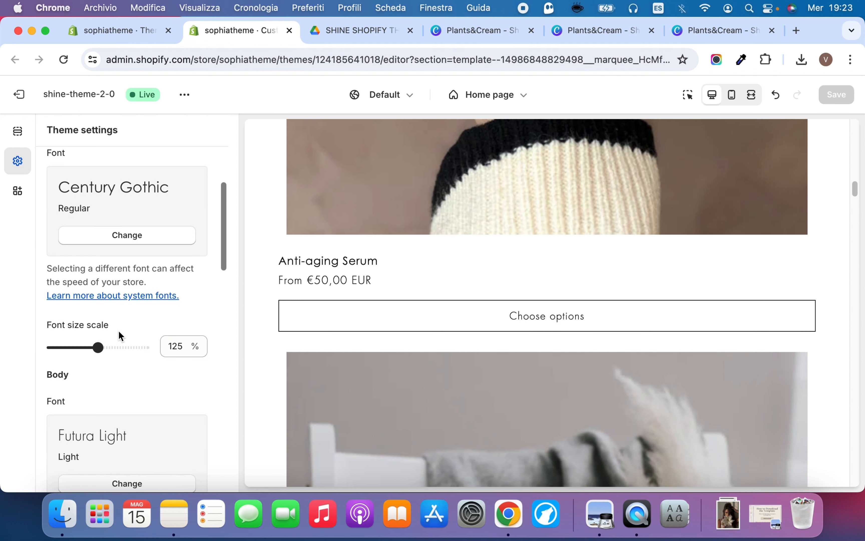
scroll(118, 331, down, 3)
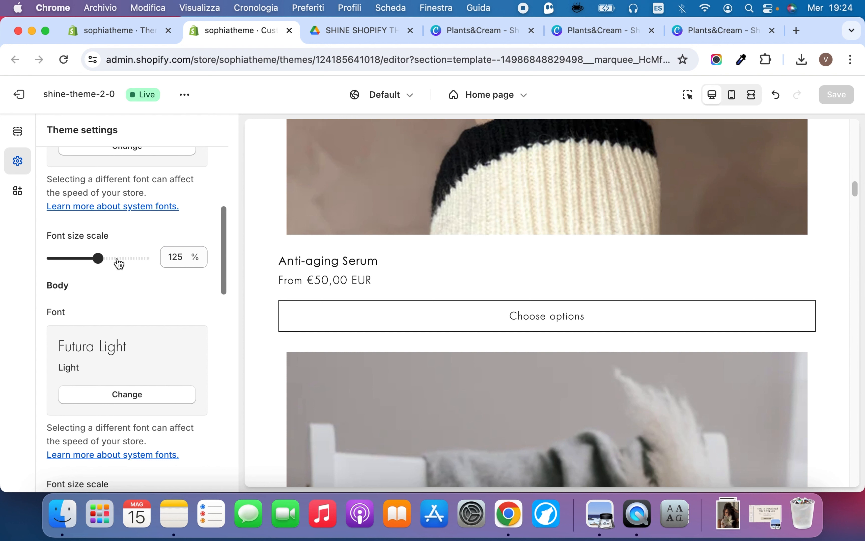
scroll(128, 275, down, 3)
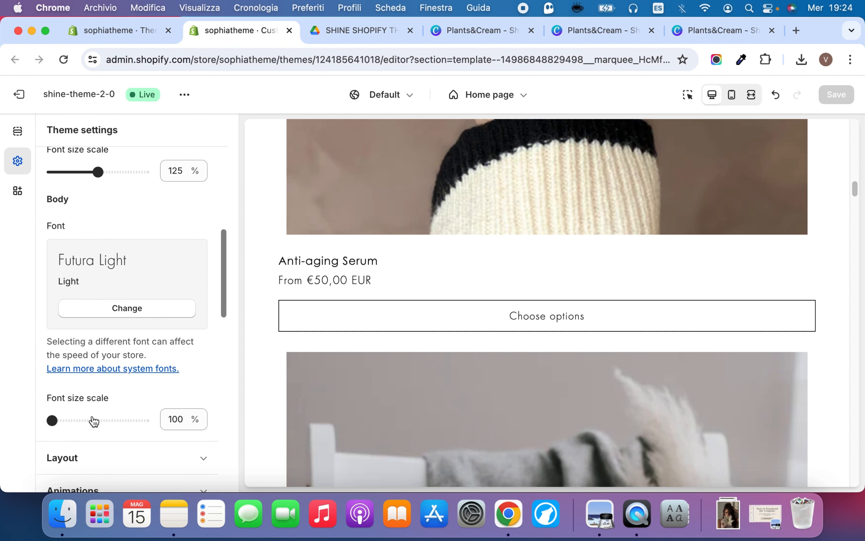
click(83, 420)
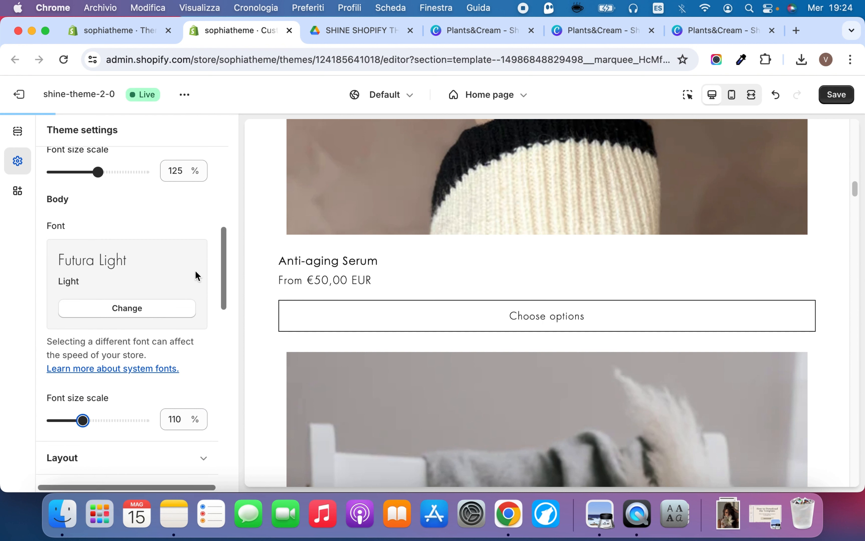
click(134, 172)
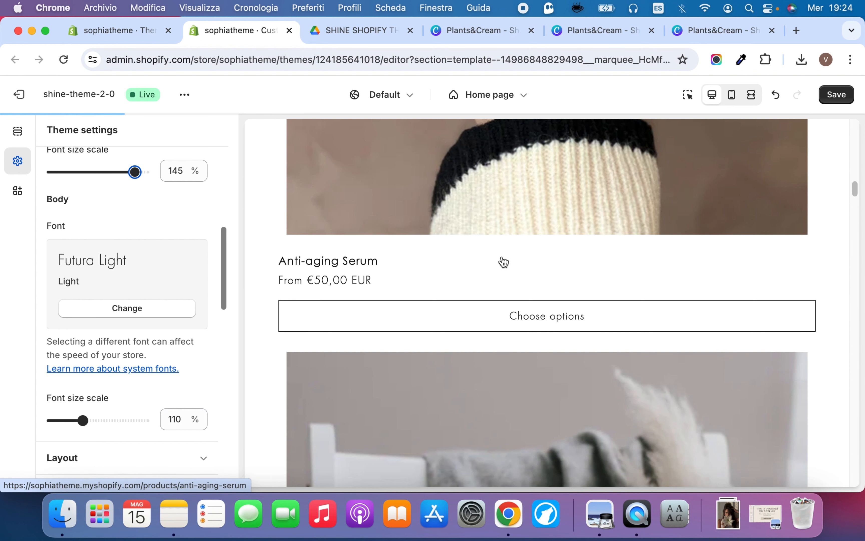
scroll(422, 303, down, 10)
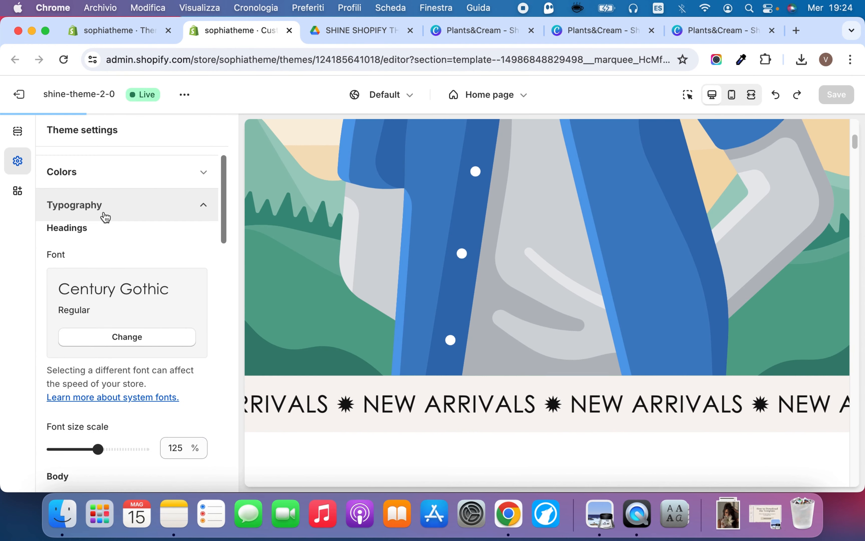
Undo the font size scale changes and return to the home page's section list
click(105, 214)
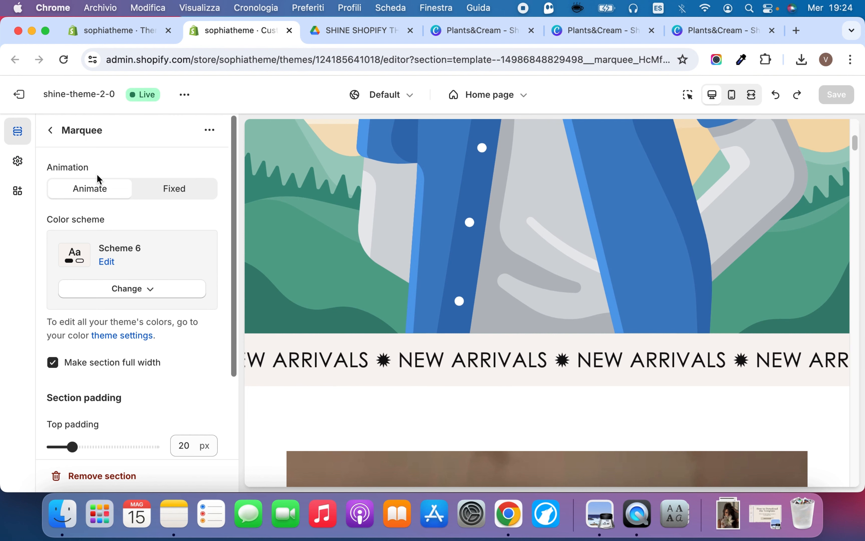
click(51, 131)
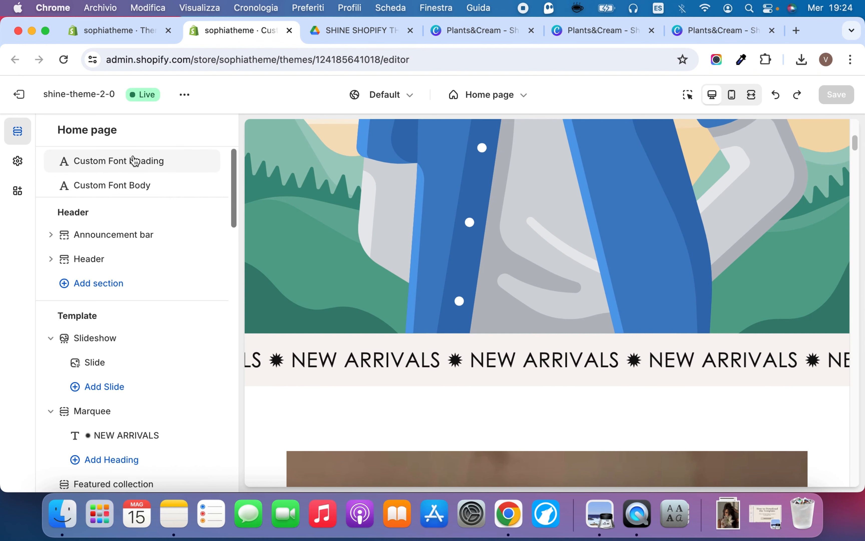
Open the home page's Custom Font Heading settings and read which font file format the custom font link requires
click(142, 165)
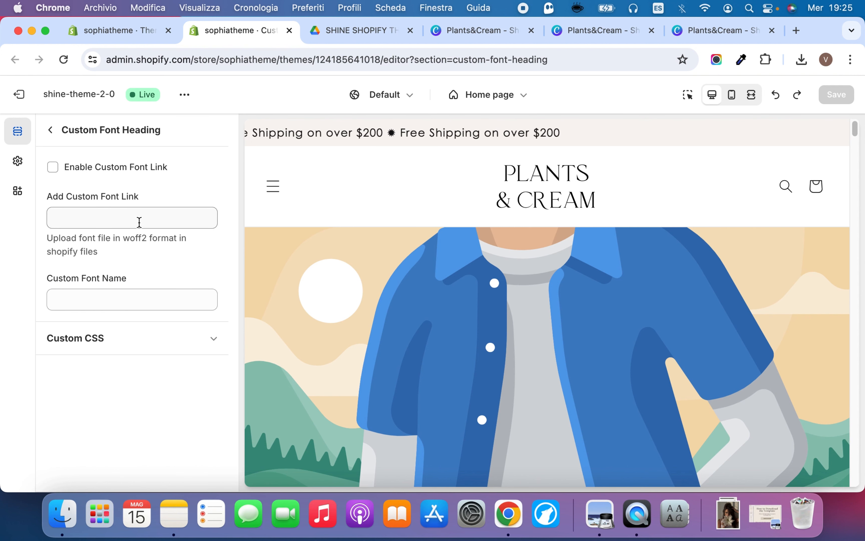
drag(124, 247, 46, 241)
click(148, 242)
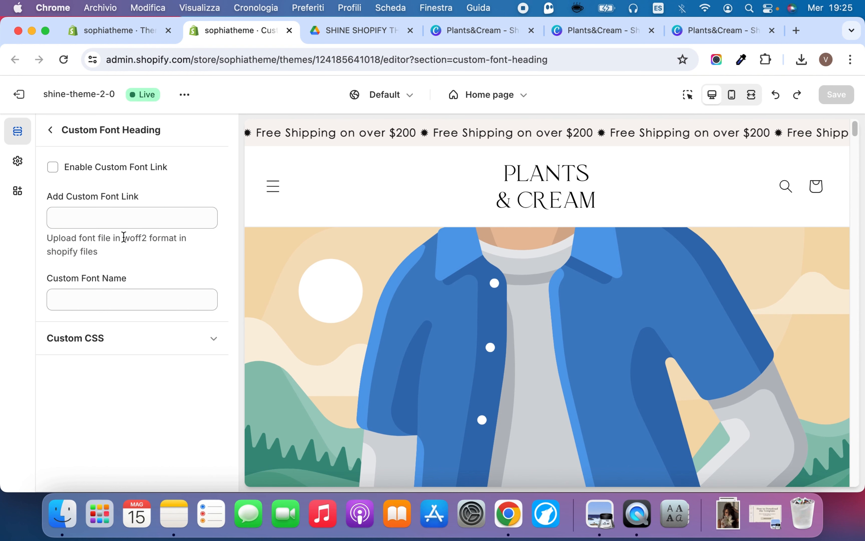
drag(123, 237, 171, 264)
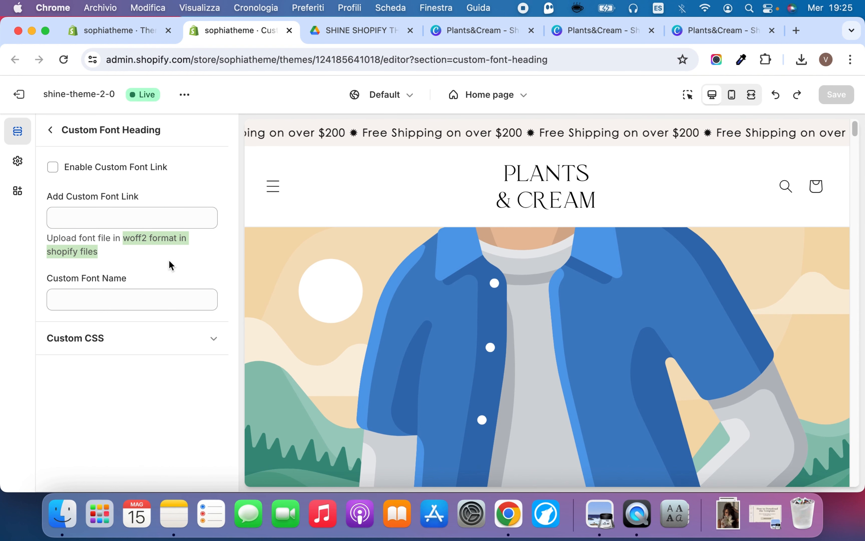
click(169, 261)
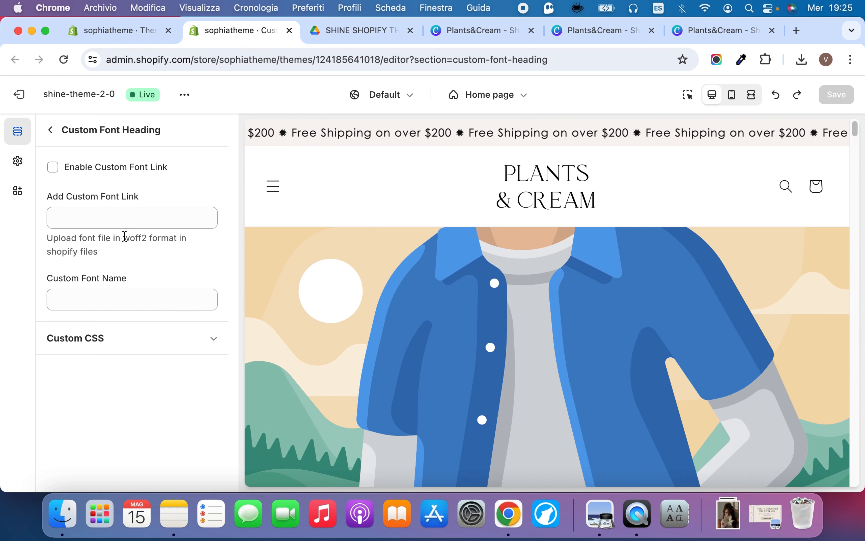
drag(124, 236, 148, 238)
click(177, 237)
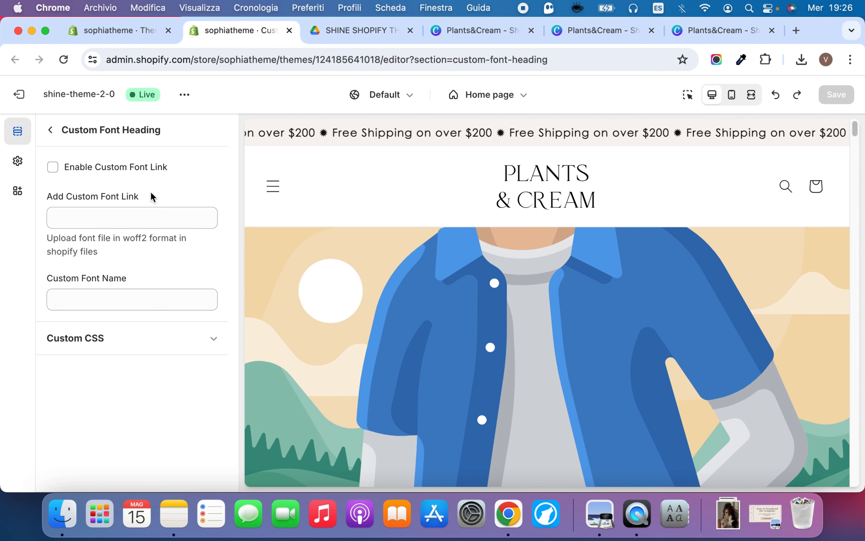
drag(122, 239, 148, 239)
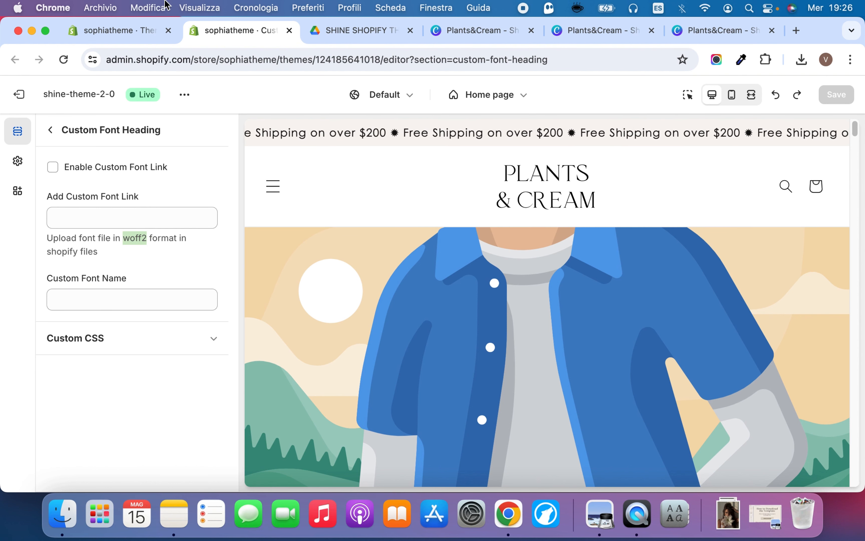
Switch to the Shopify admin and open the store's list of content files
click(145, 30)
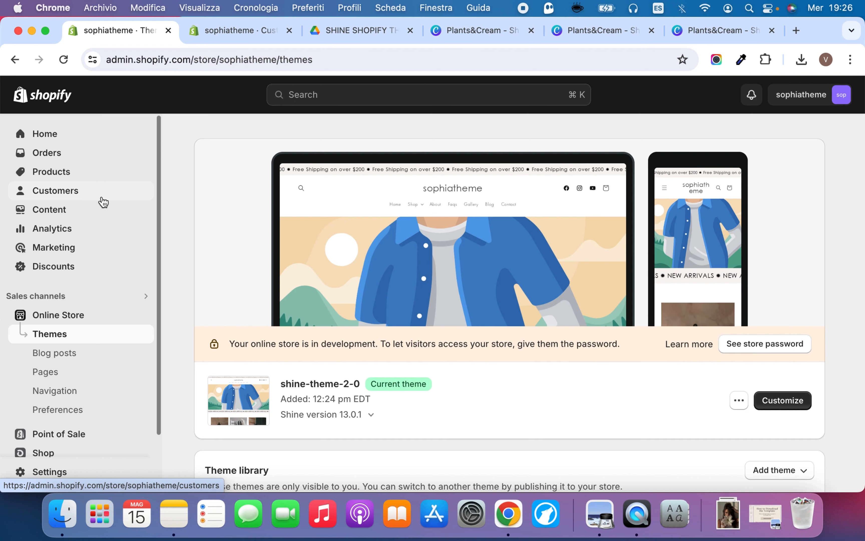
click(80, 213)
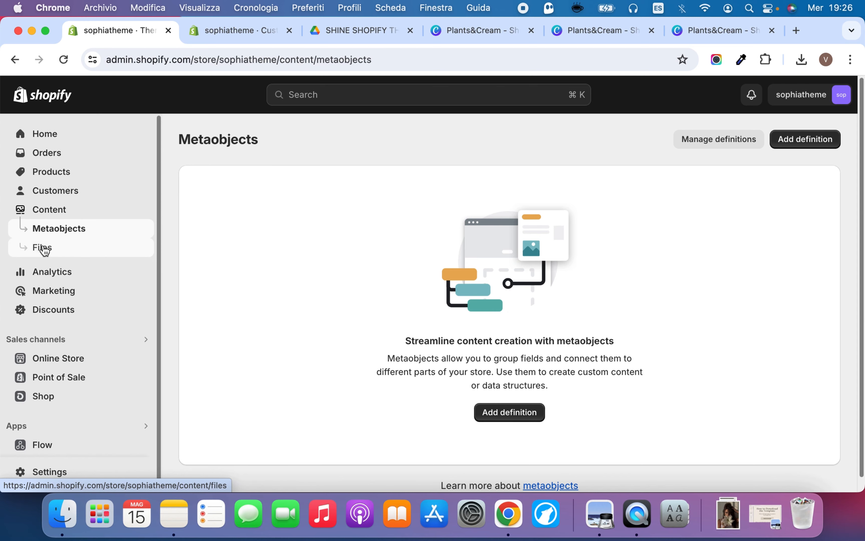
click(43, 248)
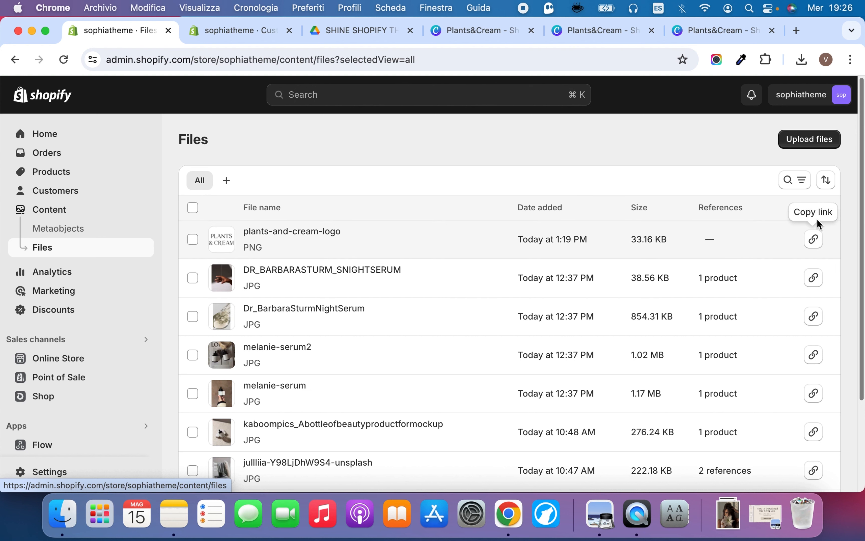
Return to the theme editor and enable the custom font link for headings, leaving the link itself empty
click(223, 28)
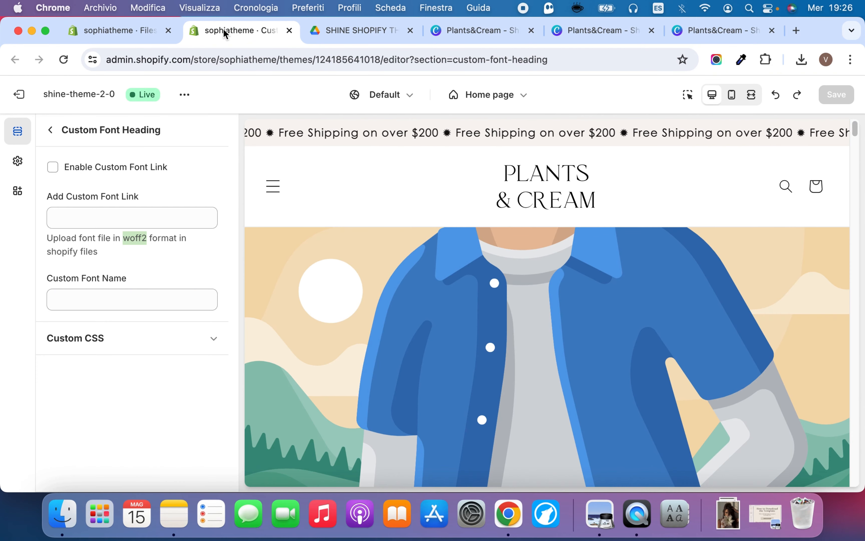
click(53, 167)
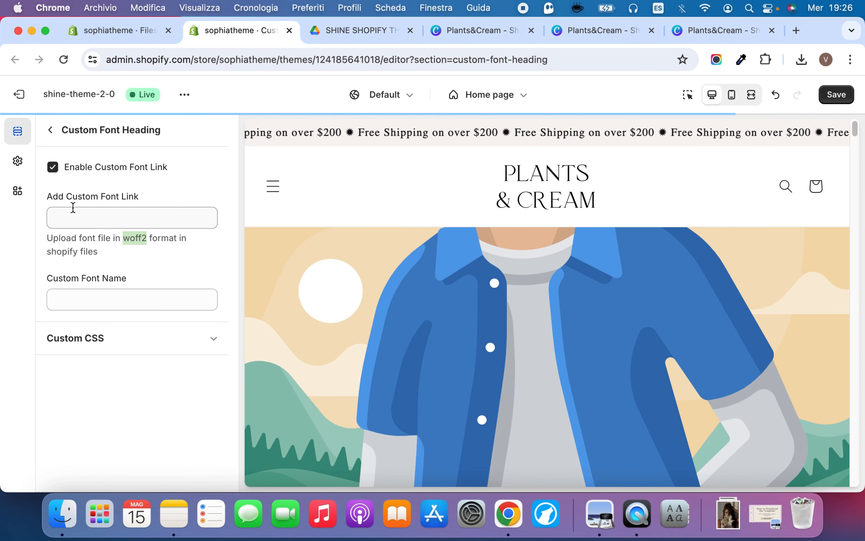
right_click(71, 215)
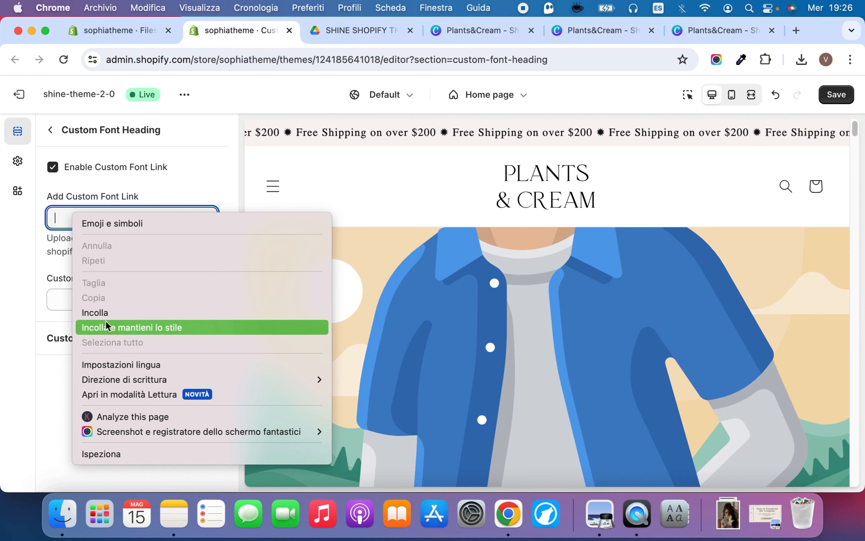
click(159, 185)
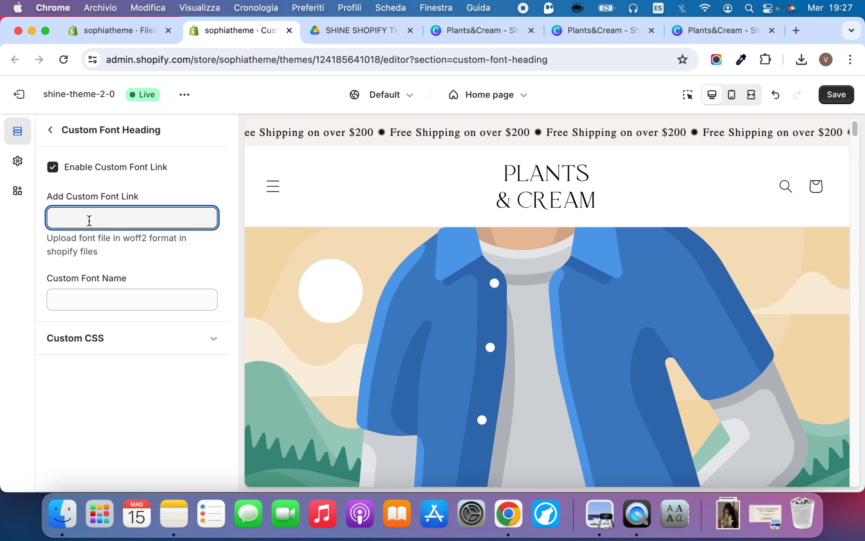
Copy the link of the plants-and-cream-logo file from the store's files and return to the Custom Font Heading settings
click(119, 32)
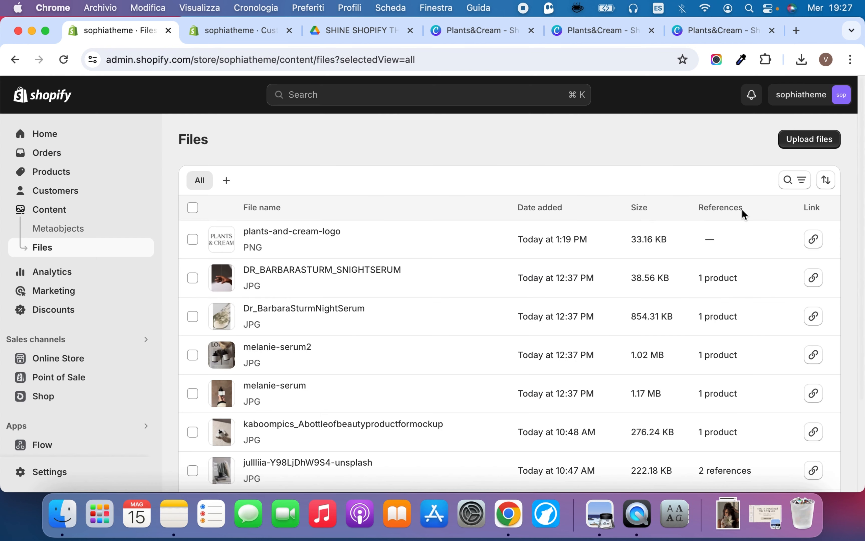
click(813, 238)
click(253, 31)
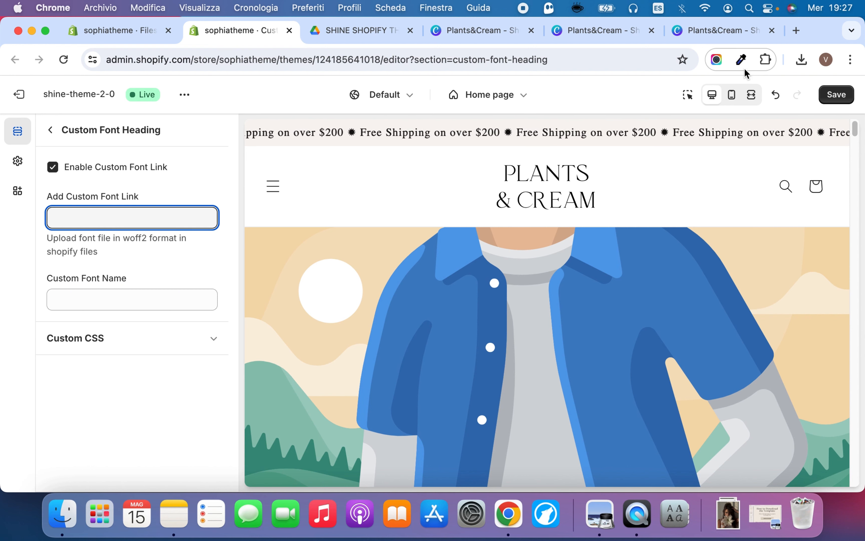
Switch to CloudConvert and set up a file conversion from TTF to WOFF2
click(717, 505)
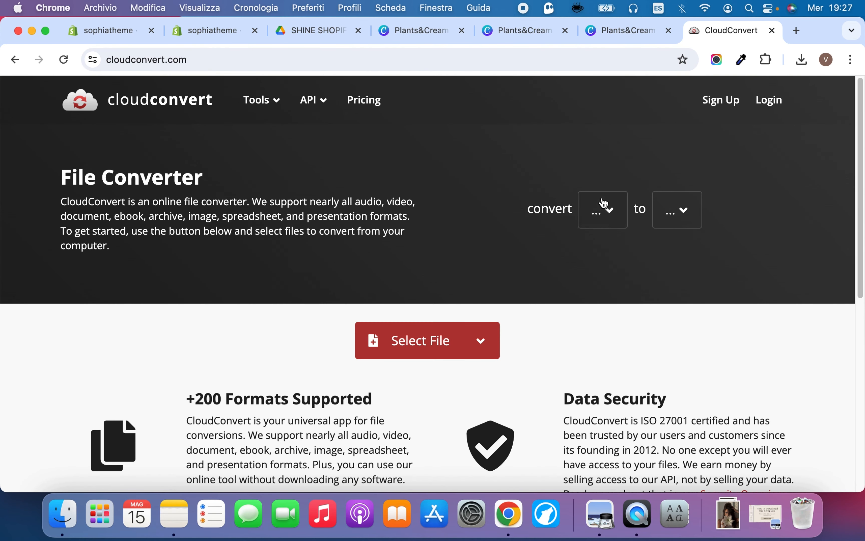
click(601, 208)
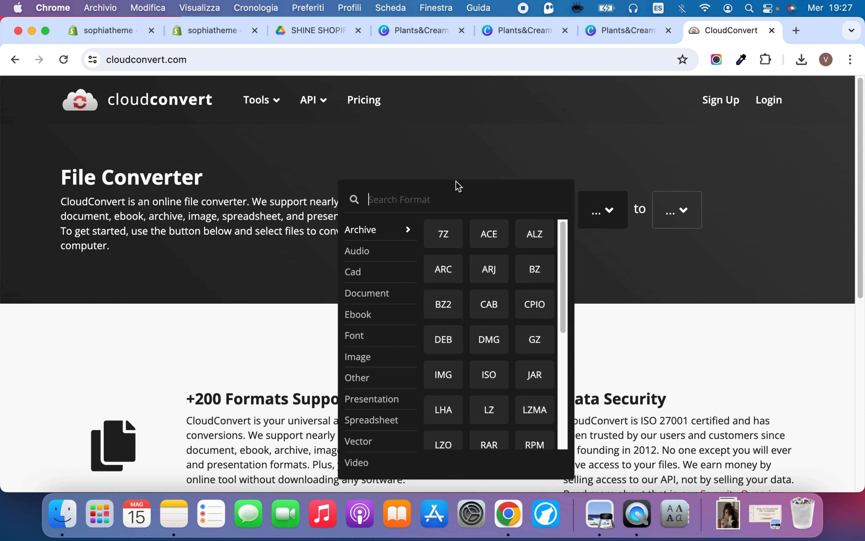
text(ttf)
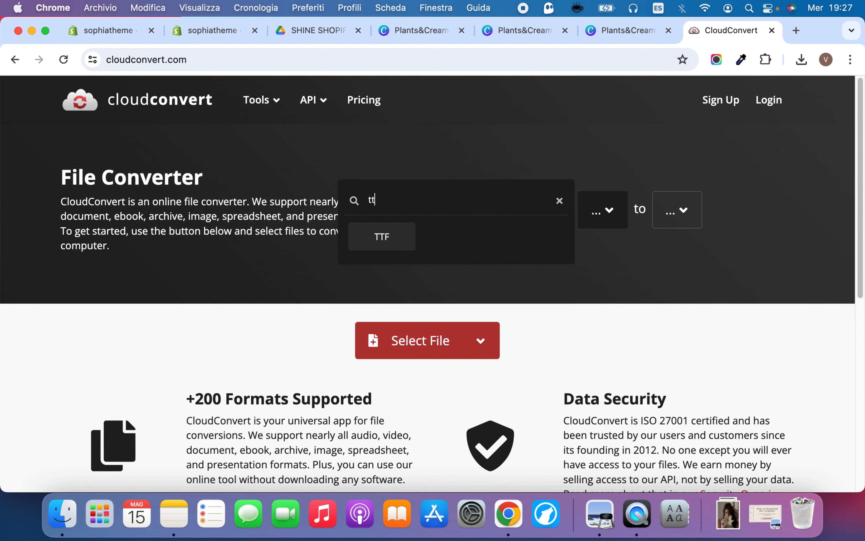
click(391, 236)
click(673, 202)
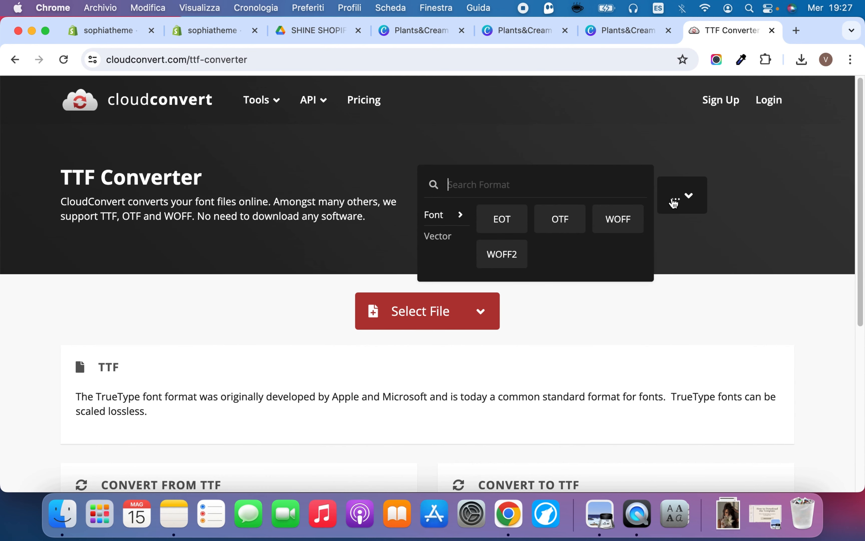
click(511, 264)
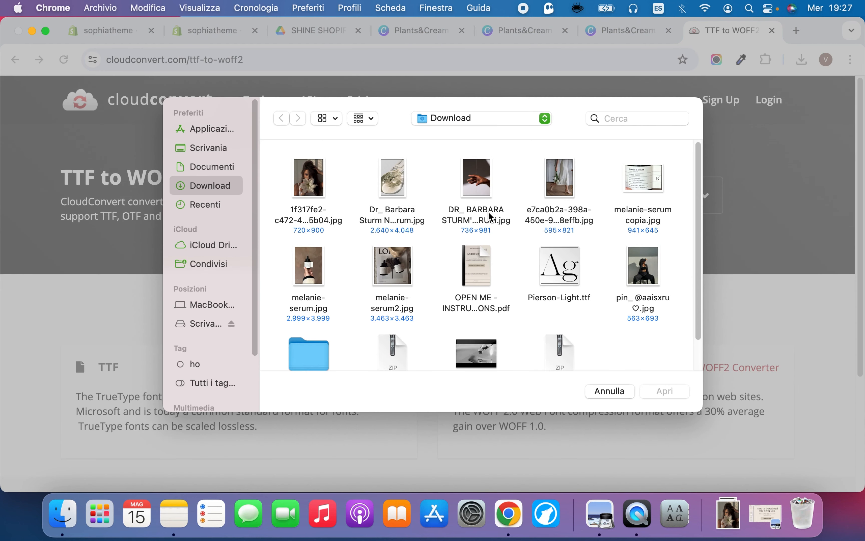
Convert Pierson-Light.ttf from the Download folder to WOFF2 and download the converted font file
click(568, 274)
click(660, 394)
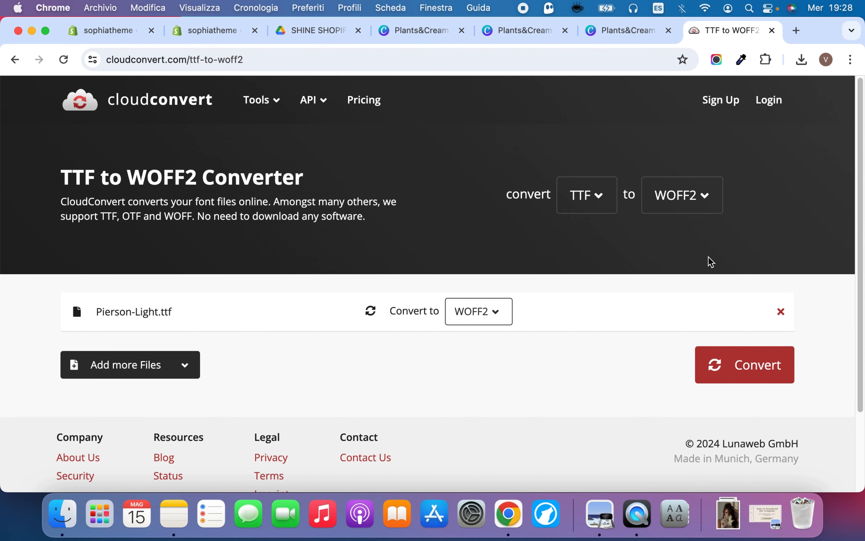
click(776, 367)
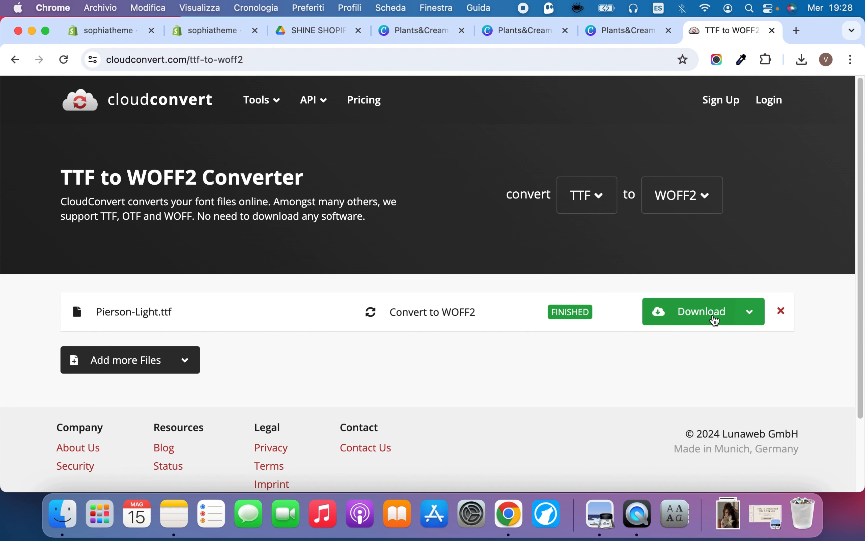
click(714, 319)
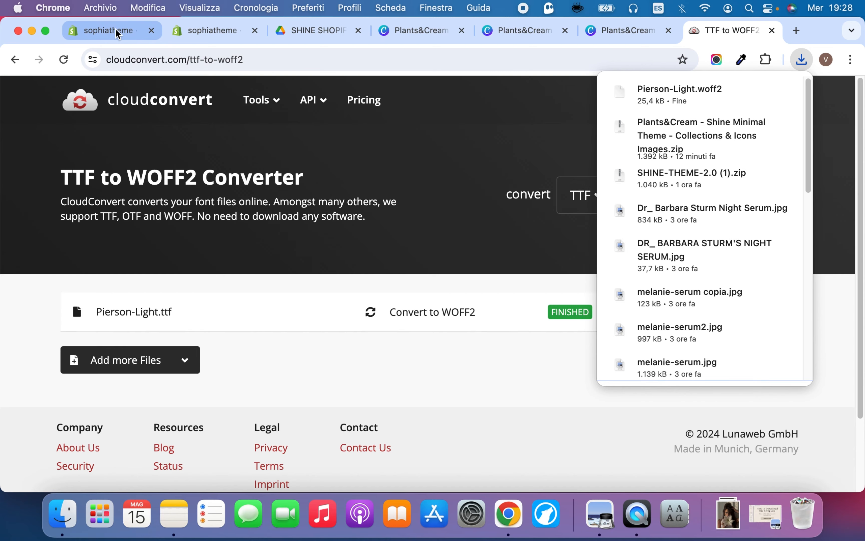
Upload Pierson-Light.woff2 to the Shopify store's files and copy the link of the uploaded font
click(118, 35)
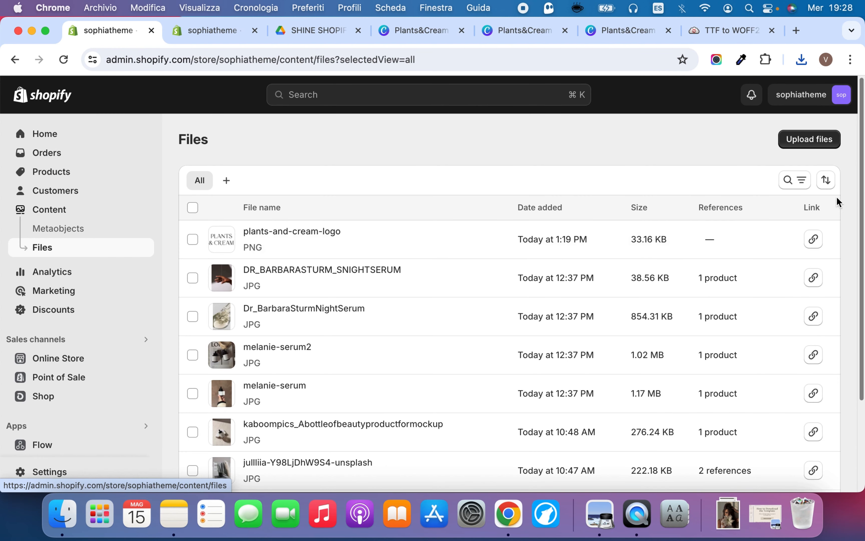
click(816, 149)
scroll(537, 302, down, 1)
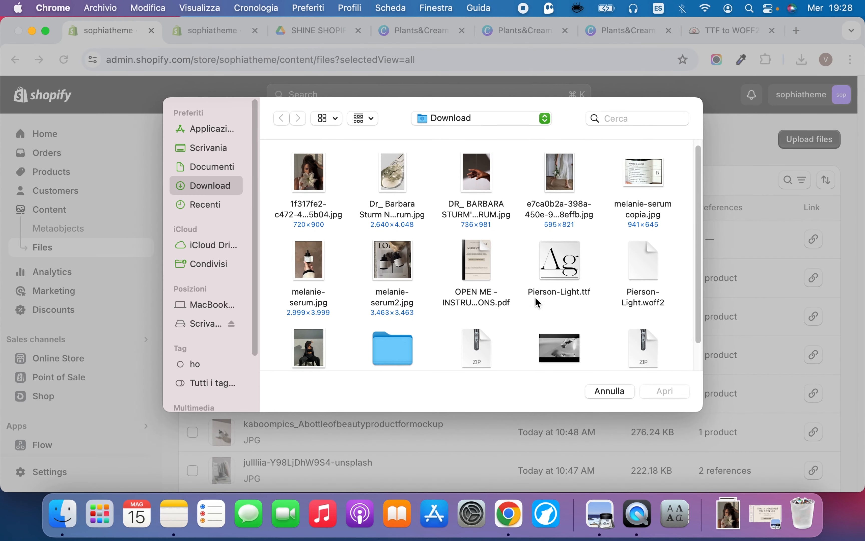
click(651, 260)
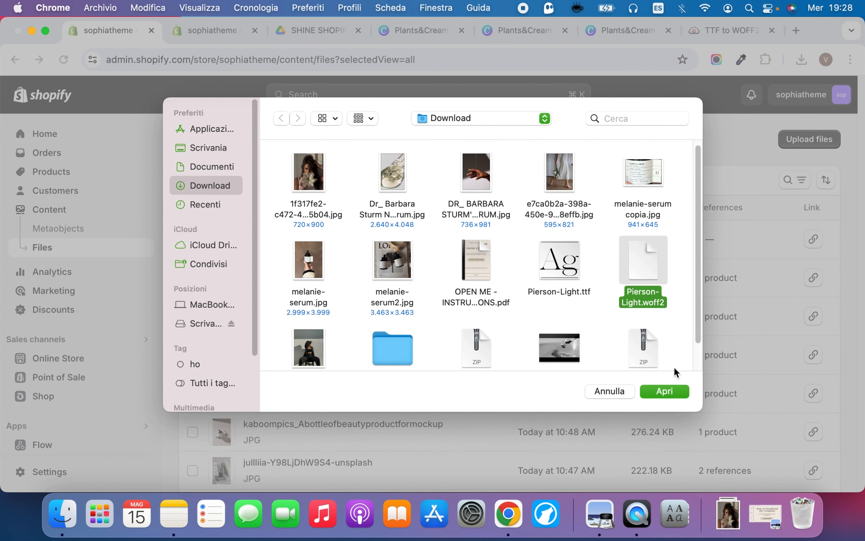
click(671, 393)
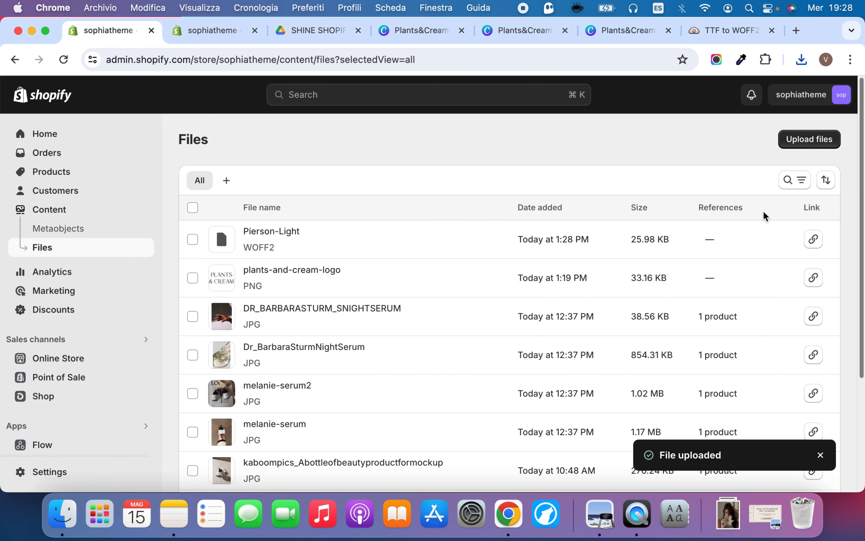
click(814, 241)
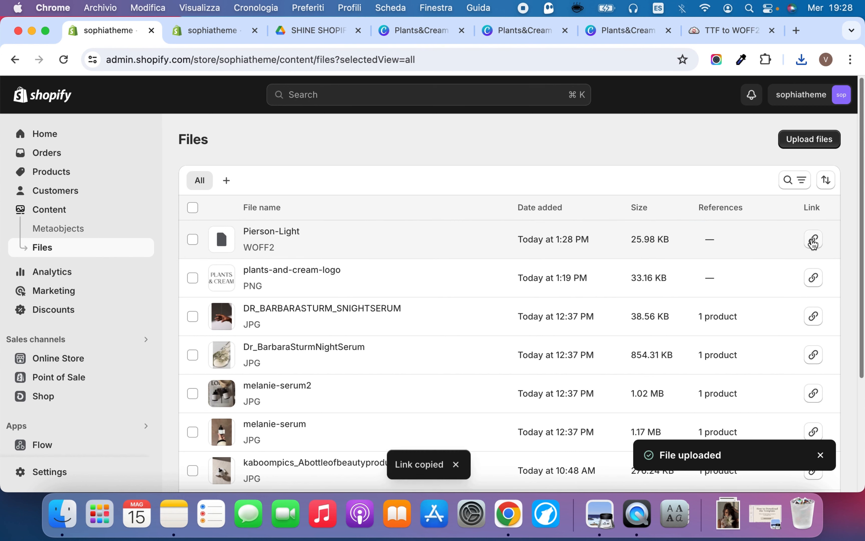
Back in the theme editor, switch the heading's custom font link off and on again and paste the copied Pierson-Light link
click(206, 34)
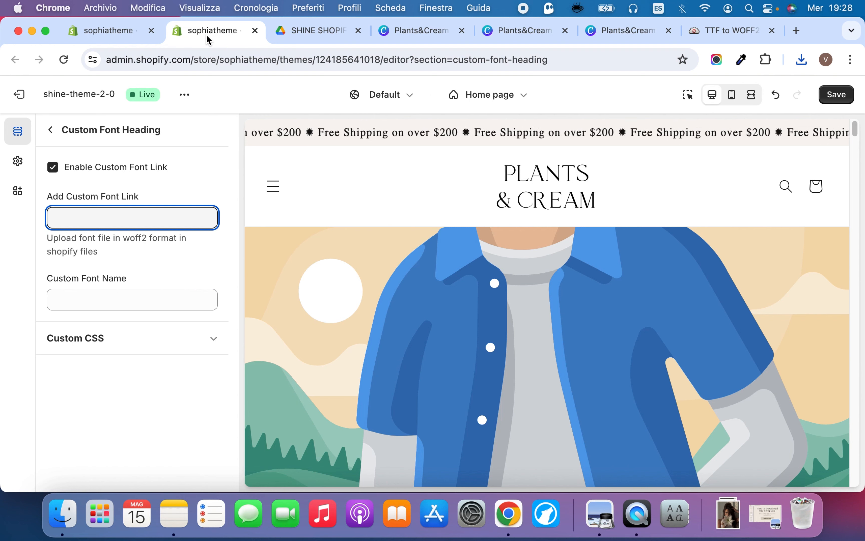
click(53, 168)
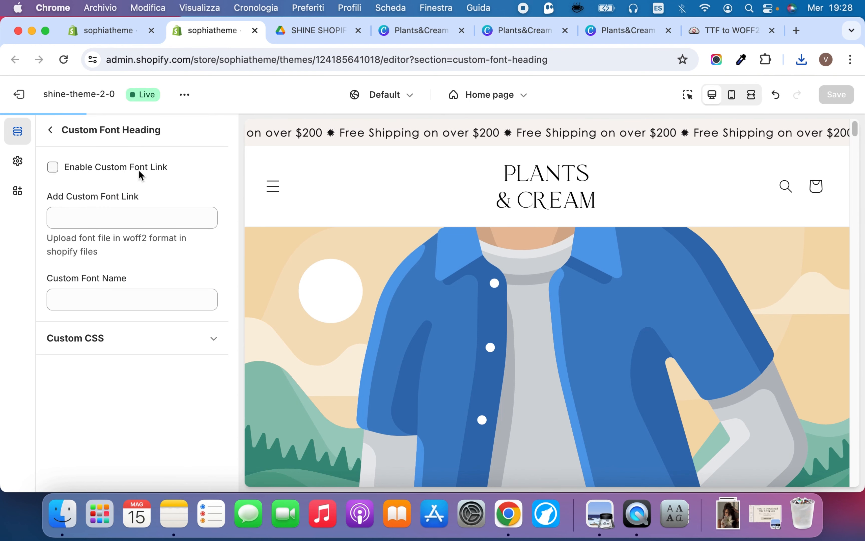
click(89, 175)
click(74, 217)
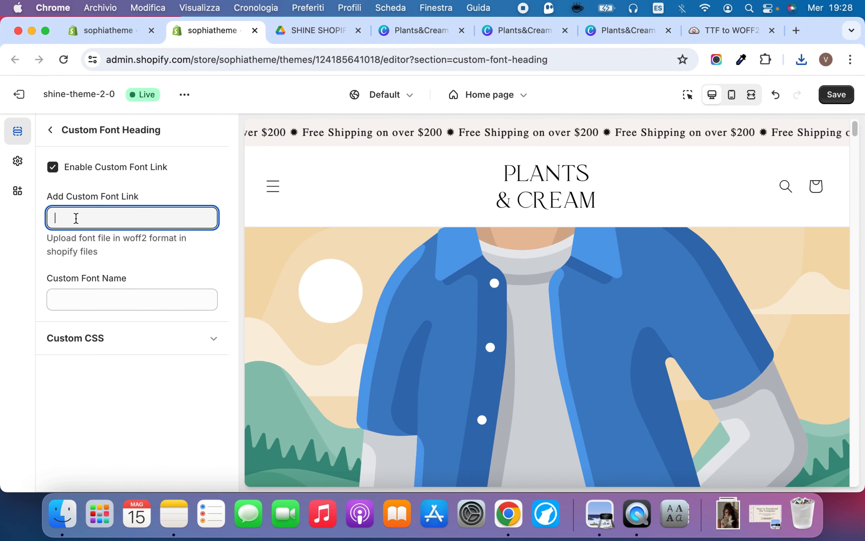
right_click(76, 220)
click(163, 316)
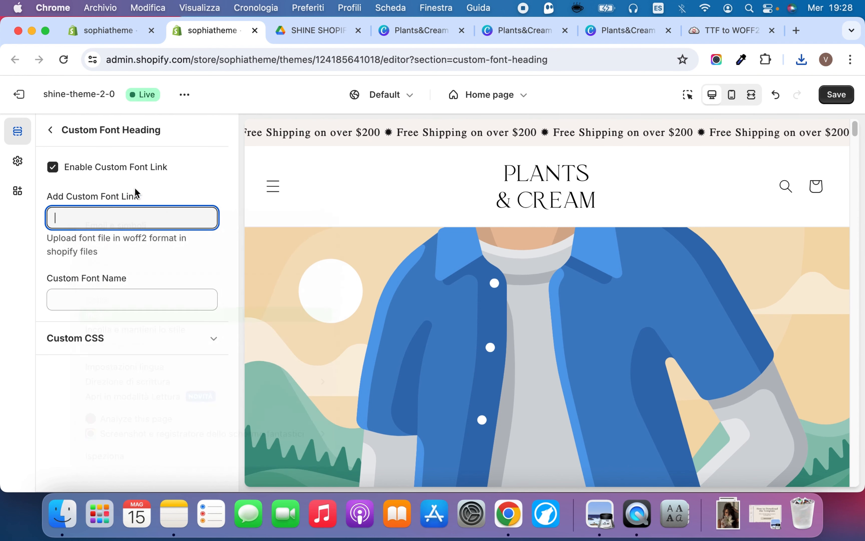
Set the custom font name for headings to Pierson Light
click(119, 299)
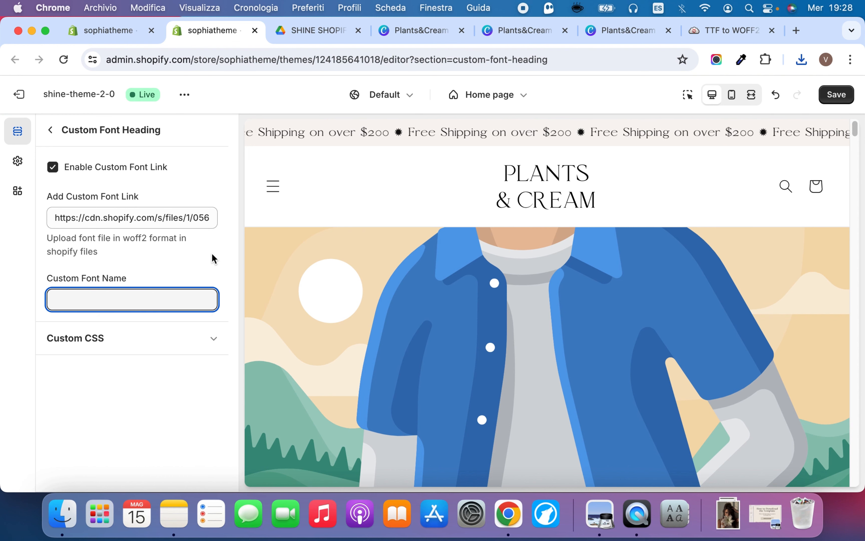
text(Pierson )
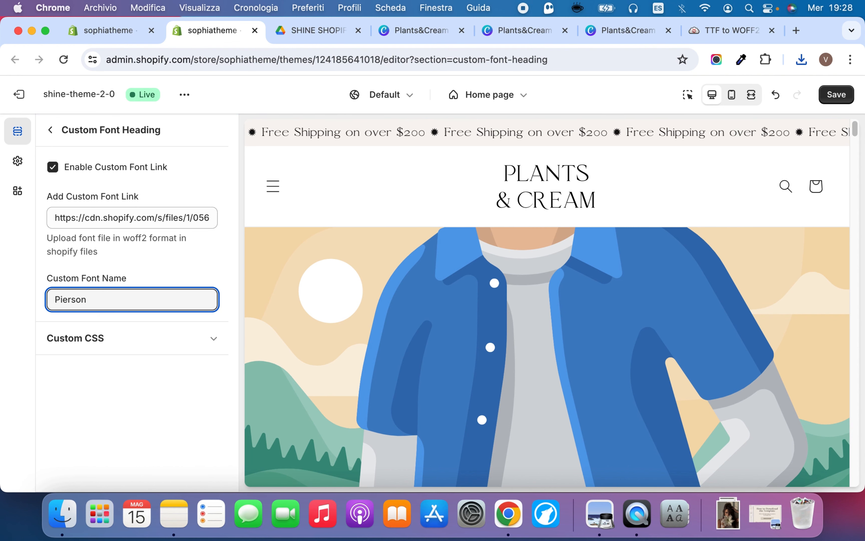
text(Light)
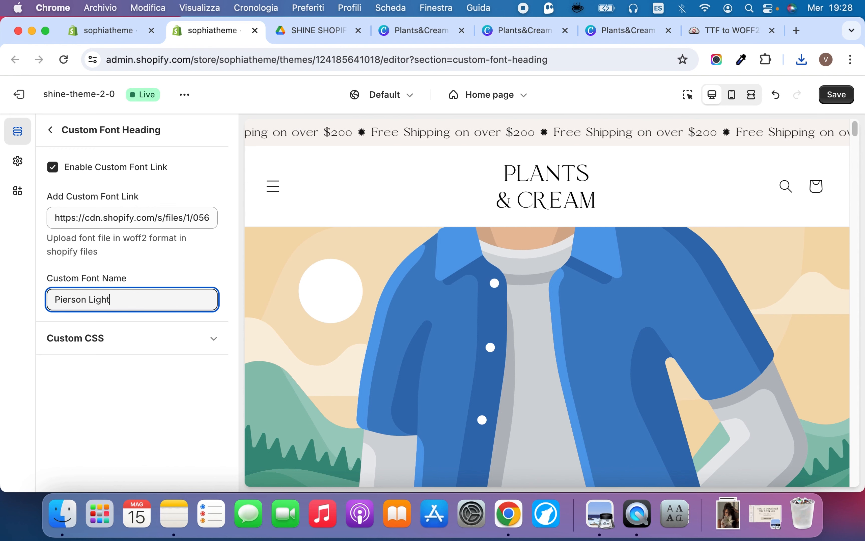
Save the custom heading font settings and check the headings in the home page preview
click(204, 269)
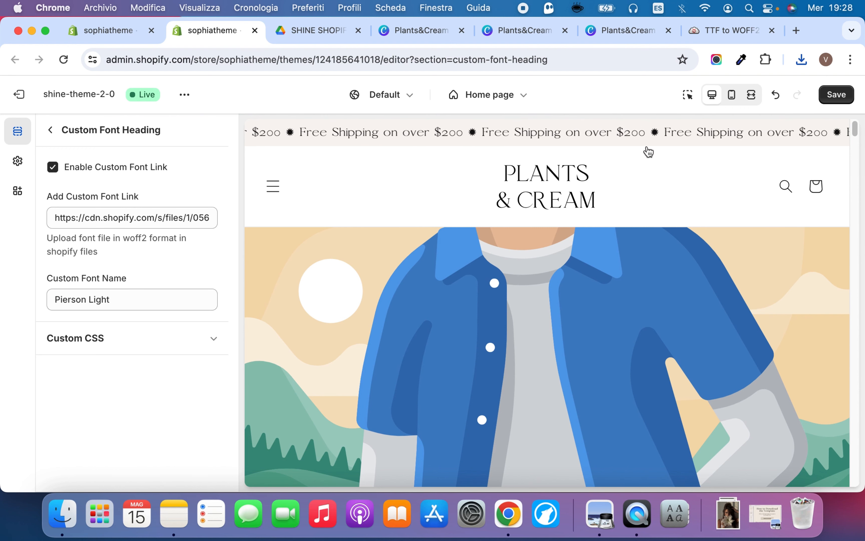
click(834, 96)
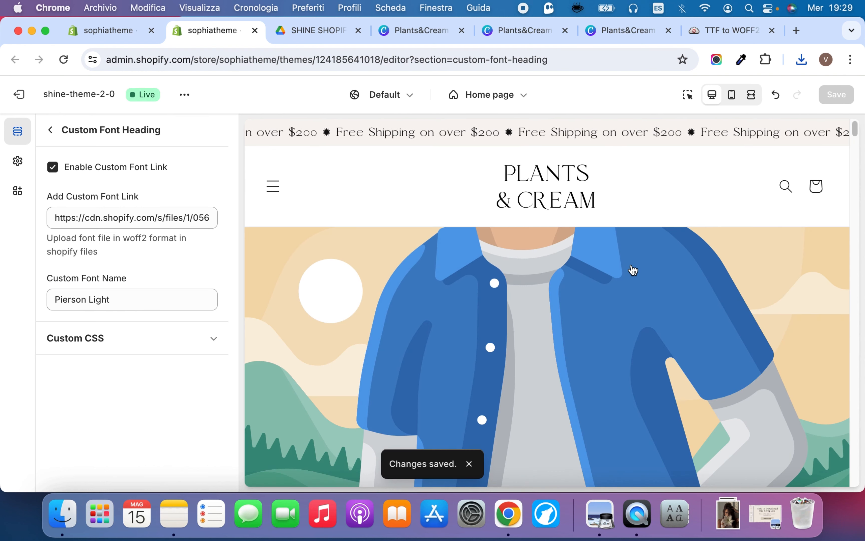
scroll(631, 270, down, 3)
scroll(635, 273, down, 10)
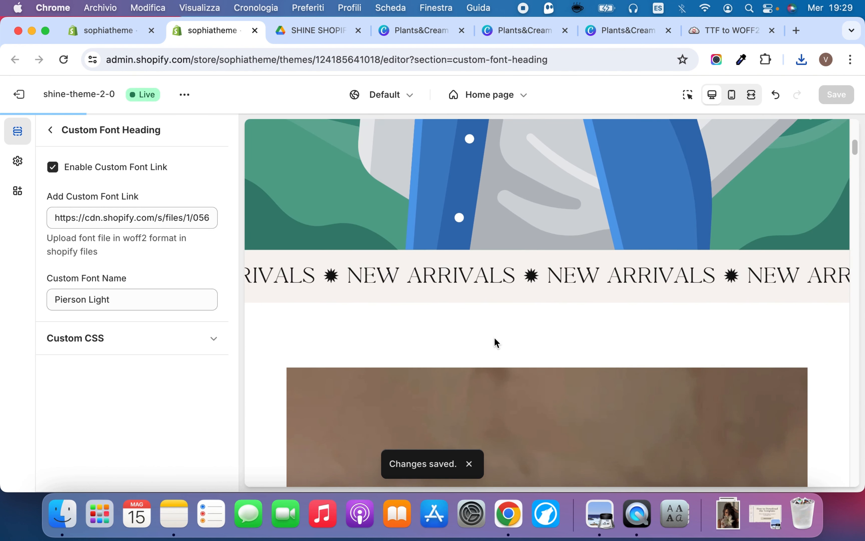
scroll(536, 281, down, 8)
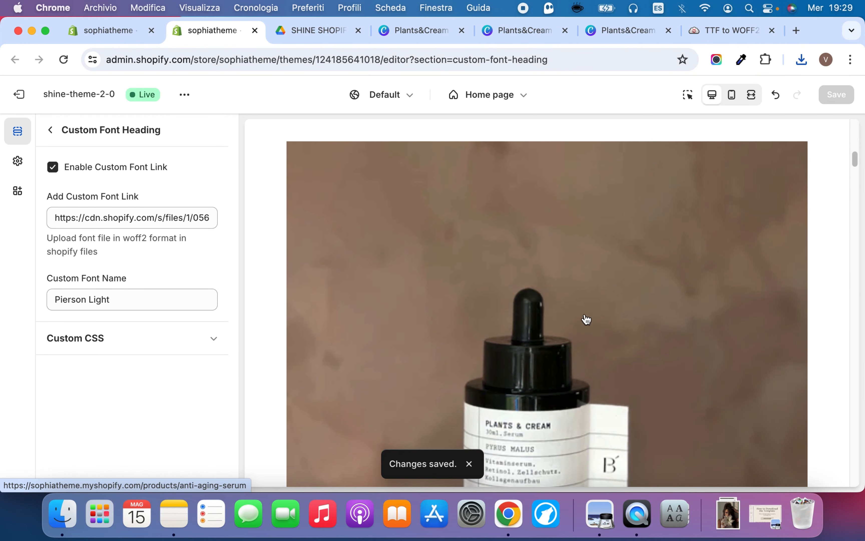
scroll(587, 319, down, 10)
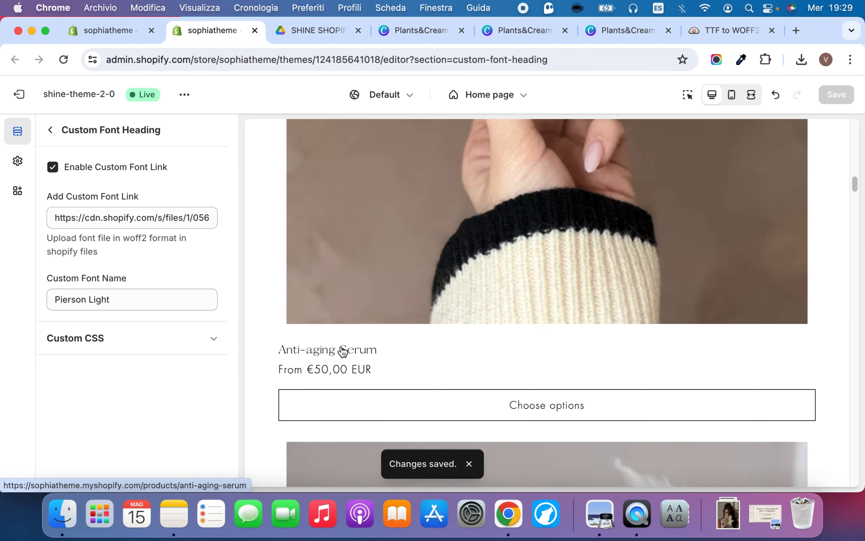
Enable the custom font link for body text, paste the copied Pierson-Light link, save and check the preview
click(51, 128)
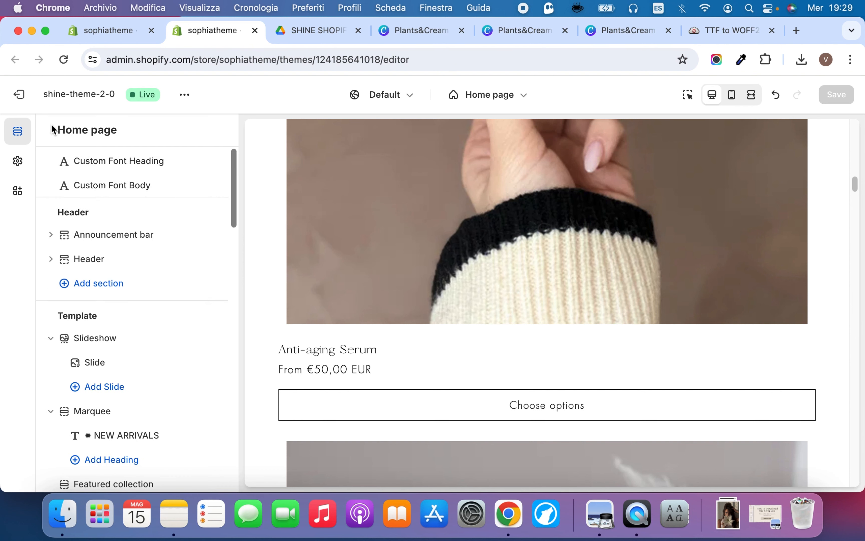
click(111, 186)
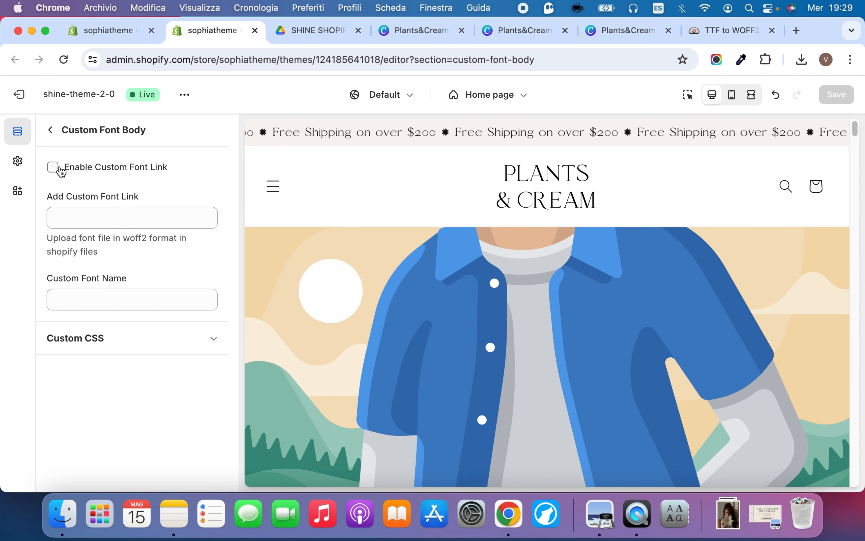
click(53, 167)
click(104, 221)
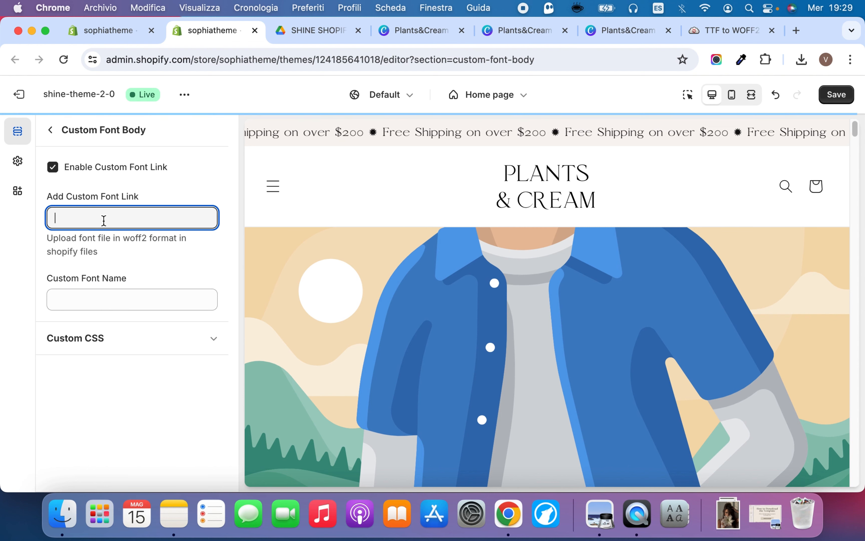
right_click(103, 219)
click(162, 317)
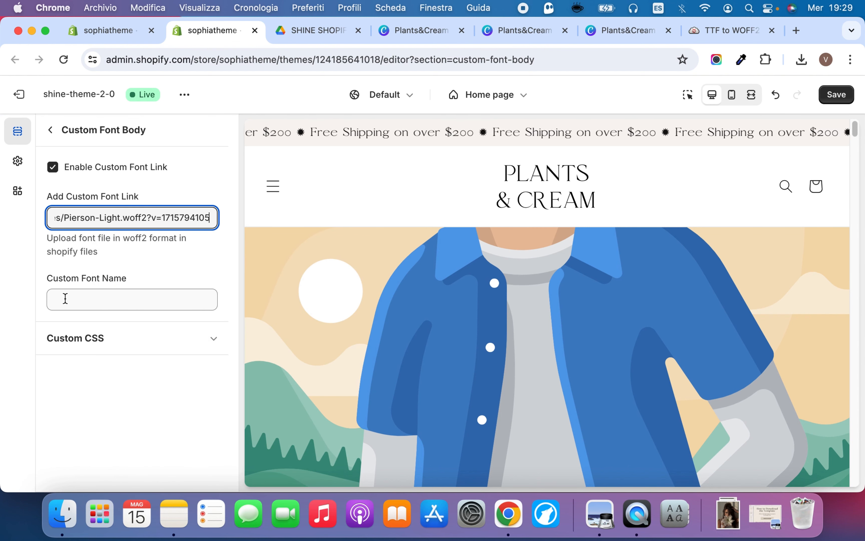
click(847, 95)
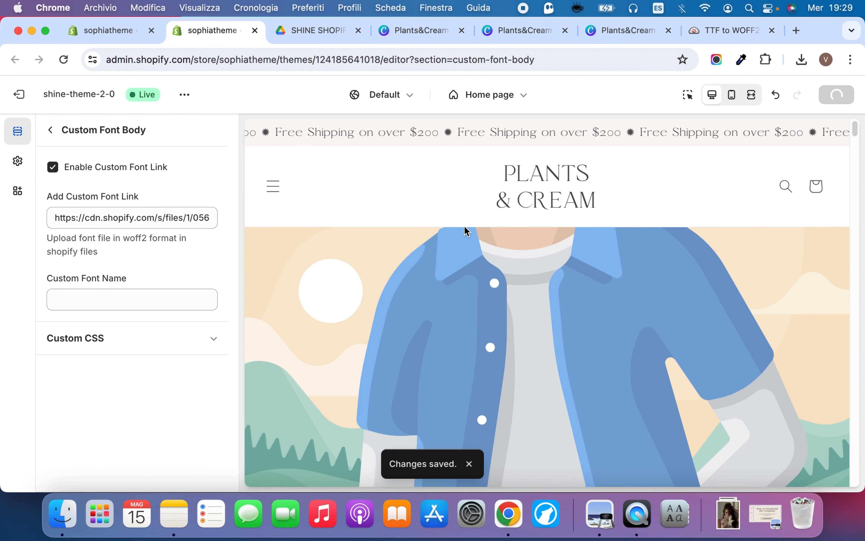
scroll(471, 251, down, 8)
scroll(472, 251, down, 15)
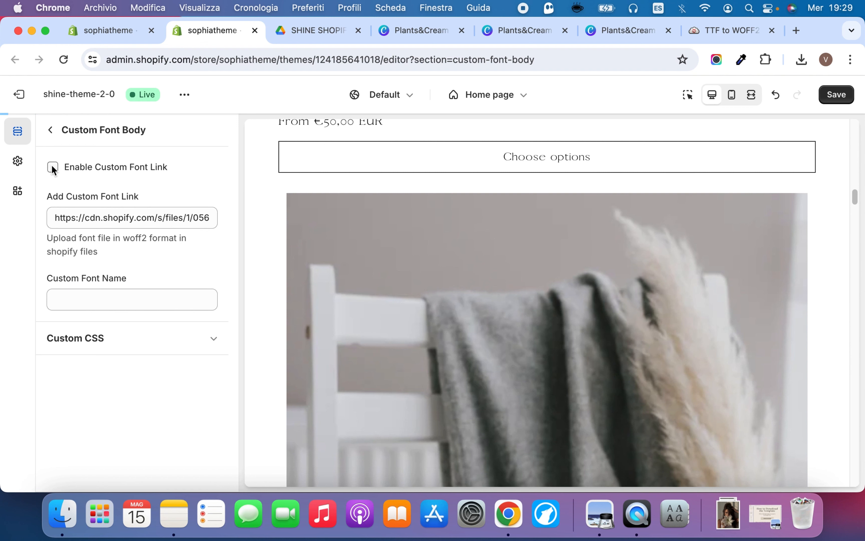
Disable the custom font link for body text and clear its font link
triple_click(65, 212)
key(BackSpace)
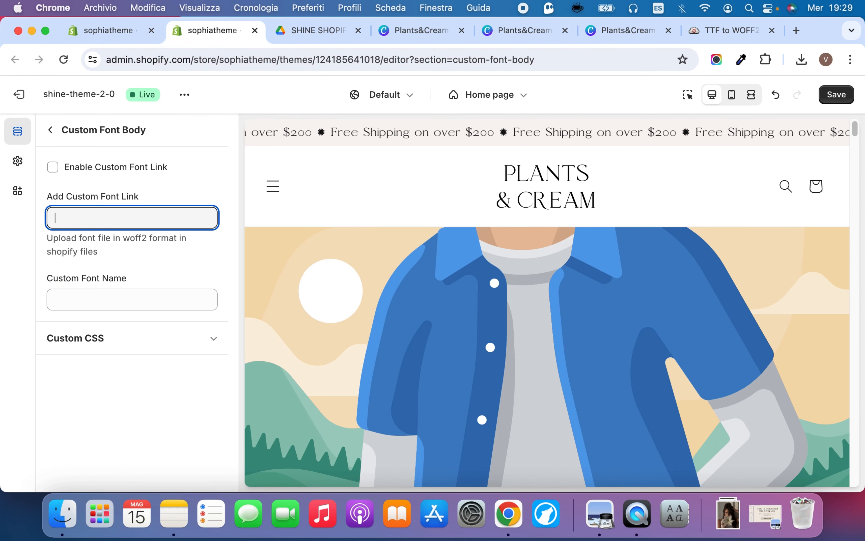
click(51, 130)
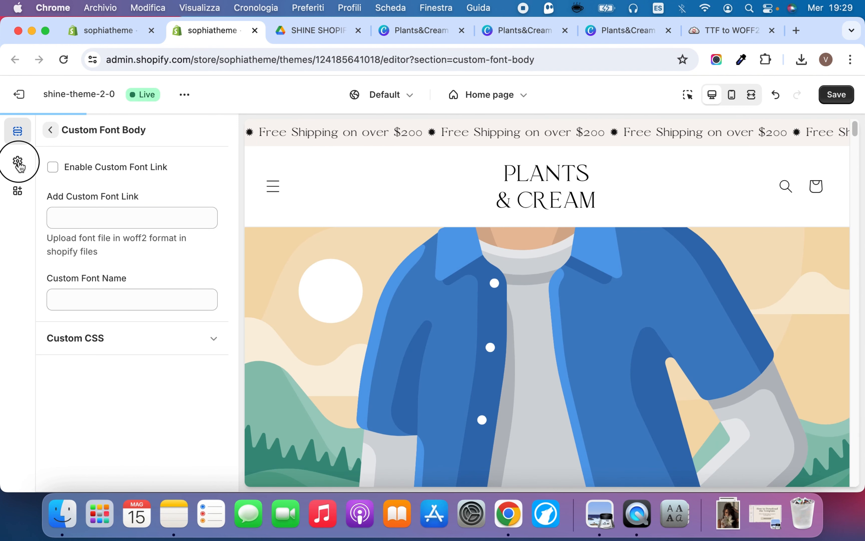
Set the body font to Amiri in the theme's typography settings
click(18, 163)
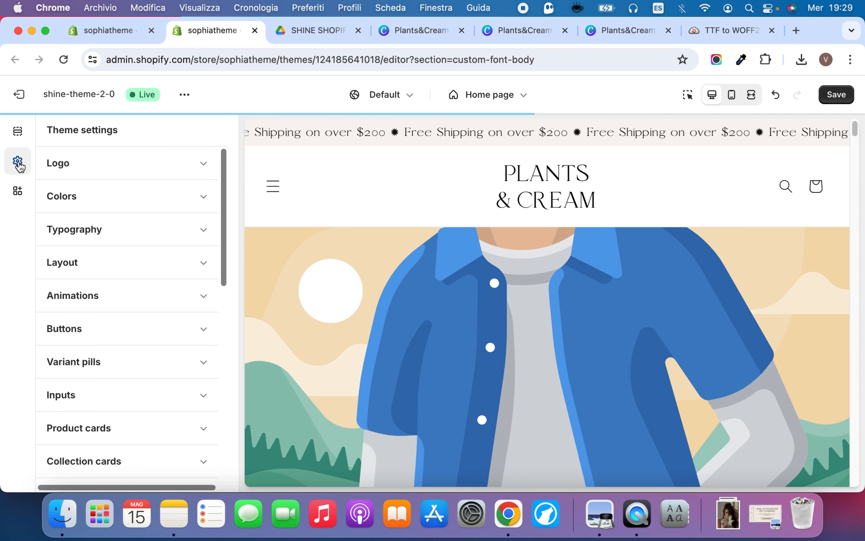
click(101, 239)
scroll(171, 300, down, 1)
scroll(160, 260, up, 1)
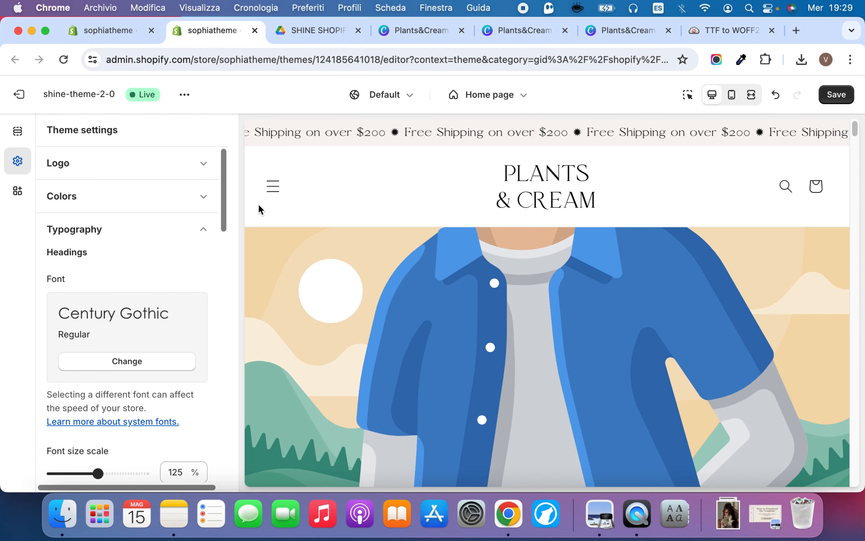
scroll(112, 263, down, 13)
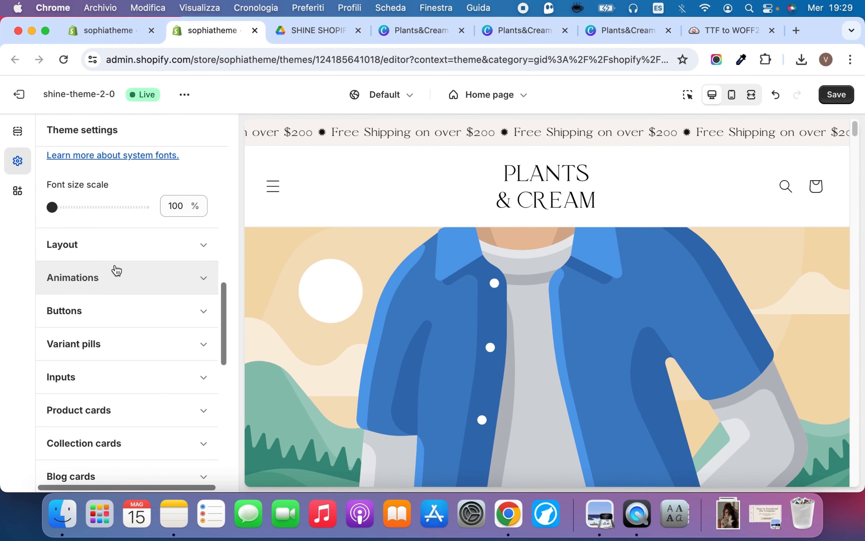
scroll(121, 233, up, 5)
scroll(90, 200, up, 1)
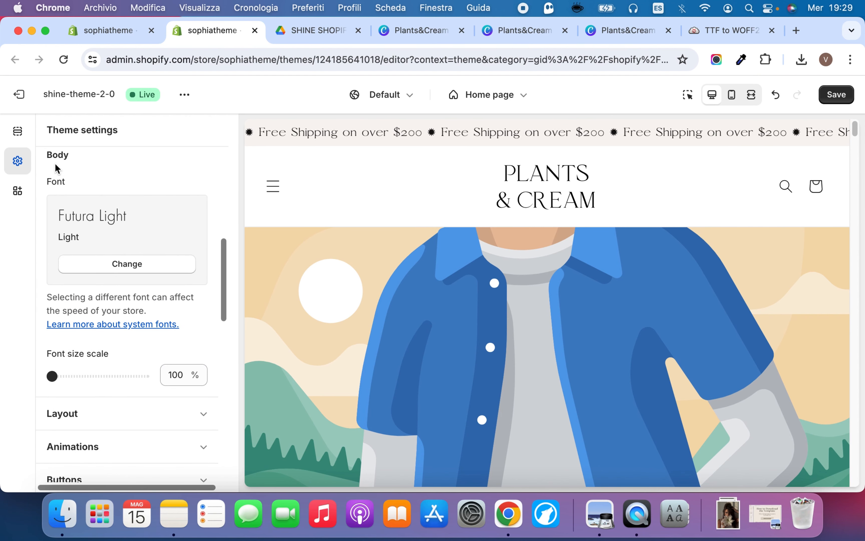
click(121, 263)
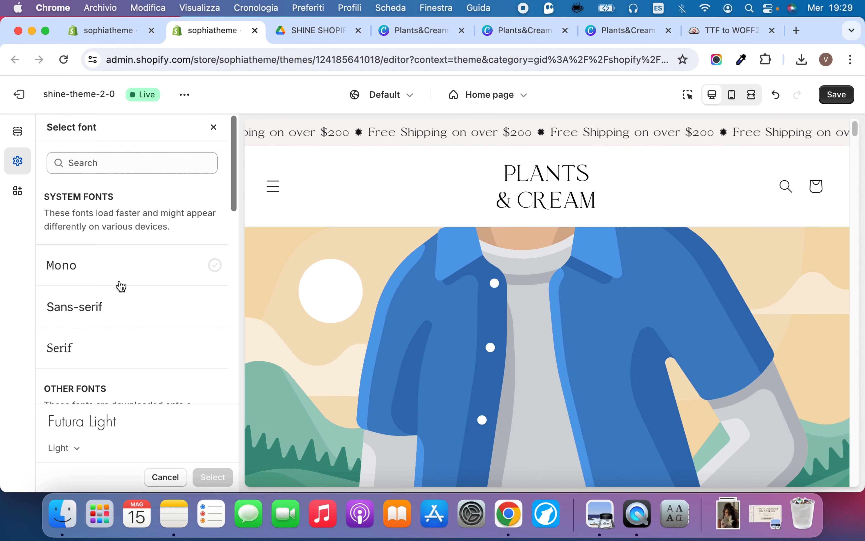
scroll(130, 313, down, 3)
scroll(134, 313, down, 15)
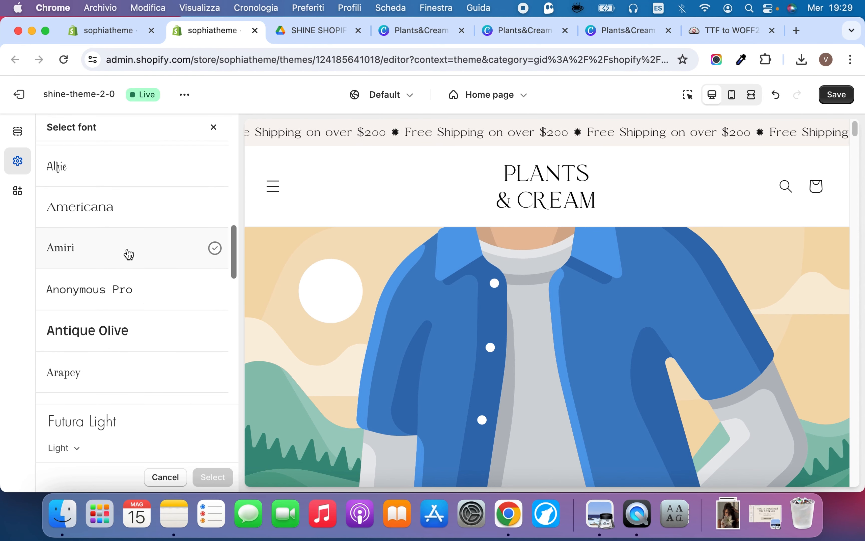
click(126, 265)
click(214, 476)
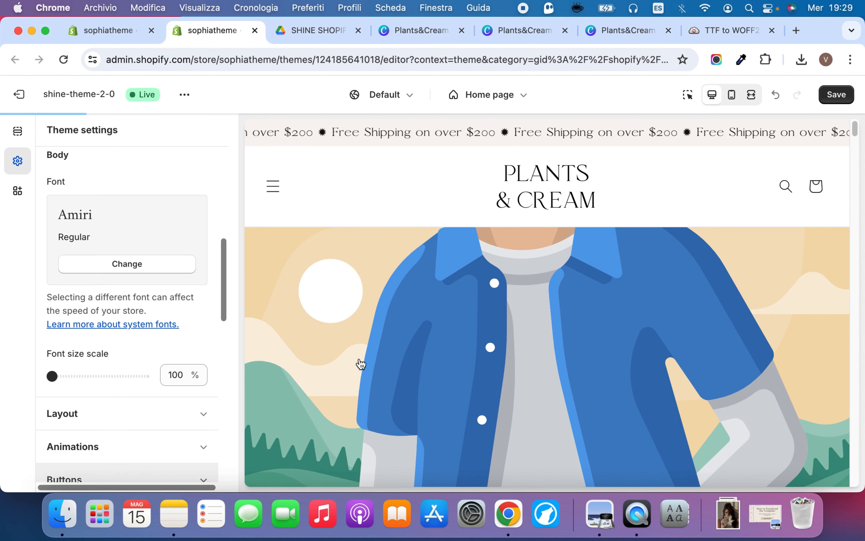
Examine the body font on the home page's product cards and Welcome section, and review the typography font size scales
scroll(477, 351, down, 1)
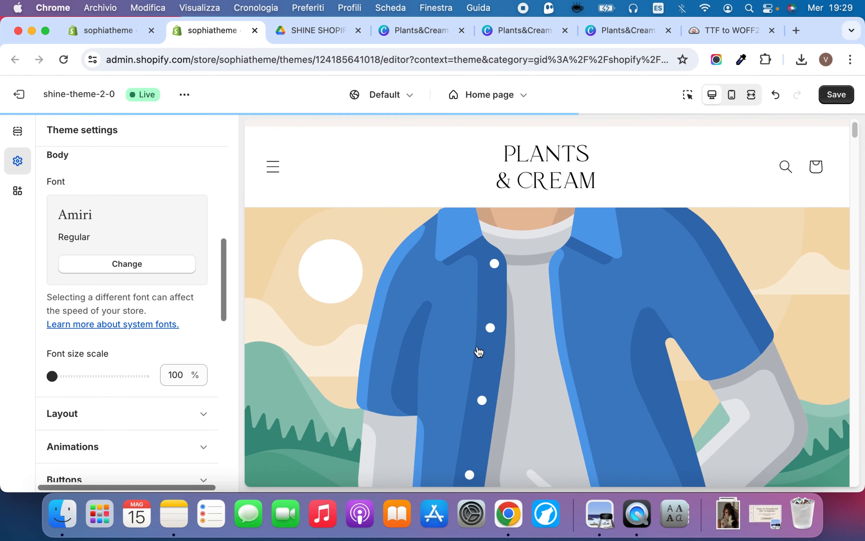
scroll(479, 353, down, 20)
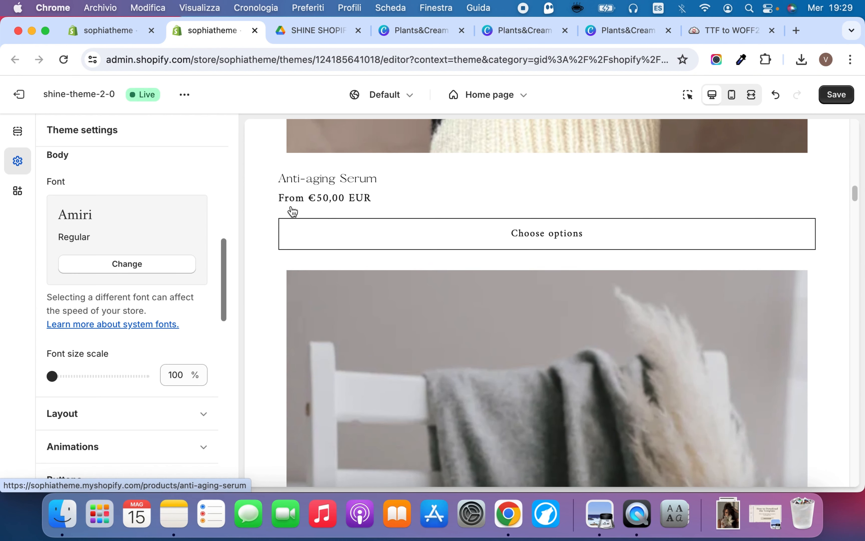
scroll(402, 339, down, 5)
scroll(403, 339, down, 10)
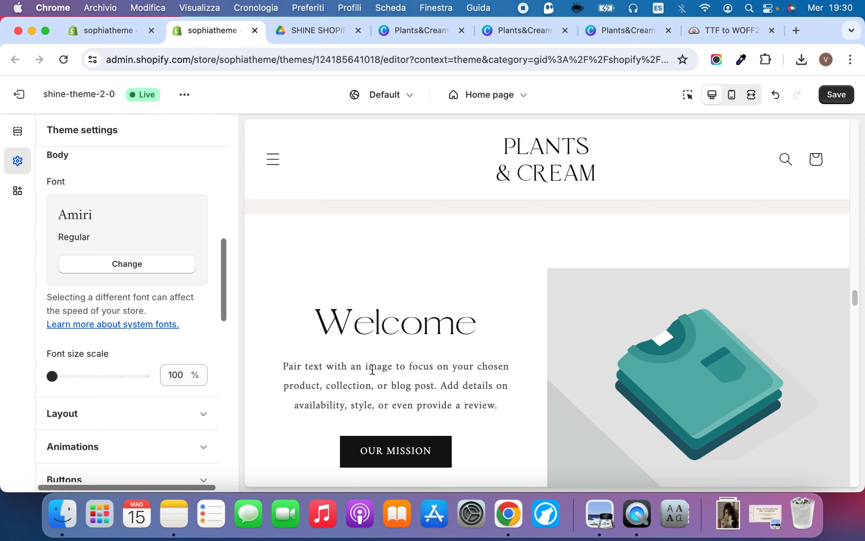
scroll(372, 370, down, 3)
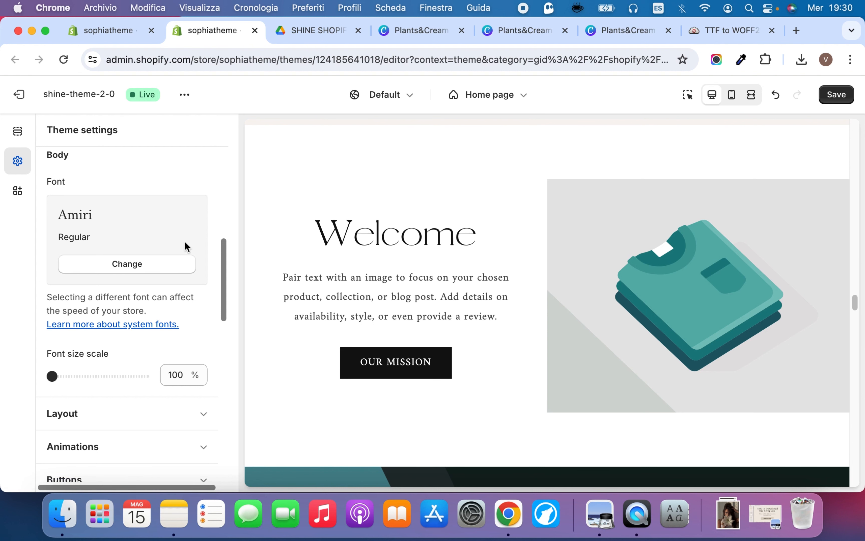
scroll(164, 241, up, 3)
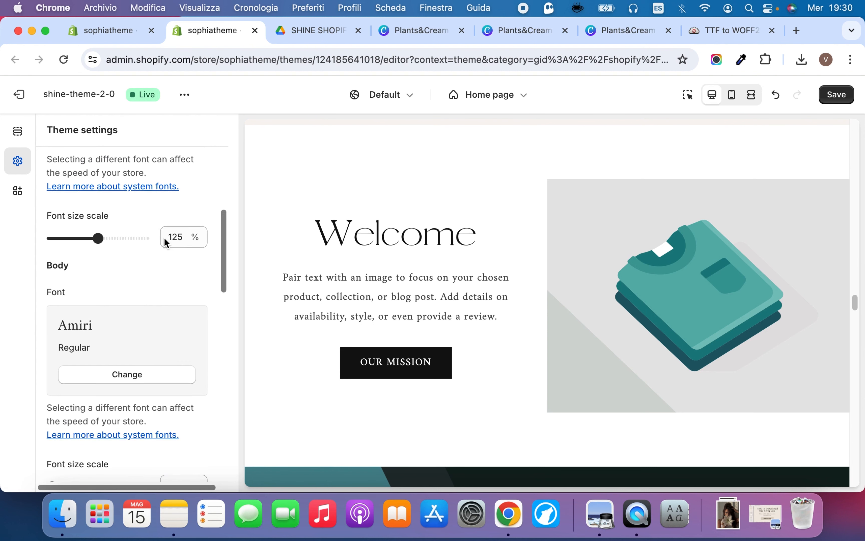
scroll(164, 241, down, 3)
scroll(143, 358, up, 5)
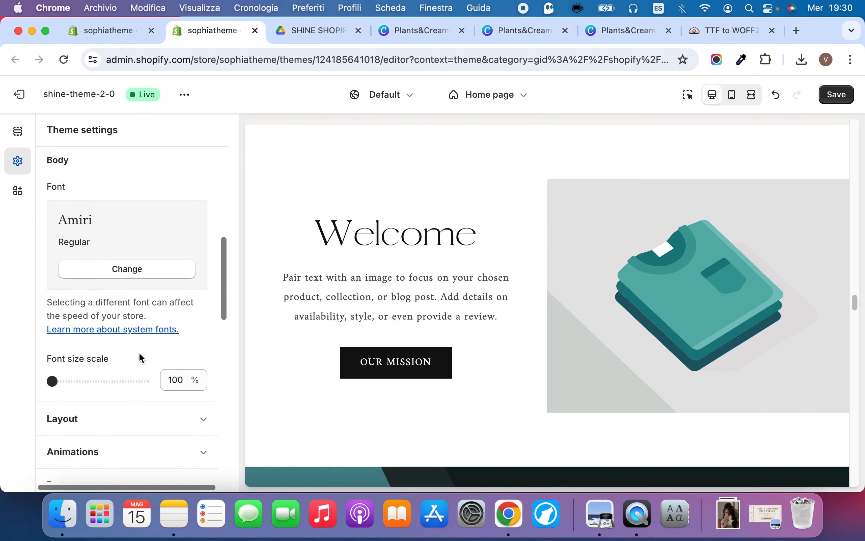
scroll(145, 275, up, 5)
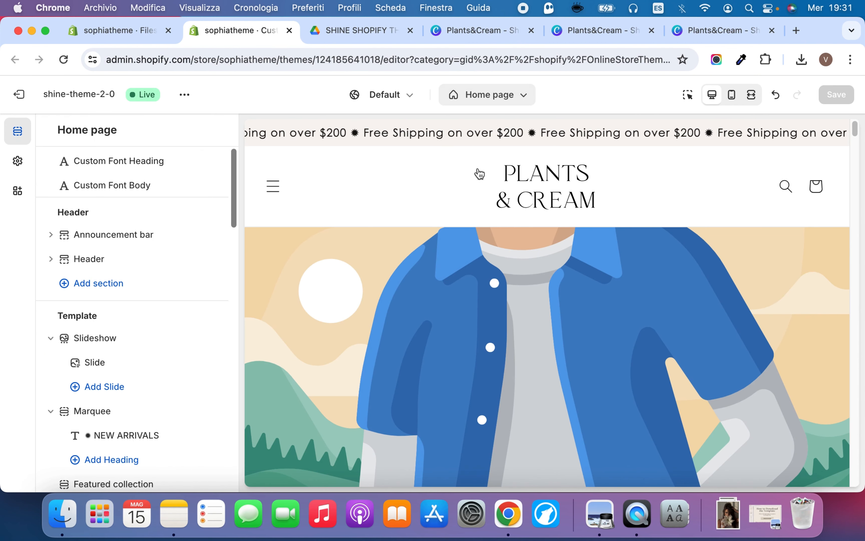
Review the home page slideshow's slide block and the section's layout, slide height, pagination and auto-rotate settings
scroll(553, 292, down, 3)
scroll(181, 326, down, 3)
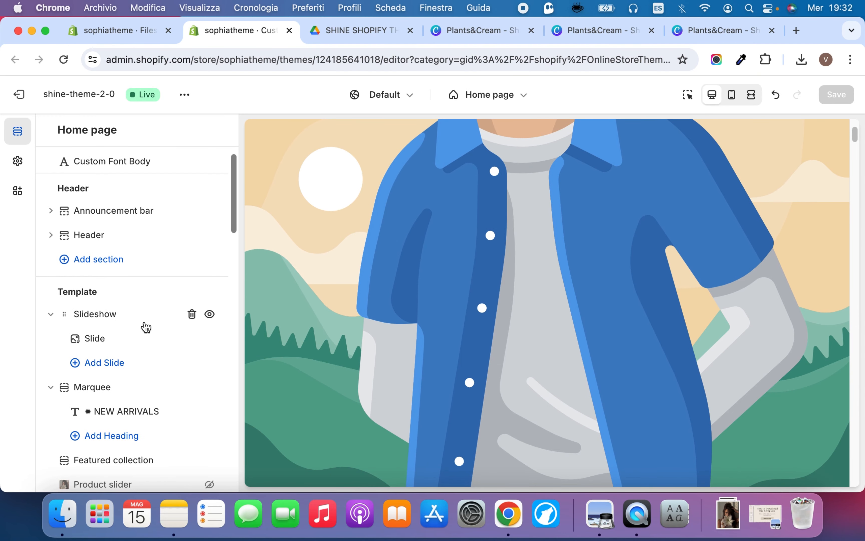
scroll(359, 335, down, 1)
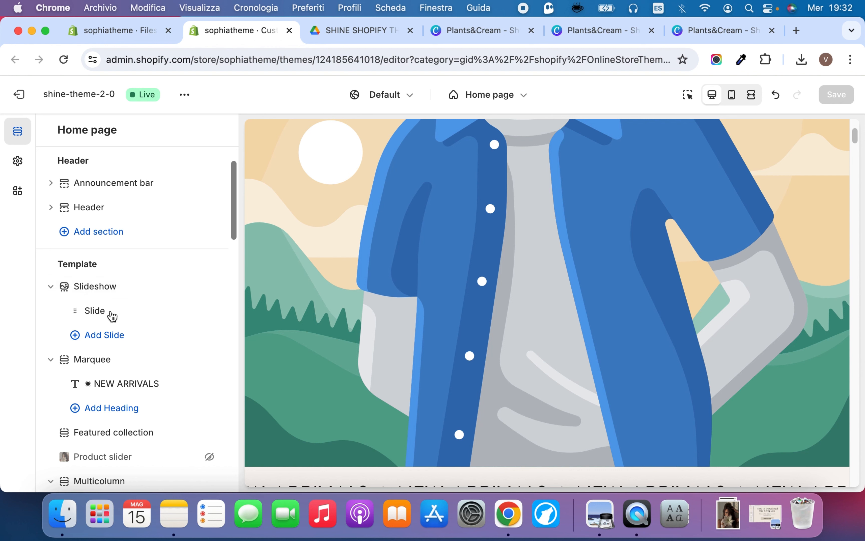
click(118, 312)
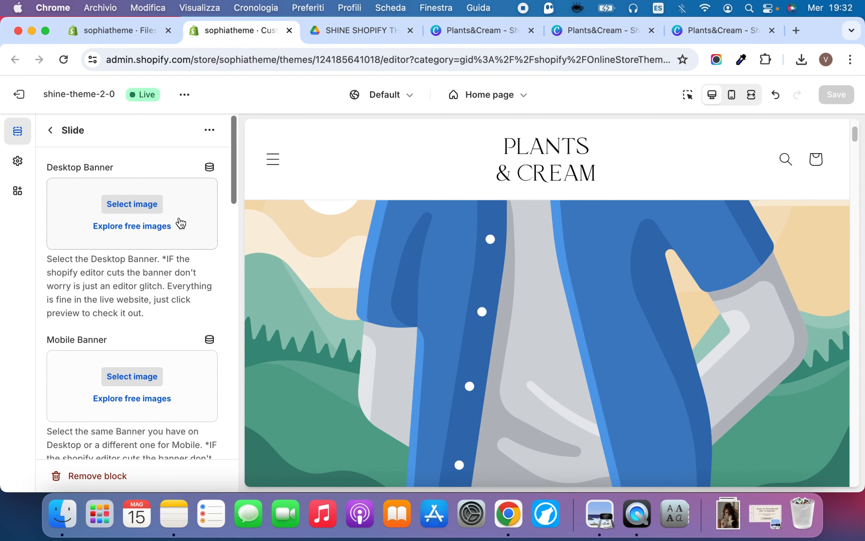
click(54, 131)
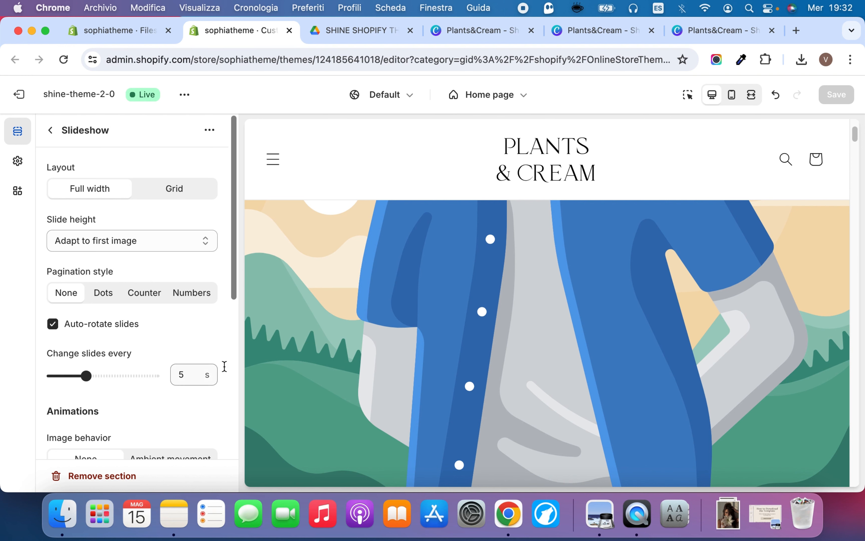
scroll(174, 372, down, 5)
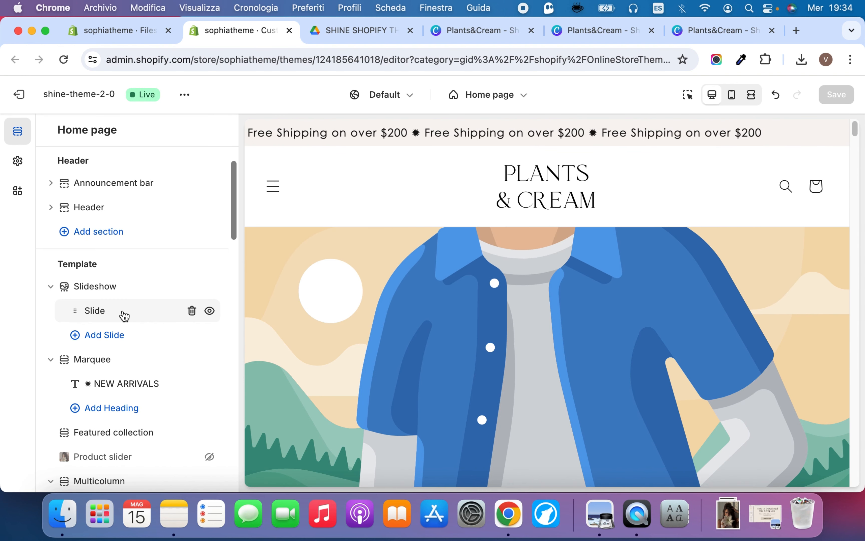
Open the slideshow's slide block and examine its Desktop Banner, Mobile Banner and Image Link settings
click(123, 313)
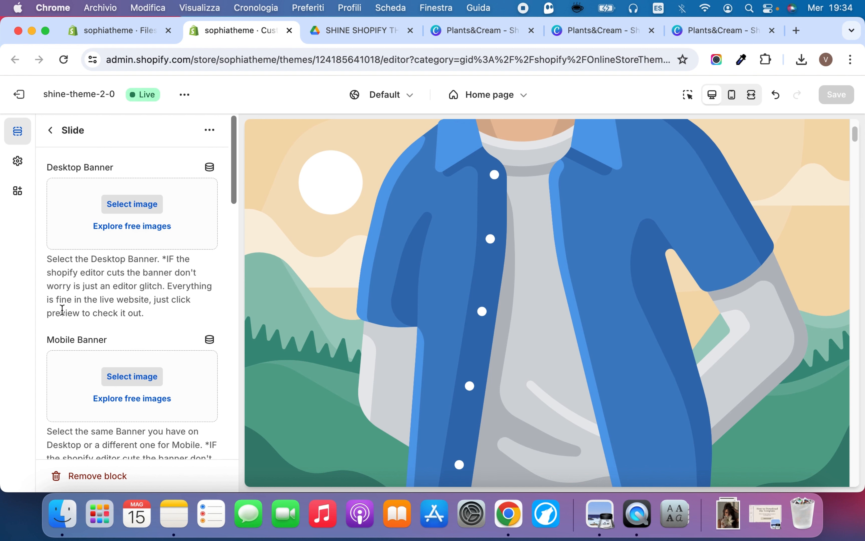
scroll(62, 310, down, 2)
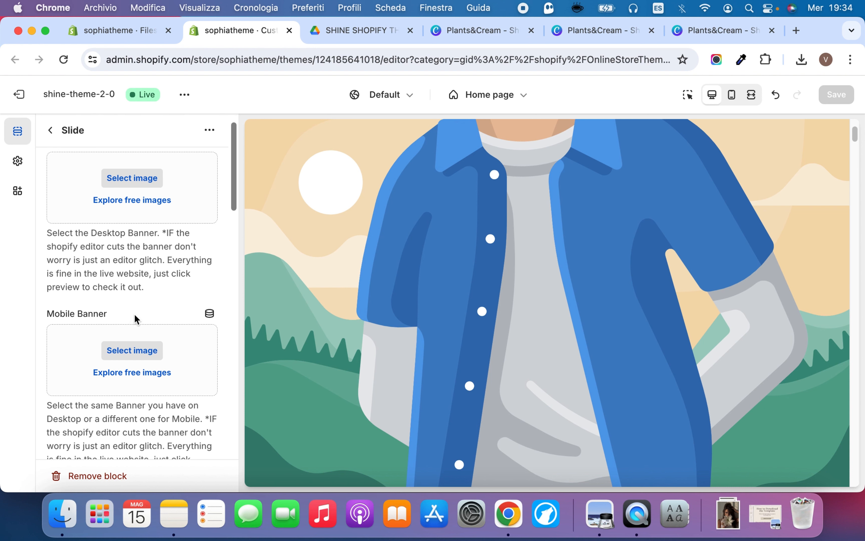
scroll(142, 317, down, 10)
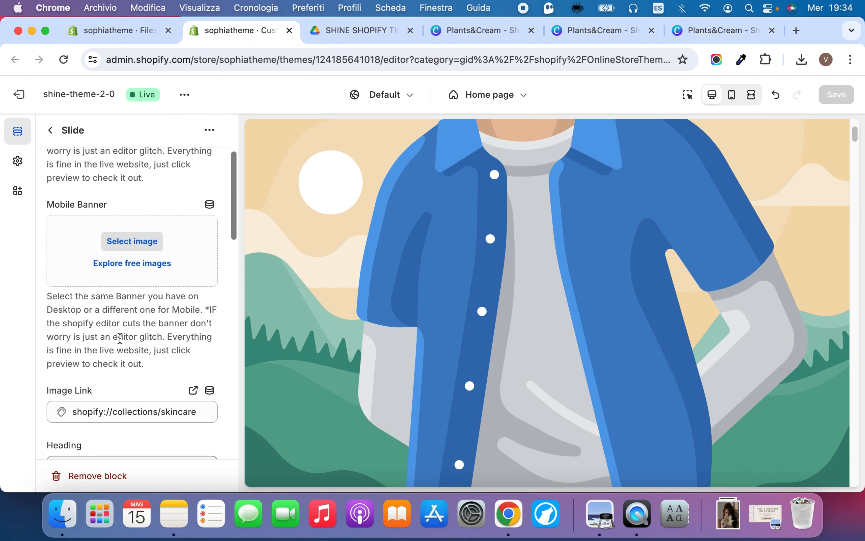
scroll(119, 347, up, 12)
scroll(151, 294, up, 1)
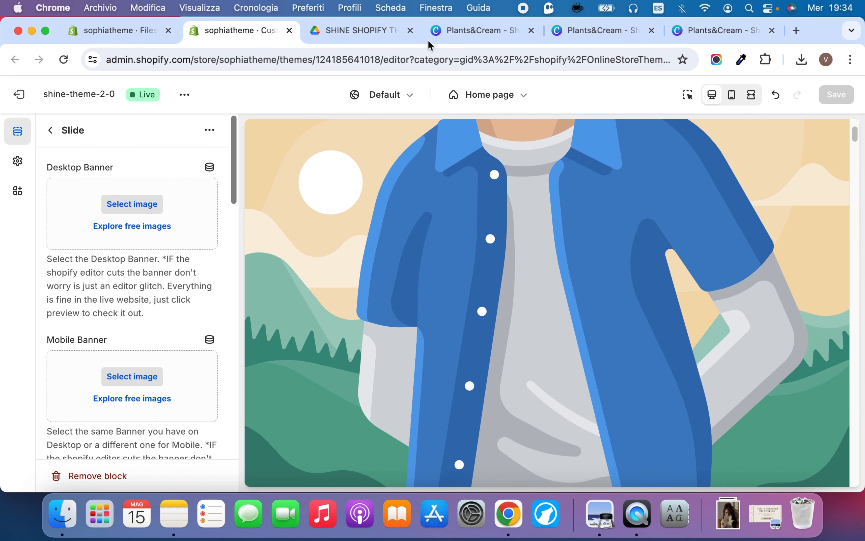
Switch to OPEN ME - INSTRUCTIONS.pdf in Preview and find the Canva Templates links on page 4
click(763, 512)
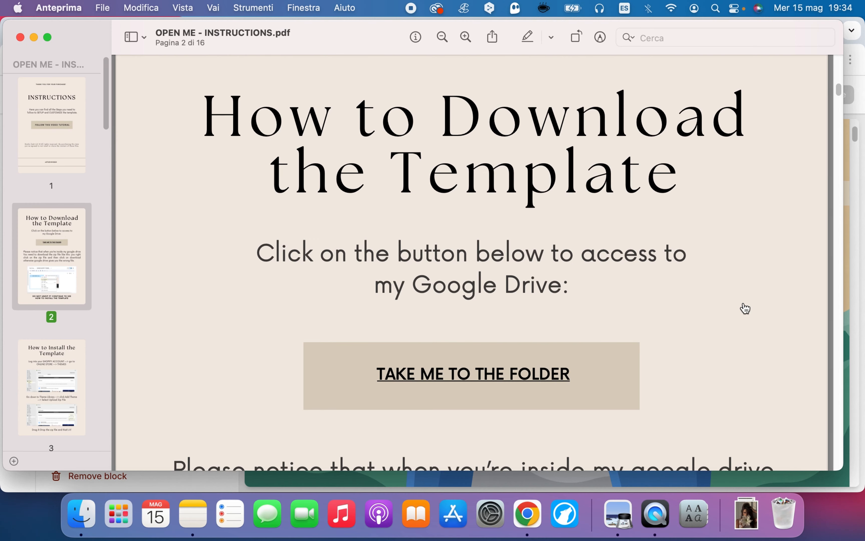
click(73, 352)
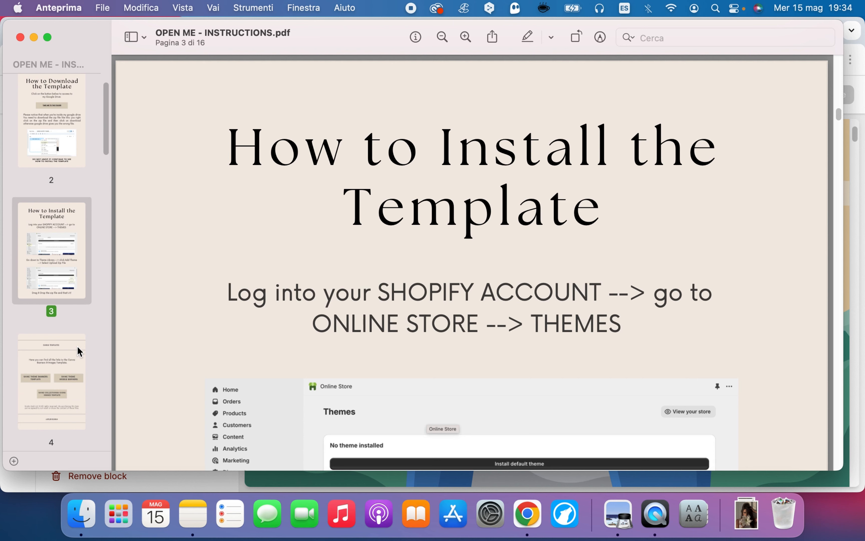
click(48, 383)
scroll(384, 272, down, 5)
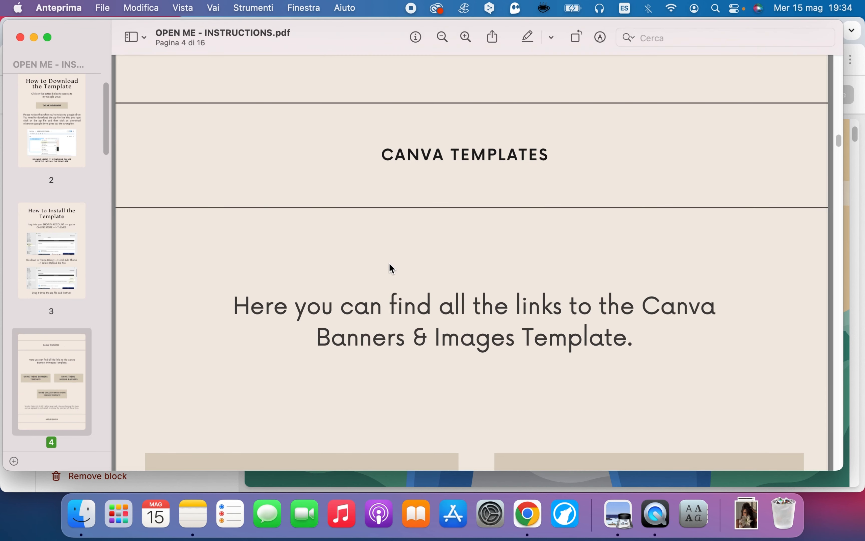
scroll(395, 256, down, 1)
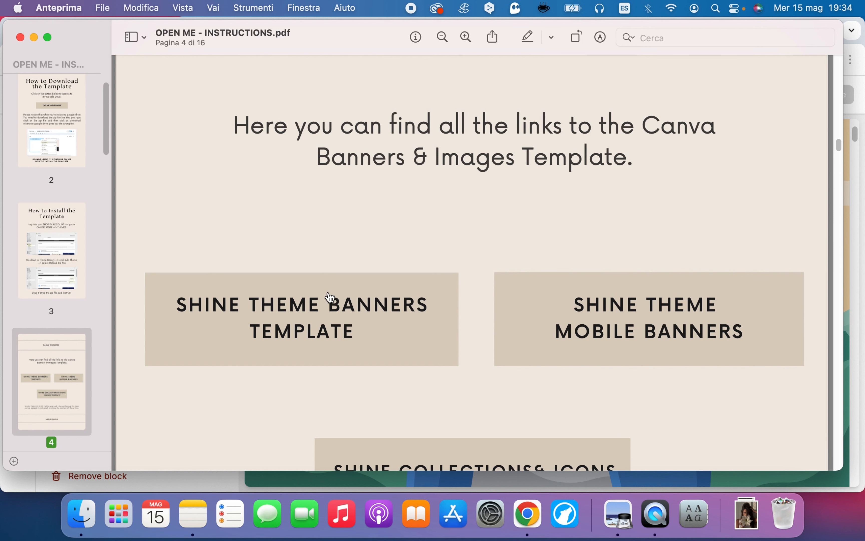
scroll(329, 297, down, 1)
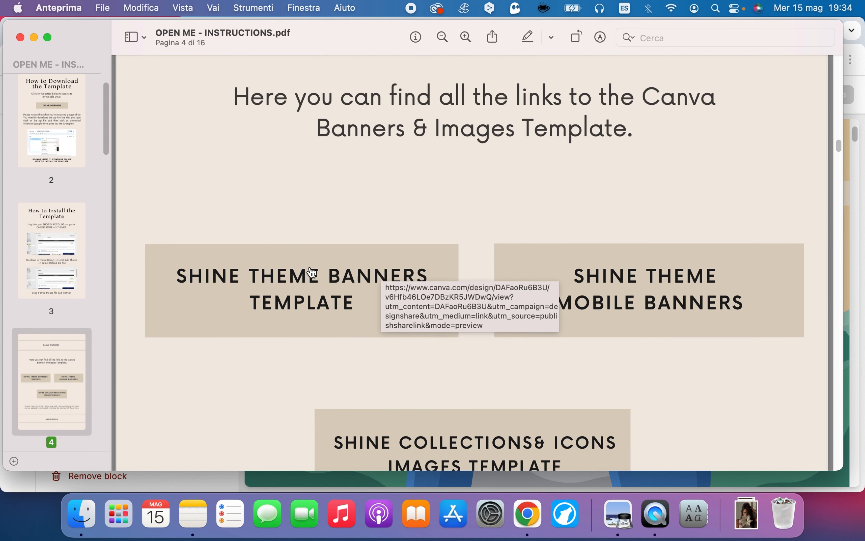
View the Shine Theme Banners Template in Canva, close it, and check the other template links in the instructions PDF
click(319, 278)
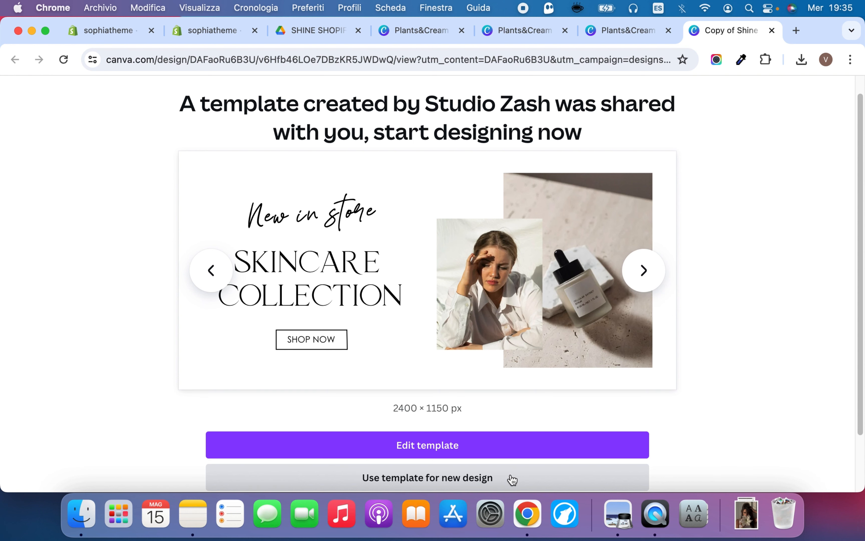
click(772, 30)
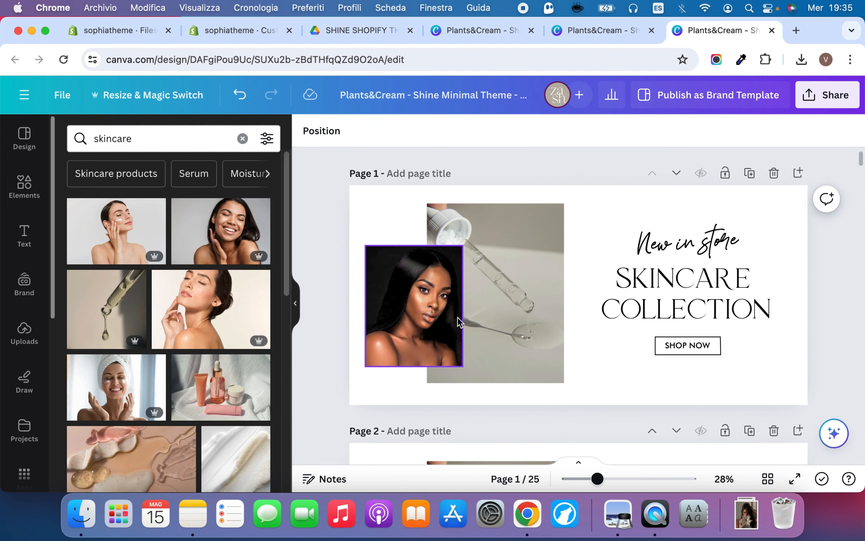
click(618, 513)
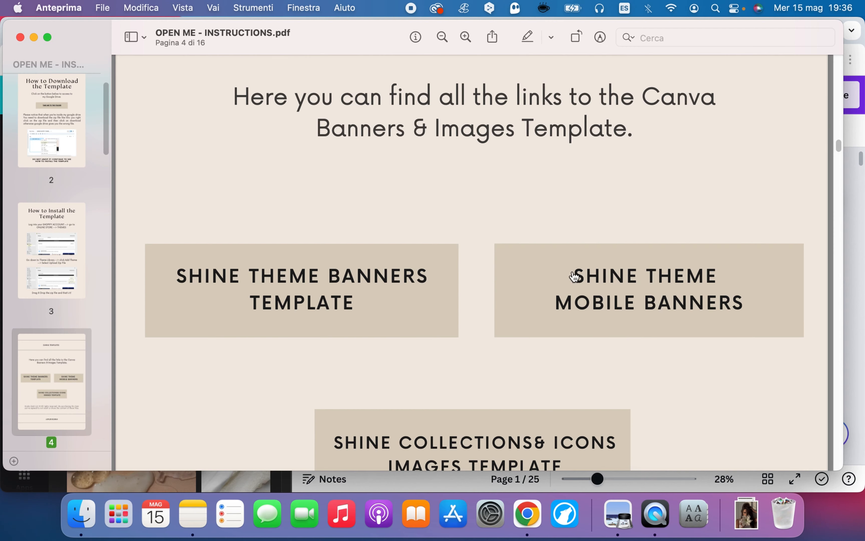
scroll(607, 281, down, 1)
scroll(640, 293, down, 3)
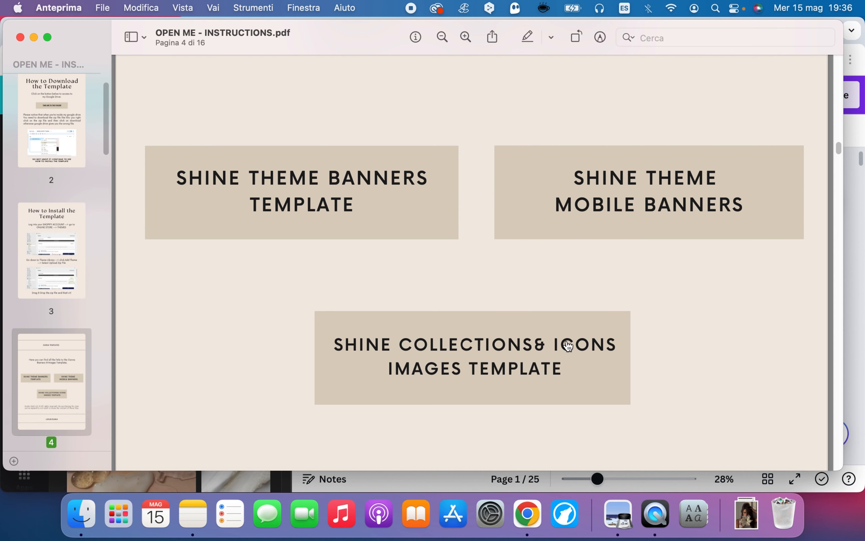
click(37, 38)
Switch to the Canva icons and collection images design and examine its line-art icons and collection image pages
click(468, 29)
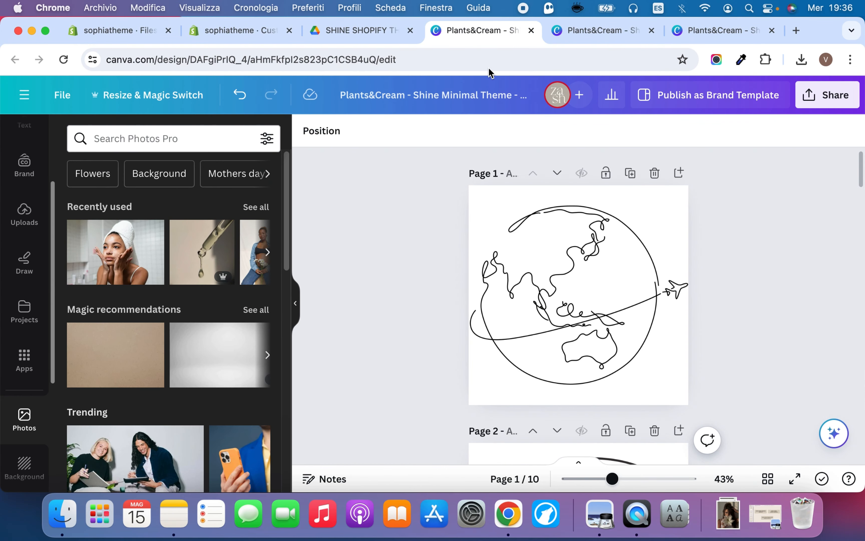
scroll(616, 308, down, 15)
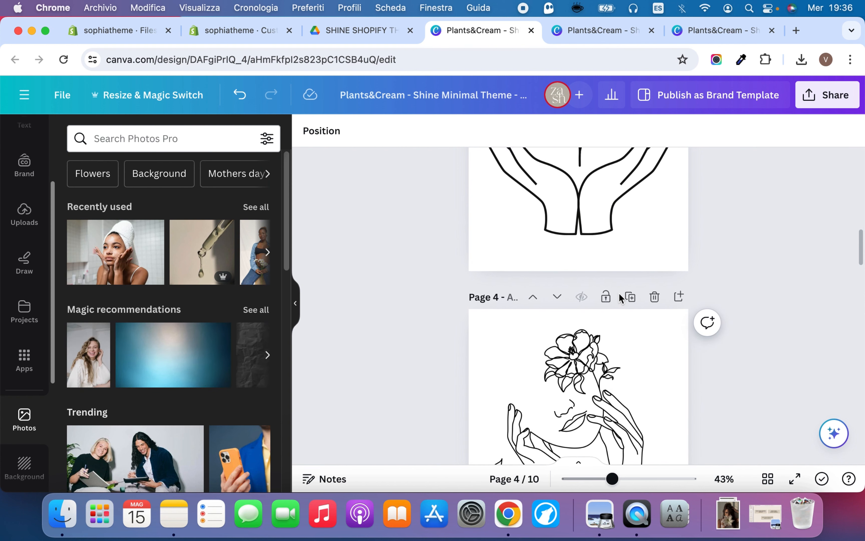
scroll(619, 293, down, 20)
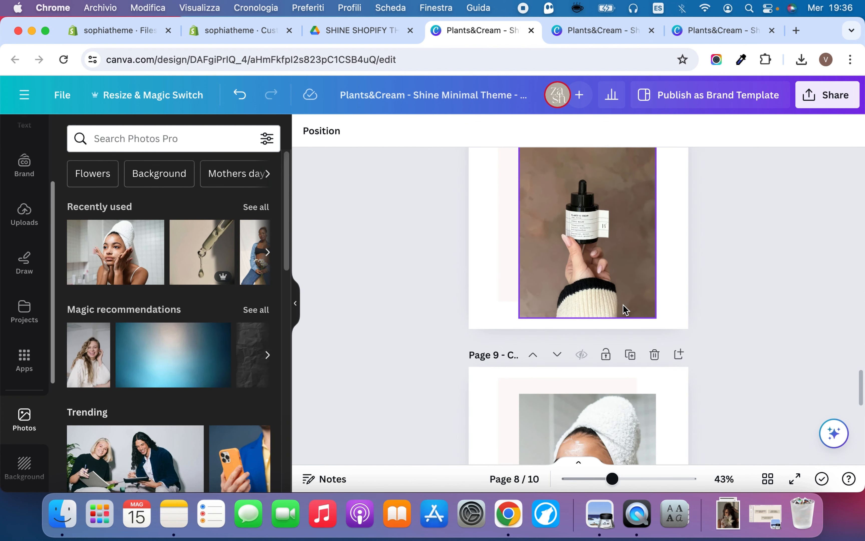
scroll(575, 264, up, 8)
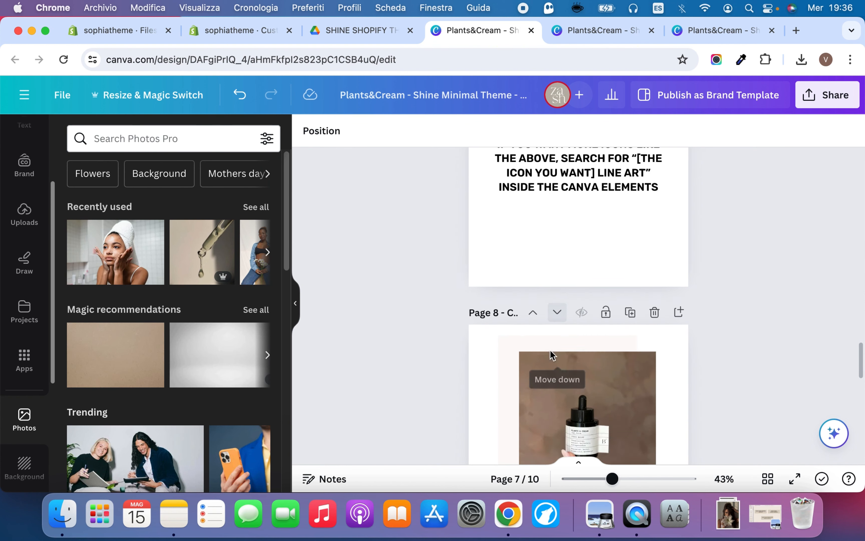
scroll(550, 356, down, 2)
click(502, 276)
click(739, 324)
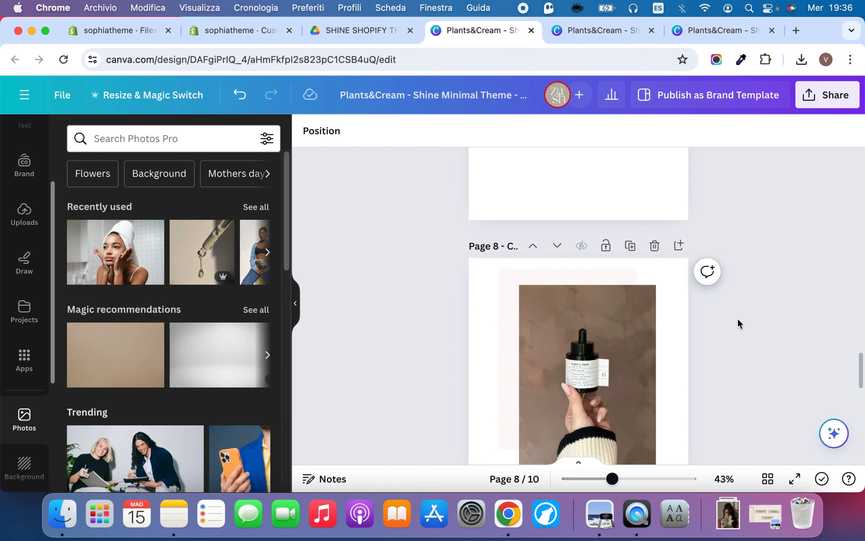
scroll(739, 323, down, 10)
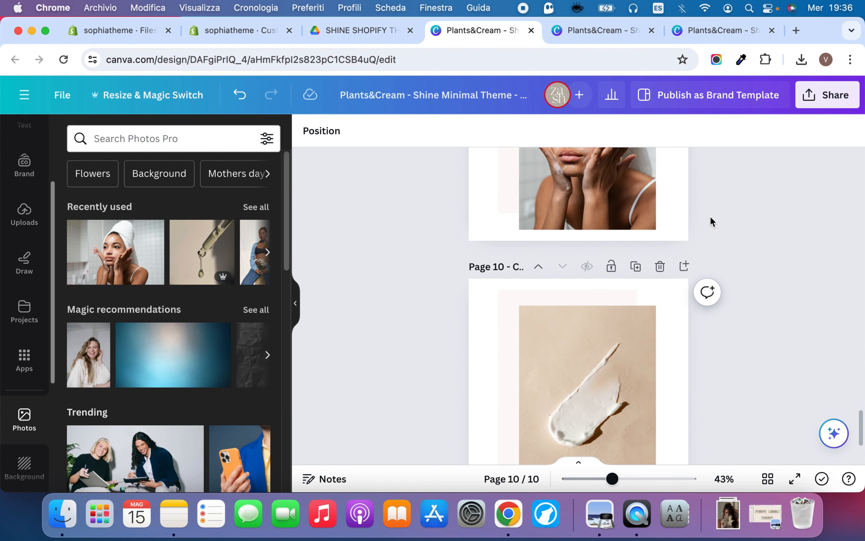
Look through the first pages of the Canva mobile banners design
click(583, 36)
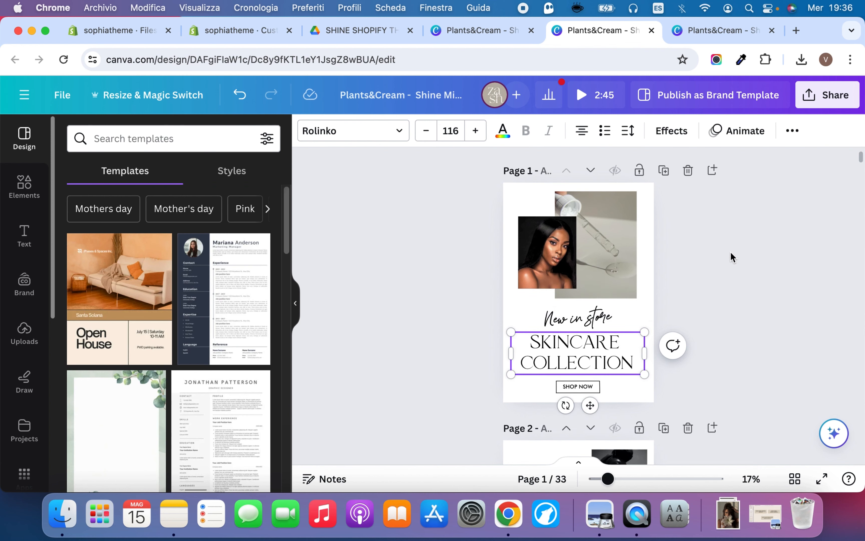
scroll(735, 272, down, 10)
scroll(741, 263, up, 12)
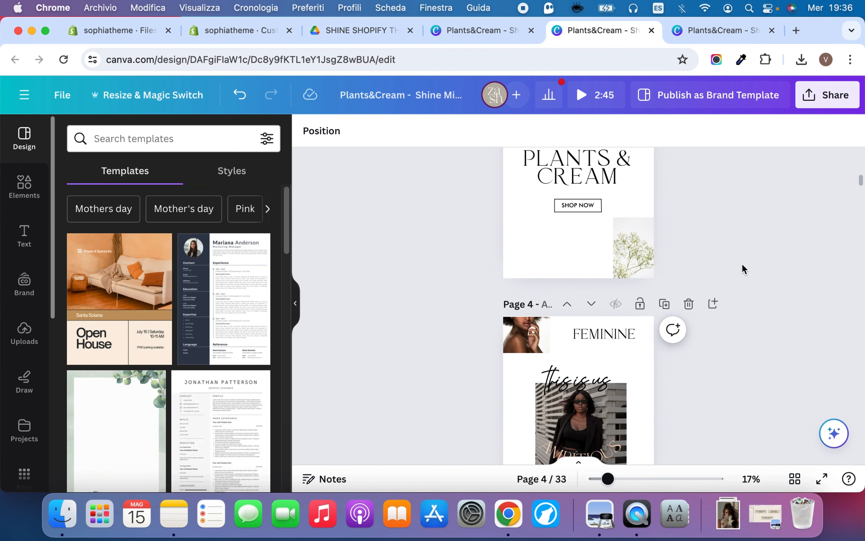
In the desktop banners design, replace the woman's portrait on page 1 with the skincare photo of the woman touching her chin
click(726, 33)
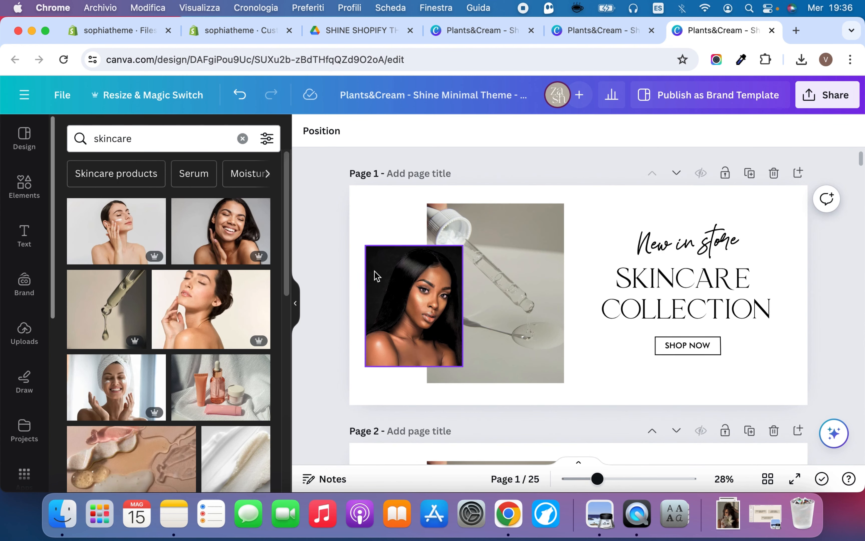
drag(226, 313, 425, 311)
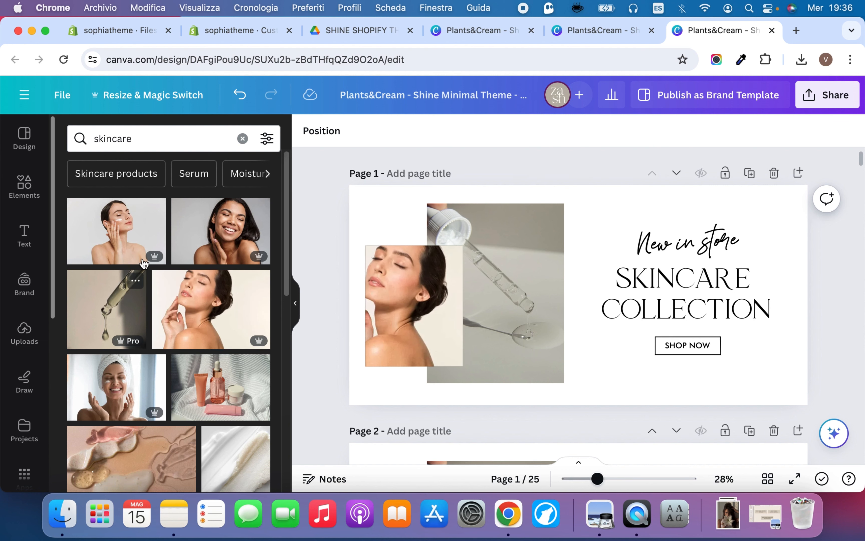
Browse the available fonts for the SKINCARE COLLECTION heading on page 1
click(701, 293)
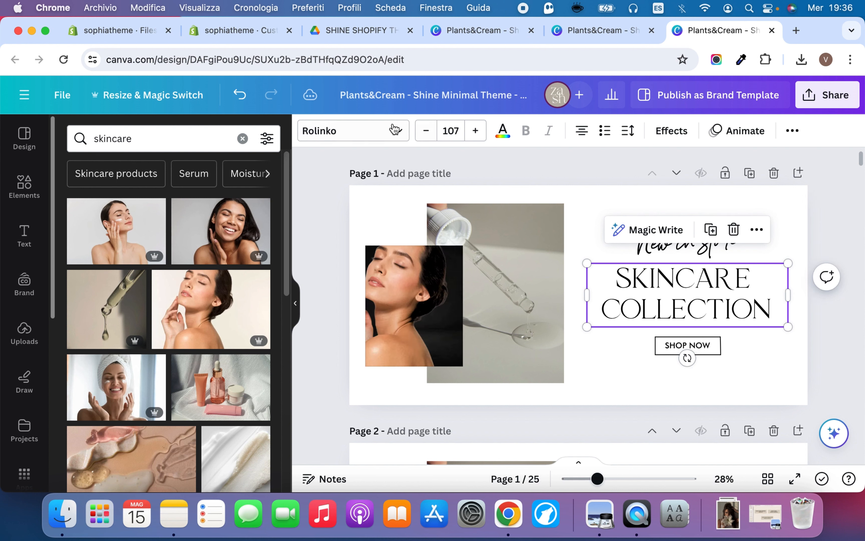
click(395, 129)
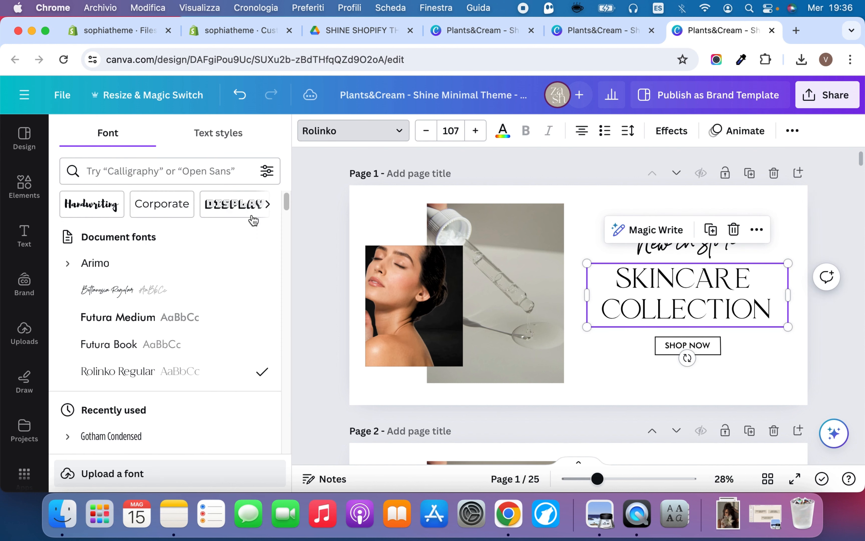
scroll(228, 272, down, 10)
scroll(239, 280, up, 8)
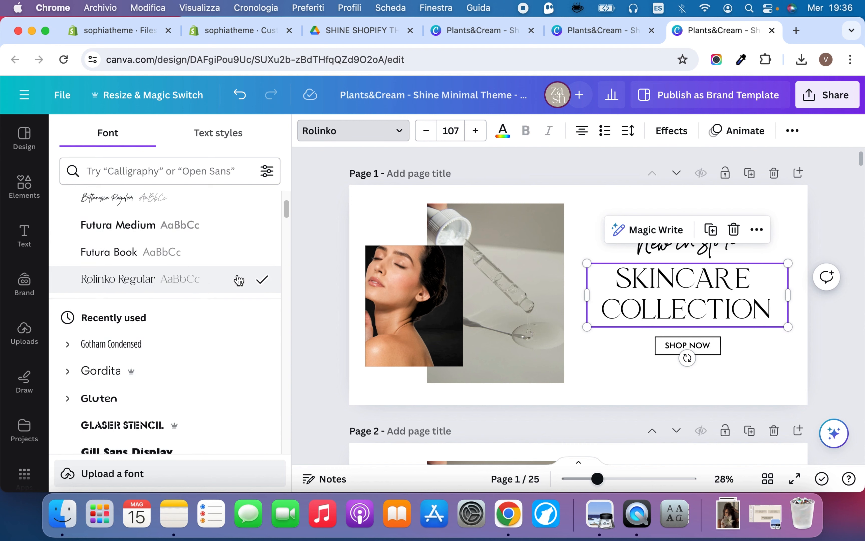
Change the background of the page 1 banner to the light peach document color
click(765, 358)
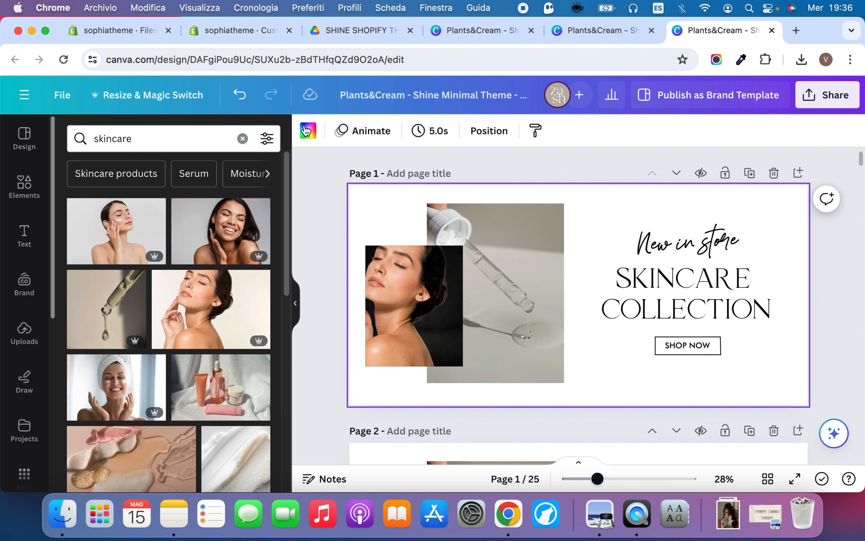
click(307, 130)
click(222, 211)
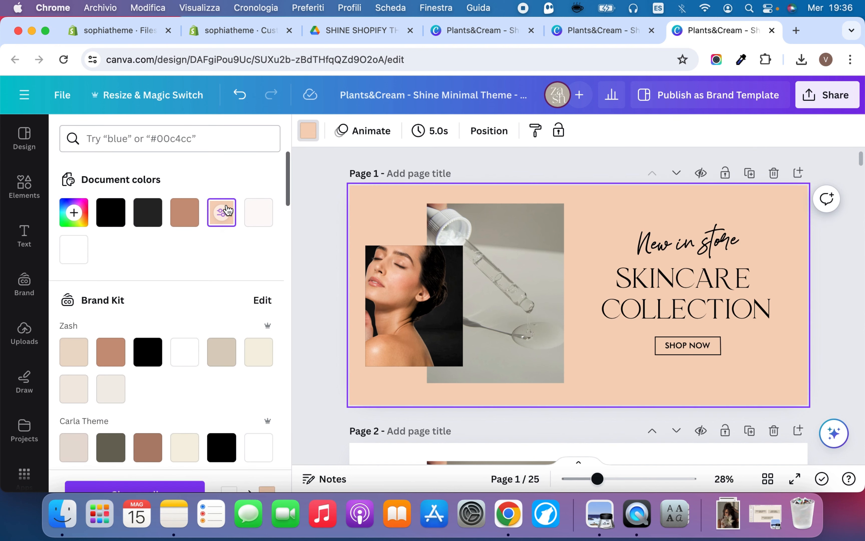
click(527, 197)
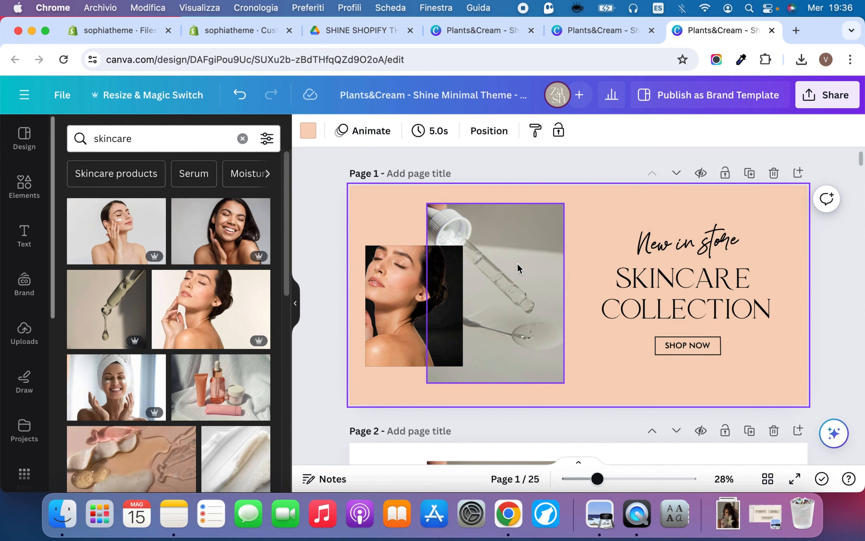
scroll(193, 415, down, 3)
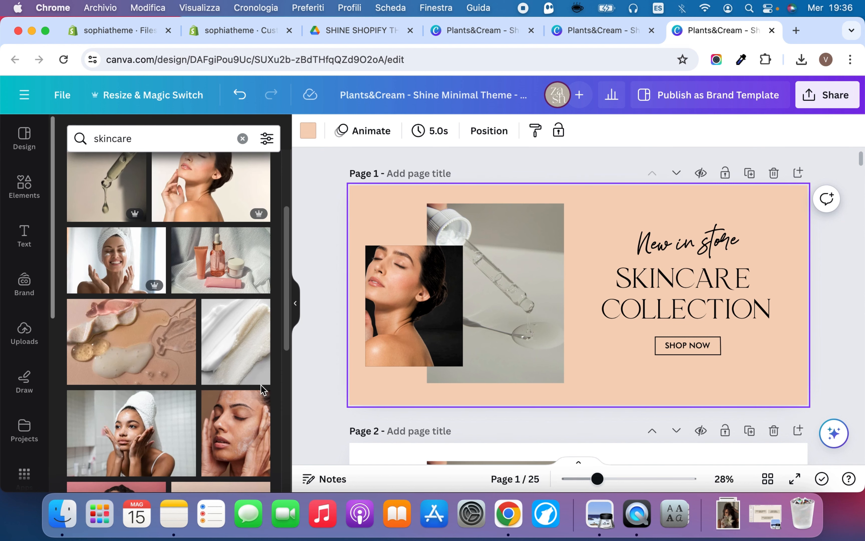
Undo the peach background and the portrait replacement on page 1 of the desktop banners design
key(super+z)
key(super+z)
key(super+z)
key(super+z)
key(super+z)
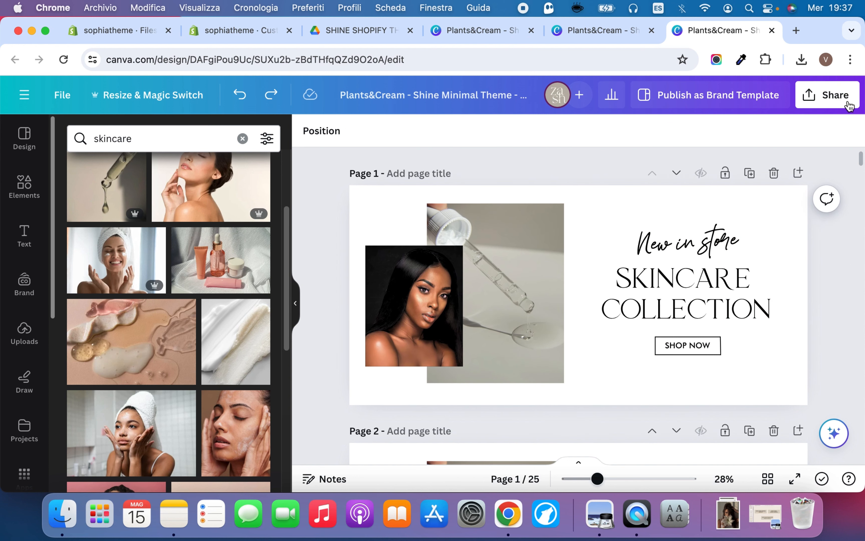
Download only page 1 of the desktop banners design as a JPG
click(848, 104)
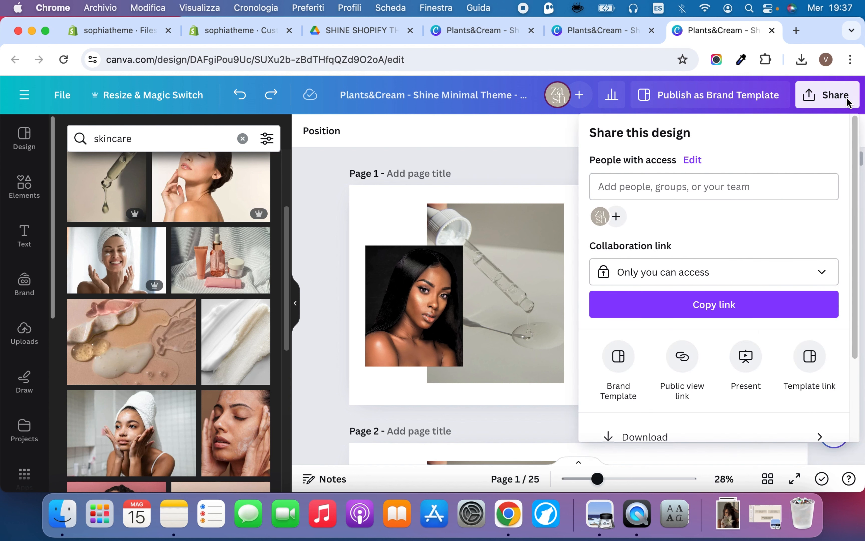
scroll(722, 354, down, 3)
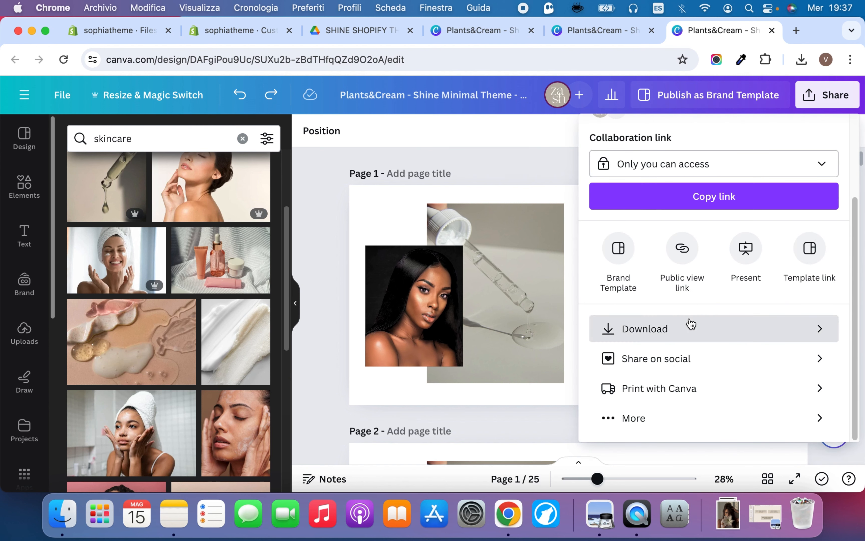
click(690, 325)
click(671, 189)
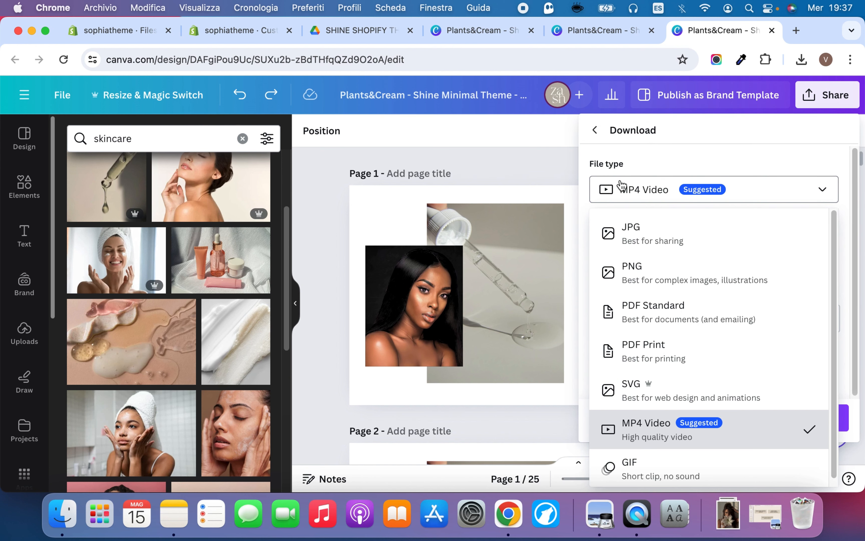
click(699, 242)
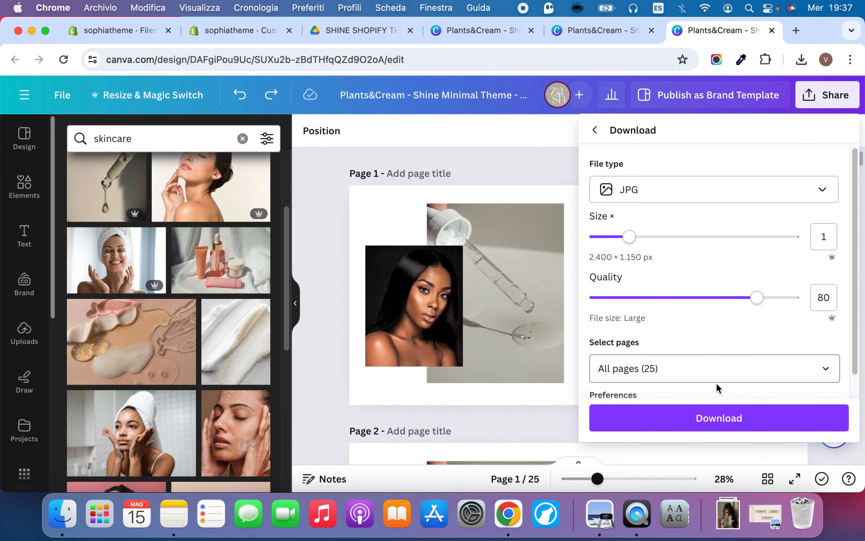
click(714, 369)
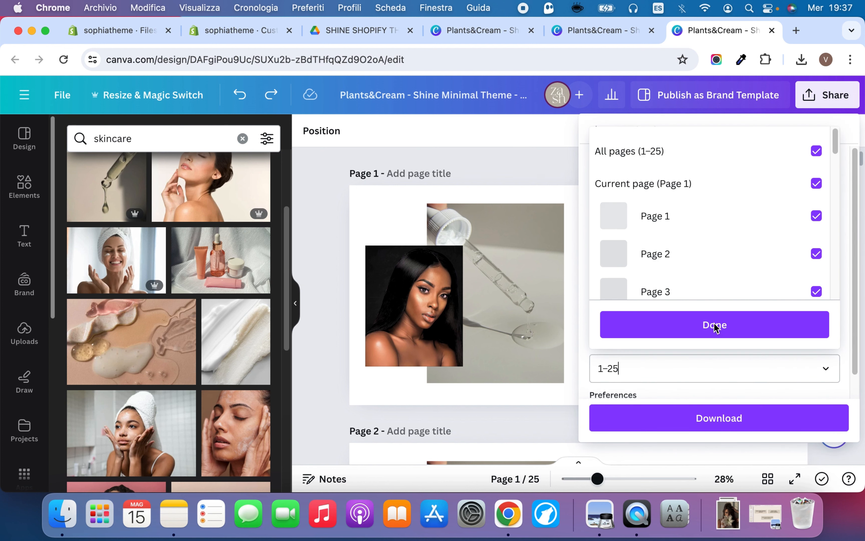
click(699, 156)
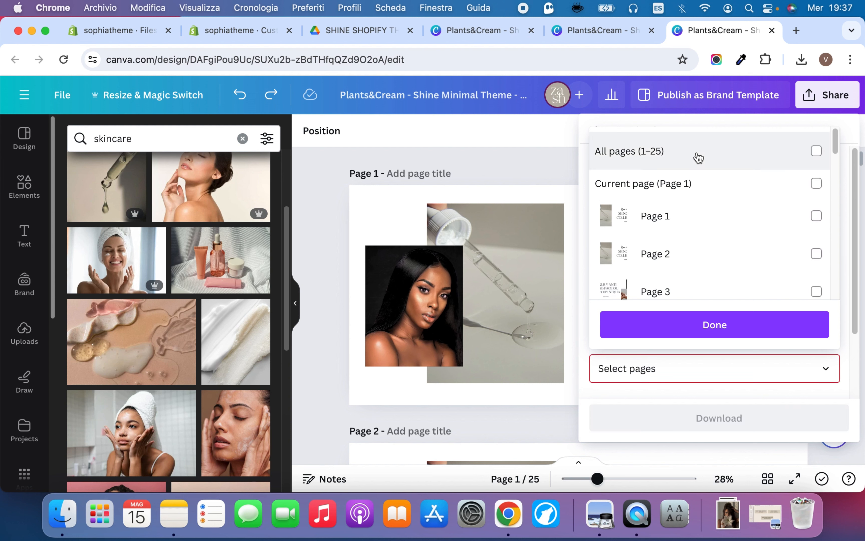
click(712, 215)
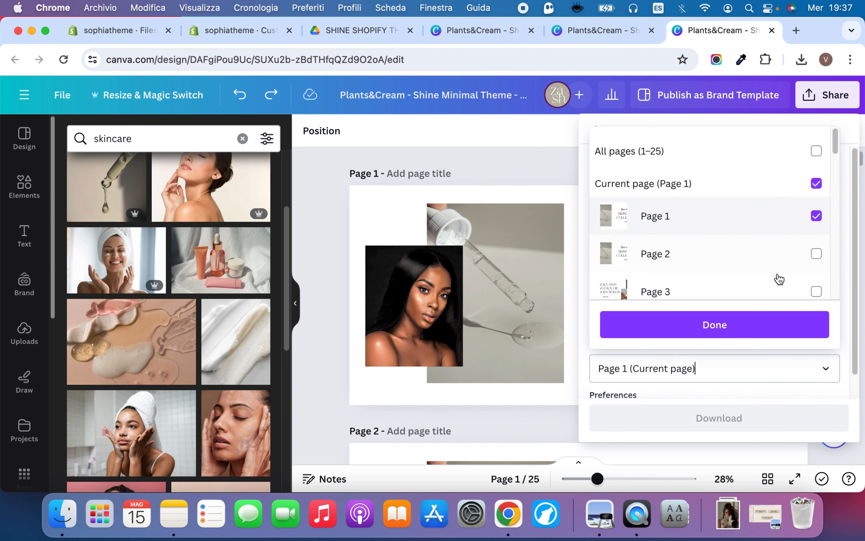
click(758, 326)
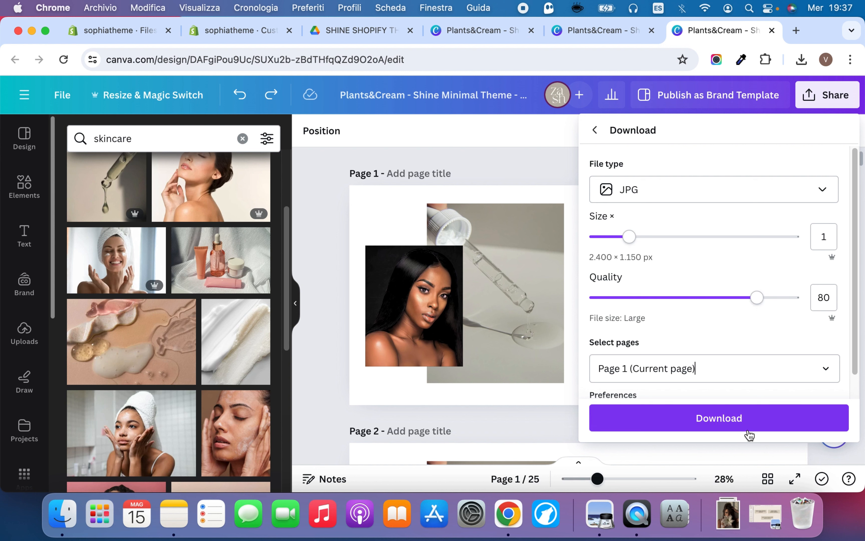
click(739, 421)
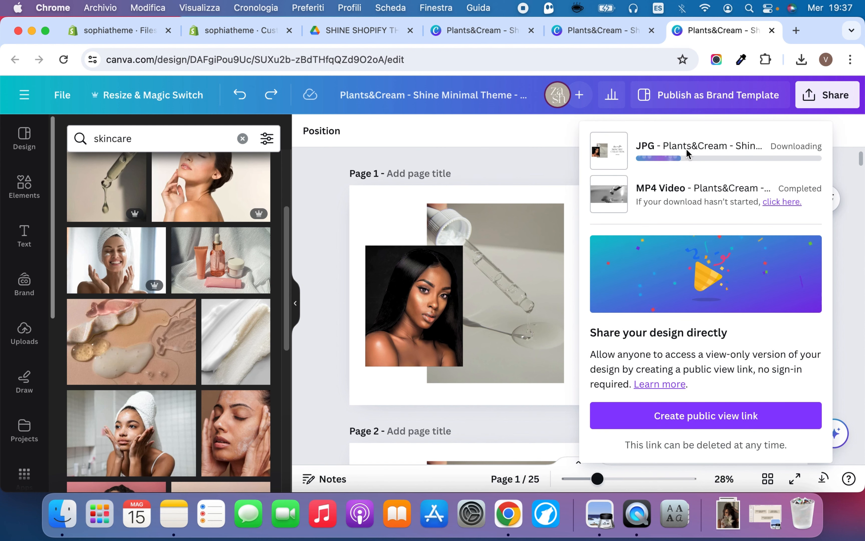
Switch to the mobile banners design and download only its page 1 as a JPG
click(576, 32)
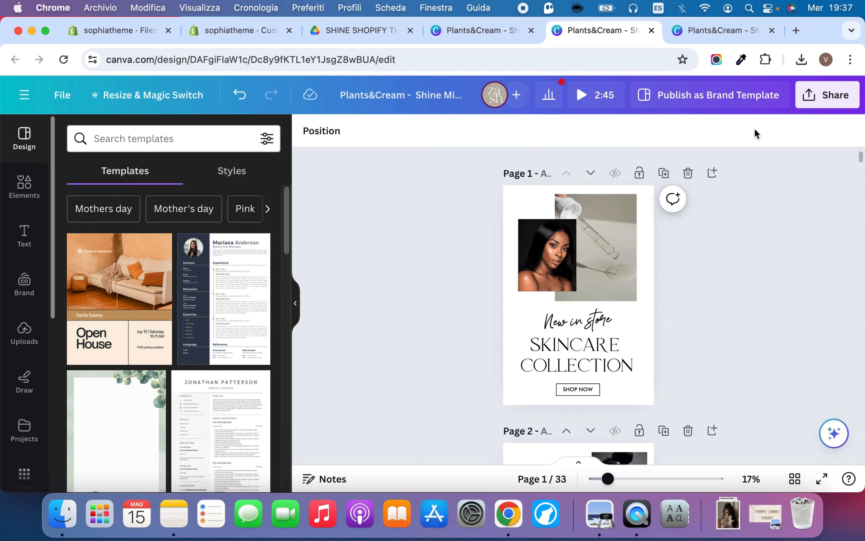
click(851, 96)
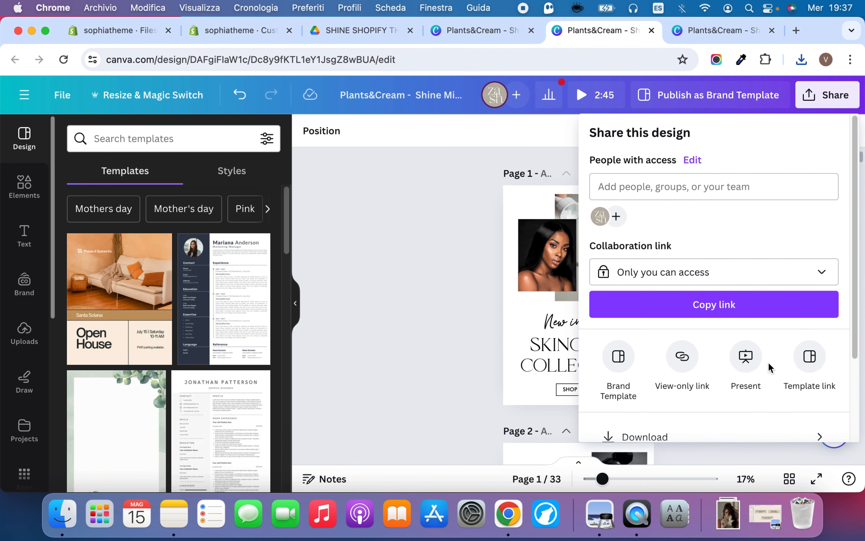
scroll(681, 361, down, 5)
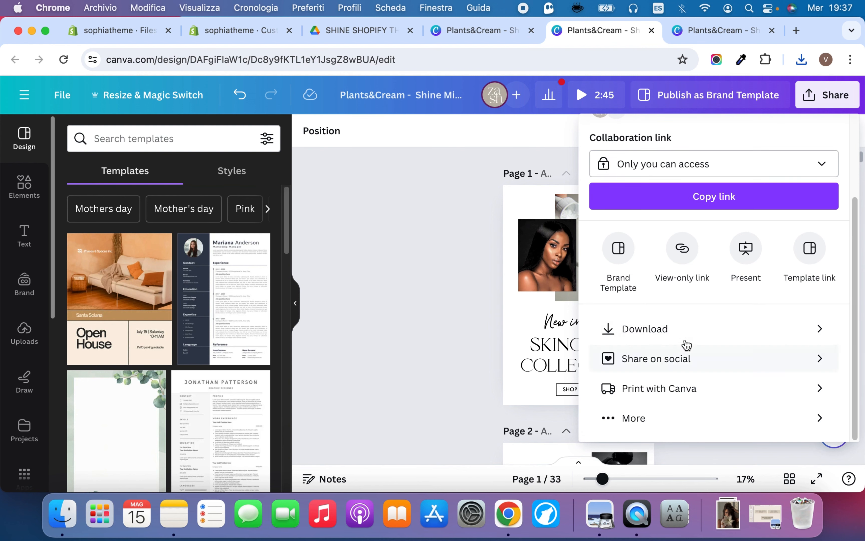
click(686, 339)
click(703, 191)
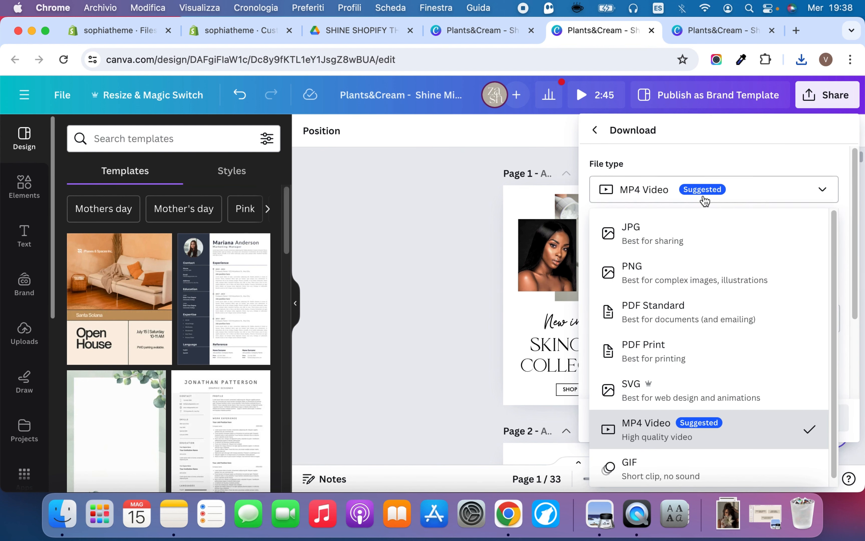
click(710, 242)
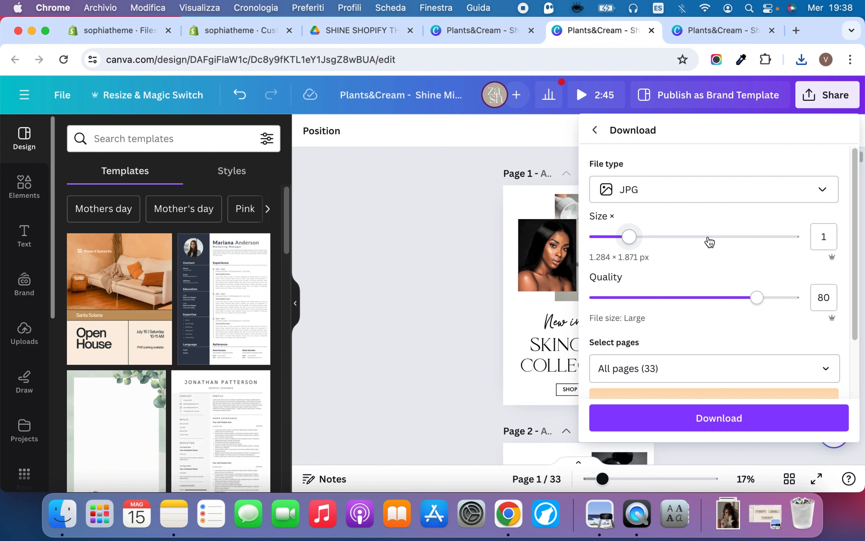
click(716, 368)
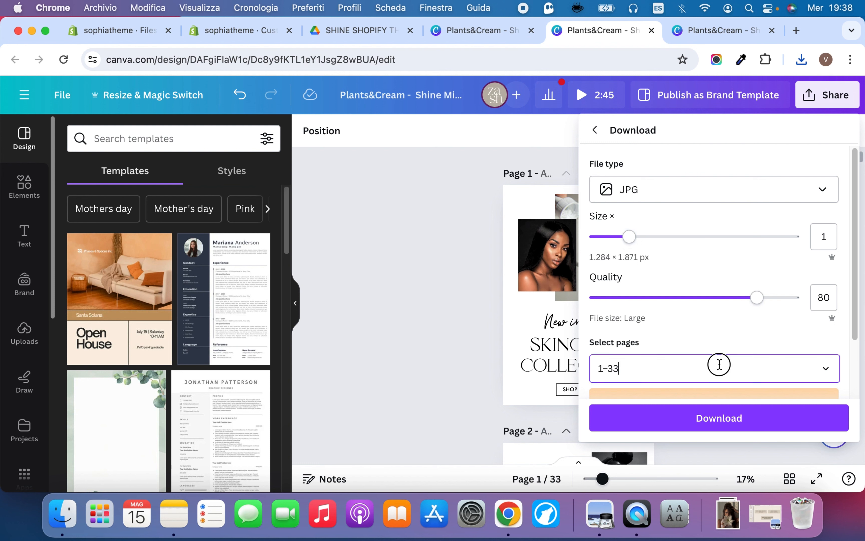
click(711, 154)
click(702, 191)
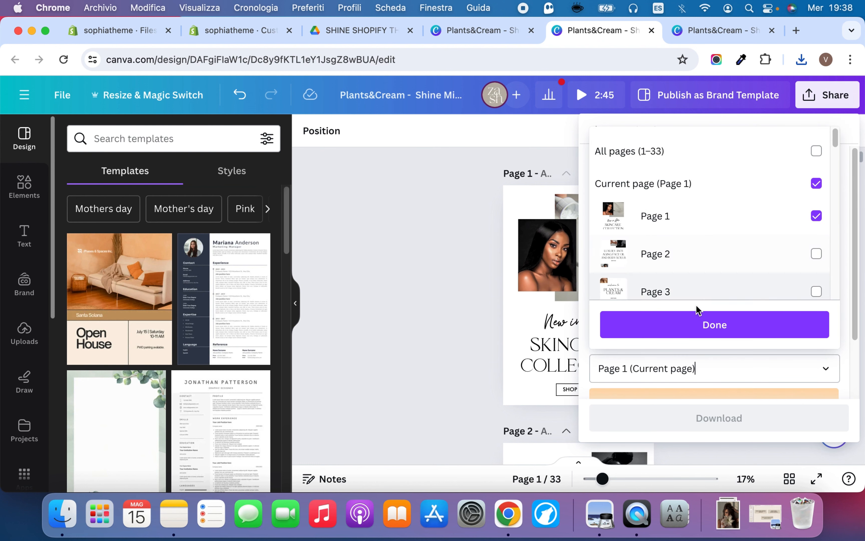
click(697, 314)
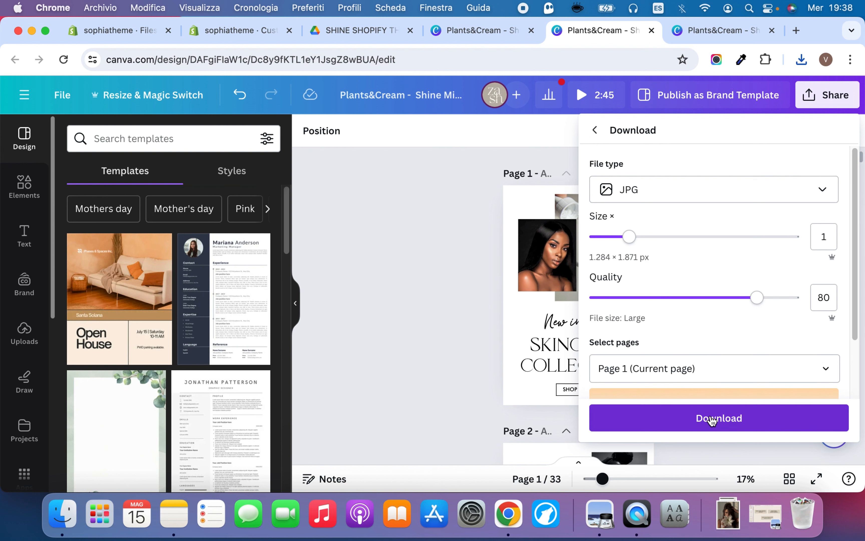
click(712, 419)
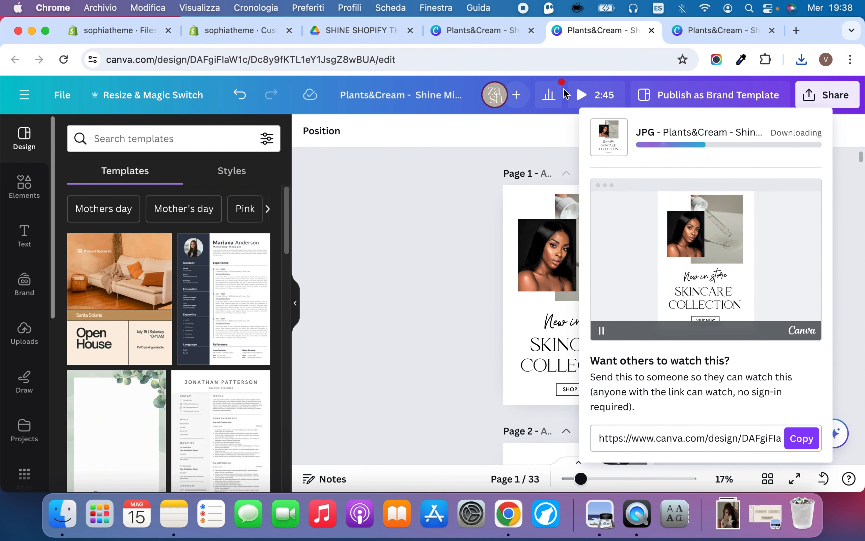
Switch to the Shopify theme editor and upload the downloaded landscape SKINCARE COLLECTION banner as the slide's Desktop Banner
click(361, 30)
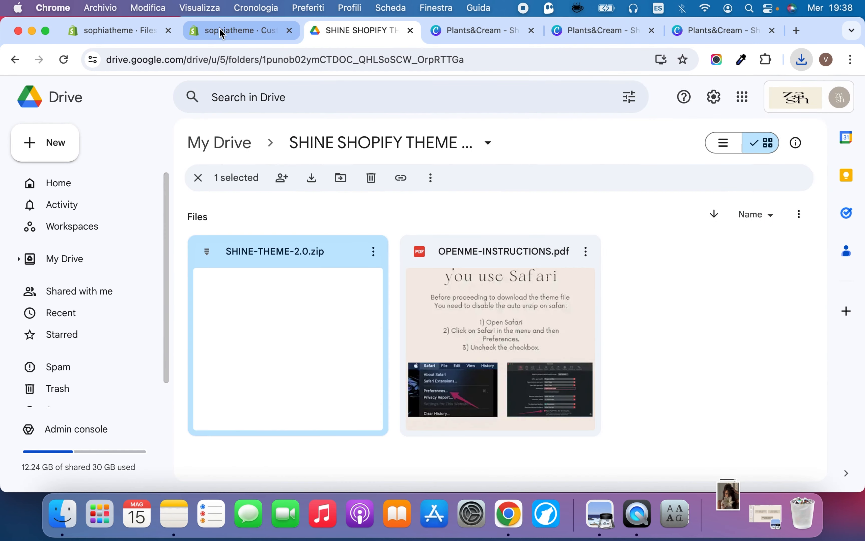
click(219, 30)
click(728, 513)
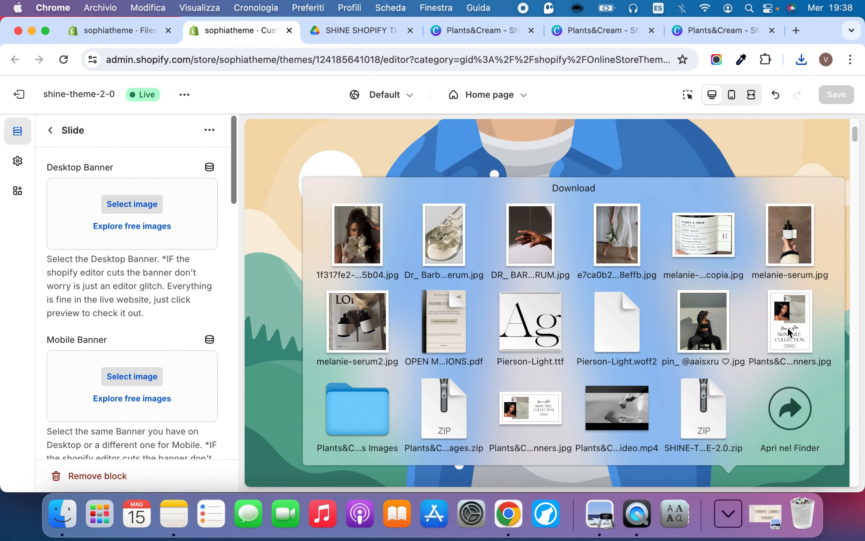
drag(530, 408, 114, 175)
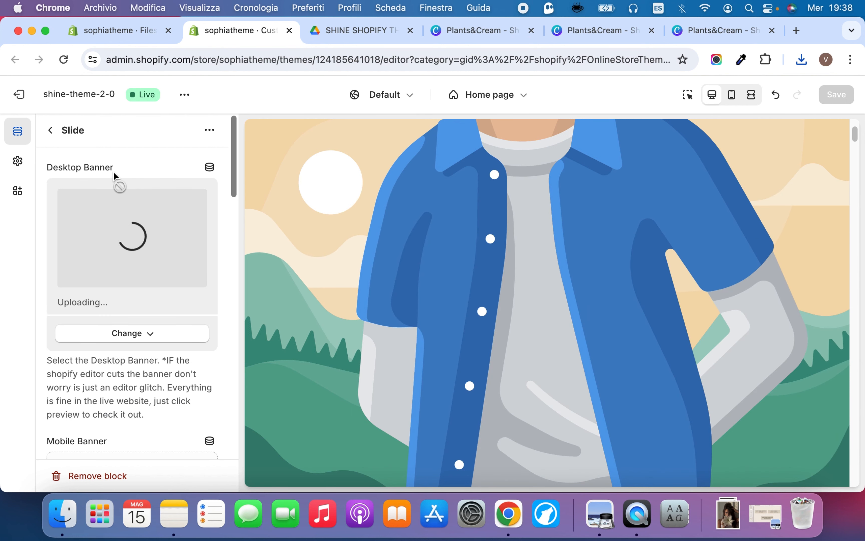
Upload the downloaded portrait-format SKINCARE COLLECTION banner as the slide's Mobile Banner
scroll(120, 305, down, 7)
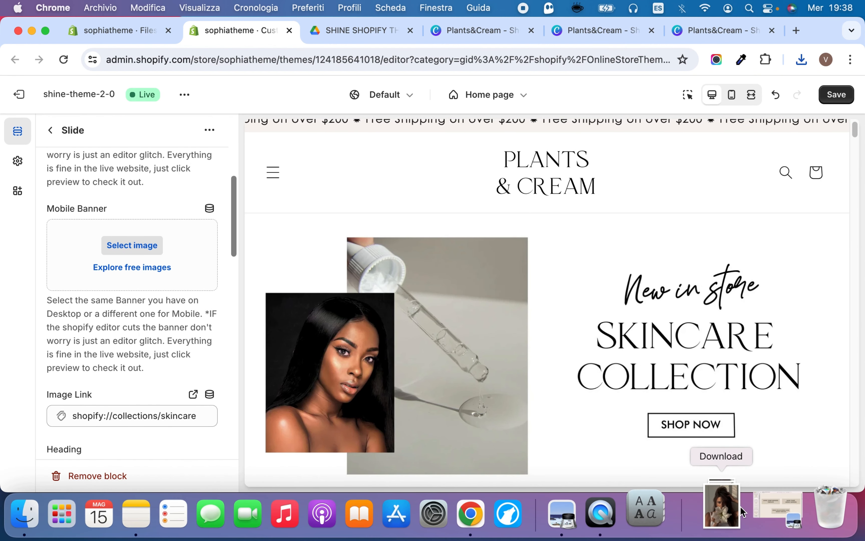
click(729, 502)
drag(790, 322, 114, 243)
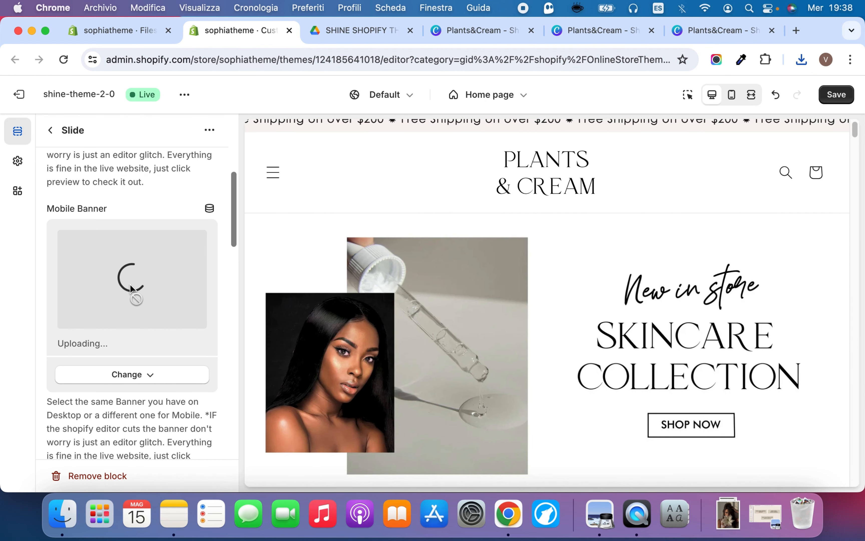
Set the slide's Image Link to the Serums collection and save the theme changes
scroll(128, 251, up, 5)
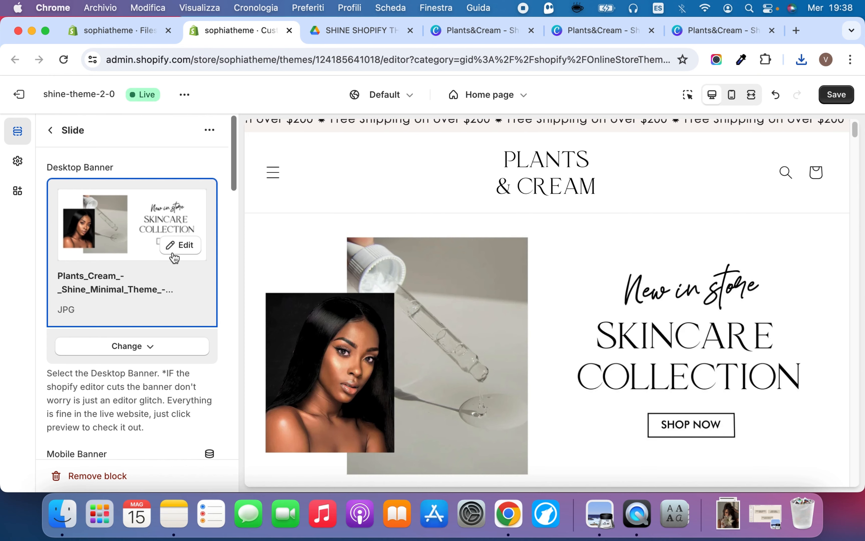
scroll(163, 264, down, 2)
scroll(163, 267, down, 10)
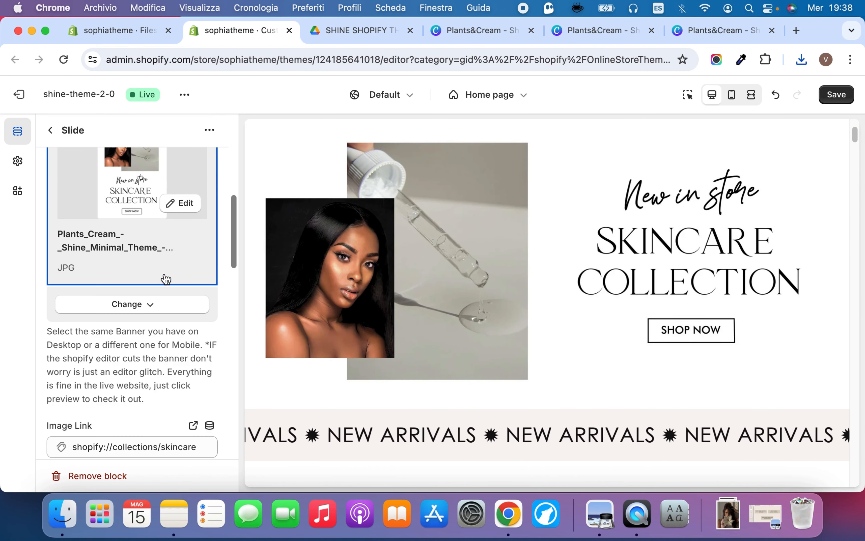
scroll(107, 258, up, 4)
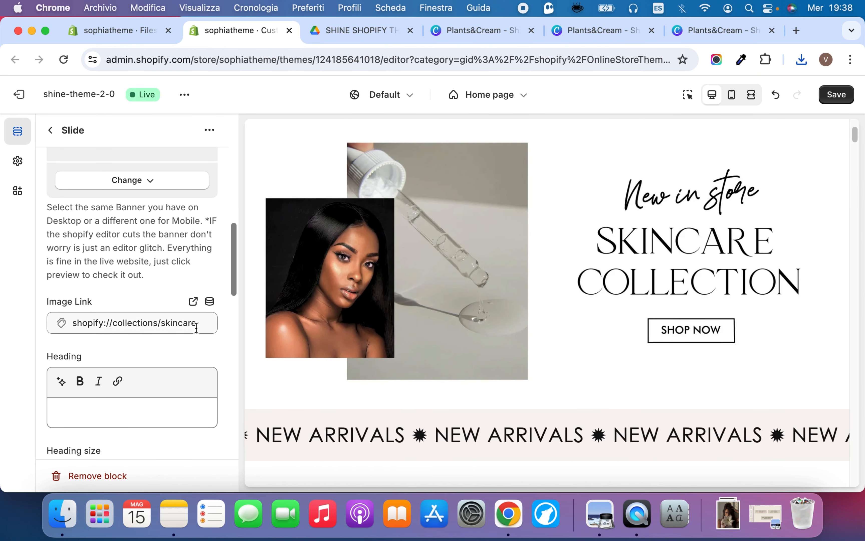
click(193, 324)
click(203, 323)
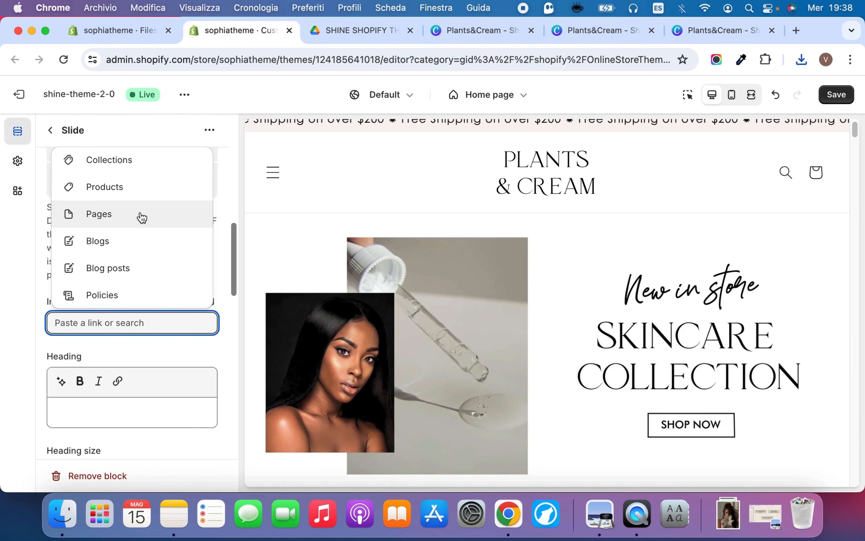
click(152, 163)
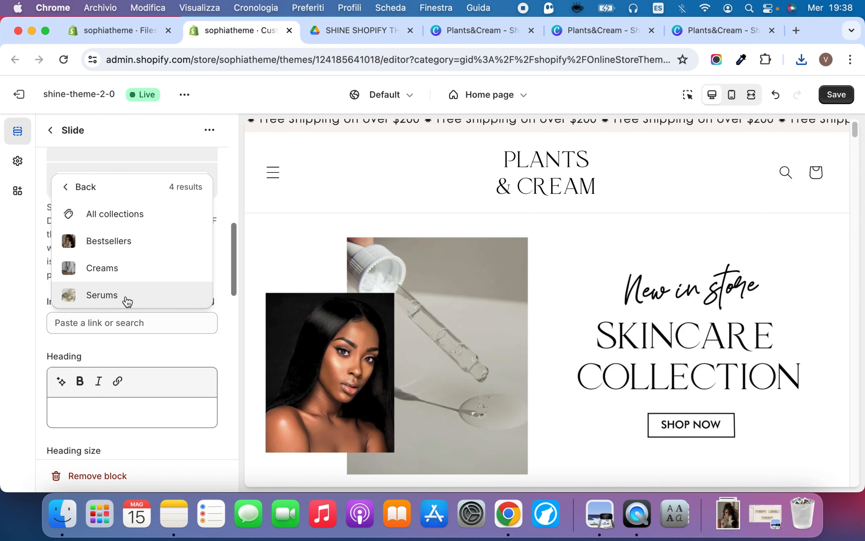
click(141, 301)
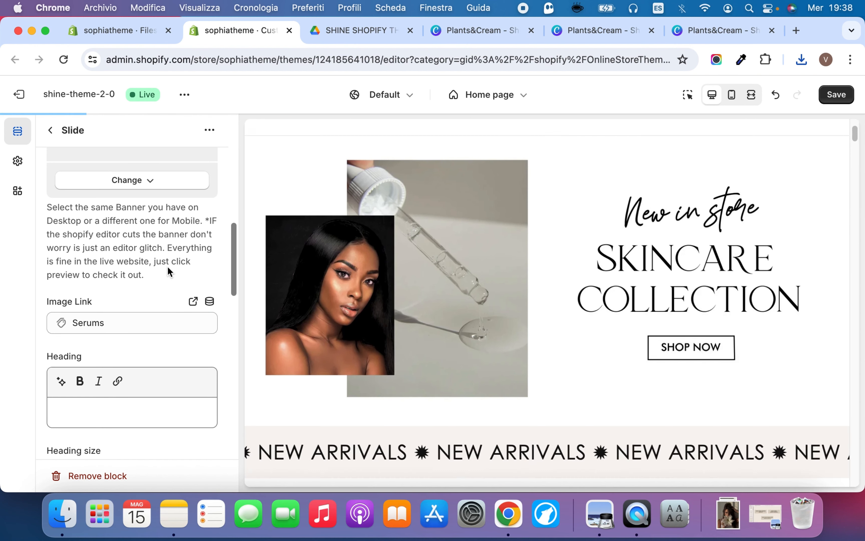
scroll(168, 354, down, 2)
scroll(168, 359, up, 10)
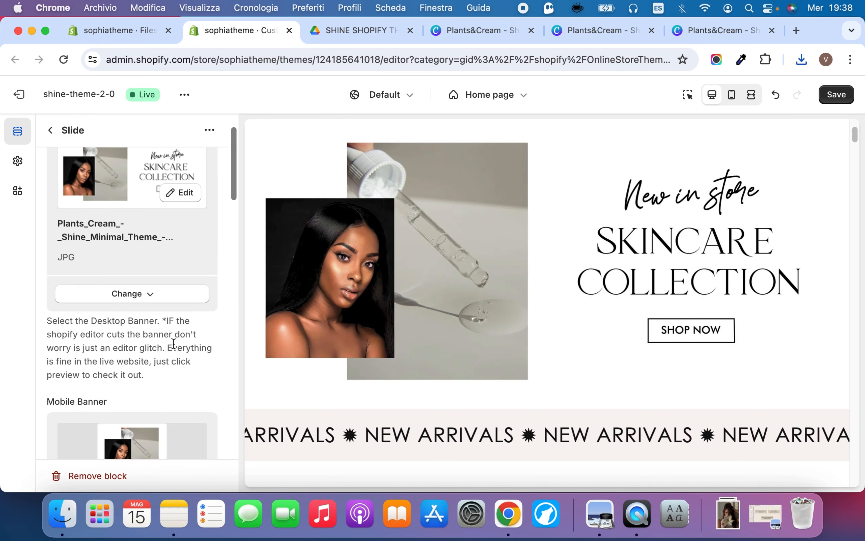
click(836, 95)
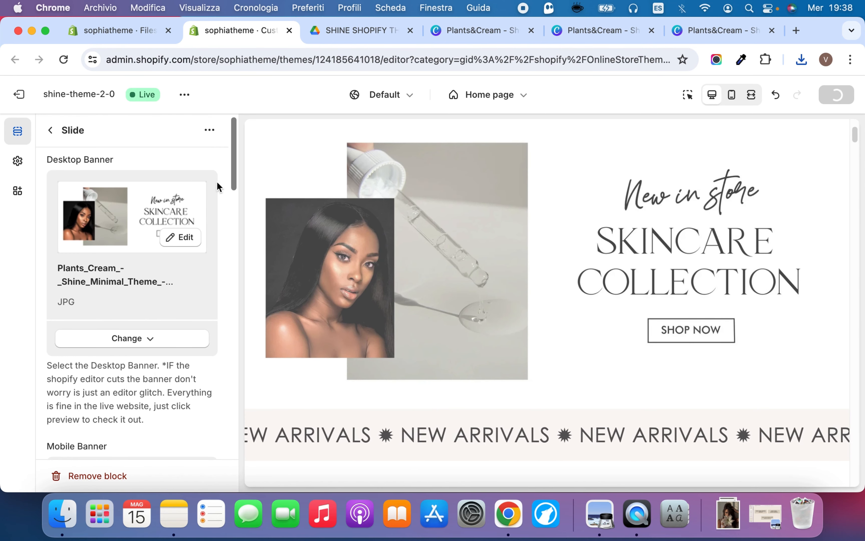
Preview the home page slideshow in the mobile view
scroll(107, 253, up, 1)
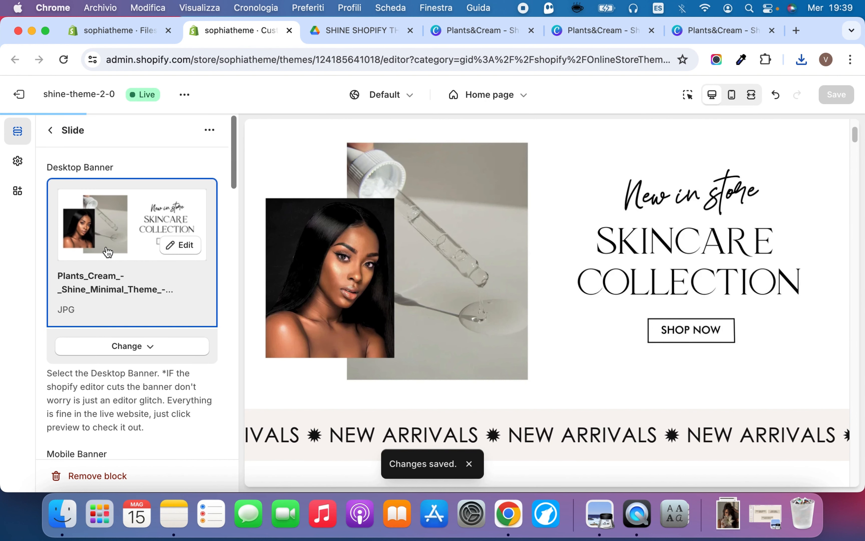
scroll(107, 250, down, 6)
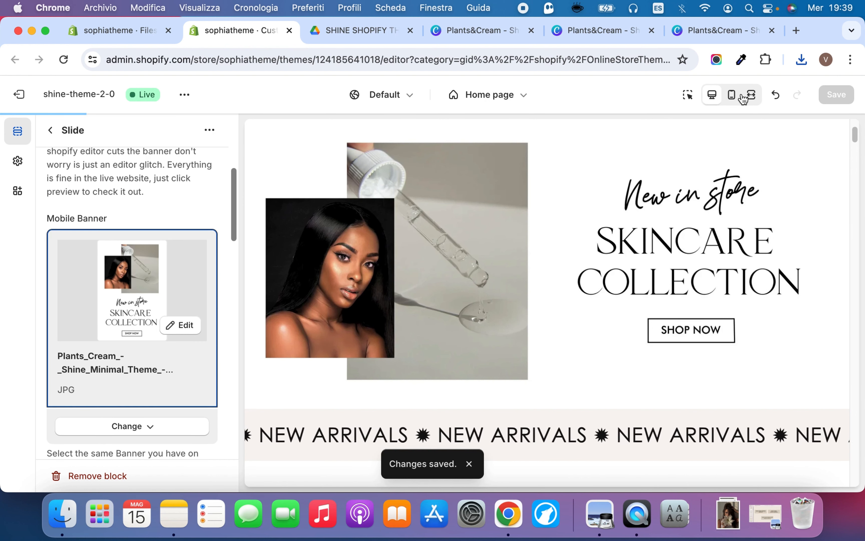
click(733, 95)
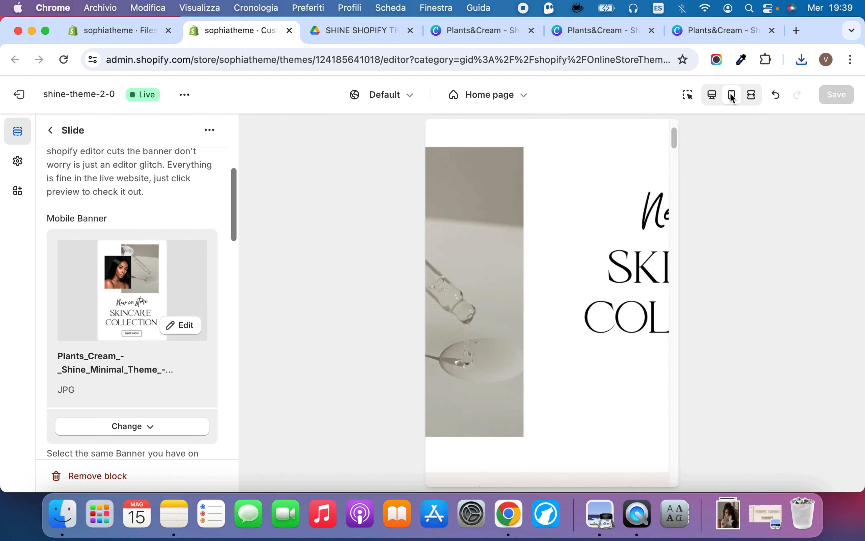
Reload the theme editor and examine how the SKINCARE COLLECTION banner displays in the mobile preview of the home page
scroll(102, 284, up, 2)
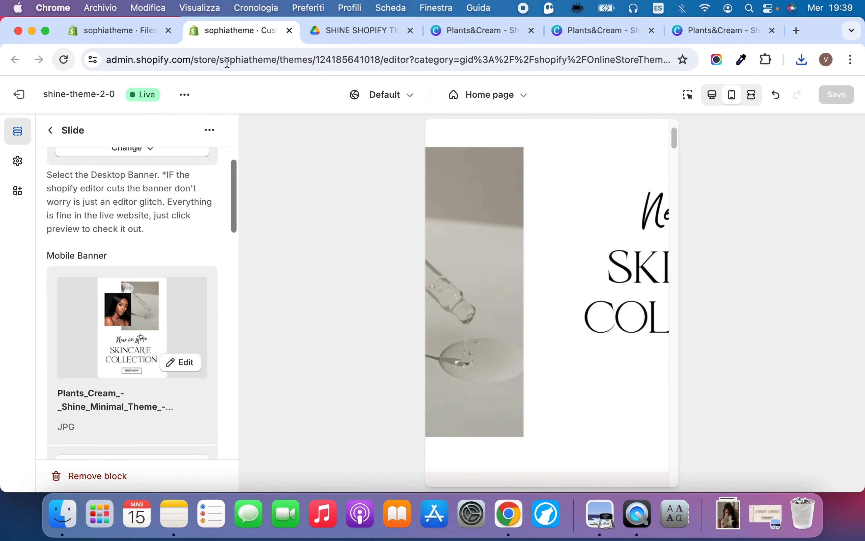
click(62, 59)
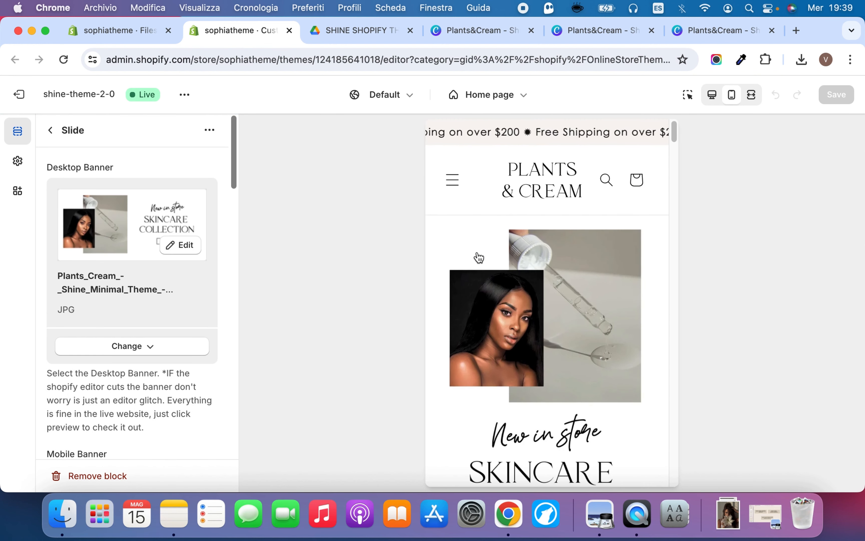
scroll(186, 235, down, 6)
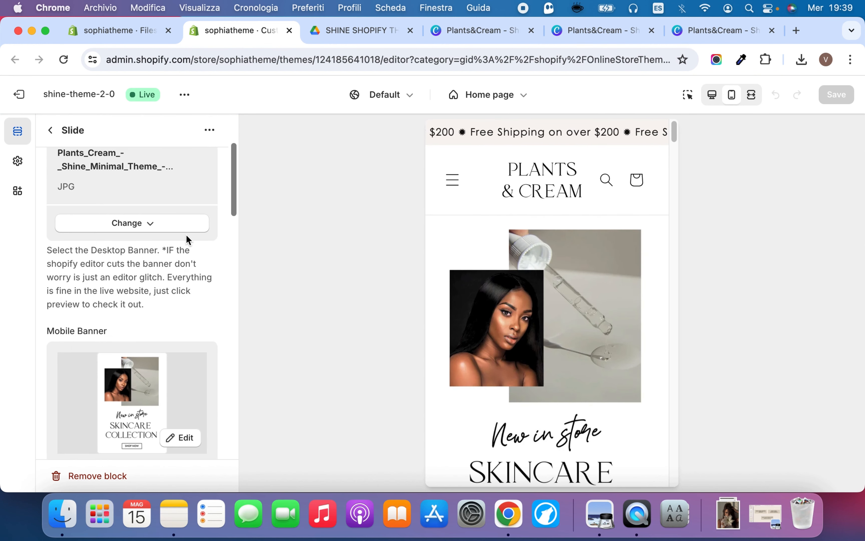
scroll(204, 198, up, 3)
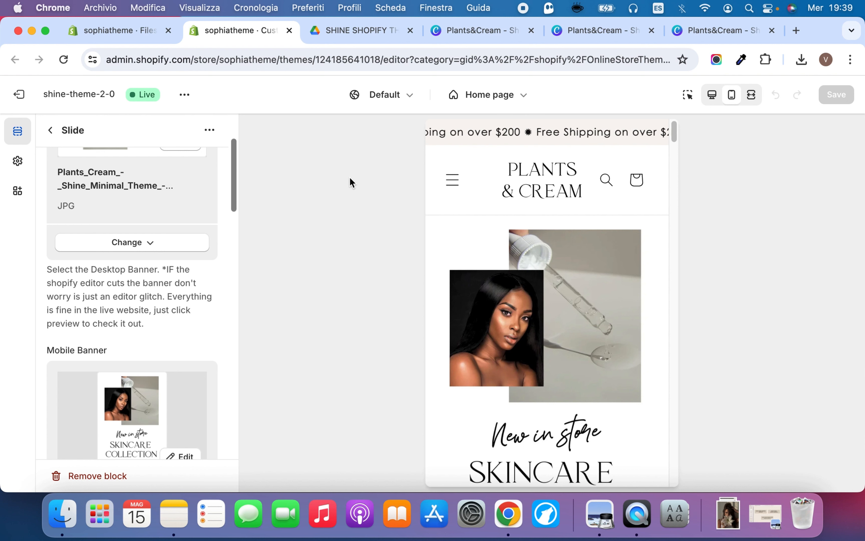
click(185, 94)
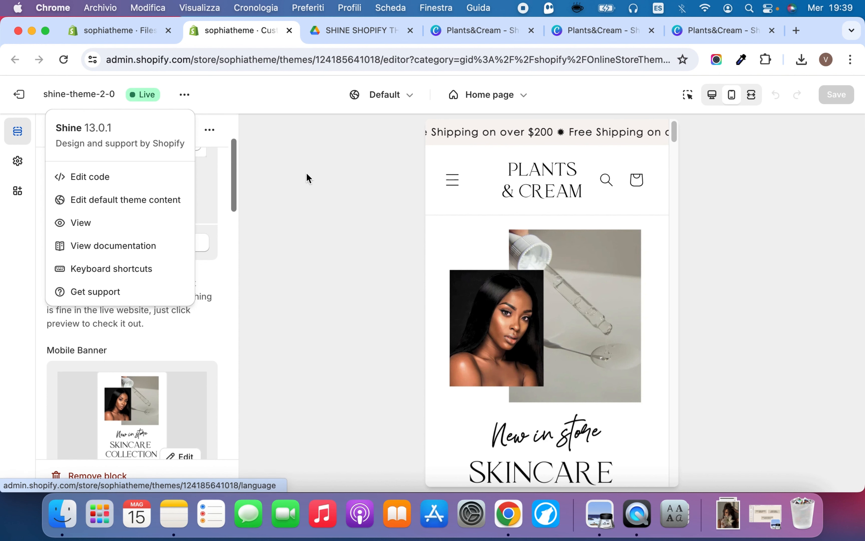
click(213, 99)
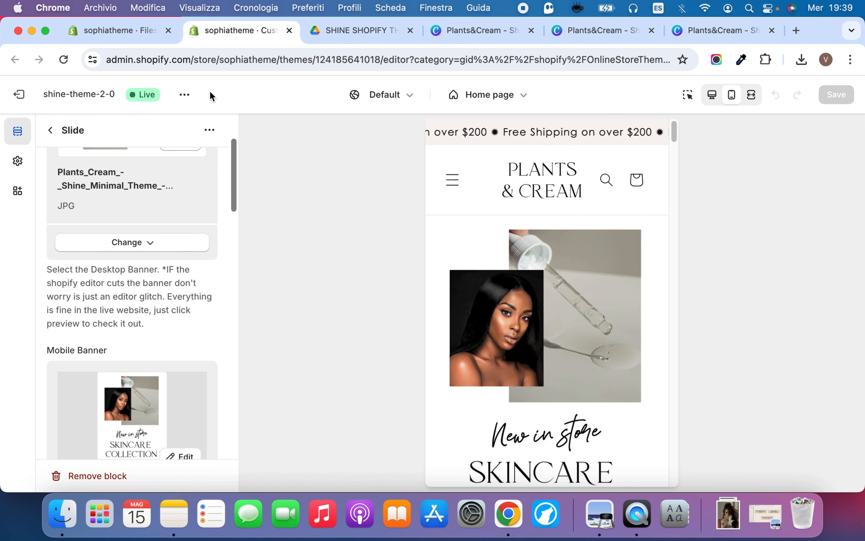
scroll(587, 228, down, 4)
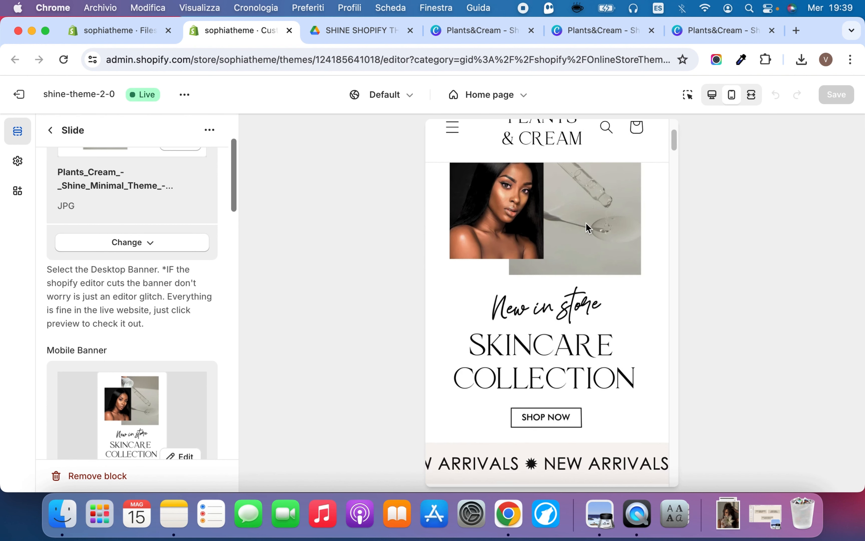
scroll(587, 229, up, 4)
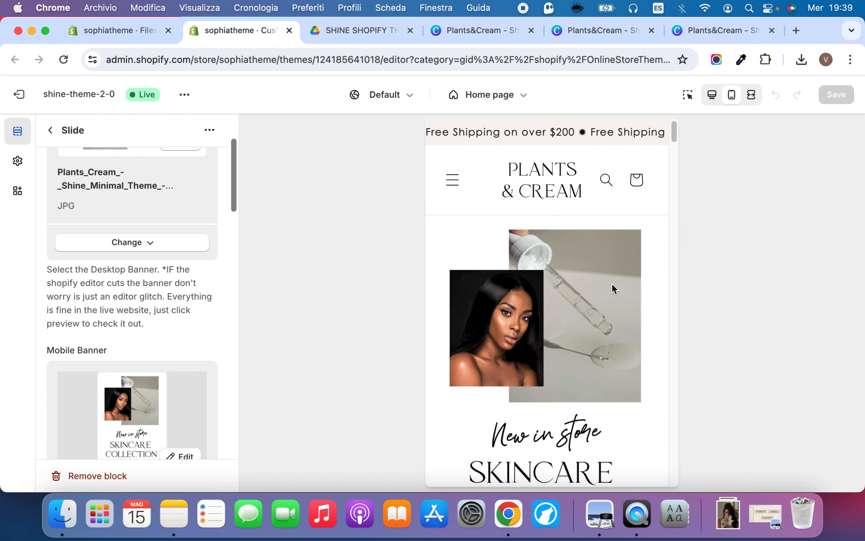
scroll(612, 285, down, 5)
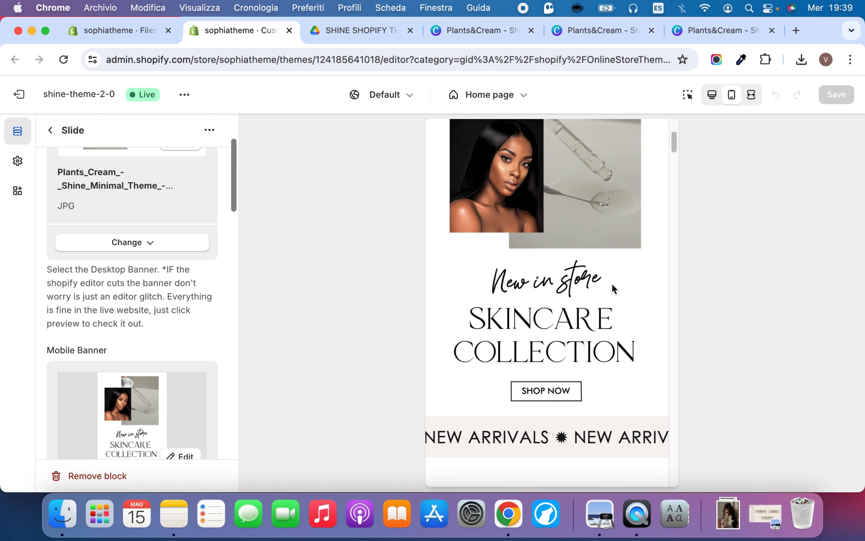
scroll(612, 285, up, 1)
scroll(612, 285, up, 3)
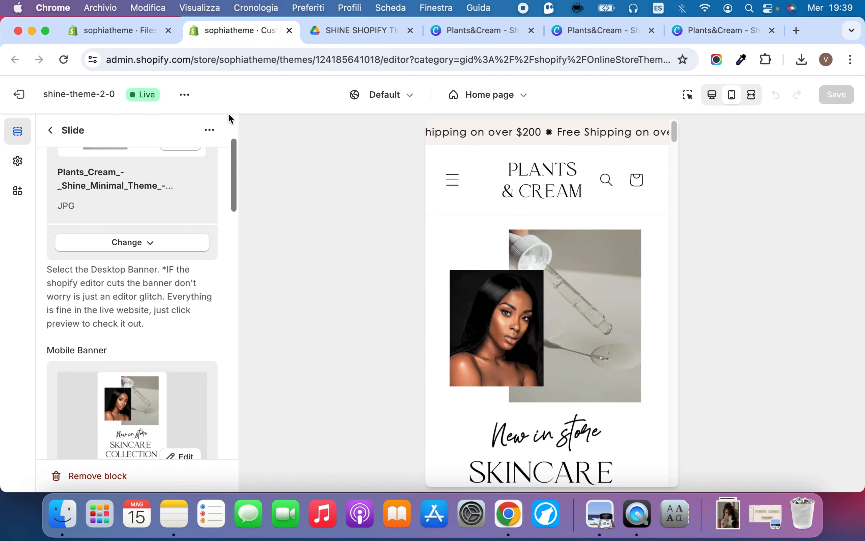
Duplicate the SKINCARE COLLECTION slide and return to the home page's section list
click(67, 133)
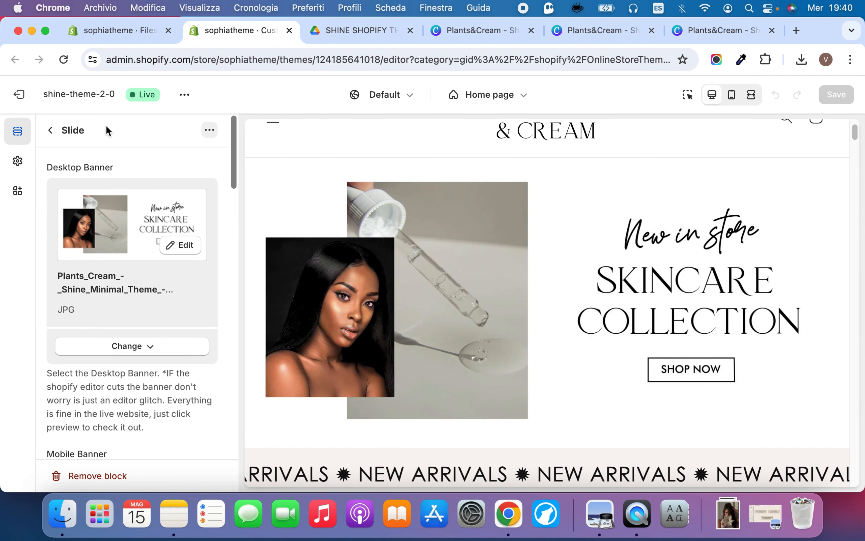
click(211, 131)
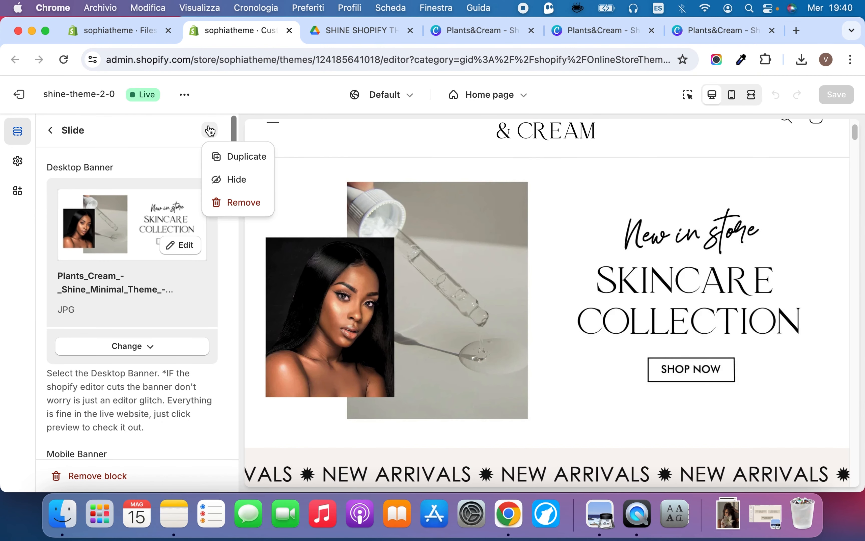
click(238, 157)
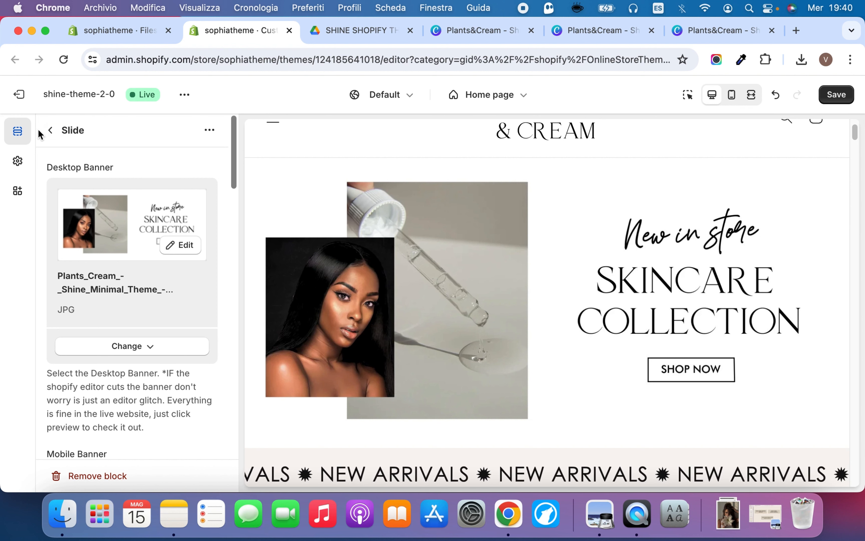
click(51, 132)
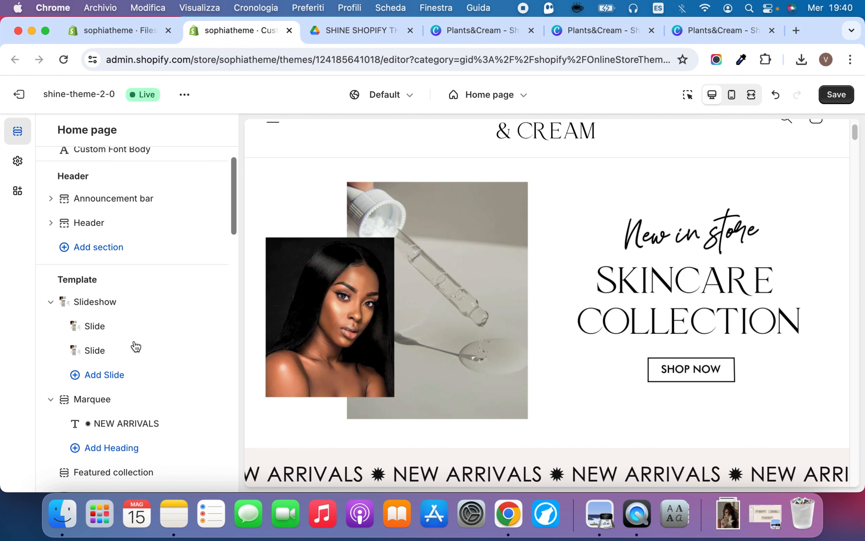
Open the duplicated slide to review its banner and link settings, and remove it from the slideshow
click(101, 357)
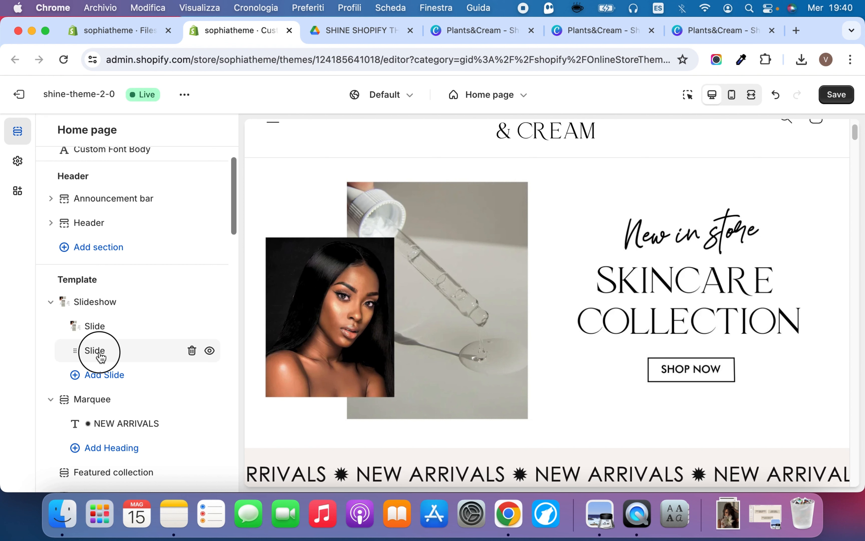
click(120, 352)
scroll(115, 386, down, 15)
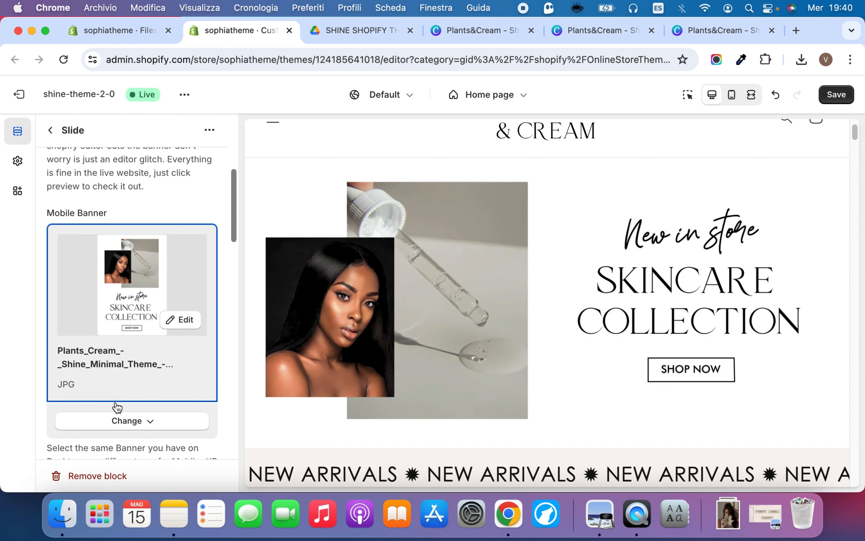
scroll(101, 183, up, 10)
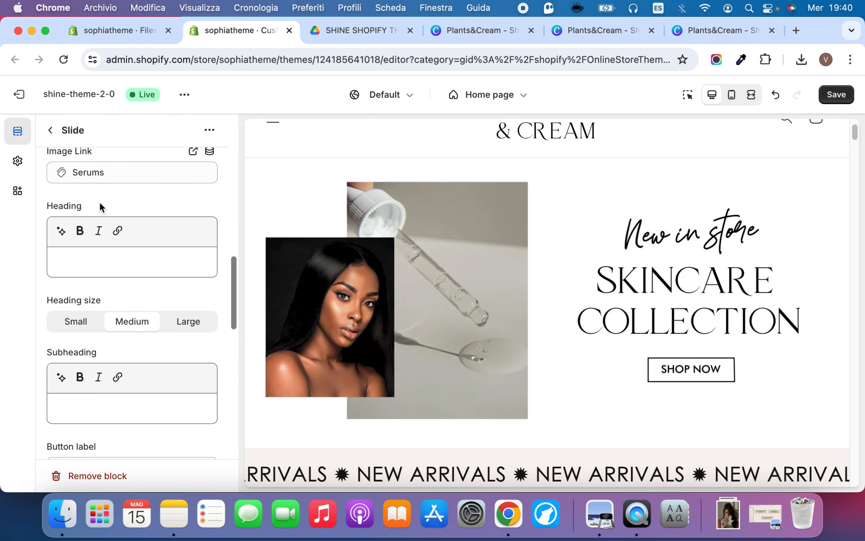
click(52, 130)
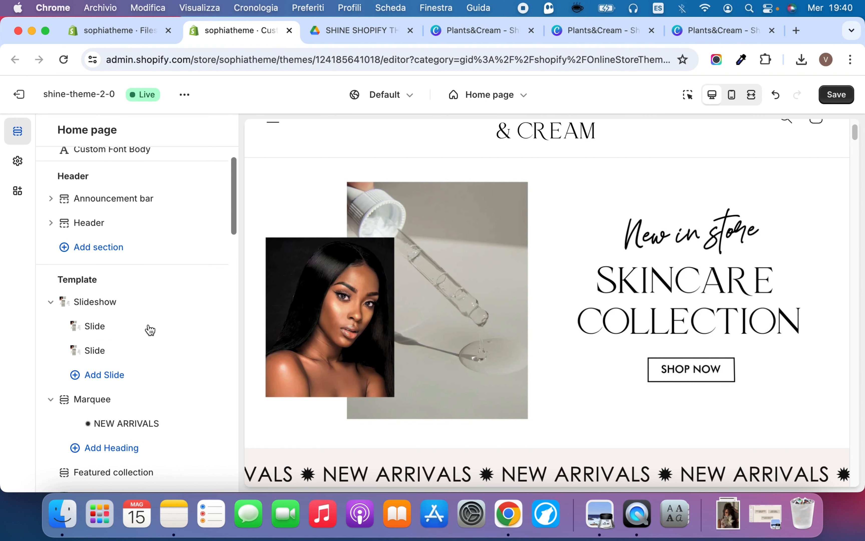
click(192, 351)
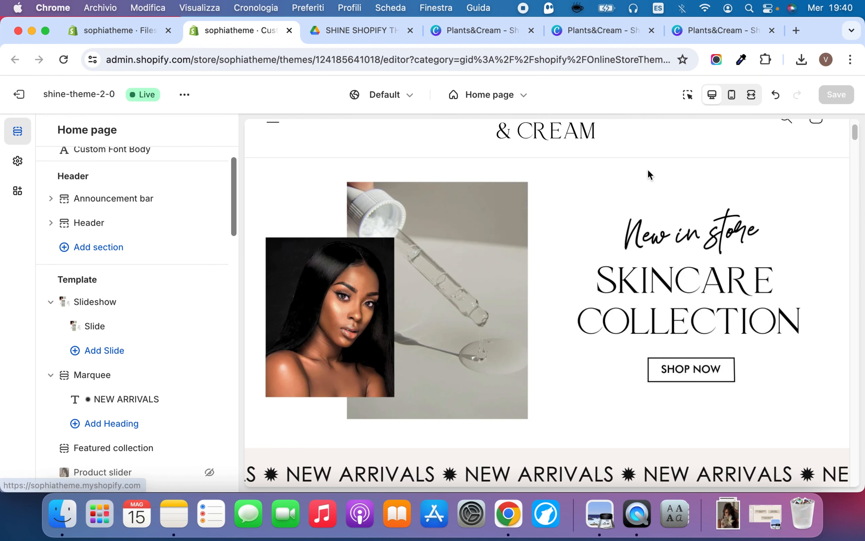
Open the Free Shipping announcement in the announcement bar, try the Fixed animation, and set it back to Animate
scroll(640, 213, down, 5)
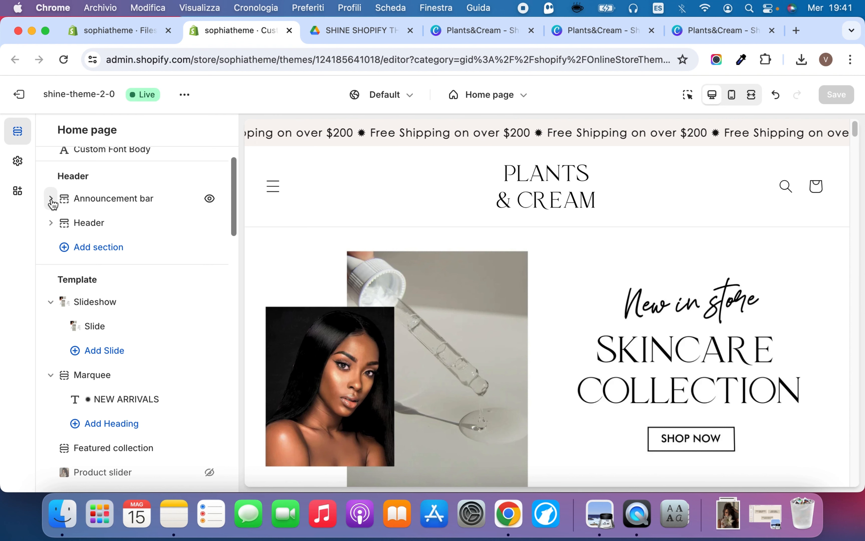
click(51, 199)
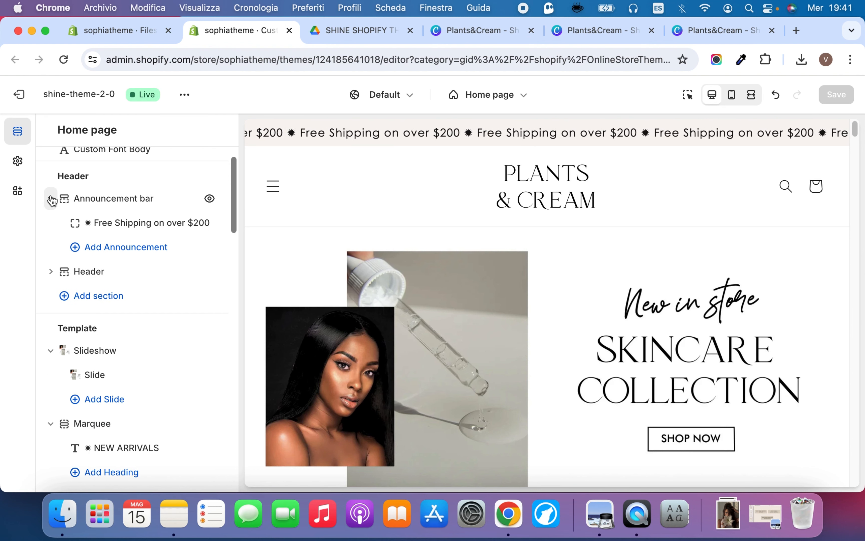
click(126, 225)
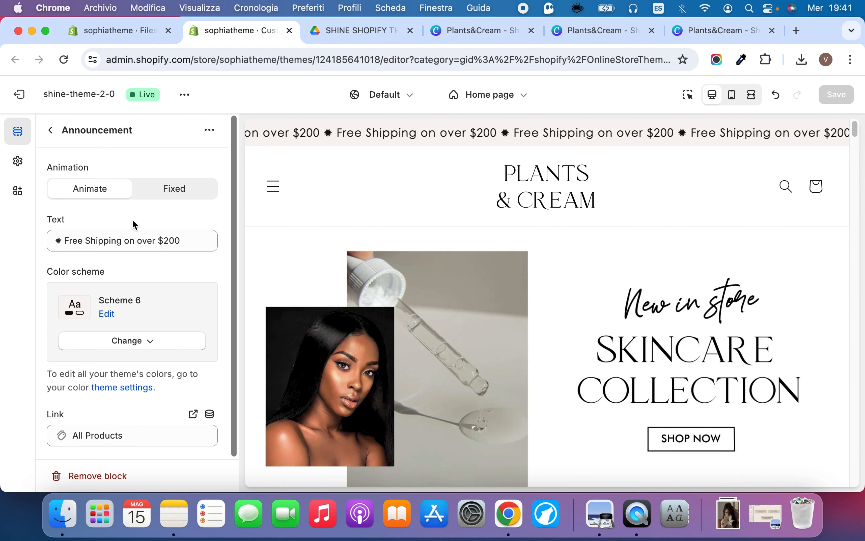
click(180, 193)
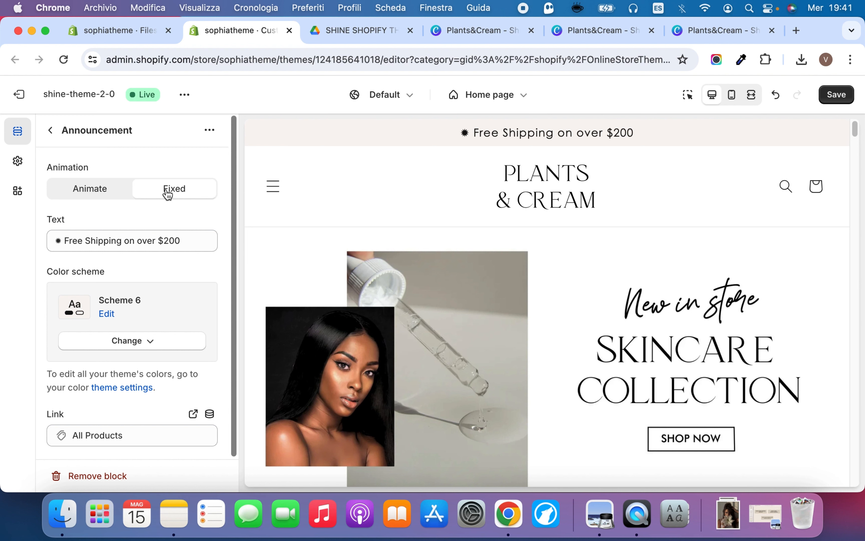
click(100, 195)
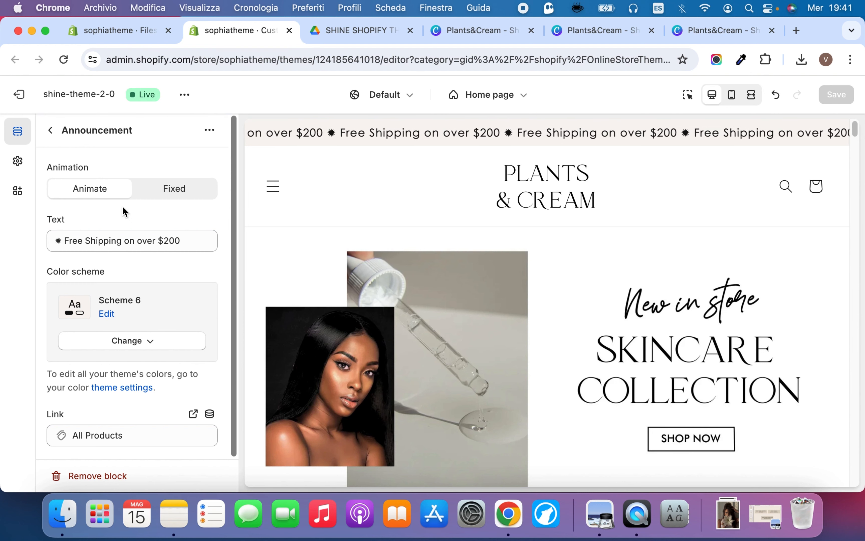
Set the Free Shipping announcement's color scheme to Scheme 3
drag(189, 241, 58, 241)
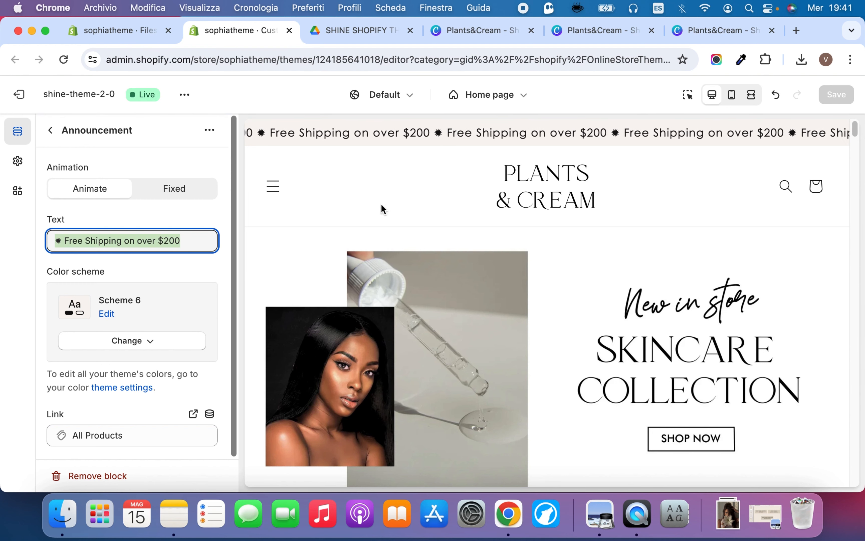
click(194, 218)
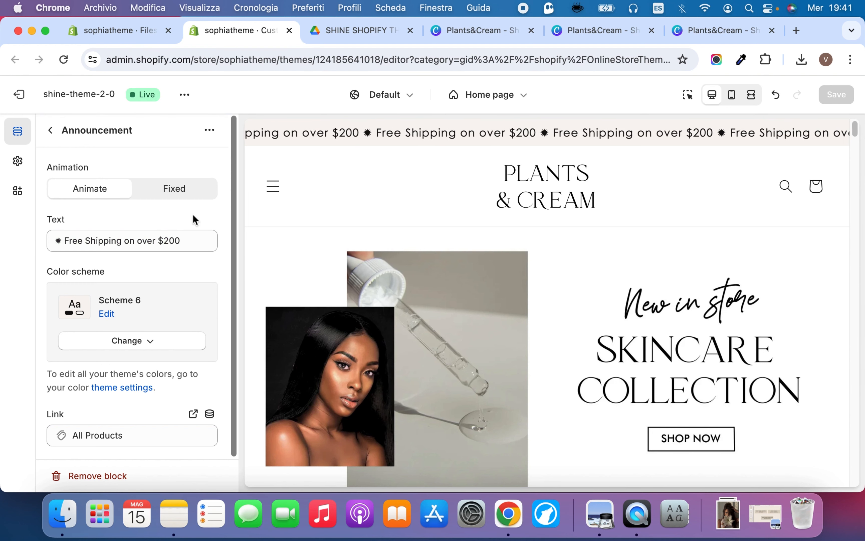
click(140, 343)
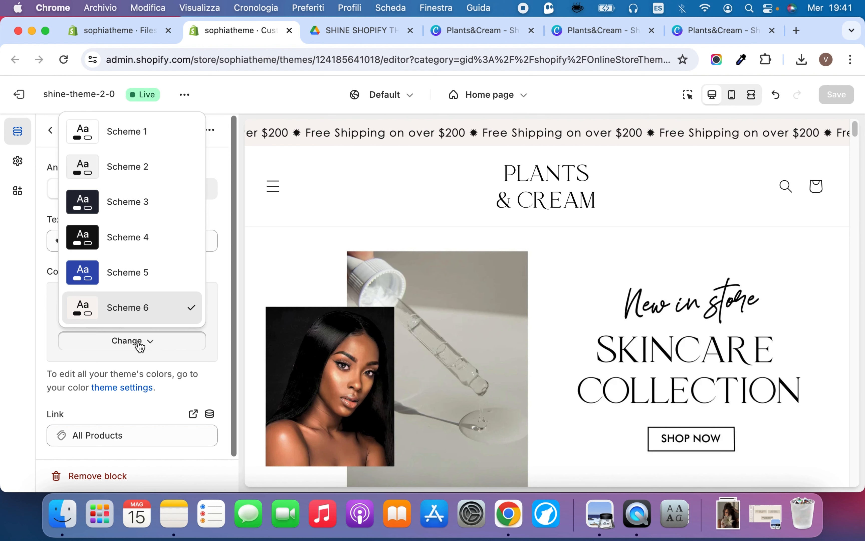
click(156, 201)
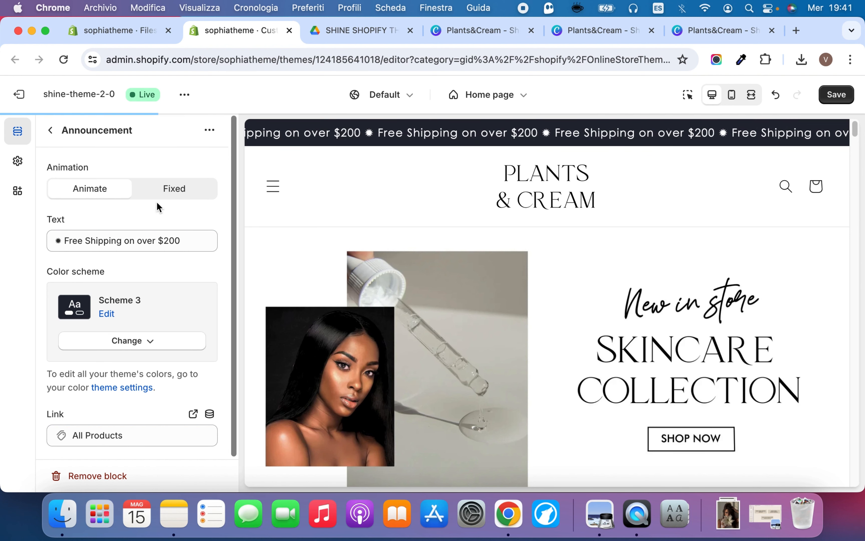
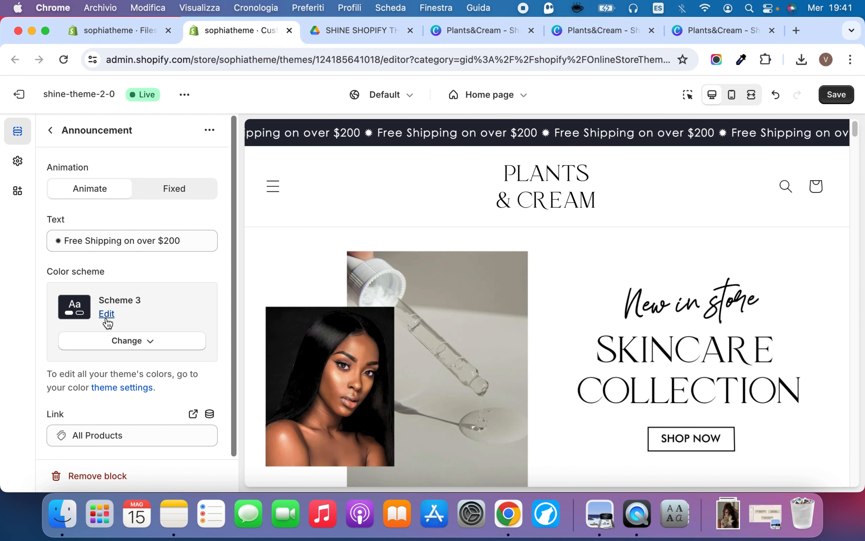
Set the Free Shipping announcement's color scheme to Scheme 6
click(139, 346)
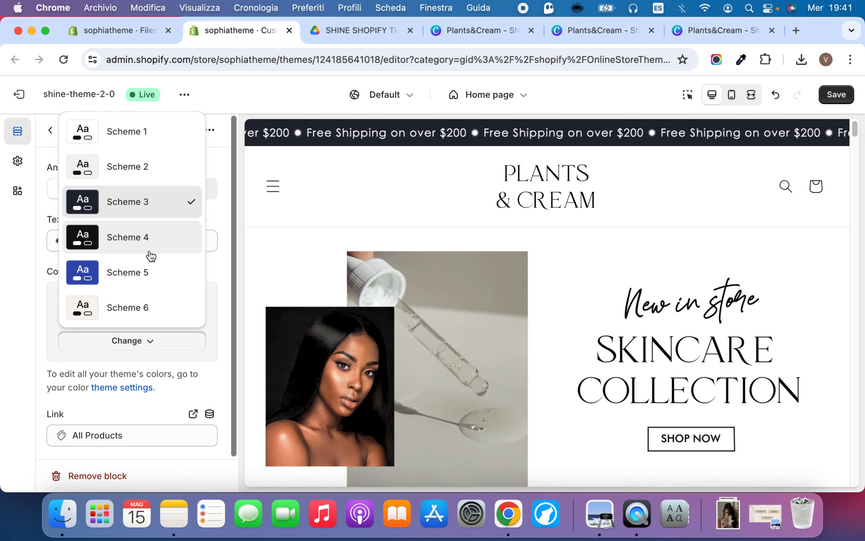
click(133, 308)
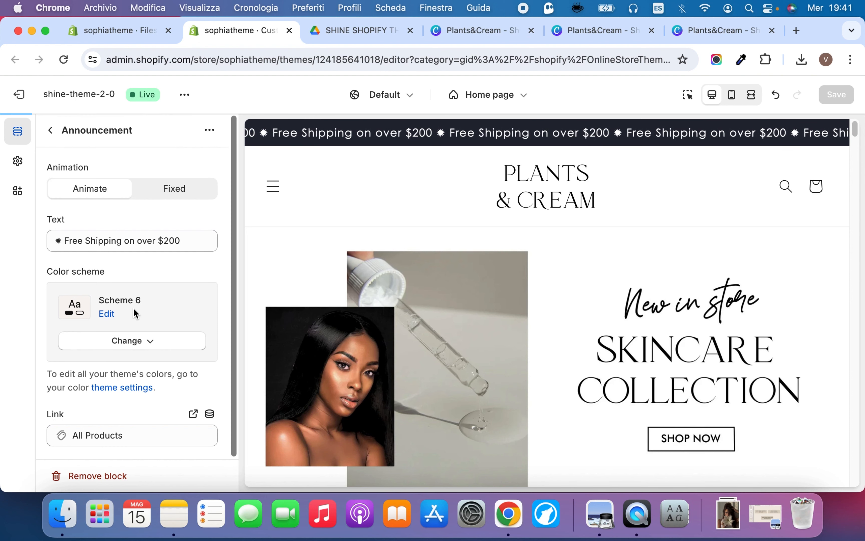
click(188, 266)
Replace the announcement's wording after the star symbol with "FREE SHIPPING FROM $40" and save the changes
click(164, 239)
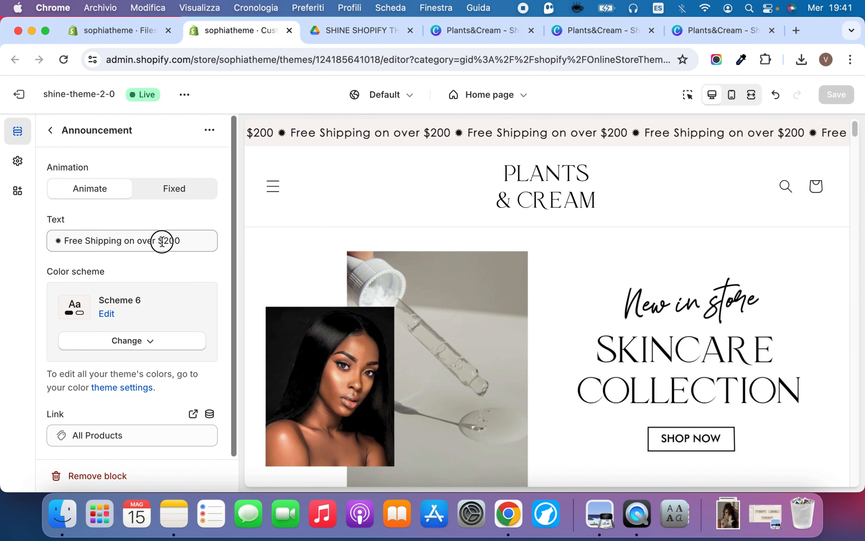
drag(199, 239, 72, 241)
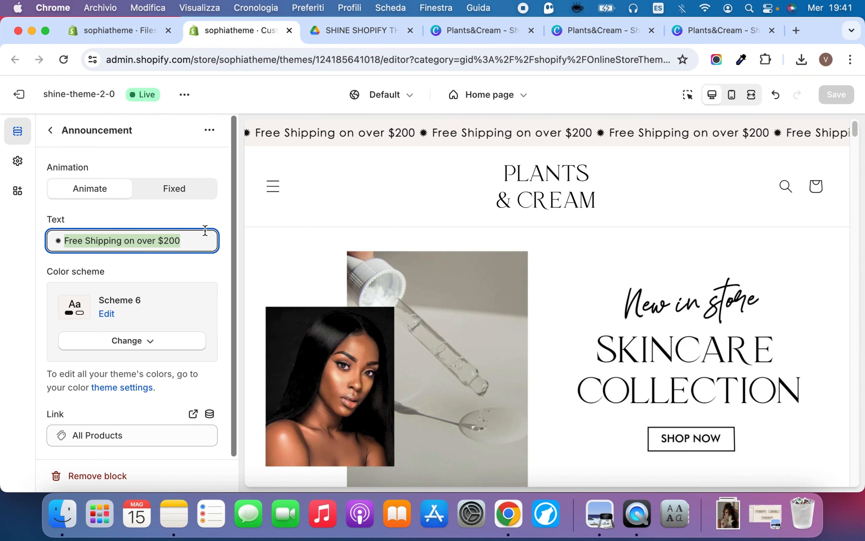
text(FREE)
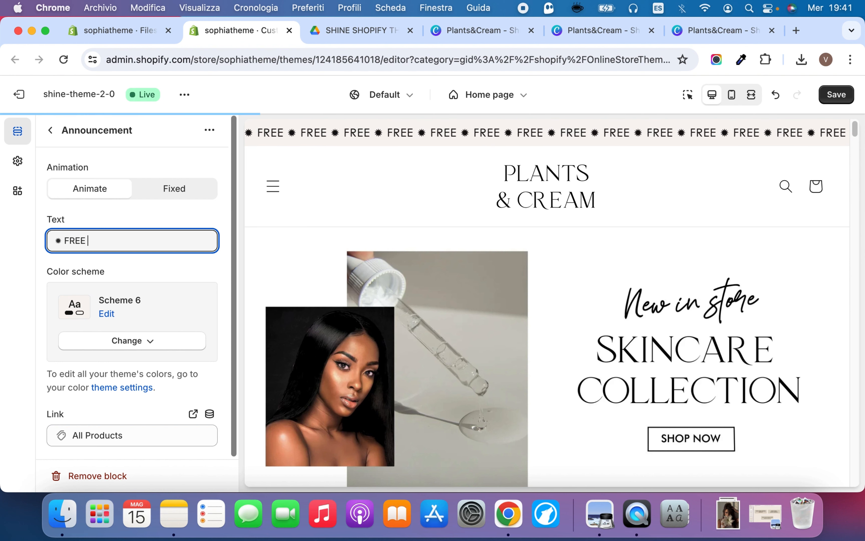
text( SHIPPI)
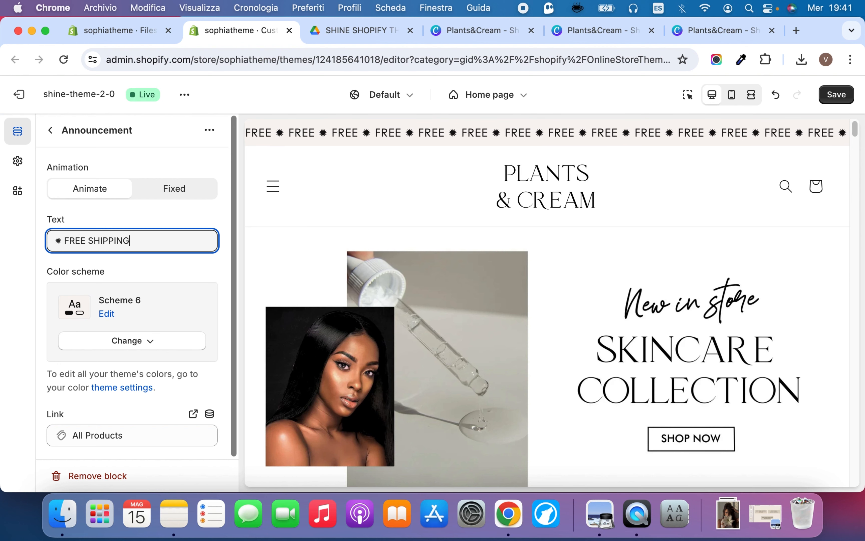
text(NG )
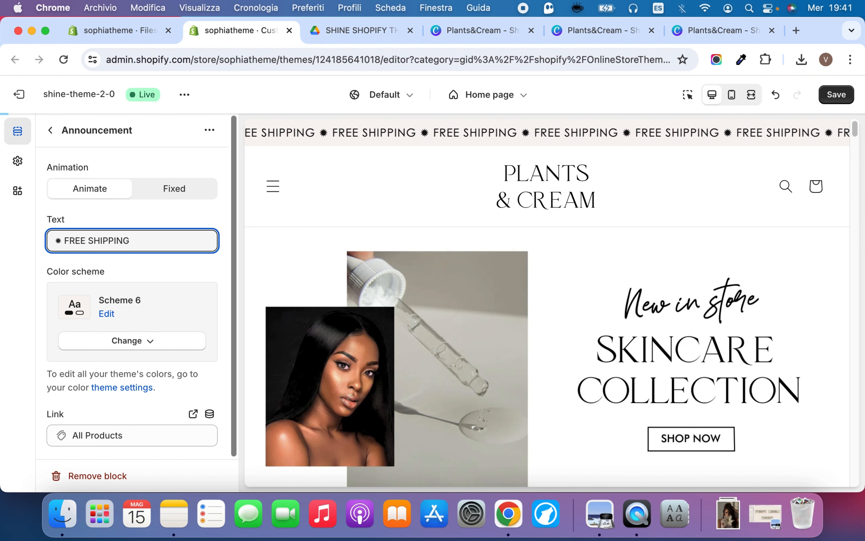
text(FROM)
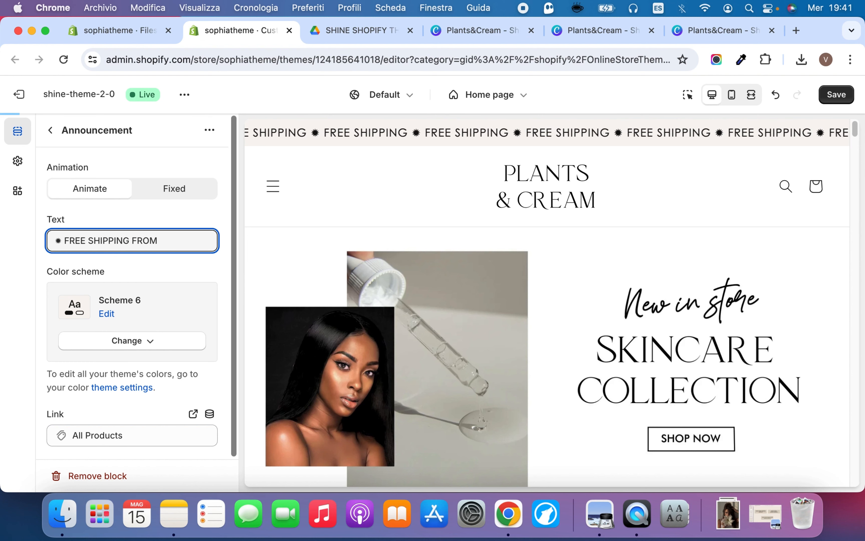
text( $40)
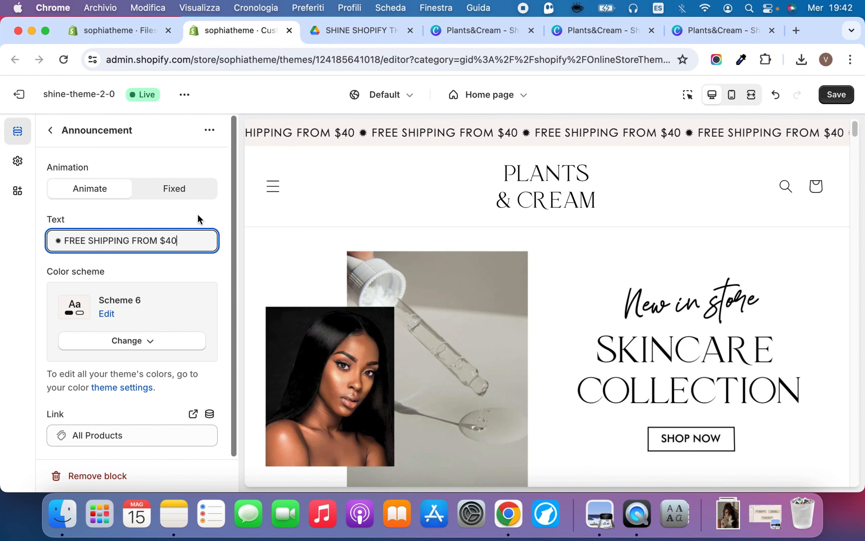
click(189, 219)
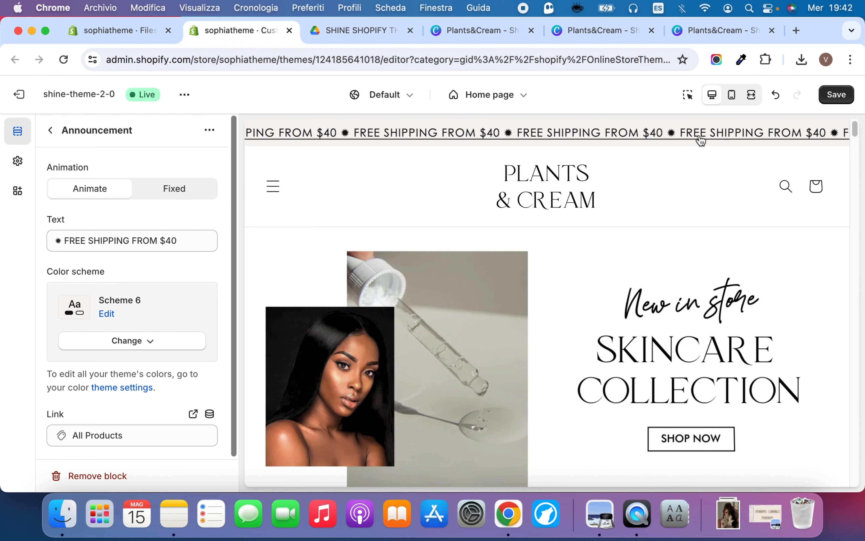
click(831, 101)
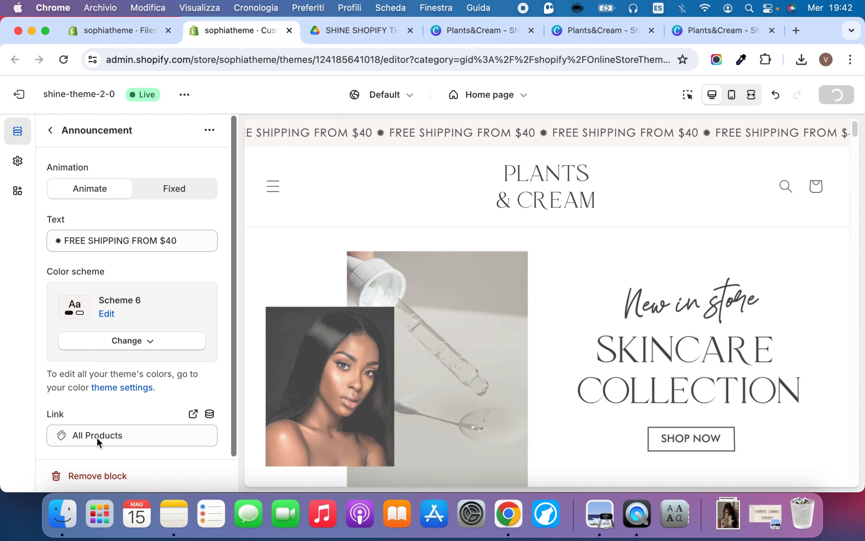
Check the announcement's link, review the Marquee section's settings, and return to the home page's section list
click(140, 435)
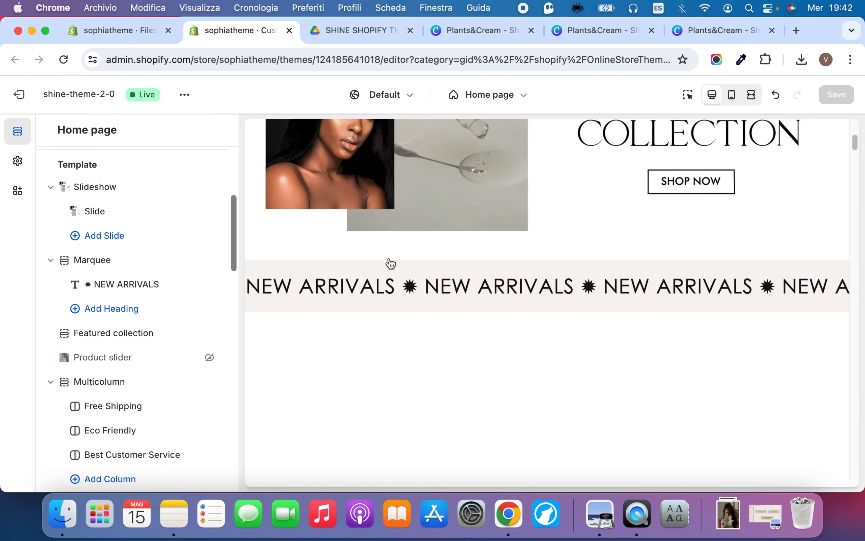
scroll(388, 264, down, 1)
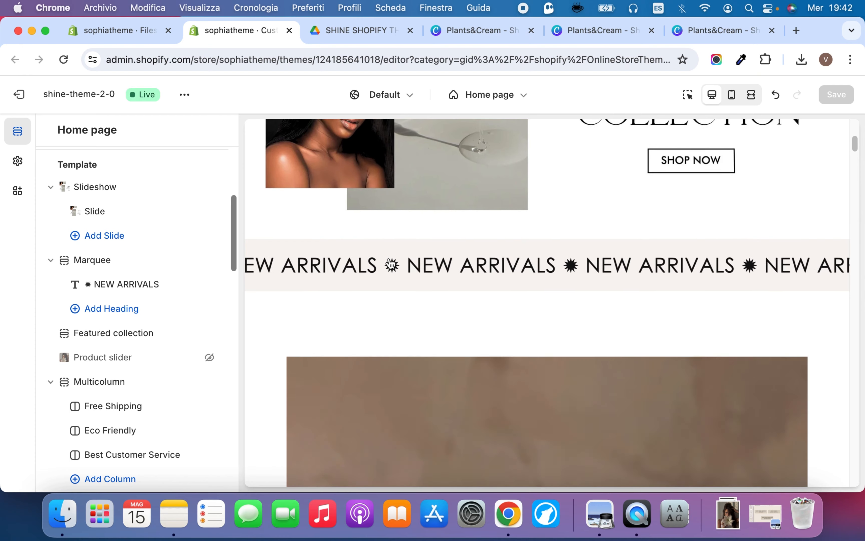
click(102, 265)
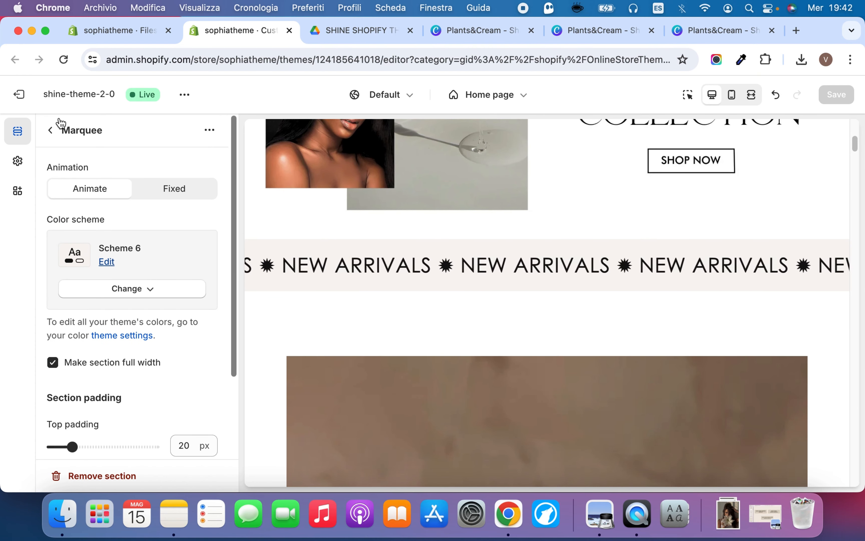
click(51, 130)
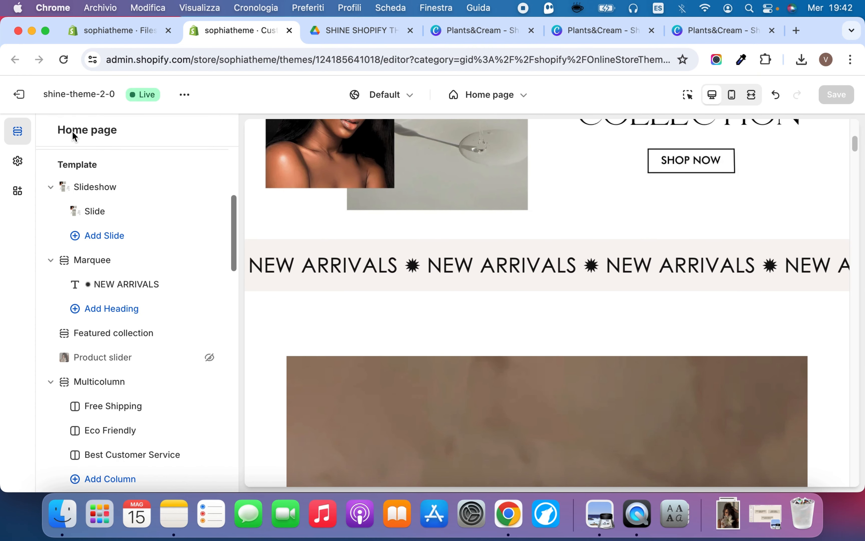
Try the Marquee section below the Product slider and move it back directly under the Slideshow
click(62, 256)
drag(63, 261, 64, 314)
drag(141, 314, 140, 313)
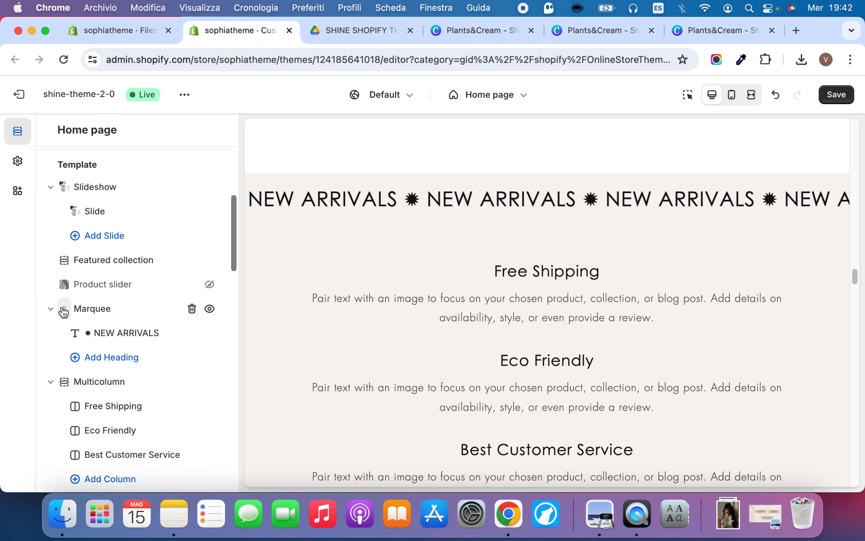
drag(63, 308, 68, 254)
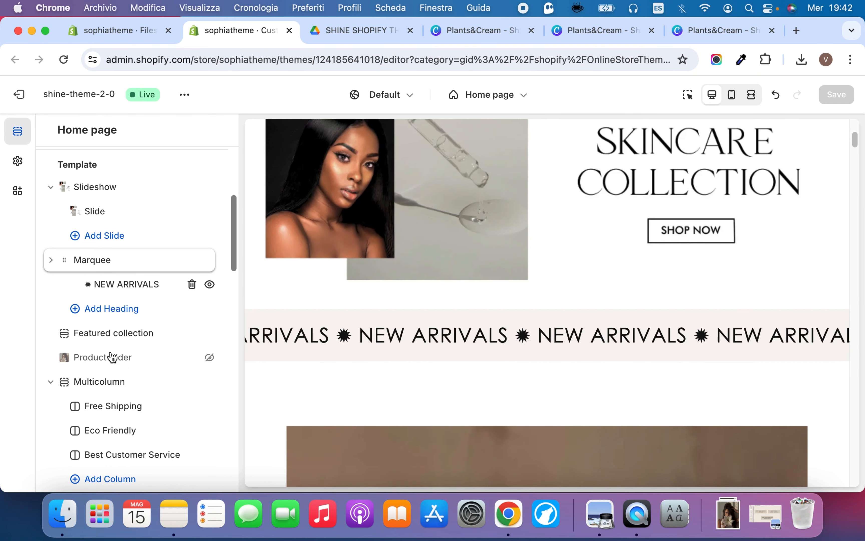
Open the Featured collection section's settings and examine its products in the fullscreen preview before returning to the desktop preview
click(119, 337)
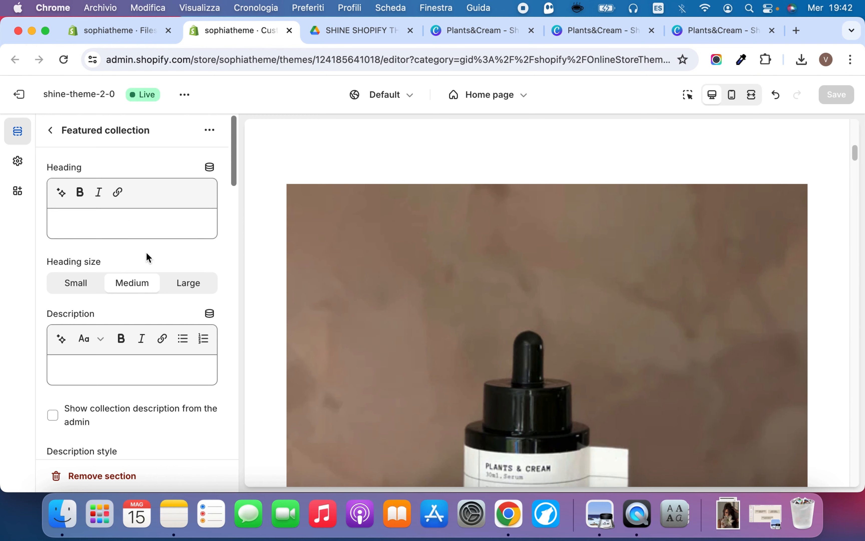
scroll(146, 251, down, 10)
scroll(148, 254, up, 5)
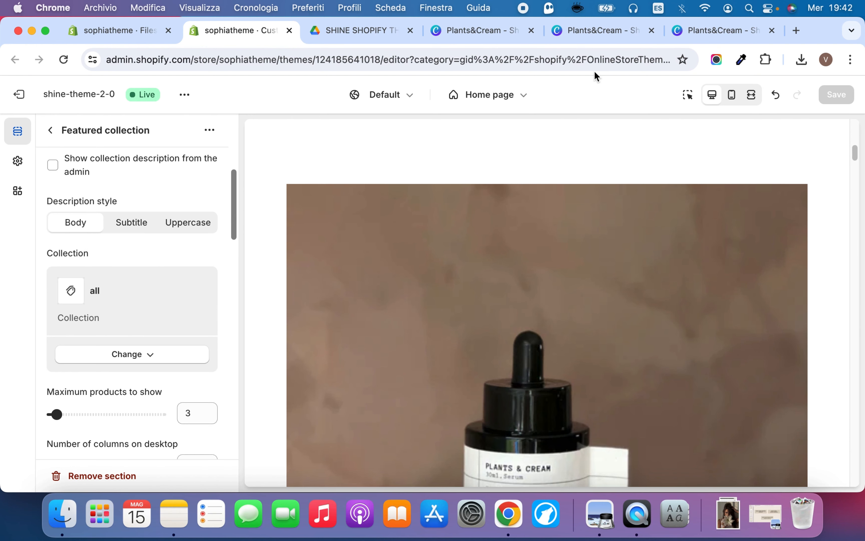
click(752, 96)
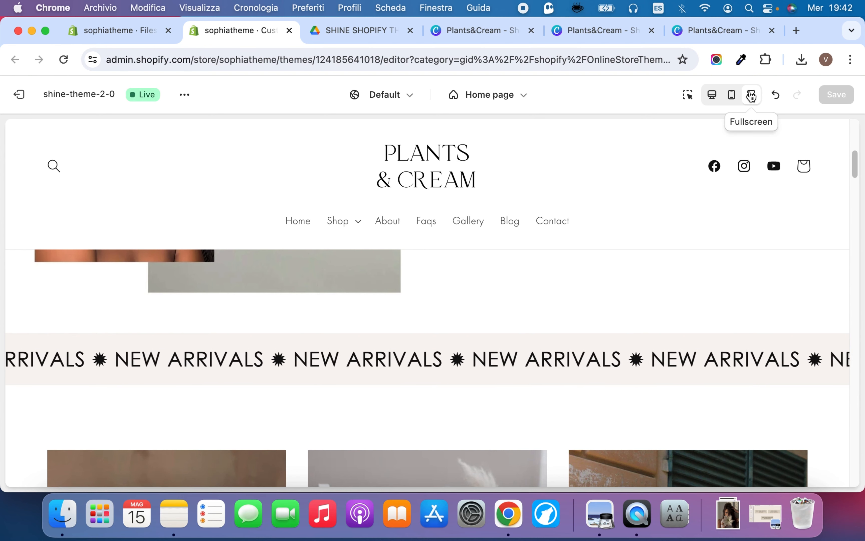
scroll(386, 257, down, 5)
scroll(190, 279, down, 3)
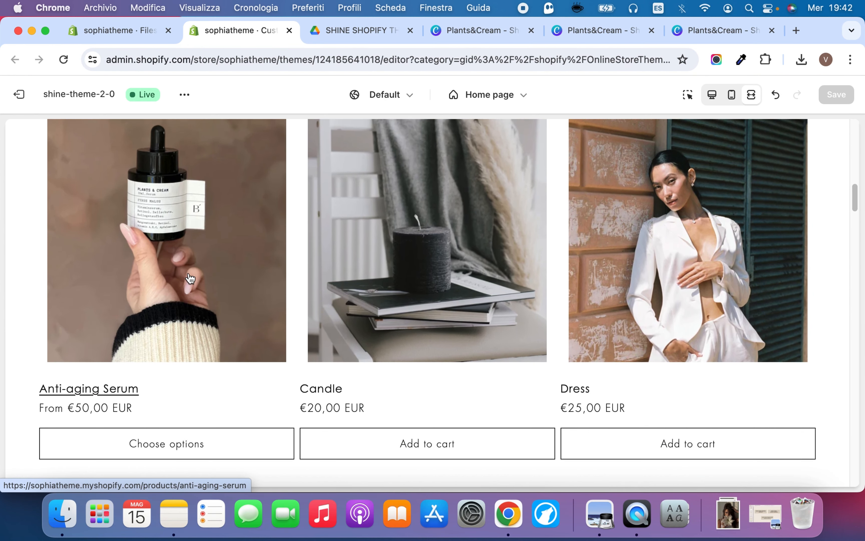
scroll(211, 251, up, 5)
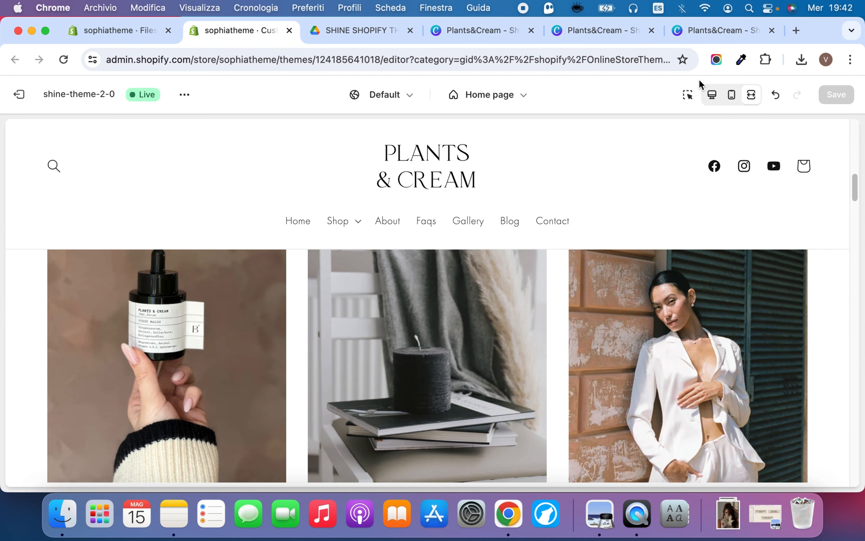
click(714, 97)
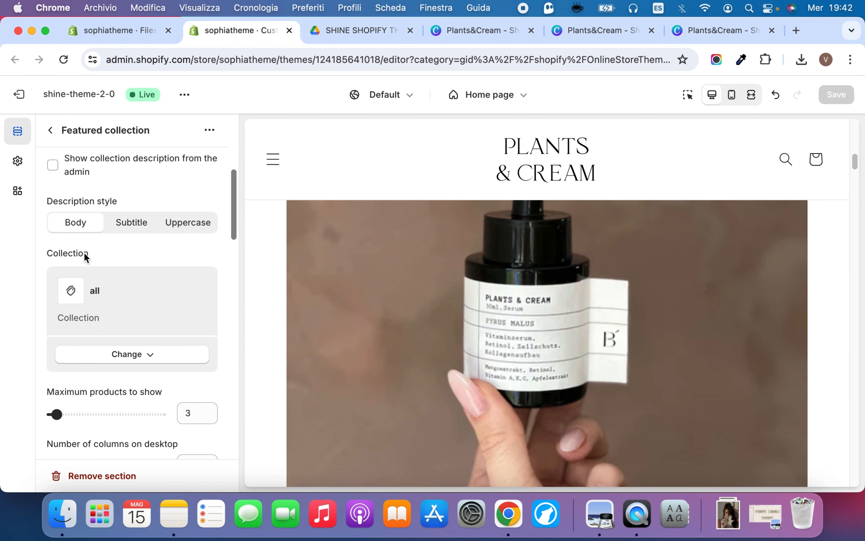
Switch the preview to mobile and examine how the featured products are laid out
click(731, 96)
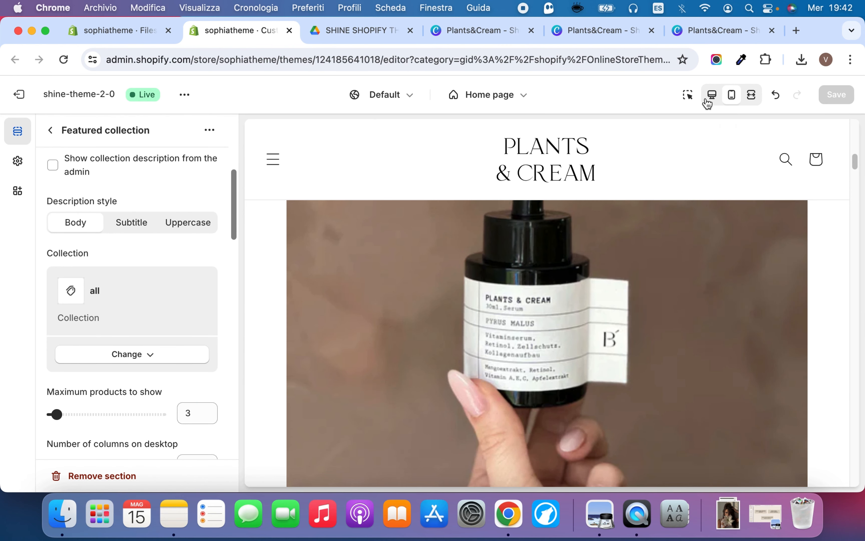
scroll(582, 214, up, 5)
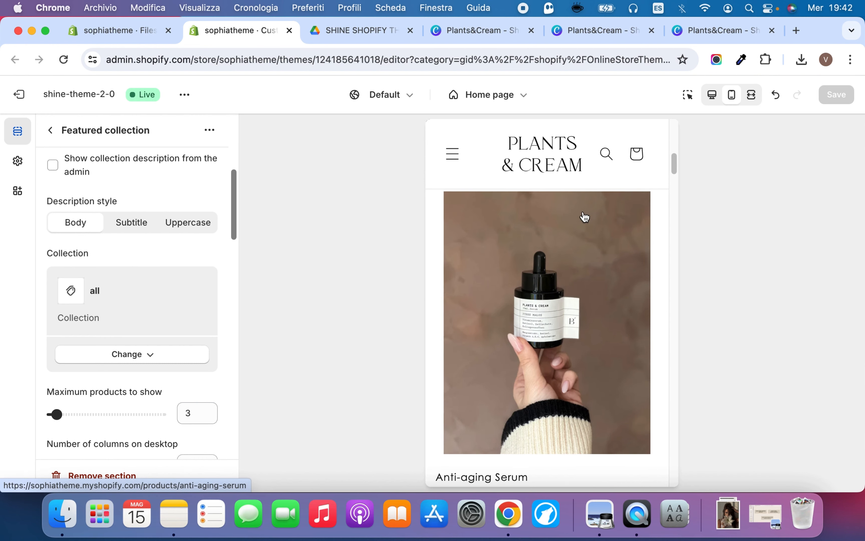
scroll(585, 217, down, 2)
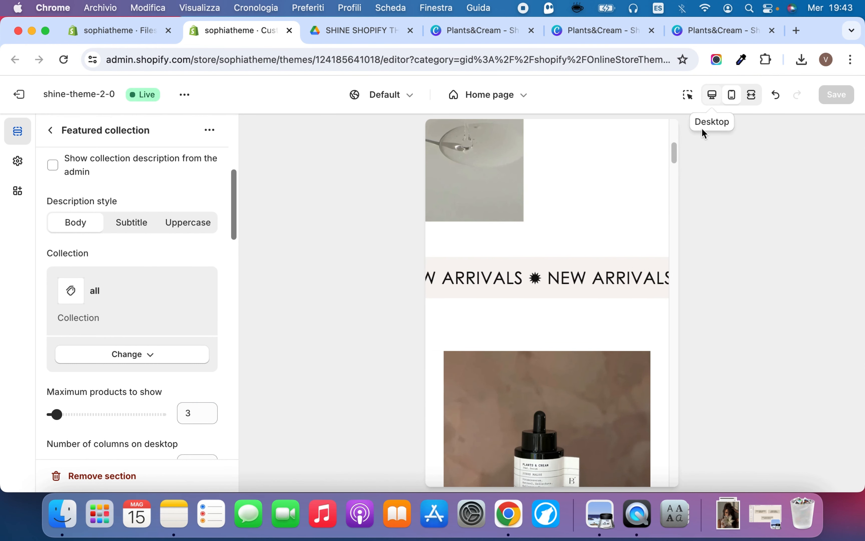
scroll(554, 304, down, 6)
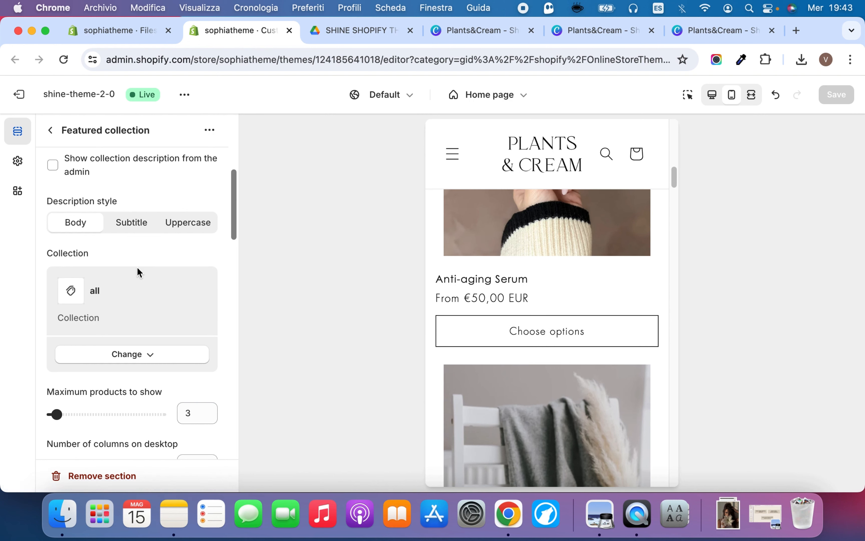
Set the Featured collection's number of columns on mobile to 2 columns and check the product layout
scroll(140, 271, up, 5)
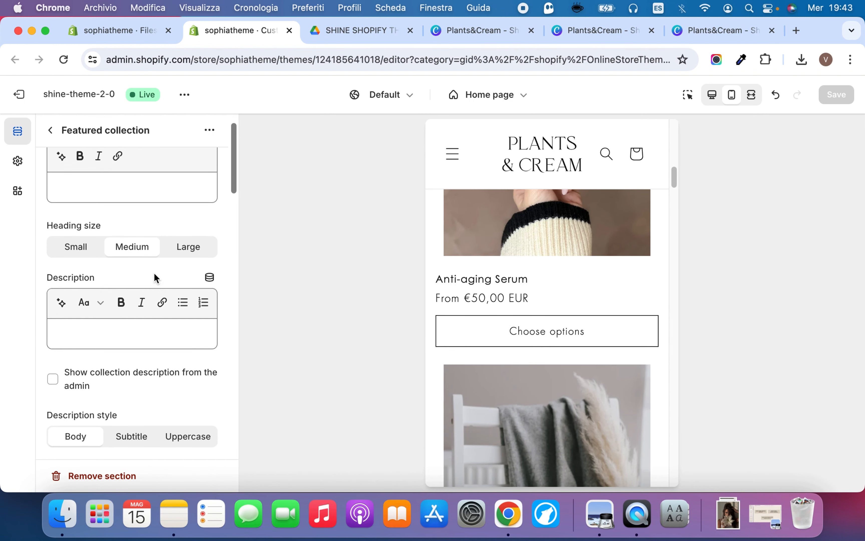
scroll(153, 281, up, 2)
scroll(154, 304, down, 6)
scroll(159, 318, down, 4)
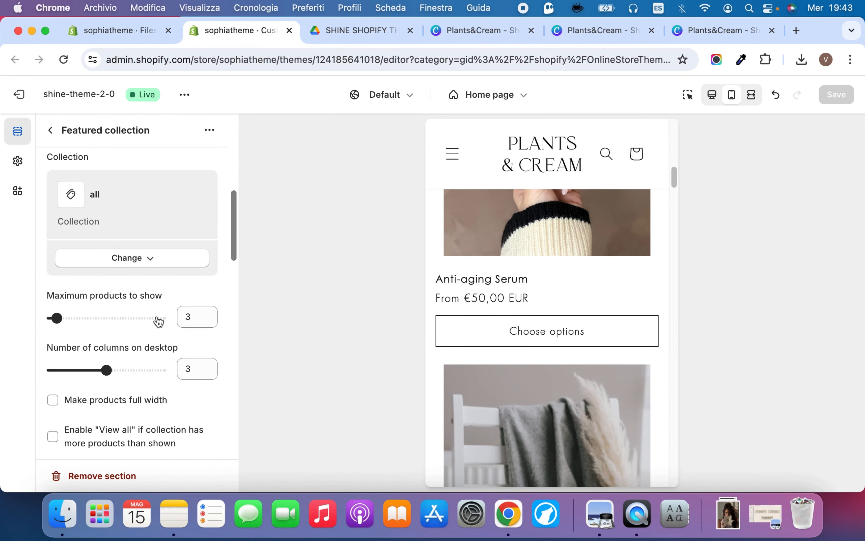
scroll(157, 320, down, 8)
scroll(155, 315, down, 8)
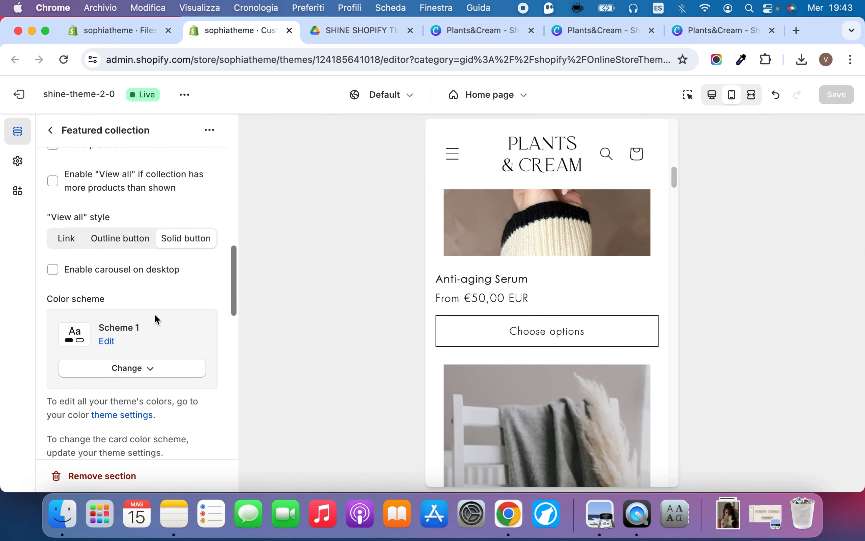
scroll(157, 316, down, 8)
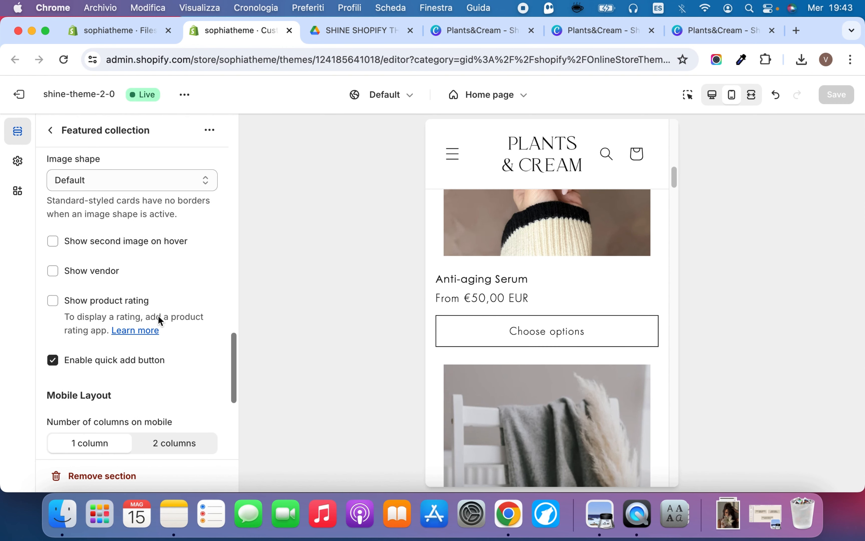
scroll(160, 315, down, 3)
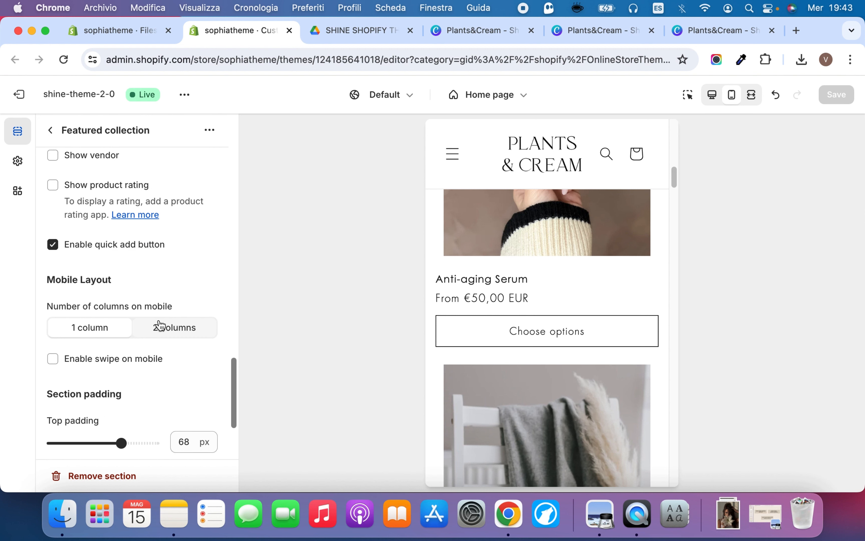
click(174, 331)
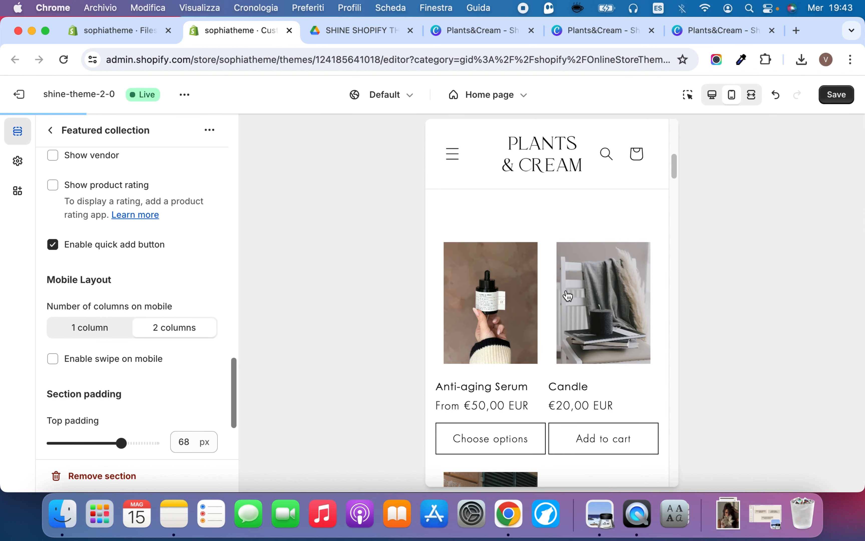
scroll(552, 307, up, 6)
scroll(551, 308, down, 1)
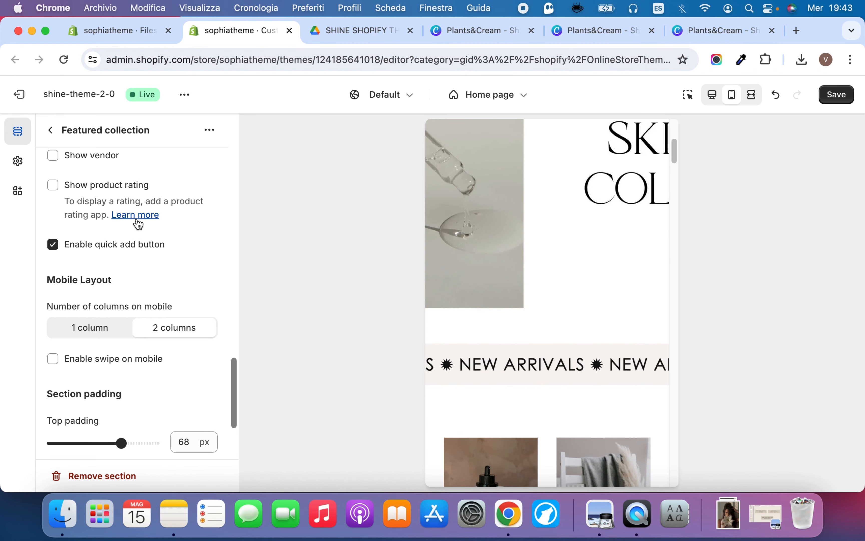
scroll(139, 224, up, 10)
scroll(140, 225, up, 3)
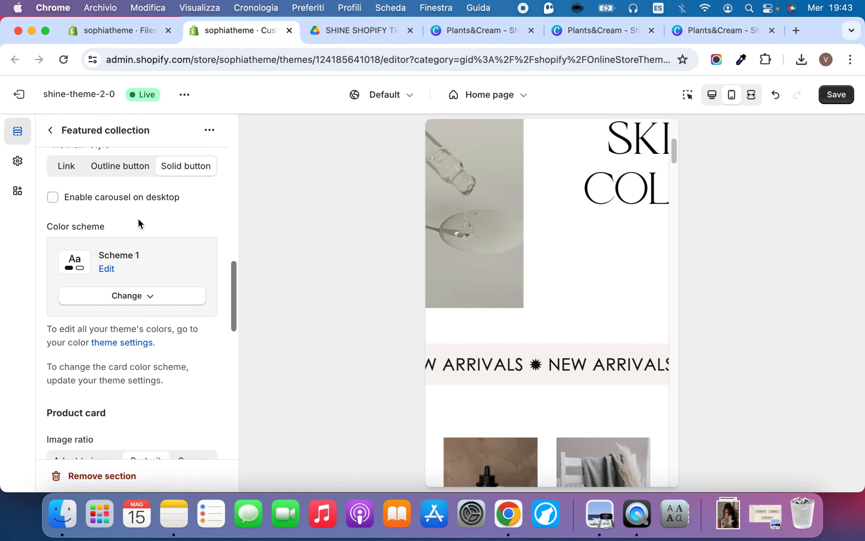
Set the Featured collection to 4 columns on desktop and a maximum of 4 products, and check the product layout
scroll(138, 218, up, 5)
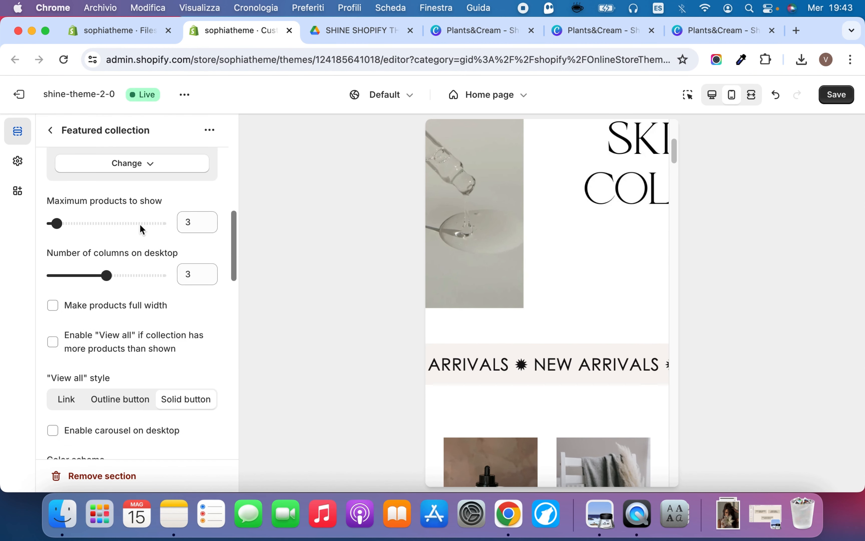
click(138, 276)
scroll(116, 388, up, 5)
drag(57, 402, 71, 402)
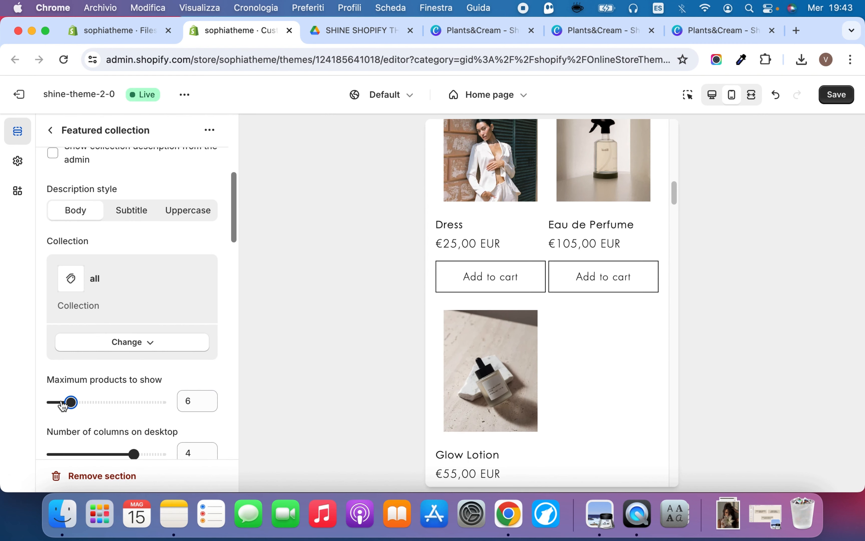
scroll(604, 382, up, 8)
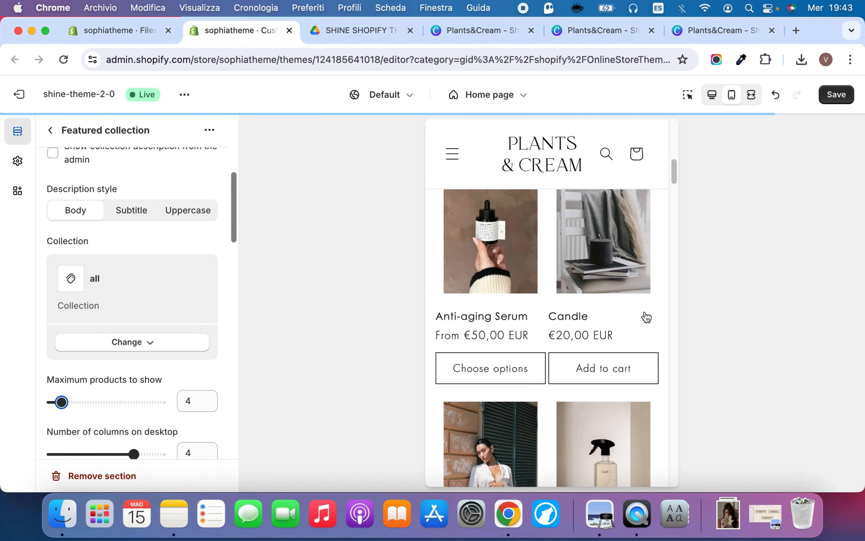
scroll(644, 315, down, 6)
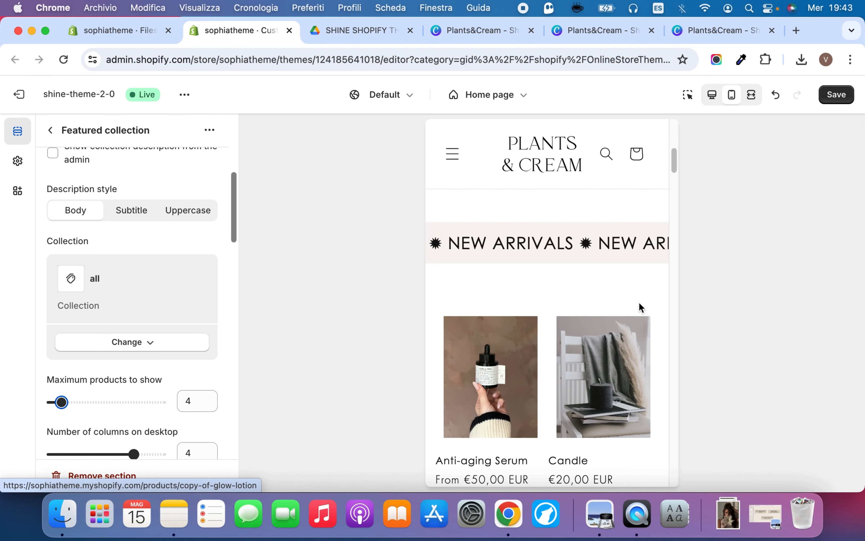
scroll(185, 400, down, 3)
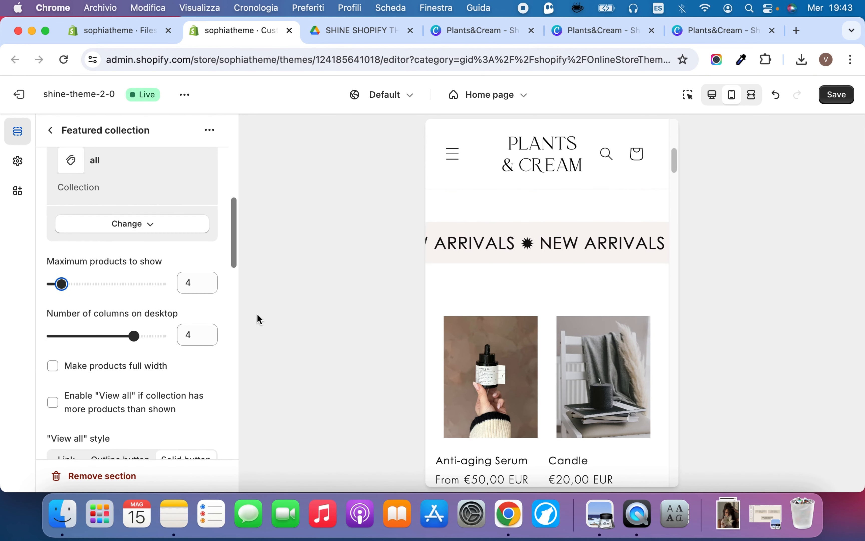
Enable "View all" for the Featured collection and check the button below the products in the desktop preview
scroll(129, 297, down, 3)
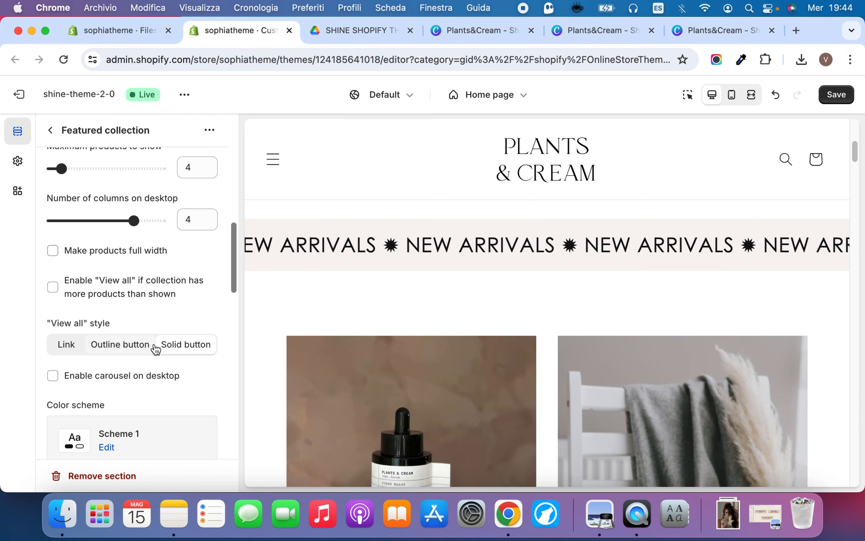
scroll(372, 252, down, 2)
scroll(371, 252, down, 10)
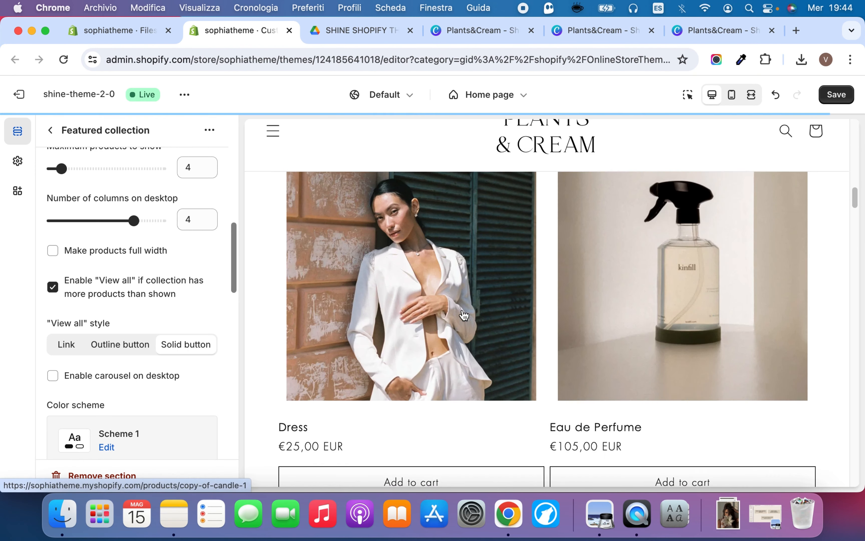
scroll(463, 314, down, 8)
scroll(464, 314, up, 5)
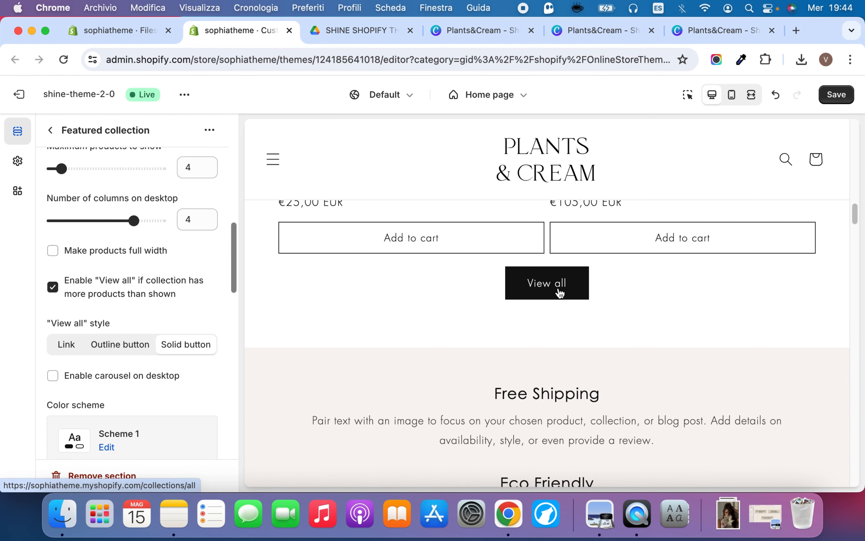
click(48, 292)
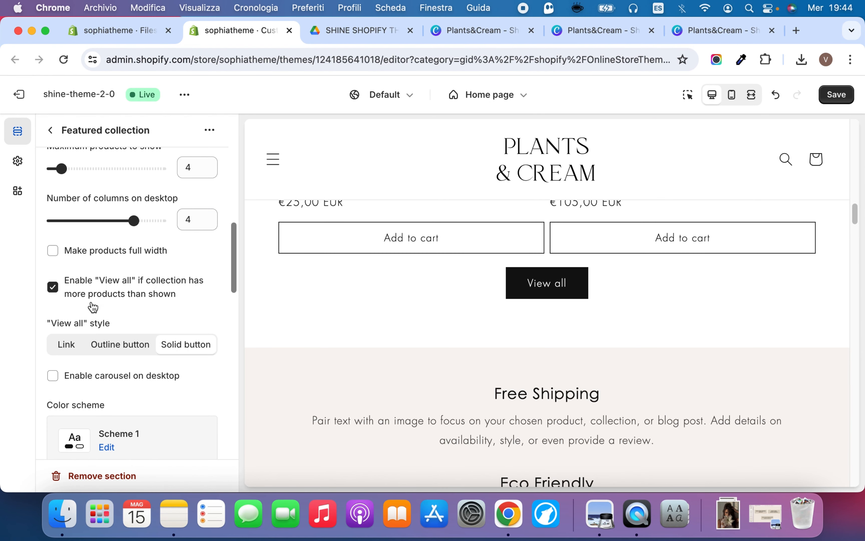
Try the "View all" style as Outline button and as Link, checking each below the featured products
click(114, 347)
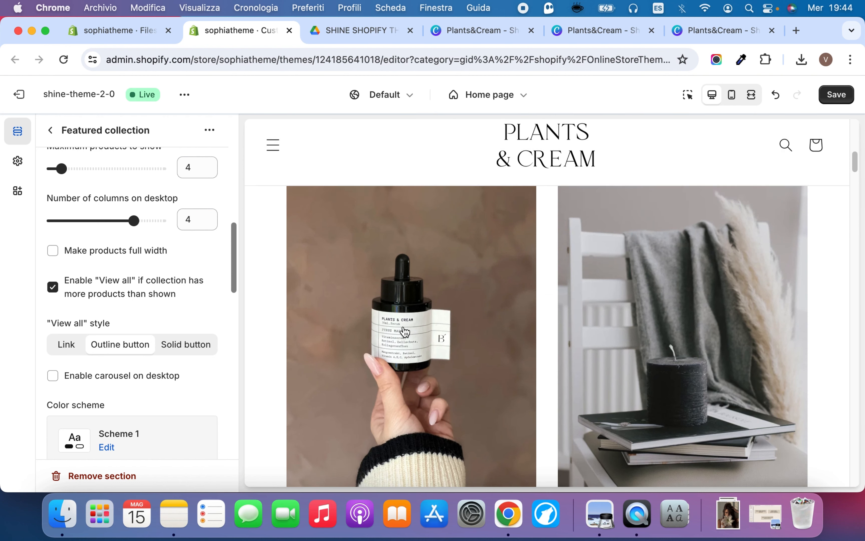
scroll(403, 329, down, 10)
scroll(405, 331, down, 5)
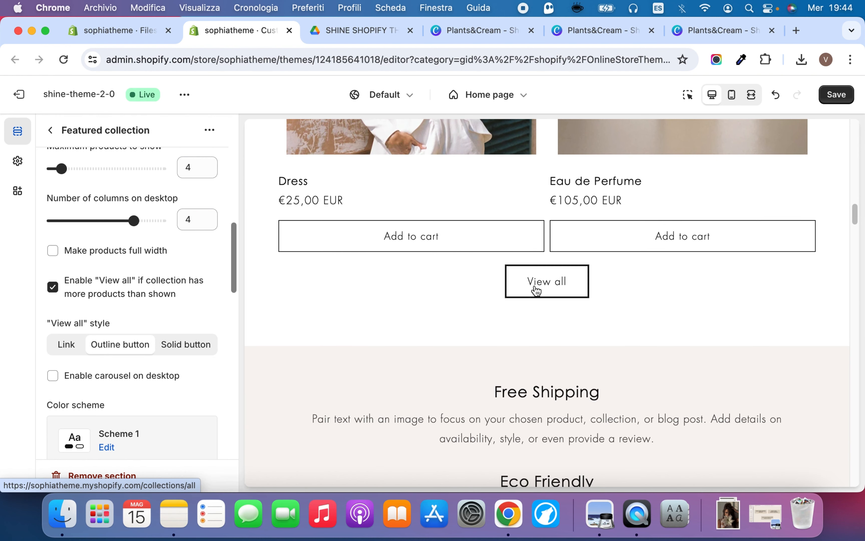
click(68, 345)
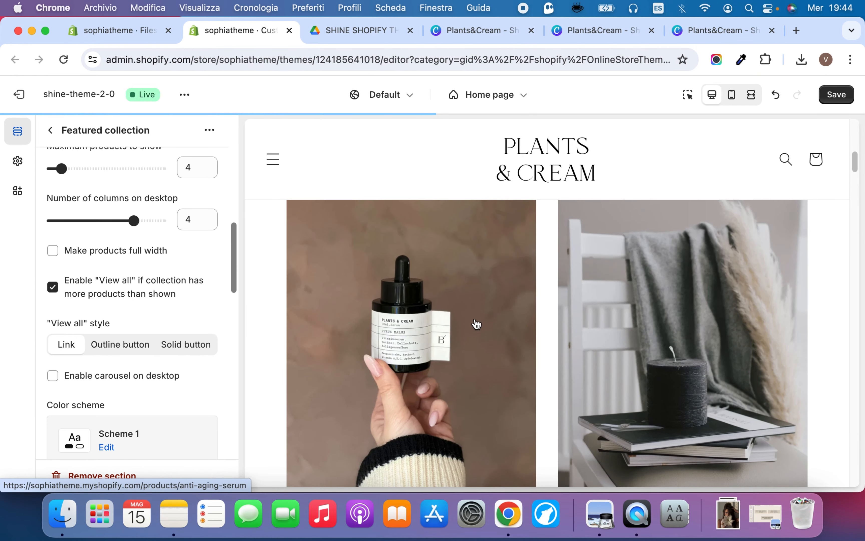
scroll(480, 326, down, 10)
scroll(481, 328, down, 2)
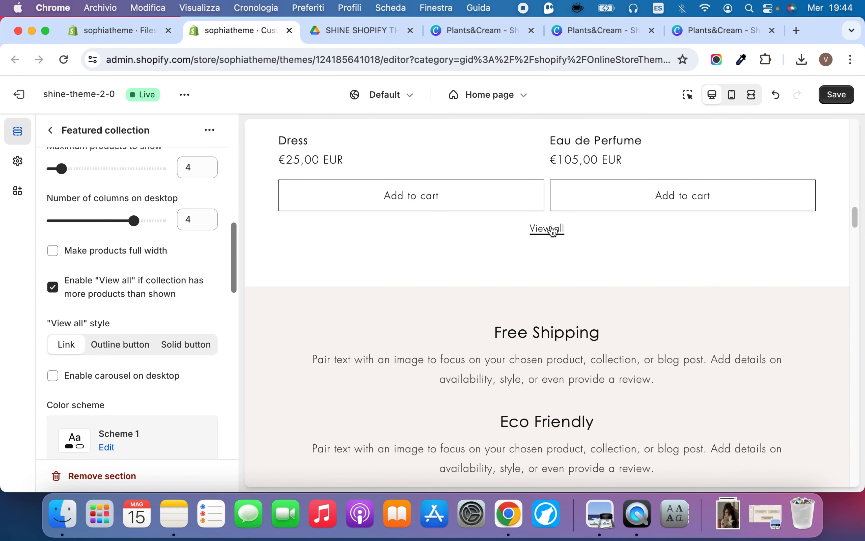
Disable the "View all" option of the Featured collection and enable its carousel on desktop
click(57, 291)
click(102, 385)
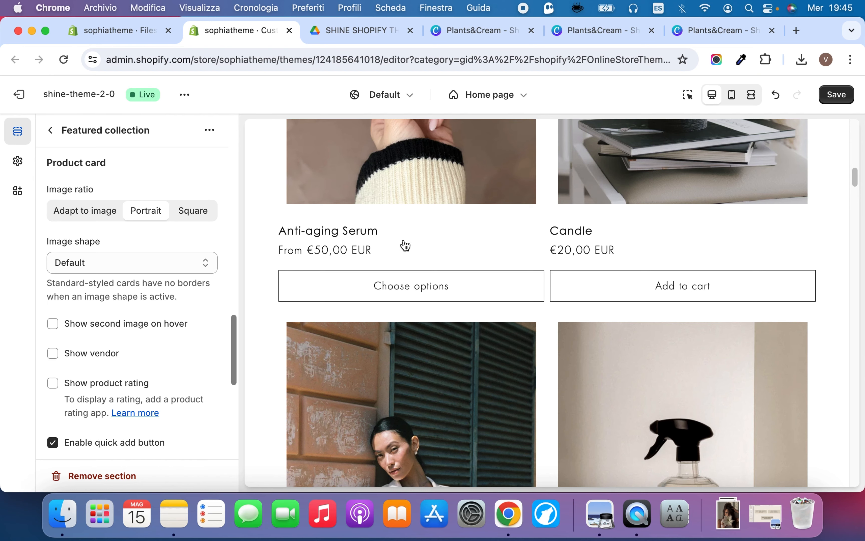
Try the Arch image shape with the Square image ratio on the featured product cards, and reopen the image shape choice
scroll(404, 245, up, 1)
scroll(338, 265, up, 5)
scroll(337, 263, up, 3)
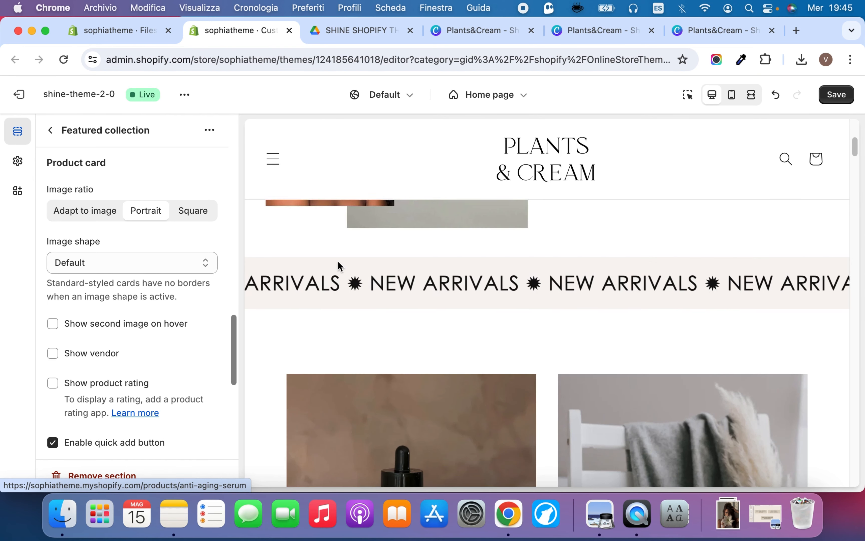
scroll(337, 266, down, 5)
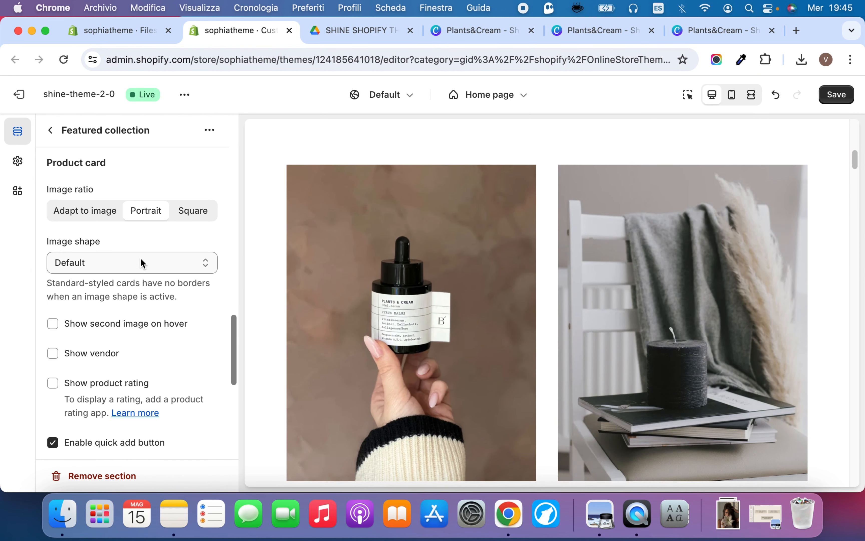
click(141, 258)
click(148, 274)
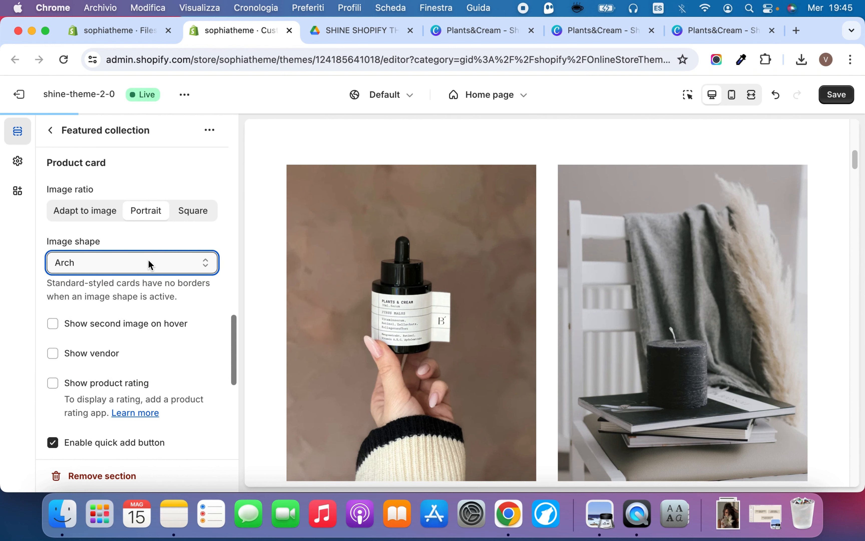
click(189, 211)
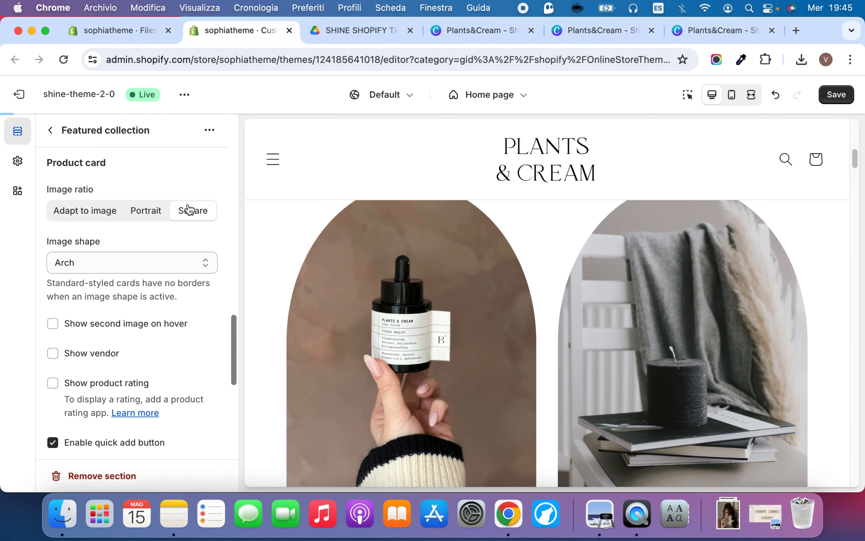
scroll(437, 278, down, 5)
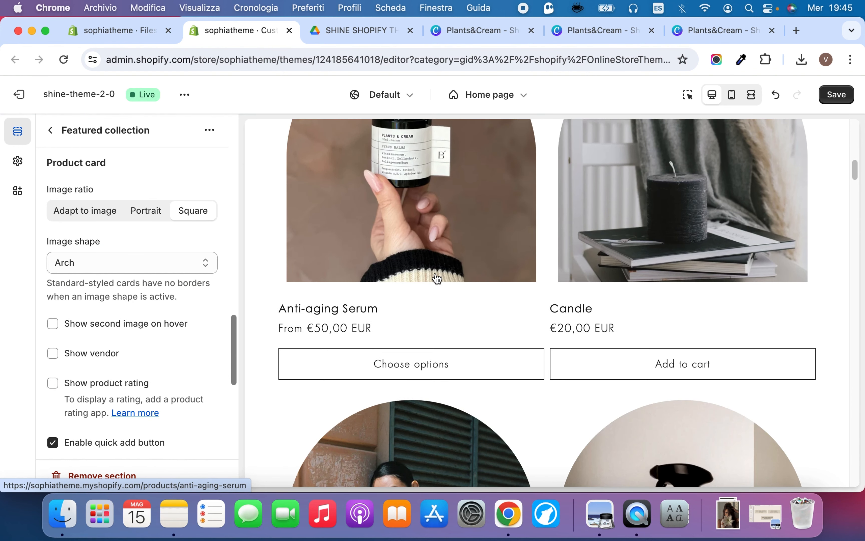
click(163, 262)
click(128, 278)
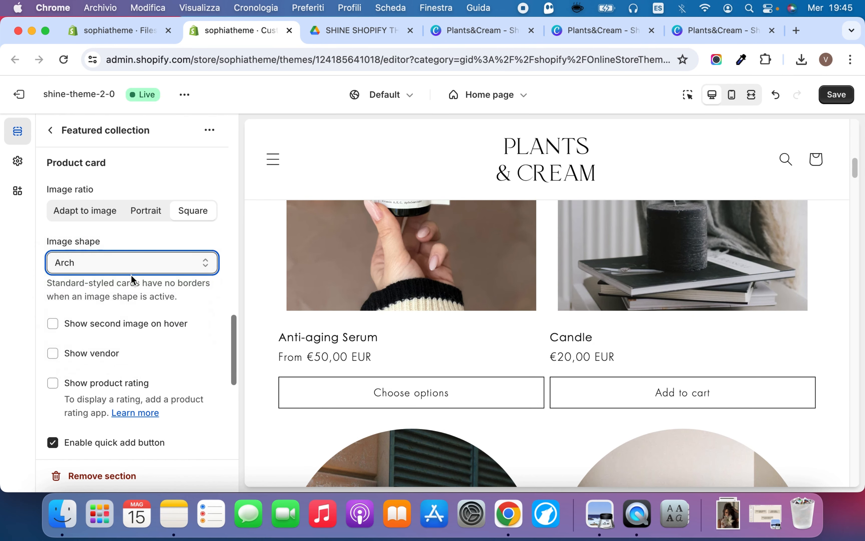
Examine the Featured collection's desktop carousel by paging forward through the products and back to the first one
scroll(148, 258, down, 10)
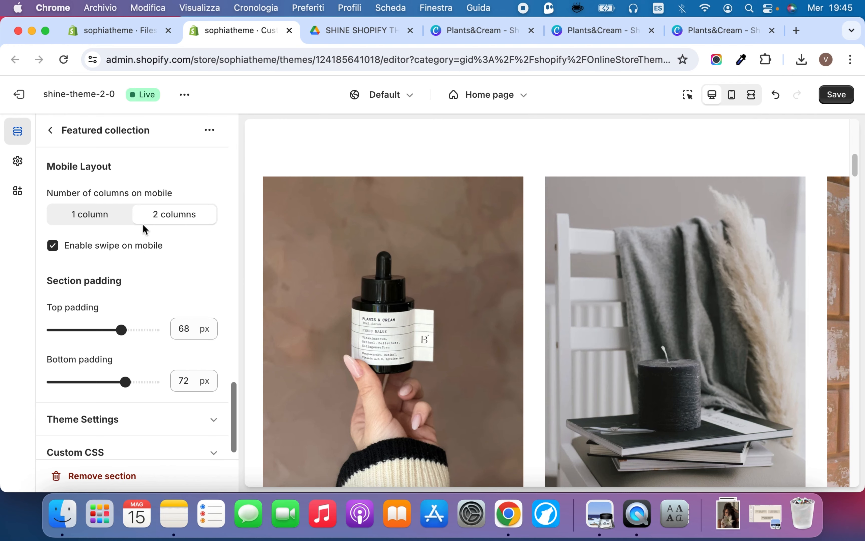
scroll(562, 320, down, 6)
click(577, 371)
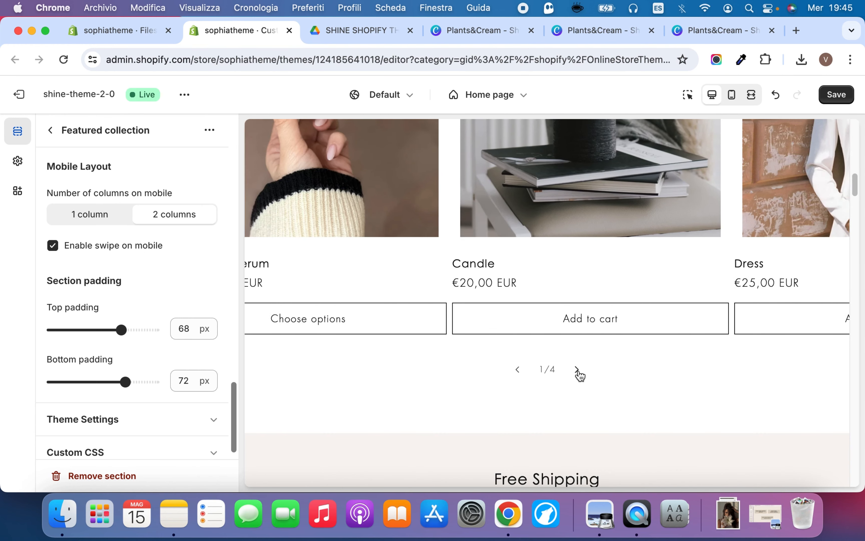
click(580, 373)
click(578, 371)
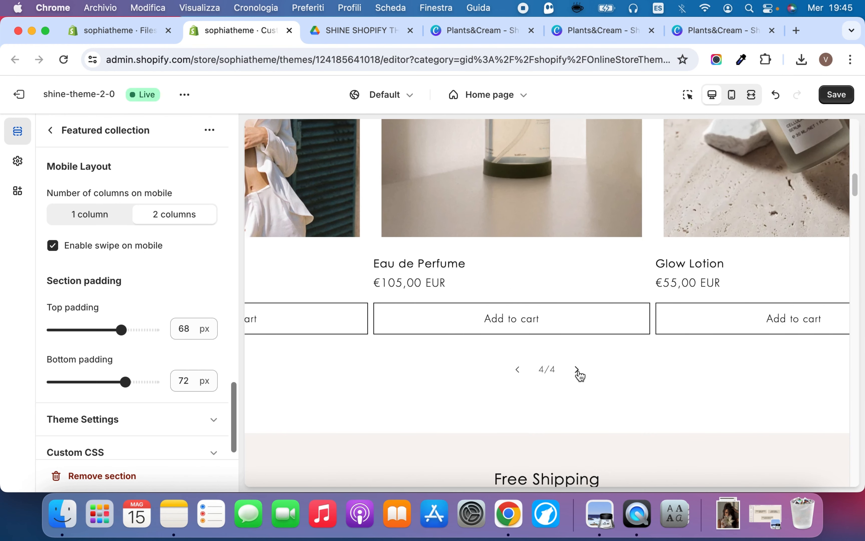
click(518, 370)
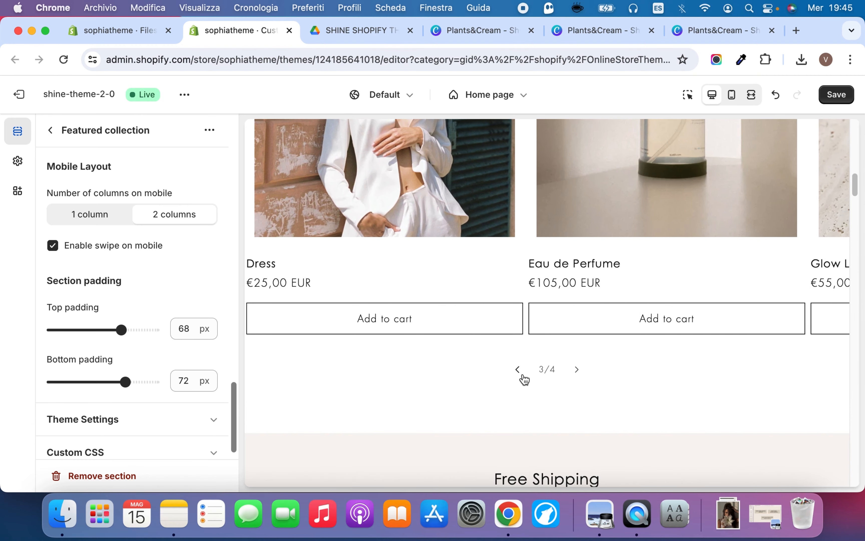
click(518, 369)
click(519, 372)
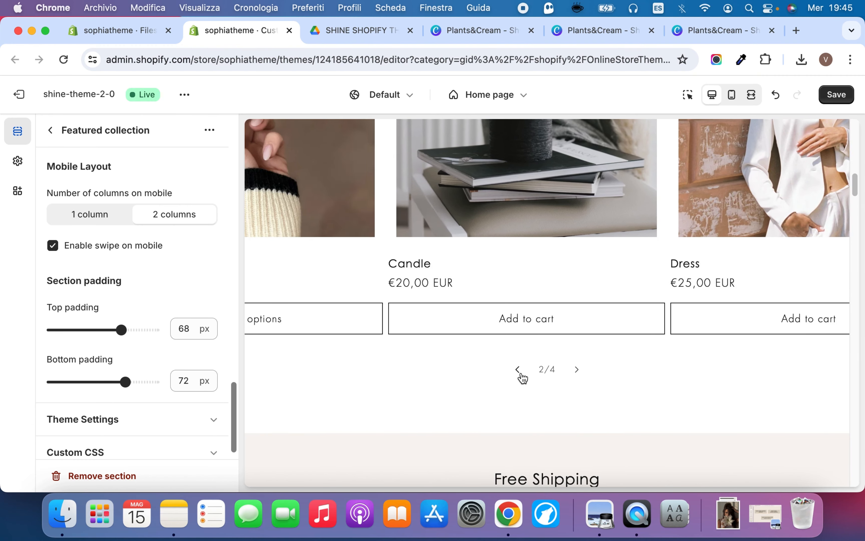
Set the Featured collection's top padding and bottom padding to 24 px each
scroll(138, 358, down, 1)
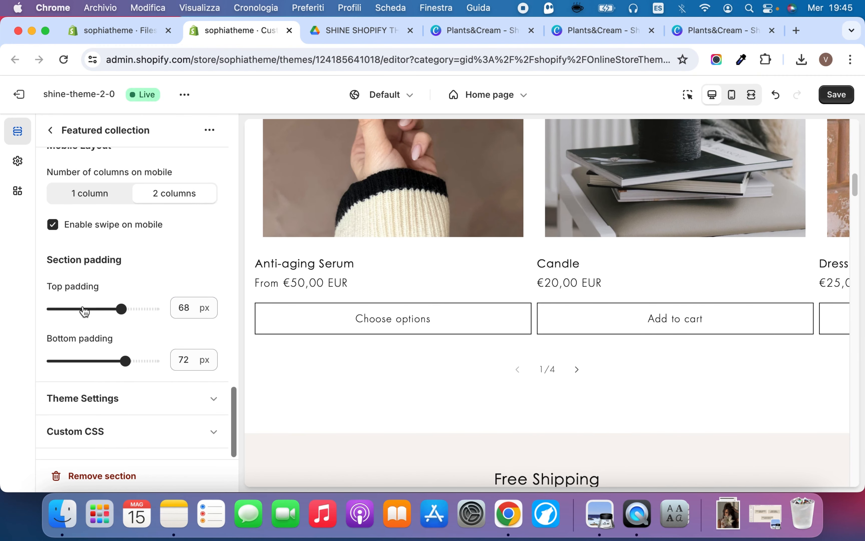
scroll(389, 319, up, 7)
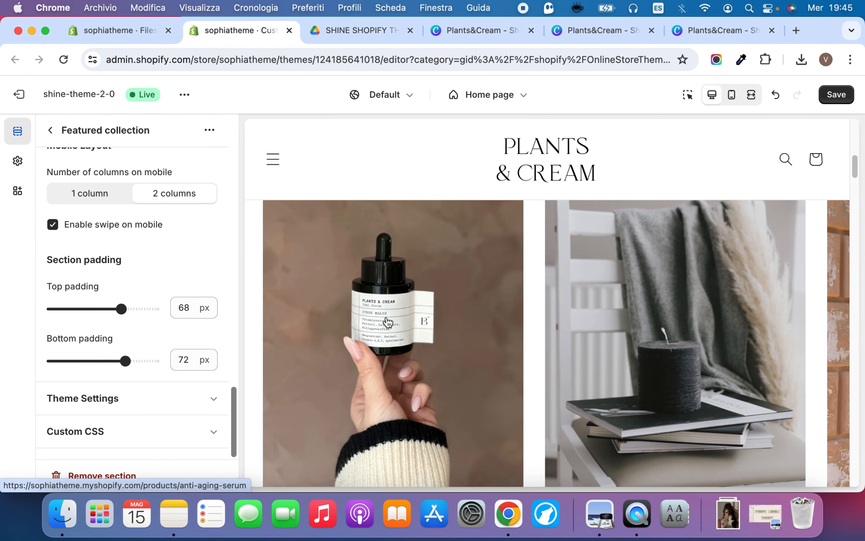
scroll(542, 356, down, 7)
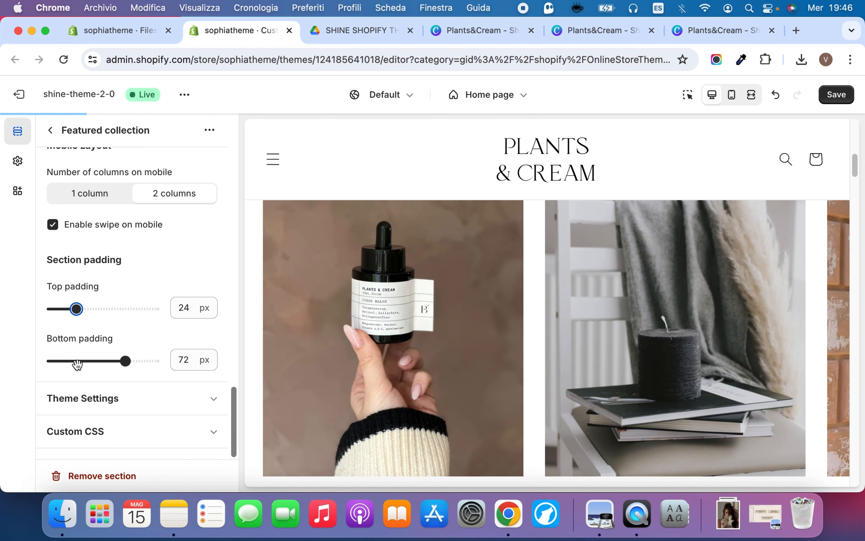
click(76, 361)
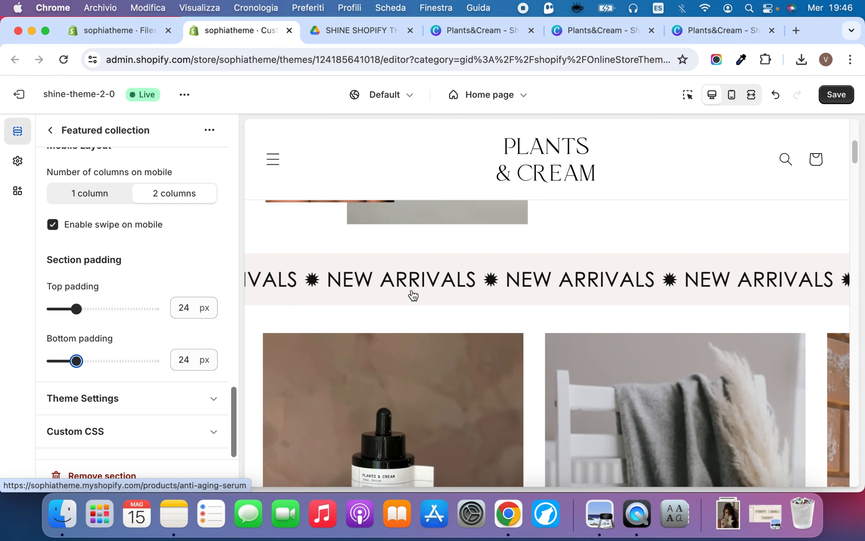
Increase the Featured collection's top padding and check the spacing between the marquee and the products
click(112, 309)
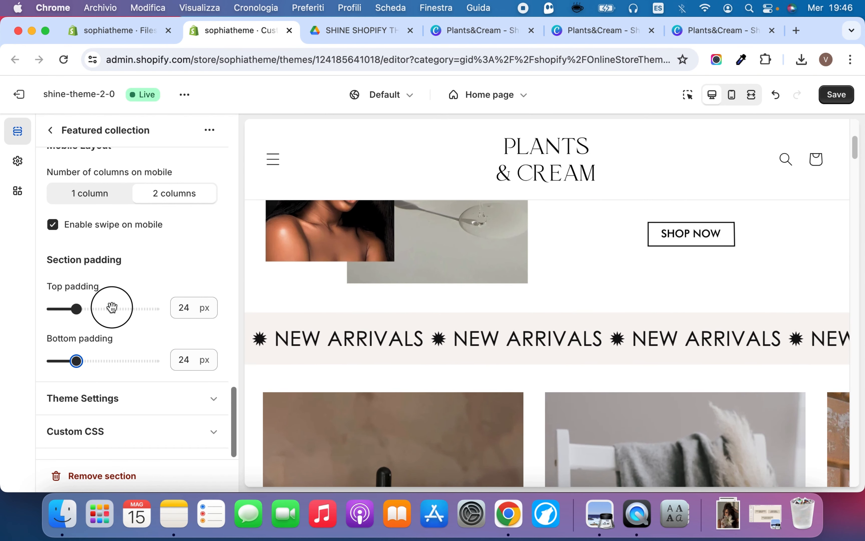
scroll(406, 377, down, 6)
scroll(435, 335, up, 1)
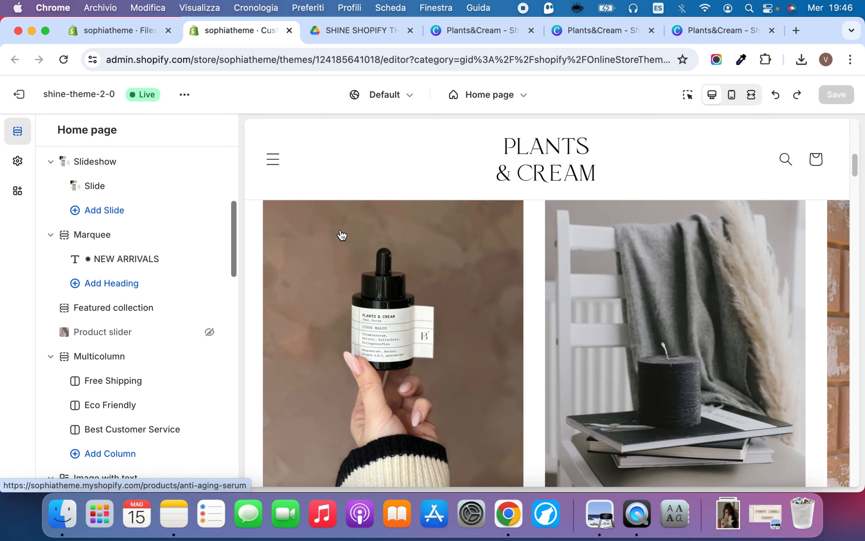
Make the hidden Product slider section visible and open its settings to review the collection and display options
scroll(408, 307, down, 5)
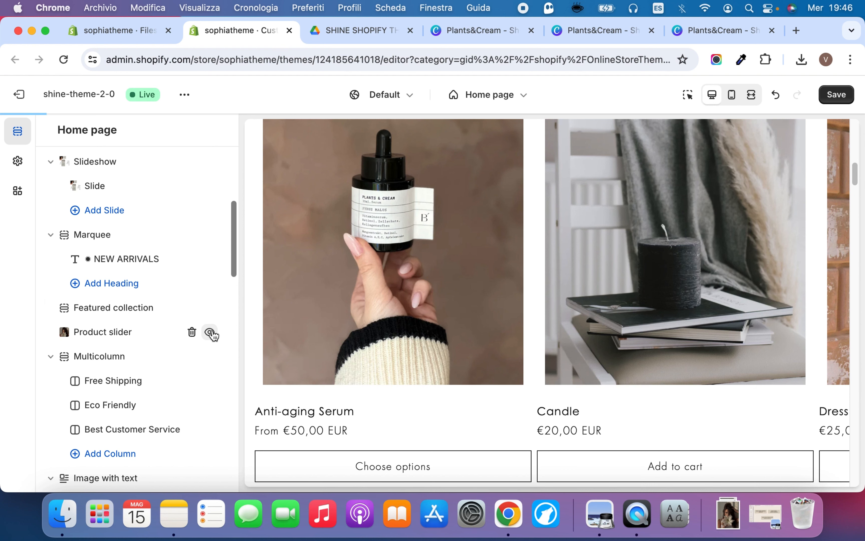
click(211, 332)
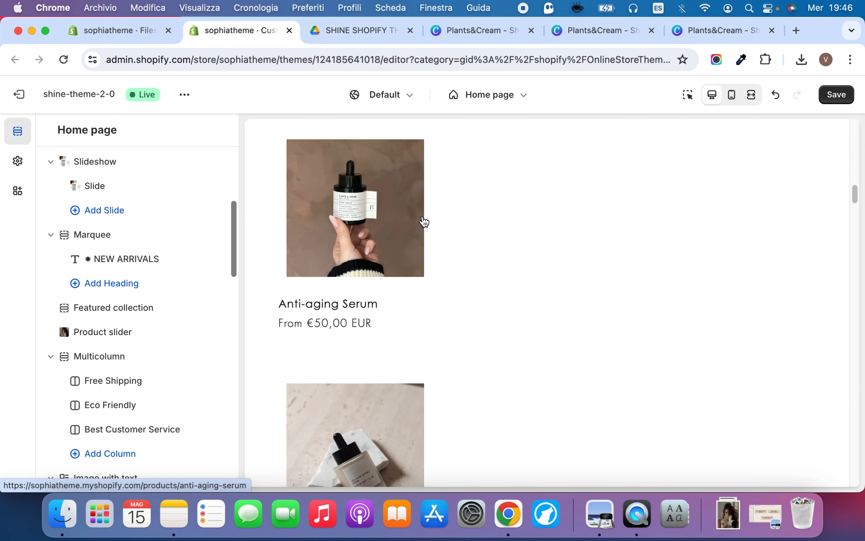
click(98, 332)
scroll(172, 243, down, 6)
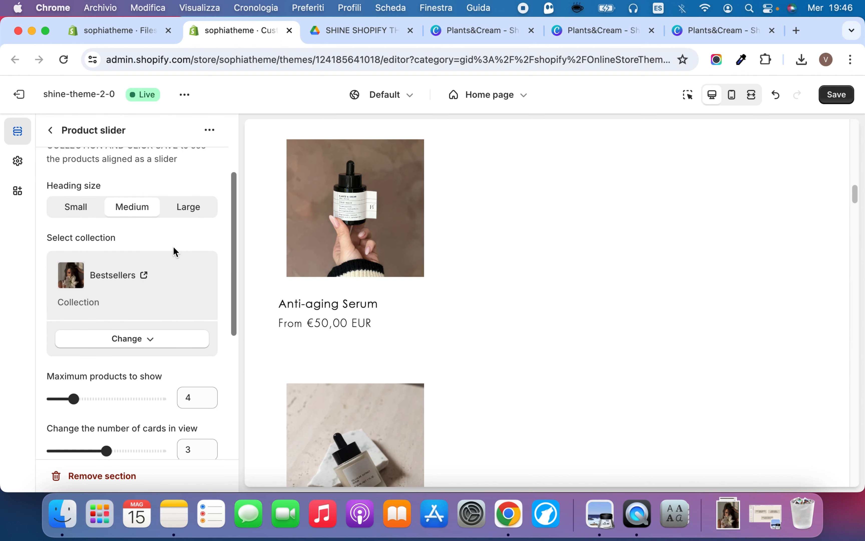
scroll(173, 246, up, 1)
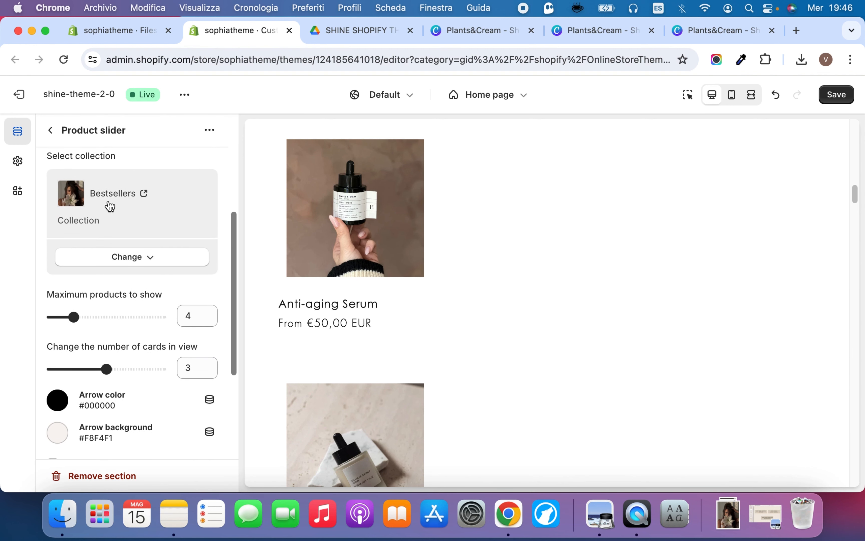
Save the theme changes and review the Product slider's settings alongside its desktop preview
scroll(154, 264, down, 5)
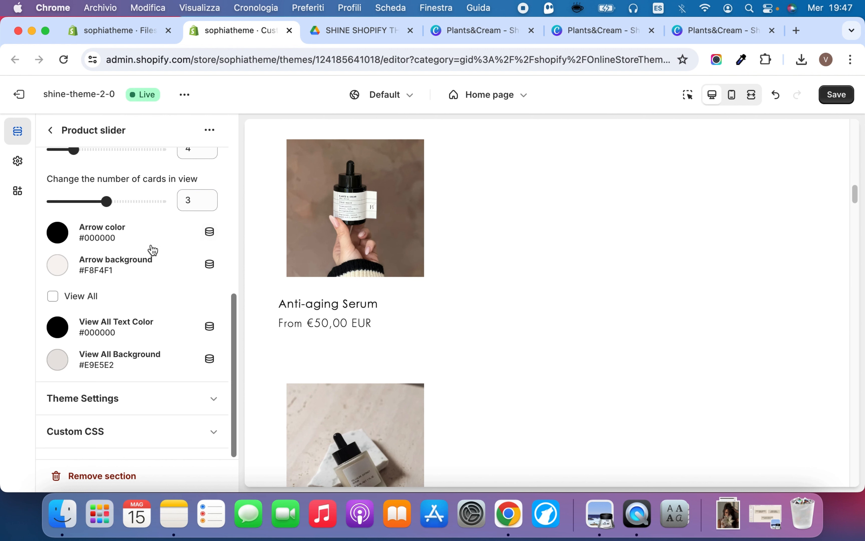
click(852, 96)
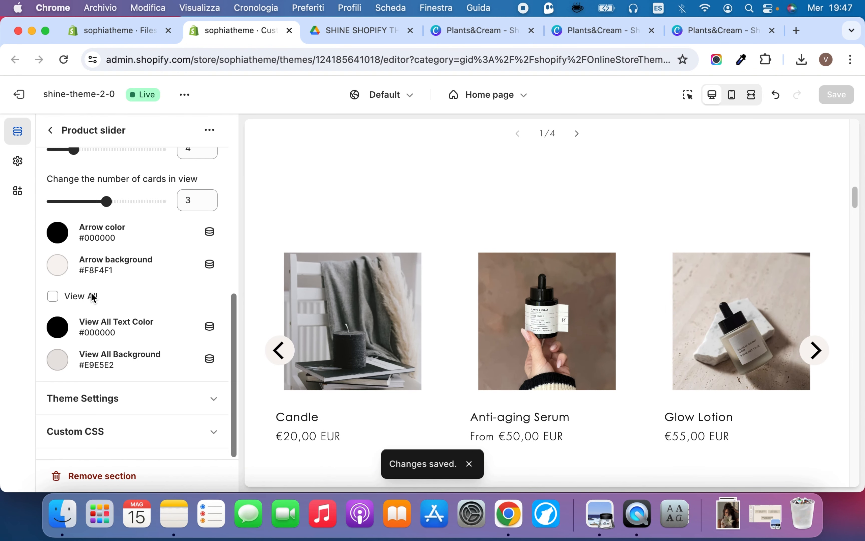
scroll(103, 268, up, 1)
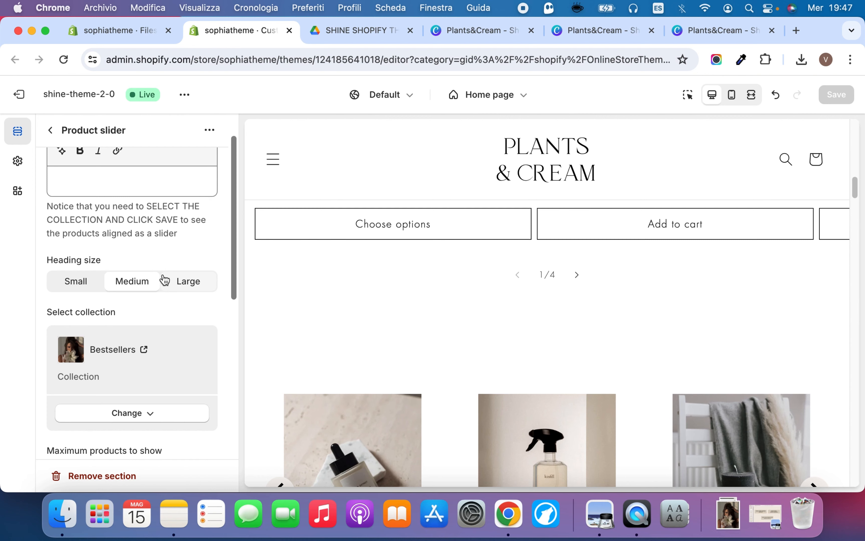
scroll(164, 280, up, 2)
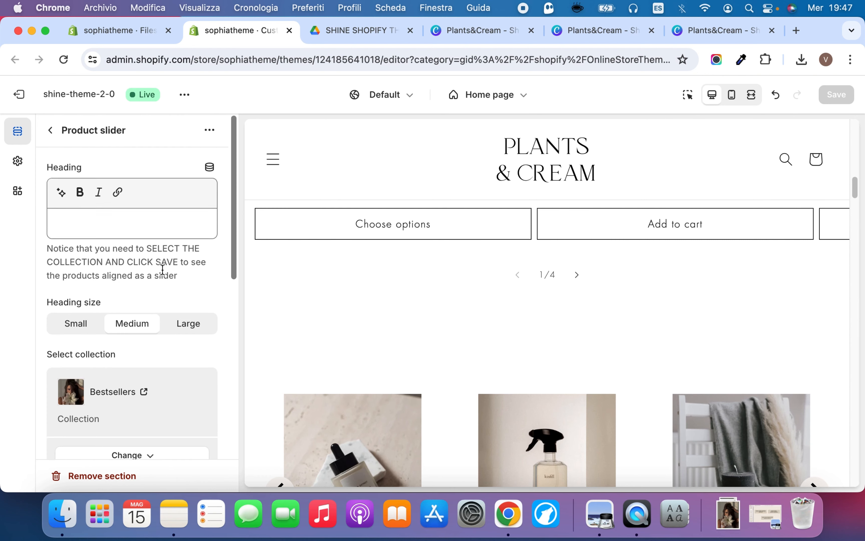
scroll(162, 271, down, 8)
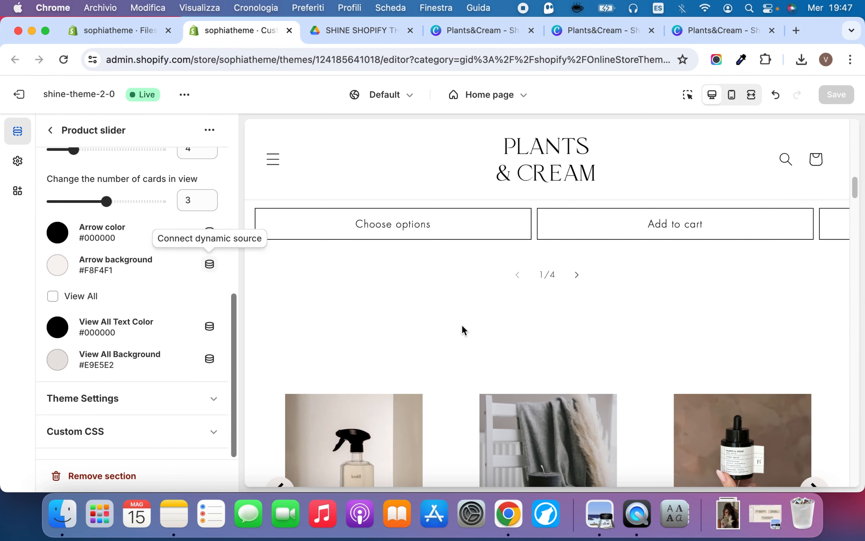
scroll(462, 324, down, 5)
scroll(180, 291, up, 1)
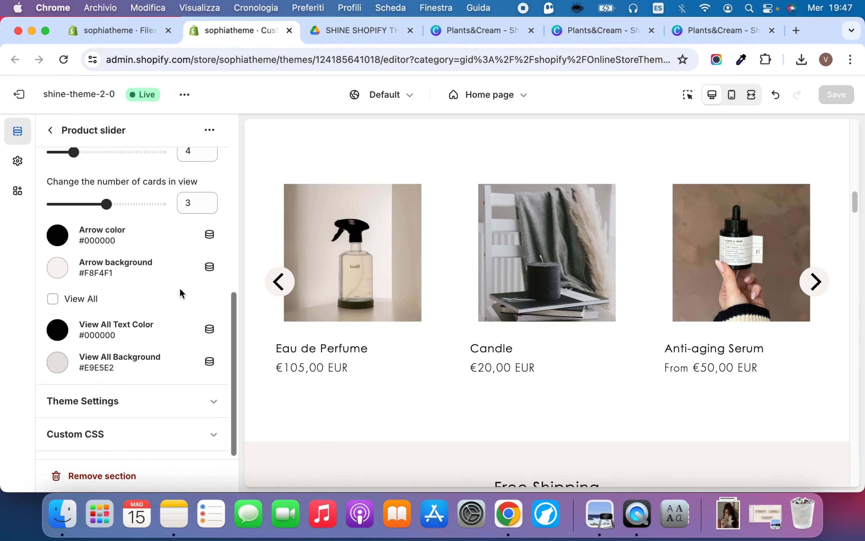
scroll(176, 286, up, 5)
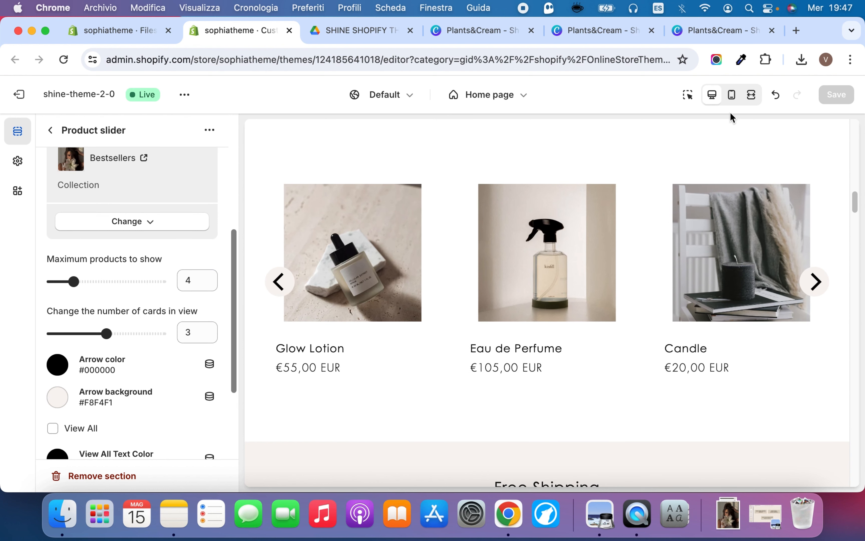
scroll(195, 266, down, 4)
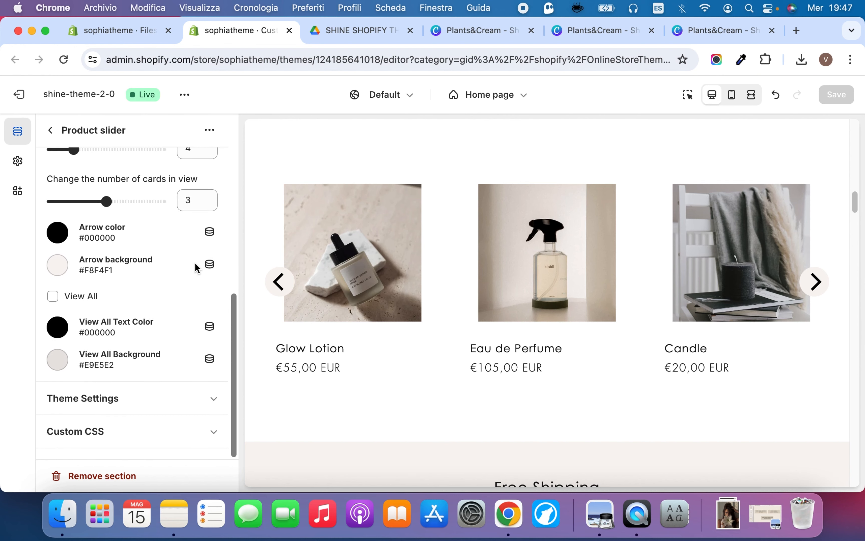
scroll(200, 257, up, 8)
scroll(200, 252, up, 2)
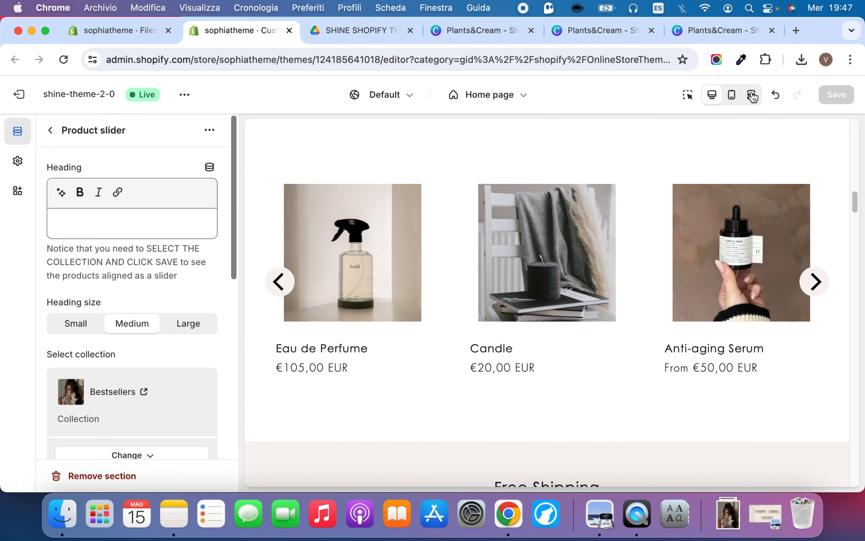
Preview the home page in mobile view and page forward through the Product slider's products
click(732, 96)
scroll(565, 335, down, 3)
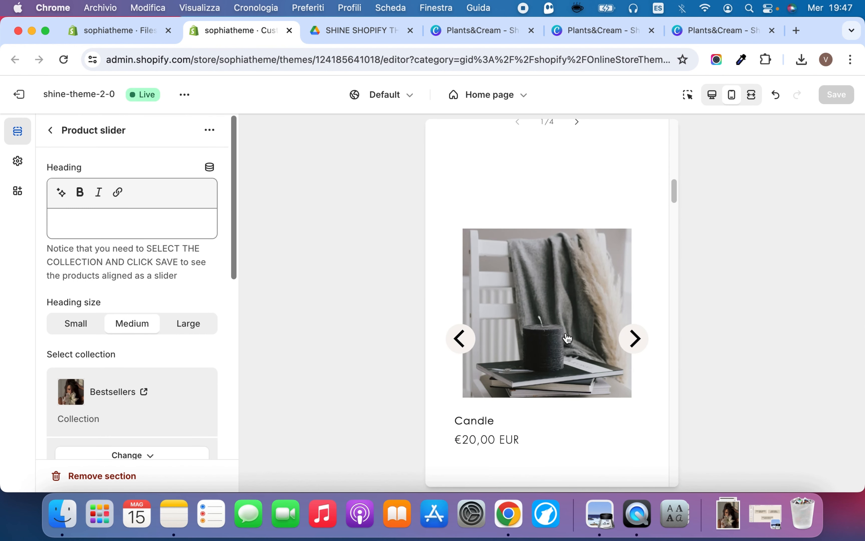
click(636, 339)
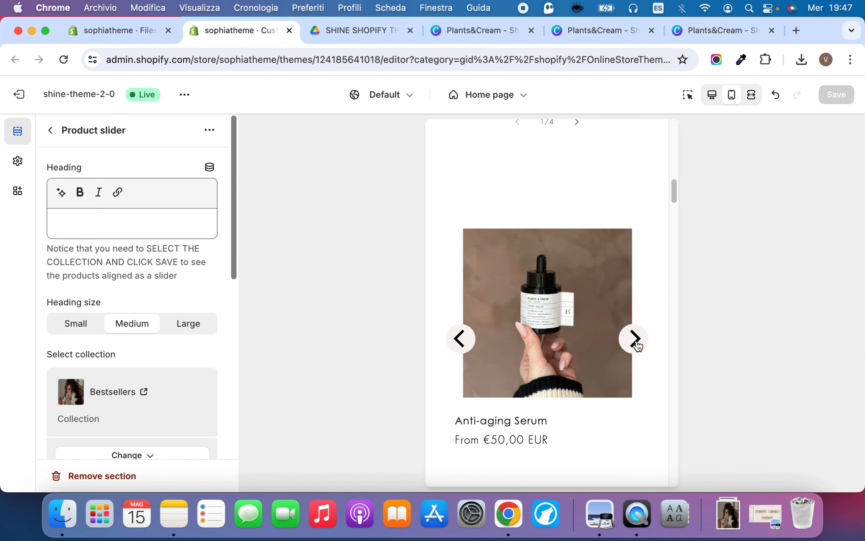
click(636, 338)
click(636, 340)
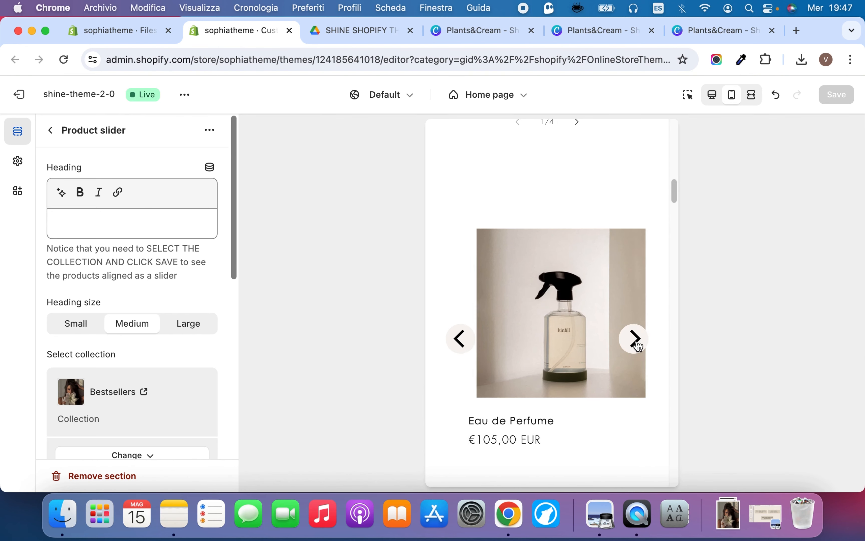
scroll(649, 228, down, 5)
scroll(650, 227, up, 7)
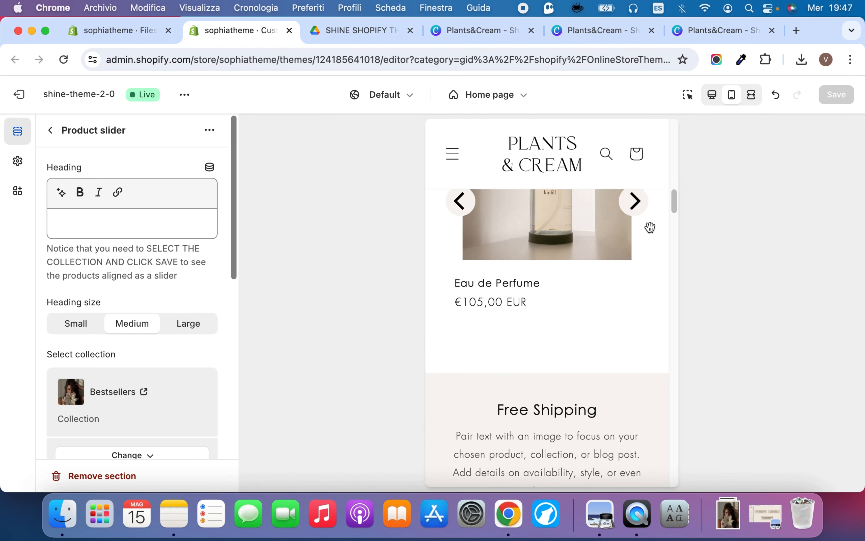
Review the Product slider's settings and examine the mobile layout from the NEW ARRIVALS marquee down to the slider
scroll(123, 262, down, 1)
scroll(123, 262, down, 10)
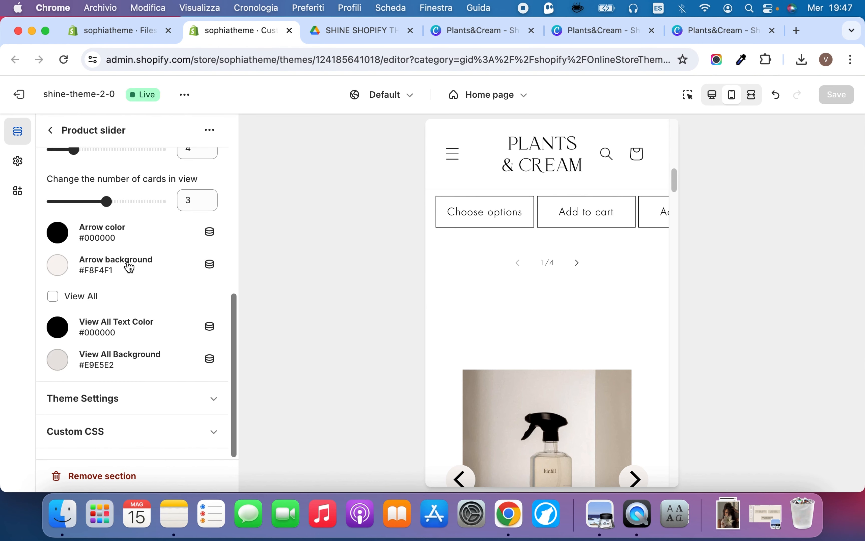
scroll(129, 266, up, 10)
scroll(637, 295, up, 5)
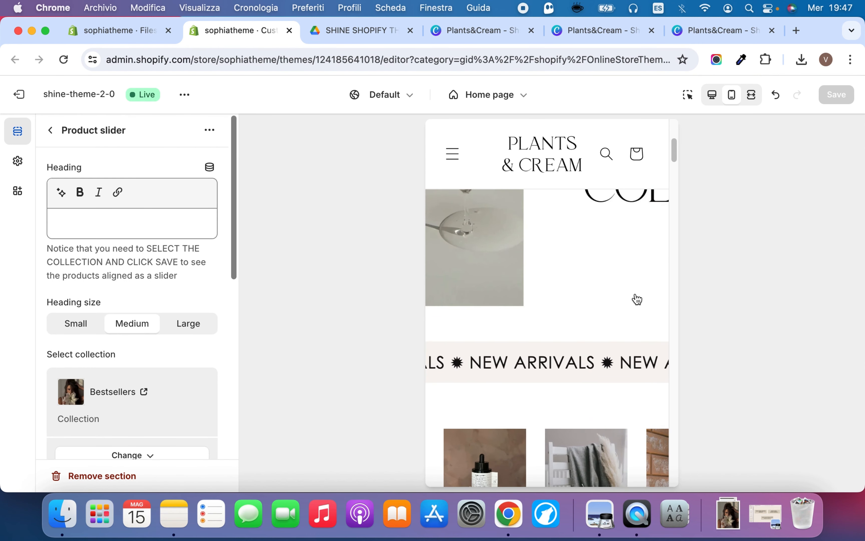
scroll(636, 300, down, 8)
scroll(635, 302, up, 2)
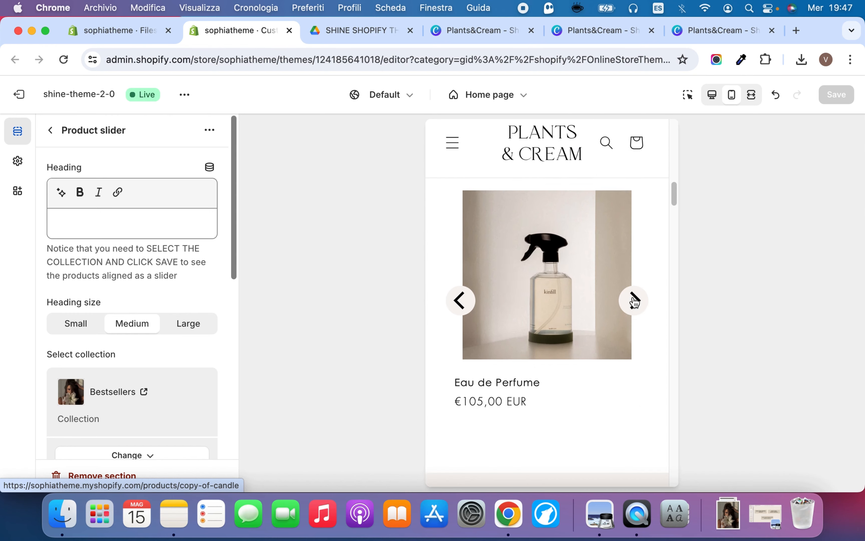
scroll(632, 301, up, 3)
Return to the home page's section list, switch the preview back to desktop and look at the Multicolumn section
click(51, 131)
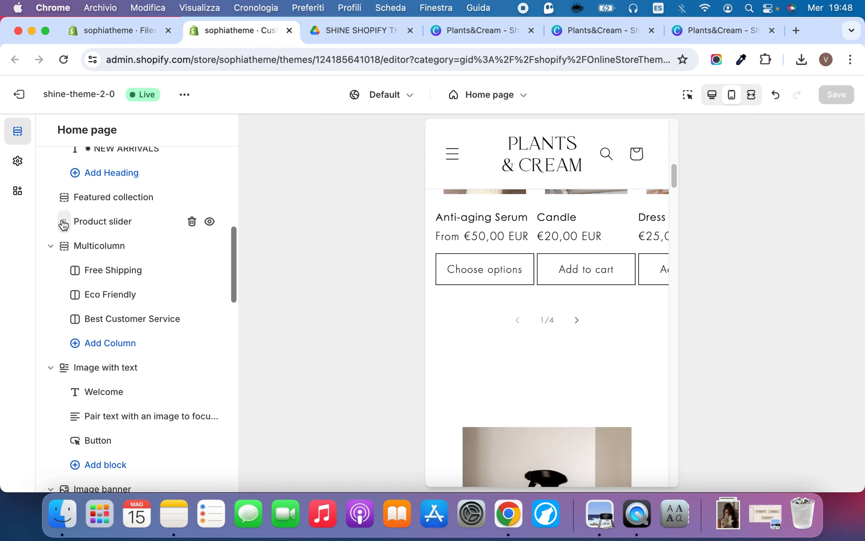
scroll(512, 251, up, 5)
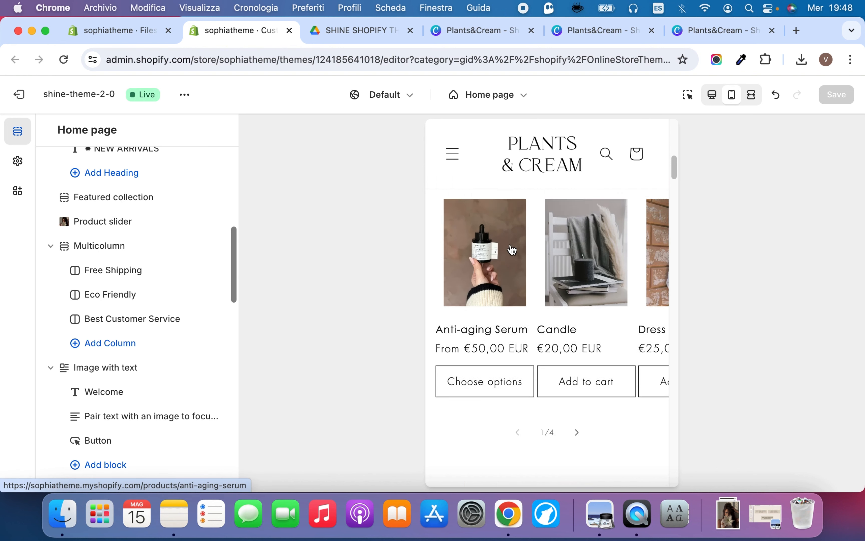
scroll(512, 251, down, 4)
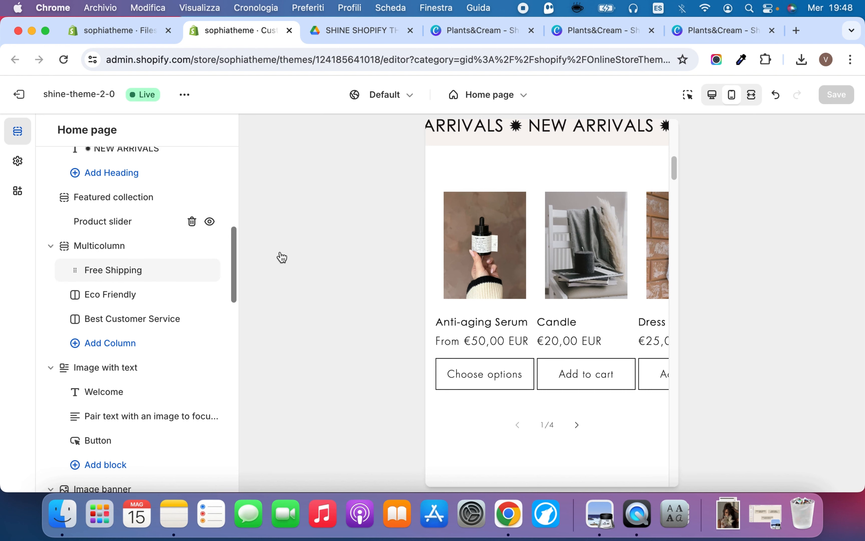
scroll(594, 284, down, 3)
click(711, 95)
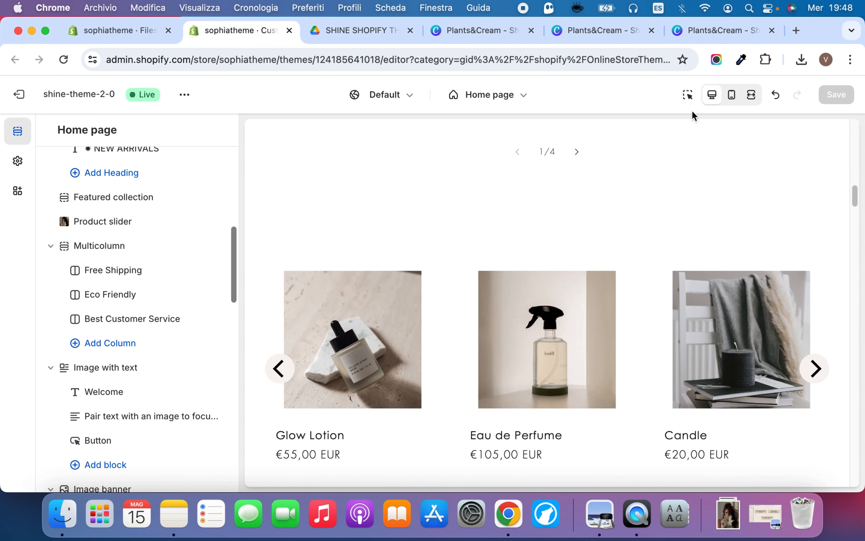
scroll(606, 219, down, 5)
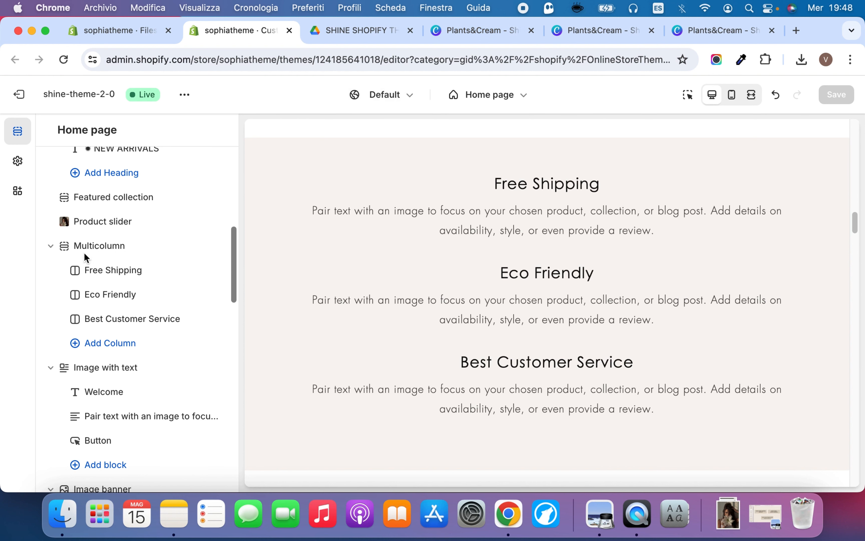
Switch to the Plants&Cream design in Canva and look through its line-art icon pages for the Multicolumn section
click(504, 27)
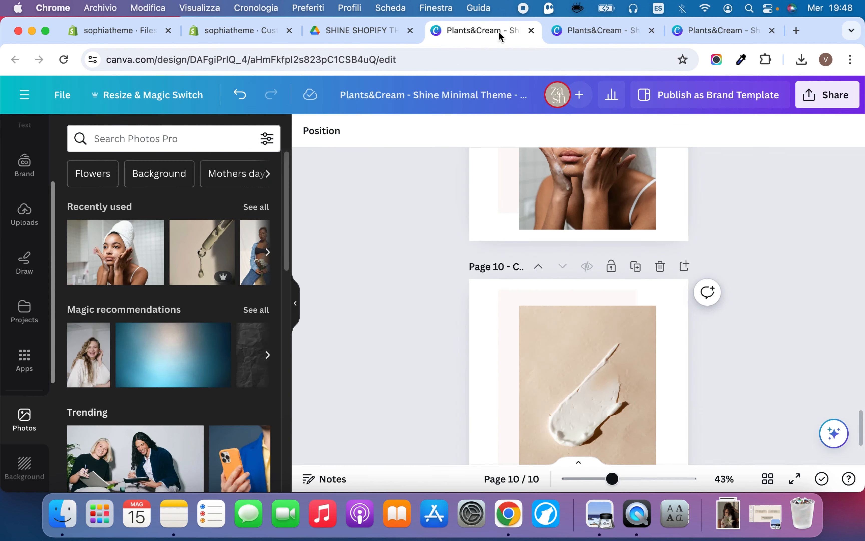
scroll(572, 221, up, 20)
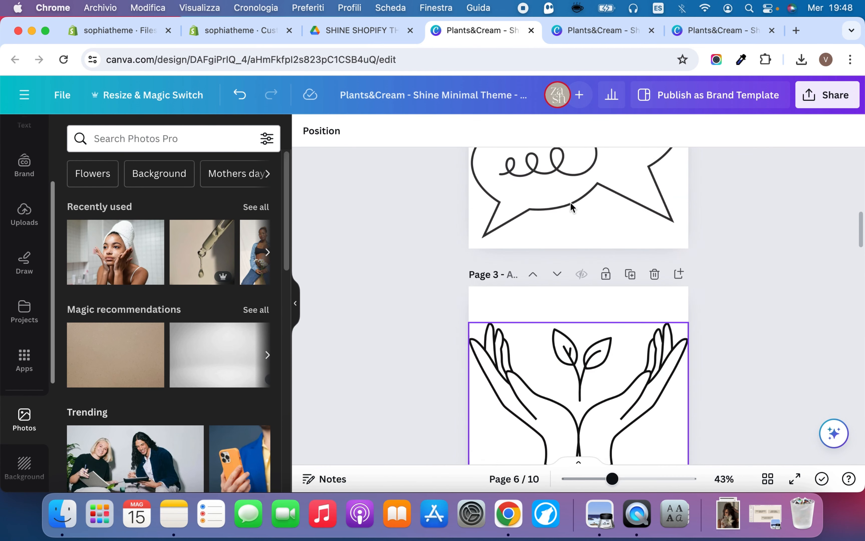
scroll(572, 221, up, 2)
scroll(612, 264, down, 10)
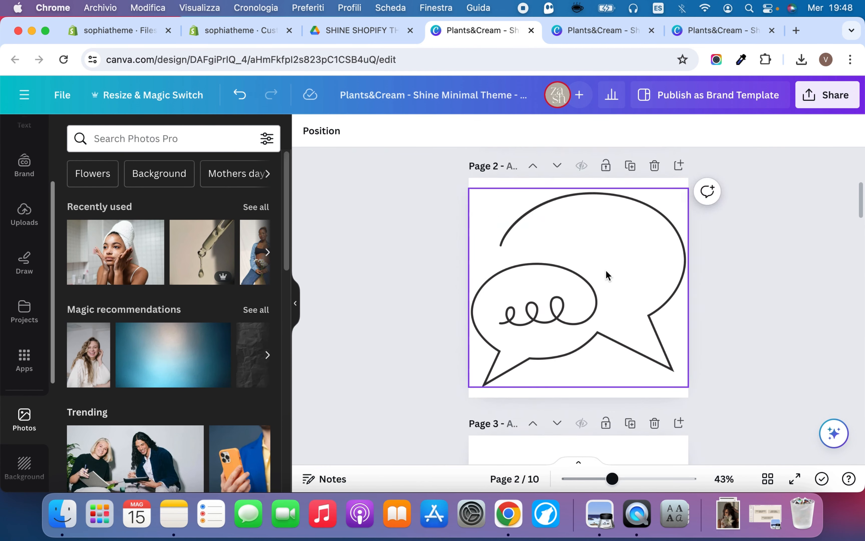
scroll(573, 216, down, 2)
scroll(574, 212, up, 2)
scroll(574, 213, down, 6)
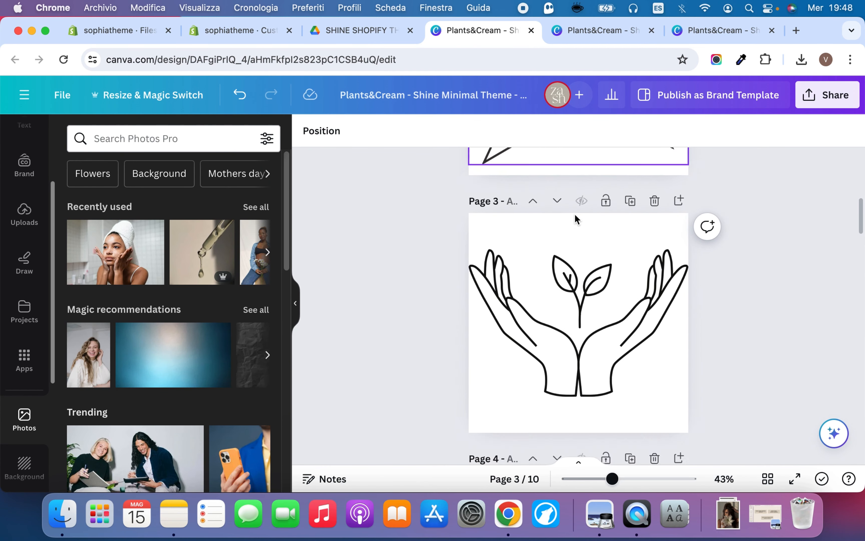
Check the Canva design's PNG download options, including transparent background and page selection, without exporting
click(836, 95)
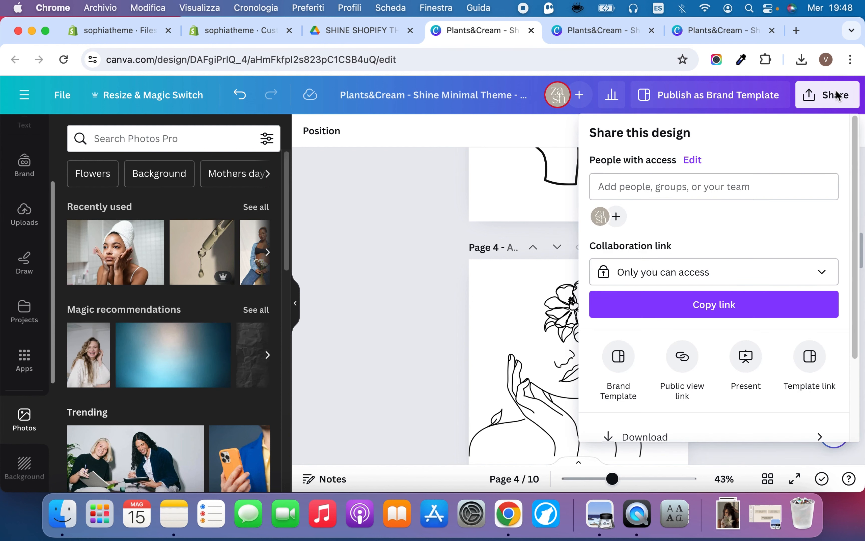
scroll(750, 337, down, 3)
click(738, 334)
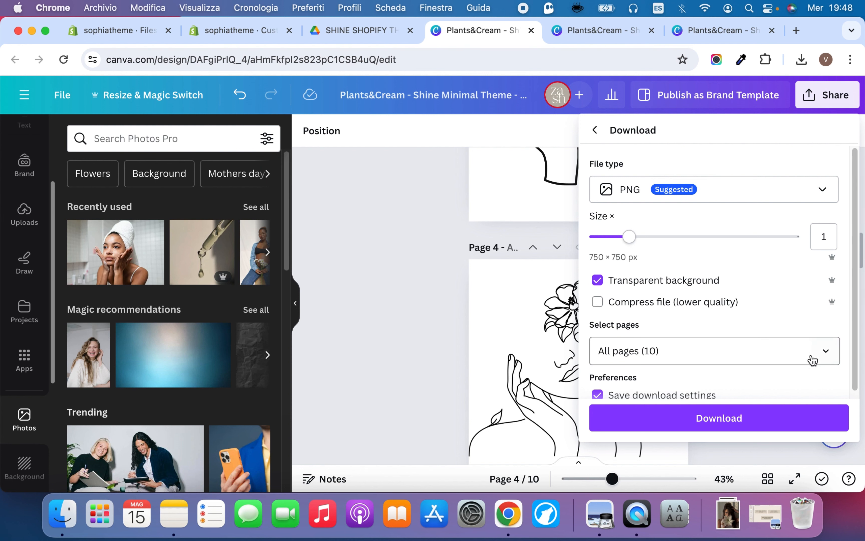
click(443, 279)
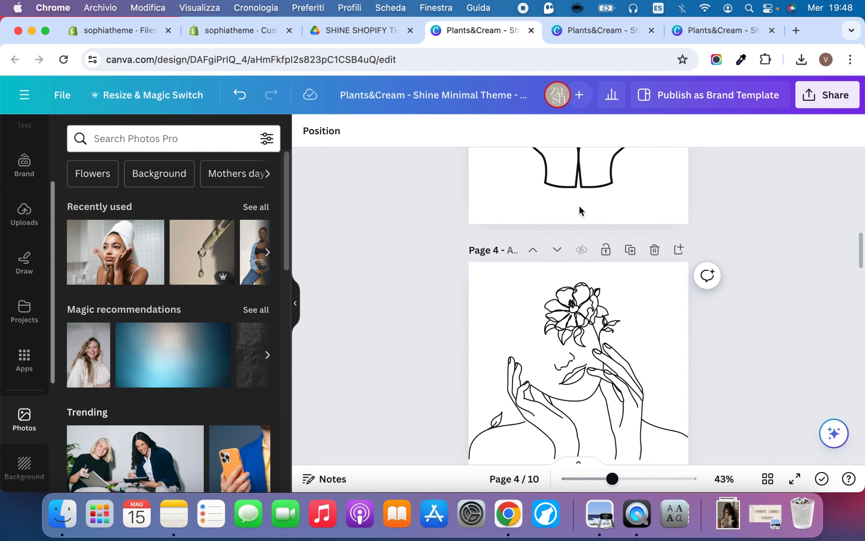
scroll(579, 208, up, 10)
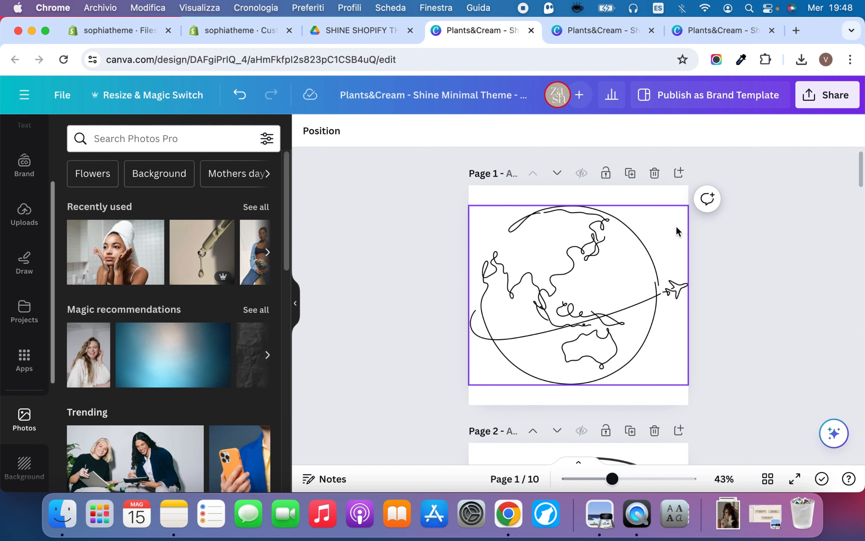
click(833, 99)
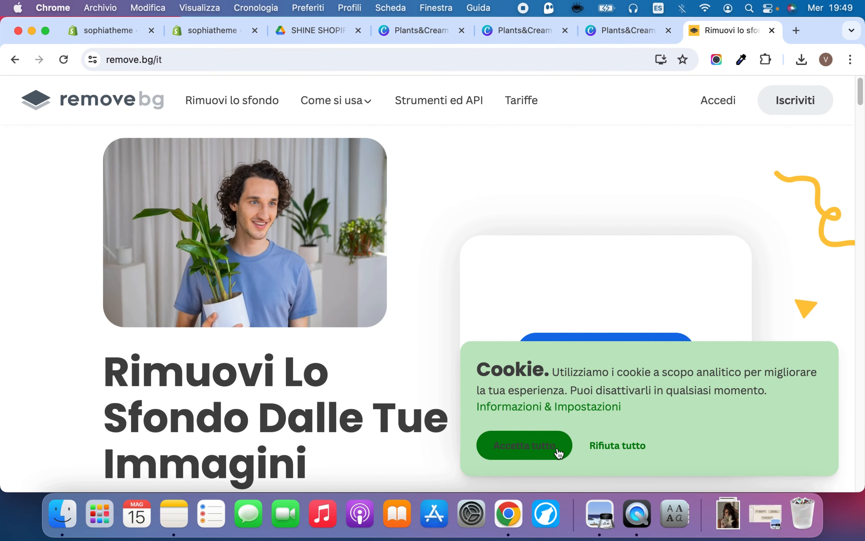
click(557, 452)
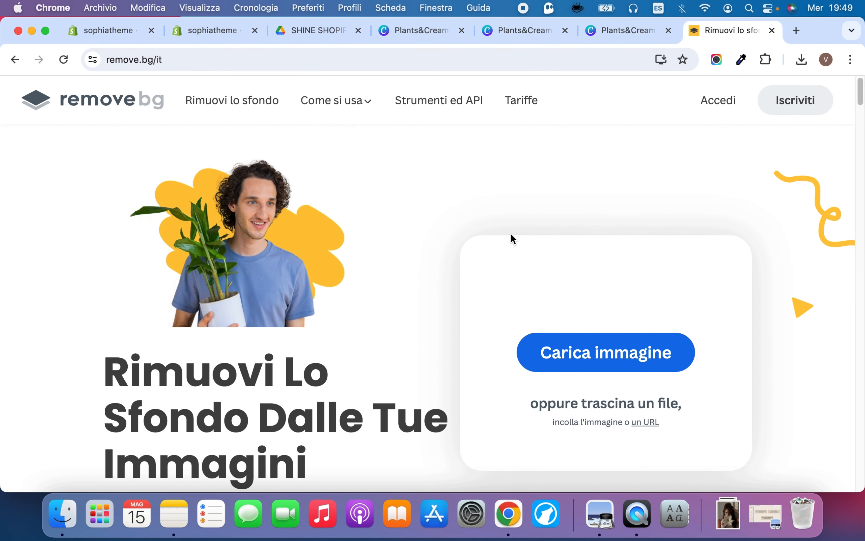
Examine the image upload area on remove.bg and browse the downloaded files available for background removal
scroll(572, 236, down, 3)
click(725, 514)
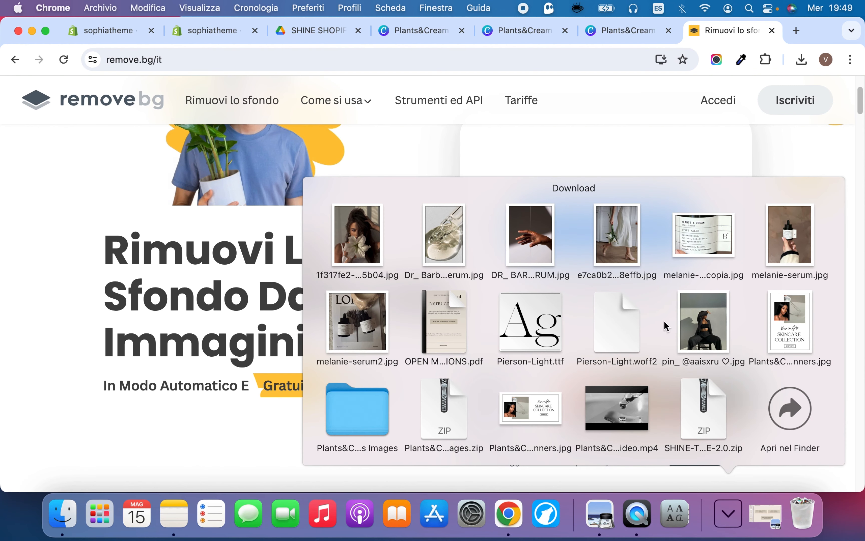
click(756, 160)
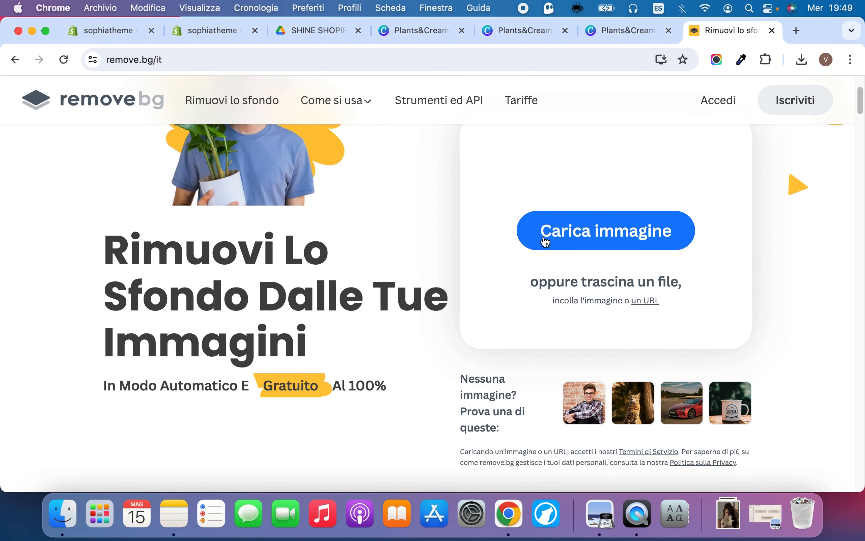
scroll(546, 242, down, 1)
click(727, 514)
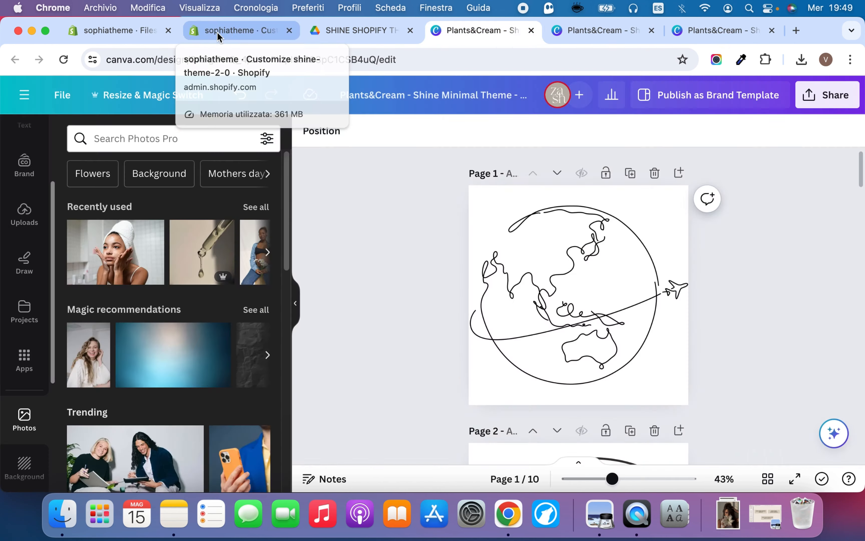
Return to the Shopify theme editor and add the globe icon 2.png as the Free Shipping column's image
click(219, 36)
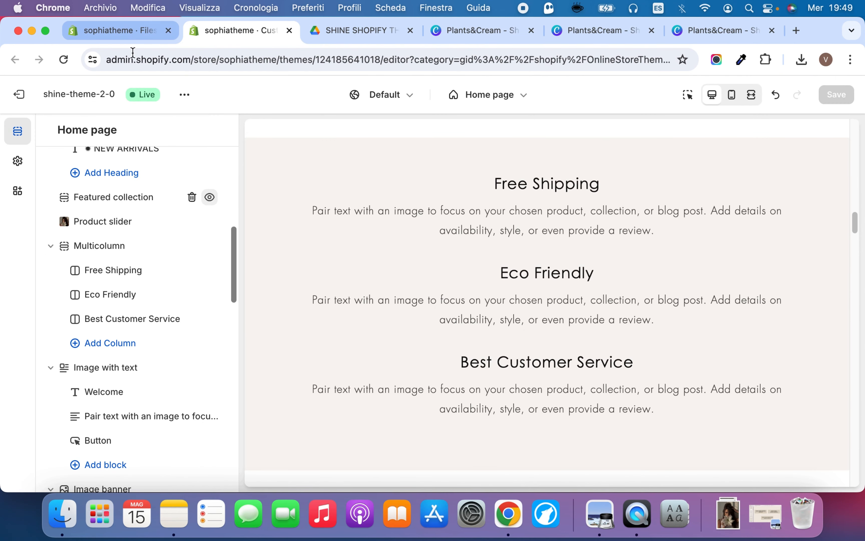
click(99, 274)
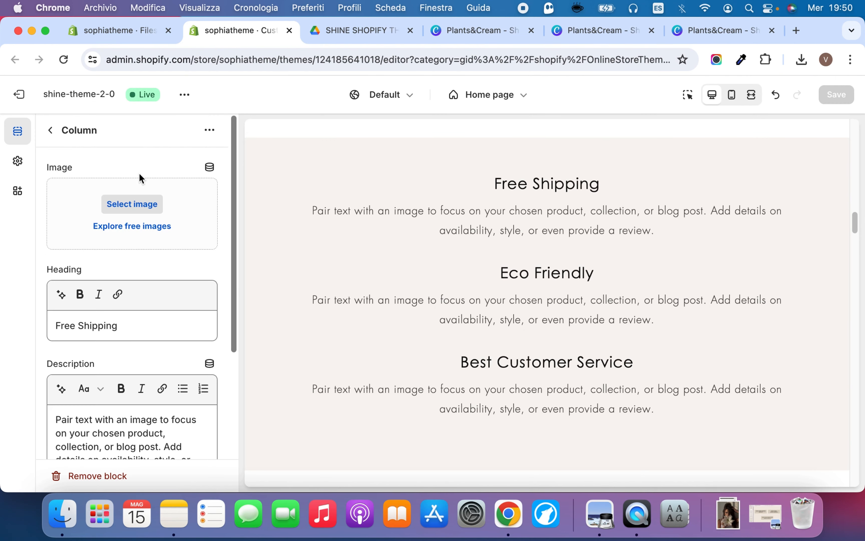
click(725, 508)
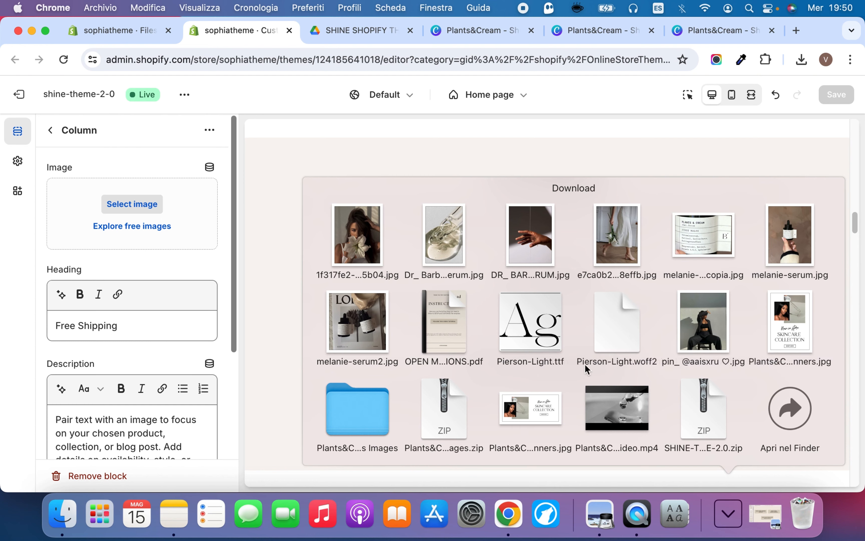
click(373, 420)
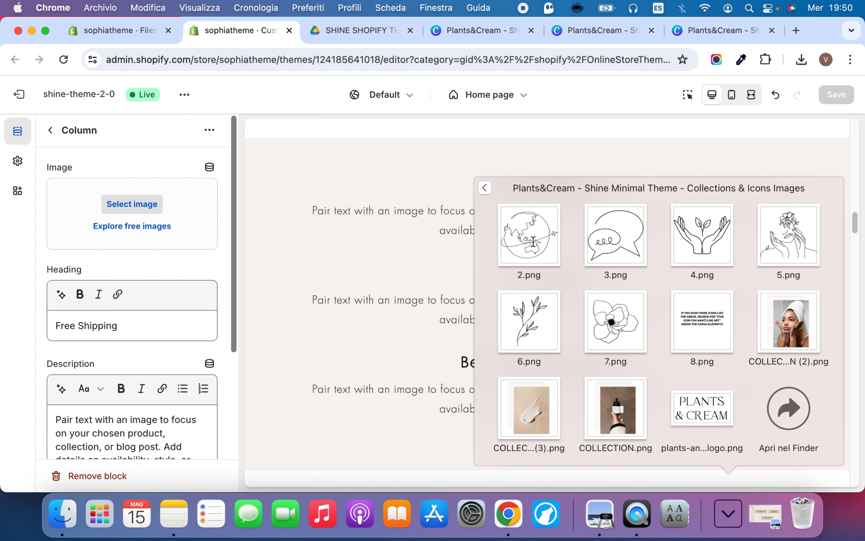
drag(532, 242, 84, 197)
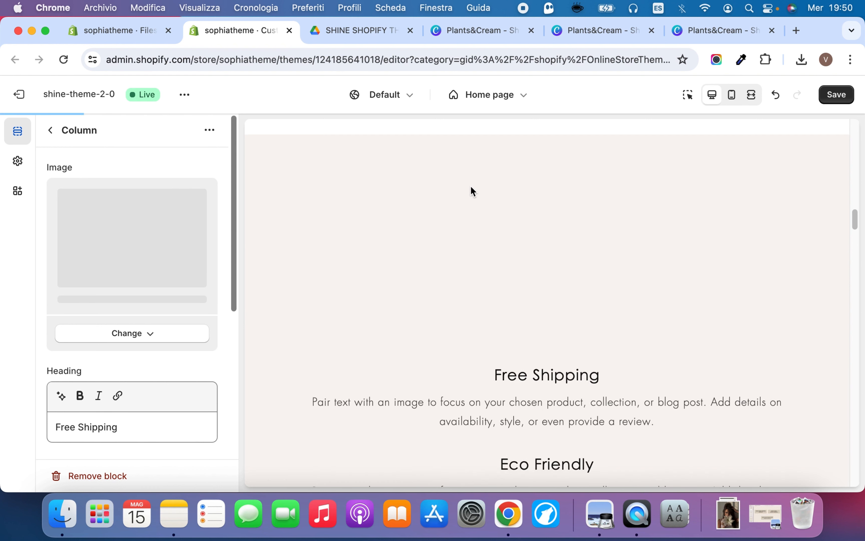
Add the hands-and-leaves icon 4.png from the downloaded icons folder as the Eco Friendly column's image
click(50, 131)
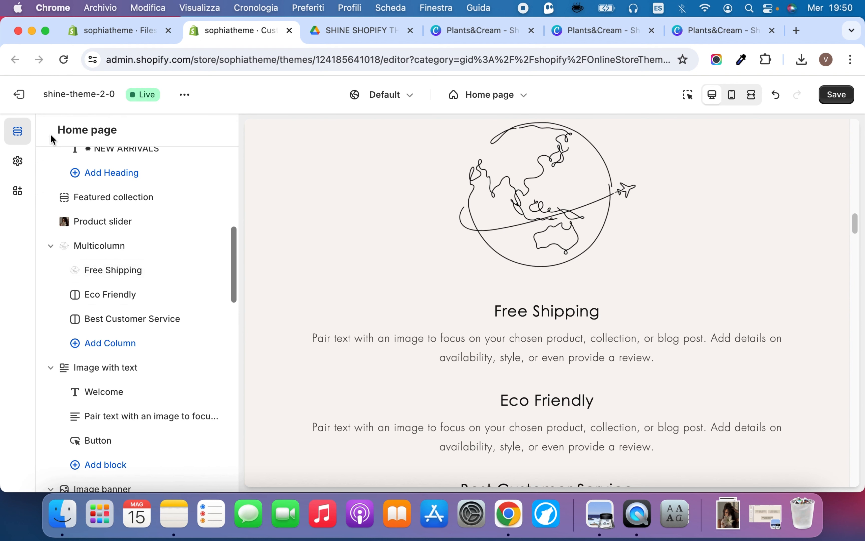
click(128, 295)
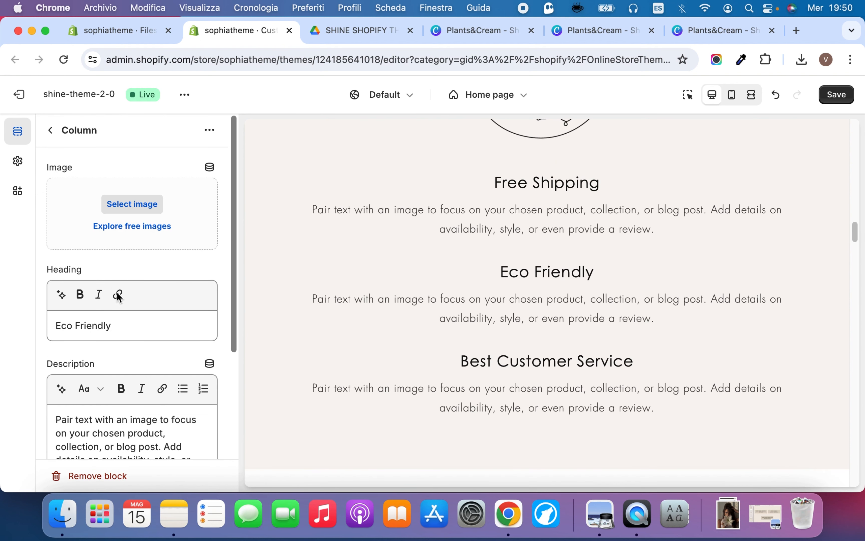
click(728, 514)
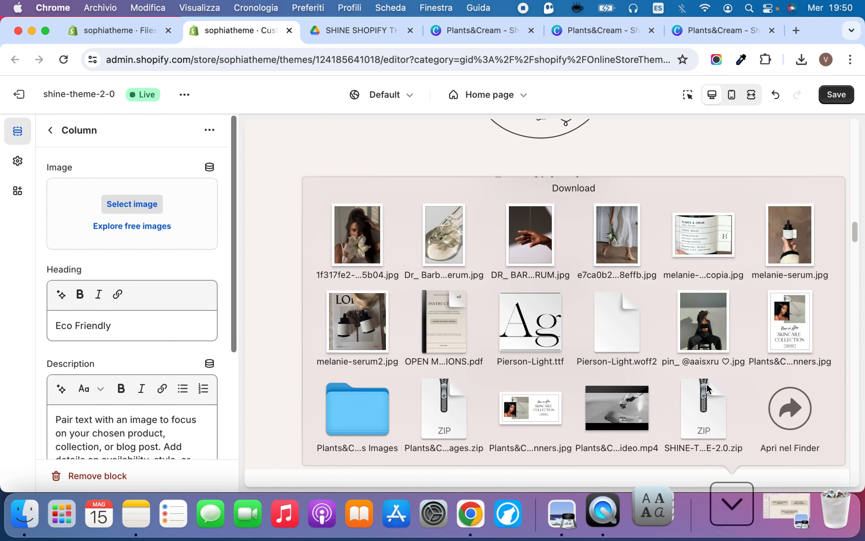
click(341, 415)
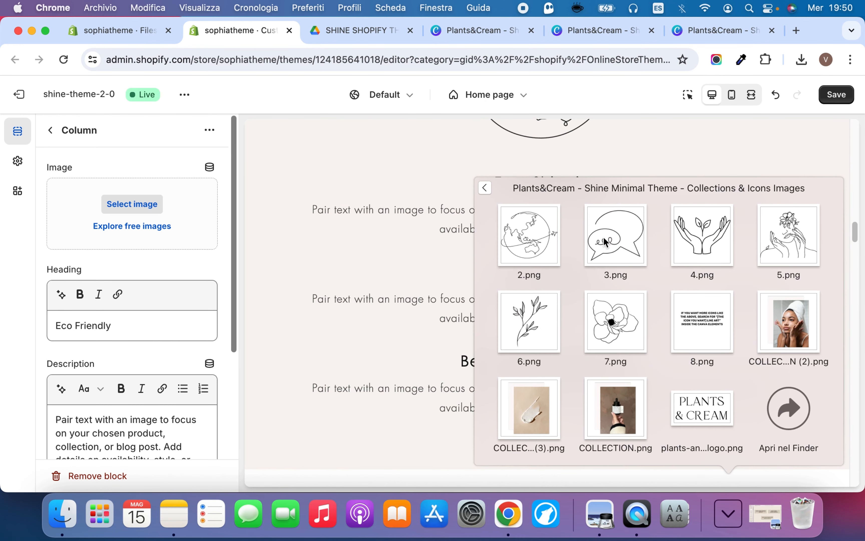
drag(714, 230, 119, 205)
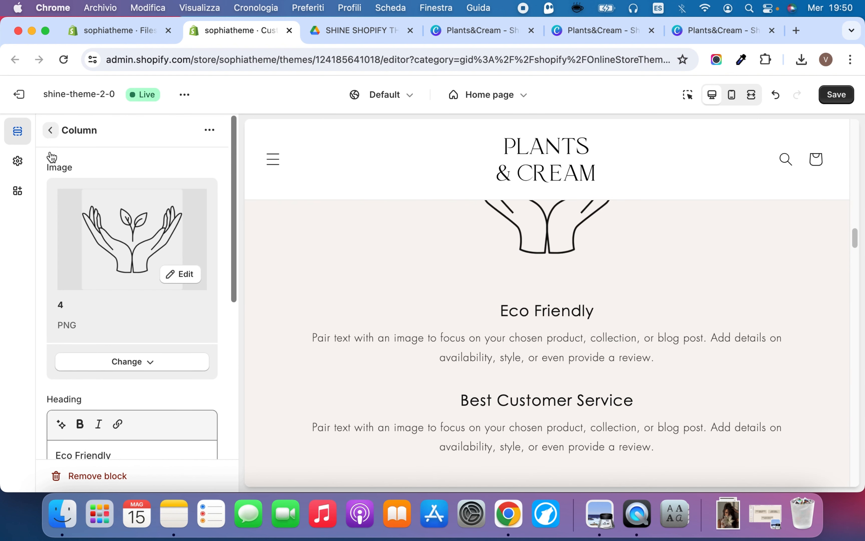
Look over the Eco Friendly column's heading, description and link fields without editing them
scroll(152, 374, down, 5)
click(123, 299)
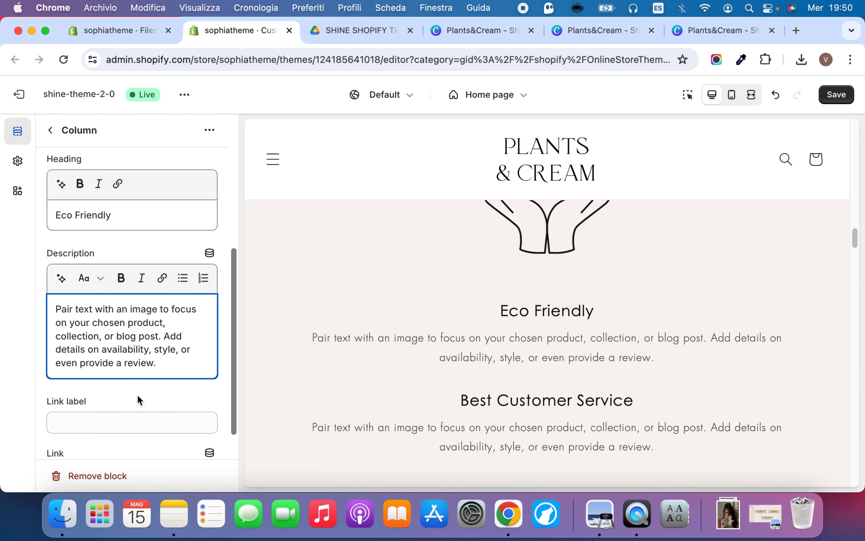
scroll(144, 334, up, 3)
click(140, 325)
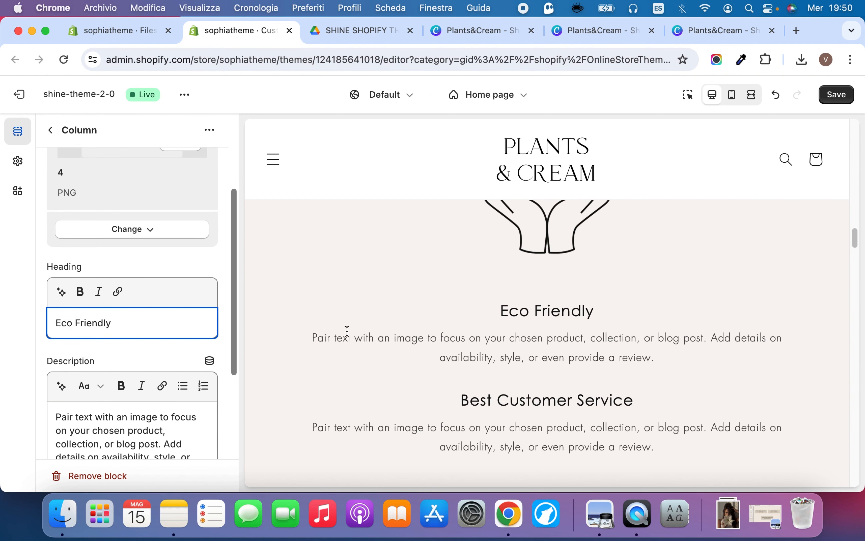
Add the speech-bubble icon 3.png as the Best Customer Service column's image and return to the section list
click(52, 132)
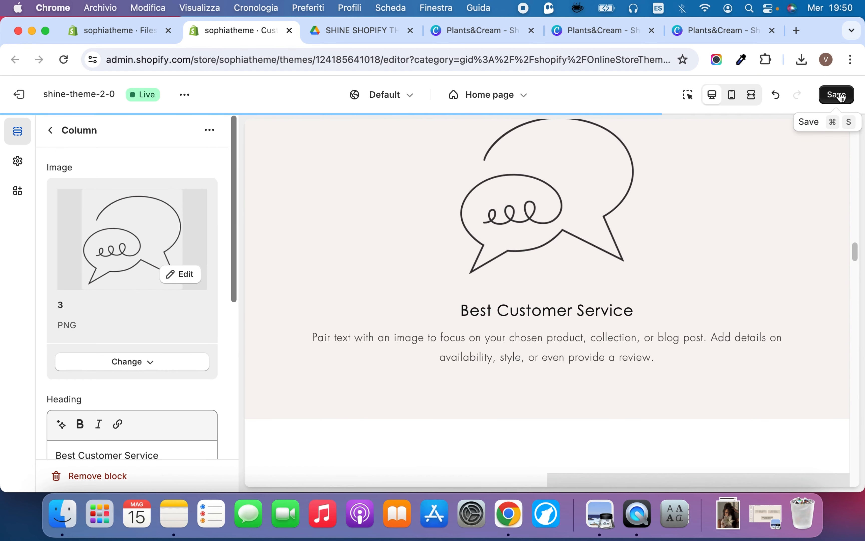
click(52, 131)
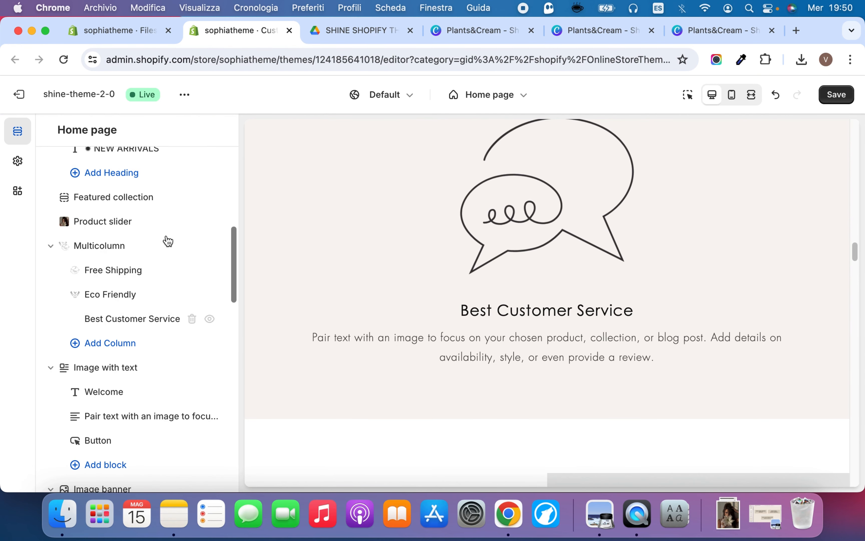
Open the Multicolumn section's settings, try color scheme Scheme 2 and switch back to Scheme 6
click(119, 246)
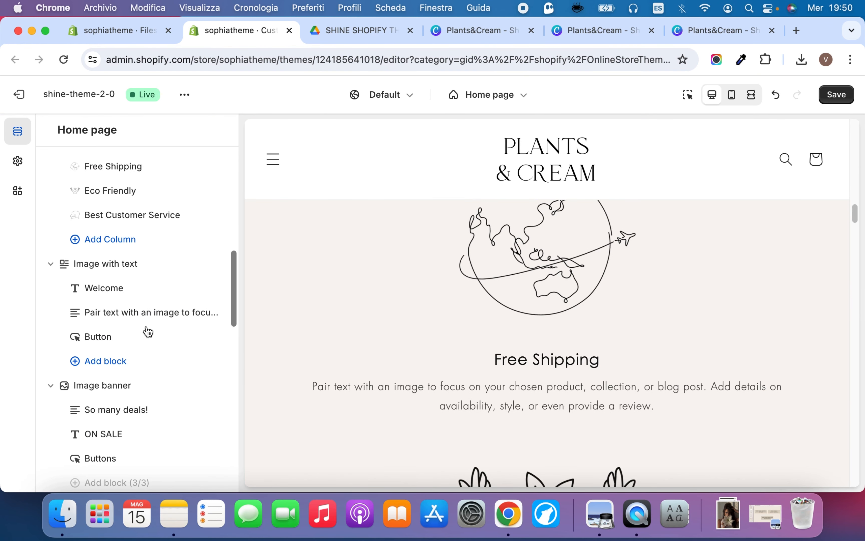
scroll(149, 332, up, 3)
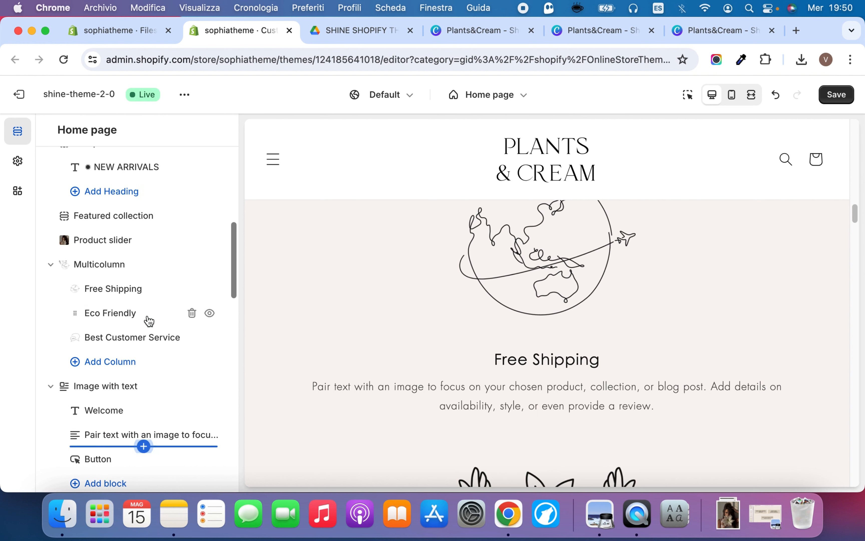
click(133, 266)
scroll(139, 259, down, 10)
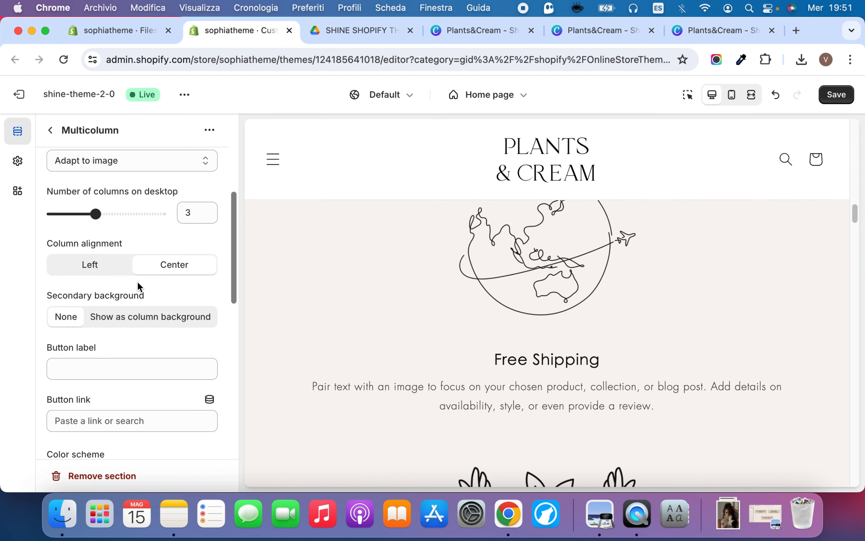
scroll(136, 281, up, 3)
click(136, 274)
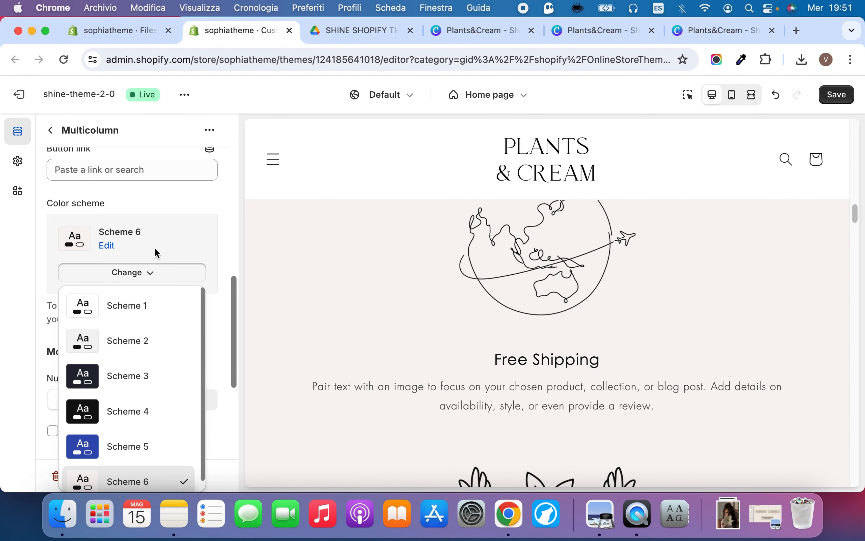
click(126, 340)
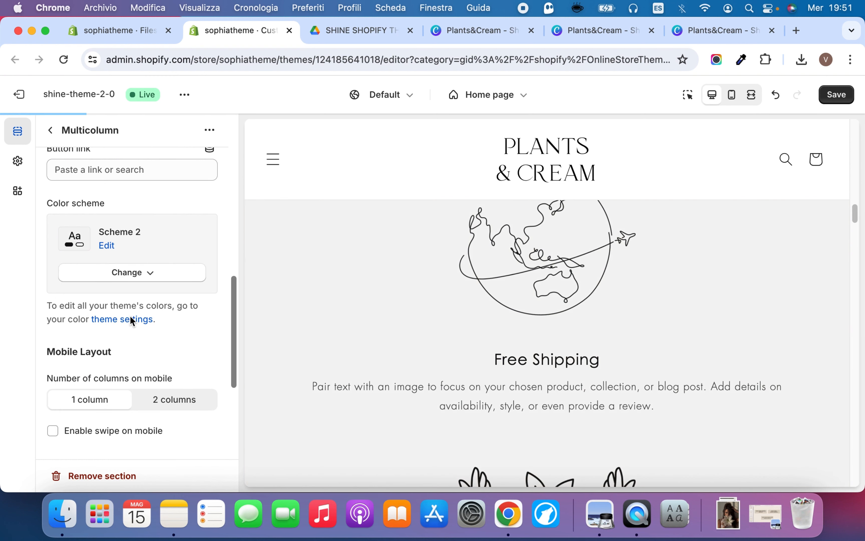
click(146, 273)
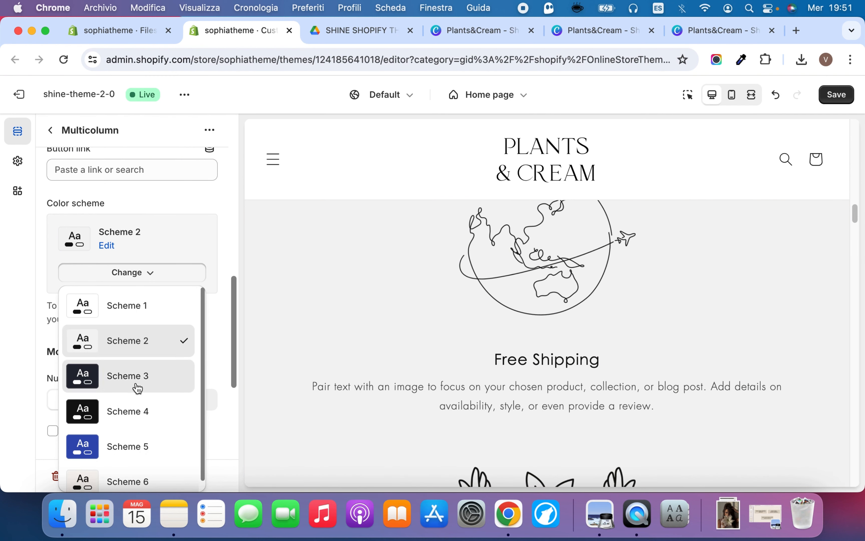
click(137, 388)
scroll(136, 382, down, 3)
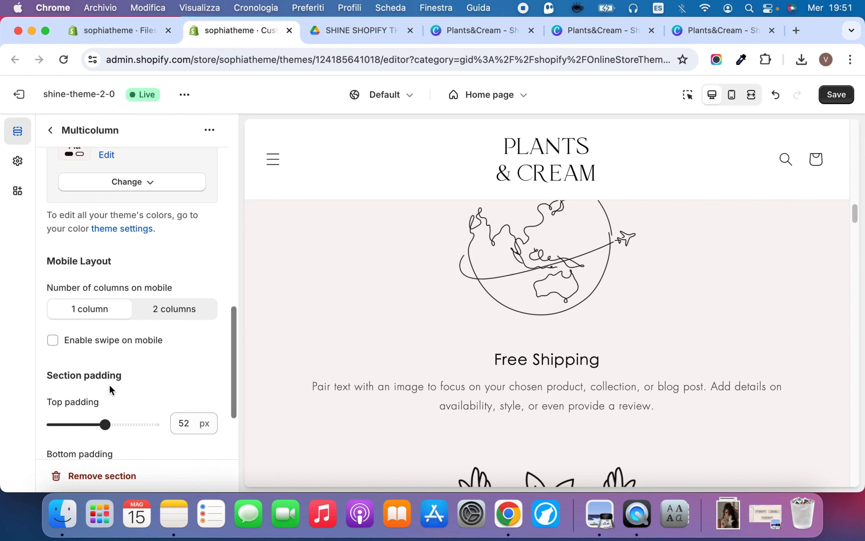
Try the Portrait image ratio on the Multicolumn section and set it back to Adapt to image
scroll(108, 384, up, 10)
scroll(122, 254, up, 3)
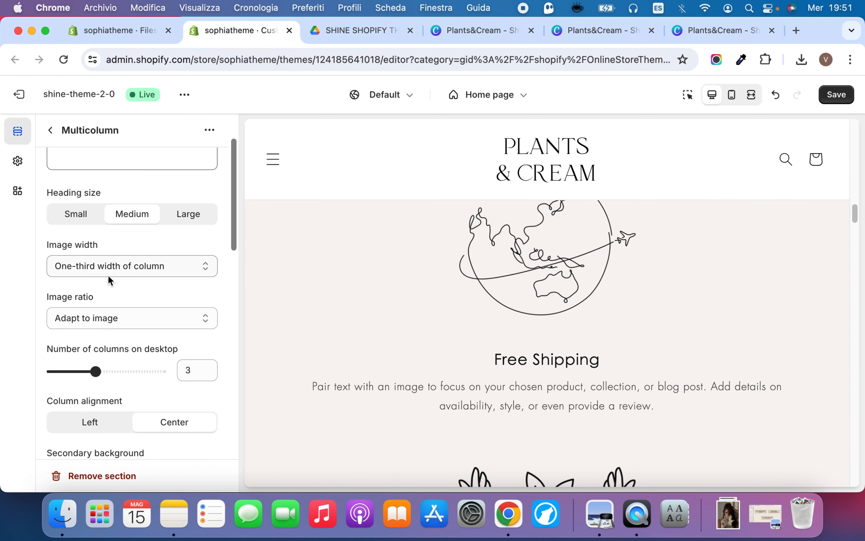
click(125, 316)
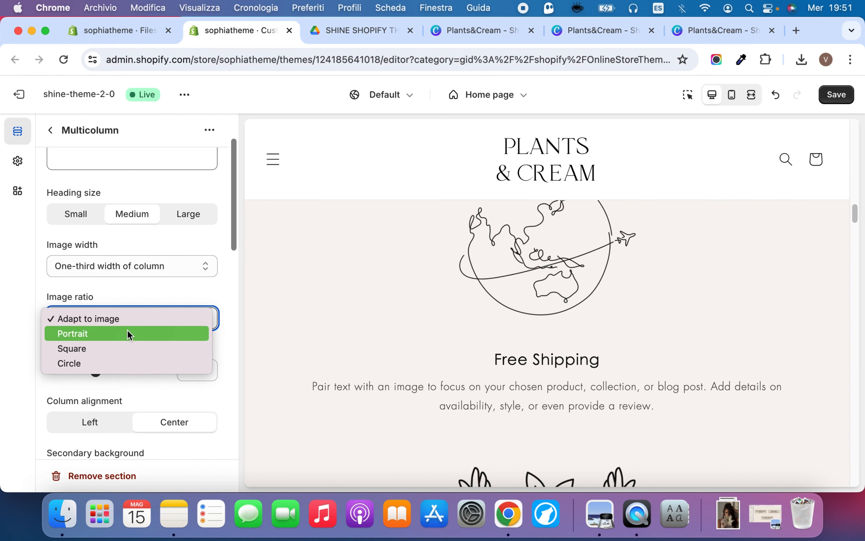
click(116, 334)
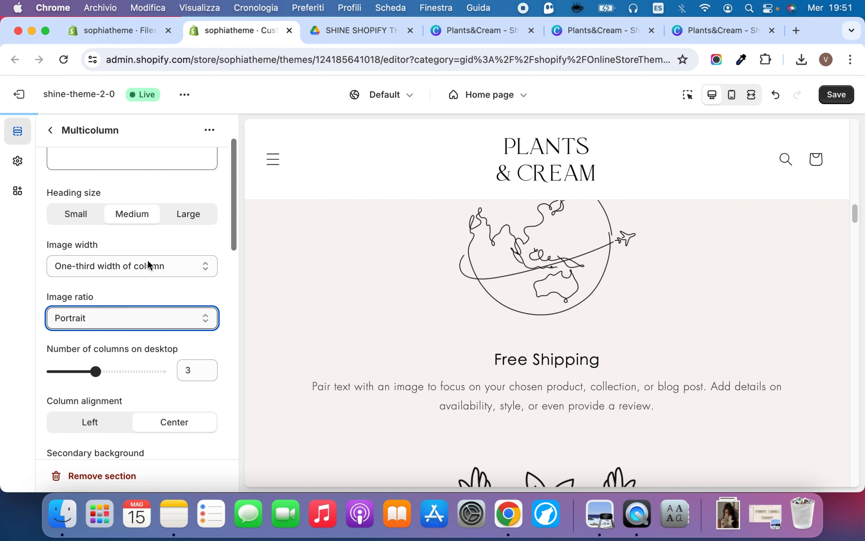
click(121, 312)
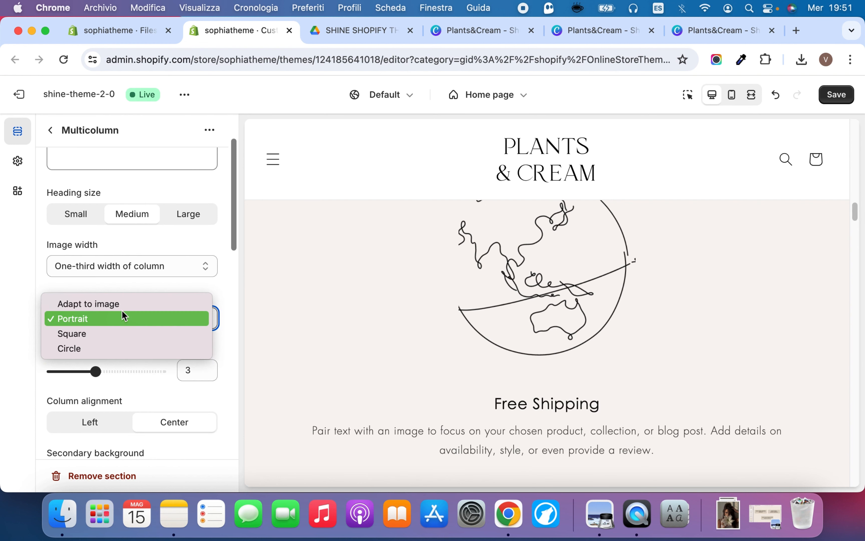
click(134, 305)
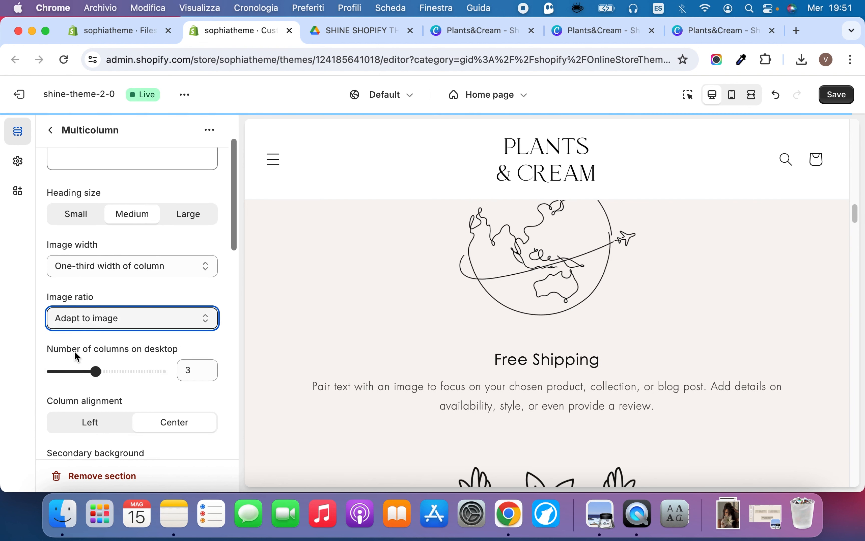
Try the half and full column image widths on the Multicolumn section and restore One-third width of column
click(161, 266)
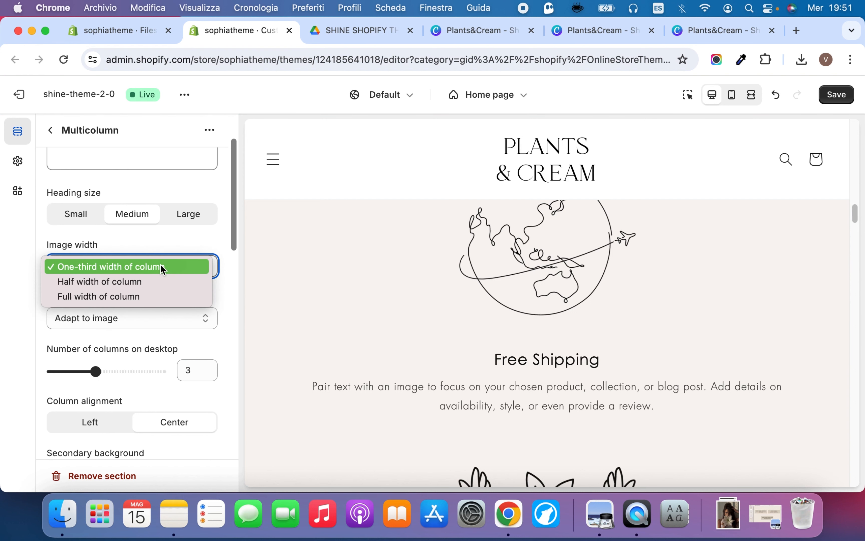
click(158, 281)
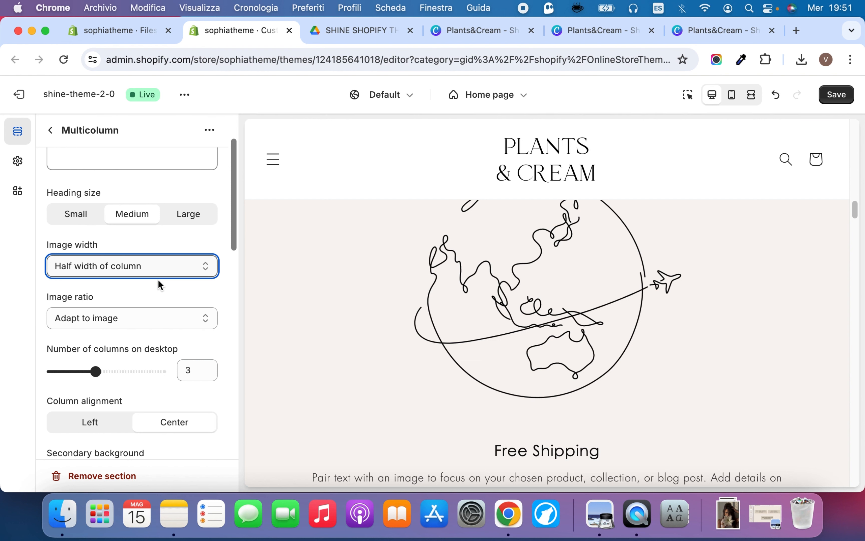
click(159, 267)
click(161, 281)
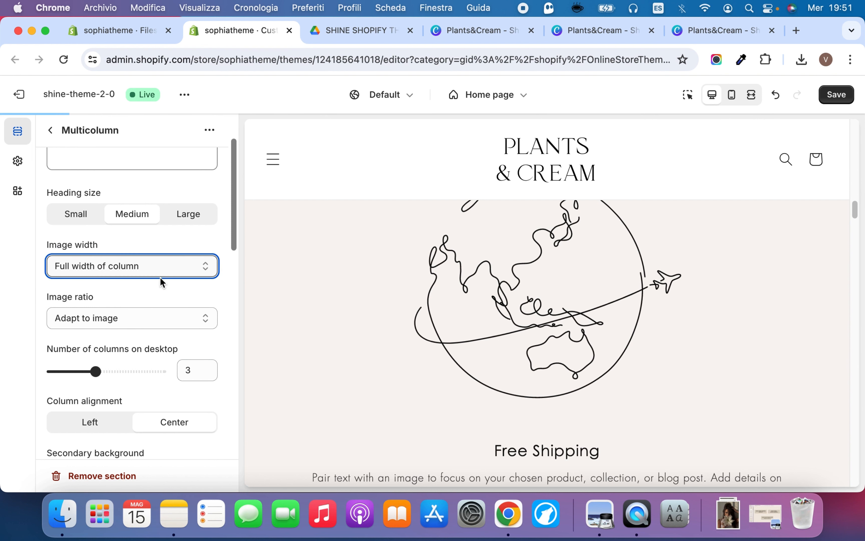
click(160, 274)
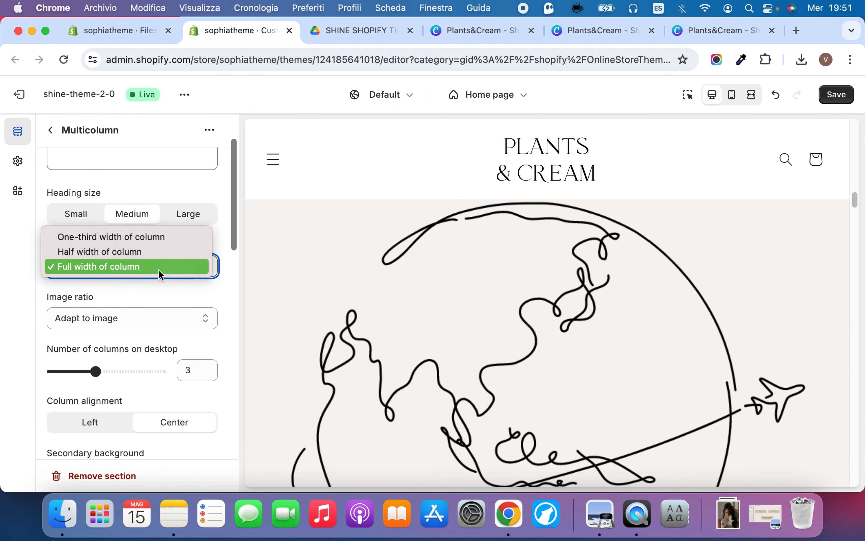
click(157, 237)
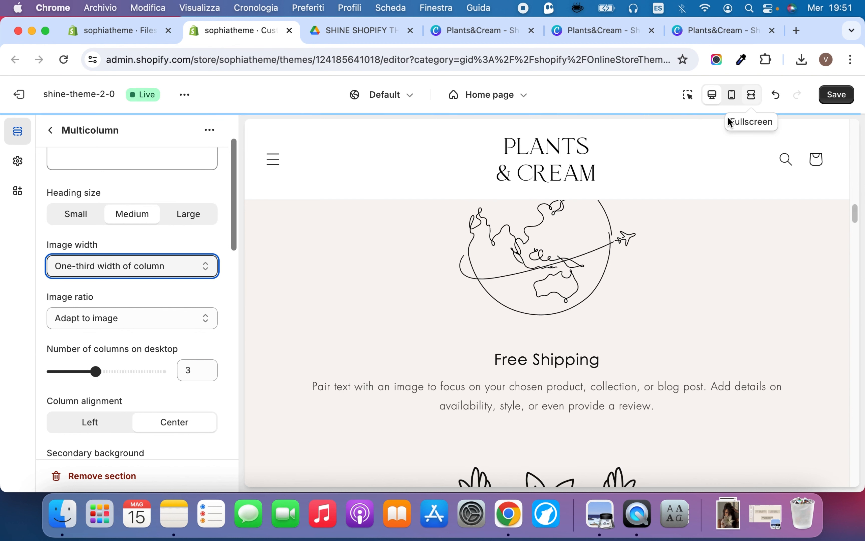
Save the theme changes and review the Multicolumn icons and the Image with text section in the preview
click(838, 101)
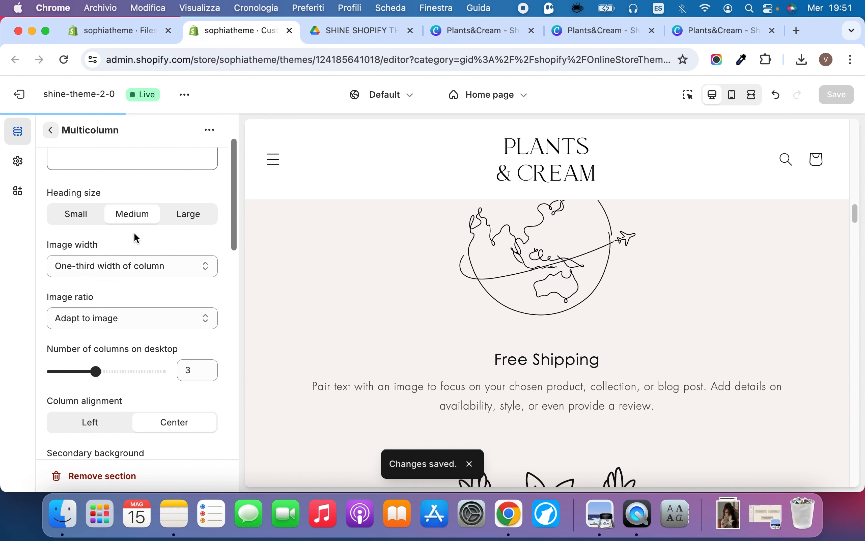
scroll(339, 282, down, 10)
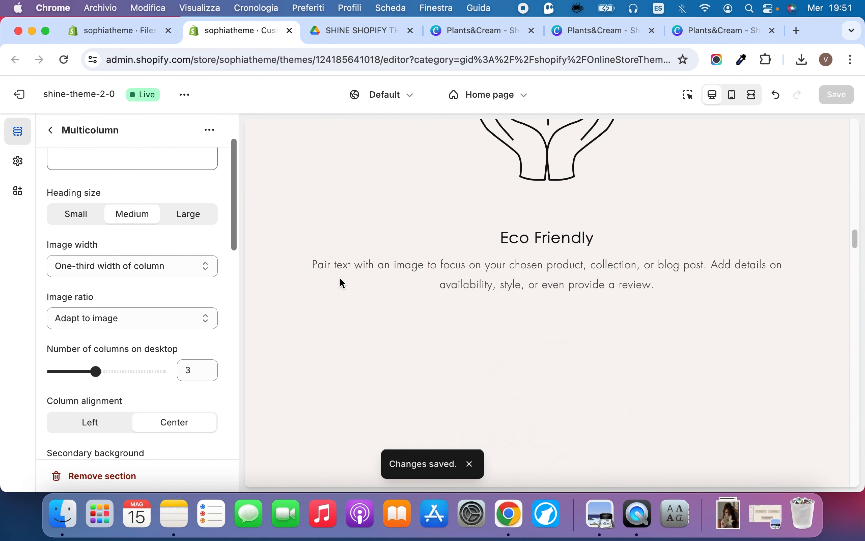
scroll(341, 283, down, 2)
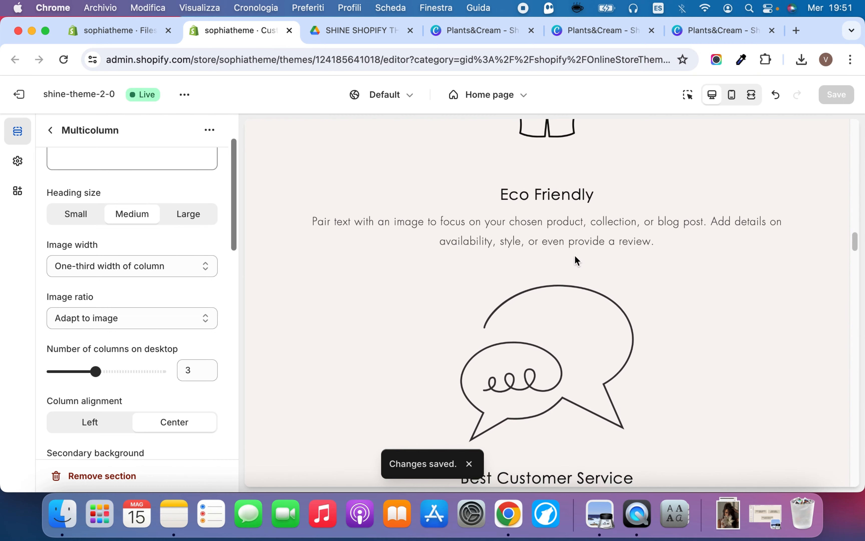
scroll(576, 258, down, 15)
scroll(397, 371, down, 3)
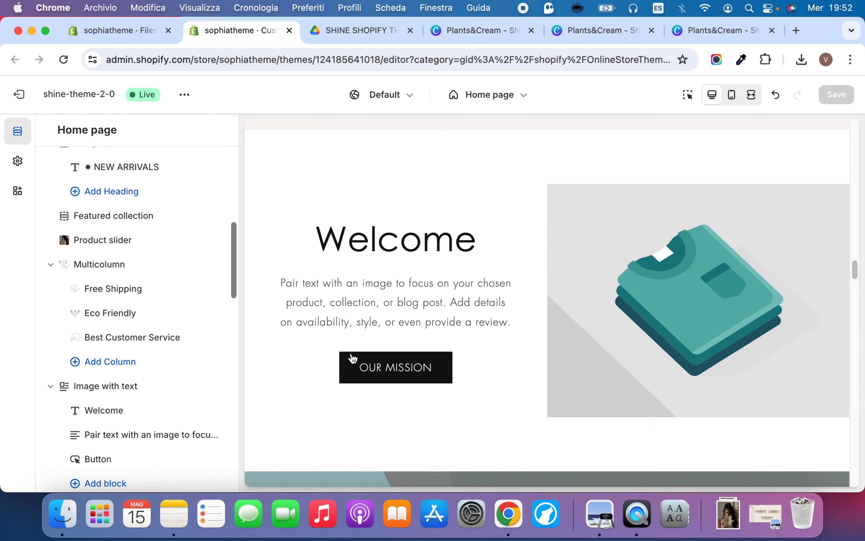
Open the Image with text section's settings, then view the demo store shine-minimal-theme.myshopify.com in a new browser tab
click(118, 386)
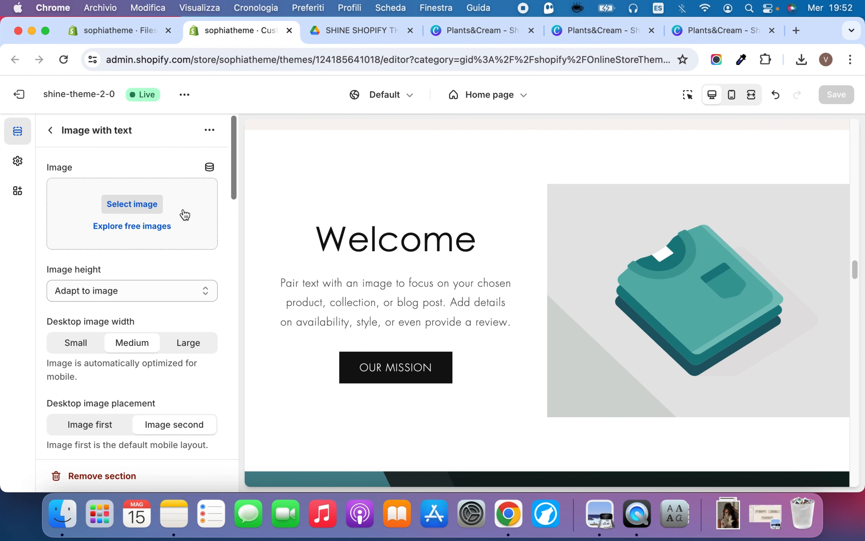
click(798, 30)
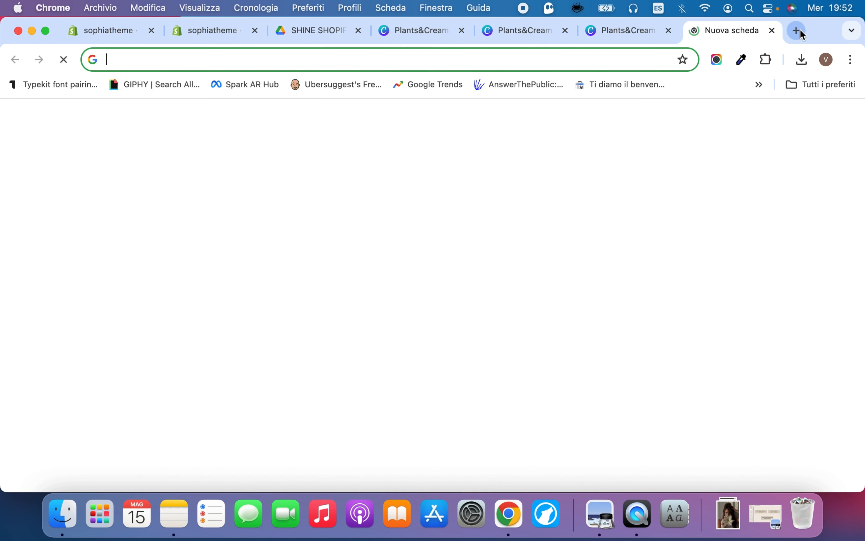
text(SHINE-minimal-theme.myshopify.com)
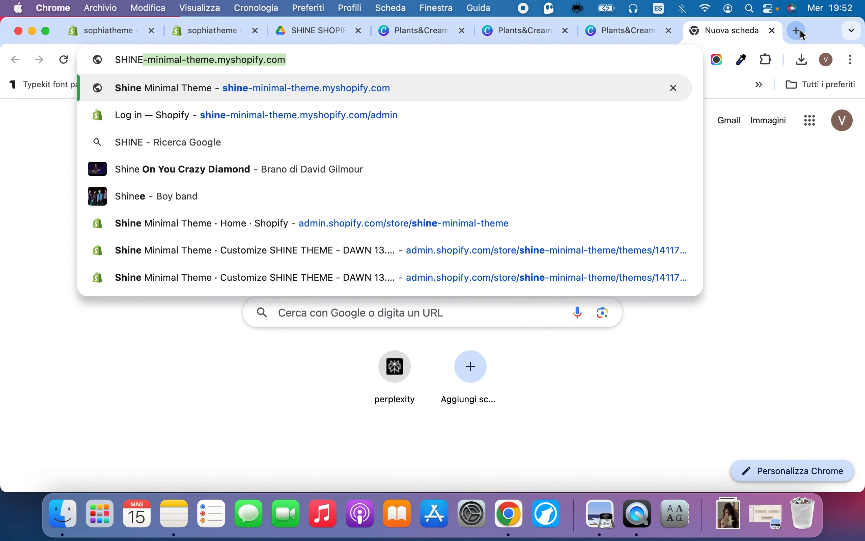
key(Return)
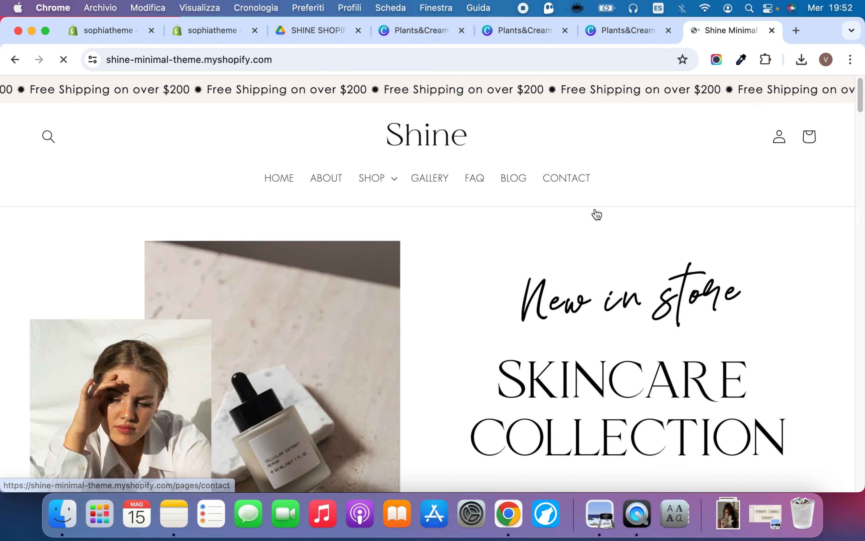
scroll(596, 214, down, 8)
scroll(499, 197, up, 3)
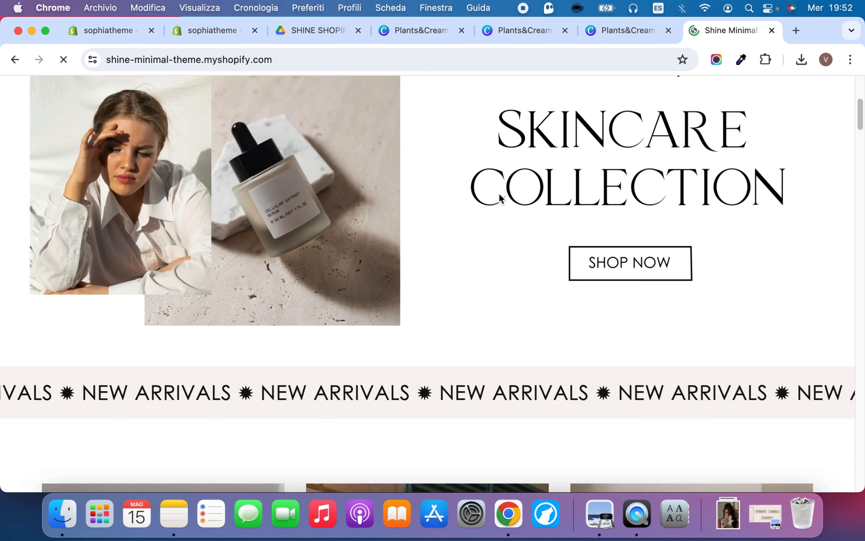
scroll(506, 272, down, 8)
scroll(507, 273, down, 10)
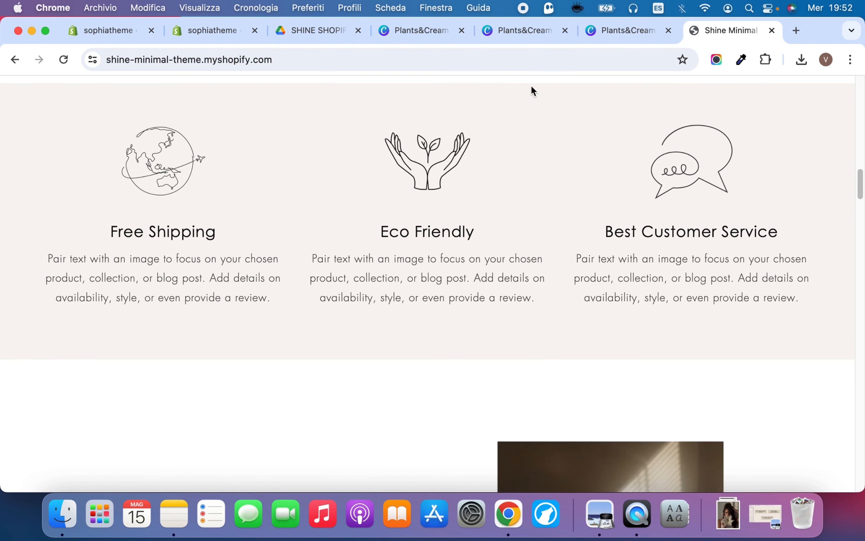
Browse the first pages of the Plants&Cream Shopify banners design in Canva and return to the demo store
click(518, 33)
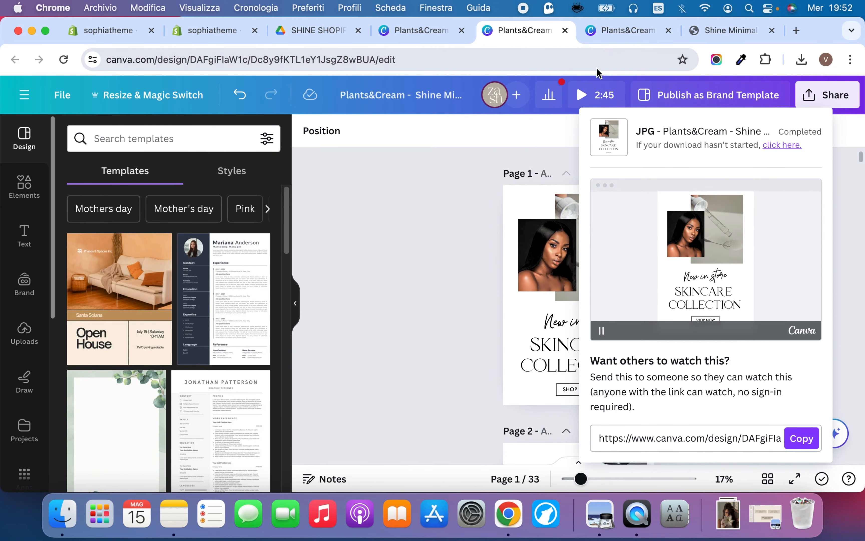
click(614, 31)
click(492, 176)
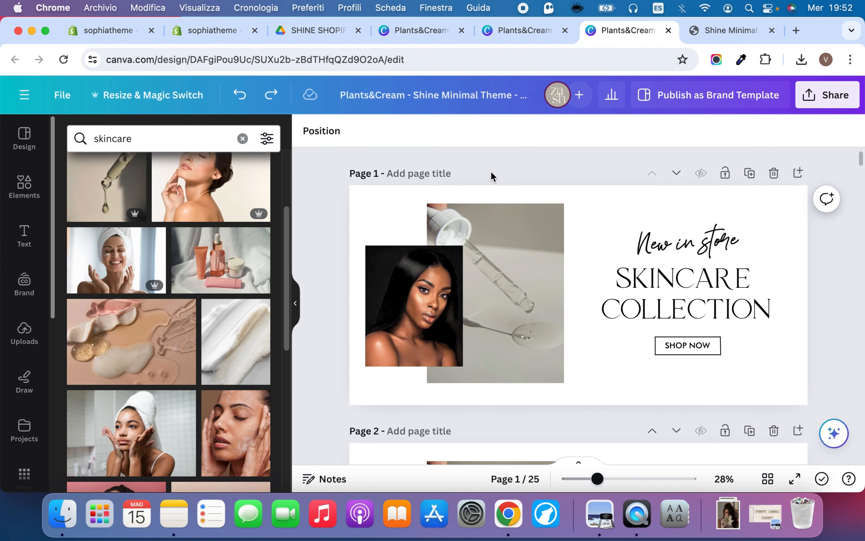
scroll(612, 261, down, 10)
scroll(615, 261, down, 3)
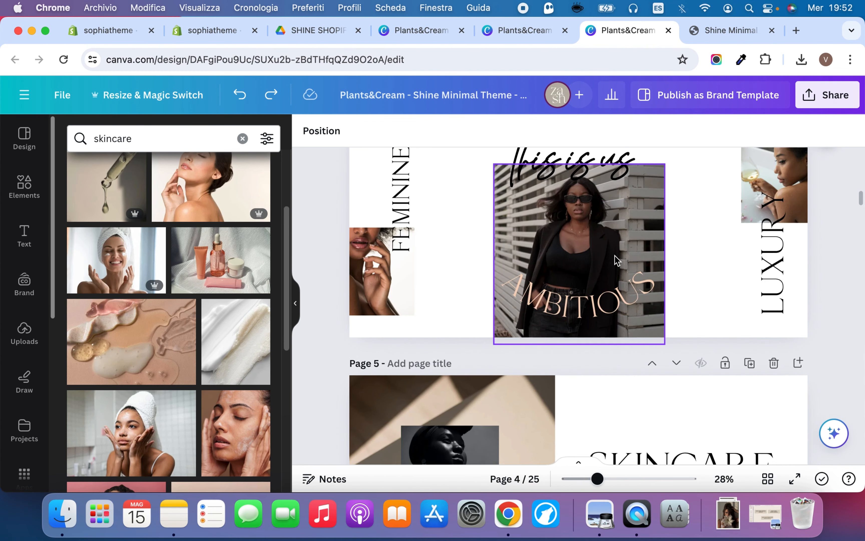
scroll(616, 257, up, 15)
click(708, 30)
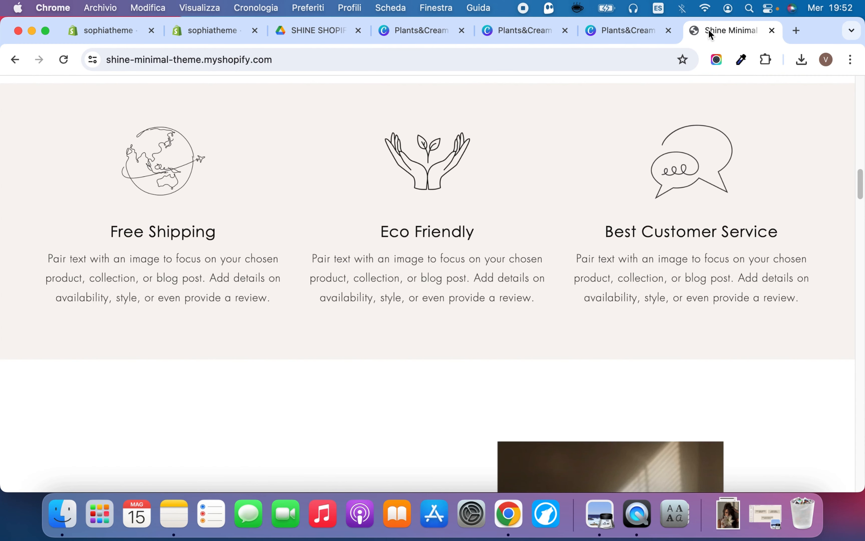
Examine the demo store's Welcome section with its overlapping-photo "Here to help you shine" image
scroll(666, 176, down, 3)
scroll(667, 176, down, 10)
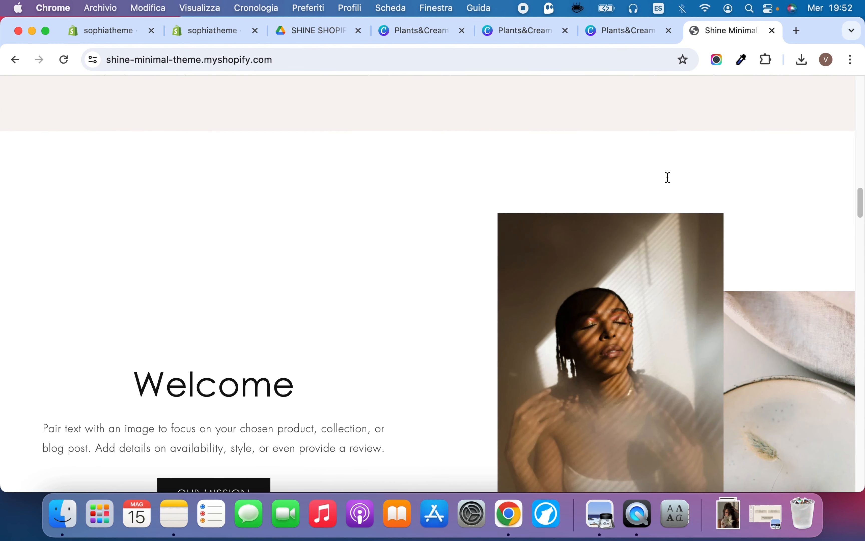
scroll(667, 176, up, 1)
scroll(667, 176, up, 7)
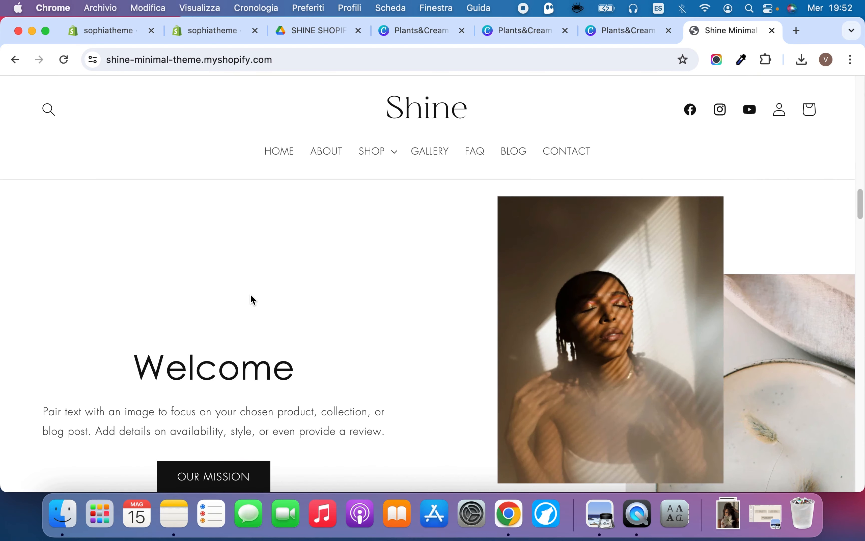
scroll(340, 295, down, 4)
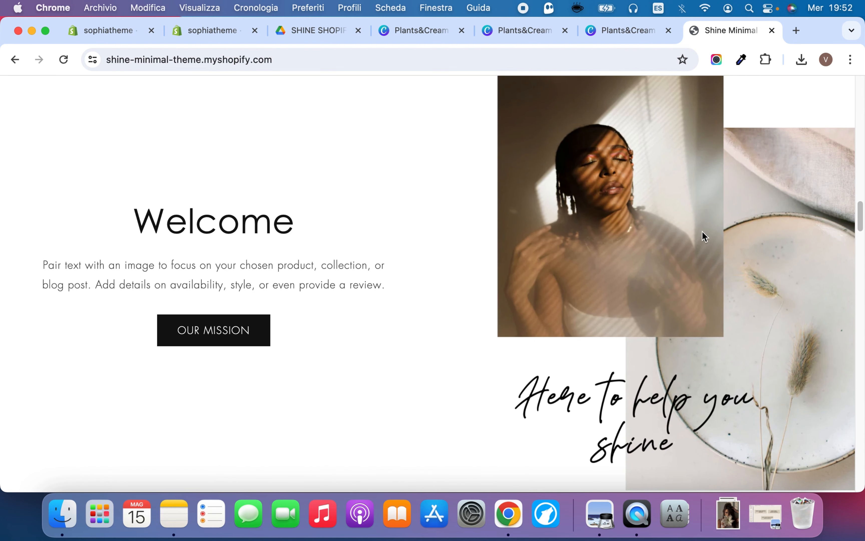
scroll(703, 235, down, 3)
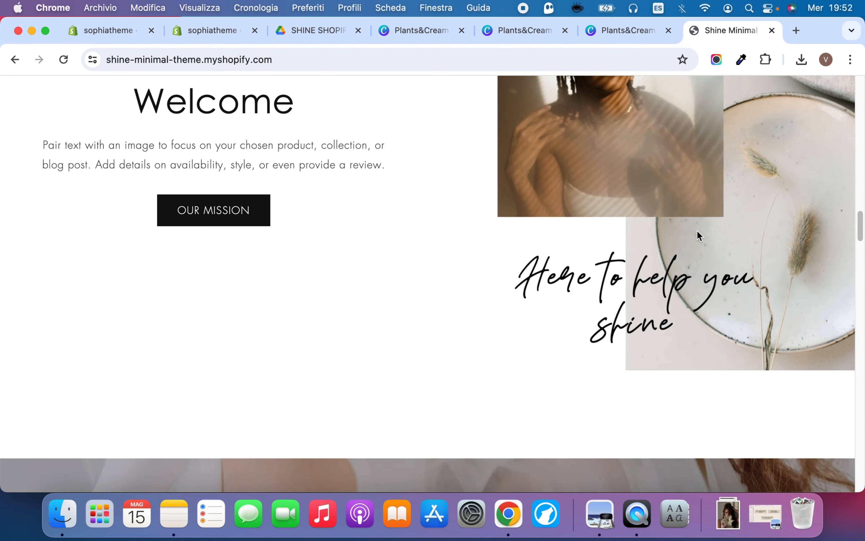
Find the "Here to help you shine" image with the face close-up on page 9 of the Canva Shopify banners design
click(534, 33)
click(618, 32)
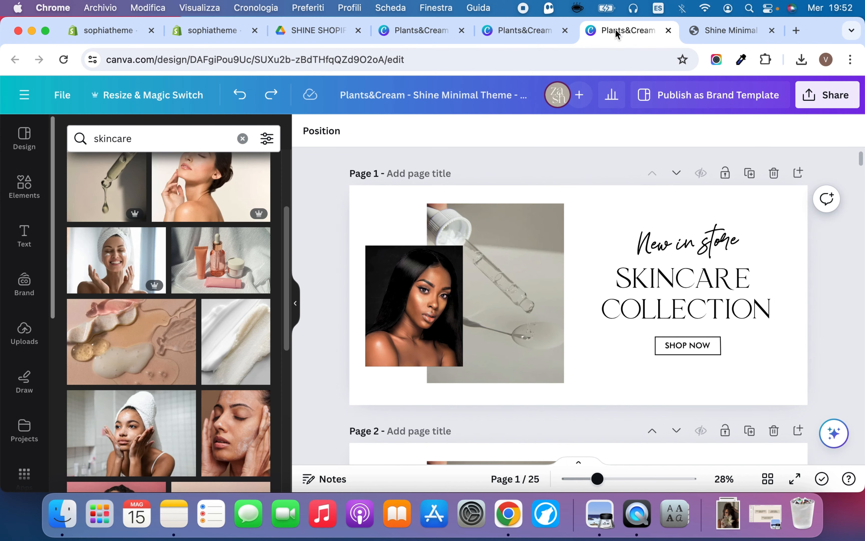
scroll(844, 288, down, 15)
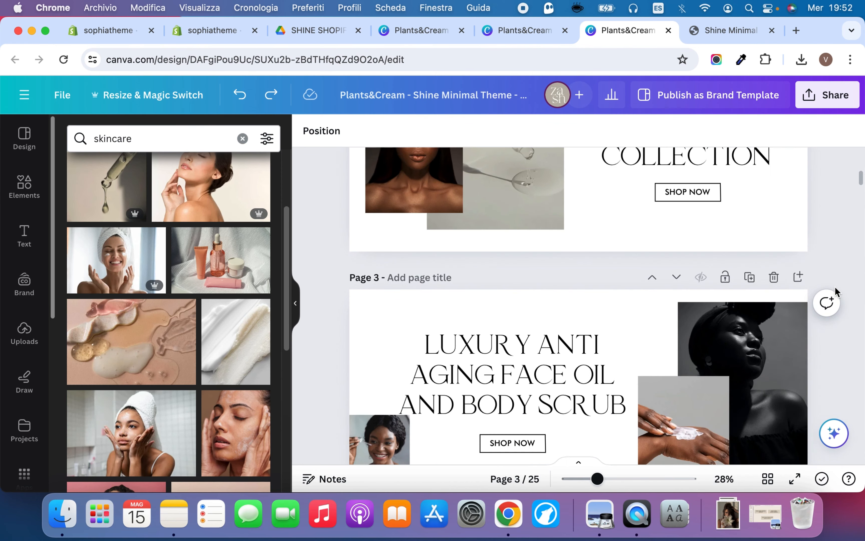
scroll(836, 292, down, 5)
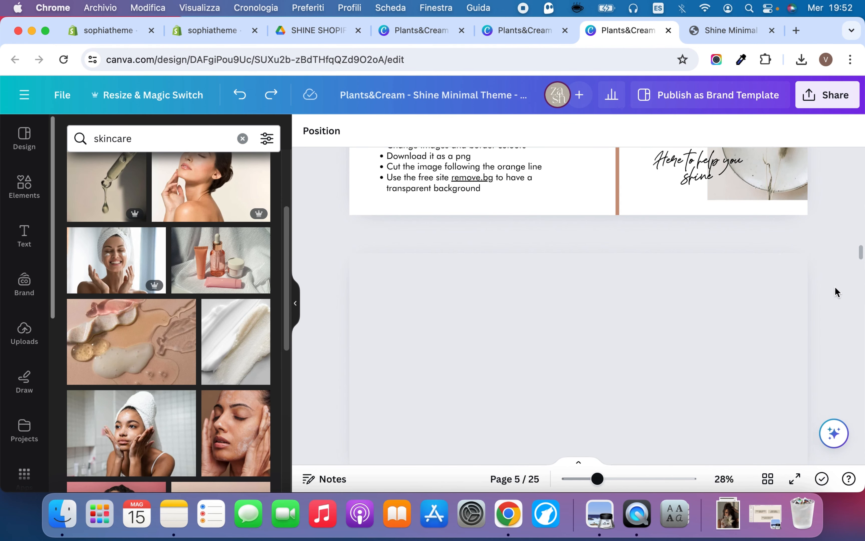
scroll(822, 268, down, 10)
scroll(720, 262, up, 5)
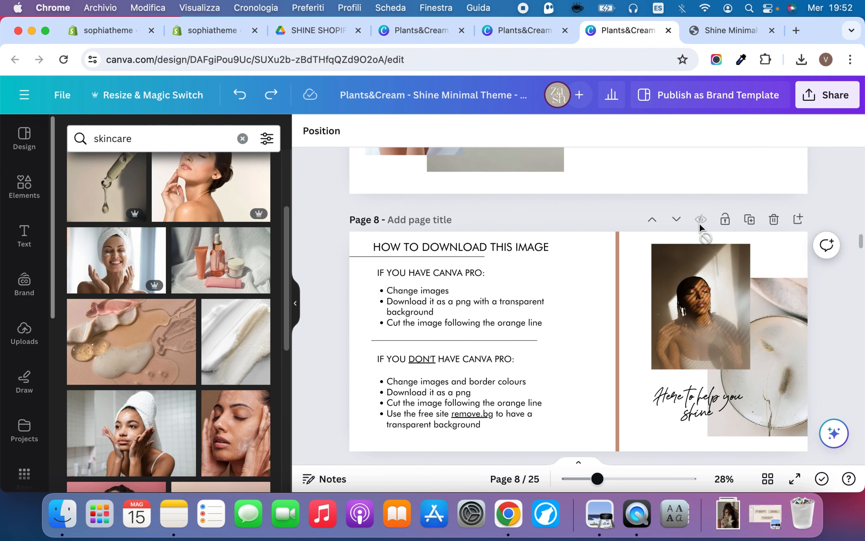
scroll(721, 263, down, 5)
scroll(721, 263, down, 3)
scroll(710, 247, up, 2)
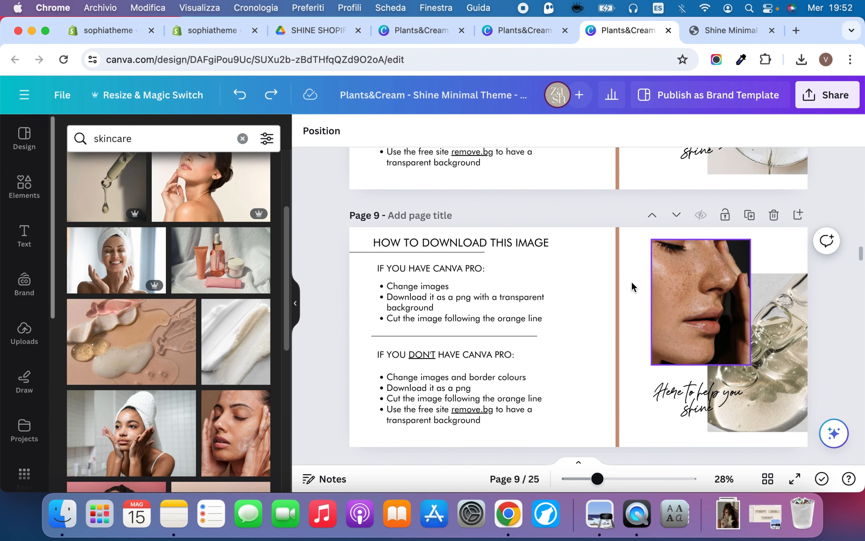
Set the banner design's download file type to PNG with a transparent background
click(834, 96)
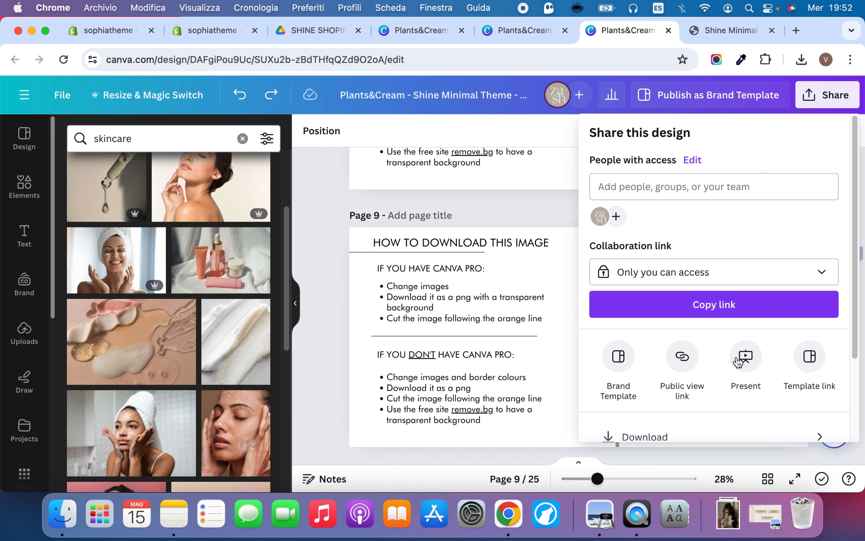
scroll(684, 343, down, 3)
click(684, 340)
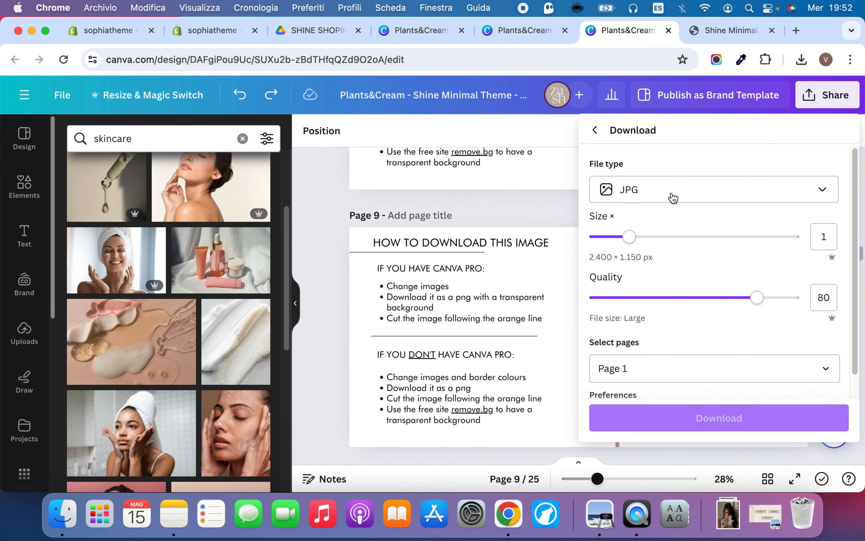
click(672, 198)
click(697, 273)
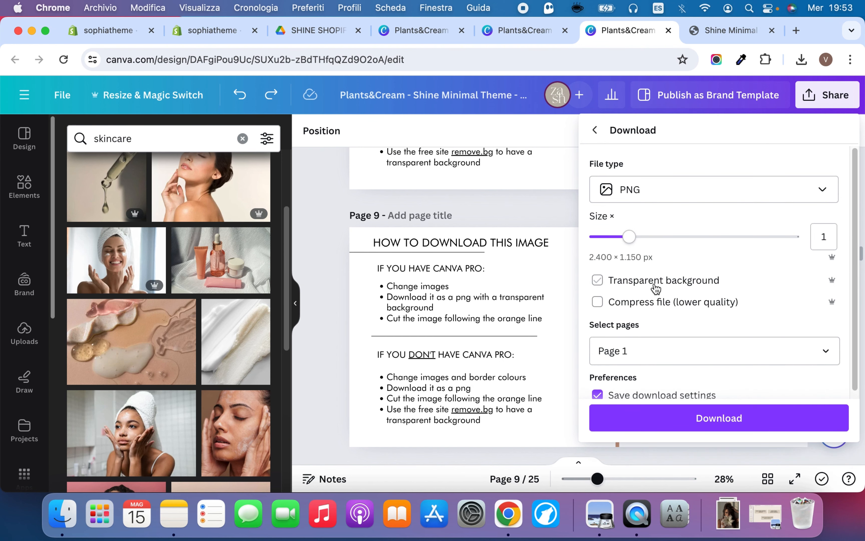
Restrict the download to the current page, page 9, and download it
click(711, 358)
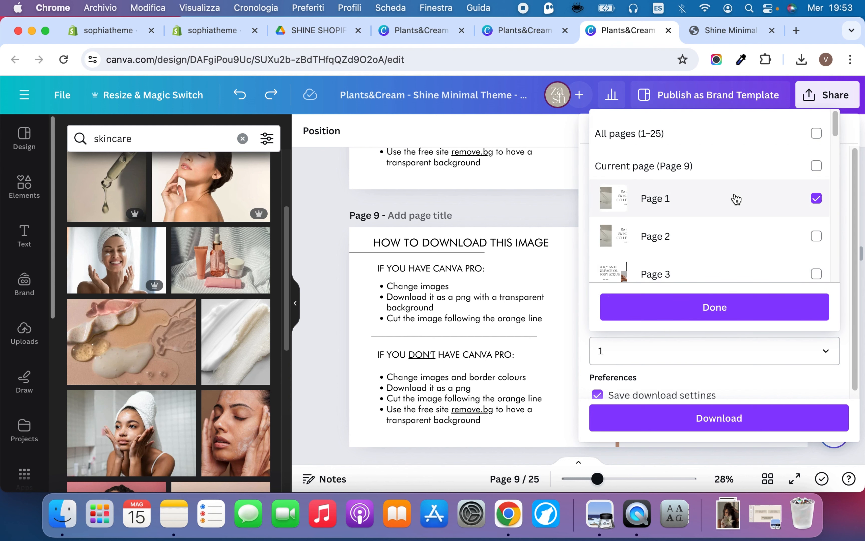
click(730, 137)
click(729, 136)
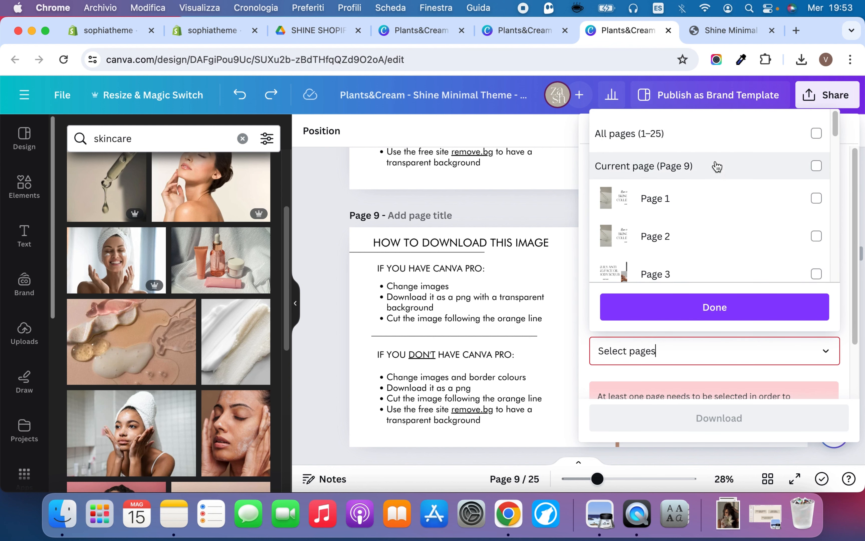
click(713, 166)
click(691, 309)
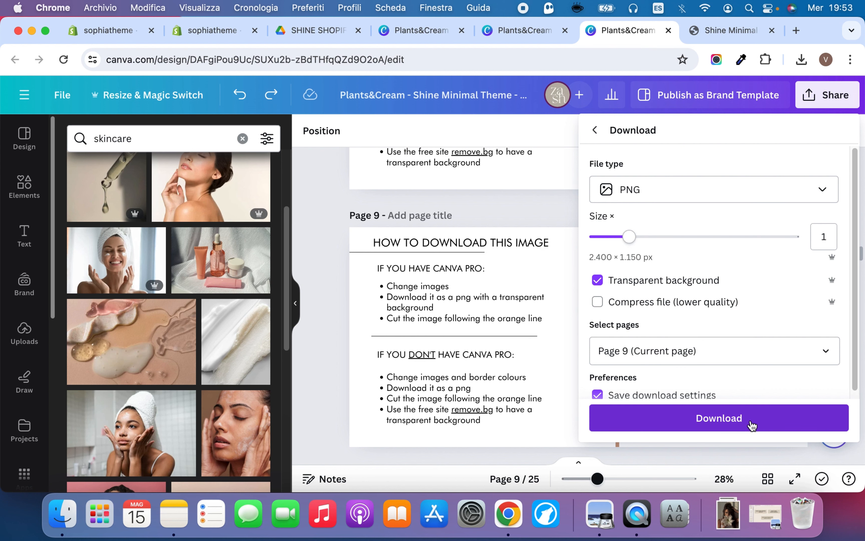
click(752, 425)
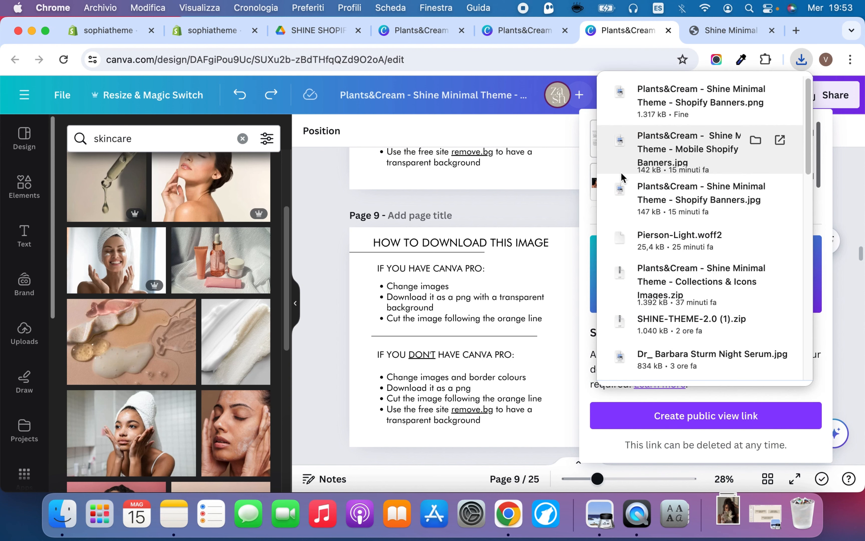
Crop the downloaded Shopify Banners PNG in Preview to the collage beyond the orange line and close the file
click(677, 104)
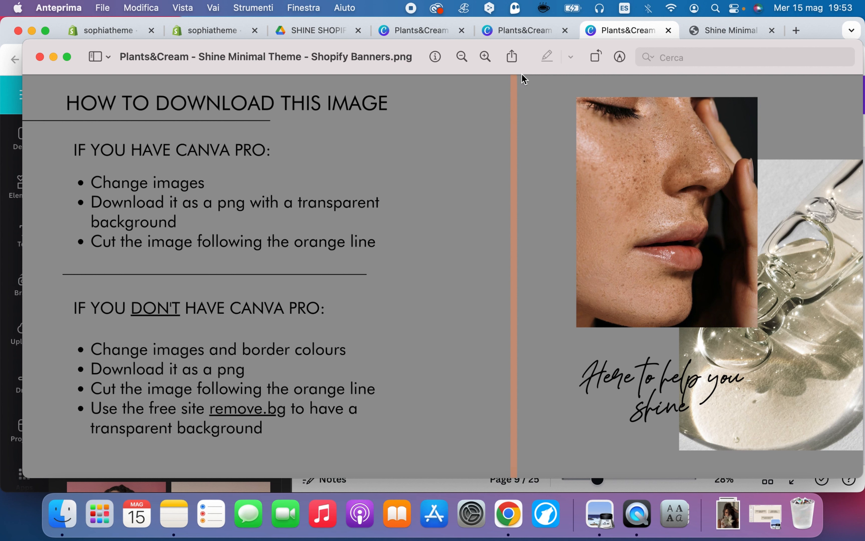
drag(522, 78, 862, 477)
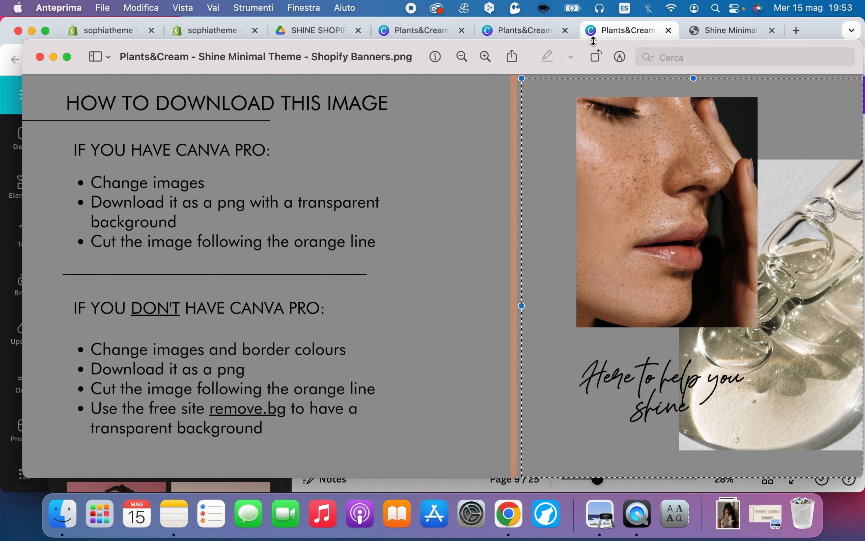
click(621, 57)
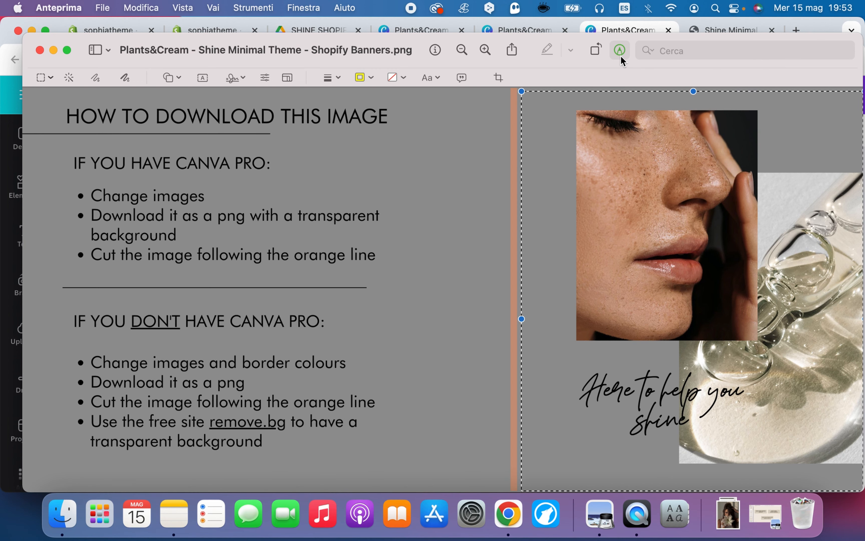
click(499, 78)
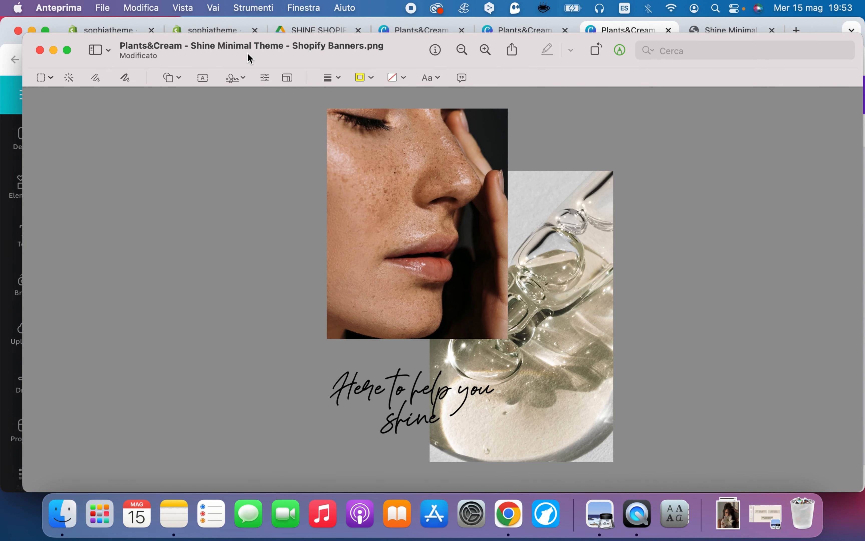
click(41, 49)
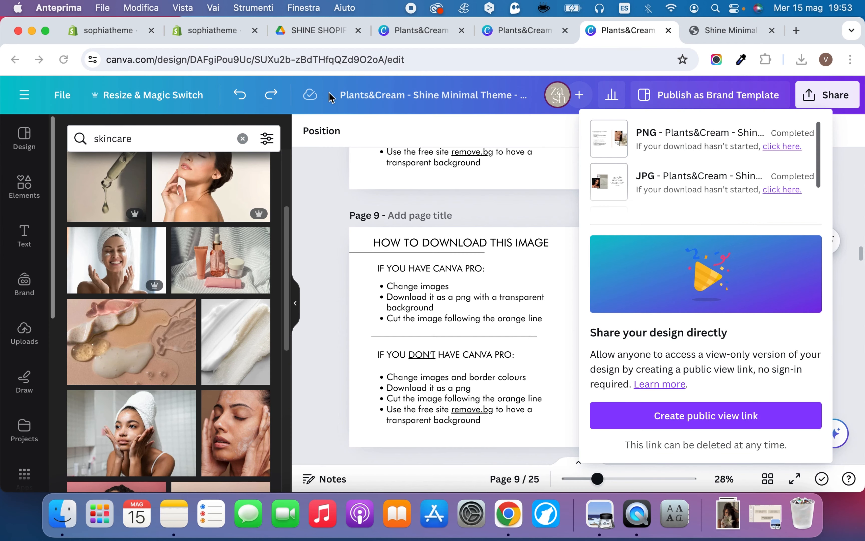
Look over the "How to download this image" instructions and collages on pages 8 to 10 of the banner design
click(303, 207)
scroll(481, 177, up, 5)
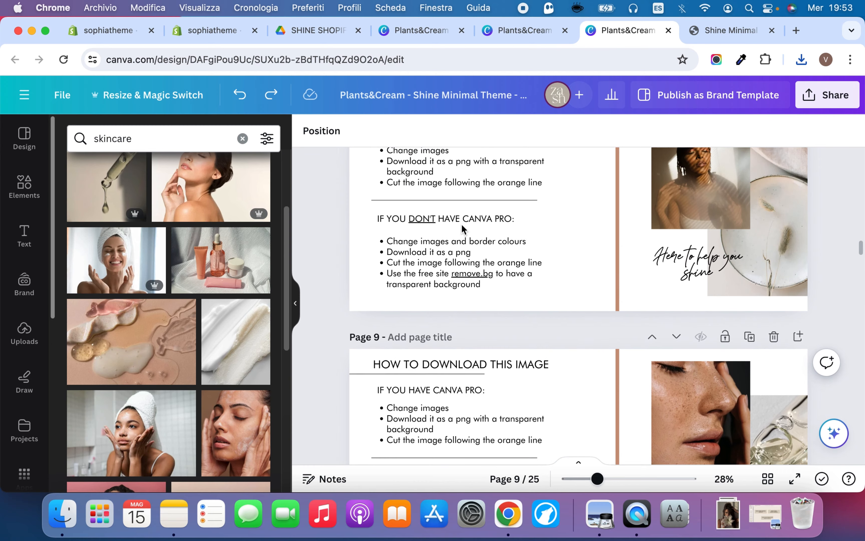
scroll(724, 311, down, 3)
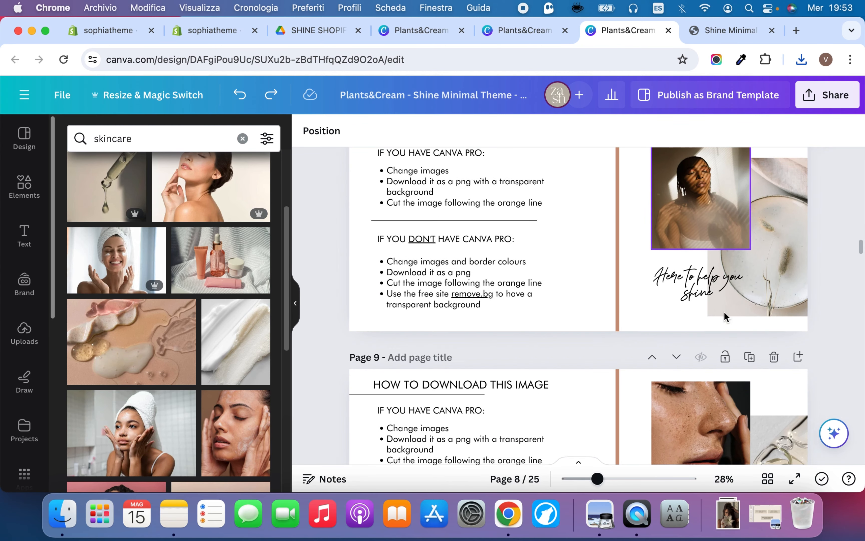
scroll(736, 251, down, 8)
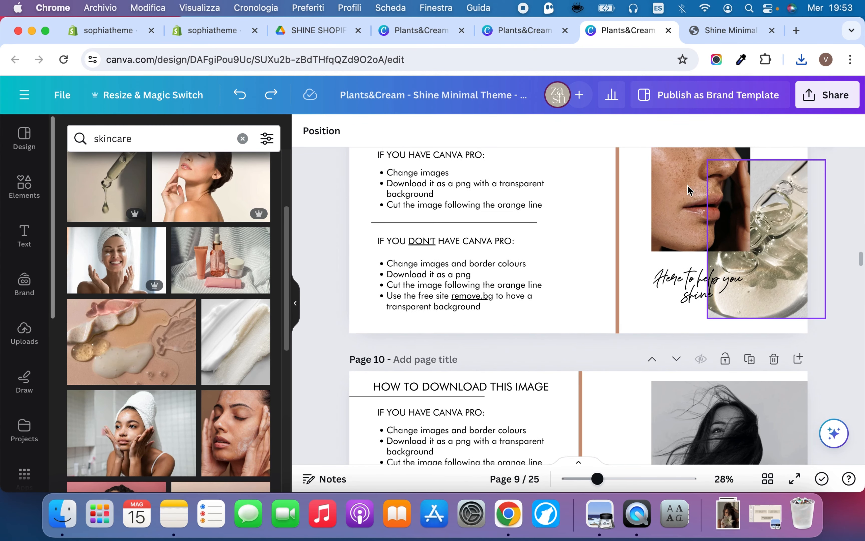
scroll(756, 275, up, 5)
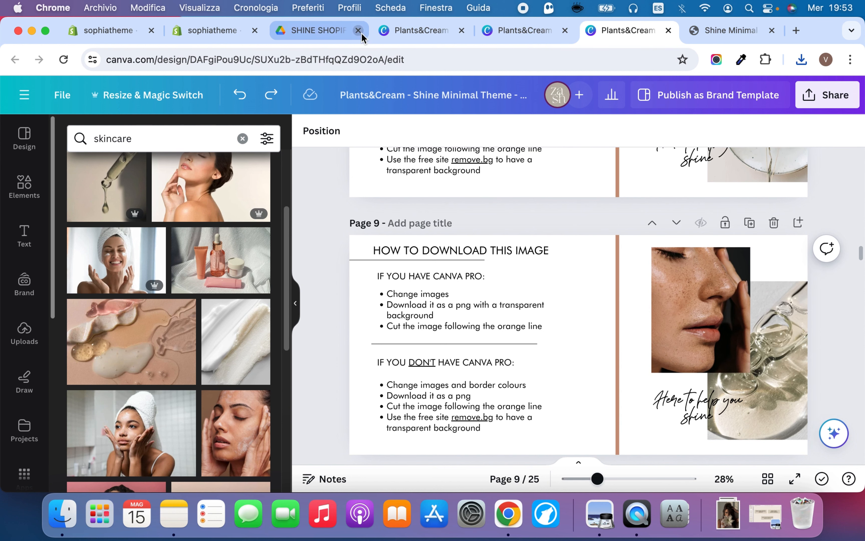
Upload the cropped Plants&Cream PNG collage from the Downloads folder and set it as the Image with text section's image
click(320, 31)
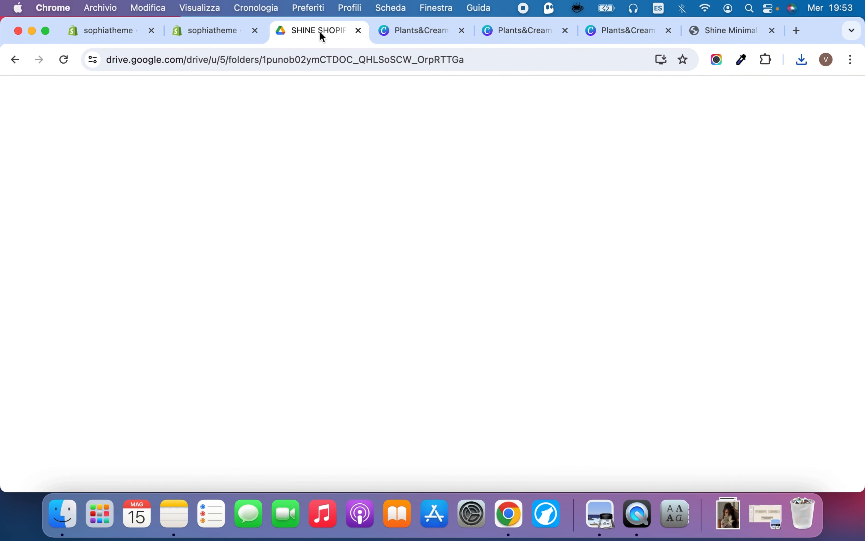
click(196, 31)
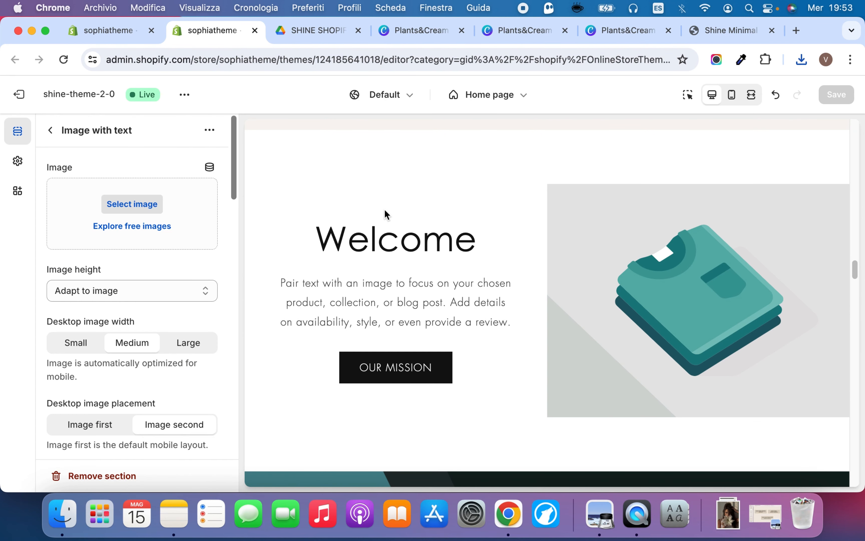
click(209, 208)
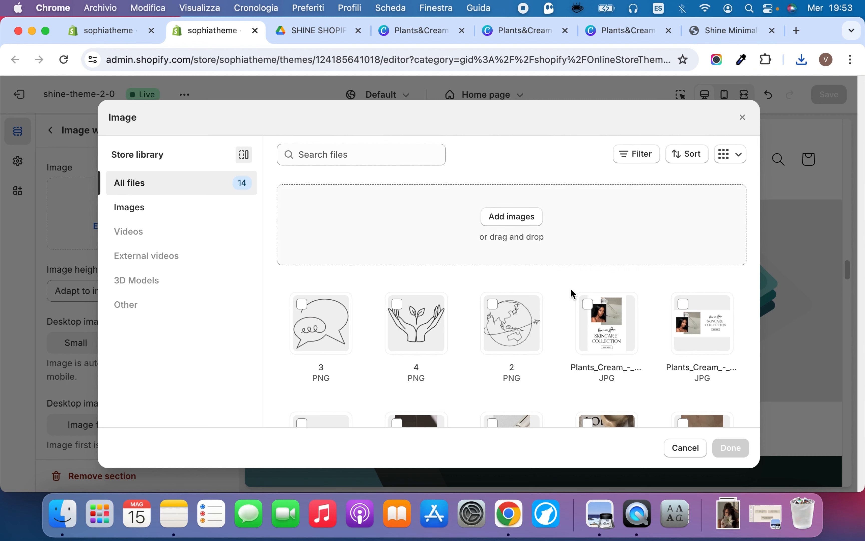
click(728, 515)
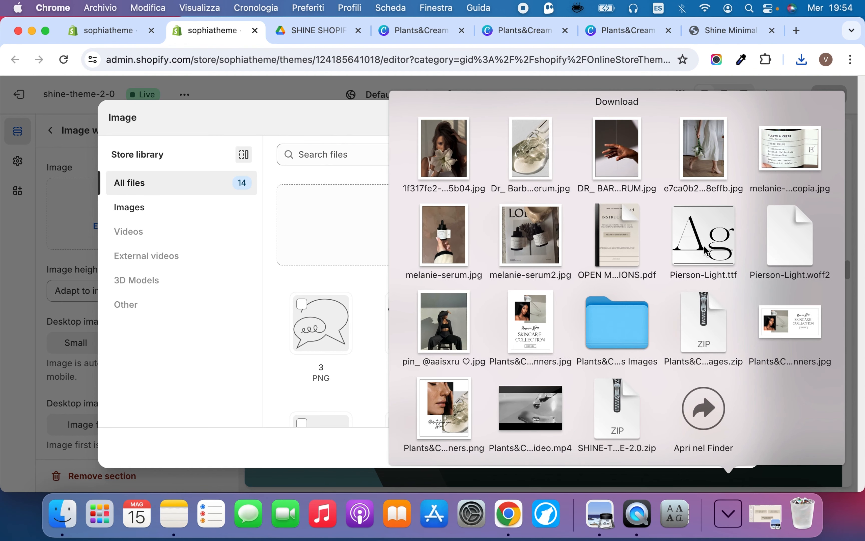
drag(443, 408, 365, 283)
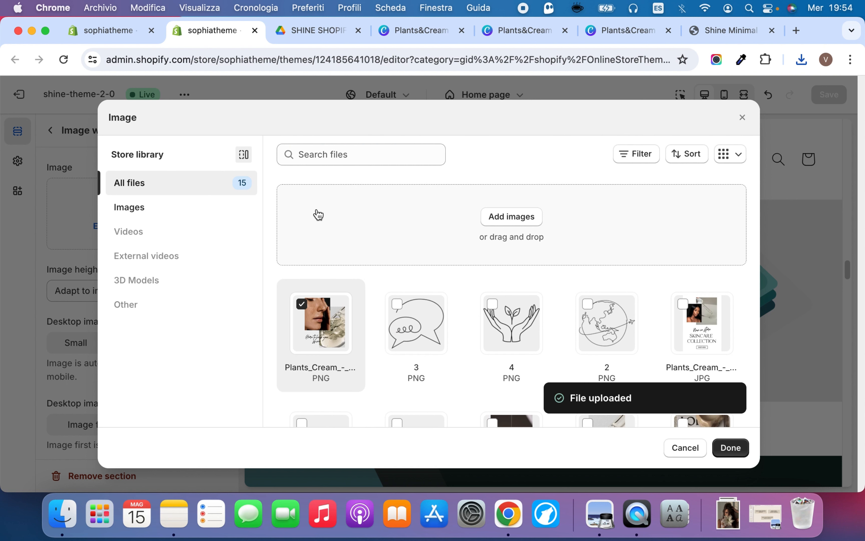
click(745, 453)
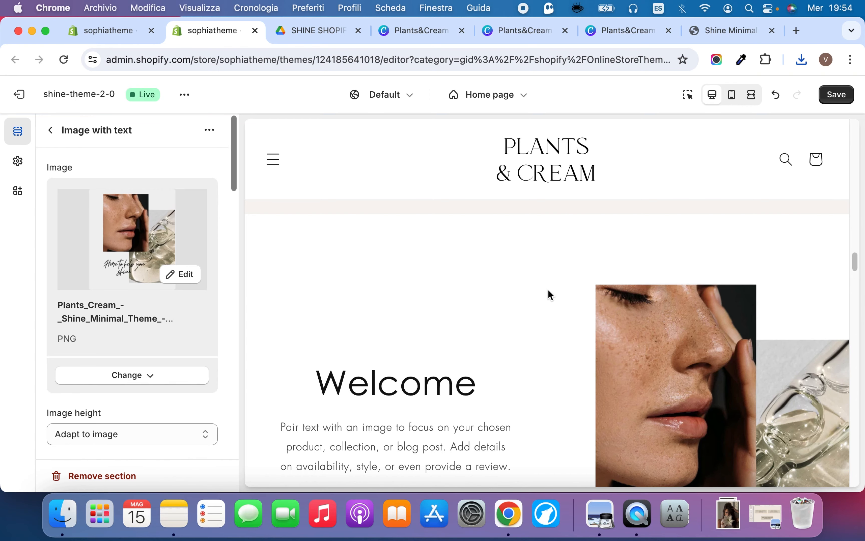
Try the Image first desktop placement in the Image with text section and restore Image second
scroll(548, 289, down, 5)
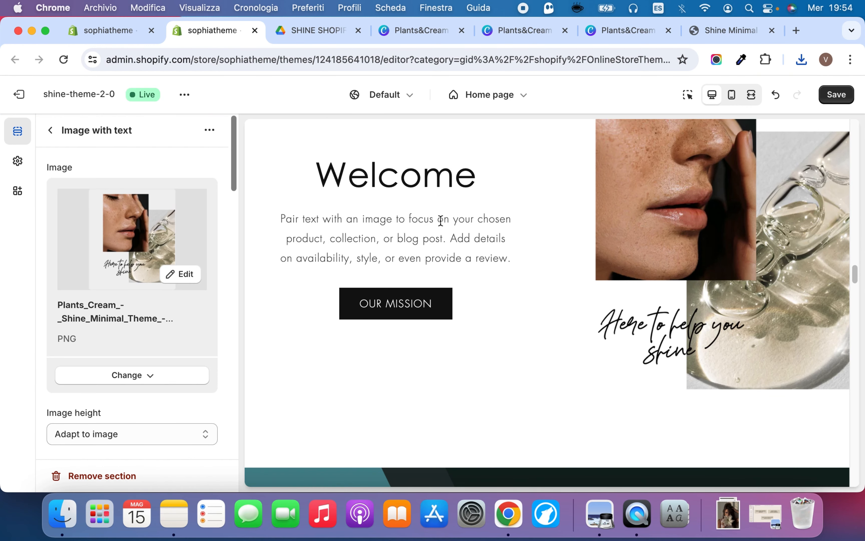
scroll(212, 326, down, 10)
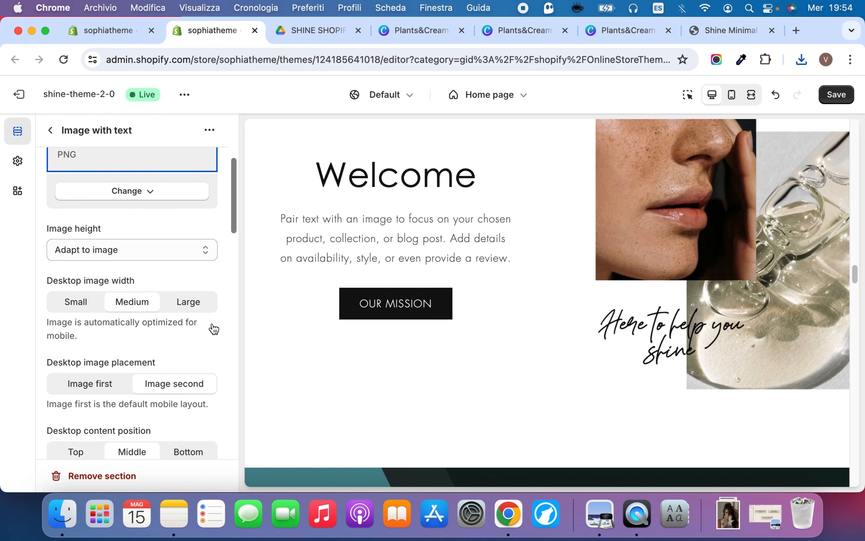
scroll(214, 328, down, 3)
scroll(212, 327, up, 4)
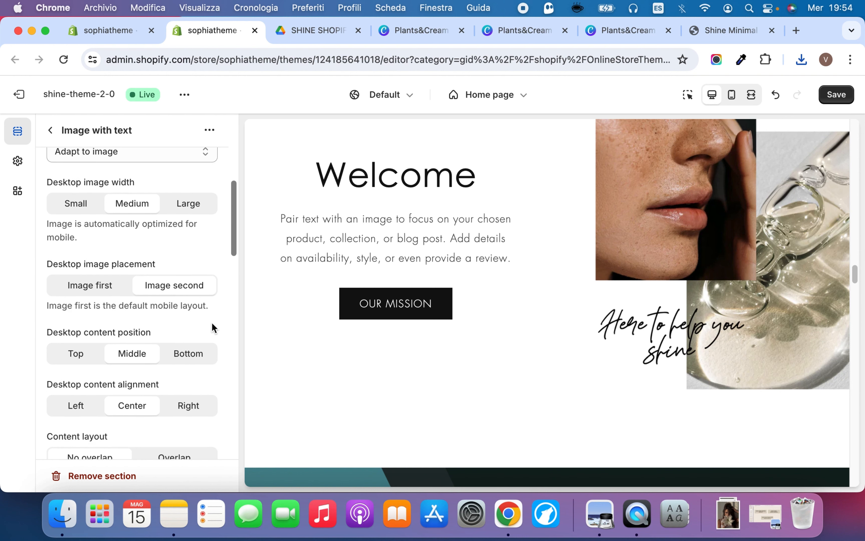
click(87, 308)
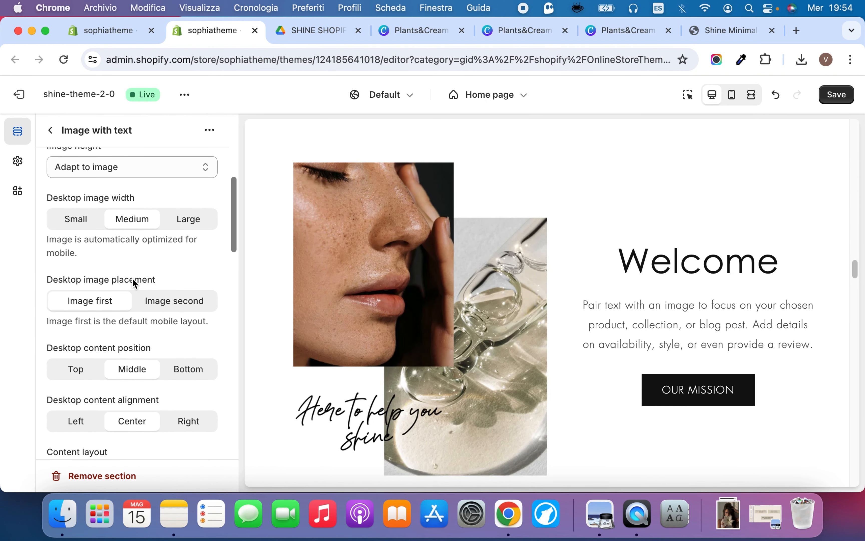
click(173, 302)
Try the Top and Bottom desktop content positions for the Image with text section and restore Middle
scroll(97, 333, down, 5)
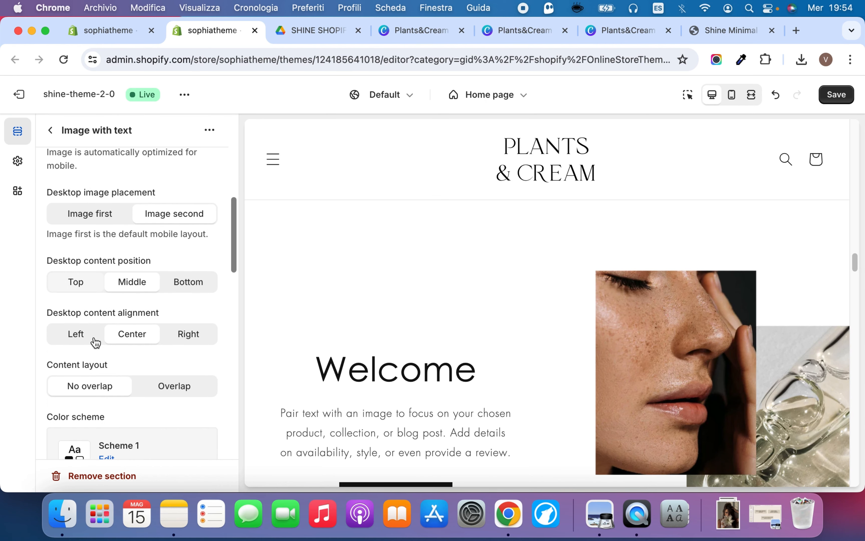
scroll(107, 326, down, 1)
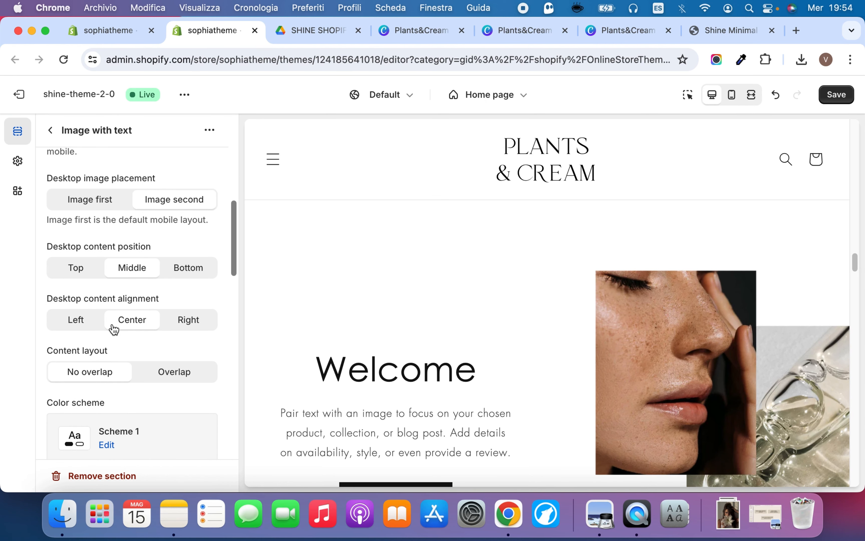
click(89, 274)
scroll(403, 332, down, 1)
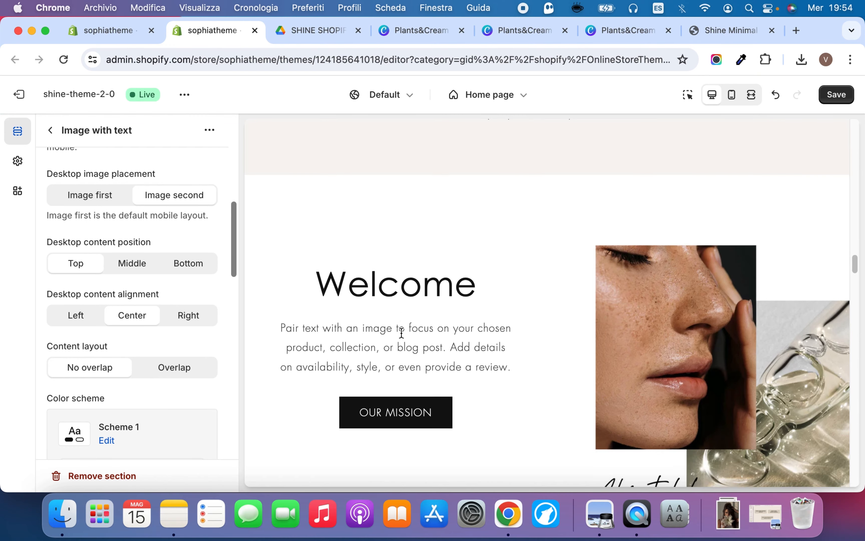
scroll(402, 332, down, 10)
scroll(401, 334, up, 6)
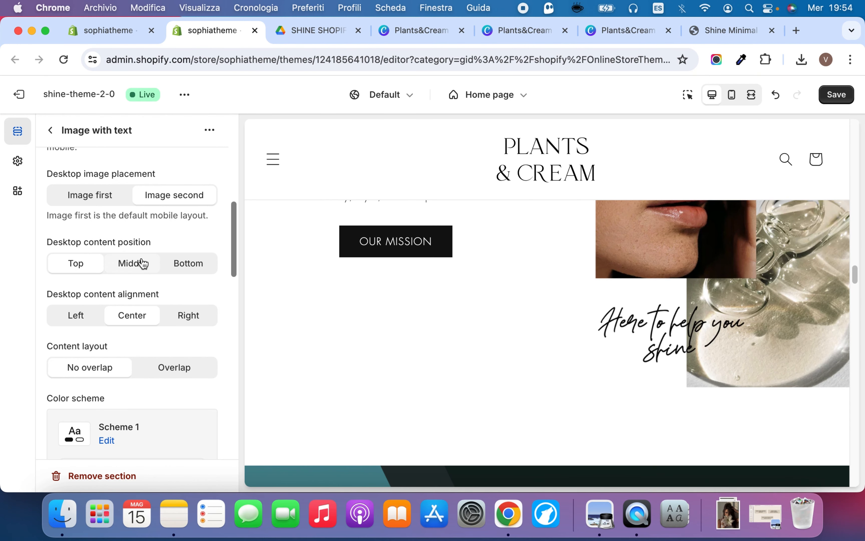
click(143, 263)
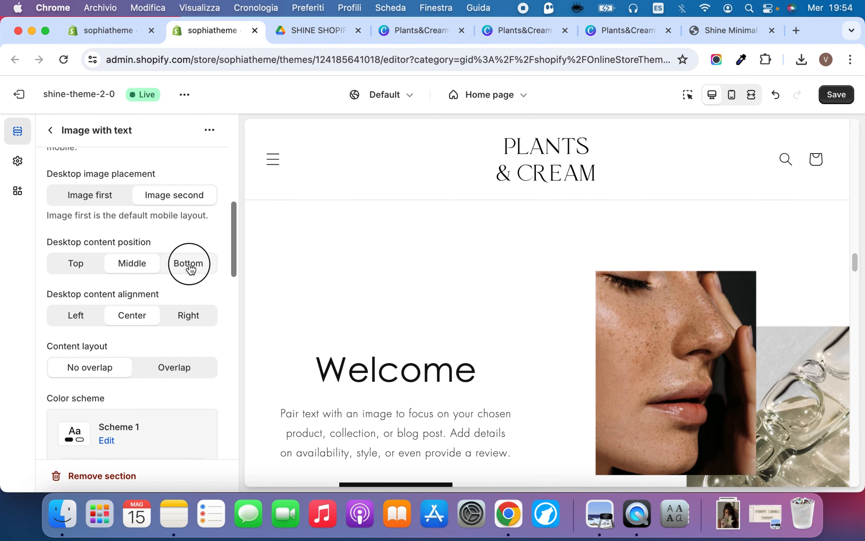
click(190, 267)
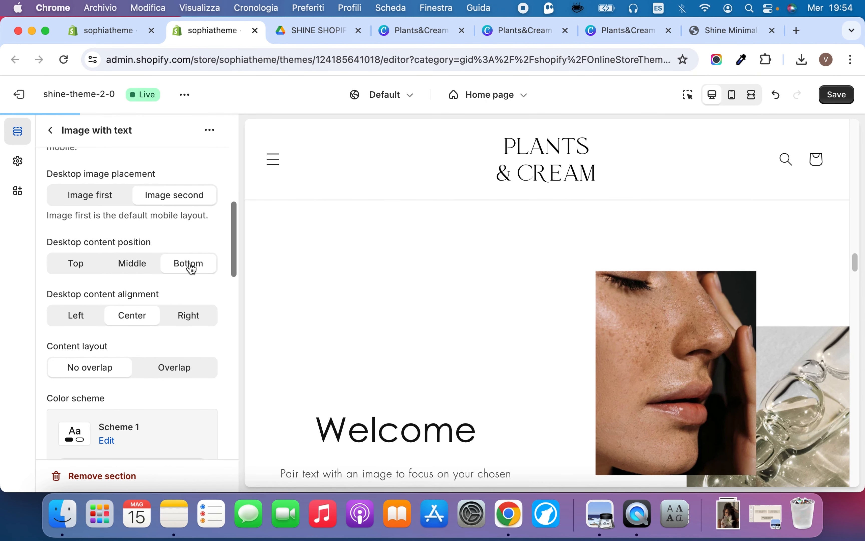
click(128, 268)
Review the label and page link options of the Image with text button and the content of its text block
scroll(126, 354, down, 1)
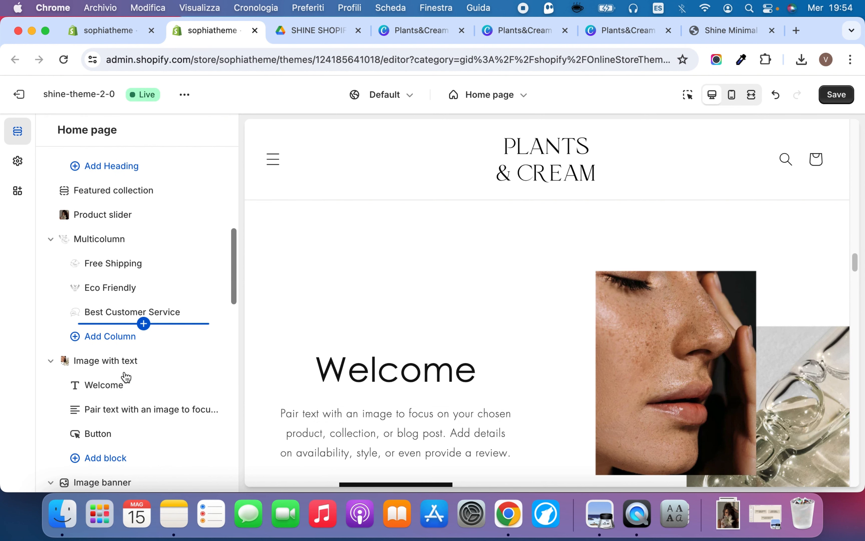
scroll(126, 376, down, 3)
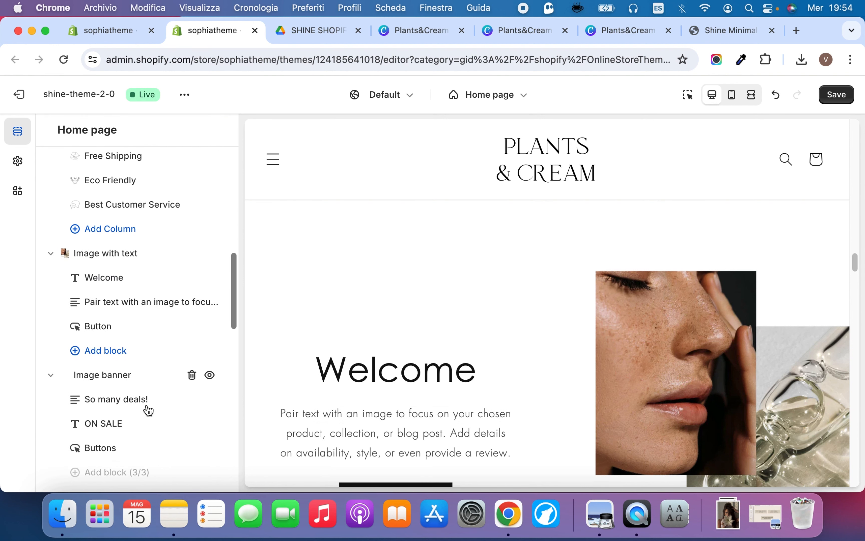
click(121, 329)
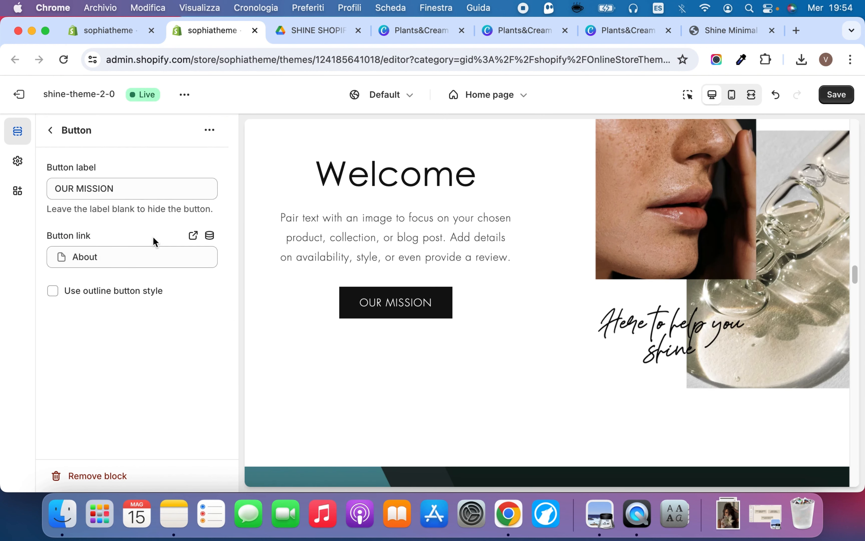
click(124, 260)
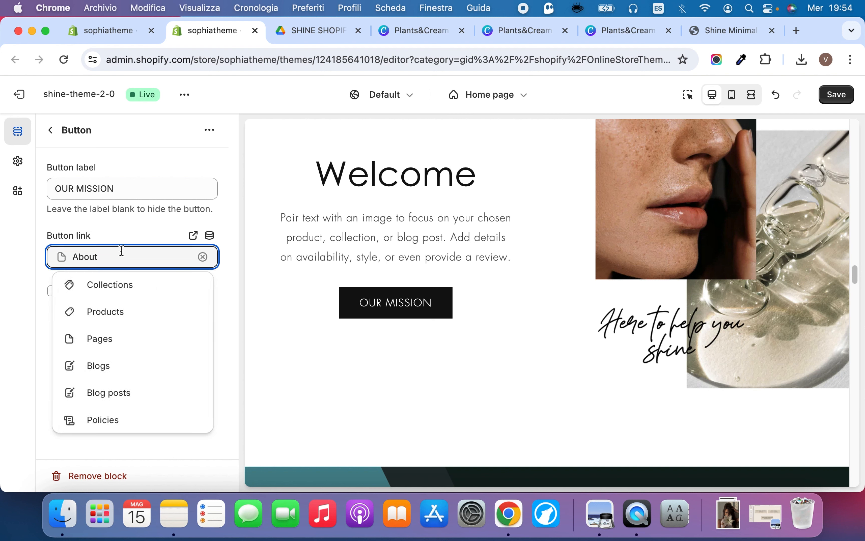
click(175, 344)
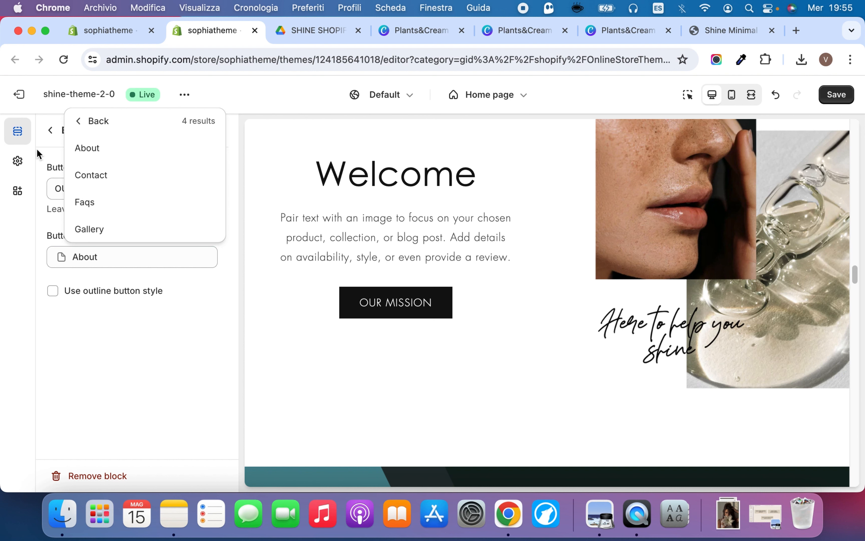
click(56, 154)
click(87, 188)
triple_click(88, 185)
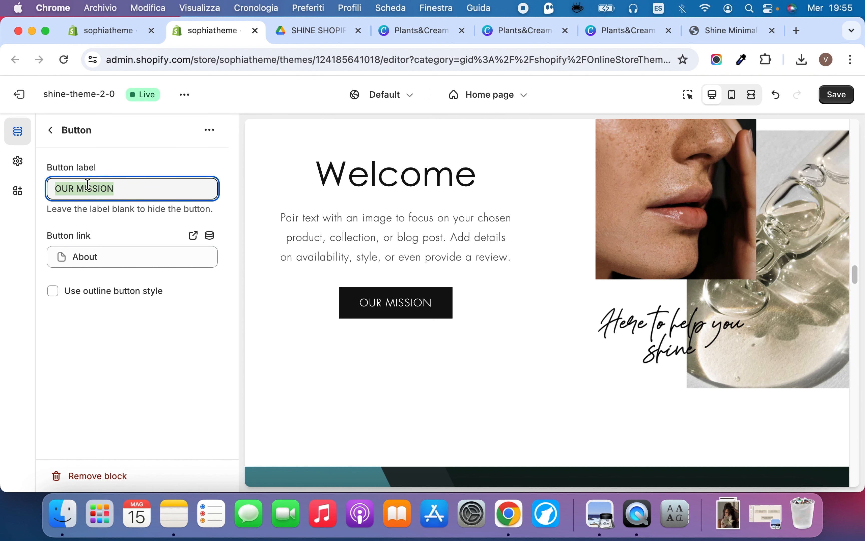
click(53, 132)
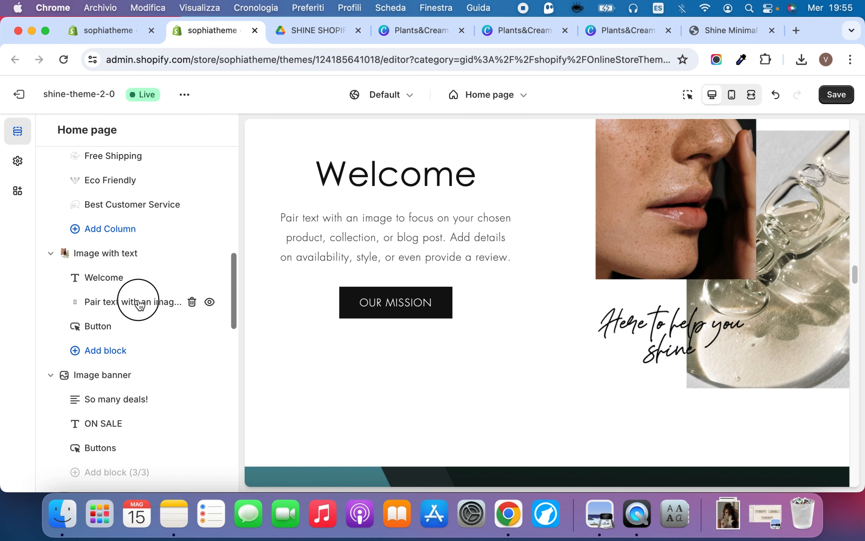
click(139, 303)
triple_click(133, 253)
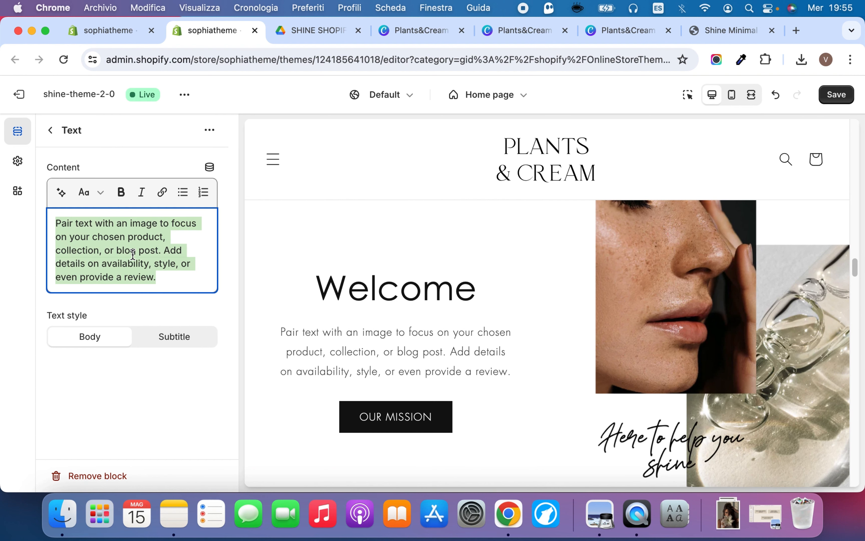
click(52, 132)
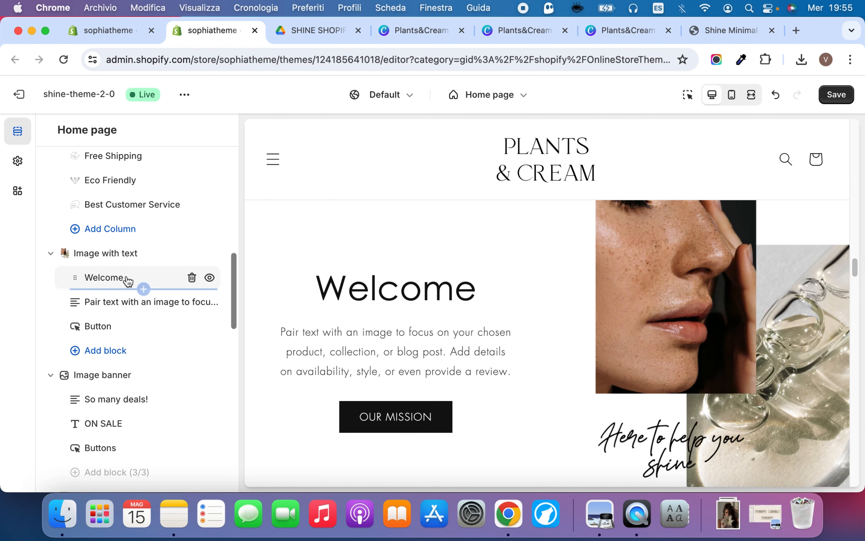
Save the theme changes and open the settings of the Image banner section below Image with text
scroll(315, 309, down, 5)
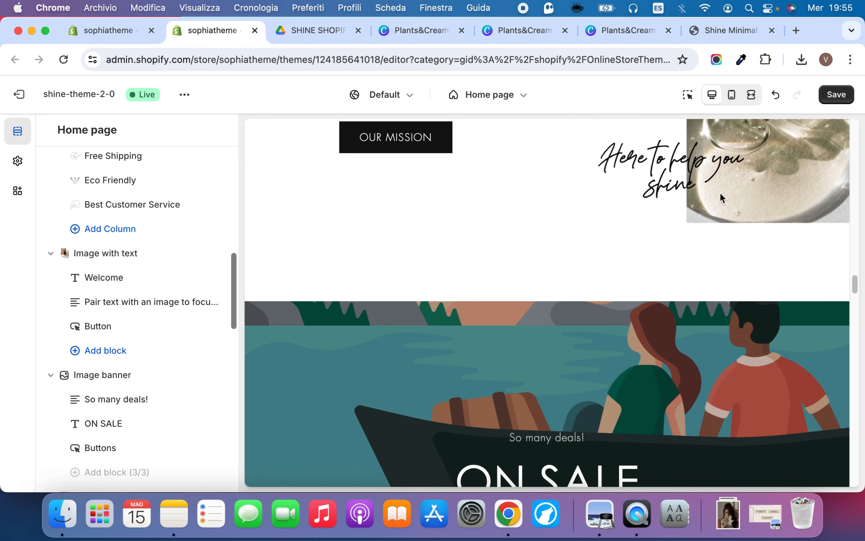
click(841, 95)
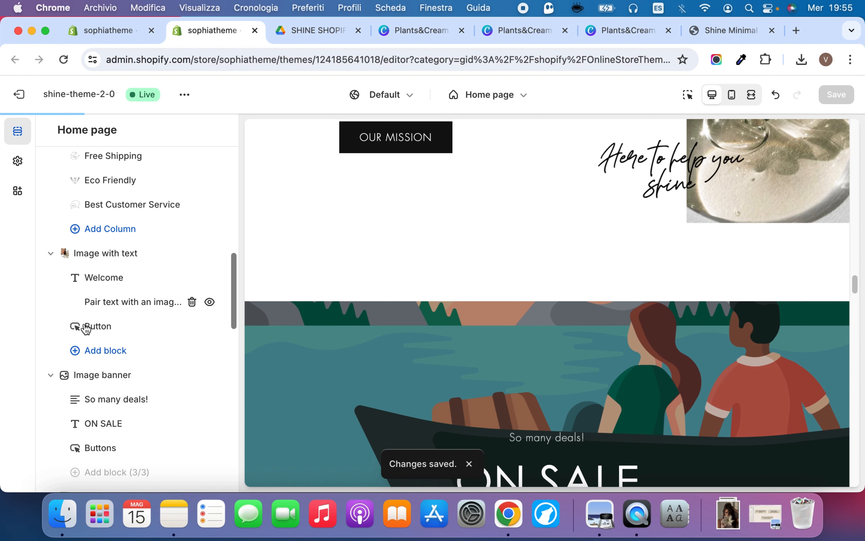
click(107, 375)
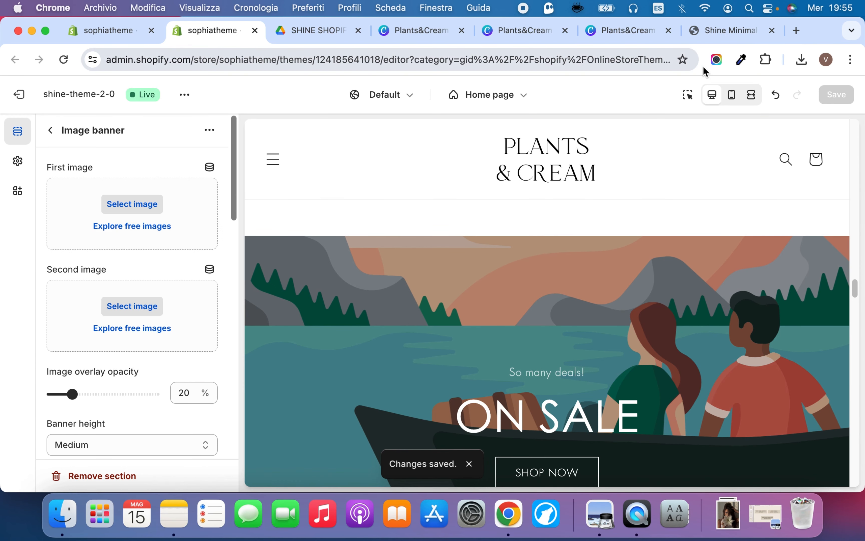
Examine the ON SALE banner in the Shine Minimal demo store as a reference and return to the theme editor
click(715, 34)
scroll(555, 279, down, 15)
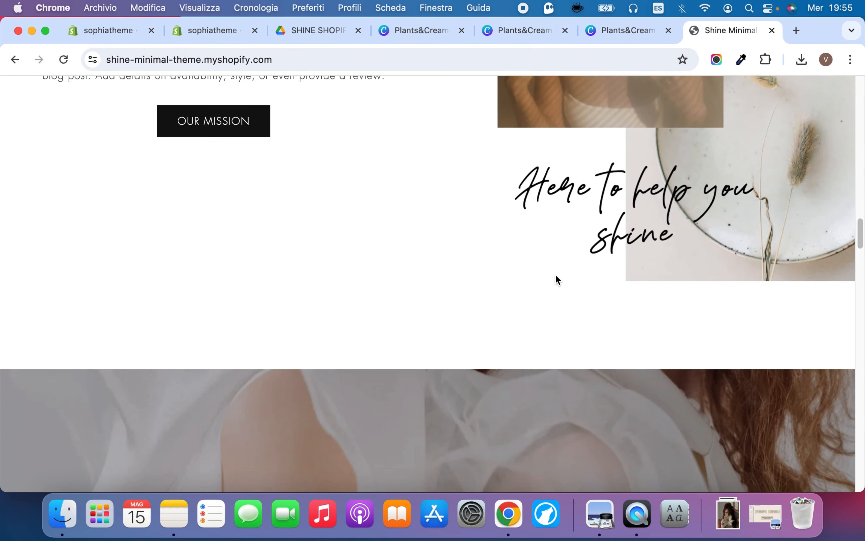
scroll(452, 212, up, 5)
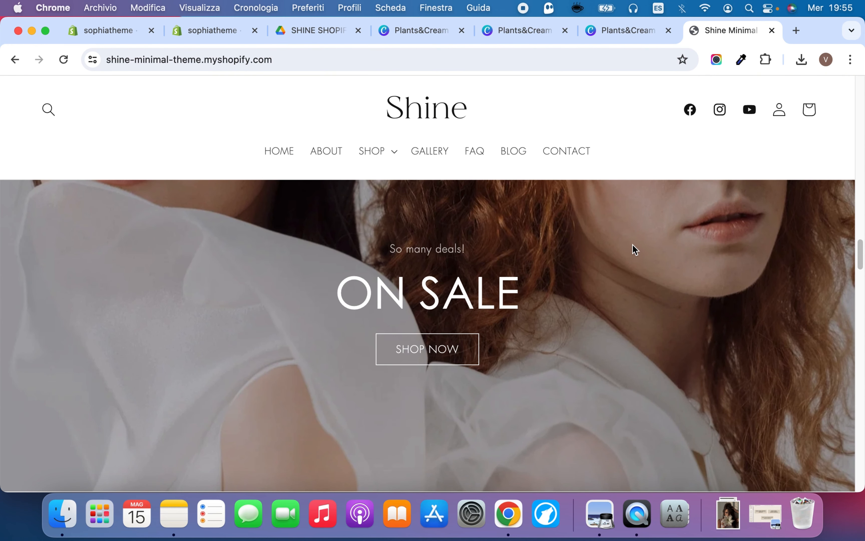
click(547, 33)
click(405, 29)
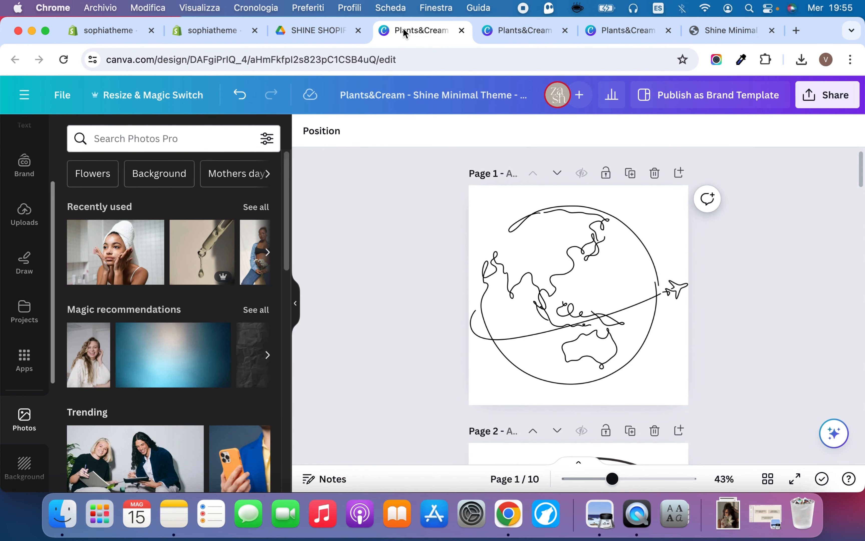
click(319, 30)
click(203, 32)
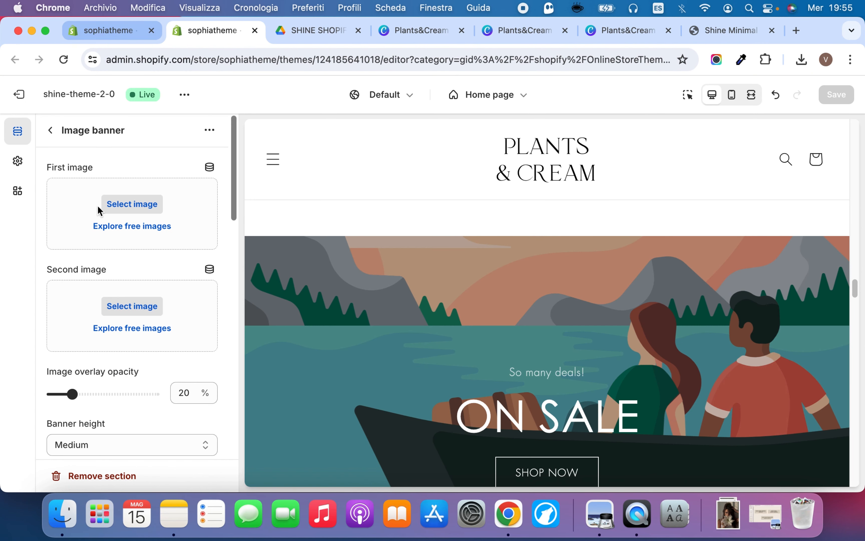
Set the Image banner's first image to DR_BARBARASTURM_SNIGHTSERUM from the store library
click(195, 210)
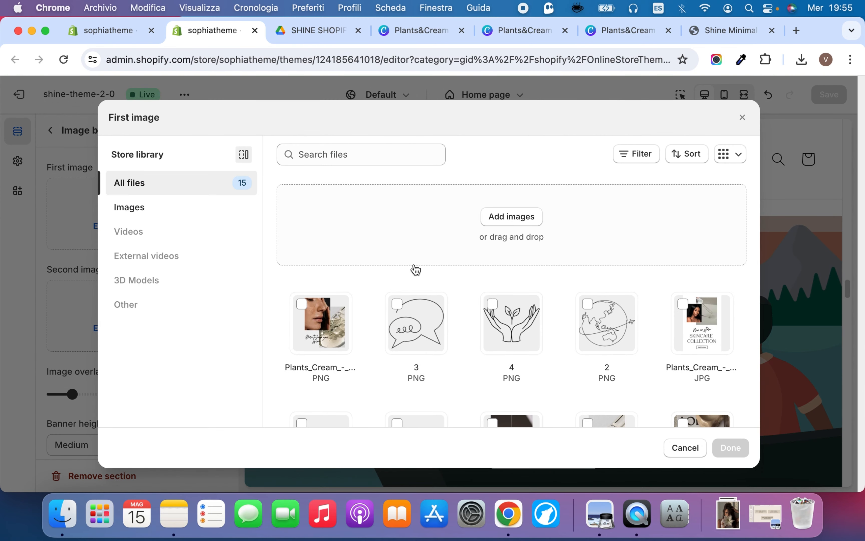
scroll(416, 270, down, 4)
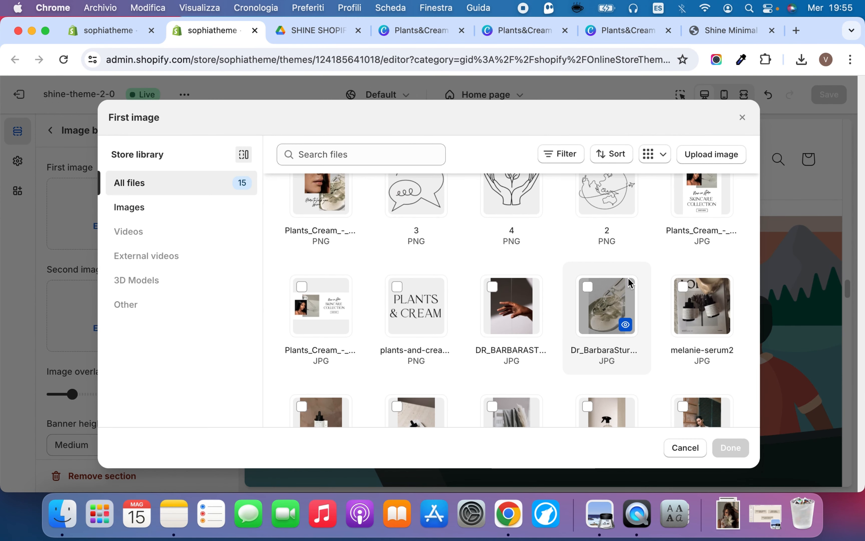
scroll(630, 283, down, 2)
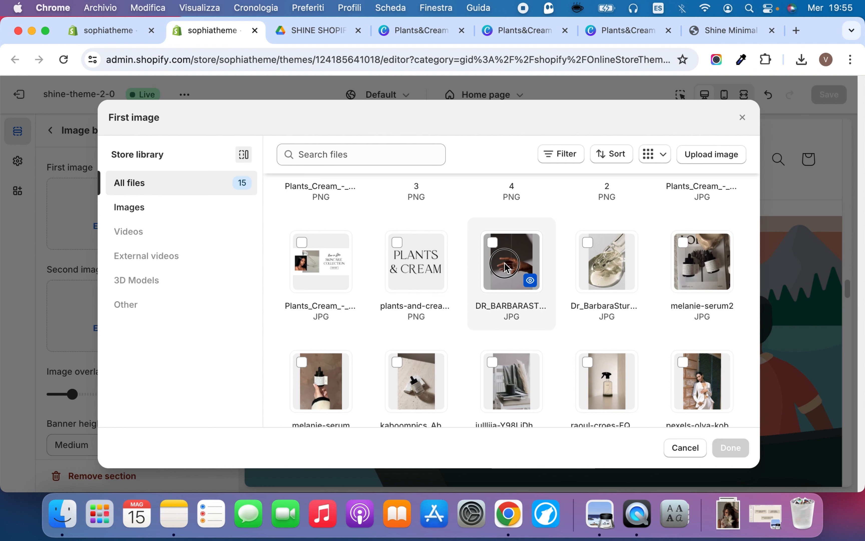
click(506, 267)
click(730, 447)
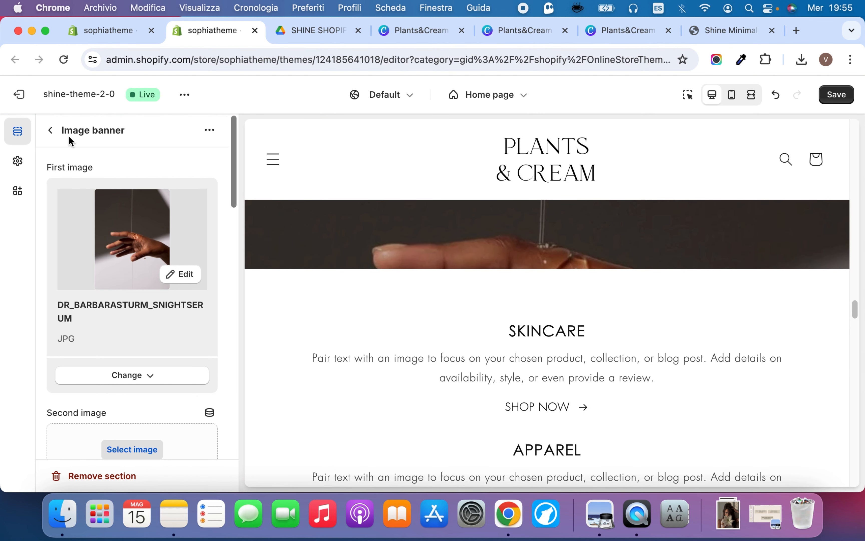
Set the Image banner's image overlay opacity to 50%
scroll(193, 332, down, 5)
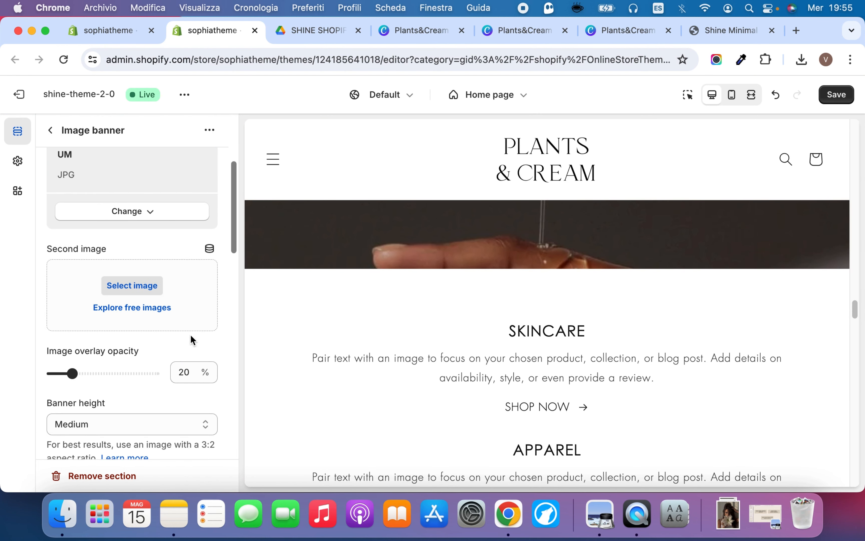
scroll(171, 354, down, 2)
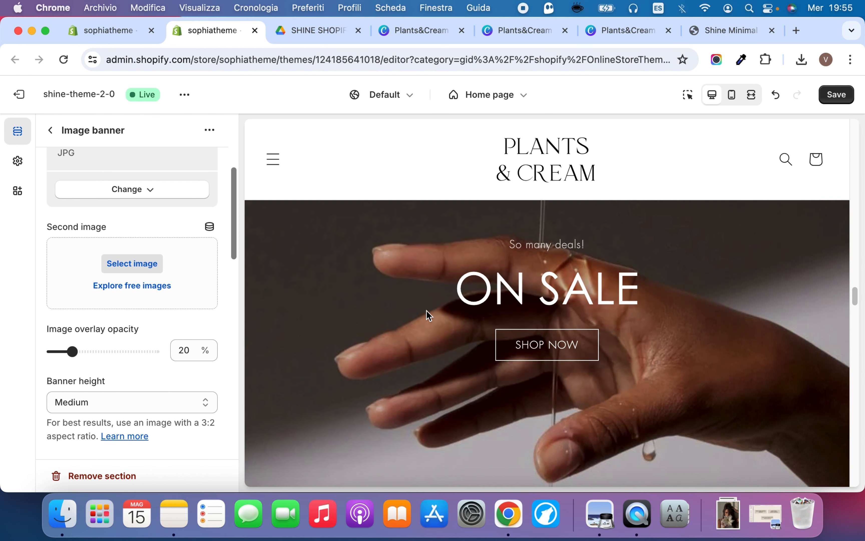
drag(86, 356, 92, 351)
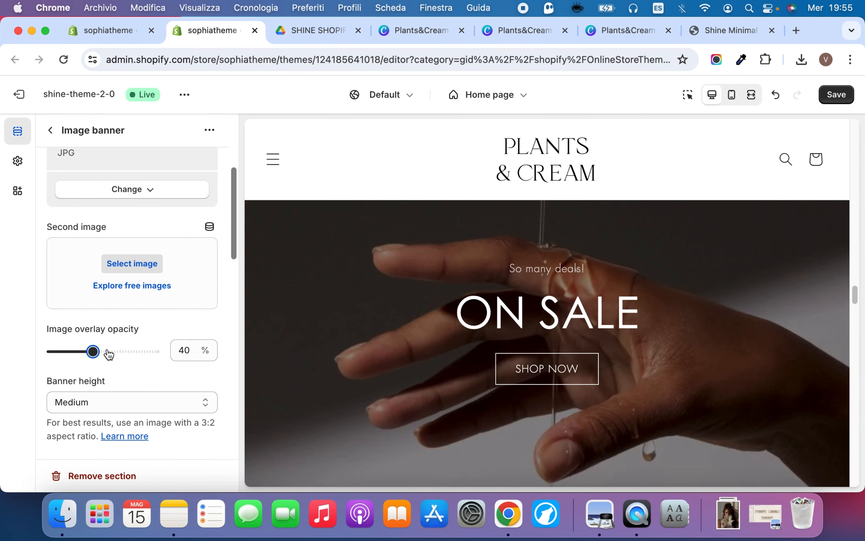
click(107, 352)
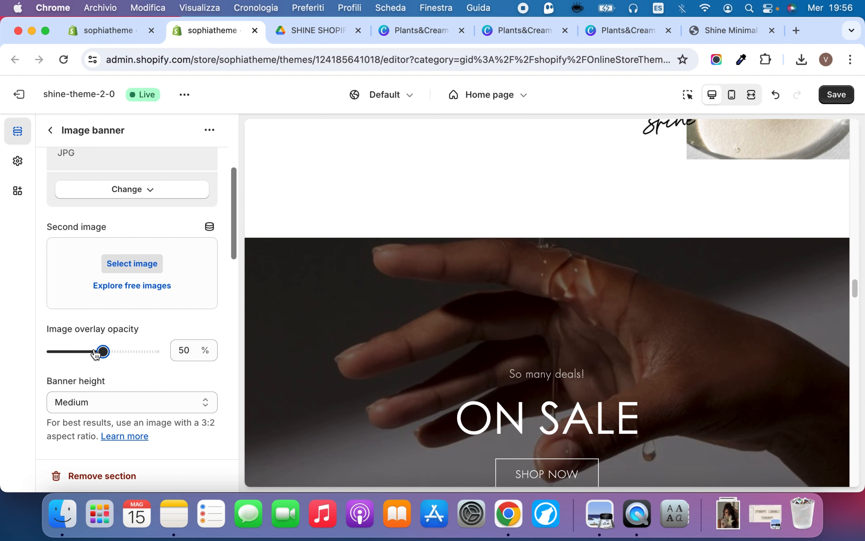
Try the Small, Medium and Large banner heights and settle on Small
scroll(132, 369, down, 2)
click(160, 375)
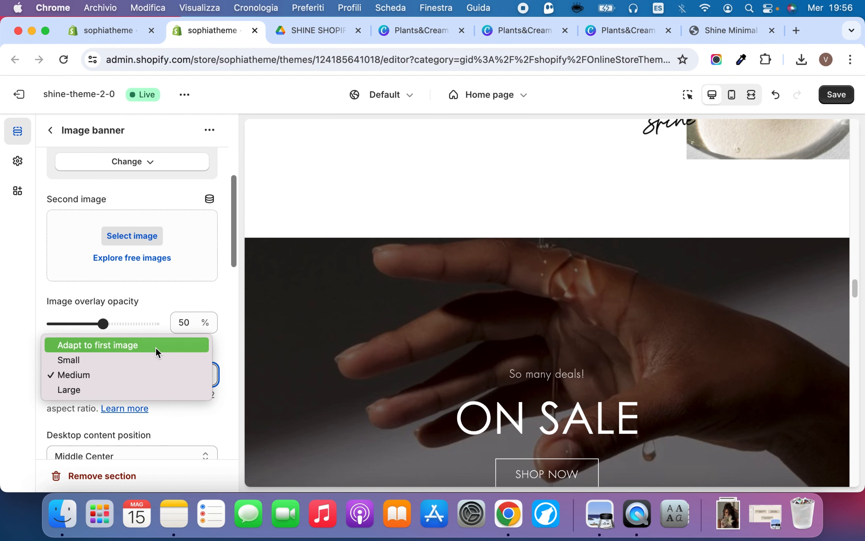
click(157, 360)
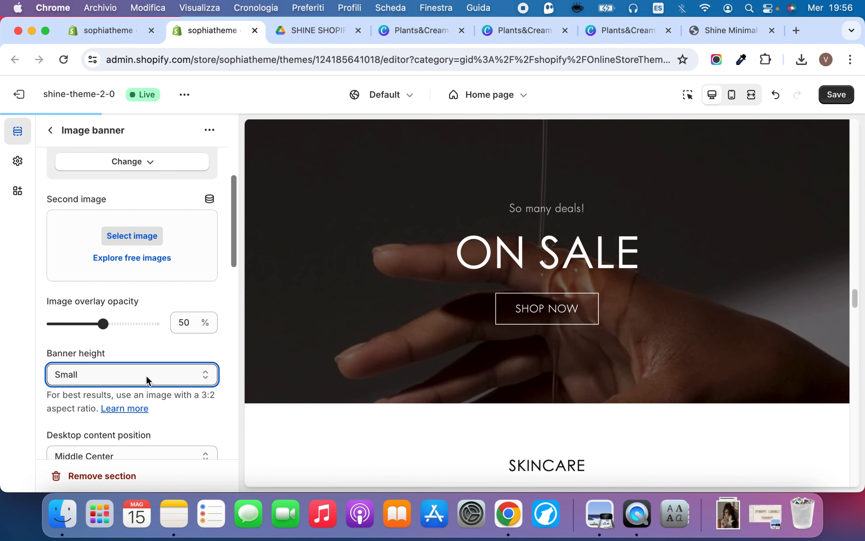
click(147, 379)
click(143, 389)
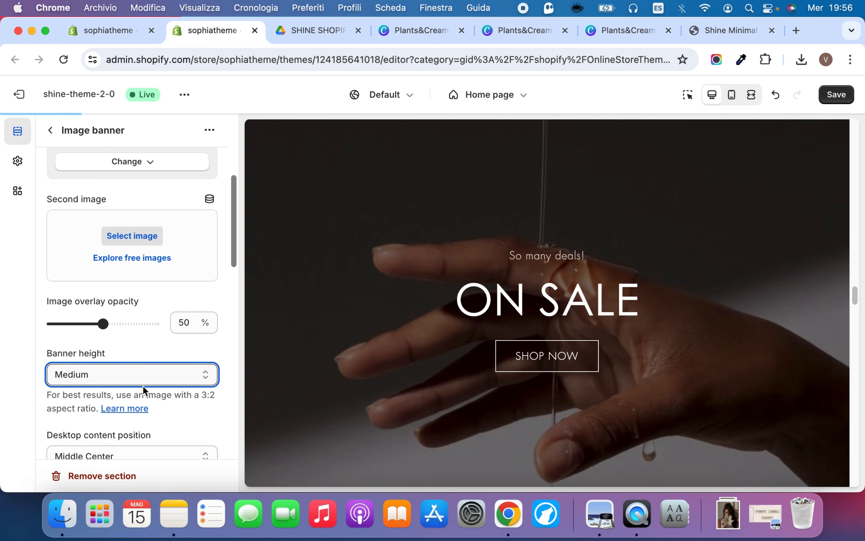
click(145, 383)
click(143, 393)
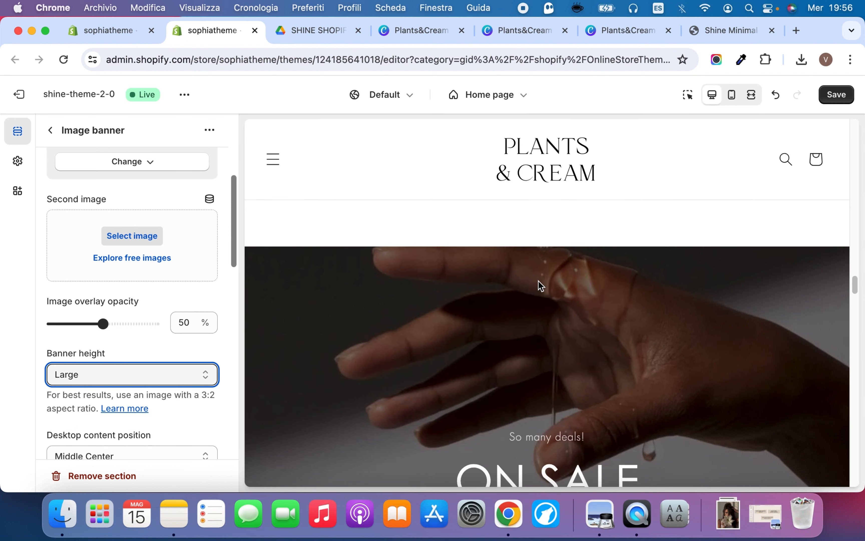
click(139, 375)
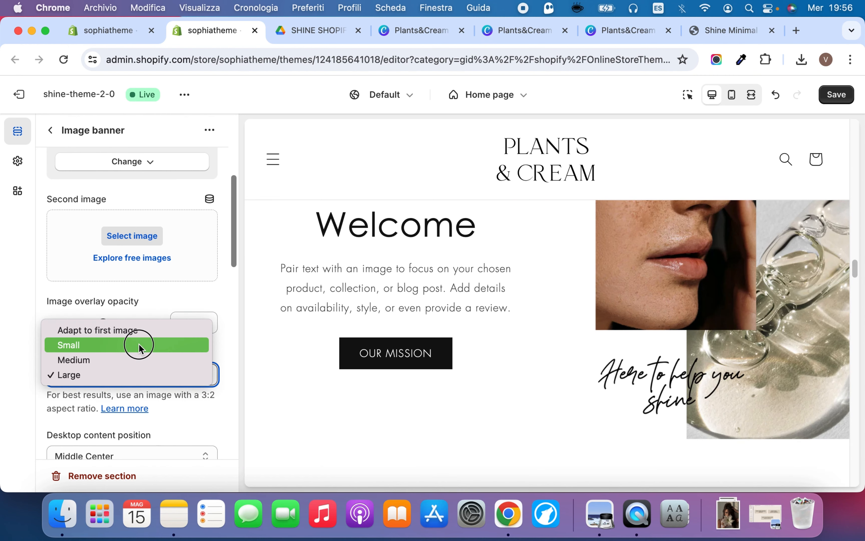
click(136, 346)
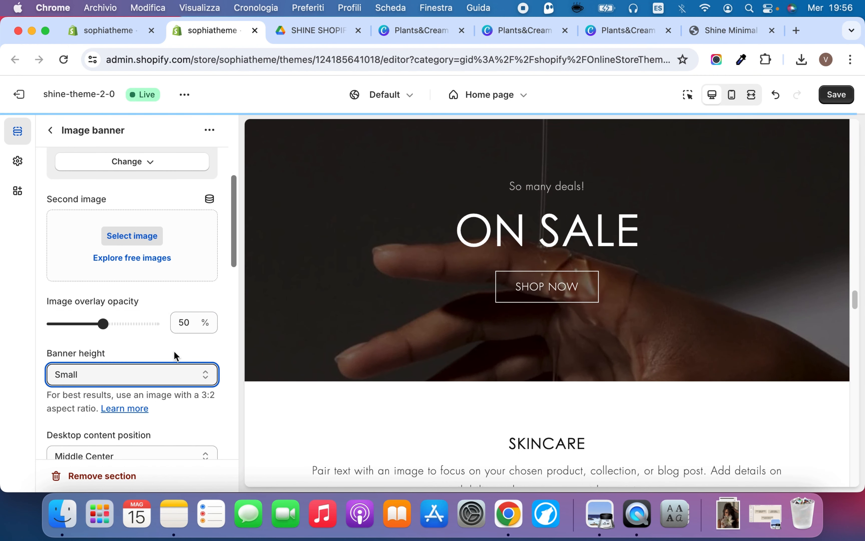
Show the container on desktop behind the ON SALE banner's content and inspect it in the preview
scroll(175, 357, down, 3)
scroll(175, 362, down, 3)
scroll(176, 340, up, 1)
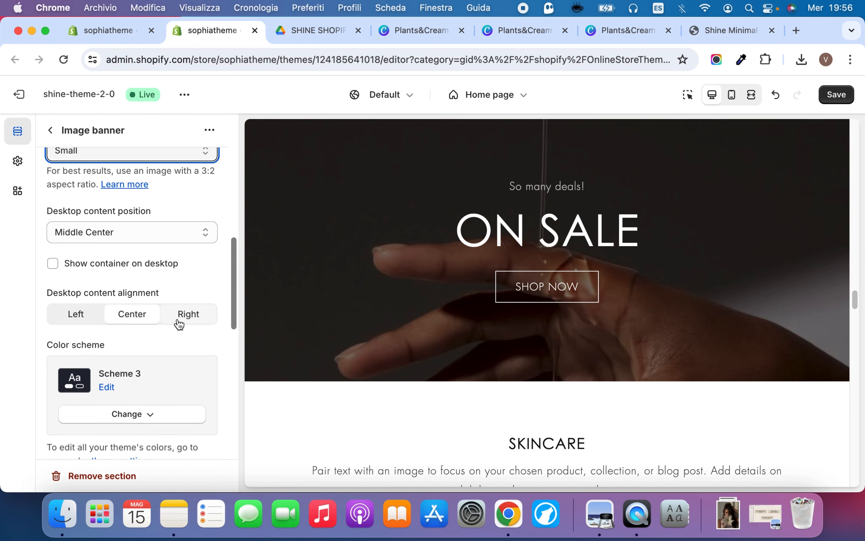
click(149, 286)
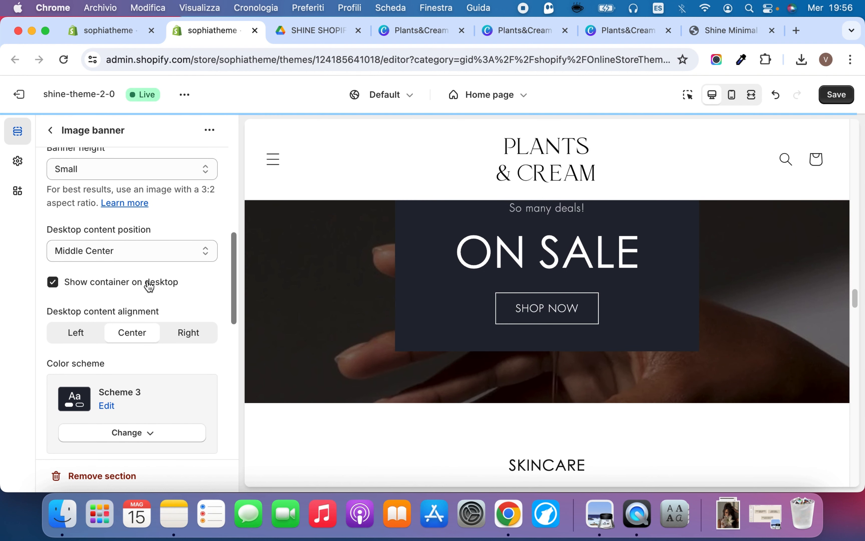
scroll(403, 294, down, 3)
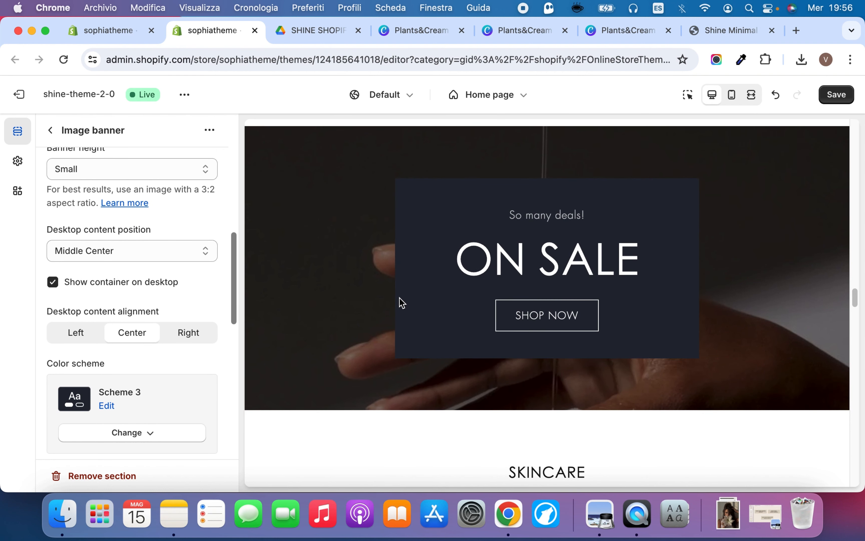
scroll(399, 297, up, 3)
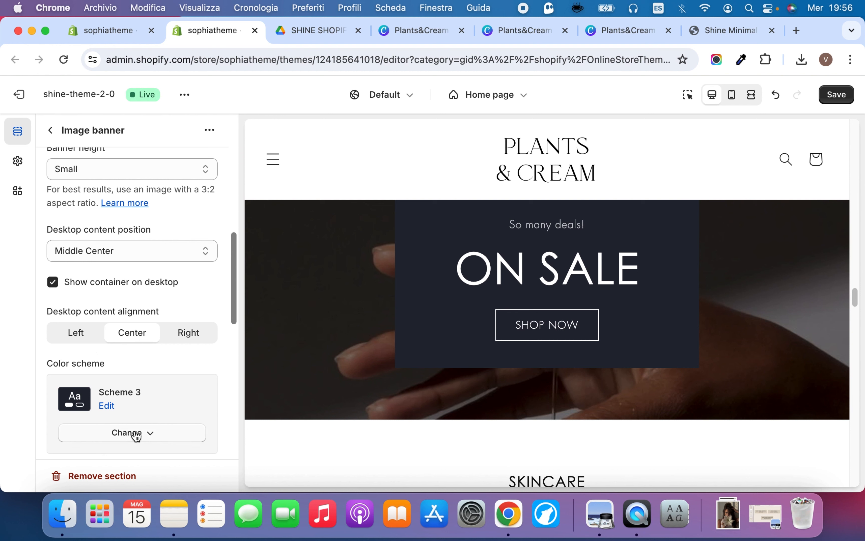
Try Scheme 5 and Scheme 6 as the Image banner's color scheme
click(136, 433)
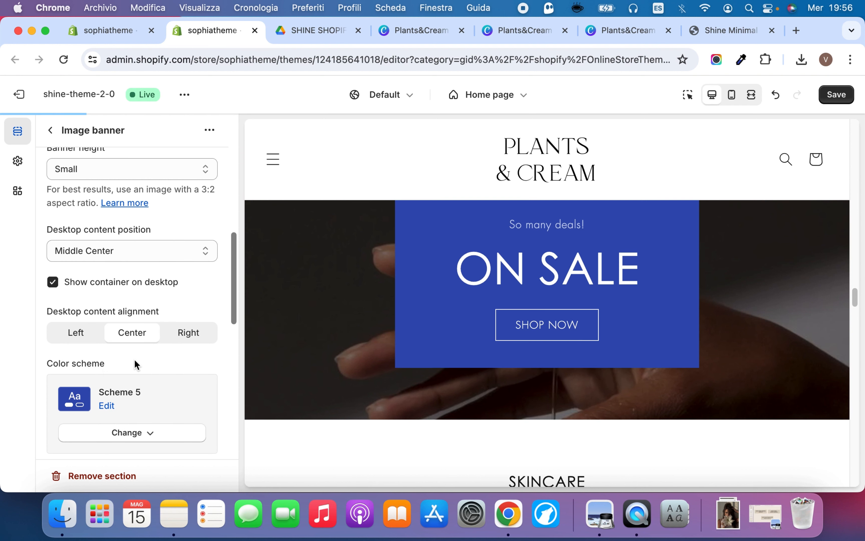
click(105, 433)
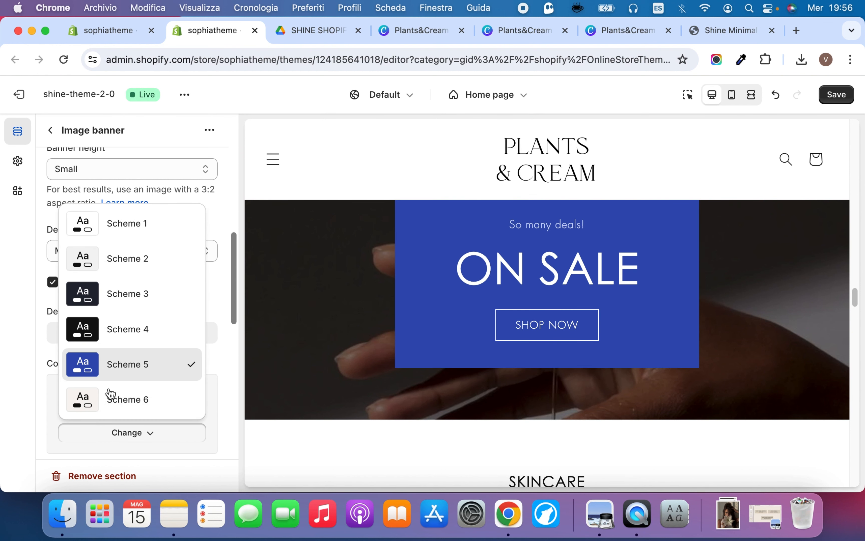
click(112, 396)
scroll(152, 363, up, 2)
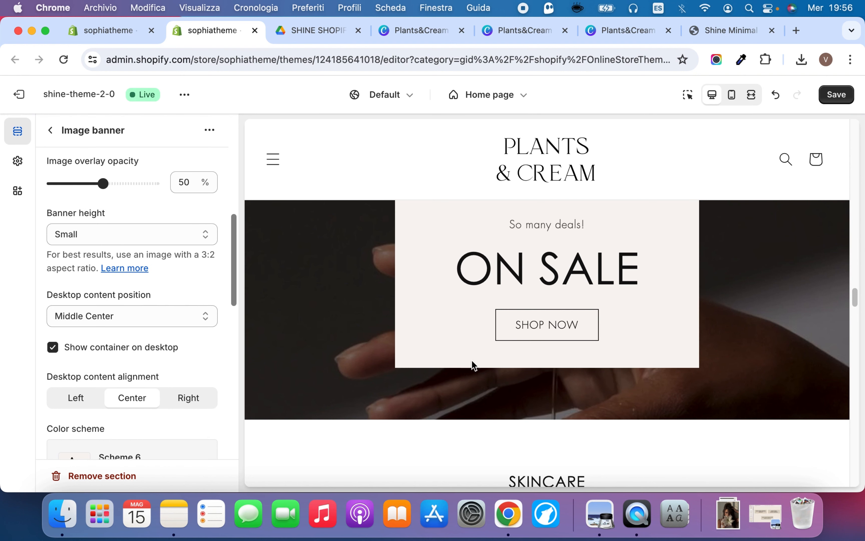
scroll(472, 358, down, 5)
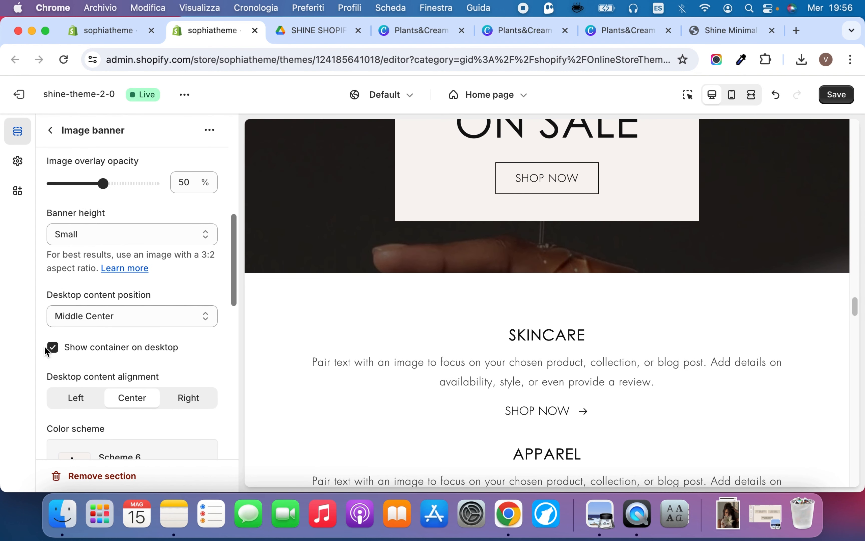
Hide the Image banner's container on desktop and keep the image behavior on Fixed background position
click(56, 344)
scroll(173, 226, up, 5)
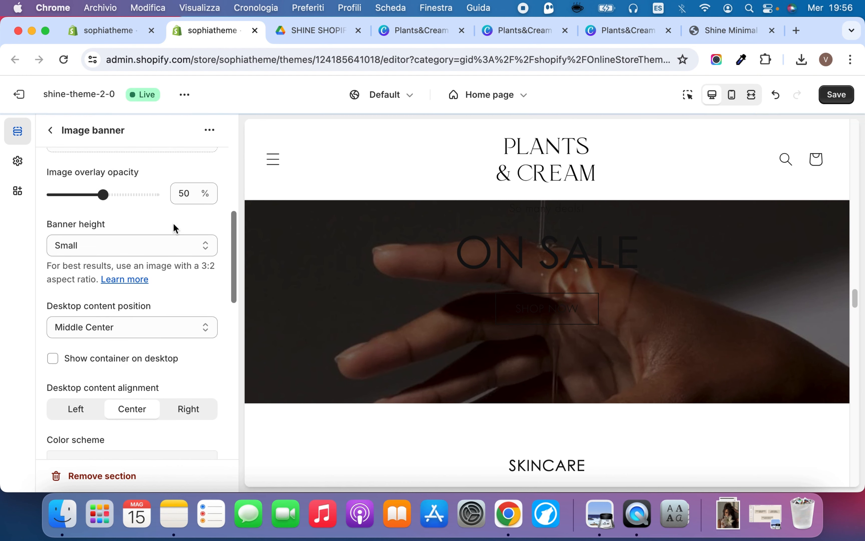
scroll(176, 234, down, 5)
scroll(182, 243, down, 5)
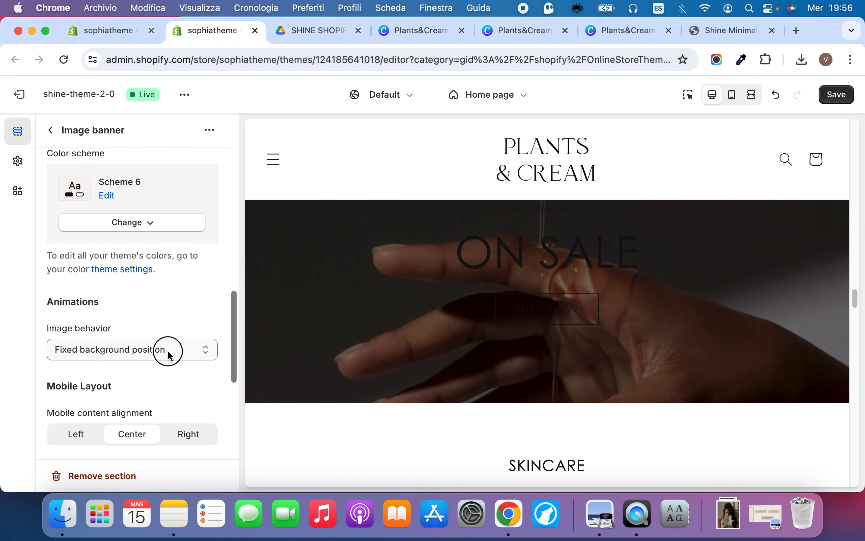
click(169, 355)
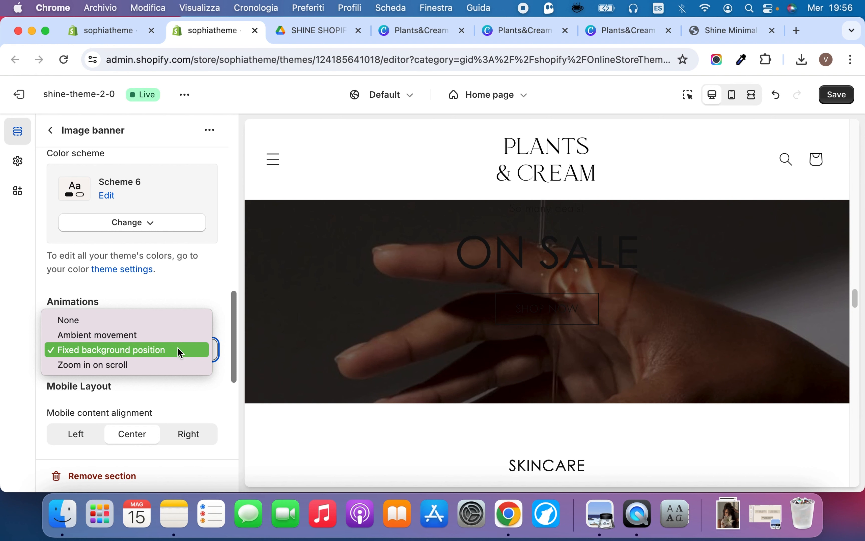
click(179, 350)
scroll(388, 299, down, 6)
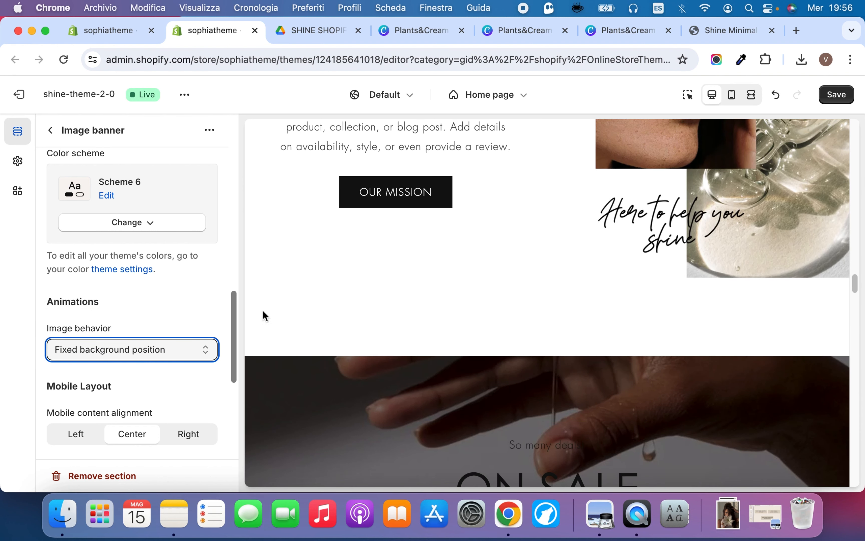
Set the Image banner's color scheme to Scheme 3, check the banner in the preview and save the theme changes
click(113, 220)
click(115, 324)
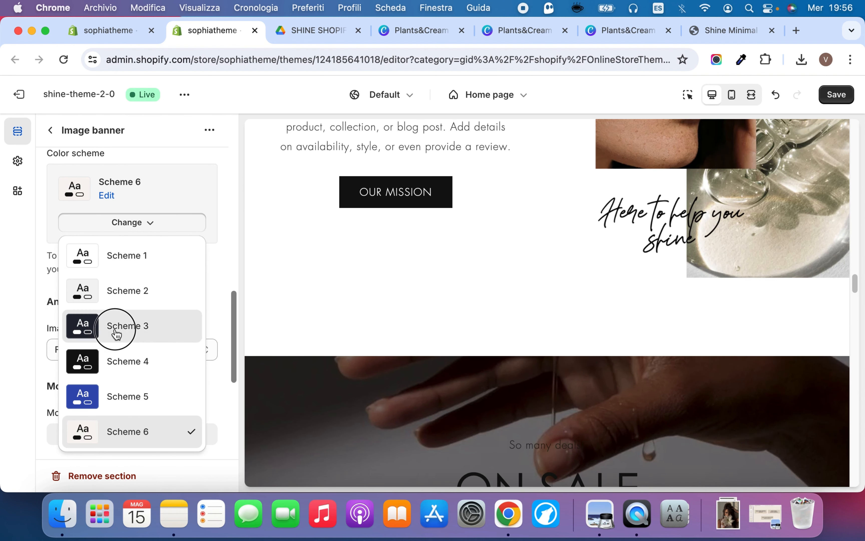
scroll(501, 347, down, 7)
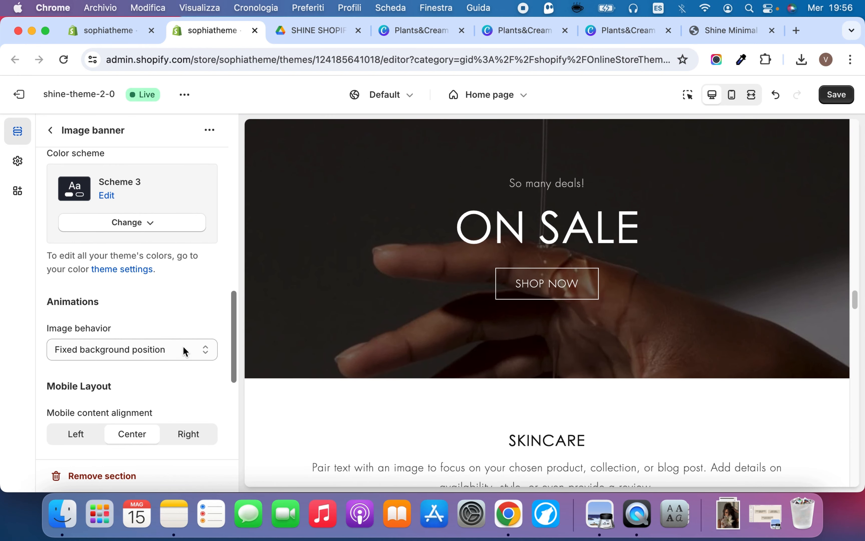
scroll(413, 288, down, 2)
scroll(411, 286, up, 7)
scroll(407, 288, down, 8)
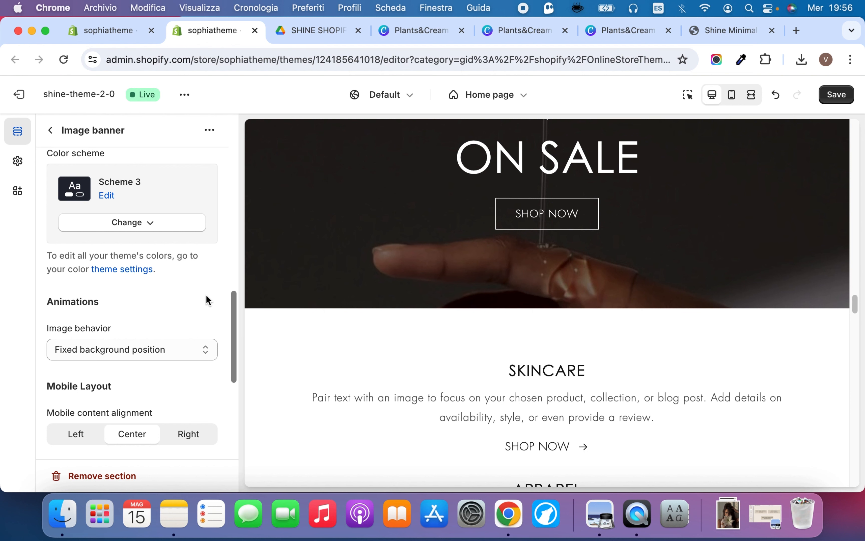
scroll(509, 286, down, 5)
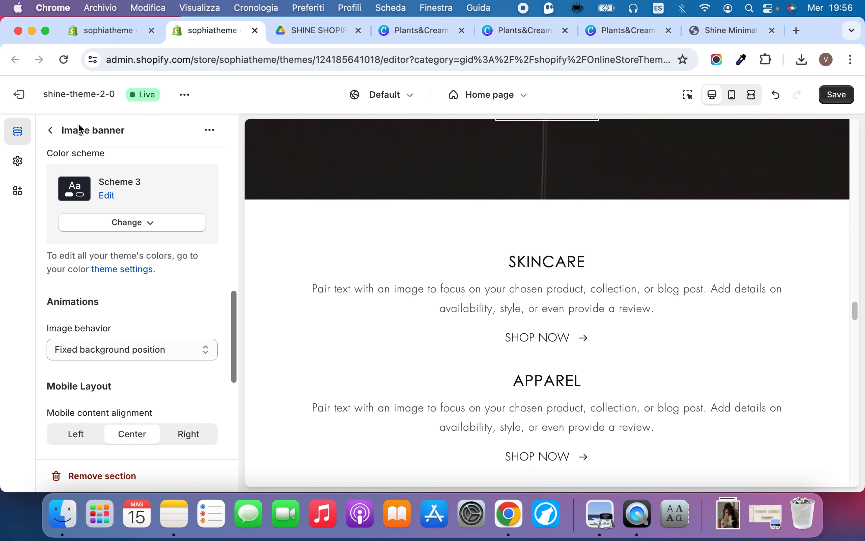
click(52, 130)
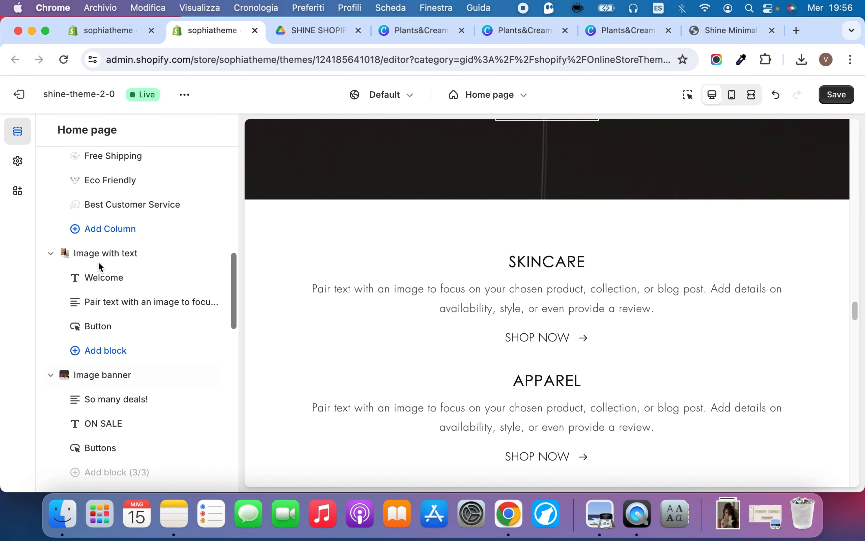
click(836, 95)
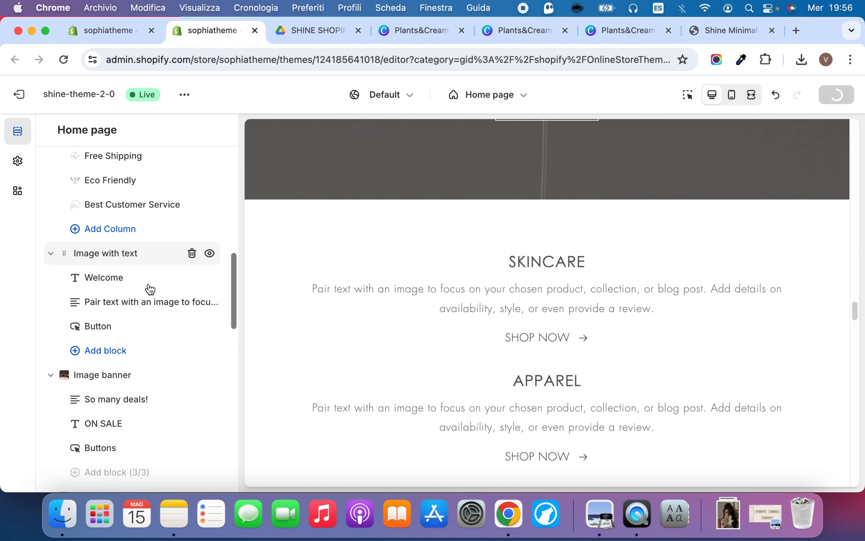
Open the settings of the SKINCARE column in the Multicolumn section below the Image banner
click(376, 309)
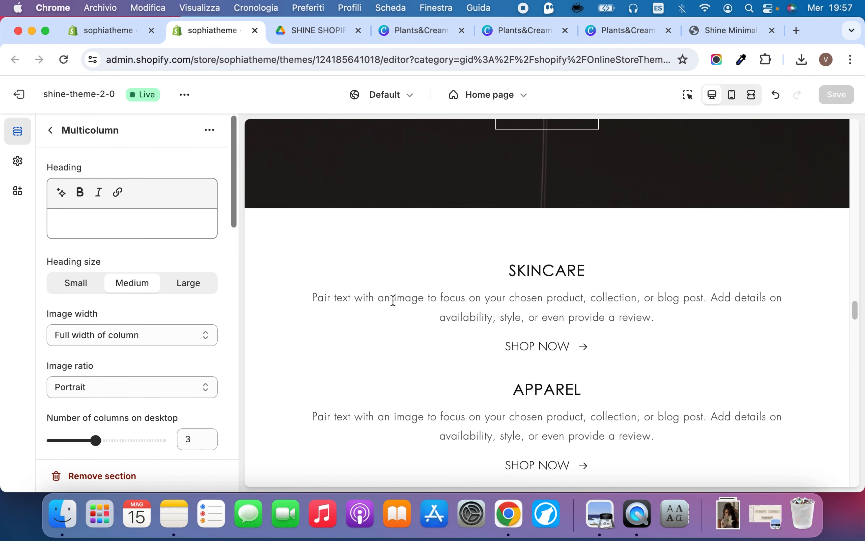
scroll(392, 300, down, 1)
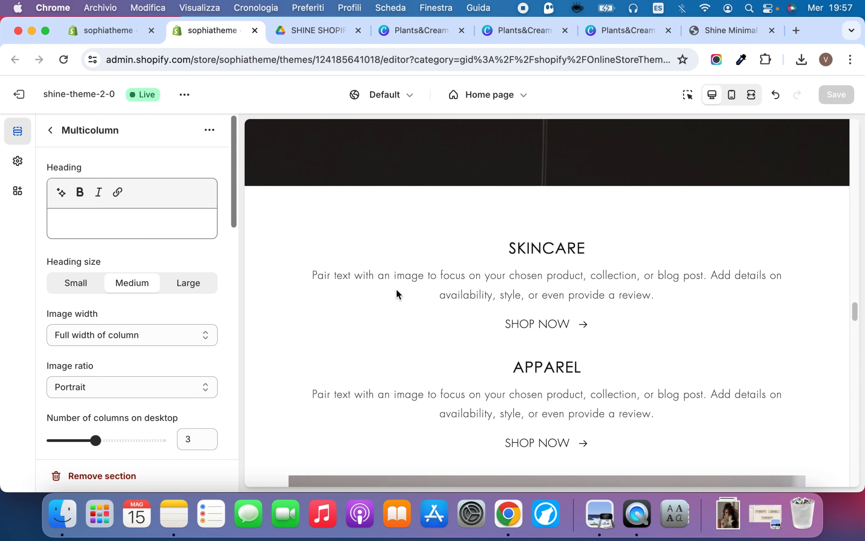
click(52, 130)
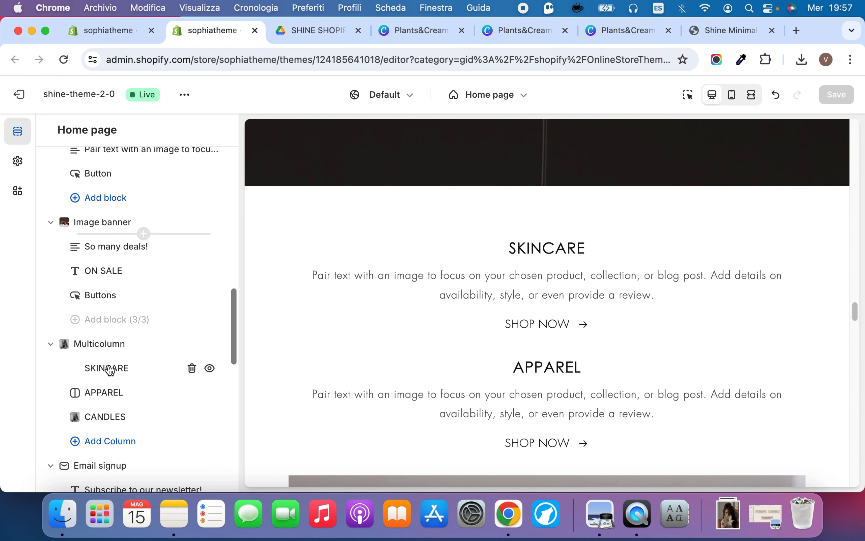
click(106, 368)
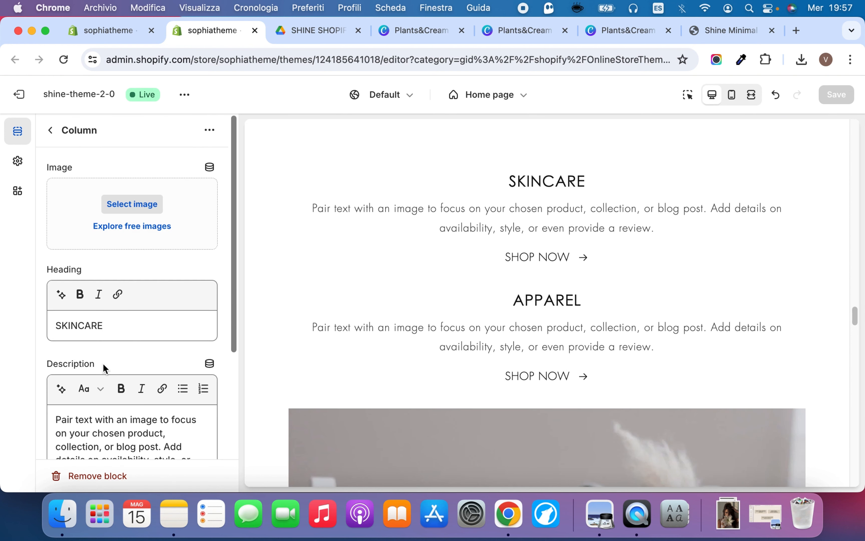
Examine the SKINCARE, APPAREL and CANDLES columns in the Shine Minimal demo store as a reference
click(422, 30)
click(706, 37)
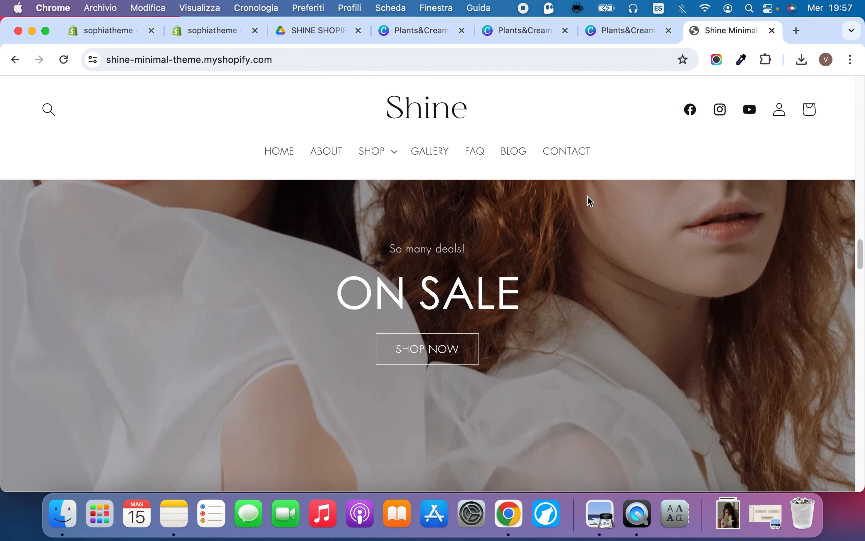
scroll(521, 258, down, 10)
scroll(521, 258, down, 3)
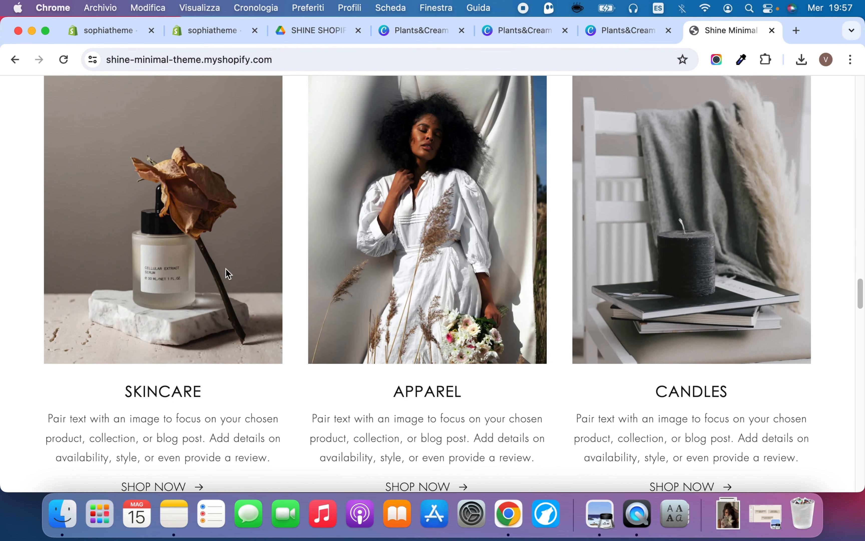
scroll(262, 307, down, 5)
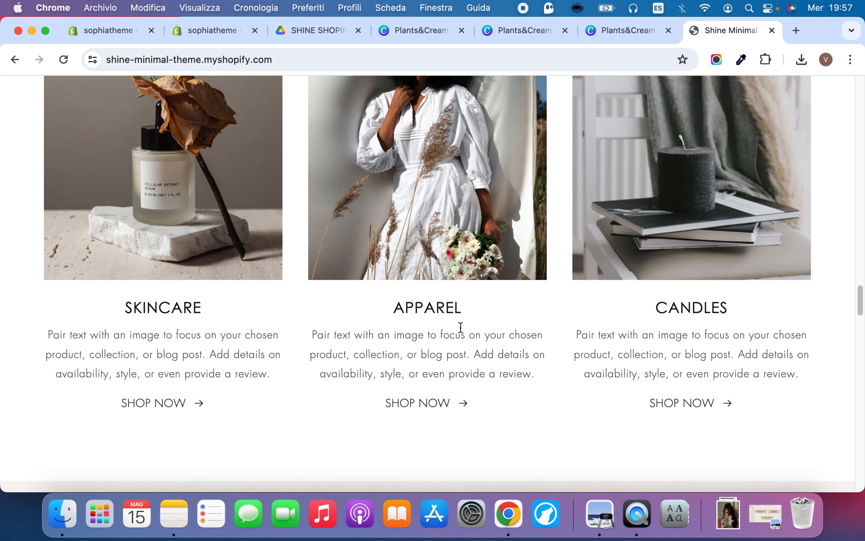
Review the images, descriptions and SHOP NOW links of the three demo store columns
scroll(447, 228, up, 10)
scroll(451, 257, down, 9)
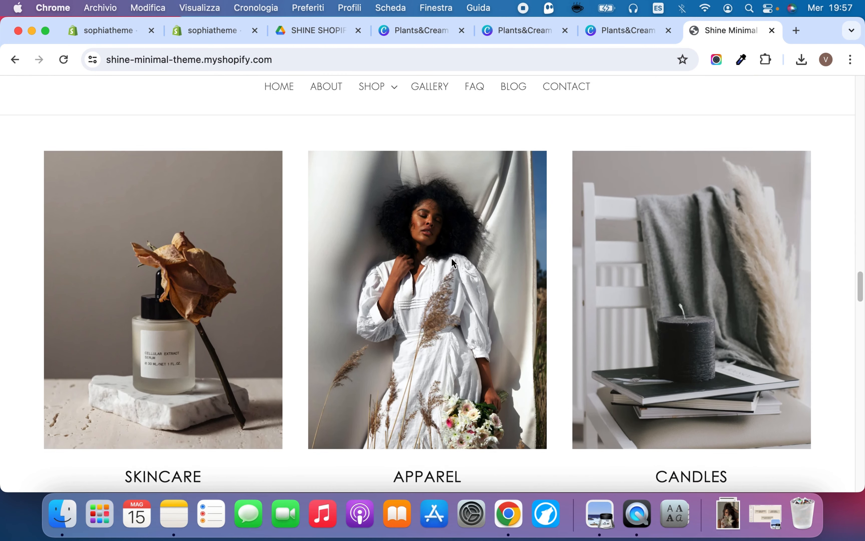
scroll(445, 318, up, 4)
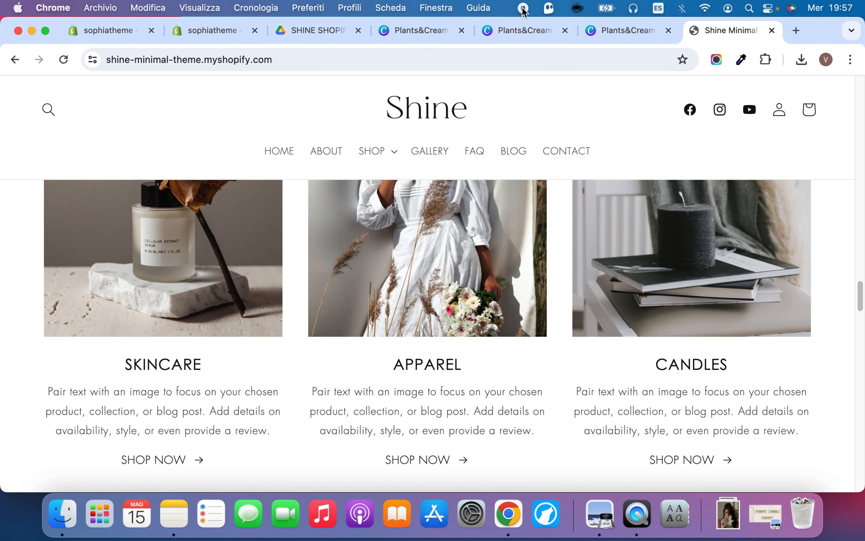
Switch to the 10-page Plants&Cream Canva design and examine the collection images on pages 8 to 10
click(601, 28)
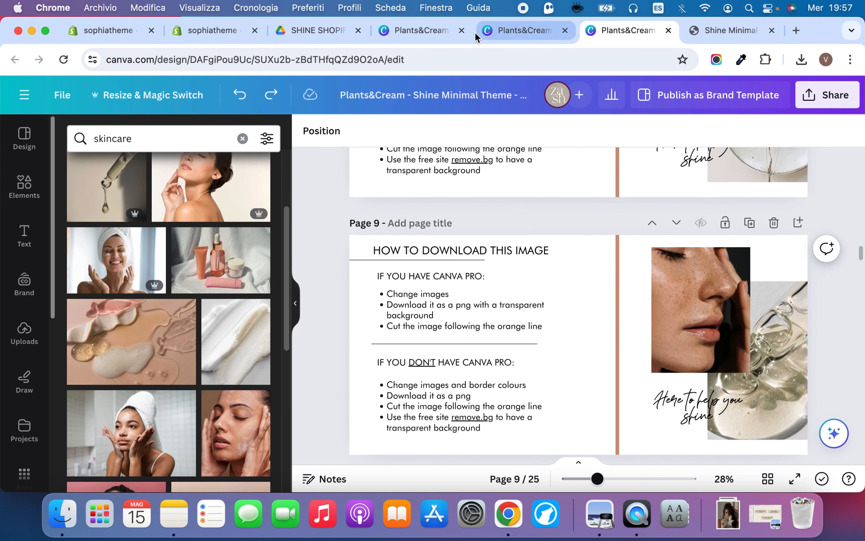
click(519, 34)
click(428, 30)
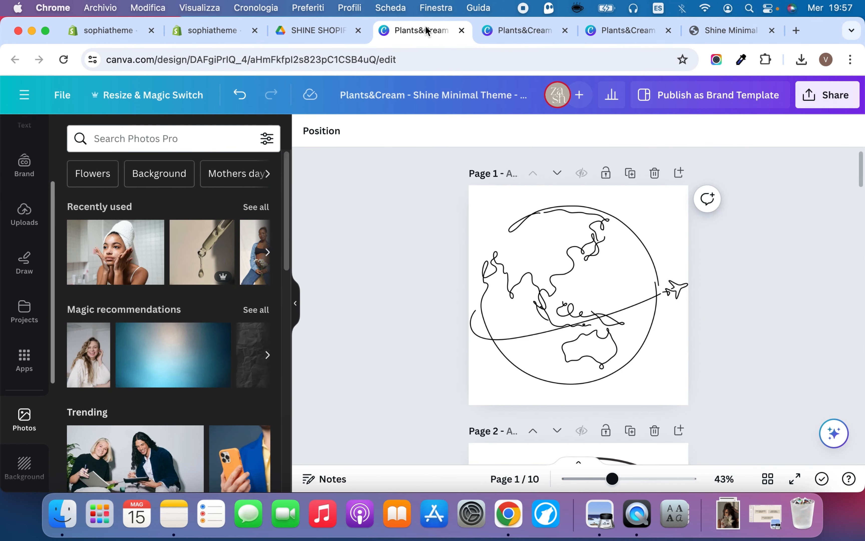
scroll(737, 292, down, 20)
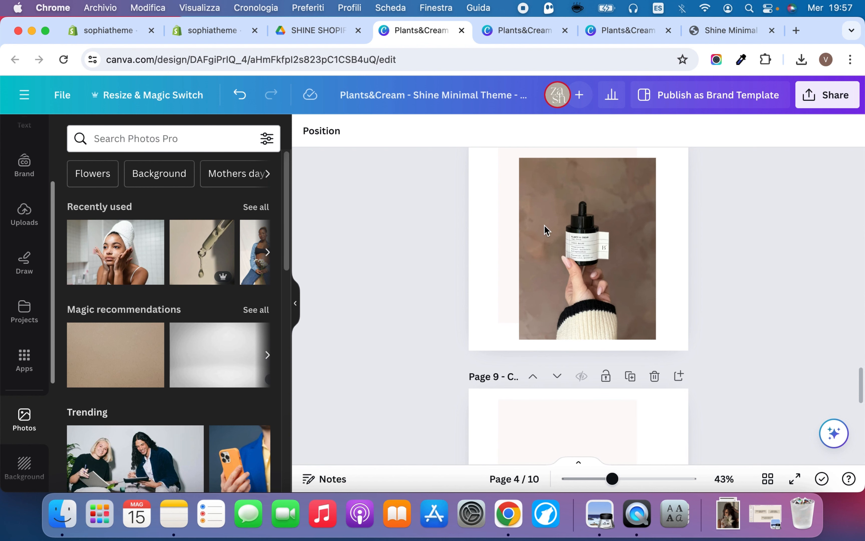
scroll(525, 245, up, 3)
scroll(525, 245, down, 3)
click(505, 250)
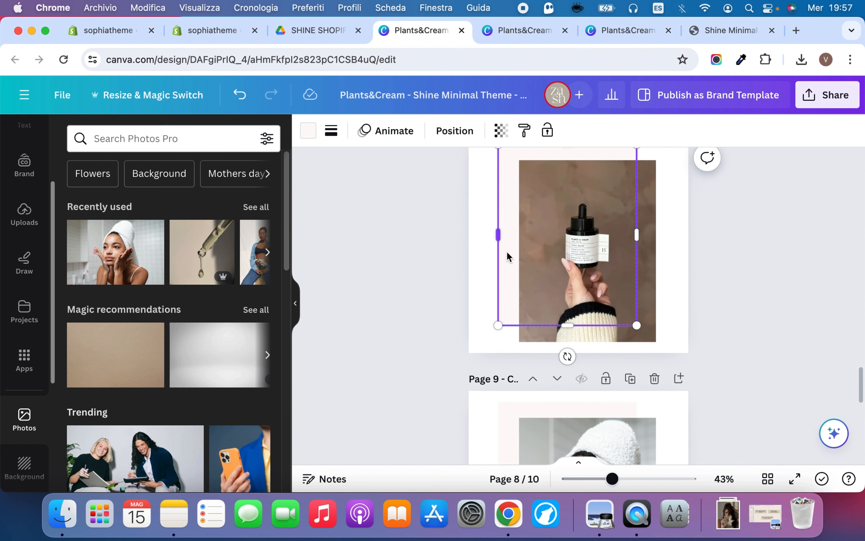
scroll(508, 254, up, 1)
scroll(509, 260, down, 13)
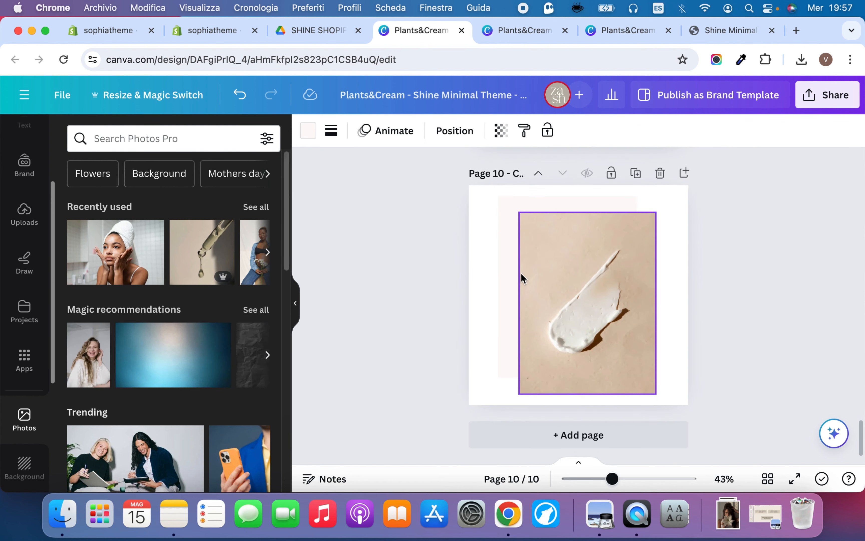
click(517, 235)
click(708, 257)
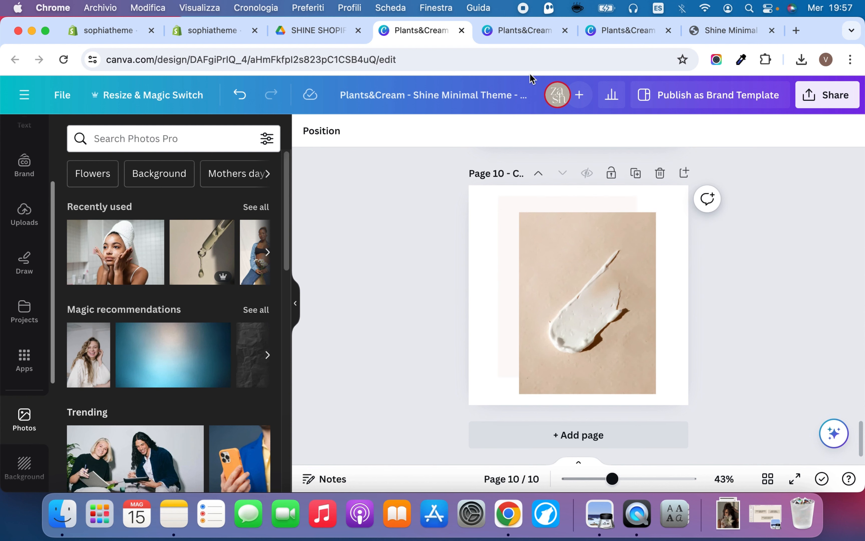
Return to the Shopify theme editor and upload COLLECTION.png from the downloaded Collections & Icons Images folder as the SKINCARE column's image
click(308, 34)
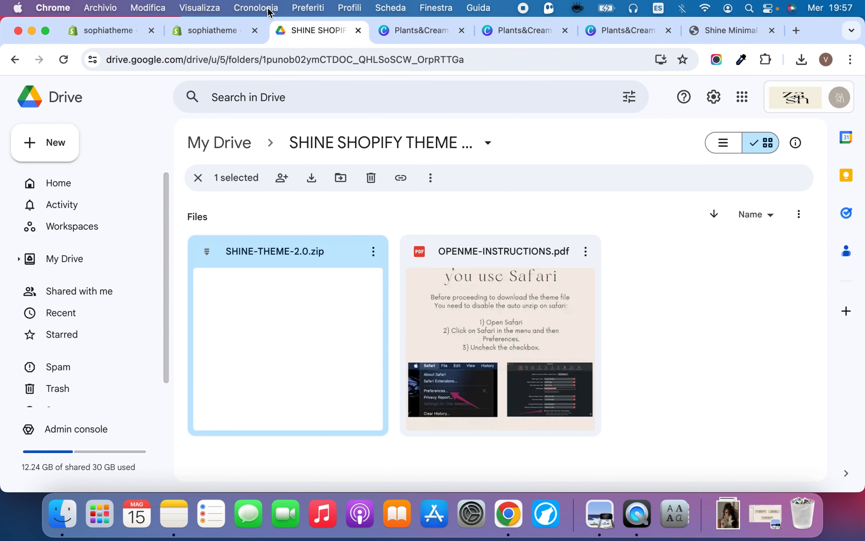
click(220, 32)
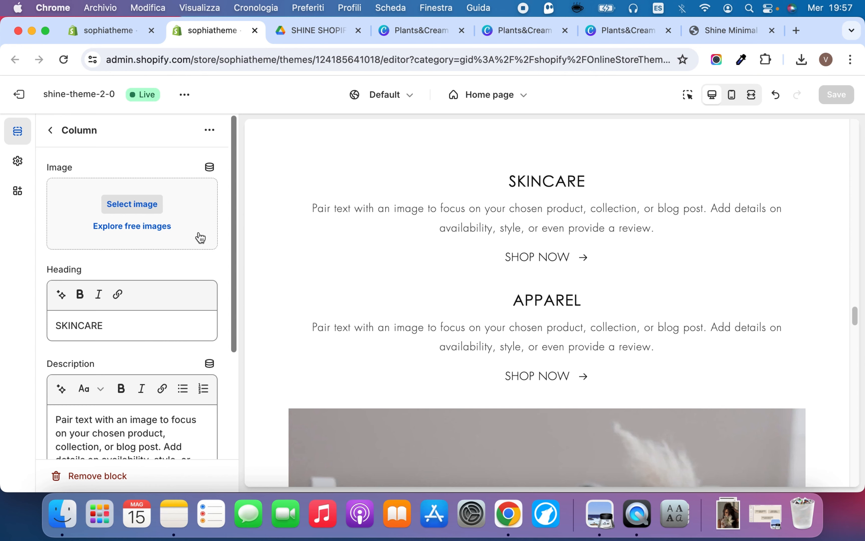
scroll(389, 272, up, 3)
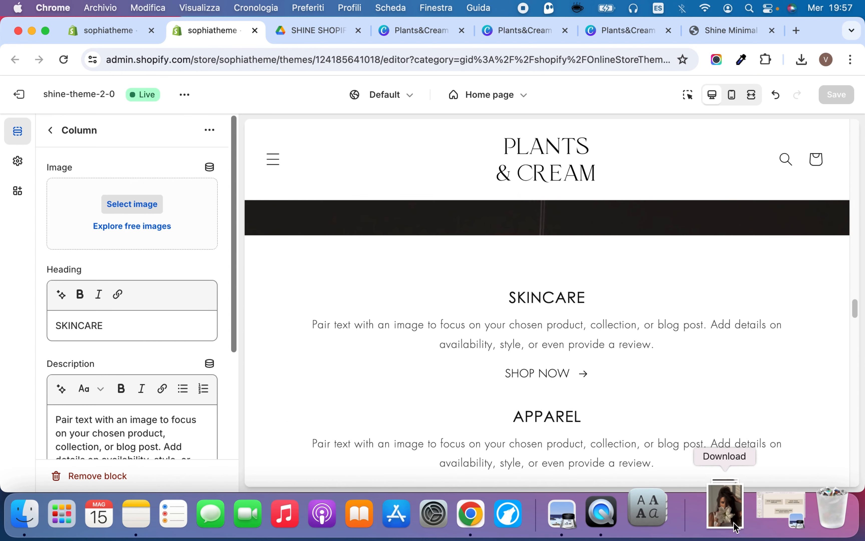
click(728, 515)
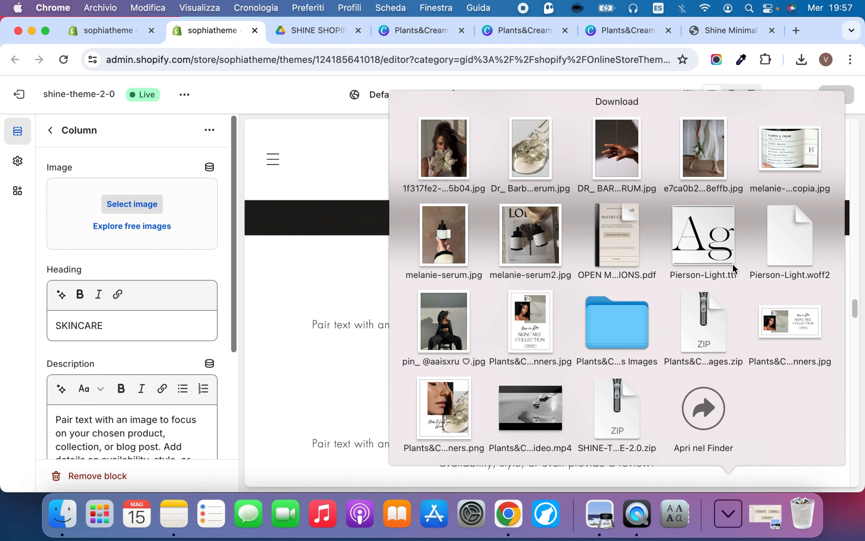
click(634, 316)
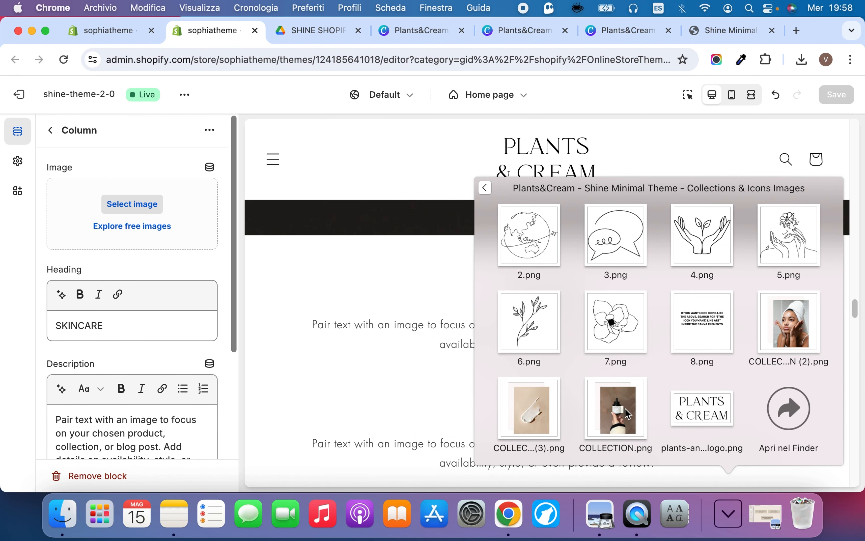
drag(628, 414, 176, 236)
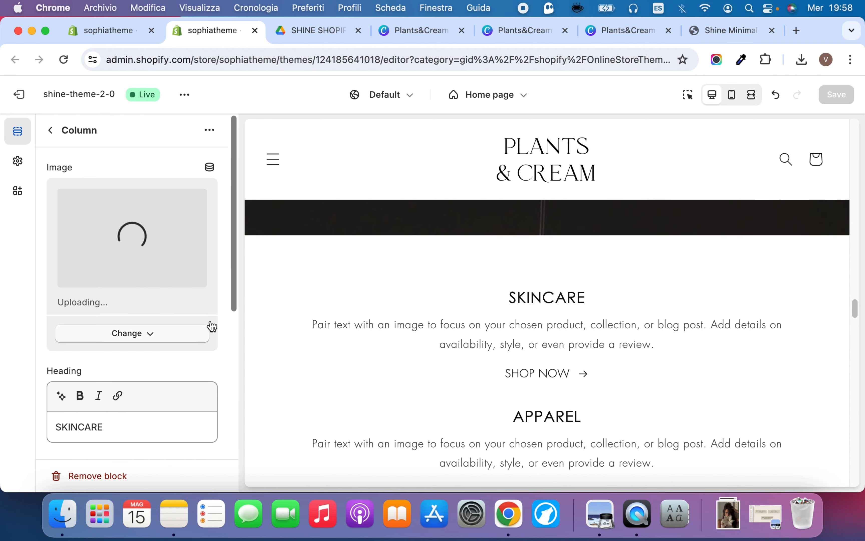
Change the column's heading from SKINCARE to SERUMS
scroll(190, 311, down, 10)
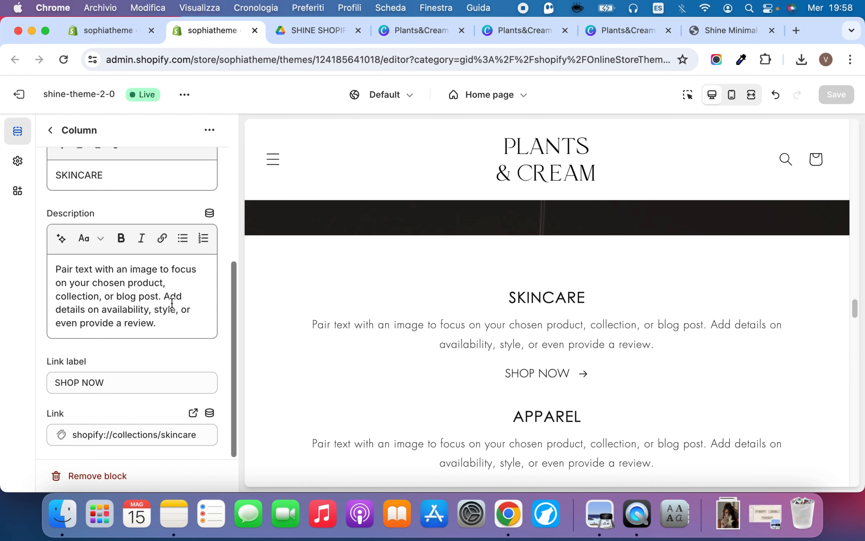
click(102, 174)
double_click(89, 175)
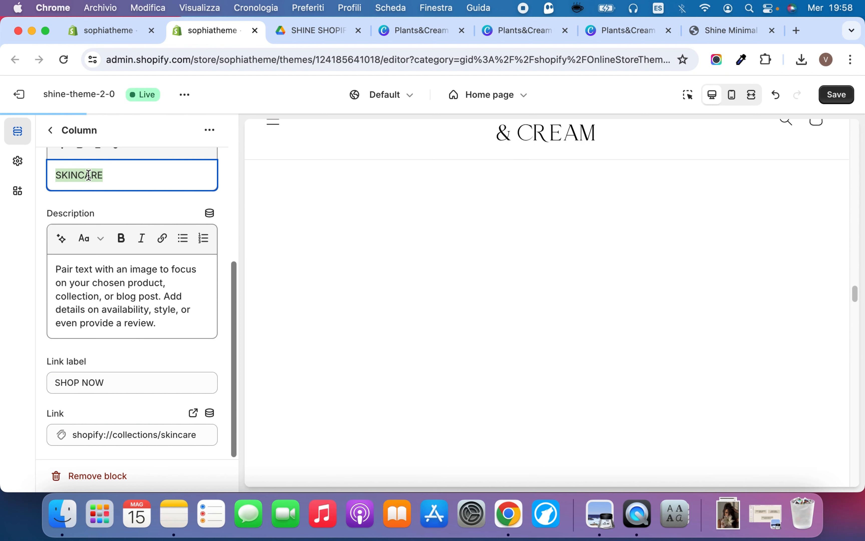
text(SERUMS)
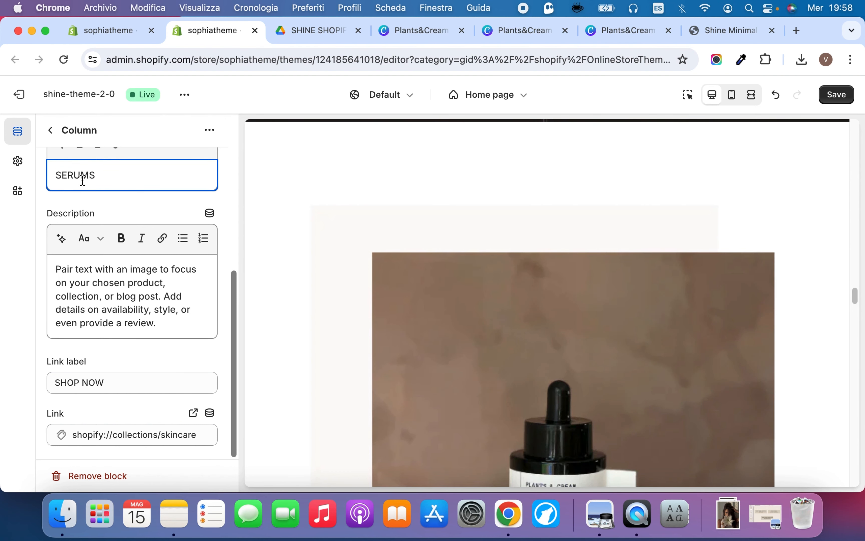
click(109, 207)
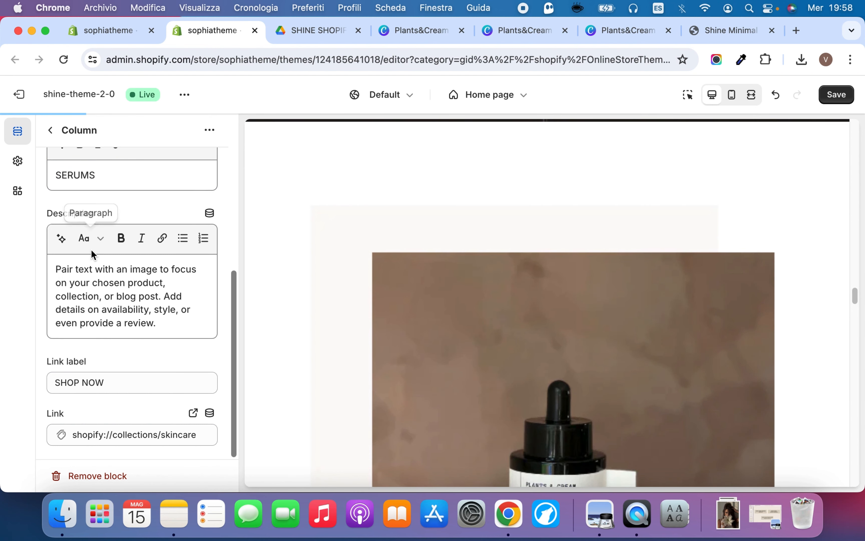
Link the SERUMS column to the Serums collection, then save the theme and return to the home page section list
click(123, 374)
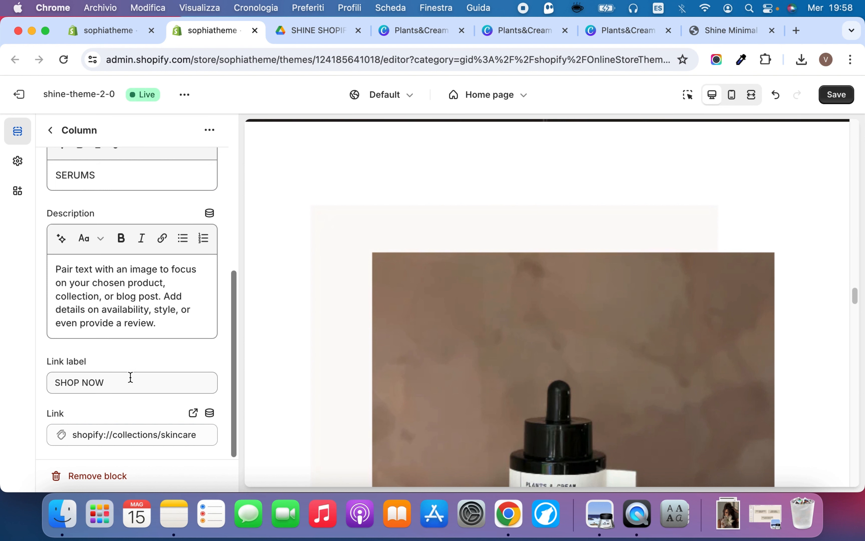
scroll(559, 349, down, 3)
scroll(556, 347, down, 10)
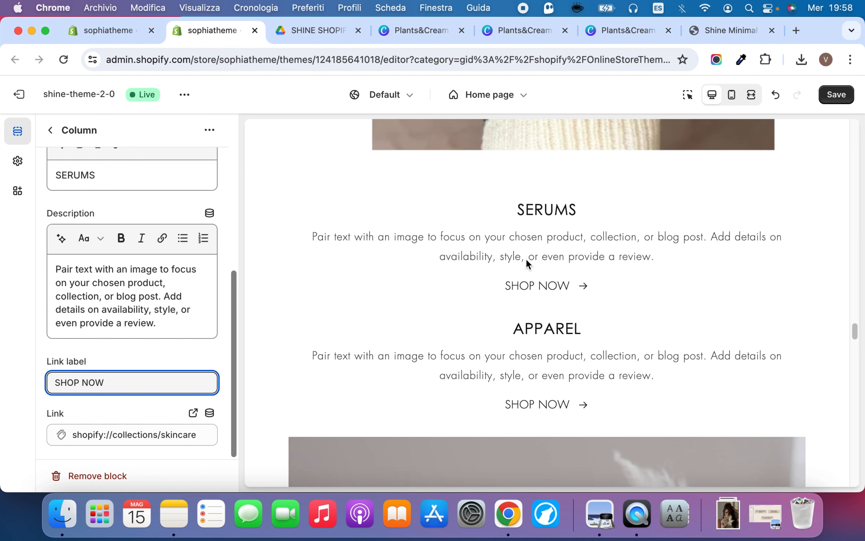
click(98, 435)
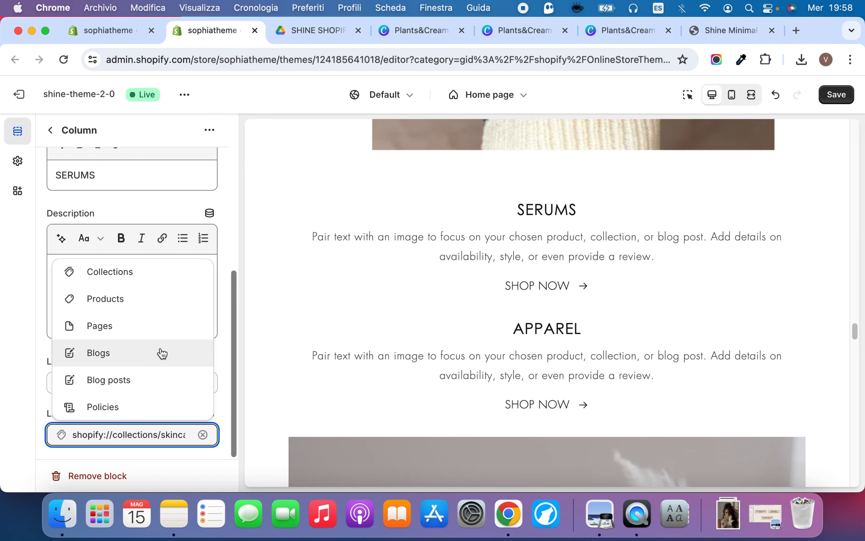
click(140, 273)
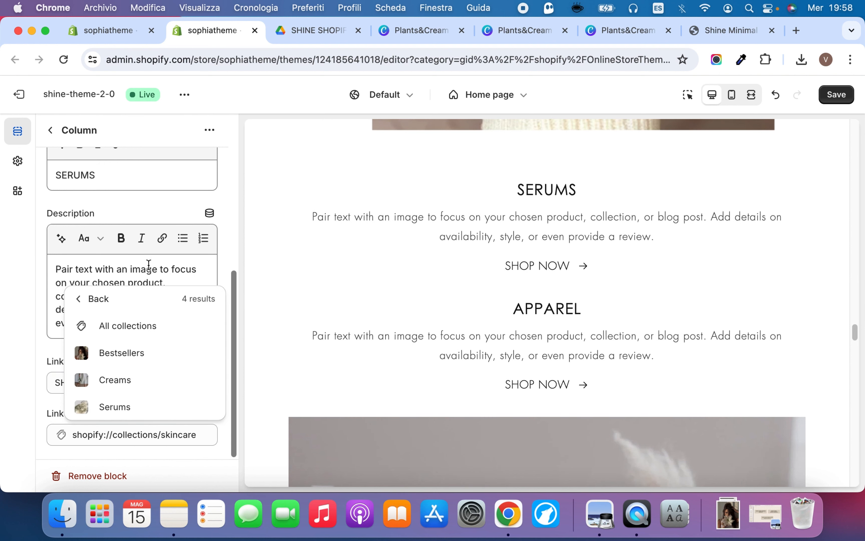
click(136, 413)
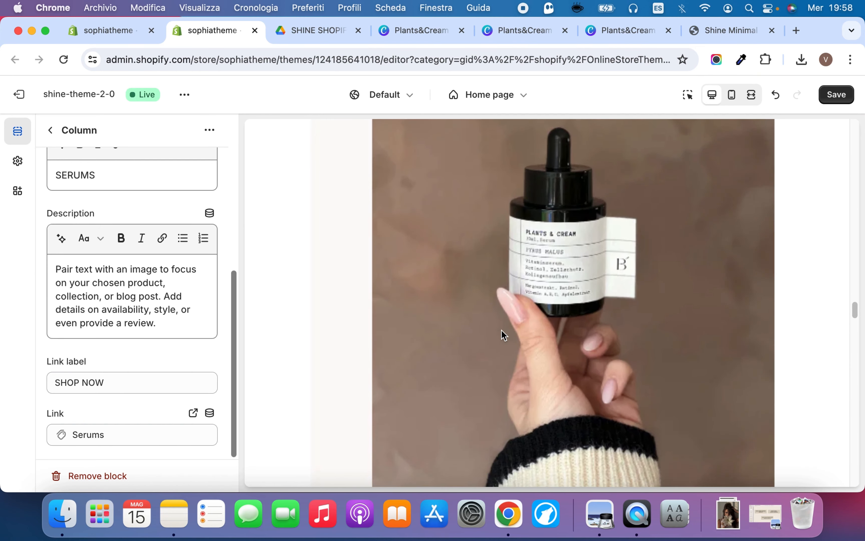
click(838, 94)
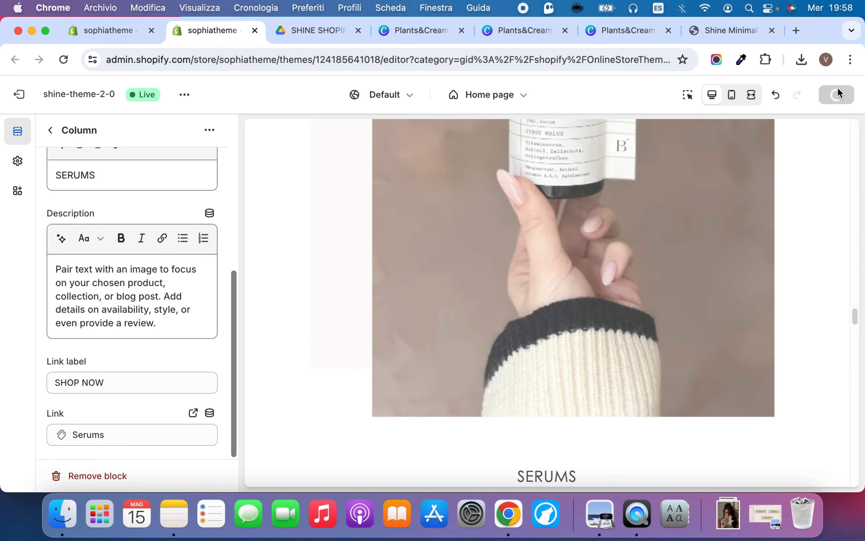
click(51, 131)
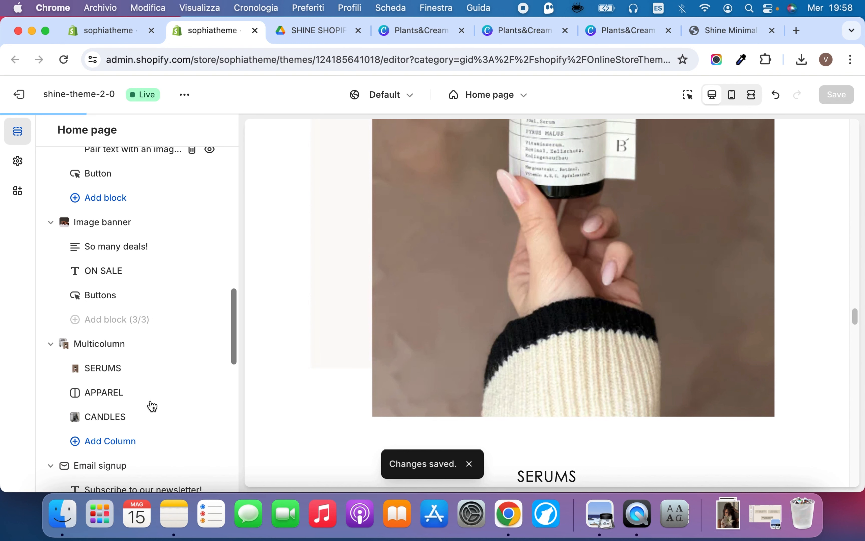
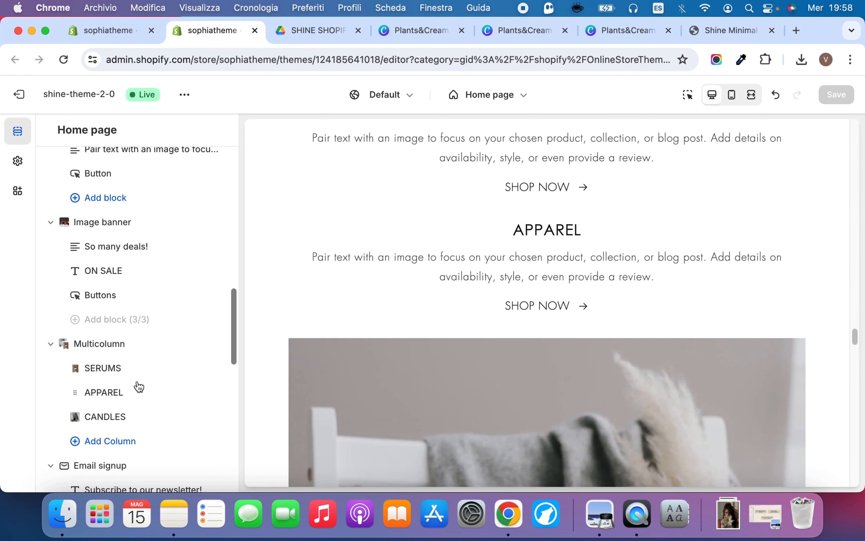
Change the APPAREL column's heading in the Multicolumn section to BESTSELLERS
click(101, 395)
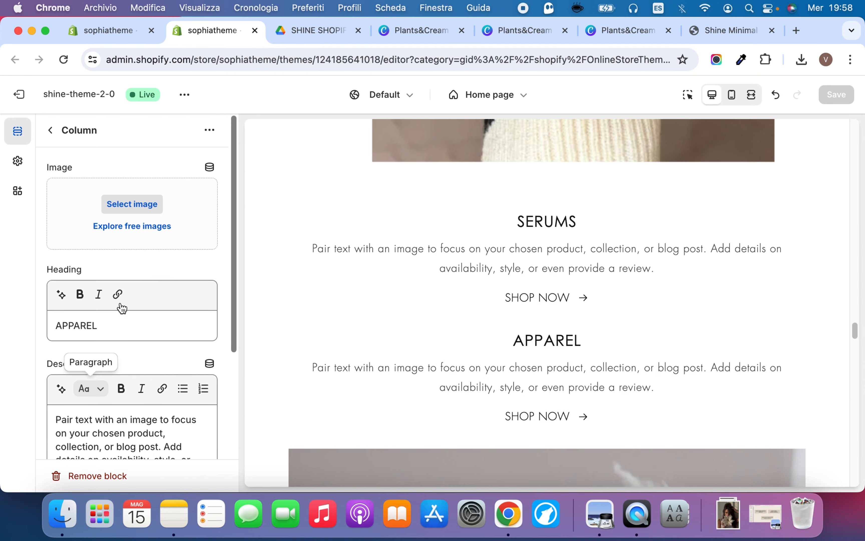
double_click(92, 326)
text(B)
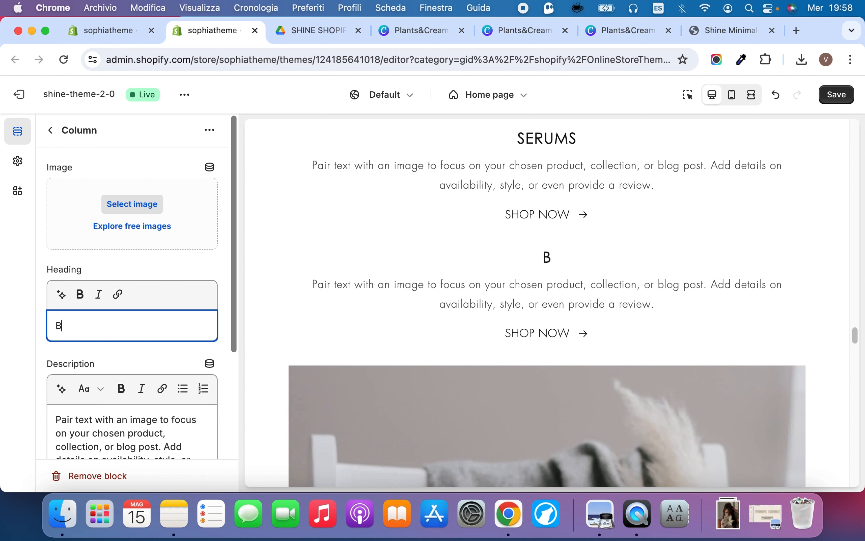
text(ESTSELLERS)
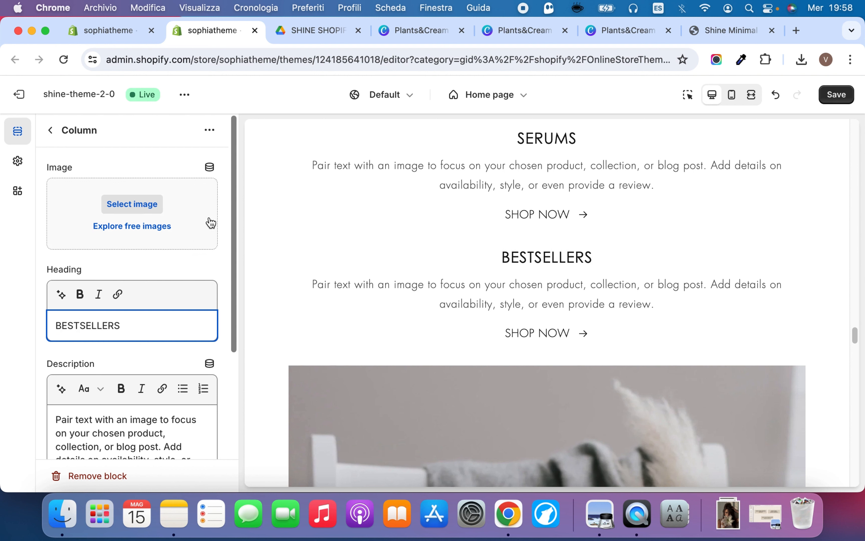
Upload COLLECTION (2).png from the downloaded Collections & Icons Images folder as the BESTSELLERS column's image
click(728, 514)
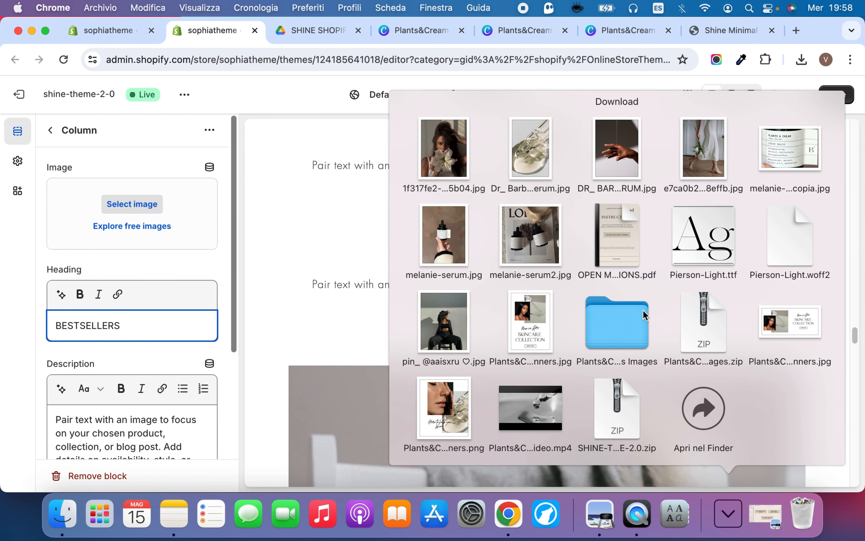
click(644, 315)
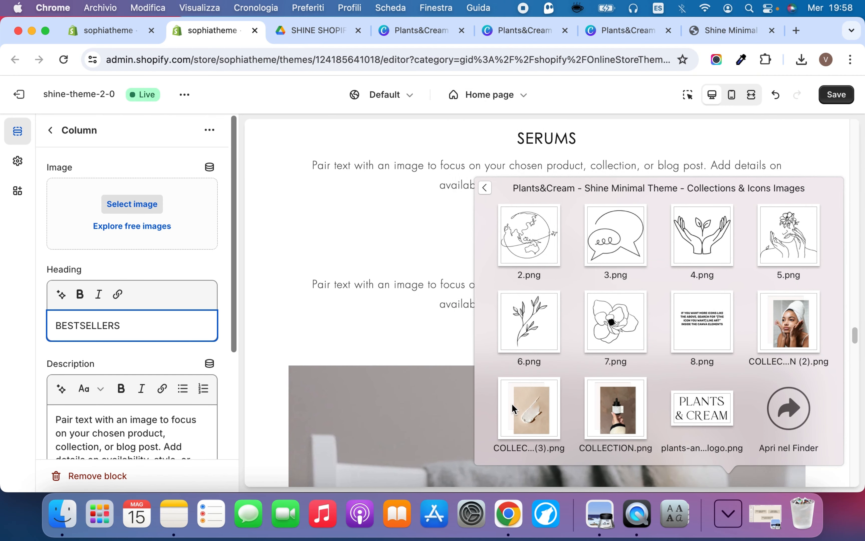
drag(789, 322, 97, 219)
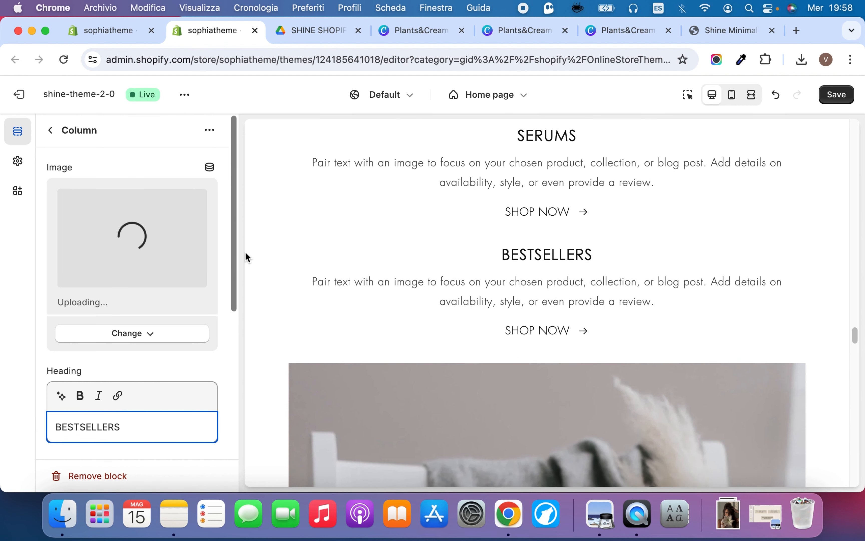
Link the BESTSELLERS column to the Bestsellers collection, then save the theme and leave the column's settings
scroll(139, 379, down, 7)
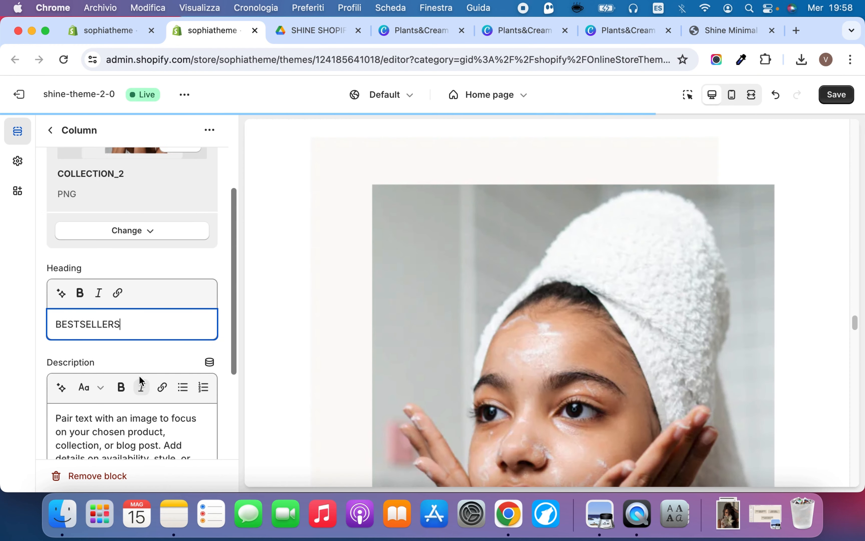
click(137, 435)
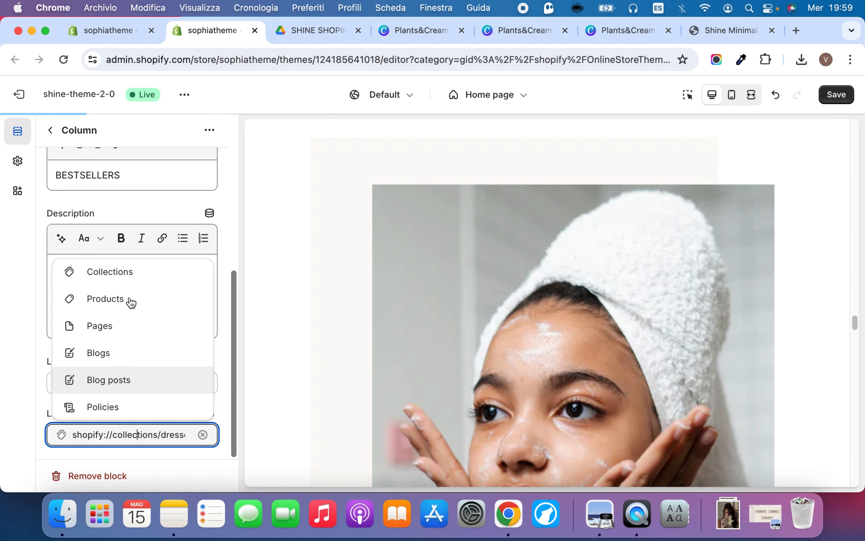
click(128, 269)
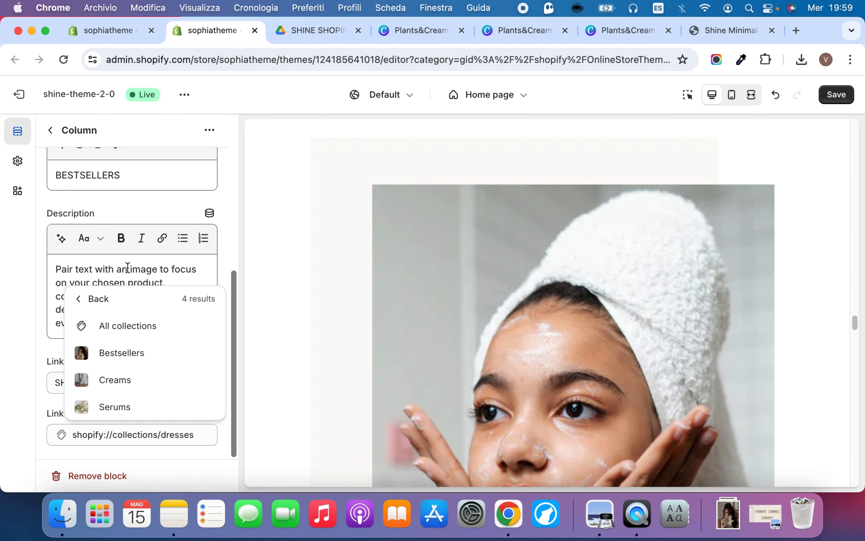
click(120, 351)
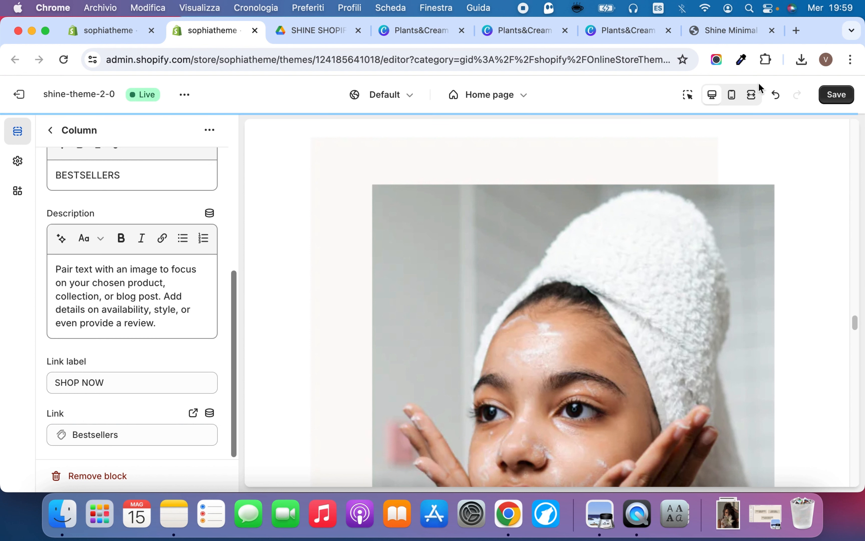
click(840, 95)
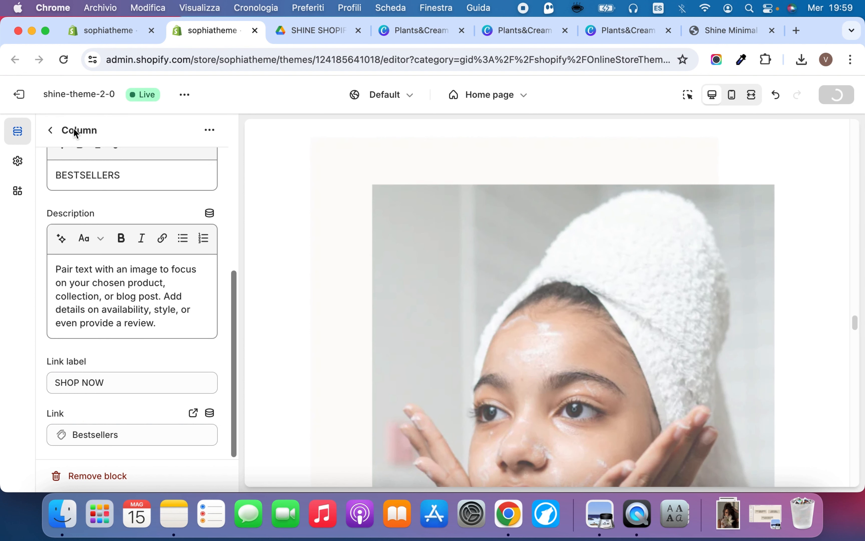
click(51, 132)
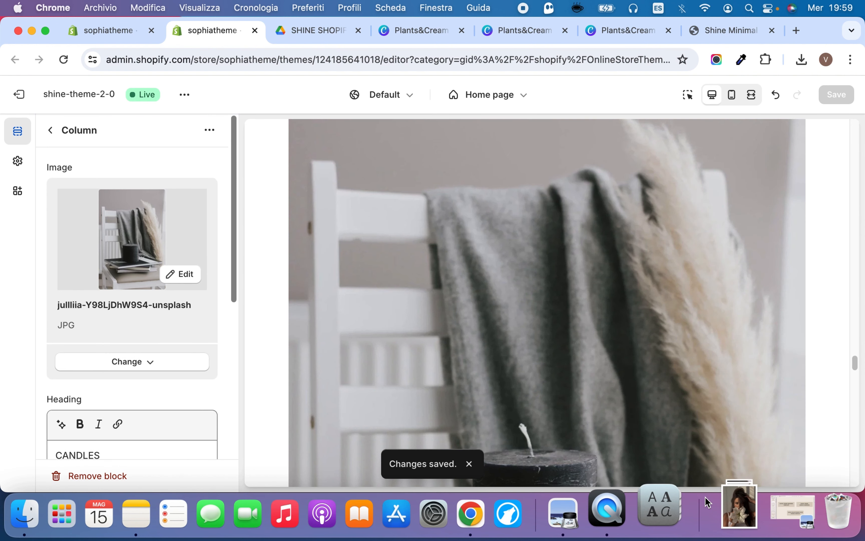
Replace the CANDLES column's image with COLLECTION (3).png from the downloaded Collections & Icons Images folder
click(153, 362)
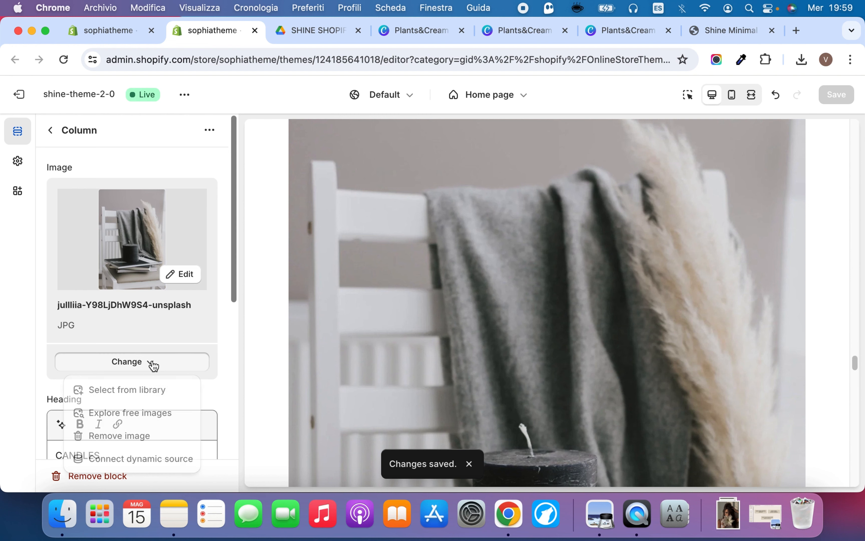
click(140, 436)
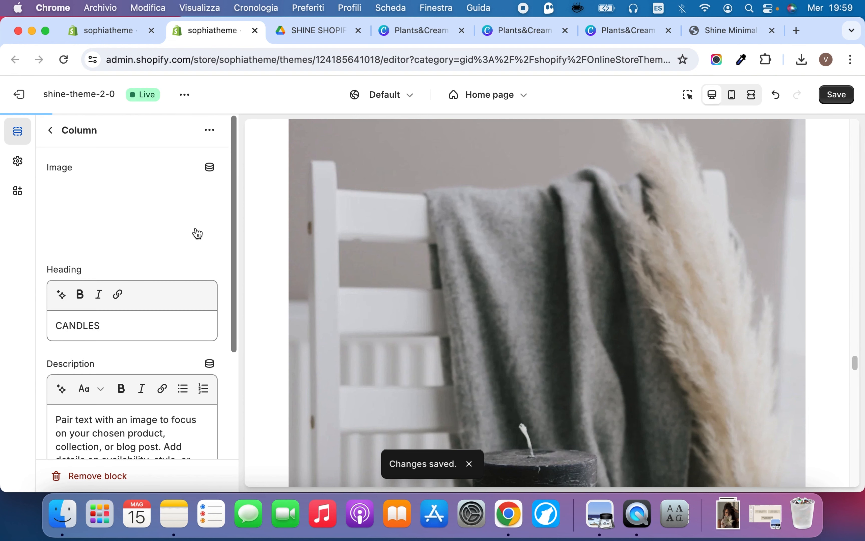
click(713, 508)
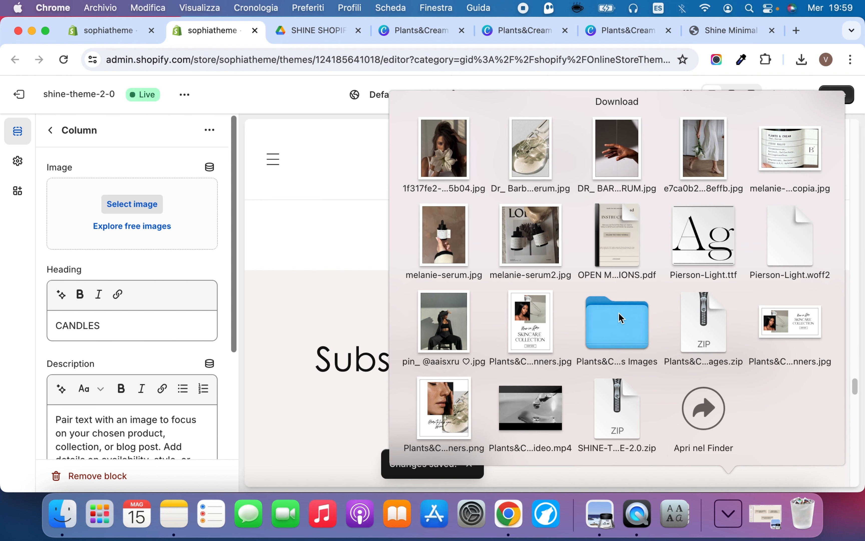
click(622, 317)
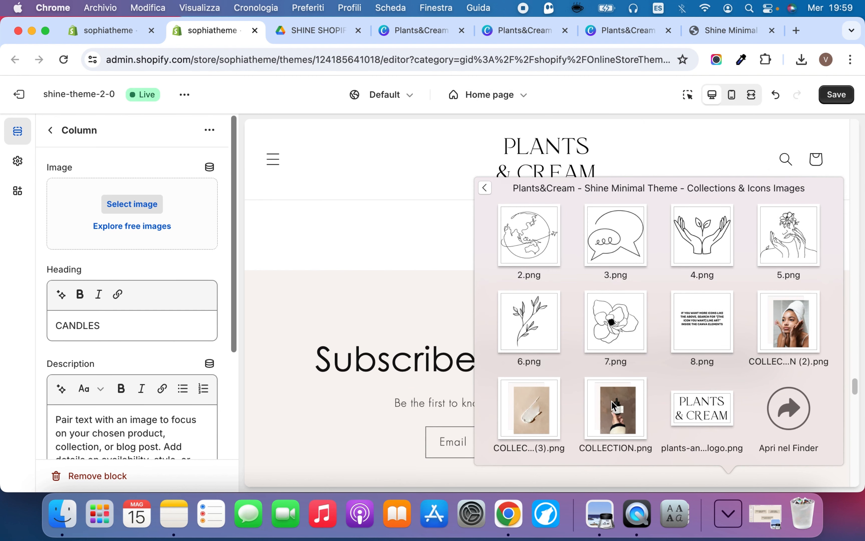
drag(519, 415, 84, 217)
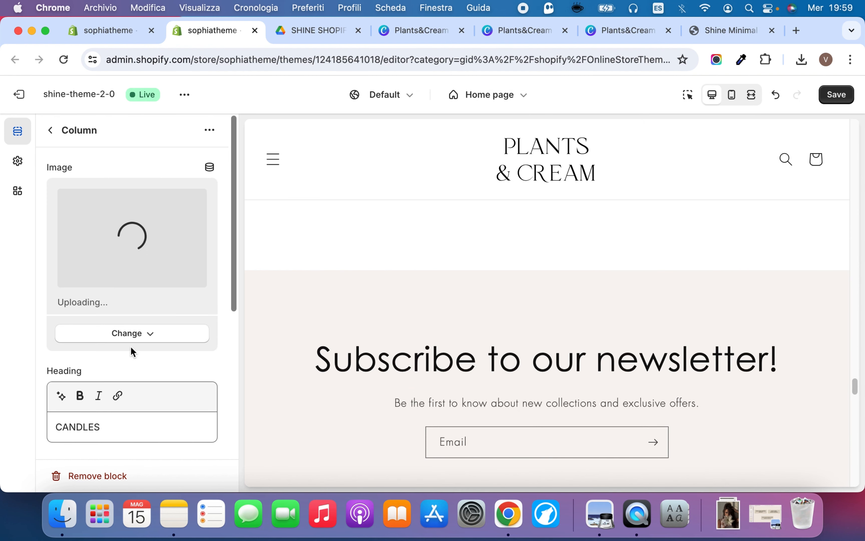
Change the column's heading from CANDLES to CREAMS
click(95, 427)
double_click(93, 426)
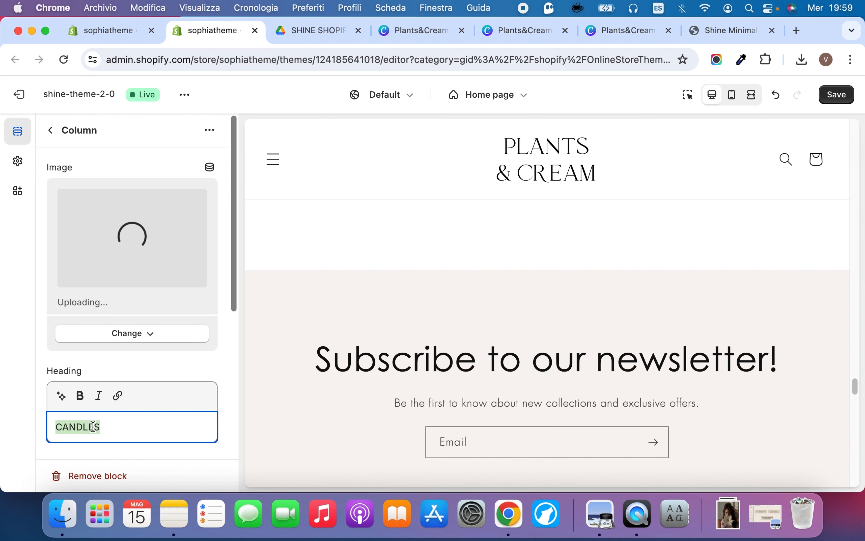
text(CREAMS)
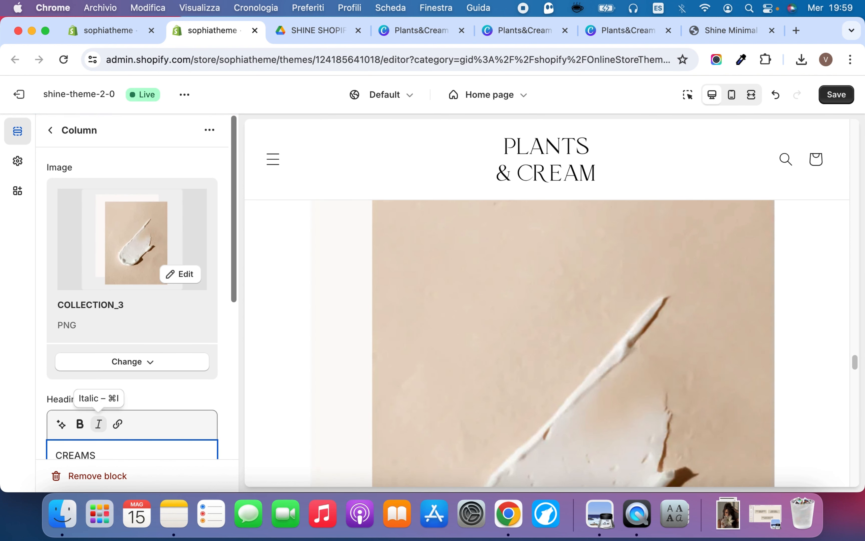
click(186, 396)
Link the CREAMS column to the Creams collection and save the theme
scroll(190, 379, down, 8)
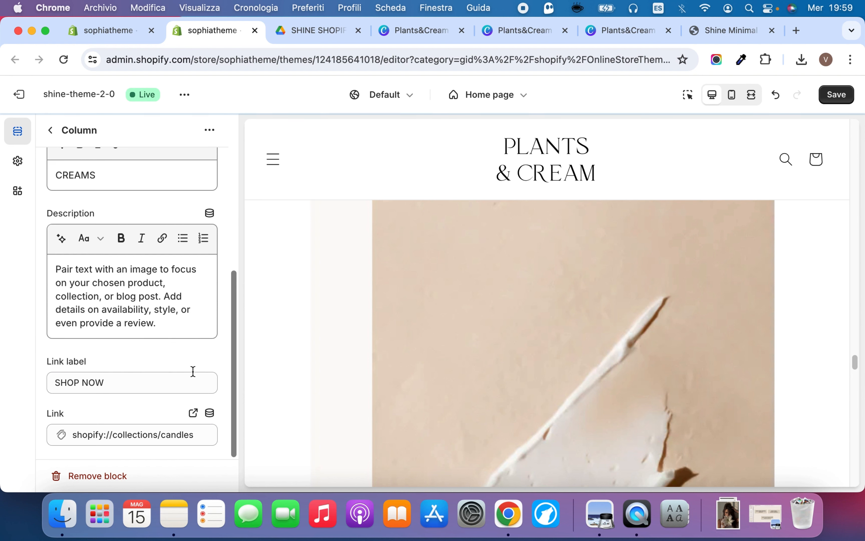
click(177, 434)
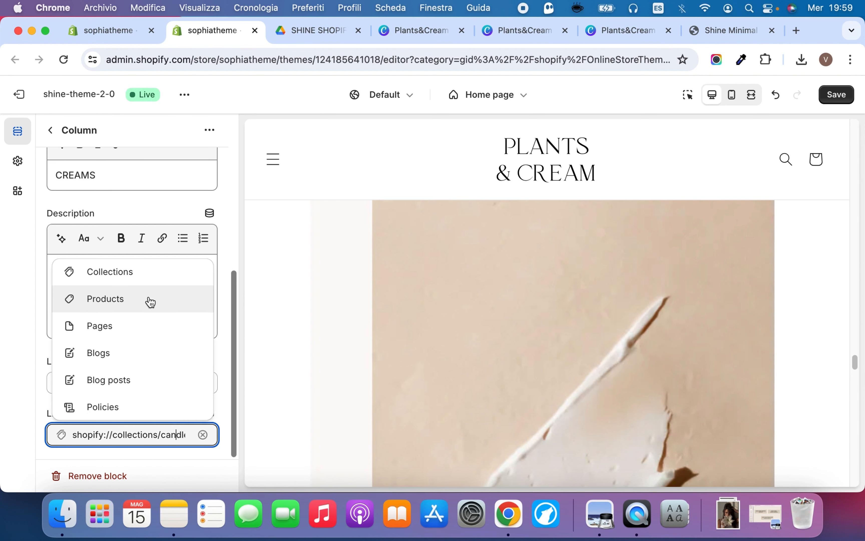
click(146, 273)
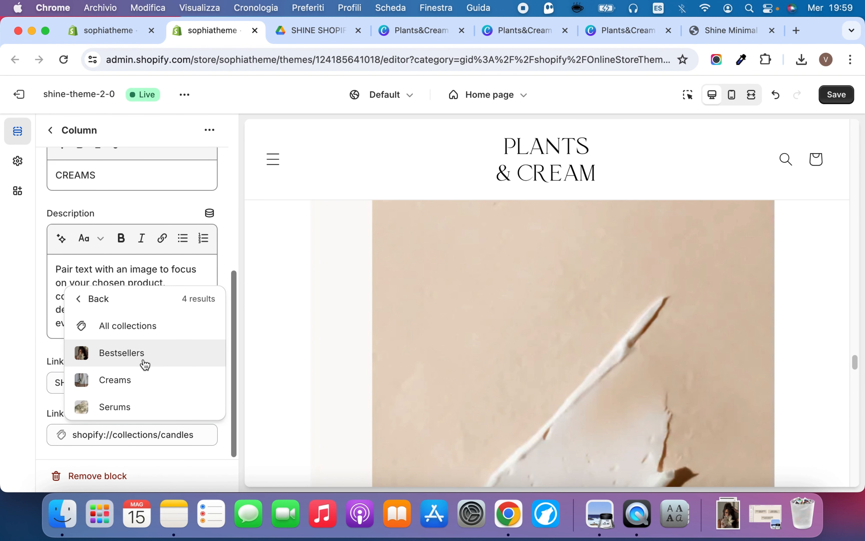
click(140, 375)
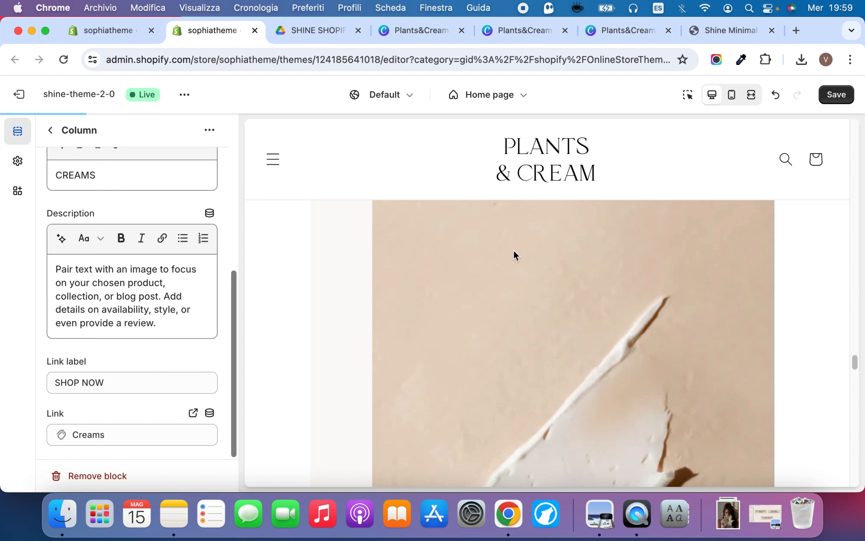
click(850, 95)
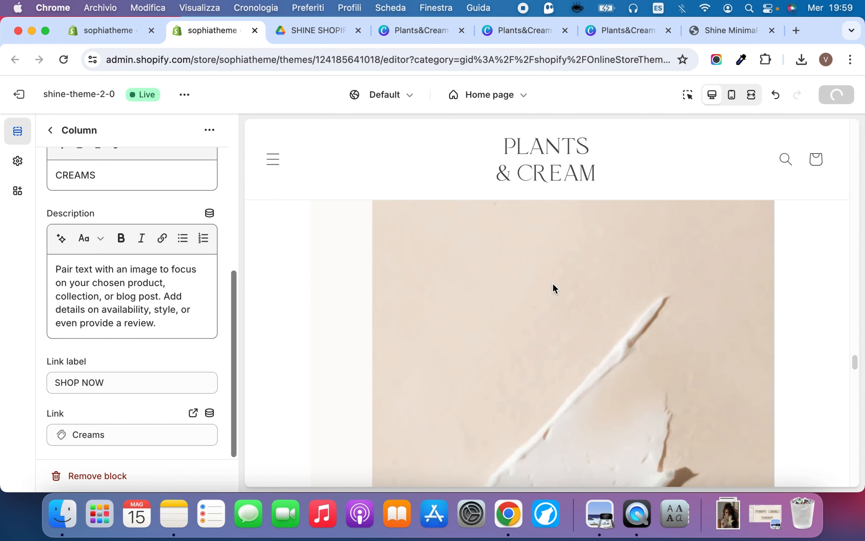
Preview the home page in fullscreen and mobile views and examine the Multicolumn section's three columns
click(752, 95)
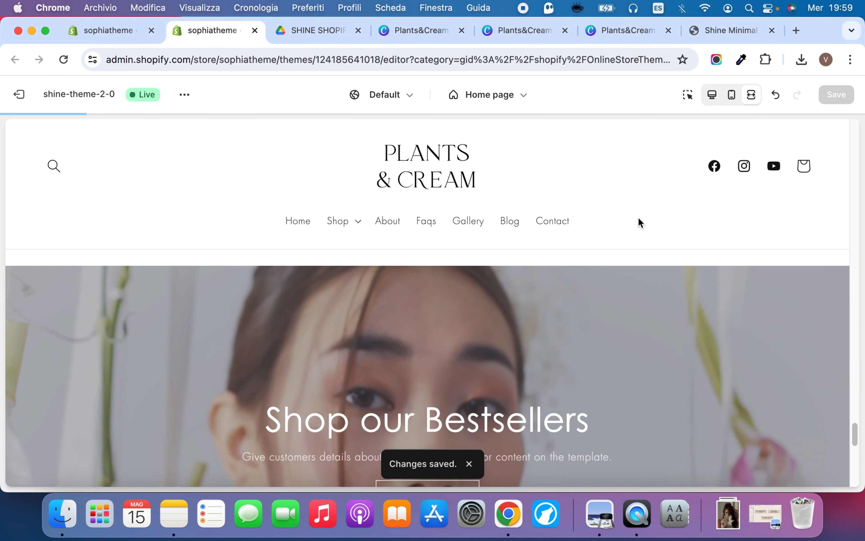
scroll(639, 223, up, 10)
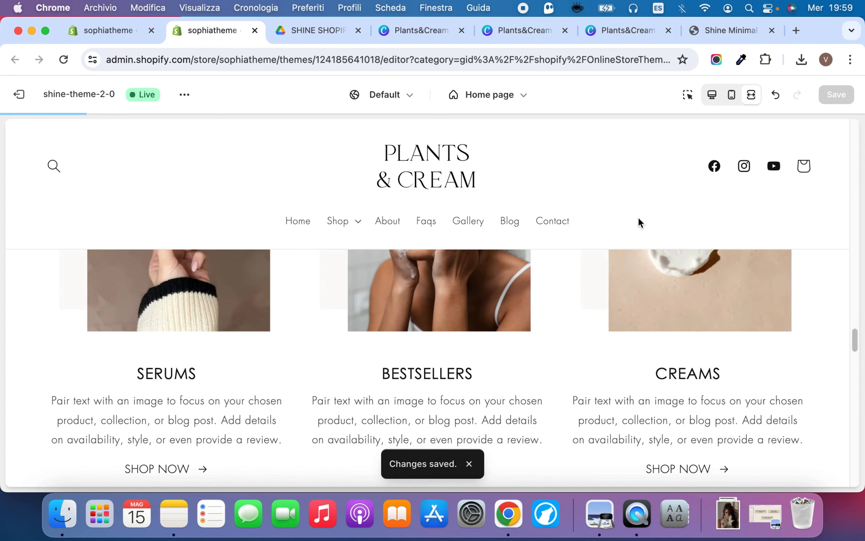
scroll(640, 223, down, 10)
scroll(640, 283, up, 10)
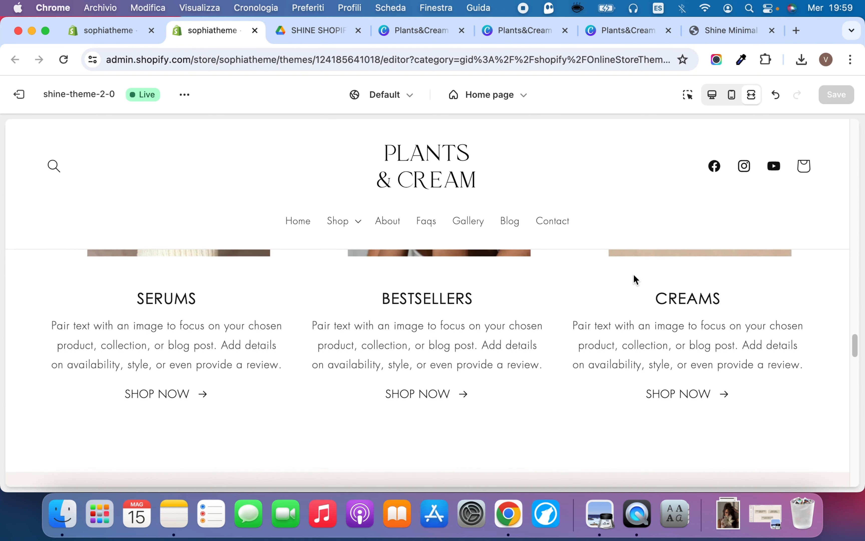
scroll(634, 276, down, 2)
scroll(634, 280, down, 5)
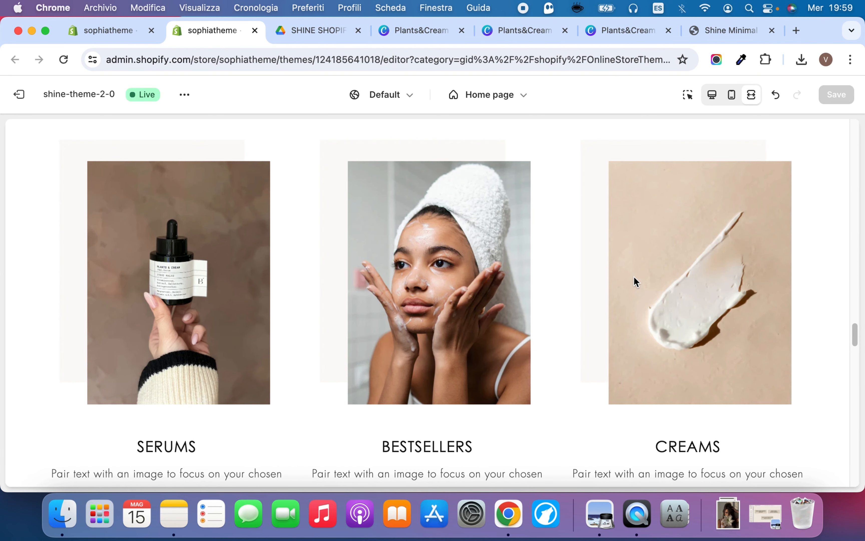
scroll(636, 284, down, 3)
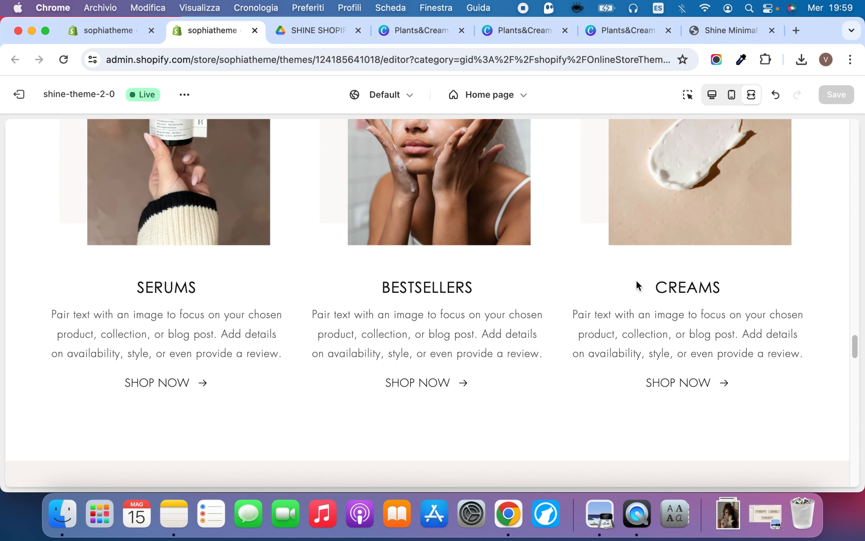
click(730, 96)
scroll(577, 265, down, 10)
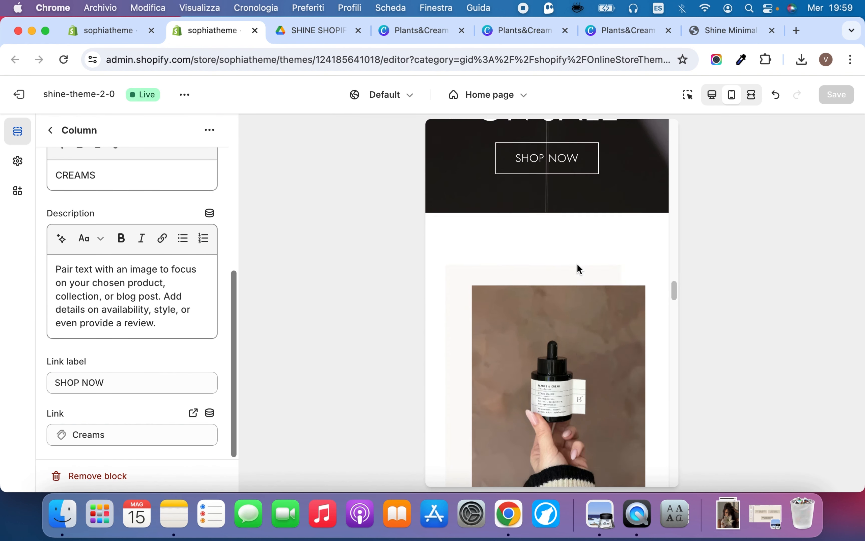
scroll(577, 265, down, 15)
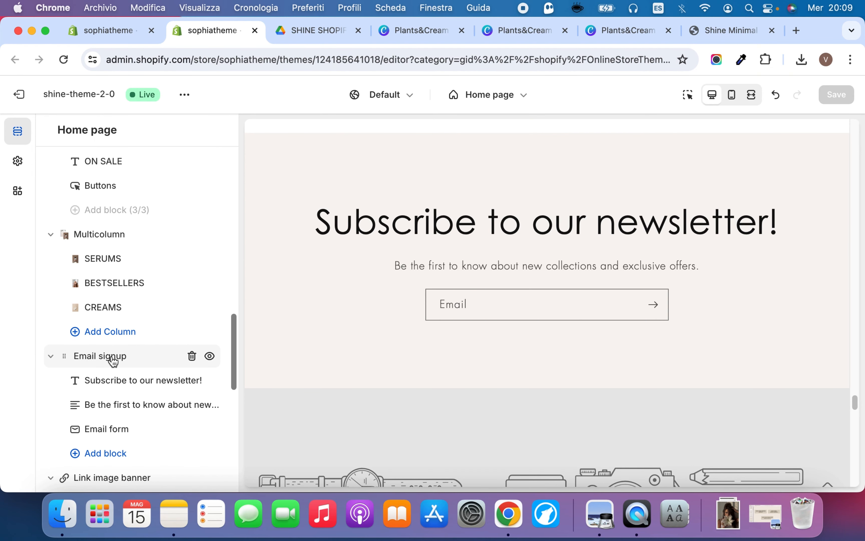
Review the Email signup section's color scheme, width and padding settings, then return to the home page section list
click(111, 355)
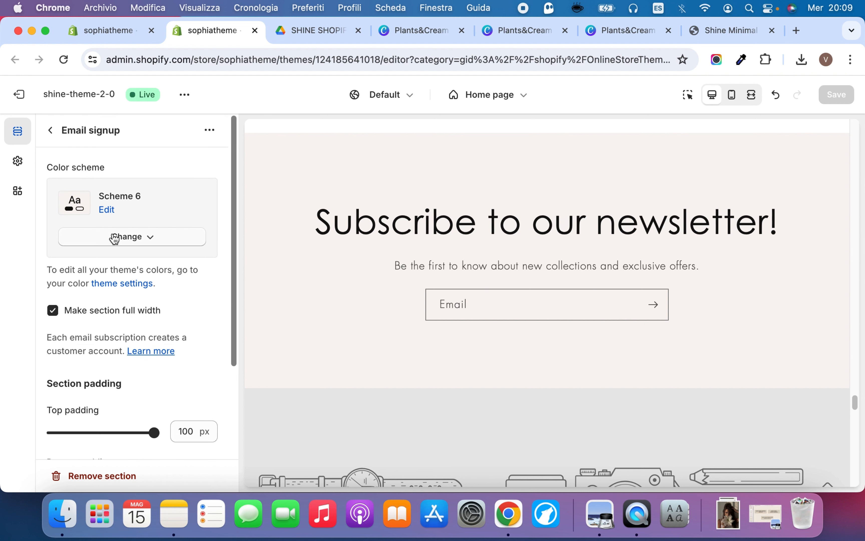
click(121, 244)
click(129, 245)
scroll(130, 244, down, 3)
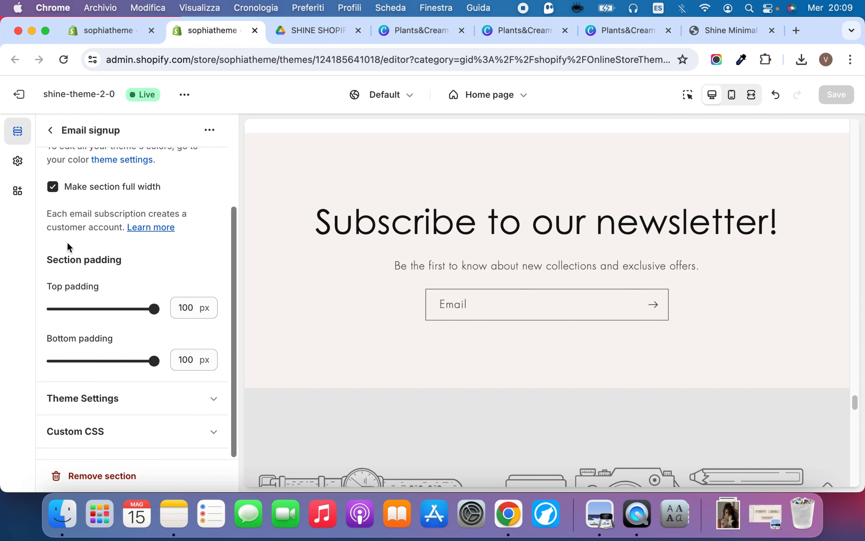
click(52, 130)
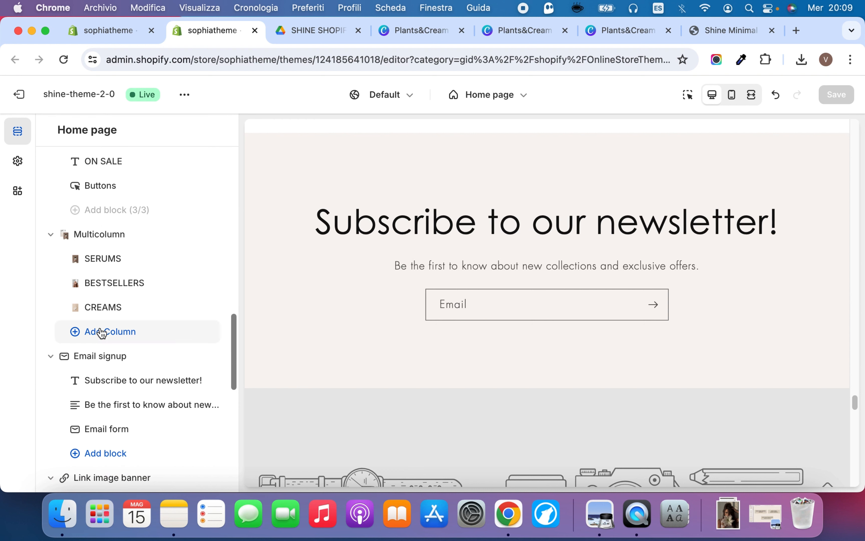
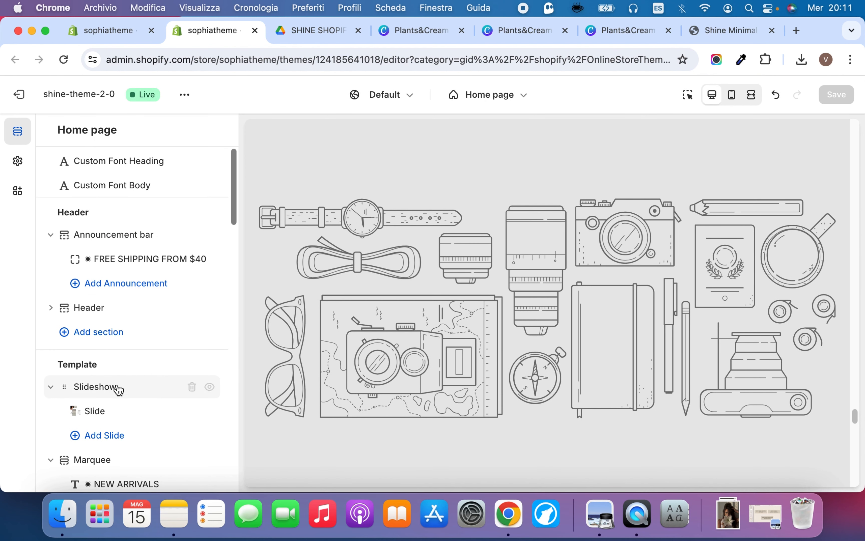
Open the home page's Link image banner section settings and check the matching "Let's shine this season" banner on the Shine demo store
scroll(125, 392, down, 15)
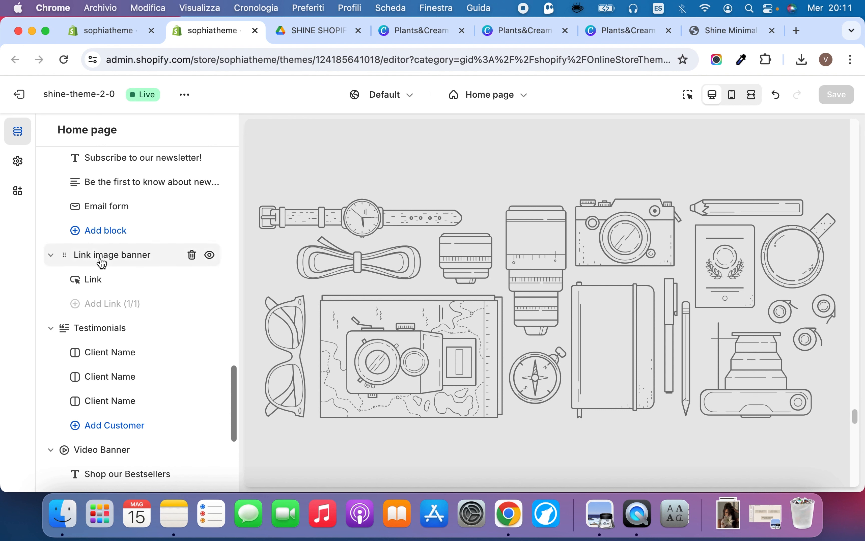
click(101, 261)
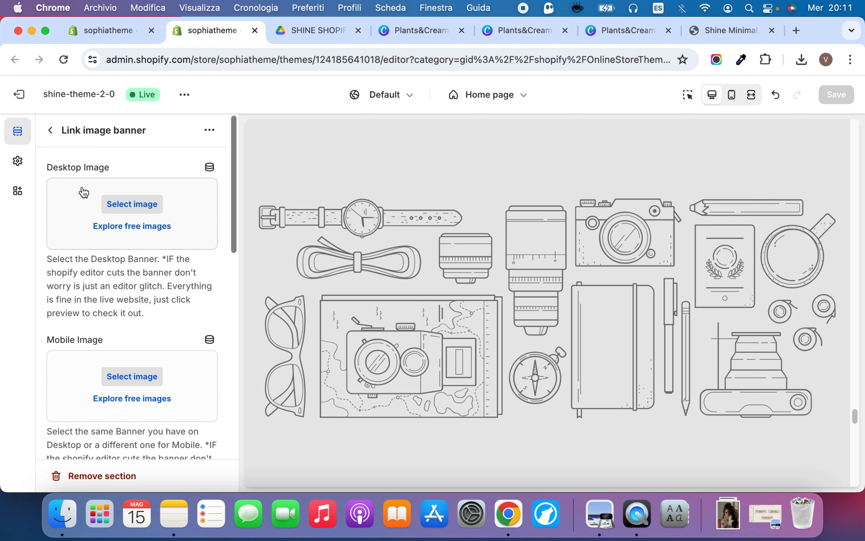
click(522, 33)
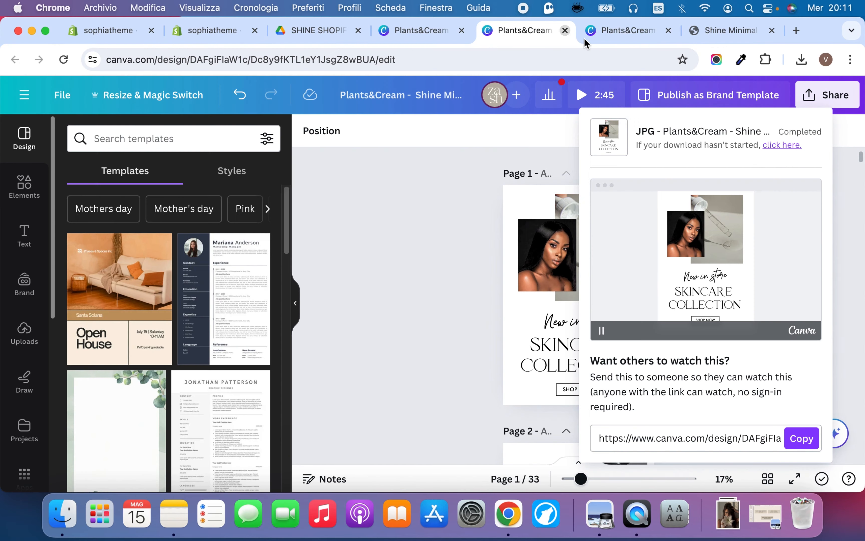
click(602, 29)
click(707, 32)
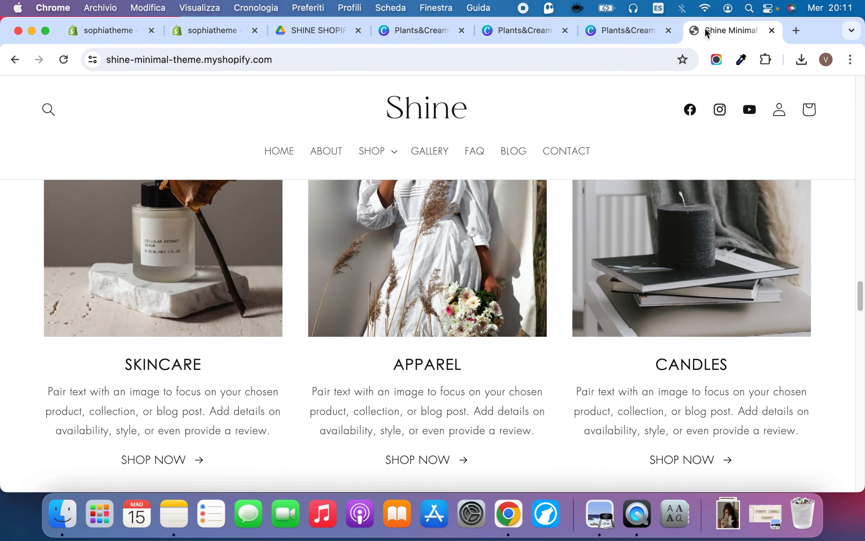
scroll(521, 276, down, 15)
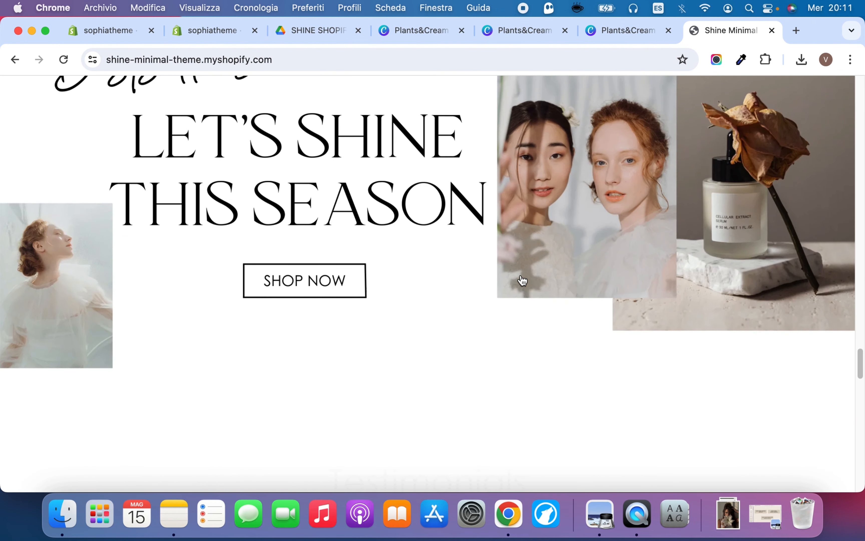
scroll(317, 220, up, 3)
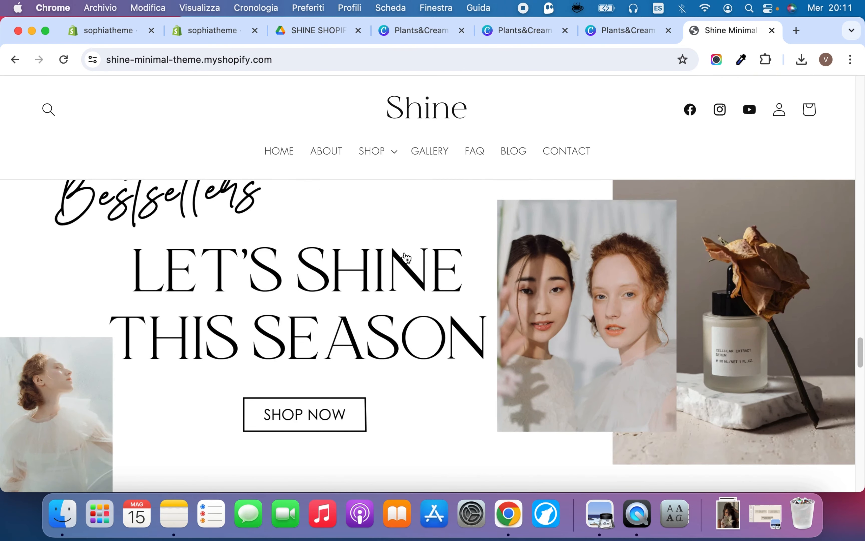
In the Canva desktop banner design, find the "Luxury anti aging face oil and body scrub" banner and set the download file type to JPG
click(618, 32)
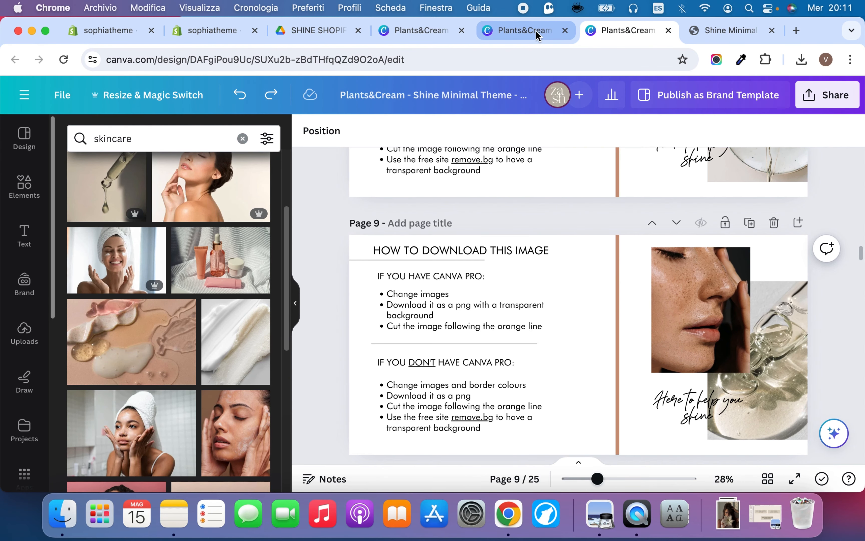
scroll(537, 294, up, 20)
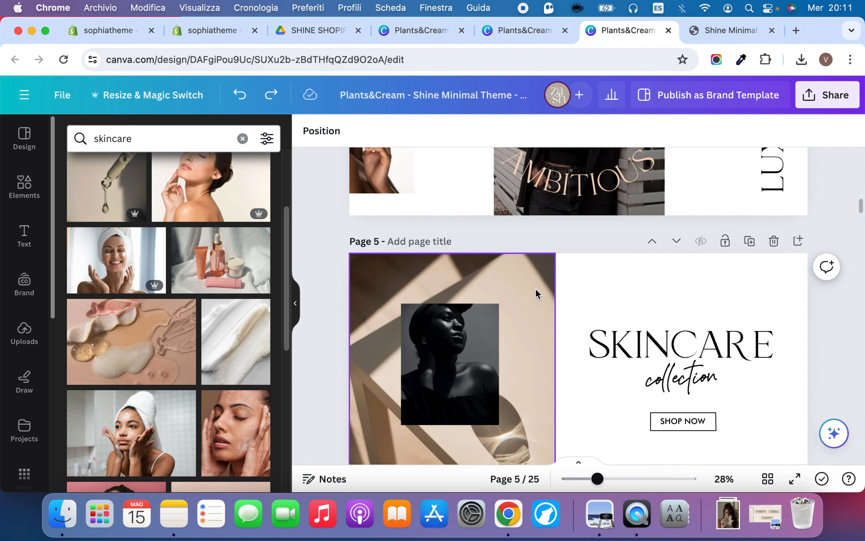
scroll(537, 293, up, 15)
scroll(536, 293, down, 10)
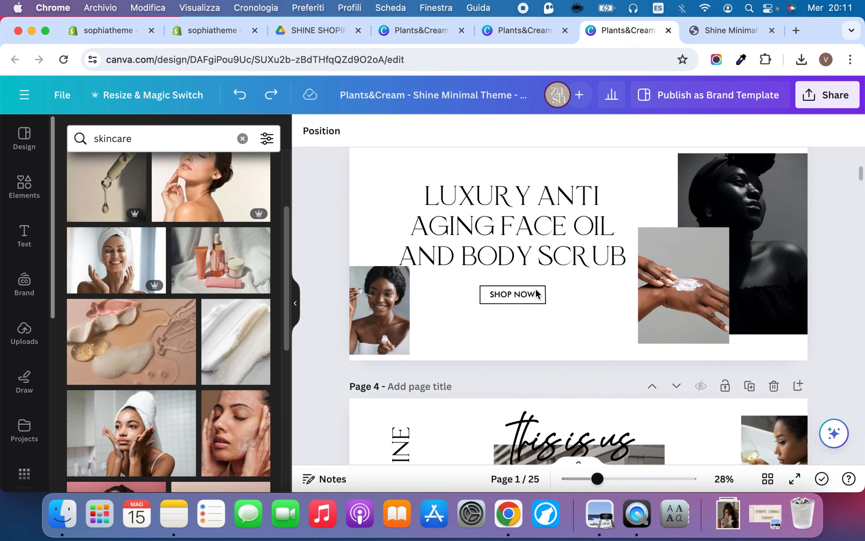
scroll(535, 294, down, 2)
scroll(544, 293, up, 4)
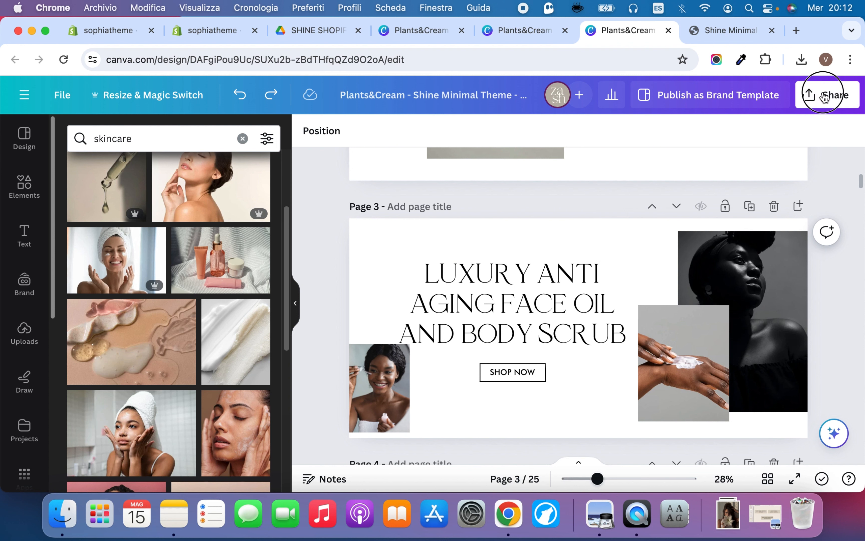
click(824, 96)
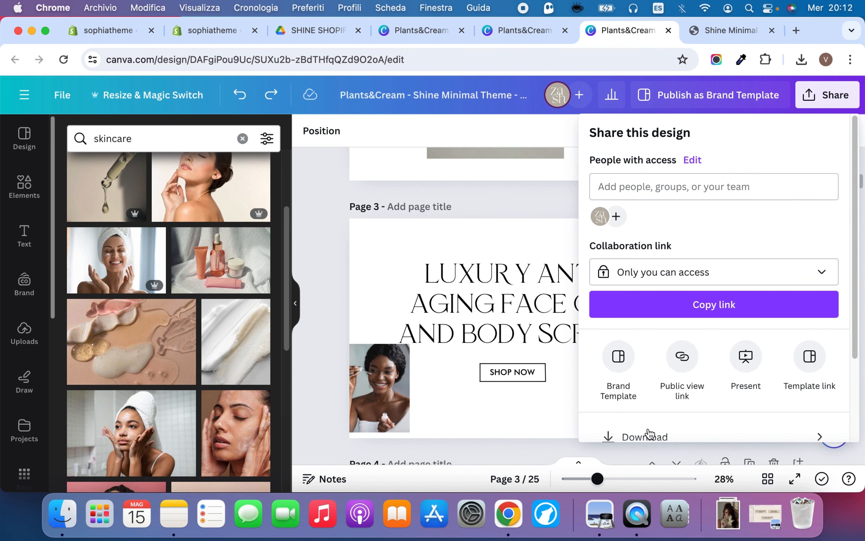
click(647, 435)
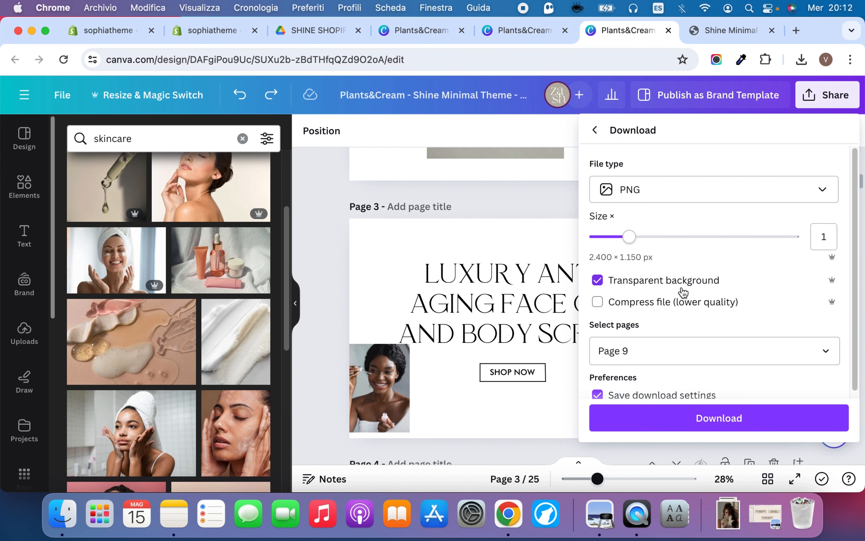
click(683, 287)
click(689, 199)
click(682, 272)
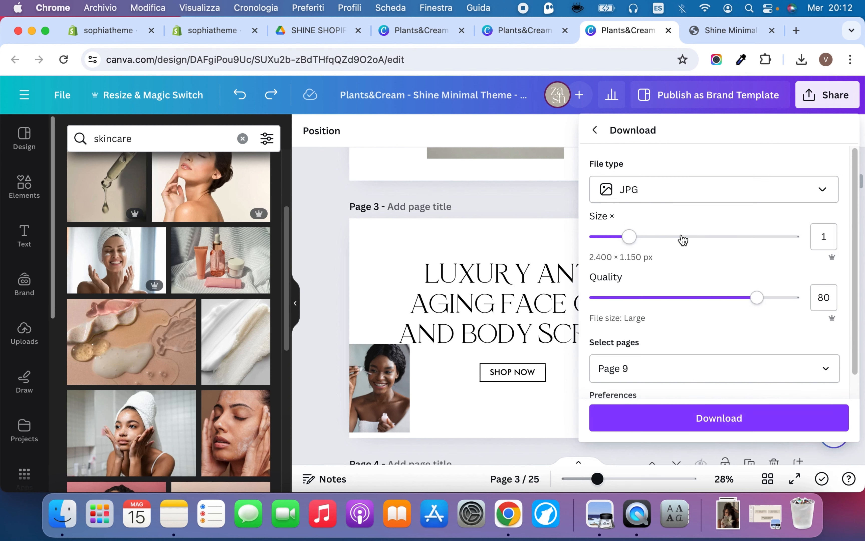
Restrict the download selection to page 3 only and download the desktop banner
click(671, 369)
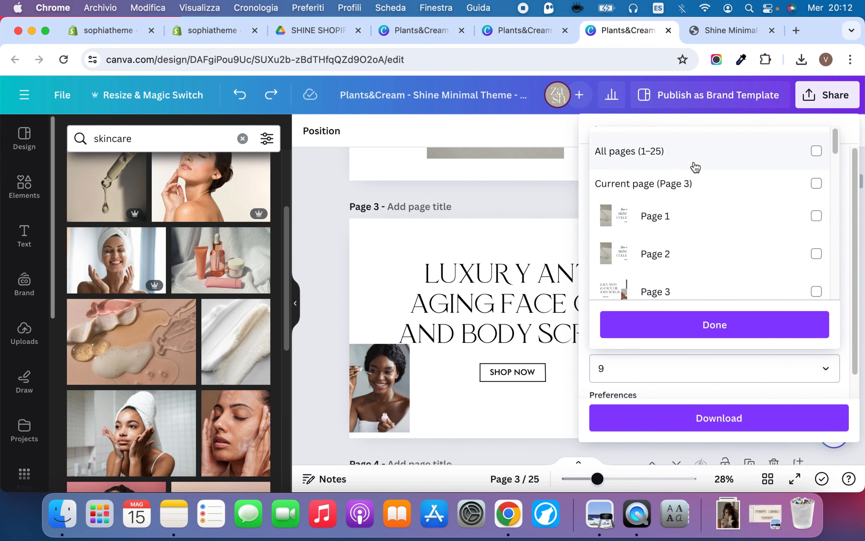
click(697, 155)
click(697, 152)
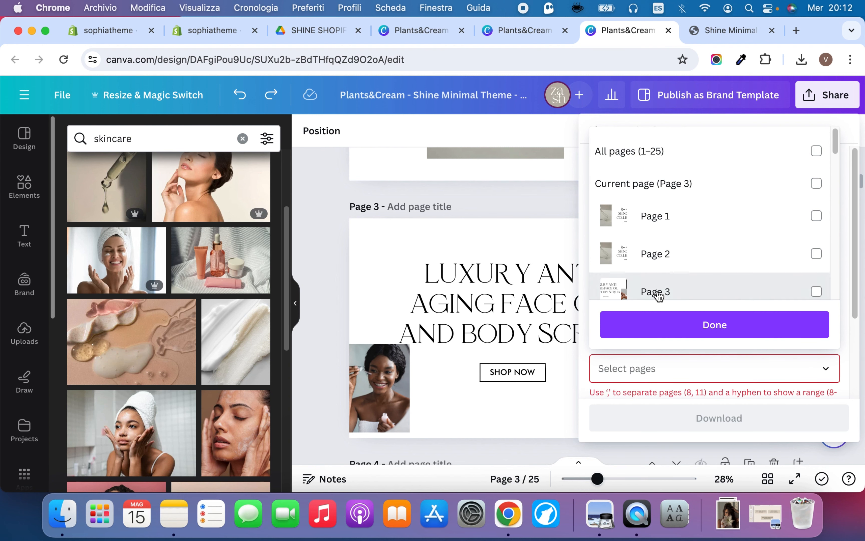
click(657, 292)
click(715, 324)
click(716, 426)
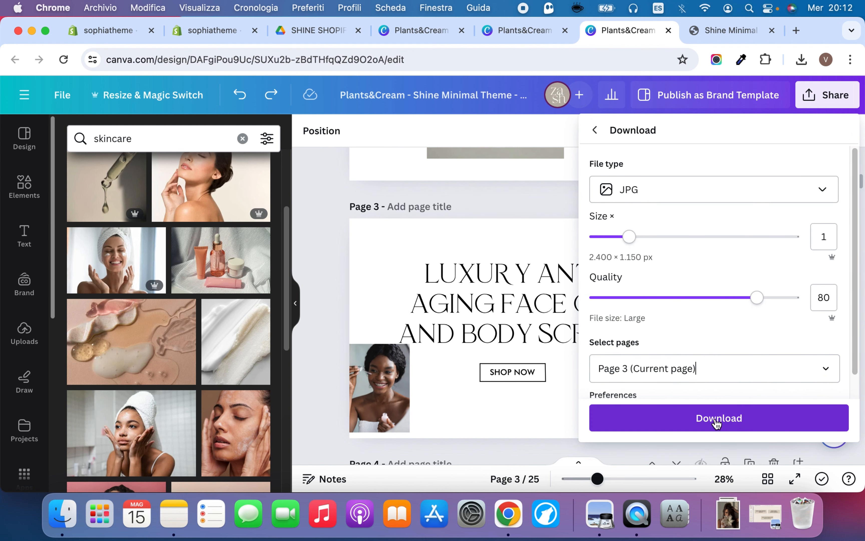
In the Canva mobile banner design, download only page 2, the "Luxury anti aging face oil and body scrub" banner, as a JPG
click(544, 32)
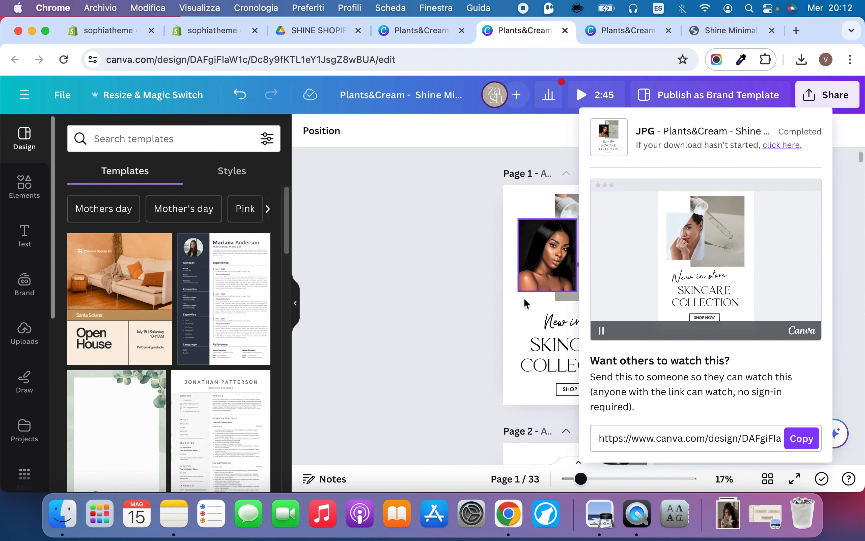
click(483, 283)
scroll(485, 283, down, 10)
scroll(485, 283, up, 5)
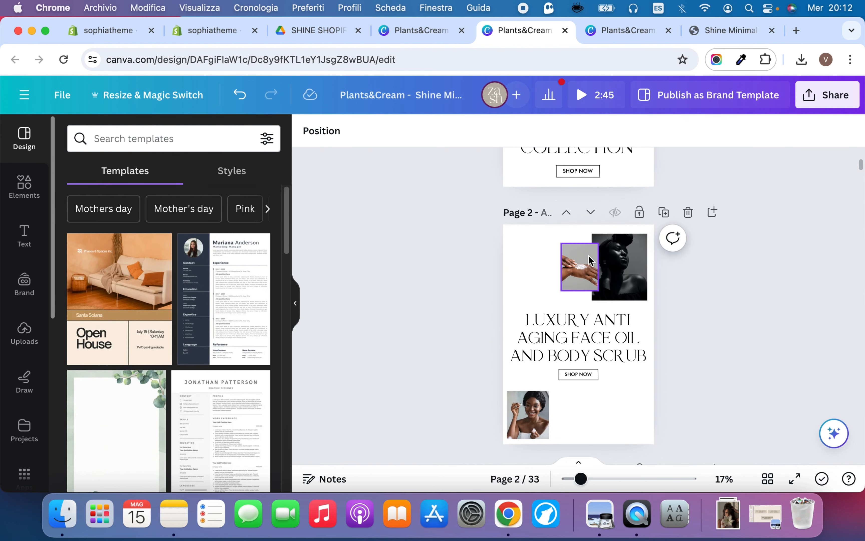
click(834, 95)
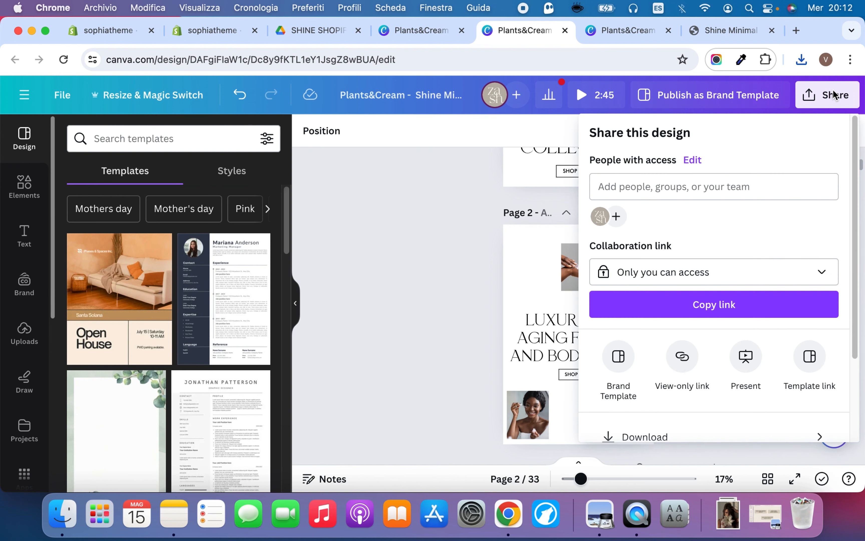
scroll(661, 358, down, 3)
click(657, 329)
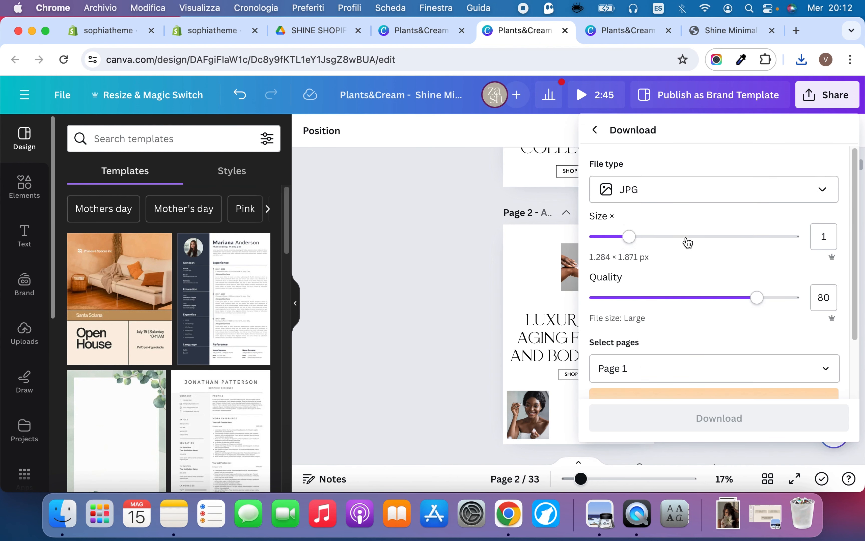
click(680, 368)
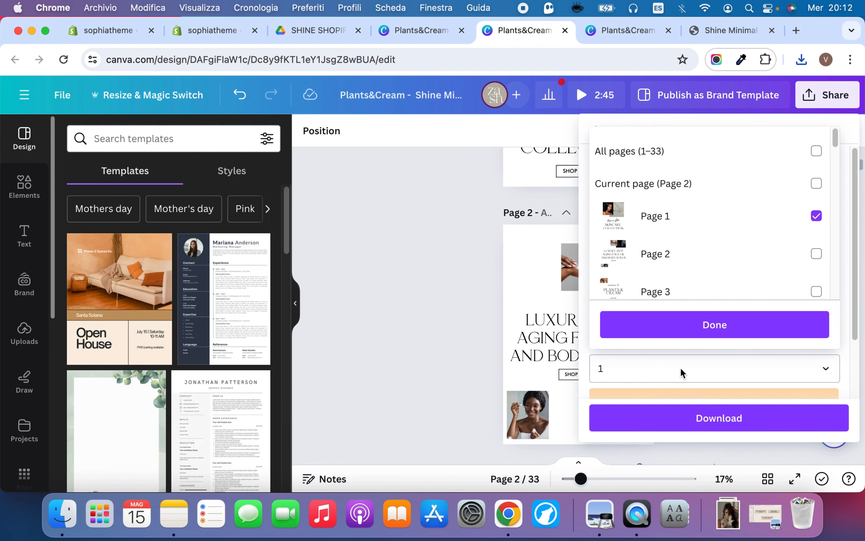
click(775, 215)
click(768, 252)
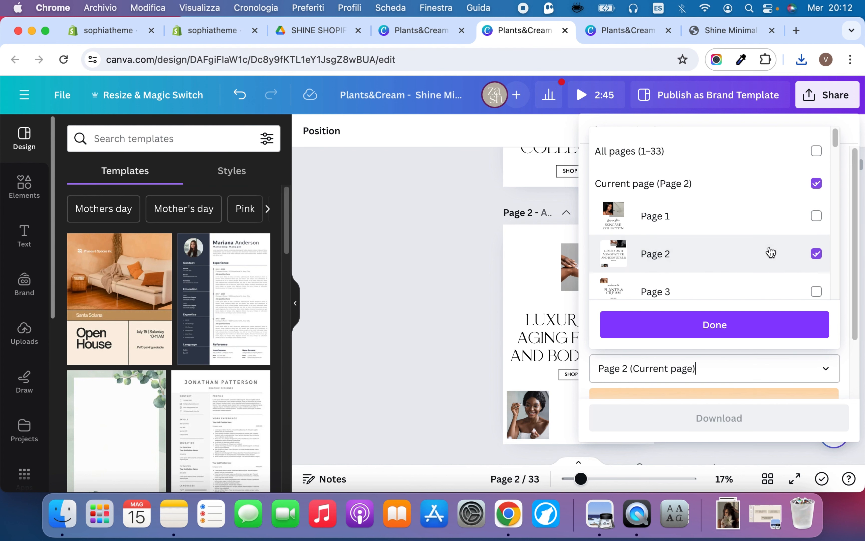
click(743, 333)
click(709, 426)
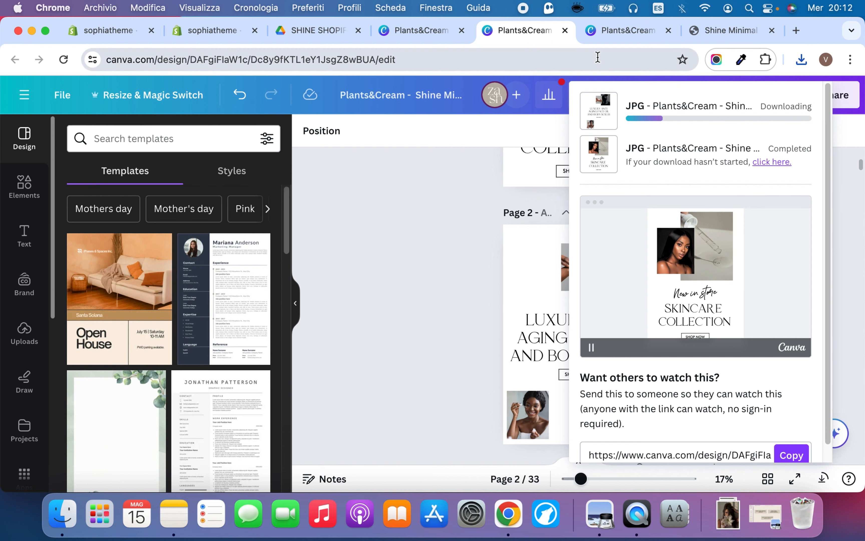
Back in the Shopify theme editor, upload the downloaded landscape "Luxury anti aging" JPG as the Link image banner's Desktop Image
click(328, 31)
click(184, 39)
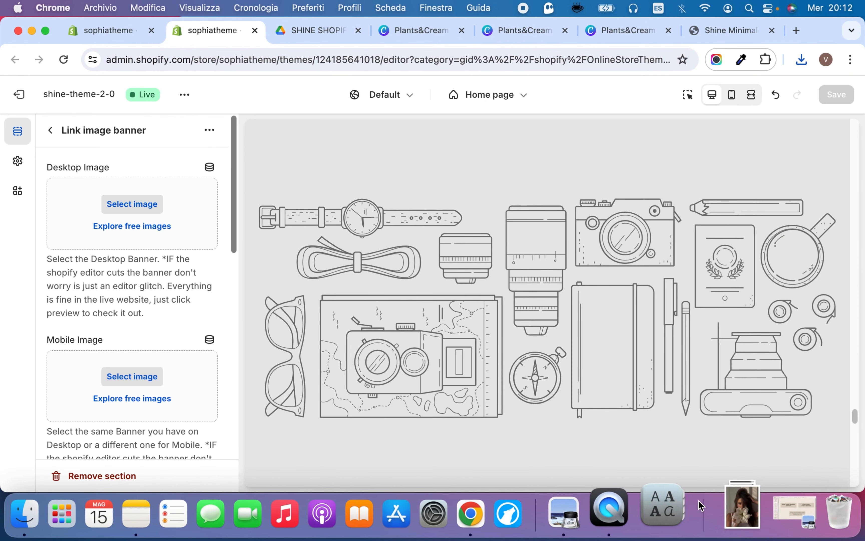
click(732, 512)
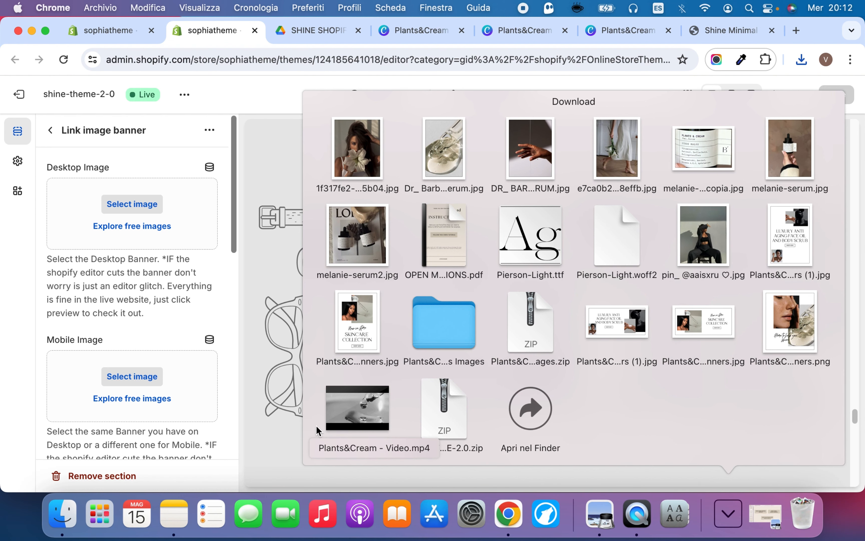
drag(617, 321, 69, 222)
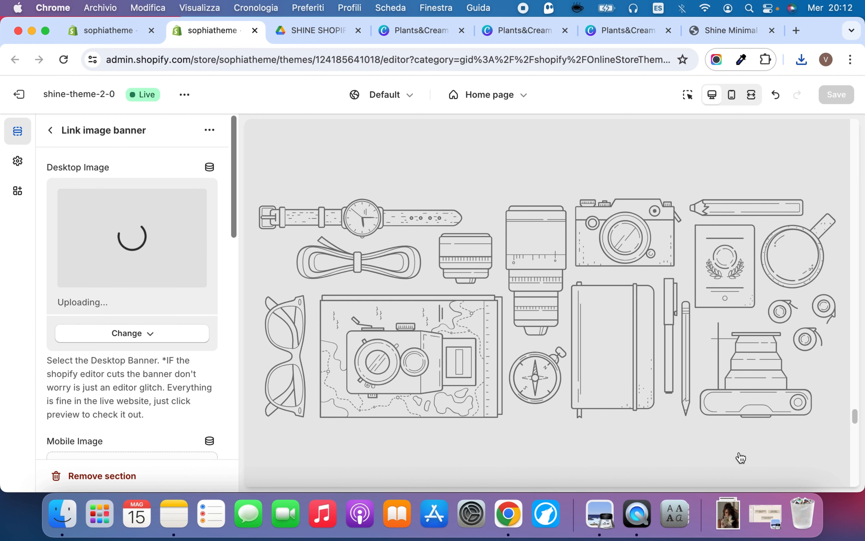
Upload the downloaded portrait "Luxury anti aging" JPG to the store library and set it as the banner's Mobile Image
click(728, 514)
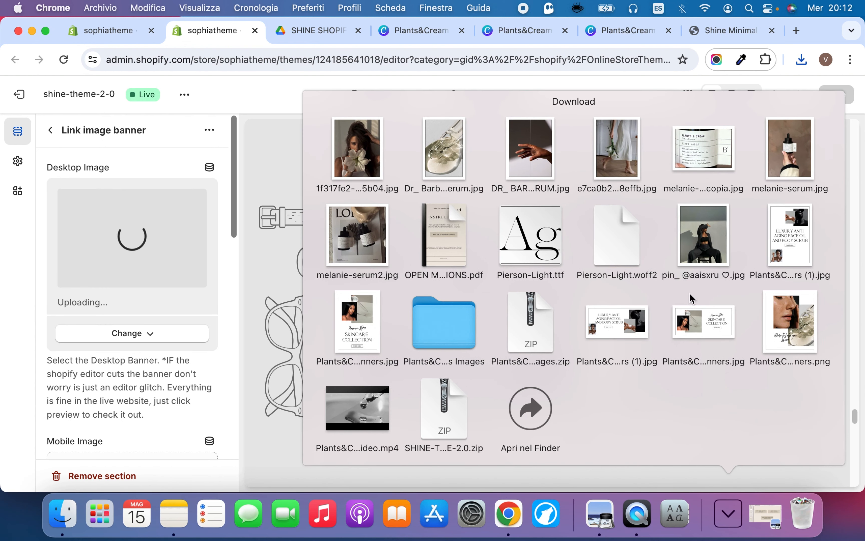
drag(790, 236, 733, 498)
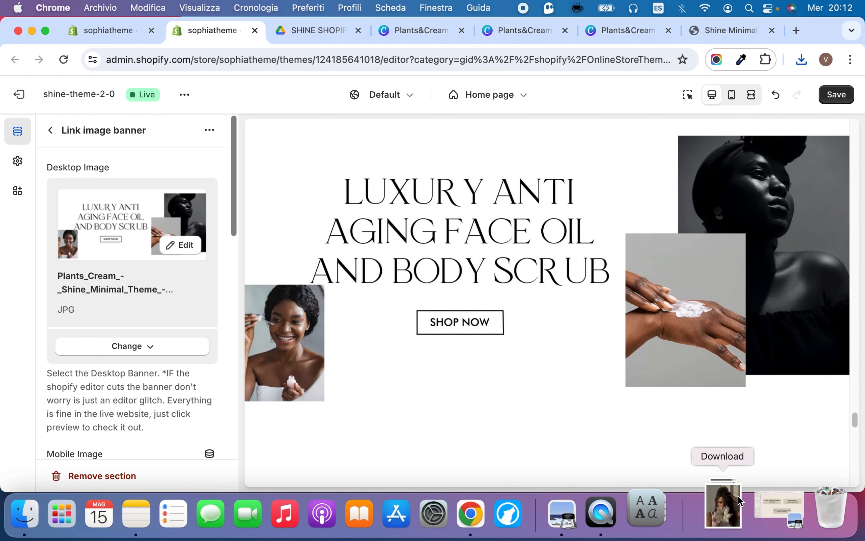
scroll(154, 408, down, 7)
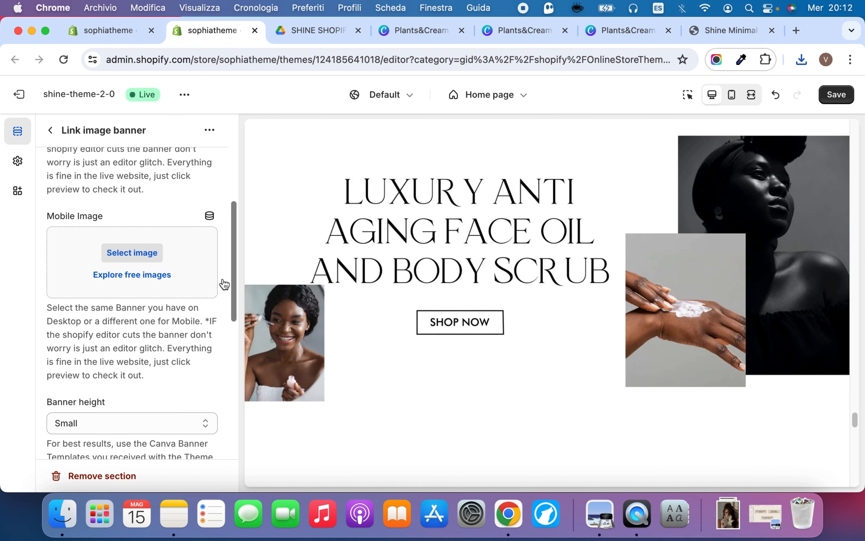
click(193, 250)
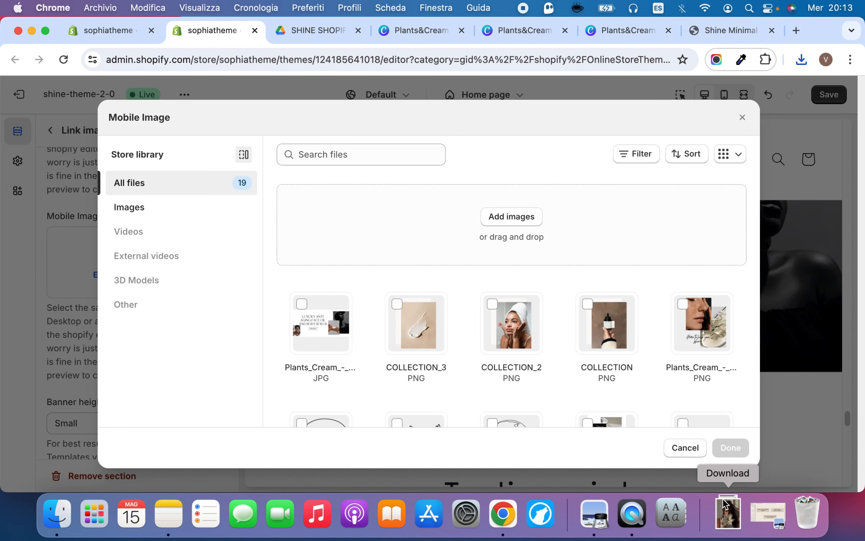
click(727, 509)
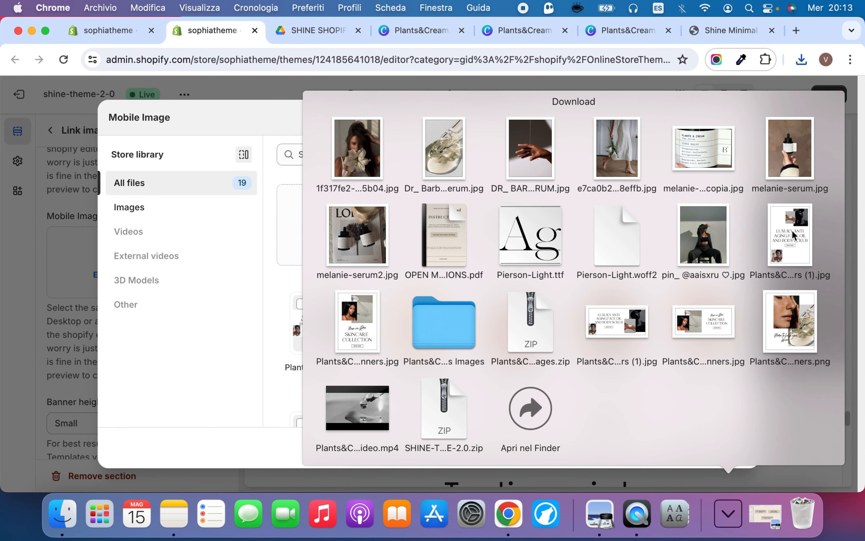
drag(792, 234, 383, 319)
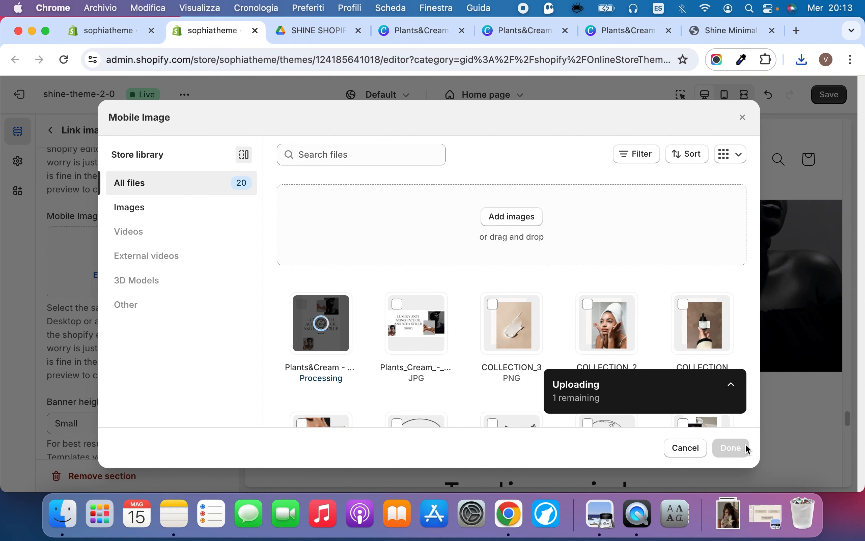
click(739, 449)
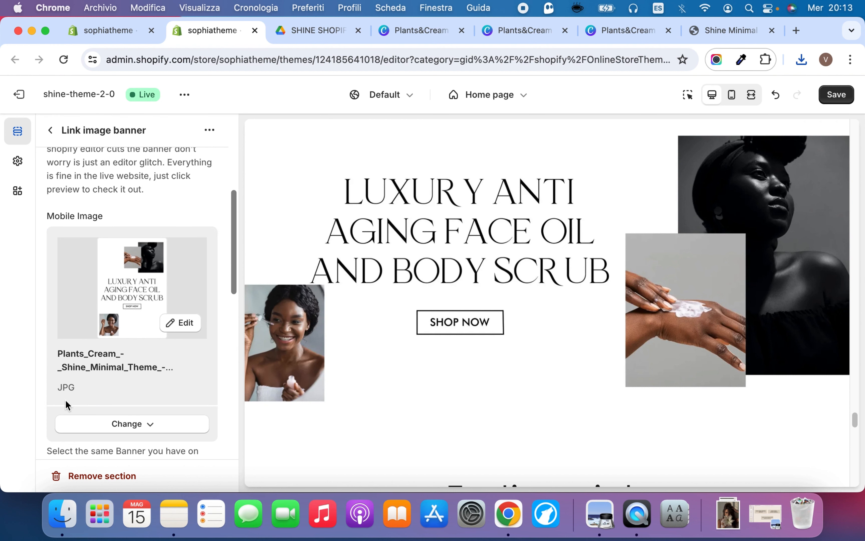
Look through the remaining Link image banner settings and return to the home page's section list
scroll(68, 404, down, 5)
scroll(67, 405, down, 4)
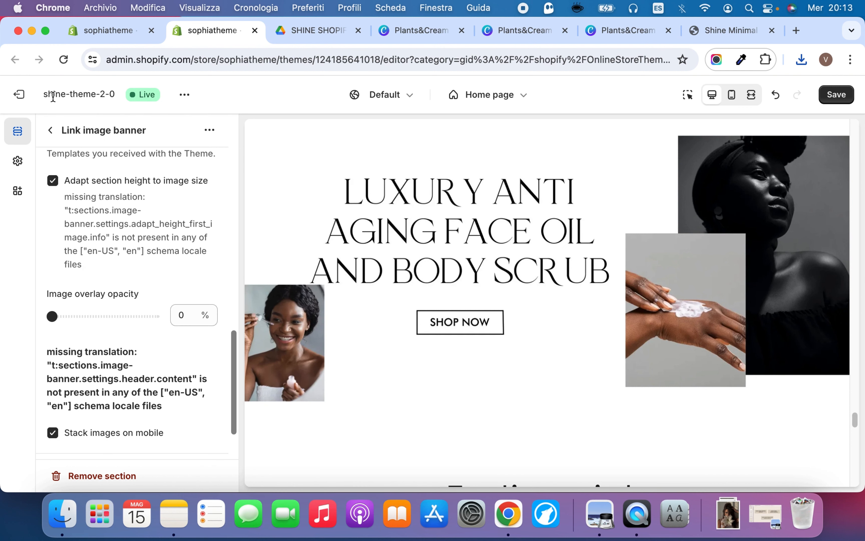
click(52, 130)
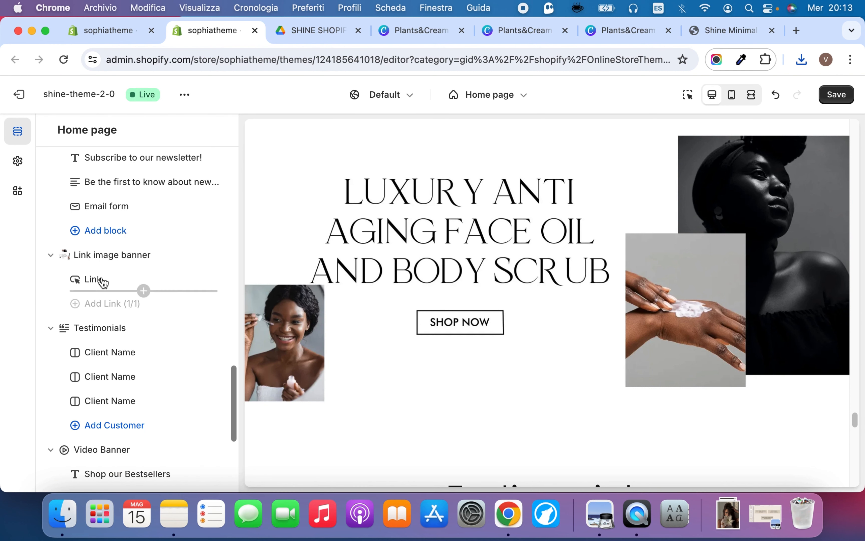
Set the link of the Link image banner's Link block to All products and save the theme changes
click(94, 279)
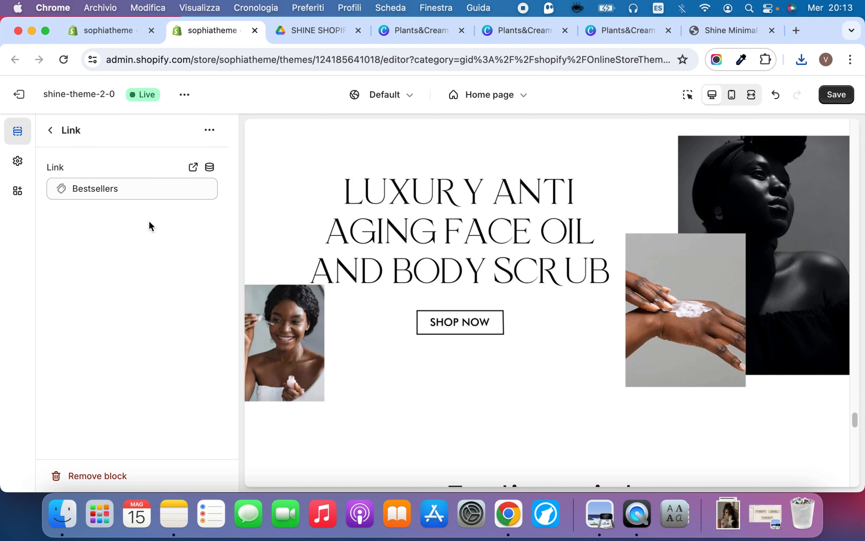
click(131, 189)
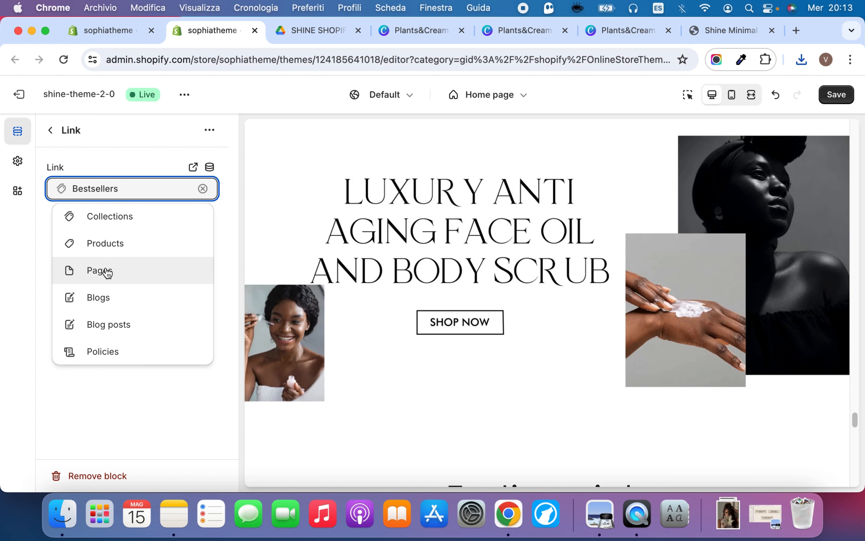
click(96, 216)
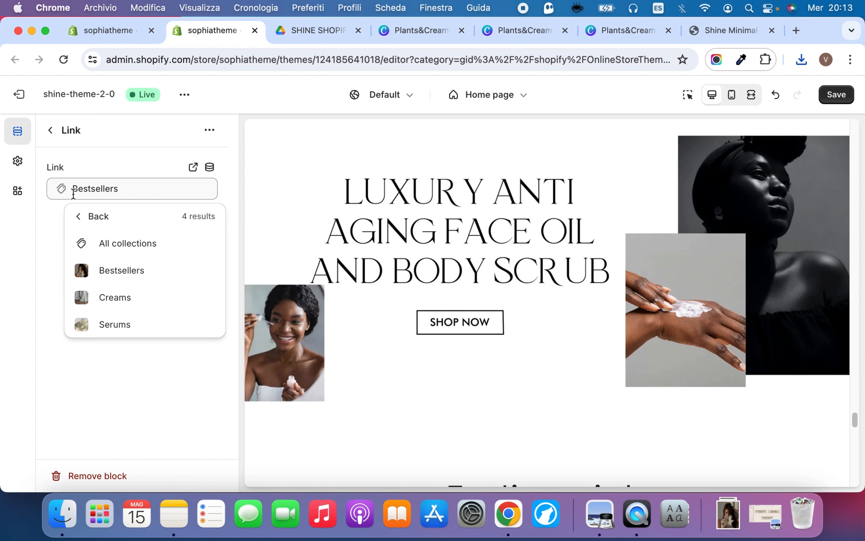
click(78, 217)
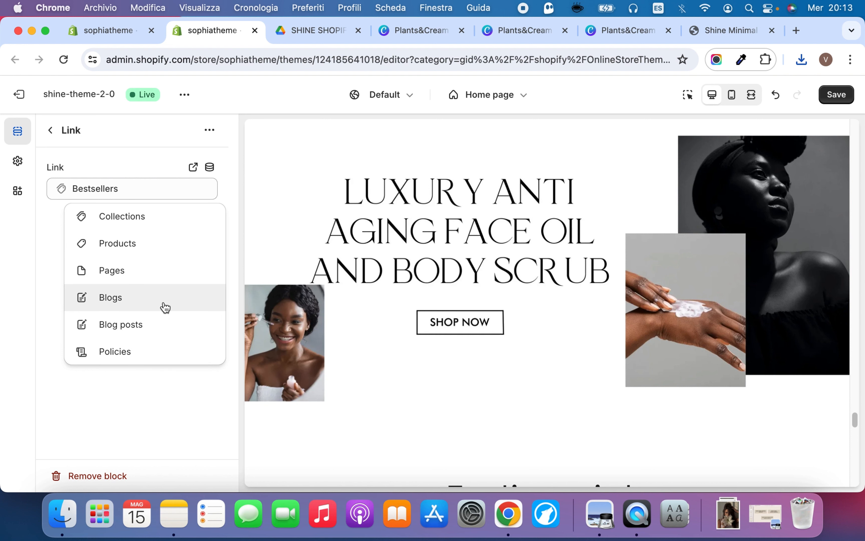
click(138, 254)
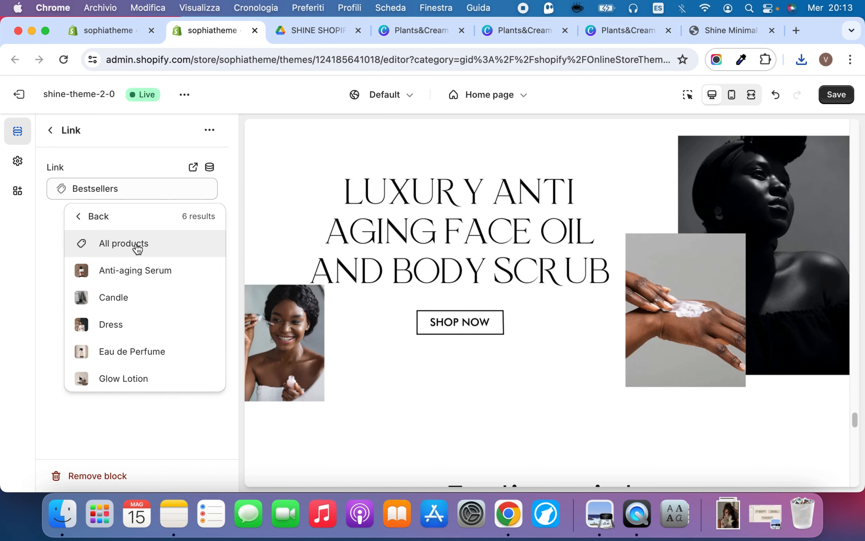
click(138, 249)
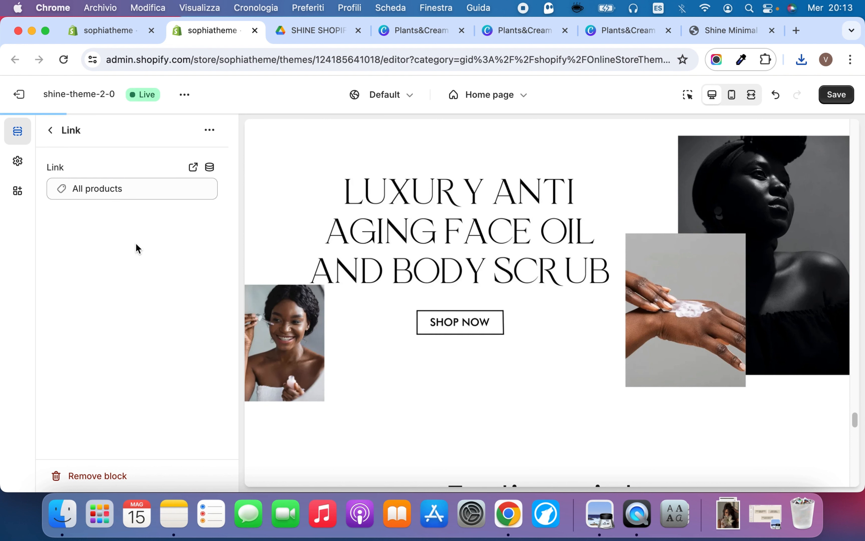
click(51, 131)
click(843, 96)
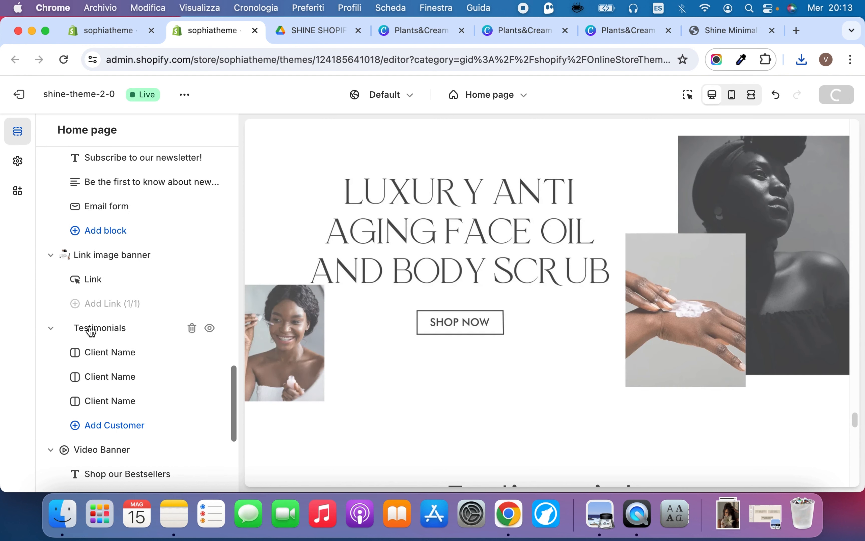
Examine the Testimonials section's heading, image, alignment, mobile swipe and color settings, and return to the home page's section list
click(337, 234)
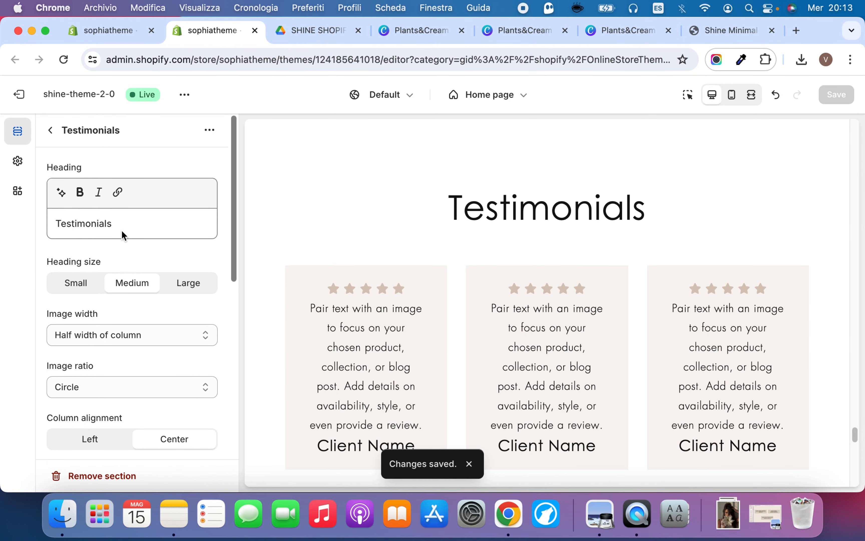
scroll(122, 233, down, 10)
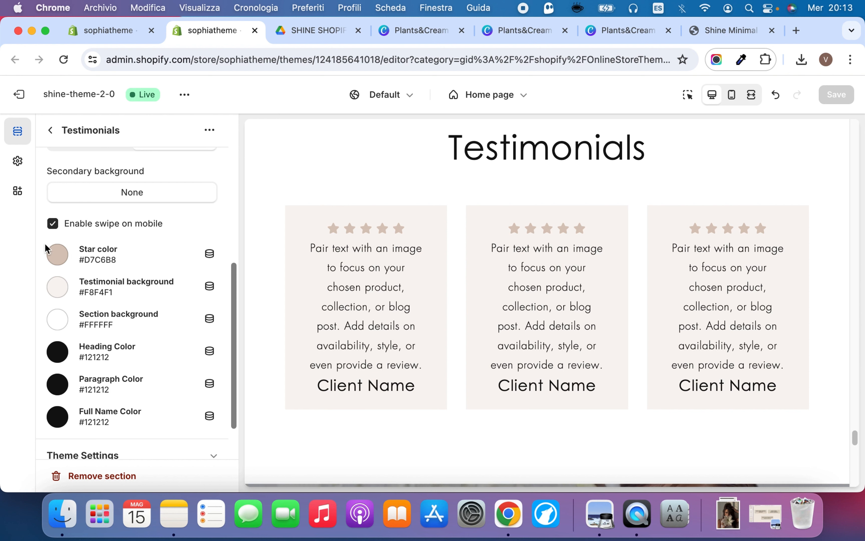
scroll(77, 227, up, 10)
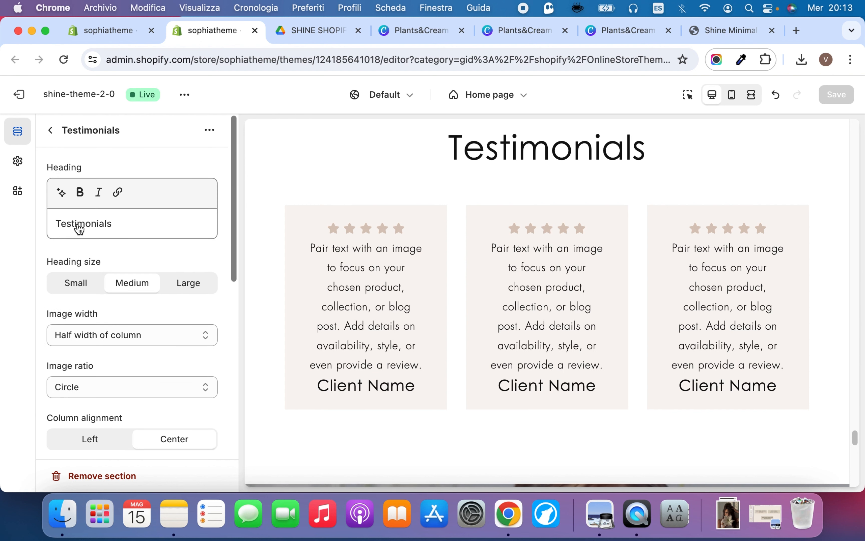
scroll(79, 229, down, 2)
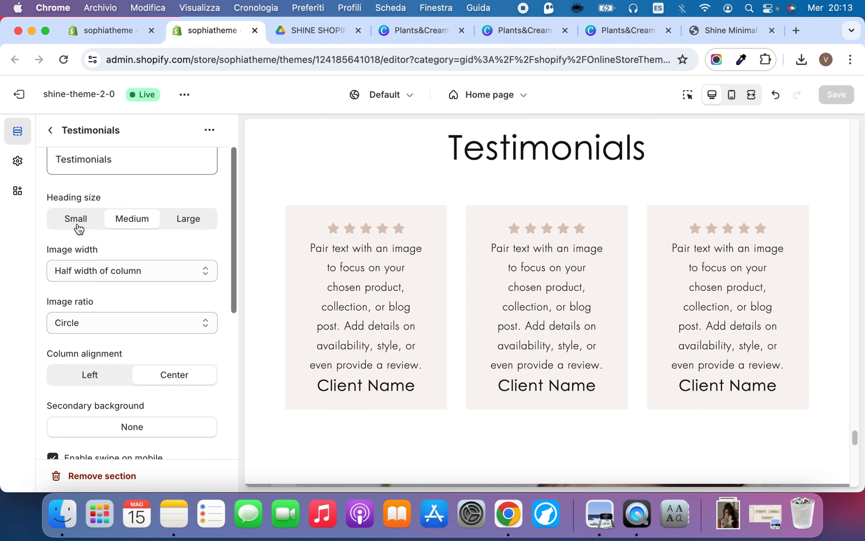
scroll(79, 229, up, 2)
click(79, 229)
double_click(79, 229)
click(165, 228)
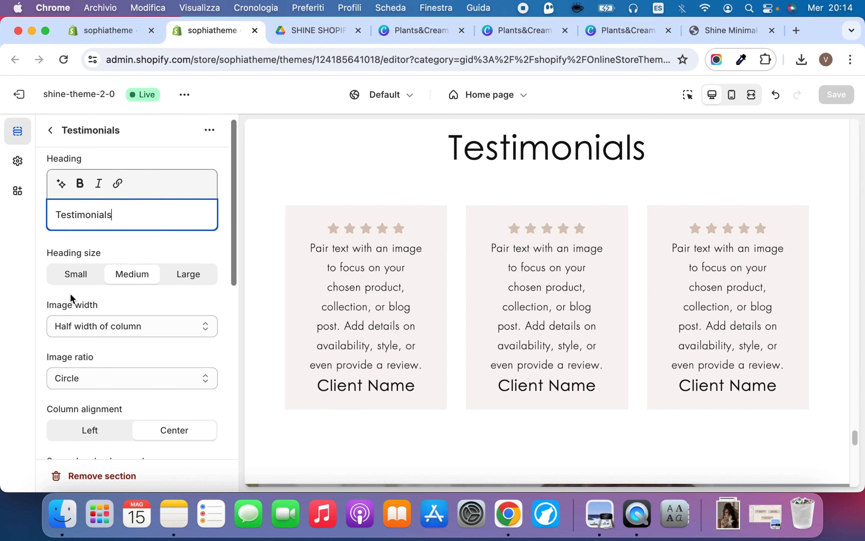
scroll(71, 299, down, 3)
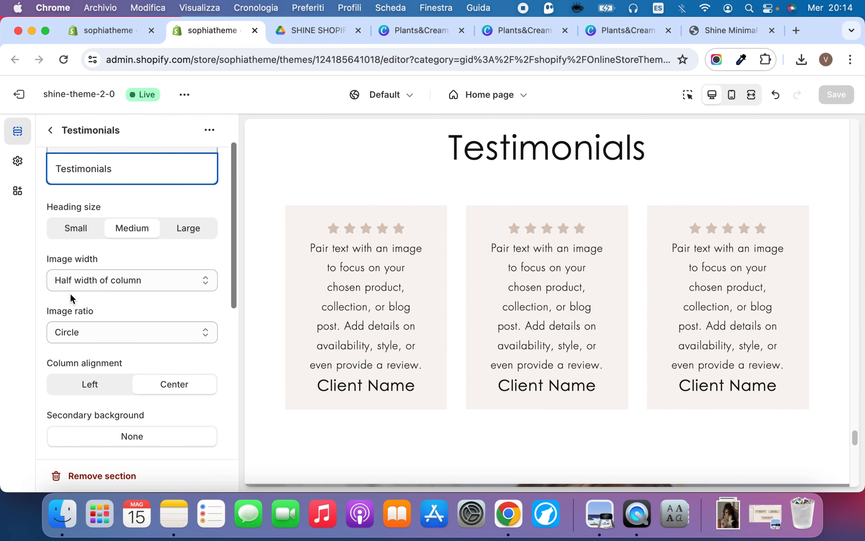
click(51, 130)
Give the first Testimonials customer the free Women's Fashion image "model-with-leather-jacket-over-shoulders"
click(102, 354)
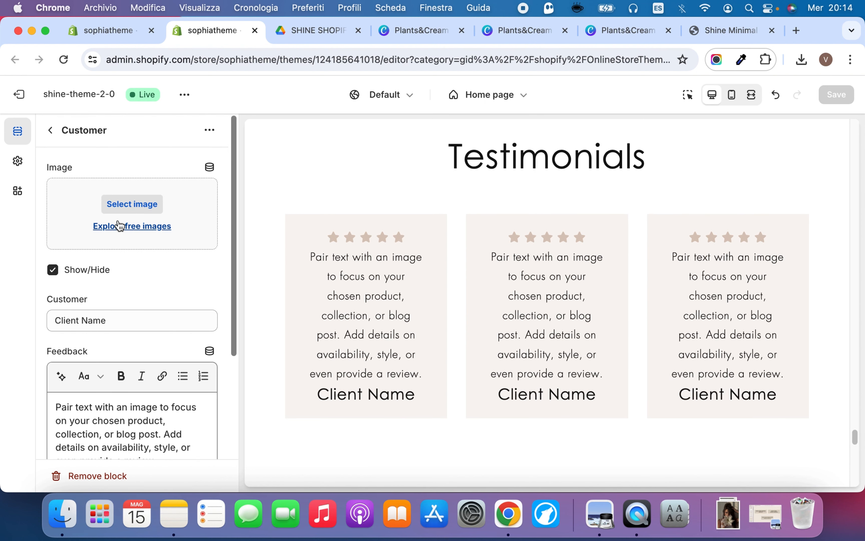
click(120, 226)
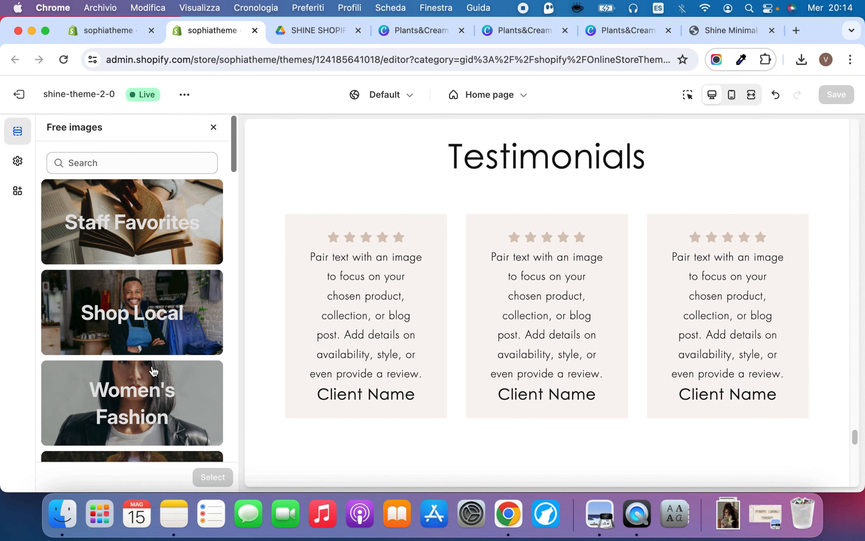
click(154, 372)
click(96, 285)
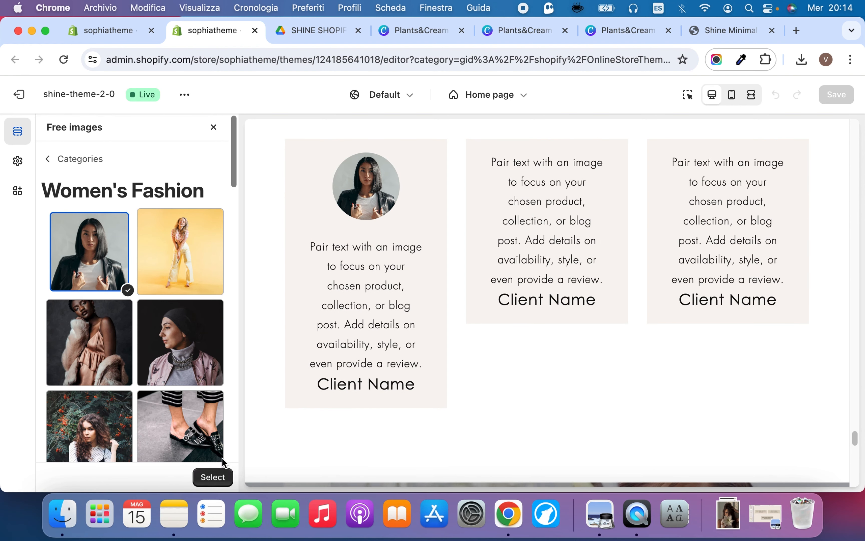
click(216, 477)
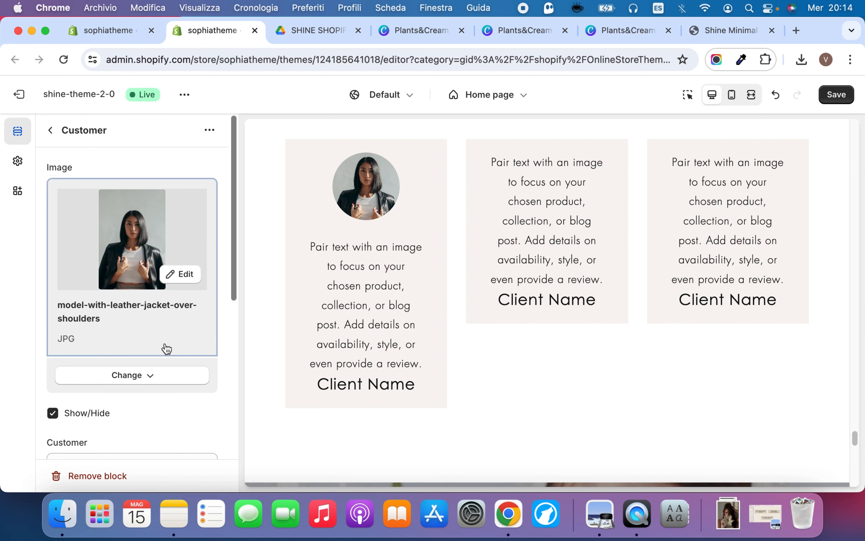
Look over the first customer's name, feedback text and star options, and check the Testimonials section in the preview
scroll(165, 348, down, 5)
scroll(166, 348, down, 2)
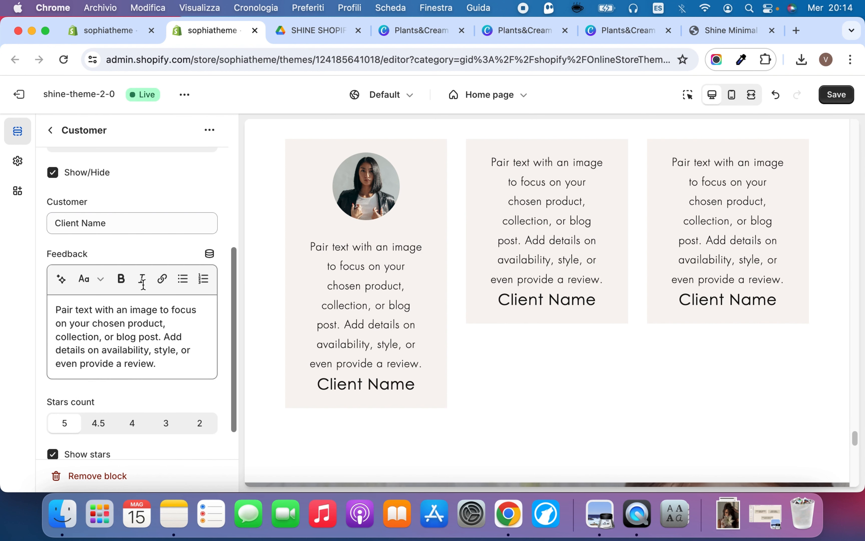
double_click(120, 224)
triple_click(102, 329)
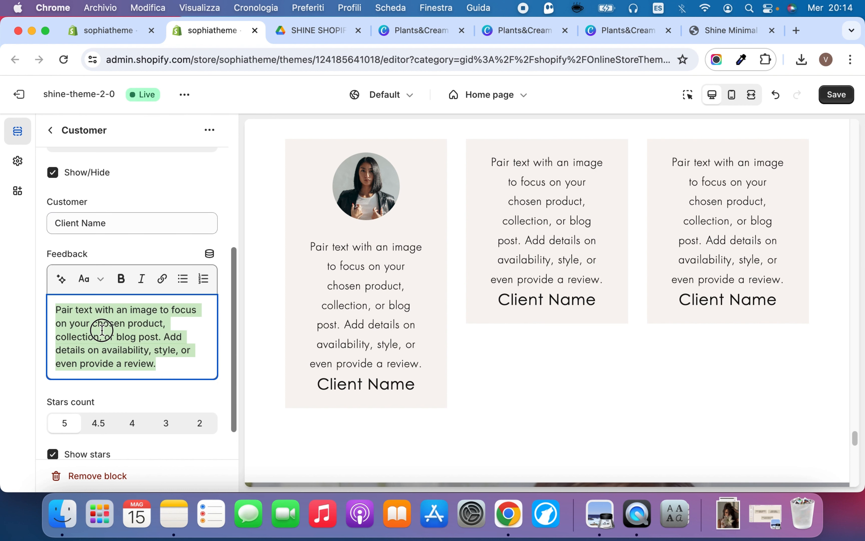
scroll(126, 253, up, 5)
scroll(125, 253, down, 6)
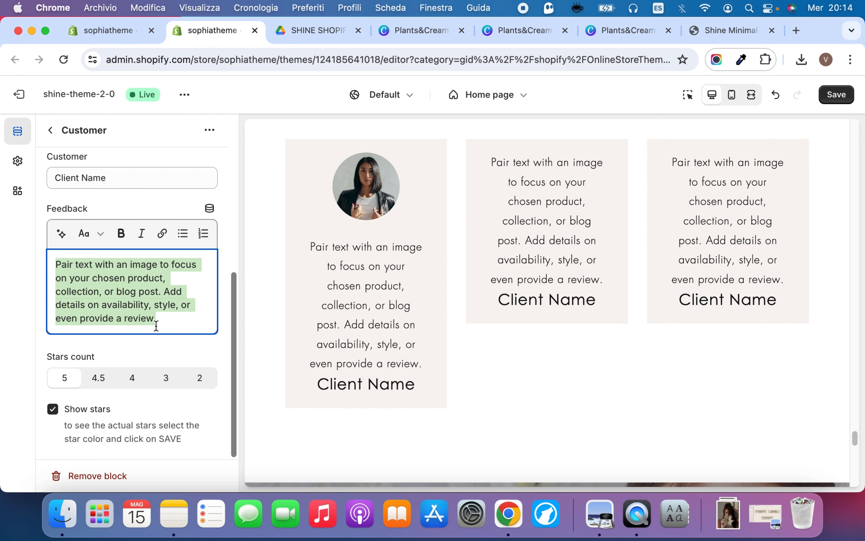
scroll(303, 281, up, 3)
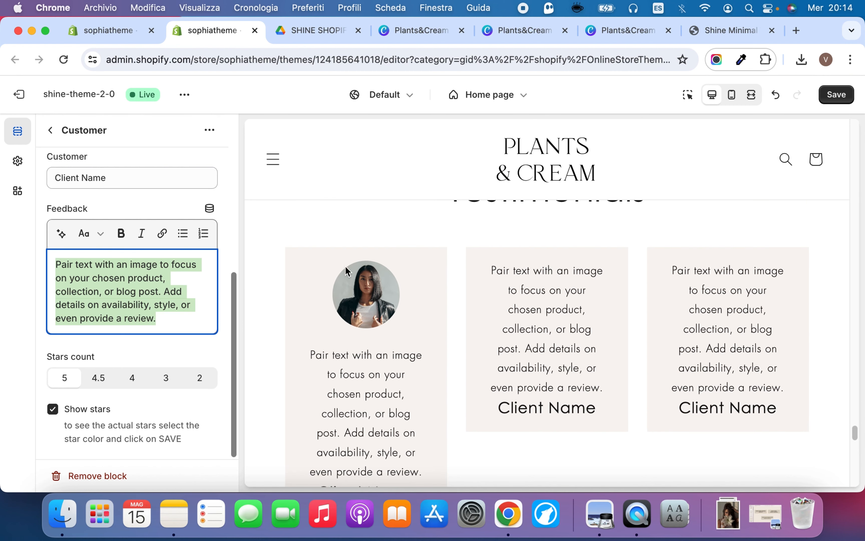
scroll(345, 266, down, 3)
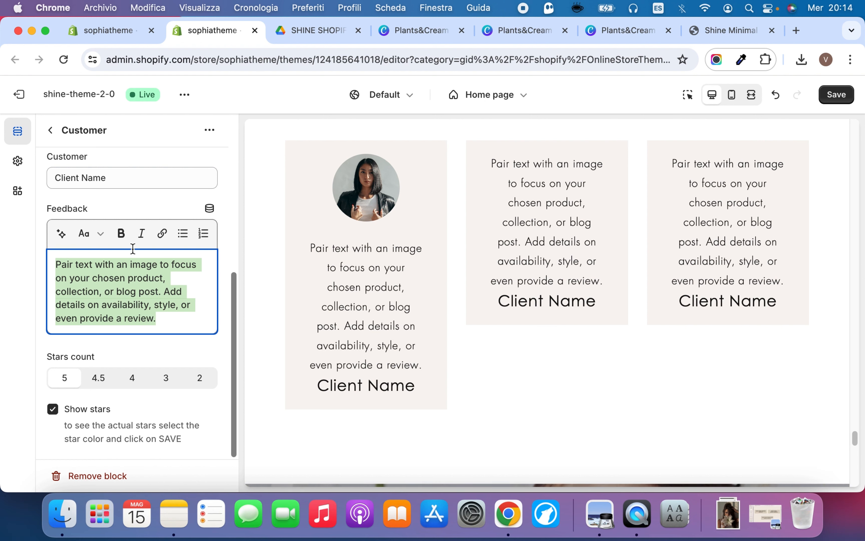
click(116, 208)
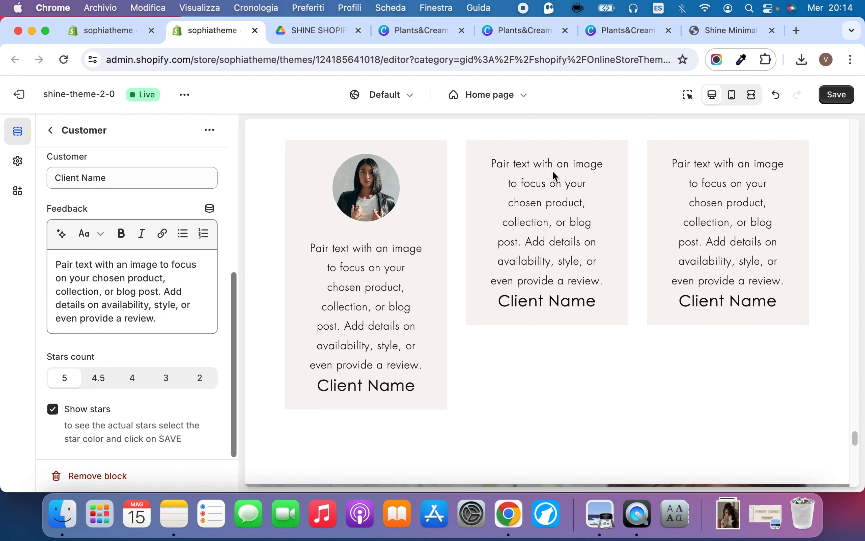
Save the theme, set the first testimonial's stars count to 4, save again and return to the section list
click(841, 94)
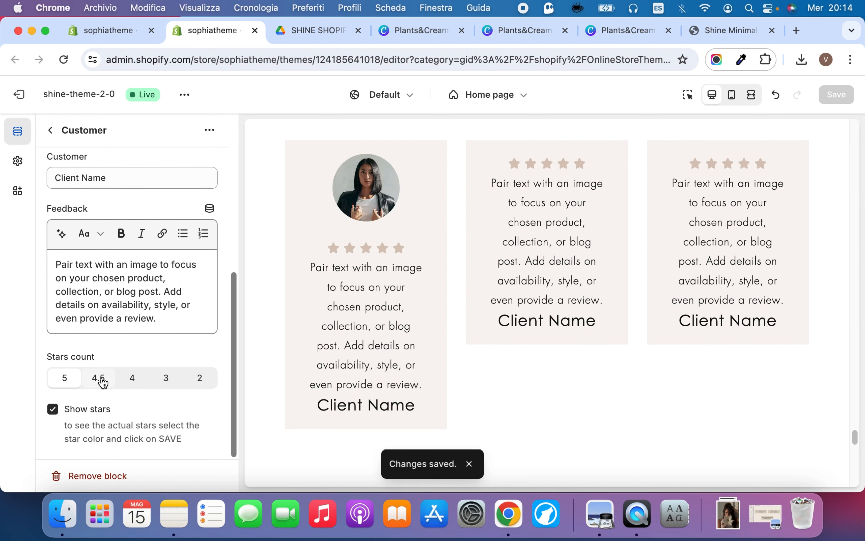
click(138, 382)
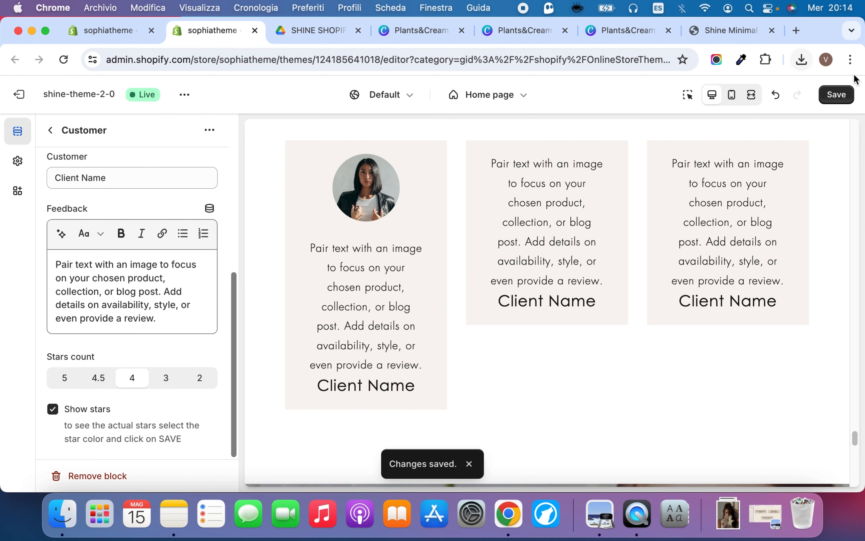
click(837, 95)
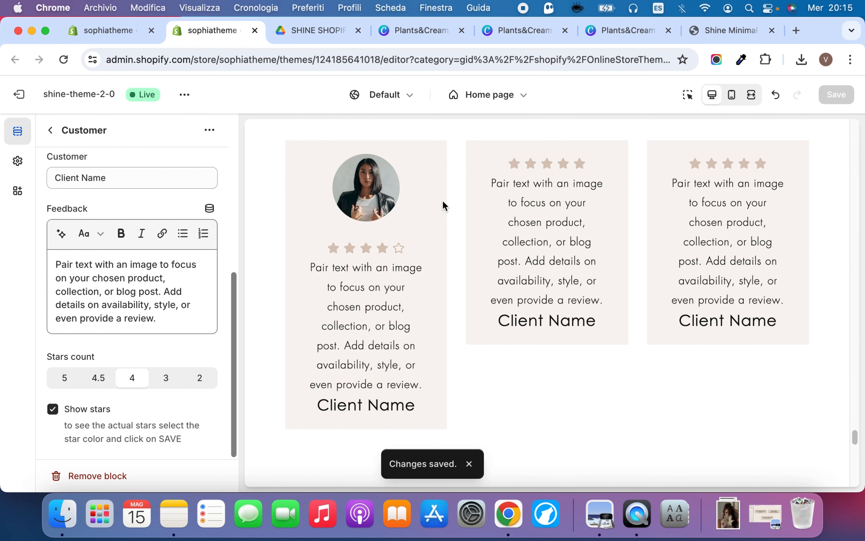
click(53, 129)
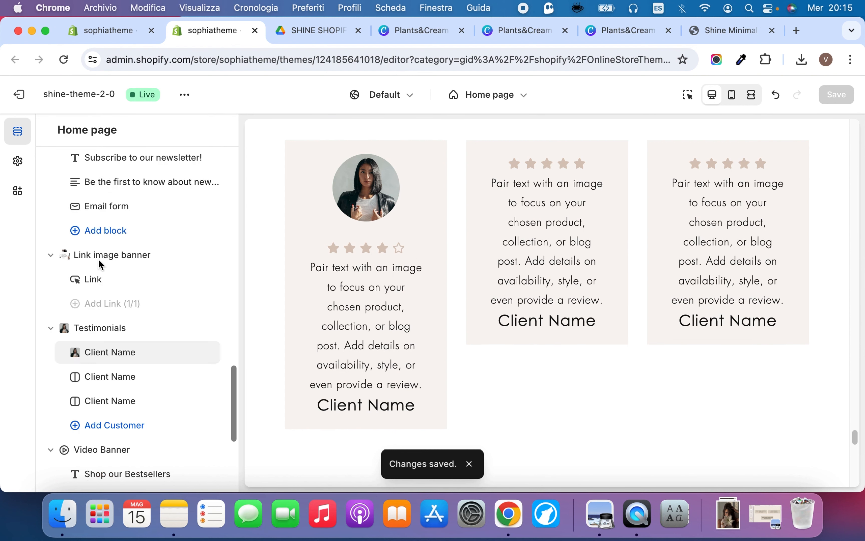
Give the second Testimonials customer the free Women's Fashion image "model-in-neutral-colors-by-window", save the theme and return to the section list
click(109, 377)
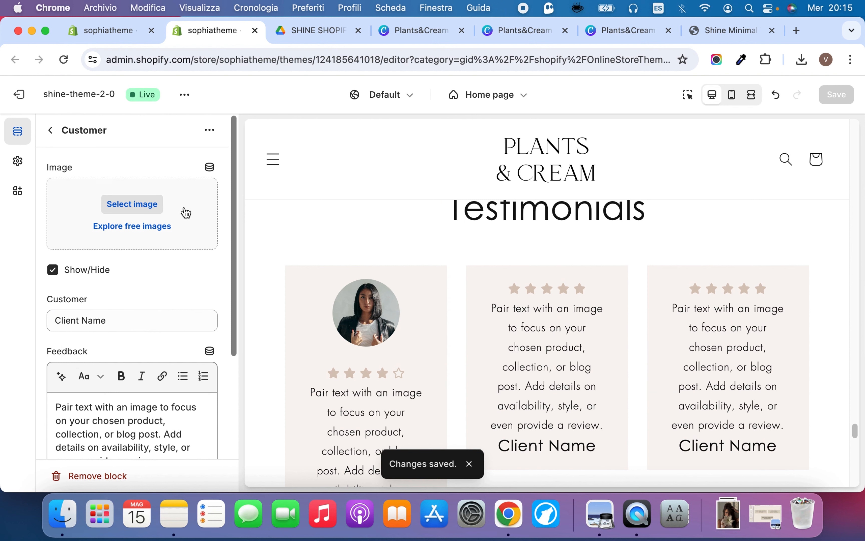
click(152, 226)
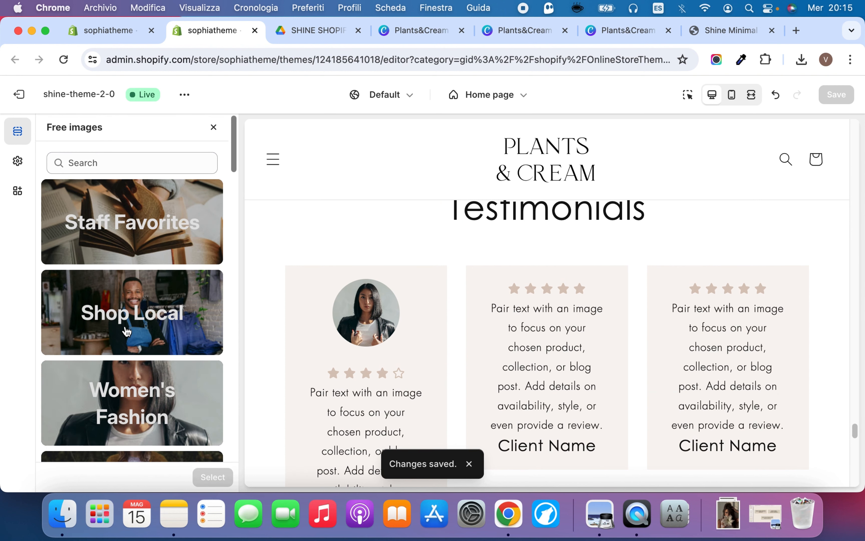
click(133, 408)
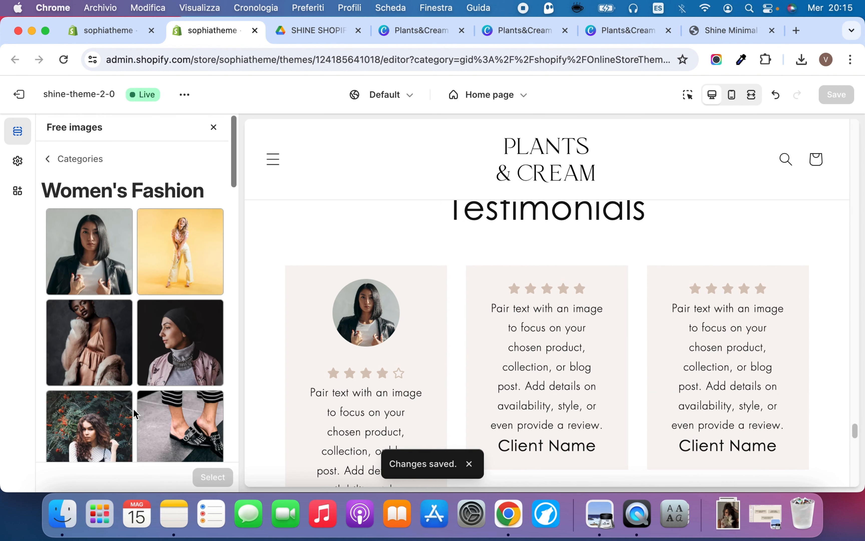
scroll(86, 339, down, 3)
click(84, 354)
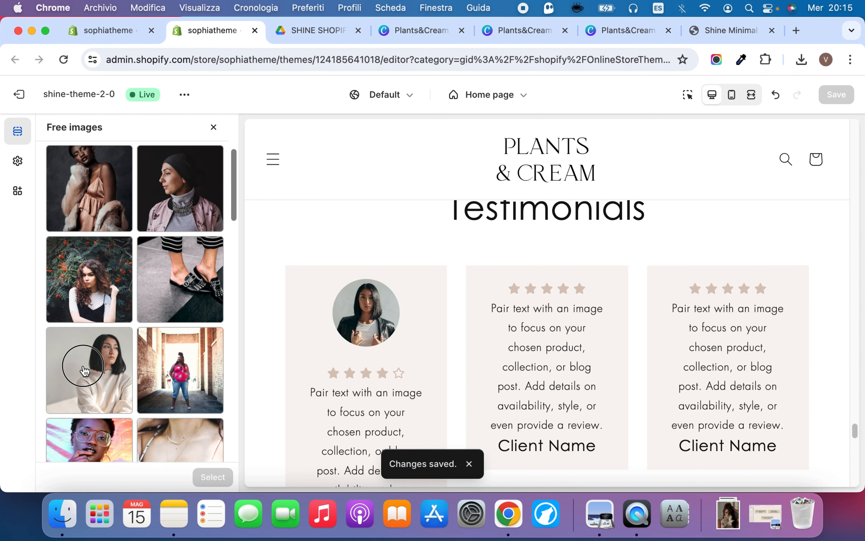
click(213, 477)
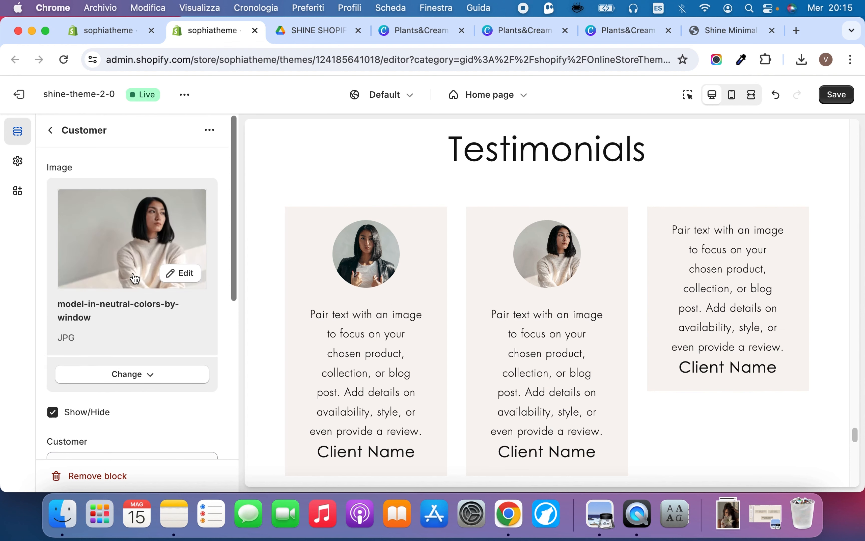
scroll(134, 278, down, 5)
scroll(135, 278, down, 4)
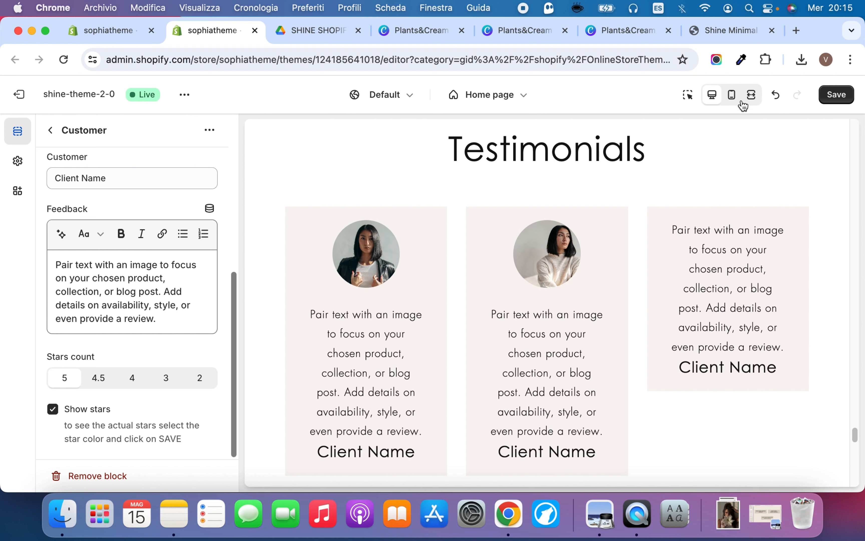
click(839, 90)
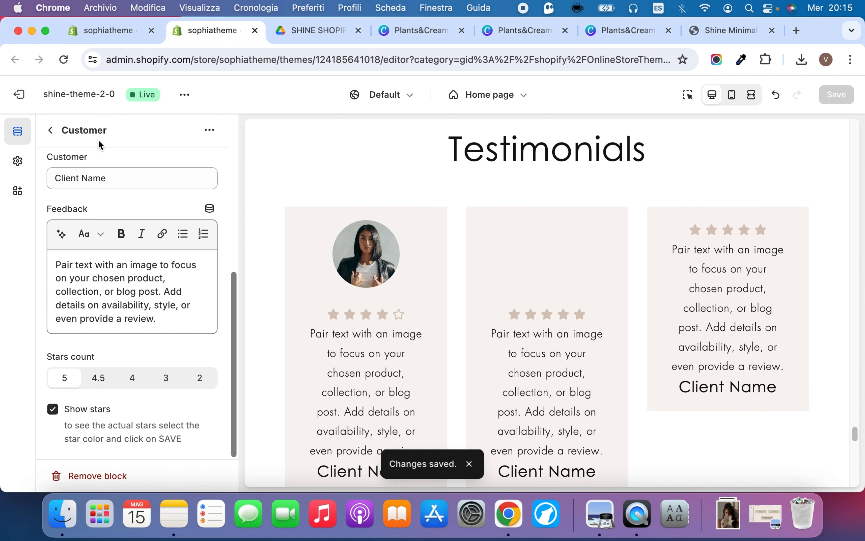
click(52, 130)
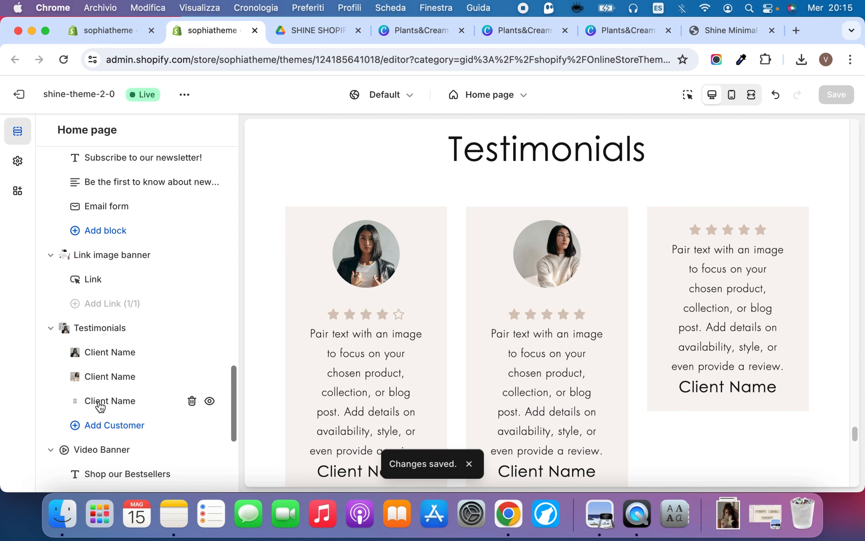
Give the third Testimonials customer the free Women's Fashion image "woman-in-park-afternoon"
click(99, 404)
click(51, 130)
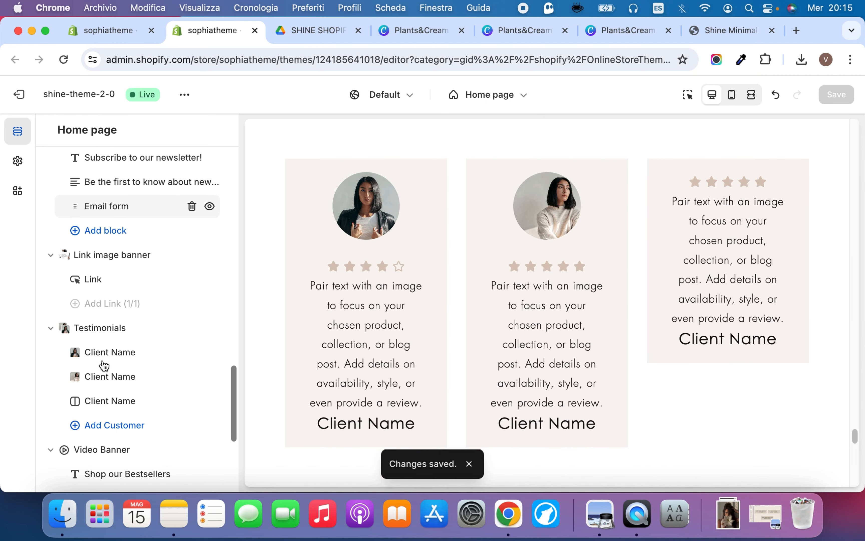
click(105, 401)
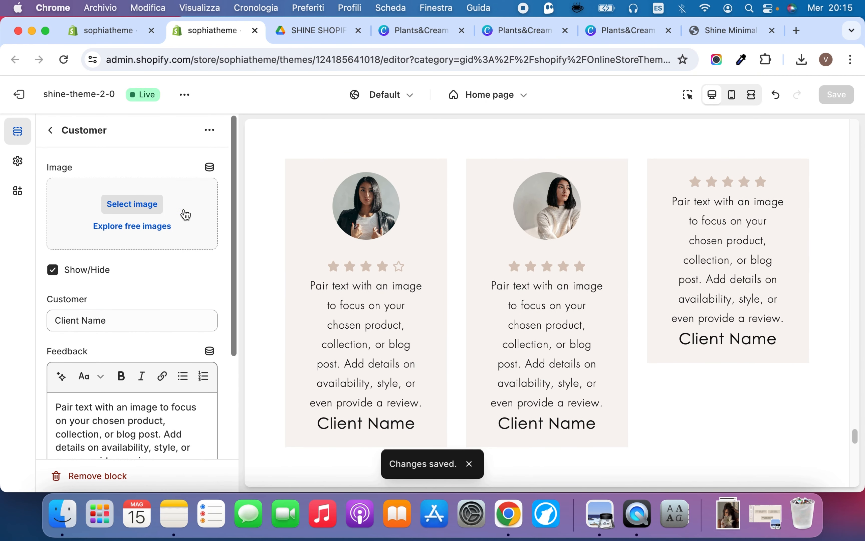
click(185, 215)
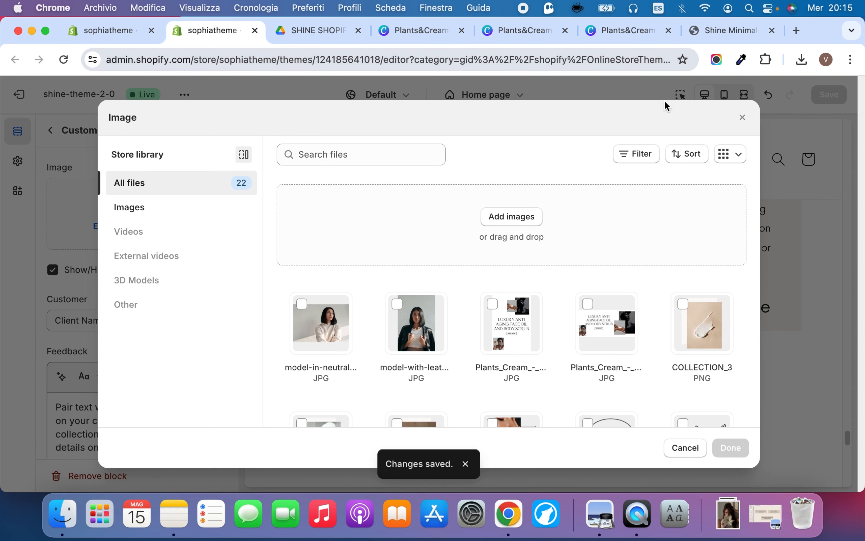
click(742, 117)
click(133, 224)
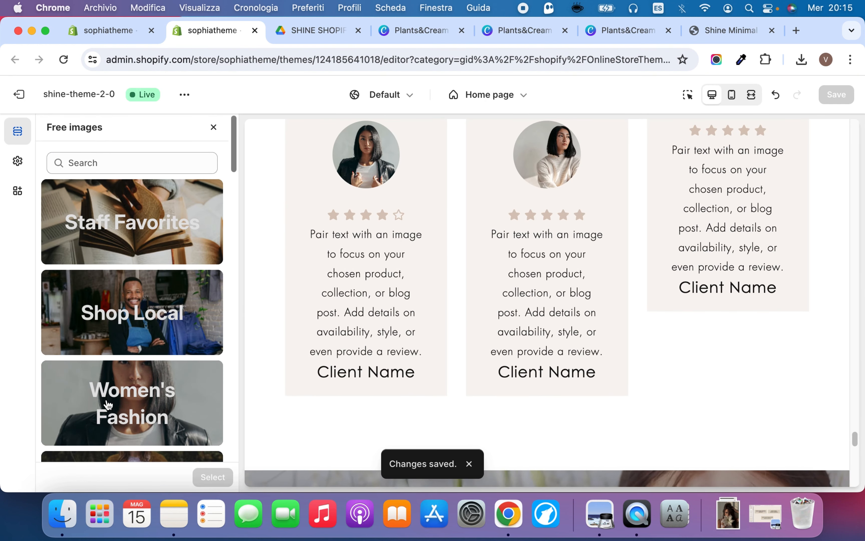
click(109, 404)
scroll(108, 404, down, 5)
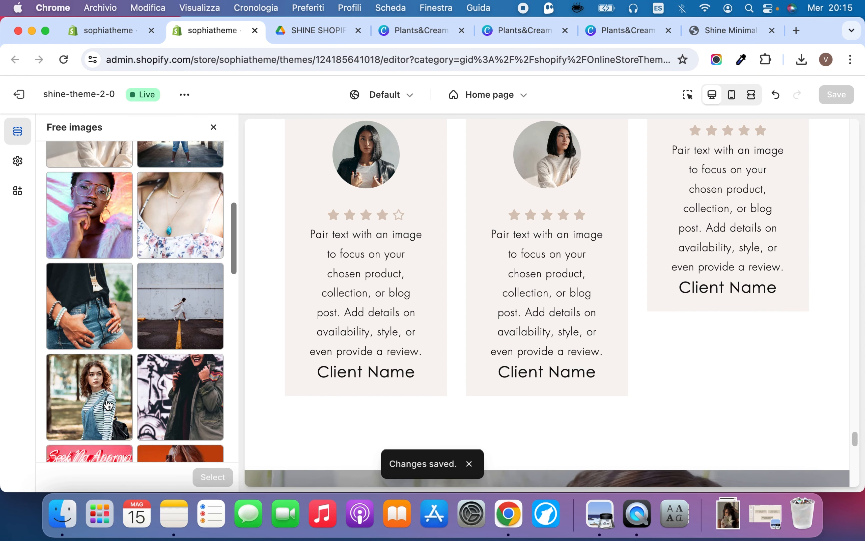
scroll(108, 405, down, 3)
click(88, 293)
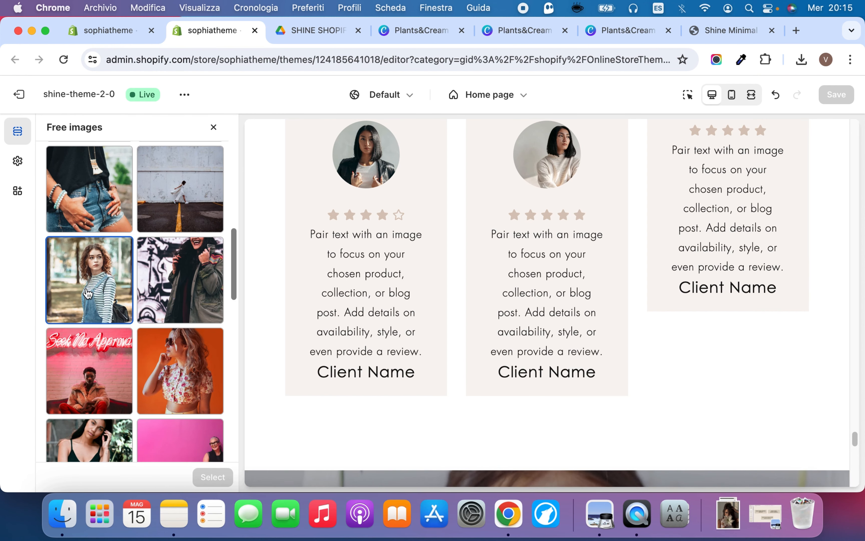
click(207, 478)
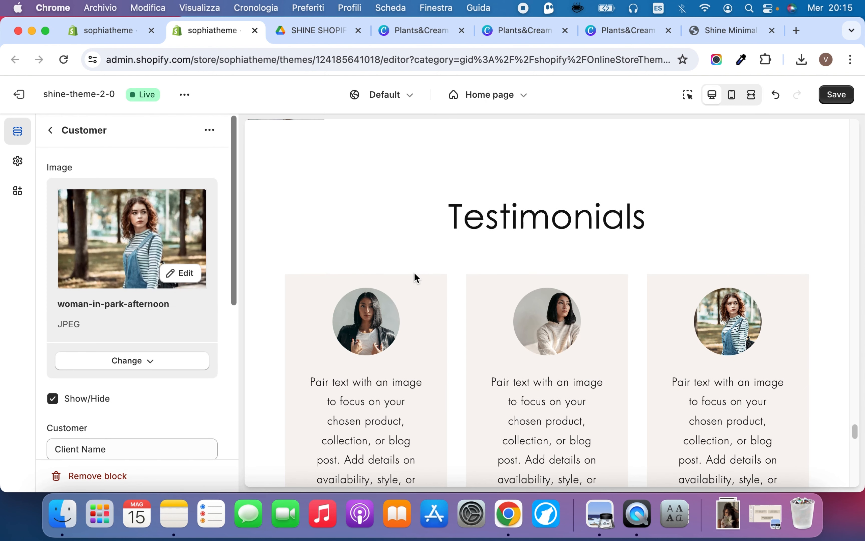
Set the third customer's stars count to 4.5, save the theme and return to the section list
scroll(142, 355, down, 8)
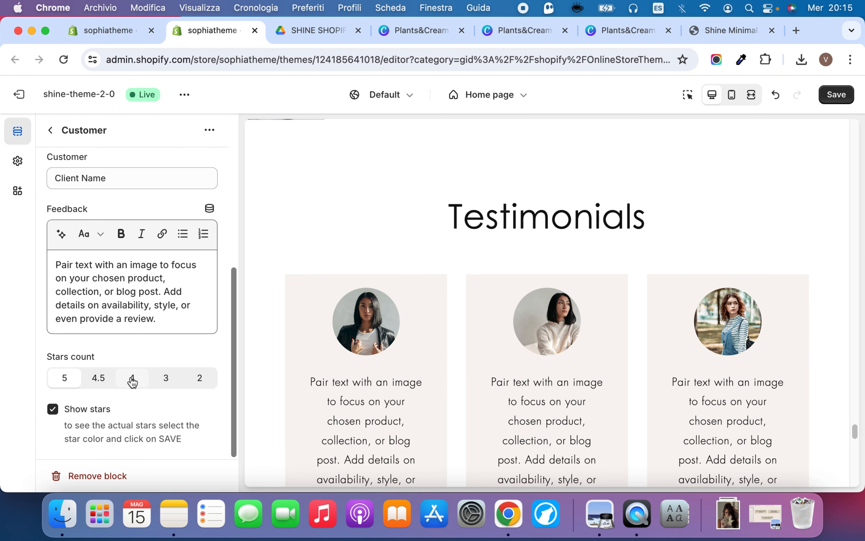
click(102, 382)
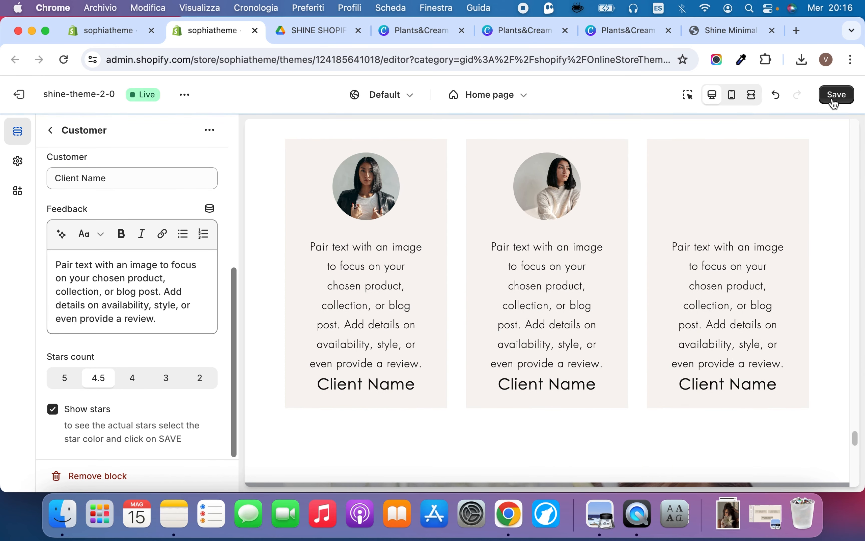
click(829, 101)
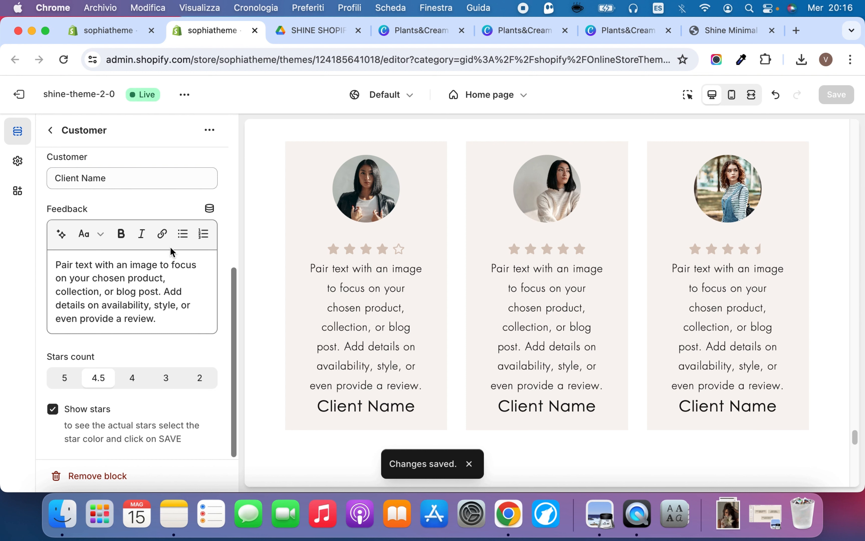
click(50, 130)
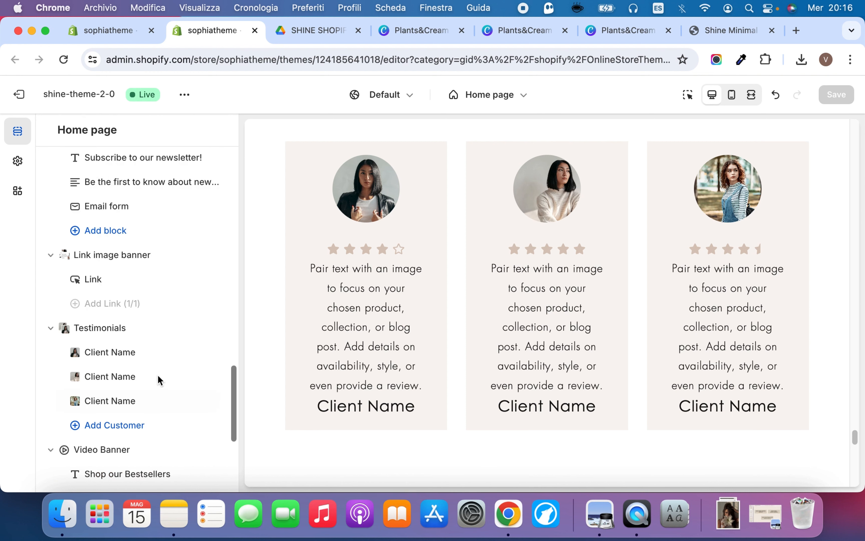
Open the Testimonials section settings and set the star color to red #DD1D1D
click(124, 328)
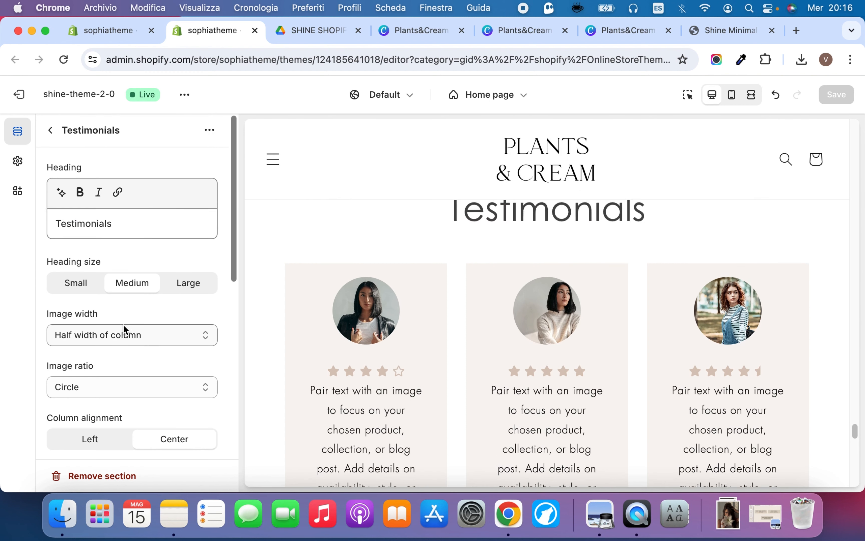
scroll(123, 325, down, 6)
scroll(123, 325, down, 3)
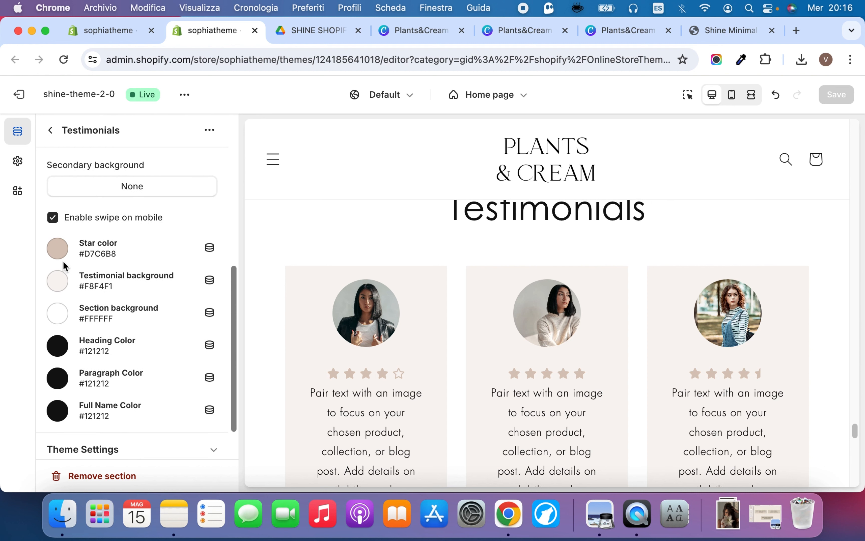
click(58, 247)
click(127, 443)
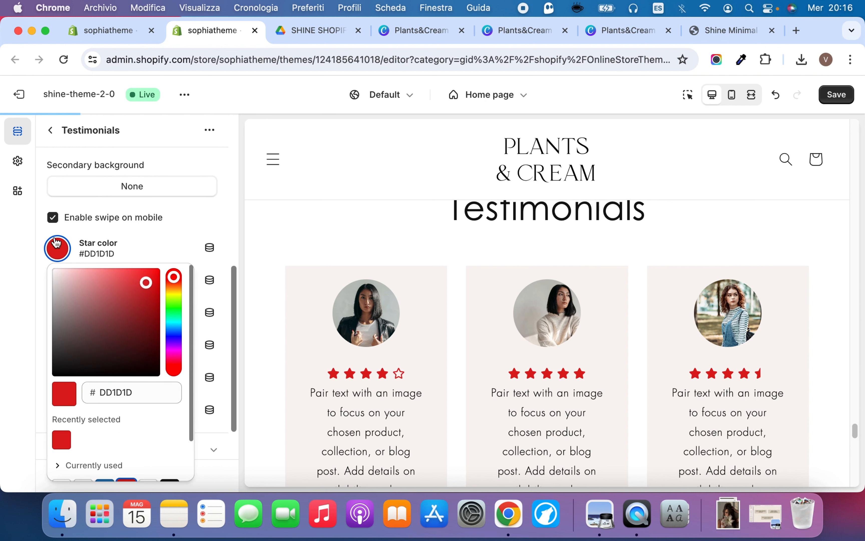
click(58, 248)
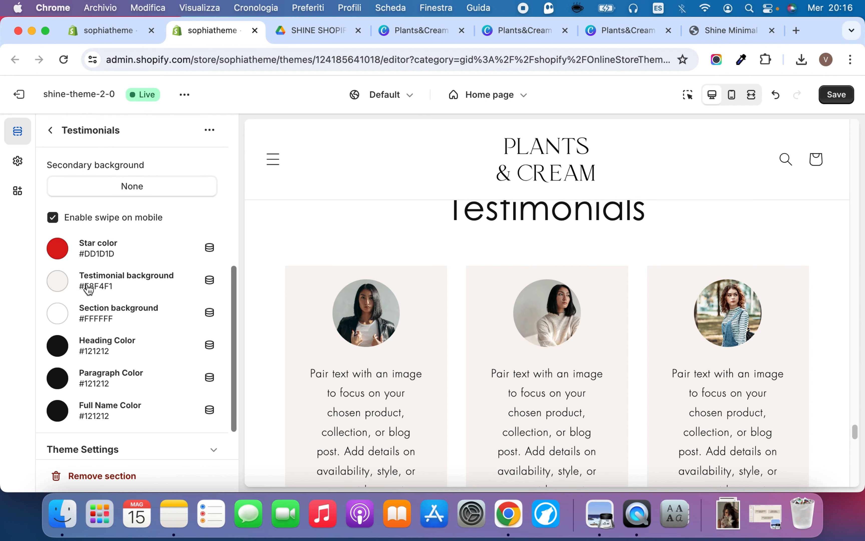
Set the Testimonials section's testimonial background to #D7B59C and its section background to #F5F5F5
click(58, 280)
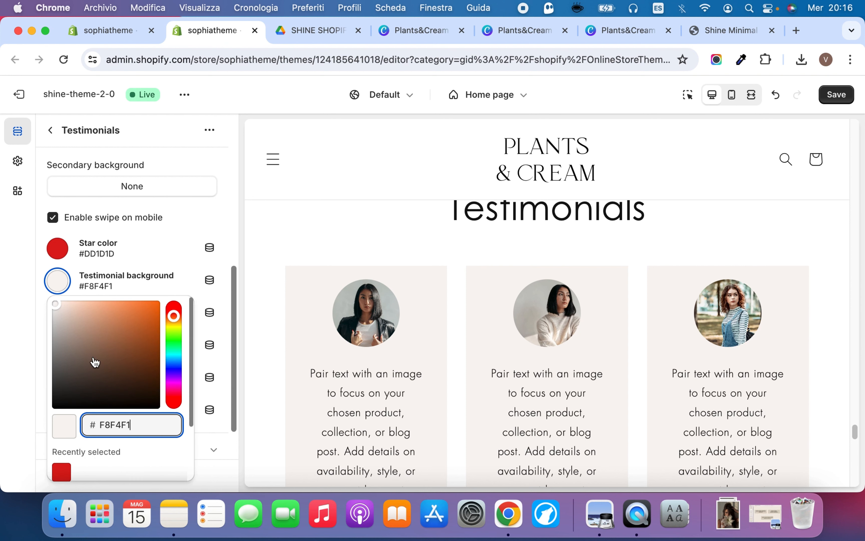
scroll(94, 361, down, 3)
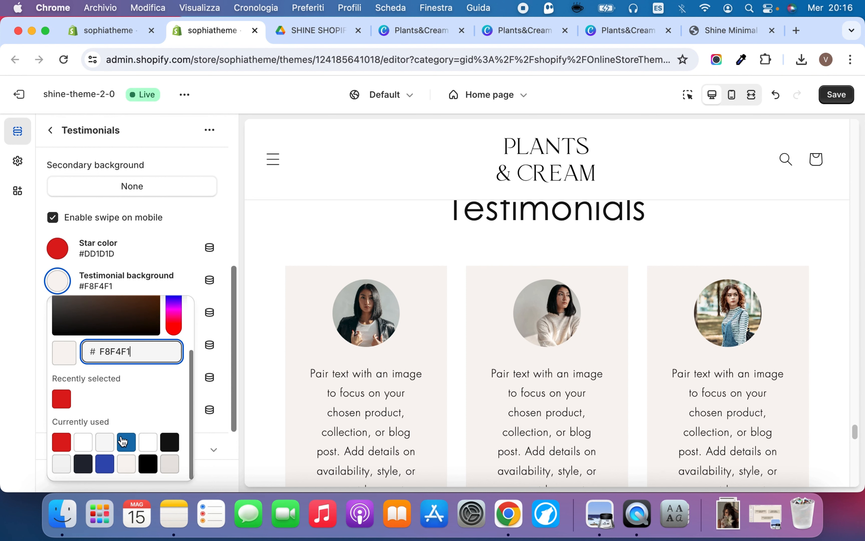
scroll(104, 338, up, 3)
click(82, 317)
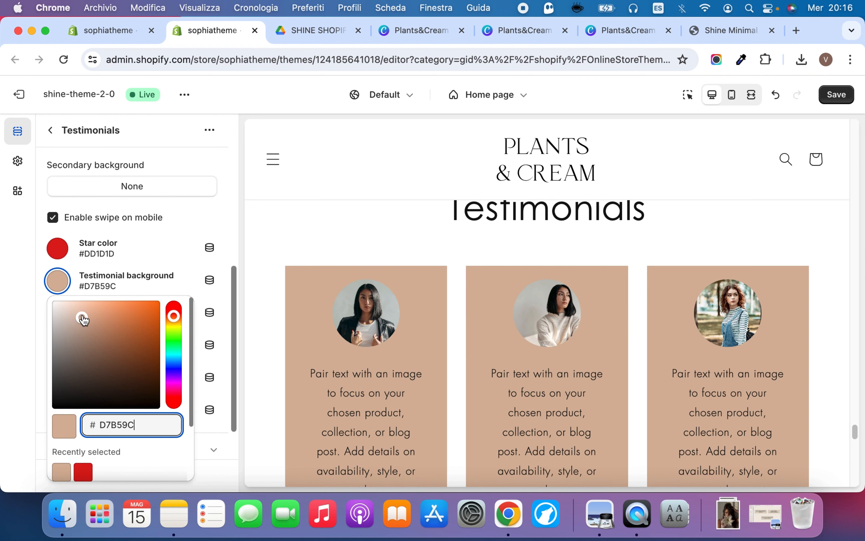
click(58, 260)
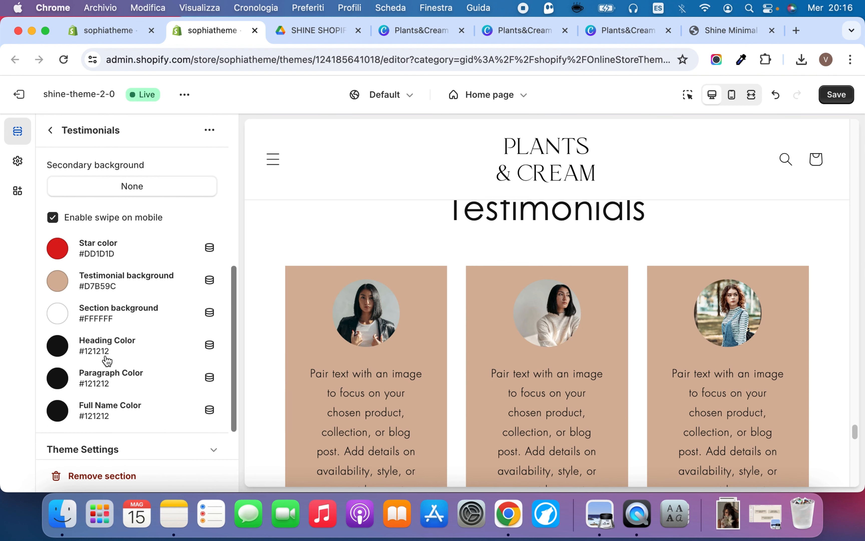
click(59, 314)
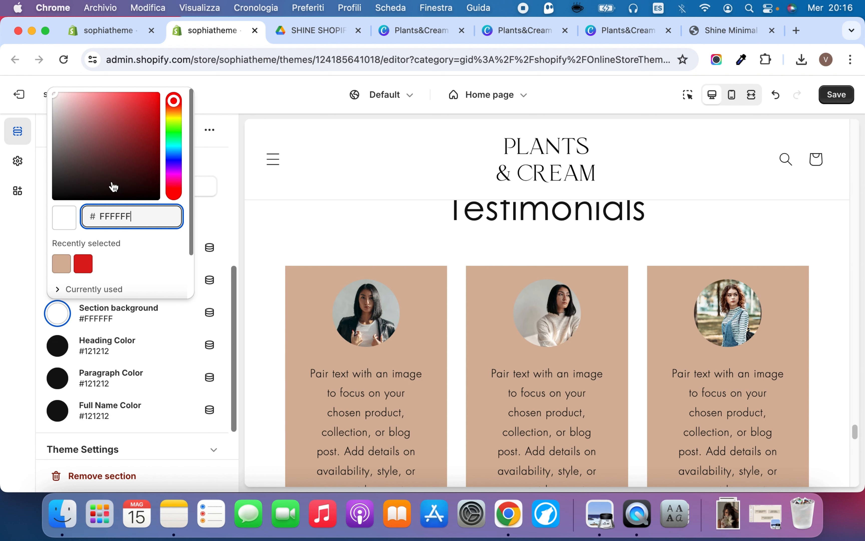
scroll(96, 270, down, 2)
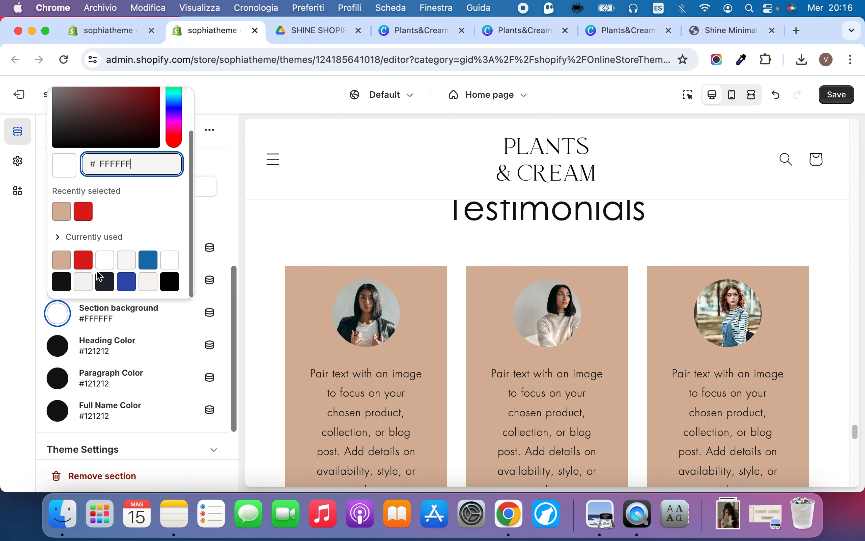
click(133, 262)
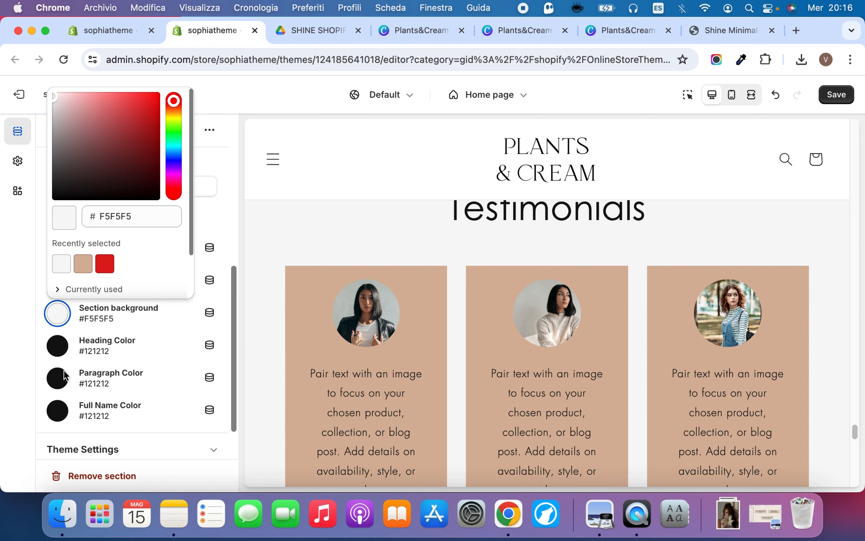
Set the Testimonials heading color and full name color to the recently used red #DD1D1D
click(63, 346)
click(105, 264)
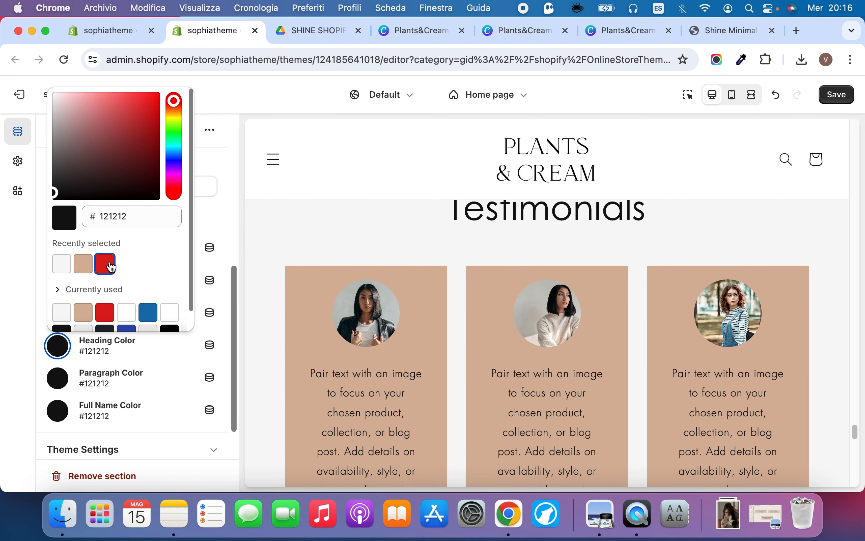
click(64, 412)
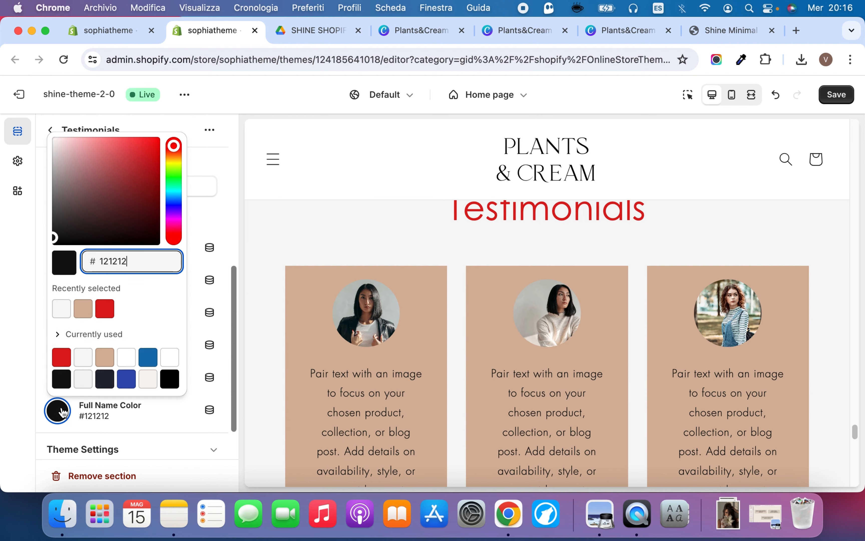
click(62, 357)
click(211, 210)
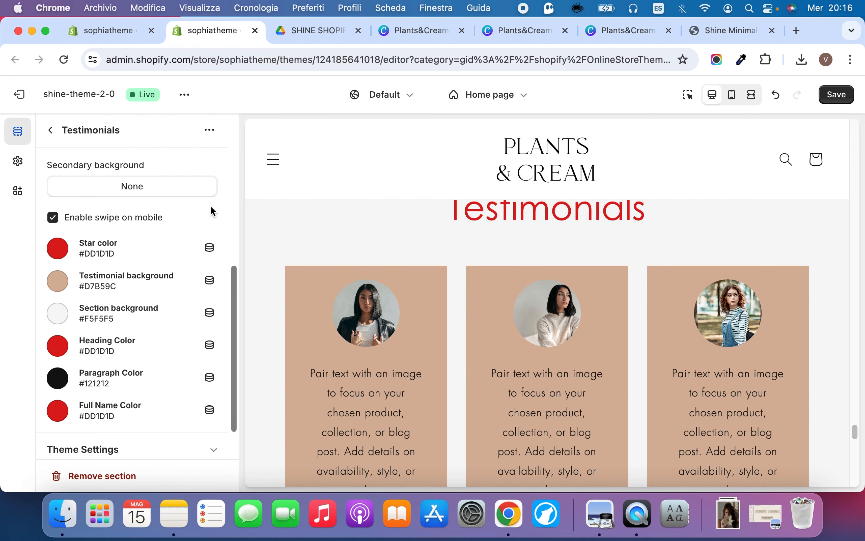
Save the theme and check the recolored heading, stars and customer cards of the Testimonials section in the preview
click(836, 95)
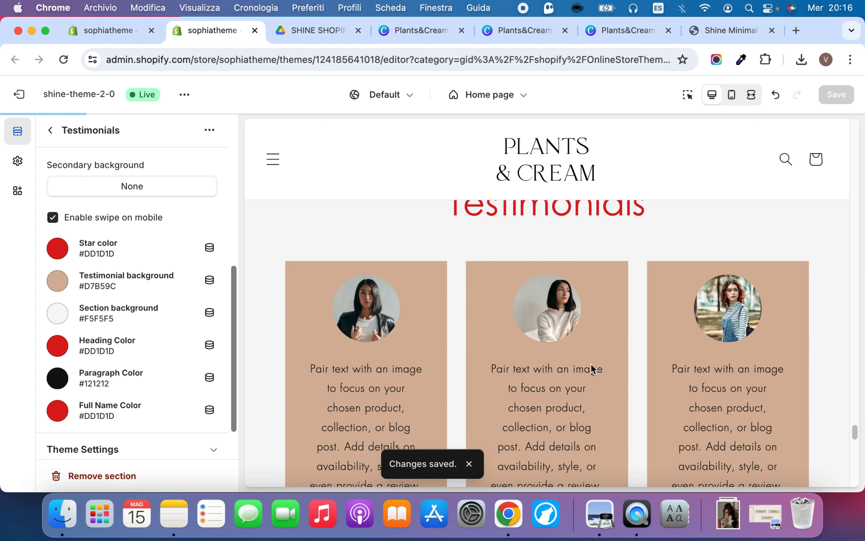
scroll(590, 363, down, 5)
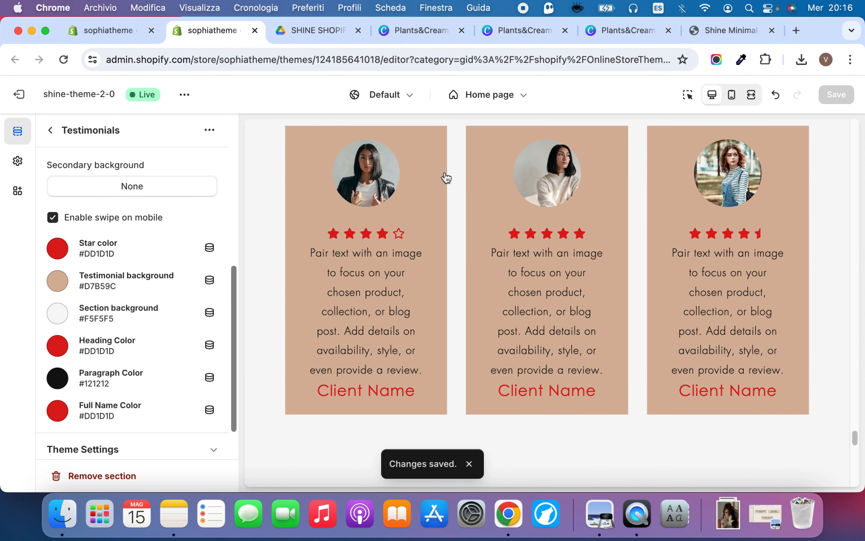
scroll(447, 178, up, 2)
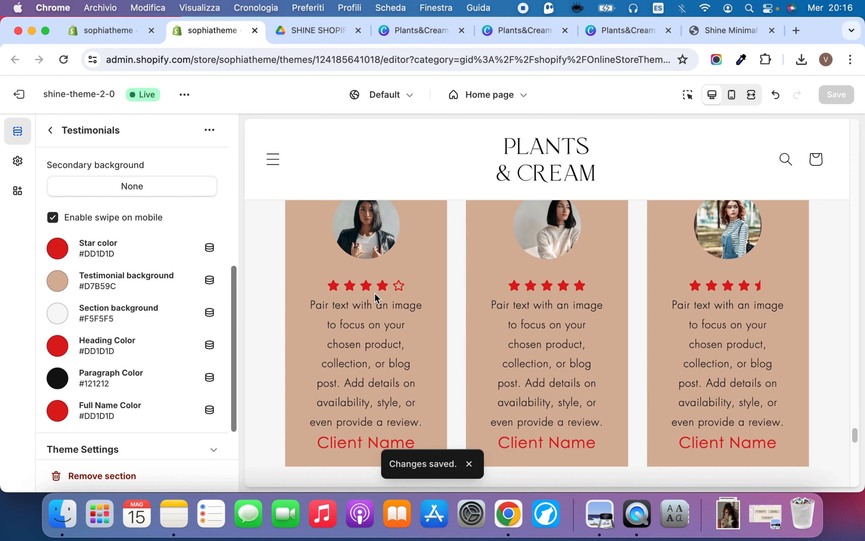
scroll(366, 270, down, 5)
scroll(365, 271, up, 8)
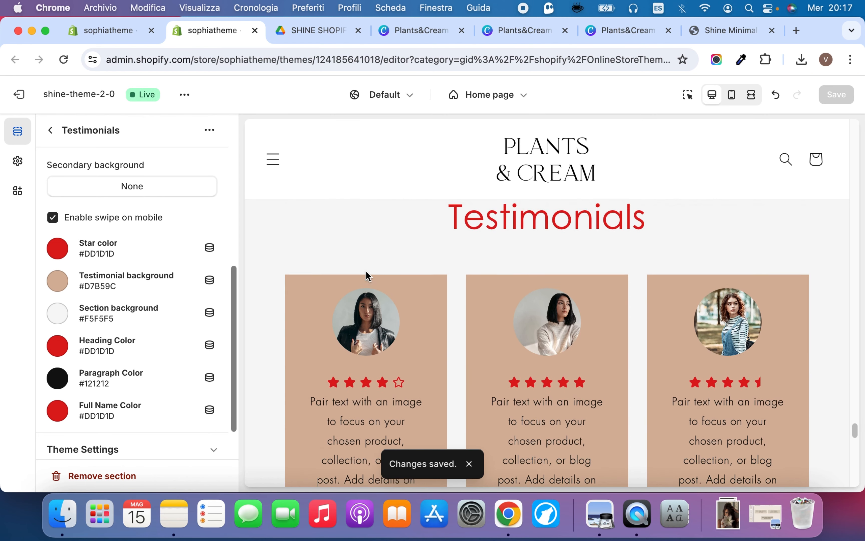
scroll(365, 270, down, 5)
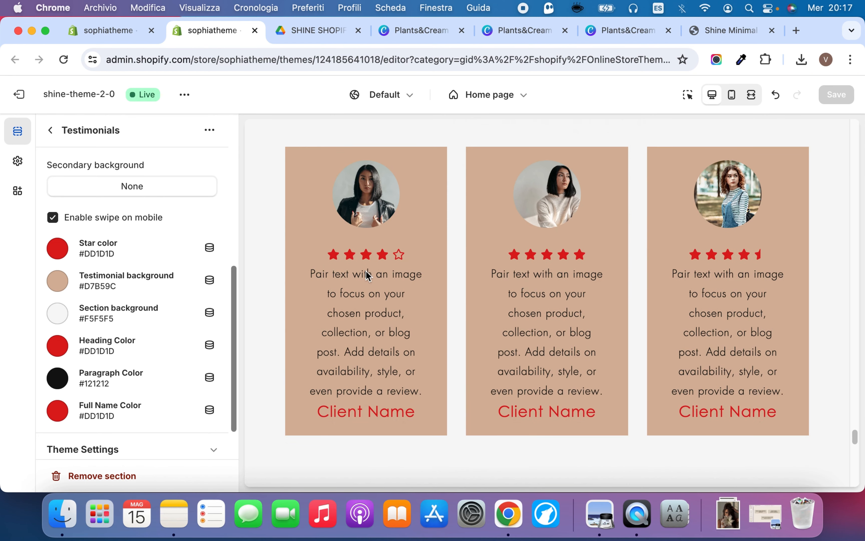
Undo all the Testimonials color changes, including the star color, and save the theme
click(770, 96)
click(778, 100)
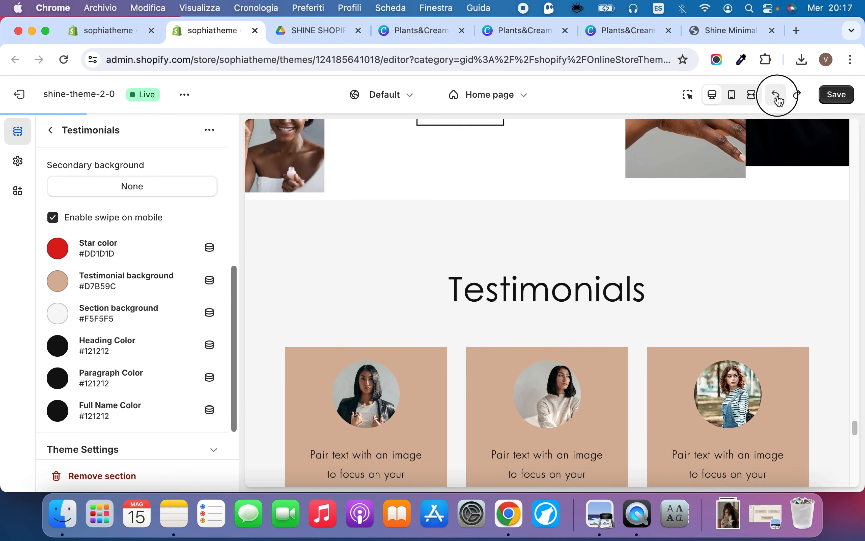
click(778, 101)
click(778, 101)
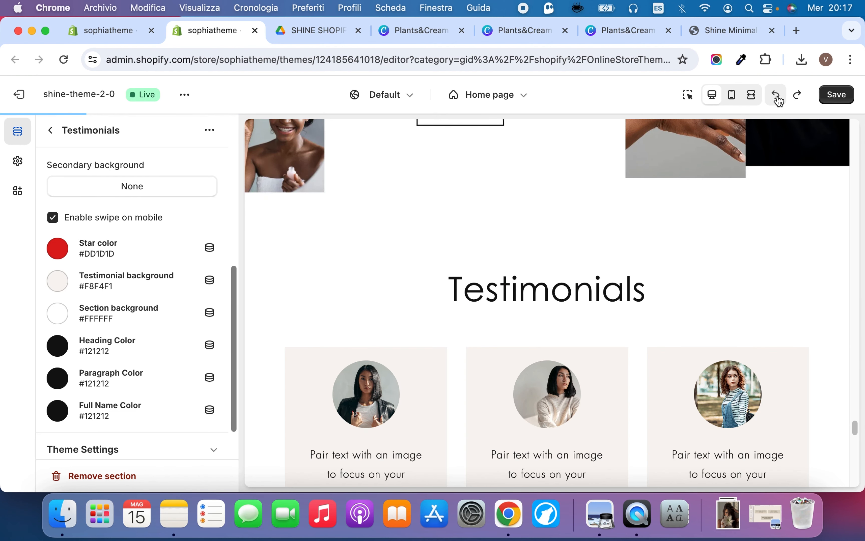
click(778, 101)
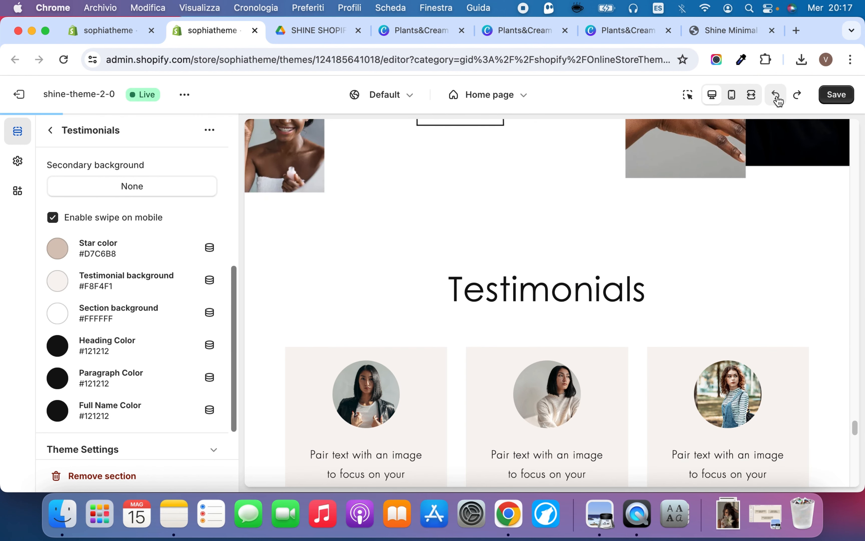
scroll(732, 402, down, 5)
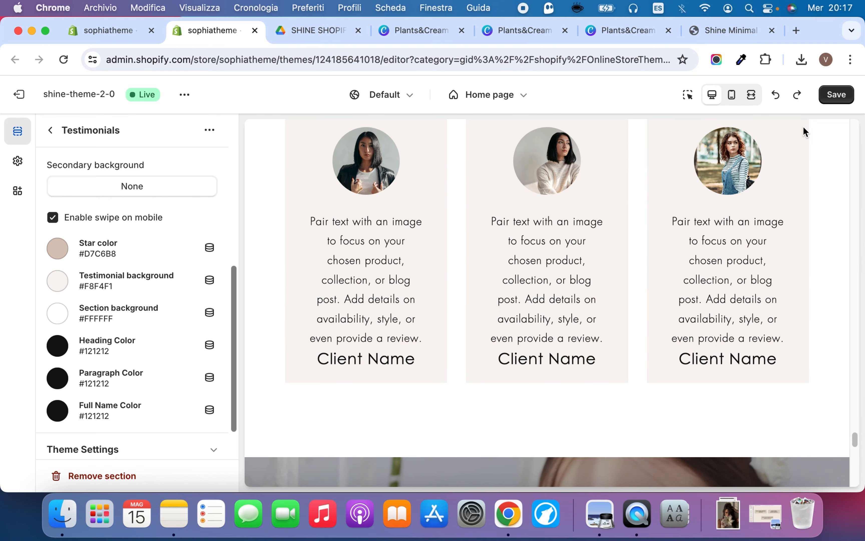
click(833, 95)
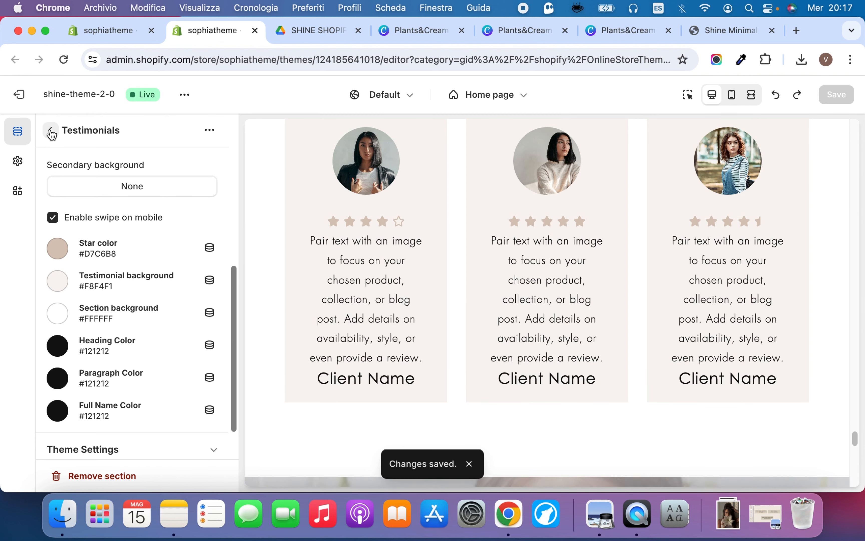
Leave the Testimonials settings and open the Video Banner section of the home page
click(52, 131)
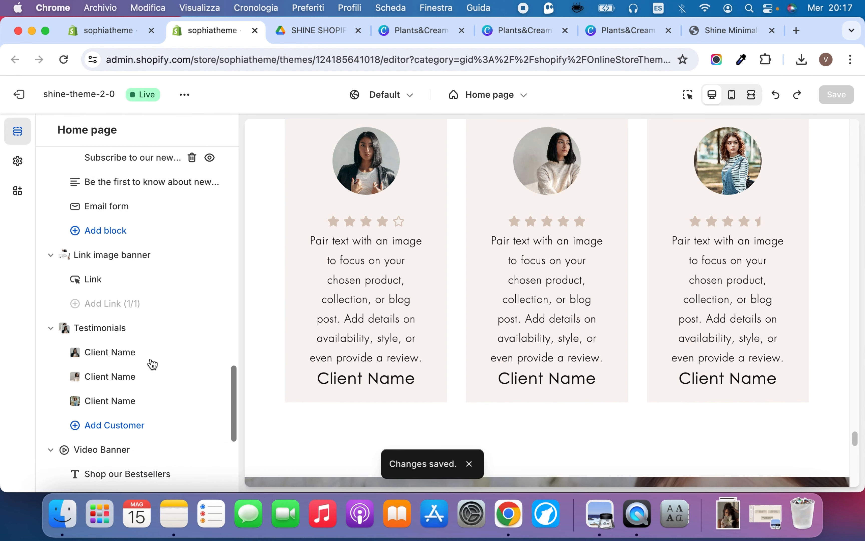
scroll(310, 364, down, 15)
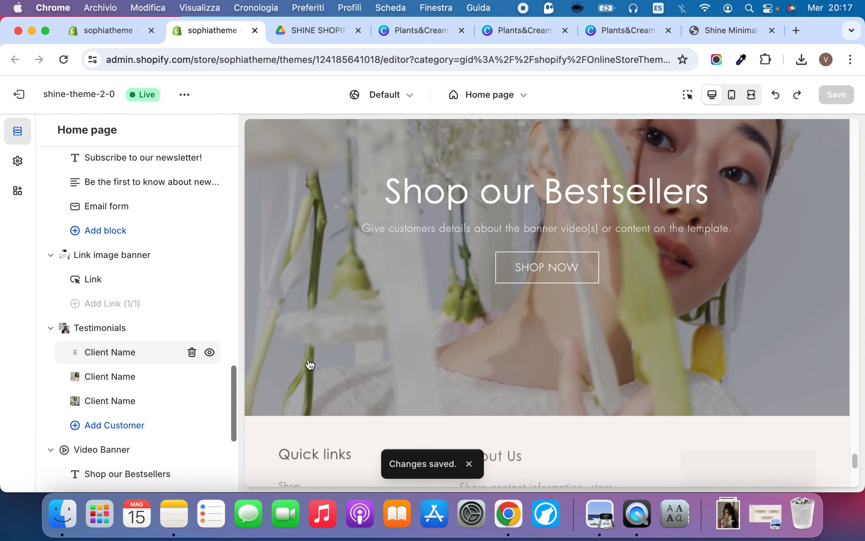
scroll(310, 364, up, 4)
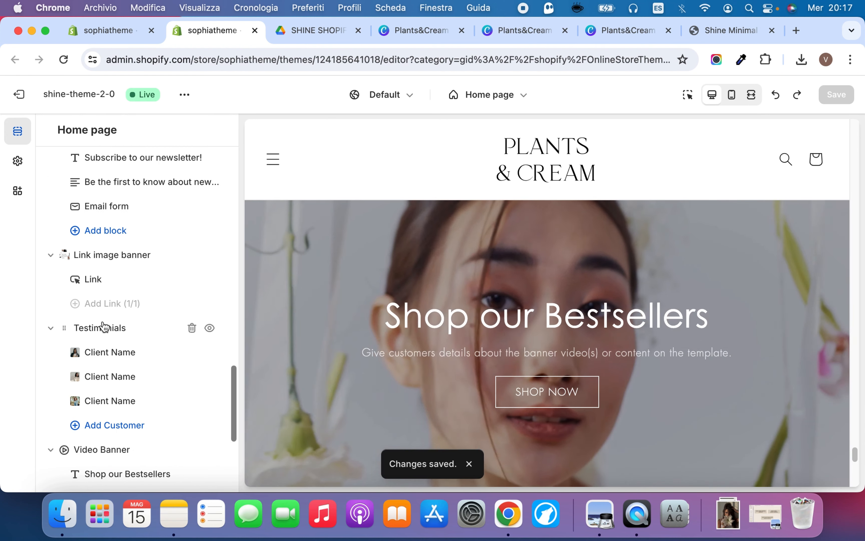
scroll(97, 435, down, 5)
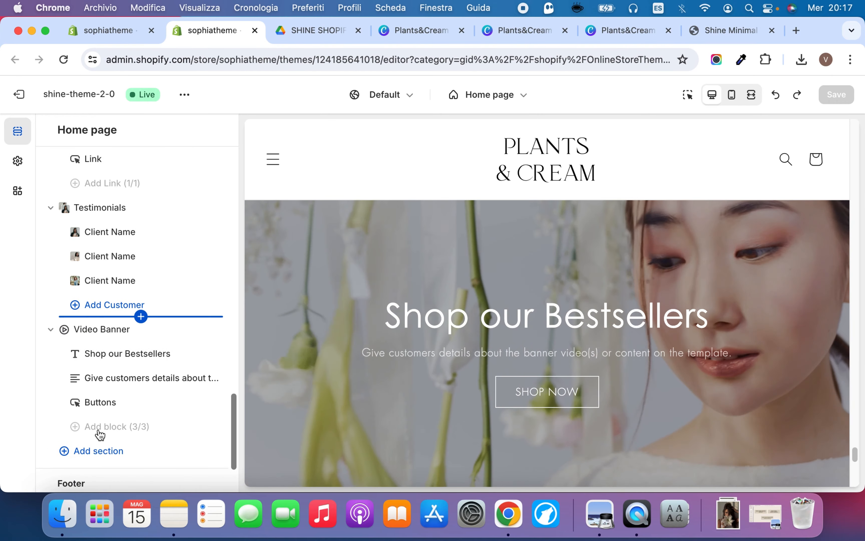
click(102, 329)
Review the Video Banner's banner height options, content position, alignment, color scheme and mobile layout settings
click(94, 331)
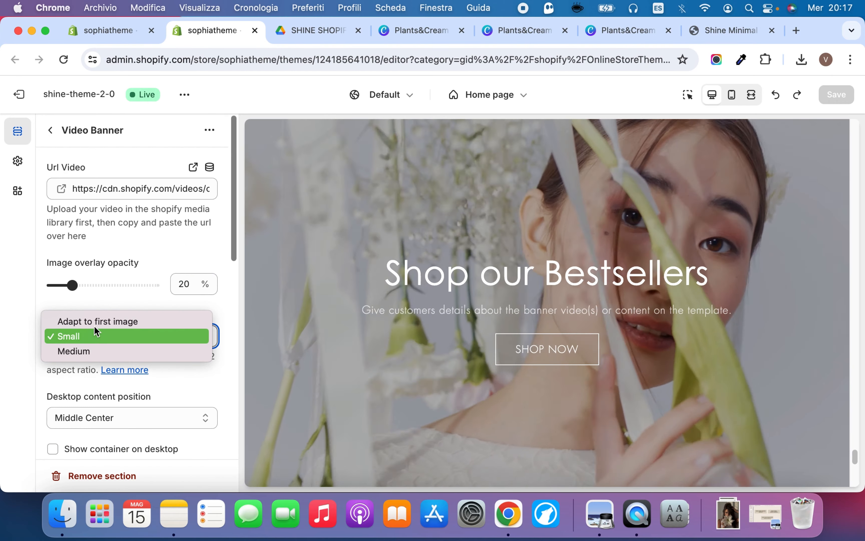
click(106, 299)
click(103, 336)
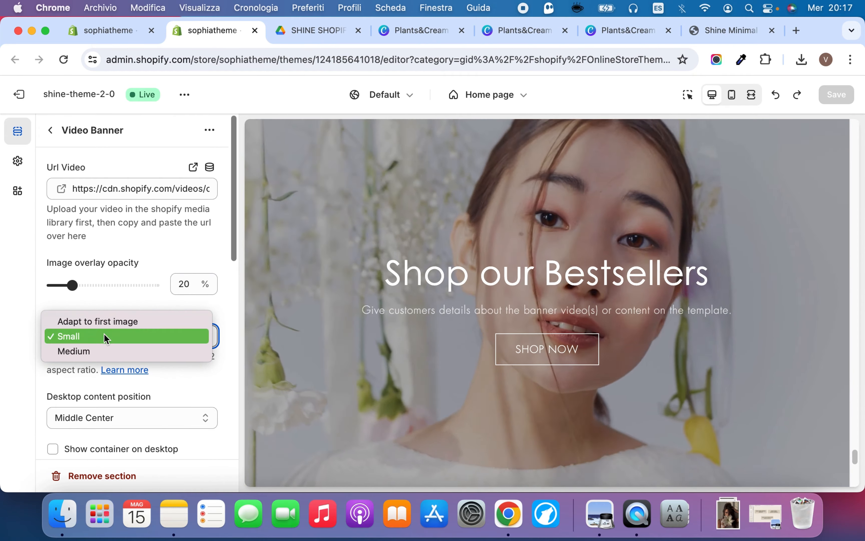
click(115, 297)
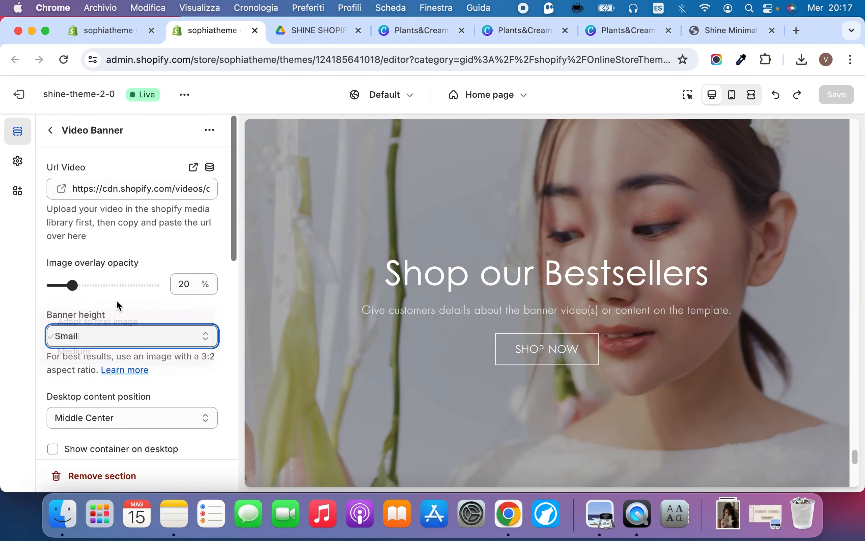
scroll(115, 391, down, 6)
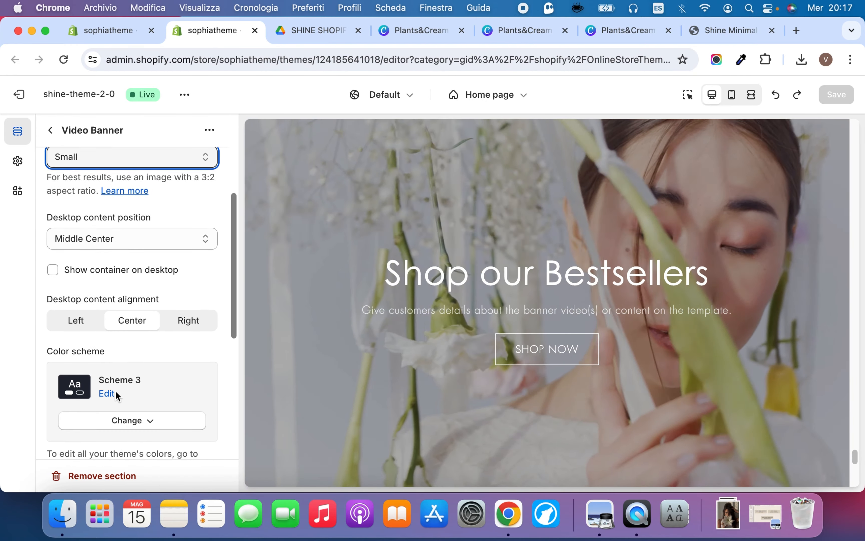
scroll(135, 311, down, 7)
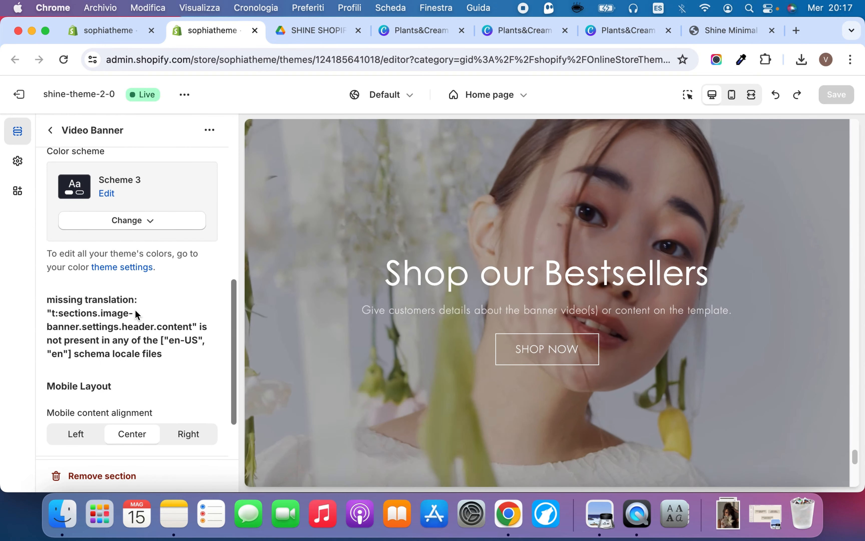
scroll(135, 308, up, 12)
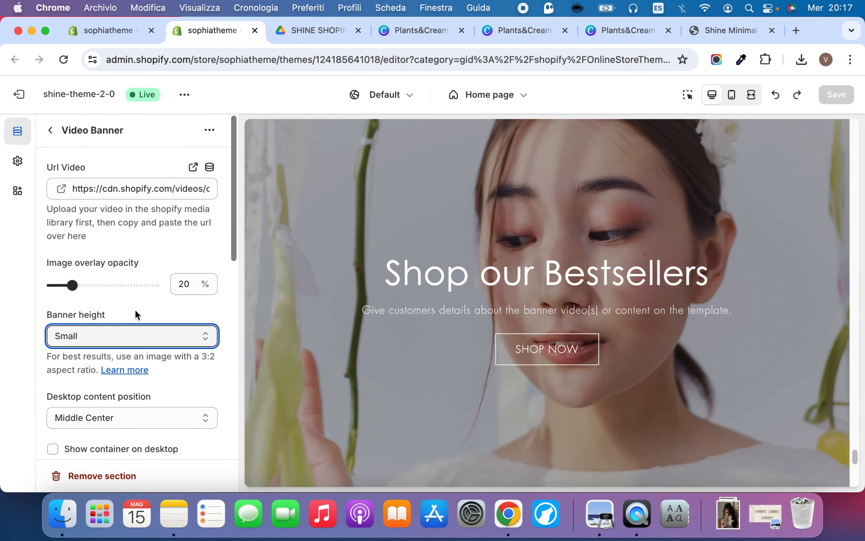
Try a 60% image overlay opacity on the Video Banner and settle on 30%
click(111, 288)
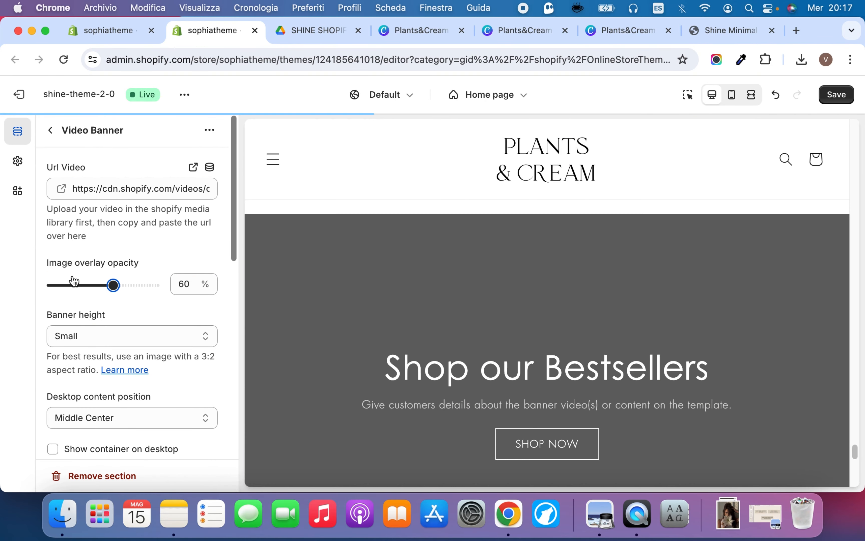
click(82, 289)
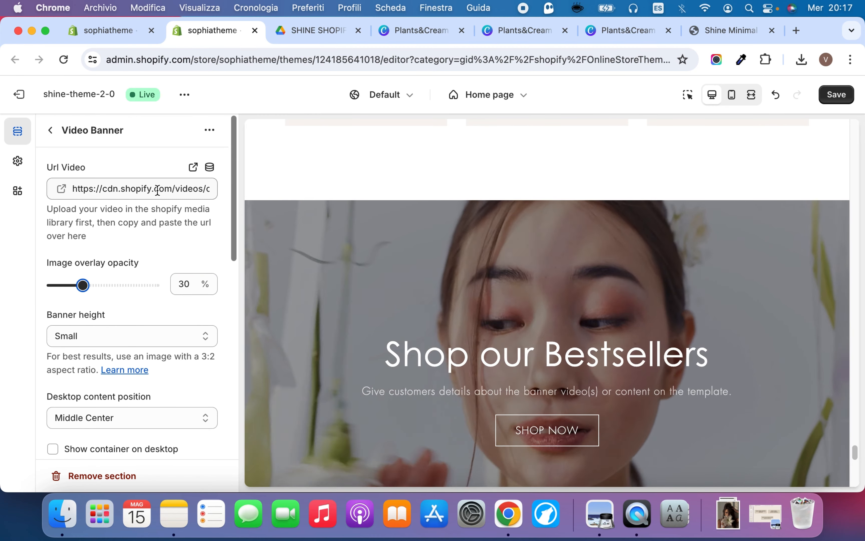
Switch to the store admin's content files and upload Plants&Cream - Video.mp4 from the Download folder
click(157, 188)
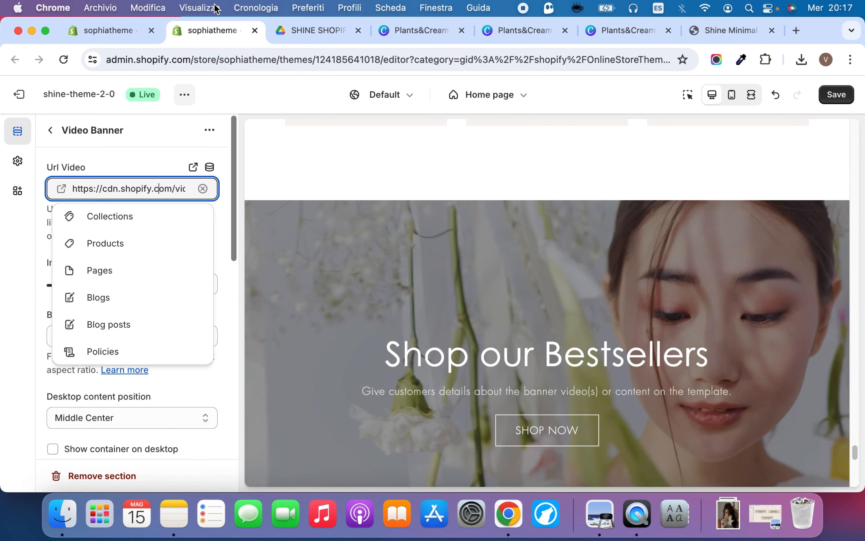
click(108, 24)
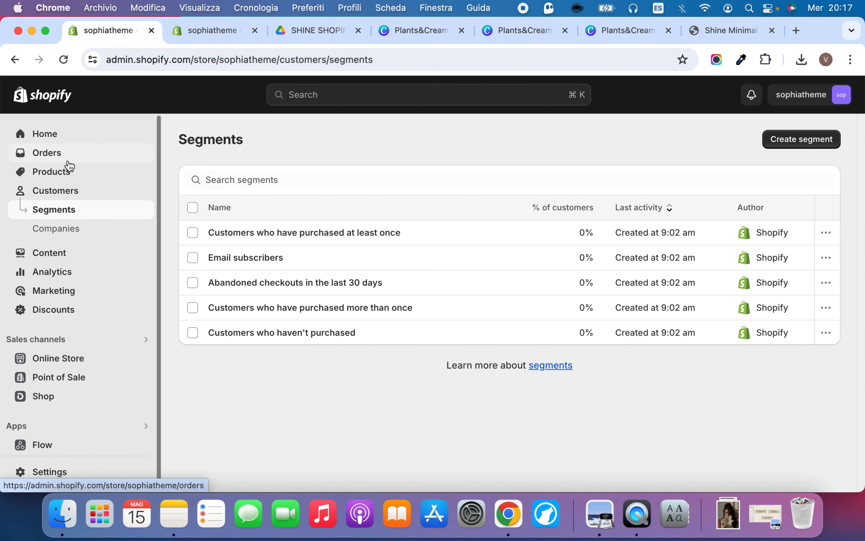
click(68, 258)
click(62, 252)
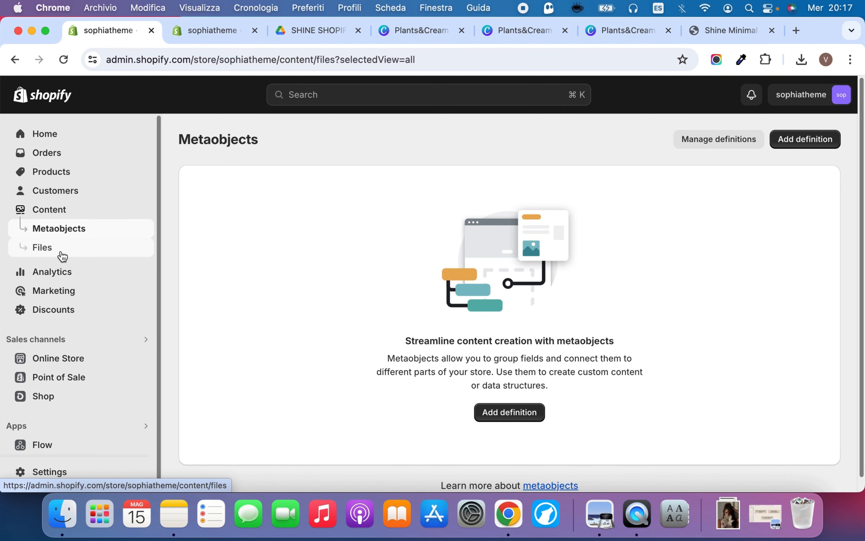
click(811, 140)
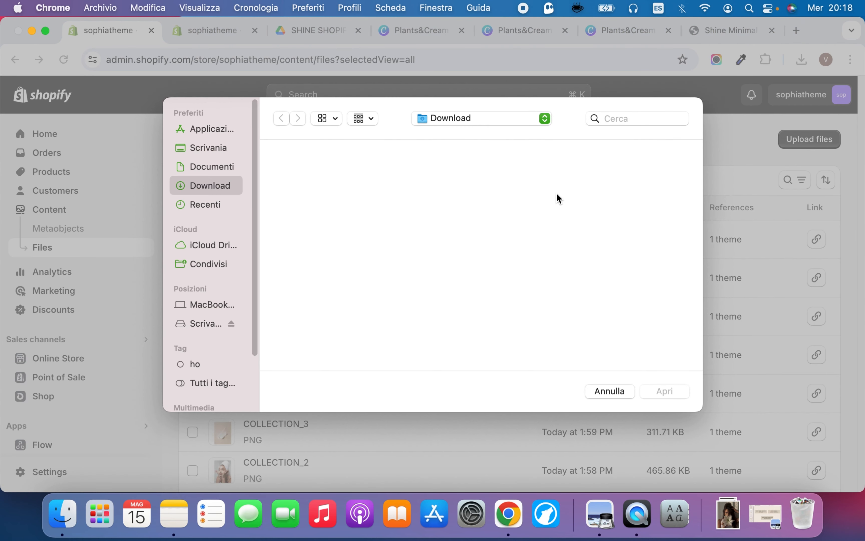
scroll(379, 325, down, 5)
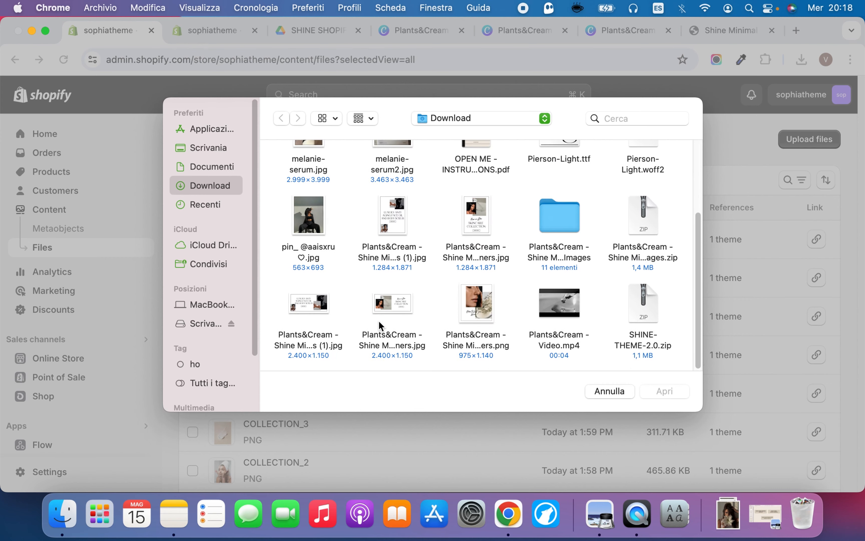
click(551, 300)
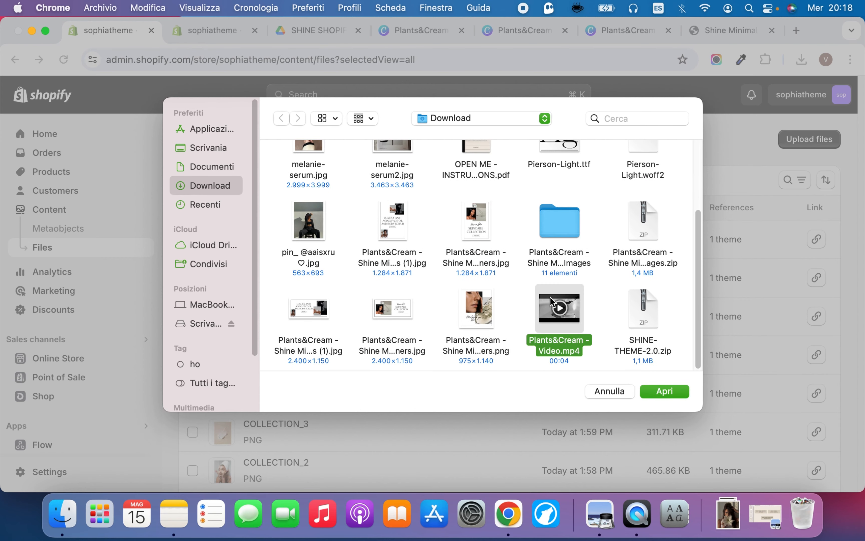
click(665, 393)
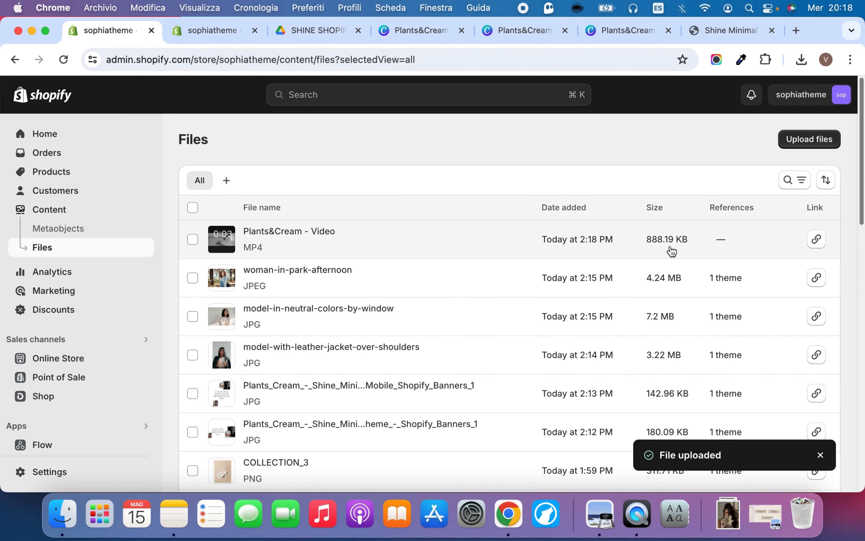
Copy the uploaded video's link and replace the Video Banner's video URL with it in the theme editor
click(817, 240)
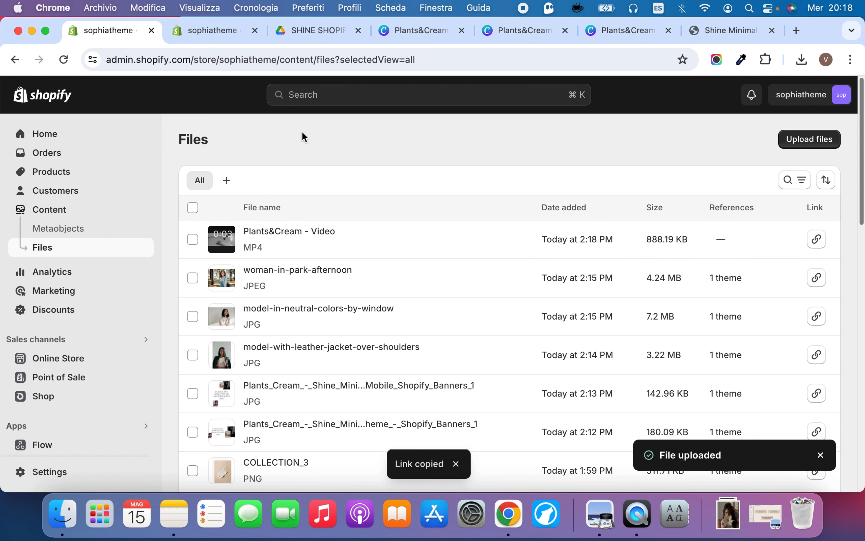
click(230, 34)
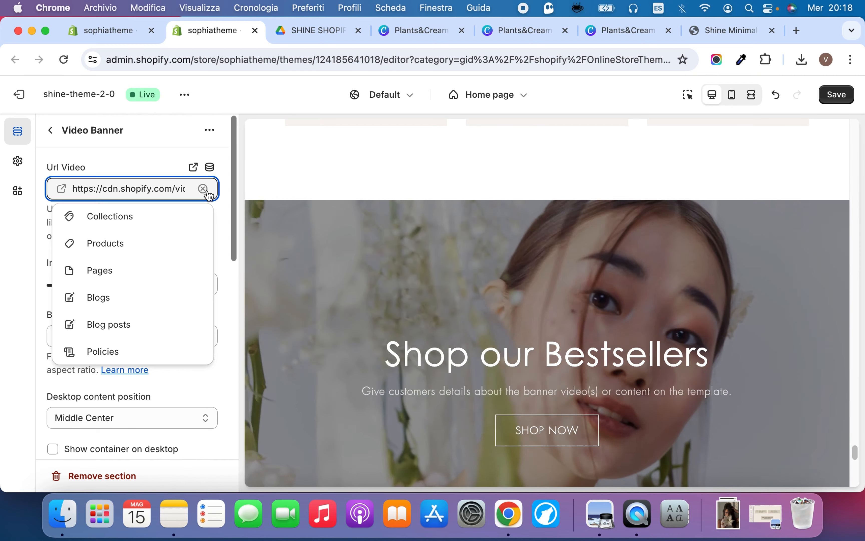
click(202, 188)
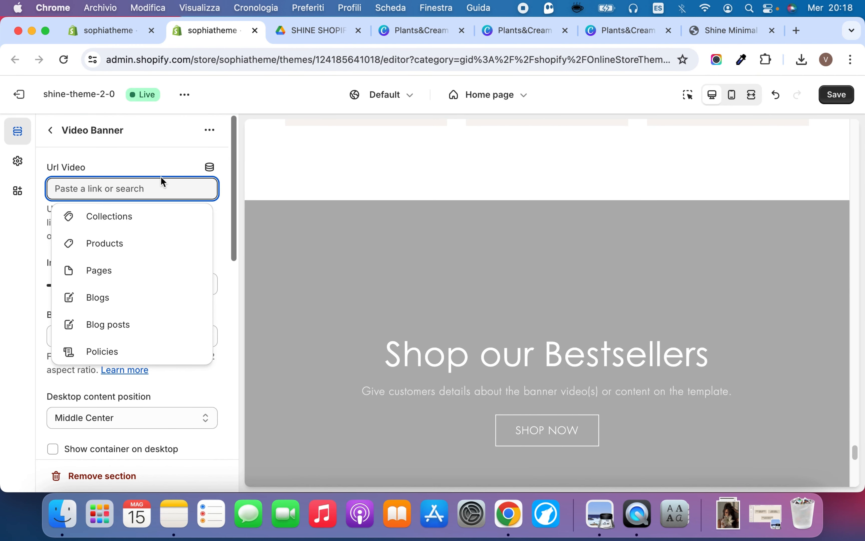
key(super+v)
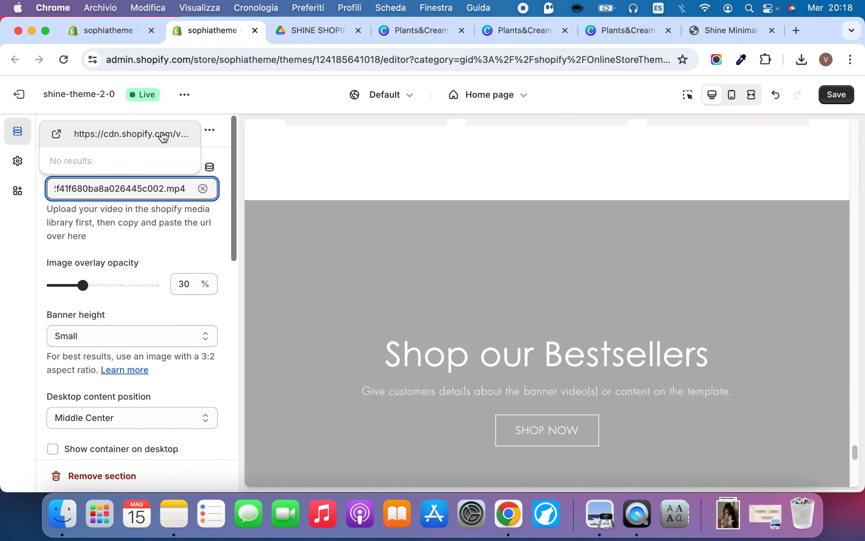
click(141, 134)
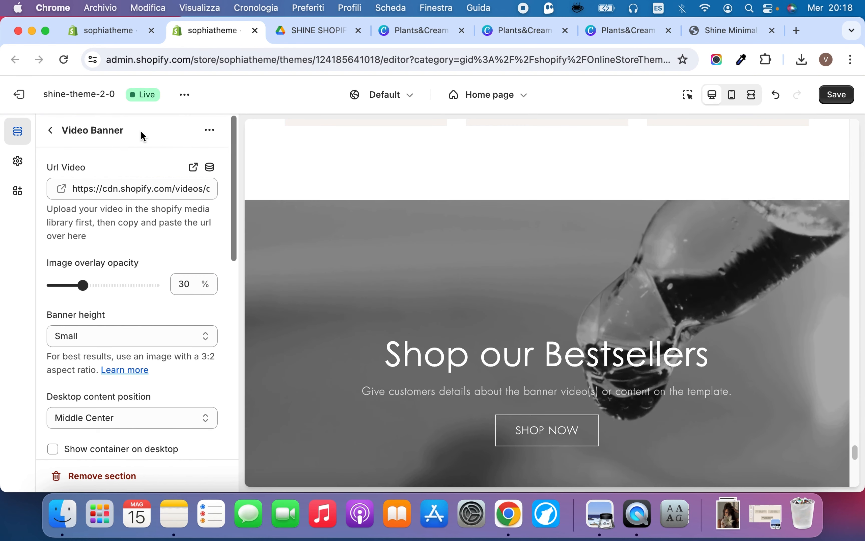
Check the new video in the banner and its surroundings in the home page preview
scroll(304, 310, down, 3)
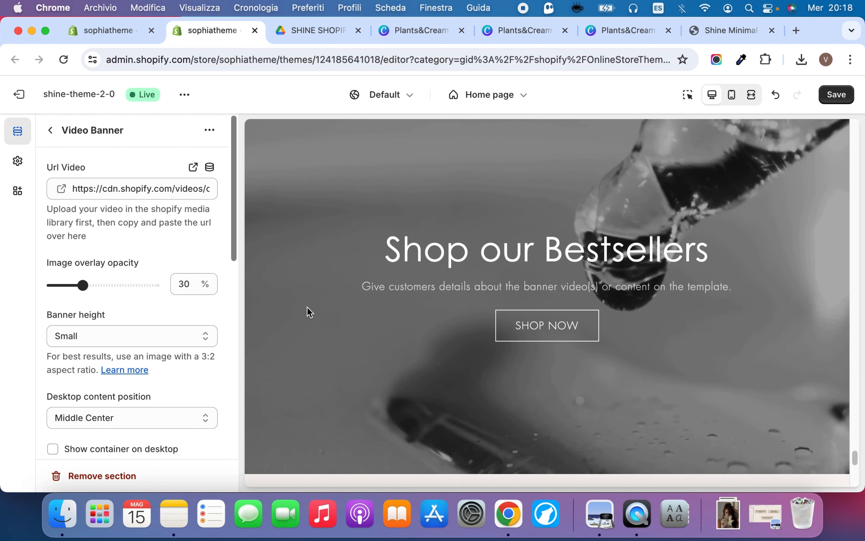
scroll(309, 311, up, 3)
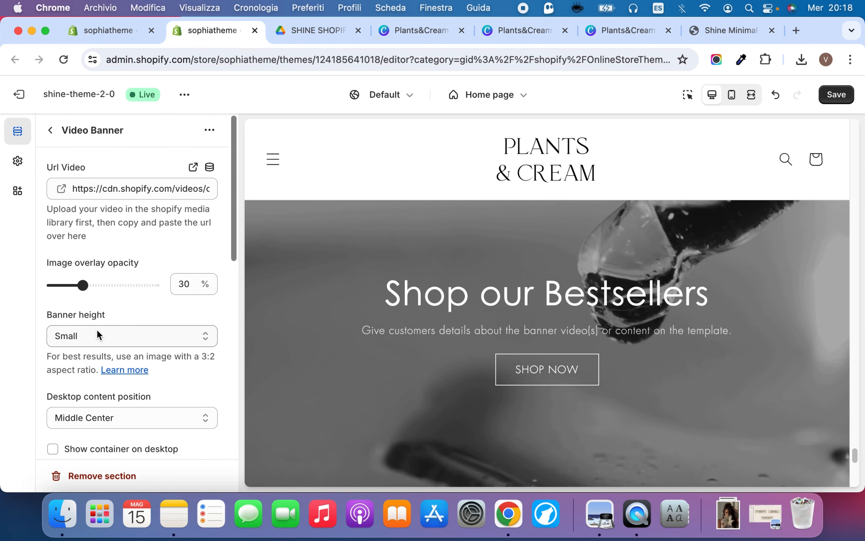
scroll(369, 272, down, 5)
scroll(370, 273, up, 5)
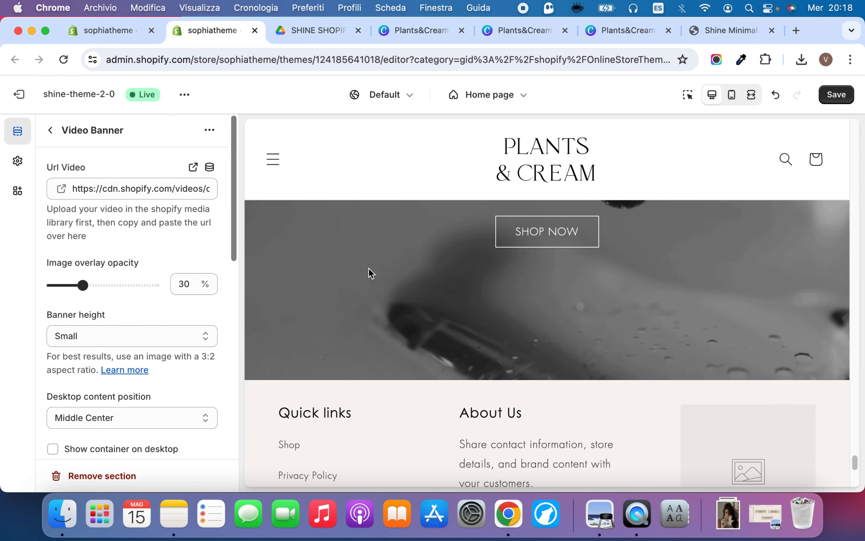
scroll(371, 273, down, 4)
scroll(371, 274, up, 5)
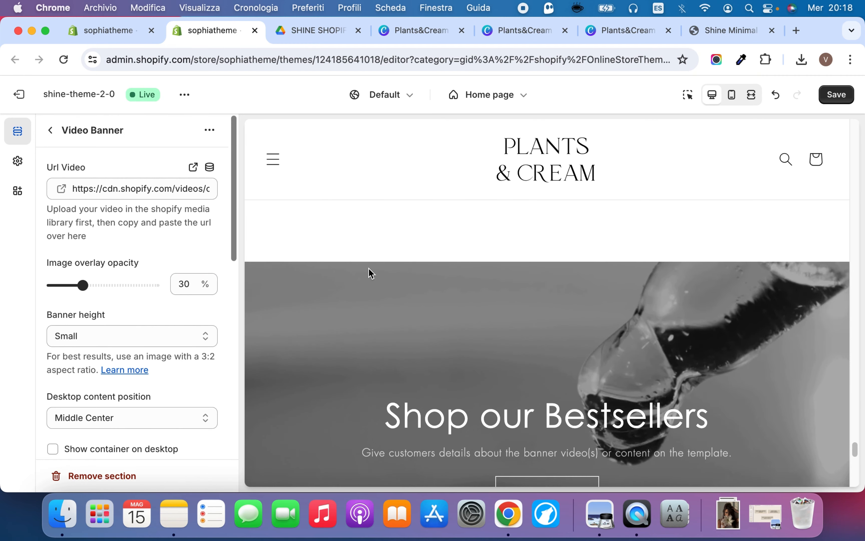
scroll(369, 273, down, 3)
Show the Video Banner's container on desktop and change its color scheme to Scheme 6
scroll(144, 315, down, 6)
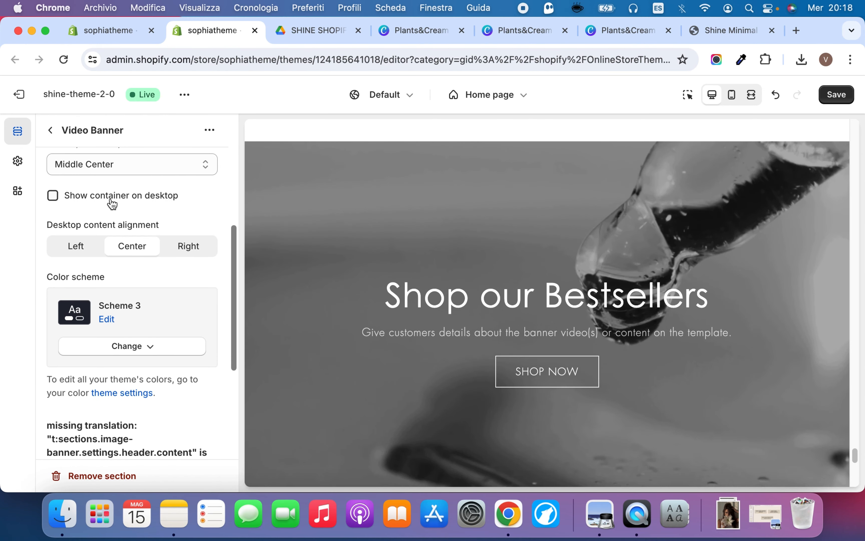
click(112, 201)
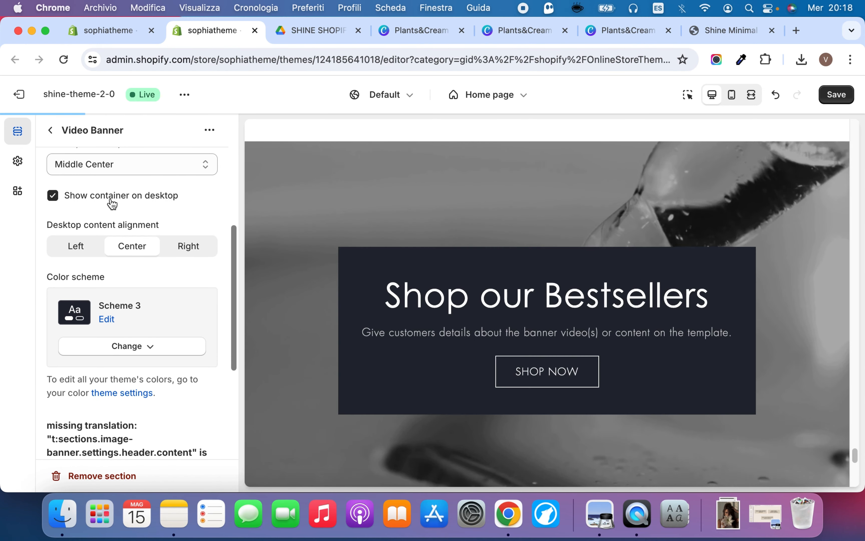
click(106, 350)
click(110, 308)
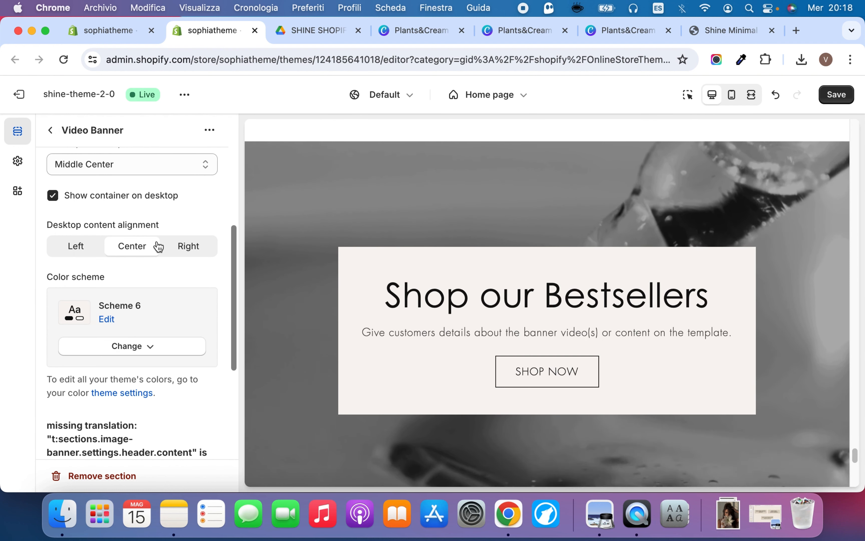
Try right and left desktop content alignment on the Video Banner, return it to Center, and look over the mobile layout settings
click(187, 250)
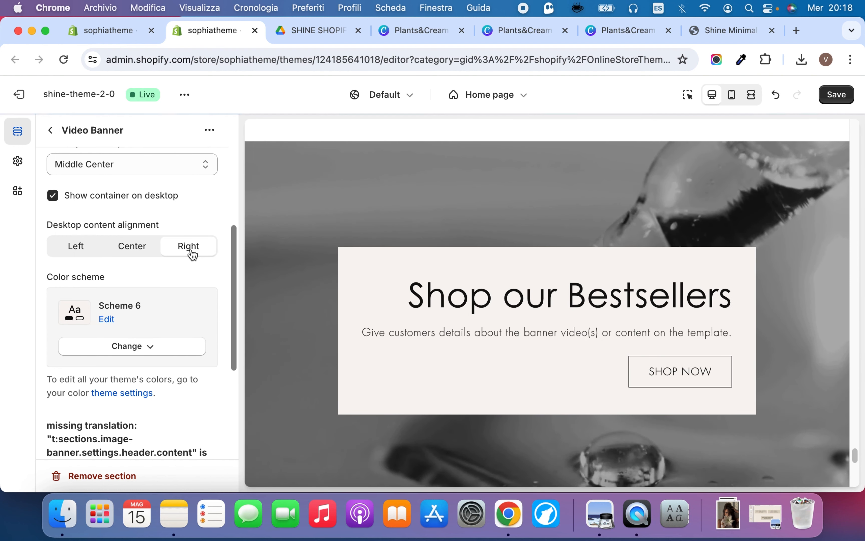
click(89, 247)
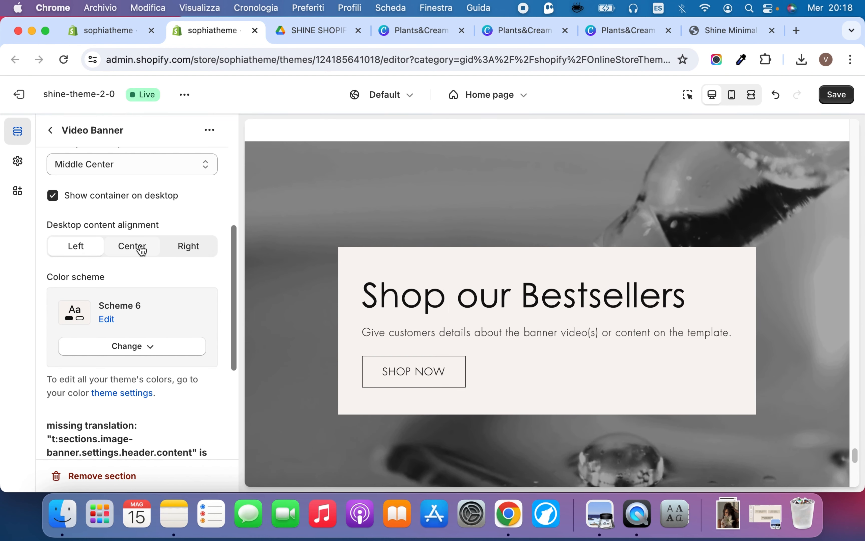
click(138, 251)
scroll(129, 328, down, 5)
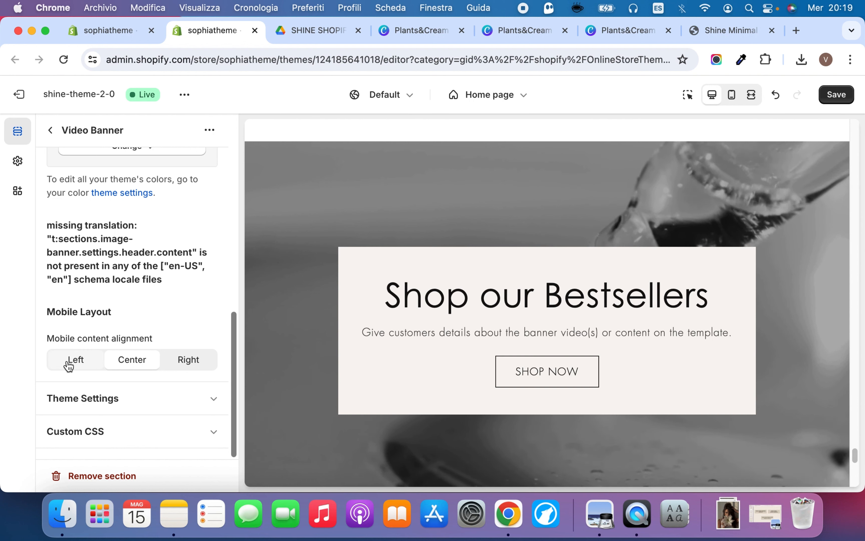
scroll(163, 300, up, 10)
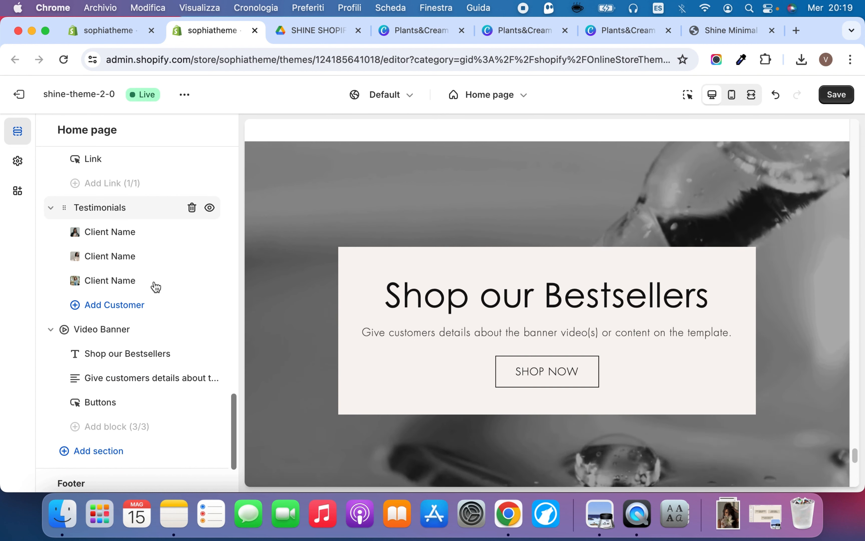
Save the Video Banner changes and expand the Footer section to show its blocks
scroll(154, 282, down, 3)
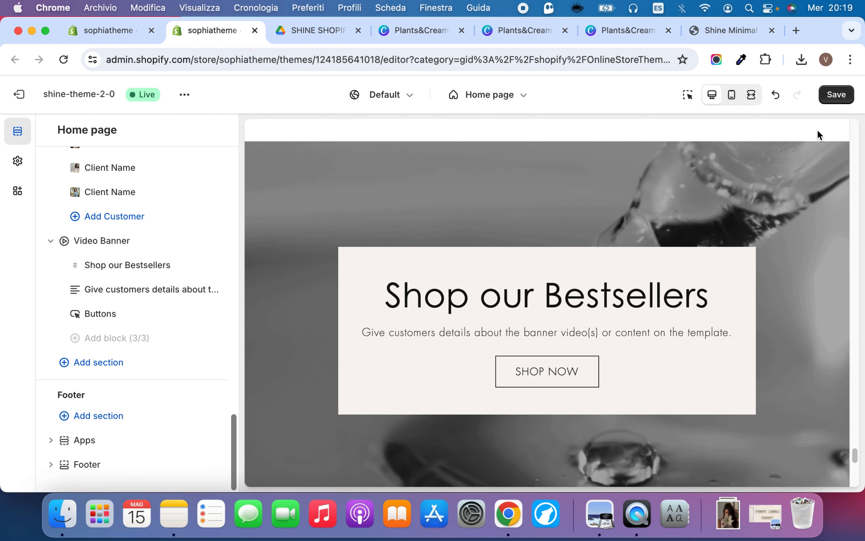
click(833, 96)
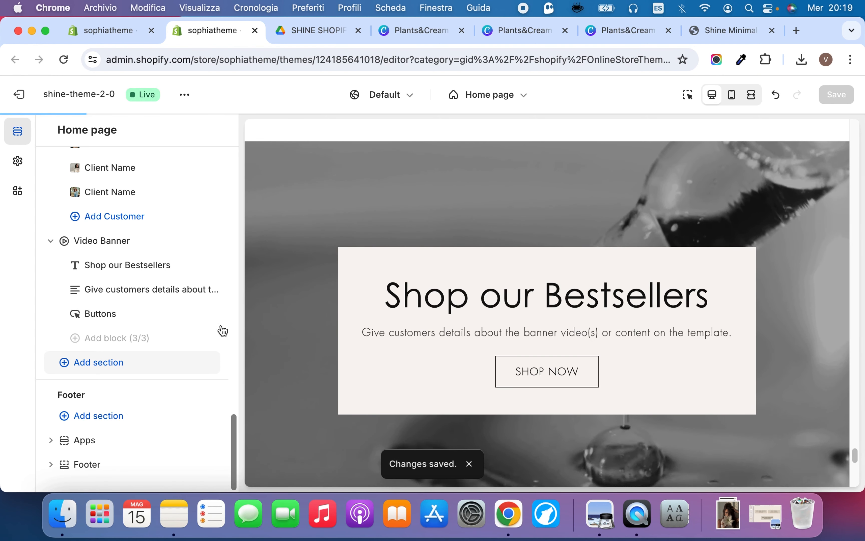
scroll(289, 293, down, 5)
scroll(288, 293, up, 5)
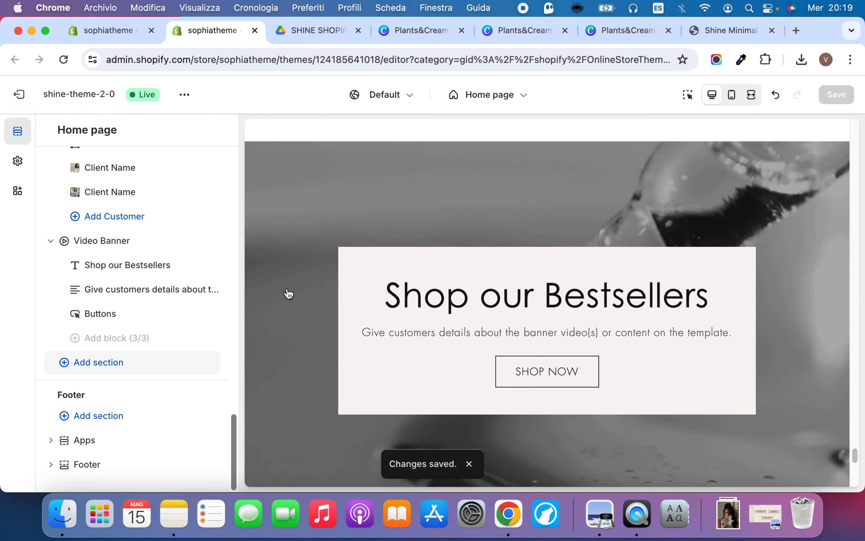
scroll(289, 293, down, 8)
scroll(289, 293, up, 3)
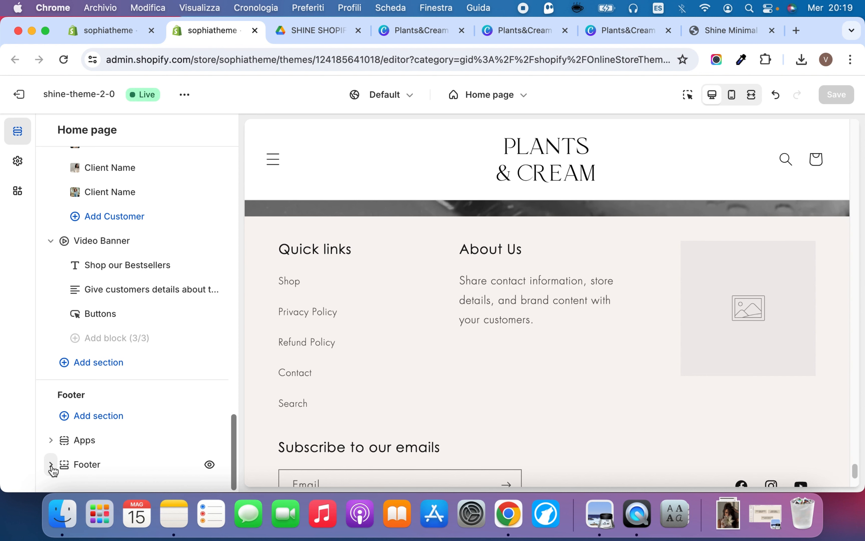
scroll(84, 440, down, 3)
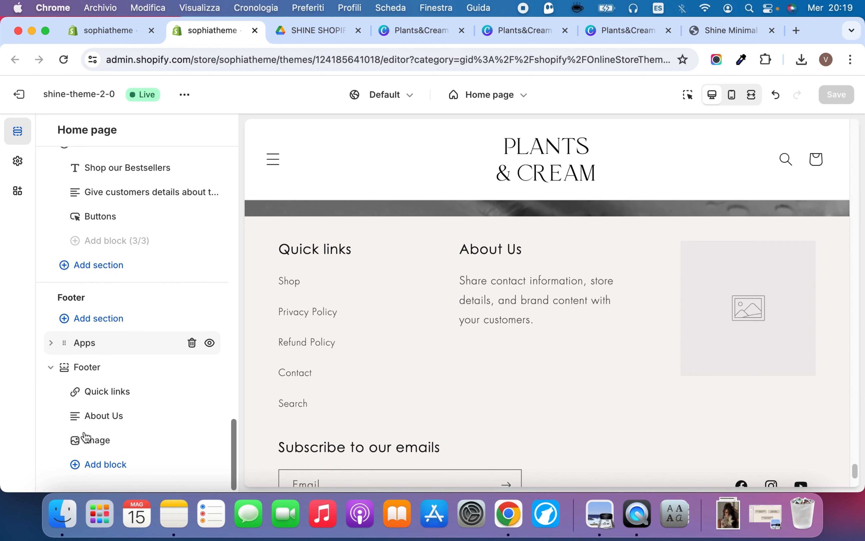
Look over the footer's Quick links block and the menus available for it
click(110, 391)
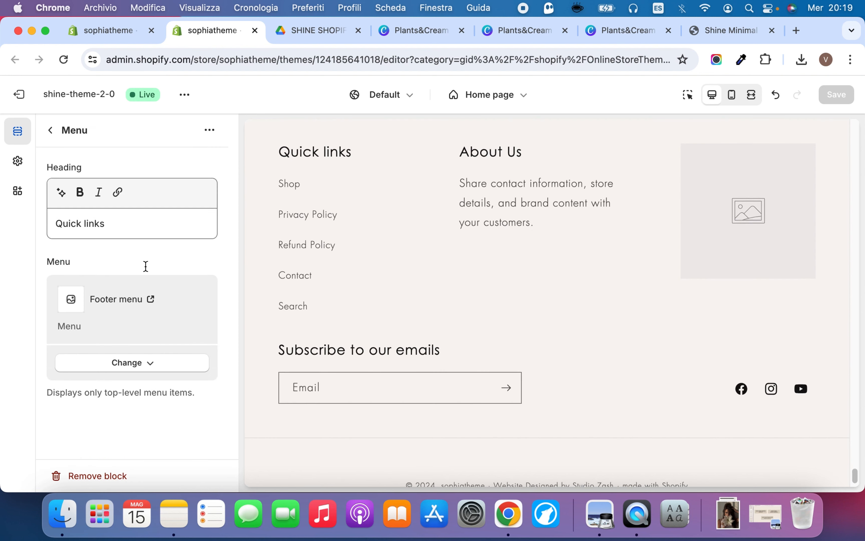
click(147, 369)
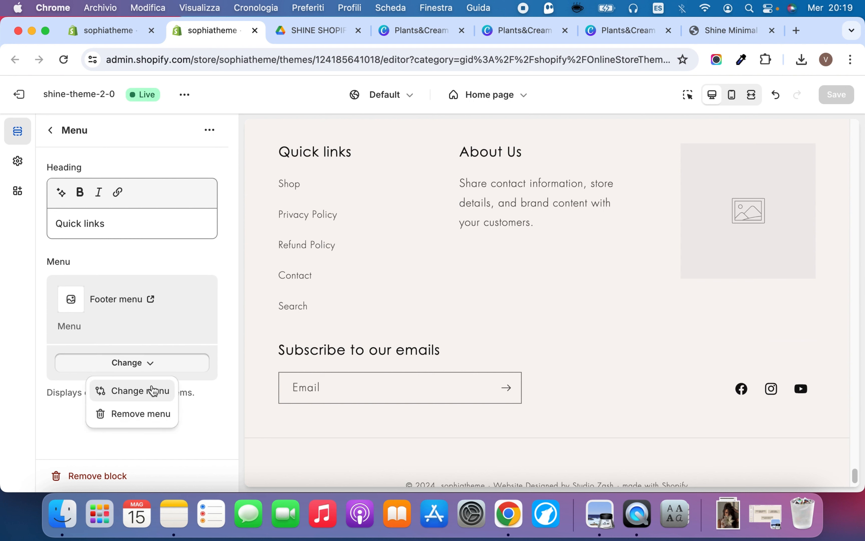
click(153, 390)
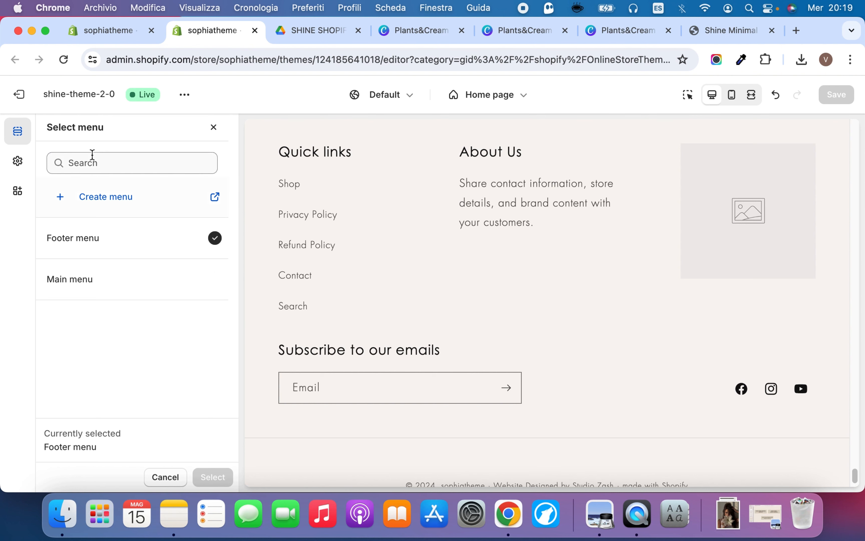
click(216, 129)
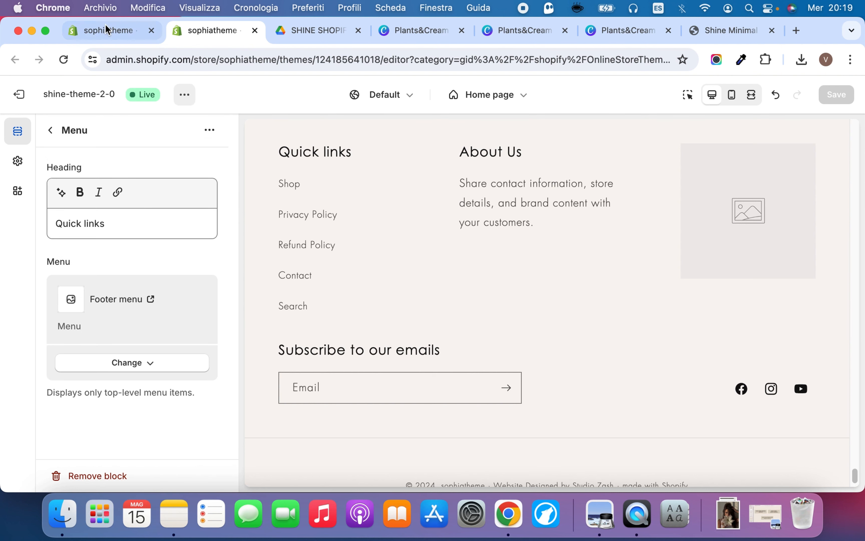
View the store's Footer and Main menus in the Online Store's Navigation page, and return to the theme editor
click(111, 30)
scroll(64, 427, down, 1)
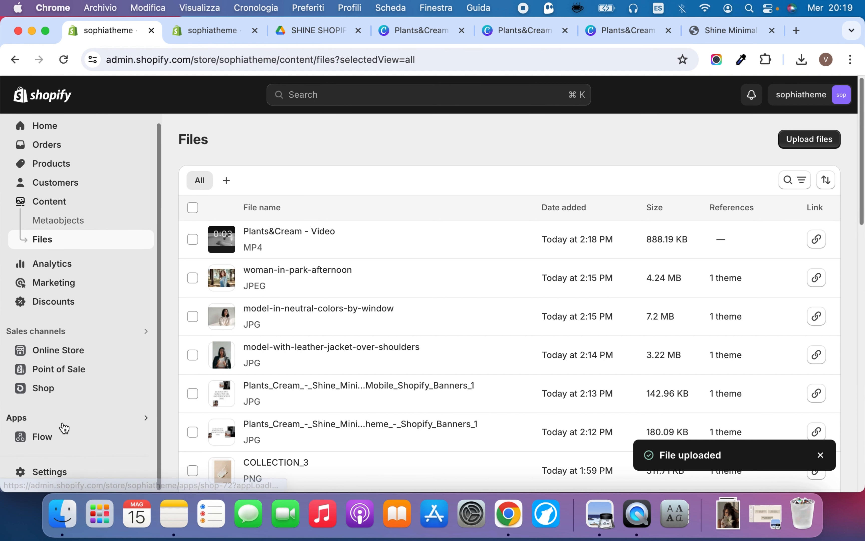
click(70, 349)
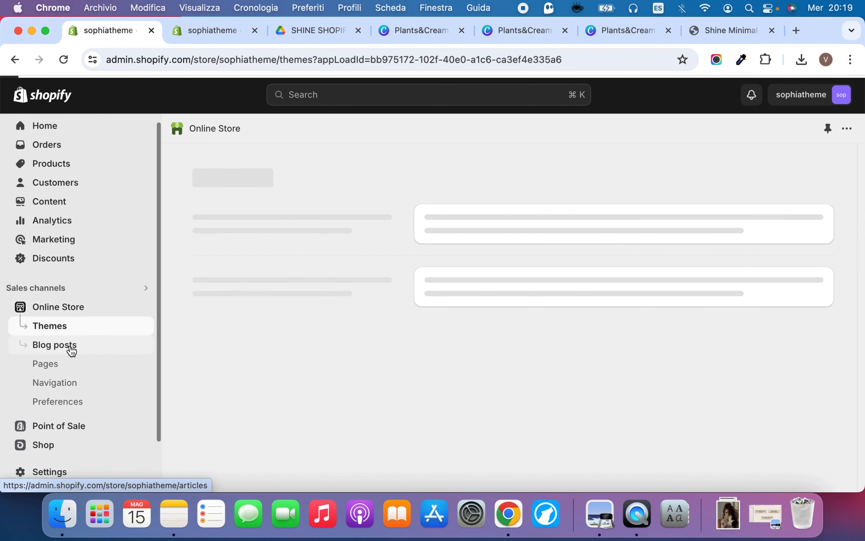
click(65, 381)
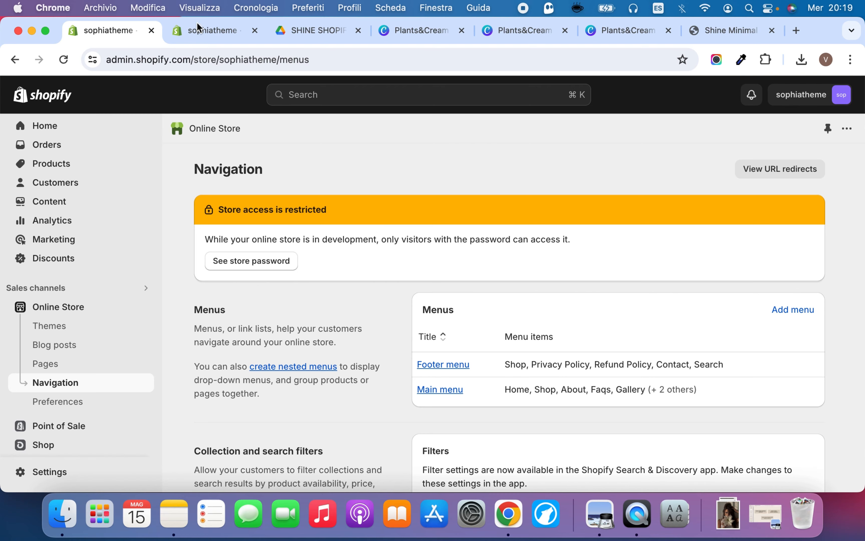
click(195, 36)
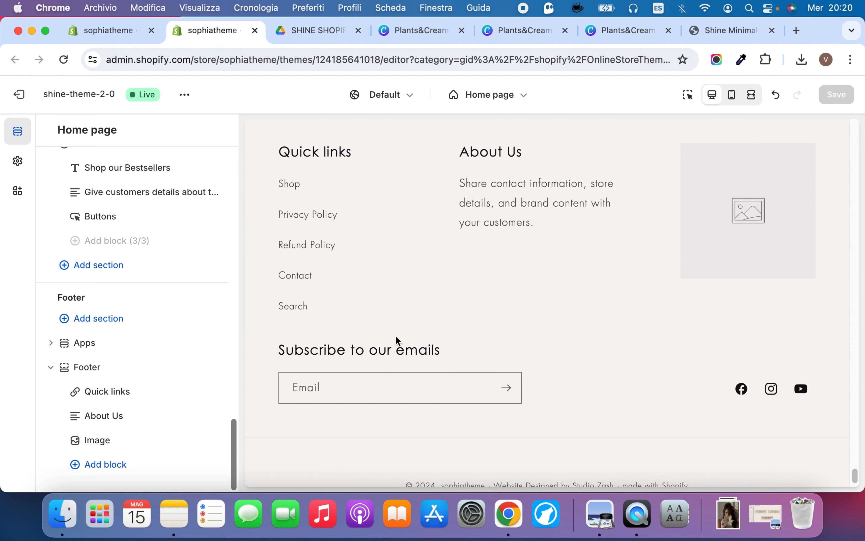
Set the footer's Image block to the Plants & Cream logo from the store library
click(104, 444)
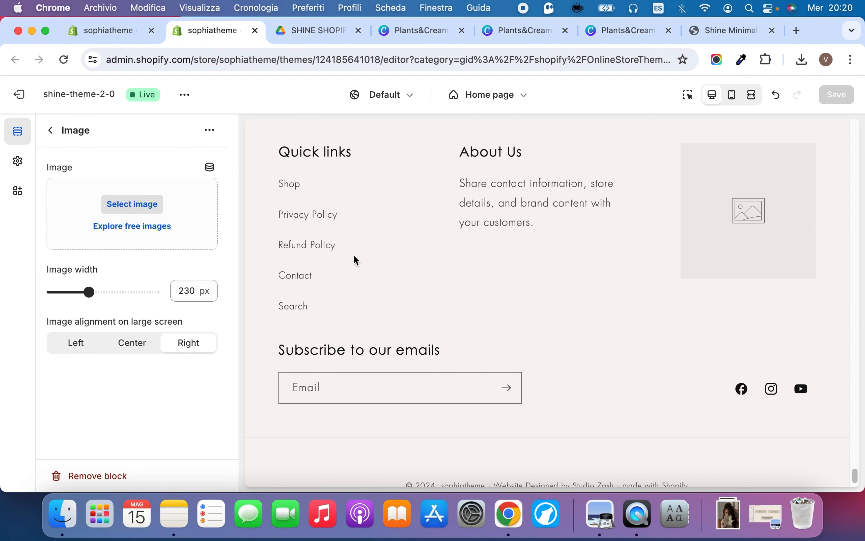
click(182, 214)
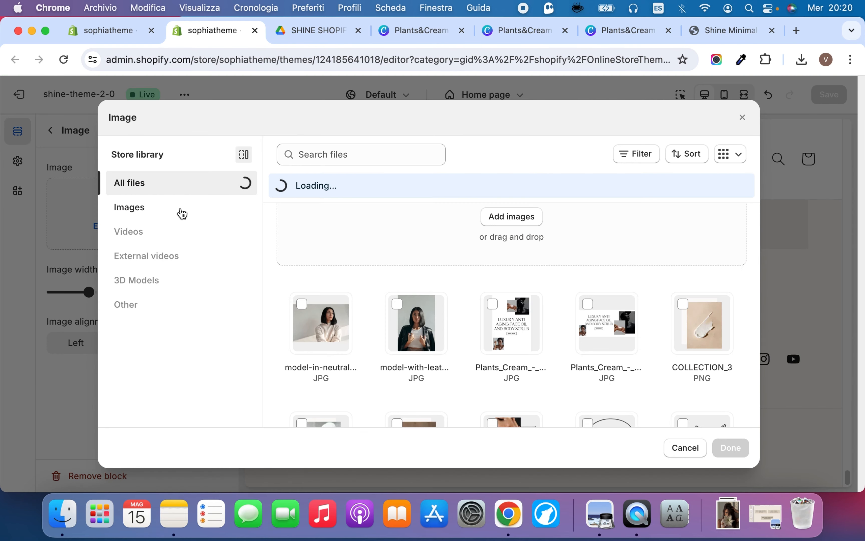
scroll(486, 293, down, 10)
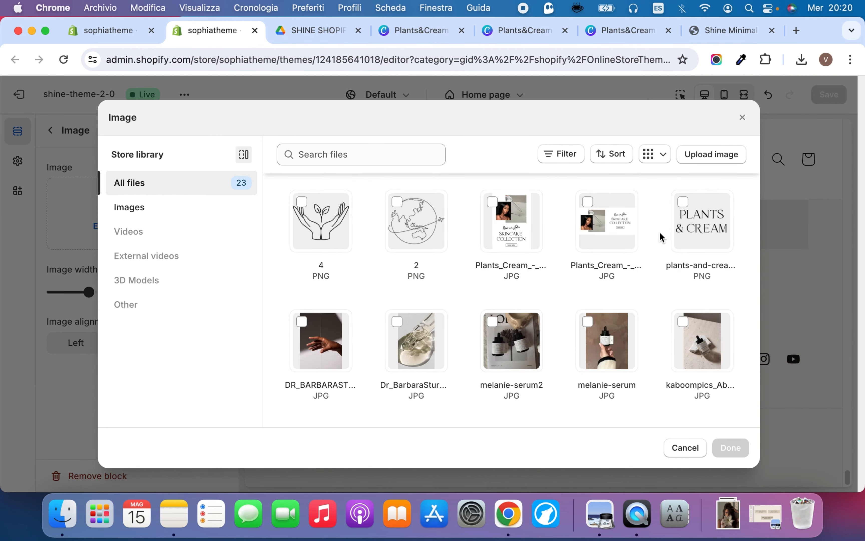
click(697, 233)
click(737, 452)
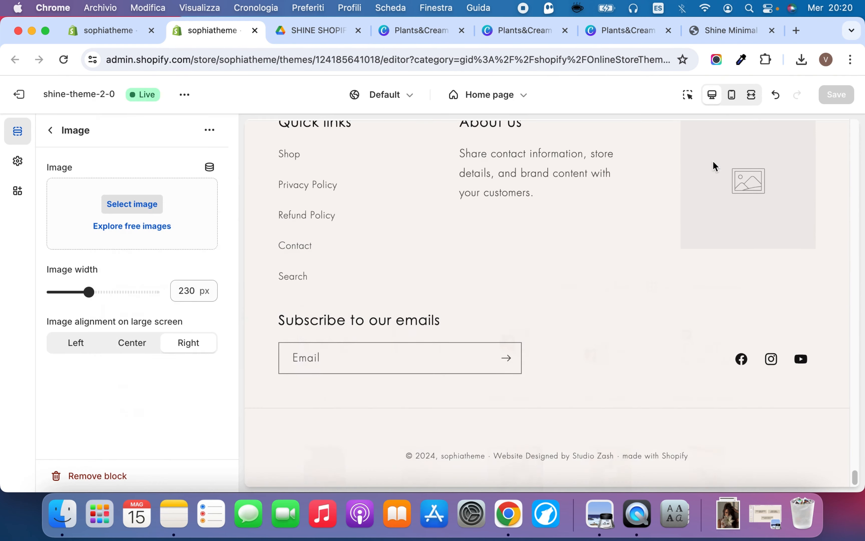
scroll(150, 339, down, 1)
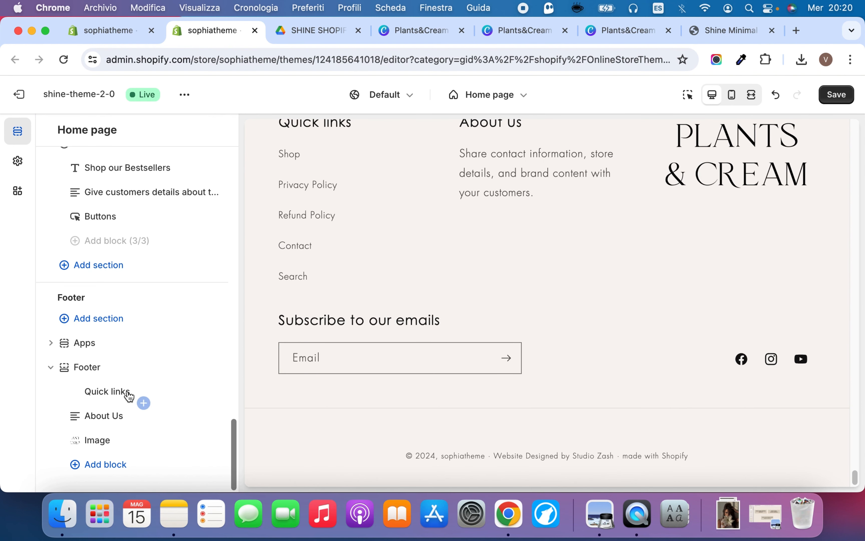
Try swapping the footer's Quick links and About Us blocks, and look at the About Us heading and subtext
mouse_move(74, 391)
mouse_down()
mouse_move(75, 416)
mouse_move(73, 383)
mouse_up()
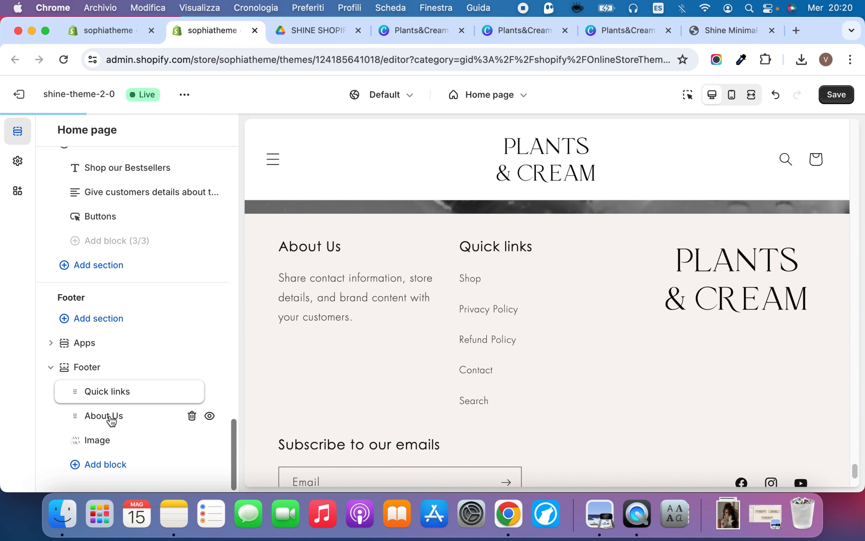
click(180, 414)
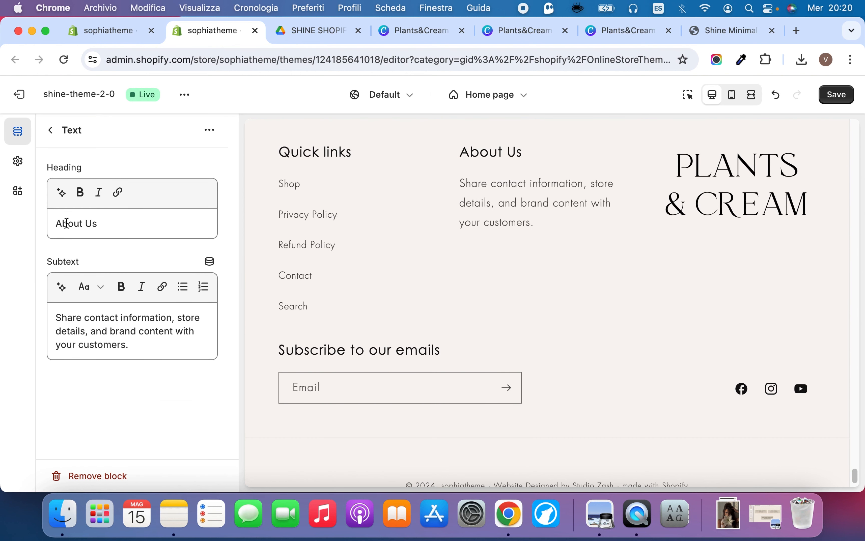
click(50, 131)
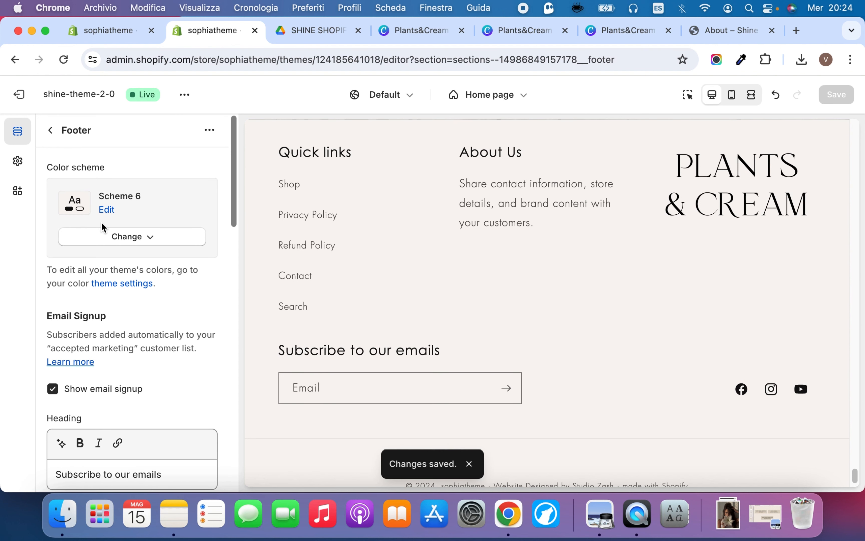
Hide and restore the footer's email signup, and try Scheme 3 as the footer's color scheme
click(52, 389)
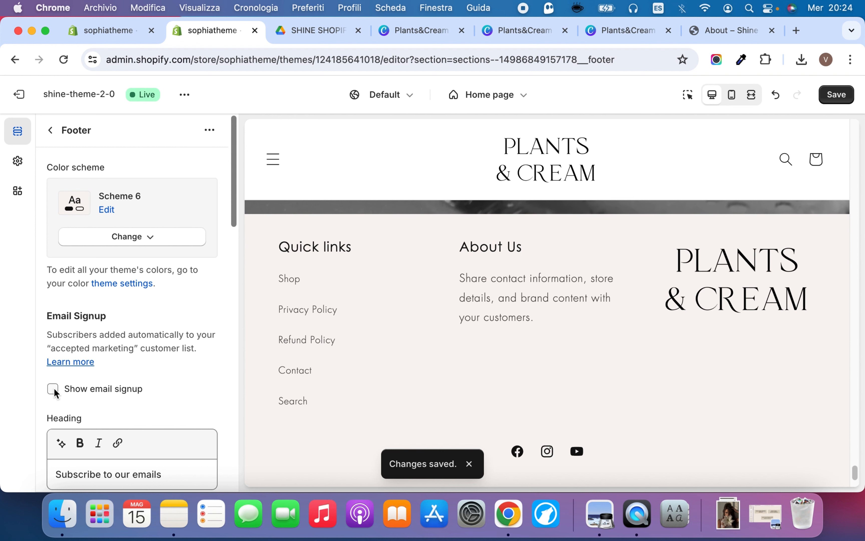
click(53, 389)
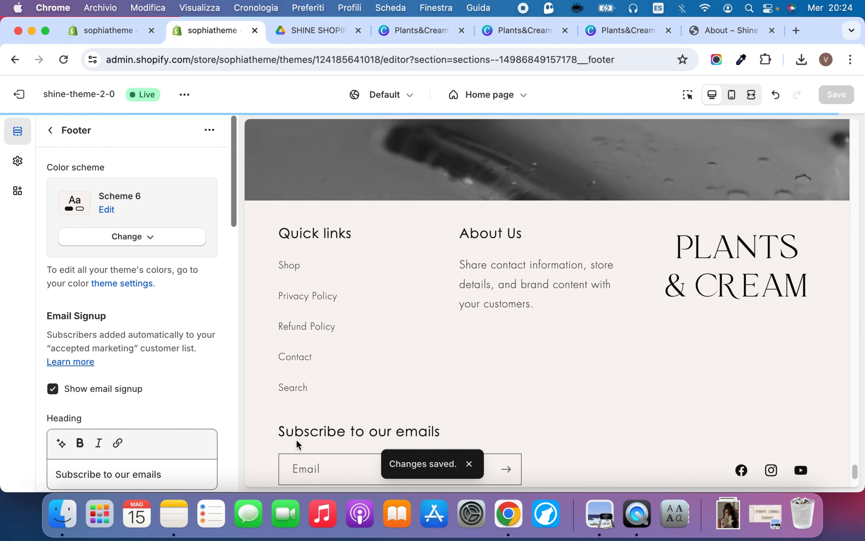
click(114, 236)
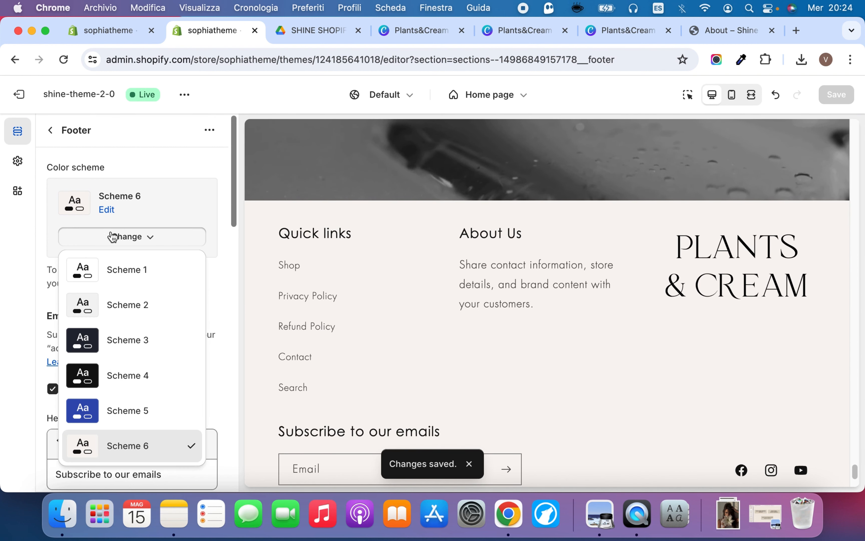
click(116, 332)
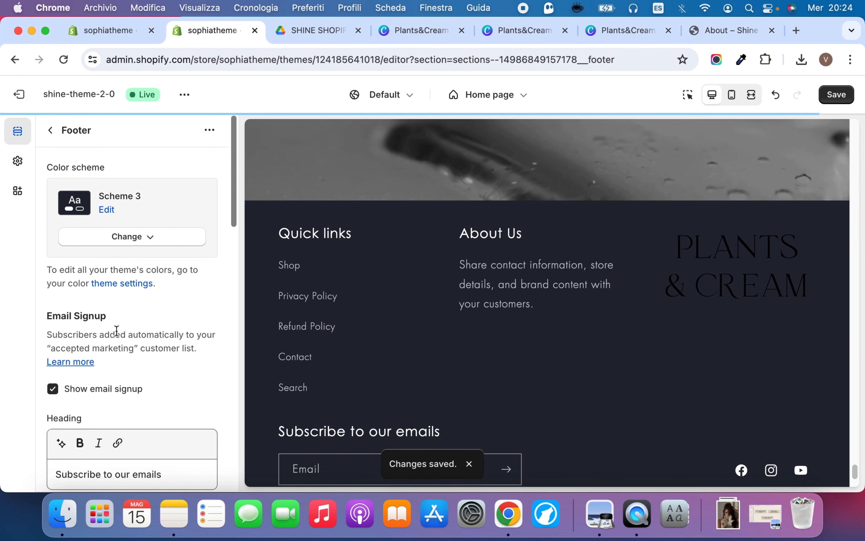
Hide the footer's social media icons and show them again
scroll(118, 360, down, 10)
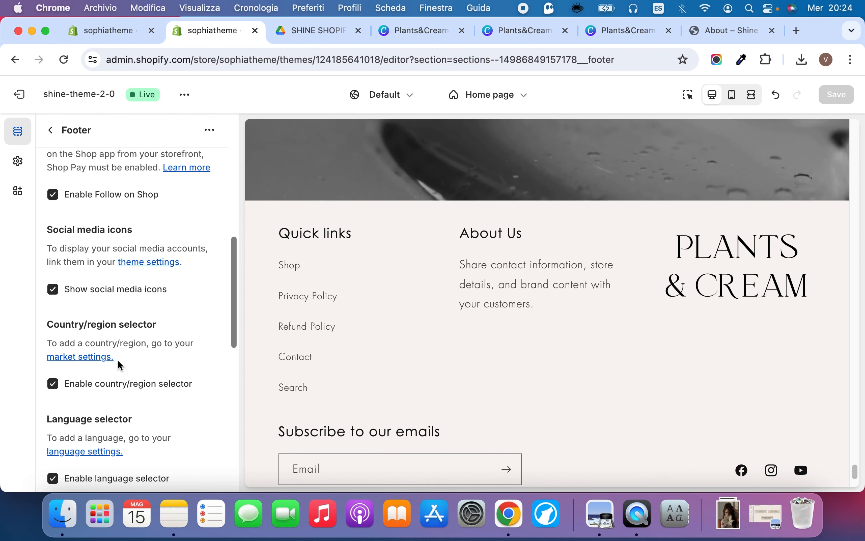
click(86, 291)
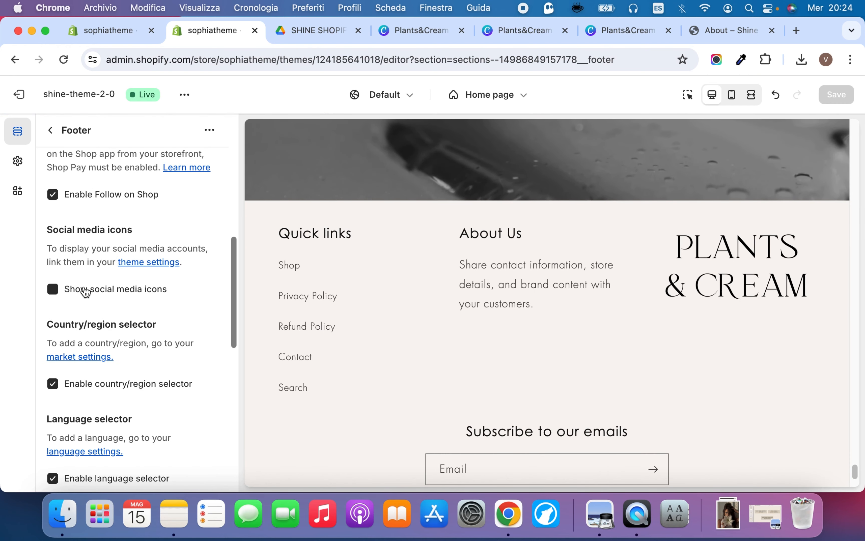
click(86, 291)
Look through the footer's selector and payment settings, enable its policy links, and check them in the preview
scroll(110, 339, down, 3)
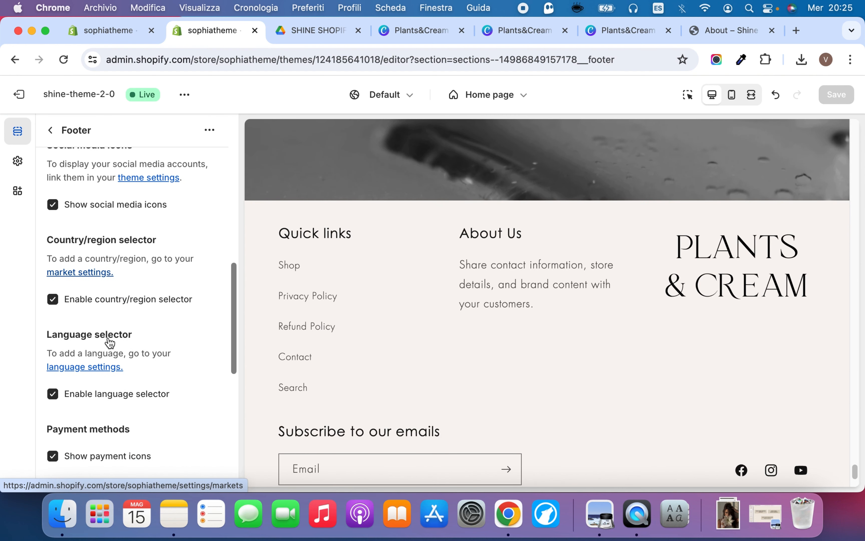
scroll(107, 379, down, 4)
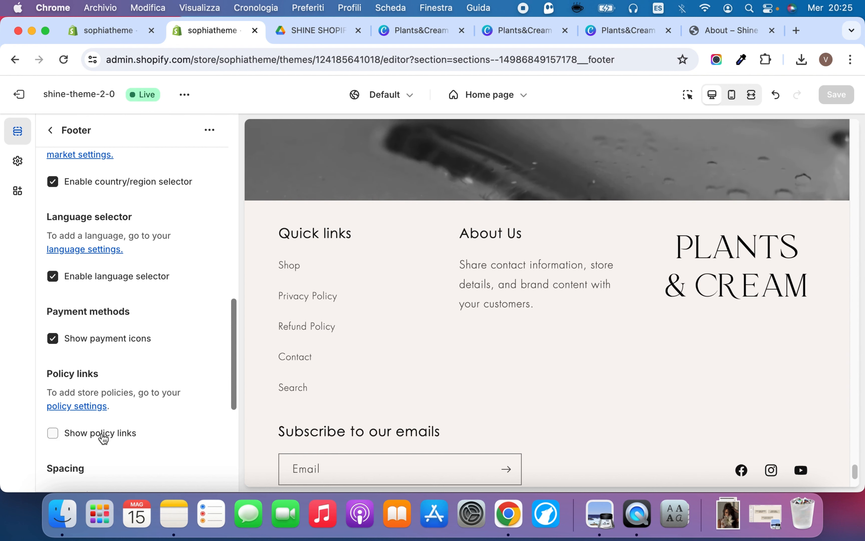
scroll(104, 438, down, 2)
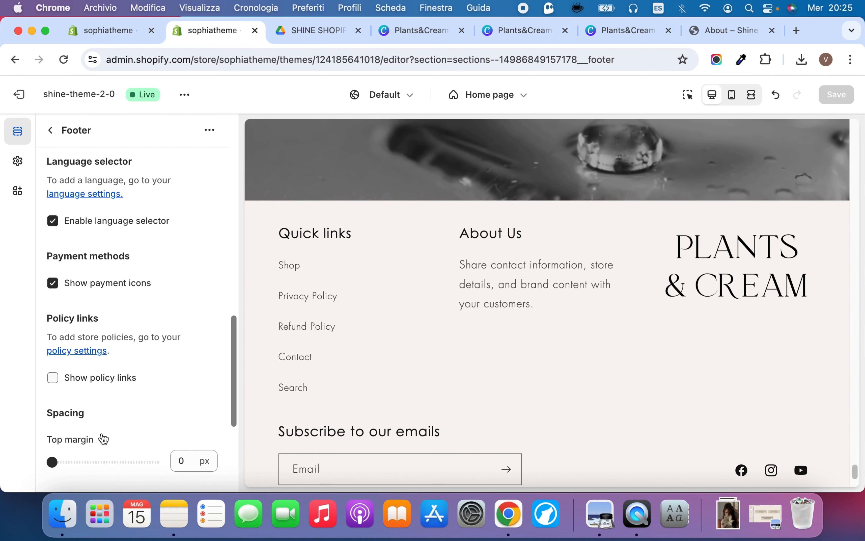
click(82, 382)
scroll(382, 305, down, 3)
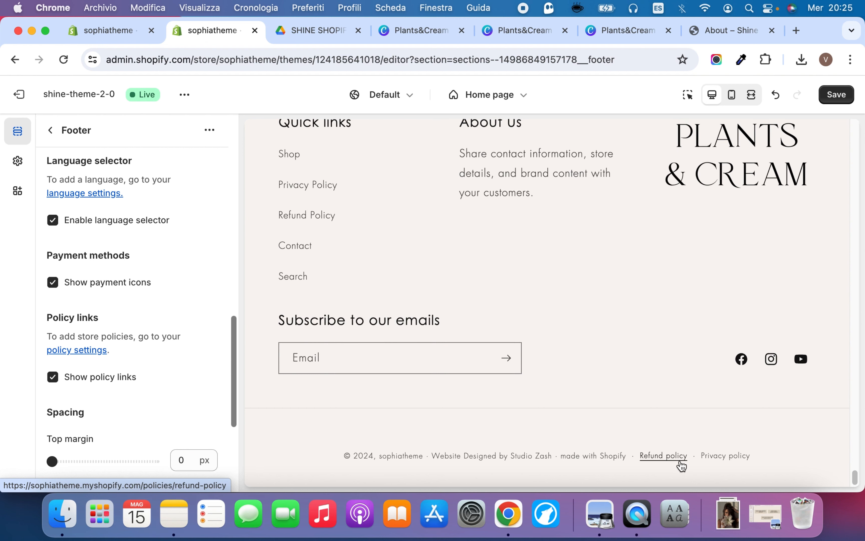
Check the Instagram feed above the footer on the Shine demo's About page, and return to the theme editor
key(super+9)
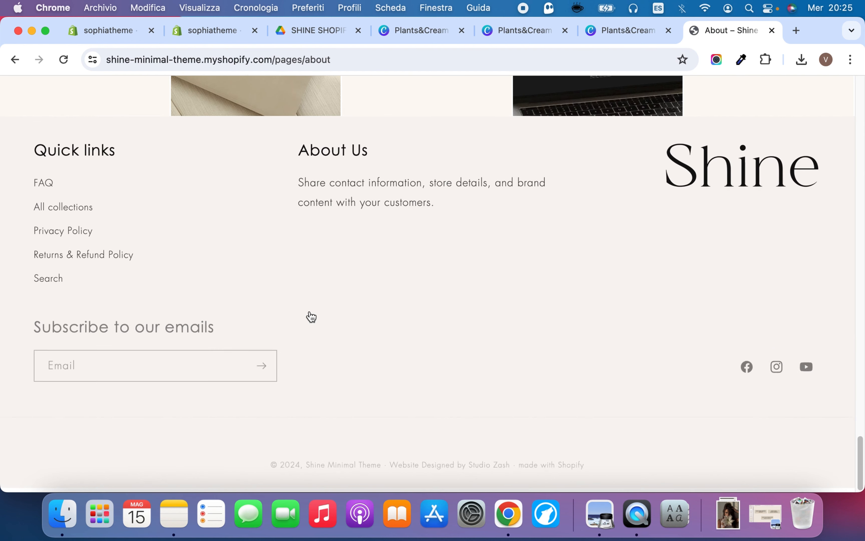
scroll(311, 314, up, 5)
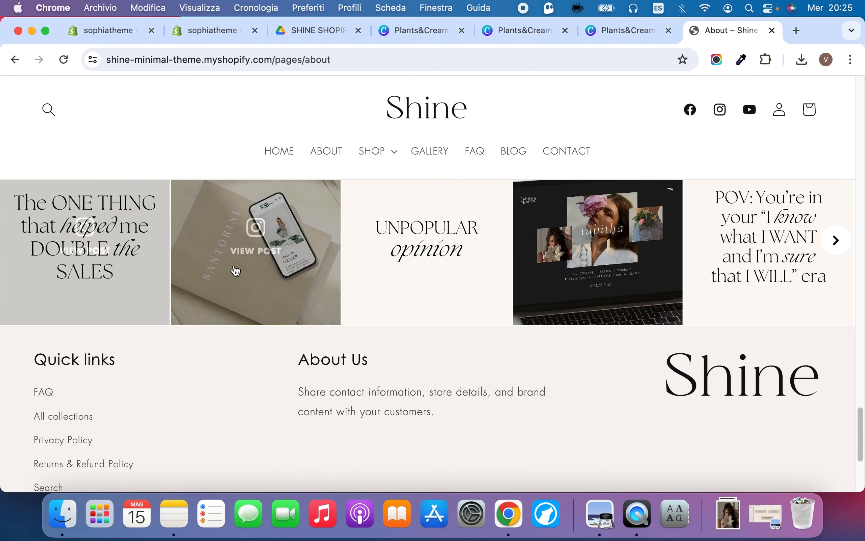
scroll(235, 271, up, 2)
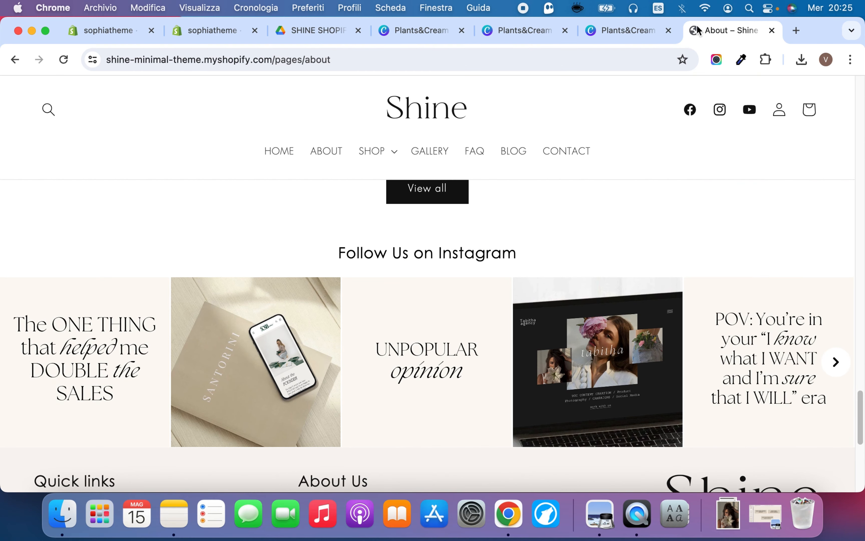
key(super+2)
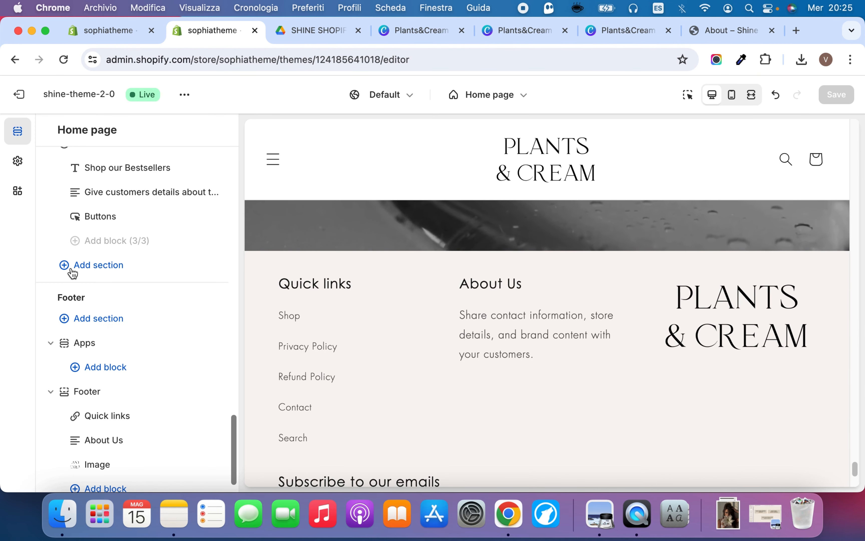
From the store admin, search the Shopify App Store for INSTAGRAM FEED
click(122, 39)
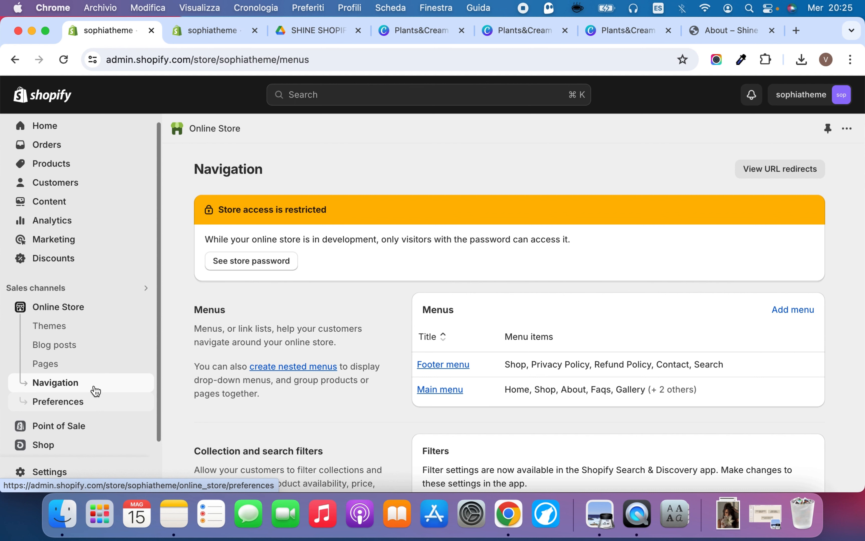
scroll(76, 442, down, 3)
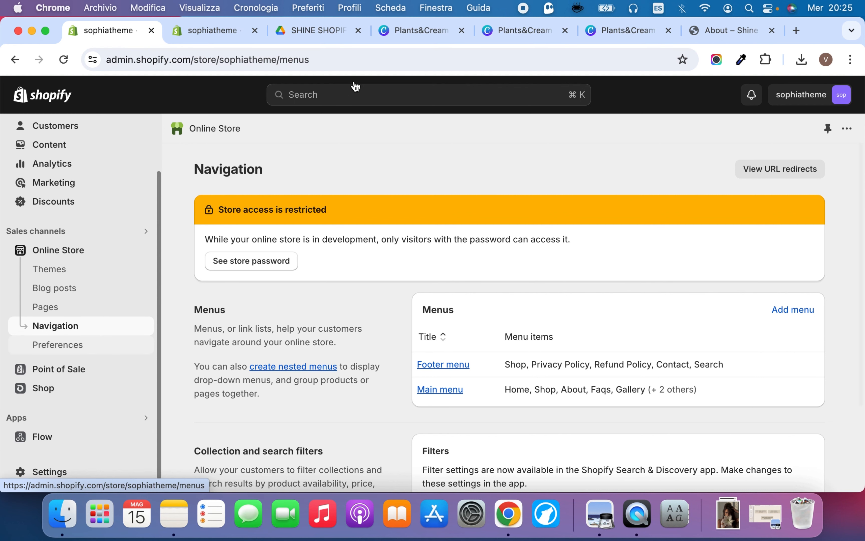
click(350, 92)
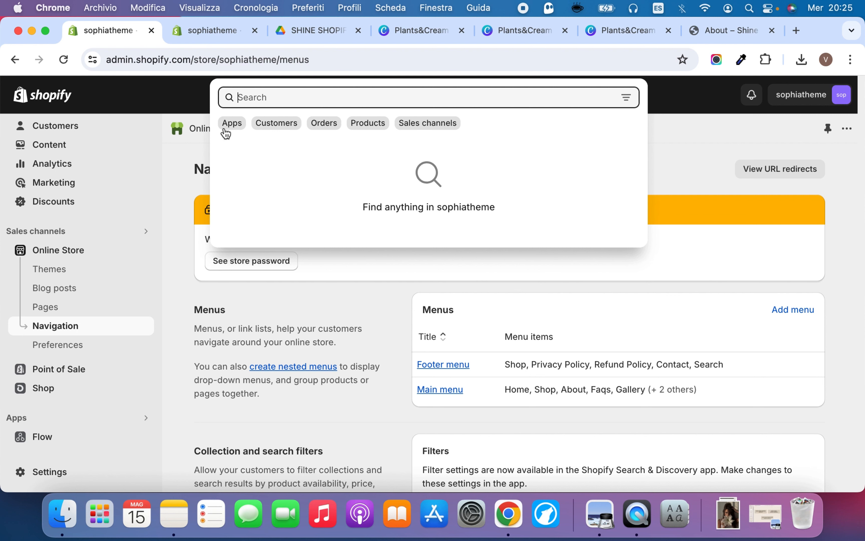
click(232, 123)
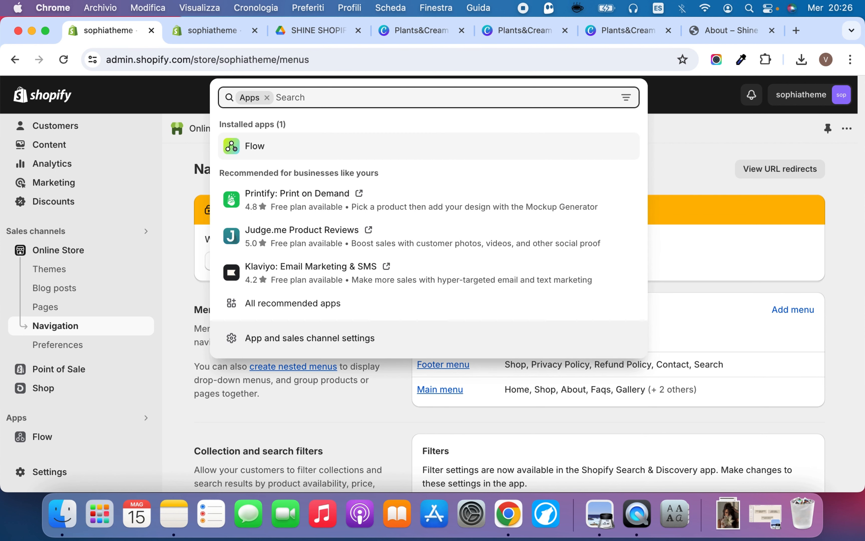
text(INSTAGRAM FEED)
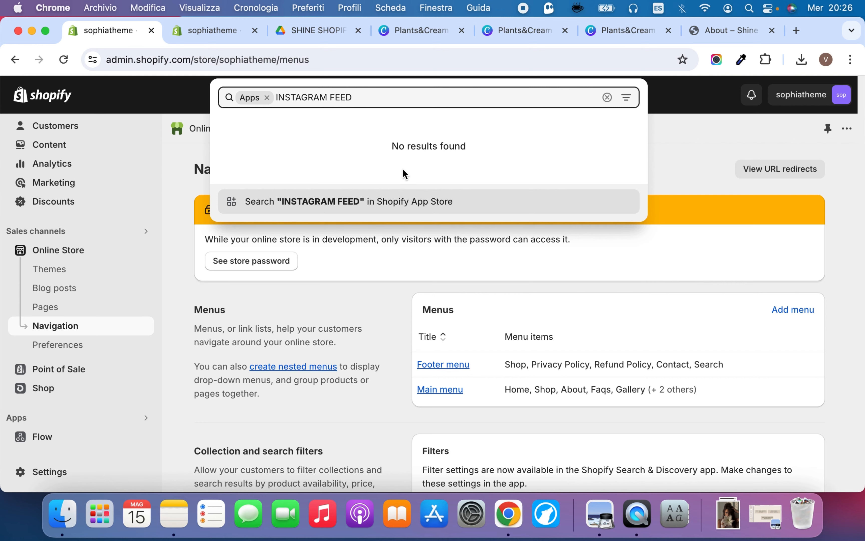
click(345, 201)
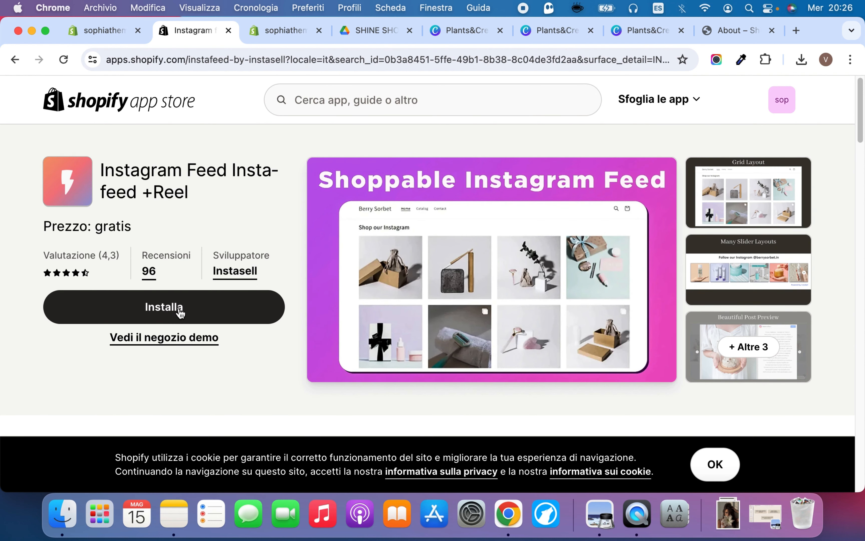
Install the Instagram Feed Instafeed +Reel app on the store and select its Free plan with 1000 views per month
click(180, 312)
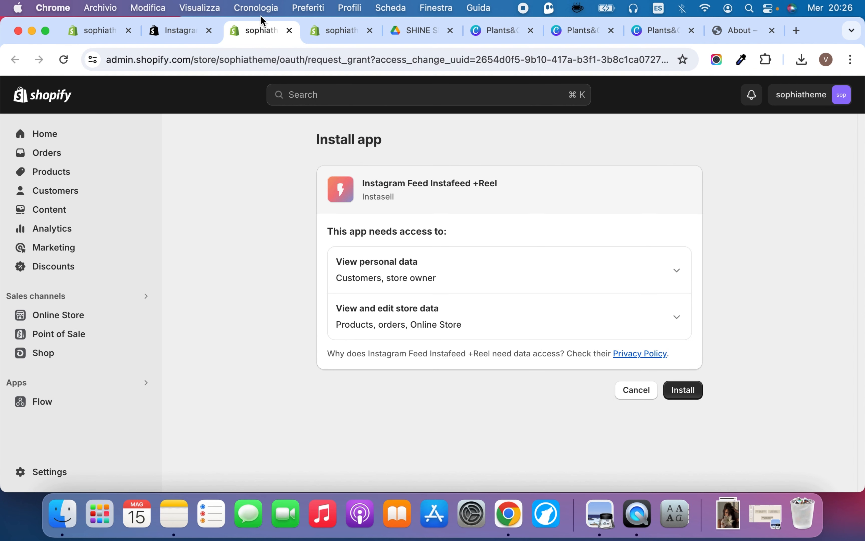
click(688, 395)
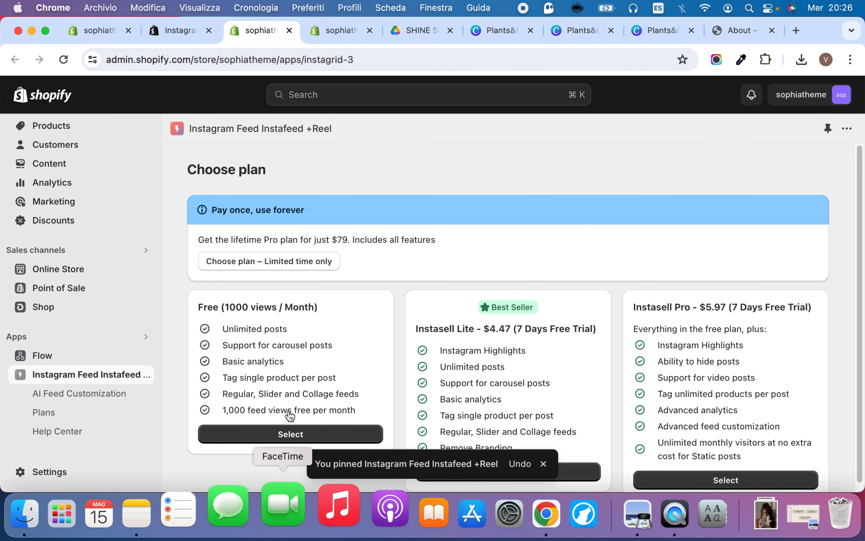
scroll(276, 357, down, 1)
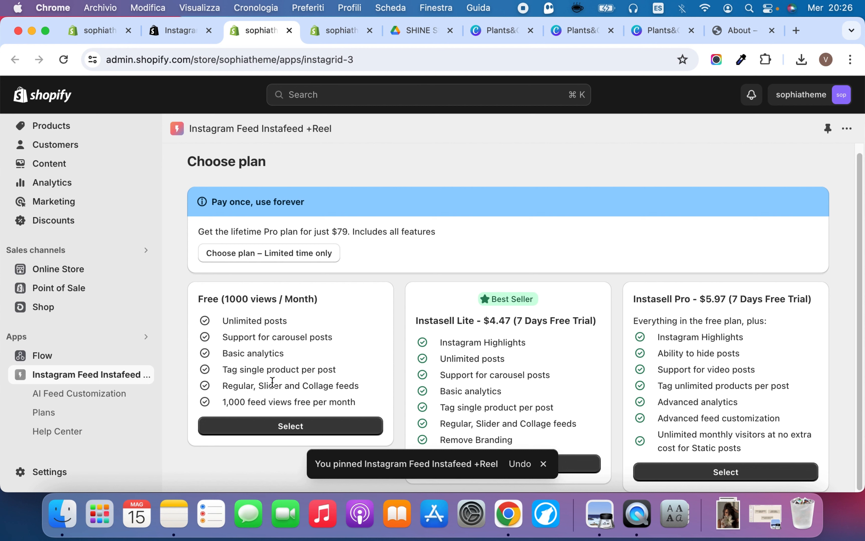
click(280, 426)
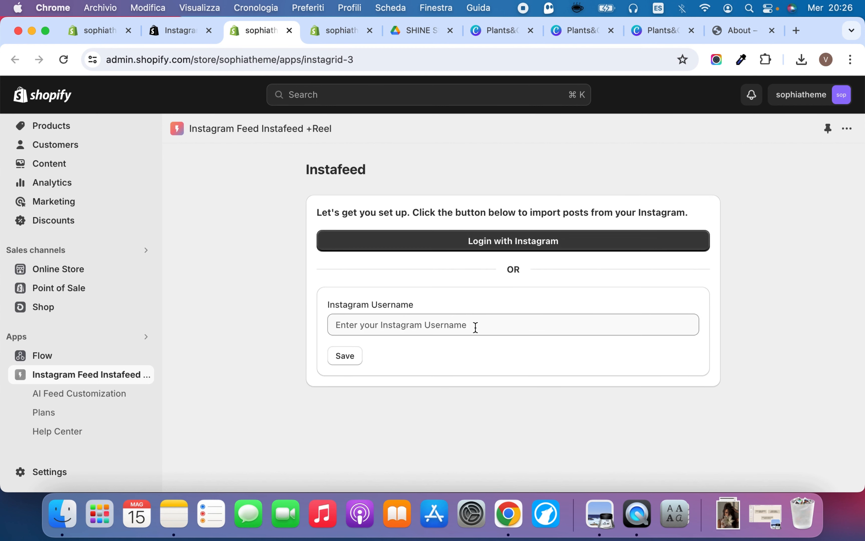
Enter the store's Instagram username in Instafeed and save it to import the posts
click(475, 326)
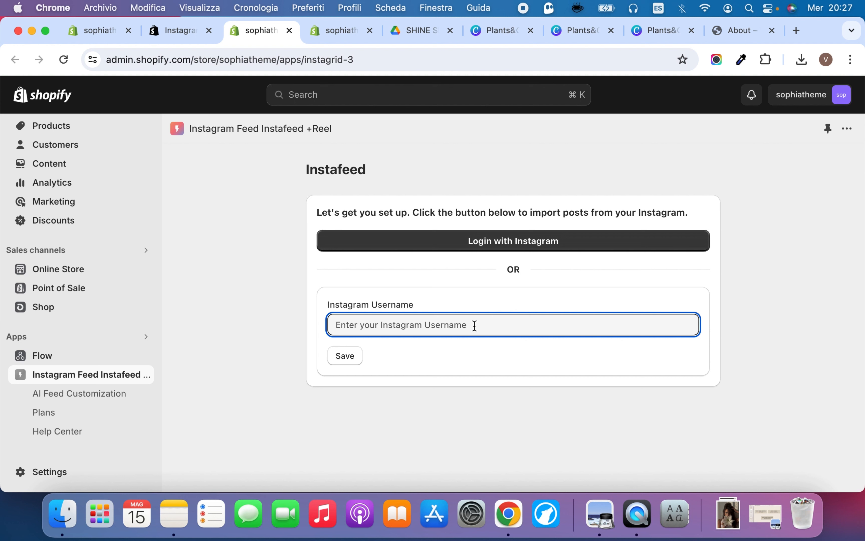
text(studiozash)
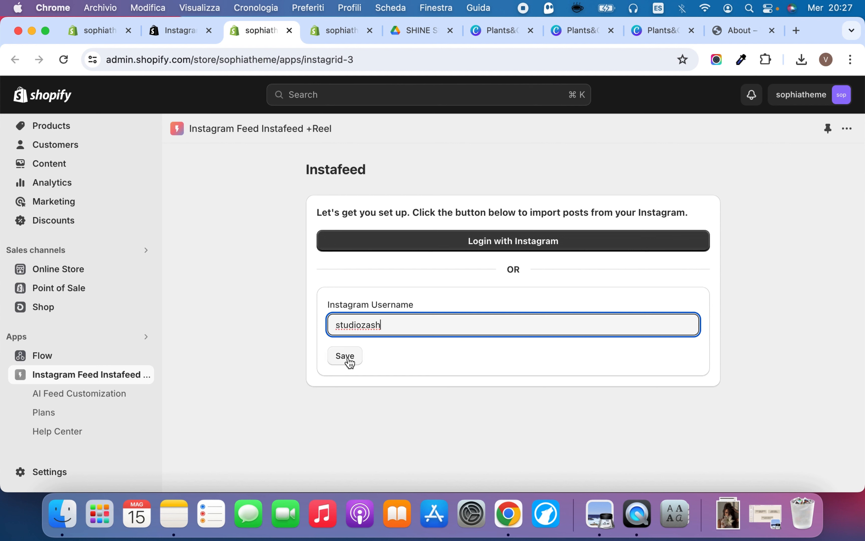
click(349, 359)
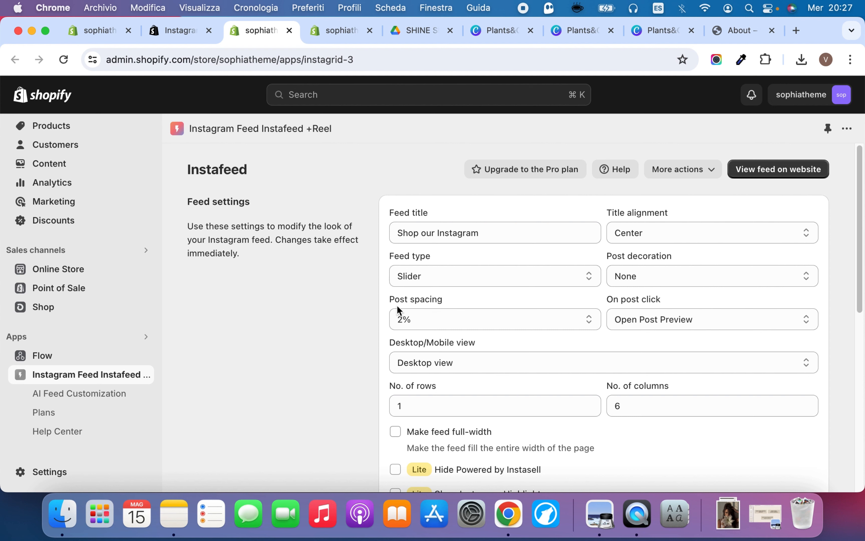
Set the feed title to Follow Us on Instagram in the Instafeed settings
click(431, 232)
drag(432, 233, 385, 236)
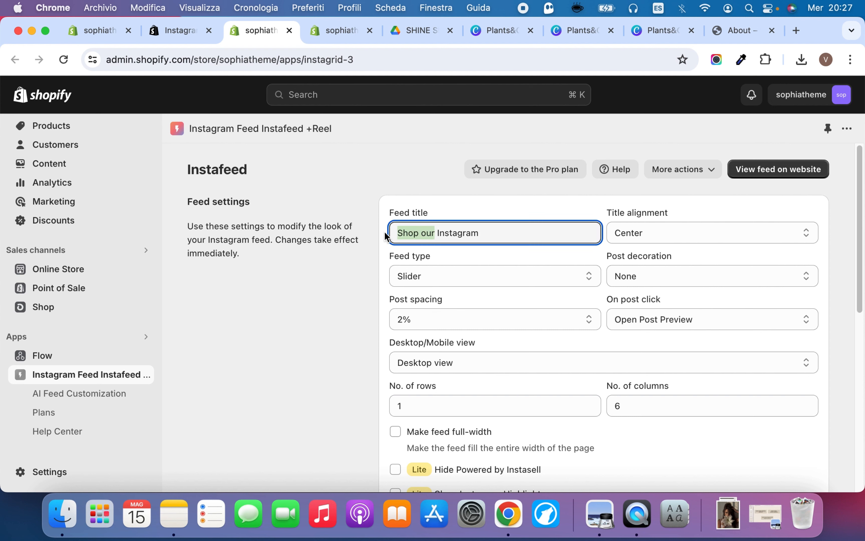
text(Follow us)
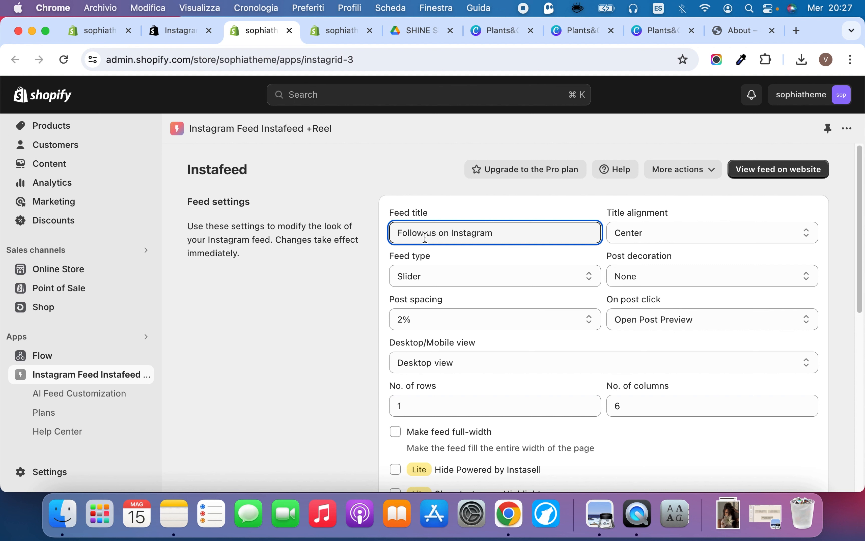
key(BackSpace)
text(U)
double_click(516, 229)
click(516, 229)
Make the Instagram feed full-width and check its preview in mobile and desktop view
scroll(521, 304, down, 5)
click(436, 292)
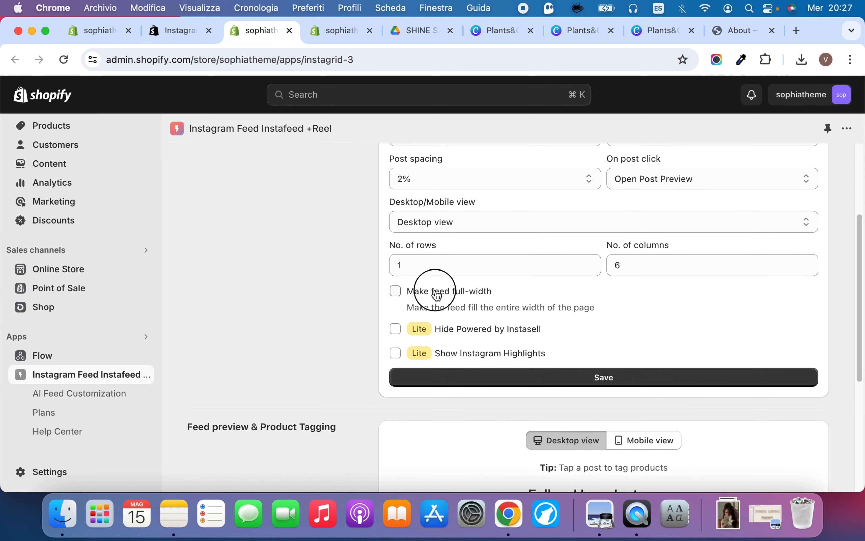
scroll(508, 336, down, 6)
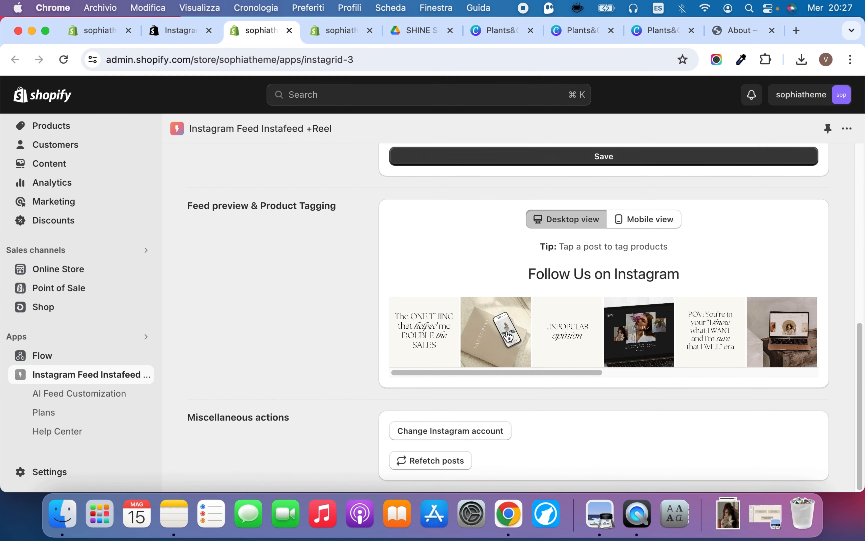
click(656, 223)
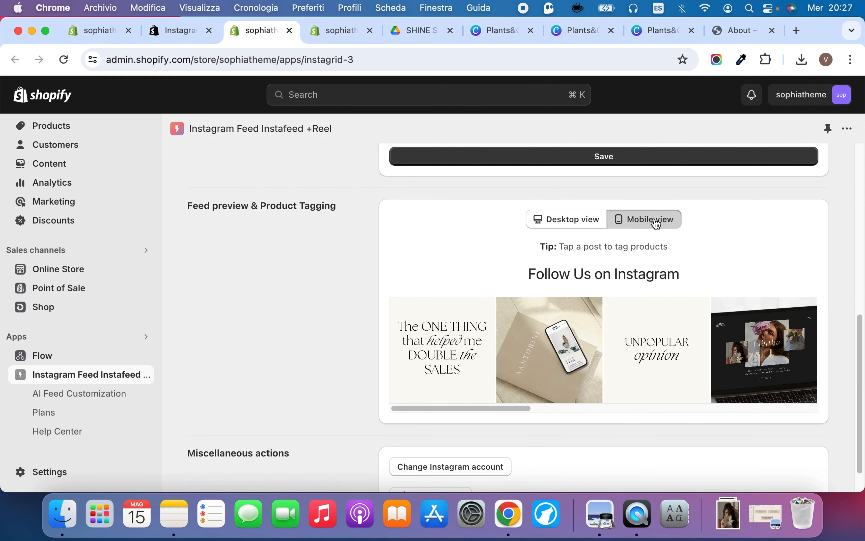
click(573, 226)
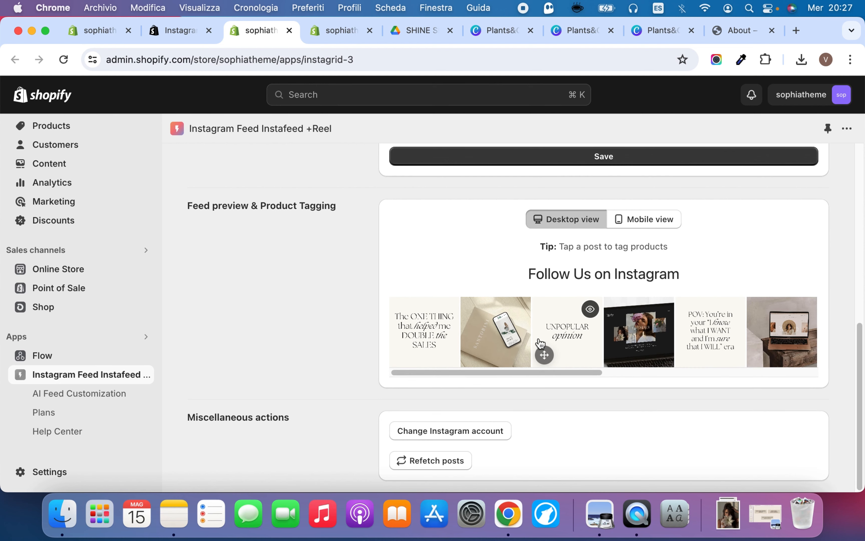
Set the feed's post click action to Redirect to Instagram and save the feed settings
scroll(540, 343, up, 10)
scroll(541, 343, down, 2)
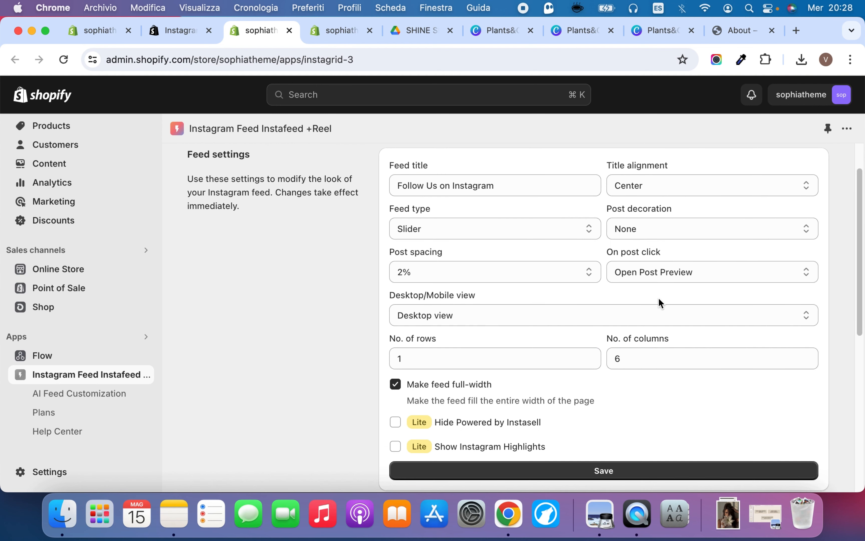
click(659, 270)
click(669, 288)
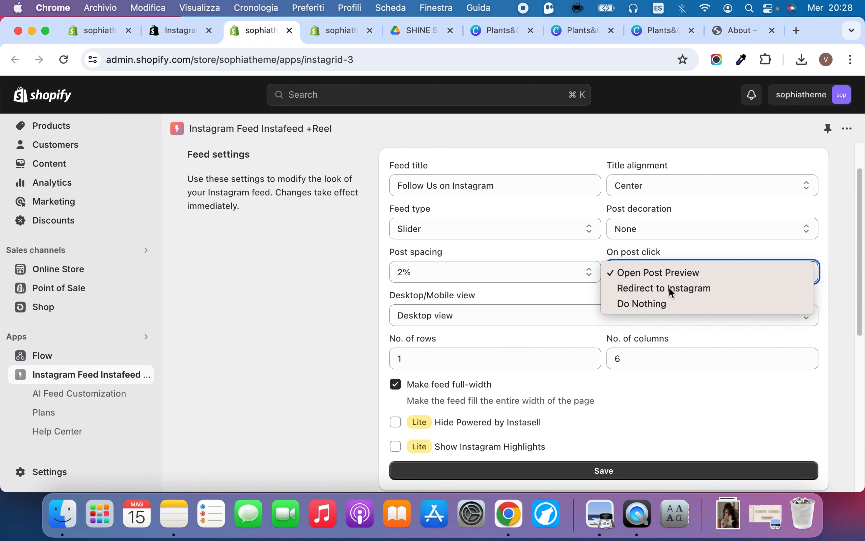
scroll(648, 342, down, 2)
click(610, 417)
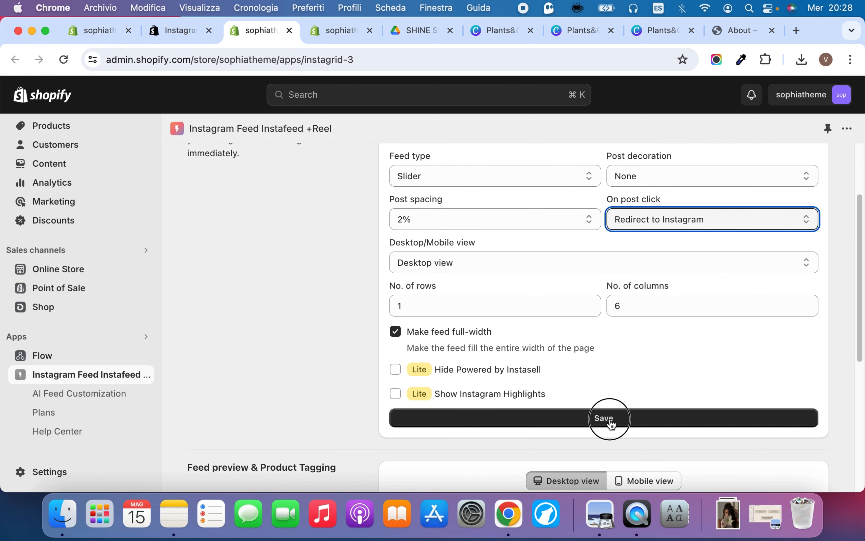
scroll(610, 417, down, 5)
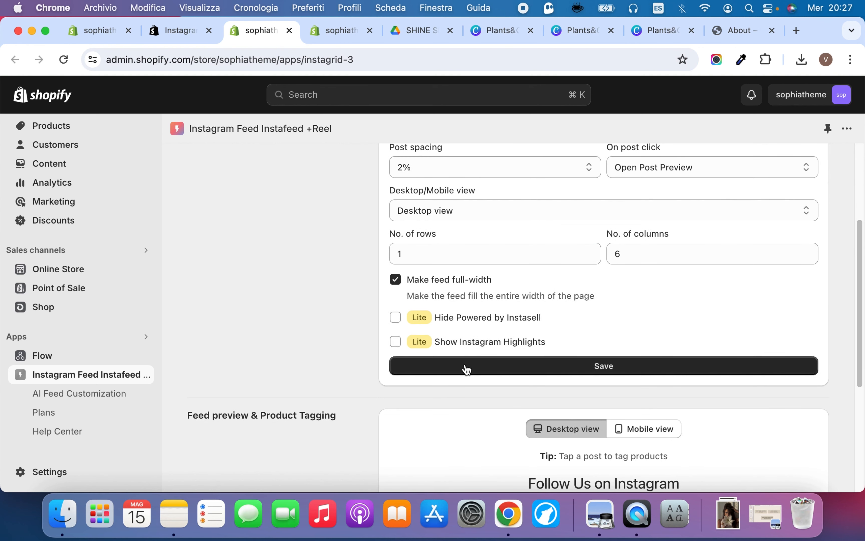
click(467, 368)
In the theme editor, add the Instagram Shopping Feed block to the footer's Apps section and save the home page
click(333, 30)
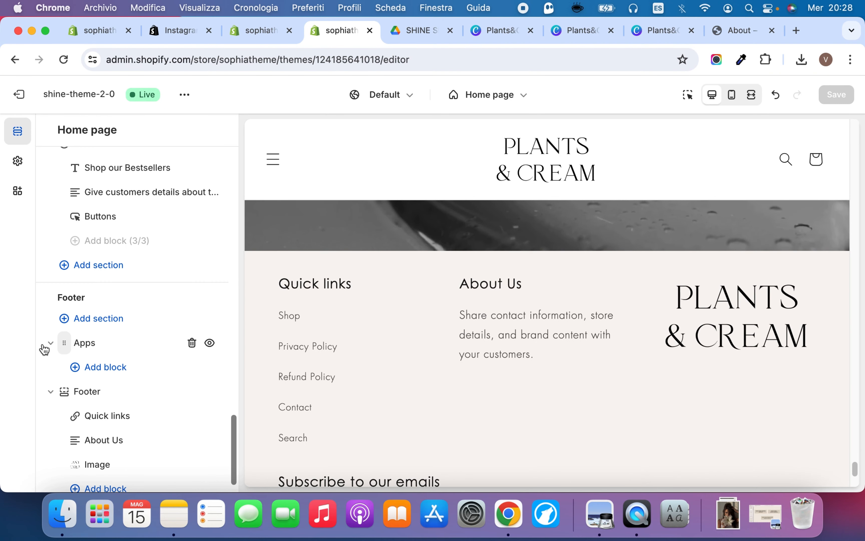
click(50, 343)
click(50, 343)
click(50, 343)
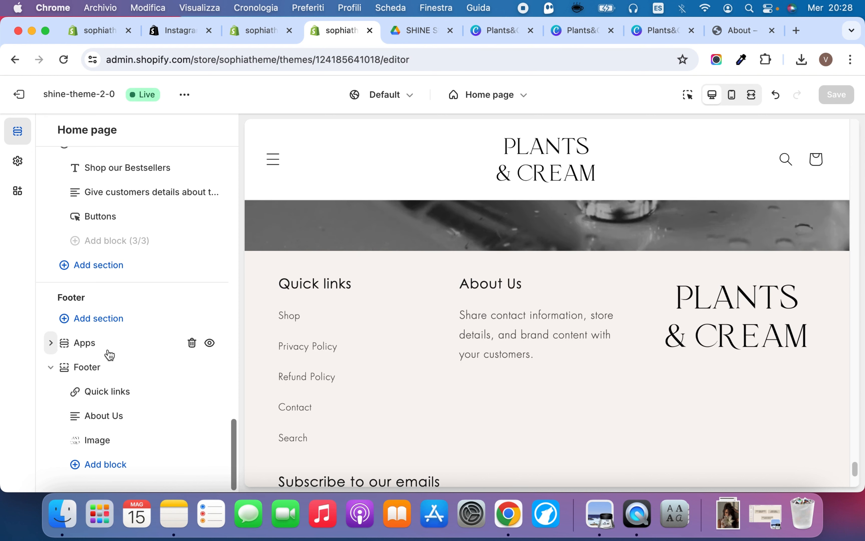
click(50, 343)
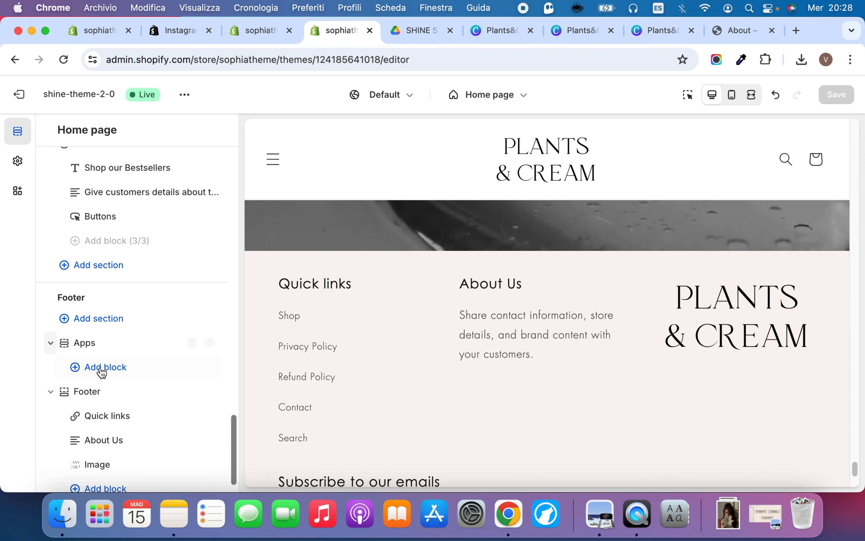
click(102, 368)
click(334, 396)
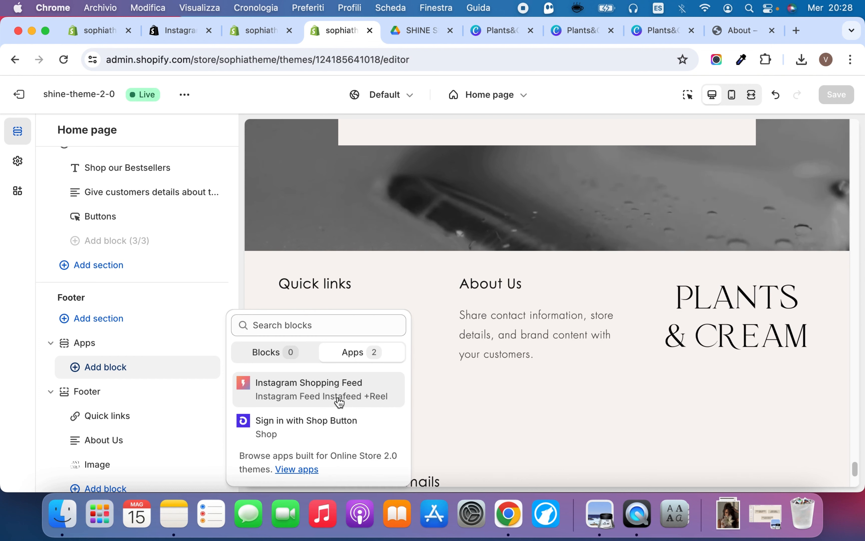
click(308, 382)
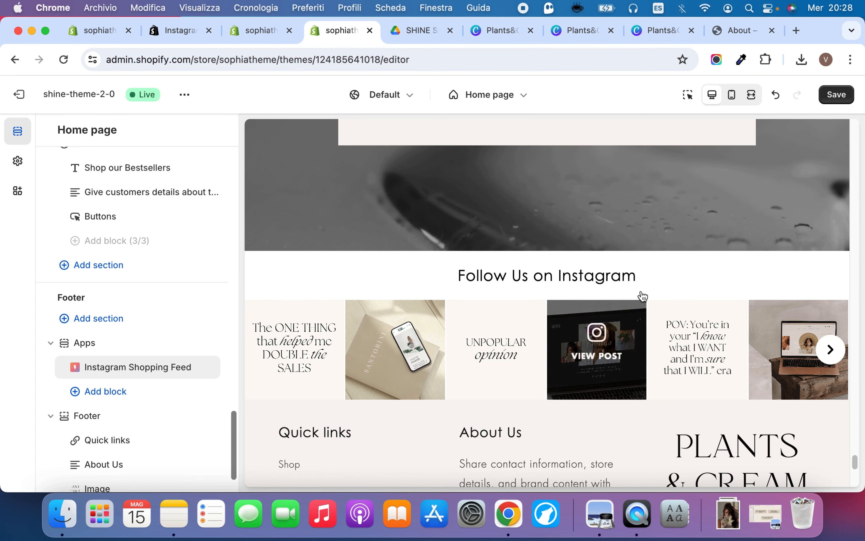
click(837, 95)
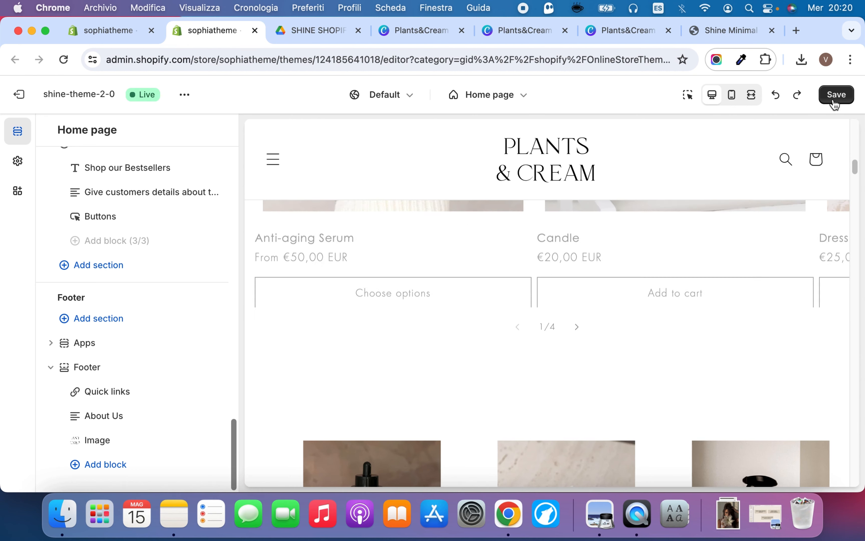
Save the theme changes, check the home page in the fullscreen preview, and return to the desktop preview
click(835, 95)
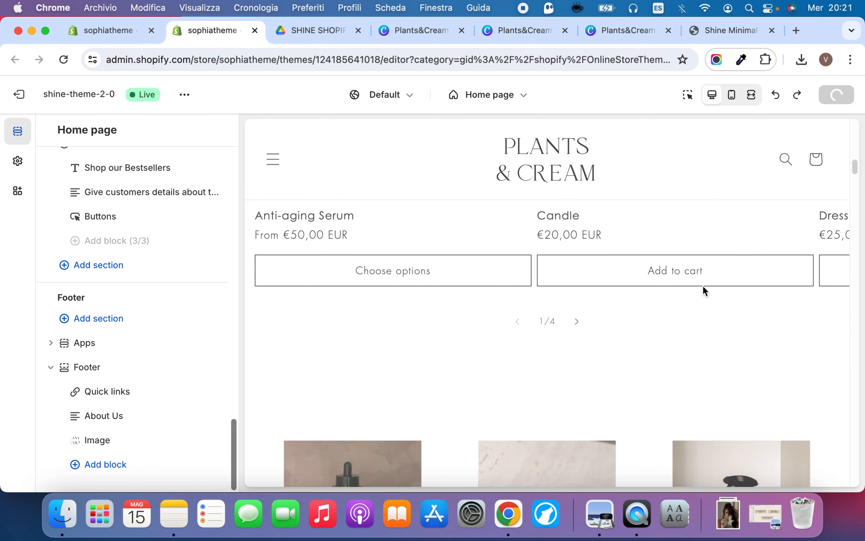
click(751, 94)
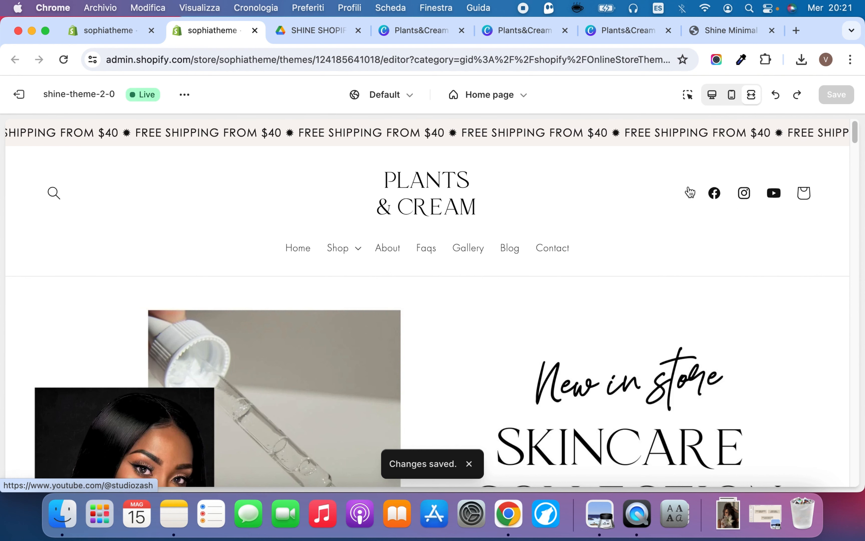
click(712, 94)
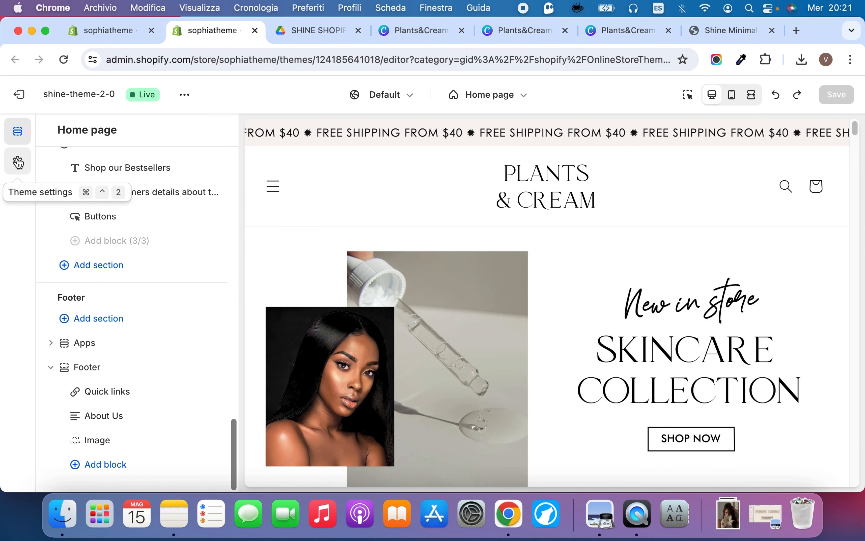
Review the Social media section of the theme settings, examining the account links for Facebook, Instagram, YouTube and the other networks
click(18, 162)
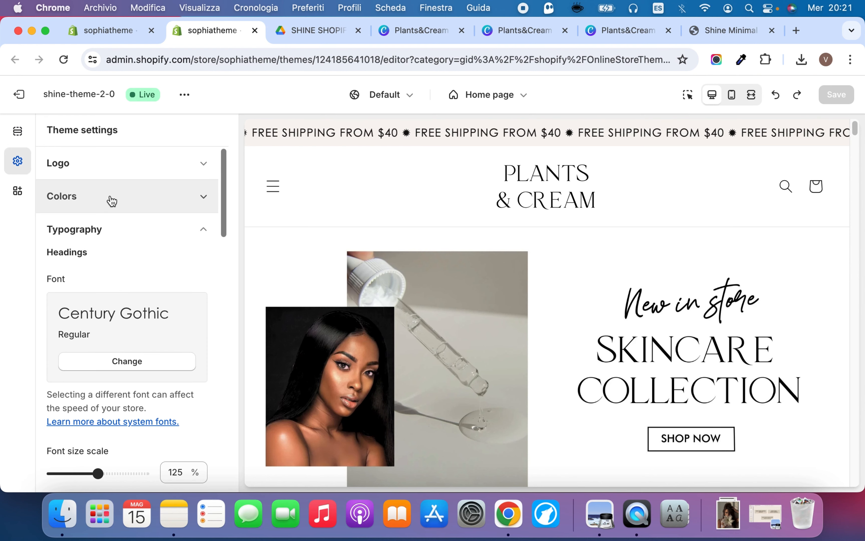
click(112, 199)
click(111, 200)
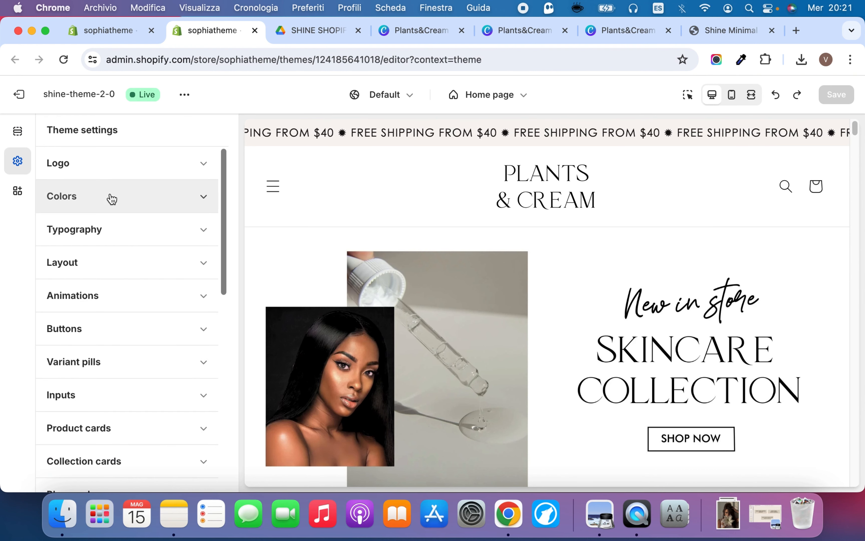
scroll(106, 313, down, 10)
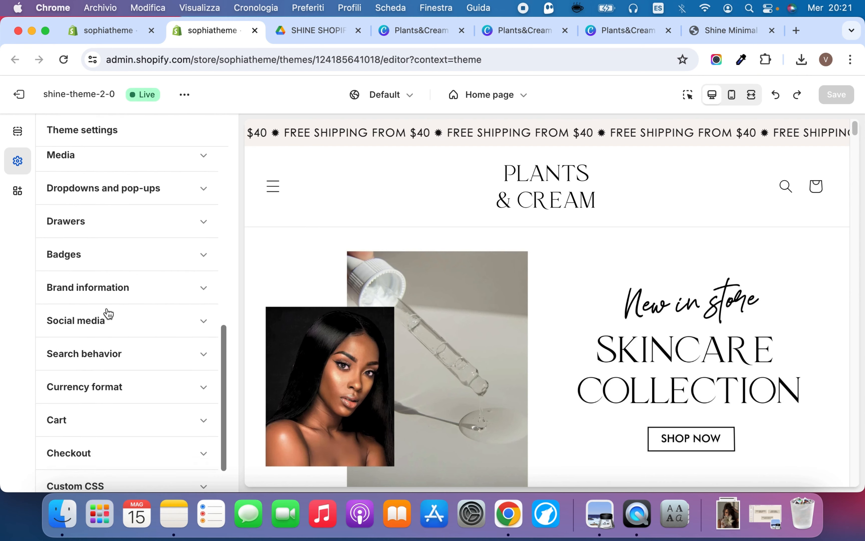
scroll(109, 311, down, 2)
click(114, 283)
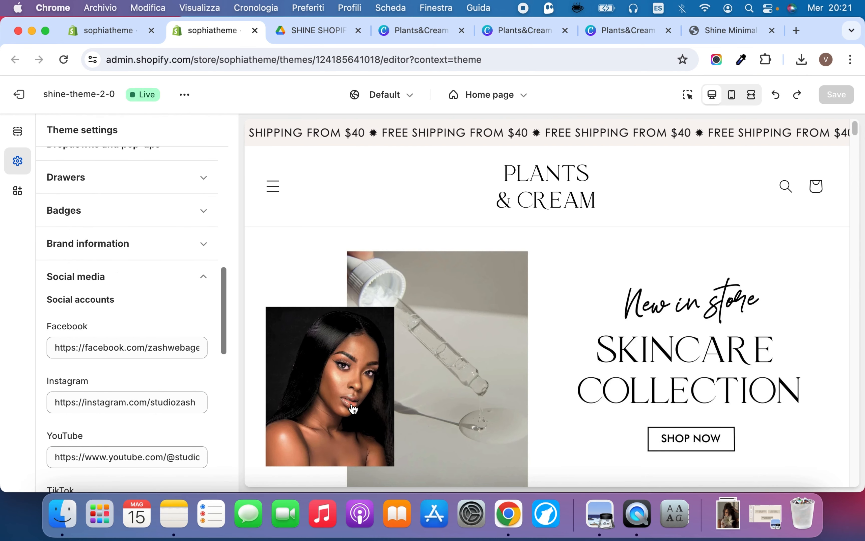
scroll(147, 350, down, 3)
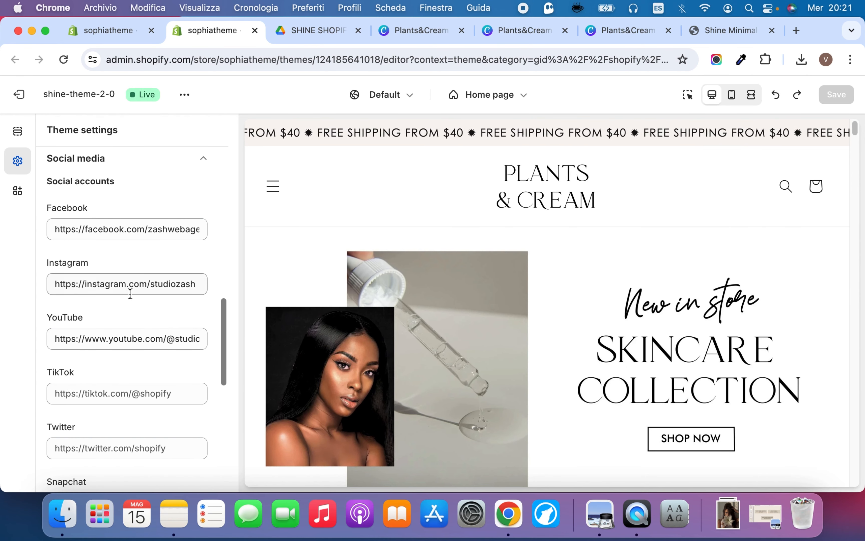
scroll(141, 293, down, 3)
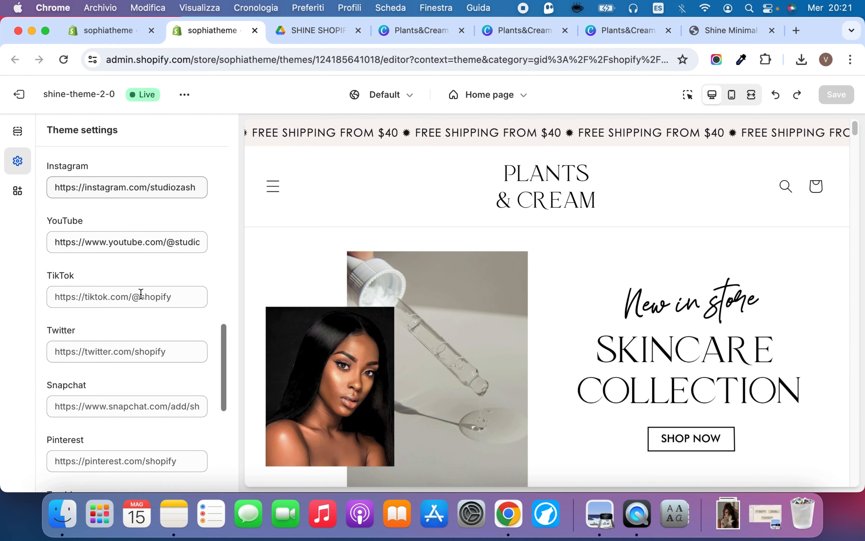
scroll(141, 293, down, 3)
scroll(134, 216, up, 3)
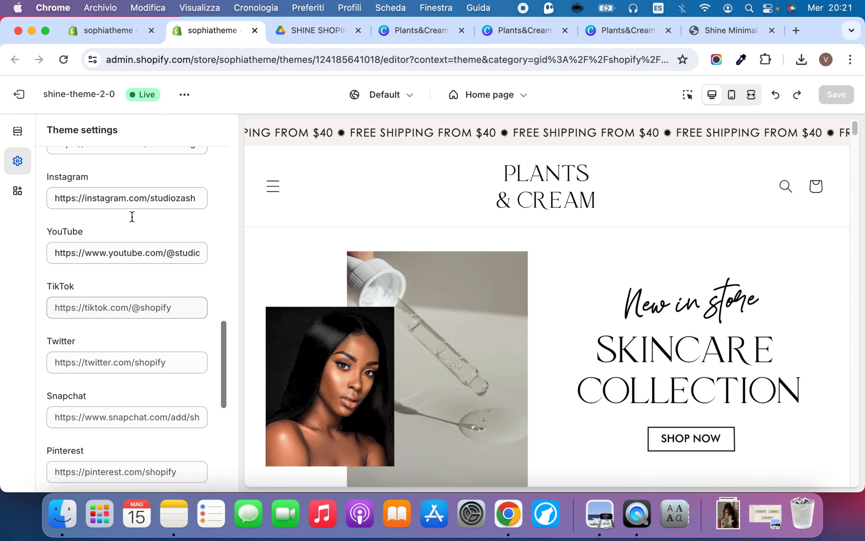
scroll(132, 216, up, 5)
Check the social media icons in the previewed home page's footer and in its navigation menu drawer, and close the drawer
scroll(419, 359, down, 10)
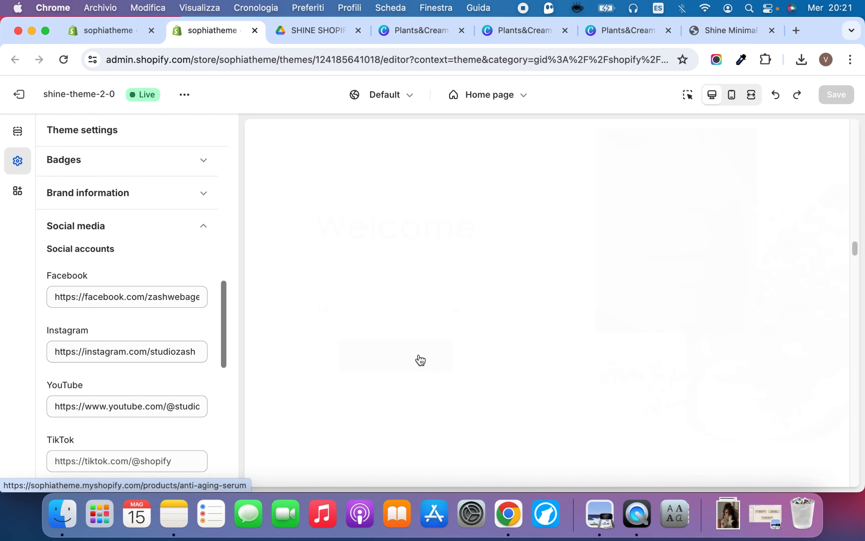
scroll(421, 360, down, 15)
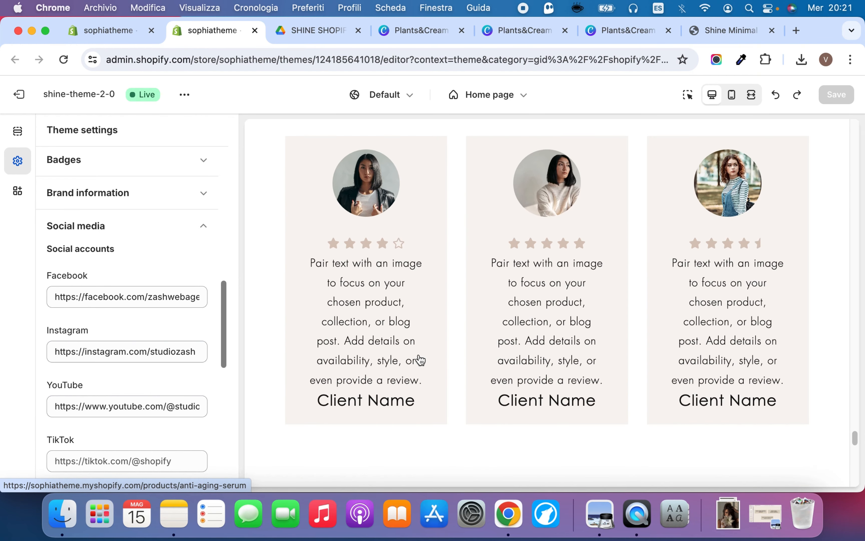
scroll(420, 360, down, 10)
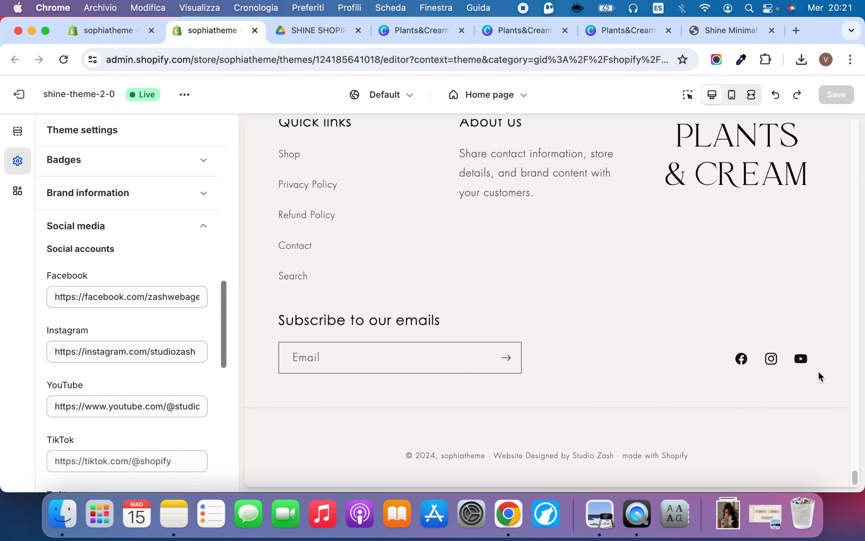
scroll(721, 329, up, 20)
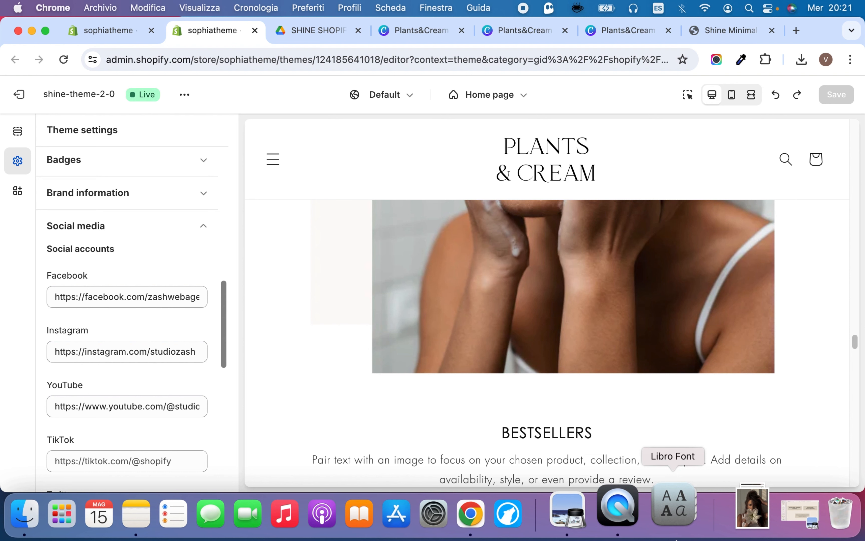
click(270, 159)
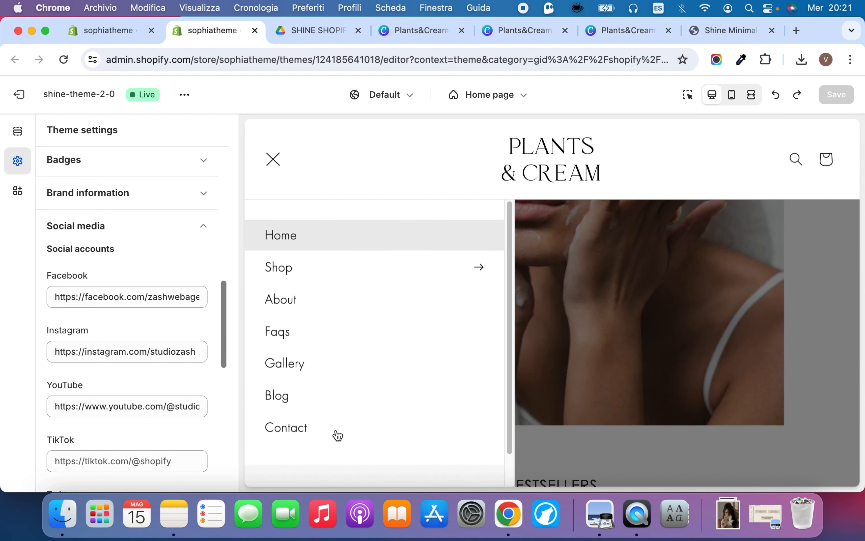
scroll(335, 434, down, 2)
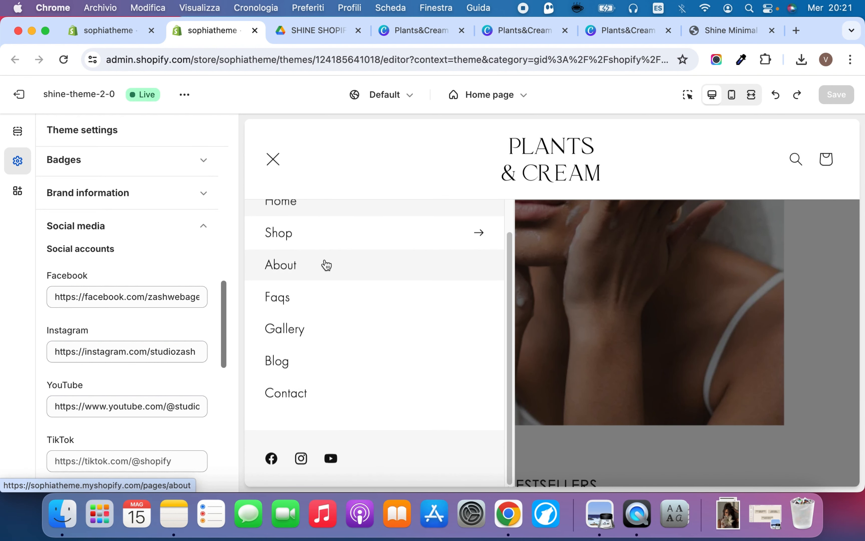
scroll(324, 265, up, 2)
click(273, 159)
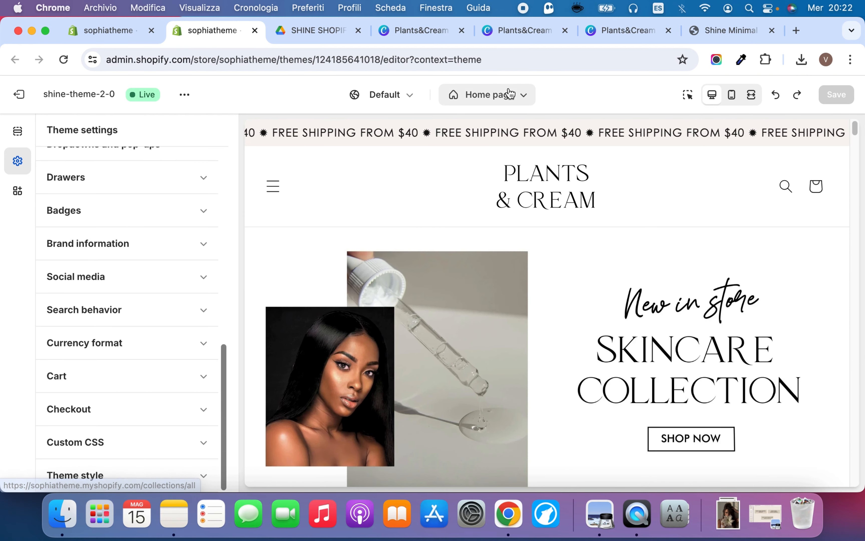
Browse the store's page templates, examining those available for Products and Collections, and return to the main template list
click(510, 94)
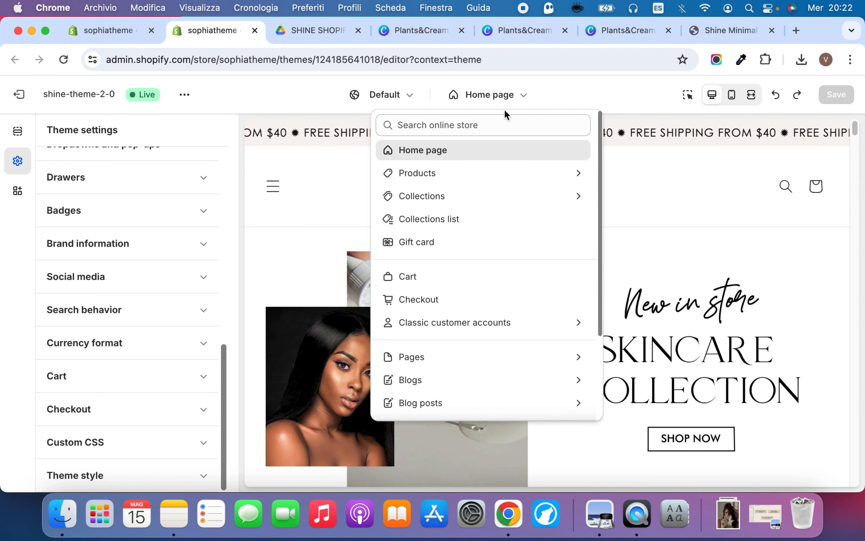
click(508, 95)
click(519, 96)
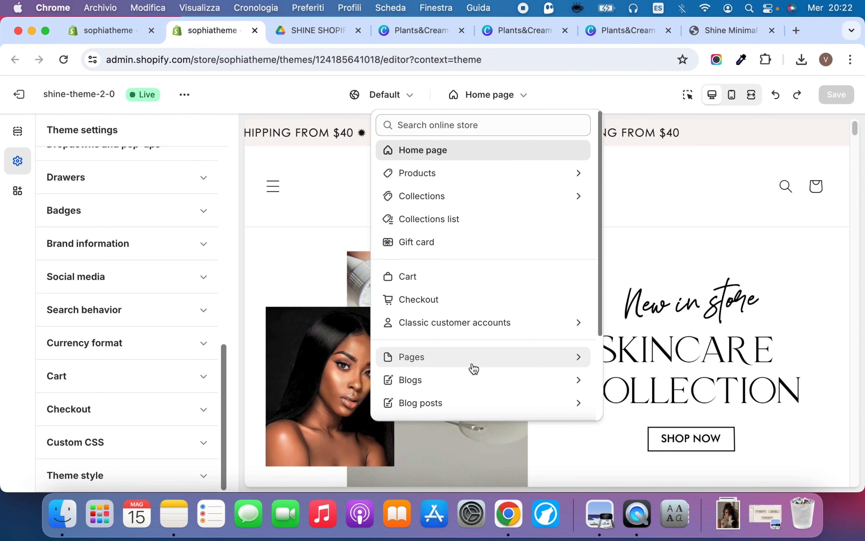
click(460, 184)
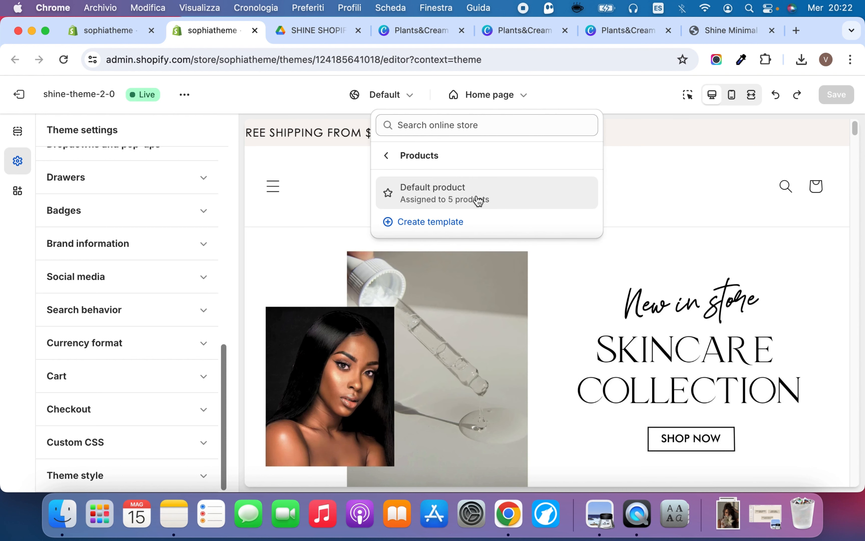
click(387, 155)
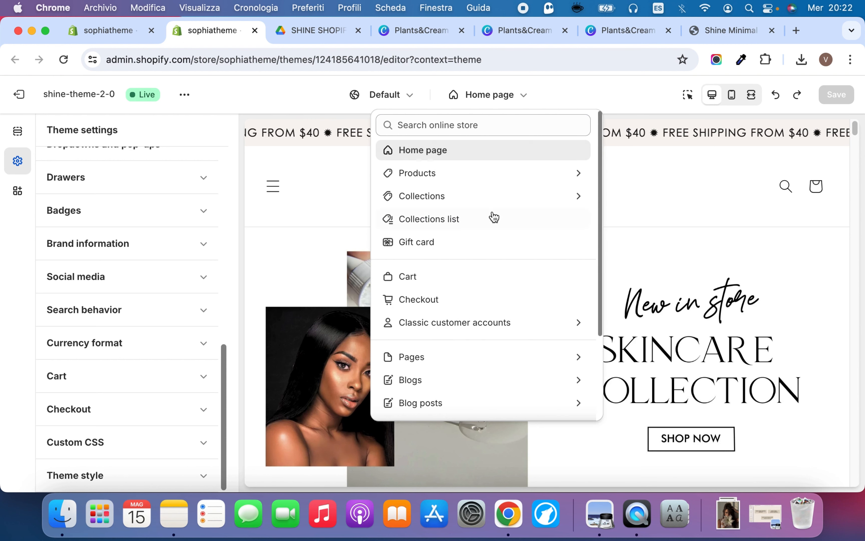
click(478, 201)
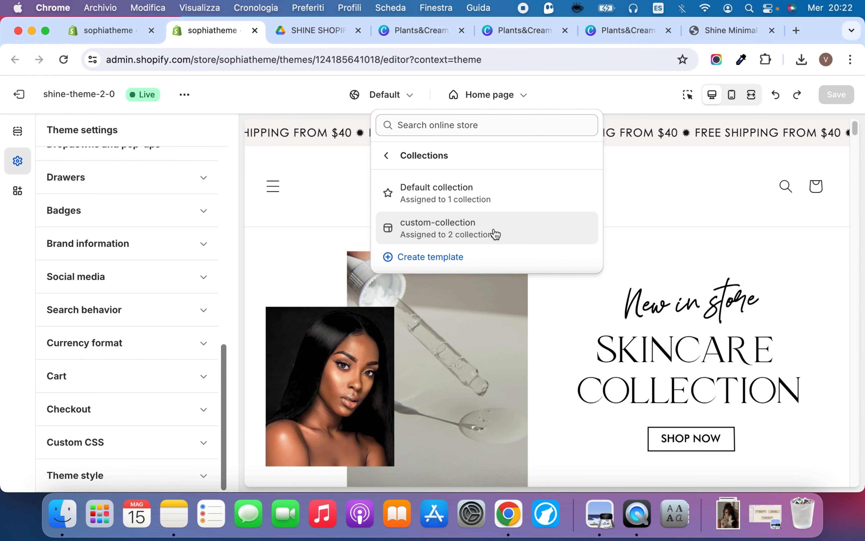
click(386, 155)
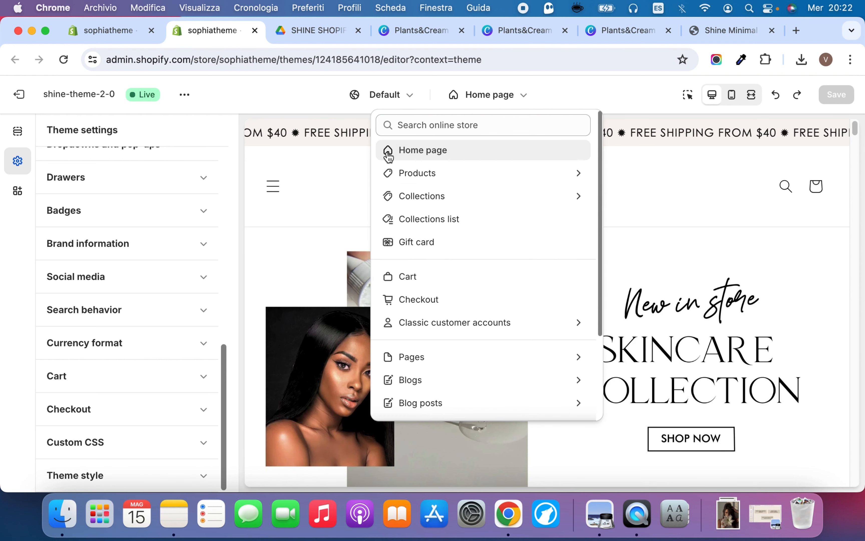
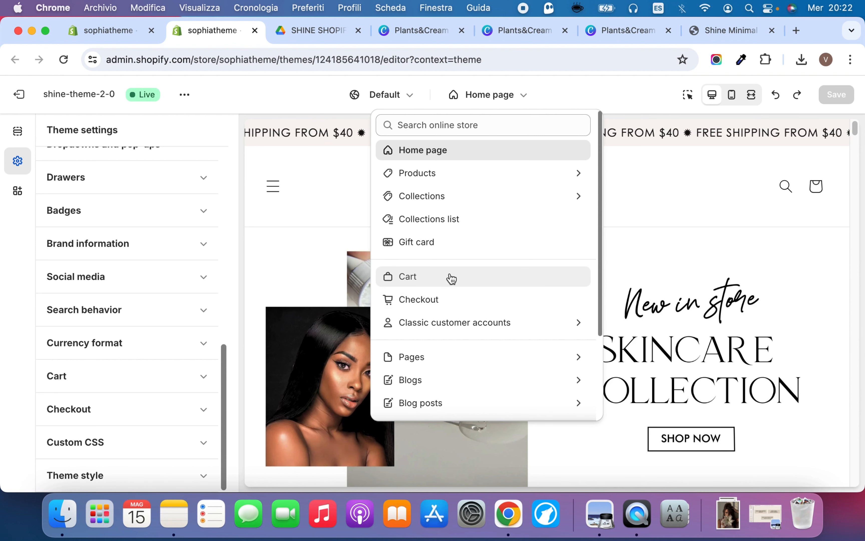
Open the about-us page template and look through its sections in the preview
click(450, 359)
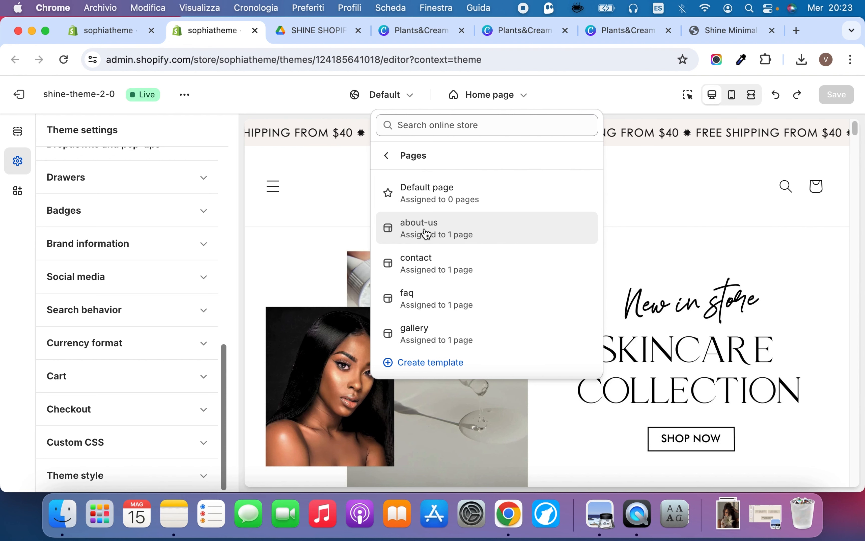
click(461, 235)
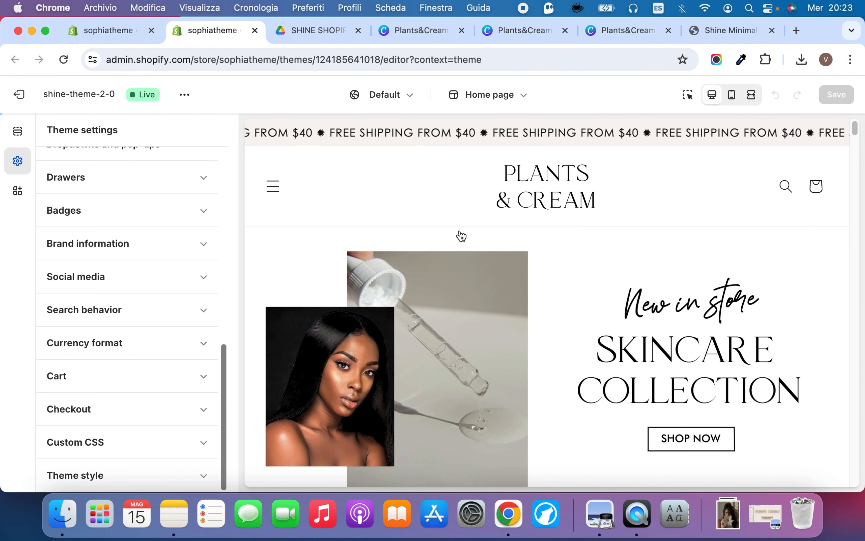
scroll(456, 261, down, 20)
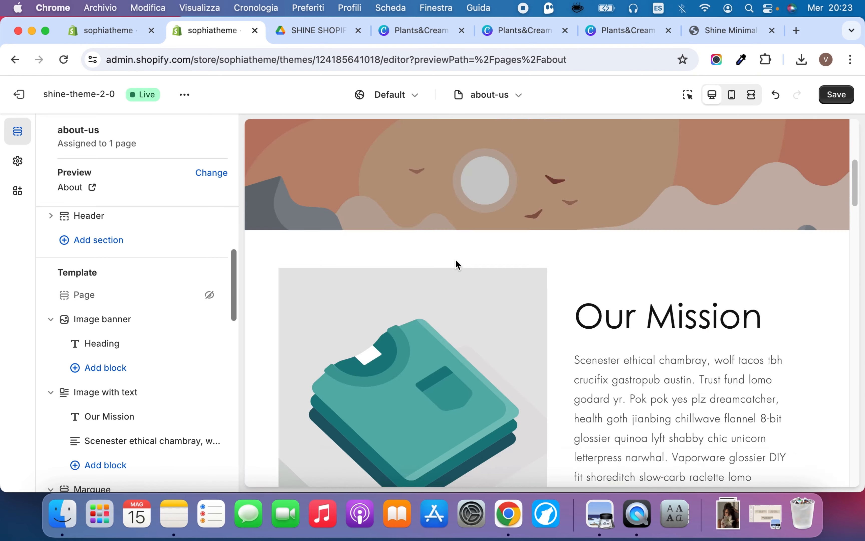
scroll(455, 259, down, 10)
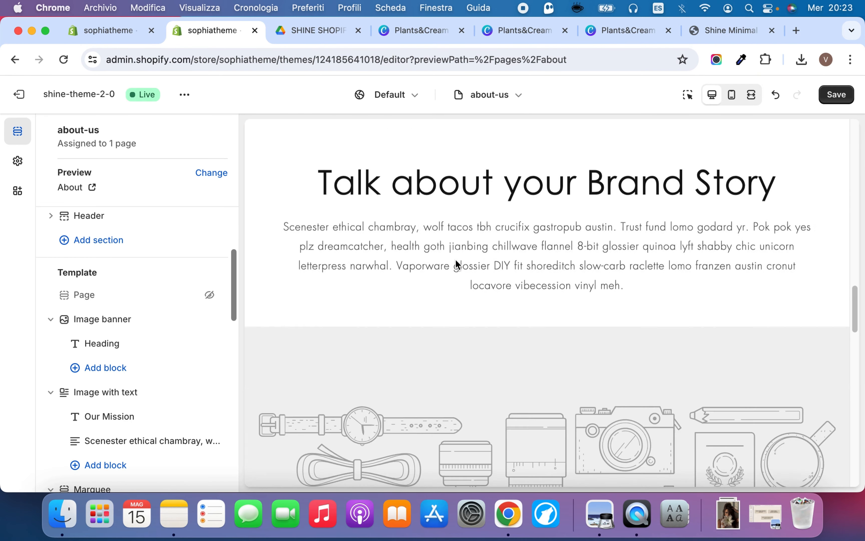
Open the About page of the Shine demo store and examine its banner, mission, team and brand story sections
click(710, 32)
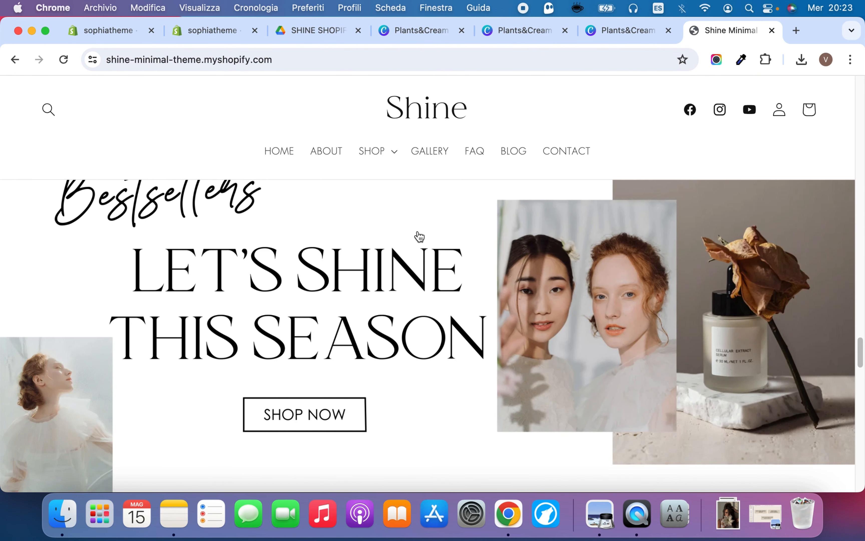
click(334, 151)
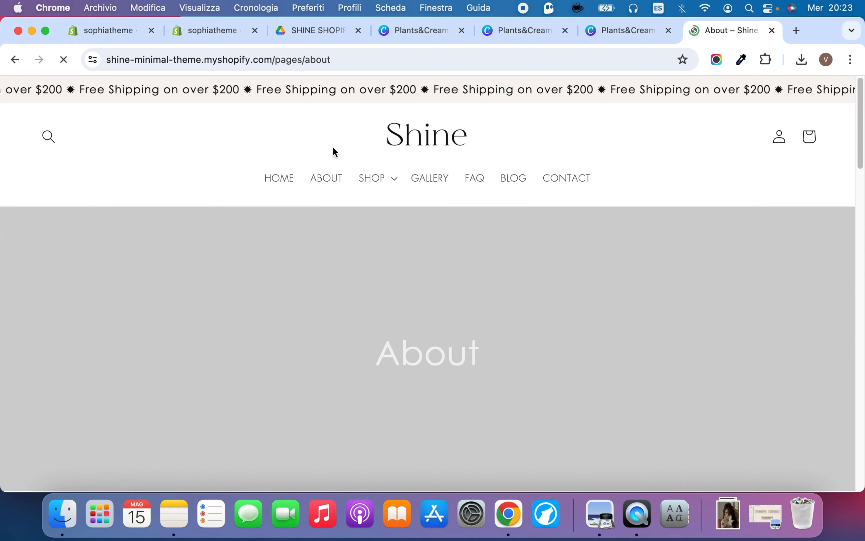
scroll(345, 251, down, 10)
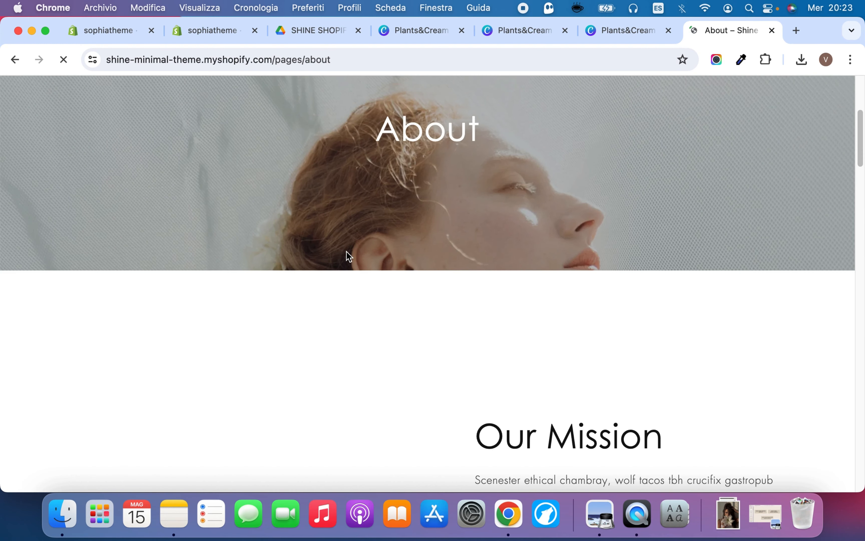
scroll(346, 251, down, 10)
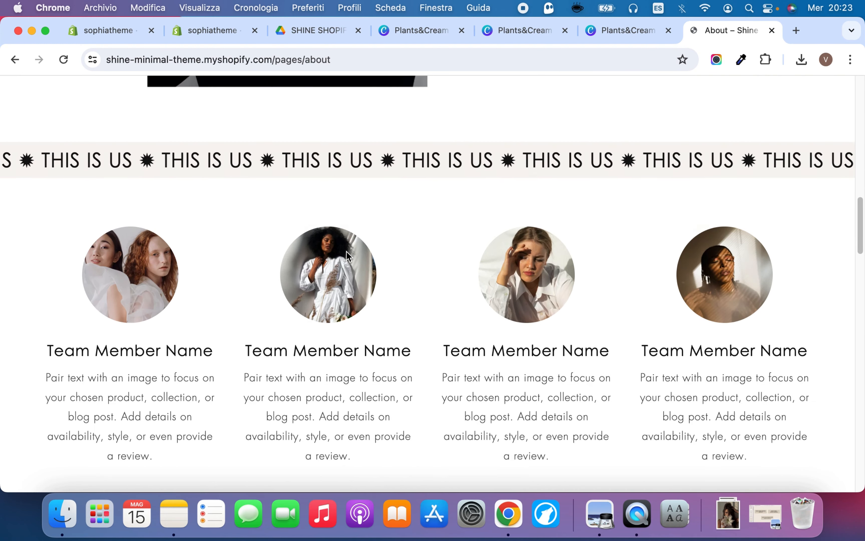
scroll(346, 250, down, 5)
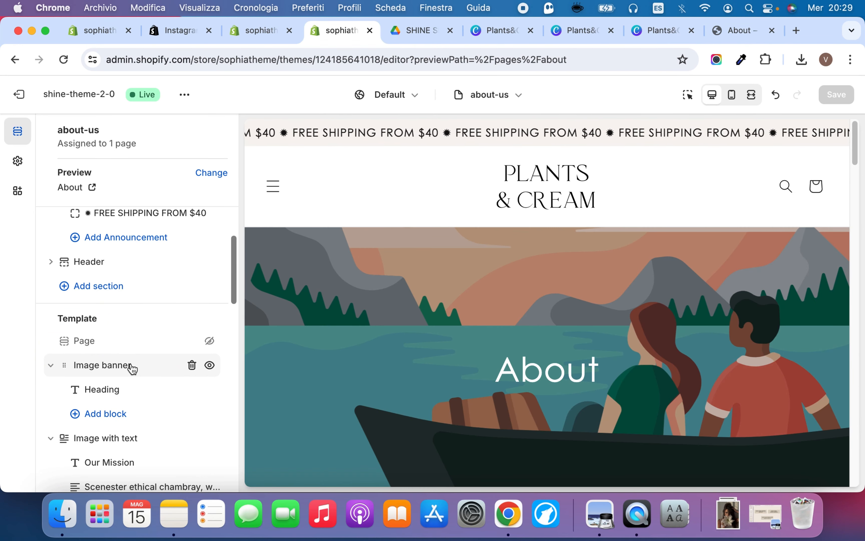
Set the Dr_BarbaraSturmNightSerum photo as the first image of the about-us template's image banner
click(131, 366)
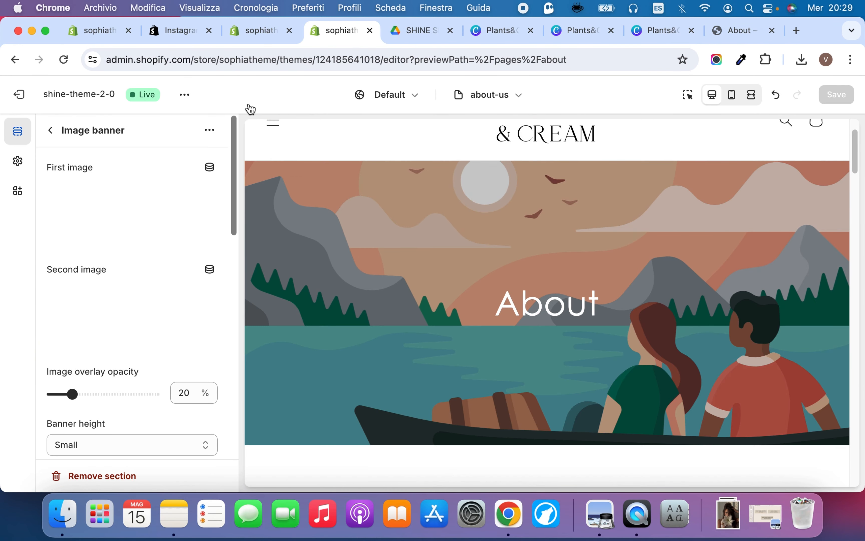
click(192, 202)
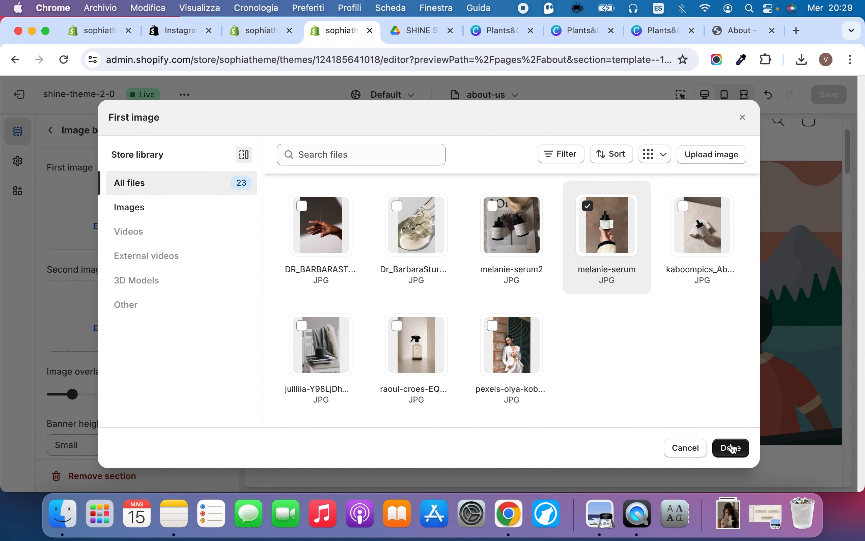
click(408, 232)
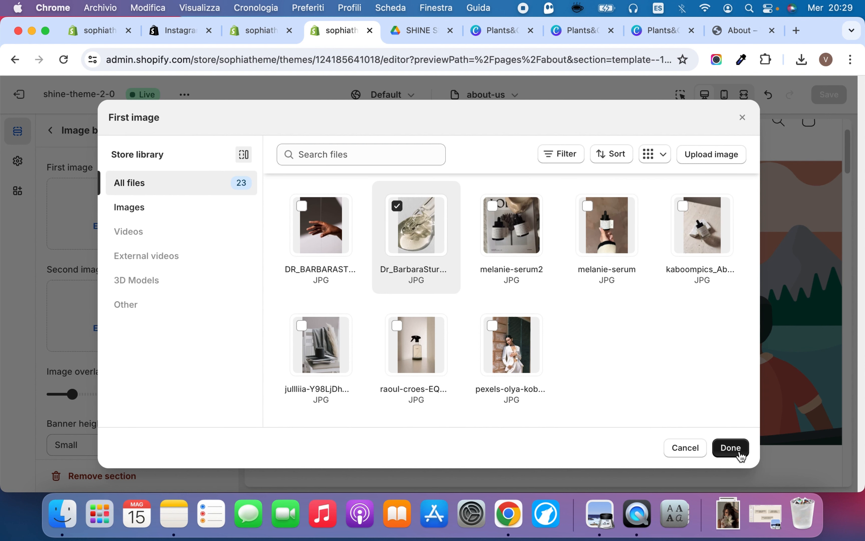
click(730, 447)
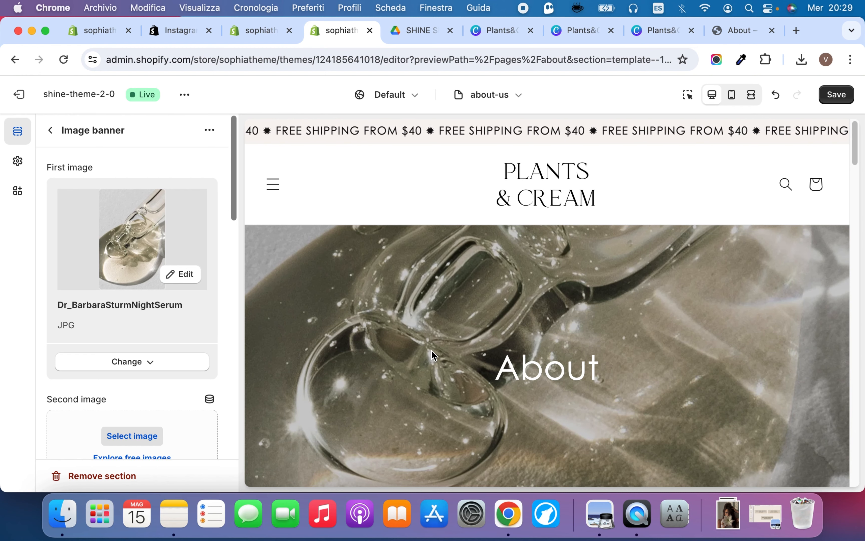
Compare the Our Mission section in the about-us preview with the same section on the Shine demo's About page
scroll(393, 332, down, 10)
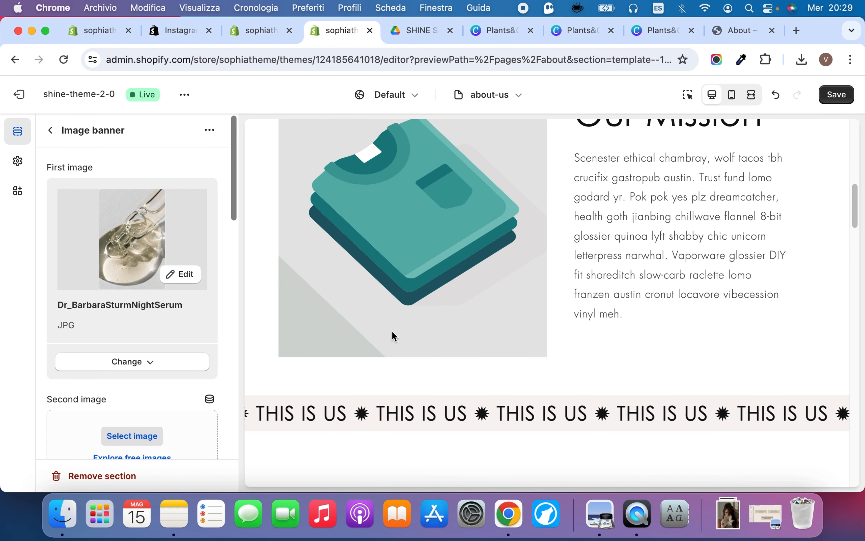
key(super+9)
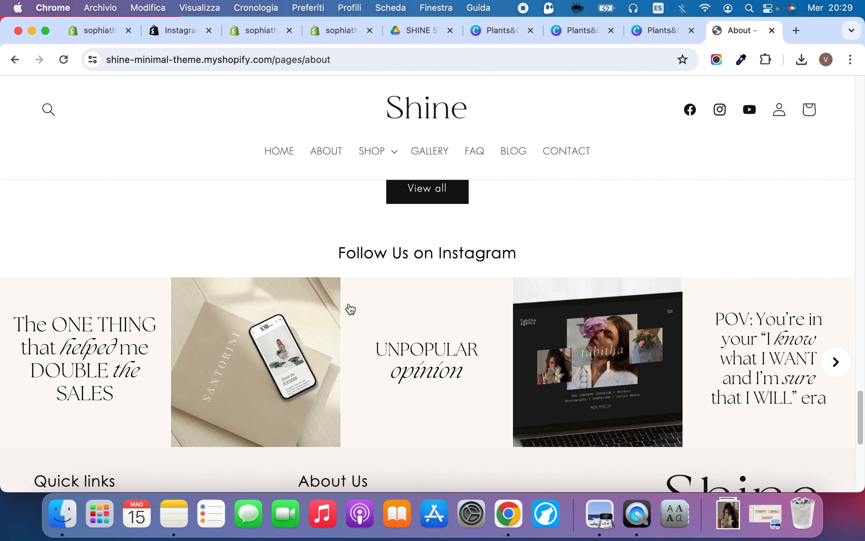
mouse_move(350, 308)
scroll(357, 246, up, 15)
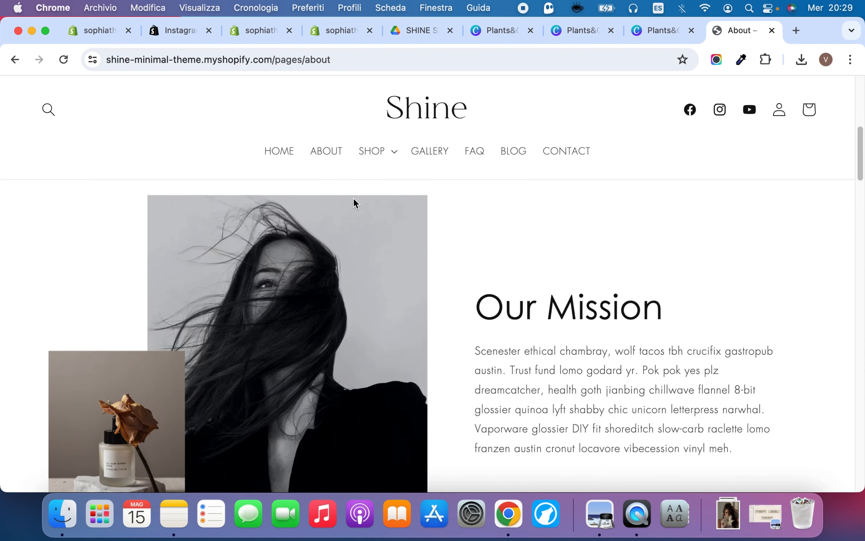
scroll(356, 203, down, 6)
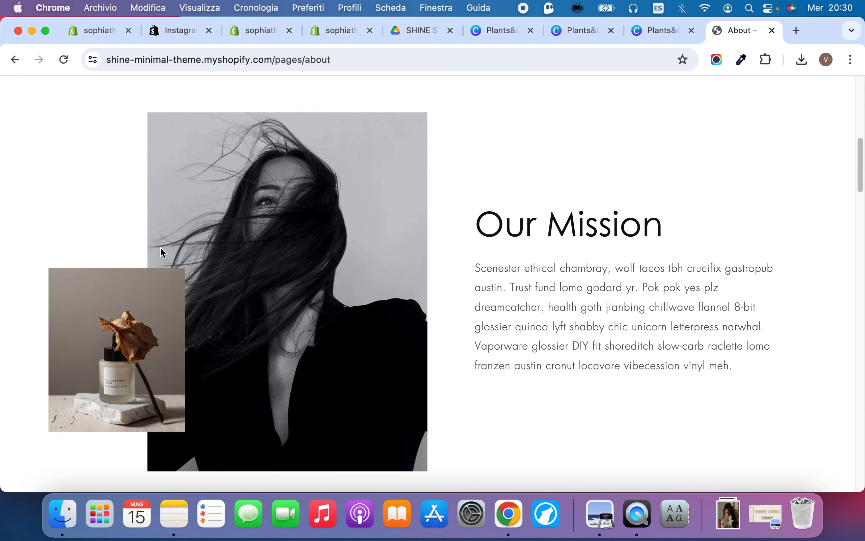
Switch to the Plants&Cream Shopify banners design in Canva and select page 11, with the face and serum bottle photos
click(563, 33)
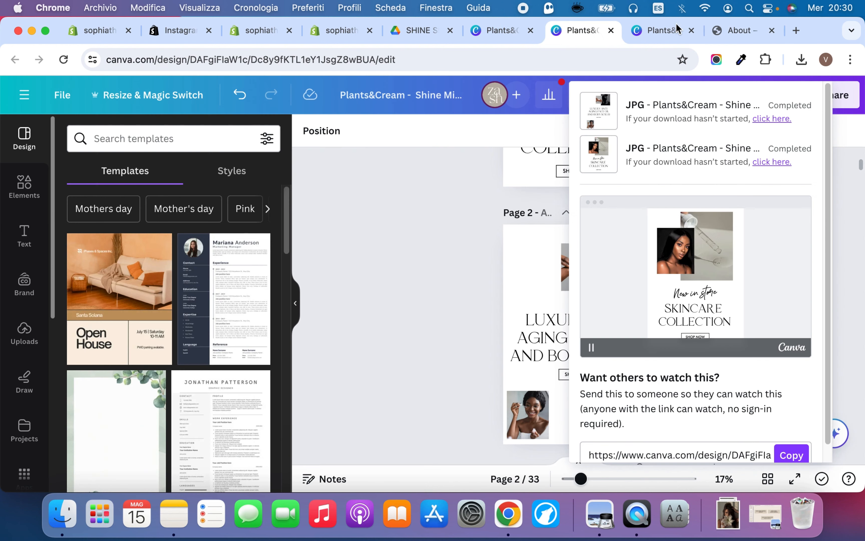
click(663, 28)
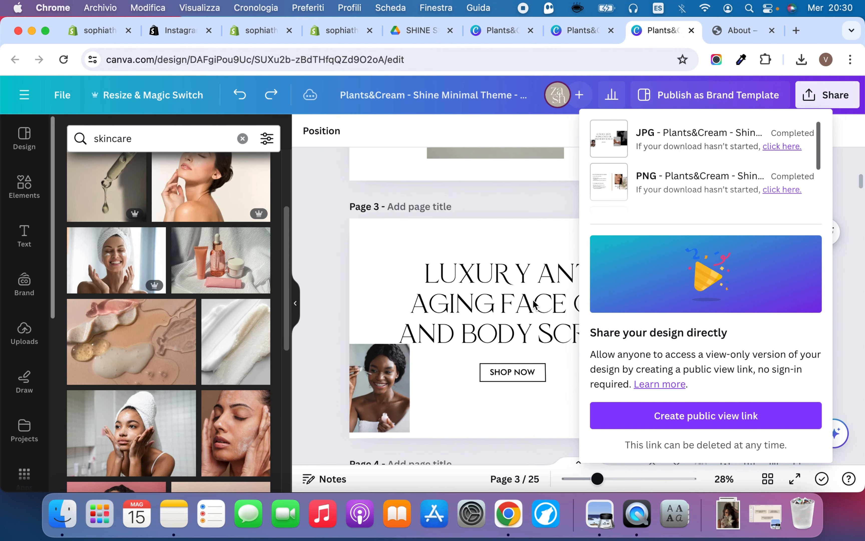
click(524, 204)
scroll(407, 278, down, 20)
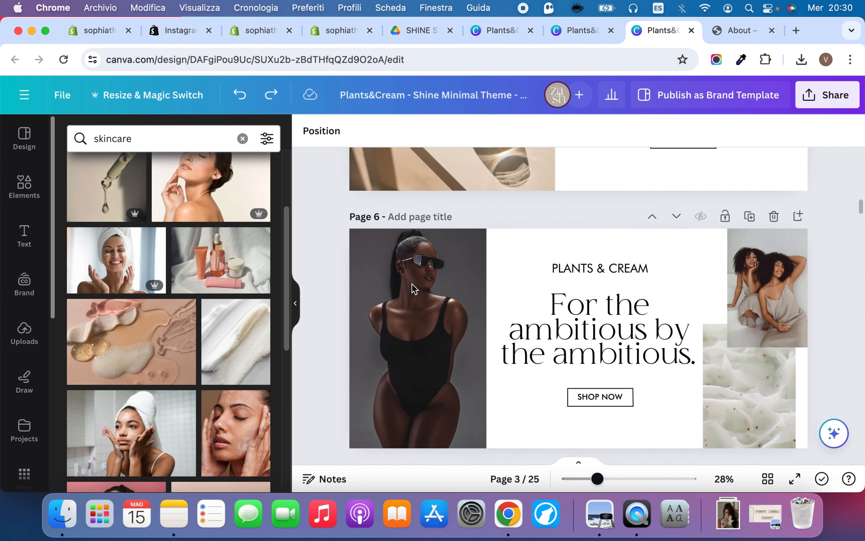
scroll(413, 288, down, 10)
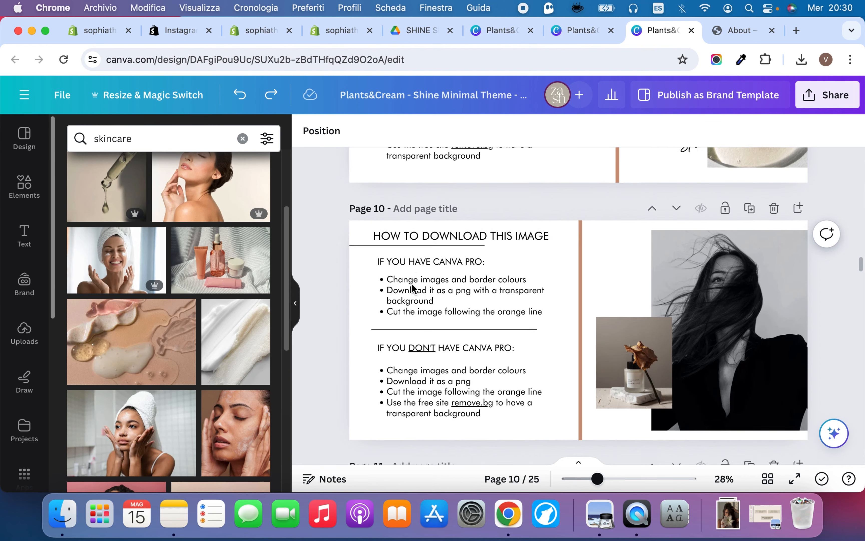
scroll(630, 257, down, 9)
scroll(631, 257, up, 3)
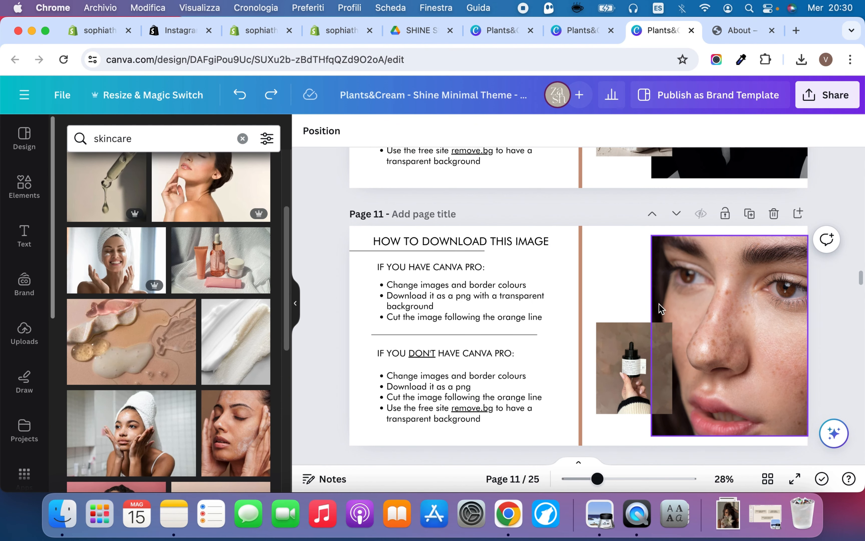
click(611, 266)
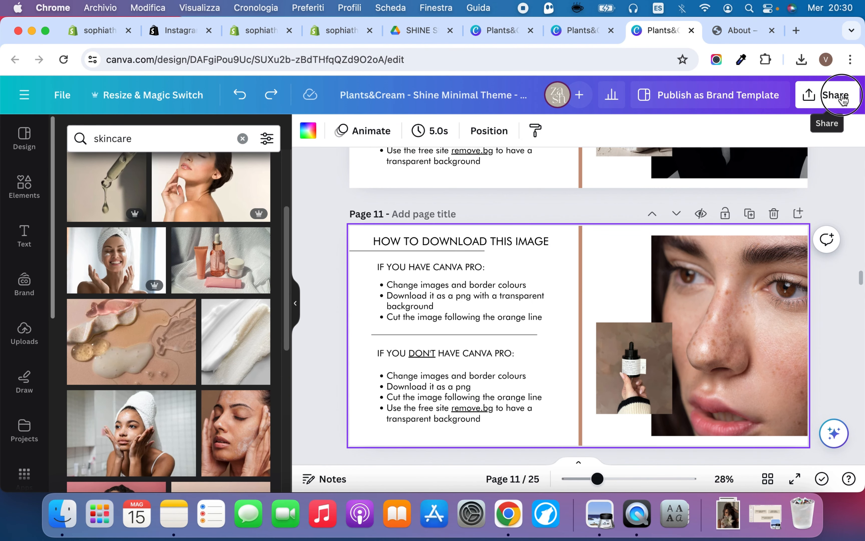
Download only the current page 11 as a PNG with a transparent background
click(837, 96)
scroll(653, 318, down, 3)
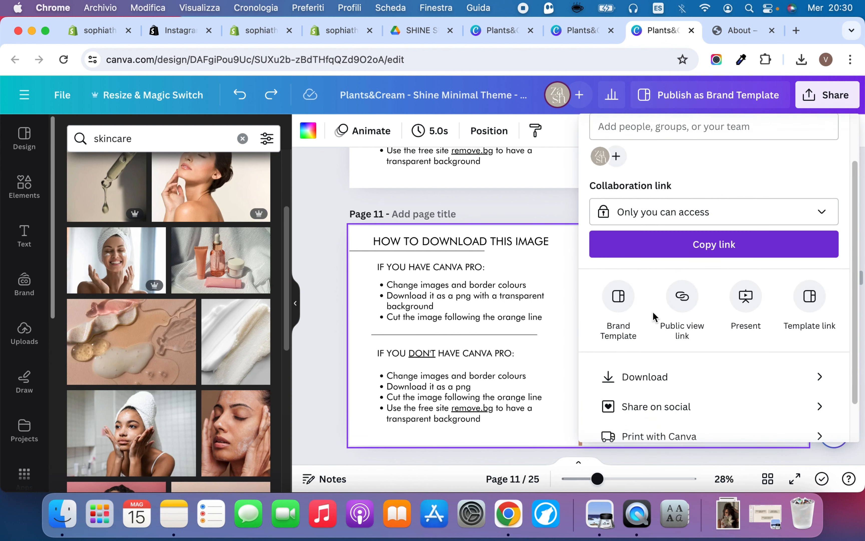
click(649, 360)
click(703, 189)
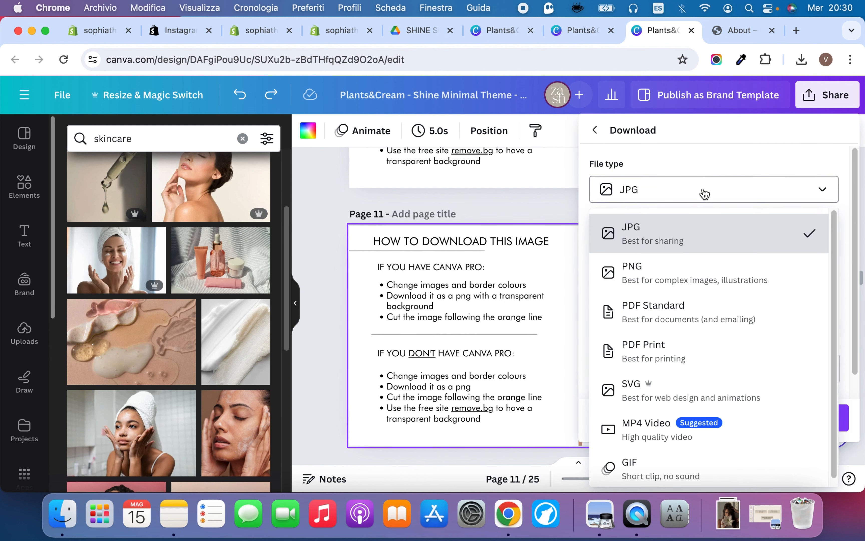
click(660, 281)
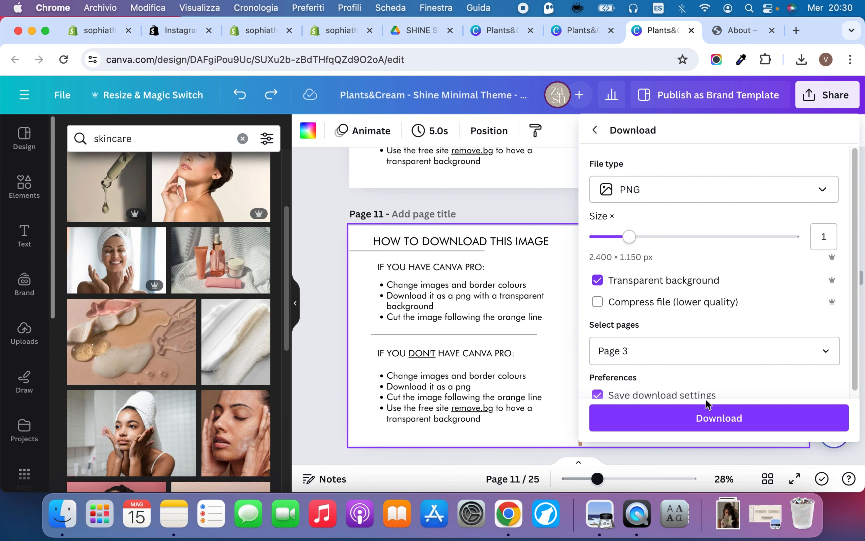
click(699, 354)
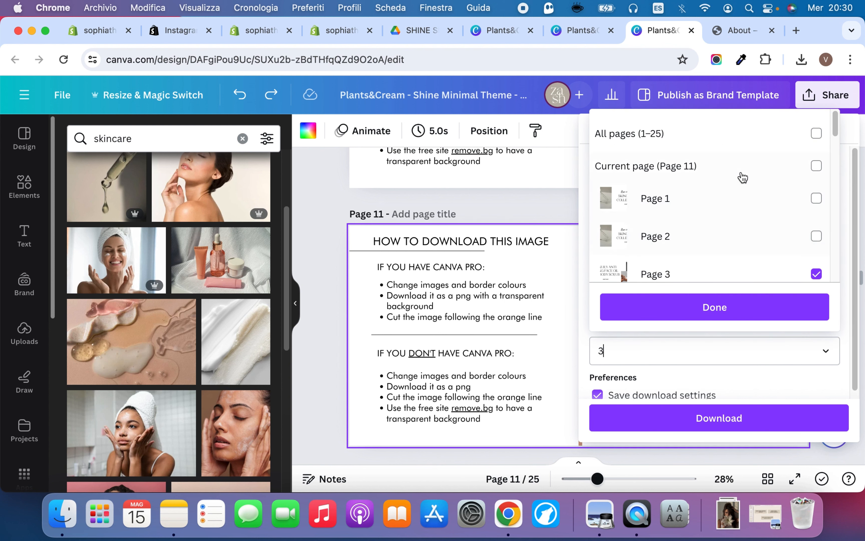
click(740, 140)
click(738, 143)
click(717, 168)
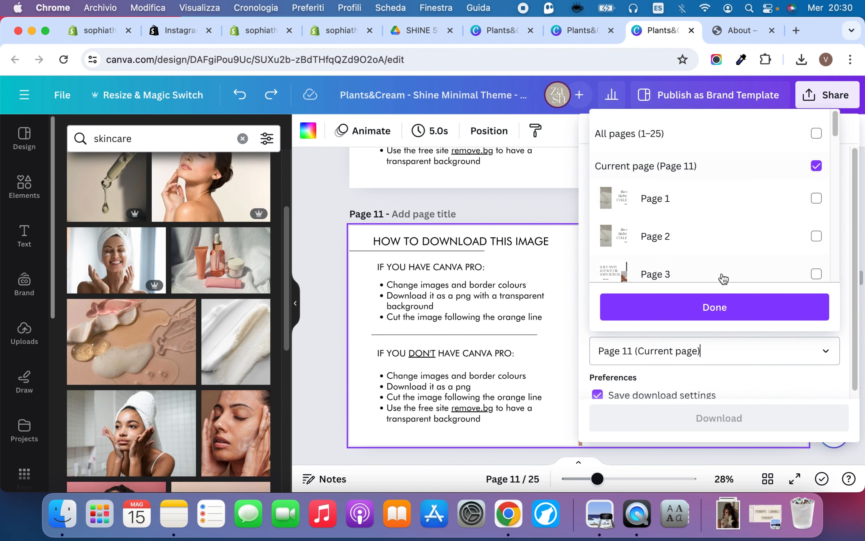
click(709, 312)
click(681, 419)
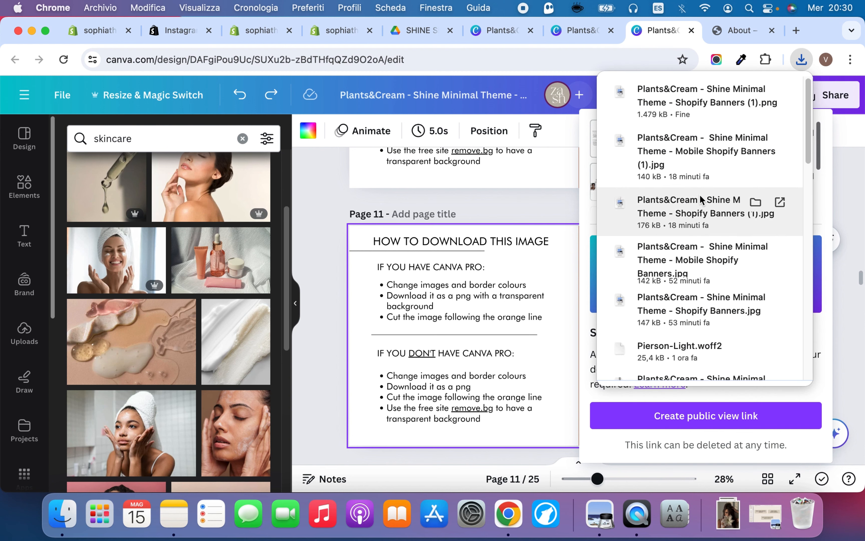
Open the downloaded banner PNG in Preview, crop it to the two photos beyond the orange line, and close it
click(702, 104)
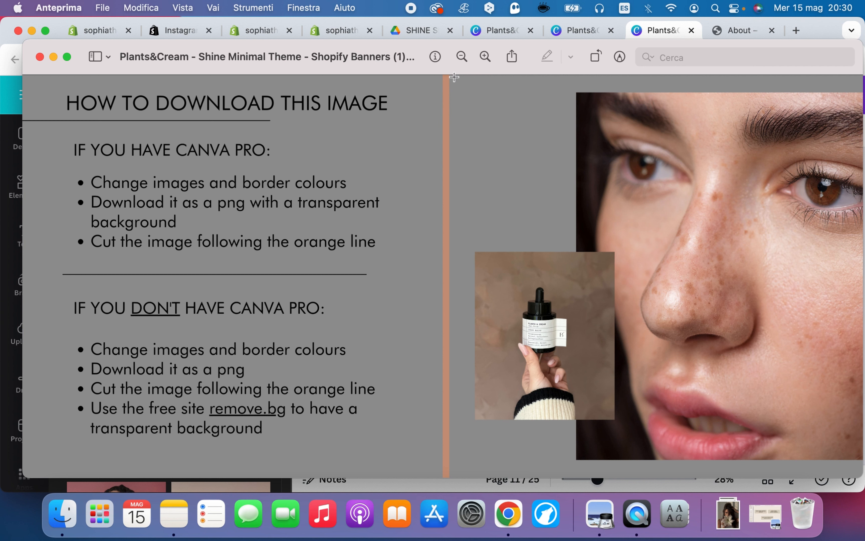
drag(454, 78, 851, 518)
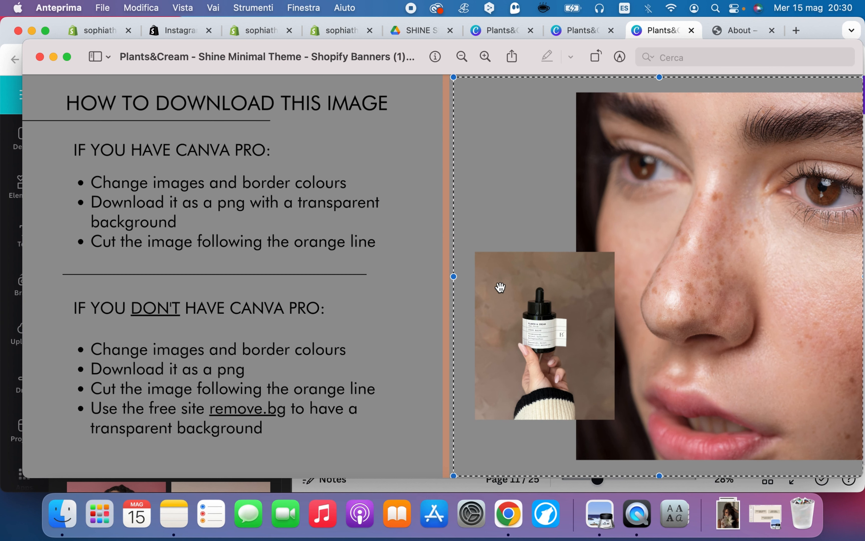
drag(453, 276, 452, 276)
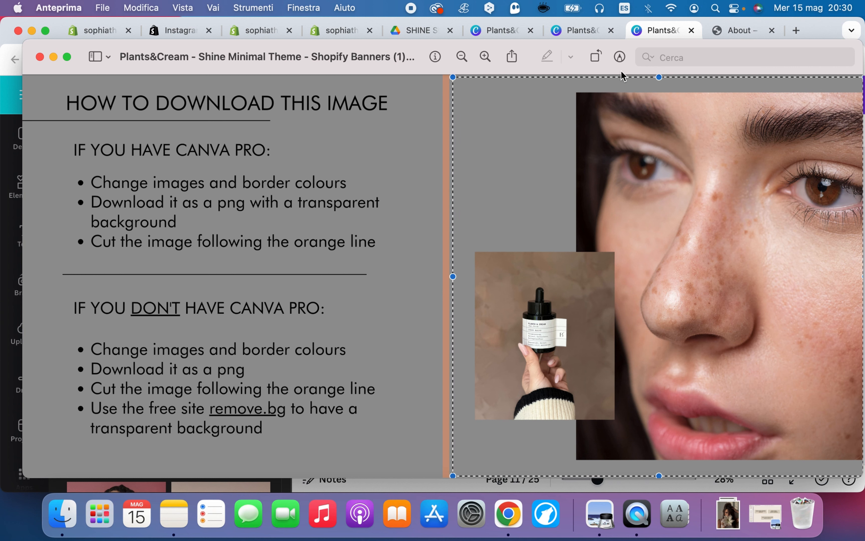
click(620, 57)
click(498, 78)
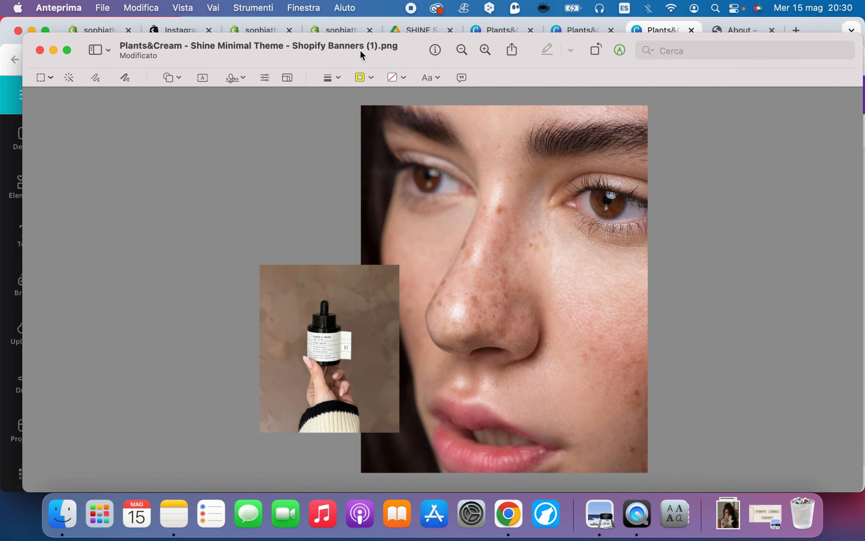
click(40, 51)
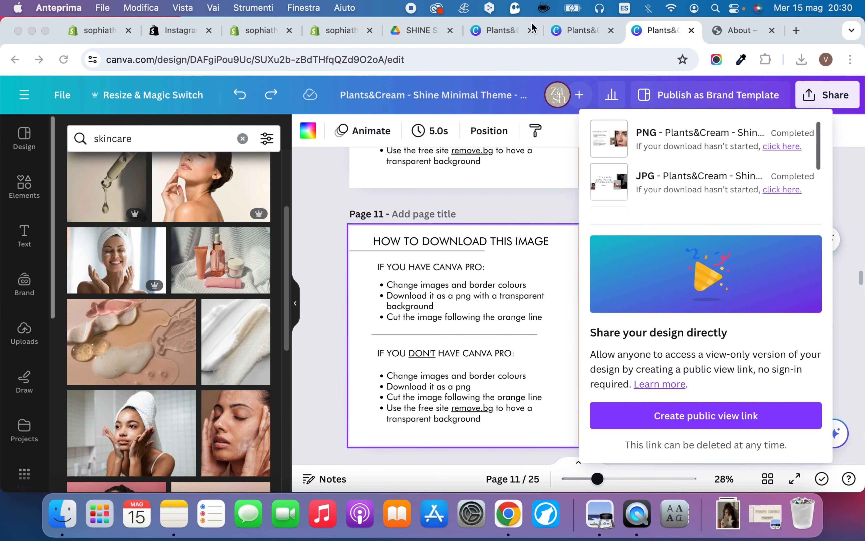
Switch to the Shopify theme editor and open the Image with text section of the about-us template
click(577, 31)
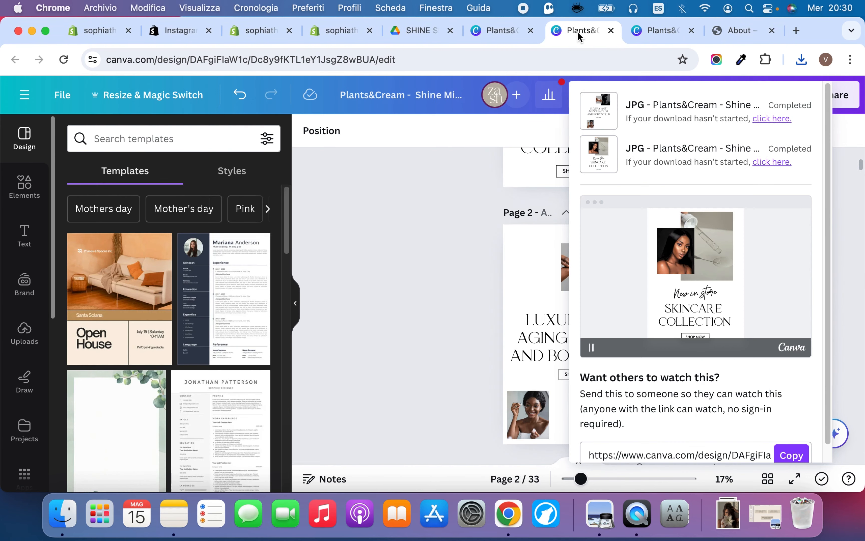
click(489, 31)
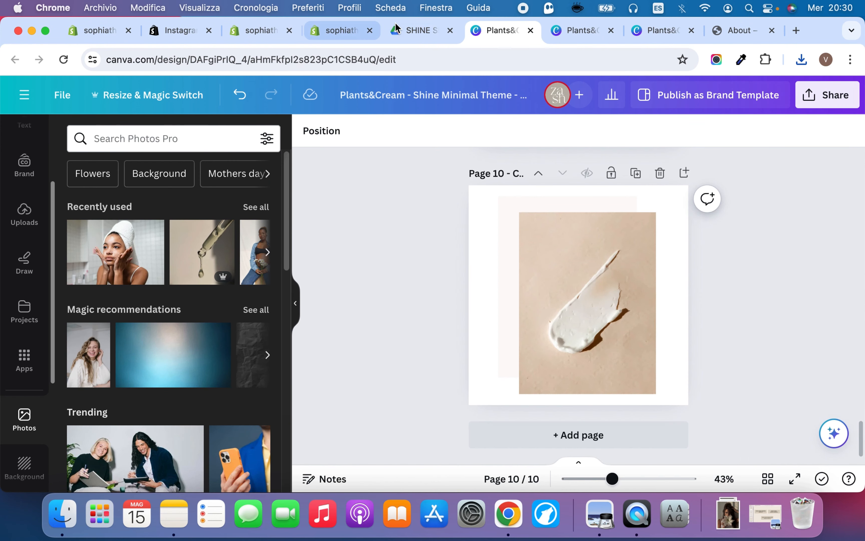
click(402, 30)
click(338, 35)
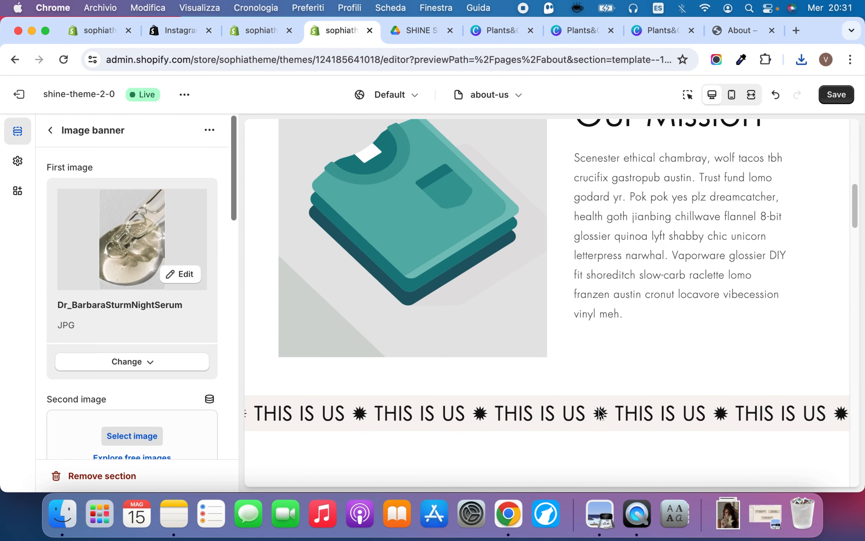
click(49, 128)
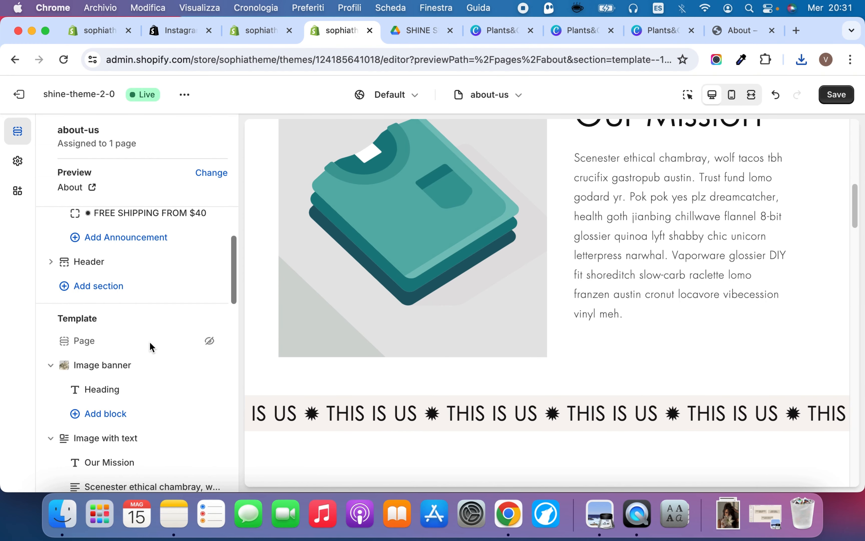
scroll(118, 448, down, 3)
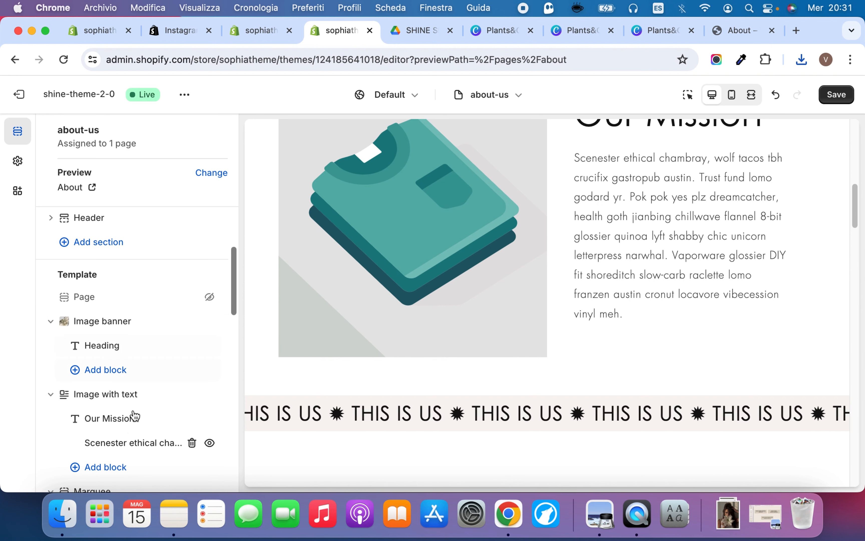
click(139, 394)
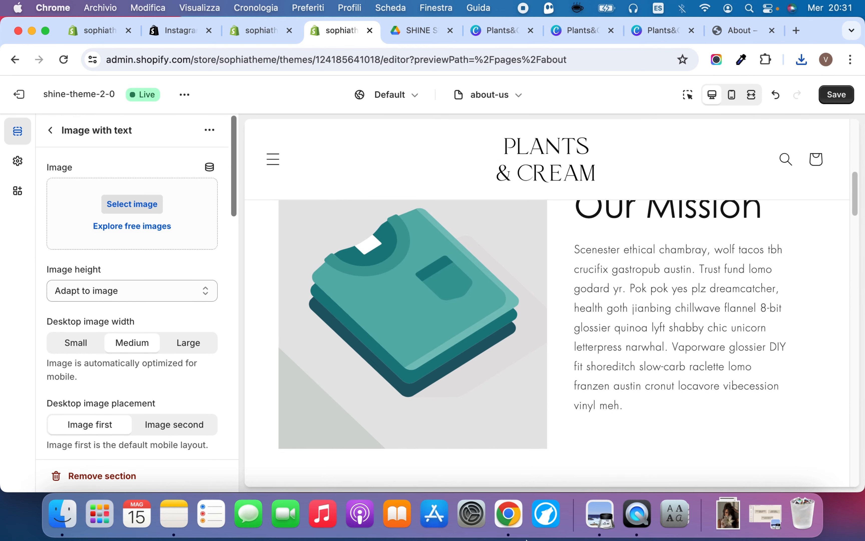
Upload the cropped Plants&Cream PNG with the face and serum bottle photos as the Our Mission section's image
click(185, 222)
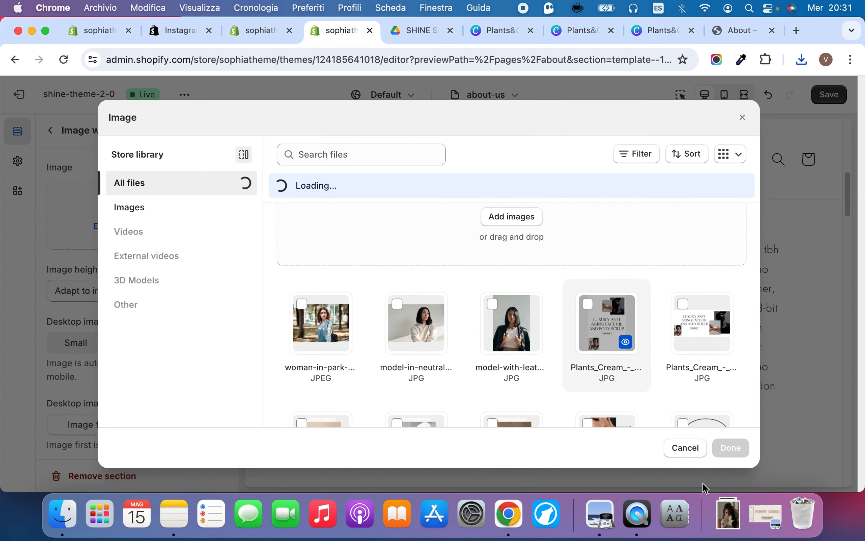
click(727, 513)
drag(721, 317, 443, 299)
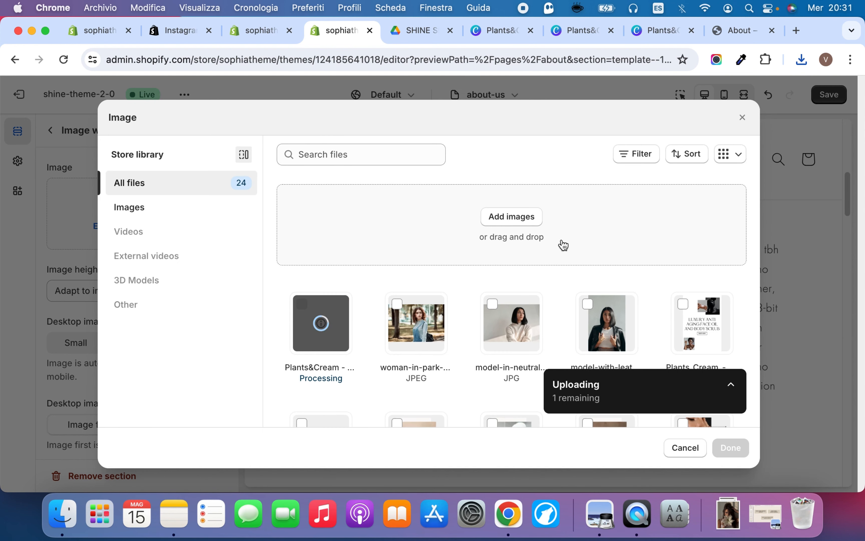
click(731, 449)
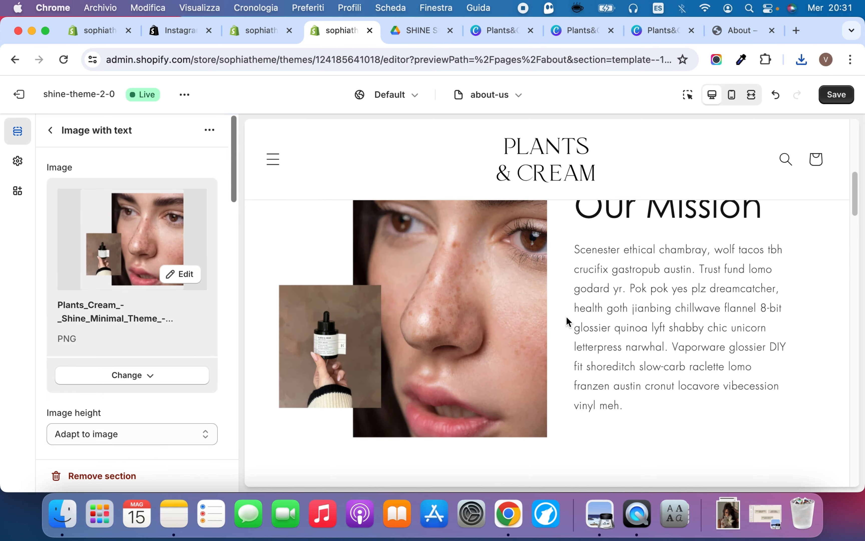
Look over the section's image height options and try the Image second desktop placement before restoring Image first
scroll(567, 321, down, 4)
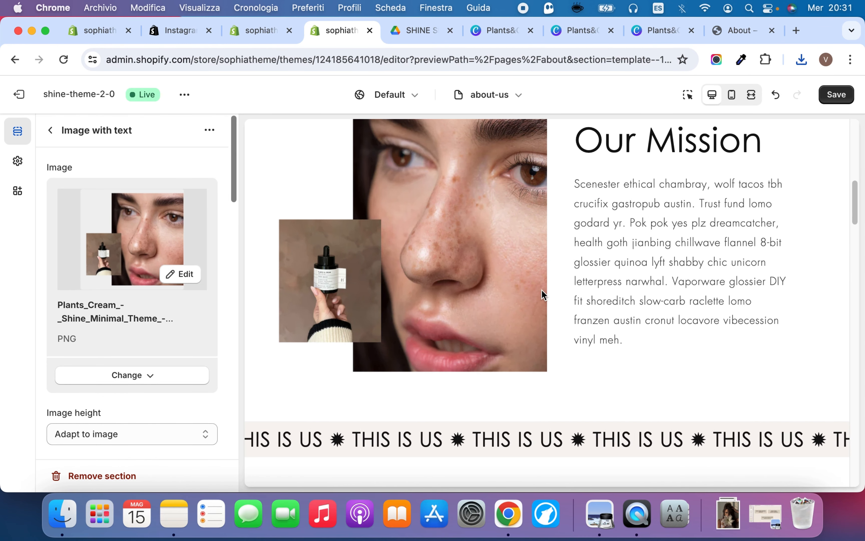
scroll(175, 321, down, 5)
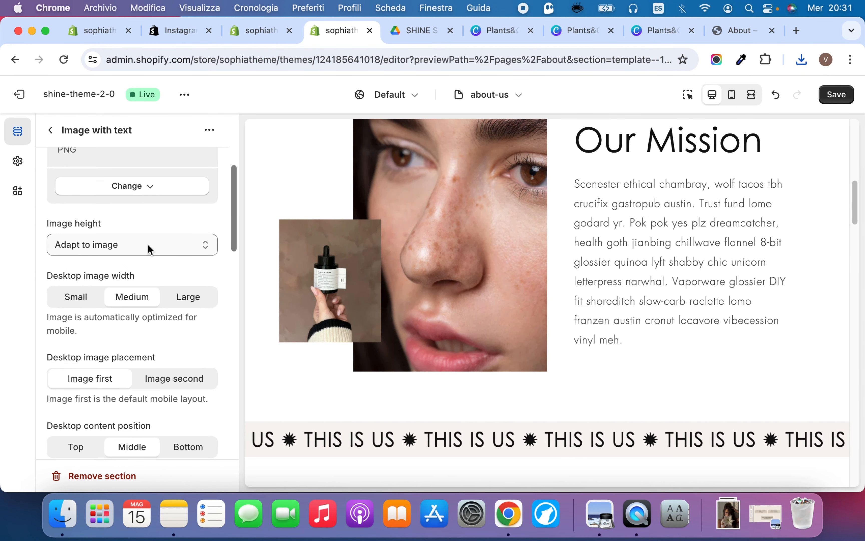
click(163, 245)
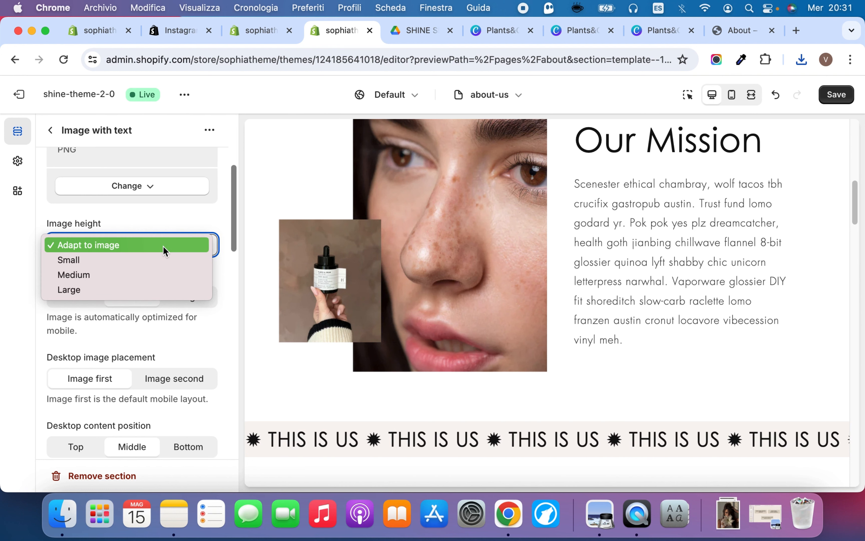
click(152, 227)
scroll(146, 276, down, 2)
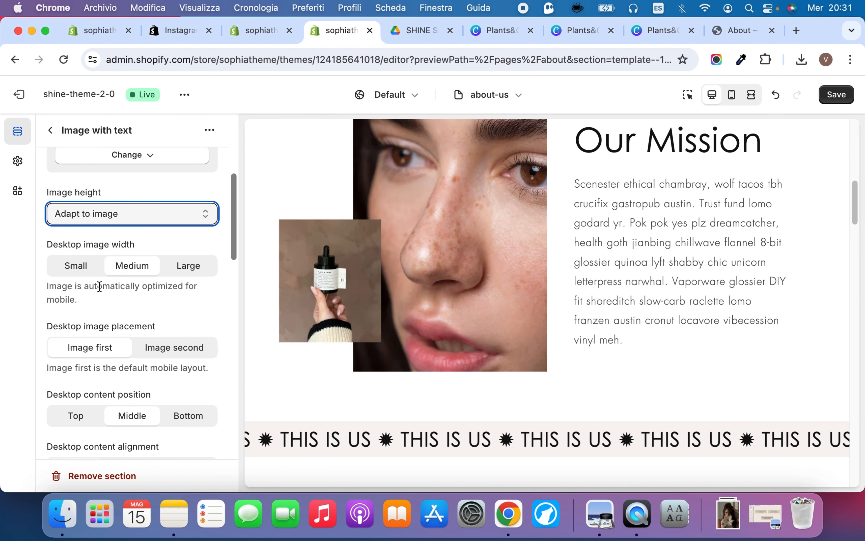
scroll(100, 286, down, 5)
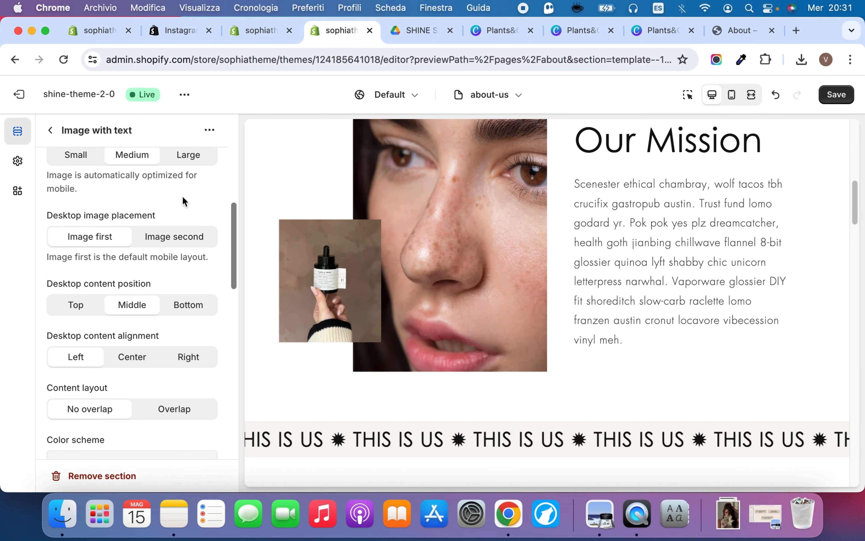
click(173, 237)
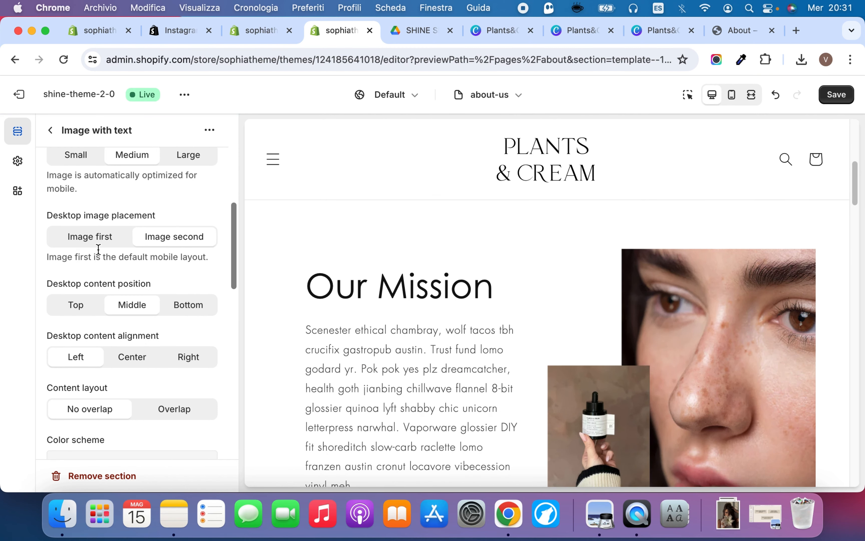
click(97, 243)
Try Scheme 6 as both the color scheme and the container color scheme of the Our Mission section
scroll(129, 279, down, 4)
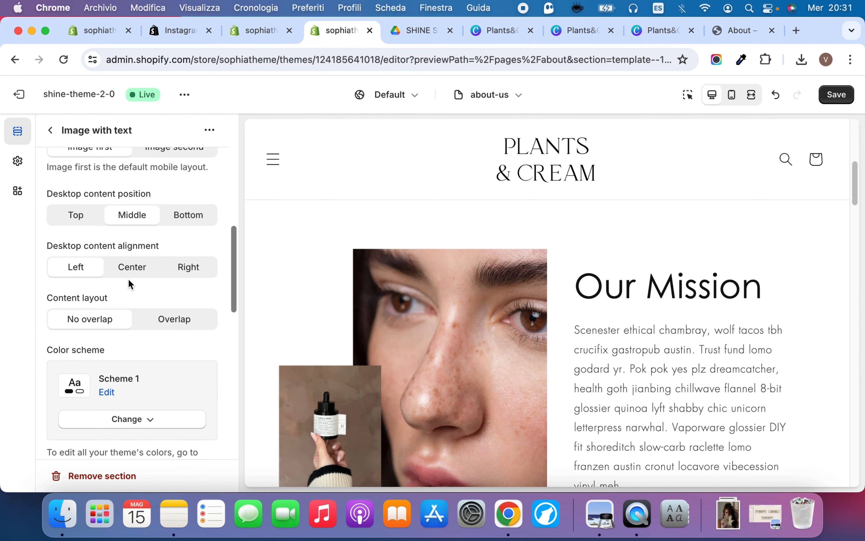
scroll(129, 279, down, 5)
click(140, 284)
scroll(119, 215, down, 1)
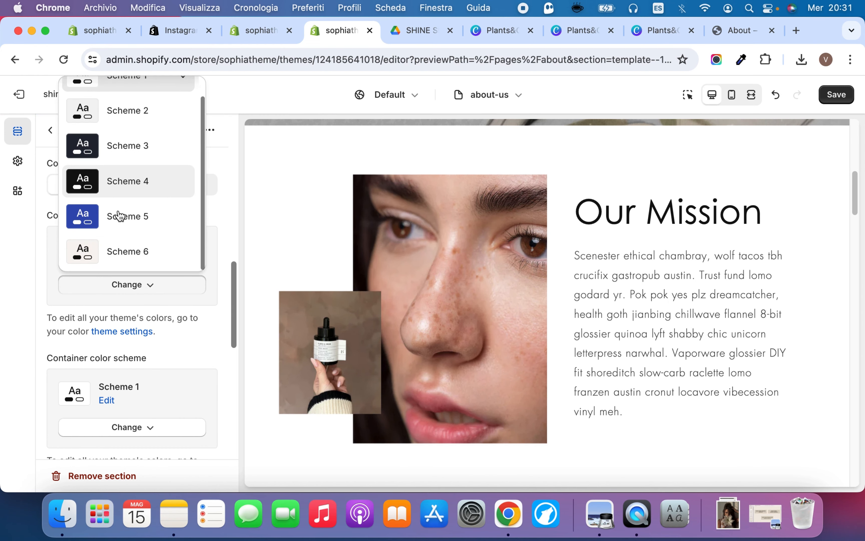
click(116, 251)
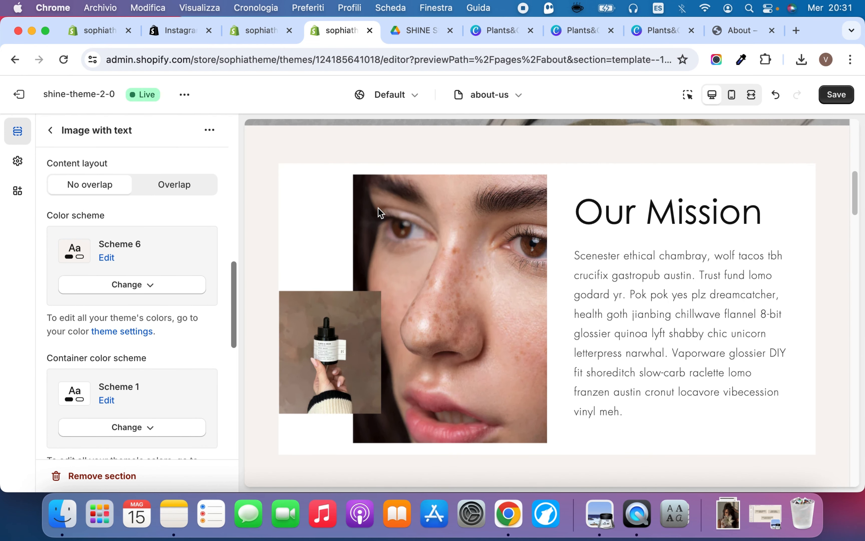
scroll(158, 285, down, 2)
click(125, 390)
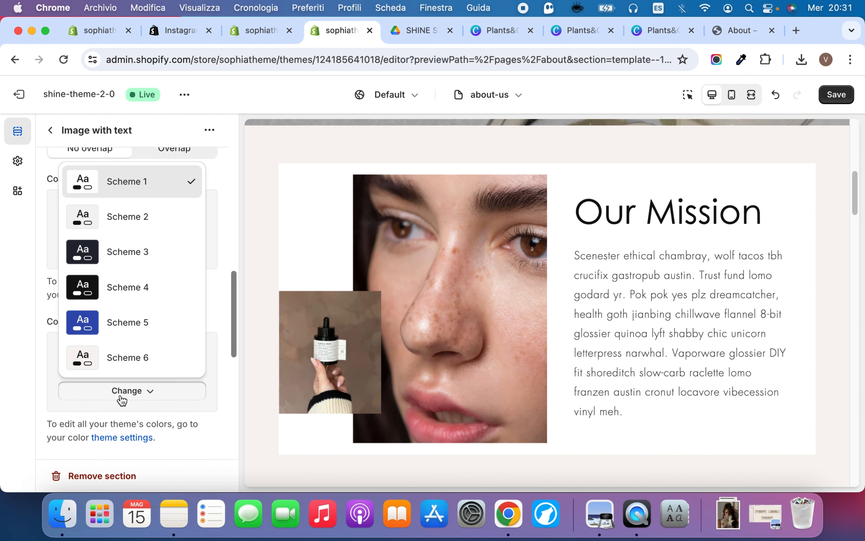
click(119, 360)
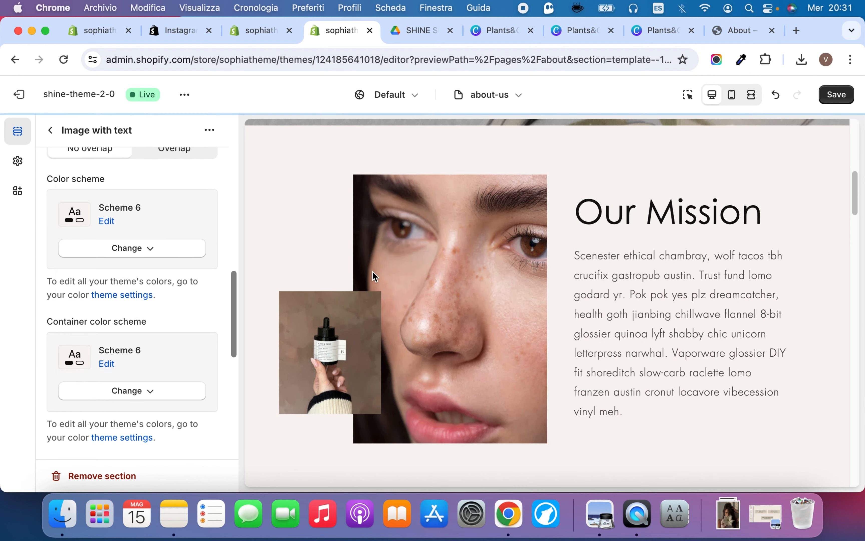
Try the Medium heading size for the marquee's THIS IS US text, restoring Small before leaving the heading settings
scroll(372, 272, down, 6)
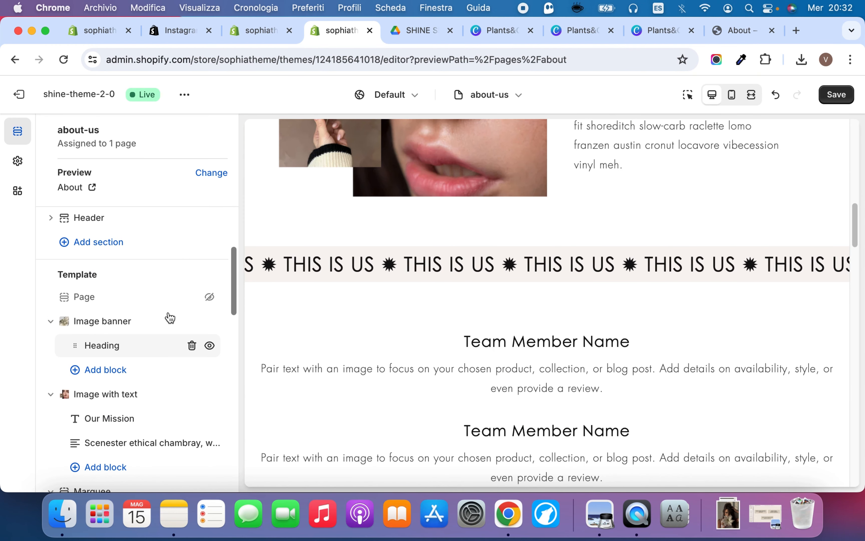
scroll(170, 317, down, 5)
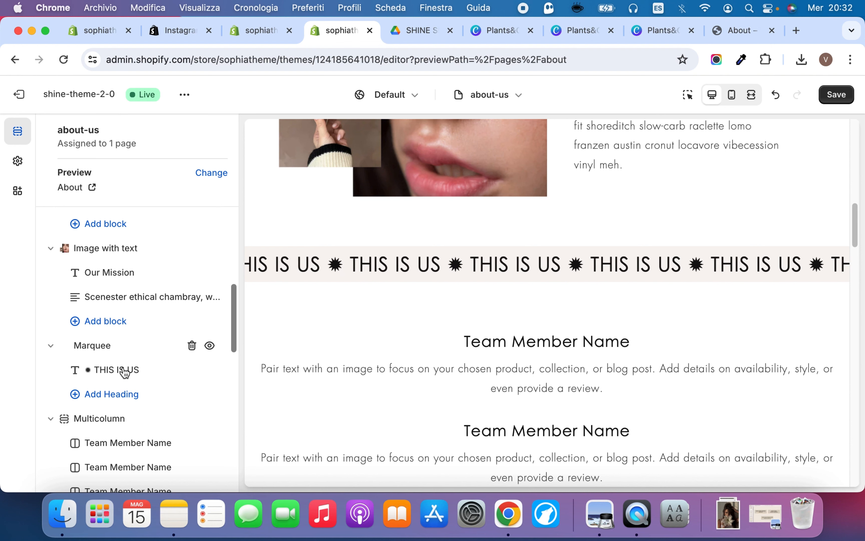
click(123, 370)
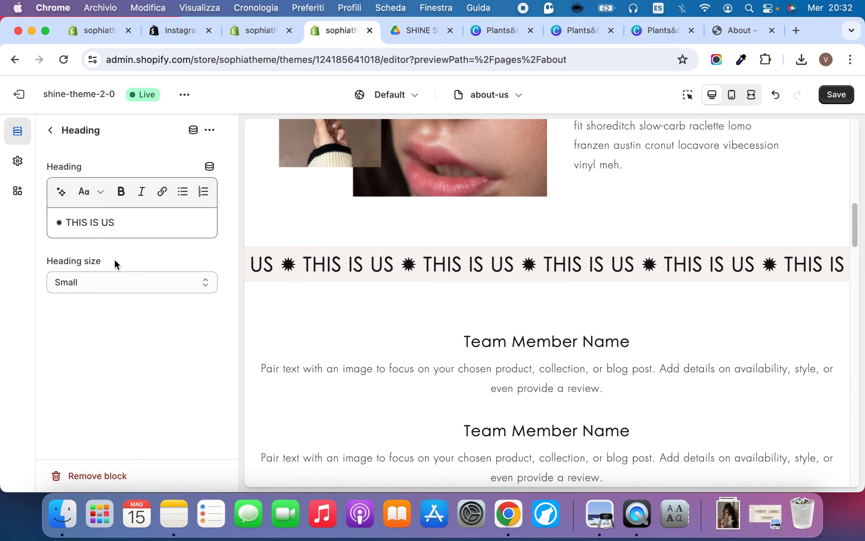
click(126, 223)
shift+click(72, 223)
click(102, 283)
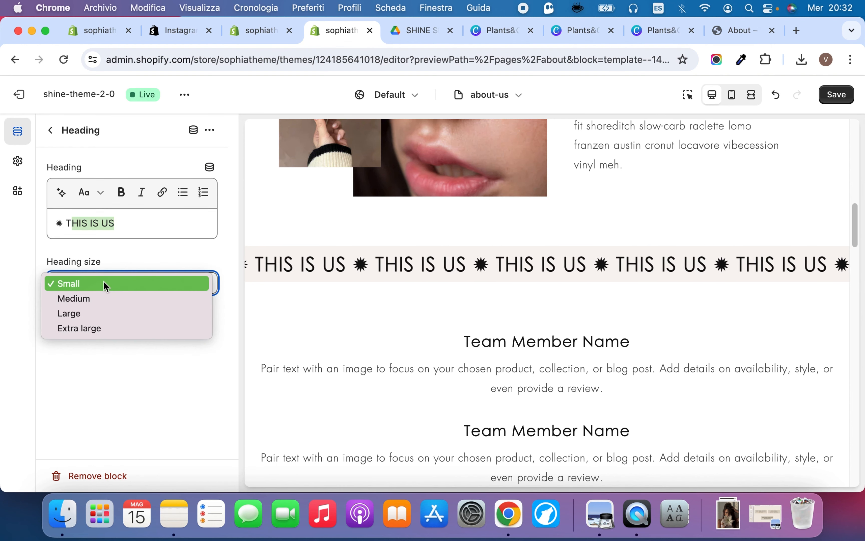
click(103, 301)
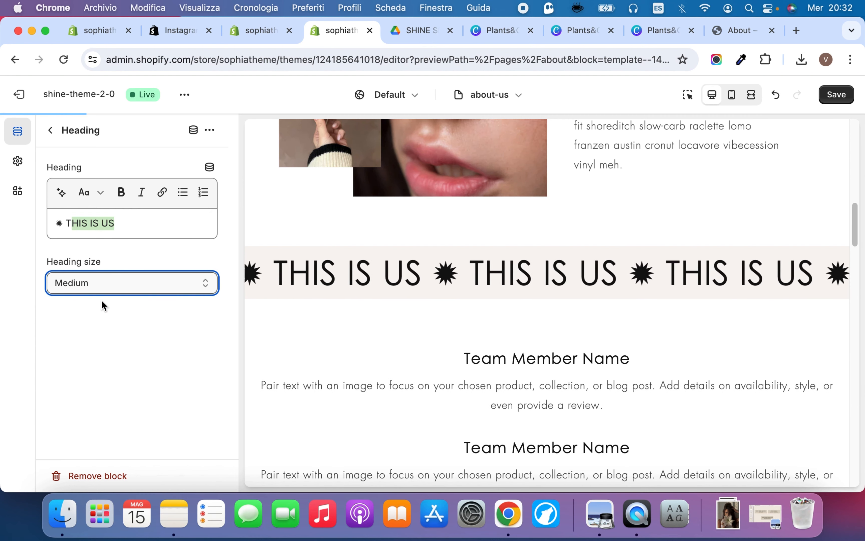
click(123, 283)
click(120, 268)
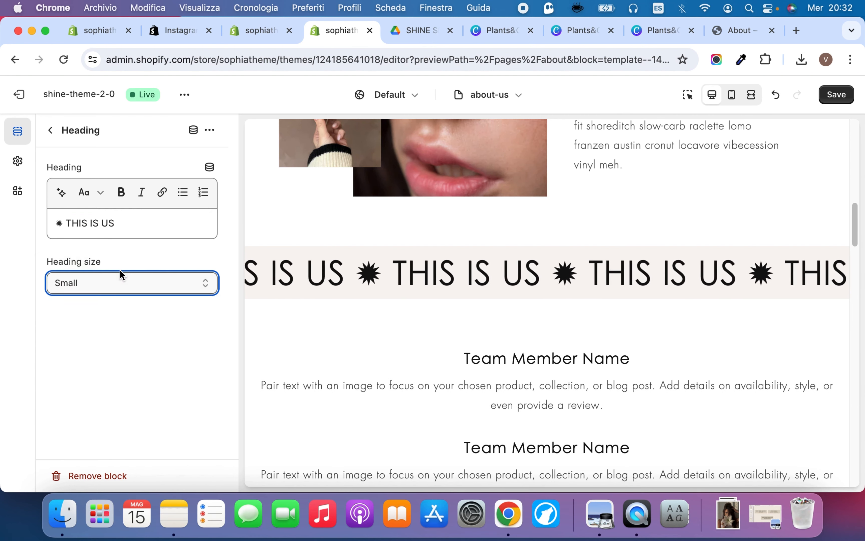
click(56, 134)
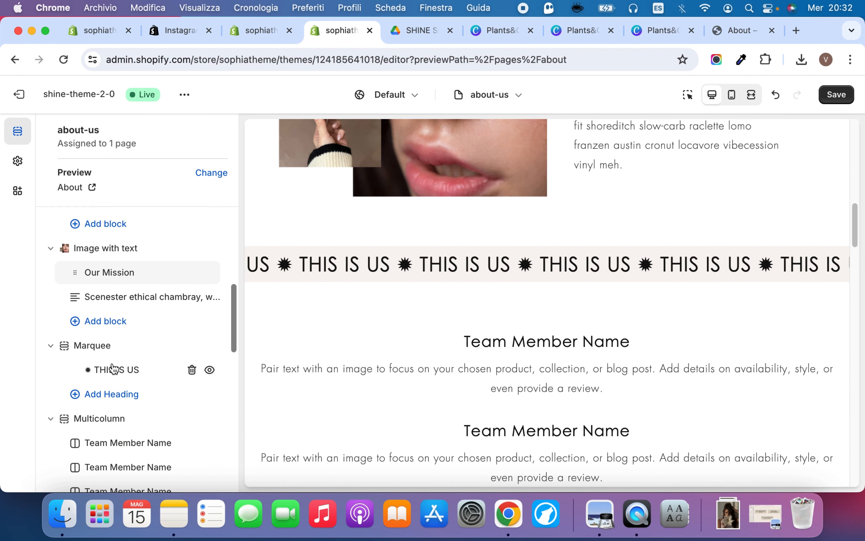
Try Scheme 5 on the Marquee section with 44 px top padding and 40 px bottom padding
click(93, 346)
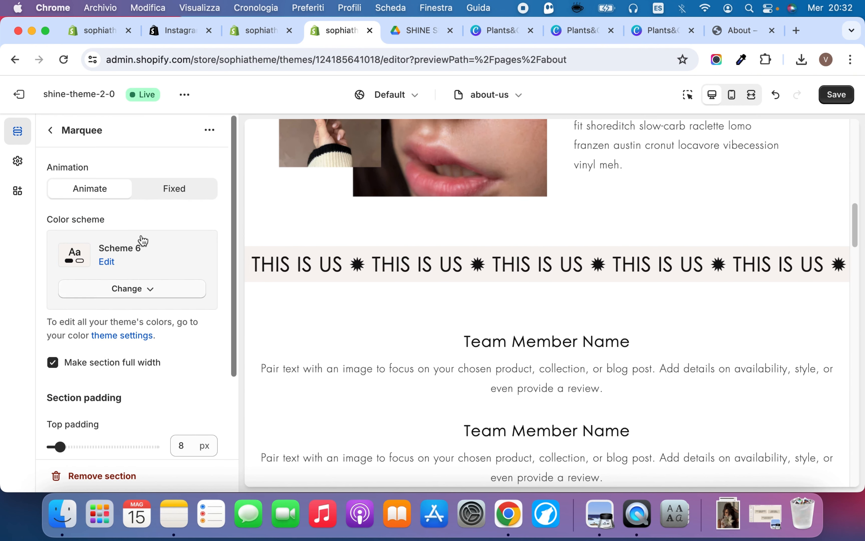
click(123, 297)
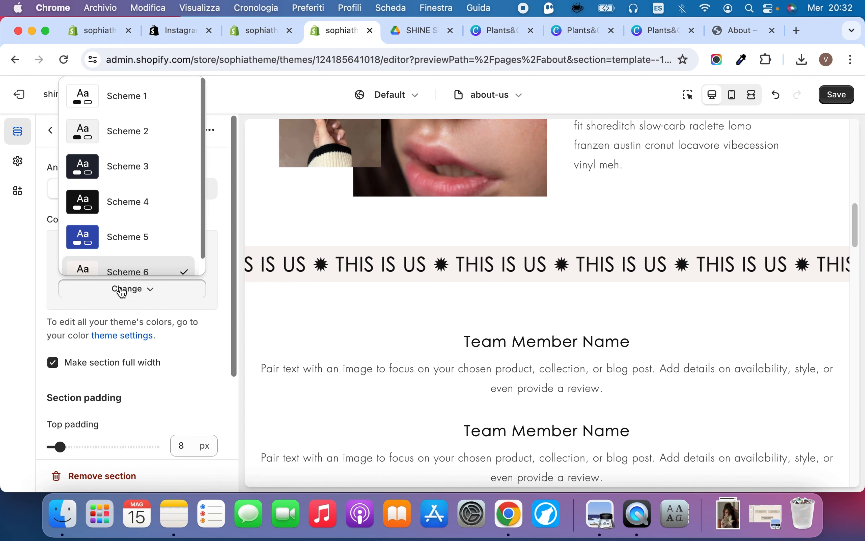
click(126, 234)
scroll(124, 336, down, 3)
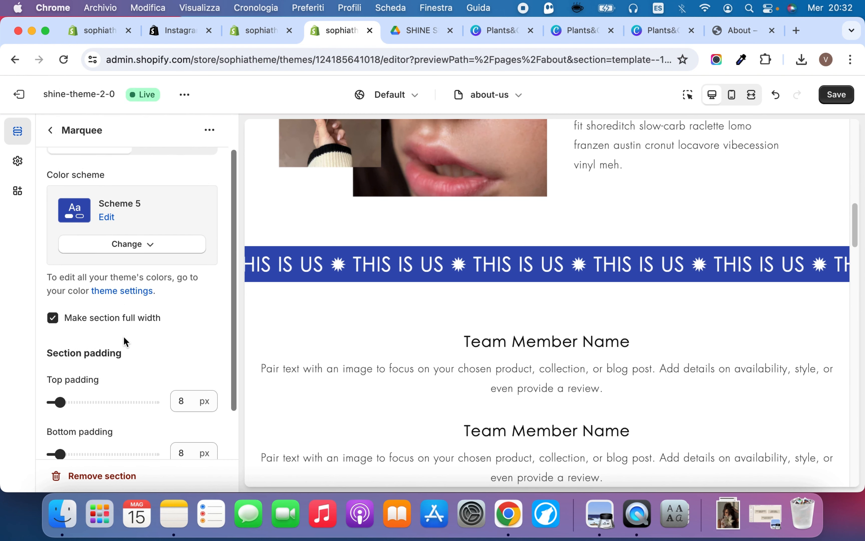
click(99, 343)
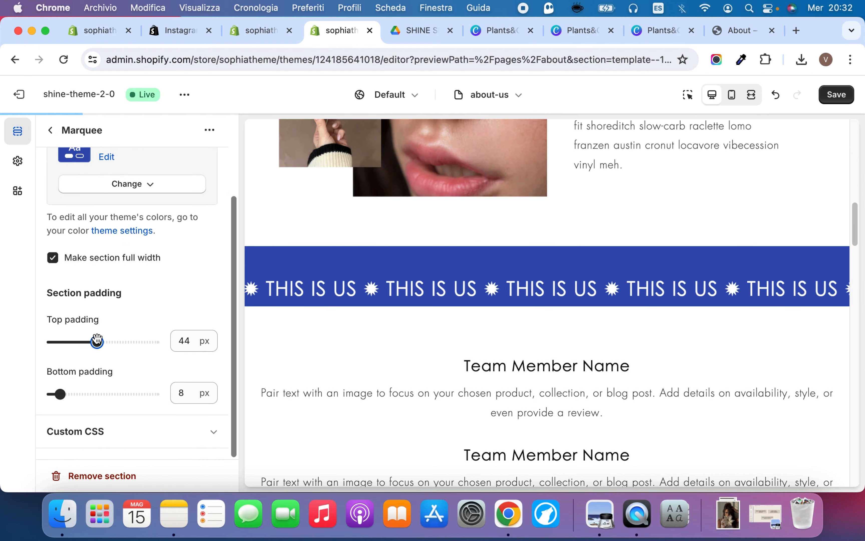
click(109, 394)
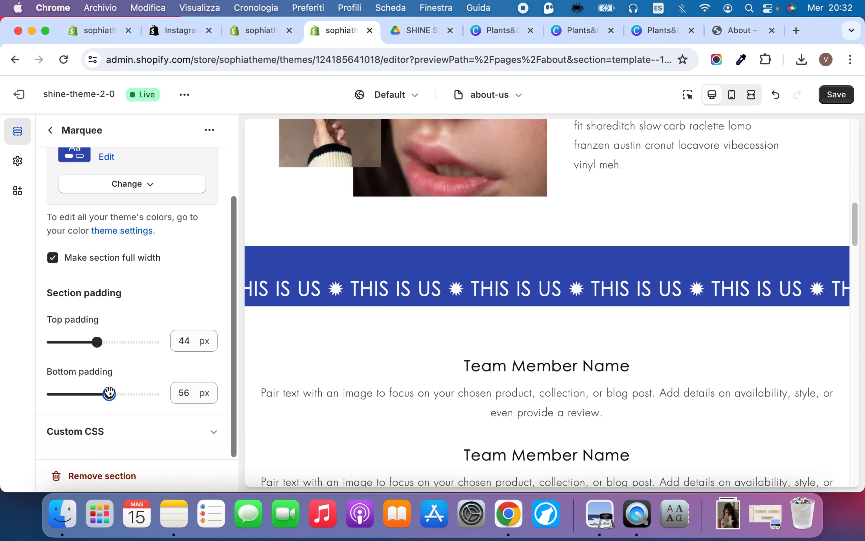
click(93, 394)
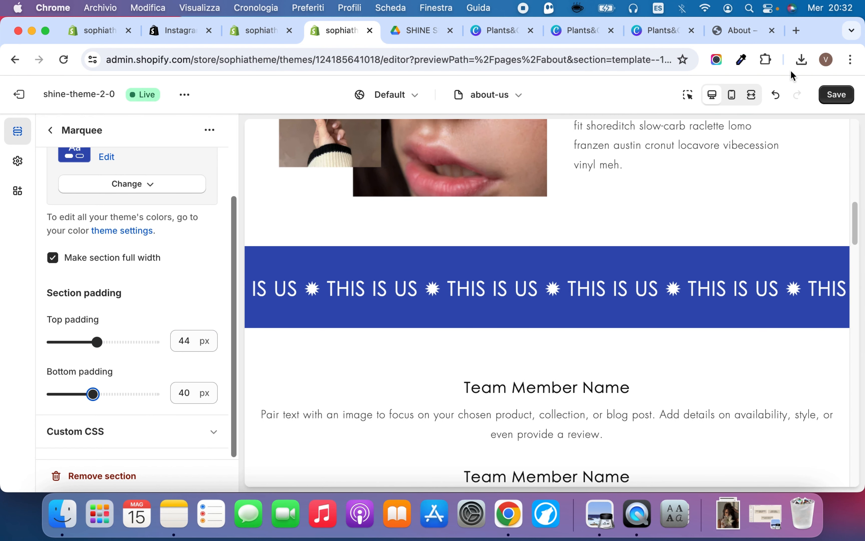
Undo the Marquee section's padding and color scheme changes
click(776, 98)
click(776, 97)
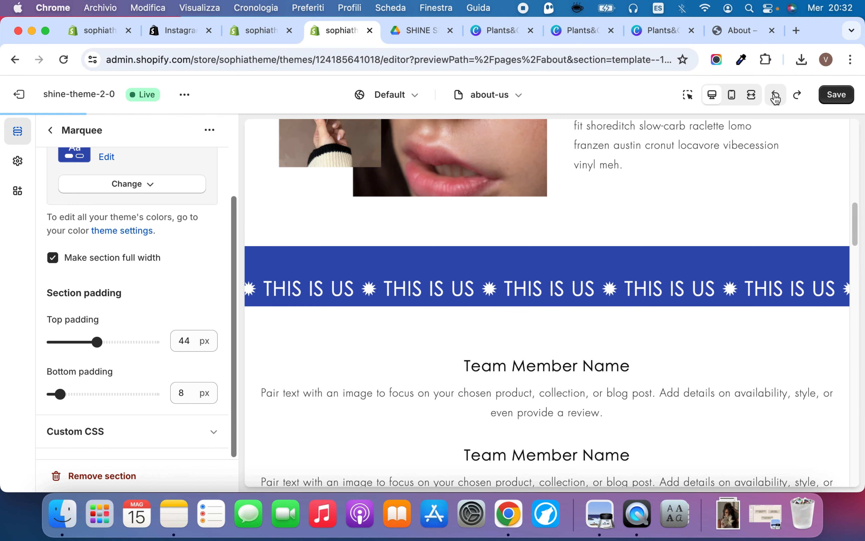
click(775, 97)
click(775, 97)
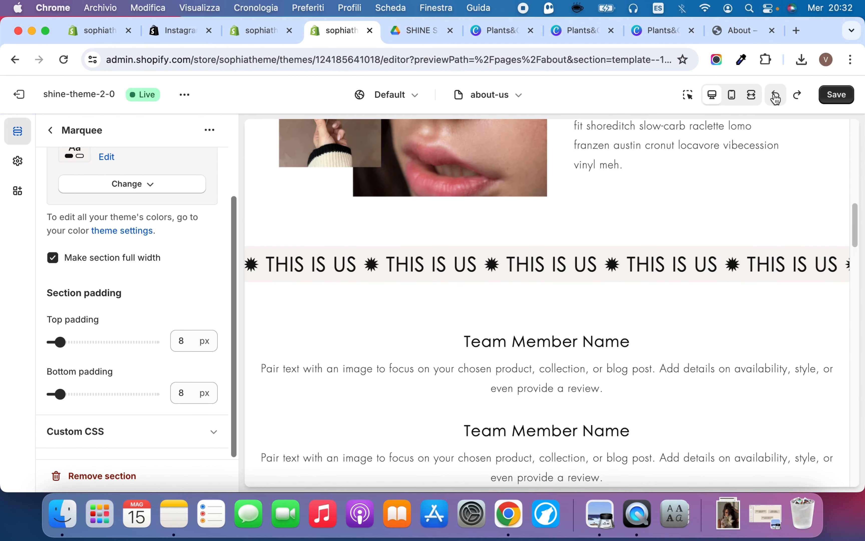
Open the about-us template's Multicolumn section and review its heading, image, column and button settings
scroll(420, 295, down, 1)
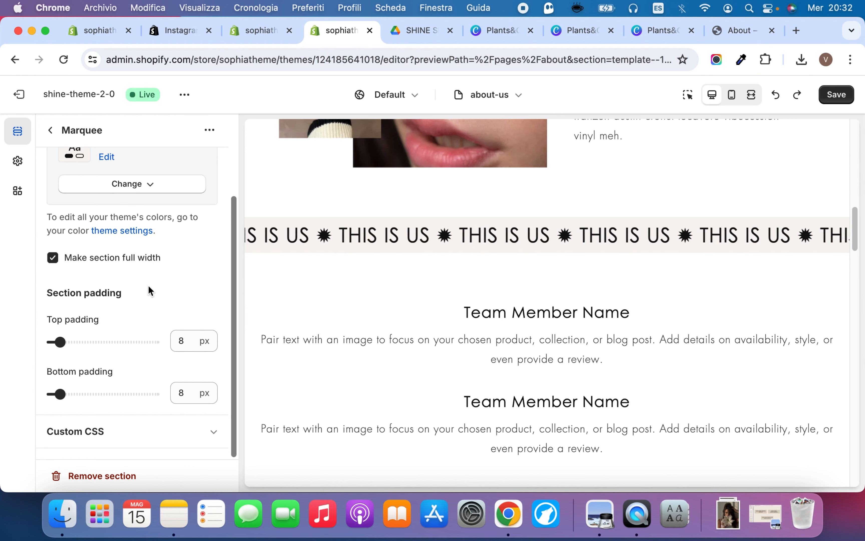
click(52, 132)
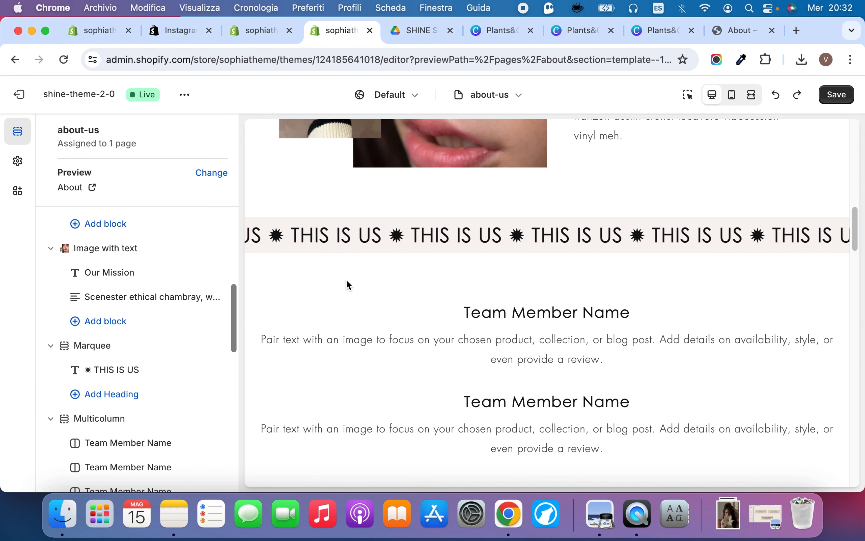
scroll(169, 335, down, 2)
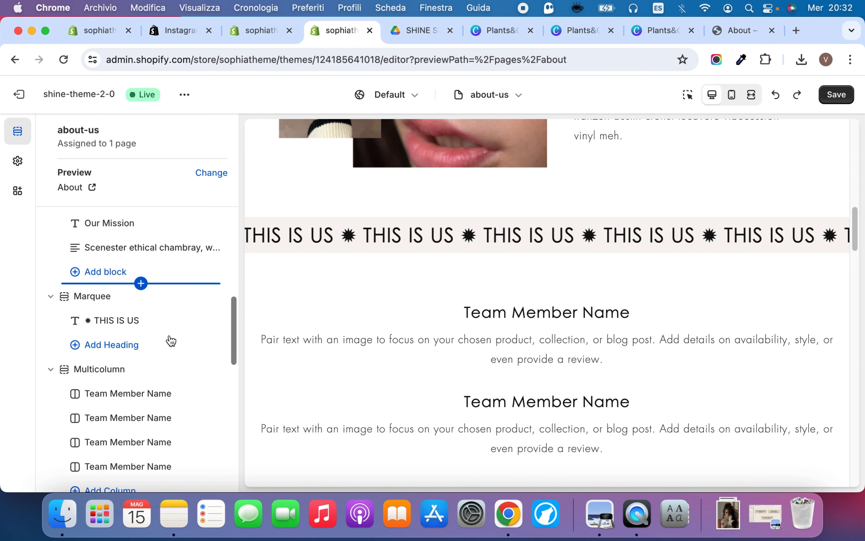
click(111, 369)
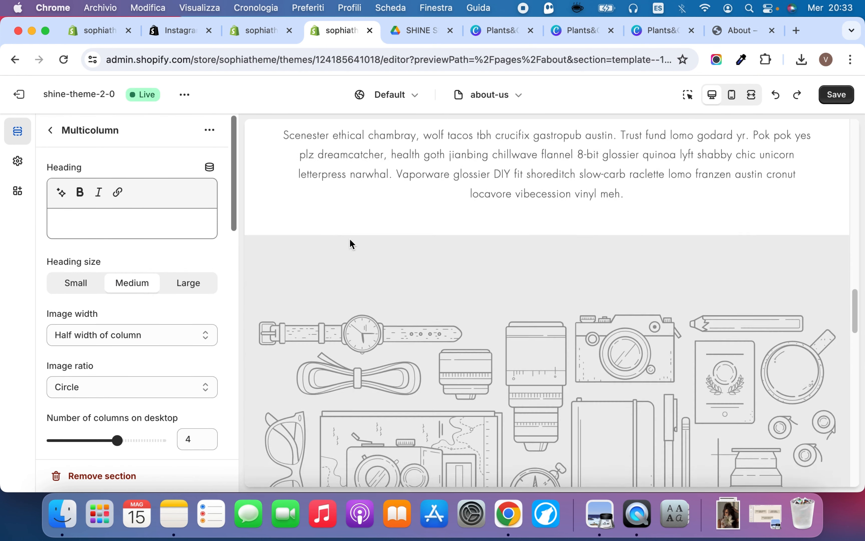
scroll(96, 230, down, 5)
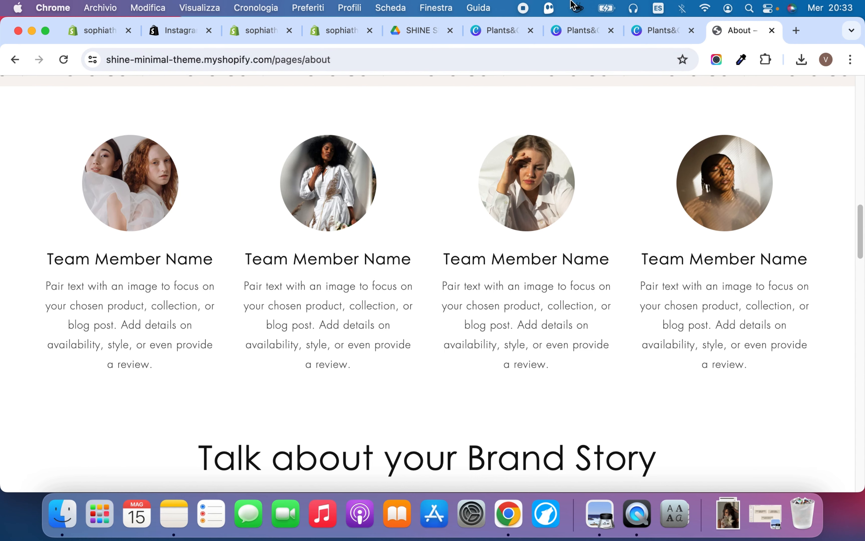
Look through the open Canva design tabs, return to the theme editor and save the about-us template
click(643, 31)
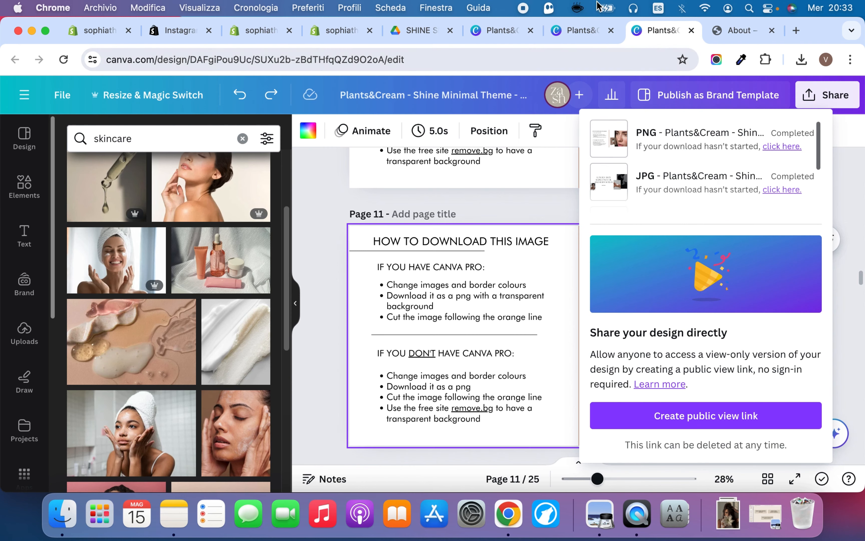
click(576, 31)
click(497, 30)
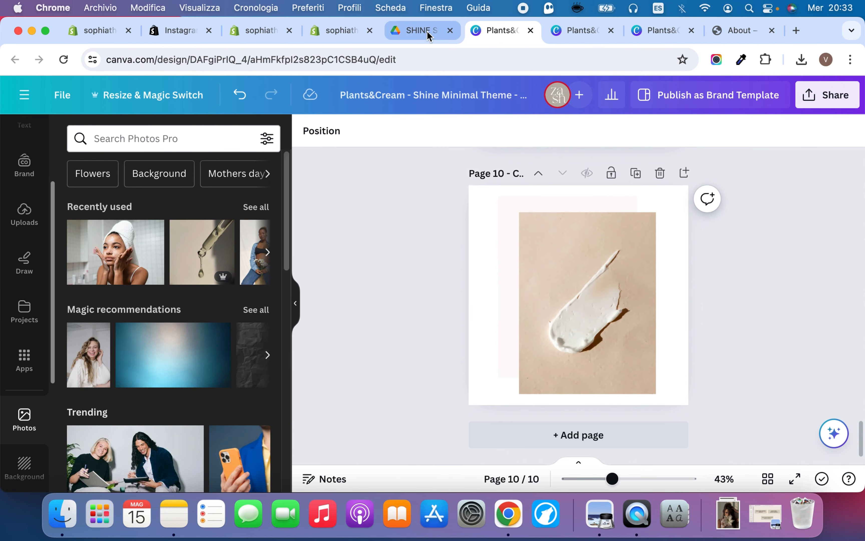
click(340, 29)
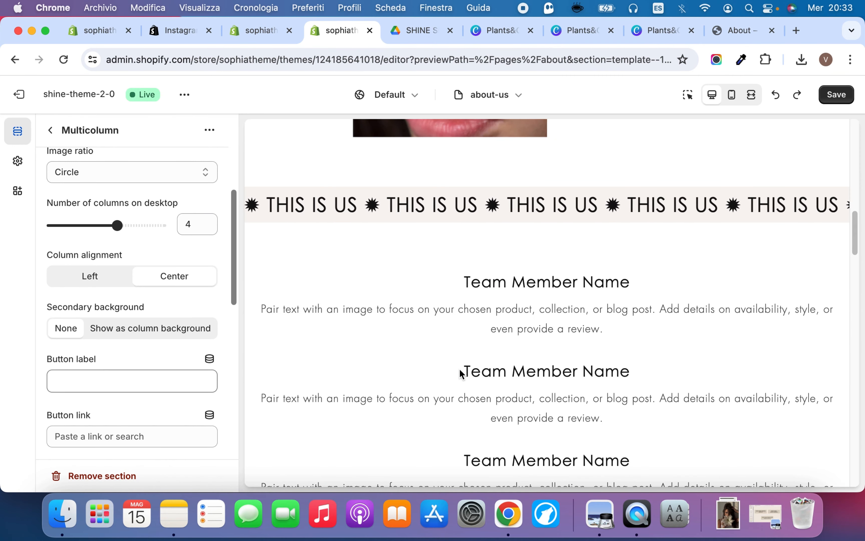
click(836, 96)
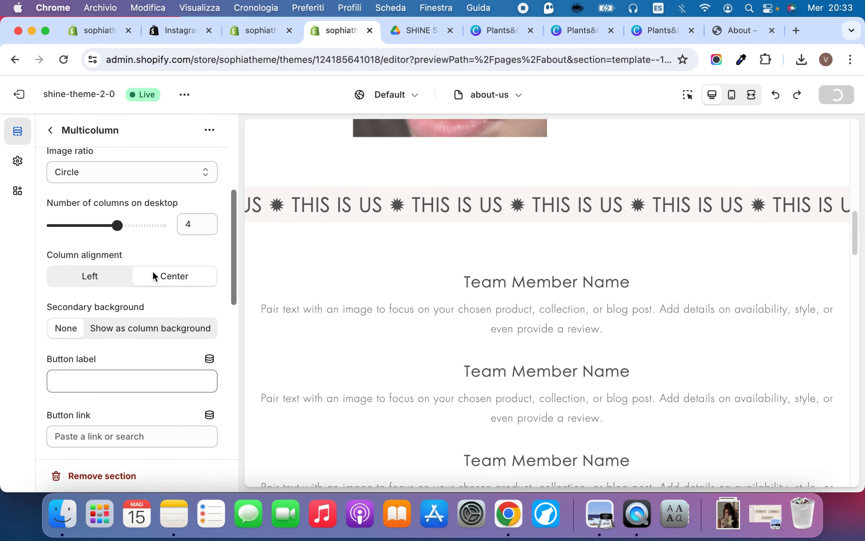
Set the first Team Member Name column's image to the model-in-neutral JPG from the store library and save the template
scroll(153, 270, up, 5)
scroll(70, 226, up, 2)
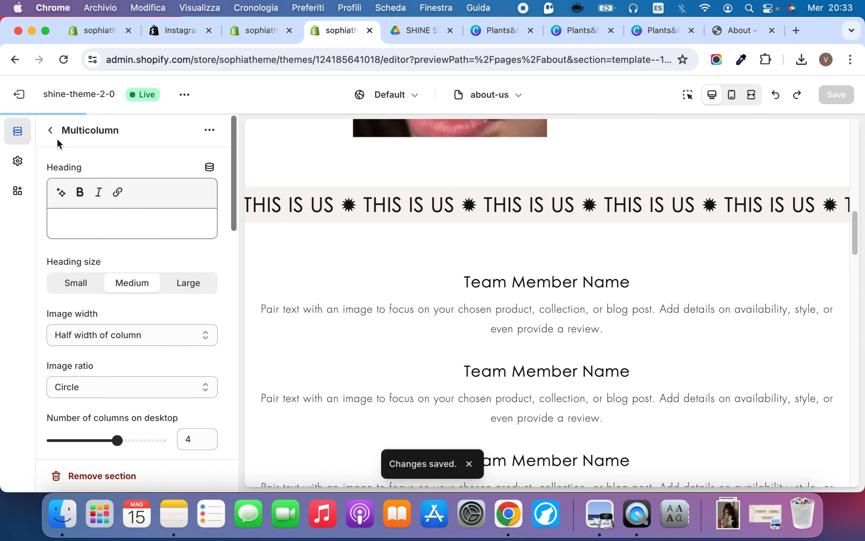
click(50, 130)
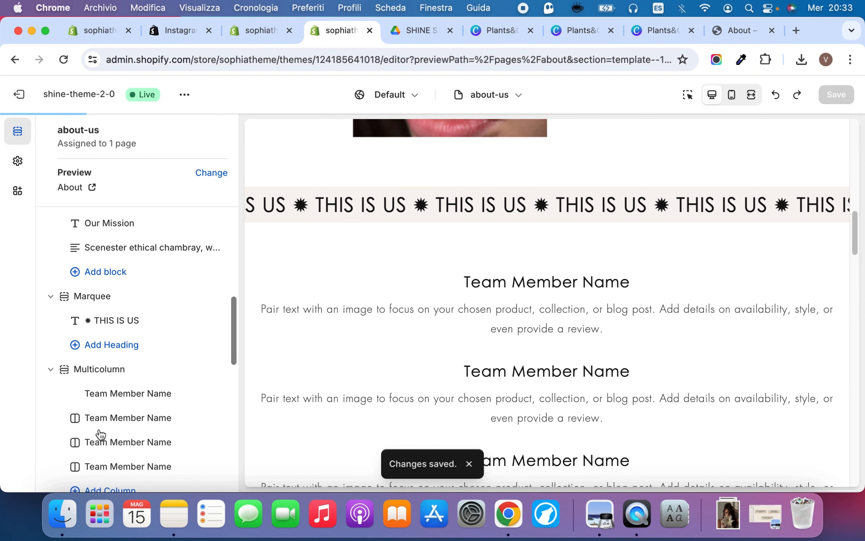
click(98, 393)
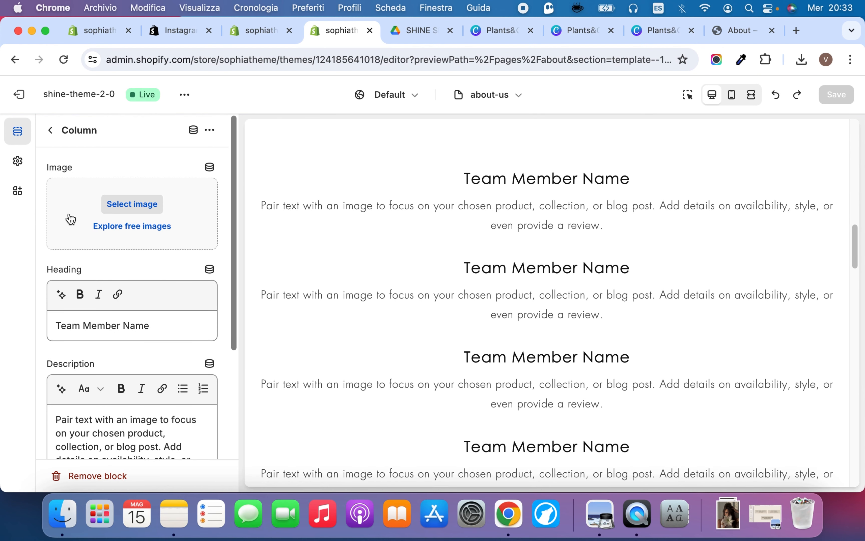
click(71, 219)
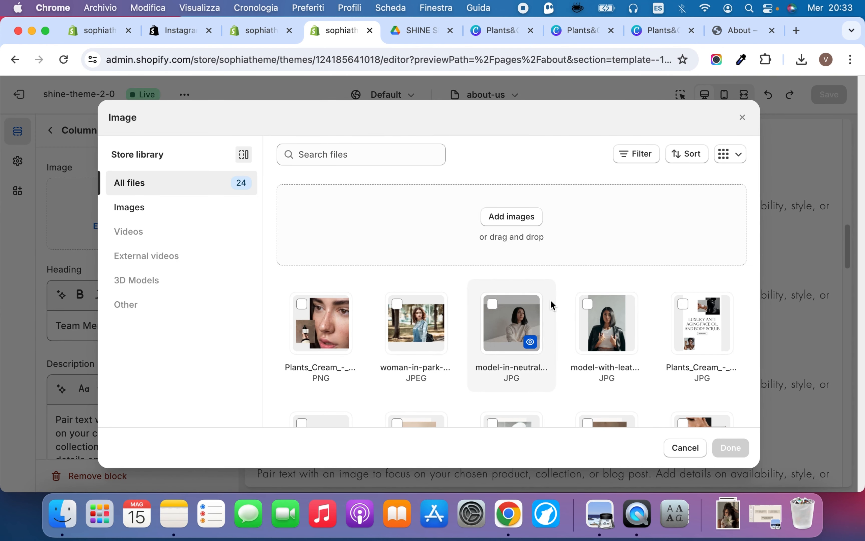
click(513, 320)
click(730, 447)
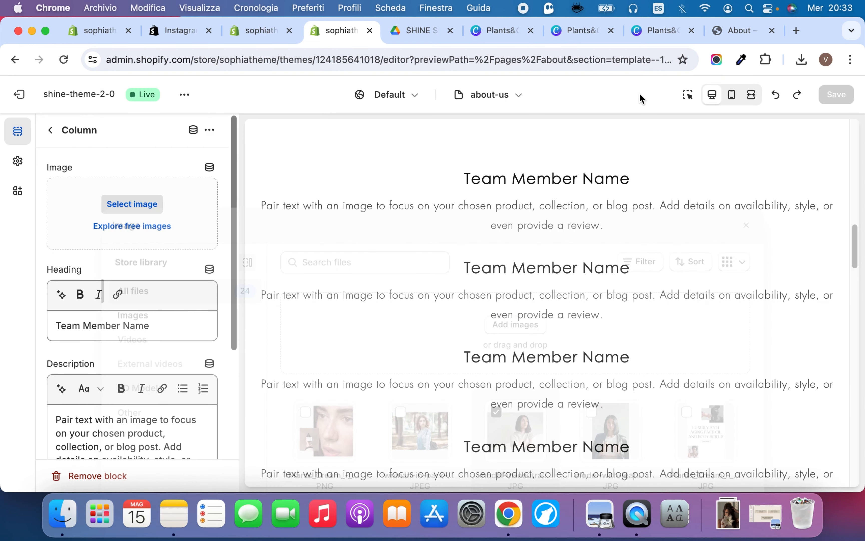
scroll(202, 292, down, 10)
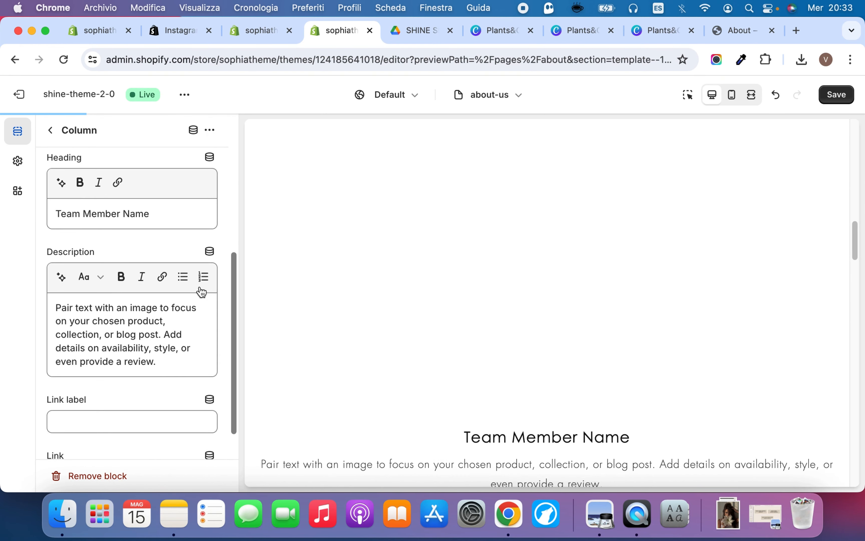
scroll(393, 240, up, 2)
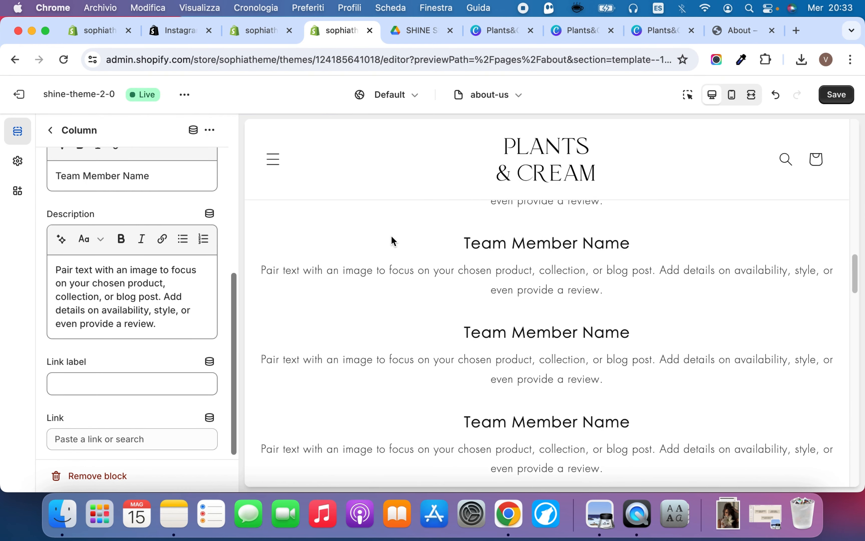
click(835, 96)
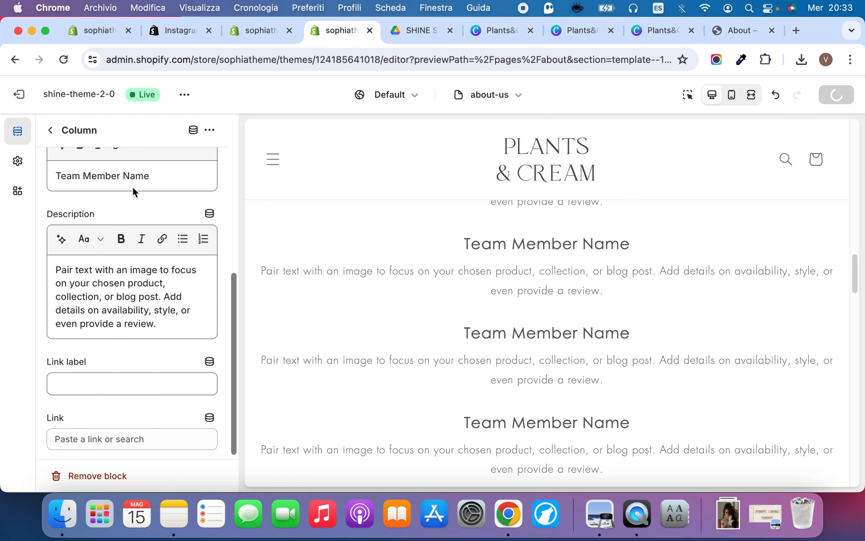
Open the Rich text section holding Talk about your Brand Story and review the about-us page preview around it
click(48, 133)
scroll(112, 424, down, 5)
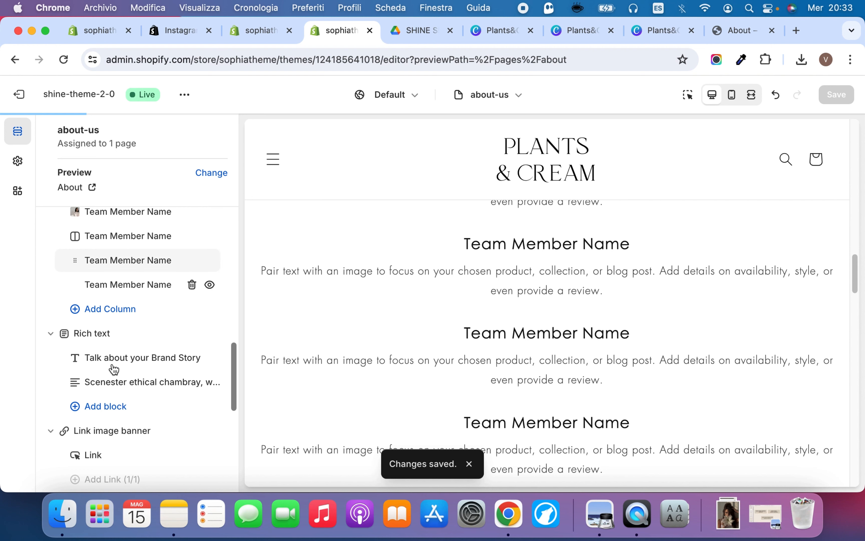
click(106, 332)
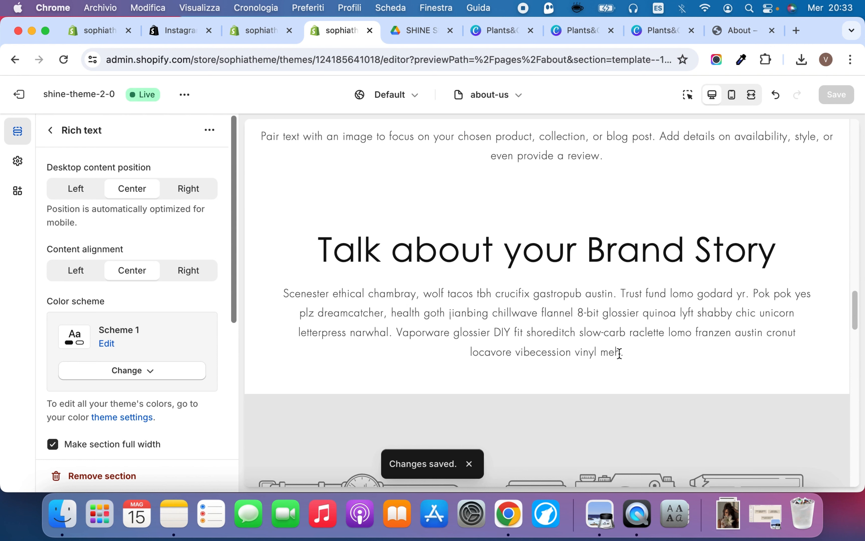
scroll(620, 353, up, 10)
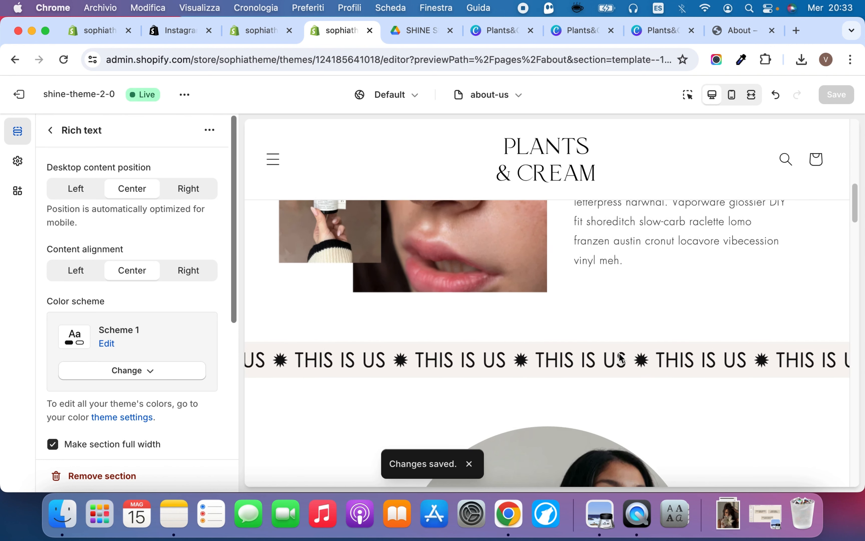
scroll(556, 291, up, 3)
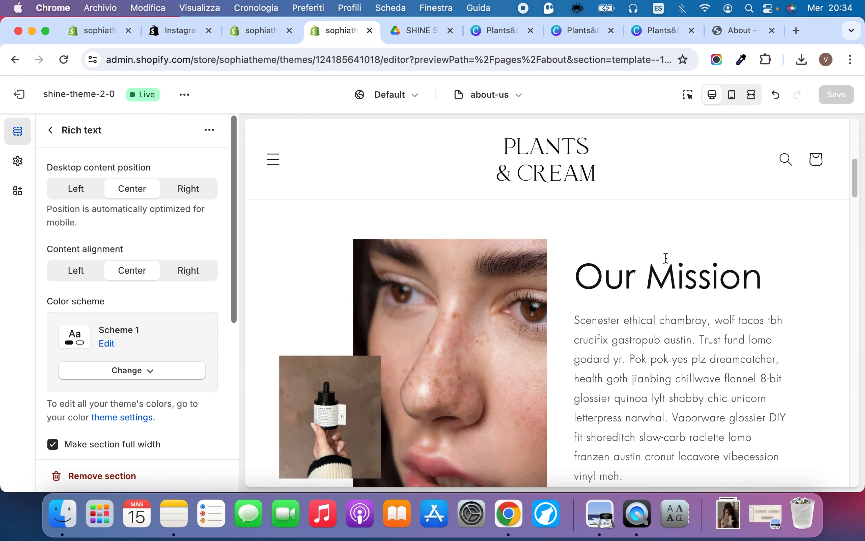
scroll(665, 258, down, 20)
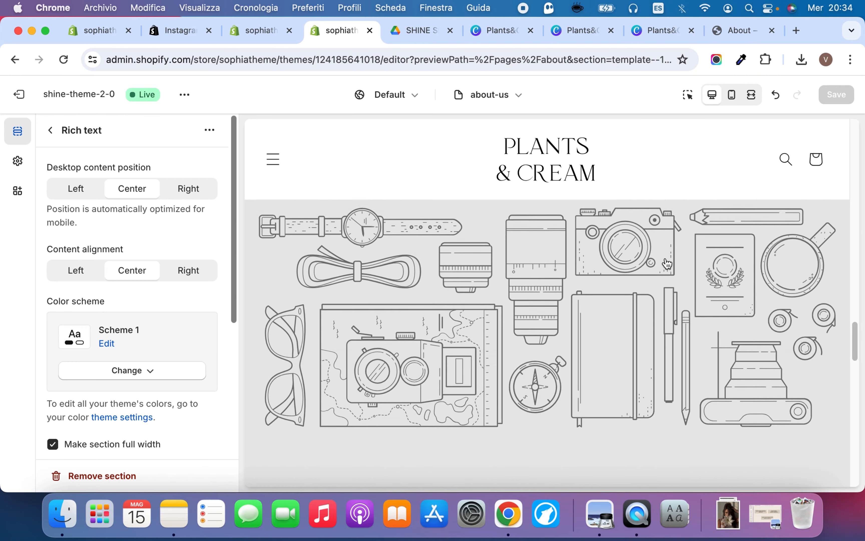
scroll(667, 263, up, 5)
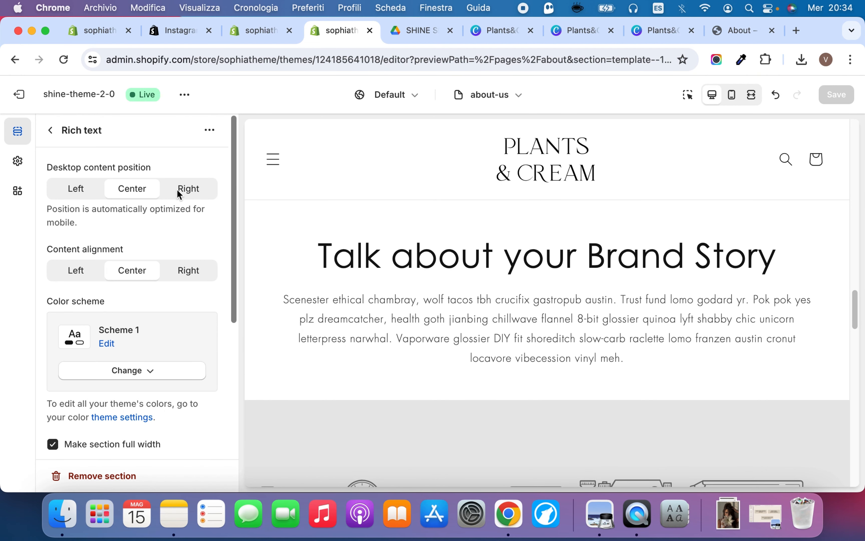
scroll(445, 247, down, 8)
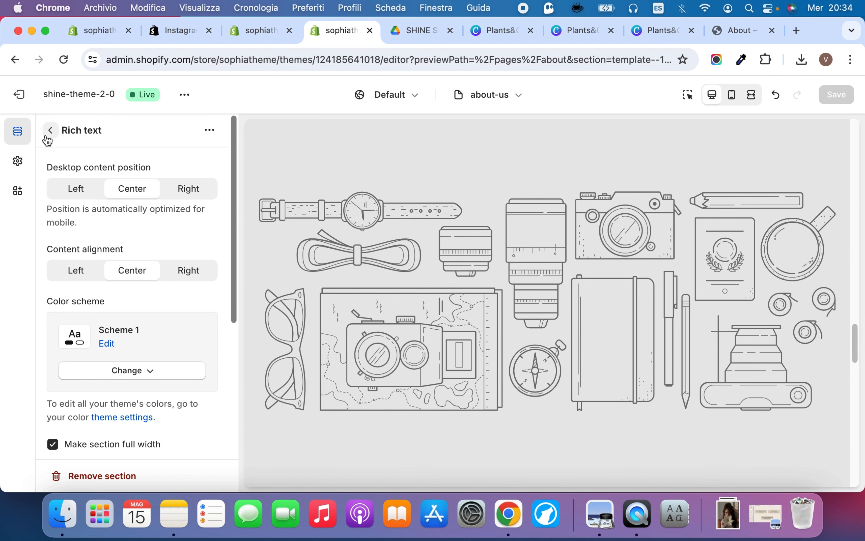
Set the Link image banner's desktop image to the landscape Luxury Anti Aging Face Oil and Body Scrub JPG
click(47, 137)
scroll(169, 412, down, 5)
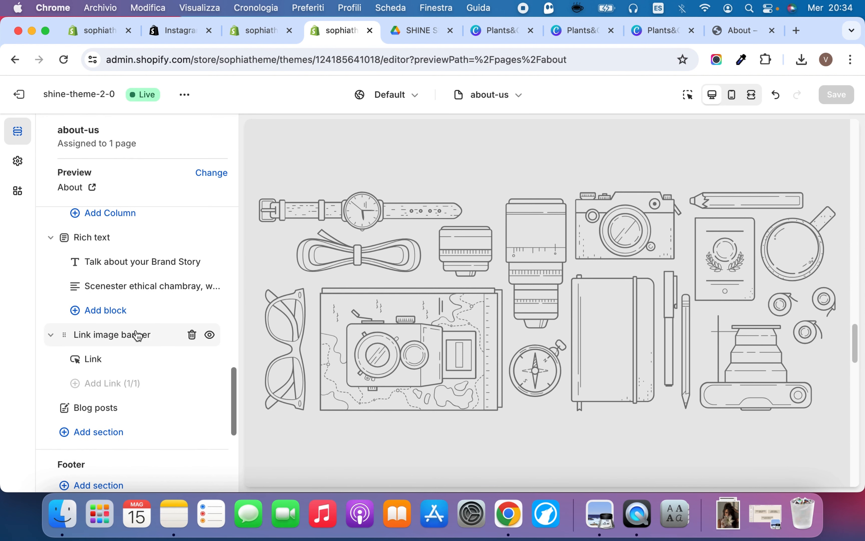
click(137, 334)
click(132, 204)
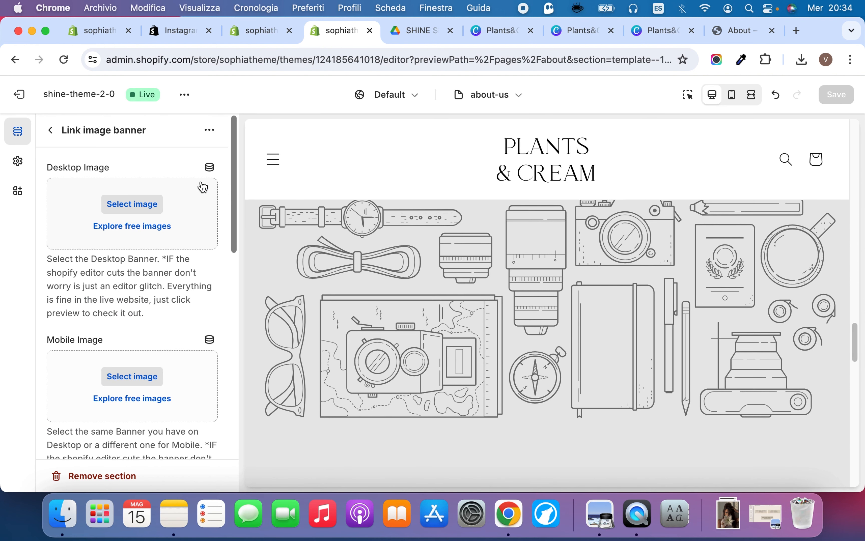
scroll(532, 336, down, 5)
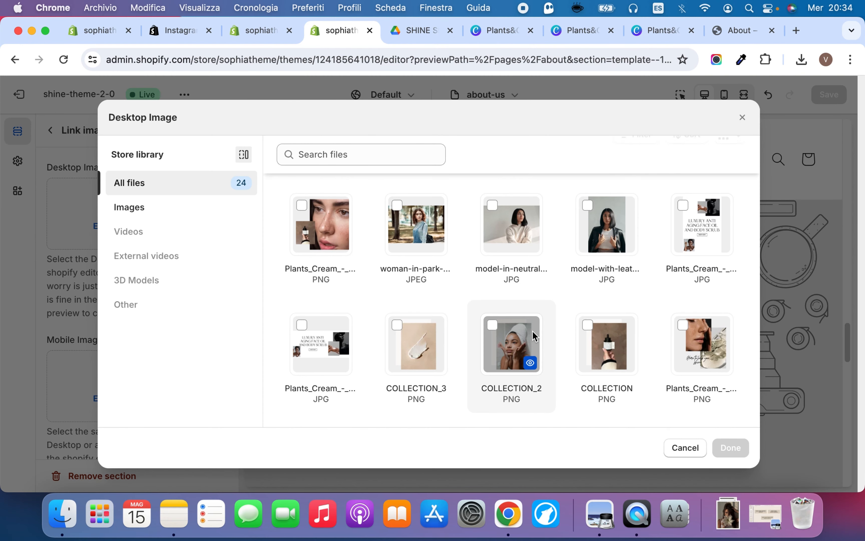
click(334, 245)
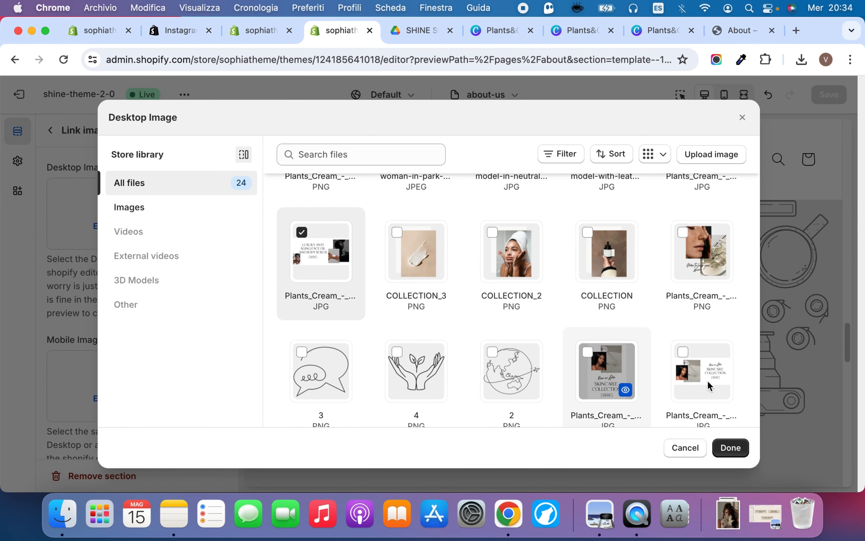
click(730, 448)
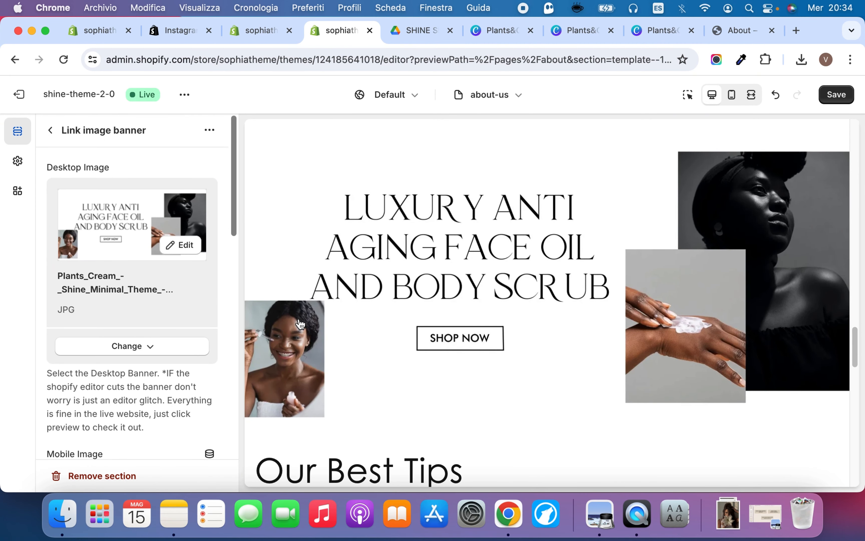
Set the Link image banner's mobile image to the portrait Luxury Anti Aging Face Oil and Body Scrub JPG from the store library
scroll(301, 324, down, 2)
scroll(145, 386, down, 8)
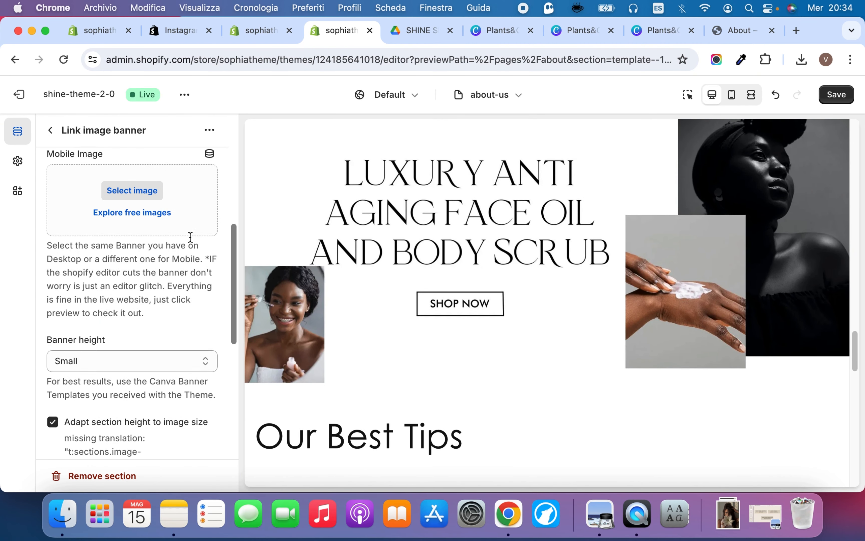
scroll(191, 237, up, 4)
scroll(171, 264, up, 4)
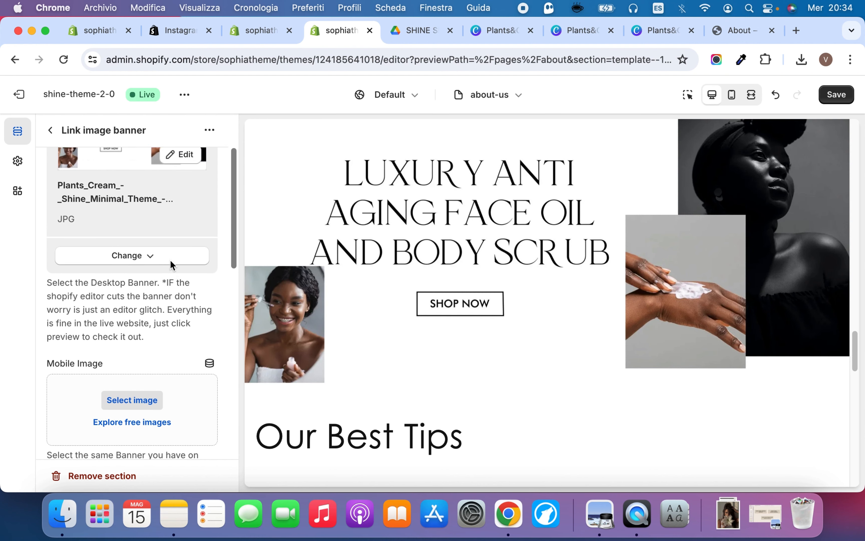
scroll(150, 286, down, 4)
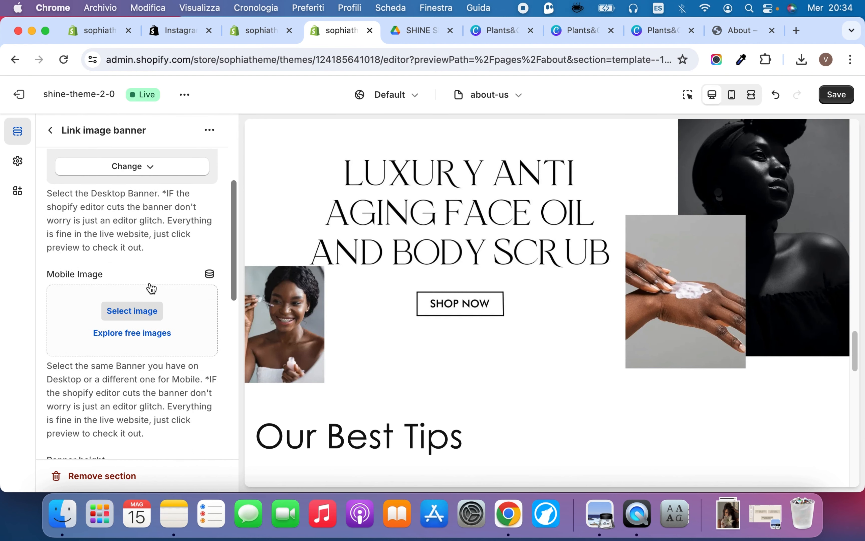
click(189, 326)
scroll(440, 319, down, 6)
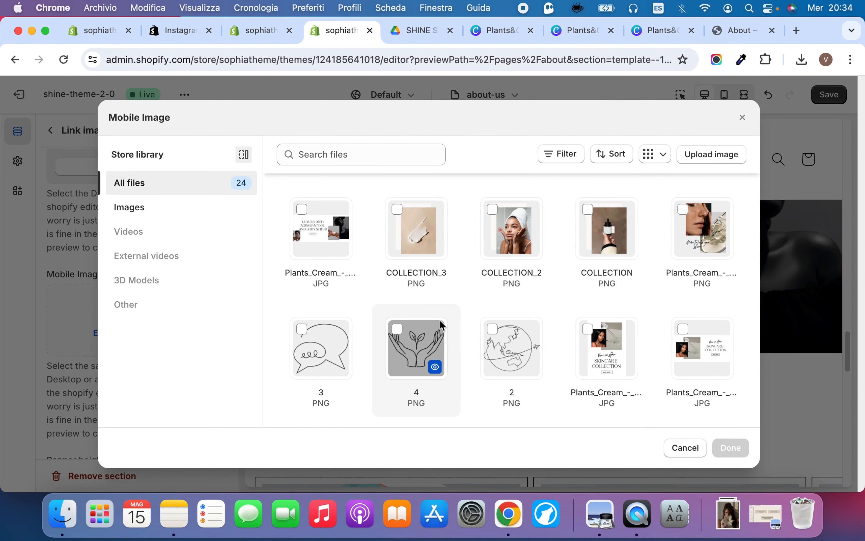
scroll(442, 322, up, 5)
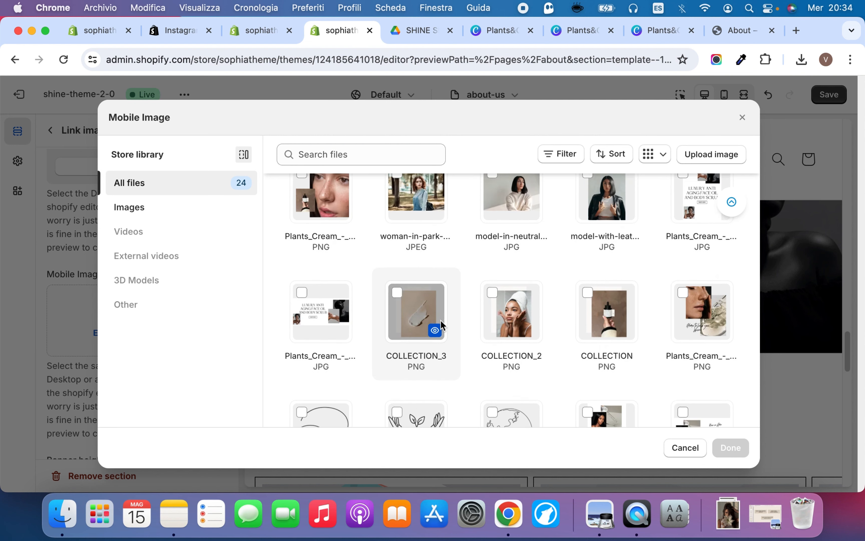
click(701, 291)
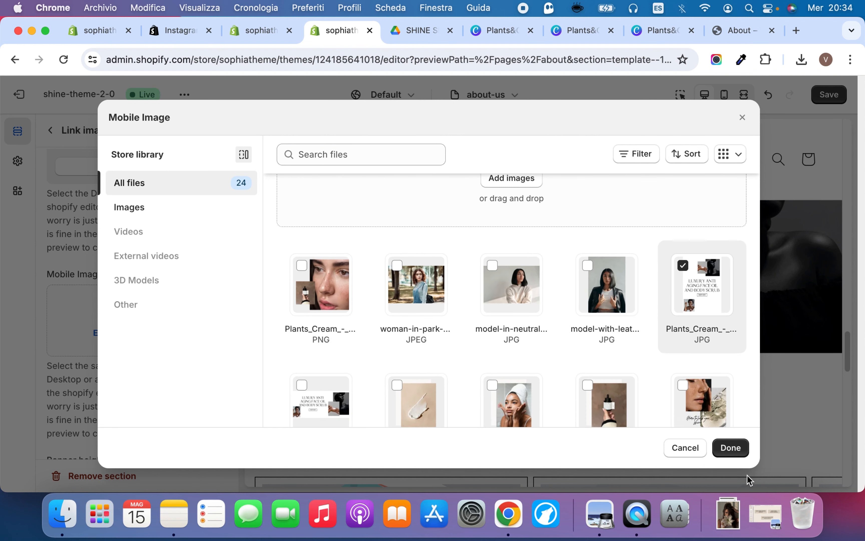
click(730, 447)
Switch to the Shine demo store's About page and examine the welcome banner below the brand story
click(715, 30)
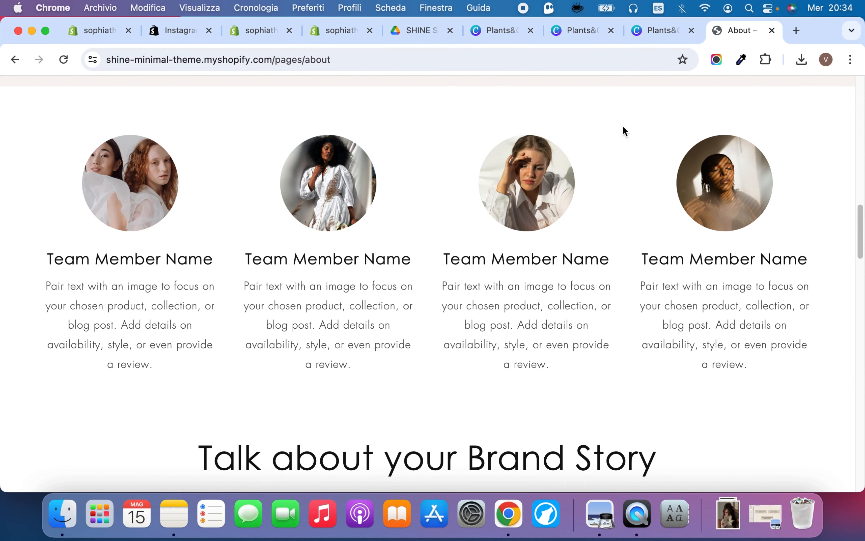
scroll(469, 353, down, 10)
scroll(471, 353, down, 5)
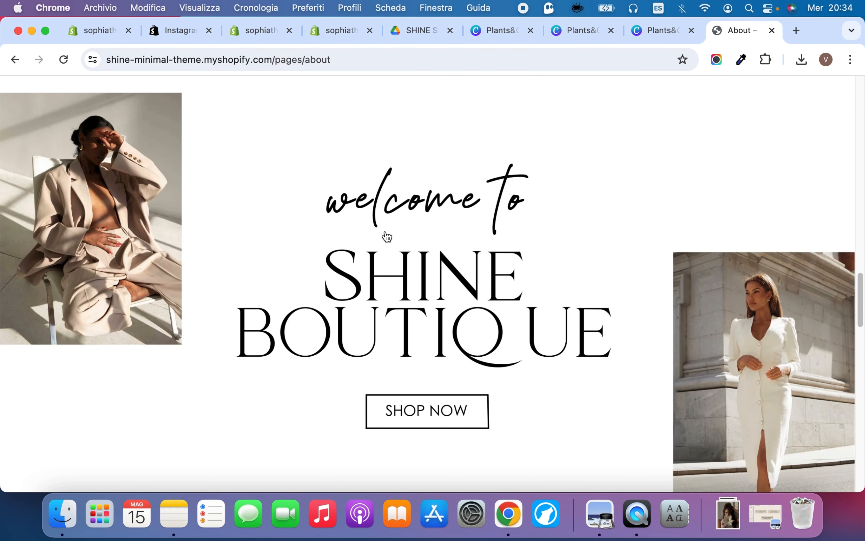
scroll(387, 237, down, 3)
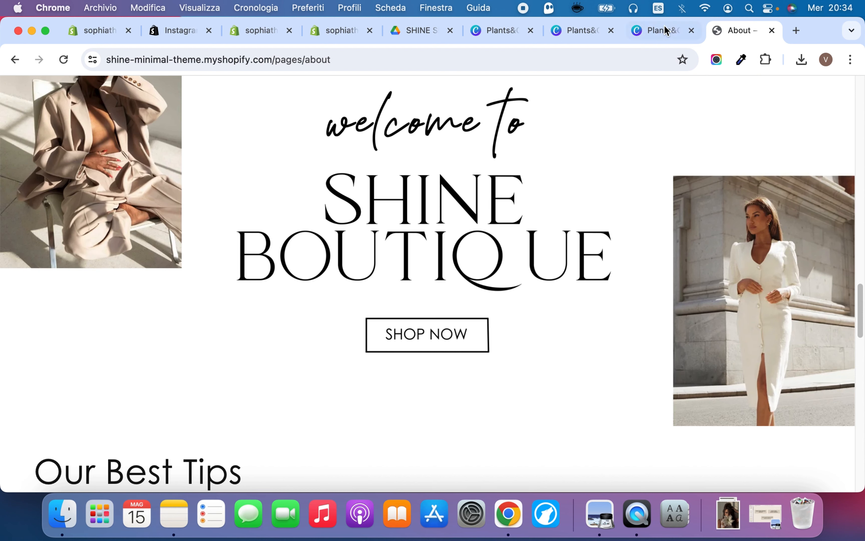
Switch to Canva, inspect the landscape welcome to Plants & Cream banner on page 12, and return to the Shopify theme editor
click(665, 31)
click(513, 209)
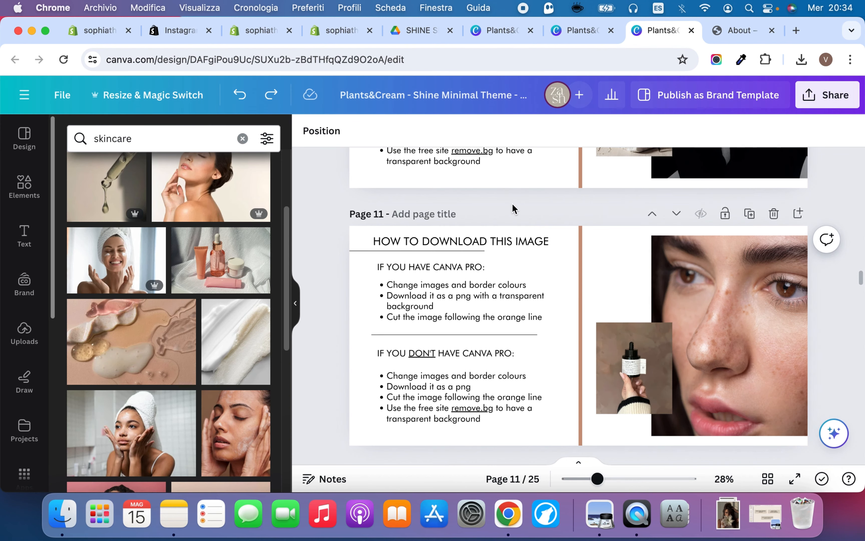
scroll(512, 250, down, 10)
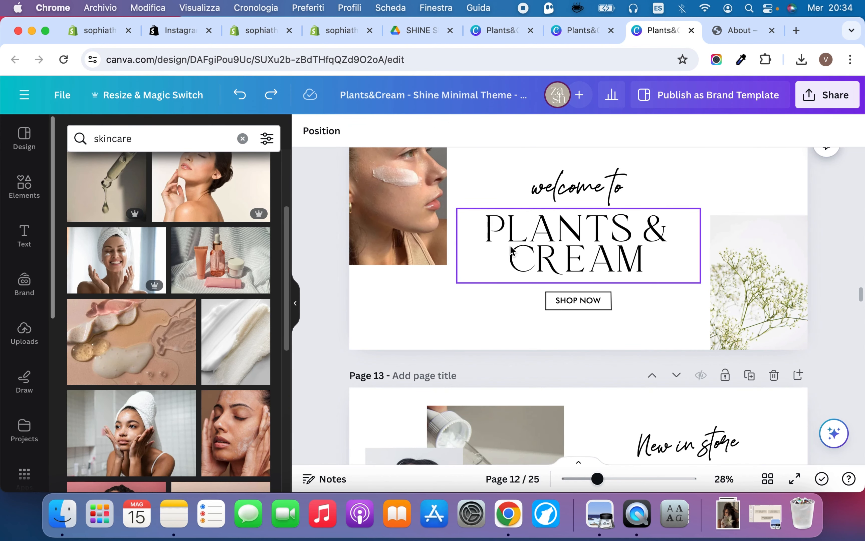
scroll(658, 223, up, 2)
click(581, 260)
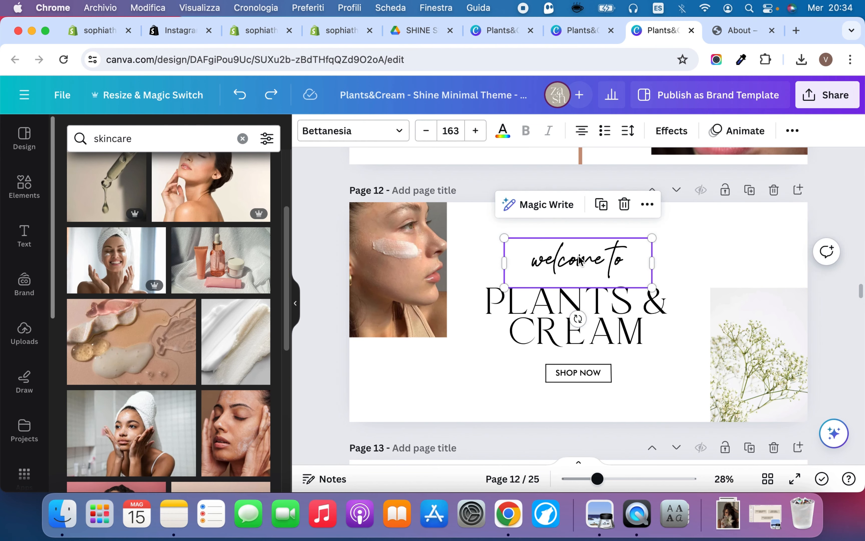
click(684, 247)
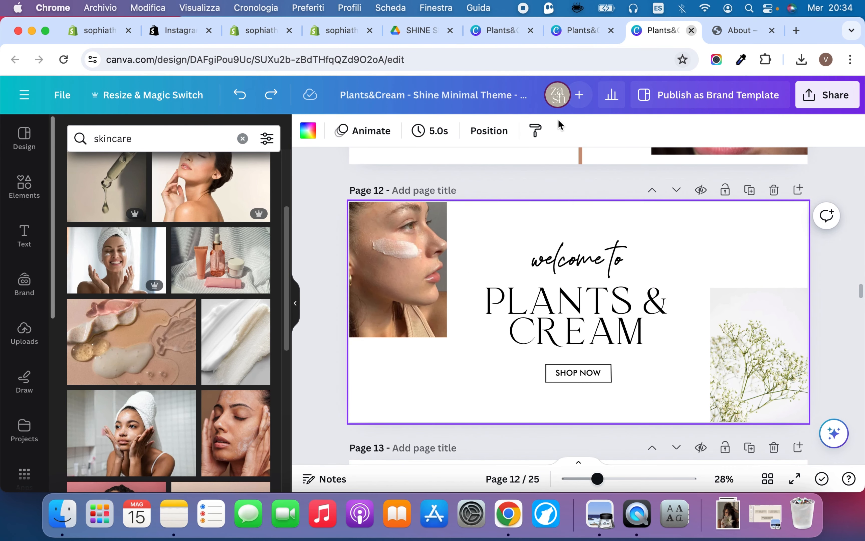
click(596, 32)
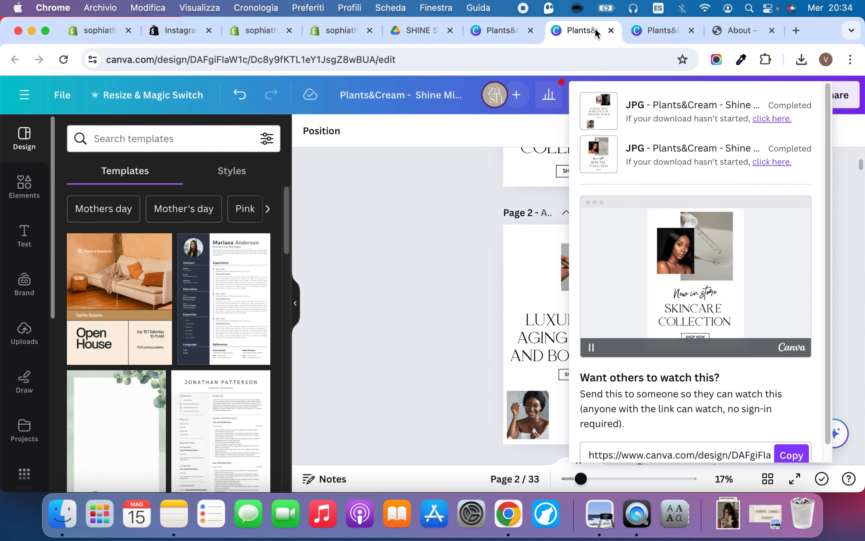
click(483, 25)
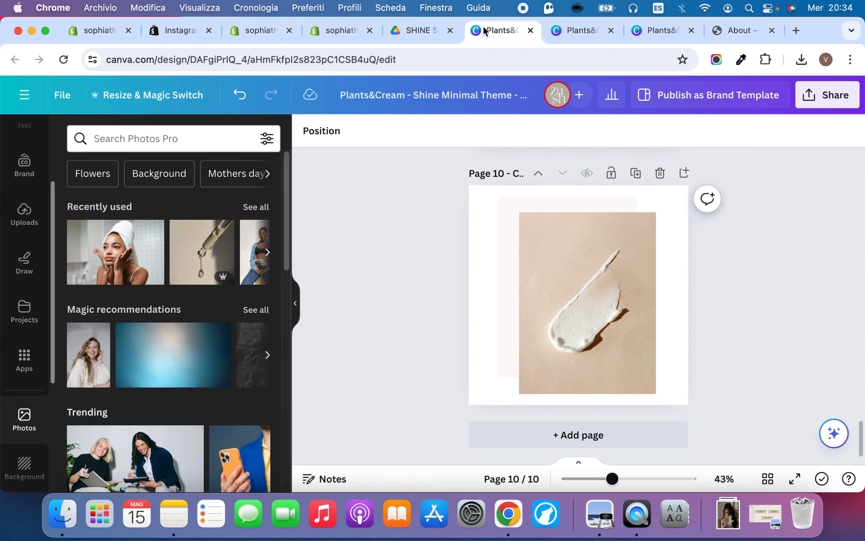
click(411, 30)
click(318, 30)
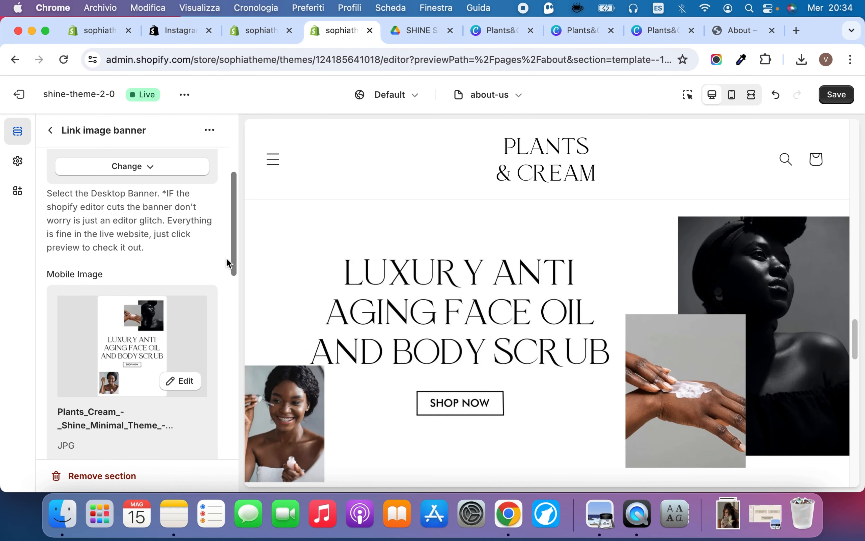
Check the about-us preview around the link image banner and save the template
scroll(437, 277, down, 10)
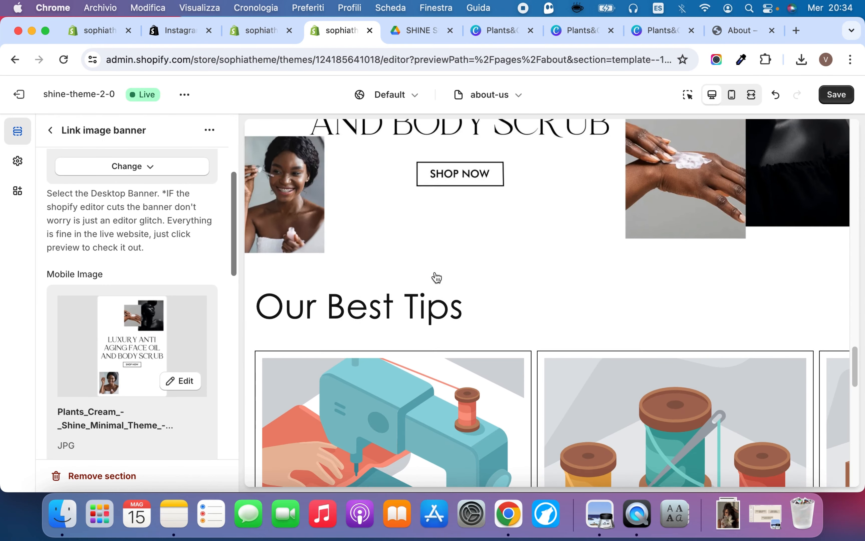
scroll(437, 278, up, 5)
scroll(437, 277, up, 6)
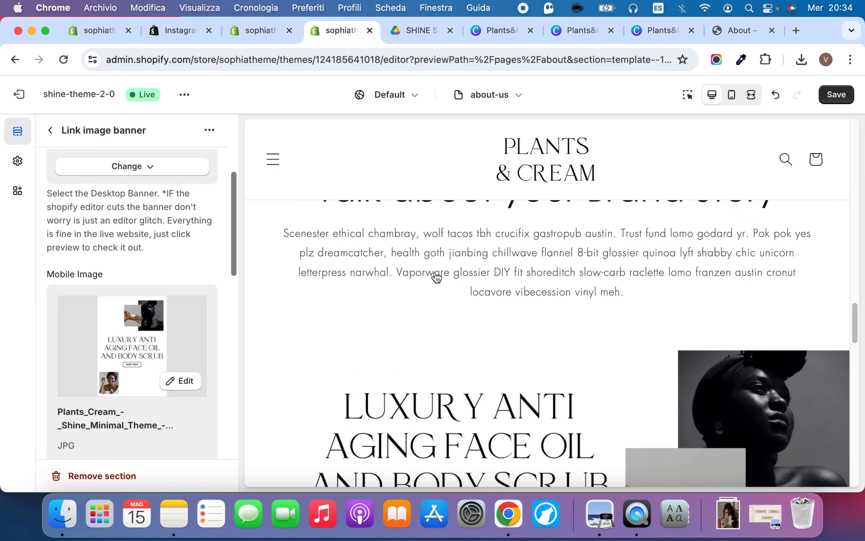
click(840, 102)
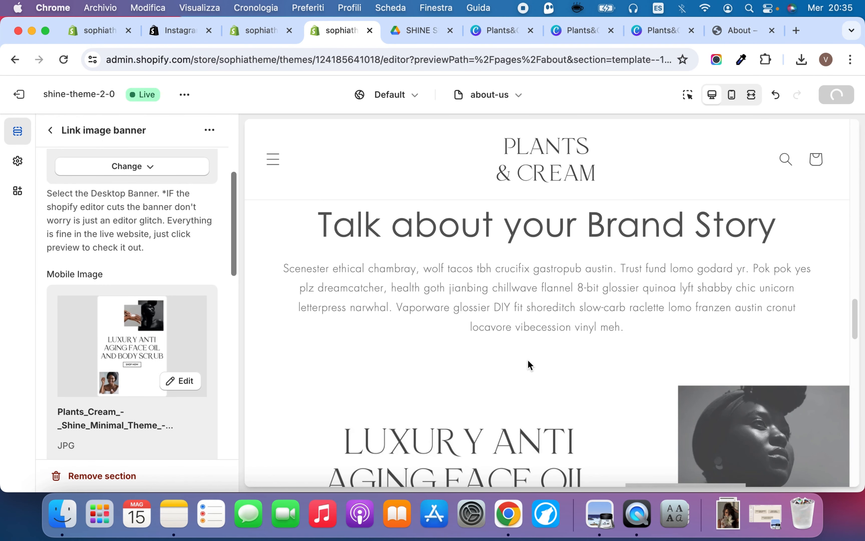
Compare the desktop and mobile welcome to Plants & Cream banners in Canva, and return to the Shopify theme editor
click(491, 32)
click(582, 30)
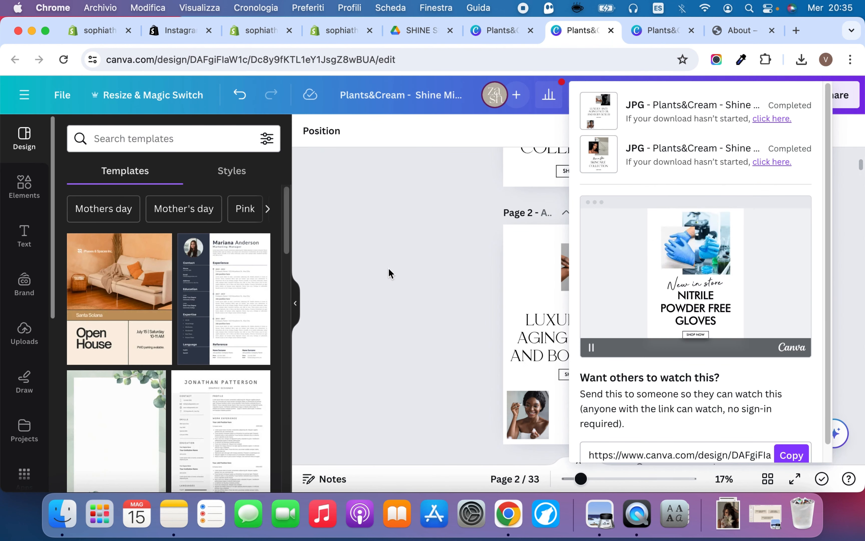
click(663, 31)
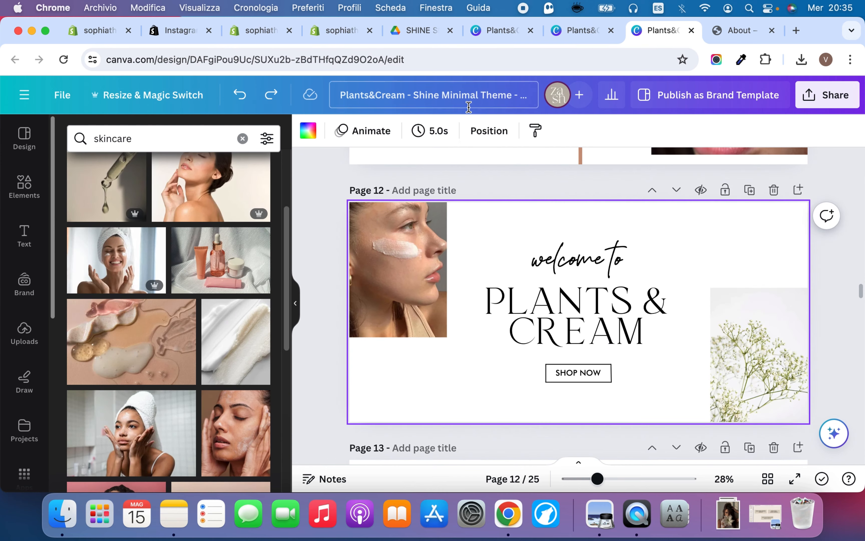
click(571, 31)
scroll(571, 348, down, 10)
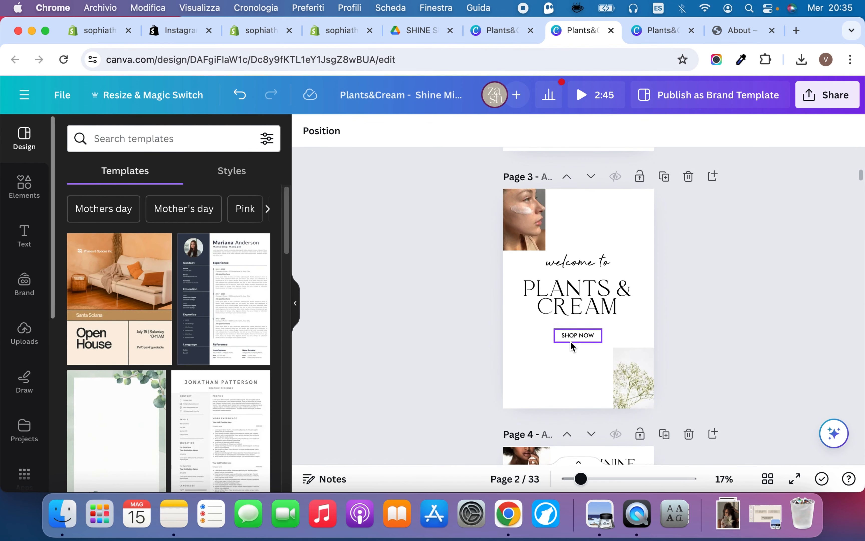
click(422, 30)
click(333, 33)
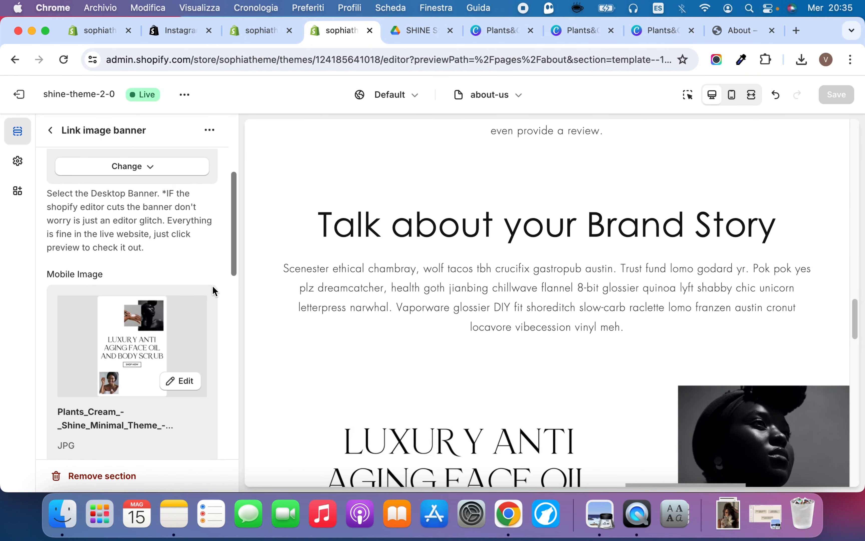
Review the Link image banner's remaining settings and the destination options of its Link block, leaving the link as it is
scroll(212, 285, down, 8)
scroll(215, 211, down, 6)
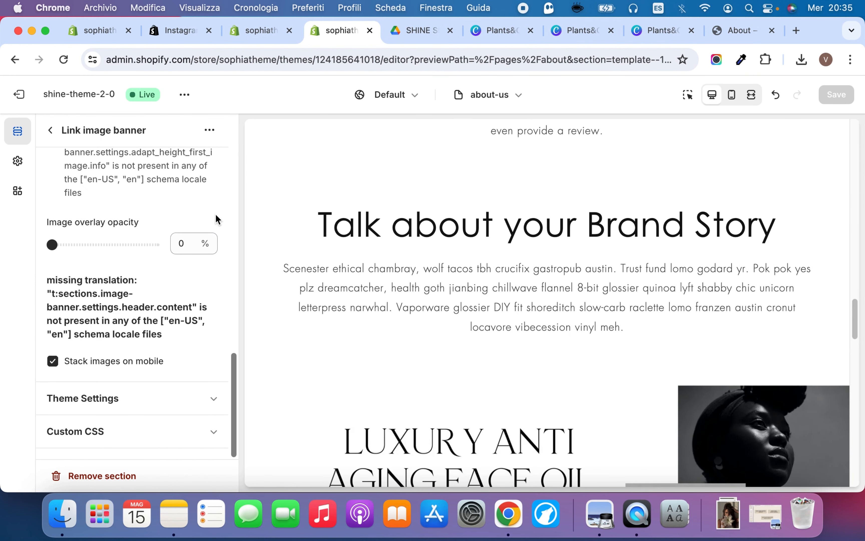
click(51, 130)
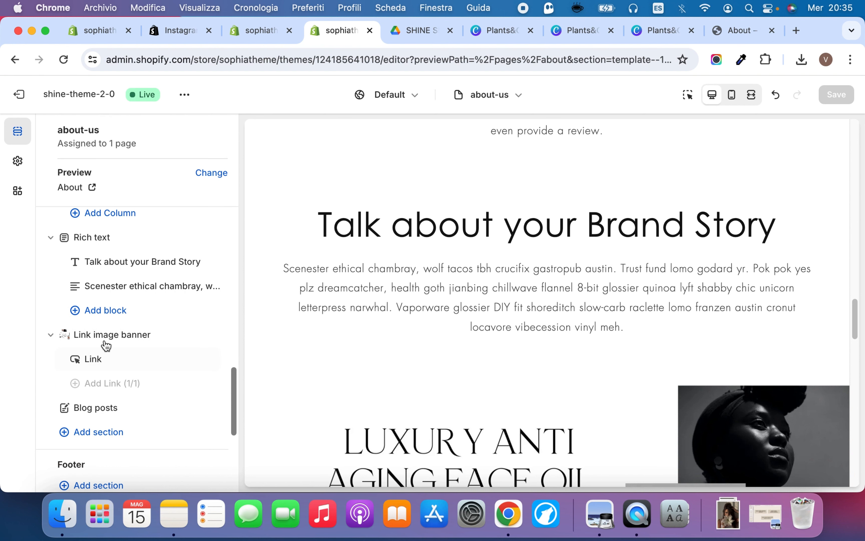
click(130, 359)
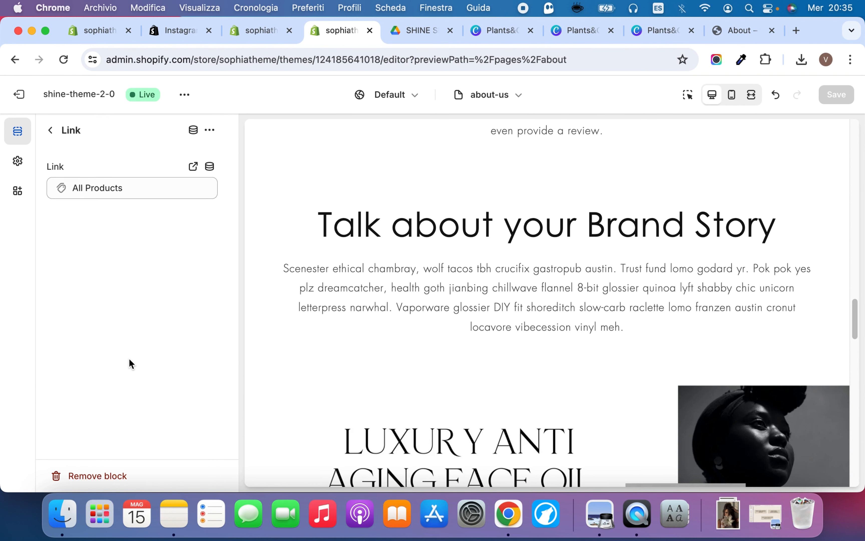
click(167, 187)
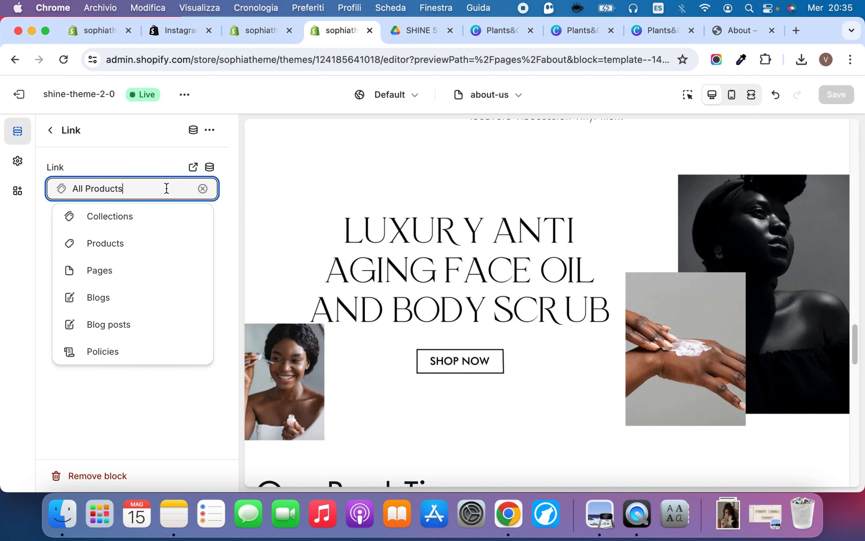
click(50, 130)
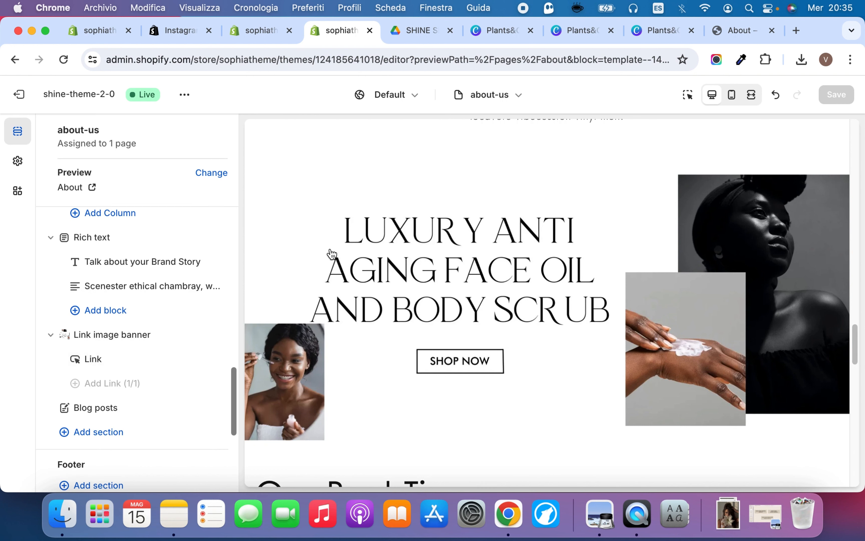
Look over the Our Best Tips area and the footer sections, and open the Blog posts section's settings
scroll(328, 250, down, 15)
scroll(330, 248, up, 3)
scroll(330, 248, down, 2)
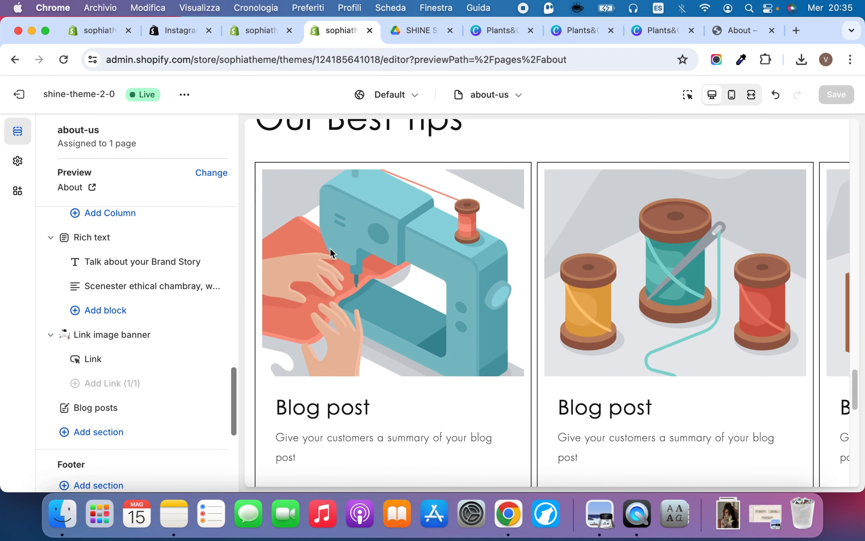
scroll(330, 248, up, 1)
scroll(78, 416, down, 6)
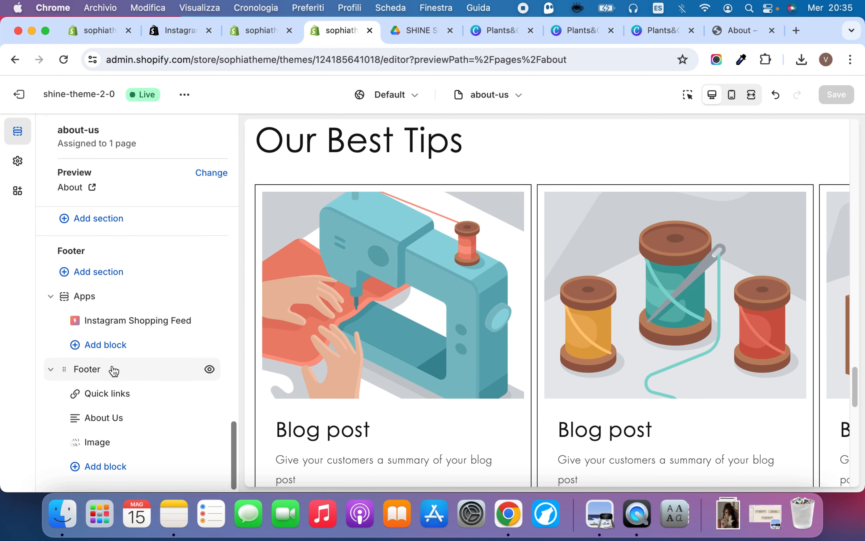
scroll(110, 369, up, 3)
click(128, 270)
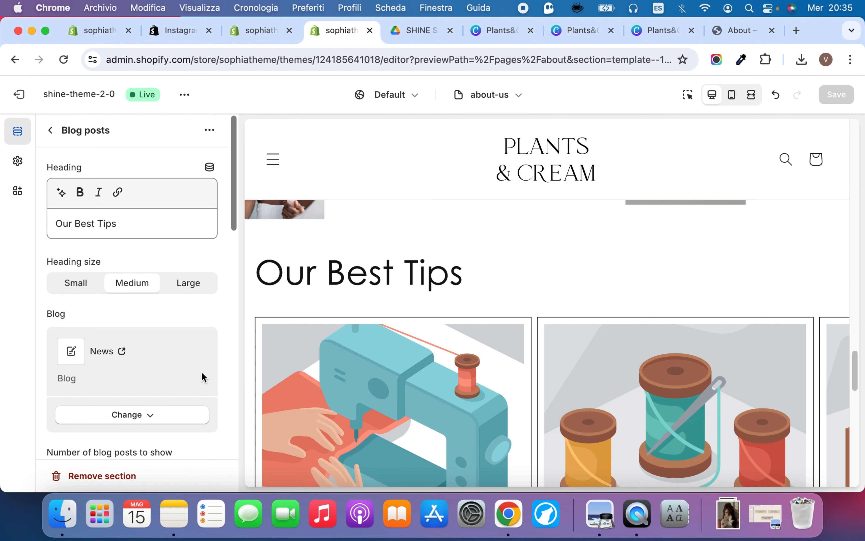
Review the Blog posts section's settings and preview its layout in full-width and desktop views
scroll(359, 255, down, 5)
scroll(89, 306, down, 4)
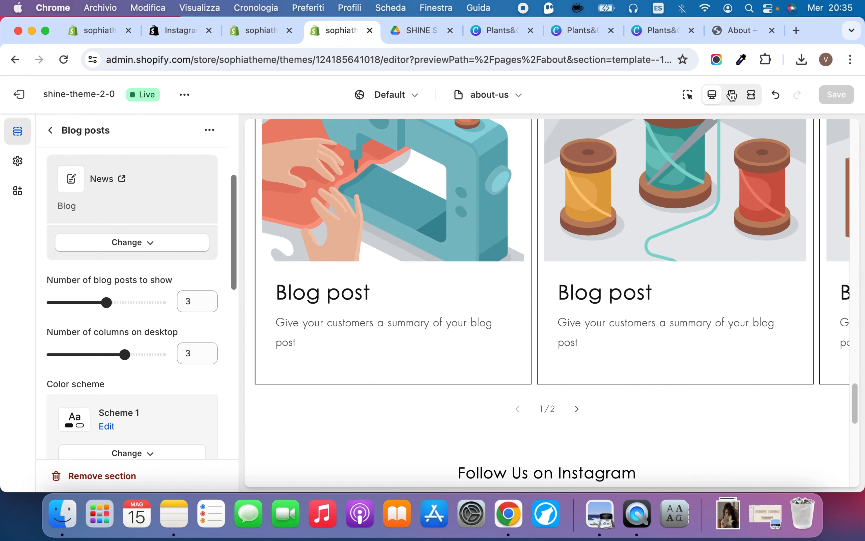
click(750, 95)
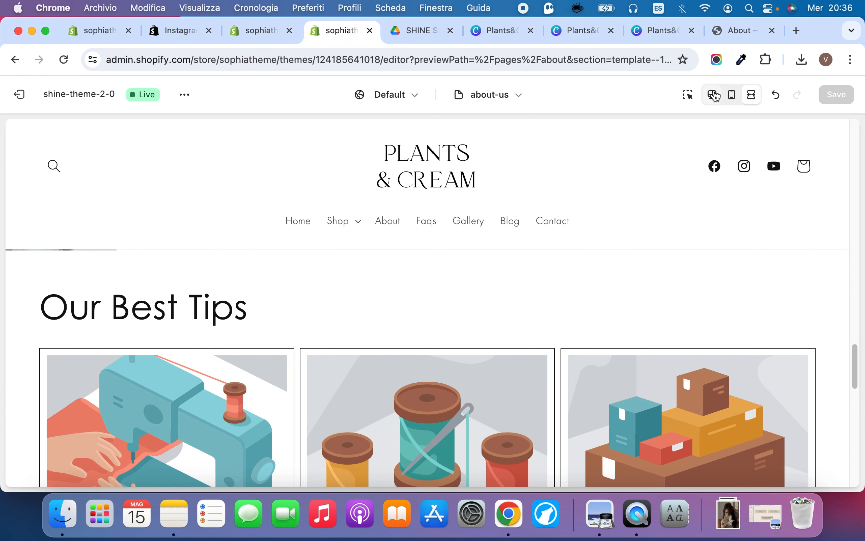
click(711, 94)
scroll(123, 337, down, 1)
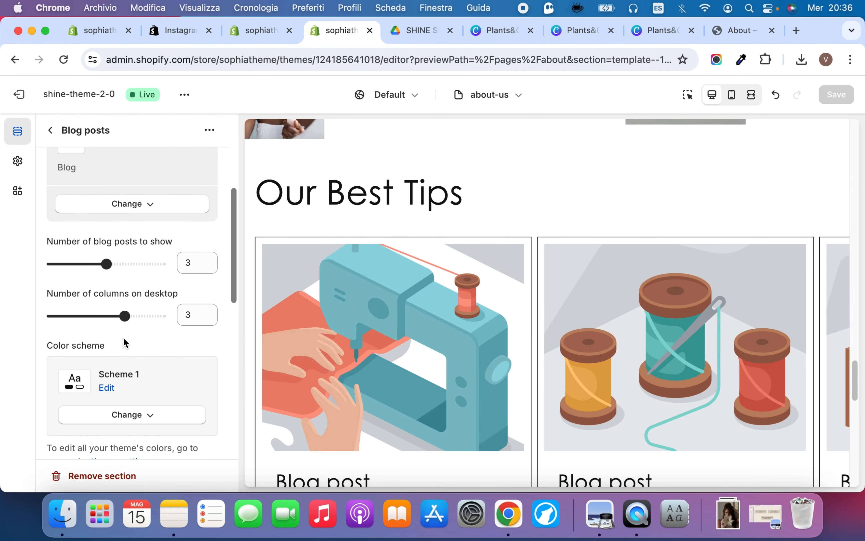
scroll(167, 330, down, 5)
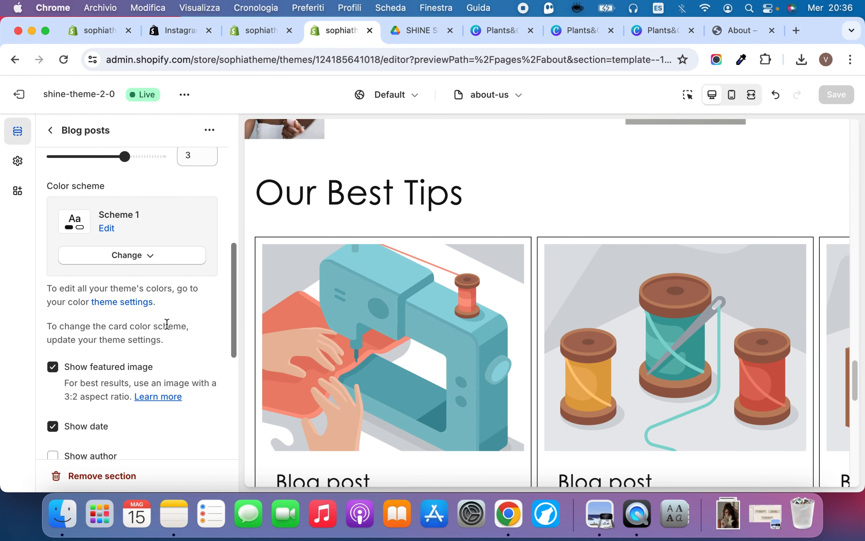
Toggle the Blog posts section's featured image off and back on, and review its date, author, View all and padding settings
scroll(139, 332, down, 3)
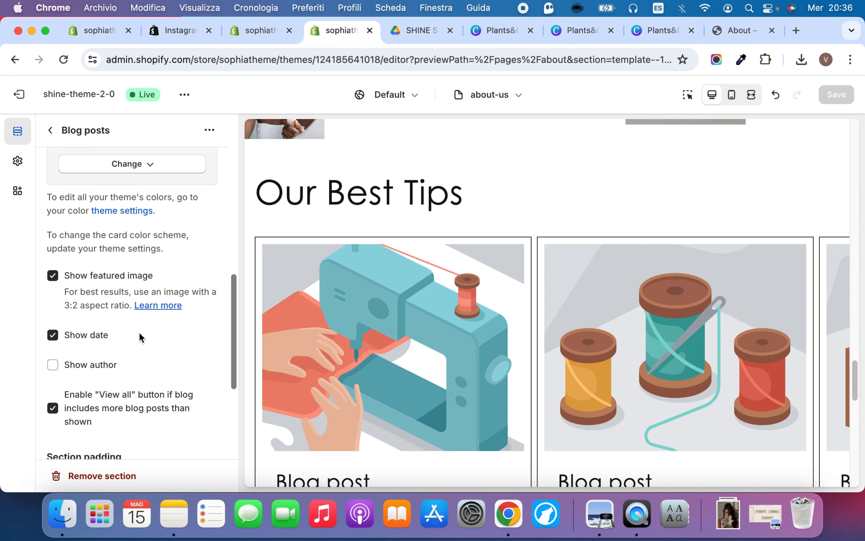
click(53, 264)
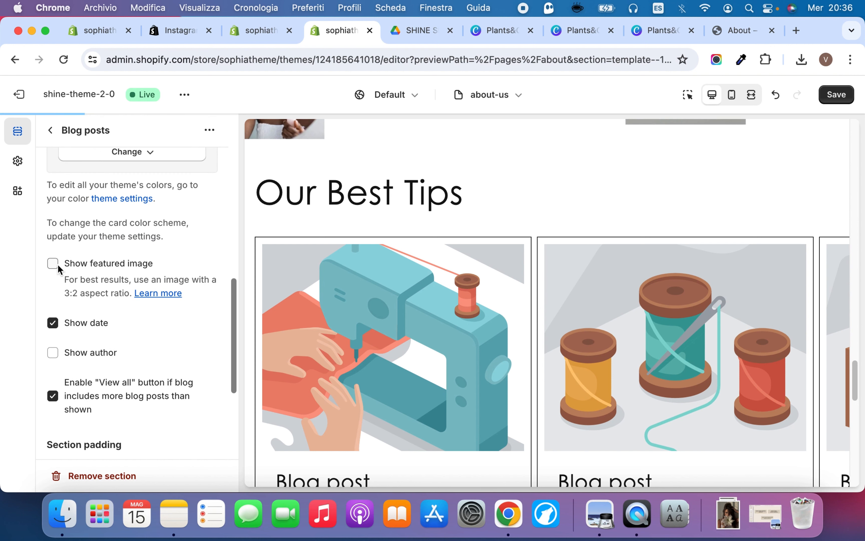
click(53, 263)
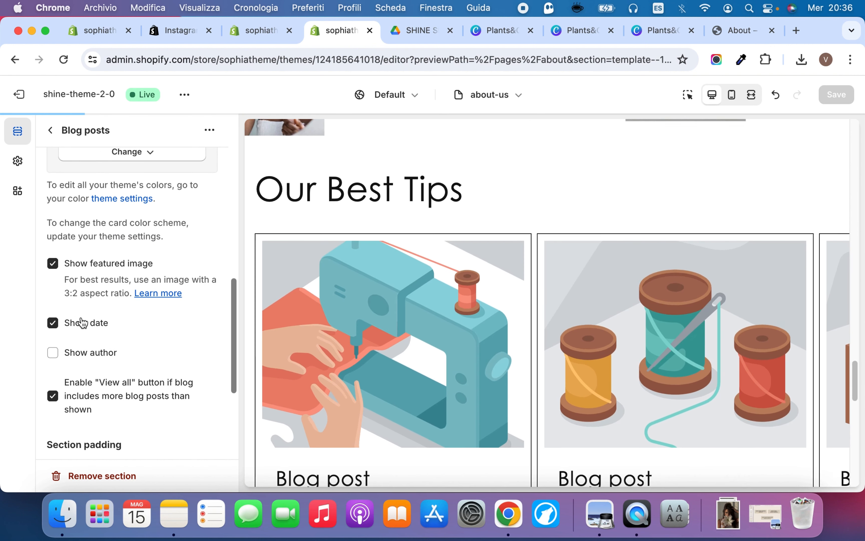
scroll(91, 355, down, 2)
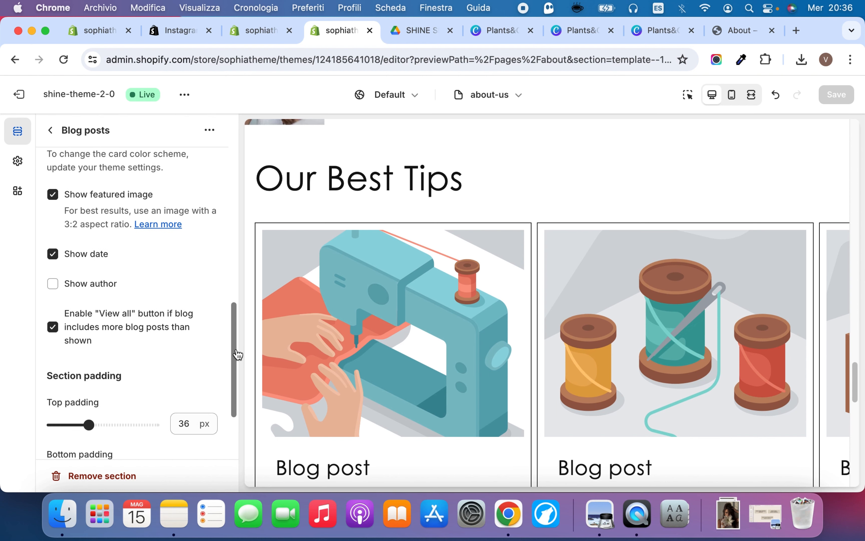
scroll(329, 380, down, 8)
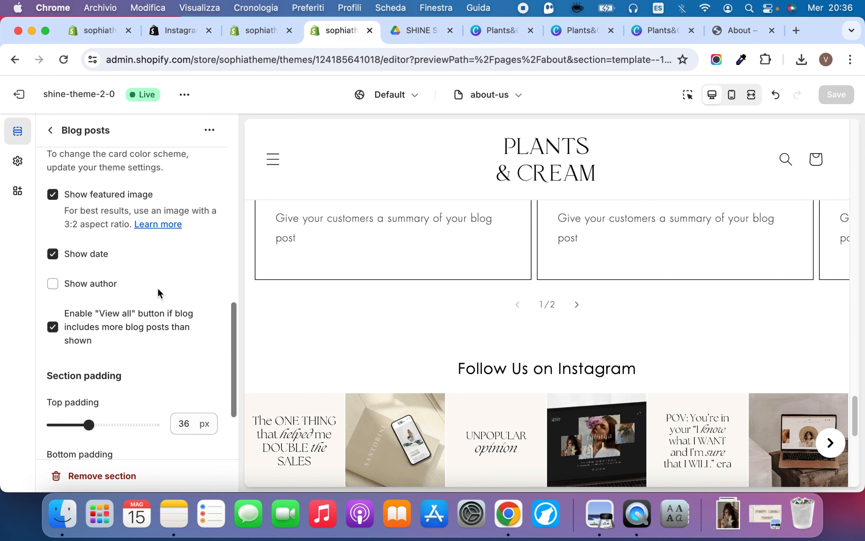
scroll(194, 345, down, 3)
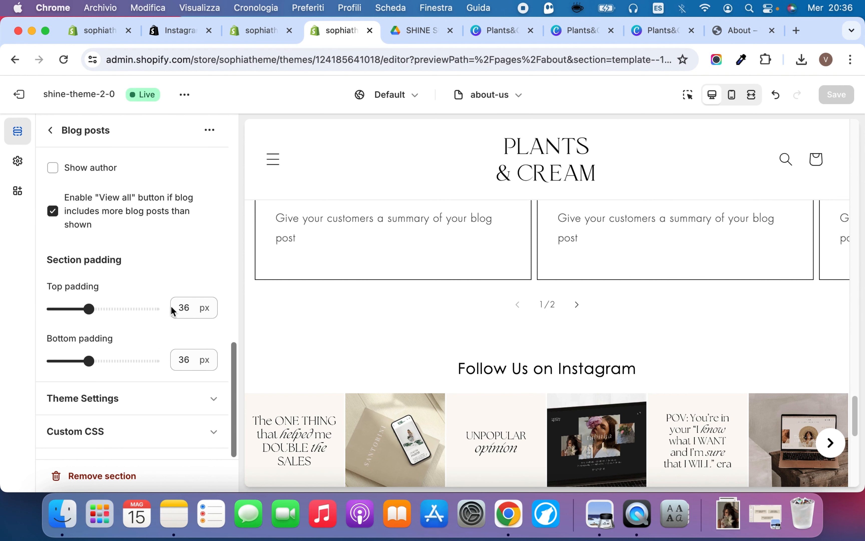
scroll(177, 291, up, 10)
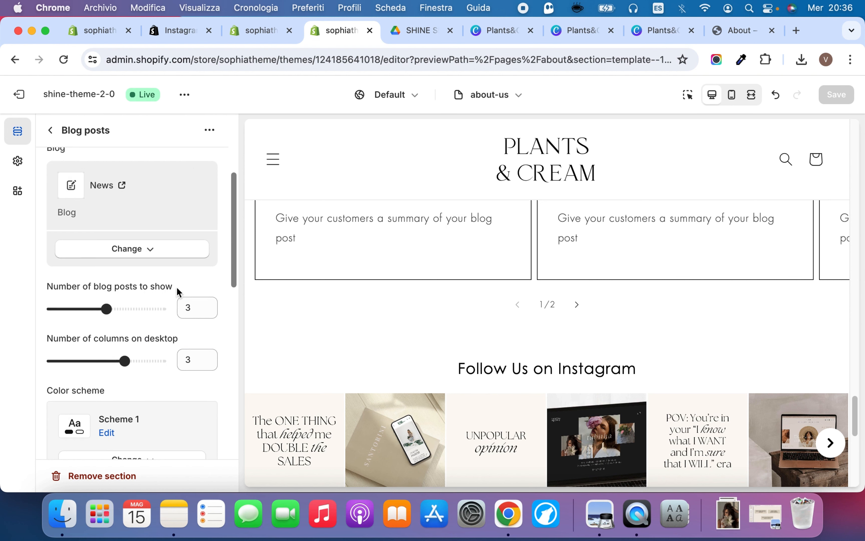
scroll(442, 280, up, 8)
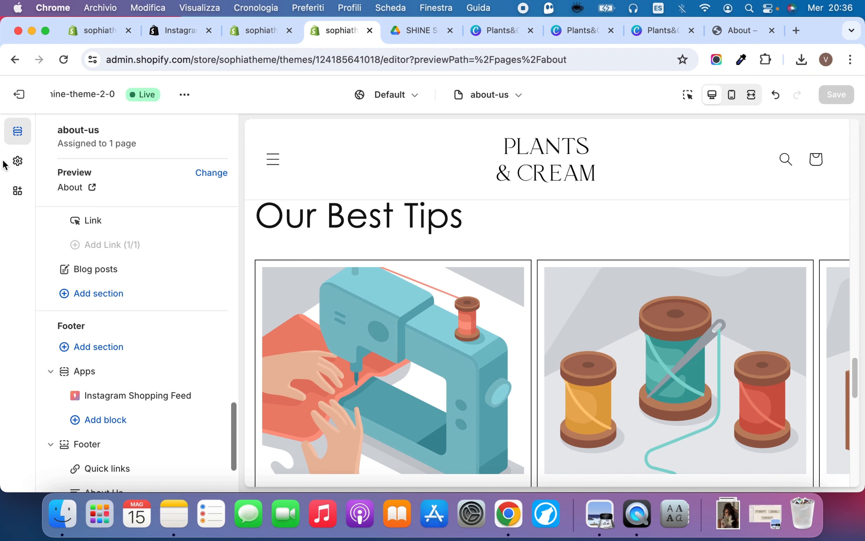
Open the Blog cards options in the theme settings
click(18, 163)
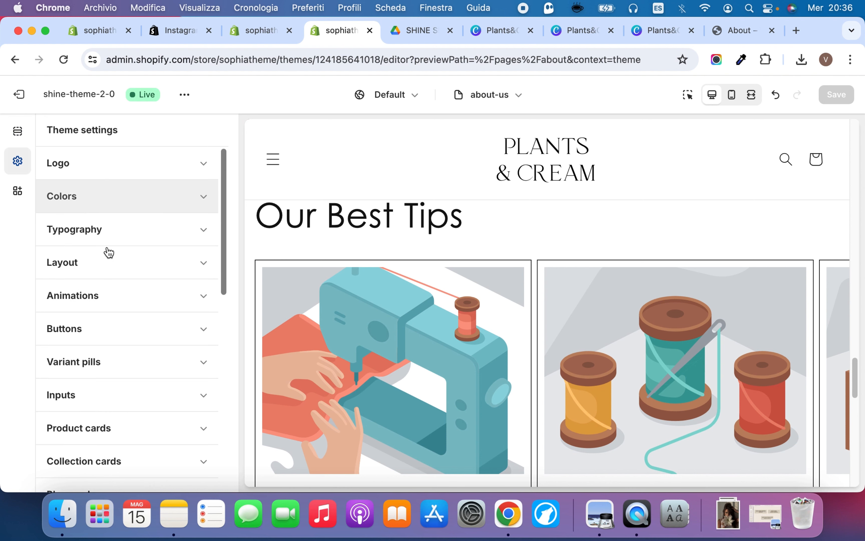
scroll(116, 346, down, 5)
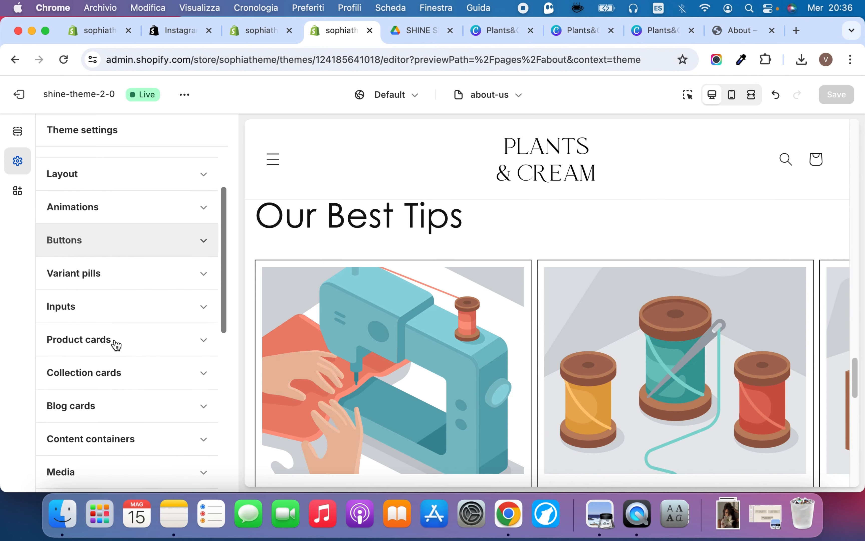
click(116, 338)
scroll(116, 345, down, 4)
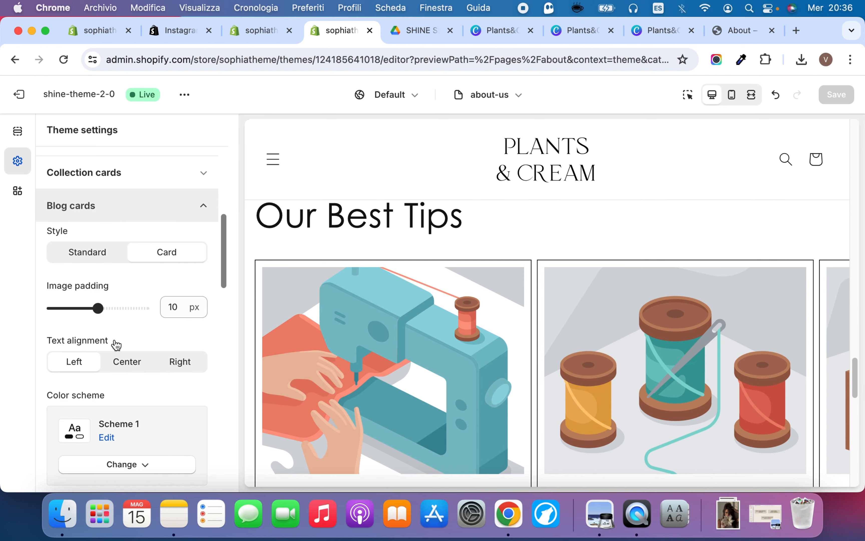
scroll(123, 338, down, 3)
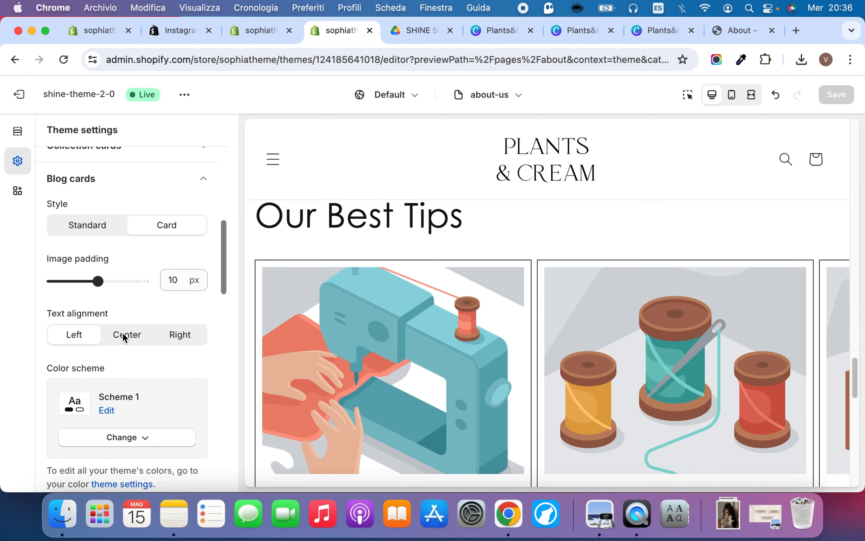
Set the blog cards' color scheme to Scheme 6 and their image padding to 14 px, checking the preview
click(122, 388)
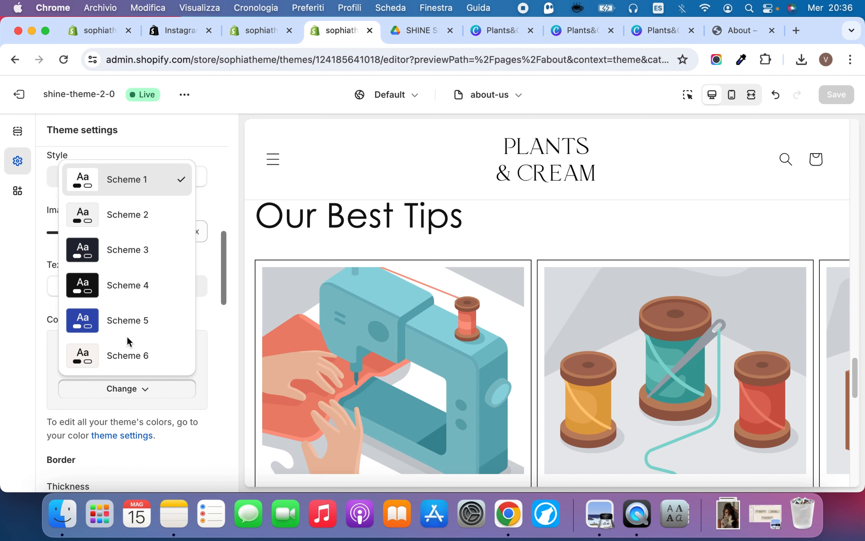
click(126, 354)
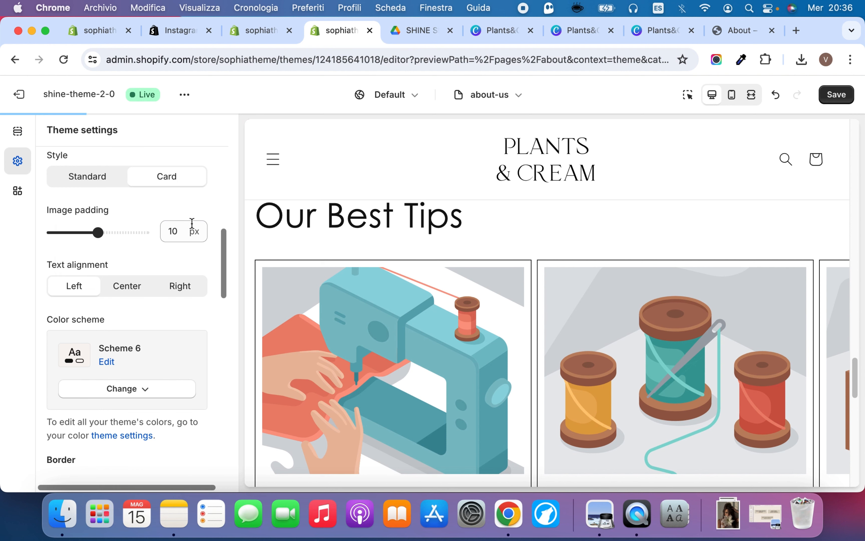
scroll(330, 342, down, 5)
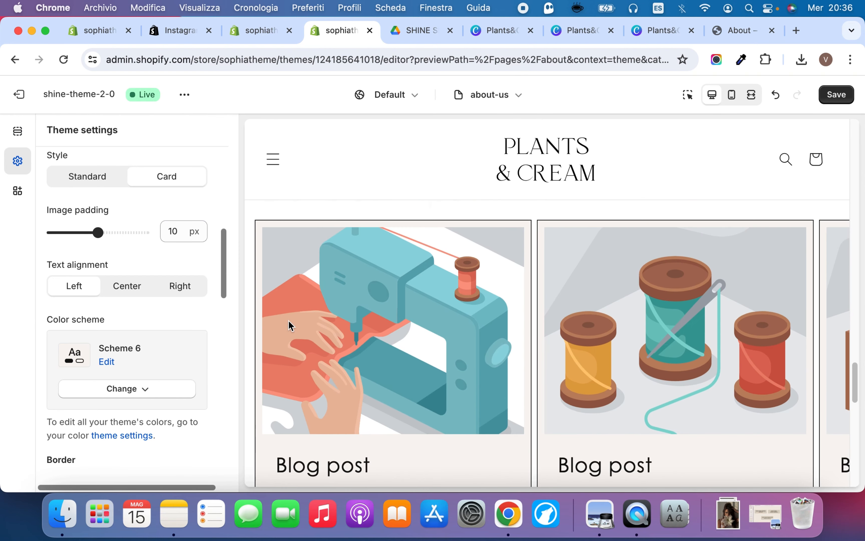
click(120, 231)
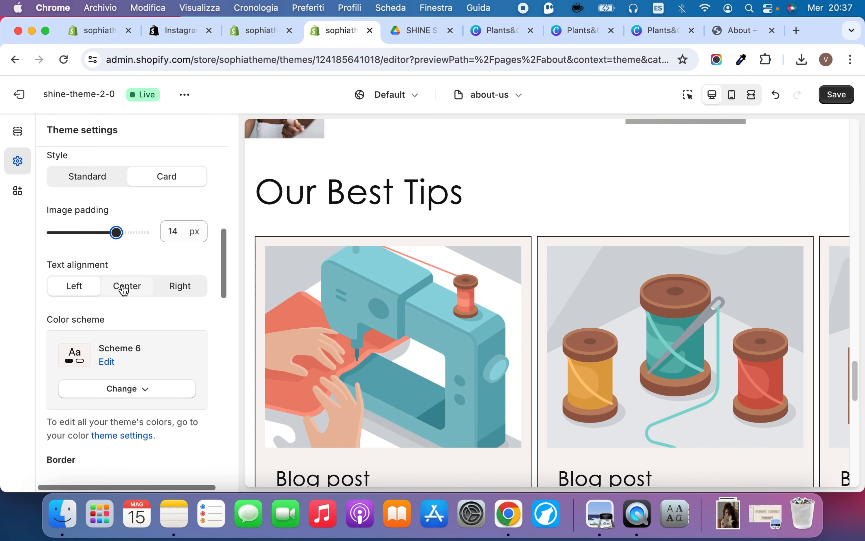
scroll(341, 315, down, 3)
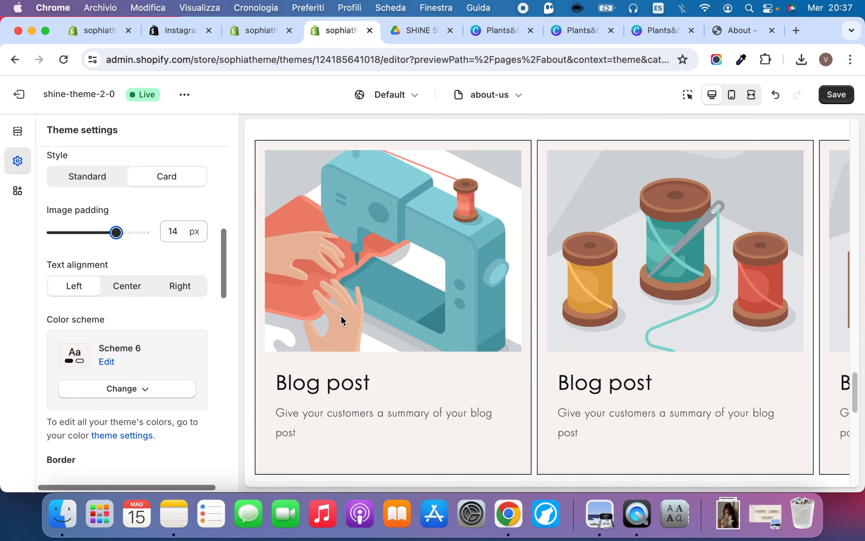
Center the blog cards' text and set their border thickness to 0 px
click(133, 286)
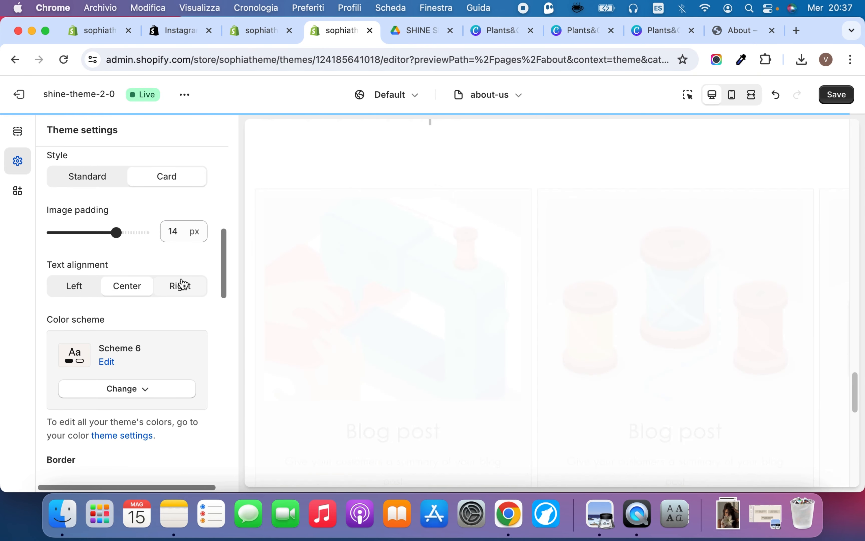
scroll(144, 424, down, 5)
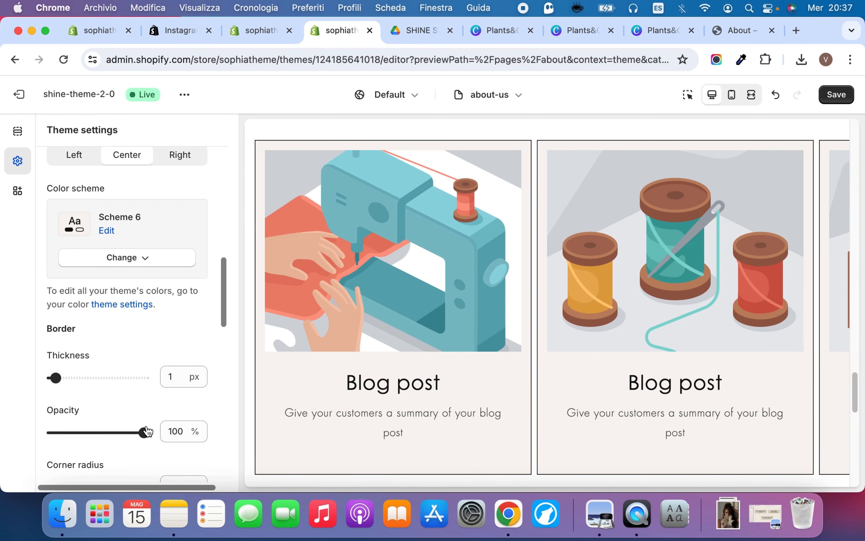
drag(56, 347, 50, 347)
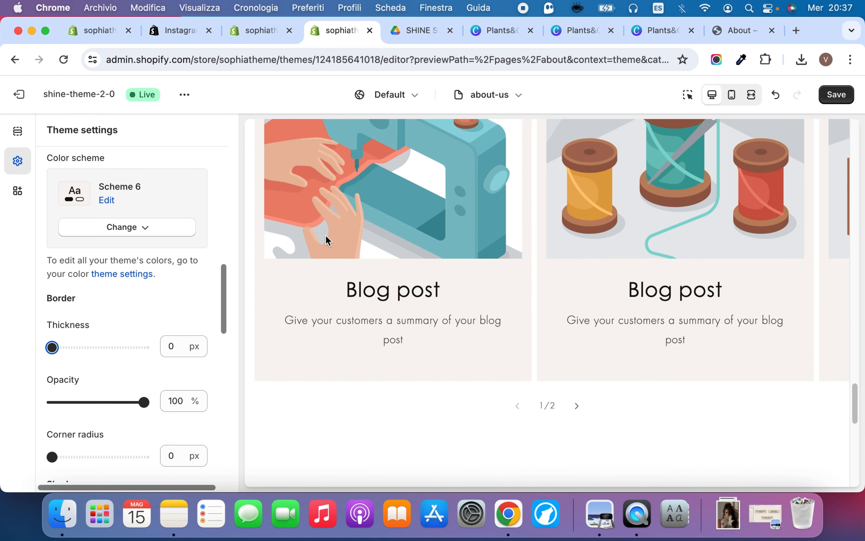
scroll(127, 255, up, 6)
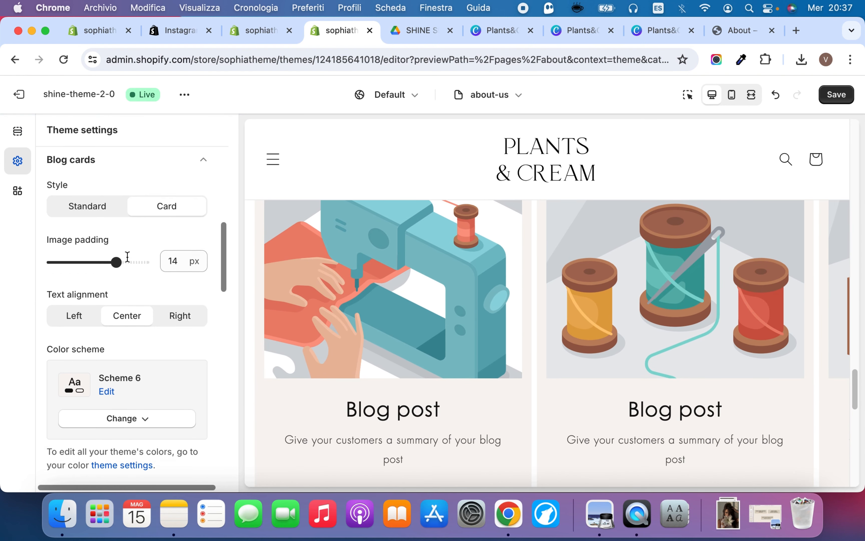
Change the blog cards' style to Standard and check the cards under Our Best Tips in the preview
click(97, 243)
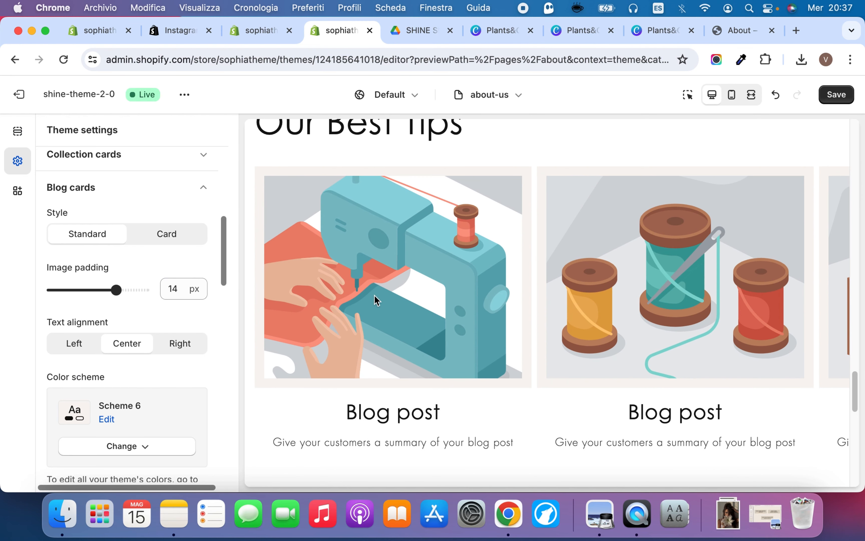
scroll(410, 287, down, 2)
scroll(352, 308, up, 3)
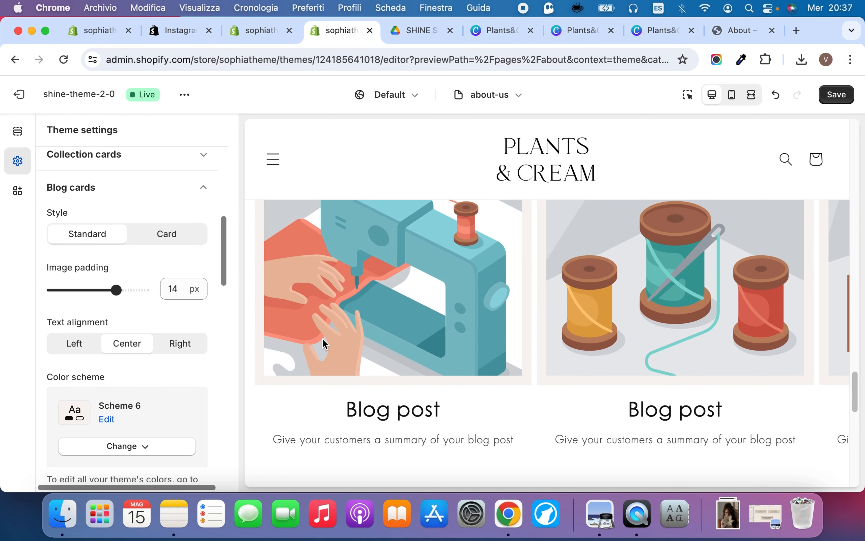
scroll(165, 250, down, 2)
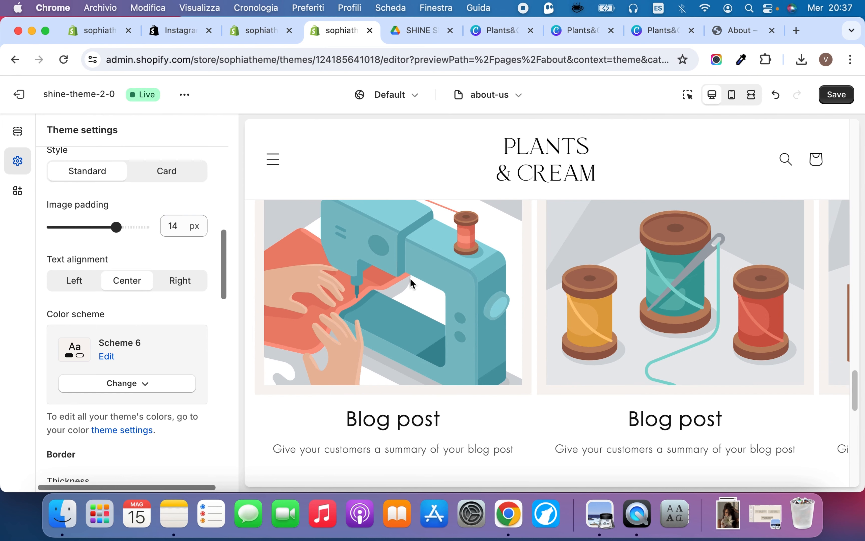
scroll(411, 278, up, 2)
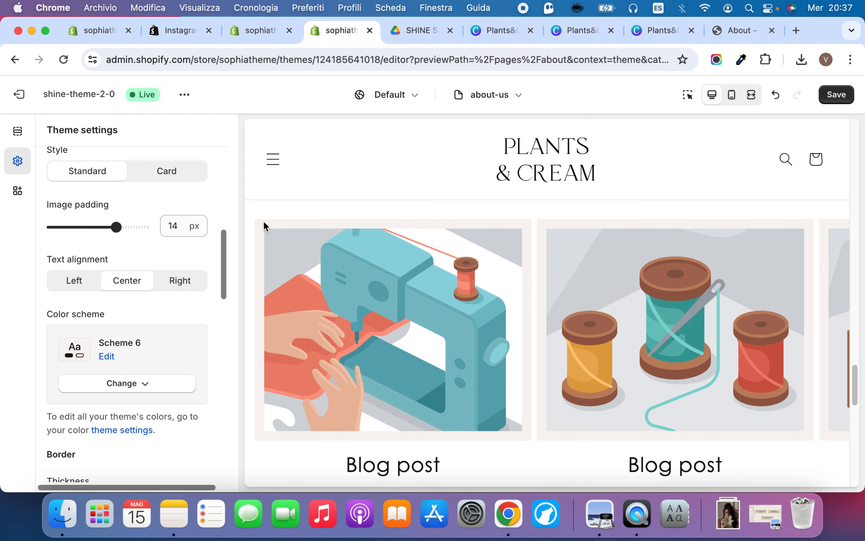
Set the blog cards' color scheme to Scheme 1 and their image padding to 20 px
click(97, 385)
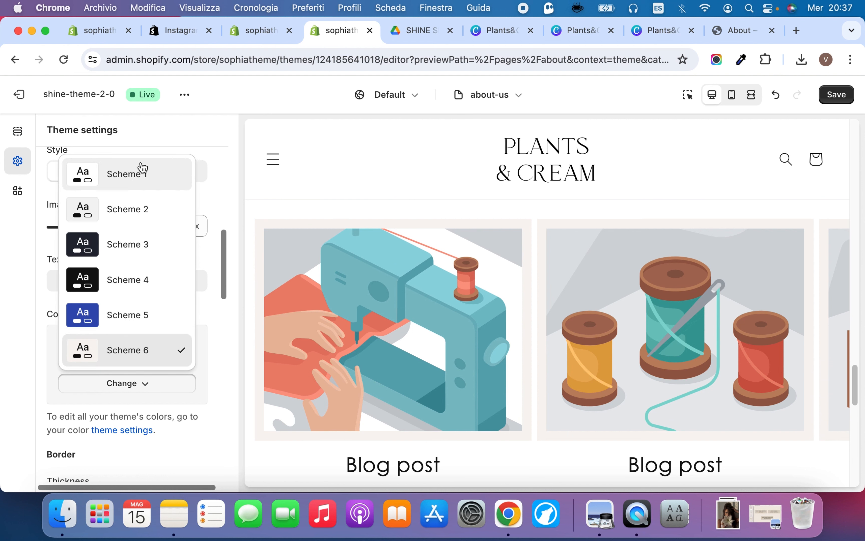
click(129, 180)
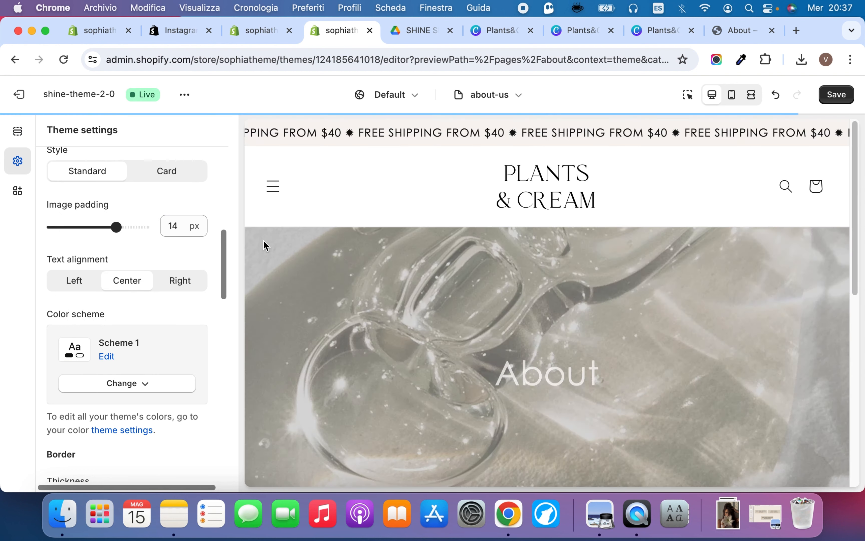
scroll(328, 312, down, 2)
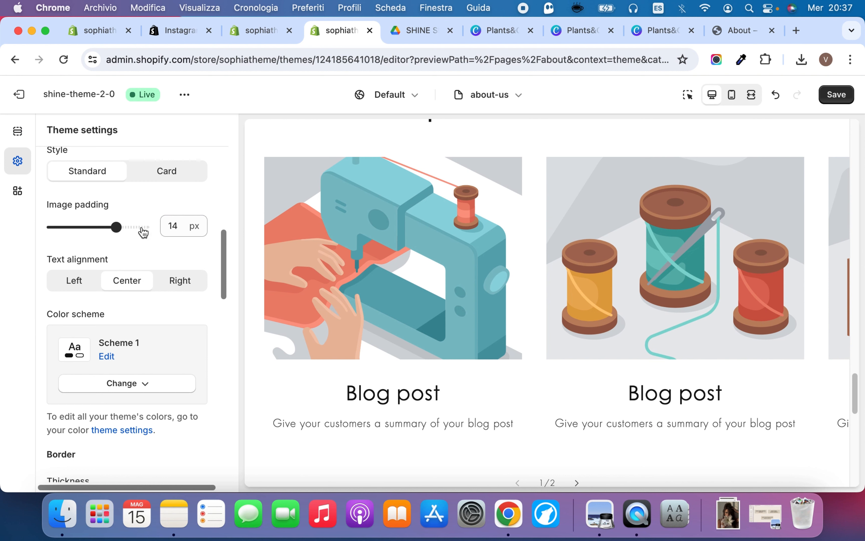
click(142, 228)
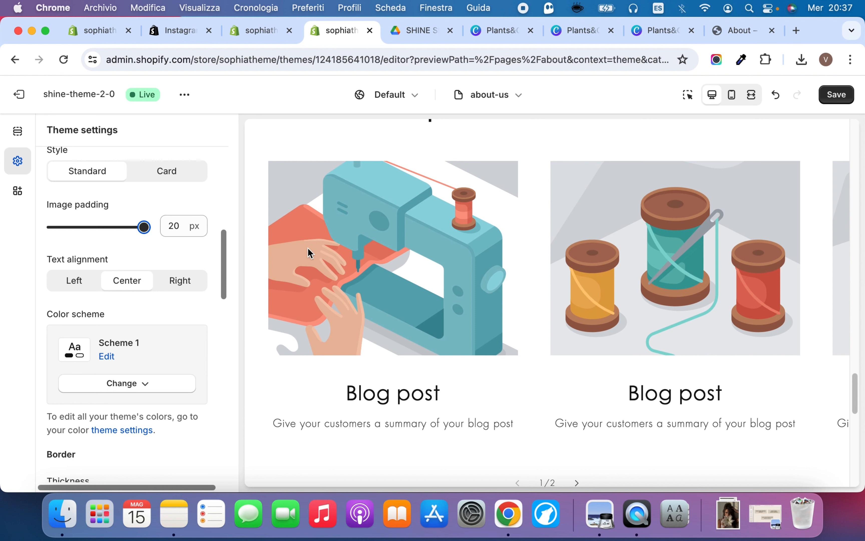
Set the blog cards' border thickness to 3 px and corner radius to 14 px
scroll(128, 308, down, 8)
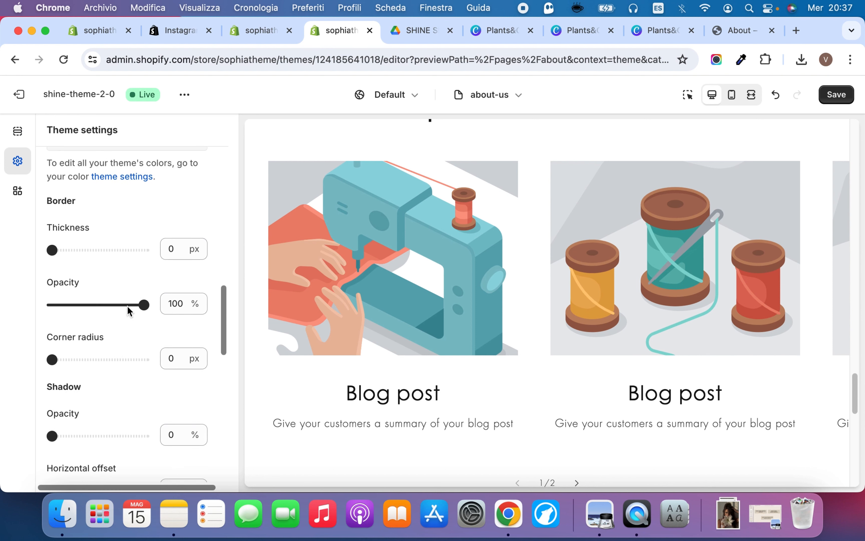
drag(64, 234, 63, 231)
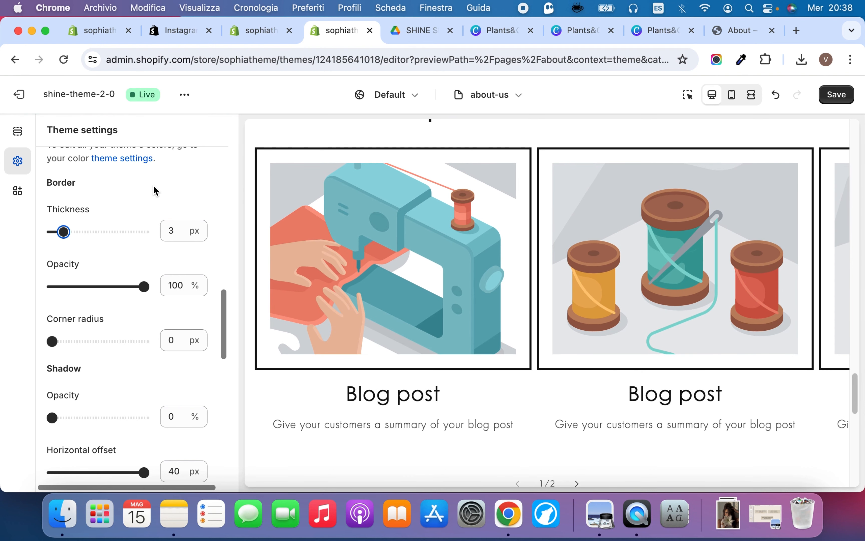
click(86, 341)
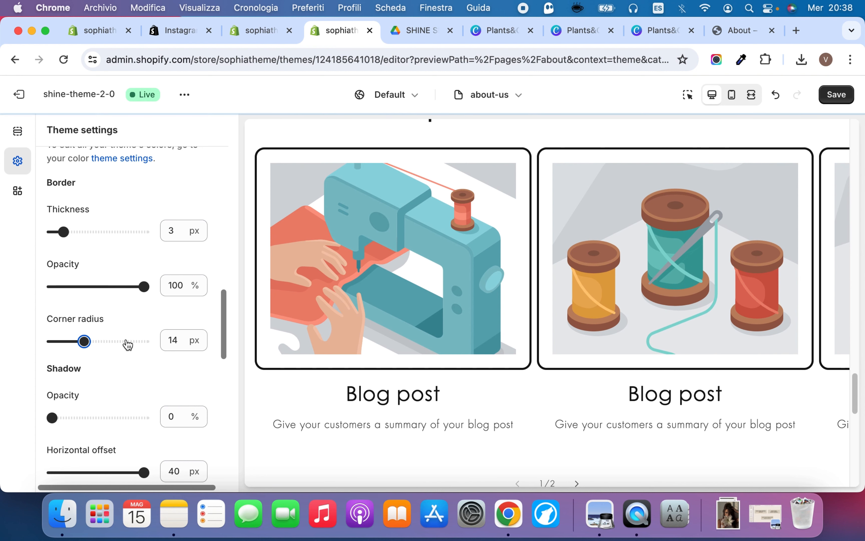
Set the blog cards' shadow opacity to 40%, horizontal offset to -2 px and vertical offset to -6 px
scroll(128, 344, down, 3)
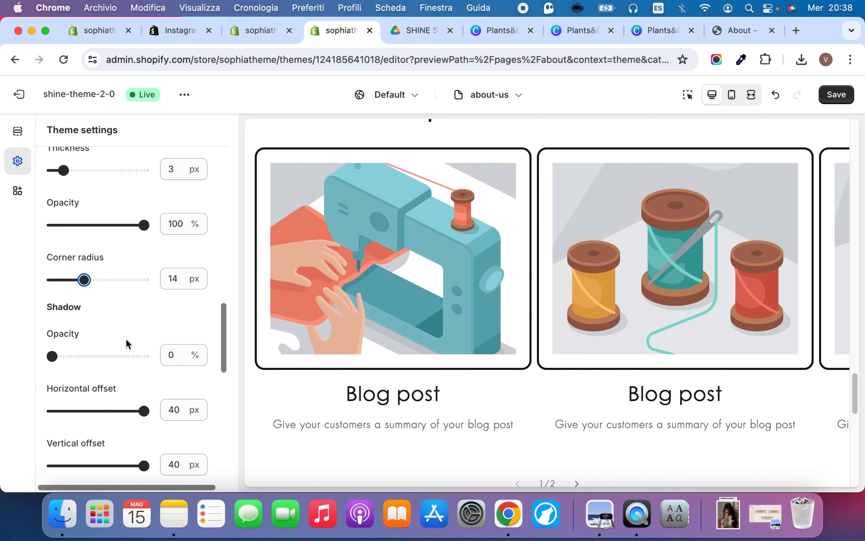
click(90, 356)
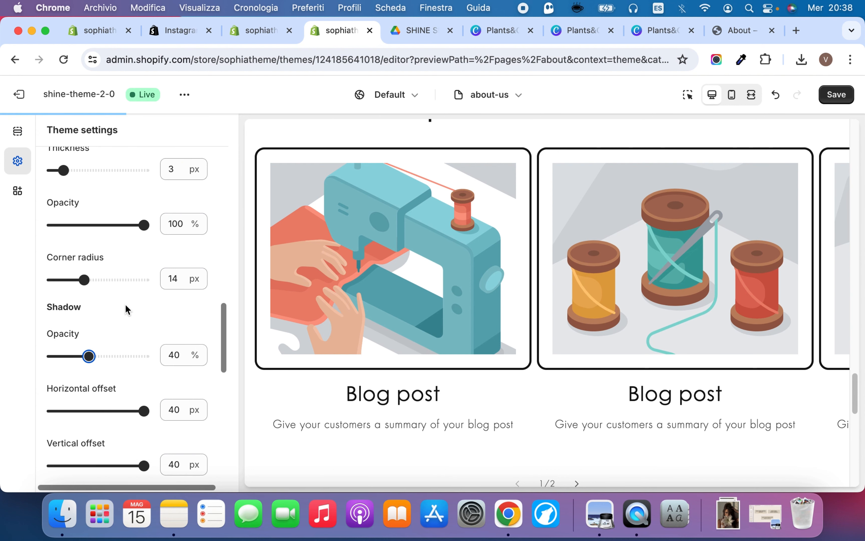
click(95, 411)
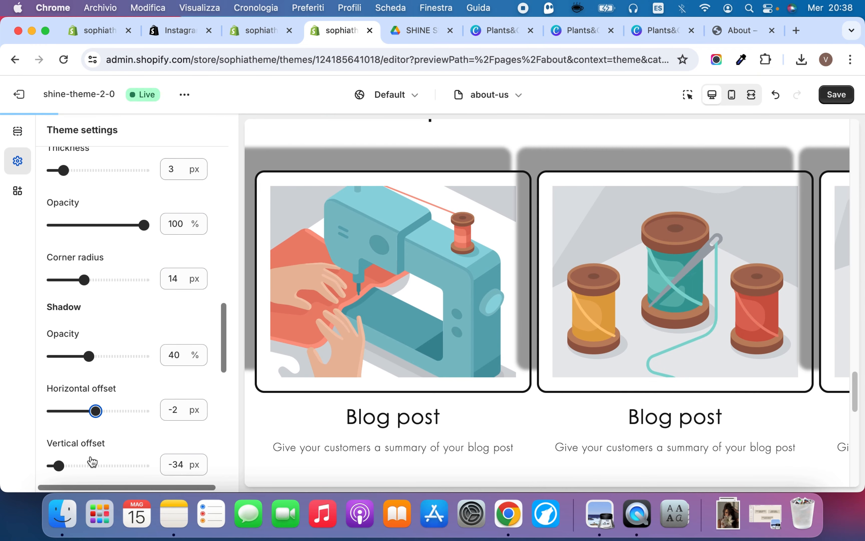
click(90, 465)
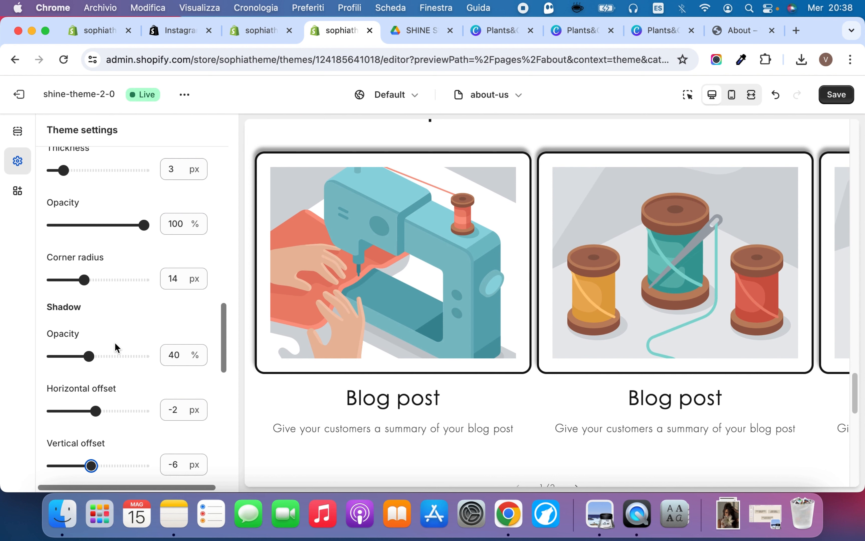
Set the blog cards' shadow opacity to 25%, switch their style to Card, and check them in the preview
click(75, 357)
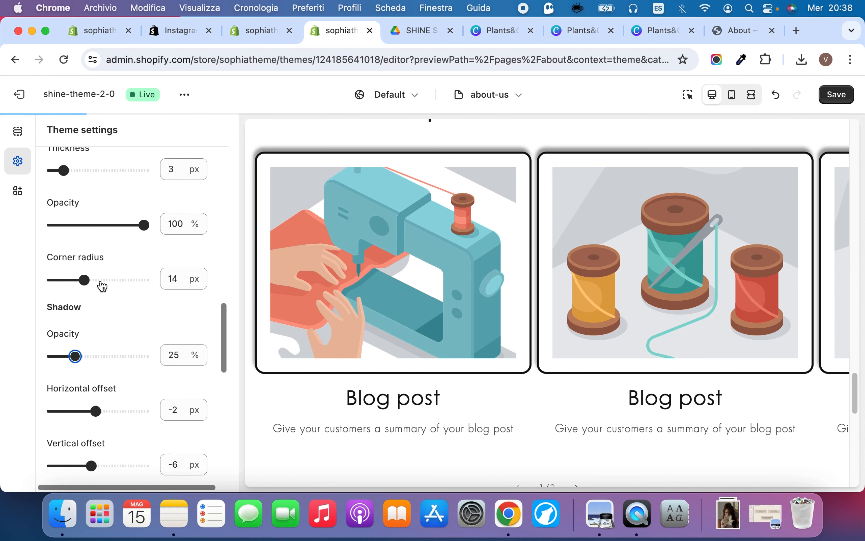
scroll(134, 234, up, 10)
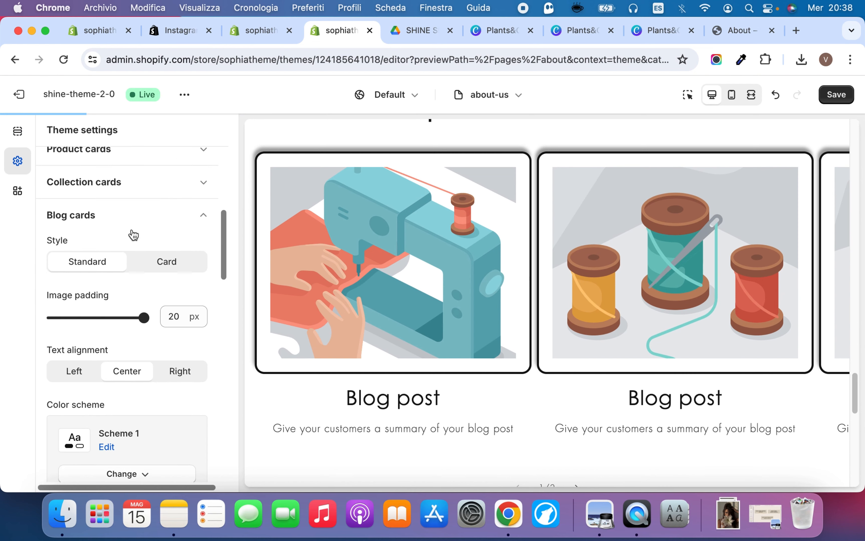
click(183, 263)
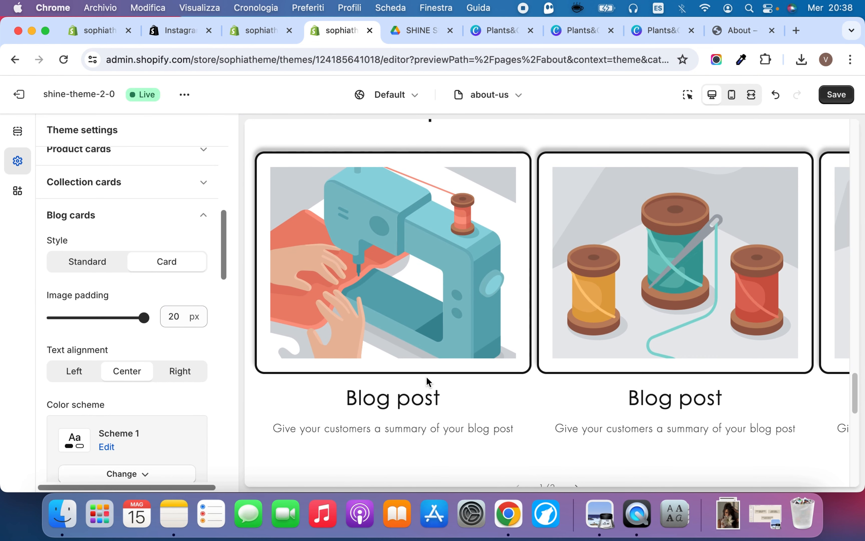
scroll(492, 329, down, 1)
scroll(493, 329, up, 2)
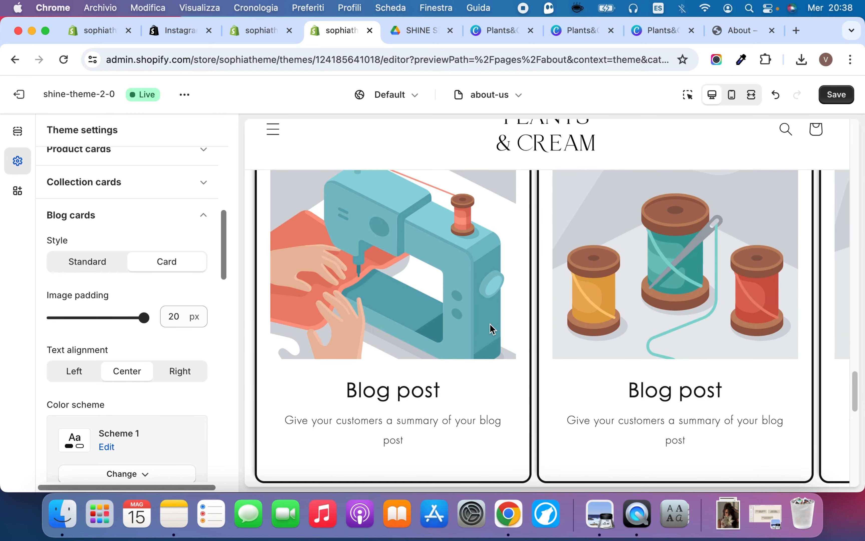
scroll(491, 329, down, 2)
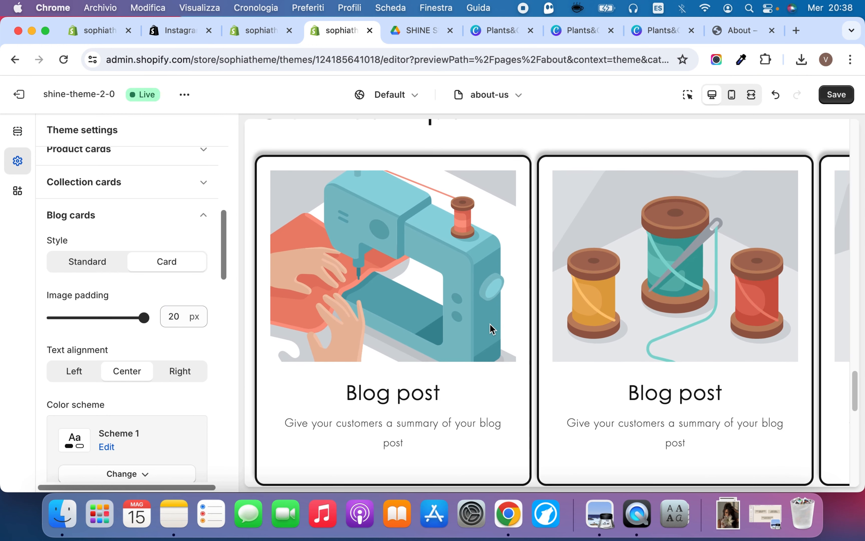
Set the blog cards' border thickness to 1 px and corner radius to 0 px
scroll(203, 383, down, 4)
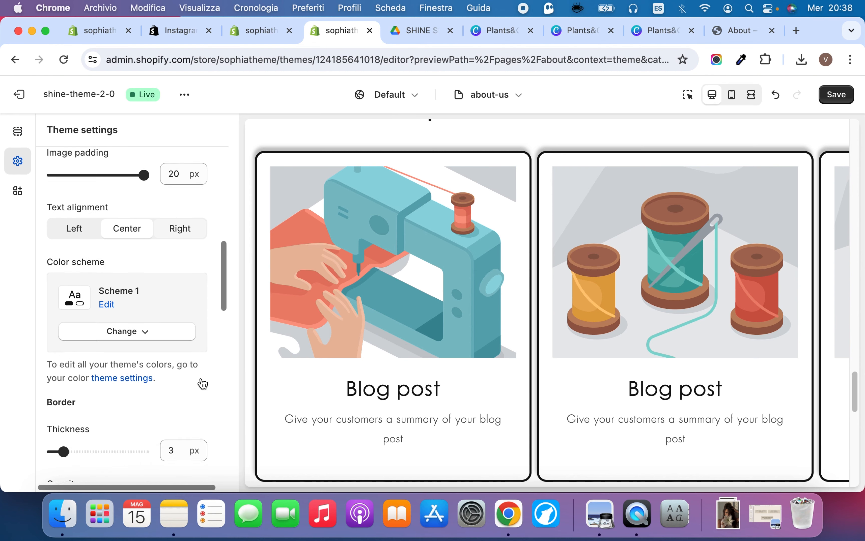
scroll(203, 383, up, 8)
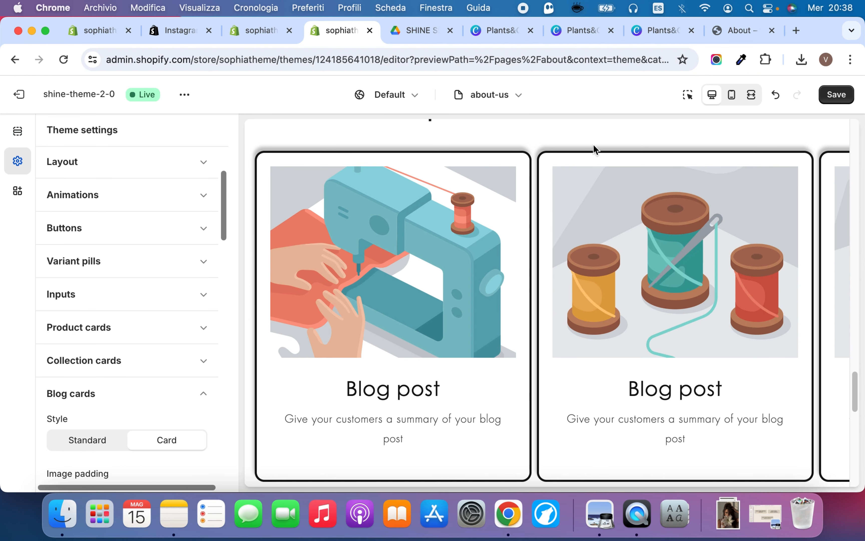
scroll(209, 297, down, 10)
scroll(82, 320, down, 2)
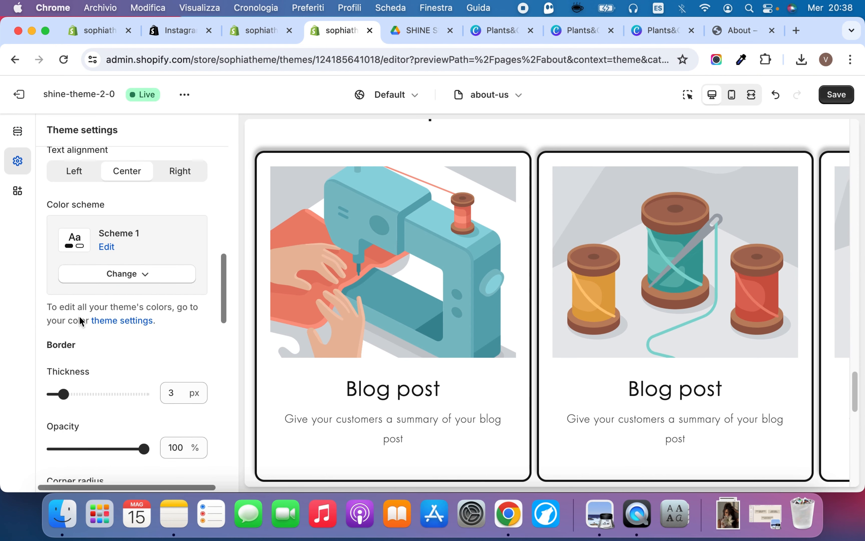
drag(66, 393, 54, 393)
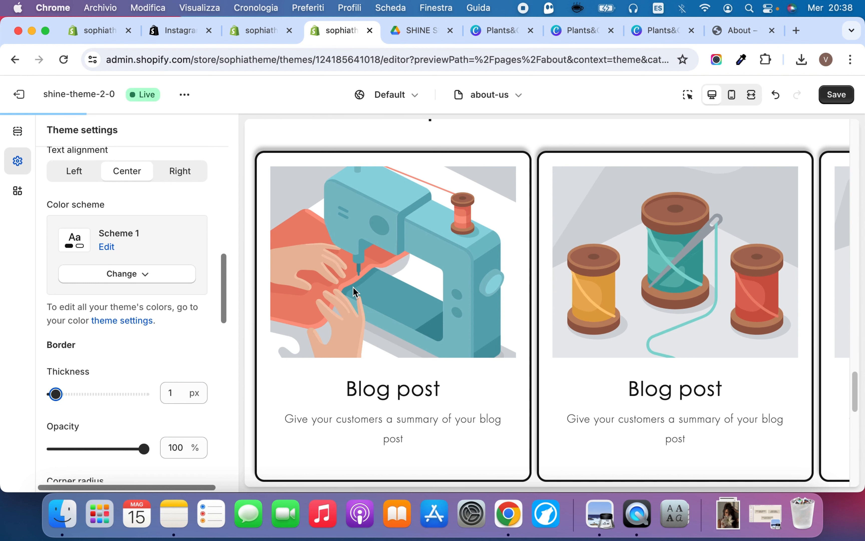
scroll(184, 378, down, 1)
scroll(183, 380, down, 5)
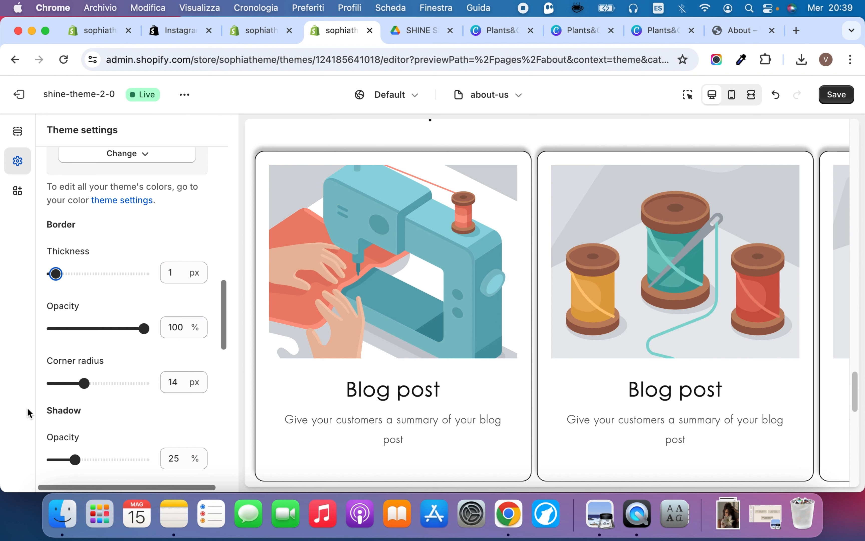
drag(84, 383, 29, 383)
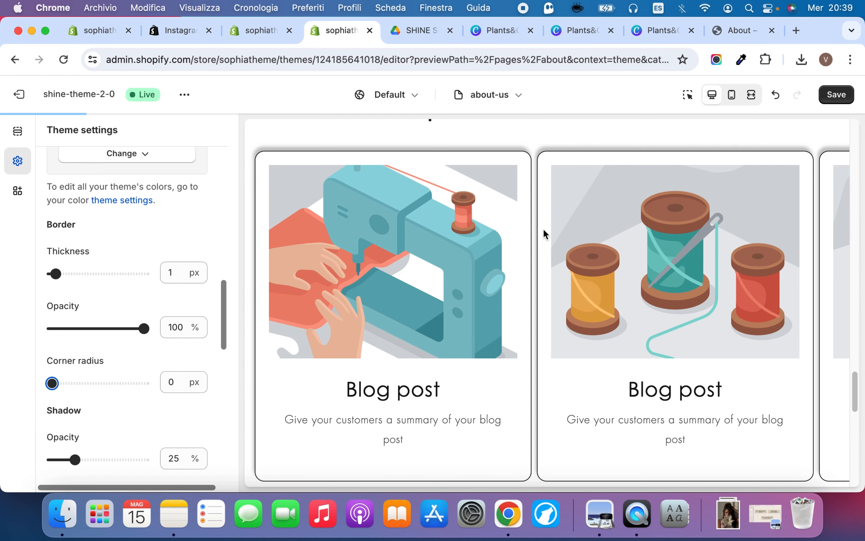
scroll(544, 235, down, 4)
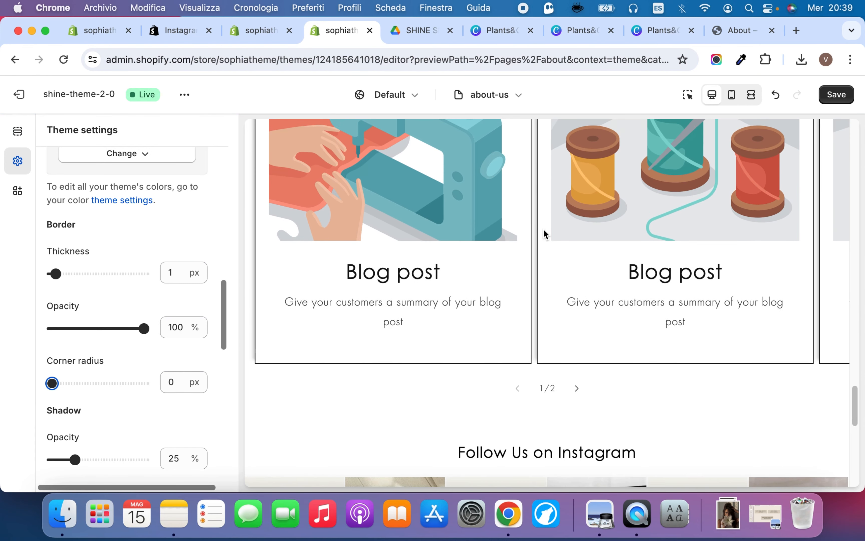
Set the blog cards' color scheme to Scheme 6 and save the theme changes
scroll(543, 233, up, 3)
scroll(106, 282, up, 4)
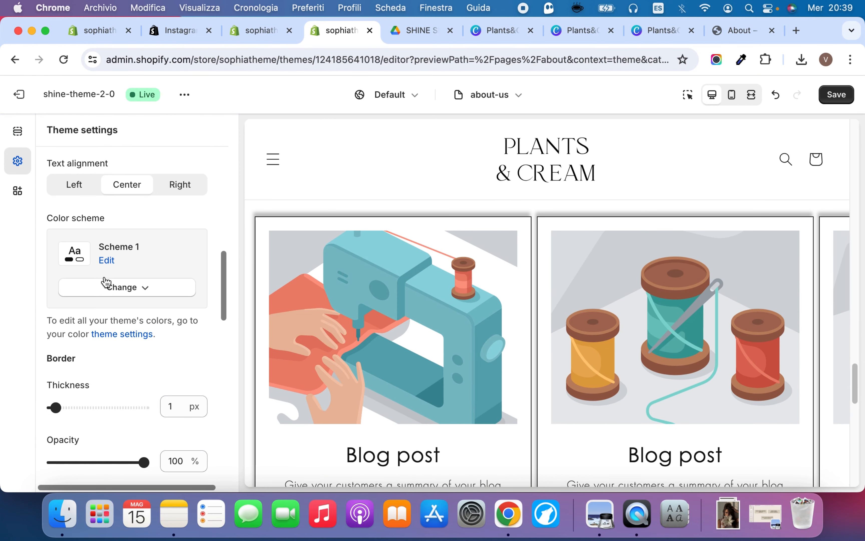
click(105, 290)
click(135, 268)
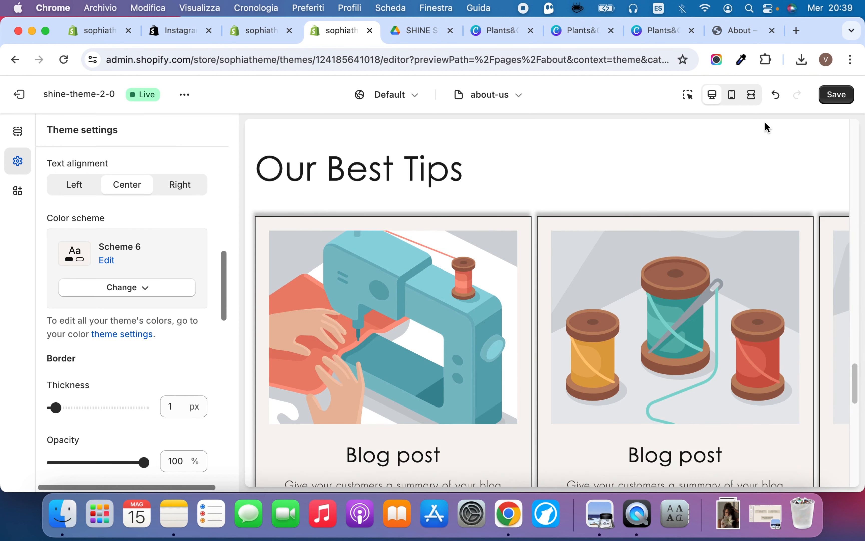
scroll(578, 357, down, 3)
scroll(577, 356, down, 5)
scroll(578, 356, up, 17)
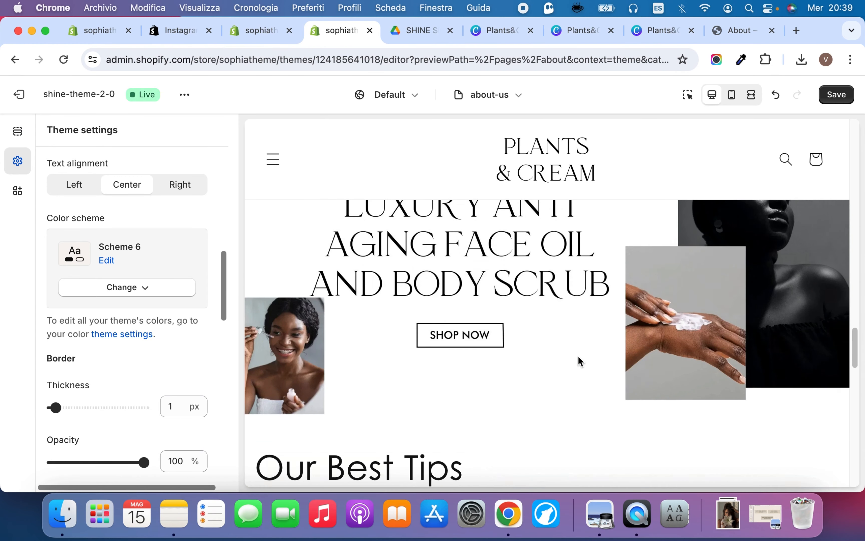
click(840, 95)
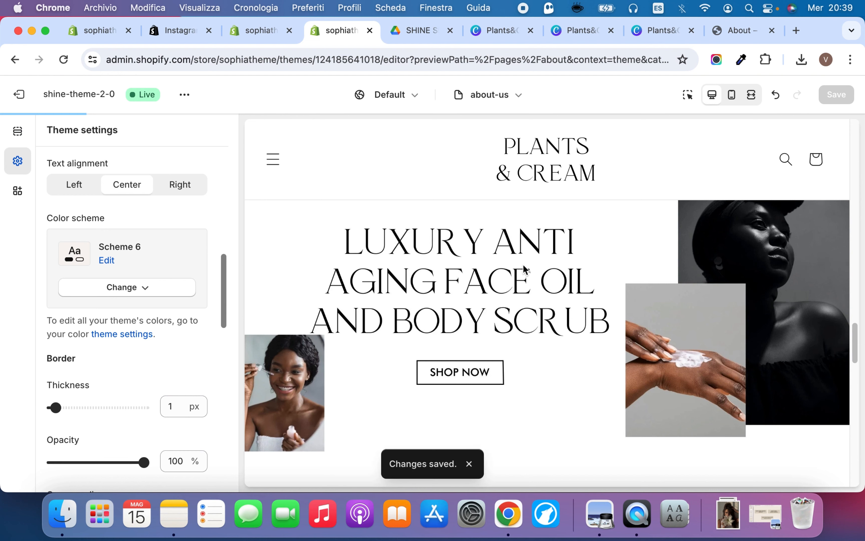
scroll(568, 292, down, 7)
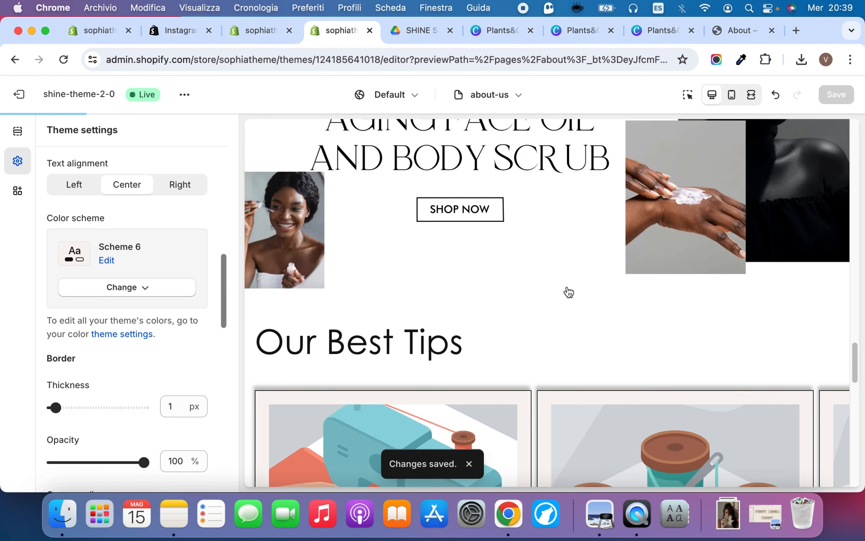
scroll(567, 288, up, 10)
scroll(567, 286, down, 12)
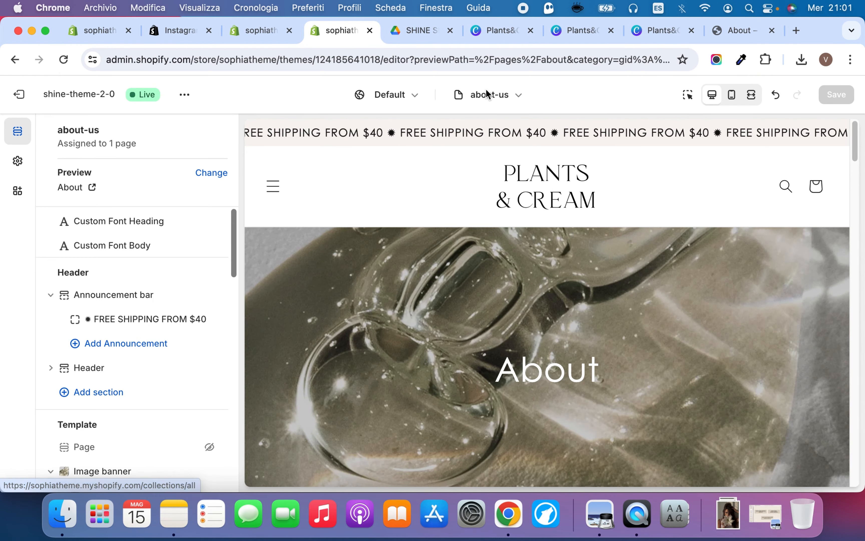
Switch the theme editor to the contact page template
click(499, 96)
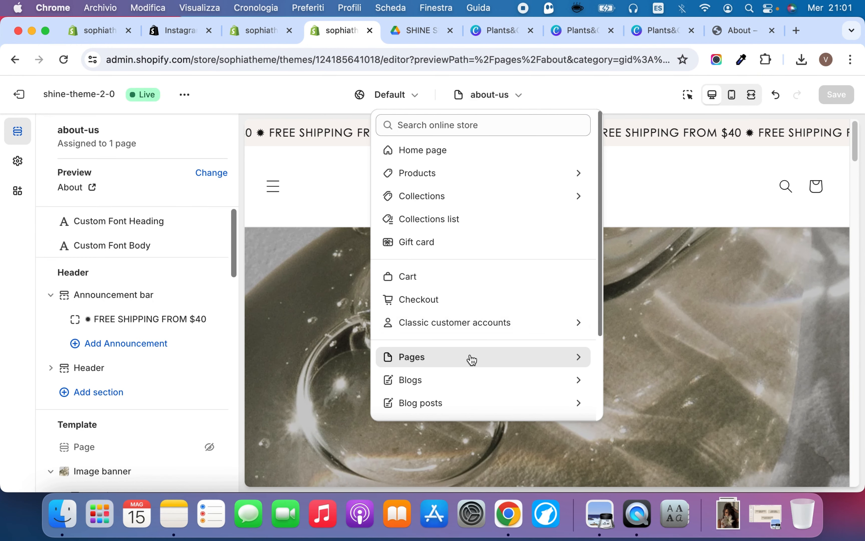
click(471, 359)
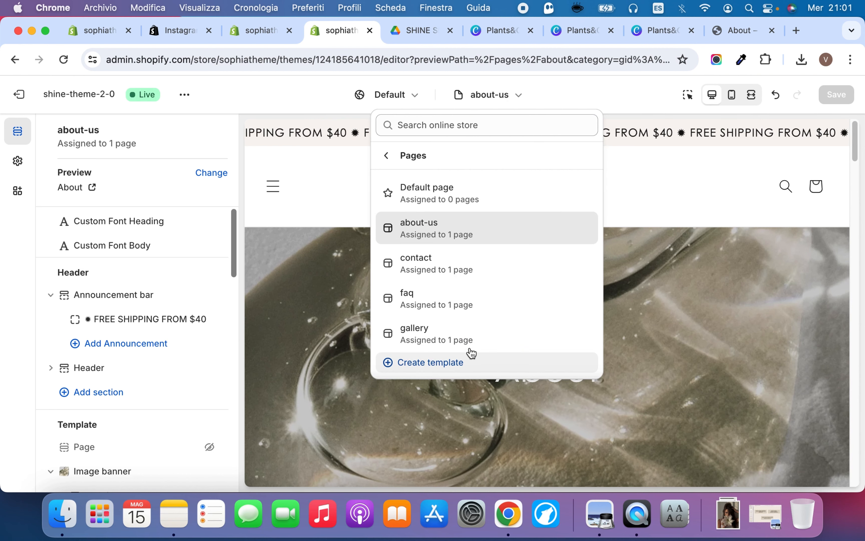
click(468, 268)
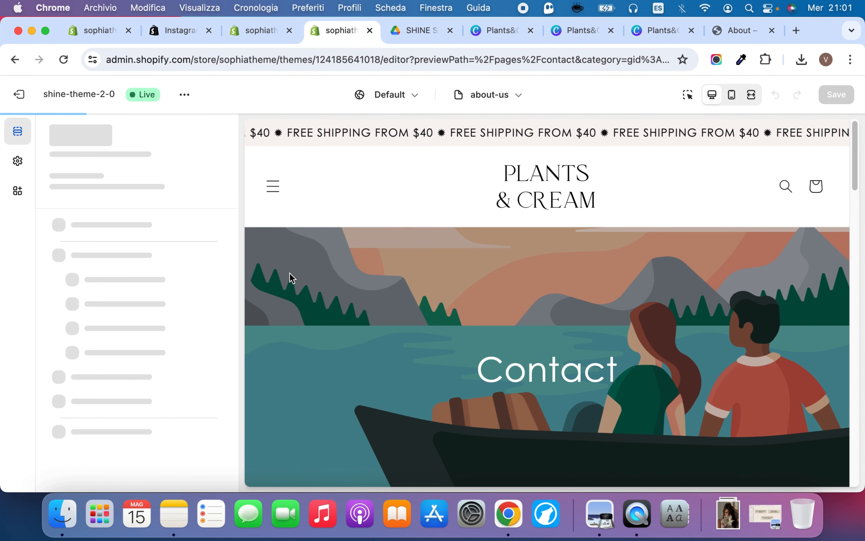
Set the contact page Image banner's first image to model-in-neutral-colors-by-window from the store library
scroll(107, 374, down, 4)
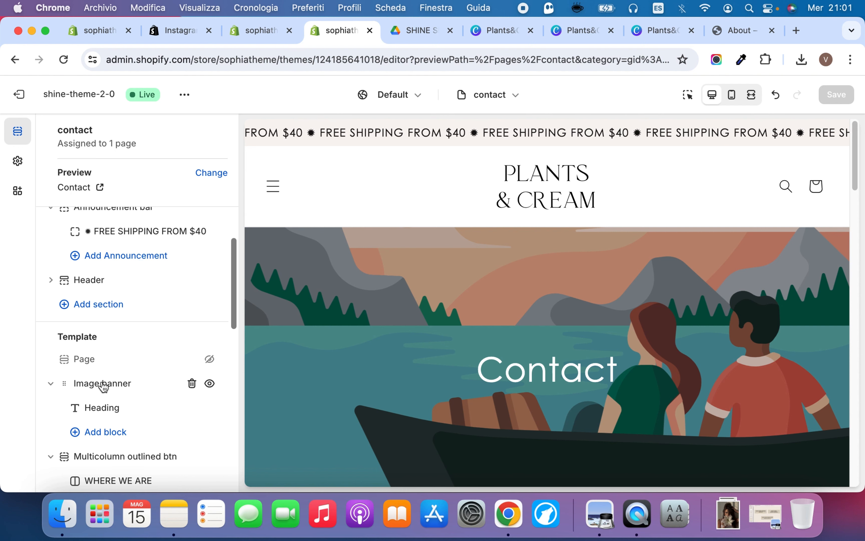
click(103, 384)
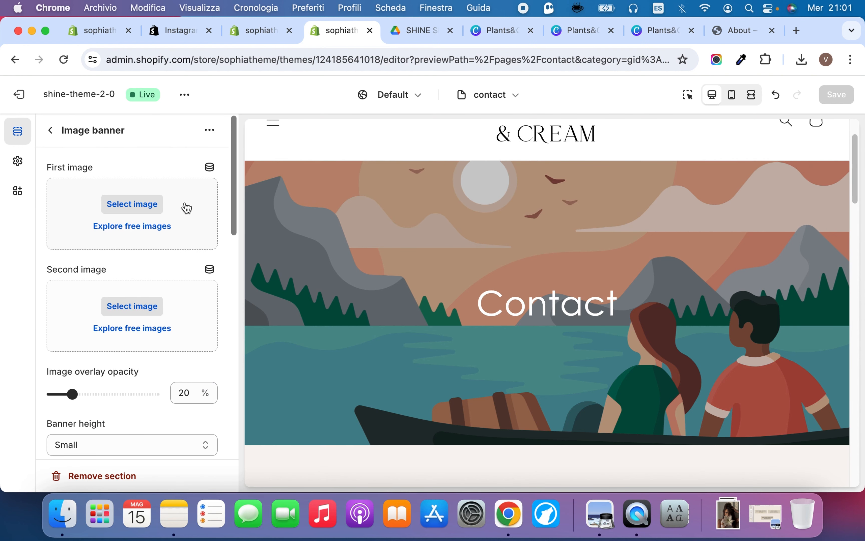
click(186, 207)
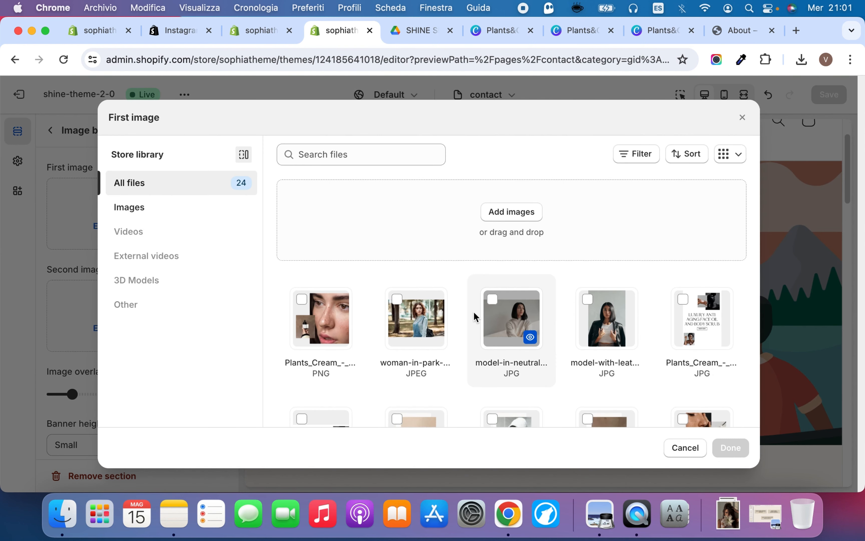
scroll(476, 317, down, 5)
scroll(476, 317, up, 3)
click(525, 230)
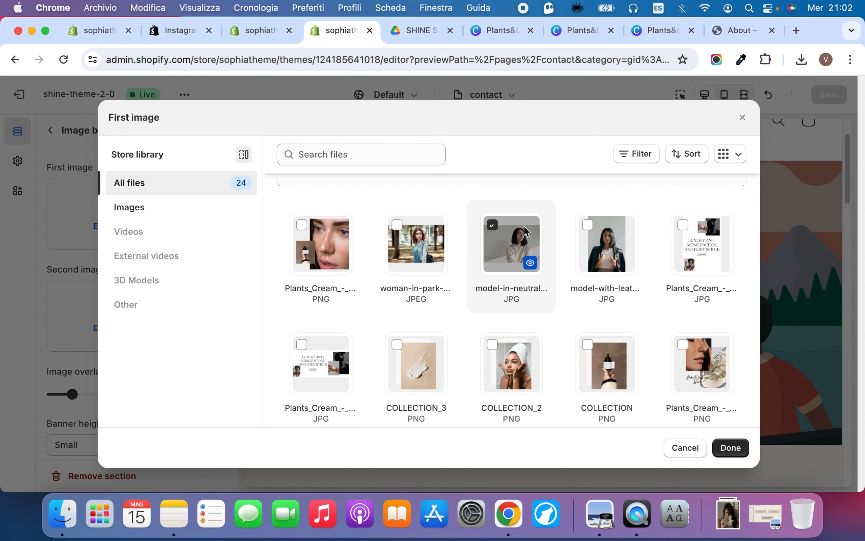
click(730, 447)
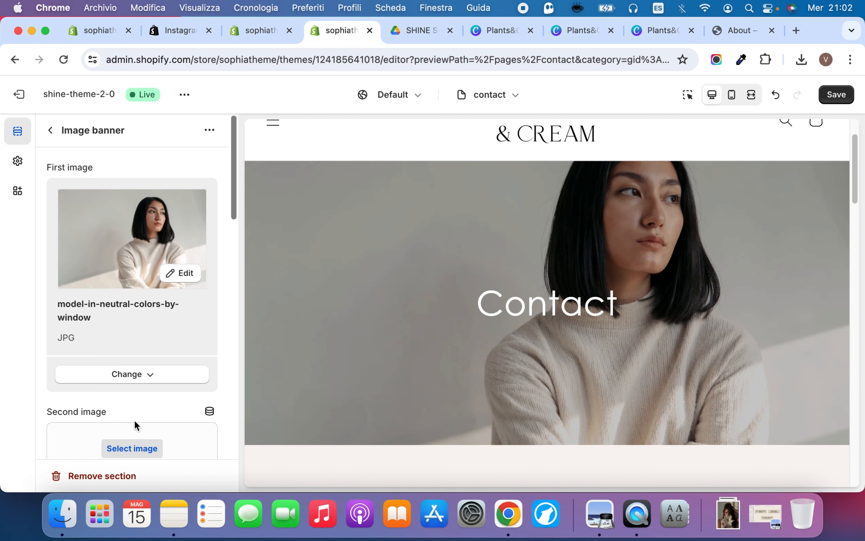
Set the Image banner's image overlay opacity to 40% and review the banner height options, keeping Small
scroll(123, 362, down, 5)
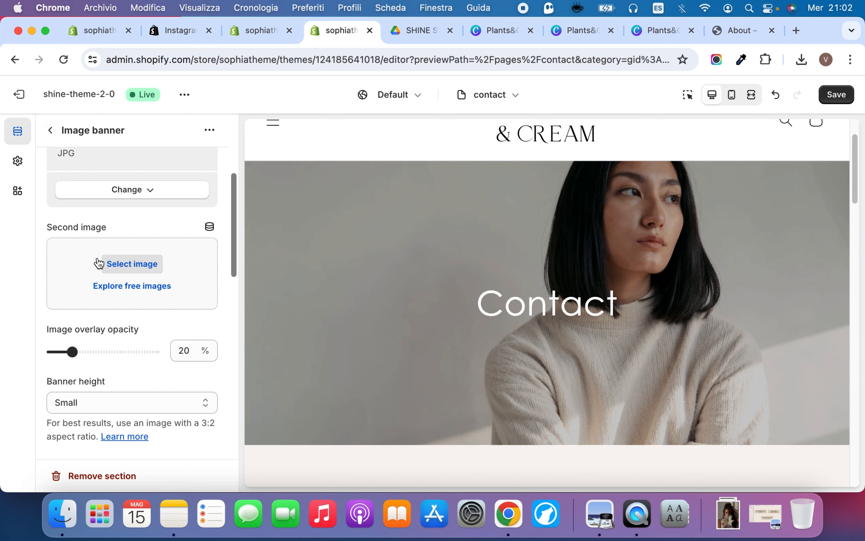
click(90, 353)
scroll(178, 315, down, 2)
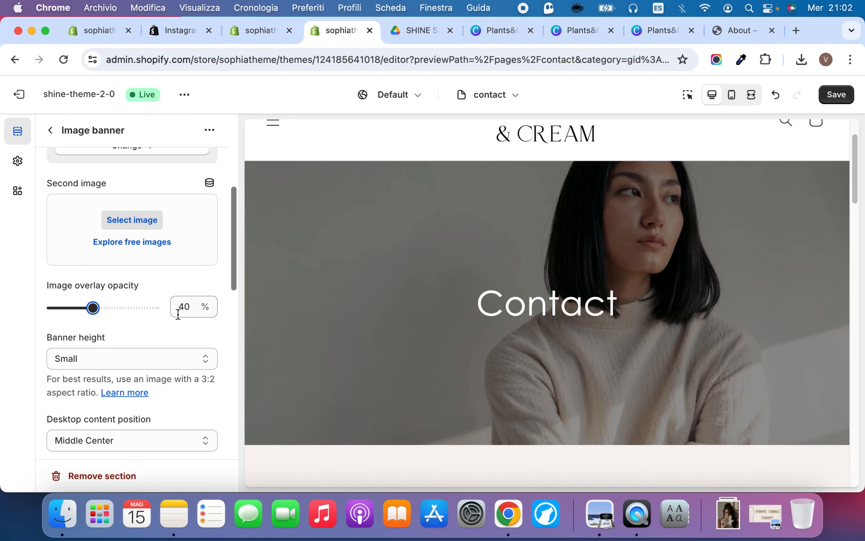
click(106, 356)
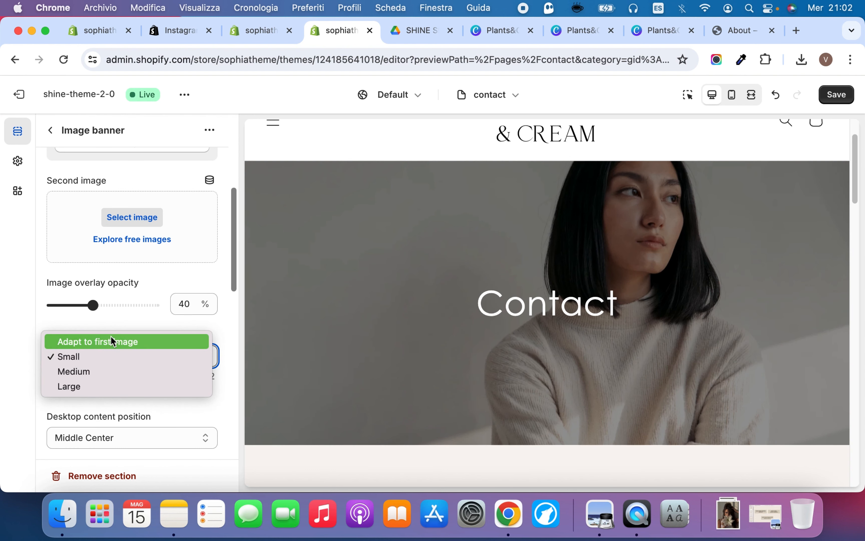
click(112, 320)
Try the Middle Right desktop content position for the Image banner and restore Middle Center
scroll(112, 320, down, 4)
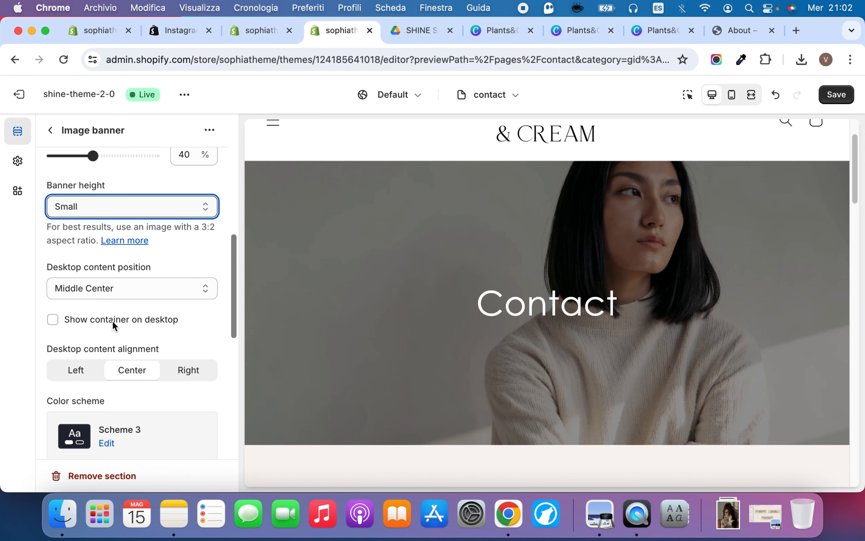
click(124, 288)
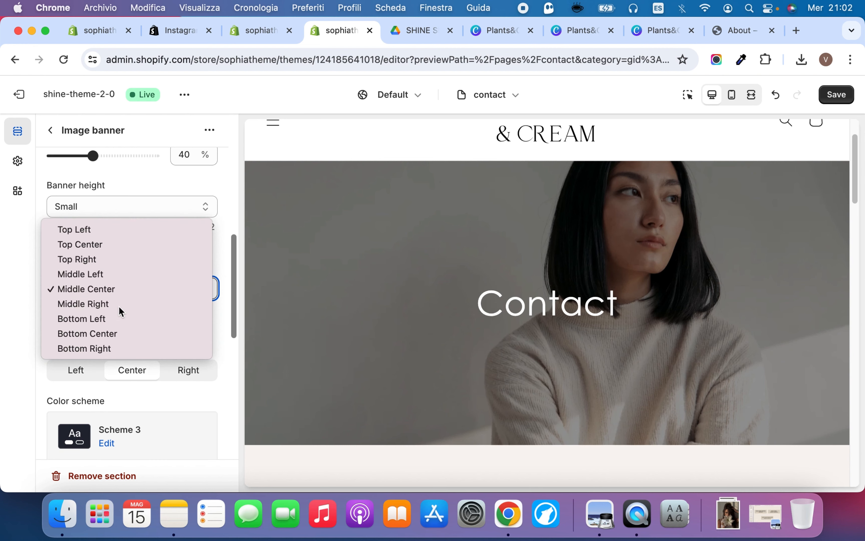
click(119, 304)
click(118, 290)
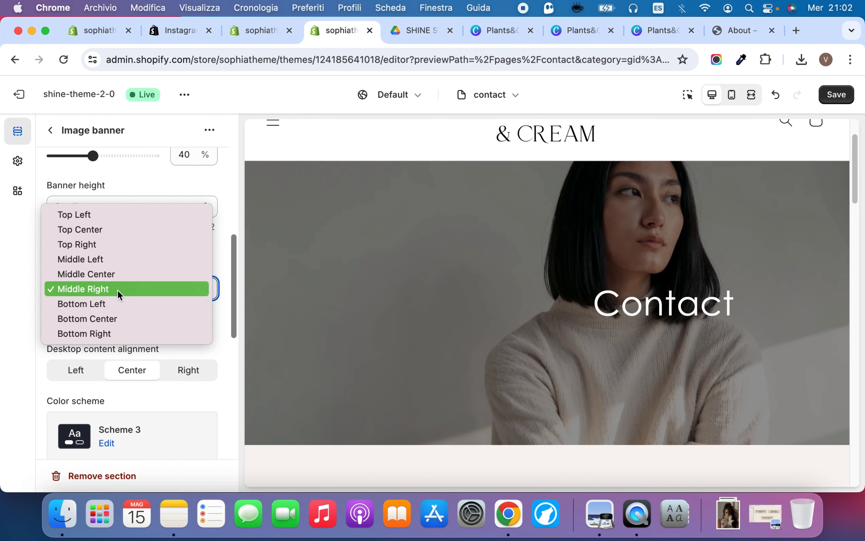
click(117, 273)
scroll(131, 362, down, 3)
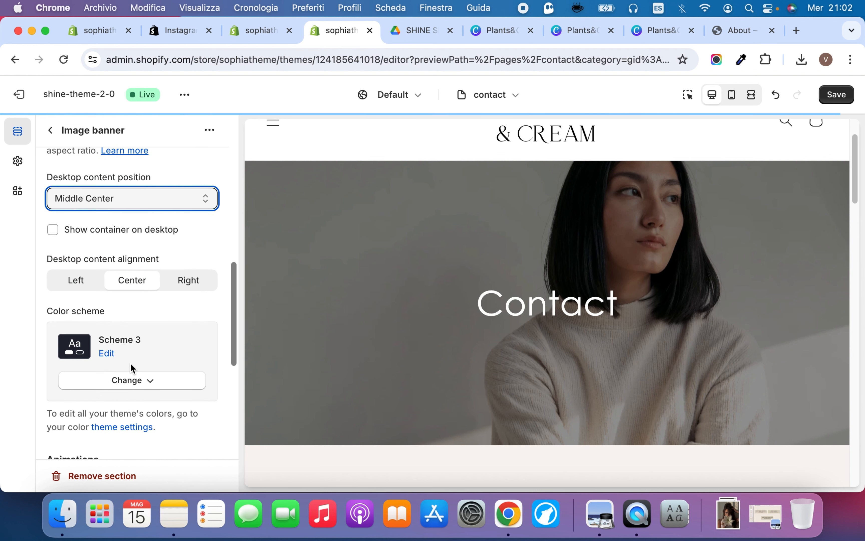
Try showing the Image banner's container on desktop and turn it back off
scroll(131, 363, down, 4)
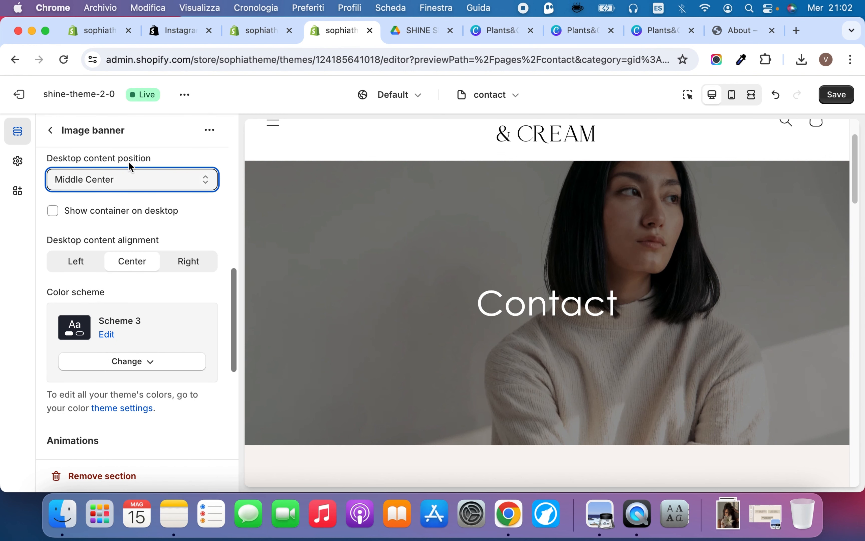
click(108, 209)
click(109, 207)
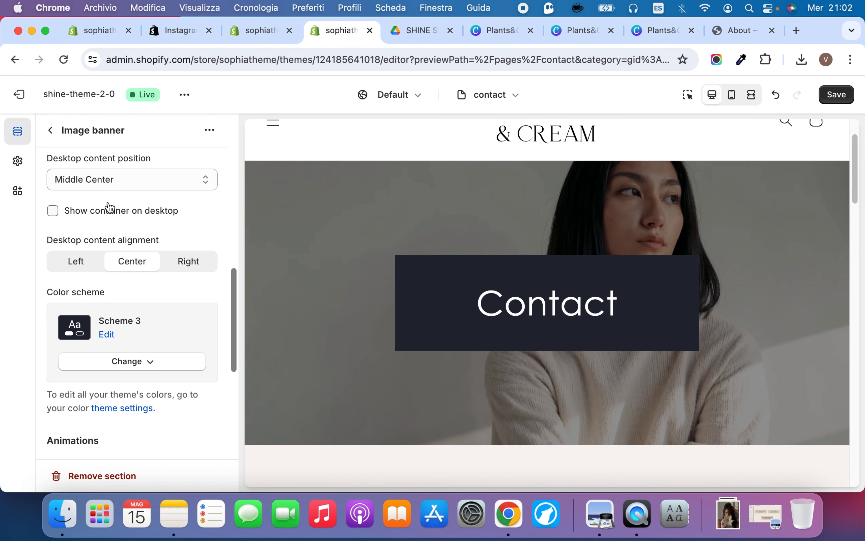
Replace the dynamic title in the Image banner's heading block with the text Contact Us
scroll(96, 286, down, 5)
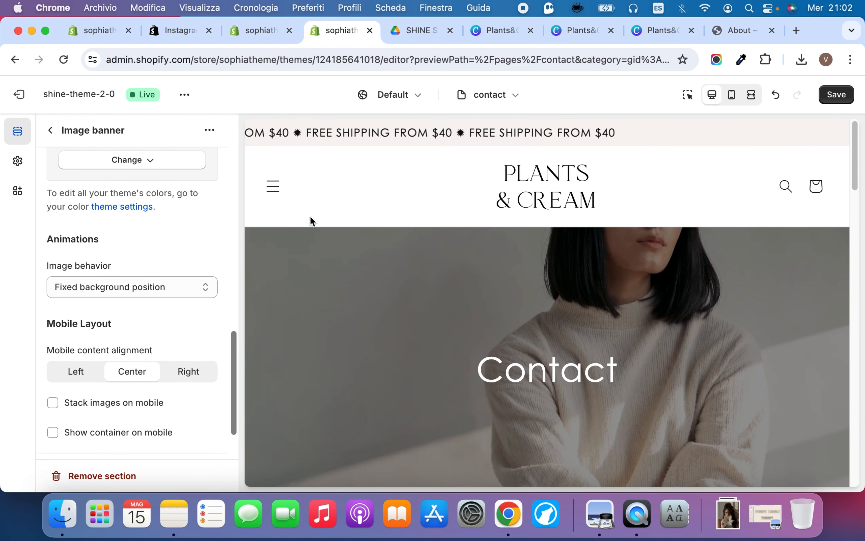
click(49, 131)
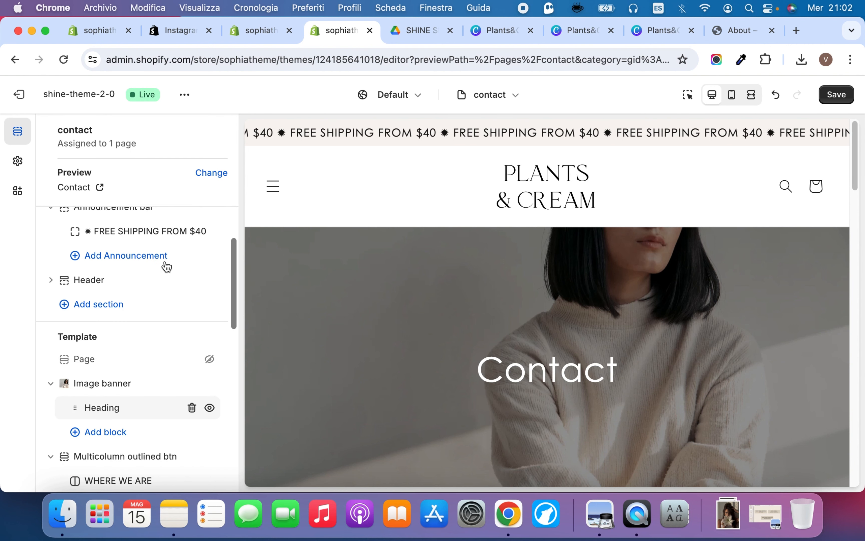
click(98, 408)
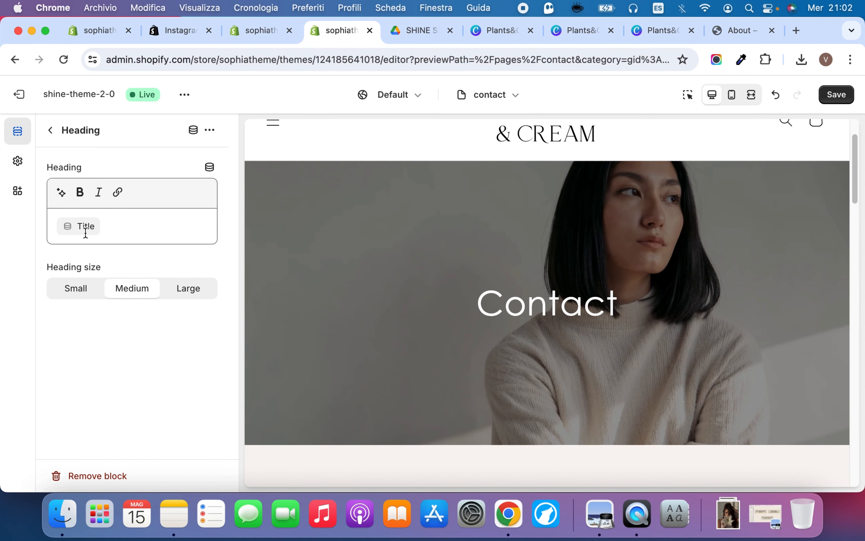
click(122, 227)
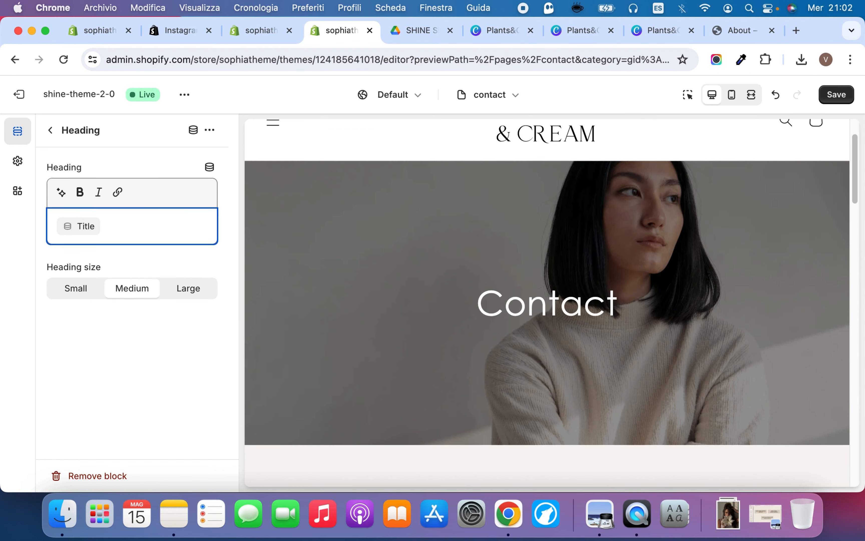
key(BackSpace)
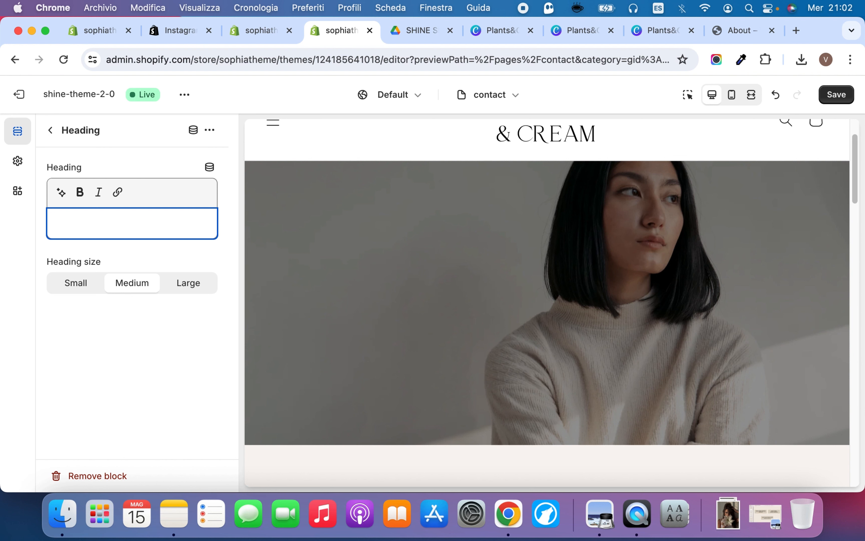
text(Contact )
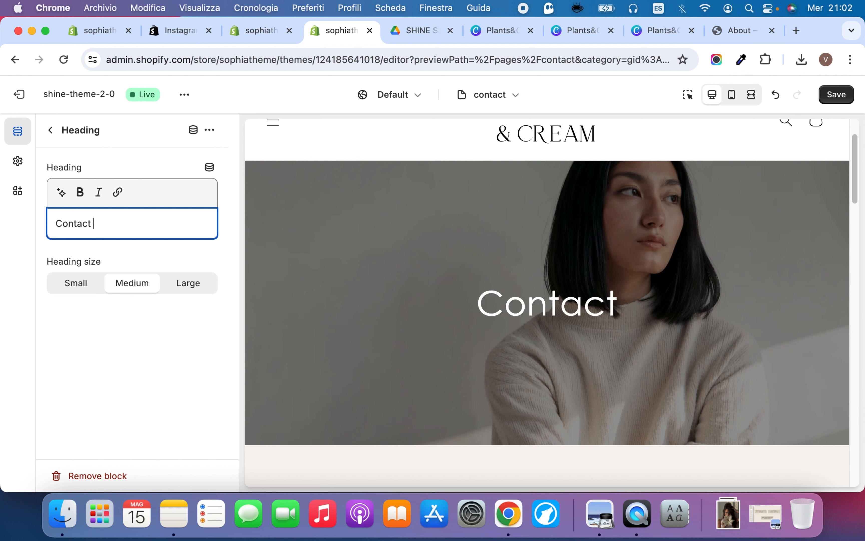
text(Us)
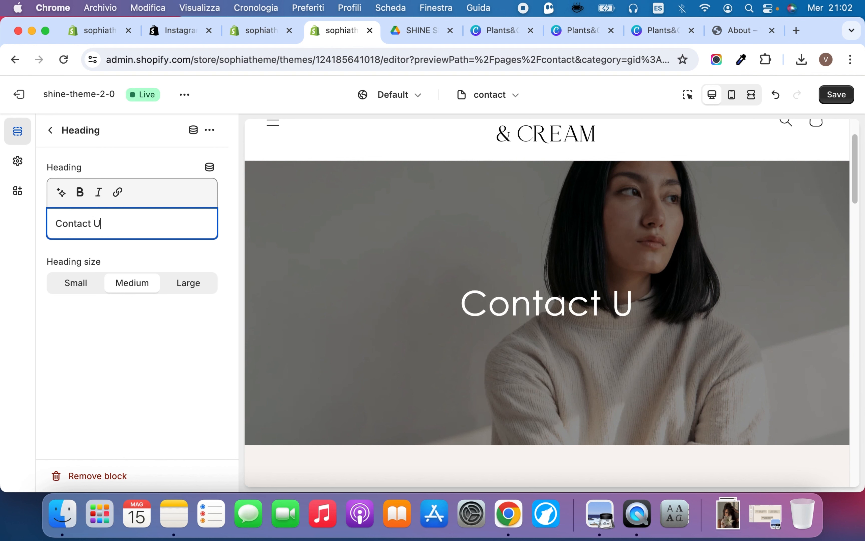
Try the Large and Small sizes for the banner heading, restore Medium, and save the contact template
click(199, 281)
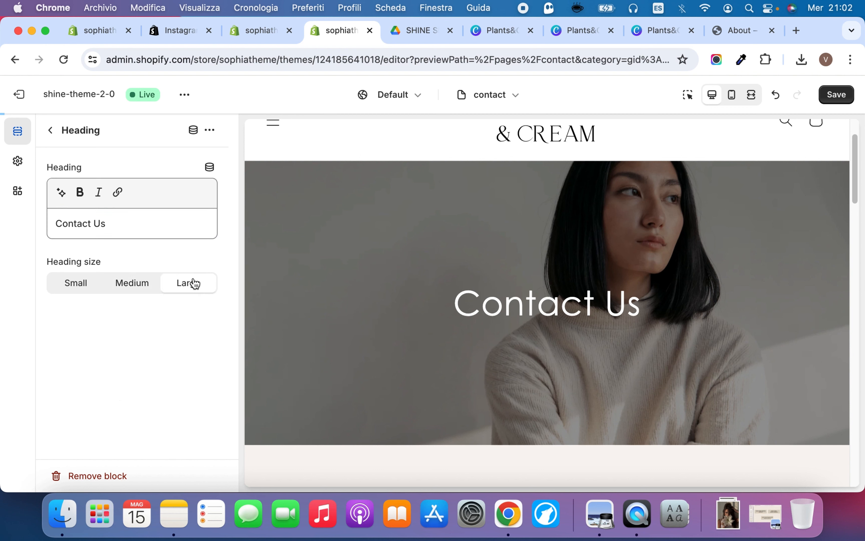
click(75, 281)
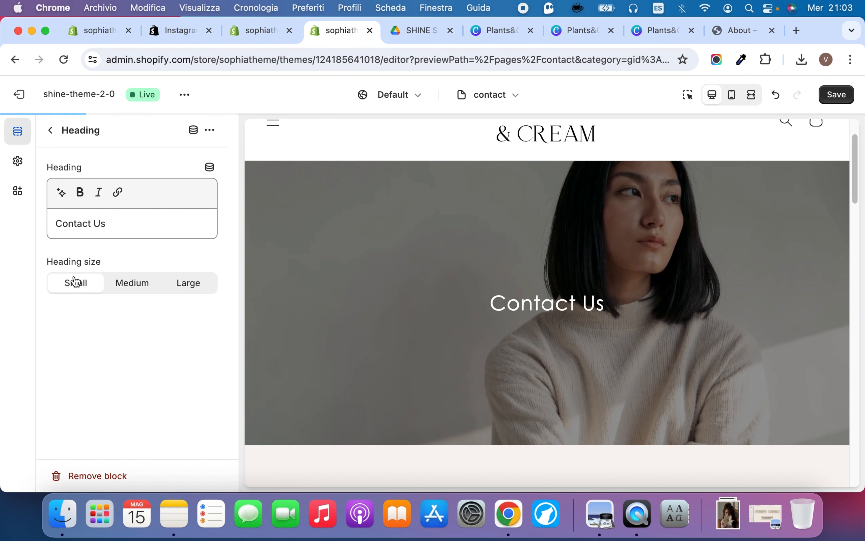
click(136, 291)
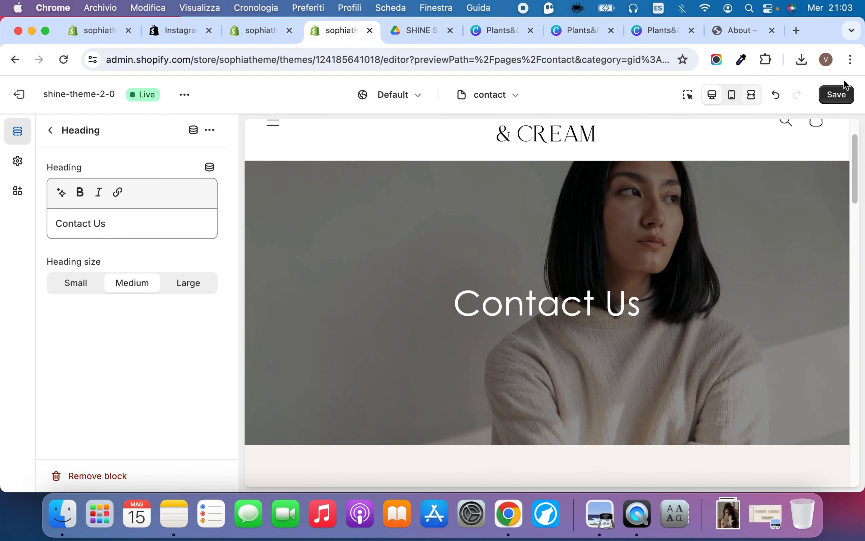
click(835, 94)
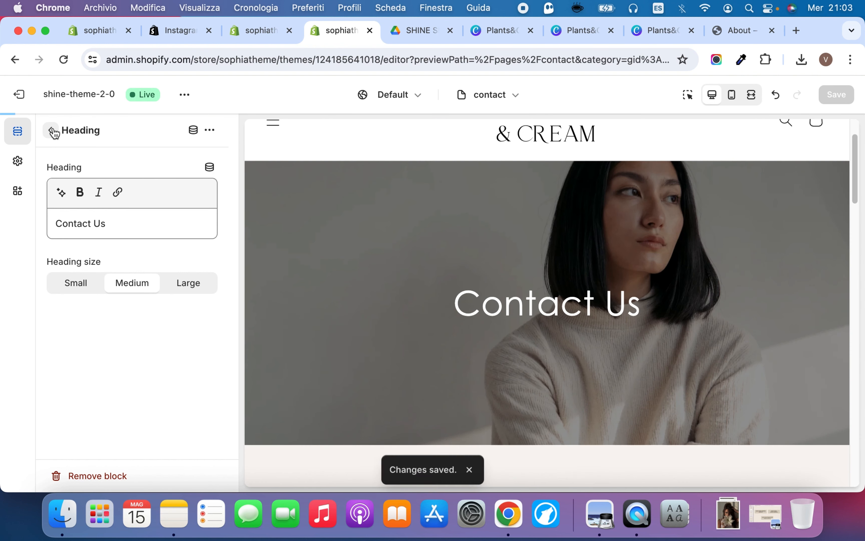
Review the Multicolumn outlined btn section's settings and check its columns in the full-width preview before returning to the desktop view
click(55, 130)
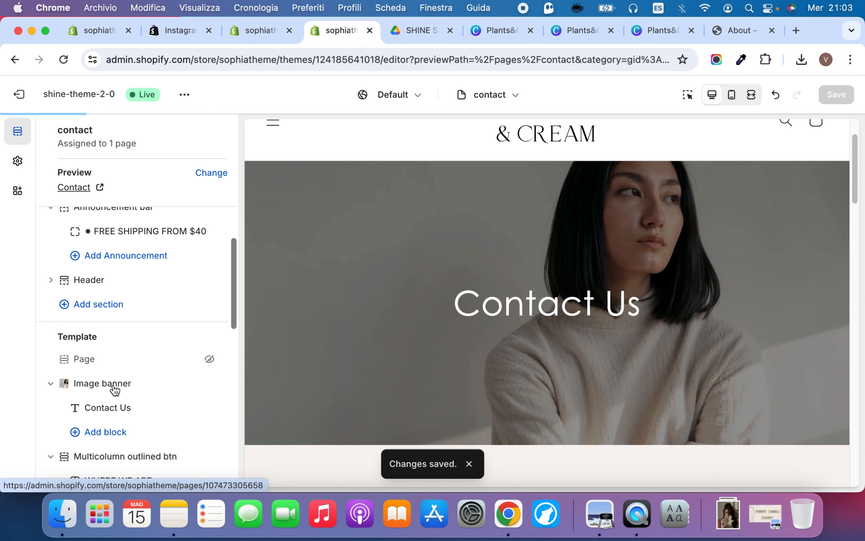
click(120, 456)
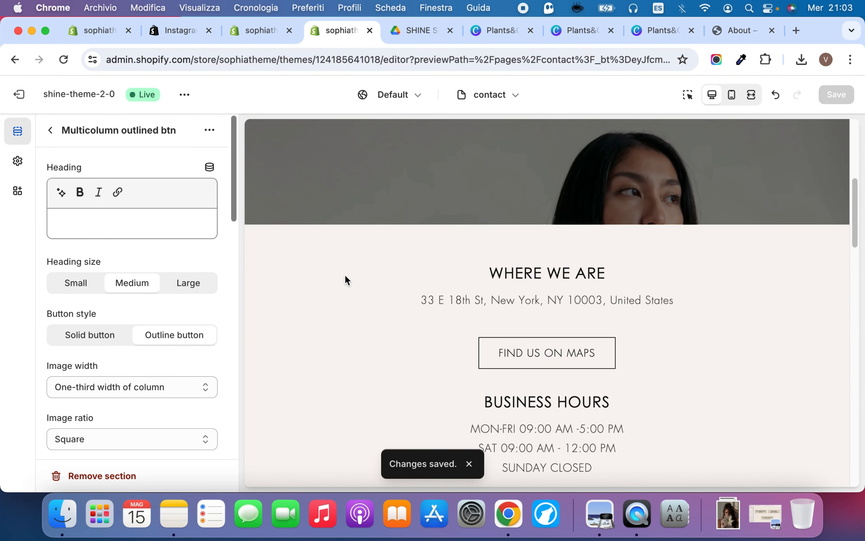
scroll(344, 275, up, 5)
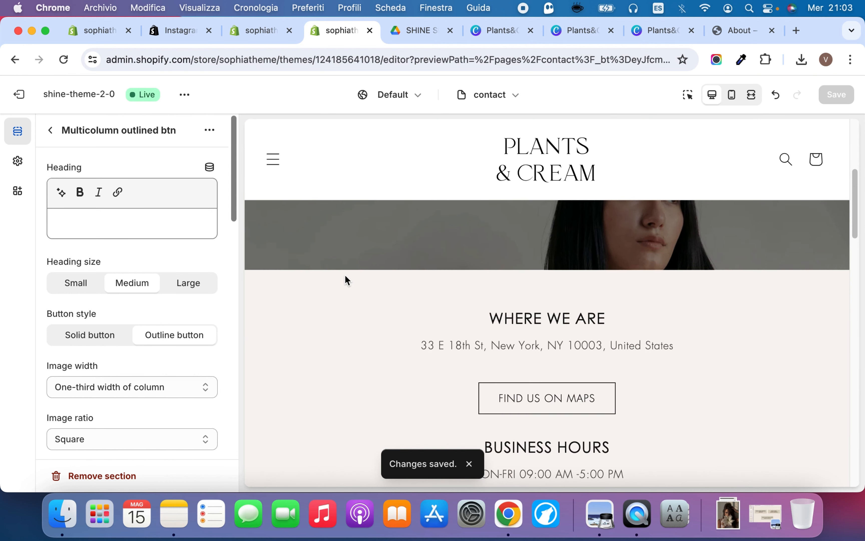
click(52, 130)
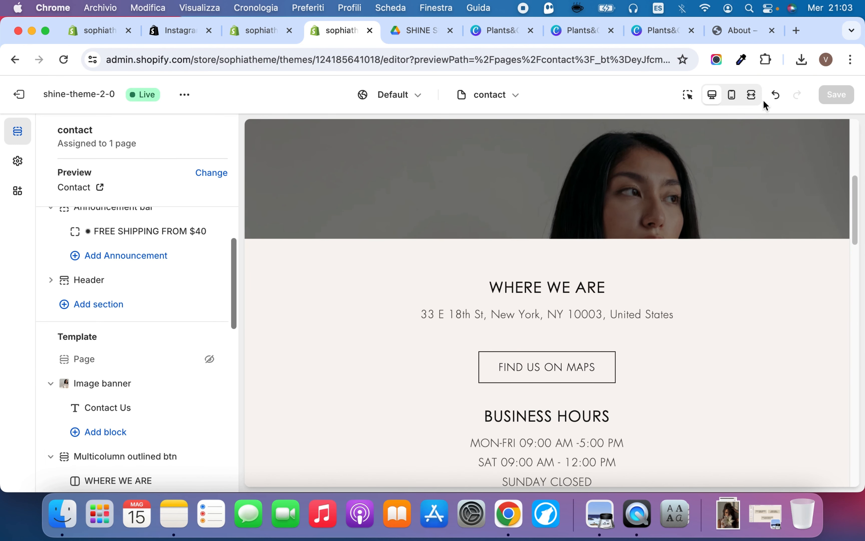
click(754, 95)
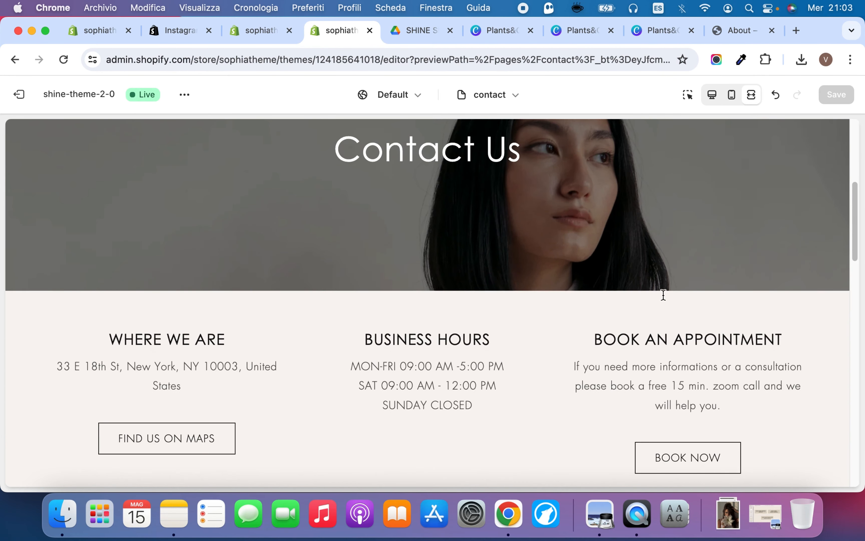
scroll(663, 294, down, 5)
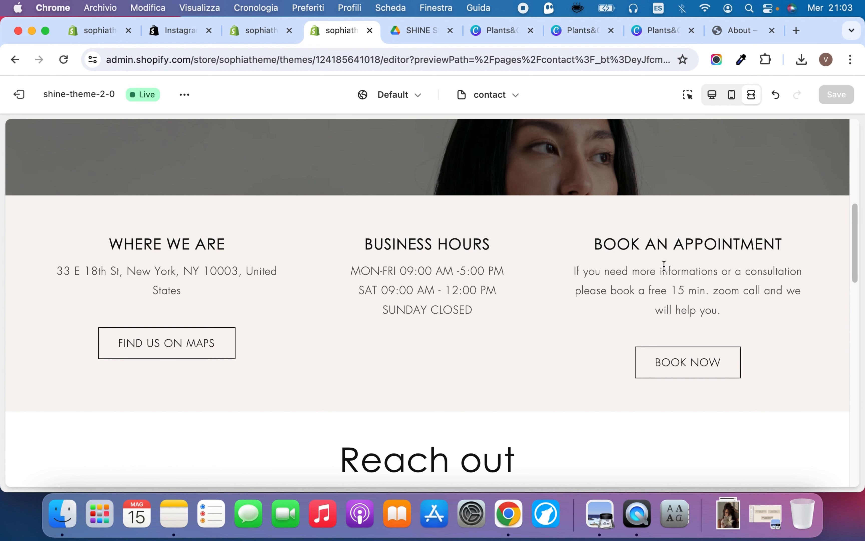
click(716, 95)
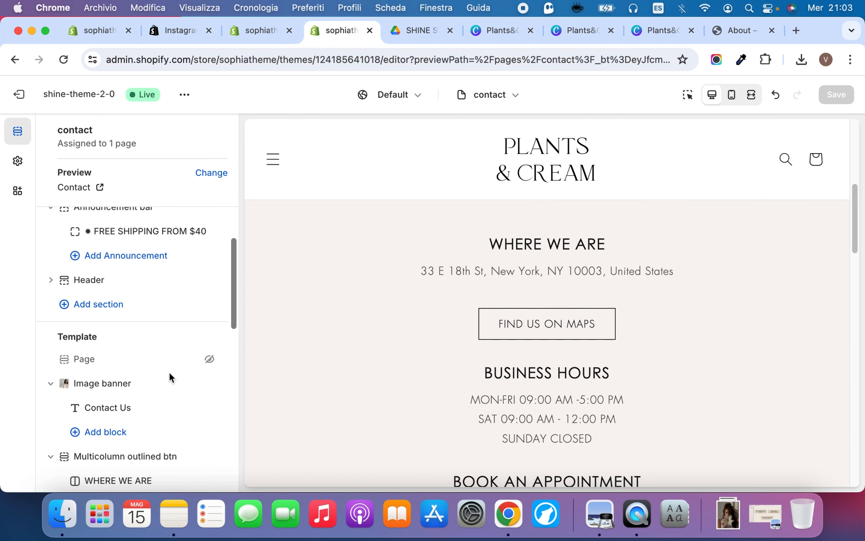
Examine the WHERE WE ARE column's image, heading, description, button label and button link settings
scroll(139, 372, down, 5)
click(116, 317)
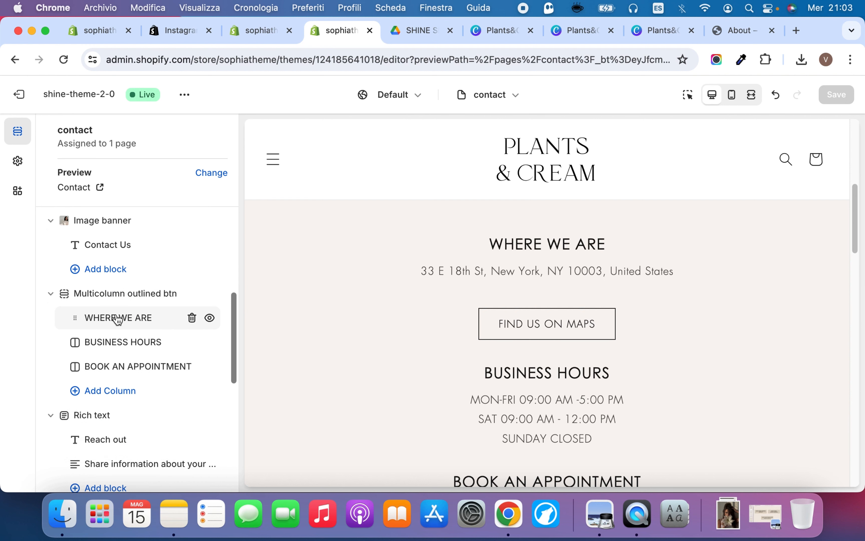
scroll(139, 372, down, 3)
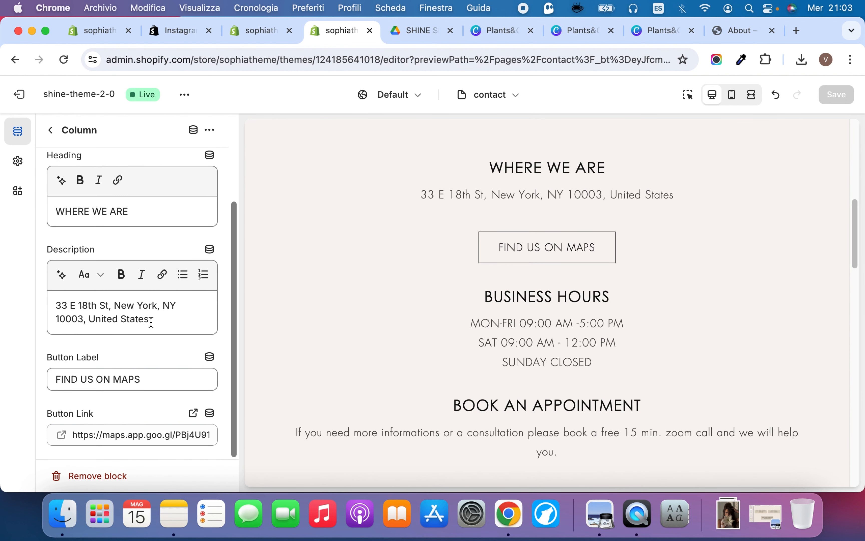
scroll(151, 322, up, 3)
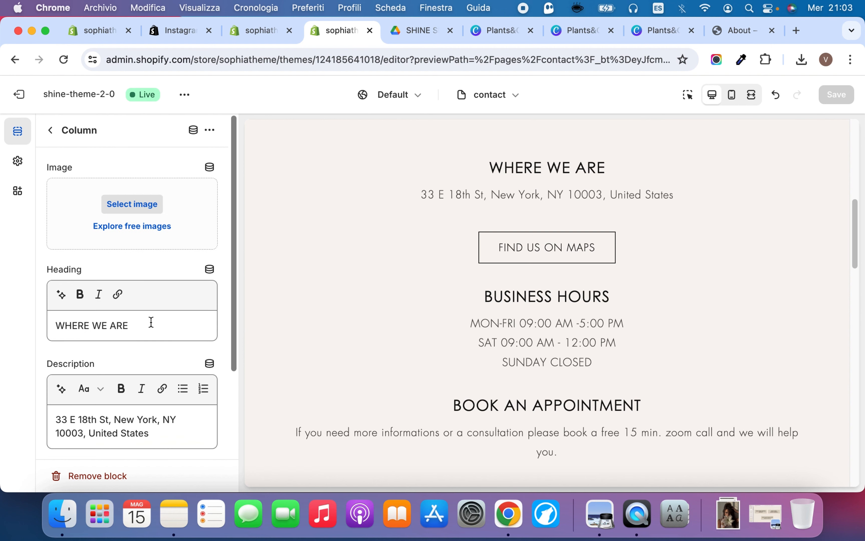
click(50, 130)
Review the Rich text section with the Reach out heading and the contact form below it
scroll(143, 350, down, 2)
scroll(136, 350, down, 2)
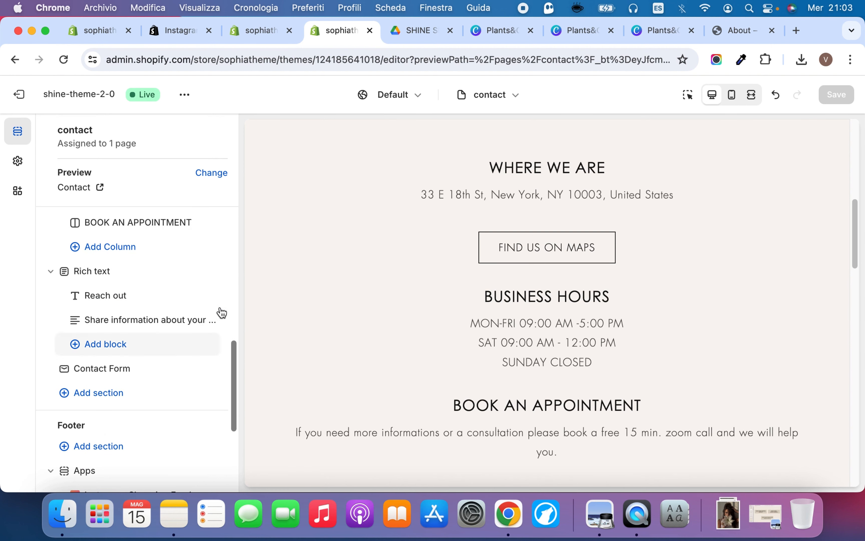
scroll(336, 307, down, 10)
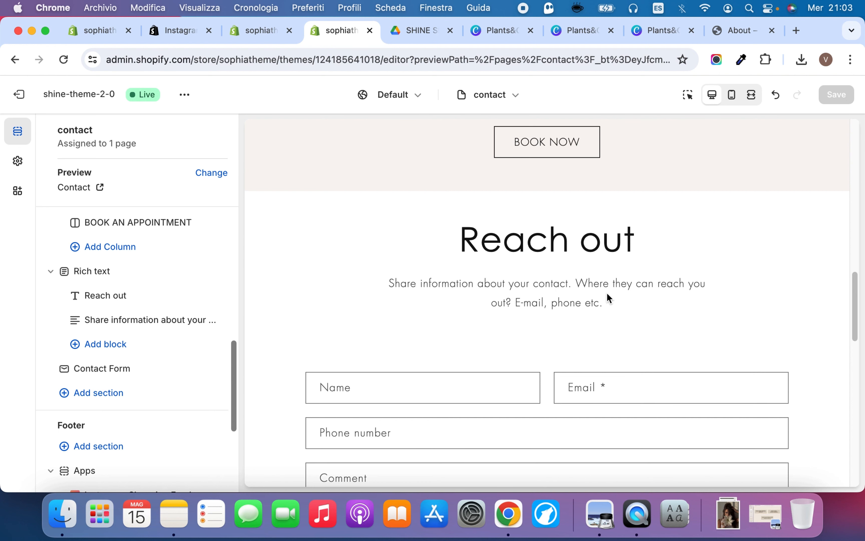
Look over the contact form and switch the editor to the faq page template
scroll(440, 324, down, 7)
scroll(440, 324, up, 2)
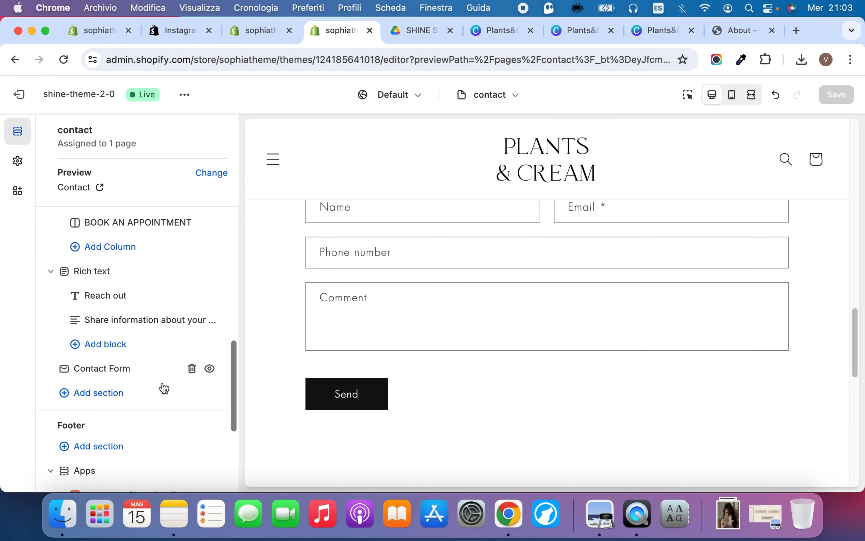
scroll(164, 388, down, 2)
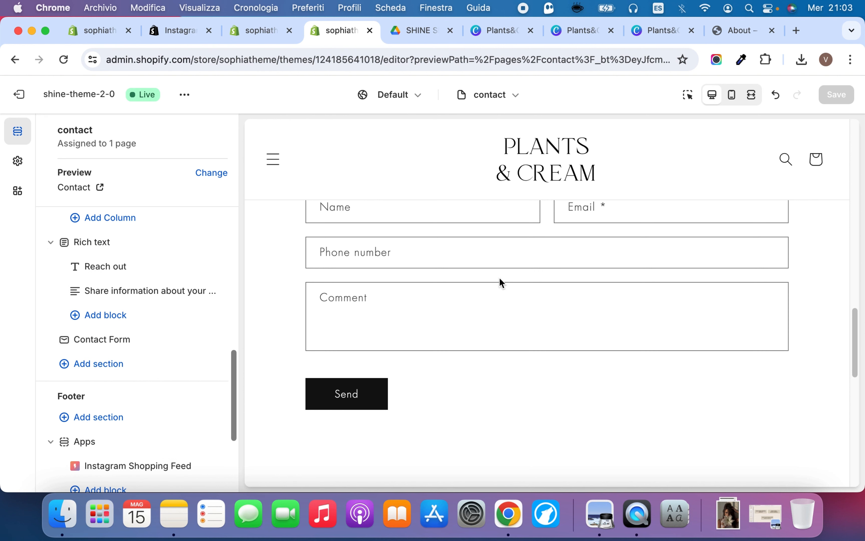
scroll(499, 279, down, 4)
scroll(499, 279, up, 5)
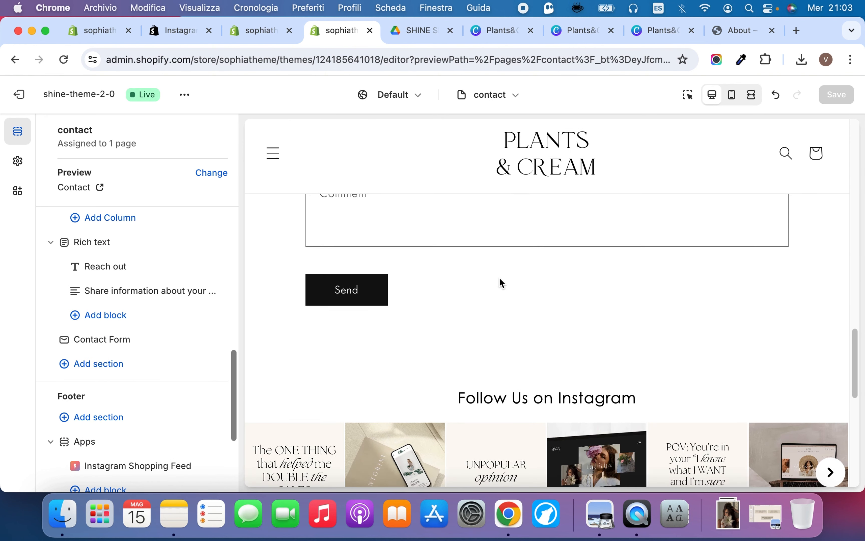
click(485, 100)
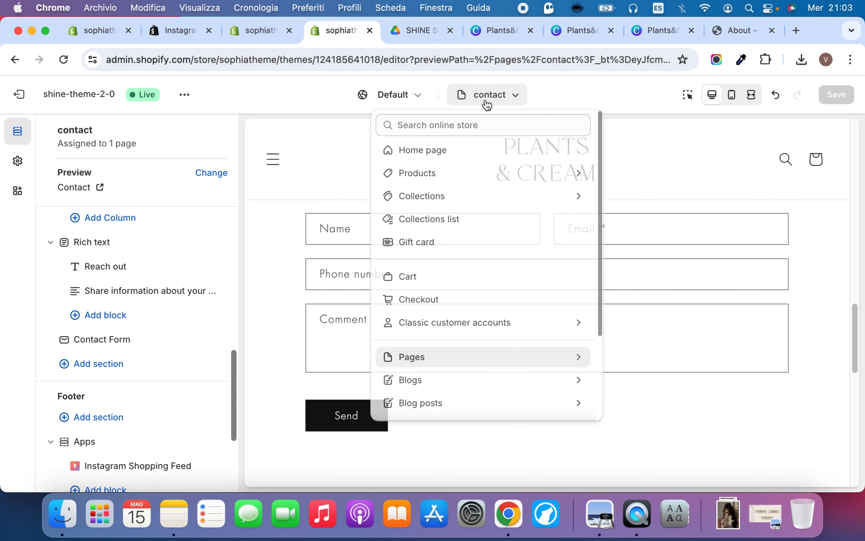
click(442, 358)
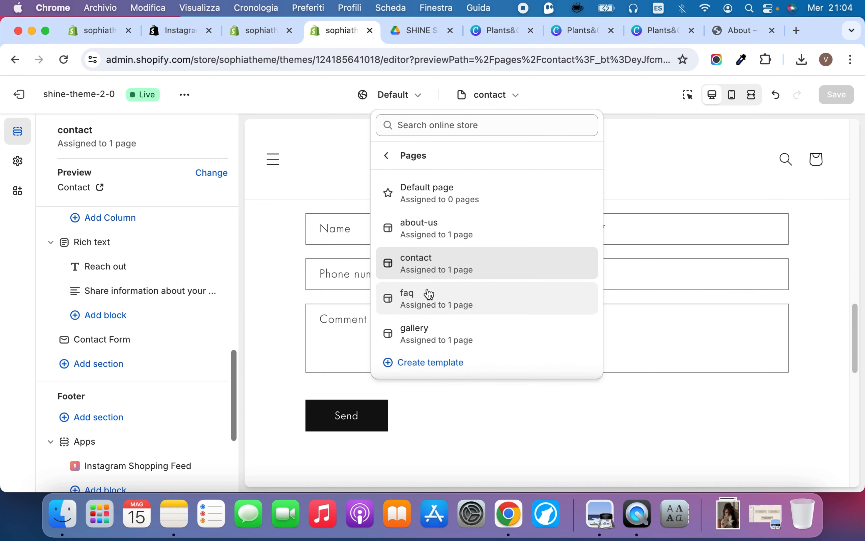
click(492, 299)
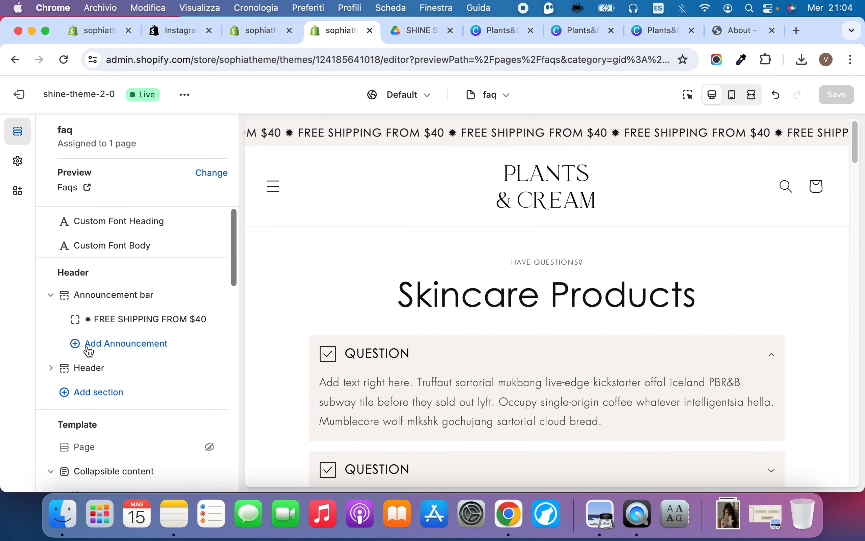
Open the Collapsible content section's settings and set its Skincare Products heading size to Large
scroll(88, 352, down, 5)
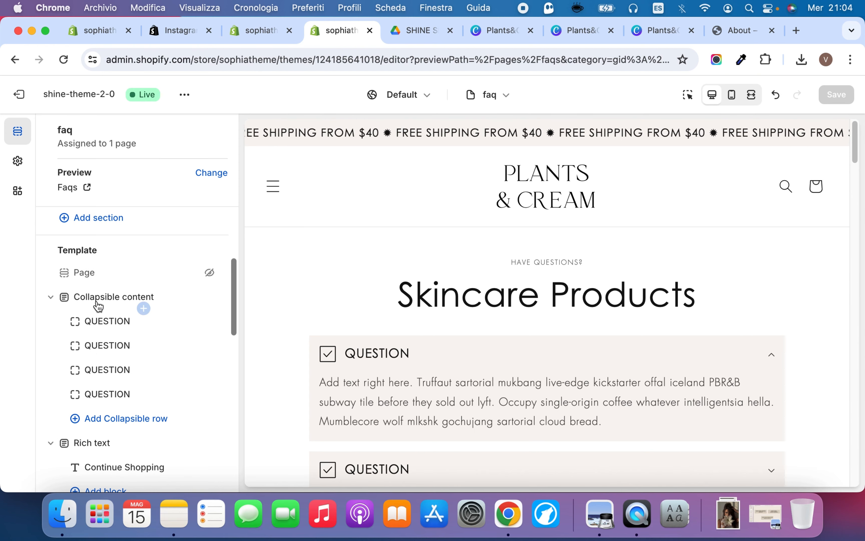
click(120, 299)
triple_click(100, 280)
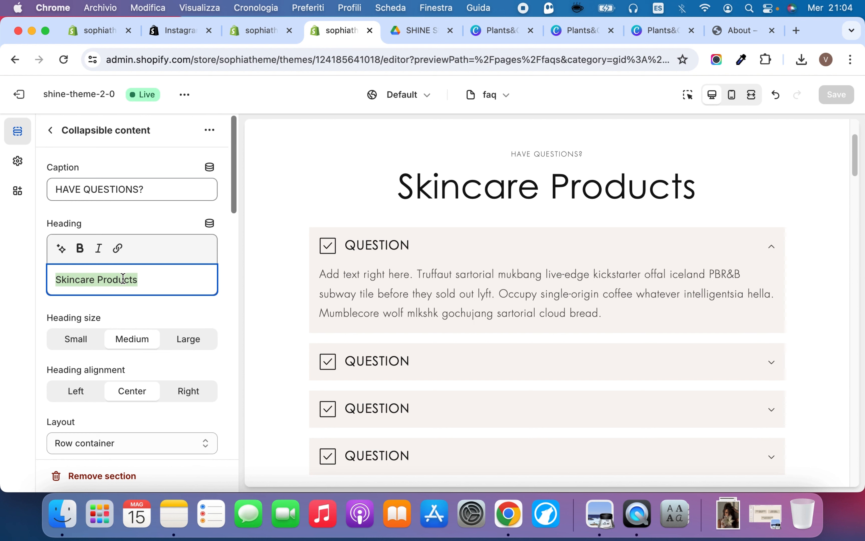
click(81, 341)
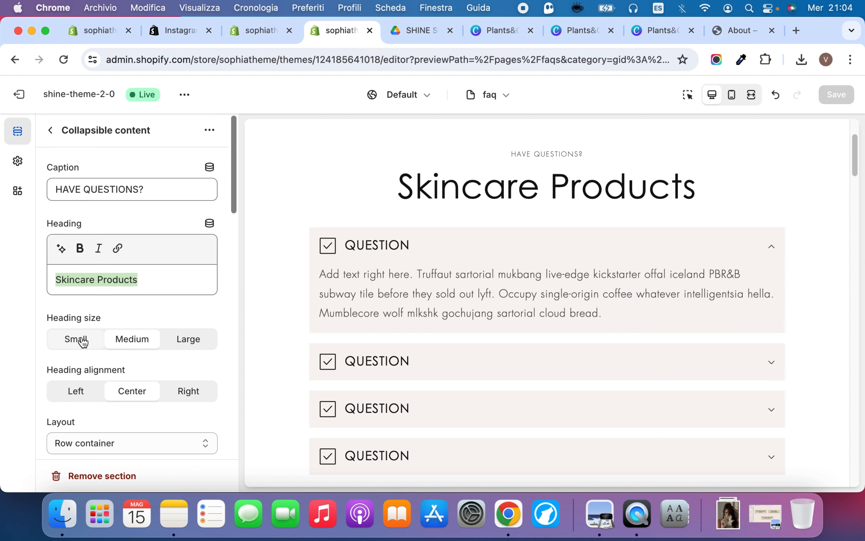
click(126, 345)
click(189, 343)
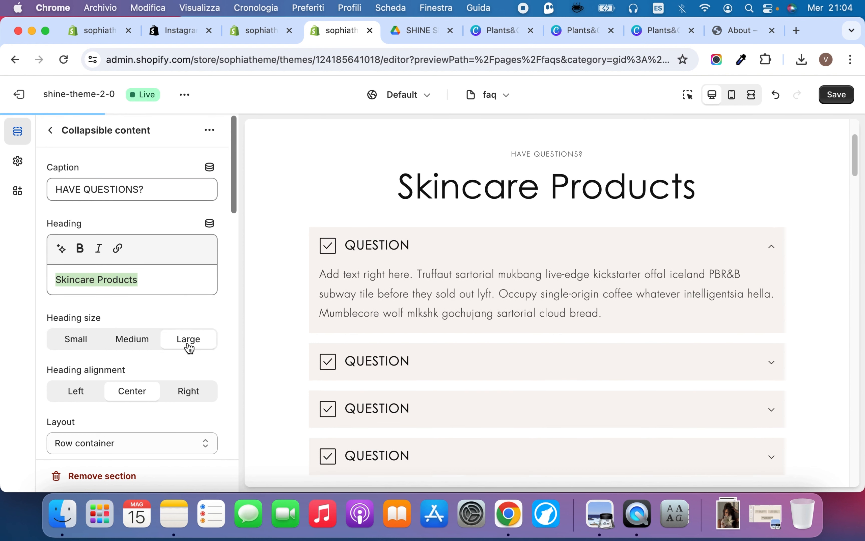
Try Left and Right heading alignment for the collapsible section and restore Center
click(82, 393)
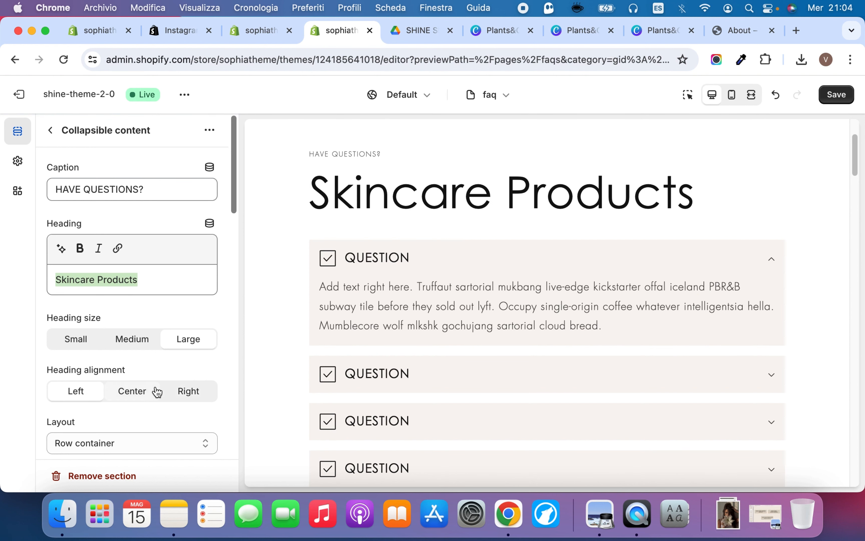
click(193, 392)
click(153, 394)
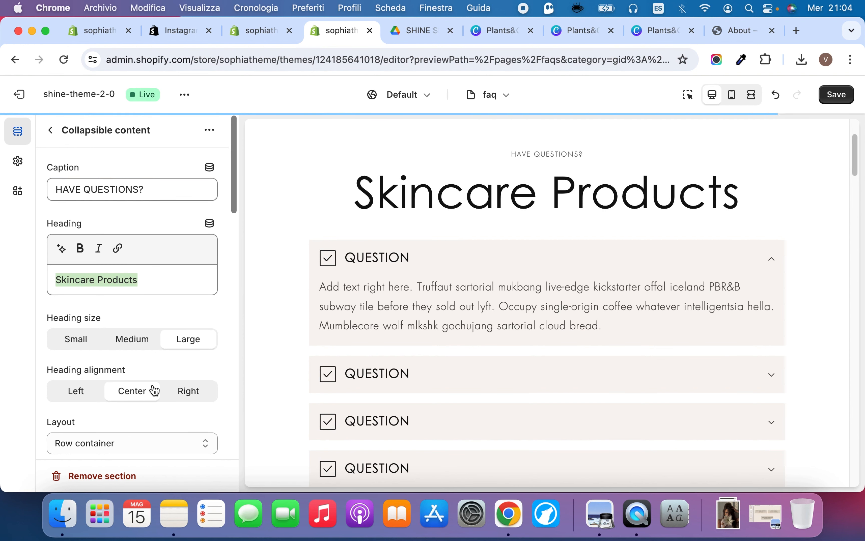
Try the Section container and No container layouts for the collapsible section and restore Row container
scroll(153, 384, down, 3)
click(154, 371)
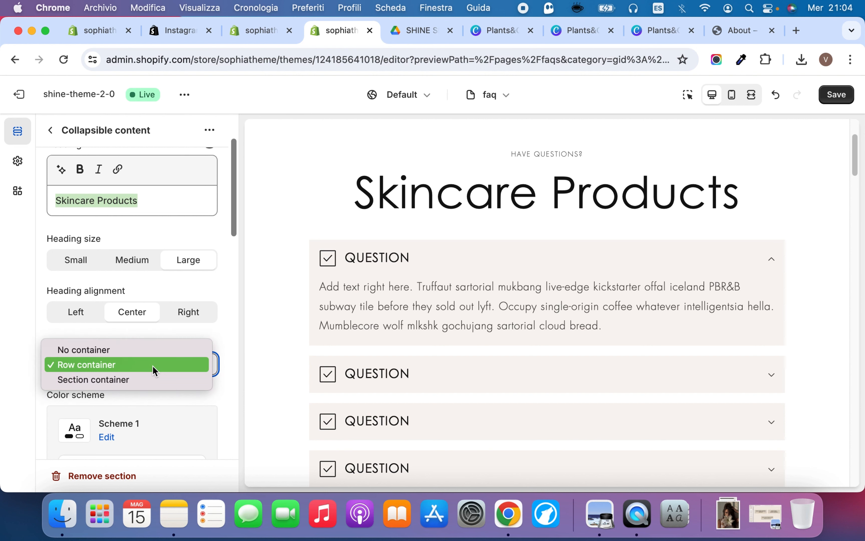
click(155, 379)
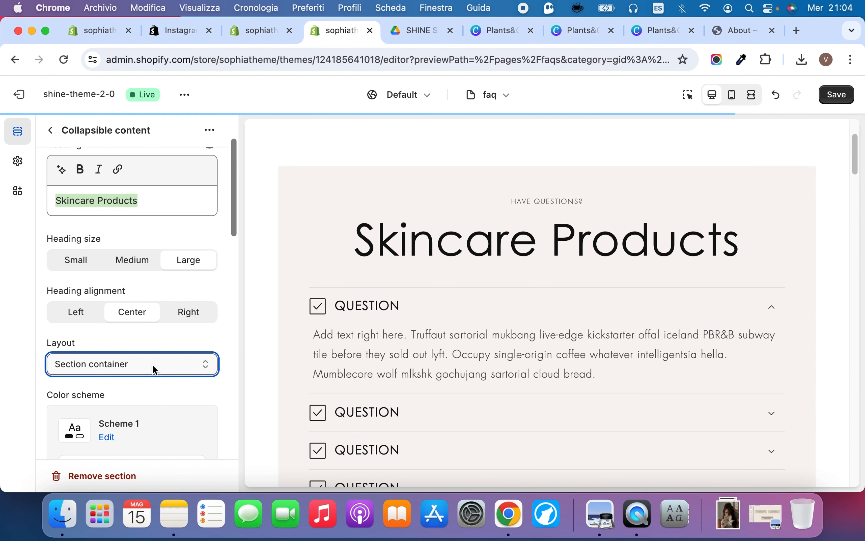
scroll(323, 303, down, 3)
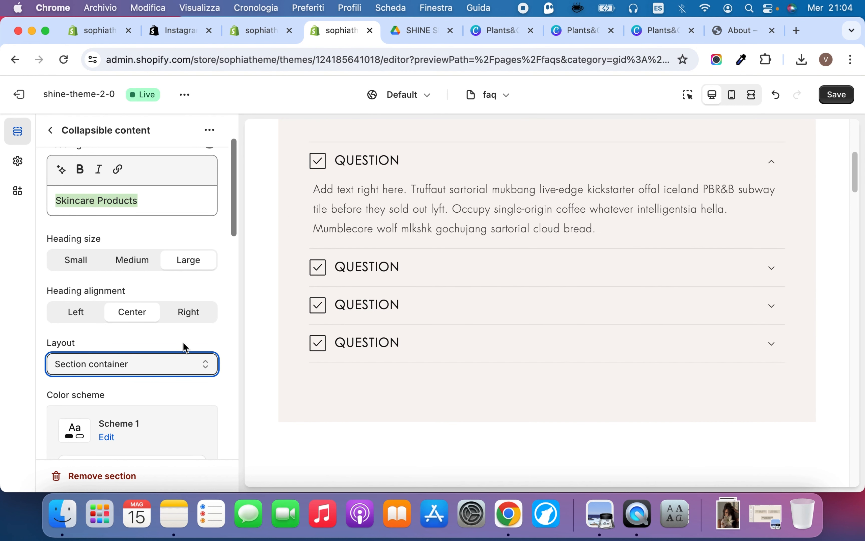
click(156, 362)
click(154, 332)
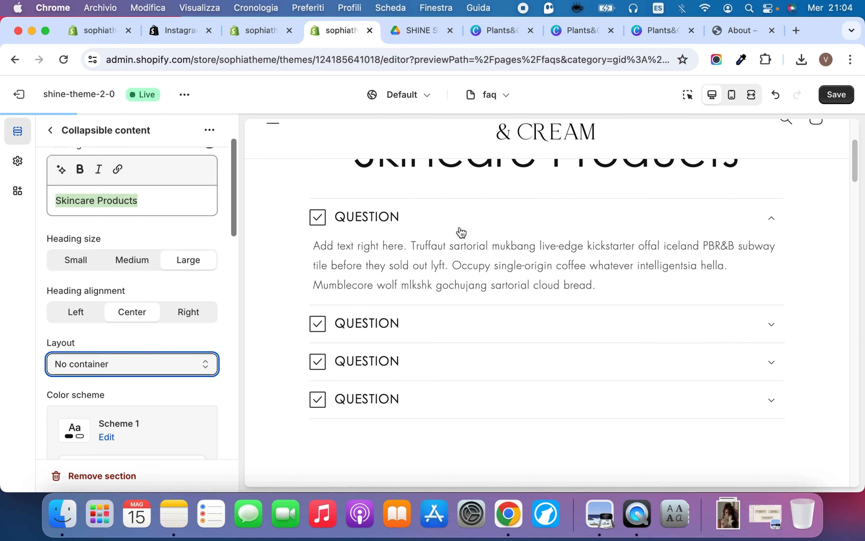
click(149, 363)
click(141, 380)
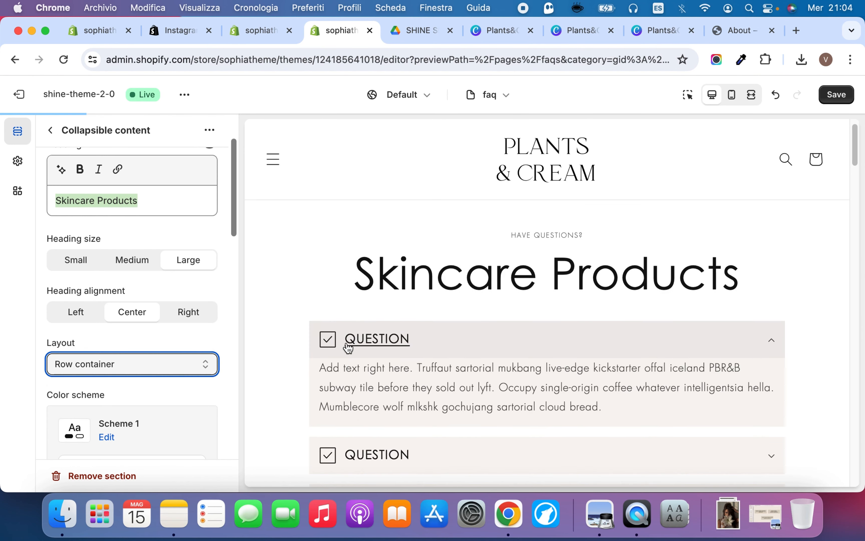
Try Scheme 5 as the section color scheme and Scheme 4 for the container, and undo both color changes
scroll(161, 388, down, 4)
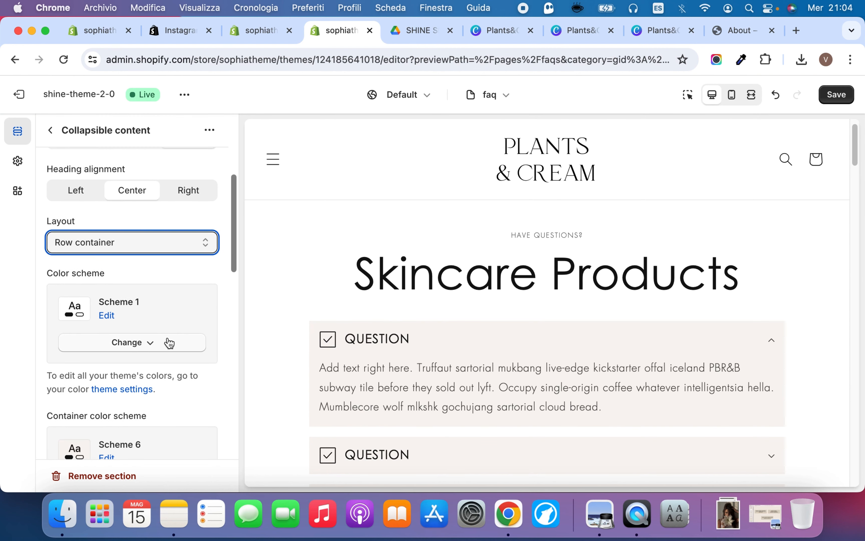
click(168, 342)
click(156, 282)
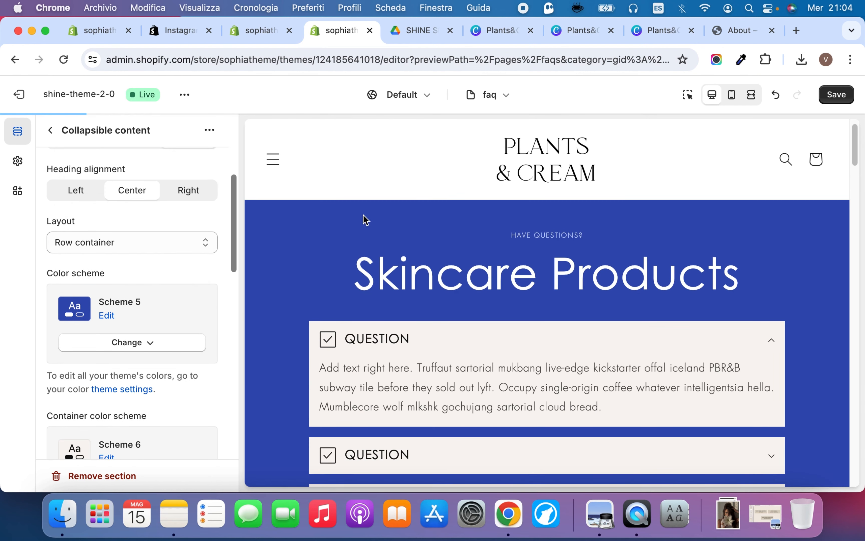
scroll(130, 387, down, 3)
click(143, 351)
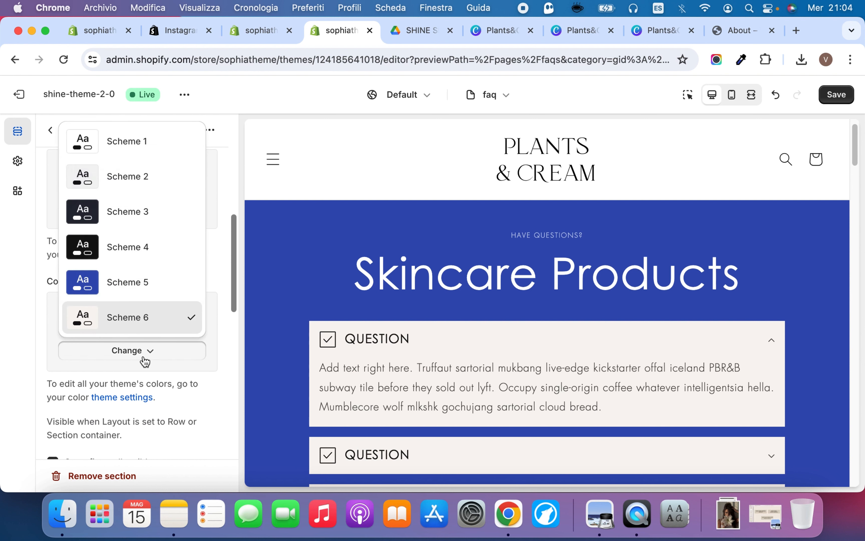
click(149, 247)
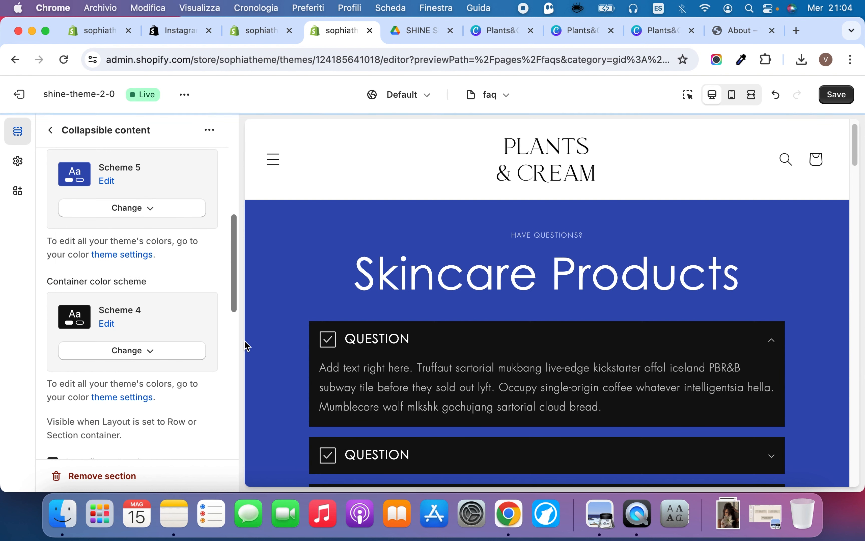
click(775, 95)
click(778, 95)
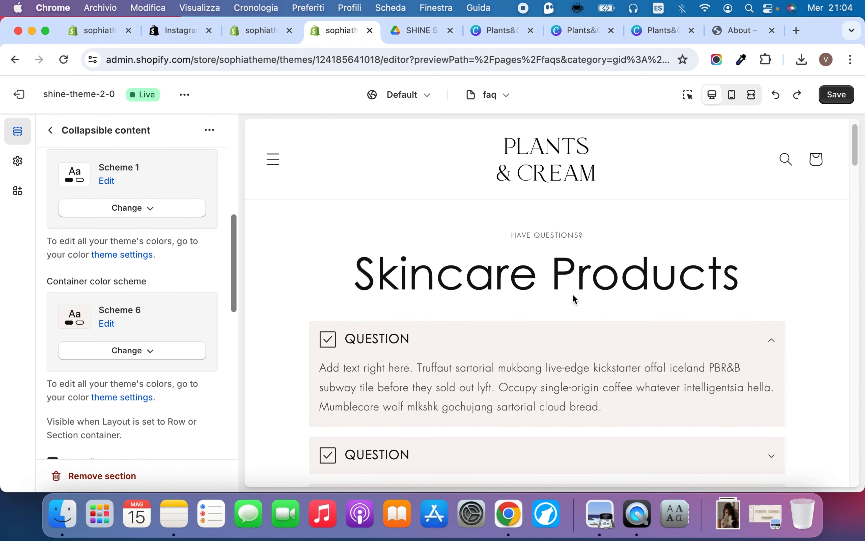
Duplicate the Skincare Products collapsible content section
click(210, 130)
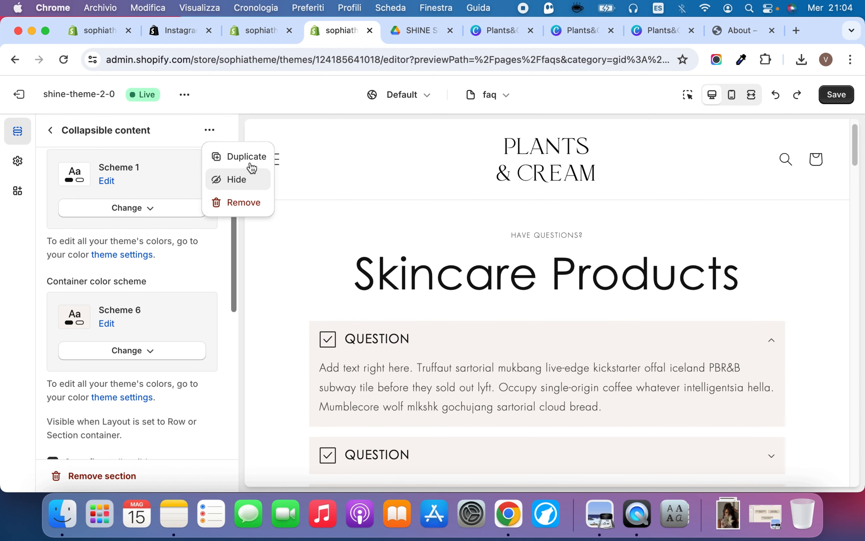
click(247, 156)
scroll(338, 303, down, 2)
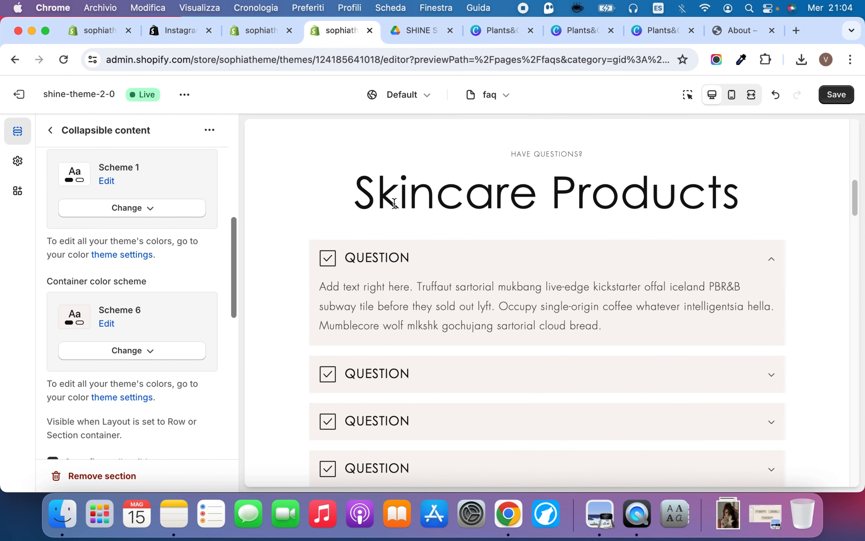
Open the second Collapsible content section, change its heading to Treatments, and save the faq template
click(50, 130)
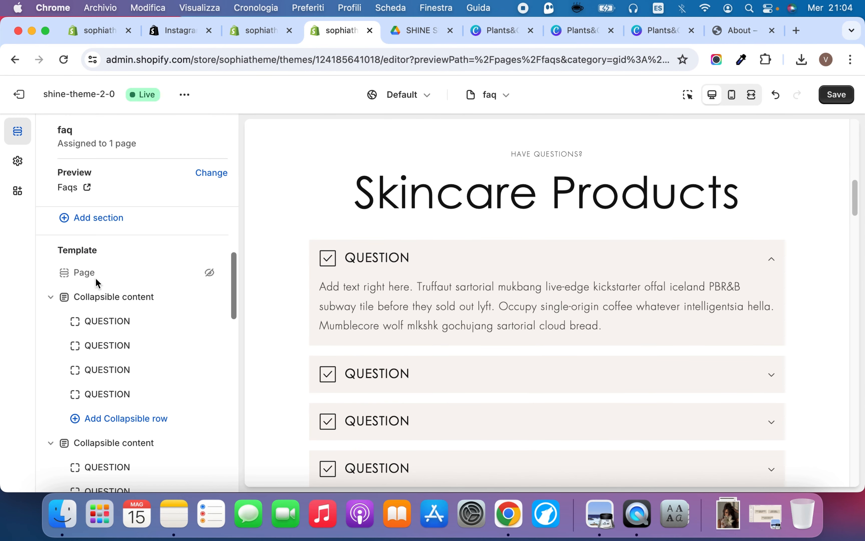
scroll(107, 322, down, 3)
scroll(120, 385, down, 2)
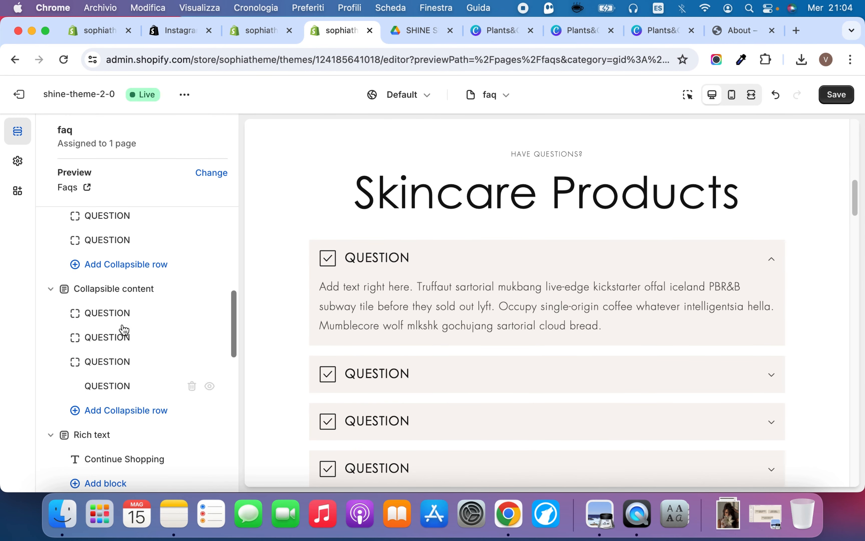
click(113, 289)
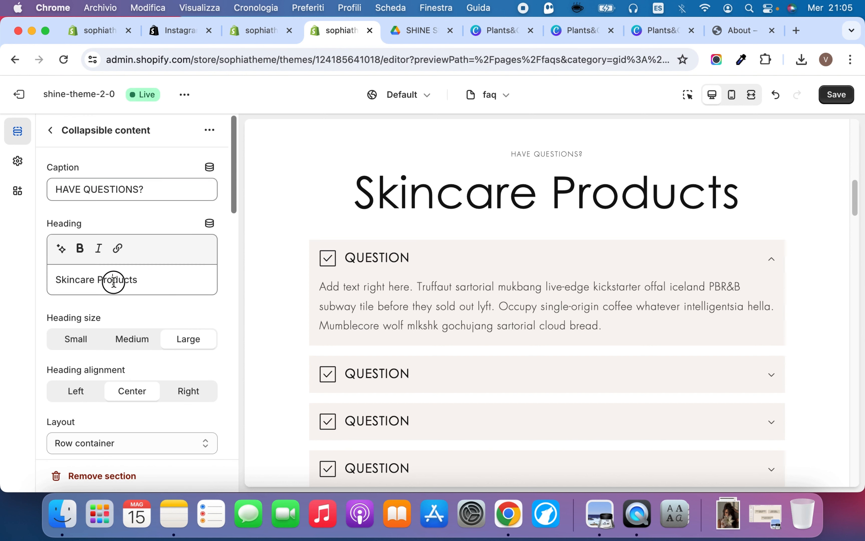
triple_click(115, 281)
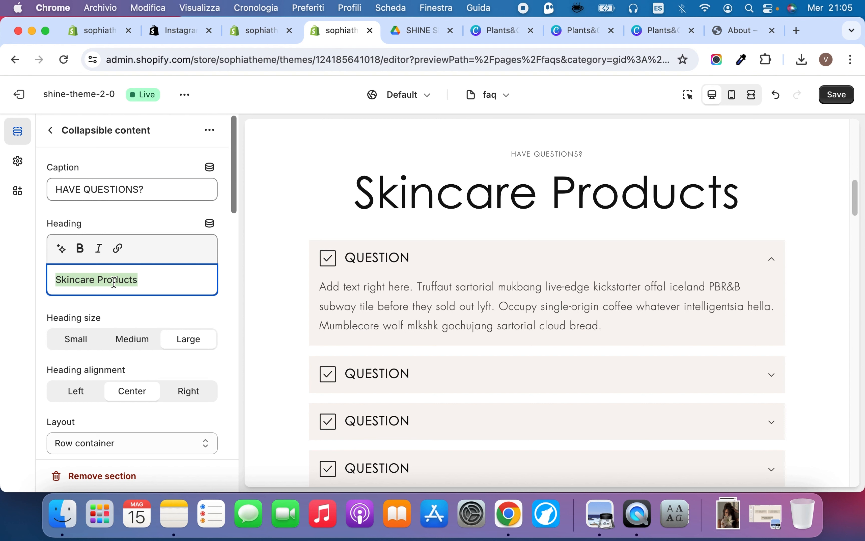
text(Trea)
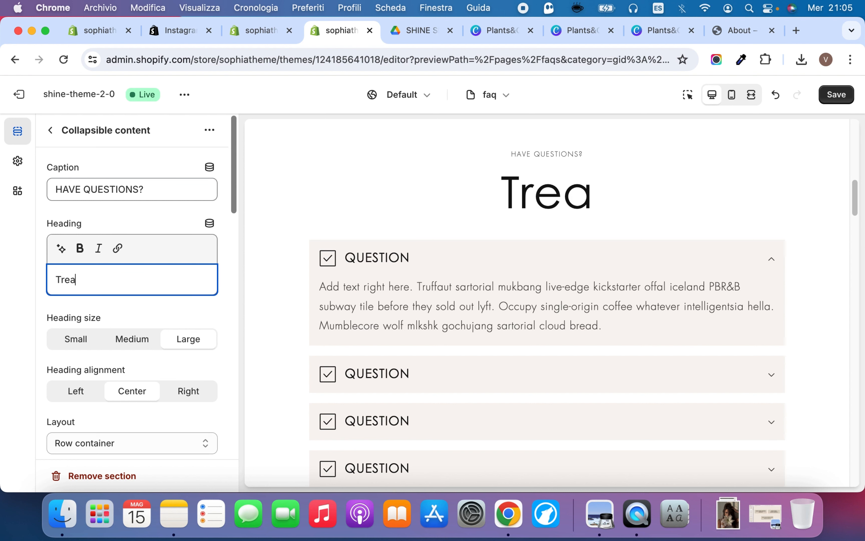
text(tment)
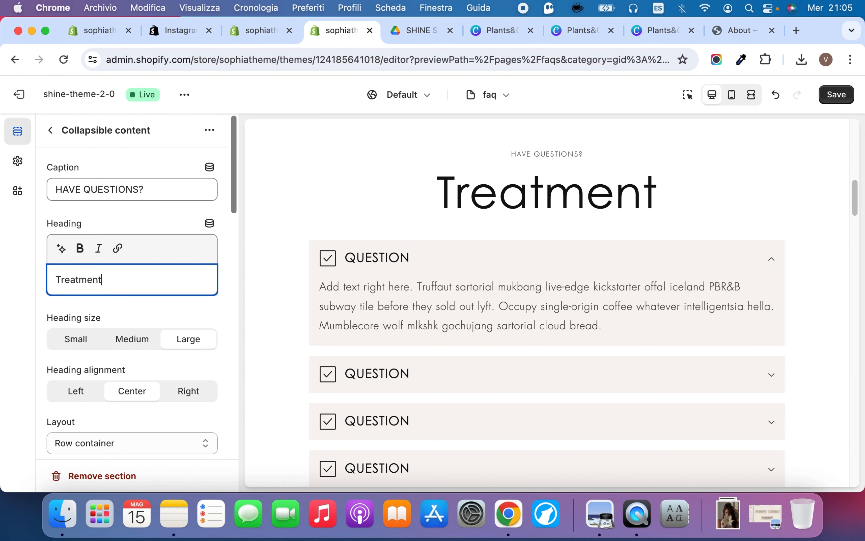
text(s)
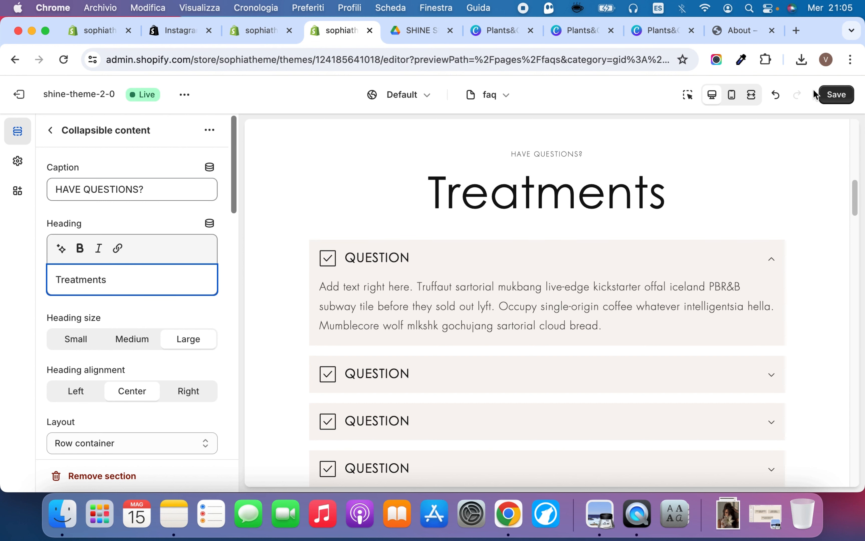
click(822, 95)
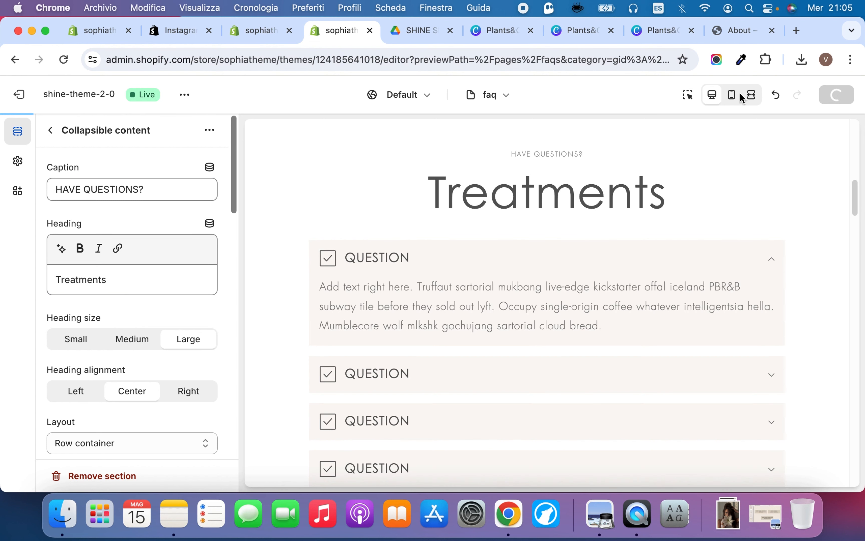
Duplicate the Treatments collapsible section and replace the heading text with Shipping
click(210, 131)
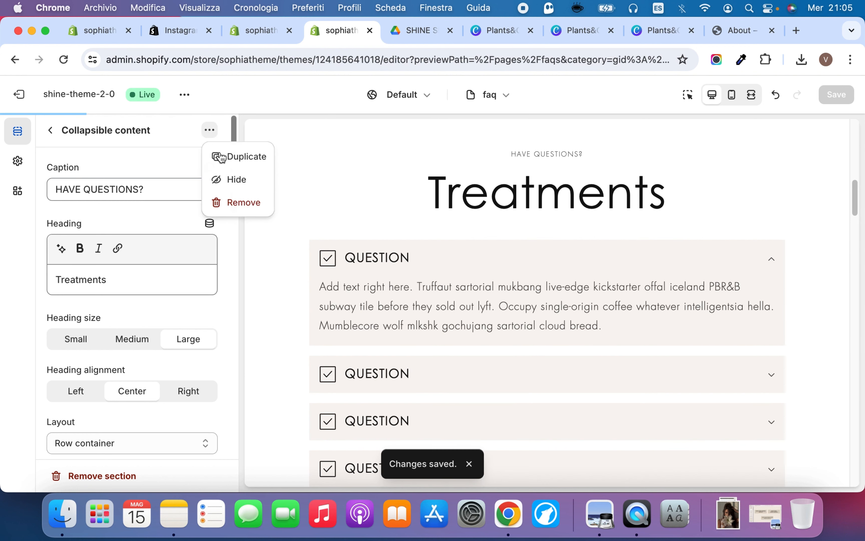
click(235, 161)
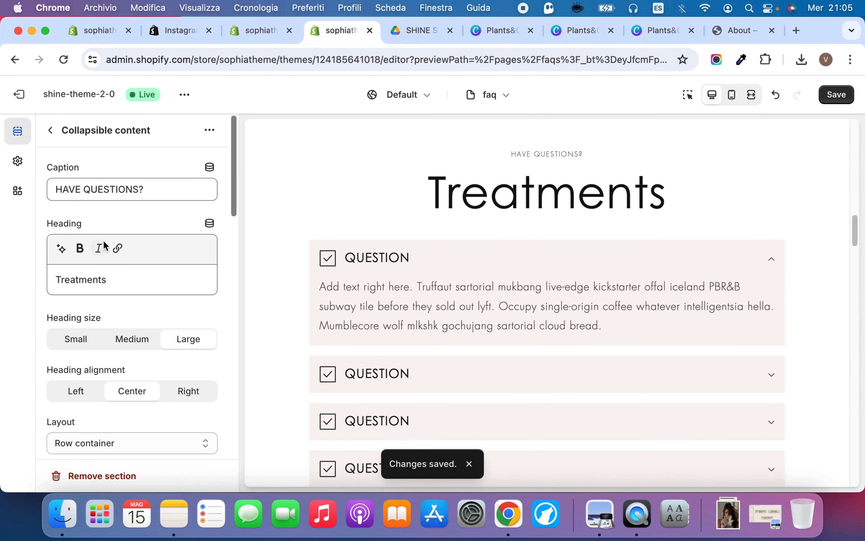
click(84, 280)
double_click(84, 280)
text(Shipping)
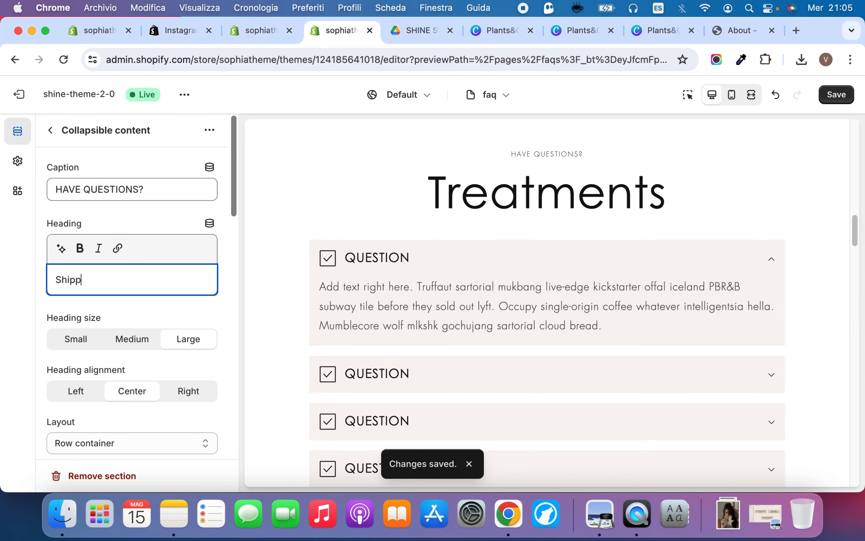
Try the Chat bubble and Carrot icons on the Shipping section's first question row, and restore the Check mark icon
click(109, 311)
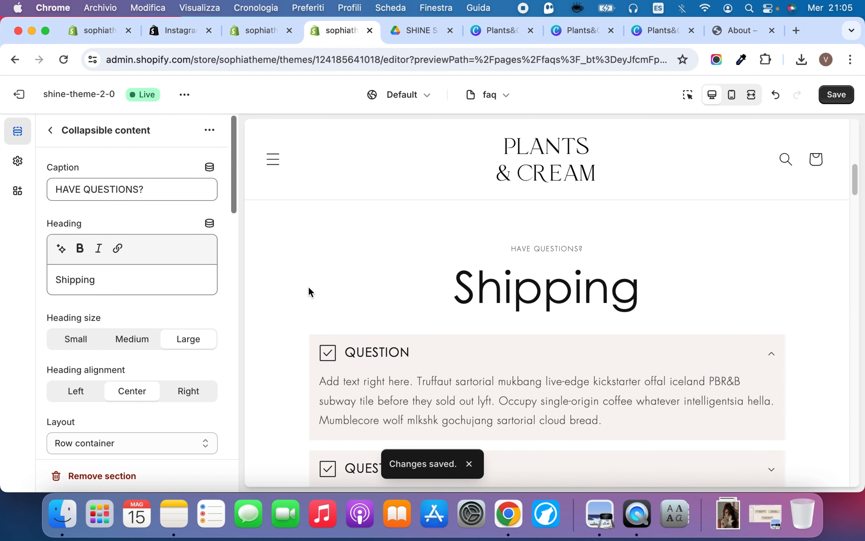
click(58, 134)
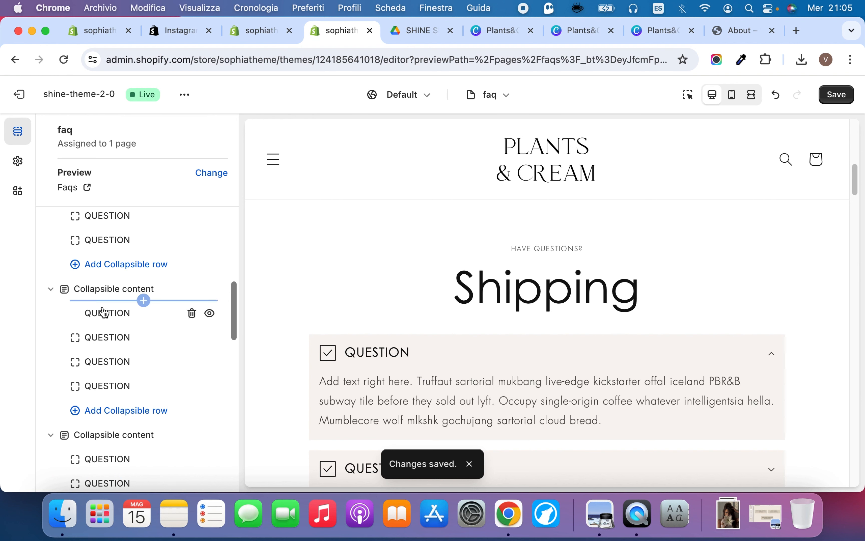
click(107, 316)
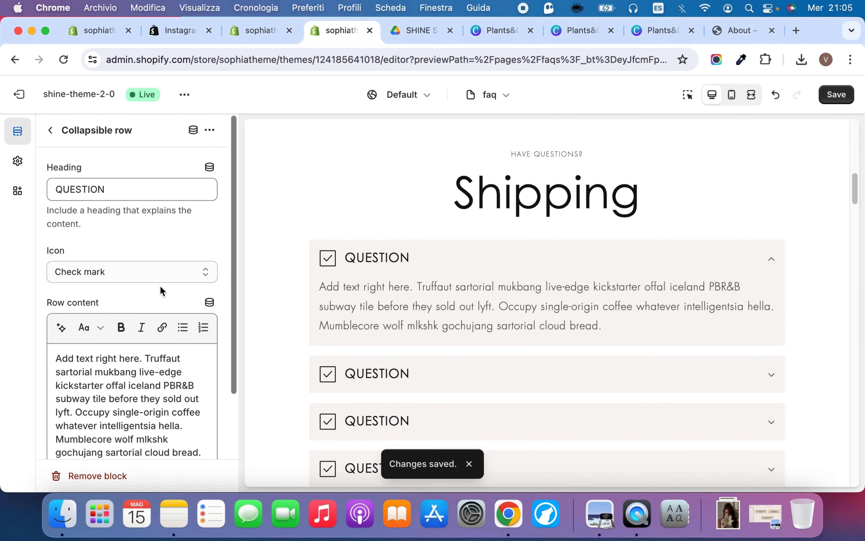
click(103, 185)
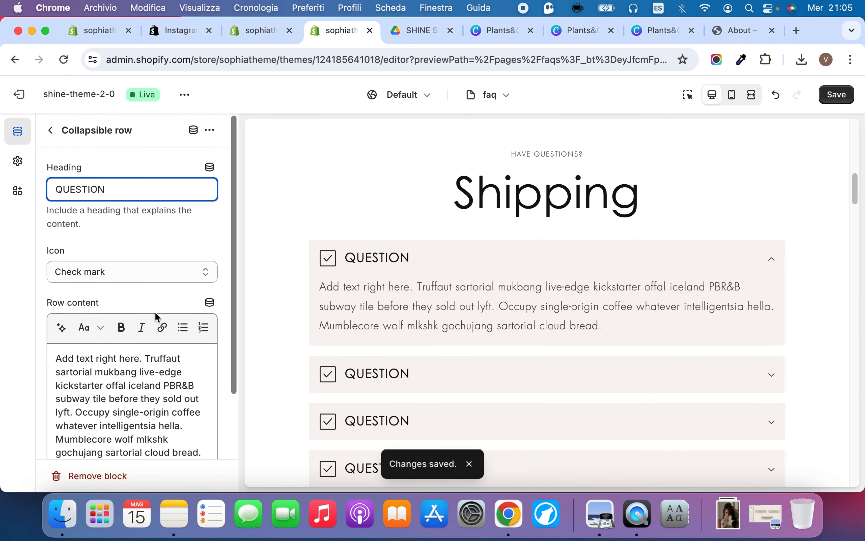
click(133, 272)
click(127, 257)
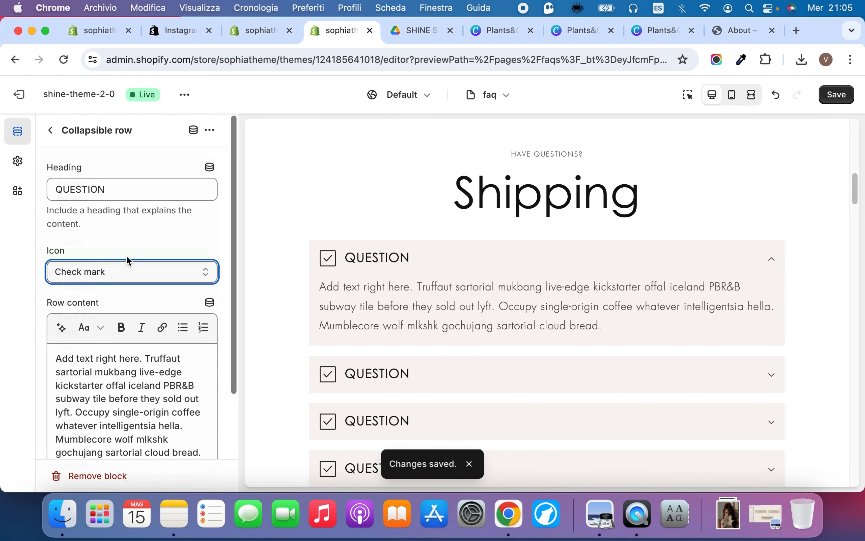
click(130, 271)
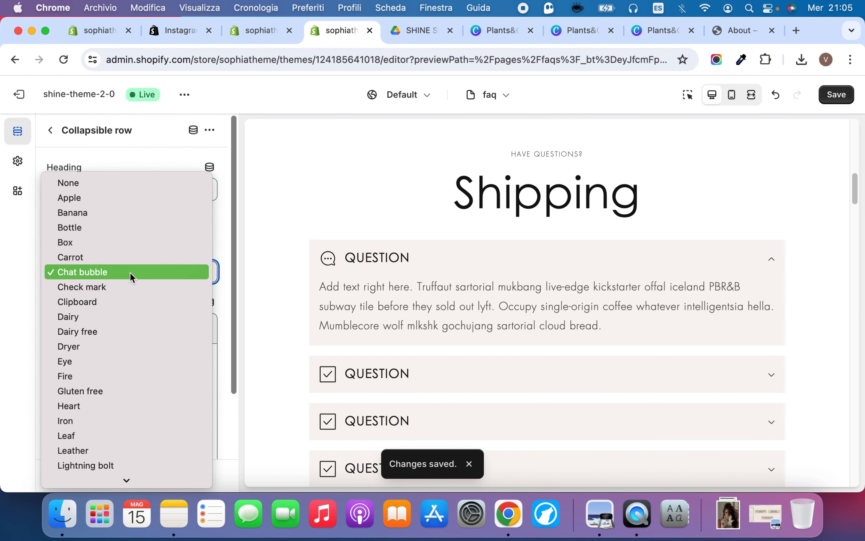
click(134, 256)
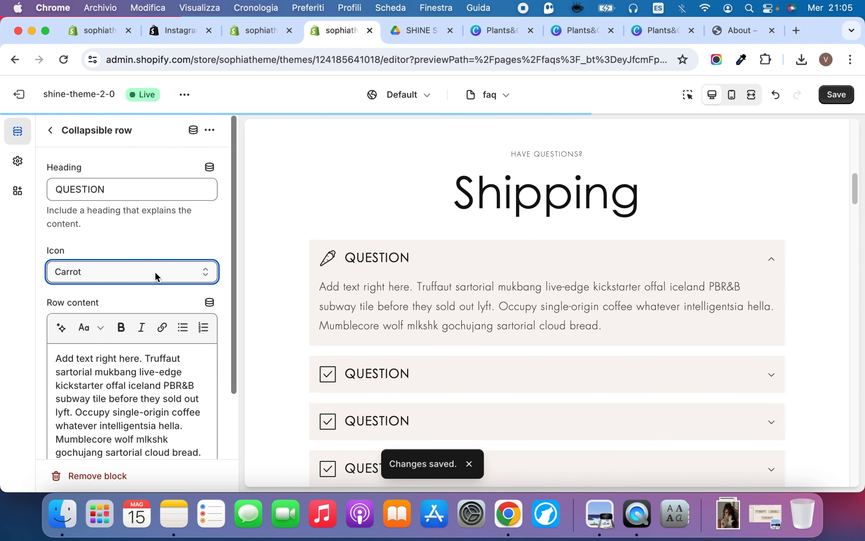
click(155, 270)
click(146, 300)
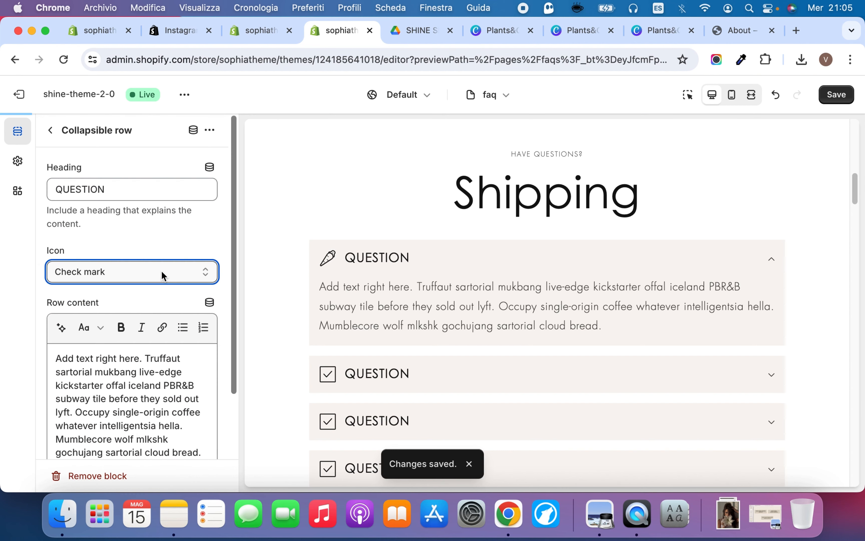
Replace the dresses collection in the Collection list section with Bestsellers
scroll(449, 267, down, 6)
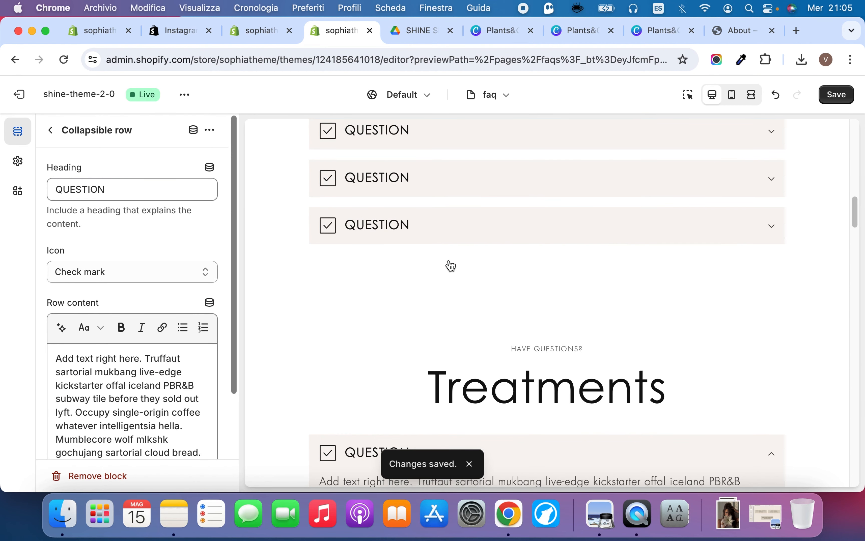
scroll(451, 266, down, 10)
scroll(451, 266, down, 2)
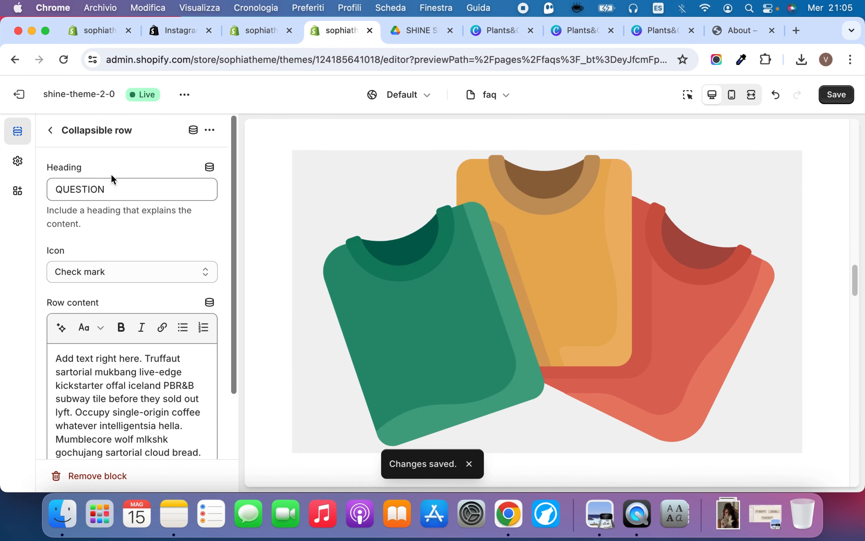
click(57, 135)
scroll(95, 342, down, 3)
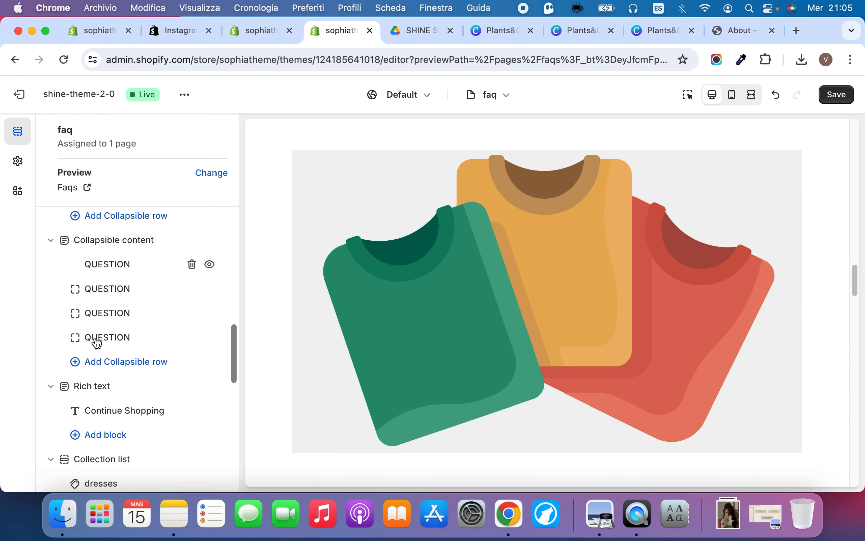
scroll(97, 343, down, 3)
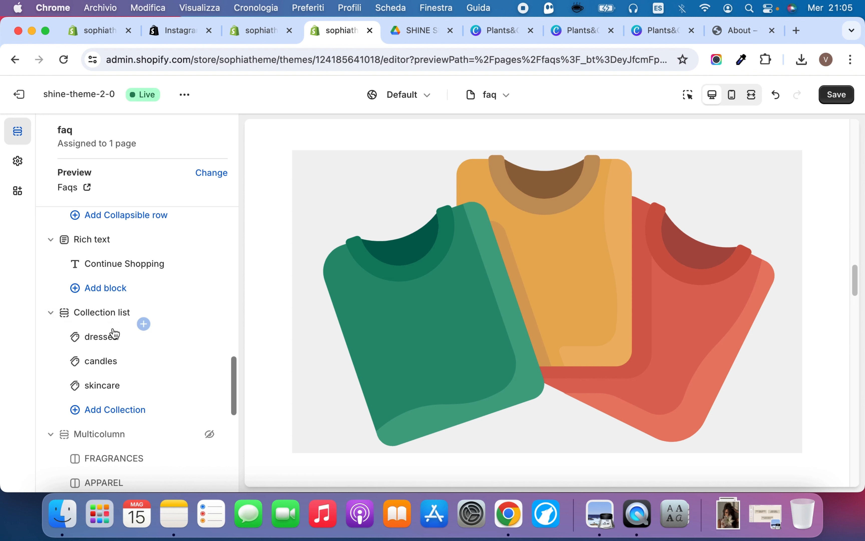
click(111, 338)
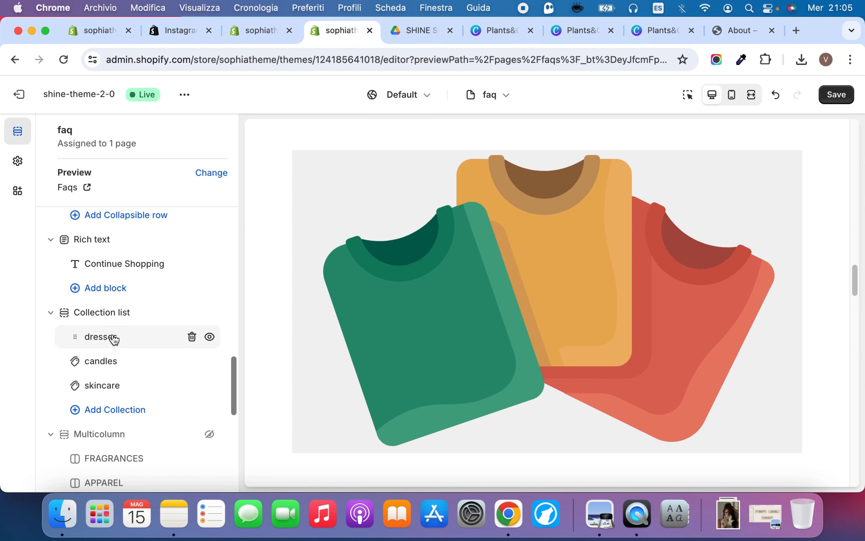
click(119, 266)
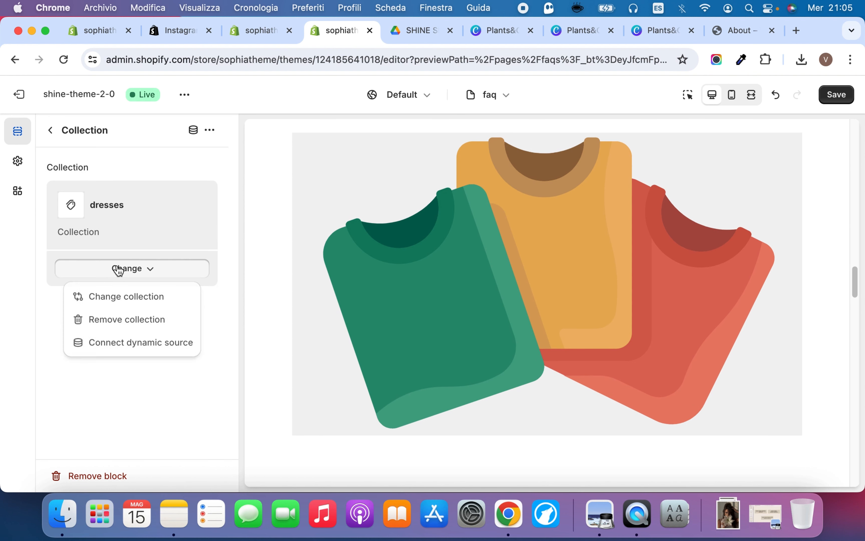
click(150, 304)
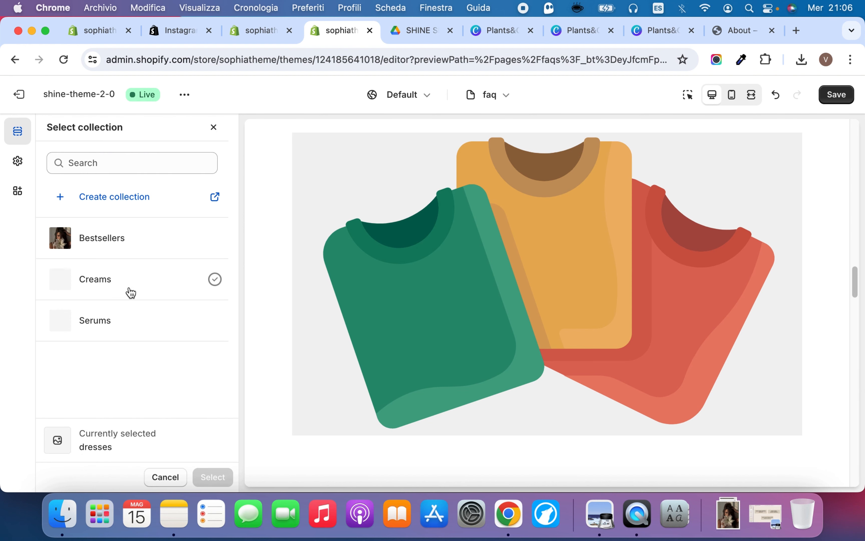
click(125, 237)
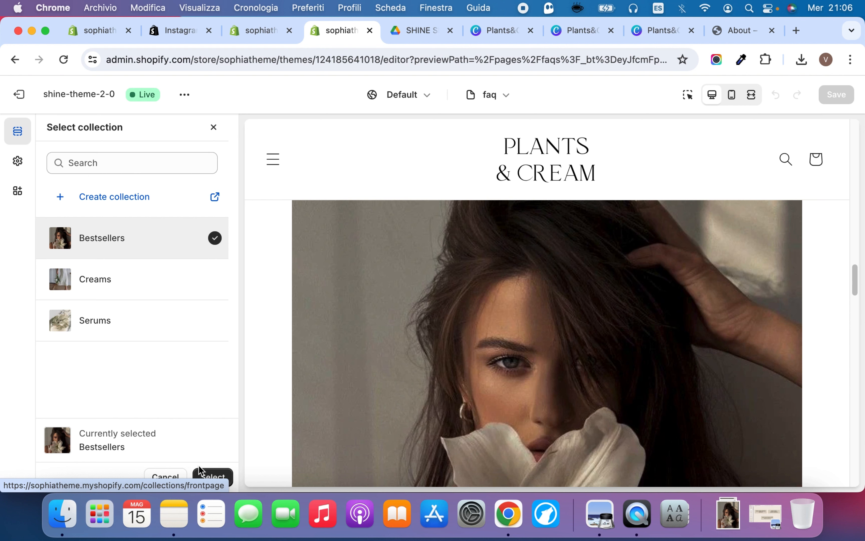
click(223, 477)
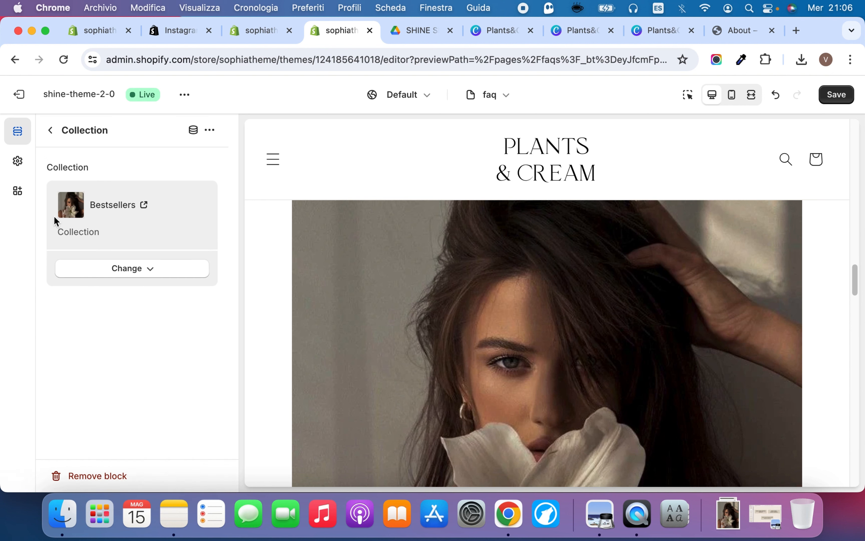
Replace the candles collection in the Collection list section with Creams and save the faq template
click(51, 130)
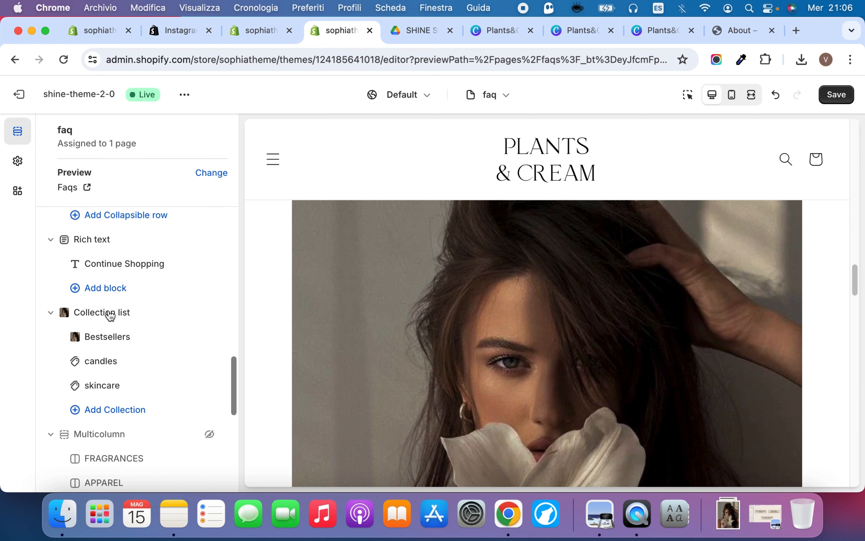
click(116, 363)
click(146, 269)
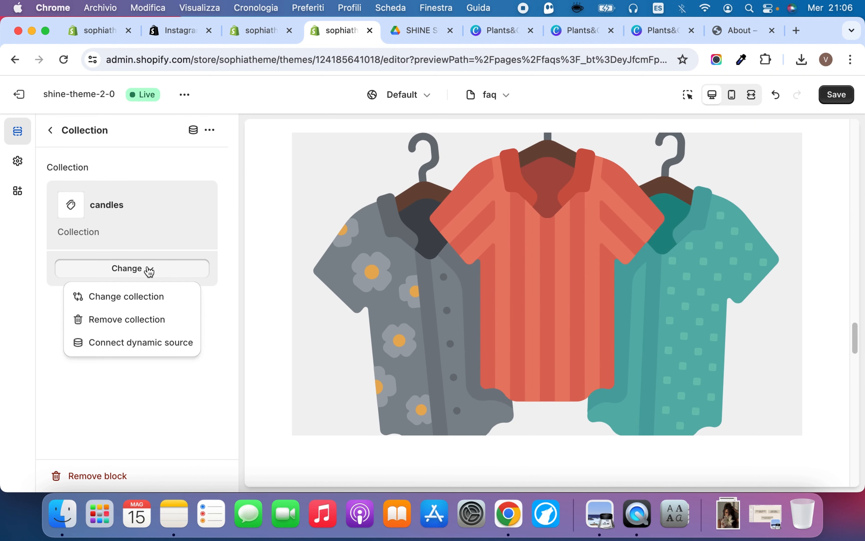
click(142, 300)
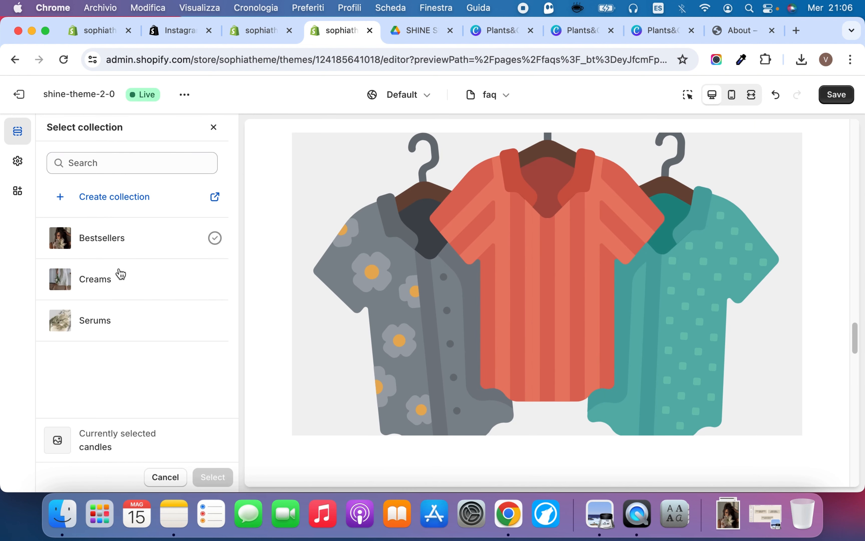
click(110, 274)
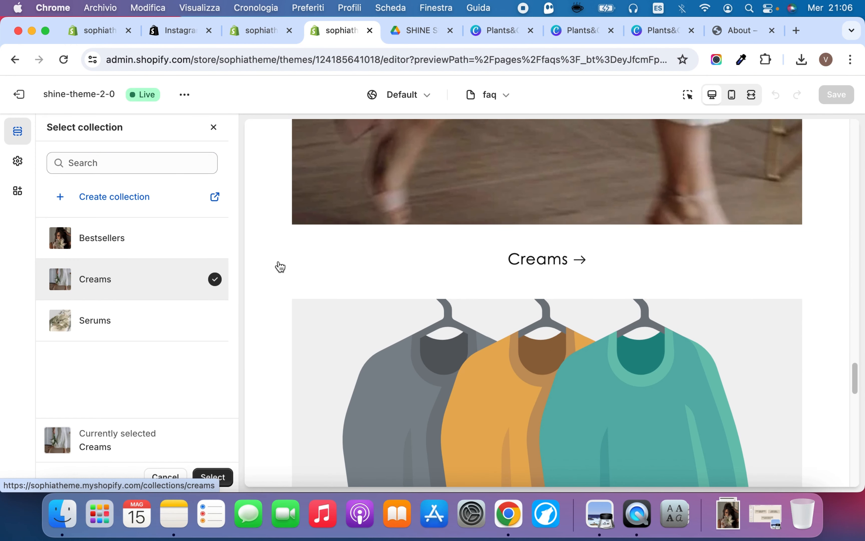
click(217, 477)
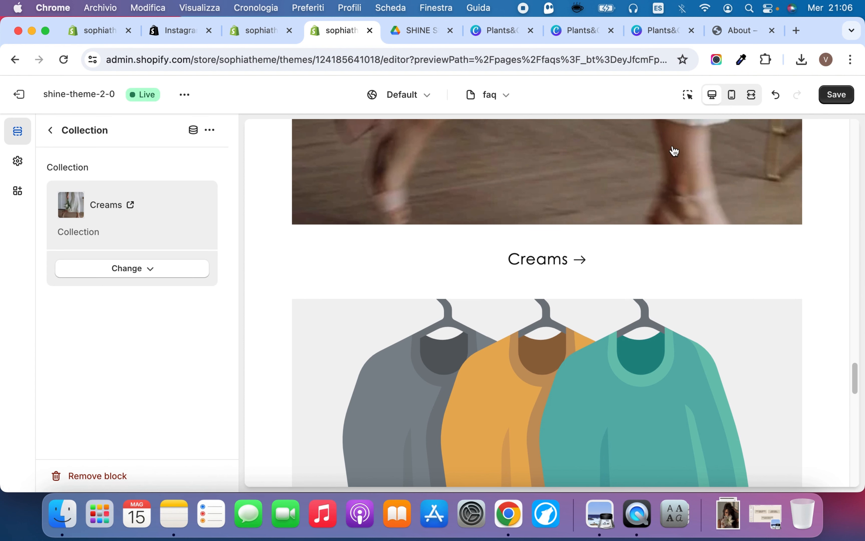
click(835, 93)
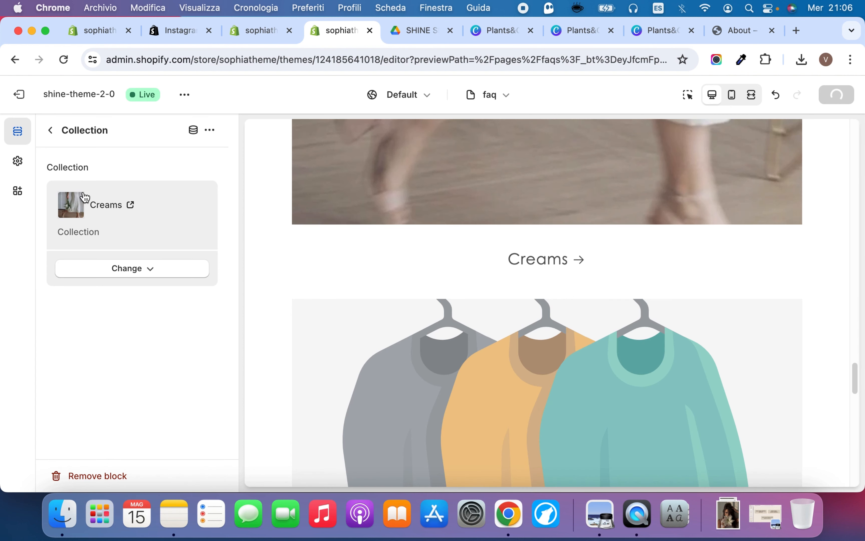
Make the hidden Multicolumn section visible and hide the Collection list section
click(53, 134)
scroll(101, 357, down, 5)
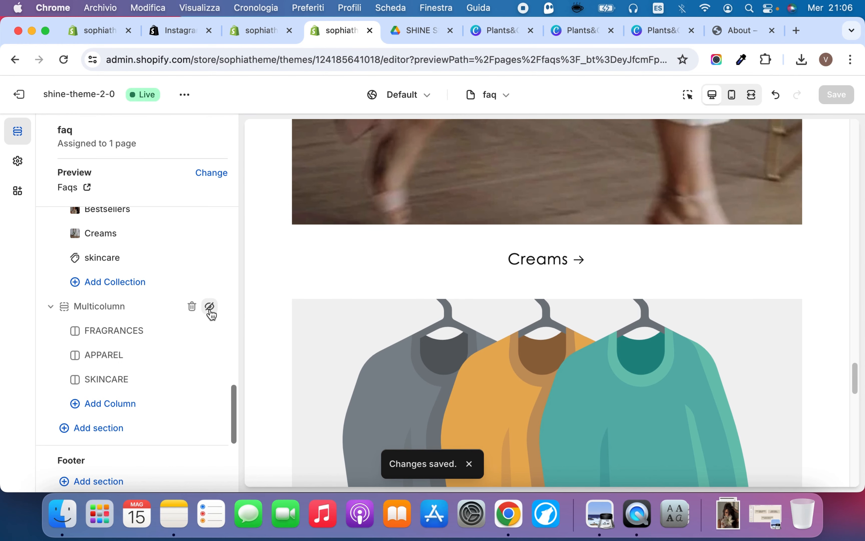
click(210, 307)
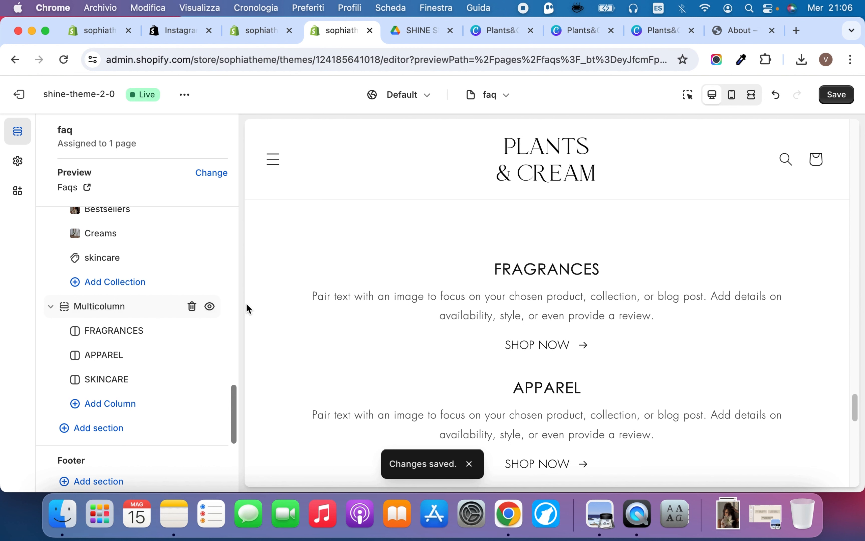
scroll(210, 307, up, 4)
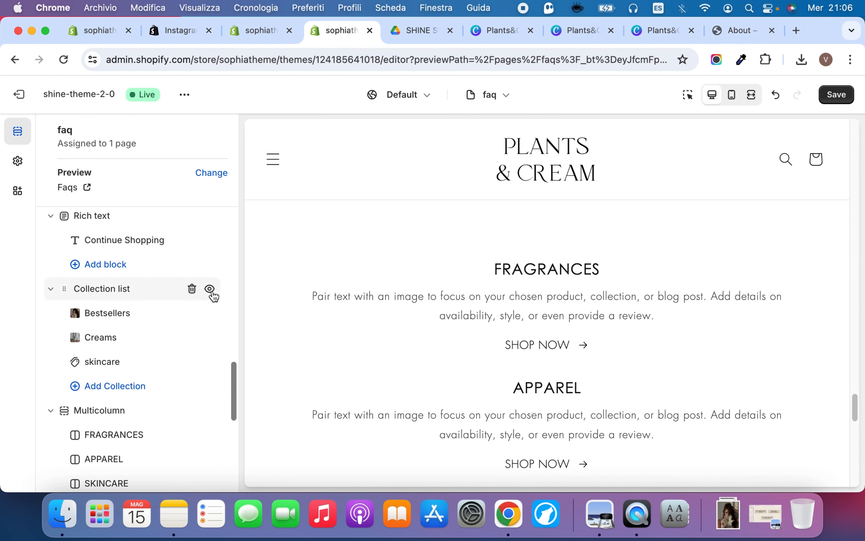
click(210, 290)
Add the COLLECTION PNG from the store library as the image of the Multicolumn section's FRAGRANCES column
scroll(171, 343, down, 3)
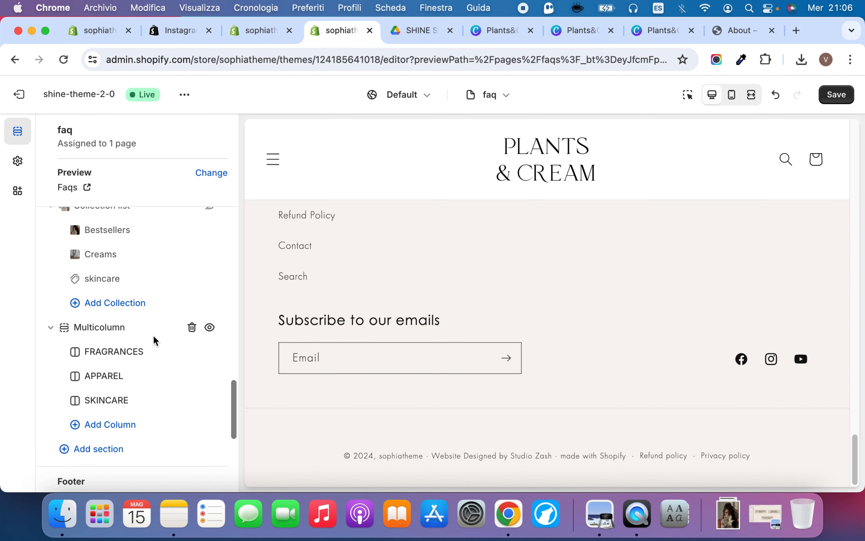
click(115, 352)
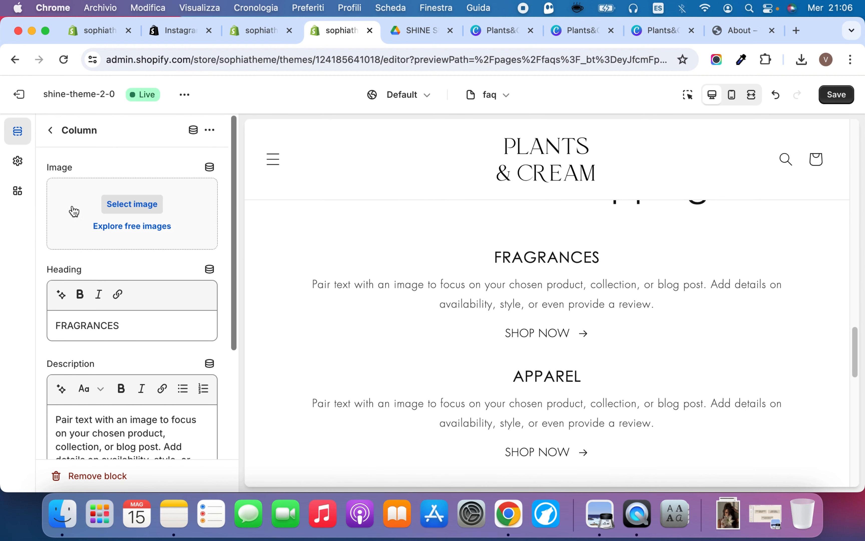
click(74, 211)
scroll(464, 302, down, 5)
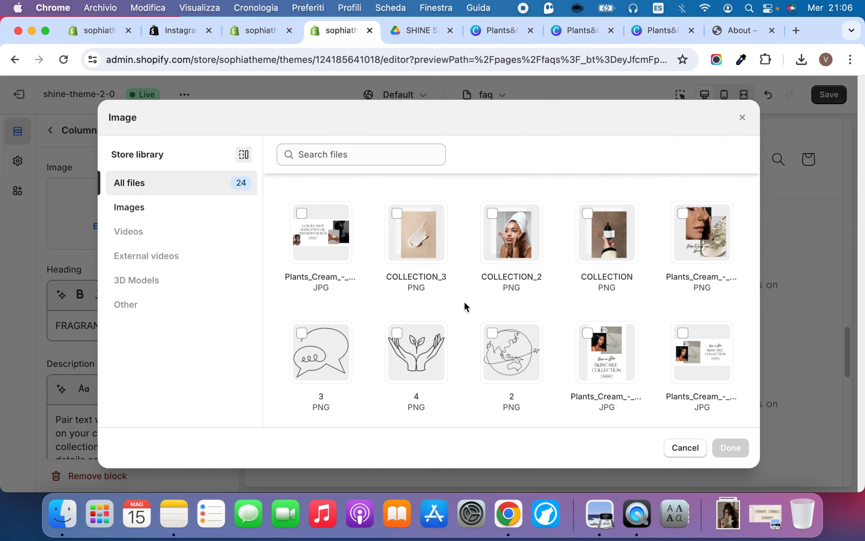
scroll(482, 304, up, 4)
click(608, 297)
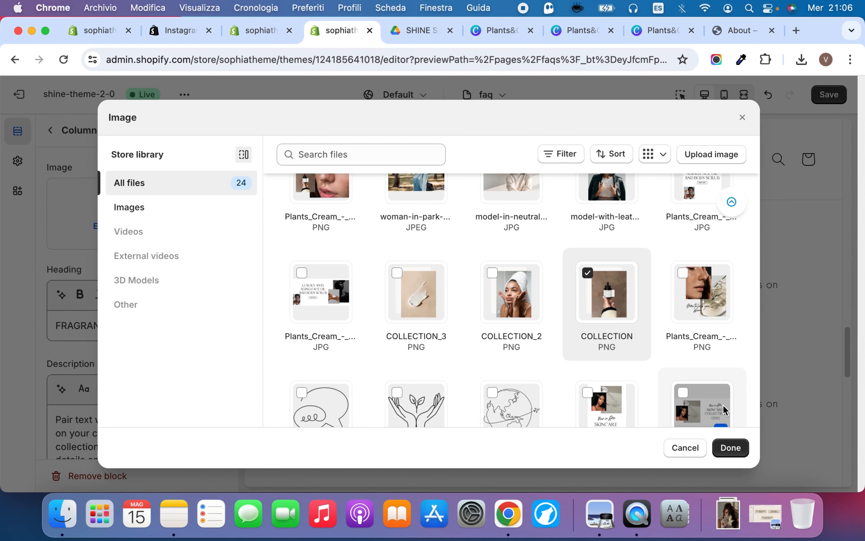
click(731, 447)
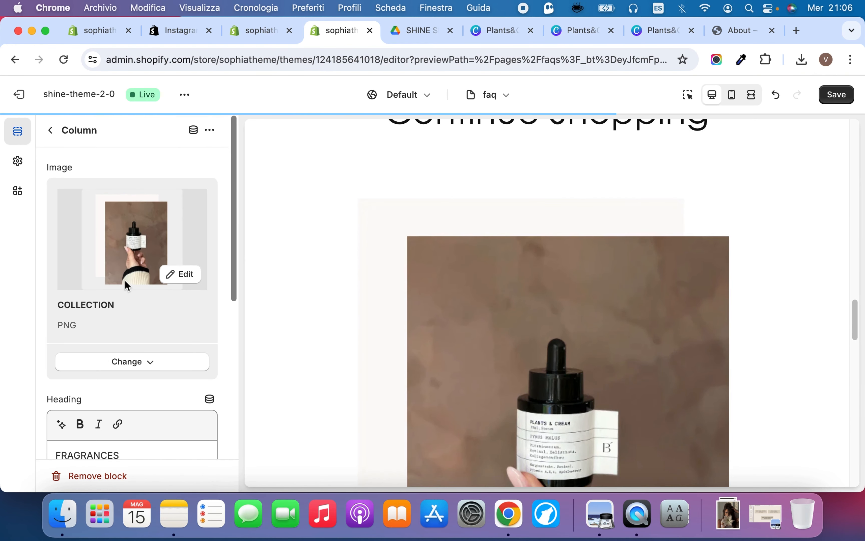
Link the FRAGRANCES column's SHOP NOW label to the Bestsellers collection and save the faq template
scroll(126, 284, down, 8)
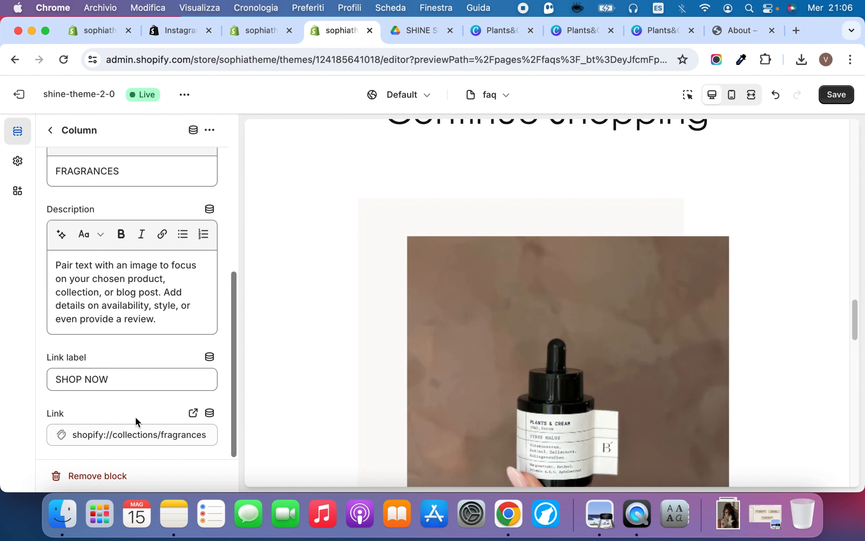
click(136, 433)
click(136, 272)
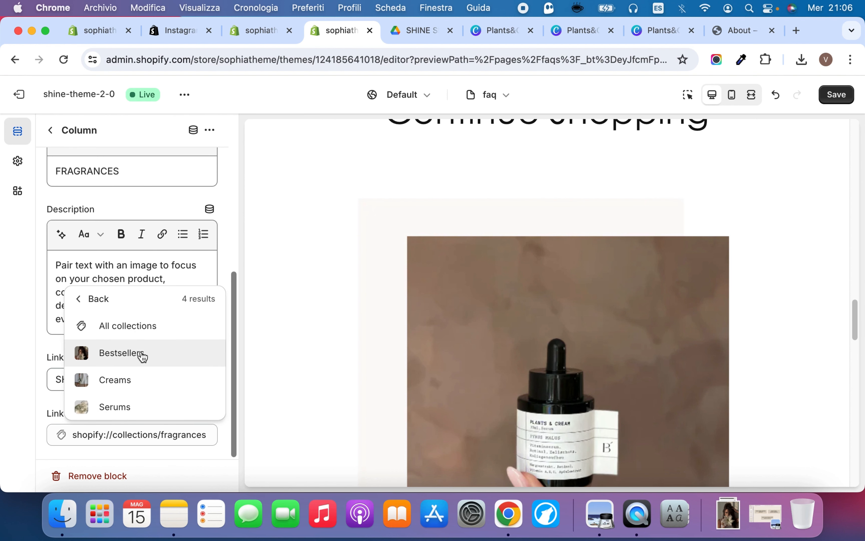
click(141, 353)
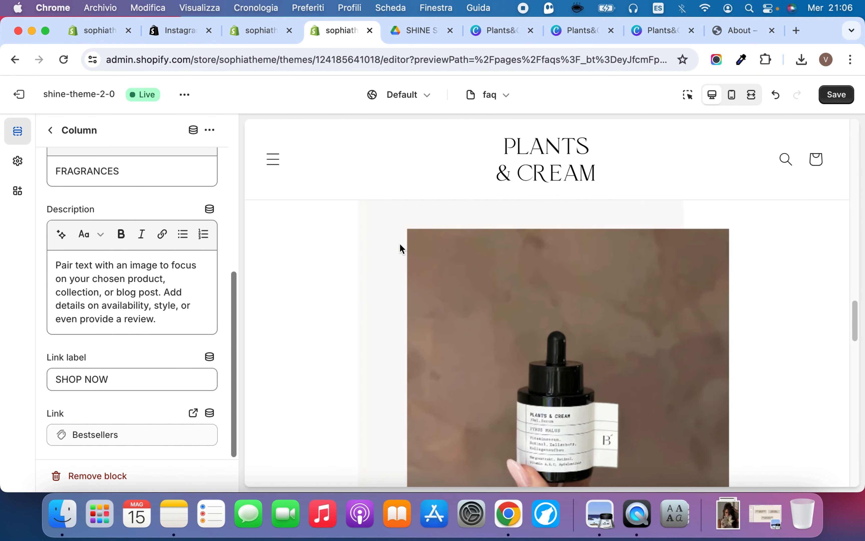
click(840, 95)
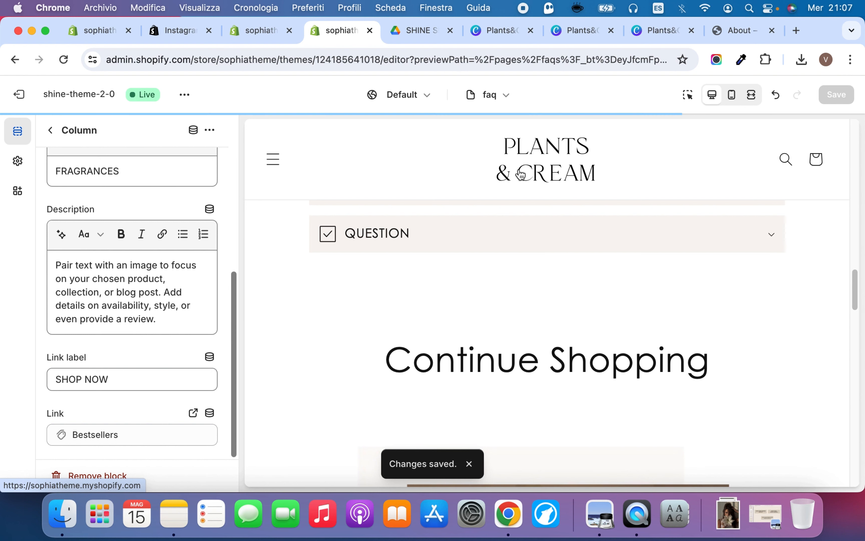
Switch the theme editor to the gallery page template and look over its sections
click(498, 94)
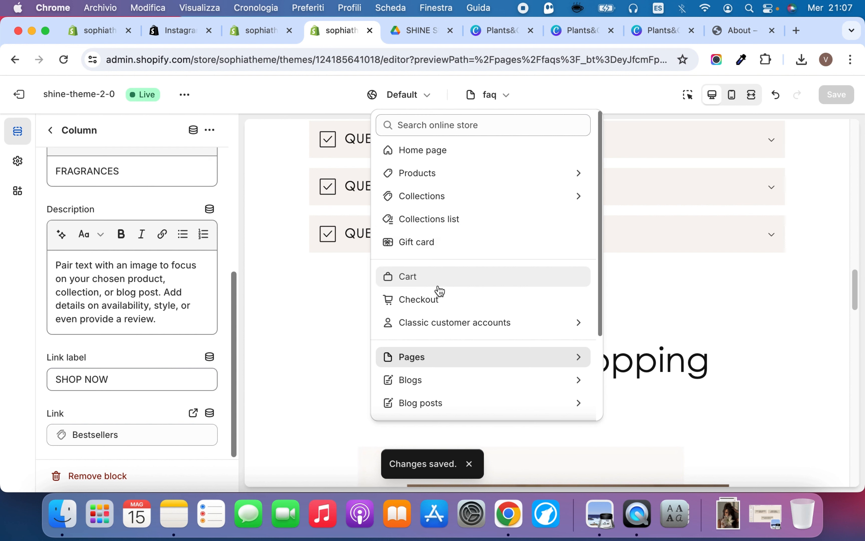
click(439, 361)
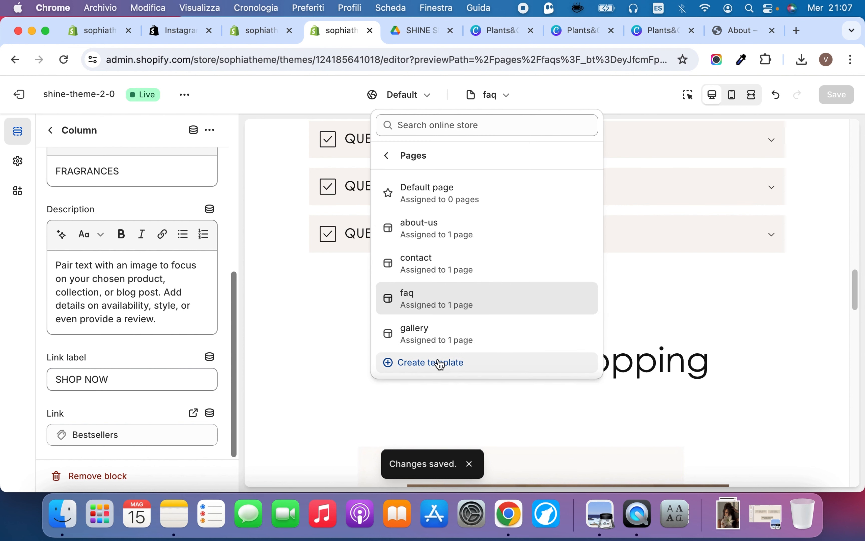
click(430, 334)
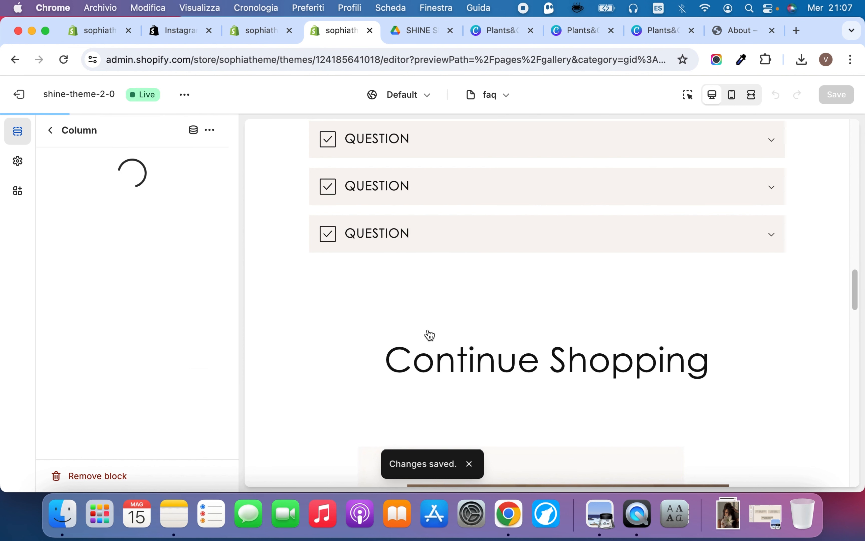
scroll(430, 334, down, 3)
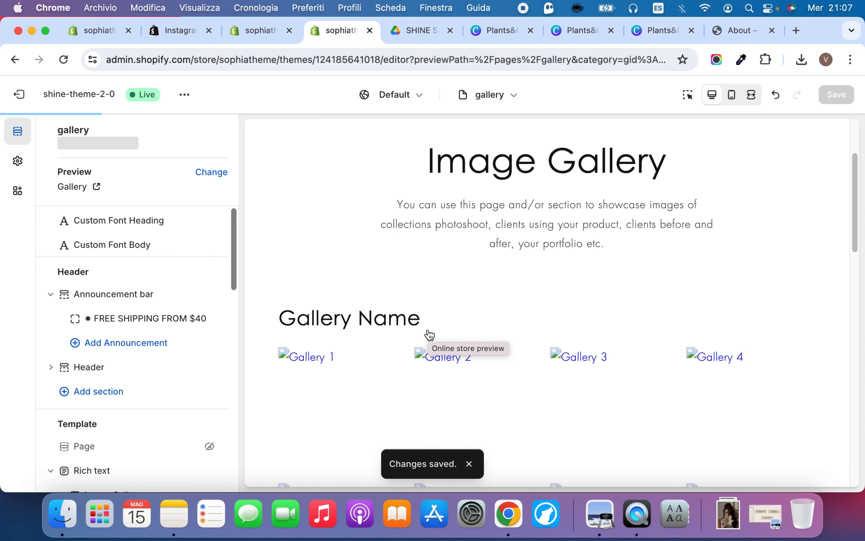
scroll(401, 275, down, 2)
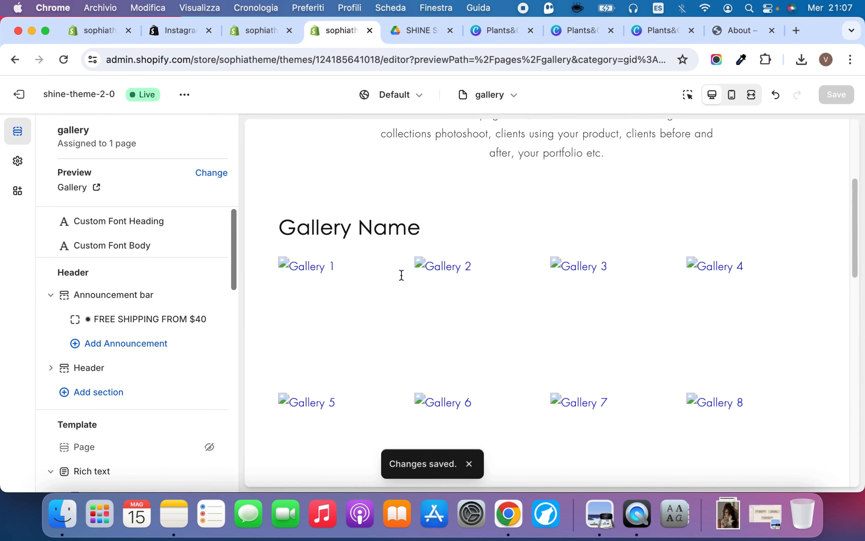
scroll(101, 341, down, 5)
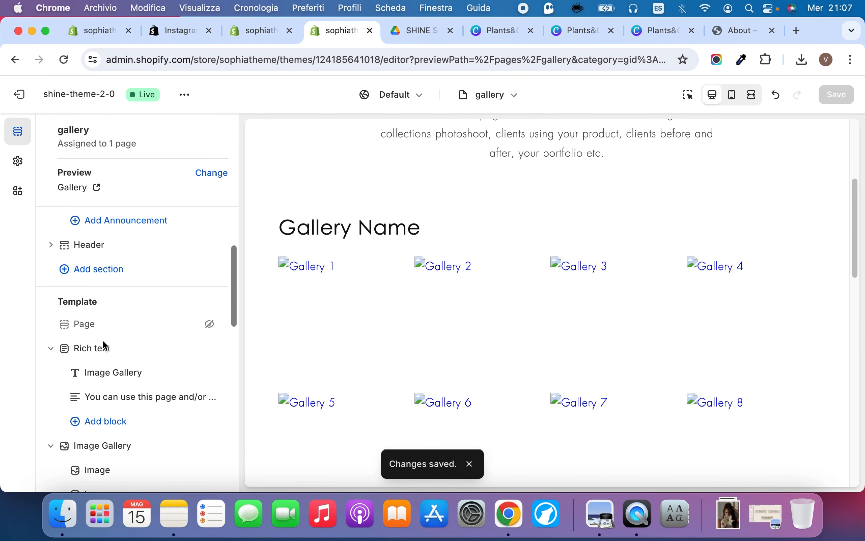
scroll(313, 220, up, 3)
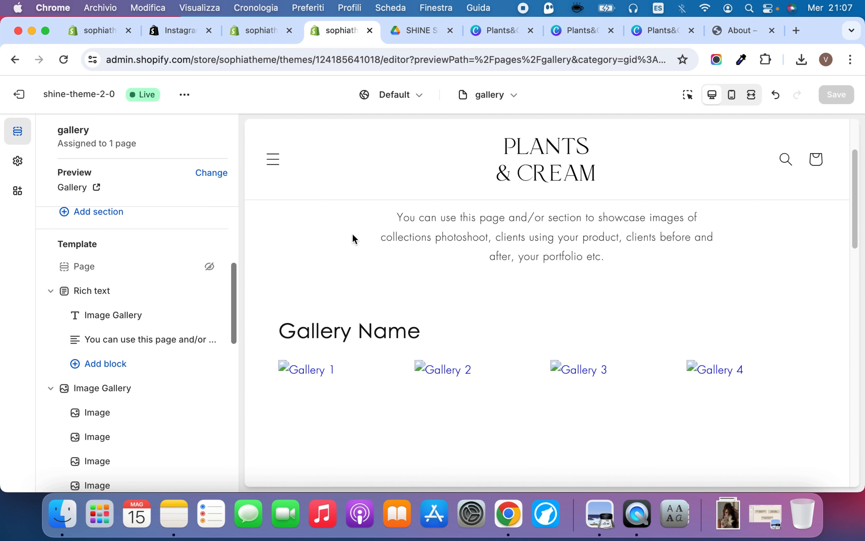
Set the Image Gallery section's first Image block to the woman-in-park-afternoon JPEG from the store library
click(115, 411)
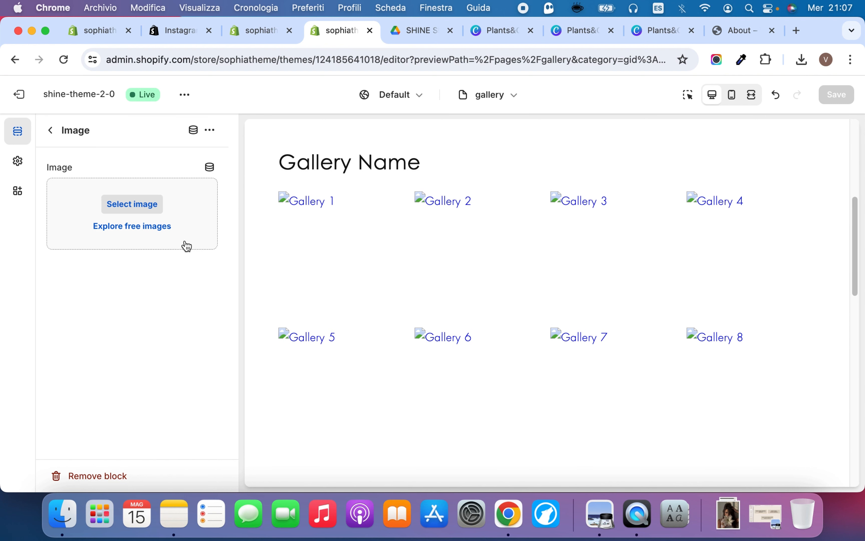
click(193, 210)
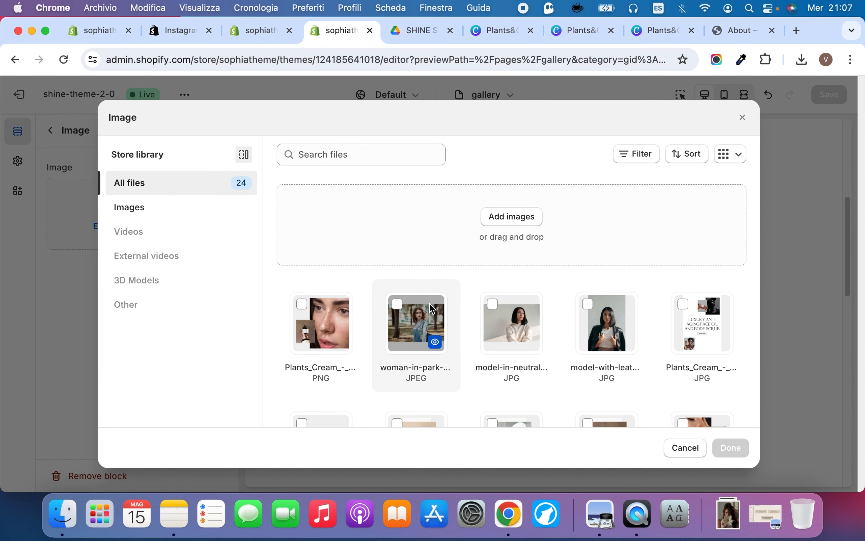
scroll(429, 303, down, 5)
scroll(432, 301, up, 5)
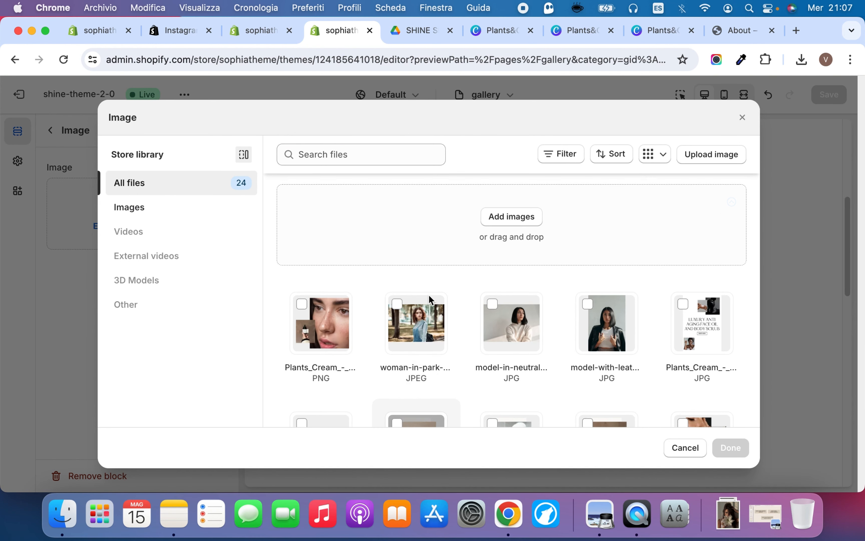
click(430, 304)
click(721, 456)
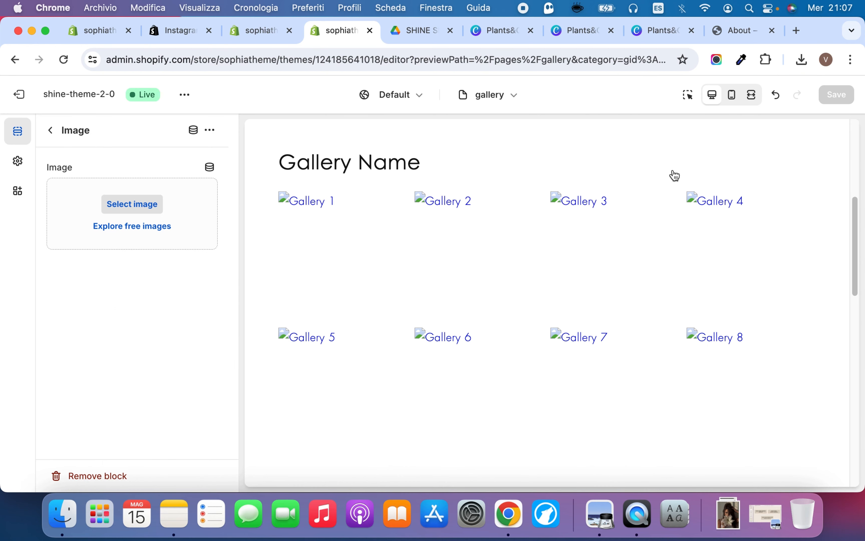
click(52, 131)
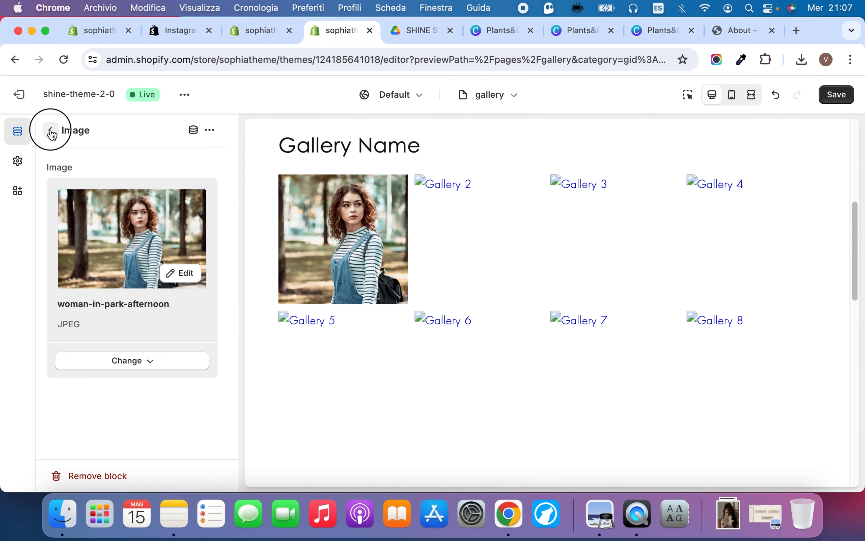
Fill the second Image block of the Image Gallery with the woman-in-park-afternoon picture
scroll(129, 393, down, 3)
click(210, 133)
click(228, 159)
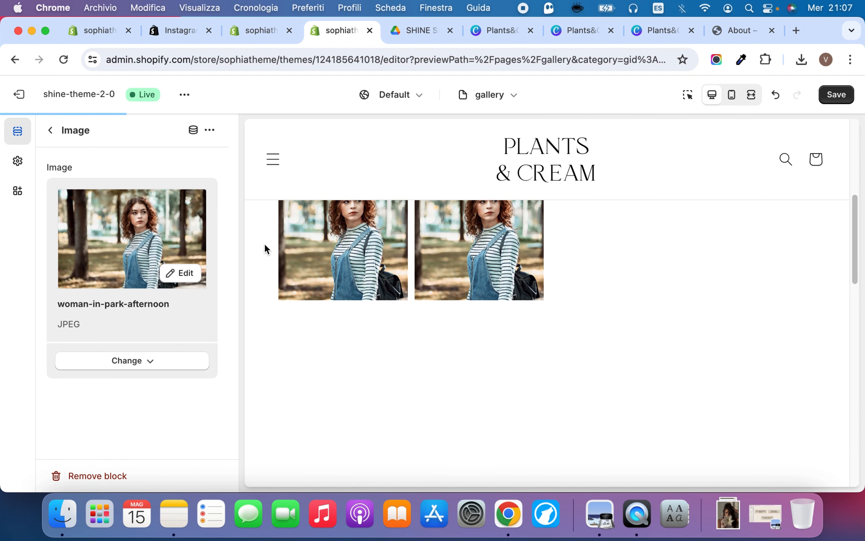
click(53, 131)
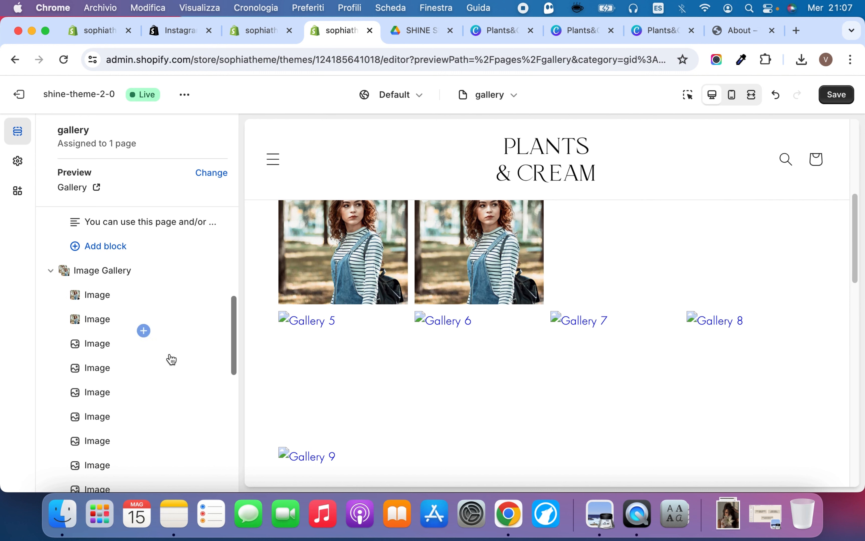
Set the gallery's third Image block to the Plants_Cream Shine Minimal Theme PNG from the store library
scroll(170, 359, down, 4)
drag(107, 355, 155, 247)
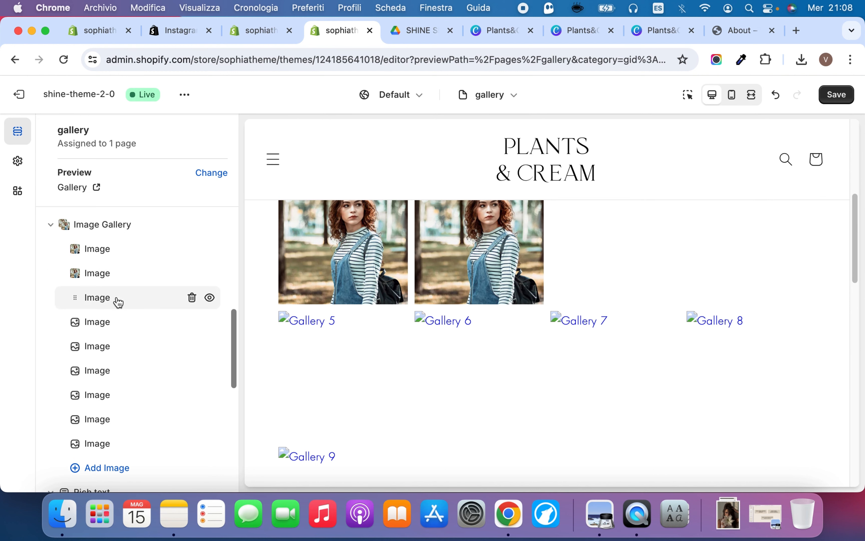
click(116, 300)
click(183, 204)
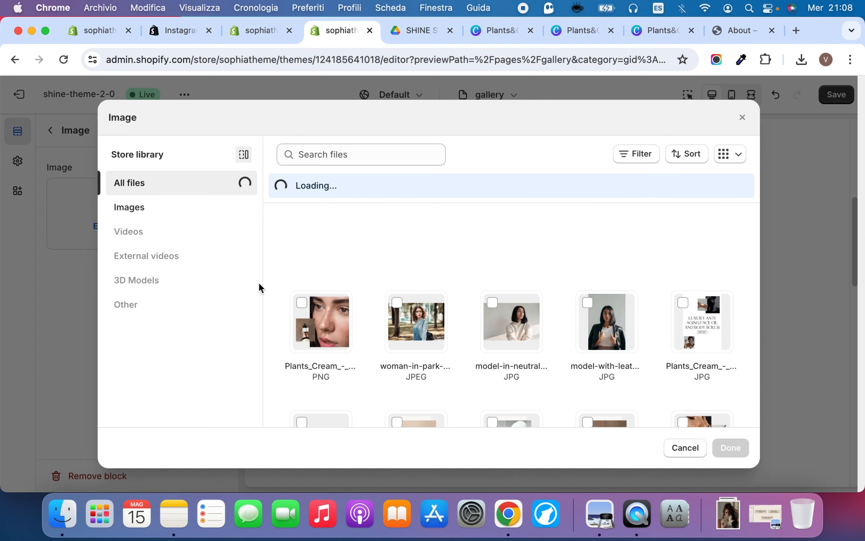
click(320, 324)
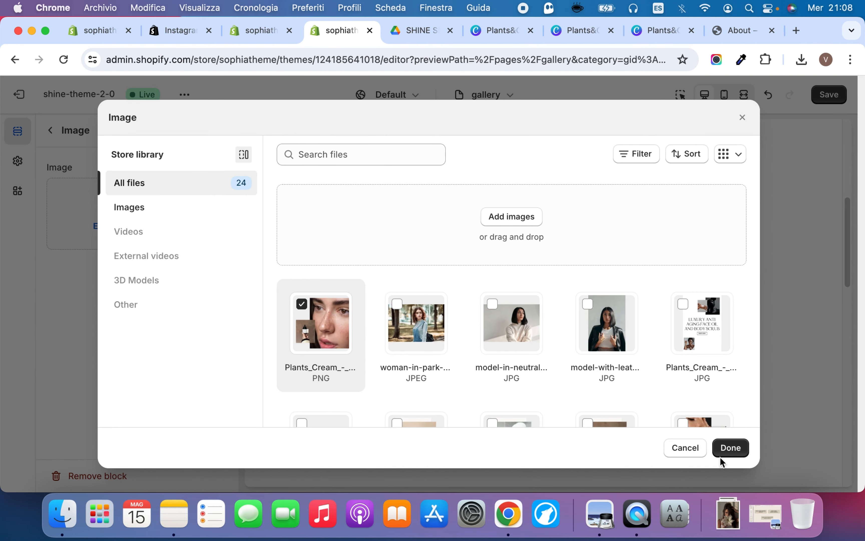
click(729, 448)
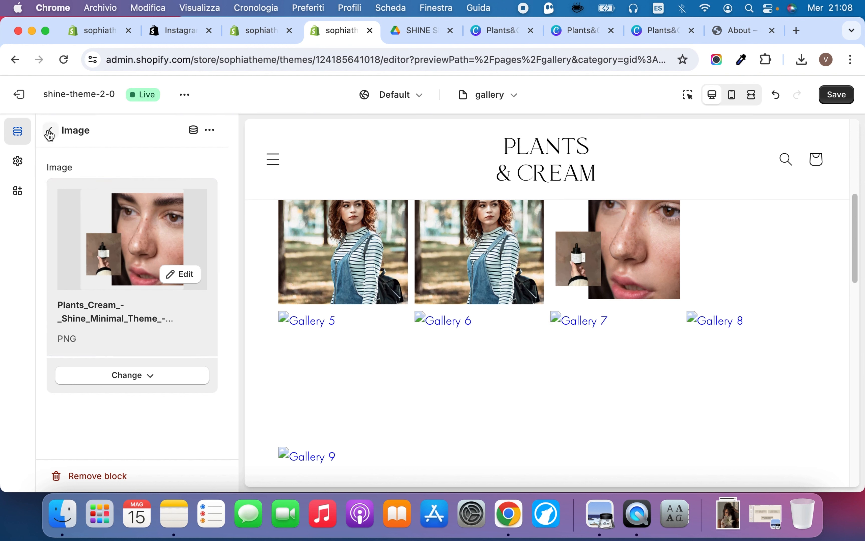
click(50, 130)
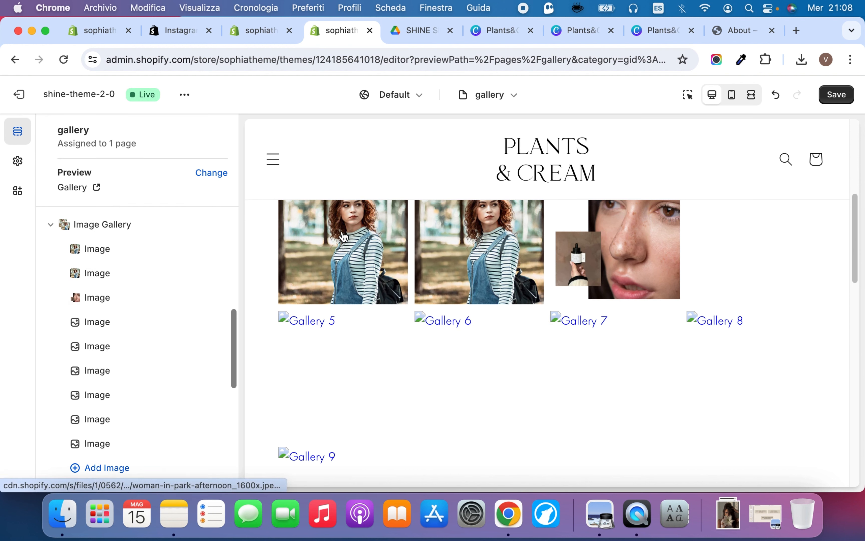
Switch the preview to the mobile view and examine how the gallery images are laid out
click(732, 94)
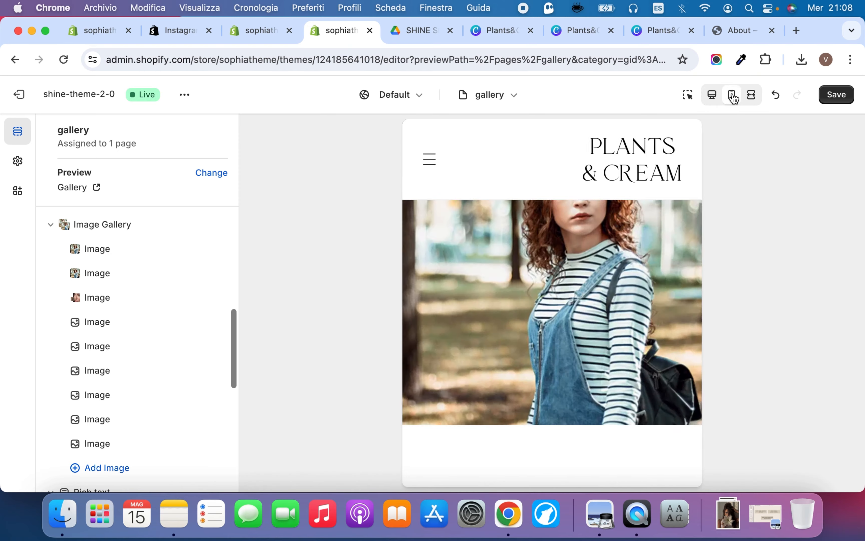
scroll(544, 336, up, 5)
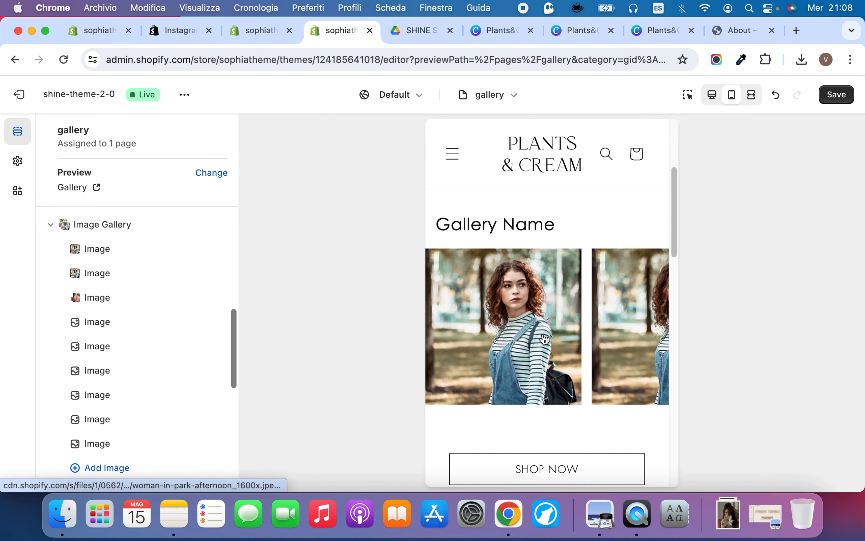
scroll(578, 353, down, 3)
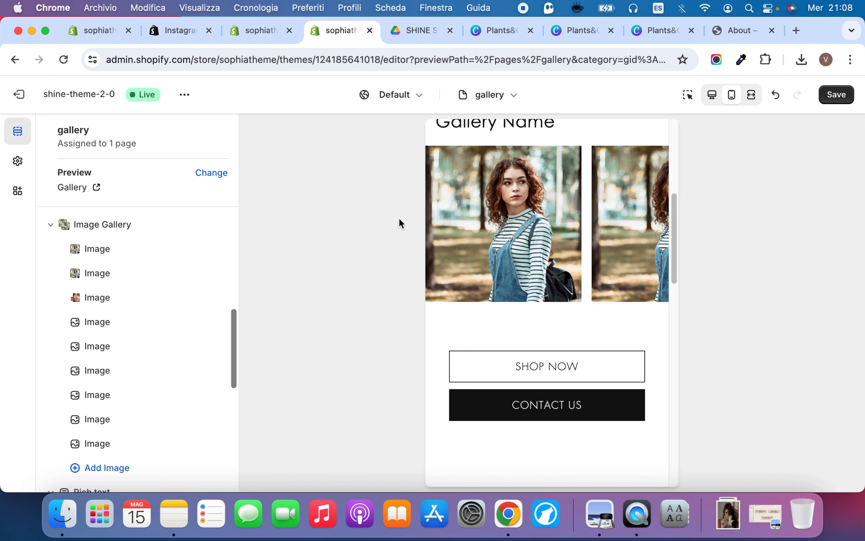
Try the Image Gallery section without Slider on mobile to compare layouts, and re-enable the option
click(100, 225)
scroll(143, 343, down, 2)
scroll(143, 342, up, 2)
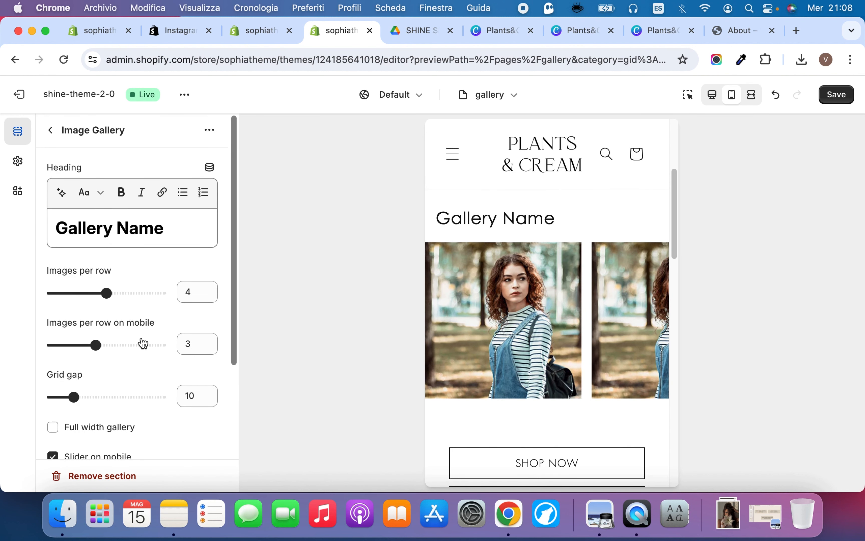
triple_click(122, 229)
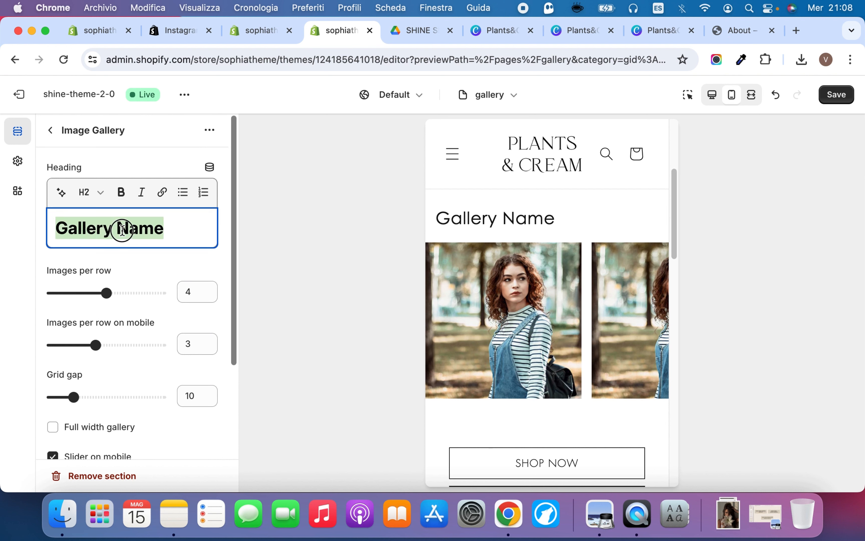
click(186, 229)
scroll(143, 265, down, 4)
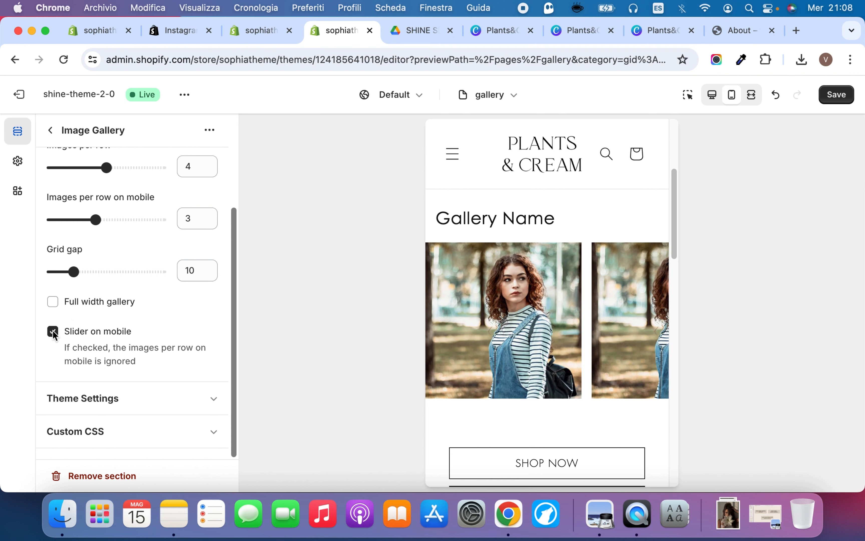
click(52, 331)
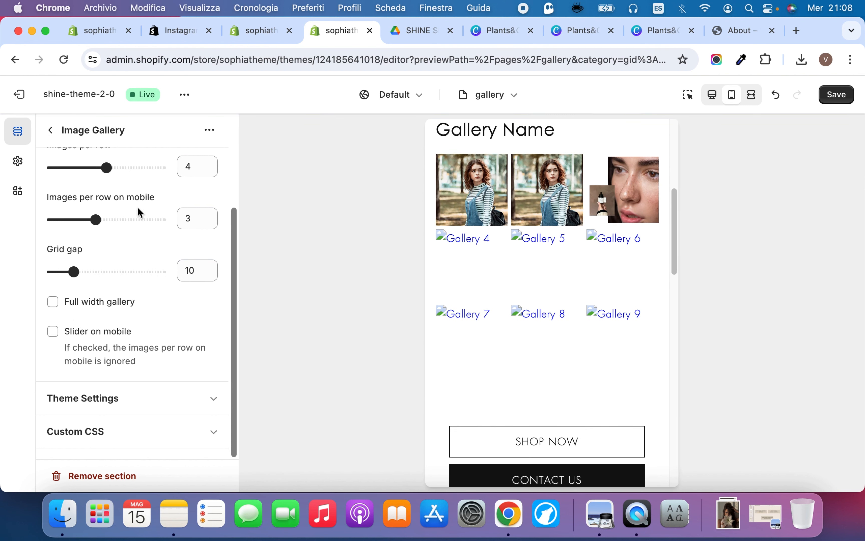
scroll(124, 282, up, 2)
scroll(125, 283, up, 1)
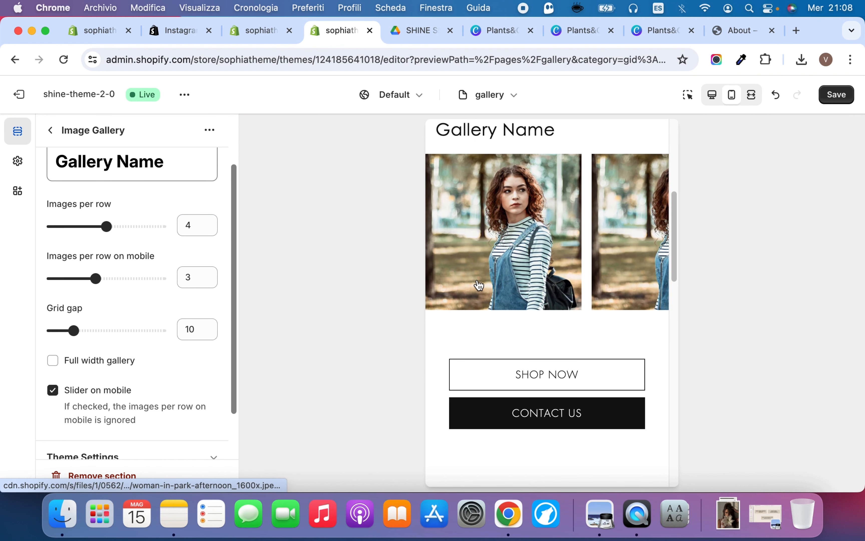
click(54, 133)
Review the labels and links of the Buttons block in the lower Rich text section, and return the preview to desktop view
scroll(75, 304, down, 3)
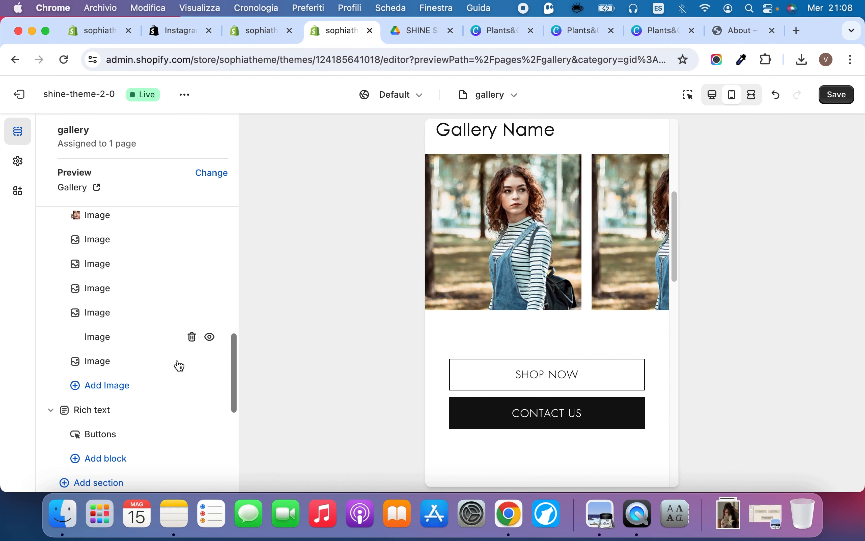
scroll(153, 368, down, 1)
scroll(152, 365, down, 5)
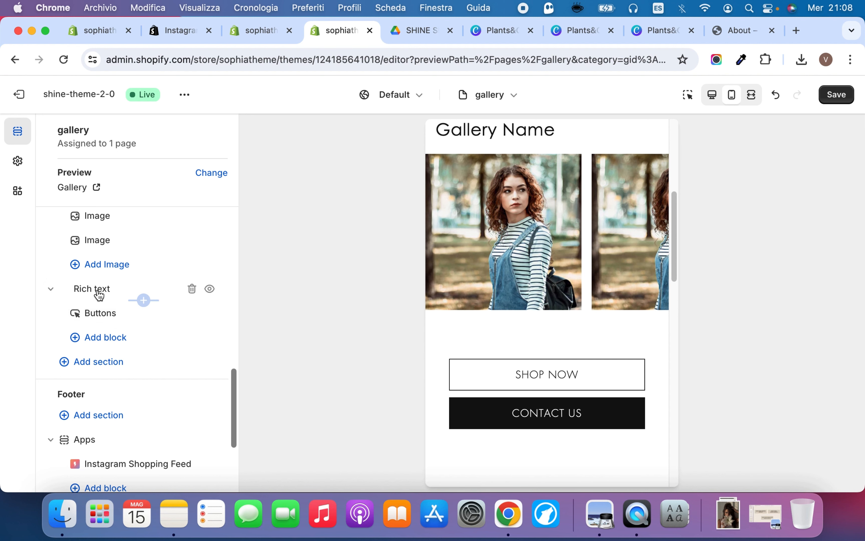
click(101, 313)
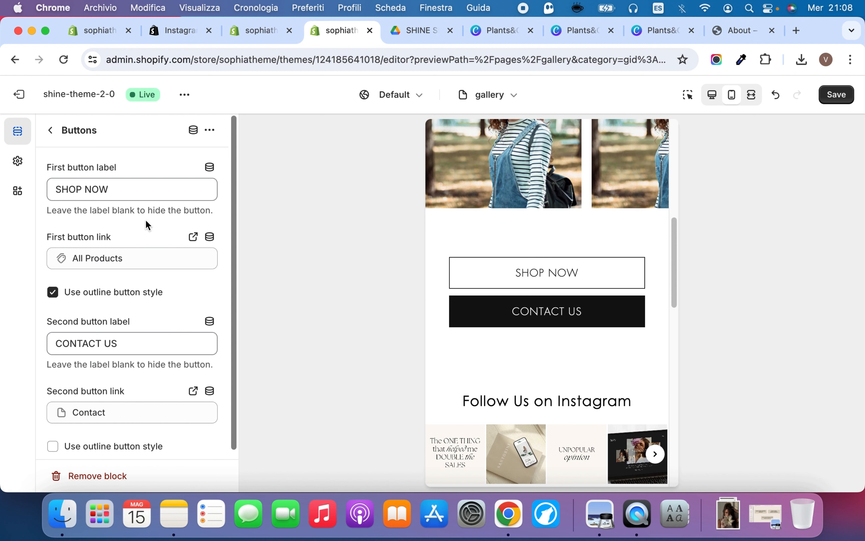
click(138, 190)
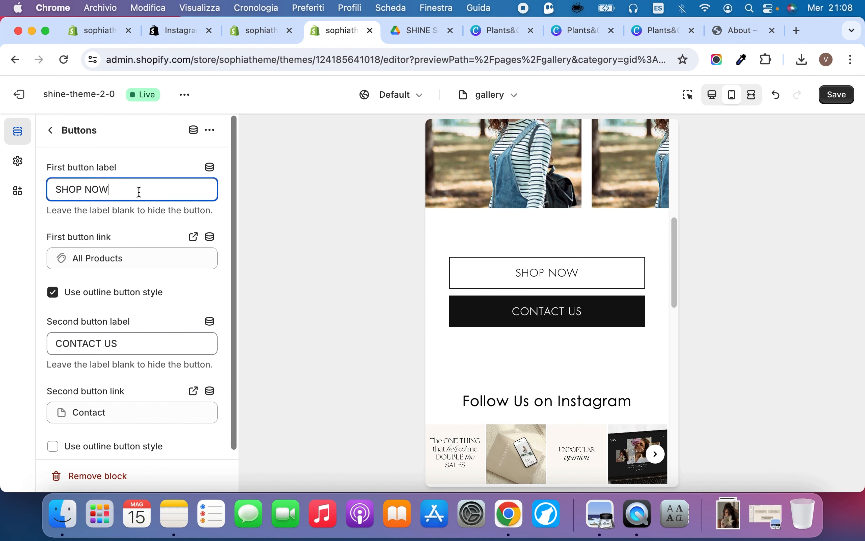
click(137, 259)
click(136, 238)
scroll(127, 320, down, 1)
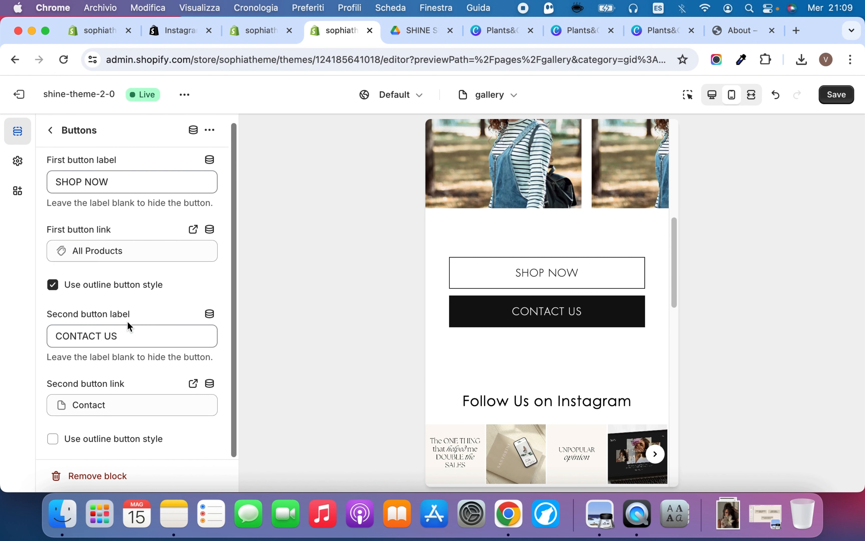
click(131, 333)
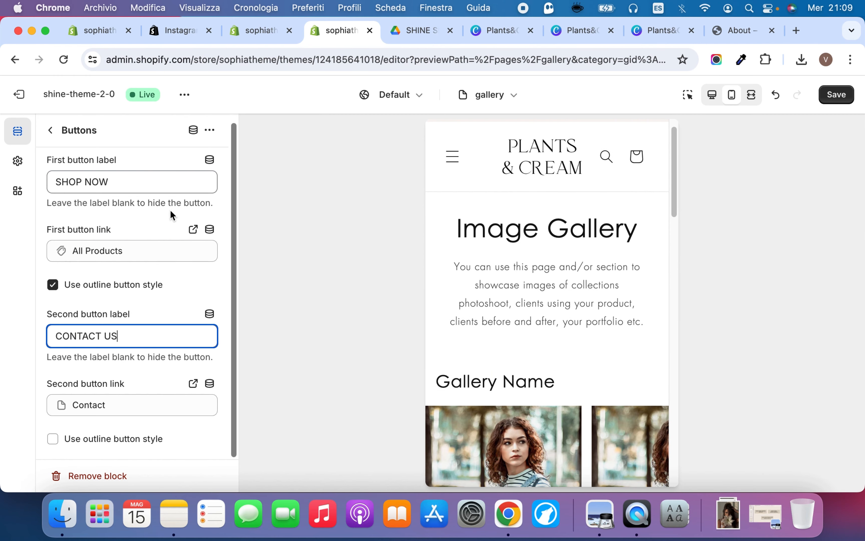
click(50, 128)
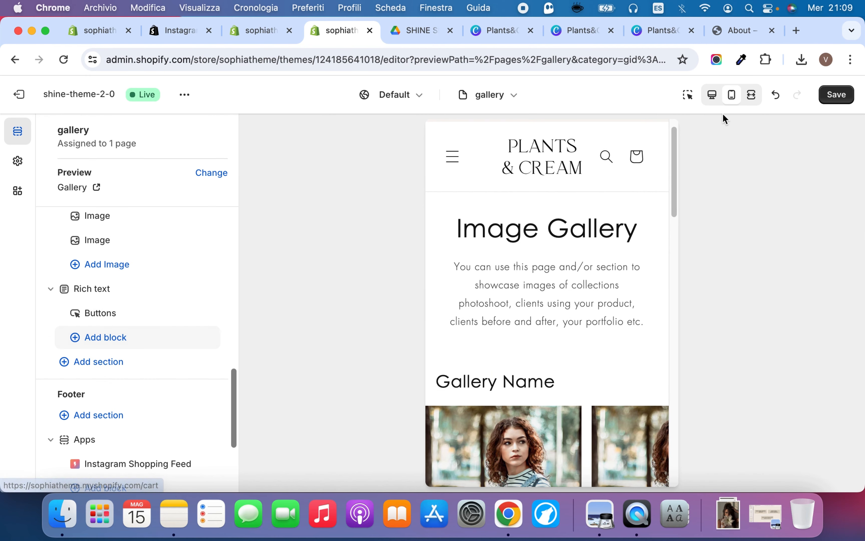
click(712, 95)
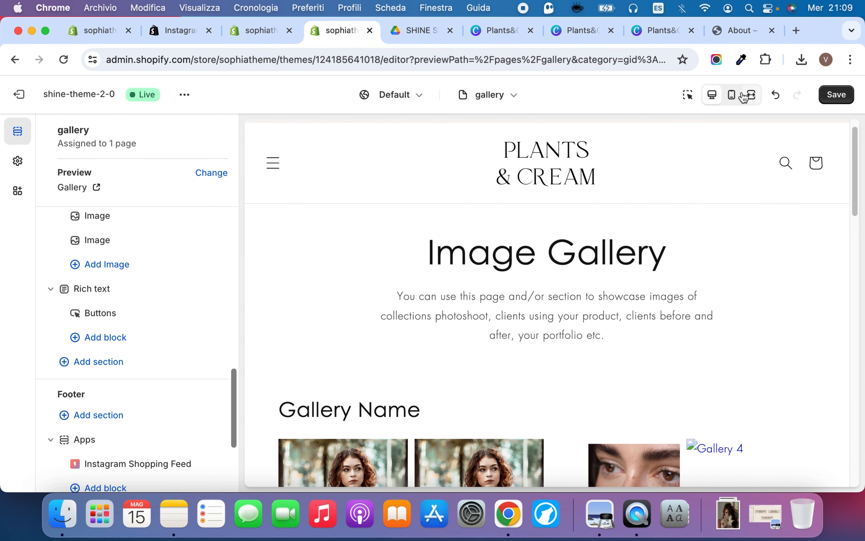
Open the Gallery page of the live store and bring its gallery images into view
click(750, 95)
click(468, 205)
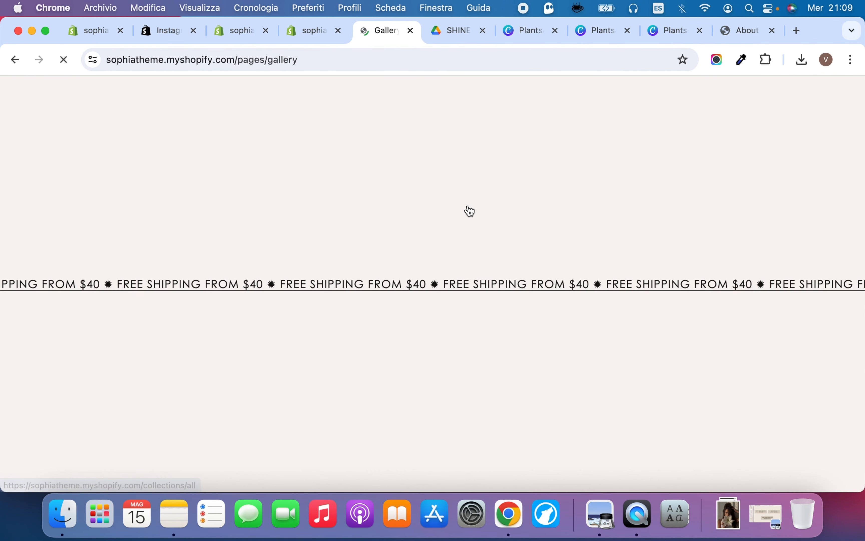
scroll(427, 334, down, 5)
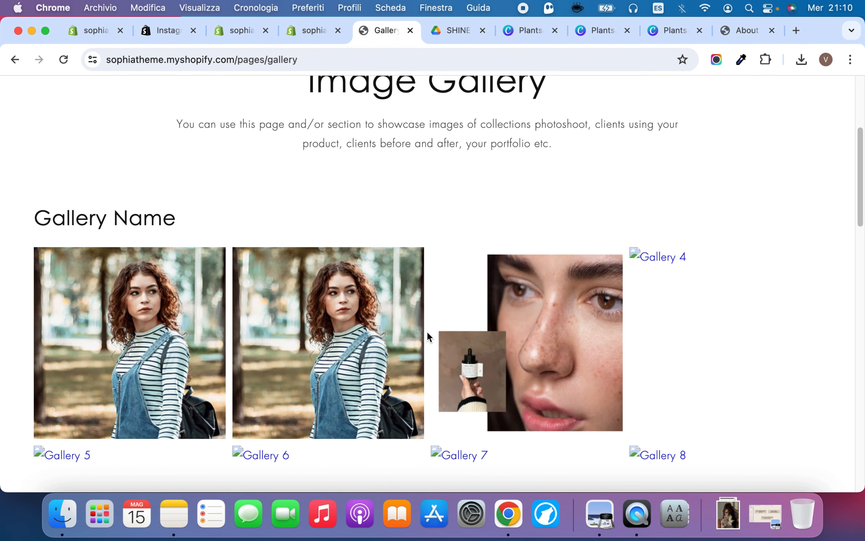
Enlarge the first gallery image, browse through to the third one, and close the enlarged view
click(139, 304)
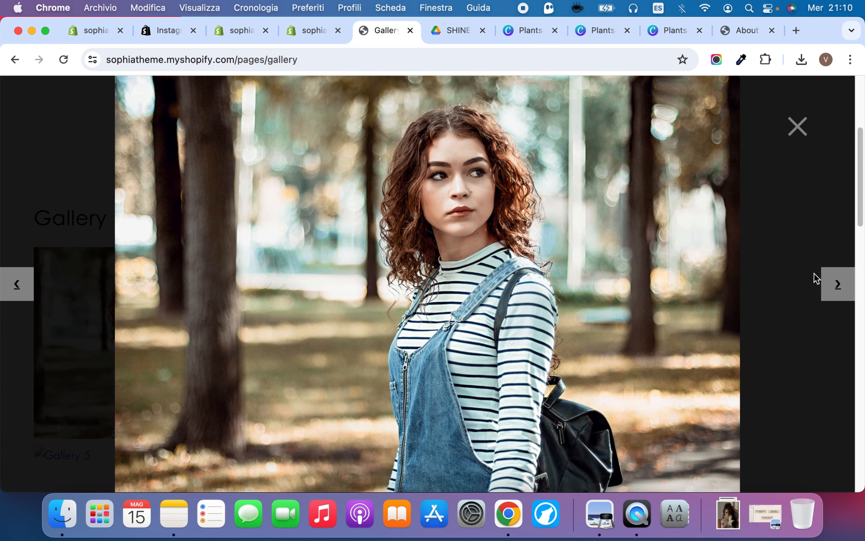
click(837, 286)
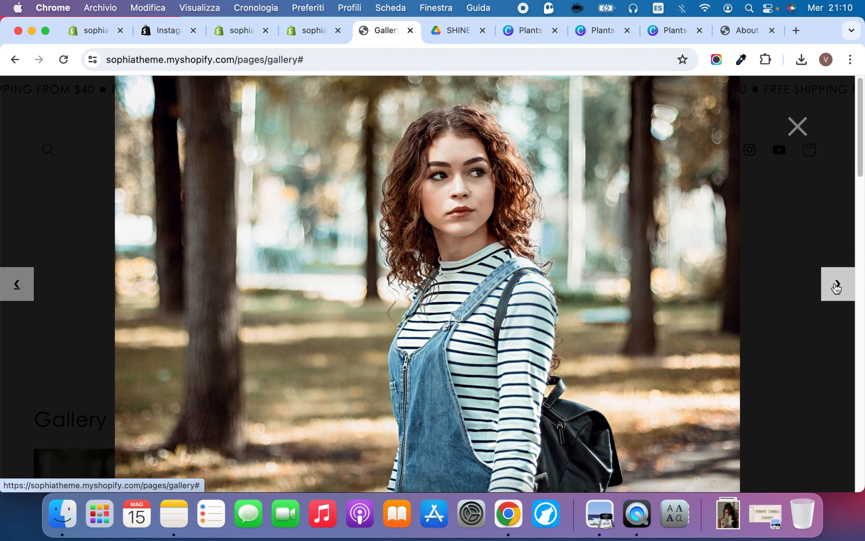
click(836, 286)
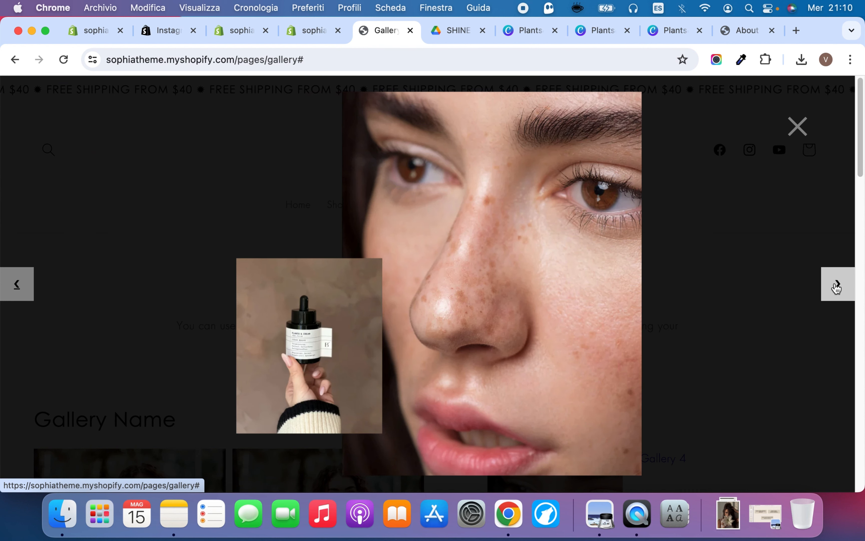
click(802, 129)
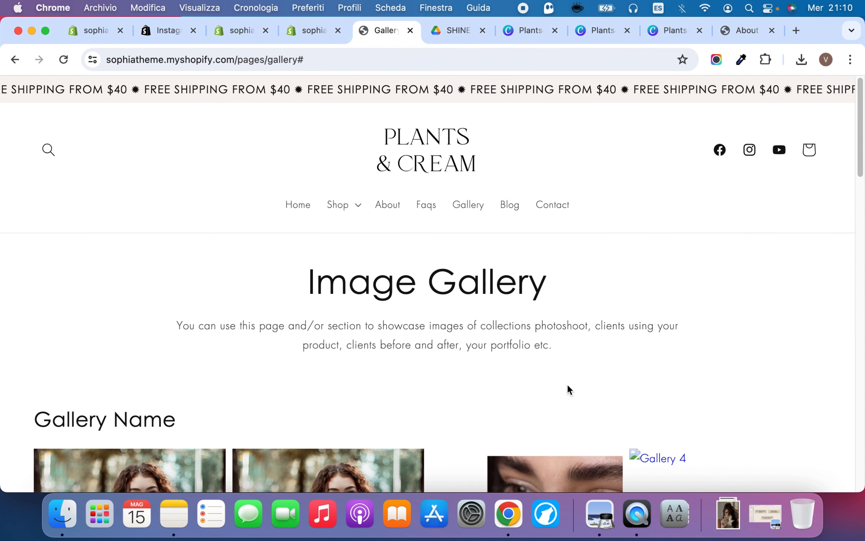
scroll(568, 391, down, 5)
scroll(567, 390, up, 5)
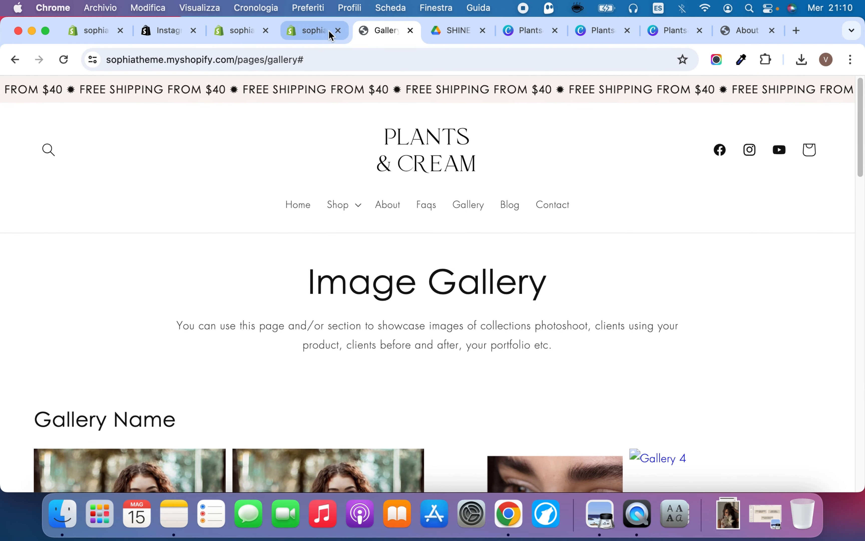
Close the live Gallery page and switch the theme editor to the Default product template
click(310, 31)
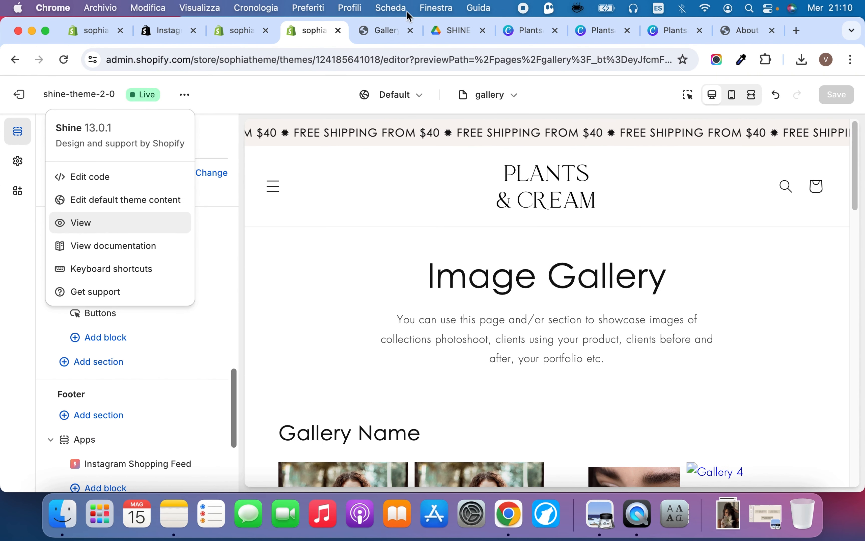
click(390, 30)
click(410, 31)
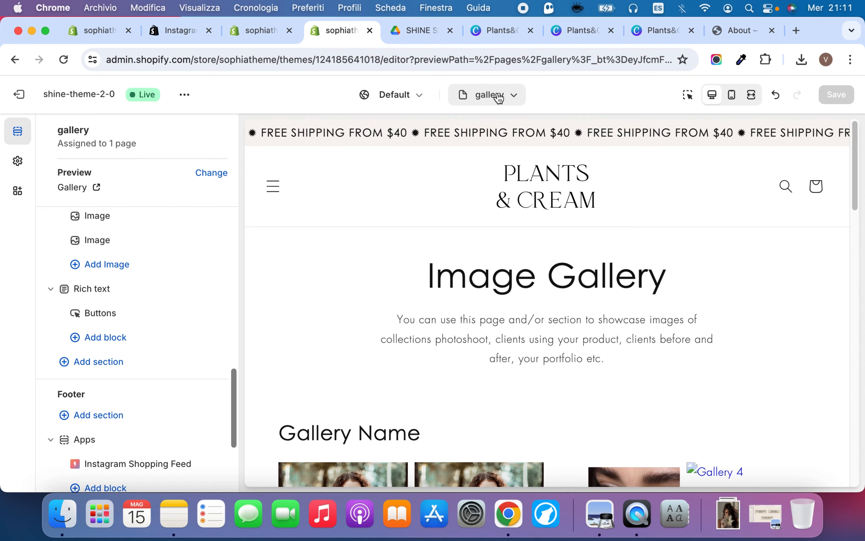
click(489, 95)
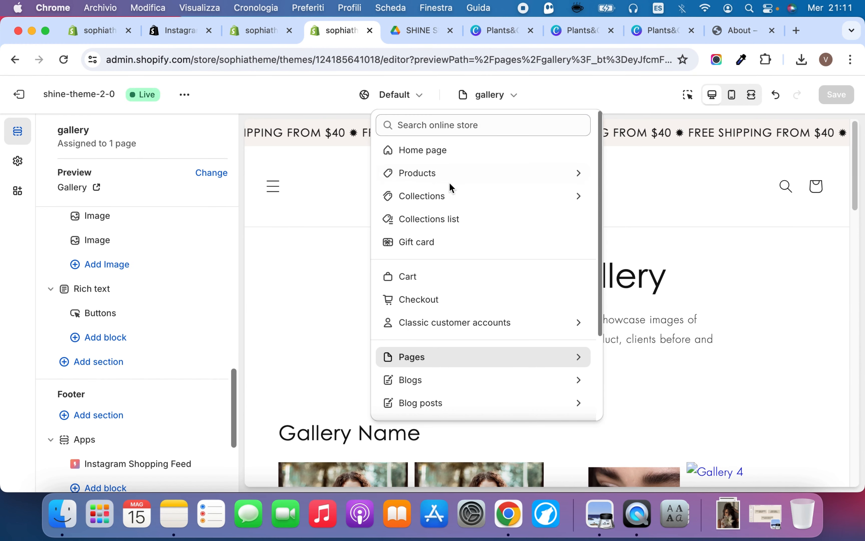
click(449, 174)
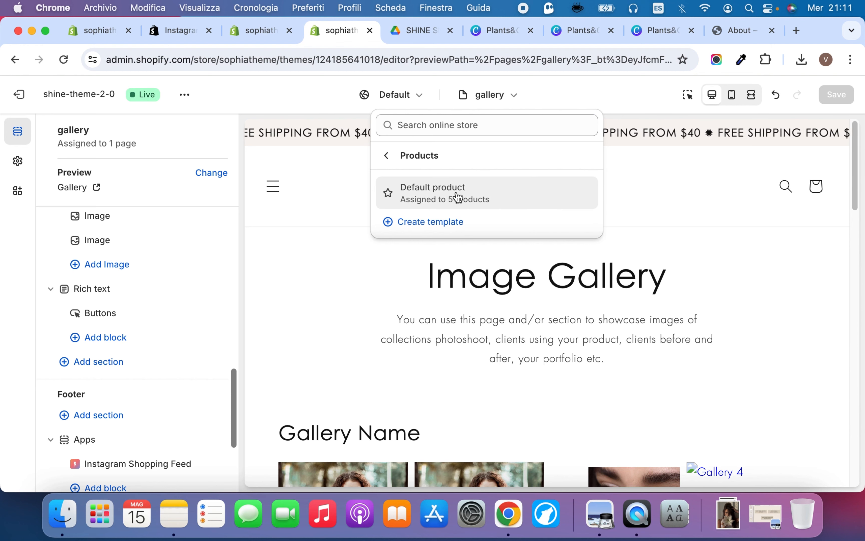
click(458, 196)
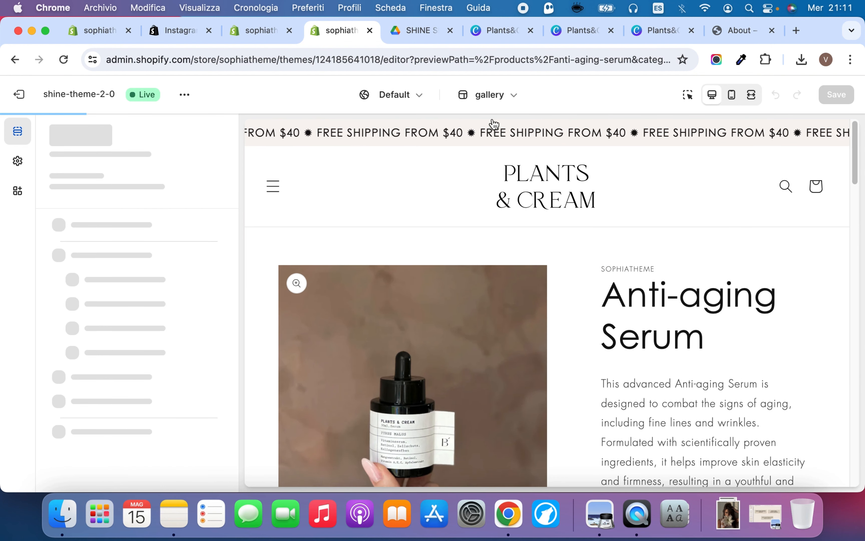
Examine the Anti-aging Serum product page preview, from its images and description to the purchase options, icons and collapsible rows
scroll(480, 268, down, 8)
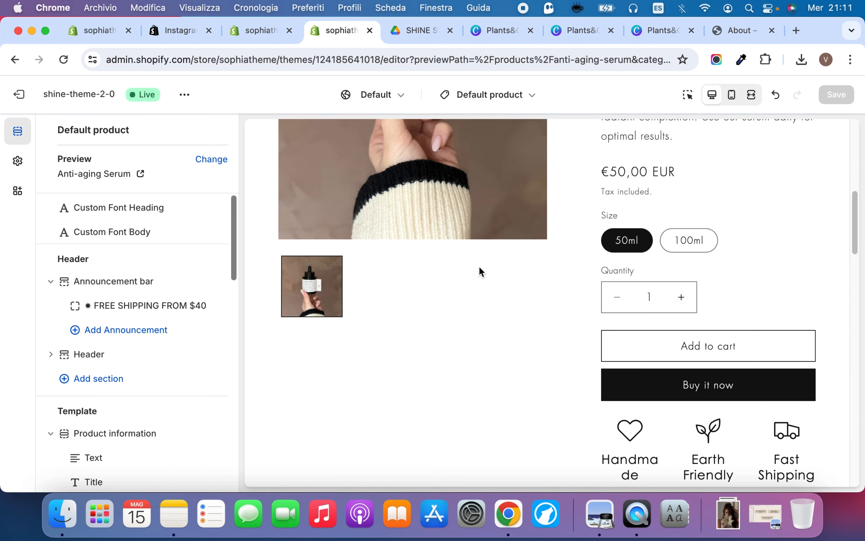
scroll(479, 272, up, 6)
scroll(481, 272, down, 4)
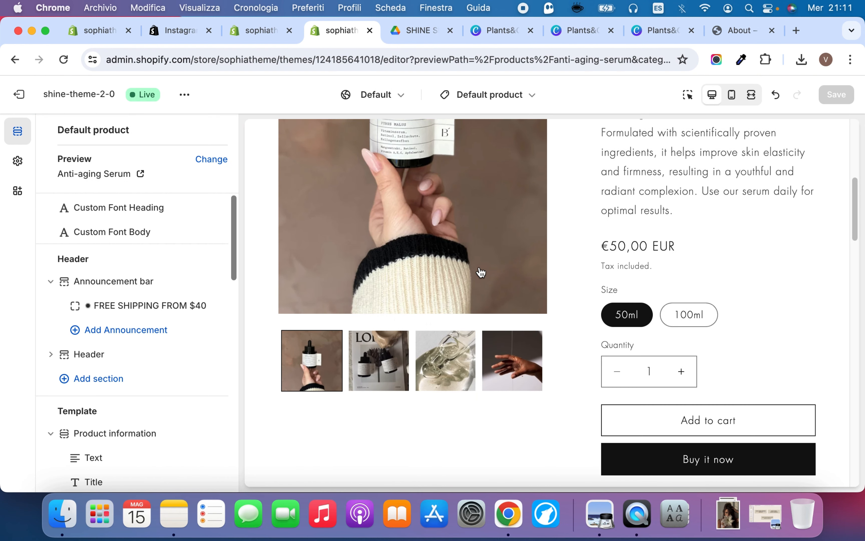
scroll(481, 295, down, 10)
scroll(481, 294, up, 3)
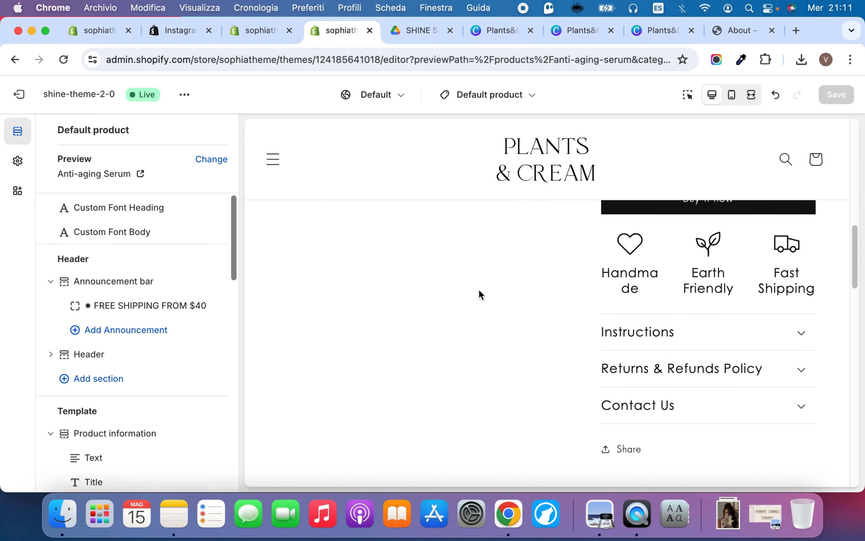
scroll(574, 247, up, 10)
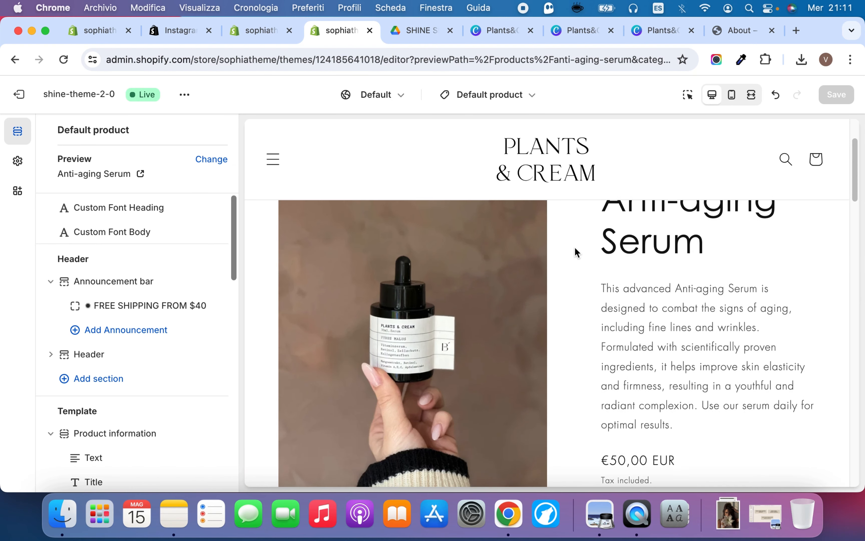
scroll(373, 347, up, 3)
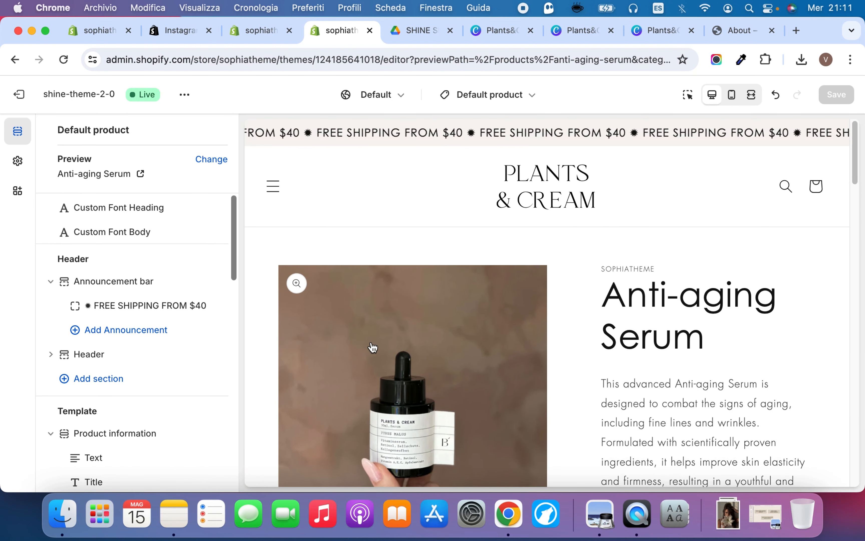
scroll(406, 185, down, 6)
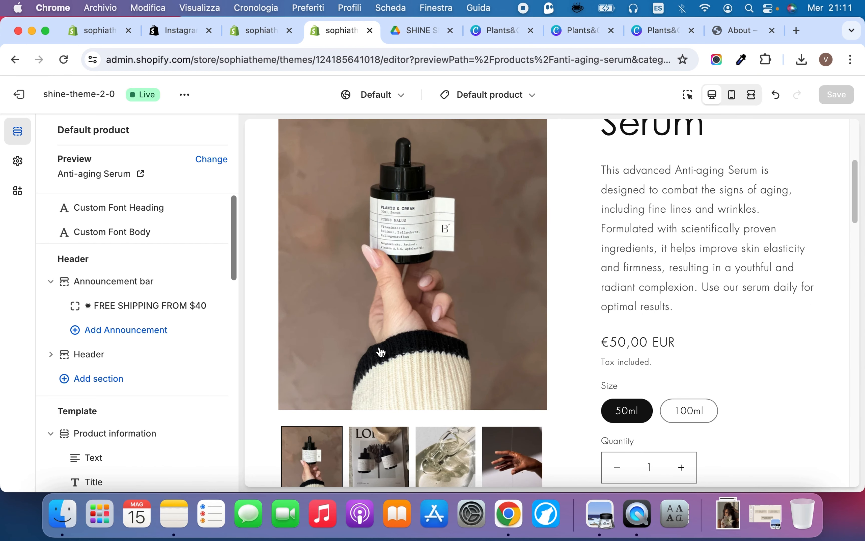
scroll(58, 382, down, 6)
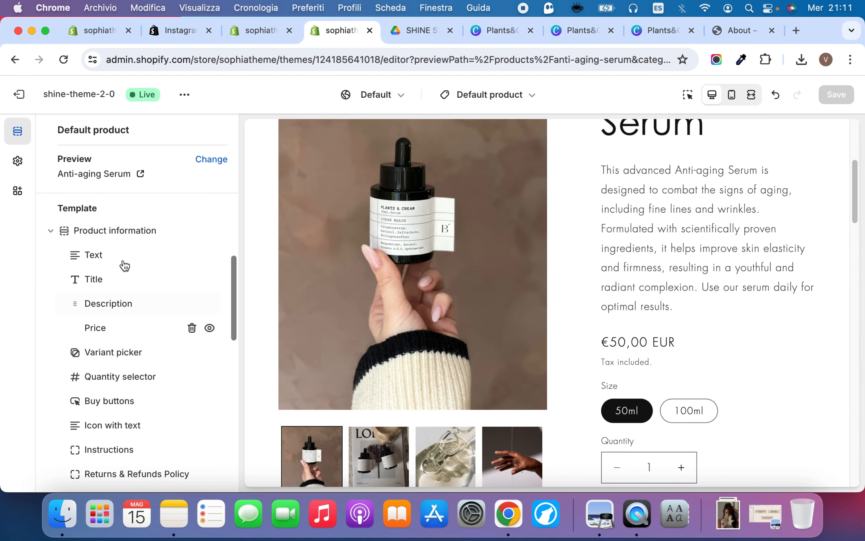
scroll(404, 276, up, 5)
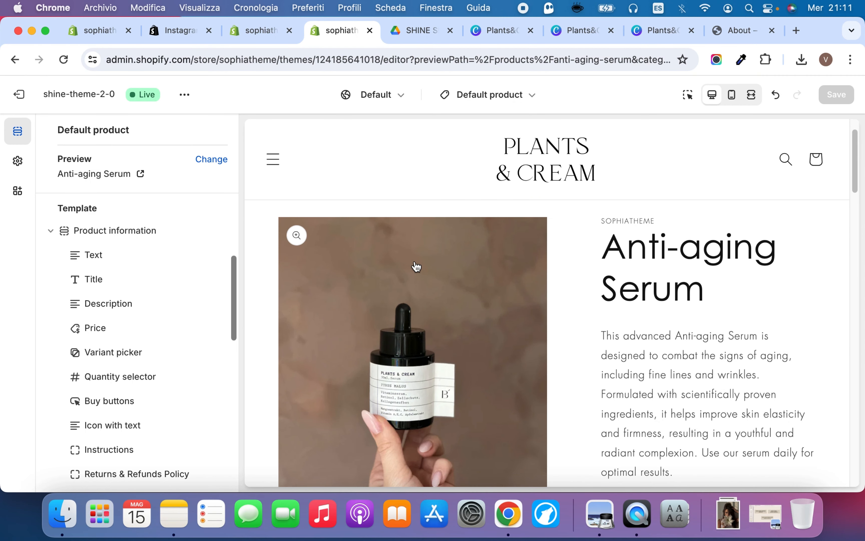
Review the Text block's settings in the Product information section, and compare the section's other blocks with the product preview
click(105, 256)
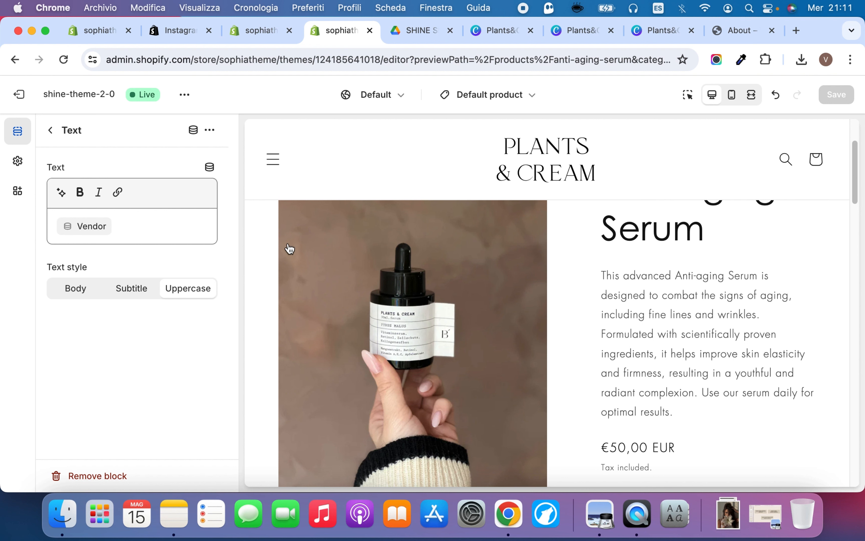
click(51, 129)
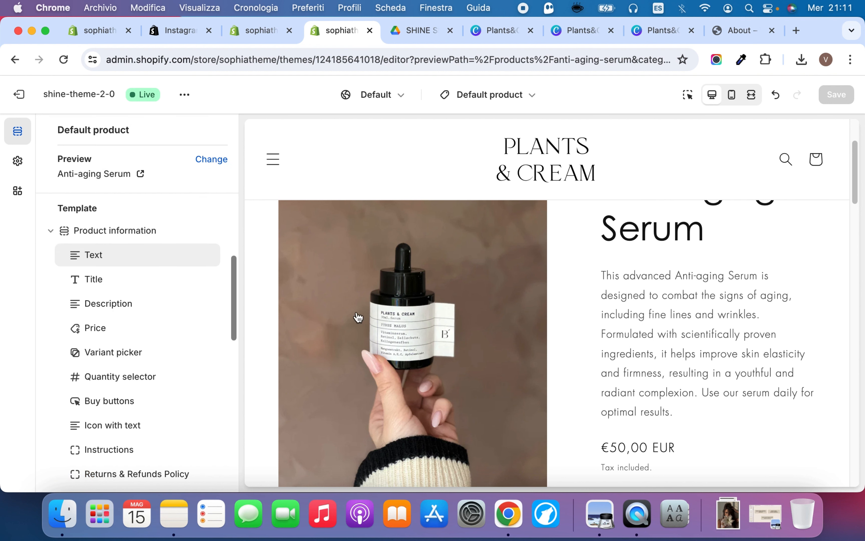
scroll(579, 302, up, 2)
scroll(579, 302, up, 1)
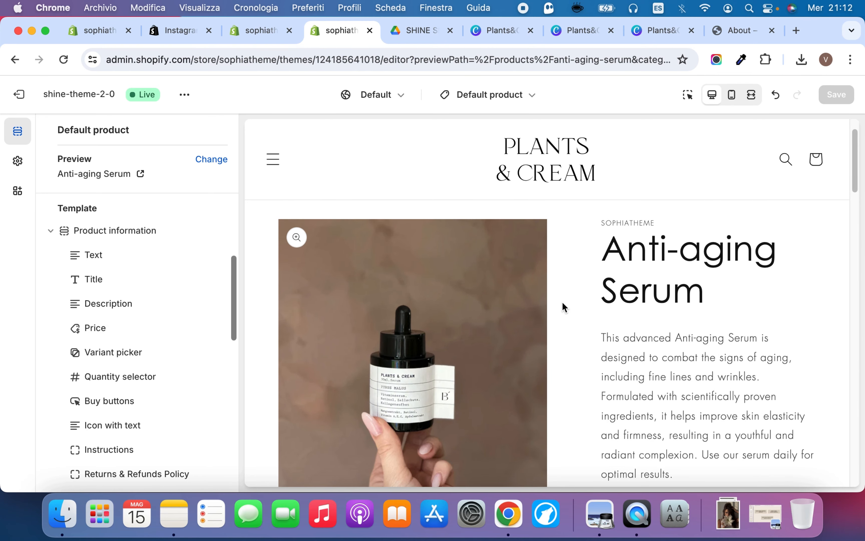
scroll(563, 307, down, 9)
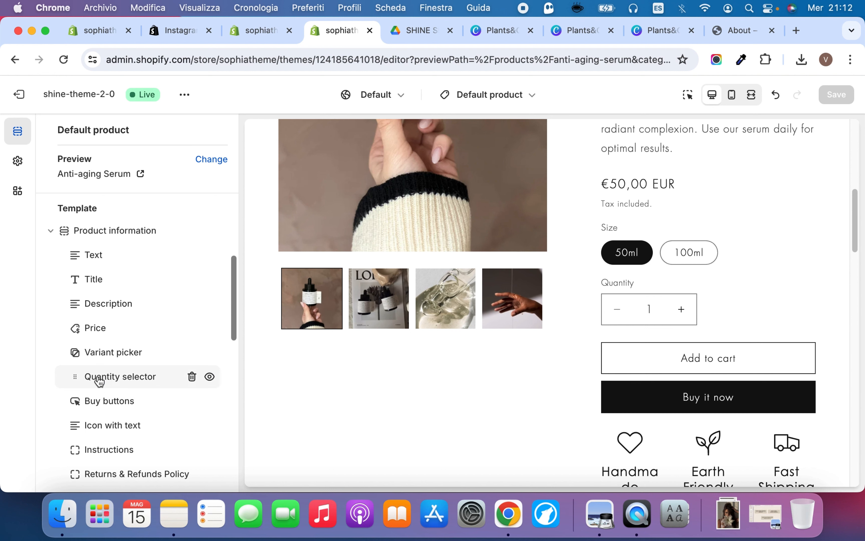
scroll(99, 382, down, 3)
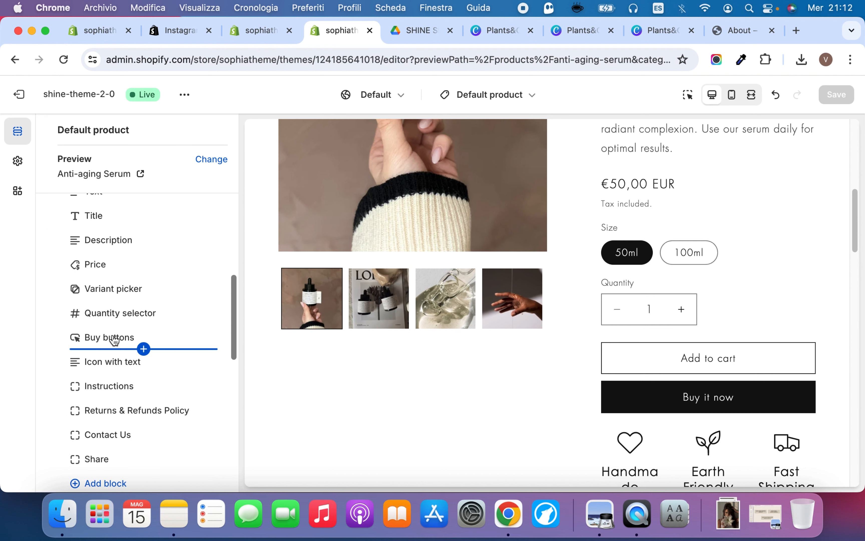
scroll(374, 412, down, 5)
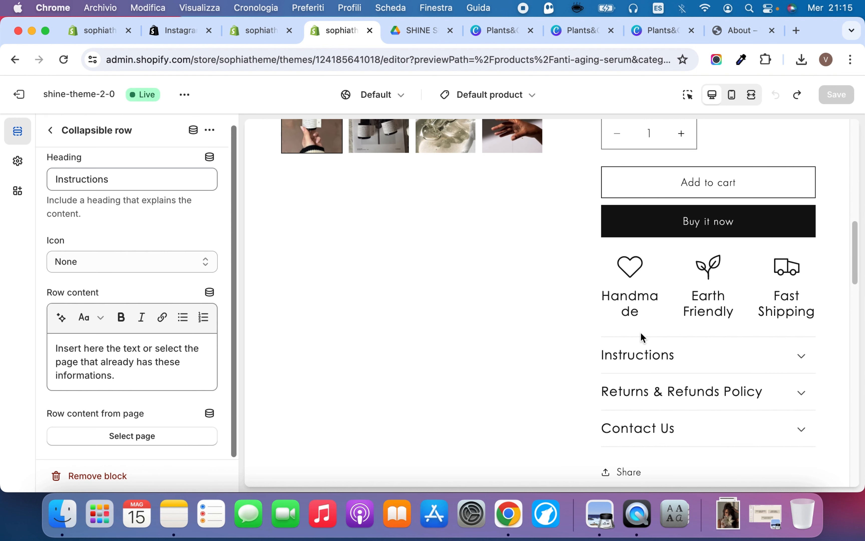
Review the Instructions collapsible row's settings, expanding and collapsing the row in the preview to check its content
scroll(192, 223, up, 1)
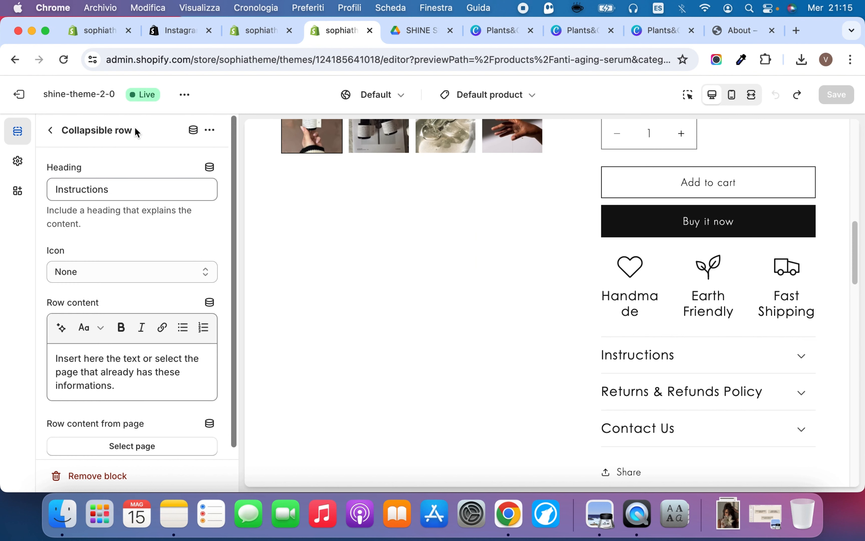
click(683, 360)
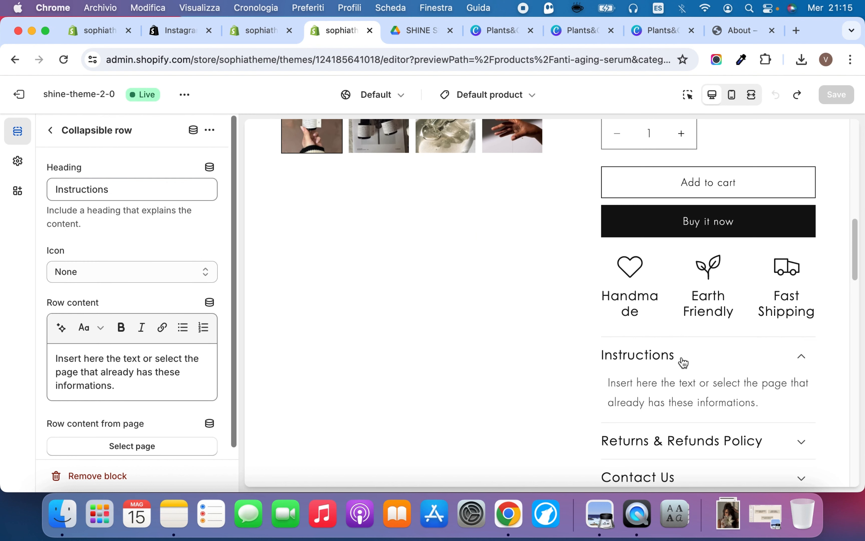
click(683, 359)
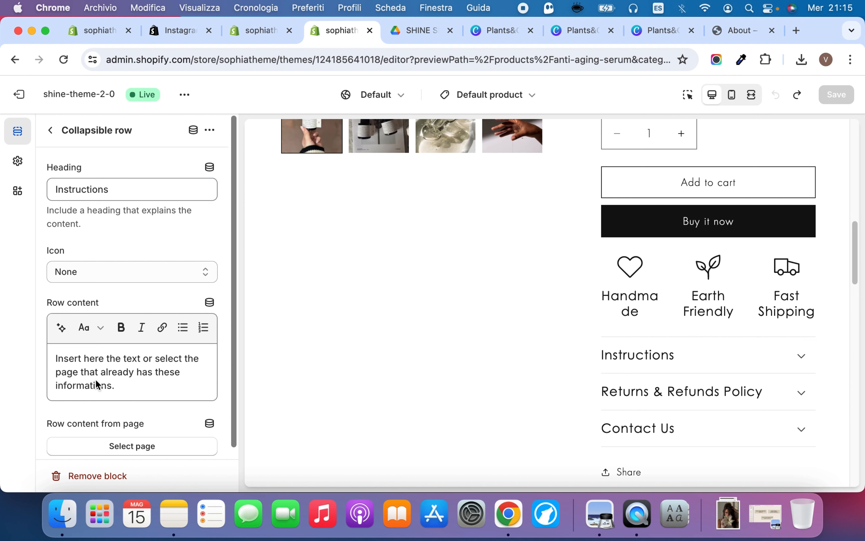
click(143, 358)
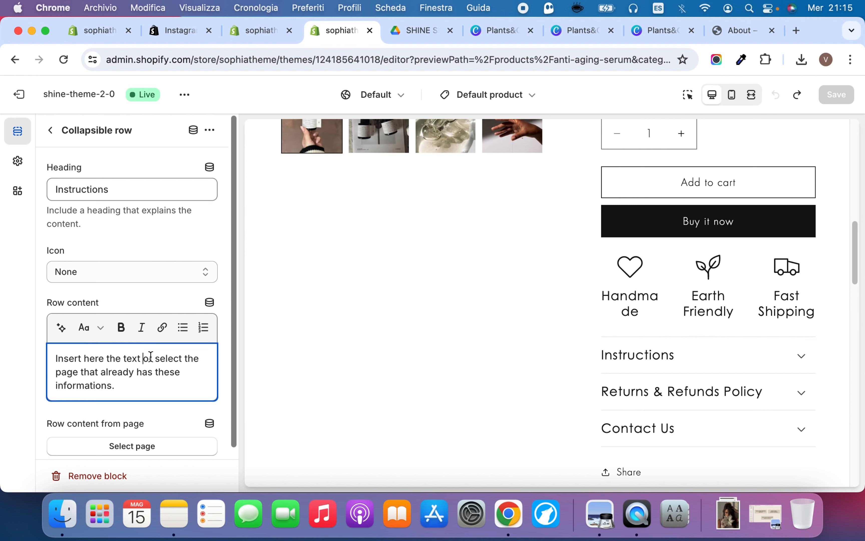
Expand and collapse the Returns & Refunds Policy and Contact Us rows in the product preview
click(633, 393)
click(631, 397)
scroll(632, 402, down, 3)
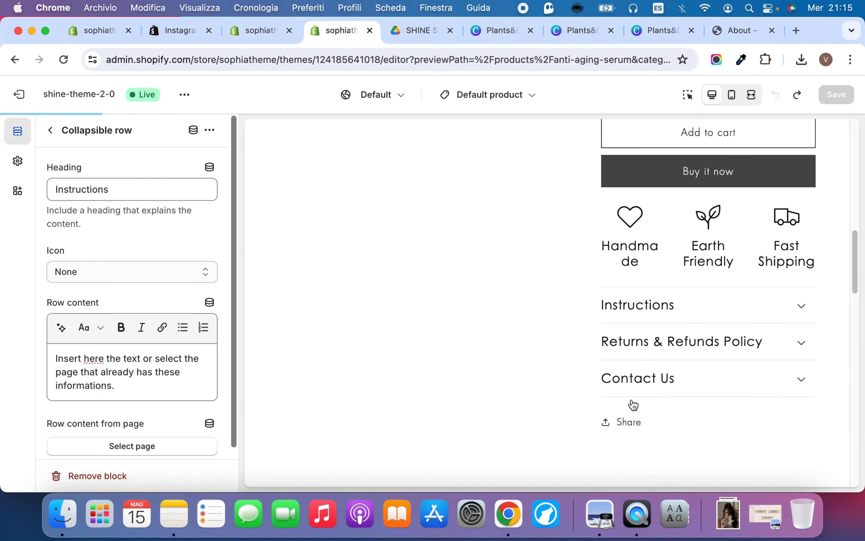
click(645, 382)
click(649, 380)
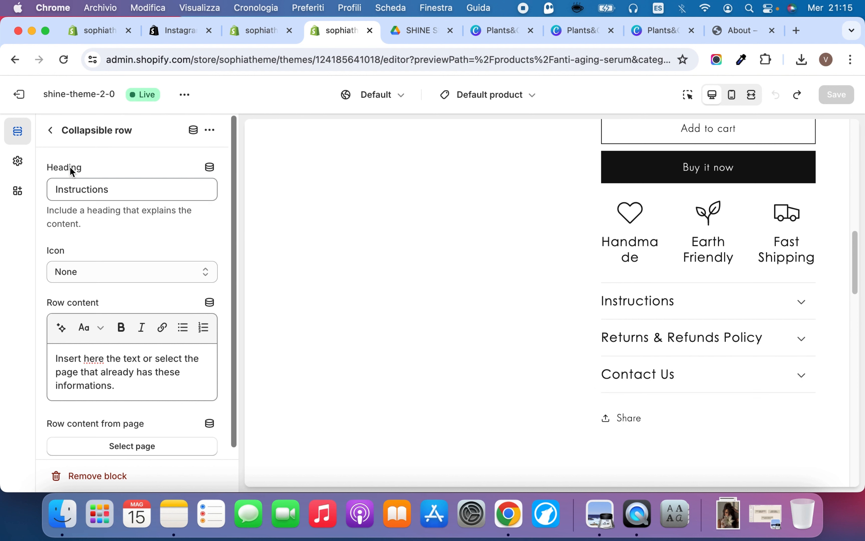
Look through the product template's blocks and sections down to Related products, and reopen the Instructions row's settings
click(50, 130)
scroll(114, 398, down, 5)
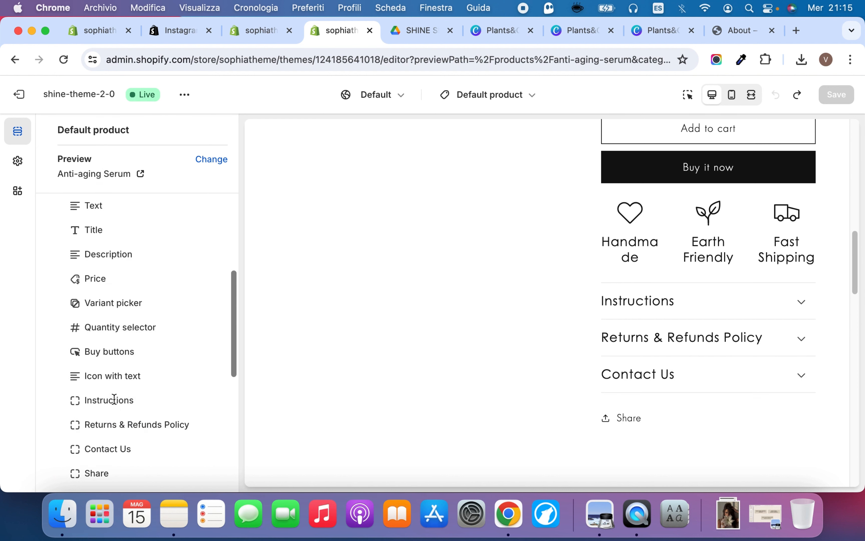
scroll(113, 398, down, 10)
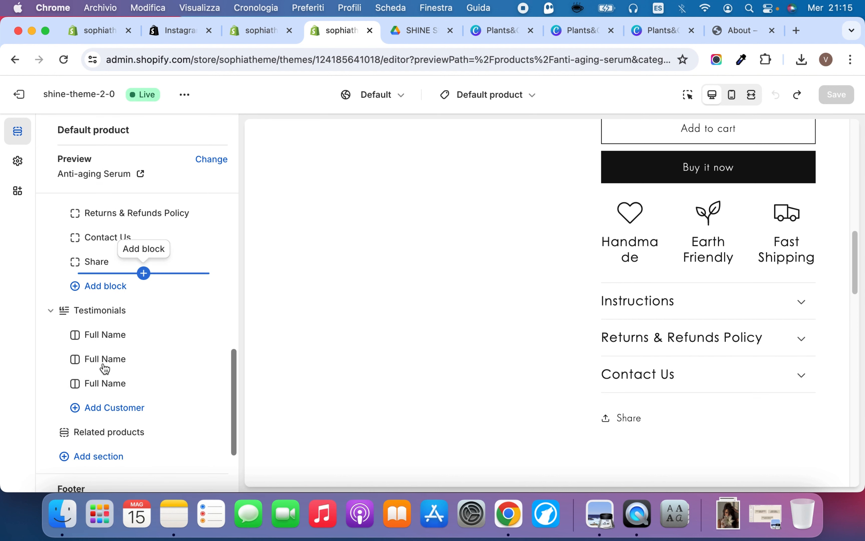
scroll(104, 367, up, 5)
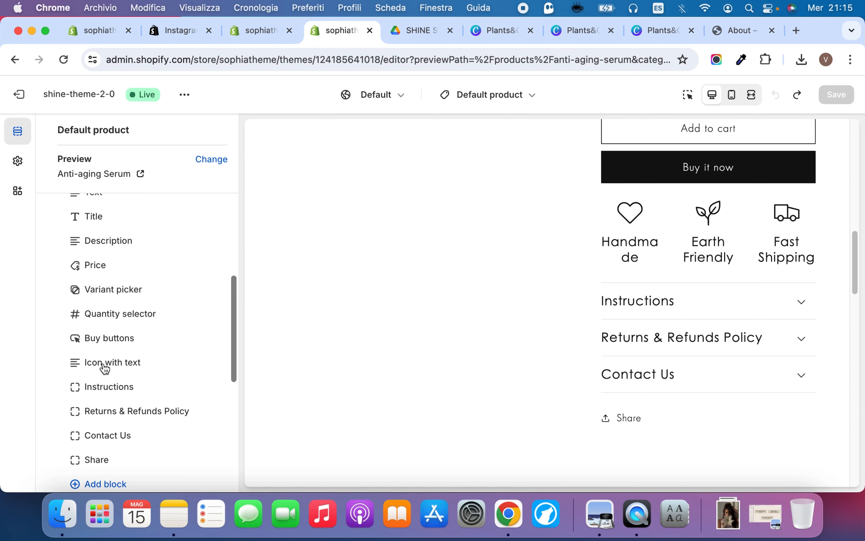
click(102, 385)
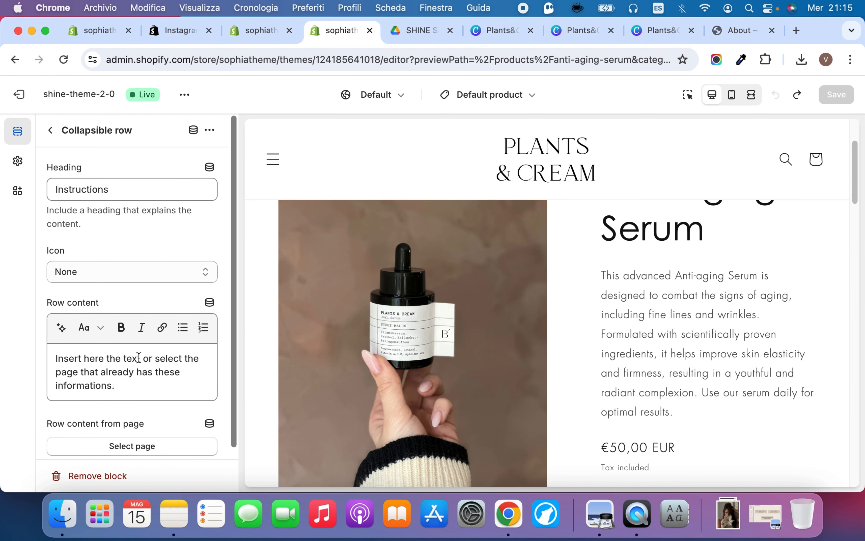
Start adding a product metafield from the dynamic source options of the Instructions row's content
click(137, 184)
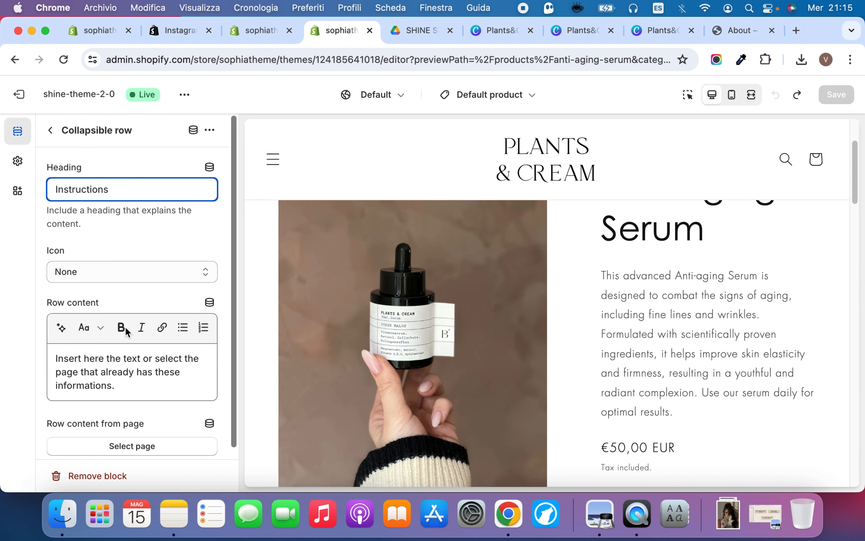
click(128, 386)
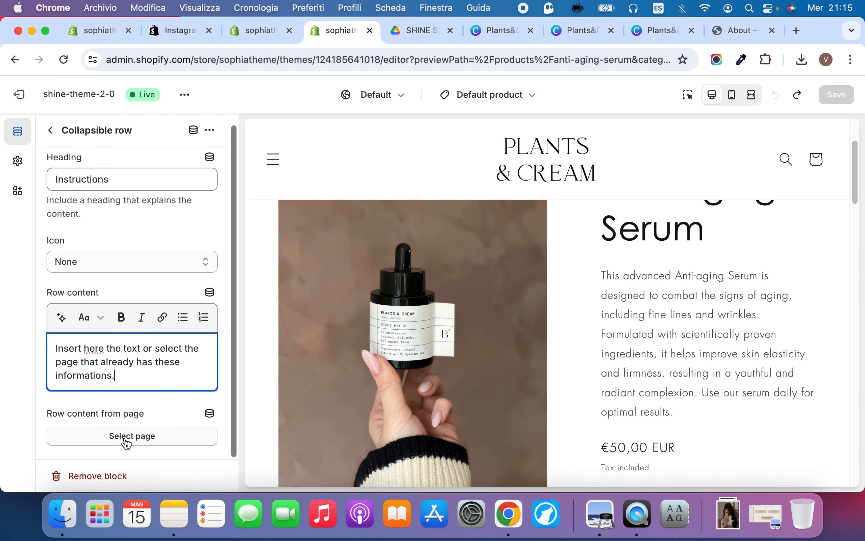
key(super+a)
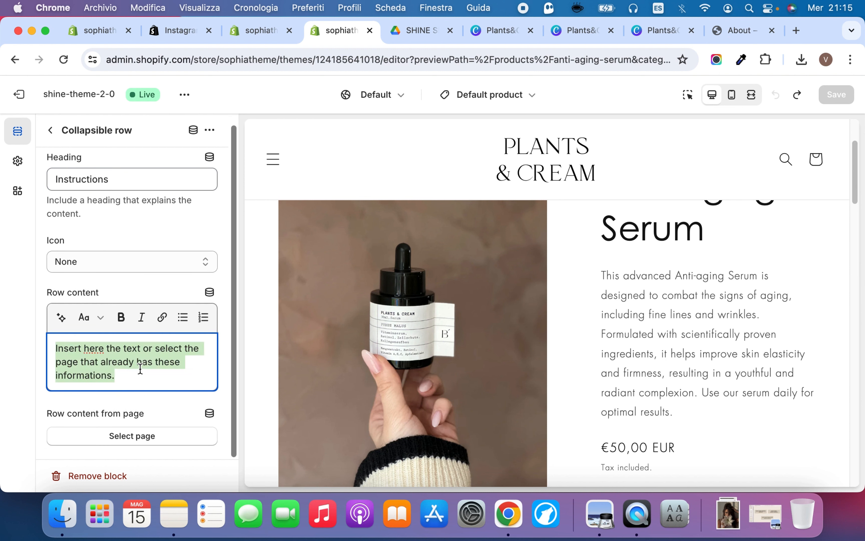
click(210, 290)
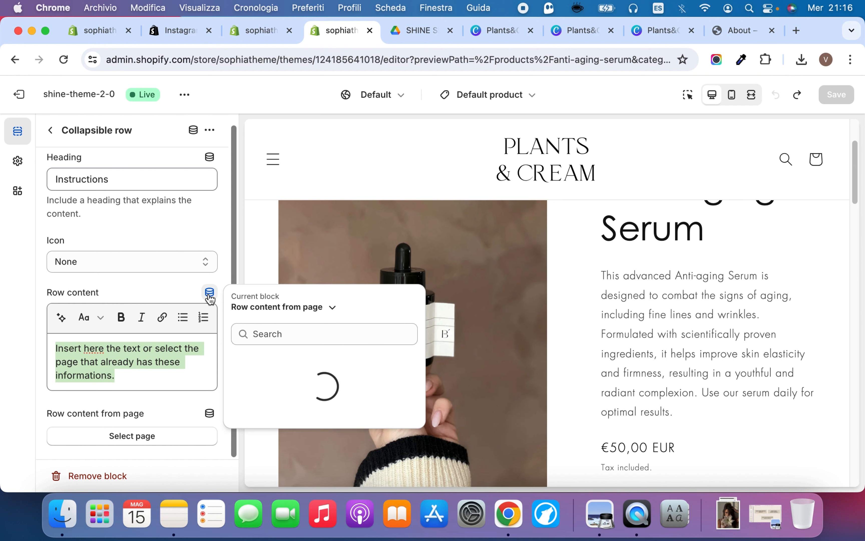
click(306, 305)
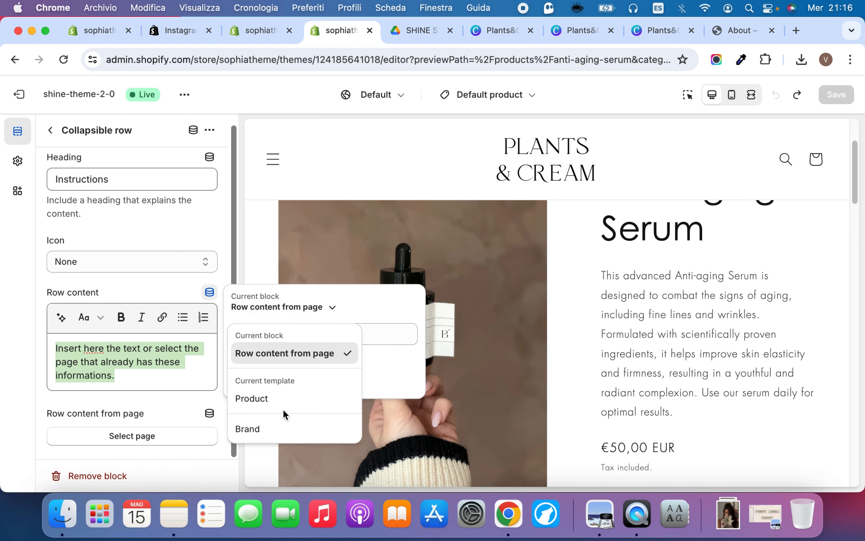
click(285, 399)
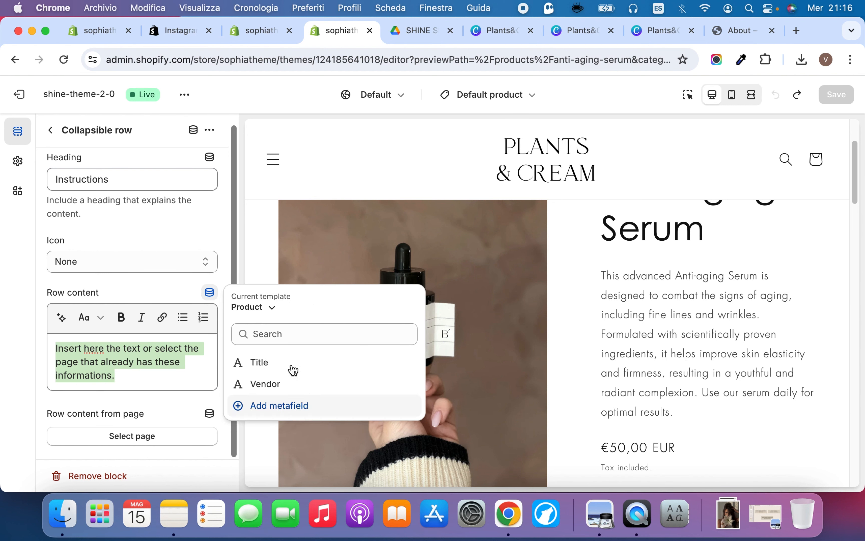
click(326, 406)
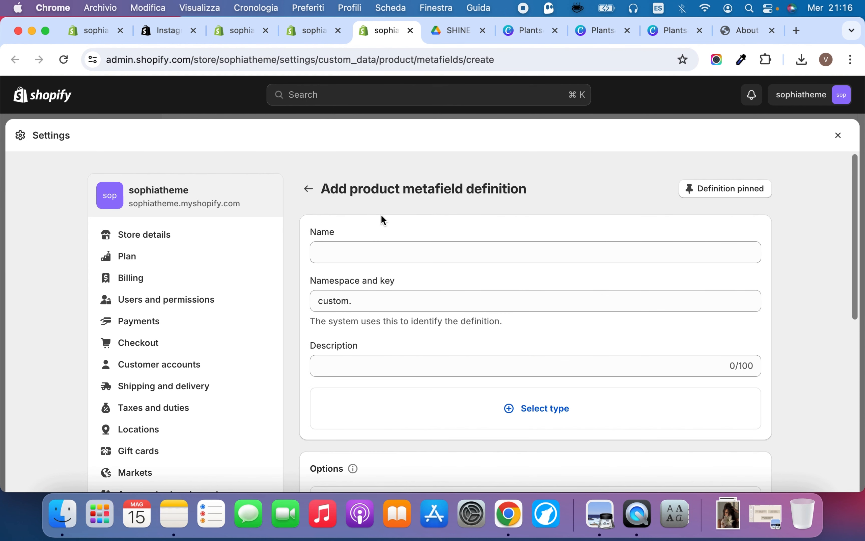
Search for a definition with the name Instructions, choose the standard Care guide definition, and save it as a product metafield
click(370, 257)
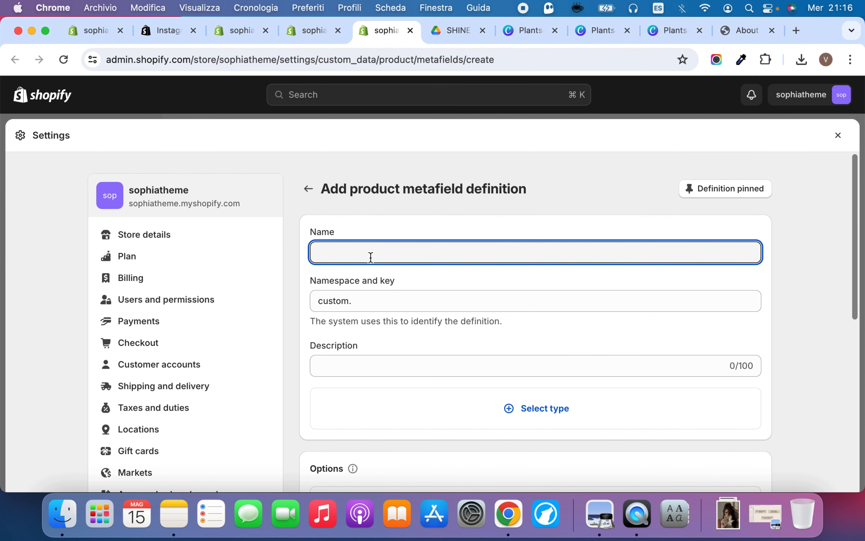
text(Instruc)
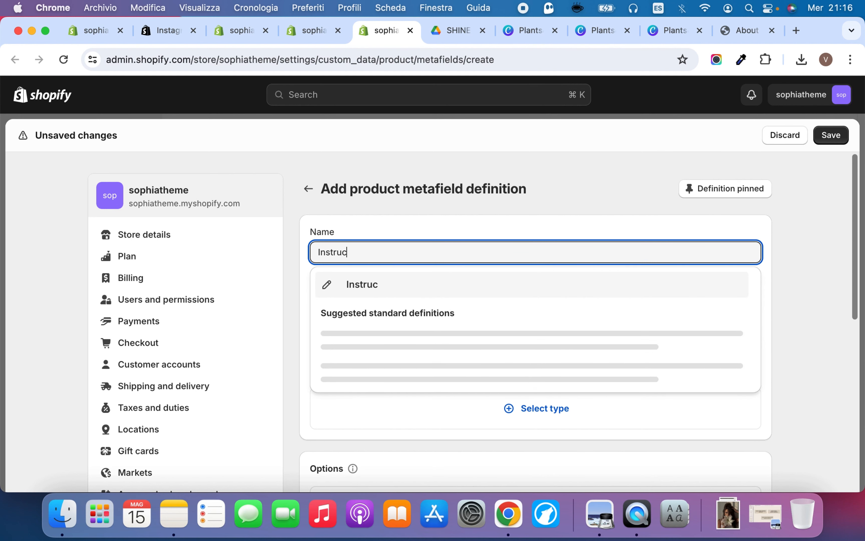
text(tions)
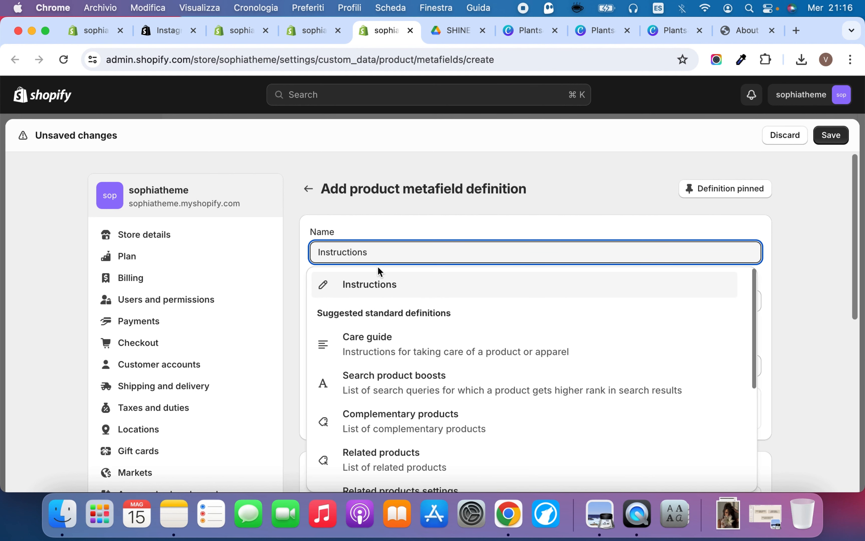
click(405, 349)
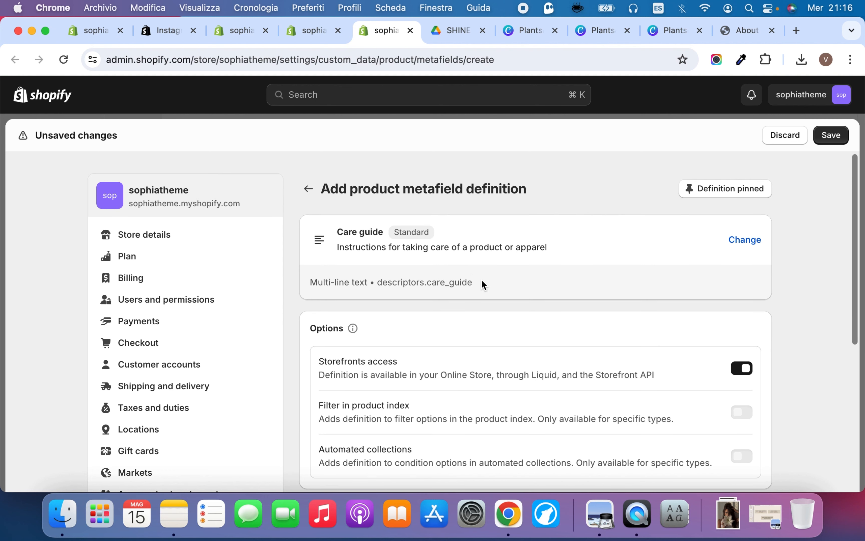
scroll(481, 280, down, 5)
scroll(481, 280, down, 2)
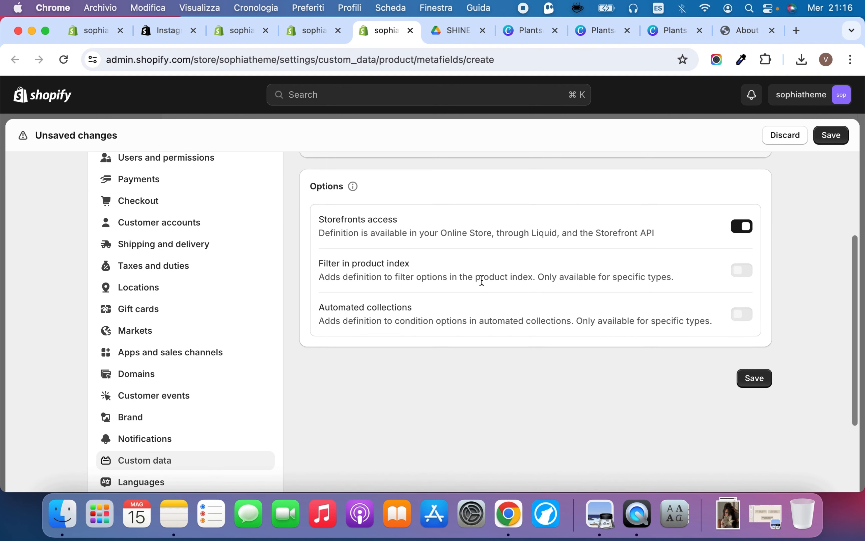
scroll(481, 279, up, 6)
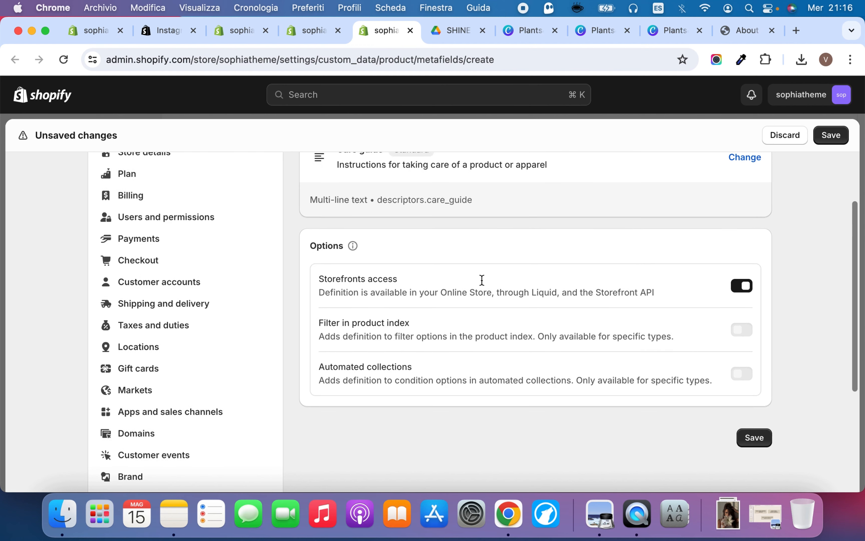
scroll(481, 279, down, 7)
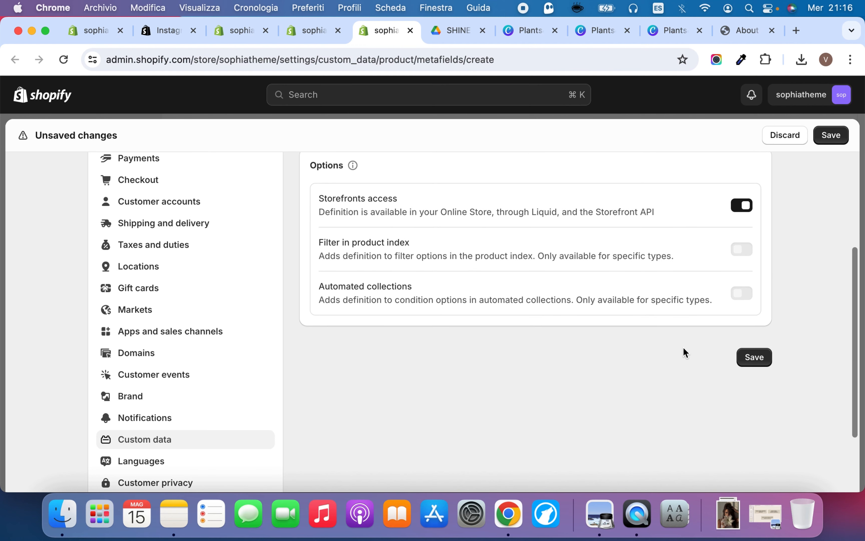
click(762, 357)
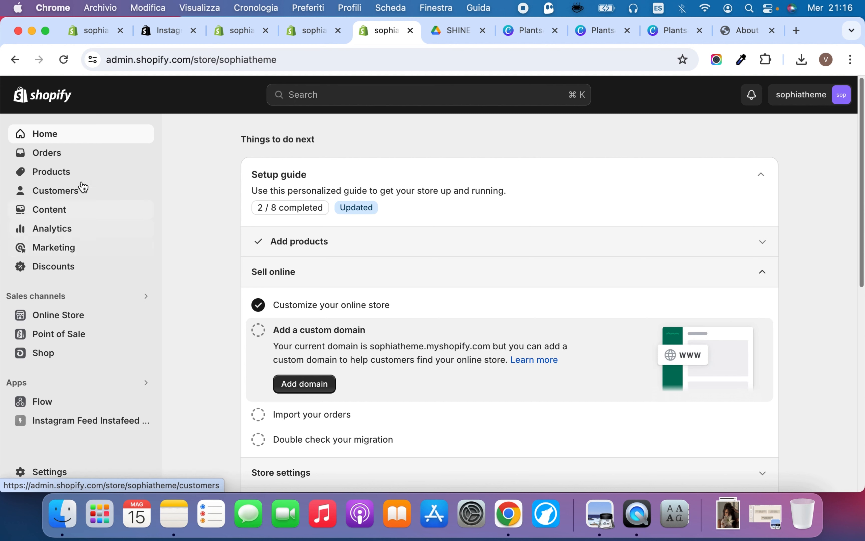
Fill in the Anti-aging Serum product's Care guide metafield with "Here you insert the instructions" and save the product
click(77, 171)
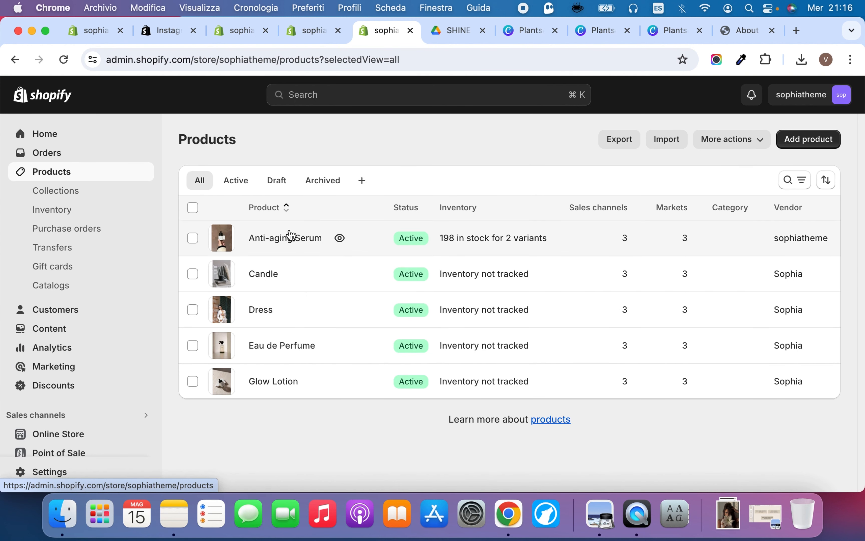
click(290, 236)
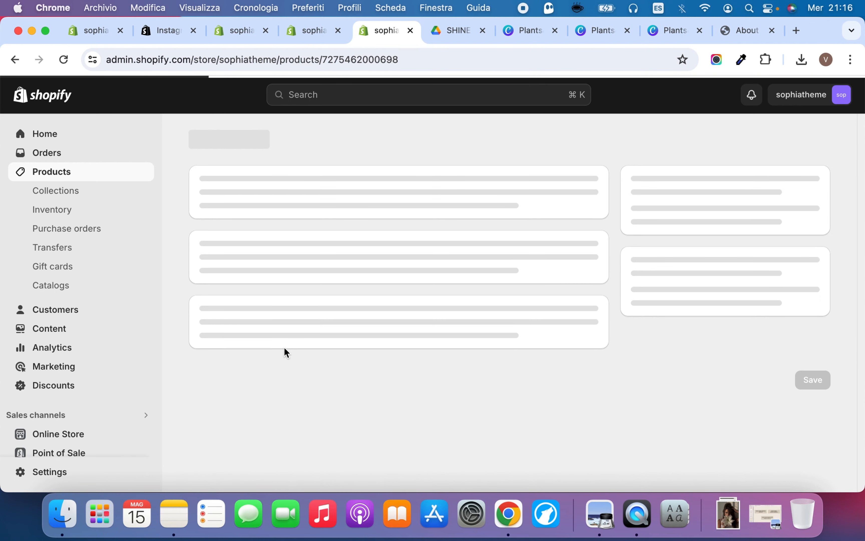
scroll(286, 352, down, 8)
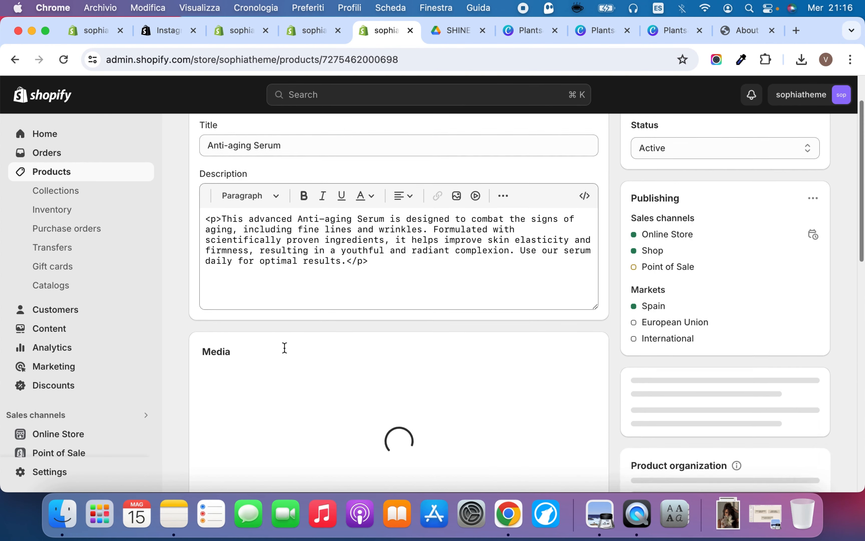
scroll(286, 353, down, 4)
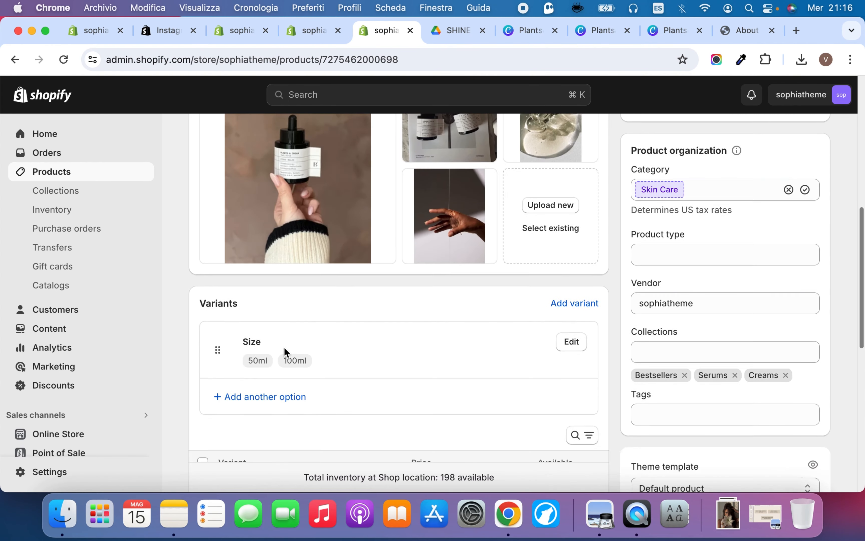
scroll(284, 354, down, 7)
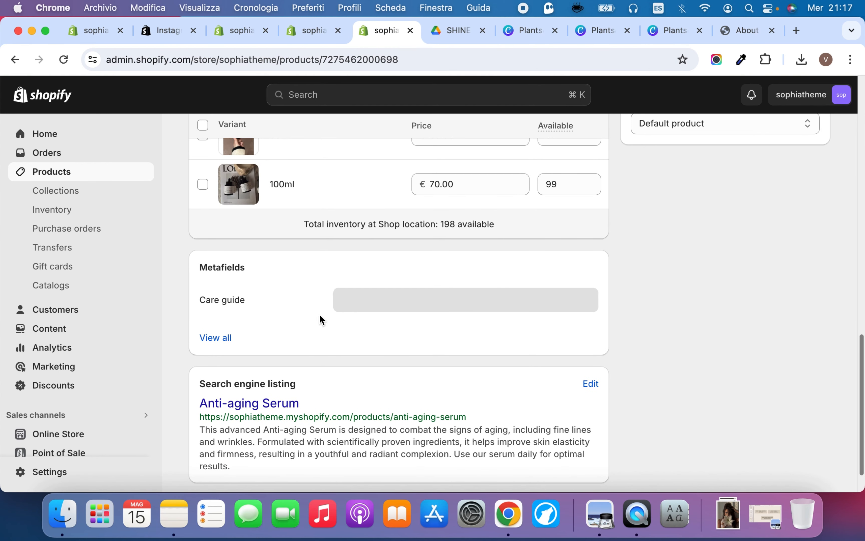
click(360, 300)
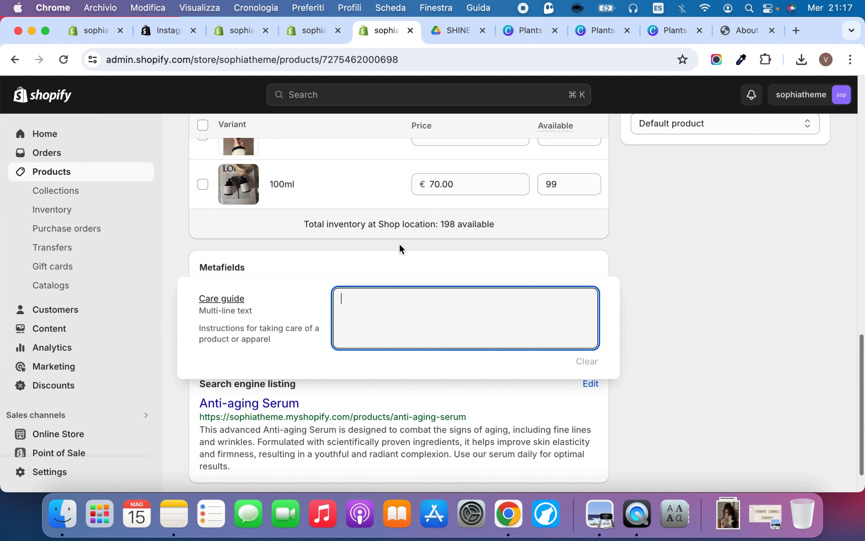
text(I)
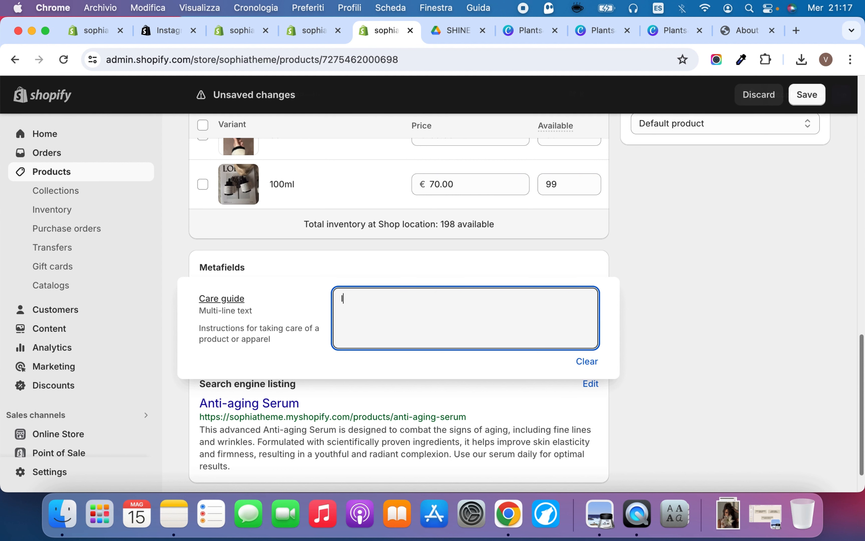
key(BackSpace)
text(Here you insert the instructions)
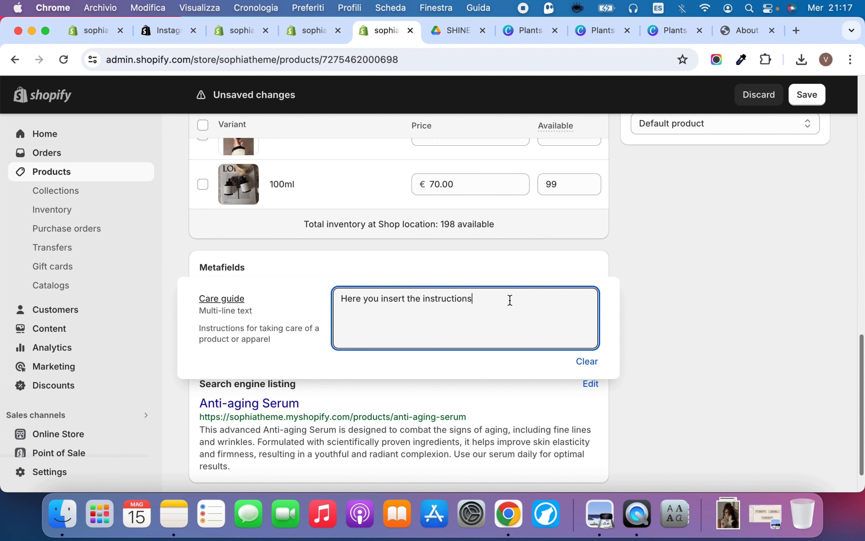
click(638, 257)
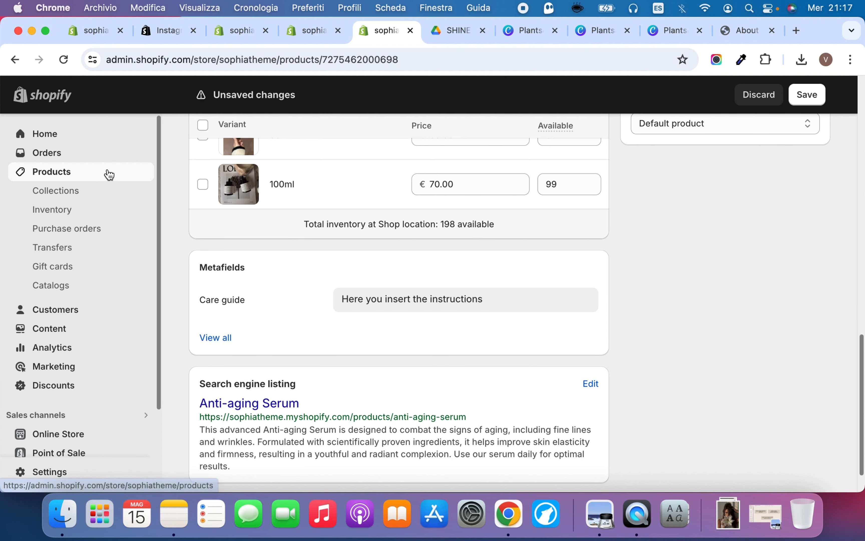
scroll(260, 192, up, 20)
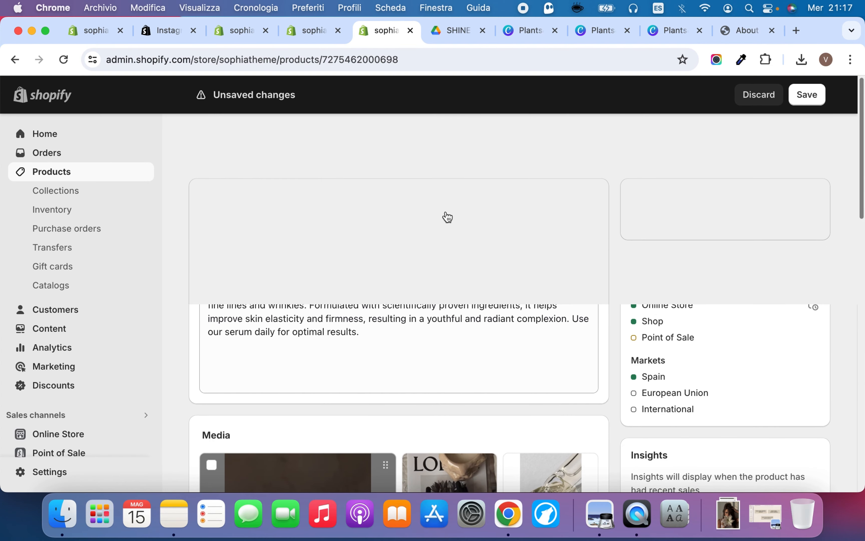
click(819, 94)
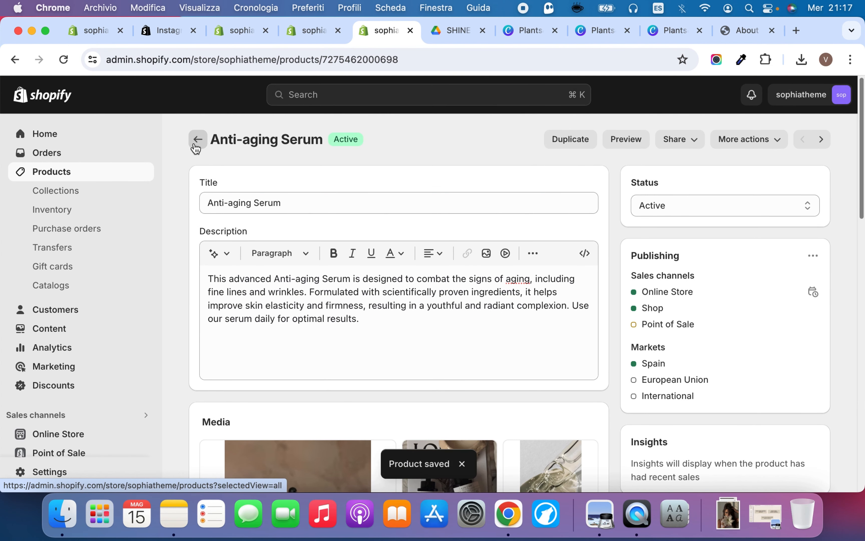
Open the Candle product from the product list and inspect its Care guide metafield without entering a value
click(197, 140)
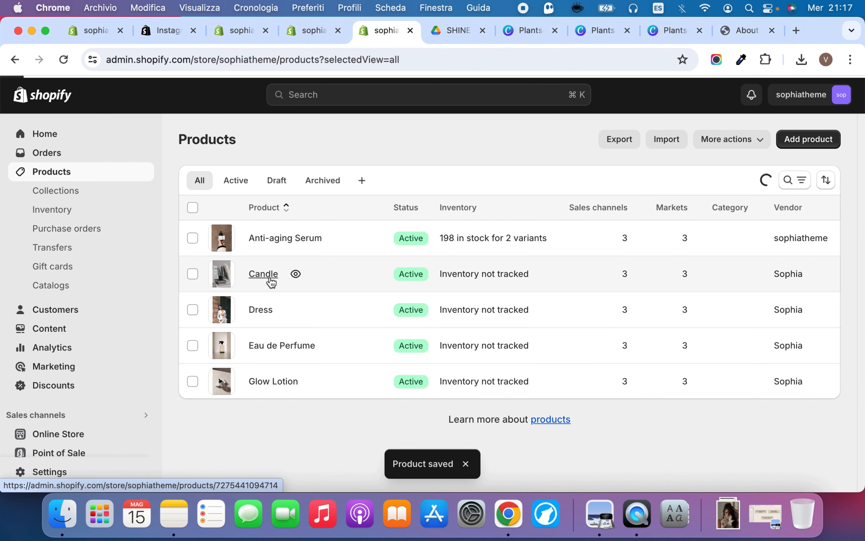
click(264, 276)
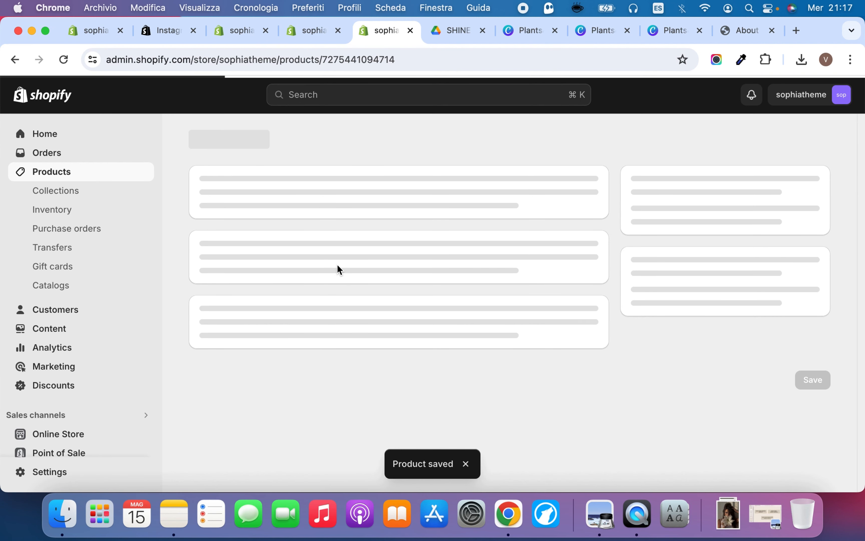
scroll(337, 268, down, 15)
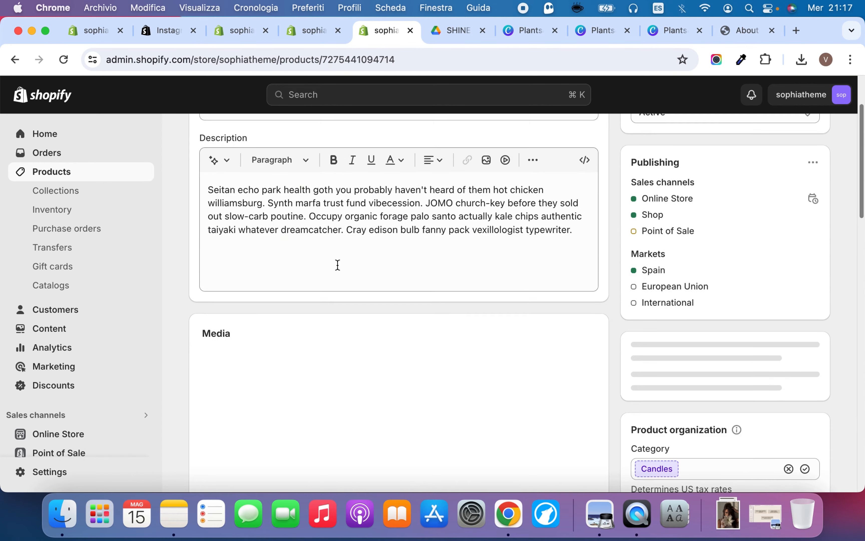
scroll(338, 267, up, 15)
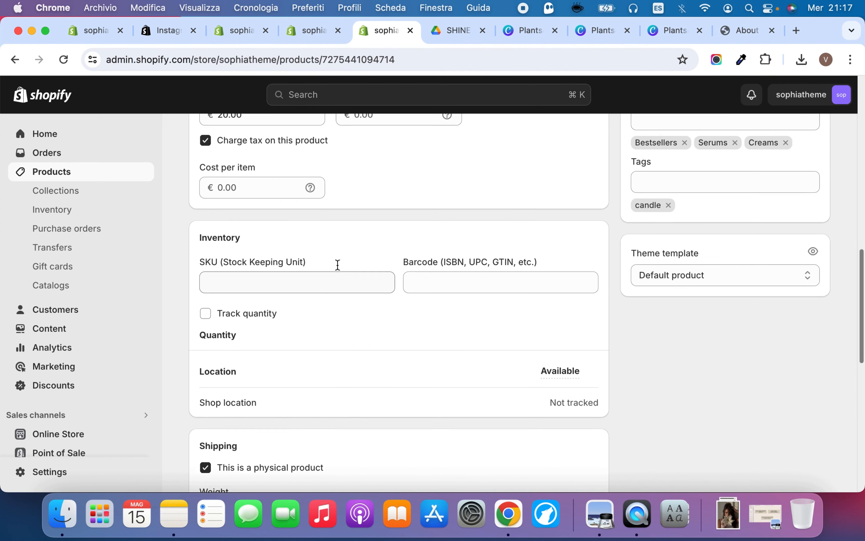
scroll(338, 268, down, 15)
scroll(338, 266, down, 8)
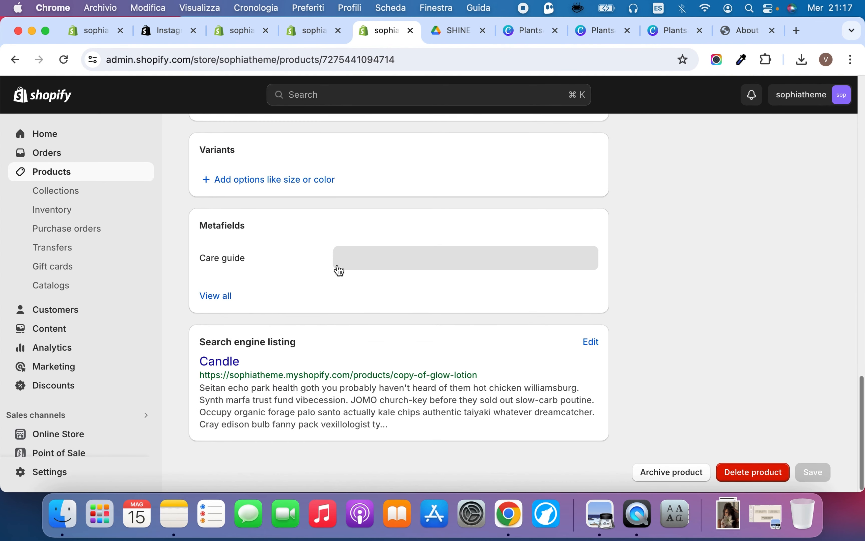
click(361, 255)
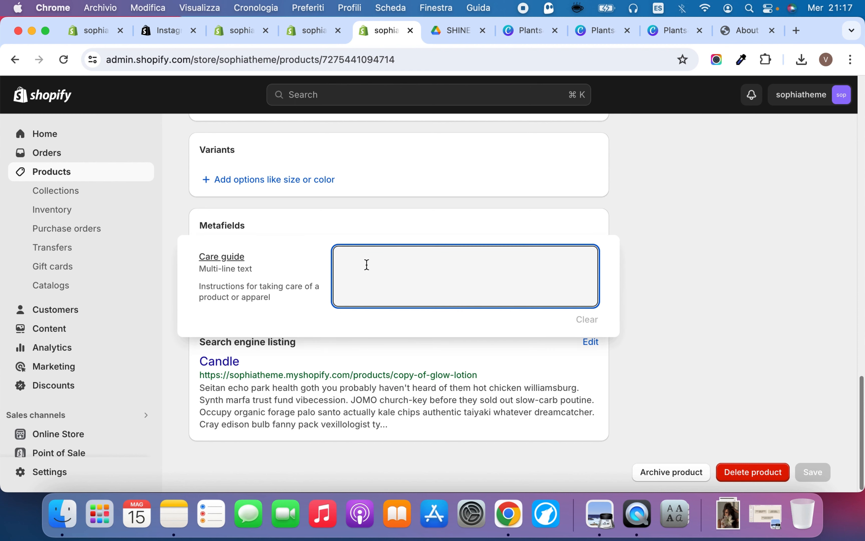
click(400, 209)
click(374, 257)
click(450, 218)
scroll(721, 266, up, 15)
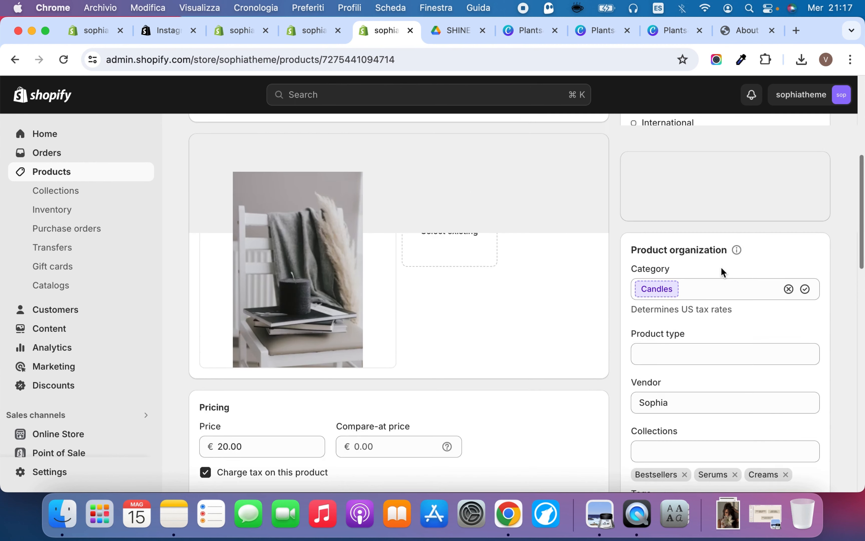
scroll(721, 267, up, 5)
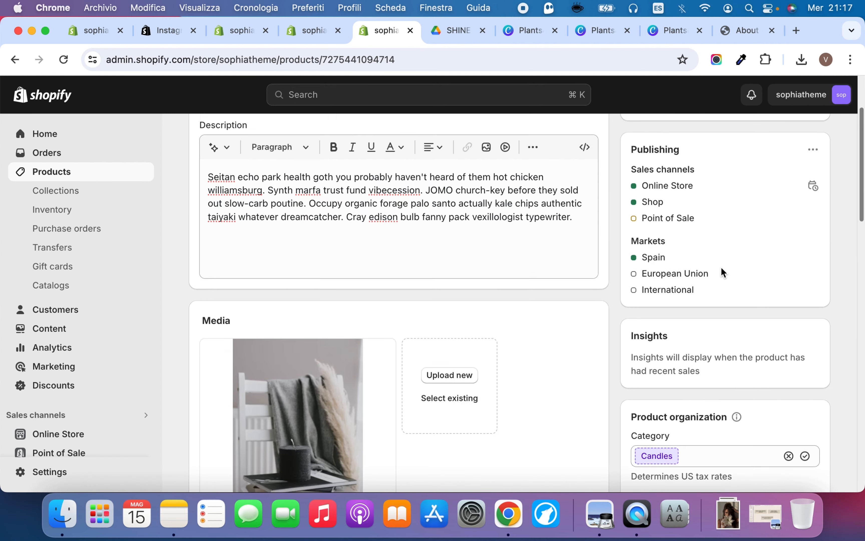
Return to the theme editor and connect the Instructions row's content to the product's Care guide metafield
click(443, 34)
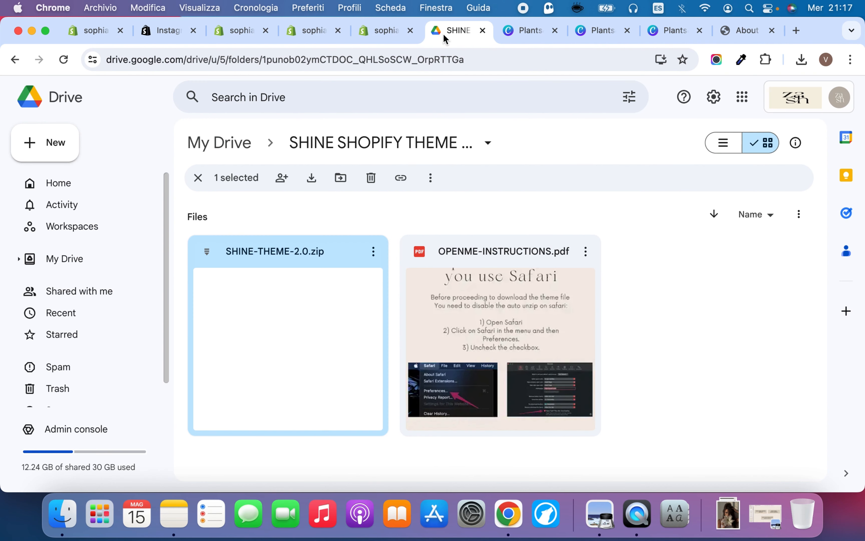
click(305, 31)
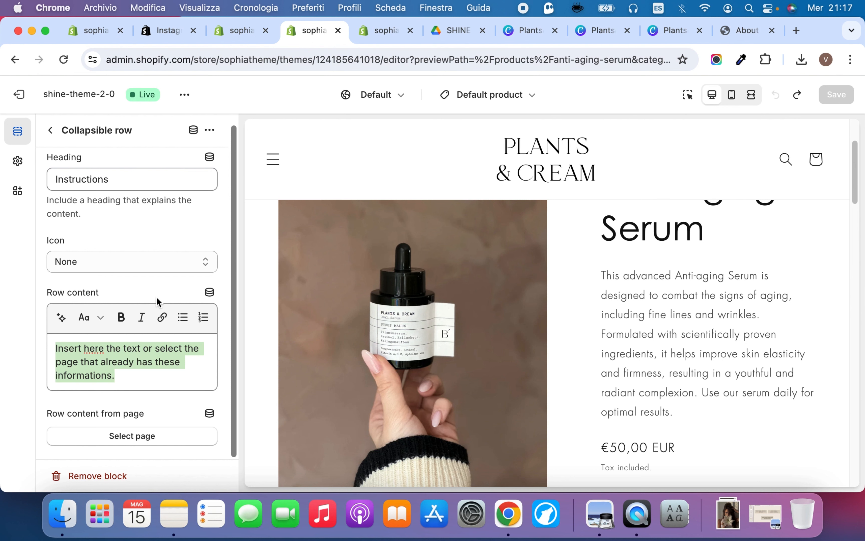
click(210, 292)
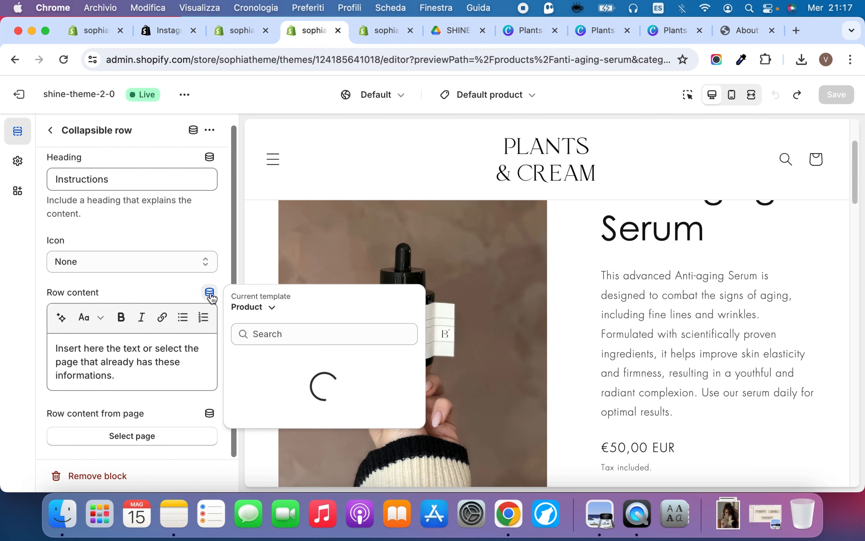
click(286, 407)
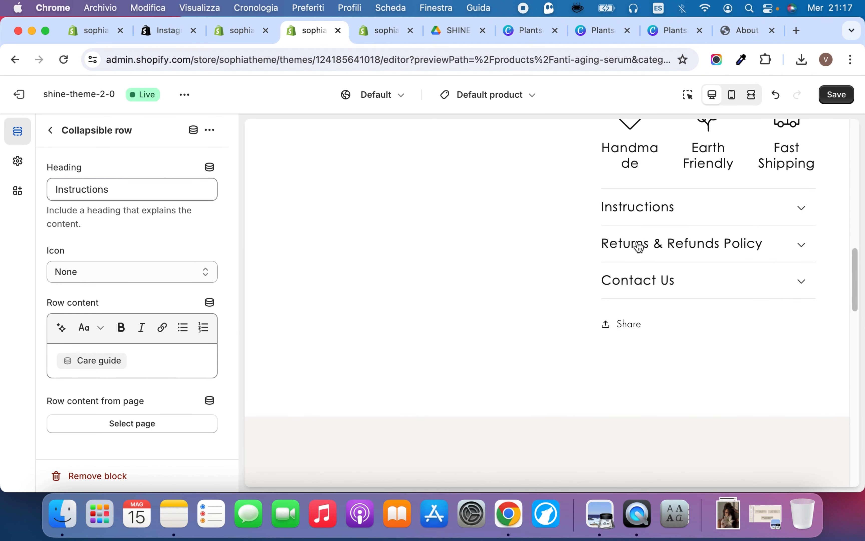
Check the Instructions row's content in the Anti-aging Serum preview and save the theme
click(664, 214)
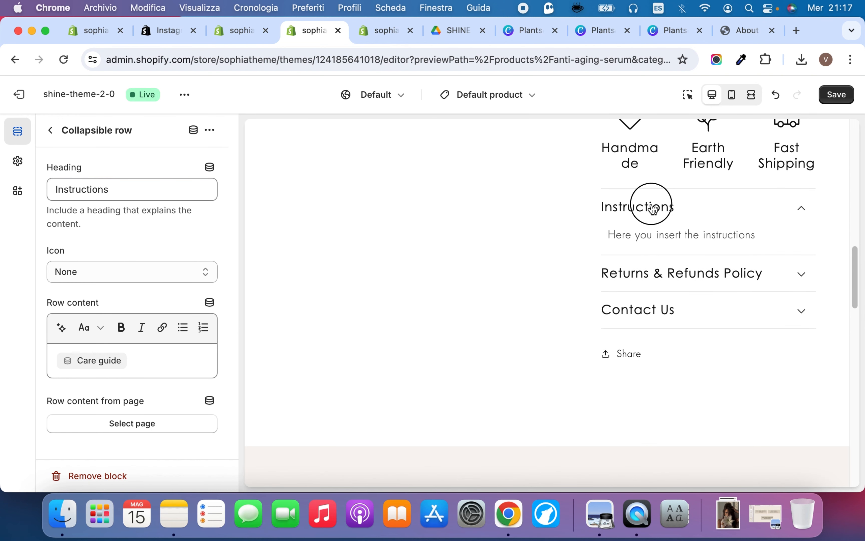
click(654, 210)
click(145, 358)
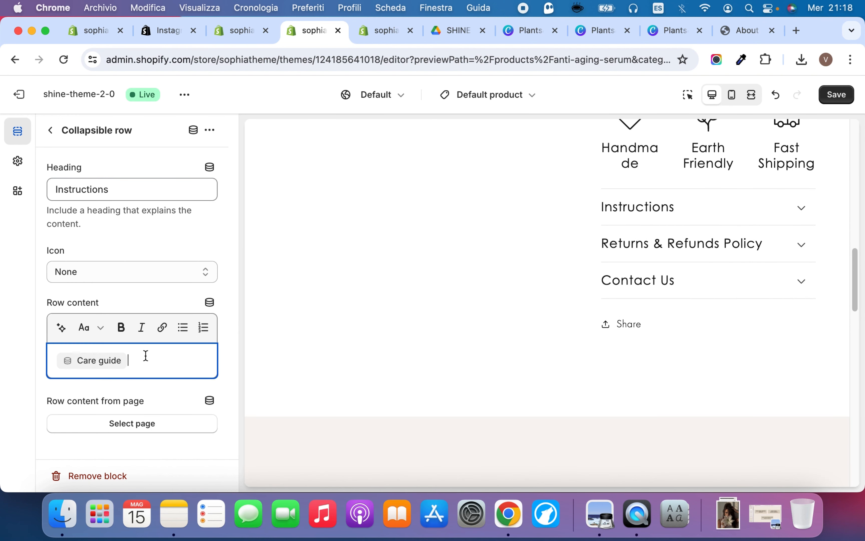
click(151, 304)
click(837, 95)
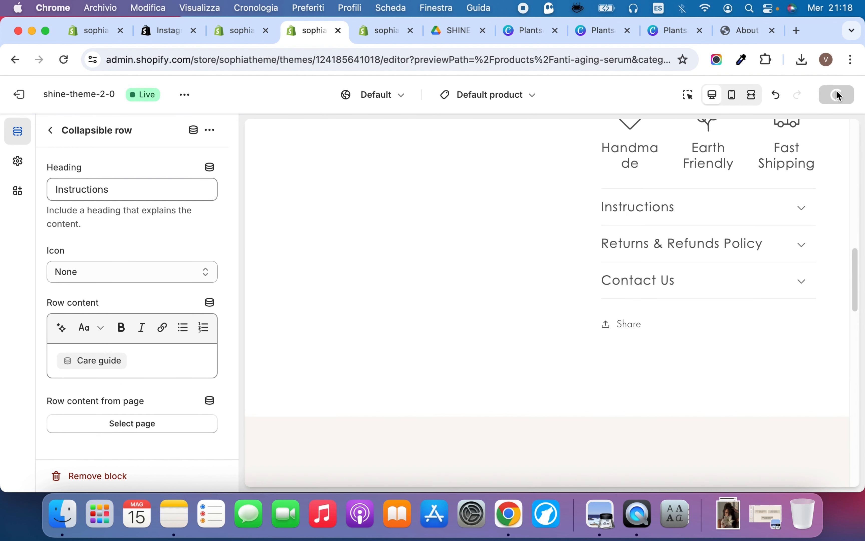
Inspect the Returns & Refunds Policy row's text and page-selection options without choosing a page, and expand the Contact Us row in the preview
click(646, 254)
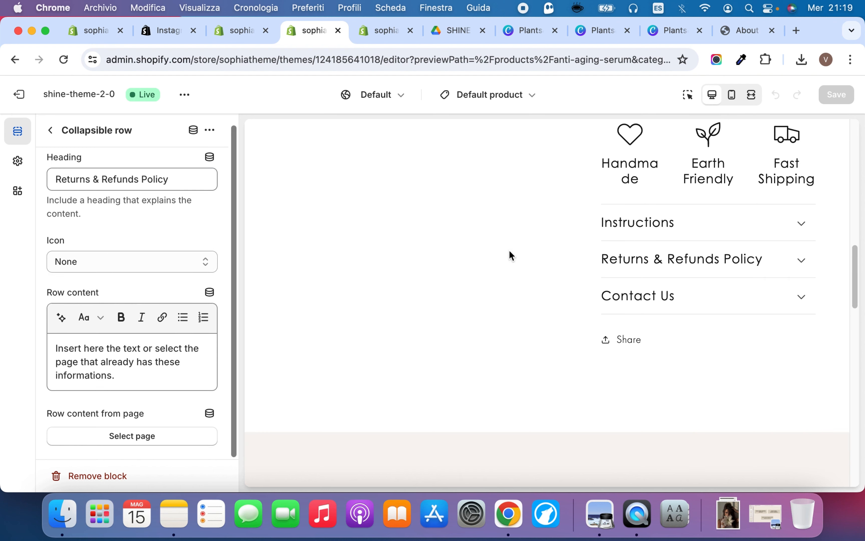
click(646, 264)
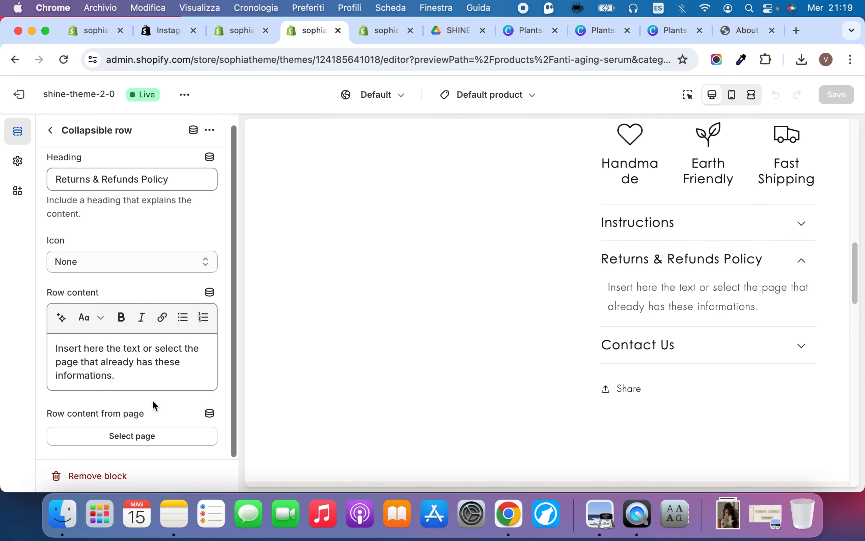
triple_click(127, 355)
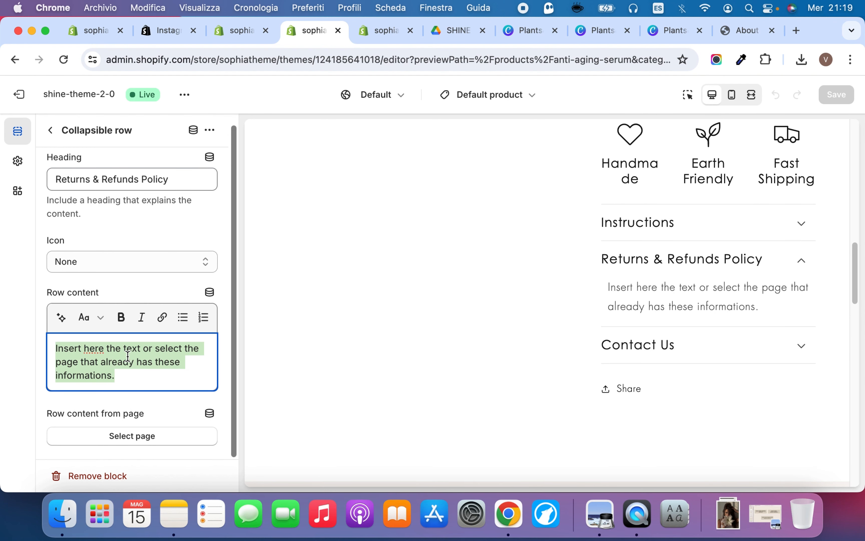
click(147, 387)
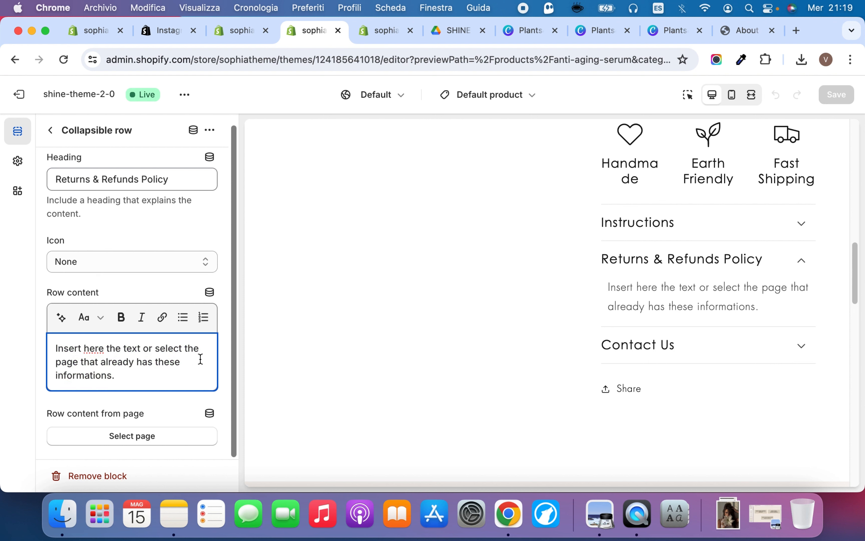
click(149, 436)
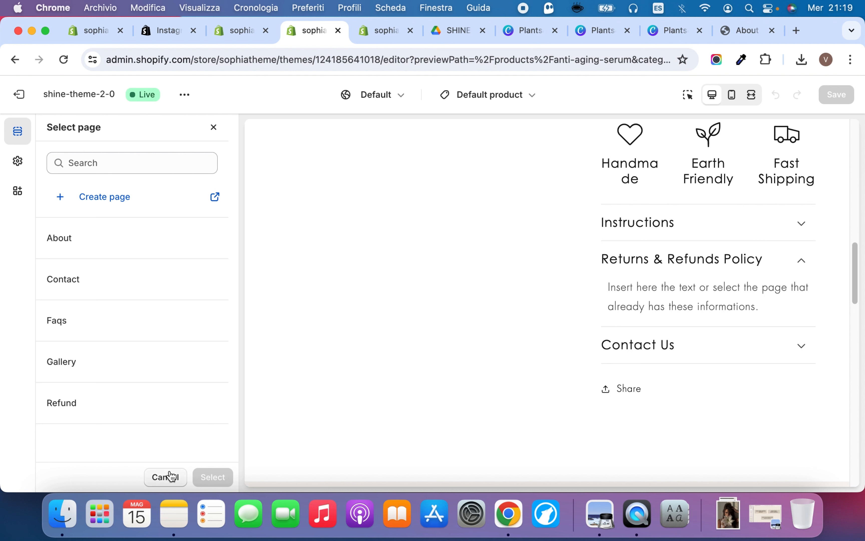
click(166, 477)
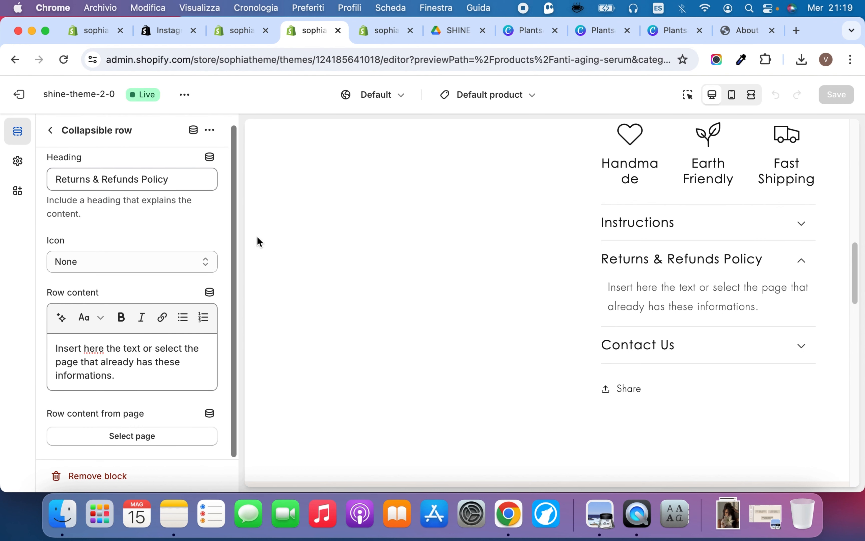
click(681, 352)
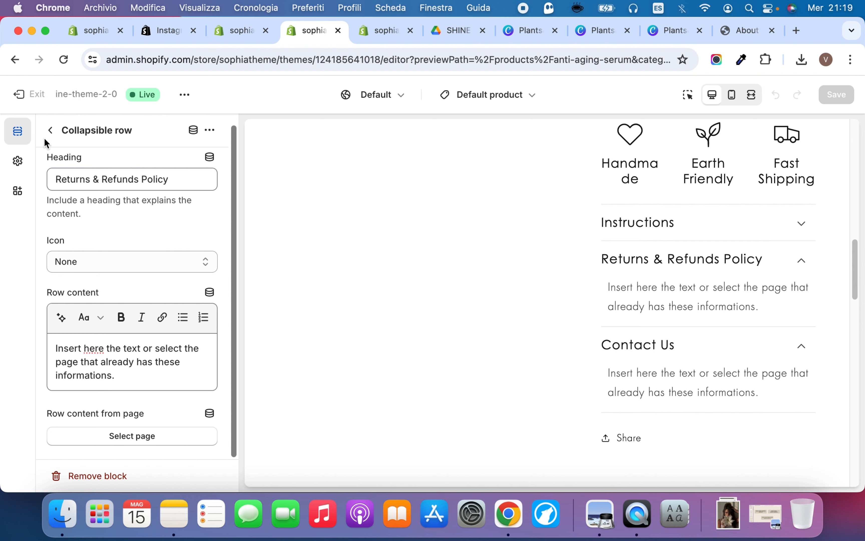
Return to the product template's section list and review the Testimonials and Related products sections in the preview
click(50, 133)
scroll(415, 279, down, 5)
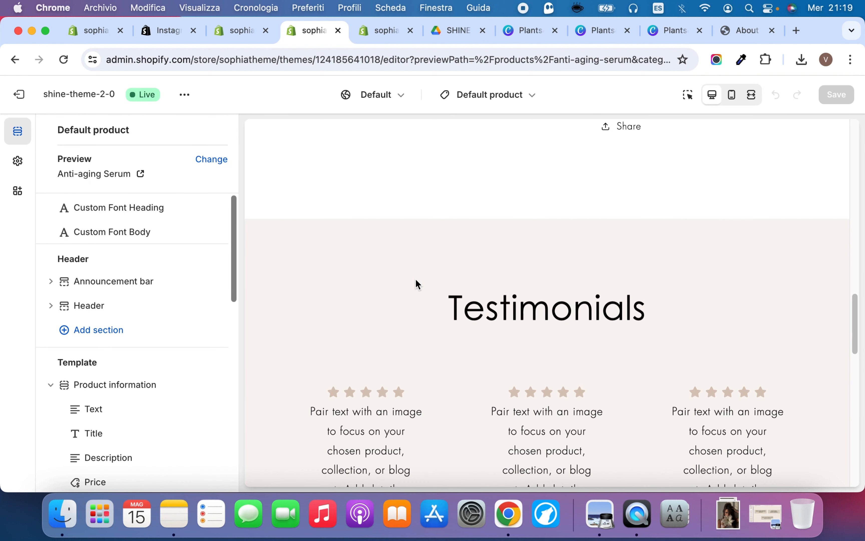
scroll(100, 401, down, 10)
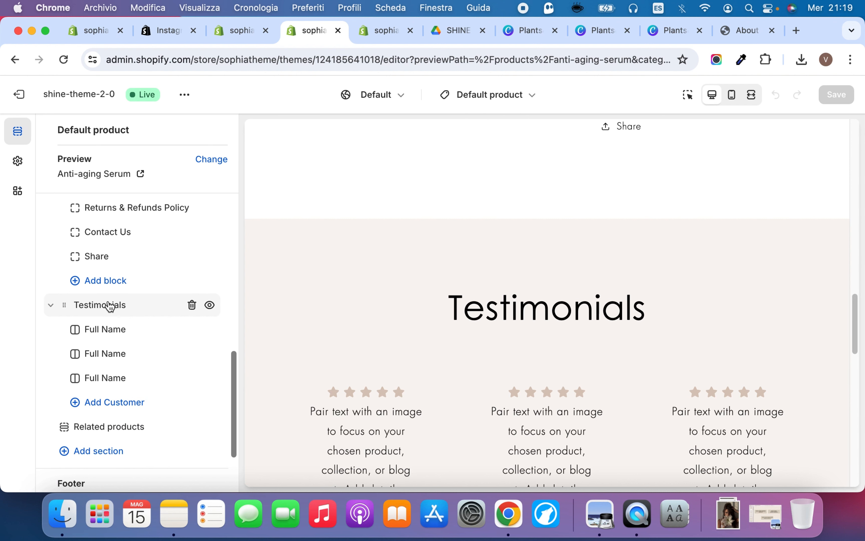
scroll(315, 284, down, 5)
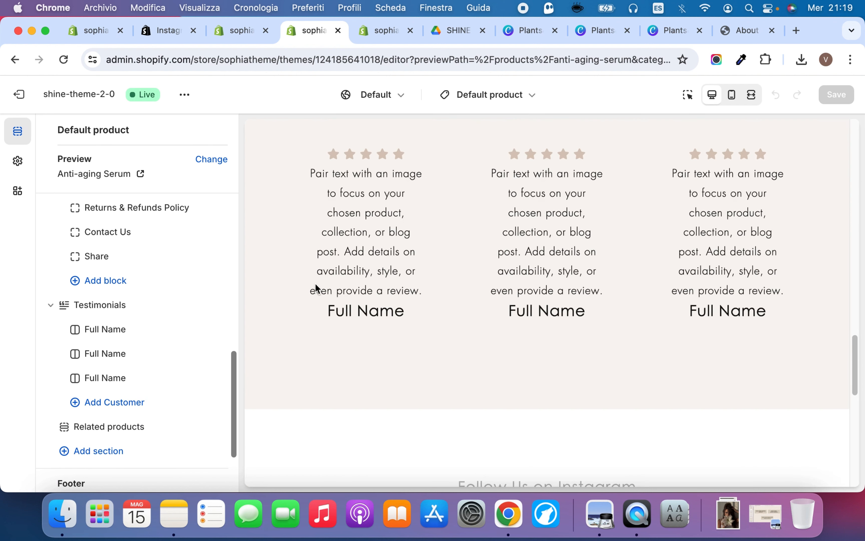
scroll(315, 283, up, 1)
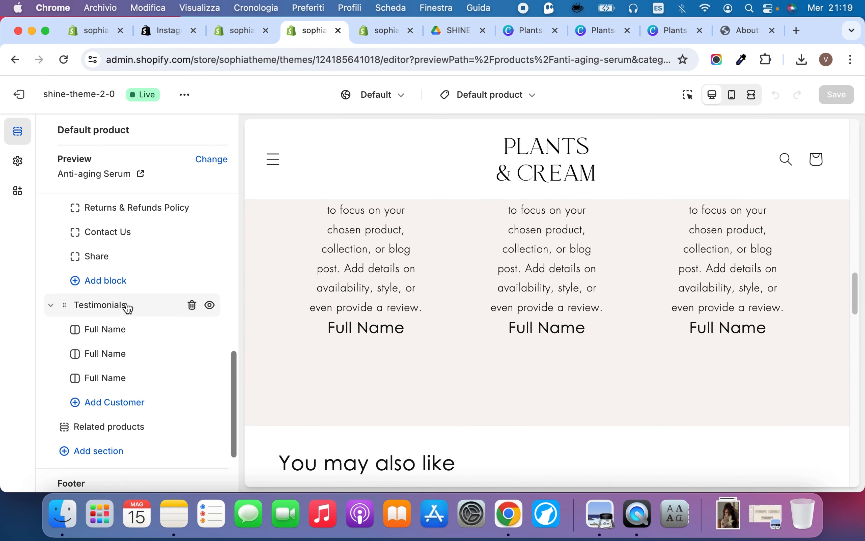
scroll(309, 293, down, 5)
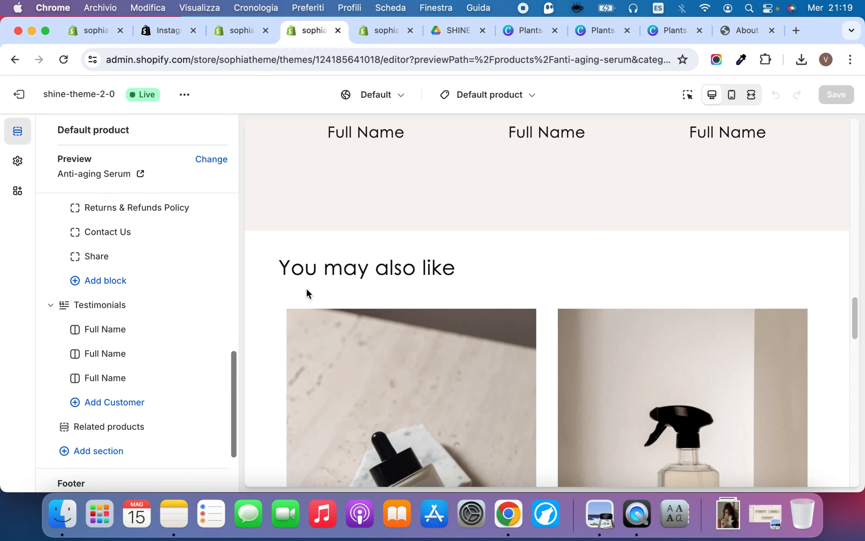
scroll(307, 288, up, 2)
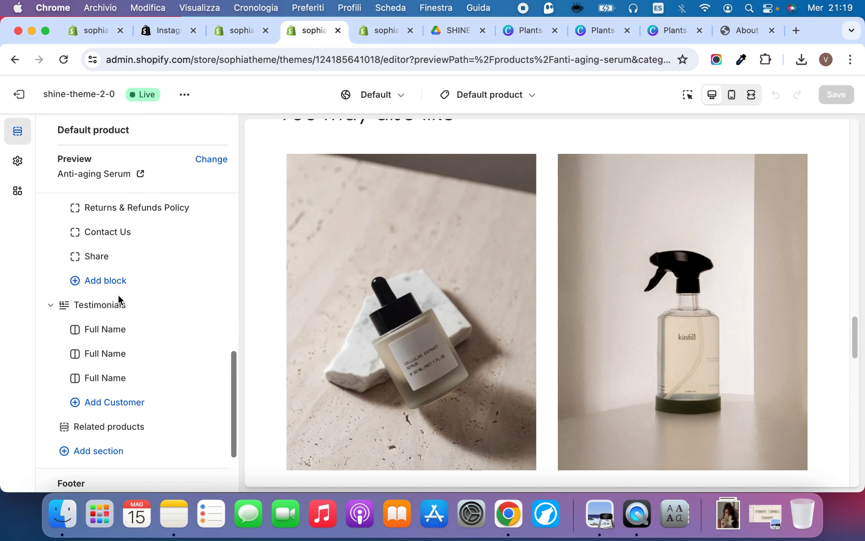
scroll(113, 314, down, 3)
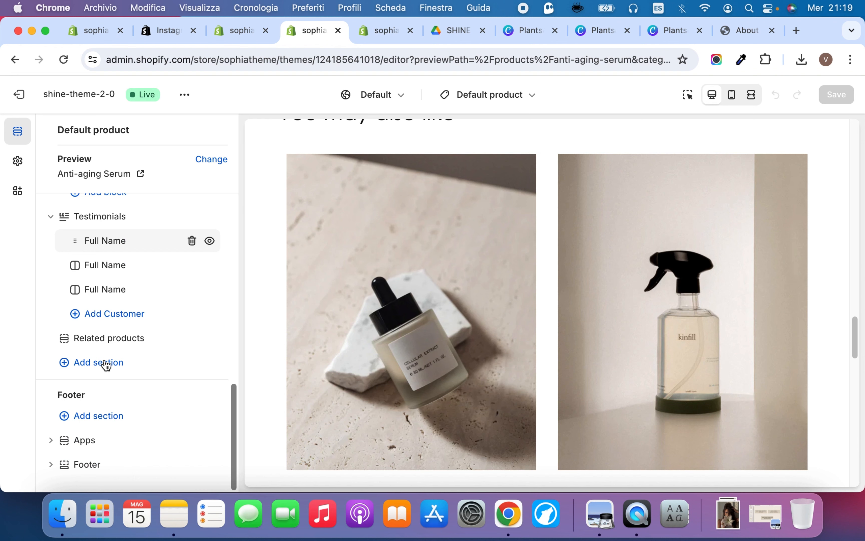
Try the Arch image shape and Square image ratio on the Related products section's product cards
click(104, 336)
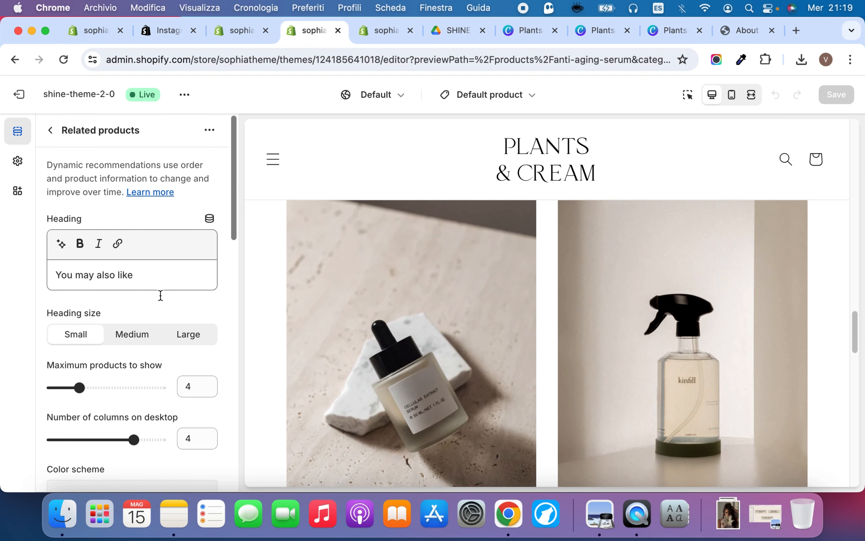
scroll(125, 312, down, 8)
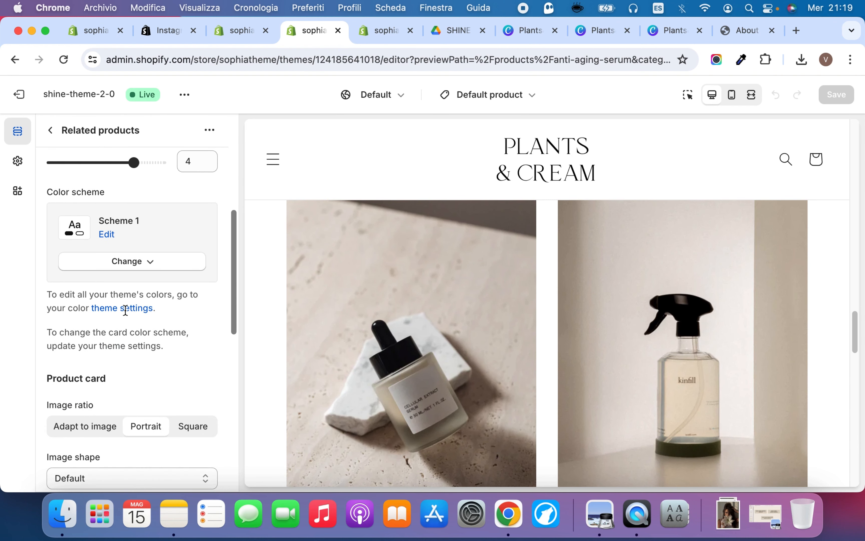
scroll(164, 295, down, 5)
click(97, 293)
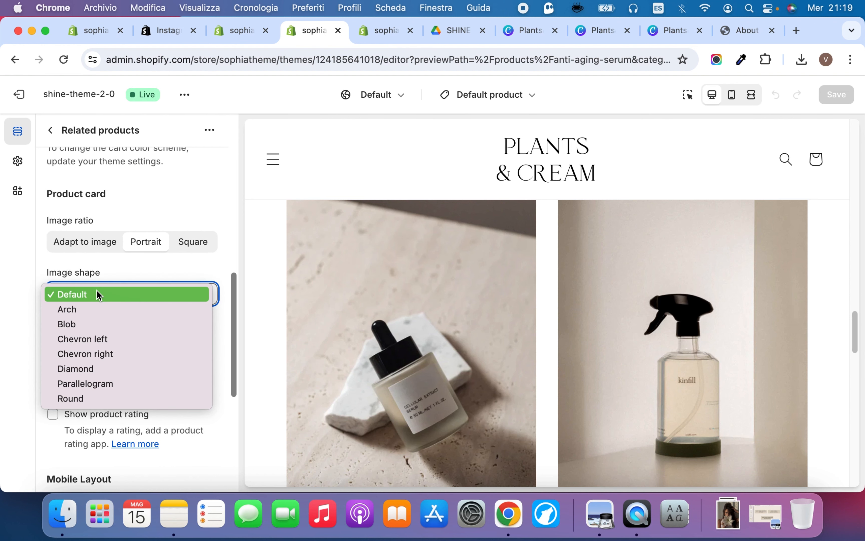
click(95, 310)
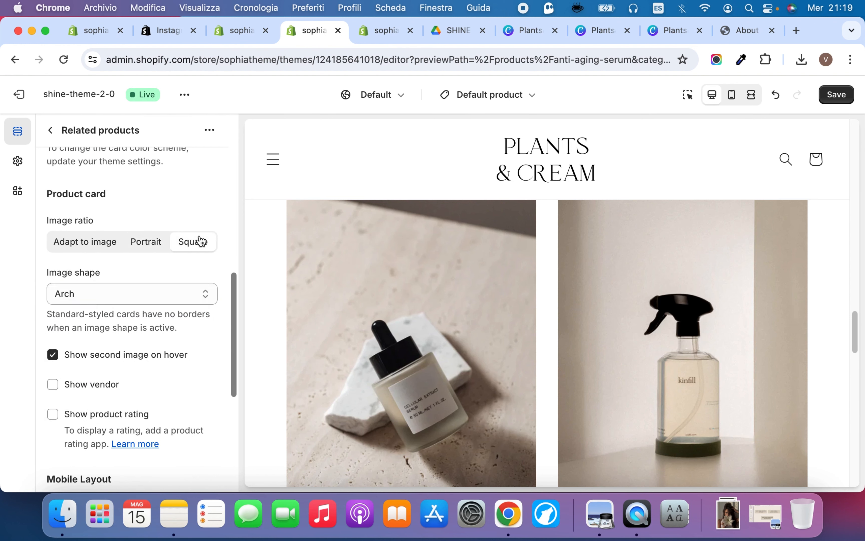
Try color scheme Scheme 5 on the Related products section and undo the change
scroll(102, 335, up, 4)
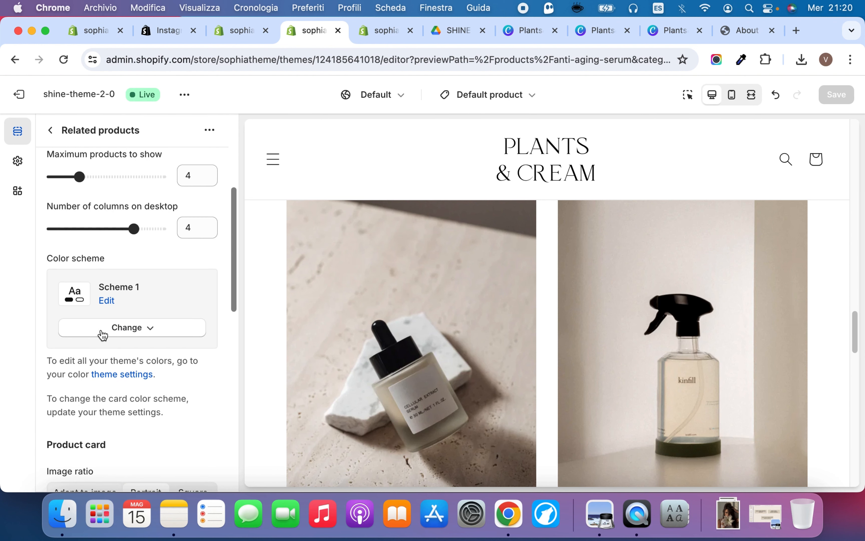
click(103, 336)
click(127, 260)
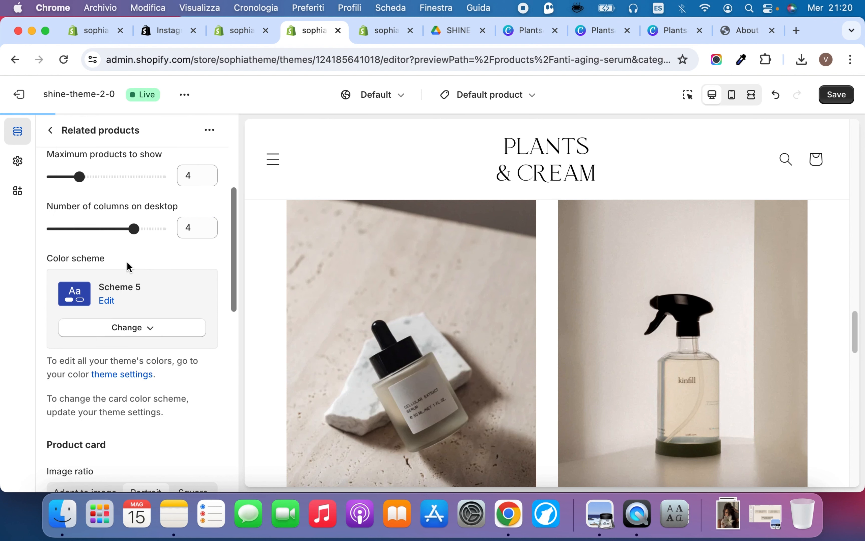
key(super+z)
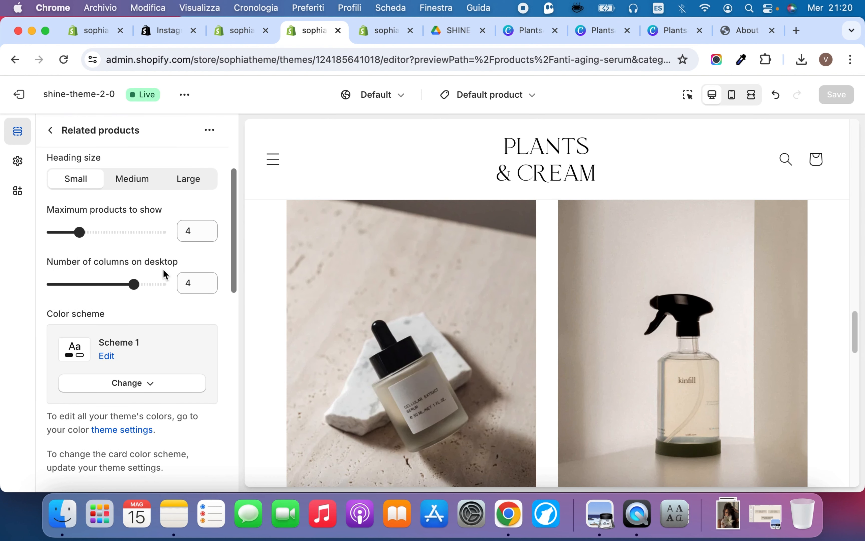
Switch the theme editor from the product template to the Default collection template and show its section list
scroll(282, 243, up, 6)
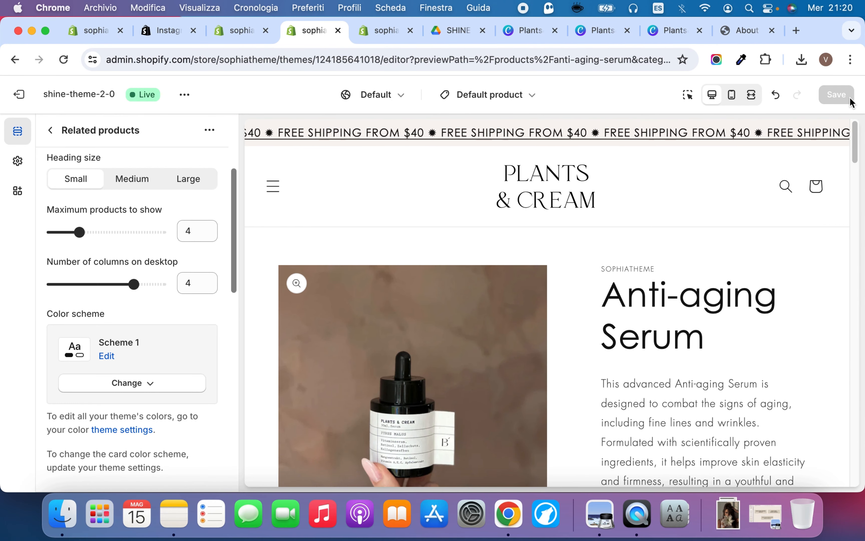
scroll(550, 327, down, 10)
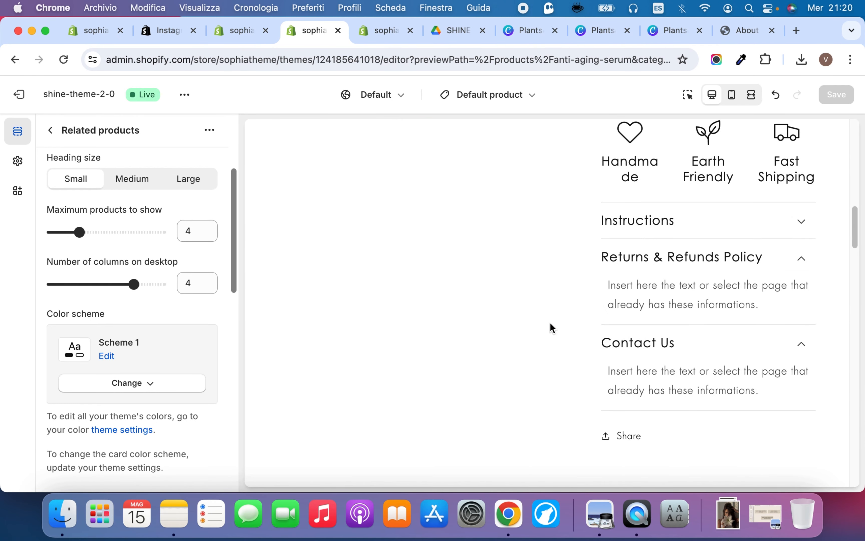
scroll(552, 327, up, 3)
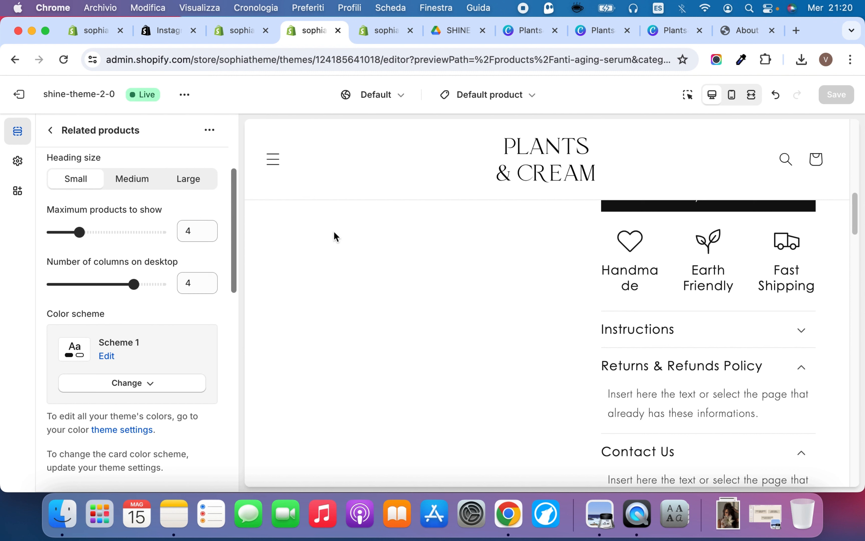
click(495, 97)
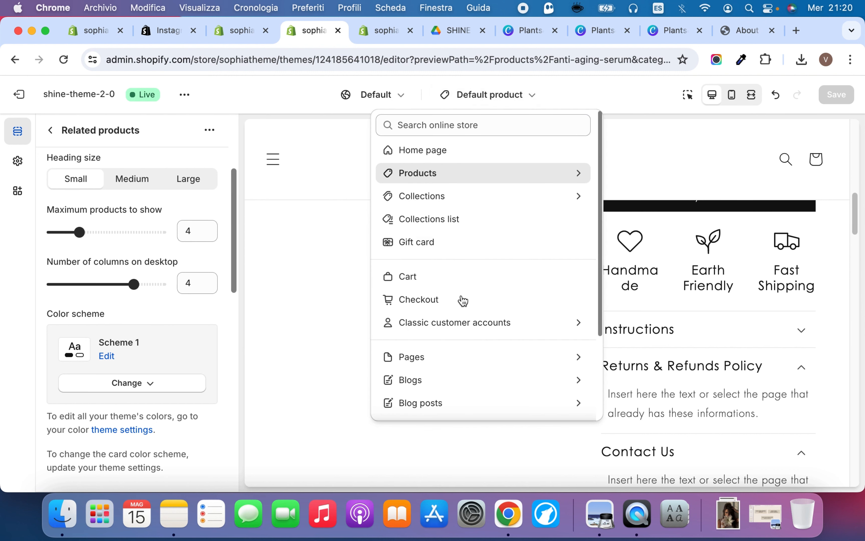
click(440, 198)
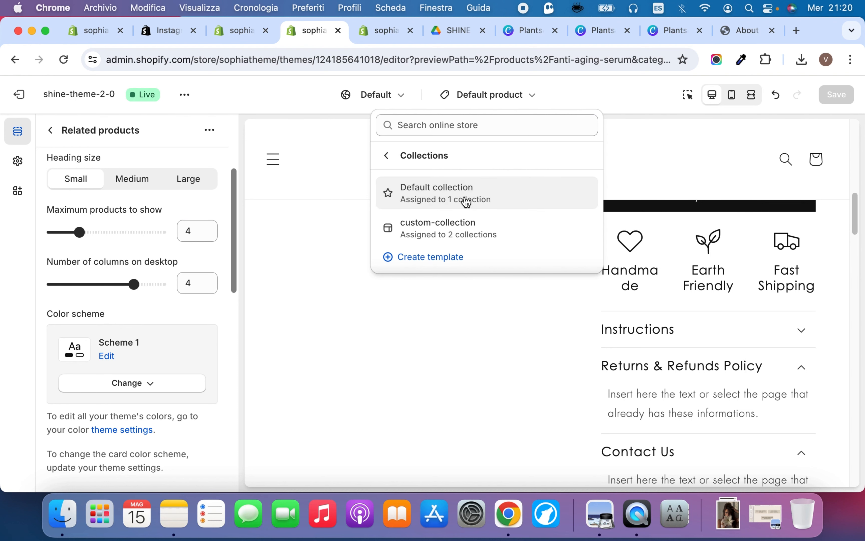
click(466, 203)
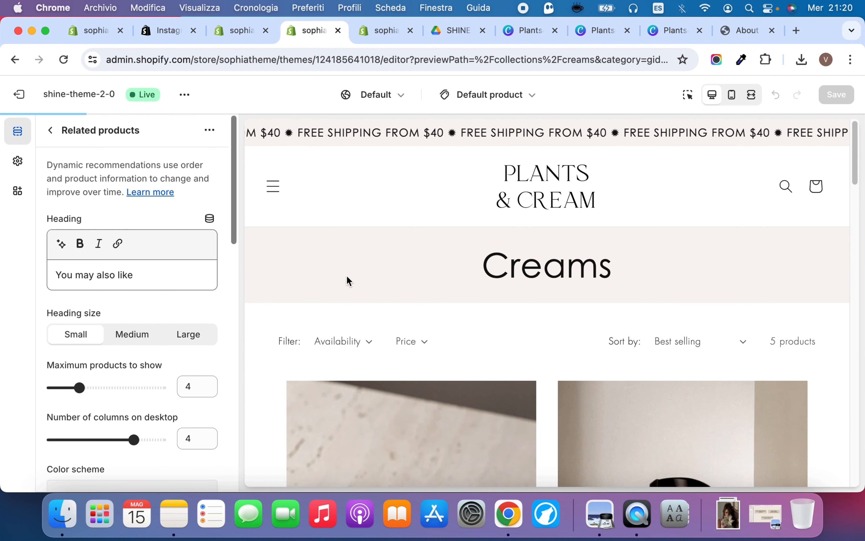
click(50, 133)
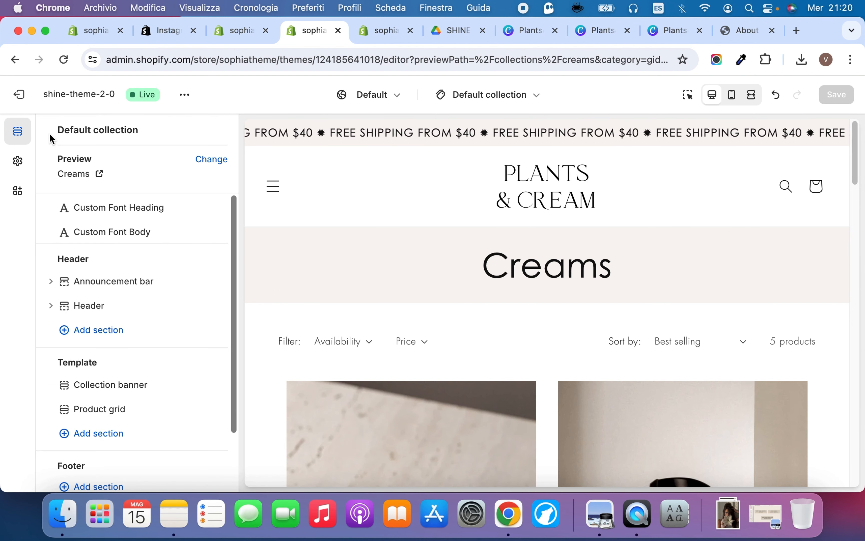
Try color scheme Scheme 5 on the Collection banner section and restore Scheme 6
scroll(102, 377, down, 4)
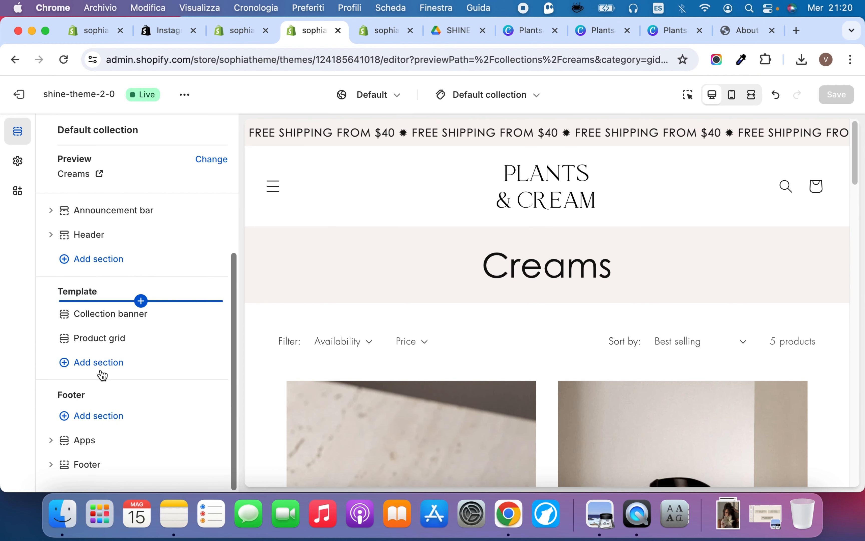
click(122, 316)
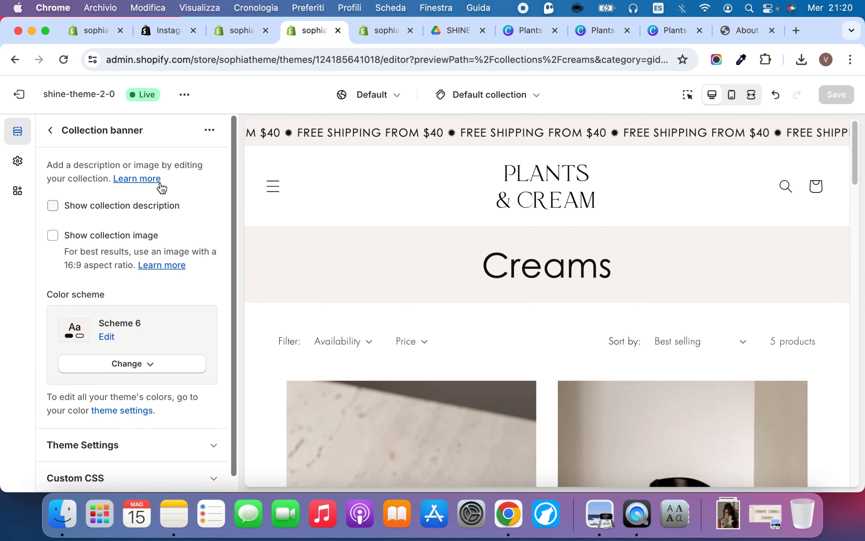
click(119, 363)
click(127, 295)
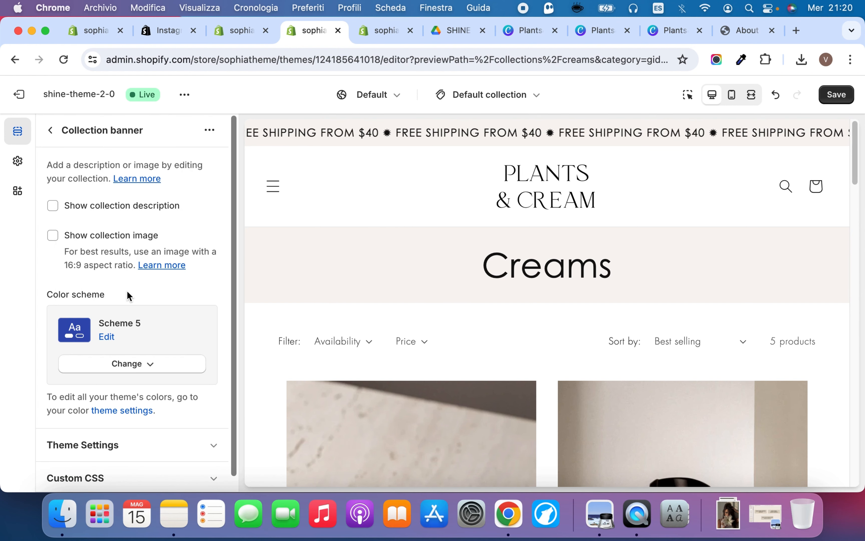
click(121, 371)
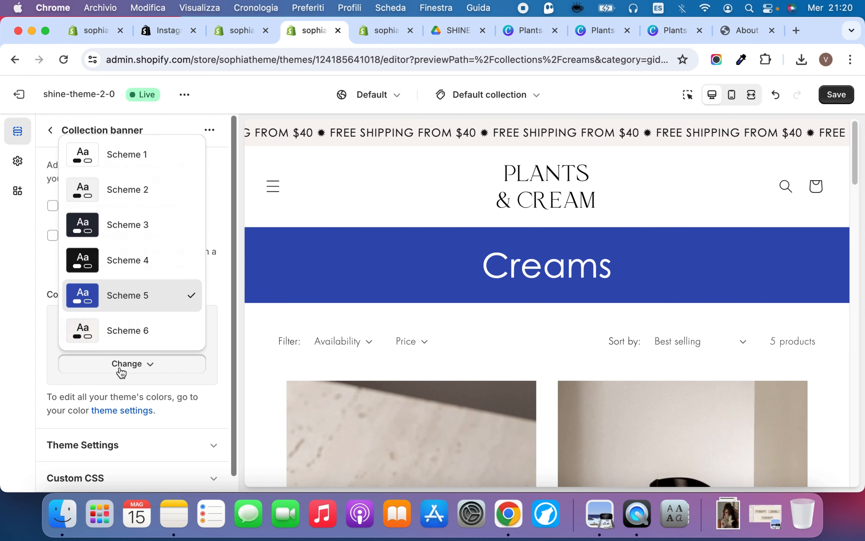
click(108, 340)
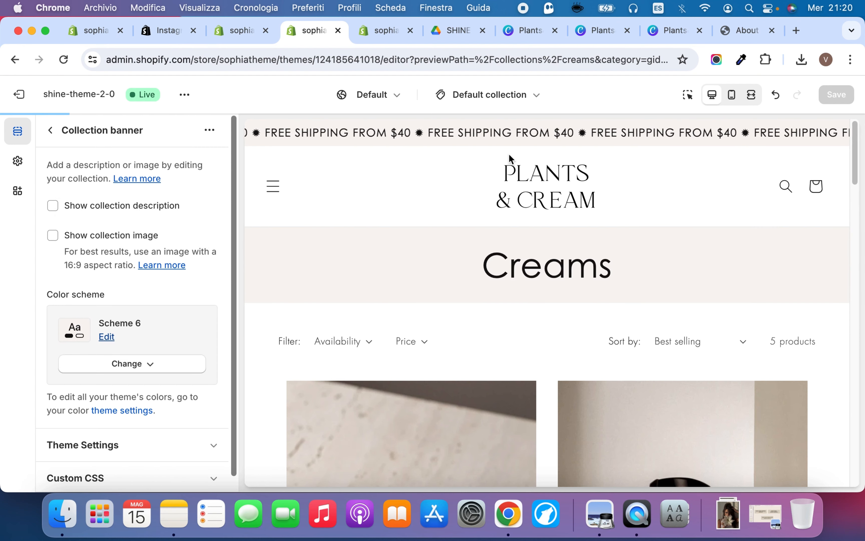
Preview the default collection's products and review the Product grid section's settings
scroll(479, 366, down, 5)
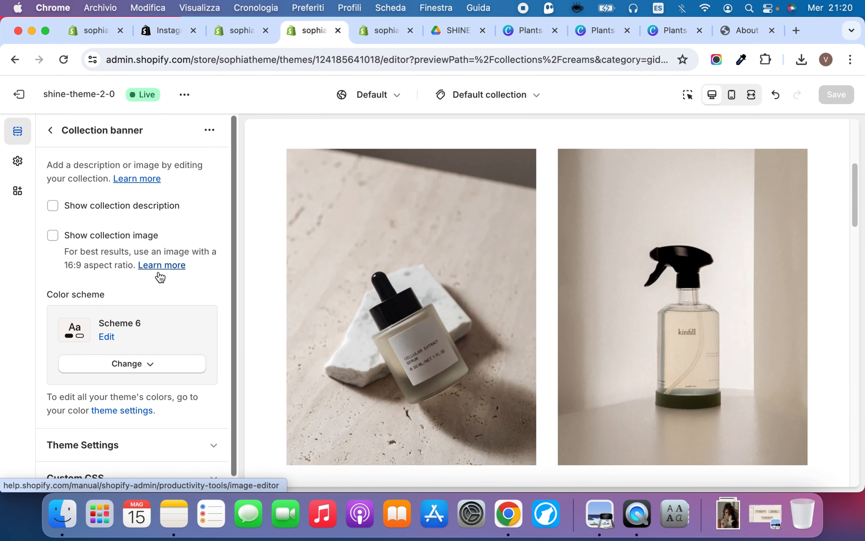
click(50, 130)
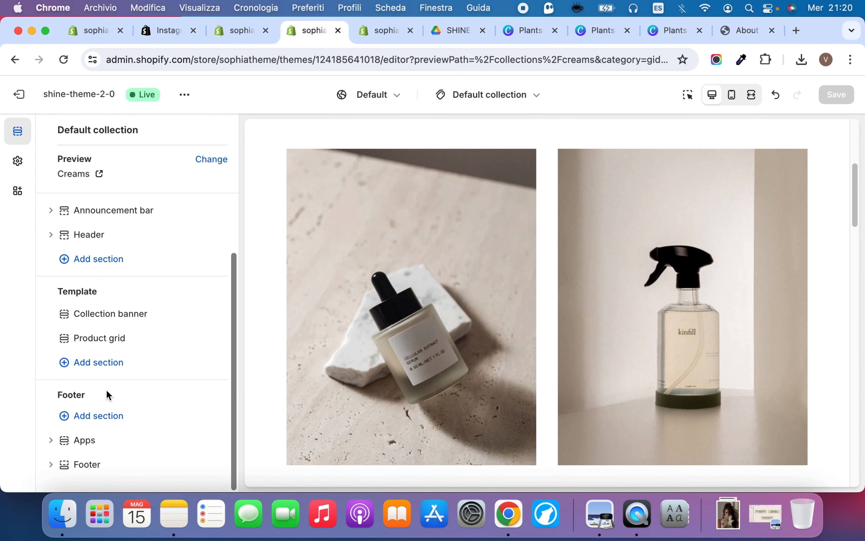
click(106, 338)
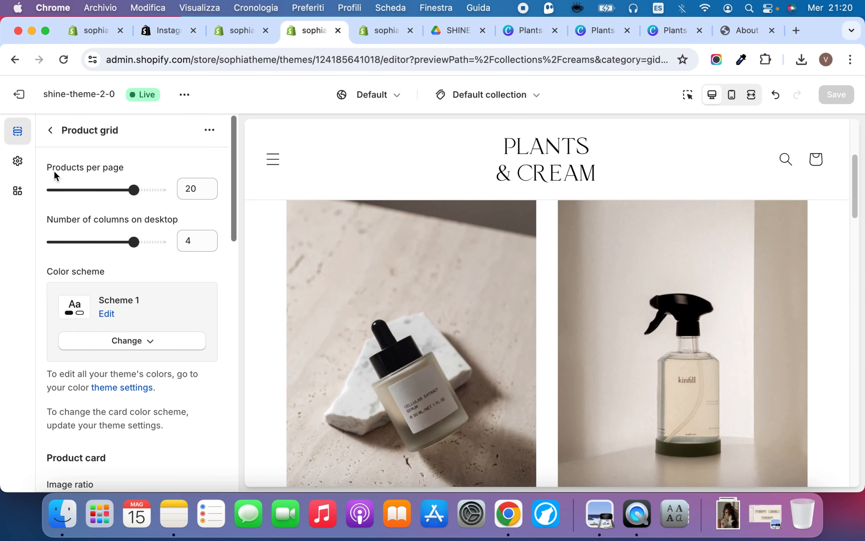
scroll(350, 345, down, 10)
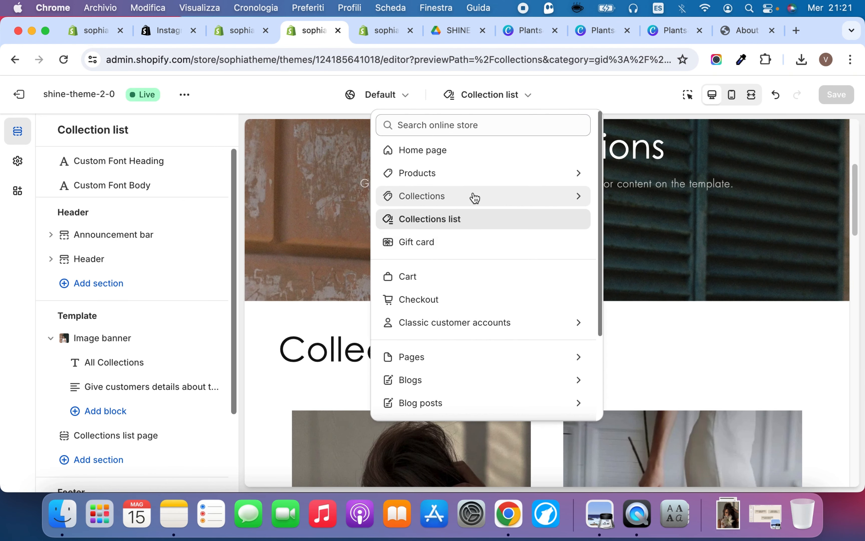
Switch to the custom-collection template and review its Product grid section in the settings and preview
click(473, 196)
click(460, 229)
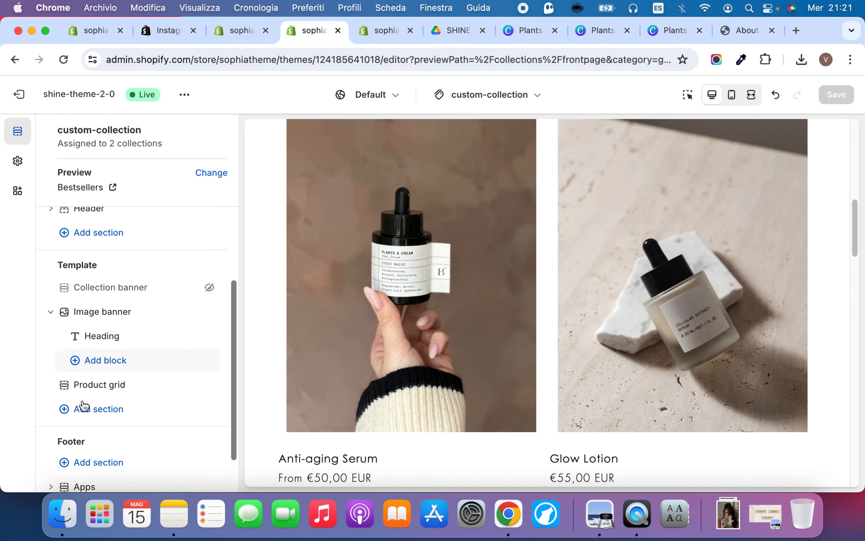
click(81, 383)
scroll(392, 279, down, 10)
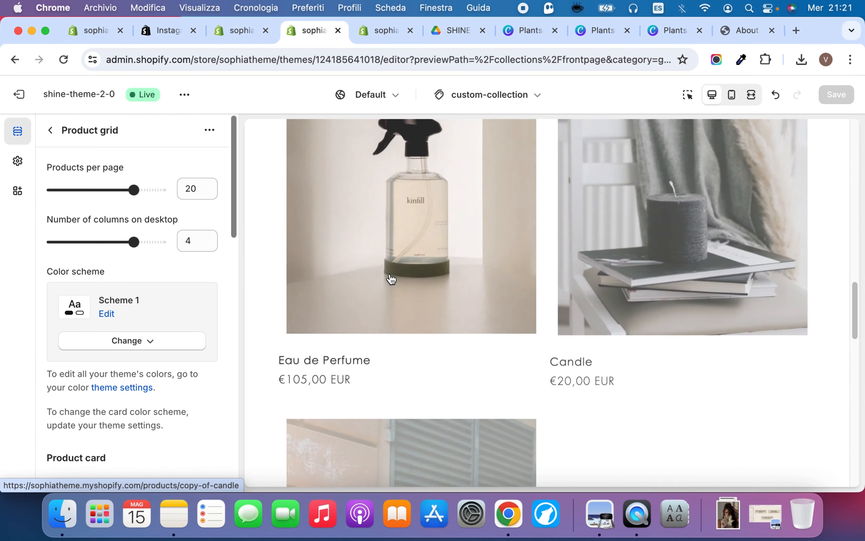
scroll(390, 280, up, 10)
click(52, 136)
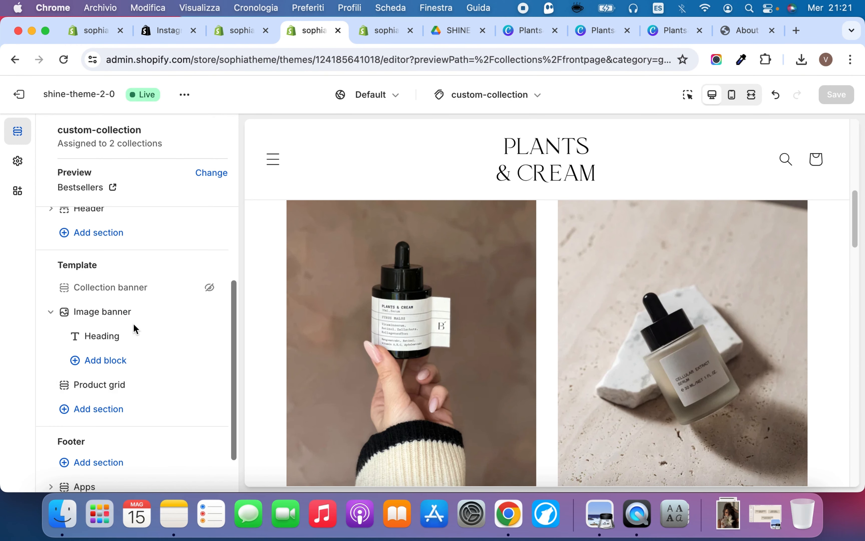
Examine the custom-collection template's Image banner settings and preview, and return to the section list
click(134, 310)
scroll(312, 271, down, 4)
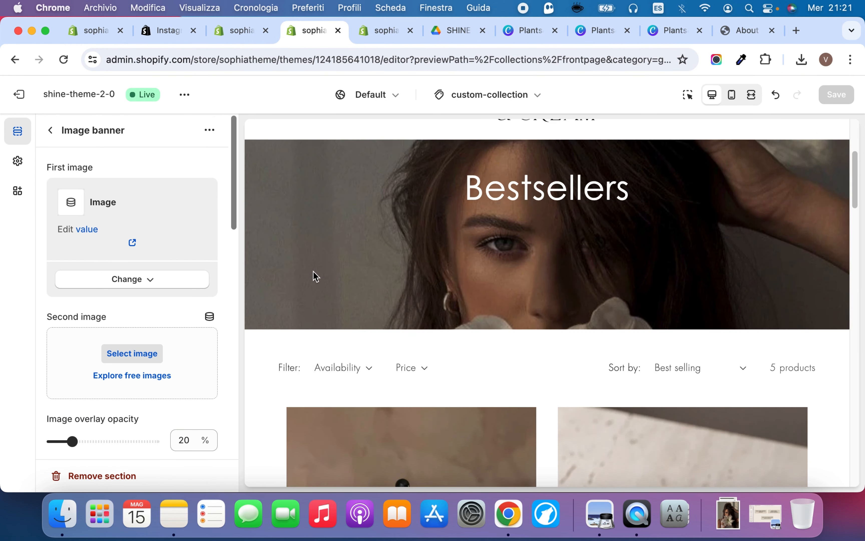
scroll(312, 270, up, 6)
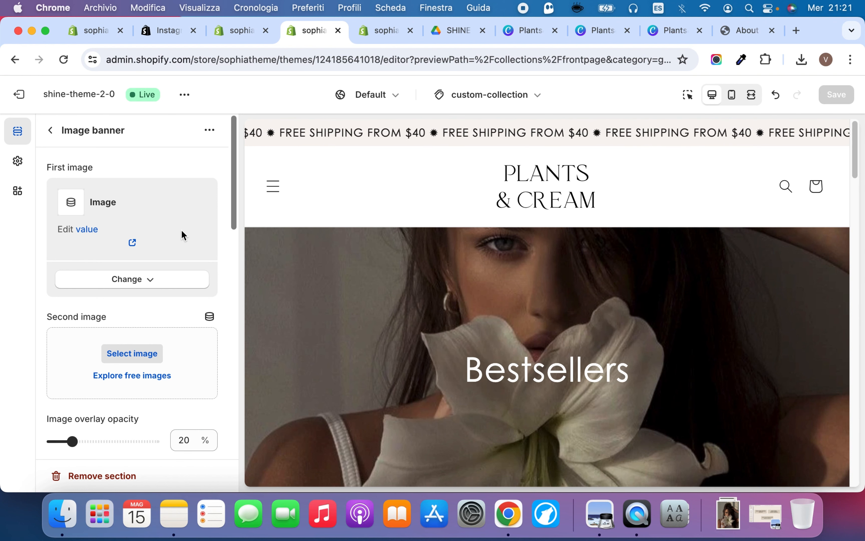
click(50, 131)
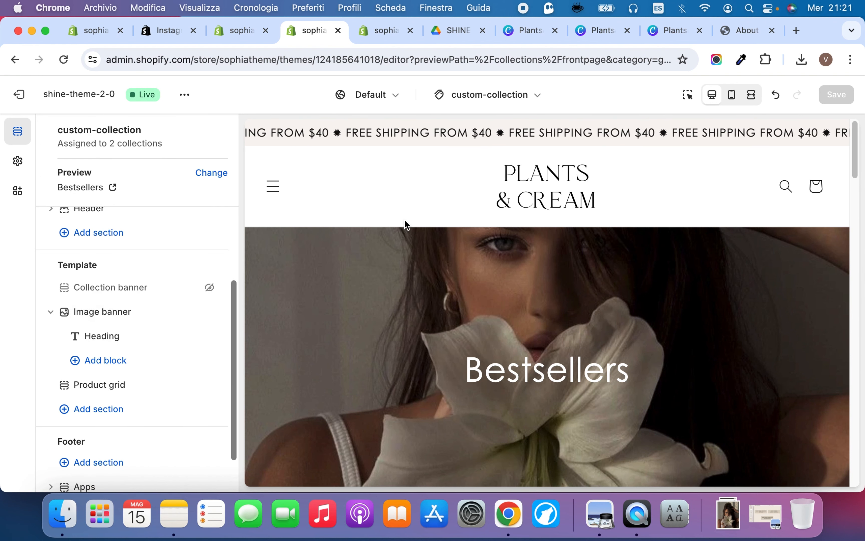
Switch to the Collections list template and review its Image banner section and the page preview
click(502, 99)
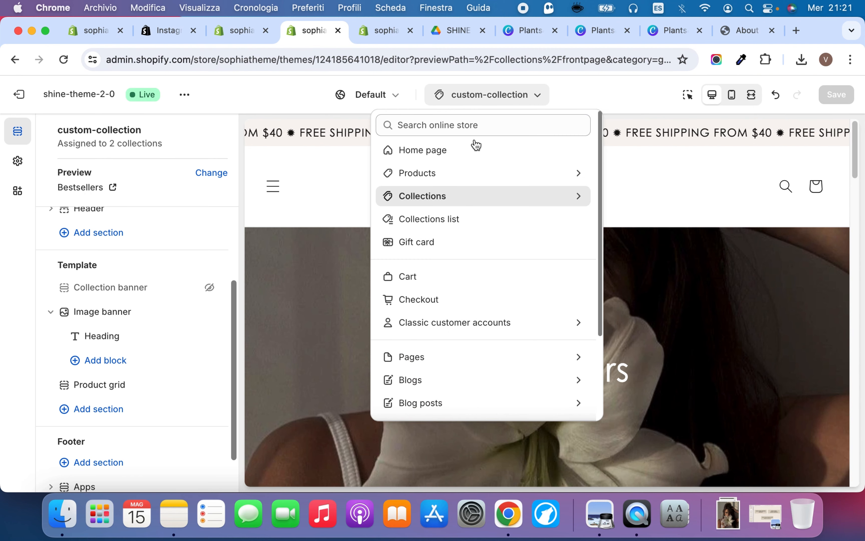
click(446, 221)
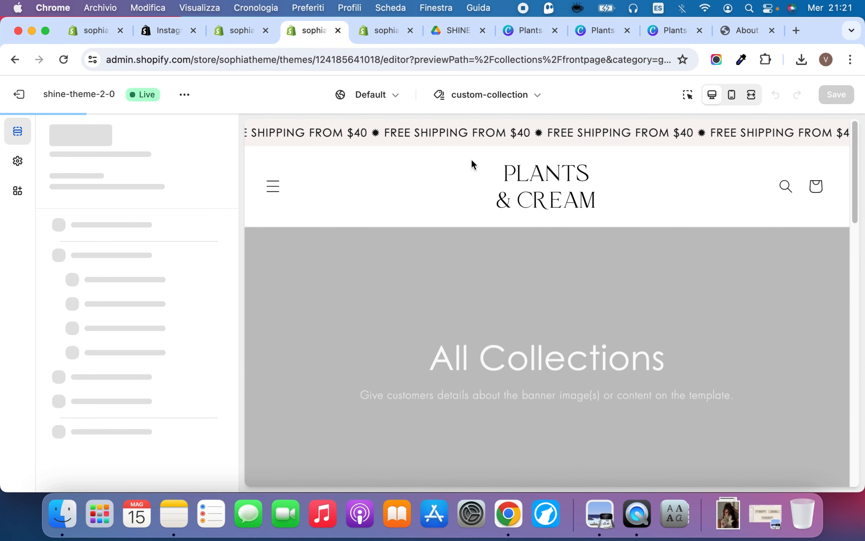
scroll(453, 293, down, 10)
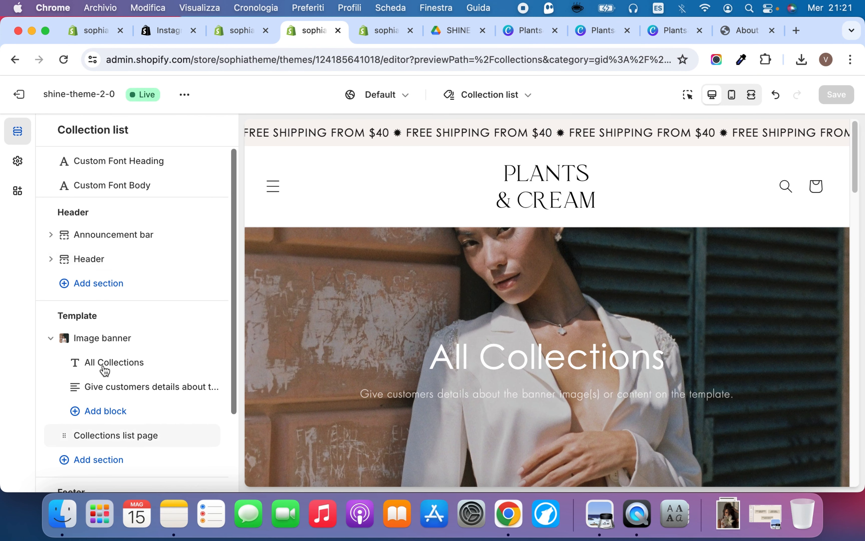
click(98, 339)
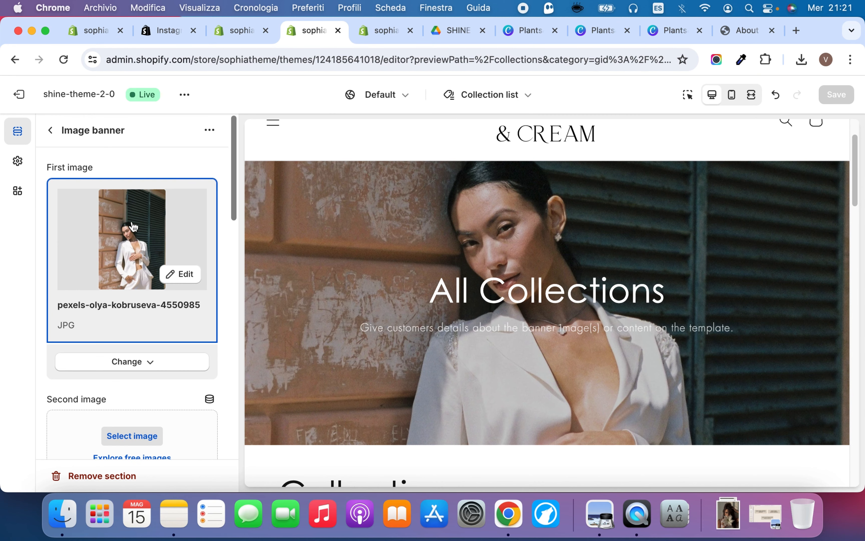
click(51, 130)
scroll(339, 313, down, 10)
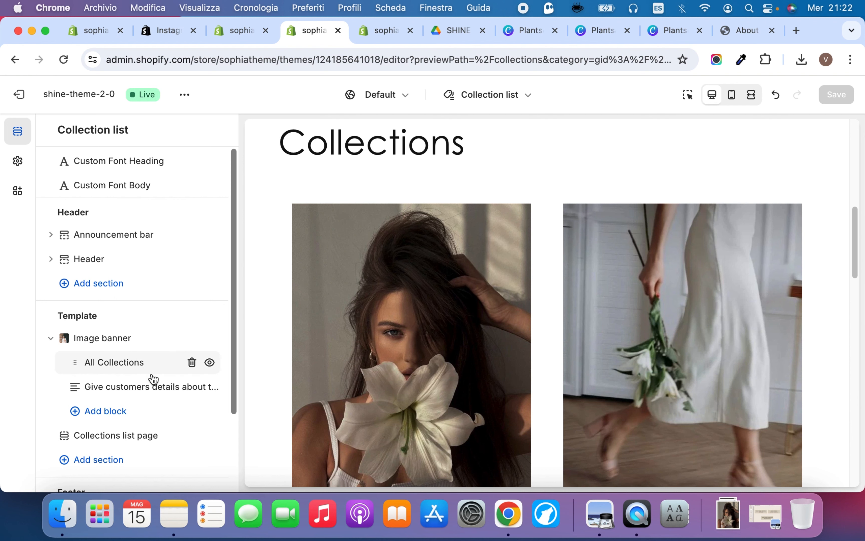
Review the Collections list page section's heading, sorting, image ratio and column settings and check the whole page preview
scroll(139, 388, down, 5)
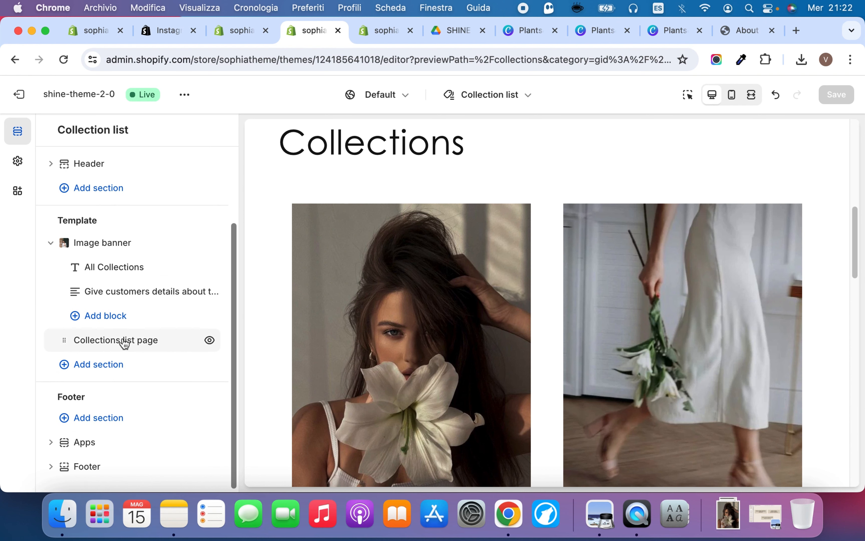
click(125, 340)
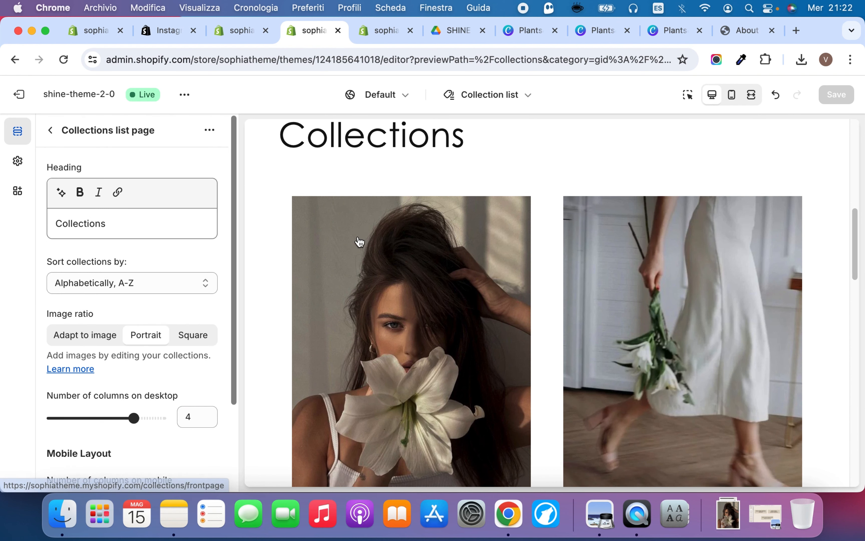
scroll(359, 242, down, 10)
scroll(129, 170, down, 5)
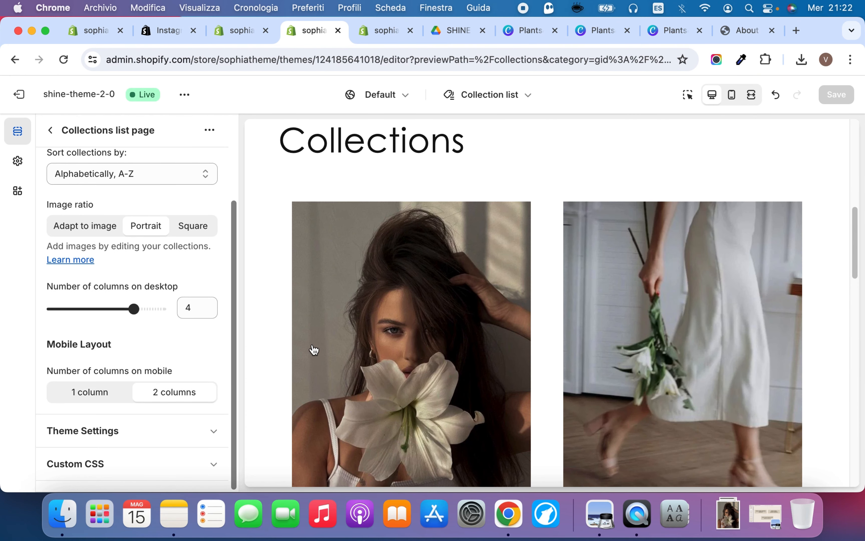
scroll(315, 349, down, 10)
scroll(314, 350, down, 8)
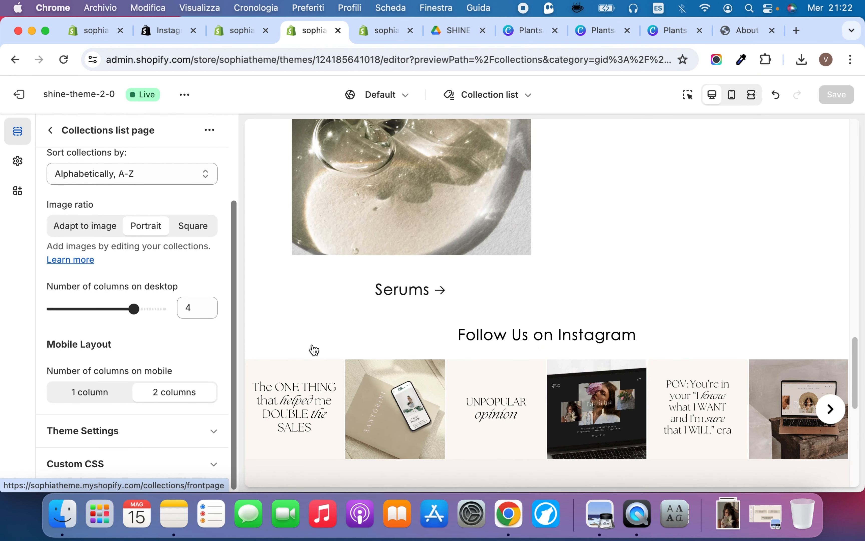
scroll(314, 350, up, 20)
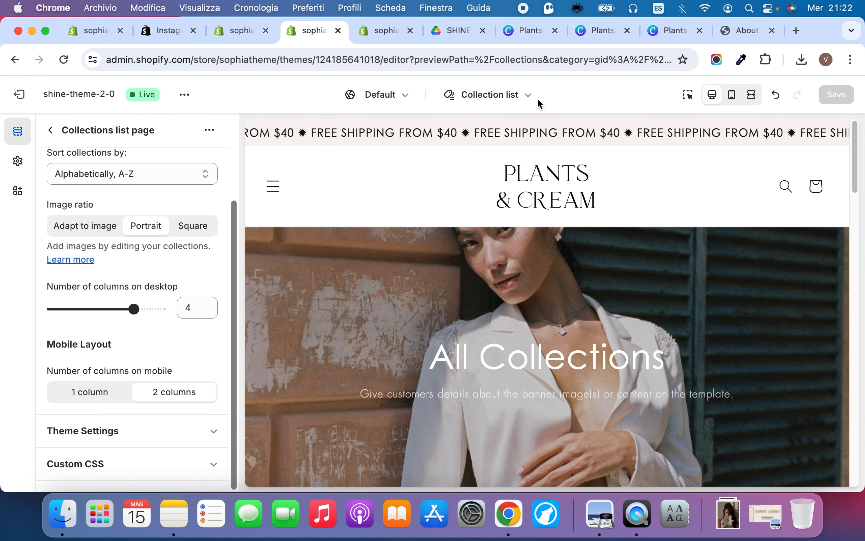
Switch the theme editor from the Collections list template to the Default blog template
click(512, 95)
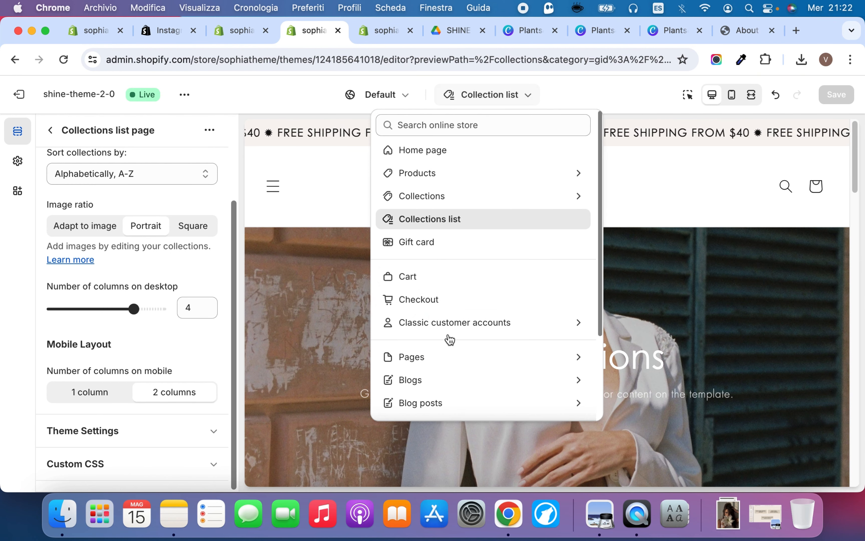
click(435, 380)
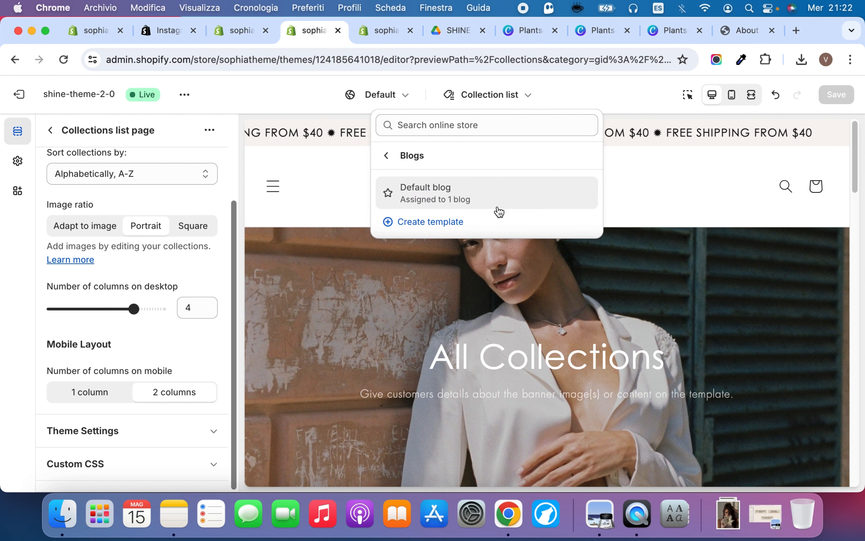
click(495, 198)
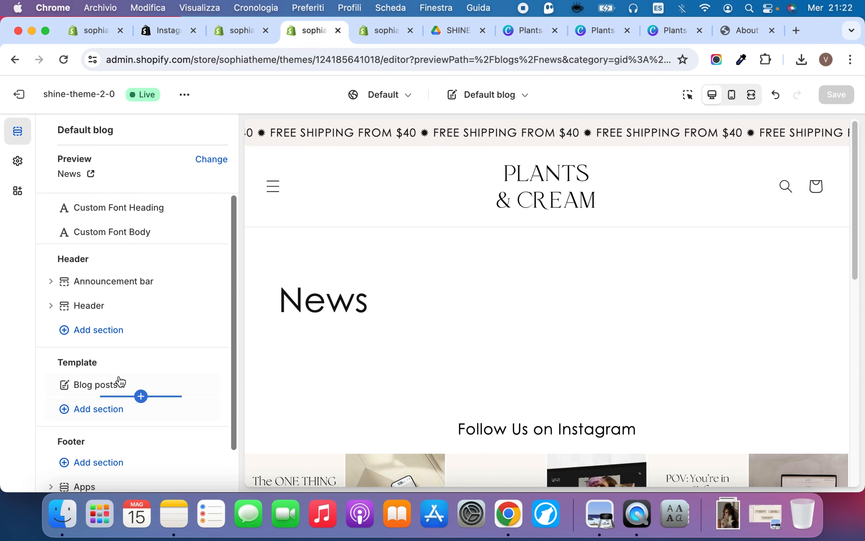
Try the Grid desktop layout on the Blog posts section and restore Collage
click(123, 385)
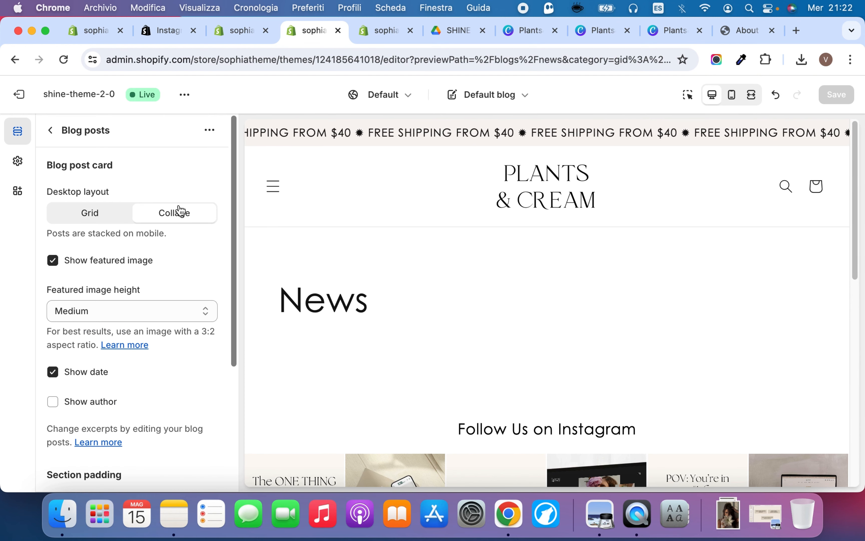
click(93, 213)
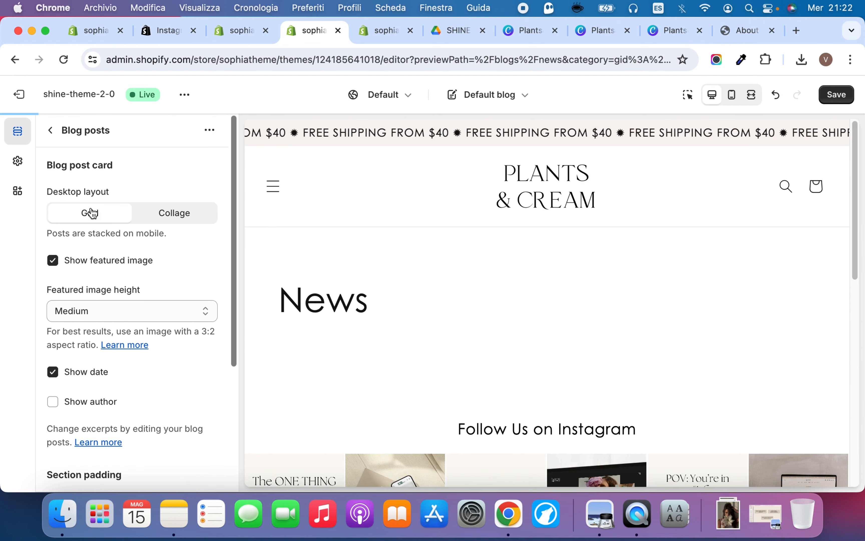
click(172, 209)
Review the Blog posts section's featured image, date, author and section padding settings
scroll(90, 293, down, 5)
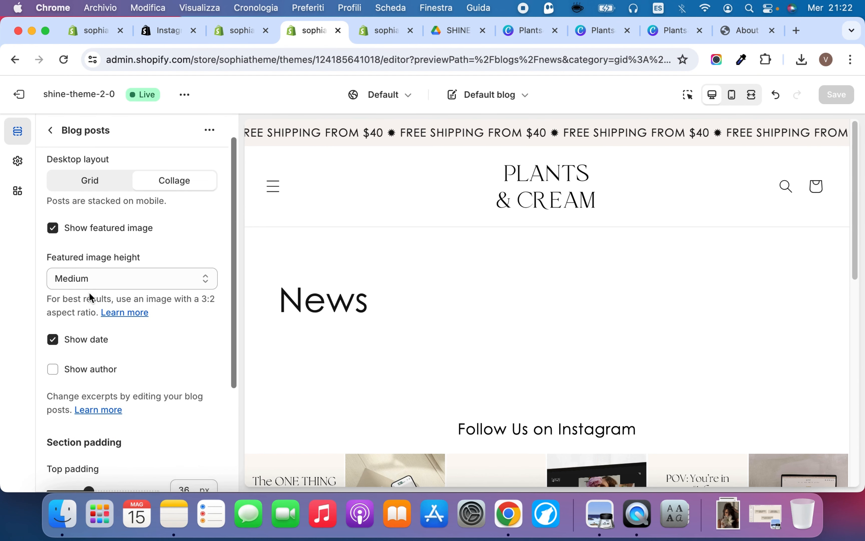
scroll(90, 293, down, 3)
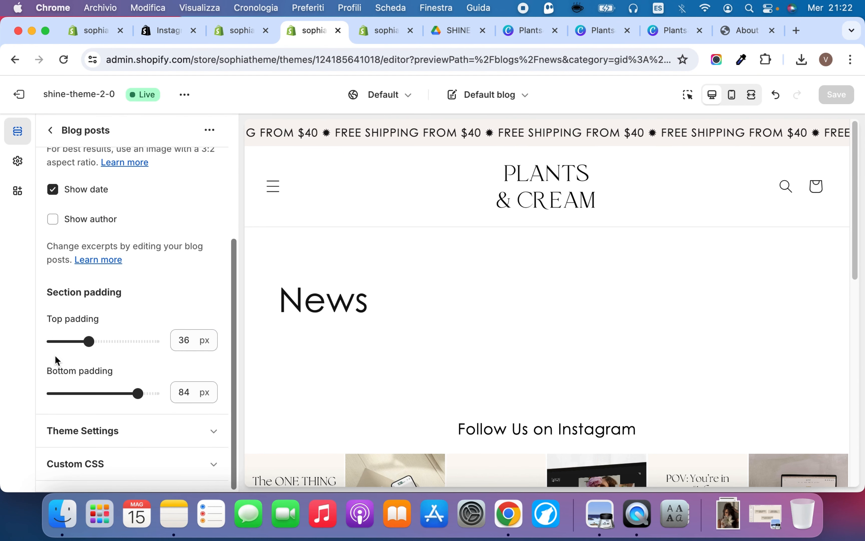
scroll(90, 201, up, 8)
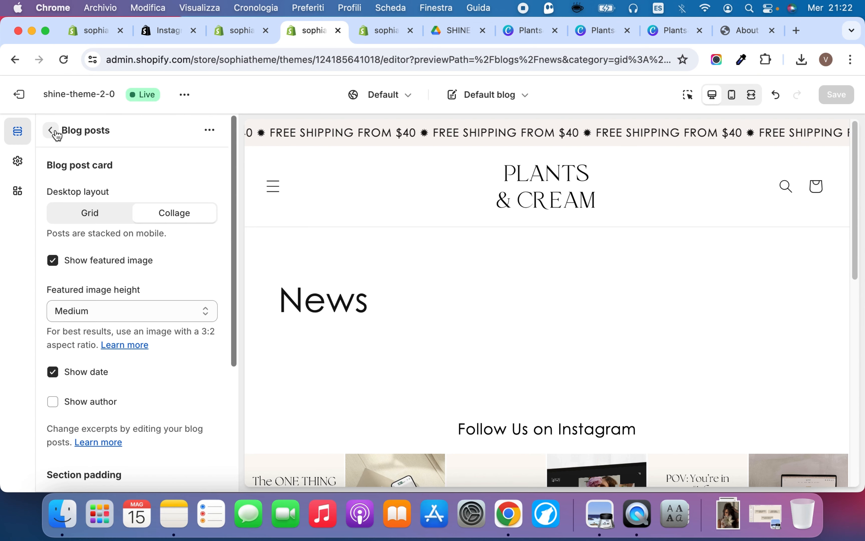
scroll(112, 329, down, 8)
scroll(109, 327, up, 5)
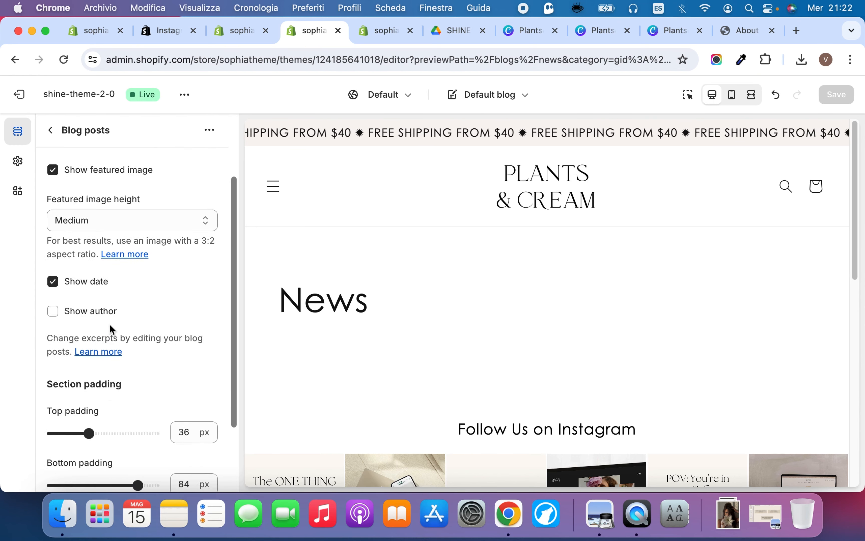
scroll(109, 315, down, 6)
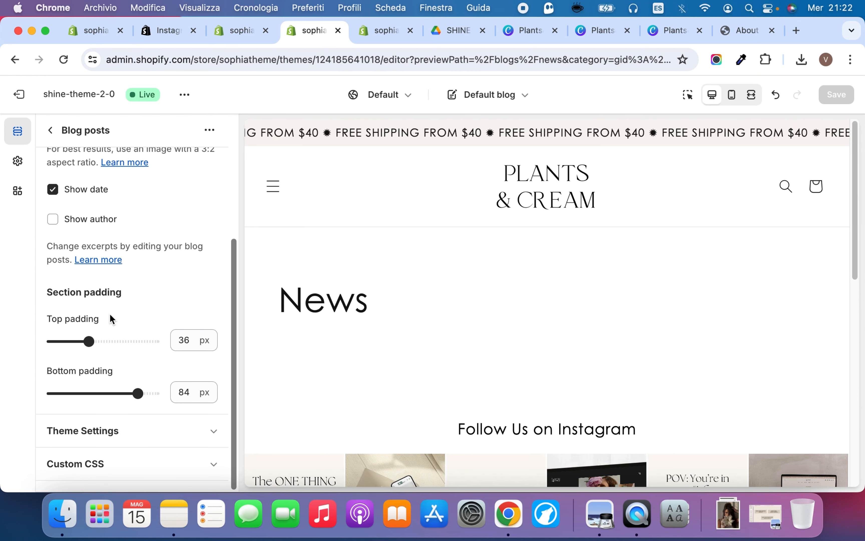
Review the Blog cards theme settings, including style, image padding, text alignment, color scheme, border and shadow
click(50, 132)
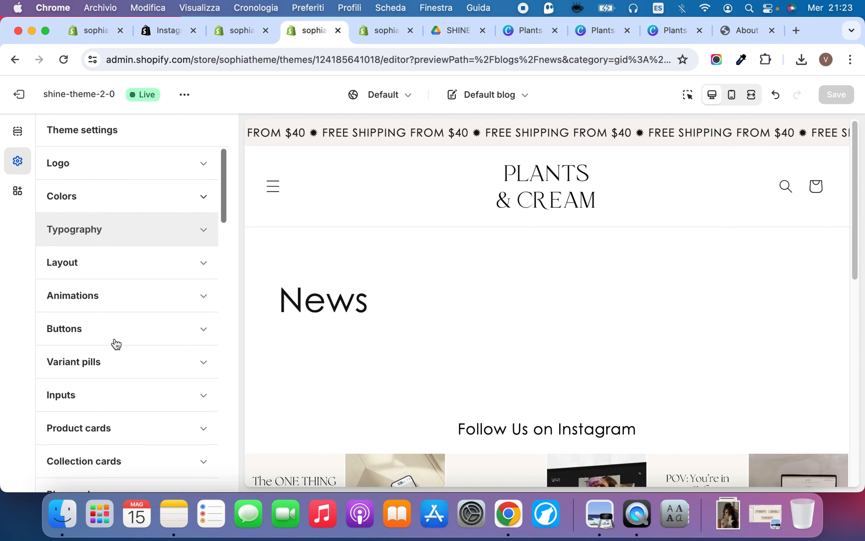
scroll(137, 261, down, 4)
scroll(116, 279, down, 1)
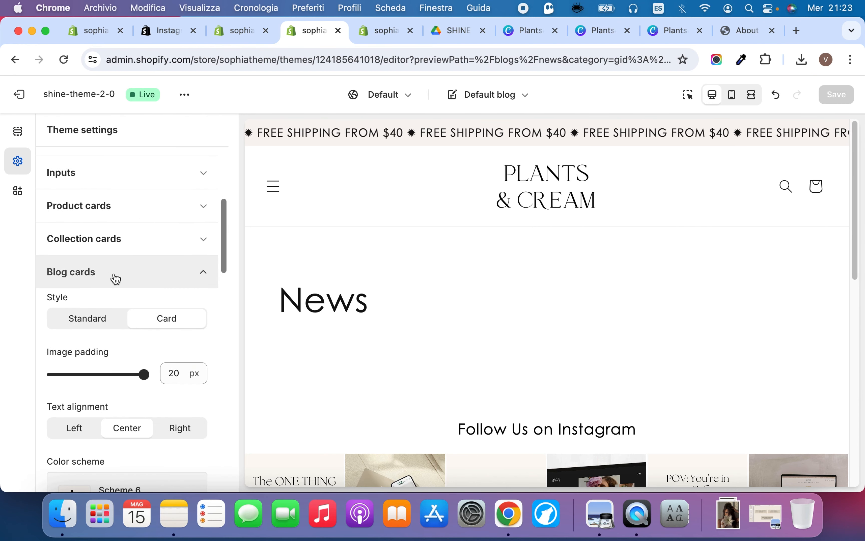
scroll(116, 278, down, 5)
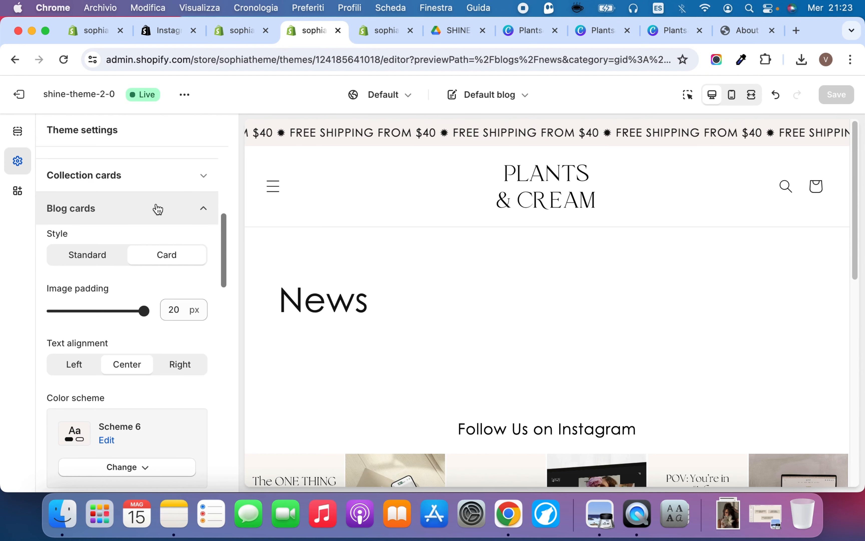
scroll(158, 209, down, 15)
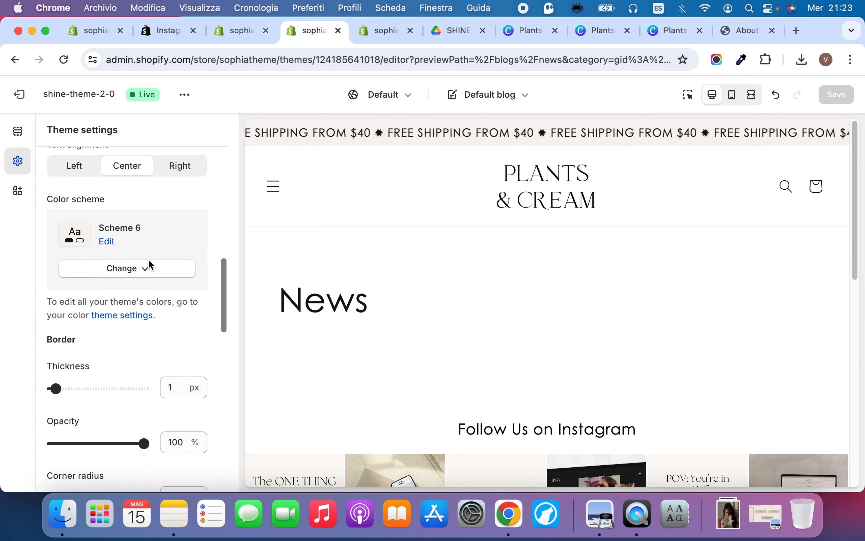
scroll(115, 348, down, 7)
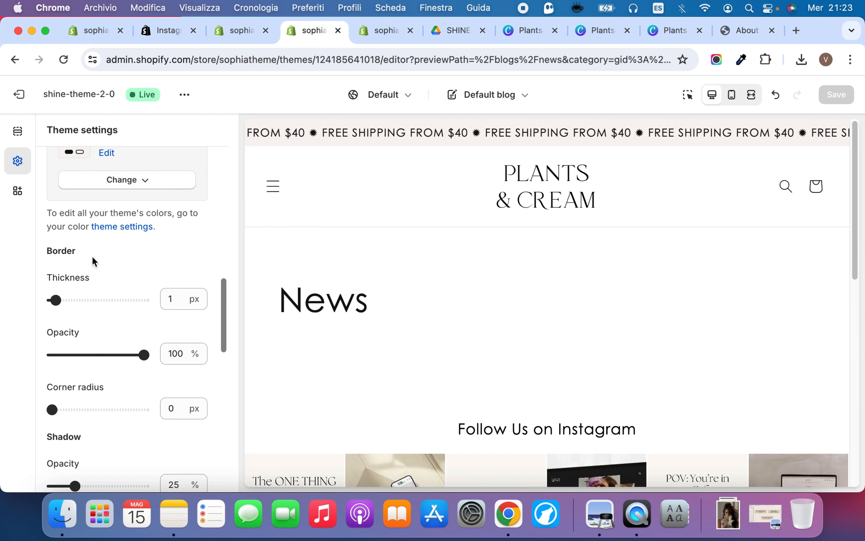
scroll(91, 256, down, 20)
scroll(94, 203, up, 7)
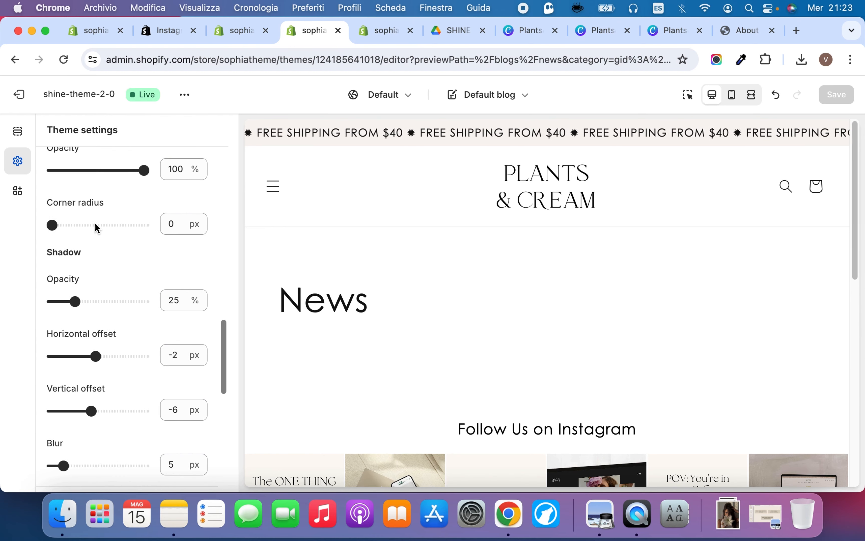
scroll(159, 238, up, 20)
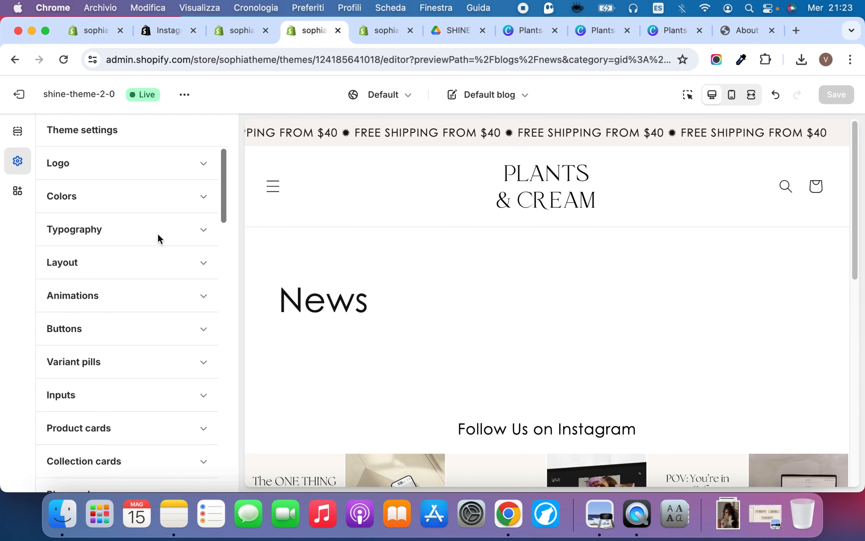
Check the available Blog posts templates and switch the theme editor from the Default blog template to the Cart template
click(480, 97)
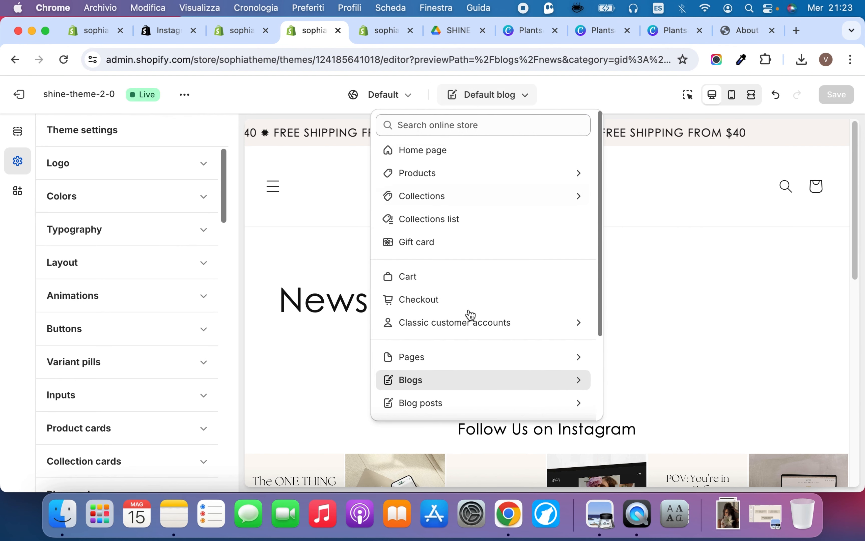
click(464, 411)
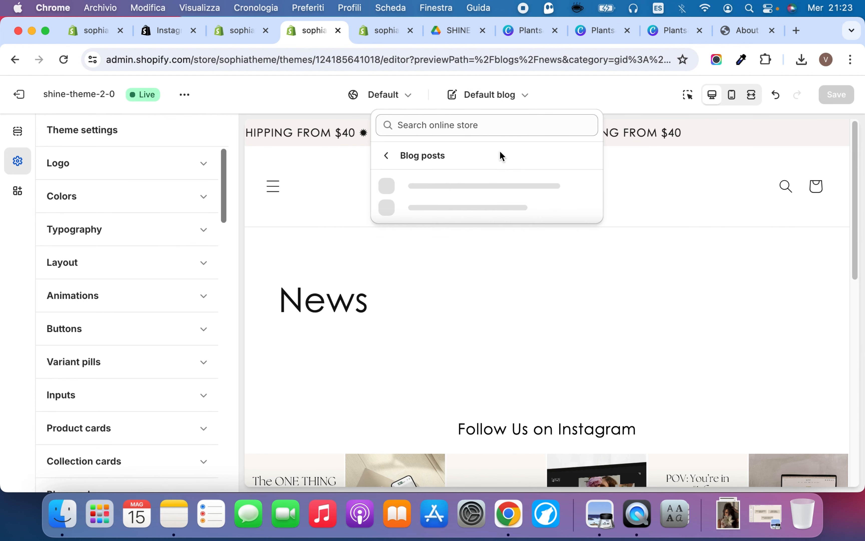
click(395, 155)
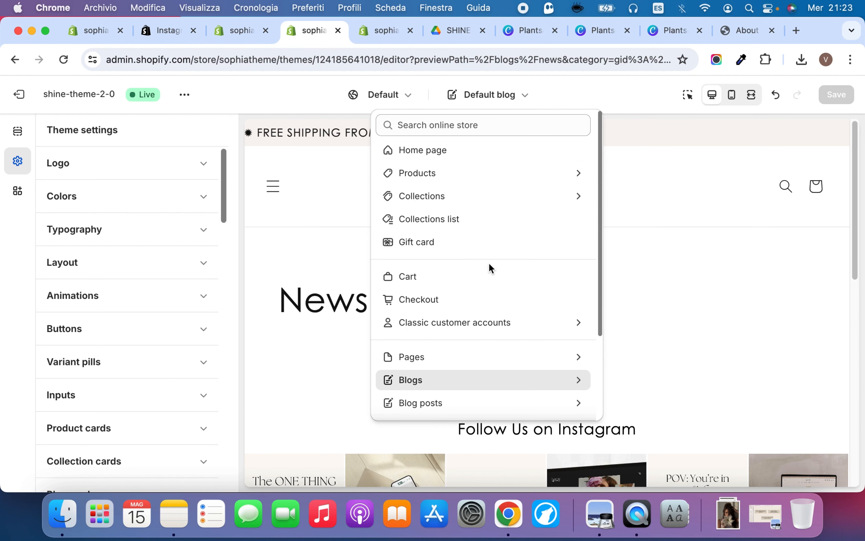
click(469, 281)
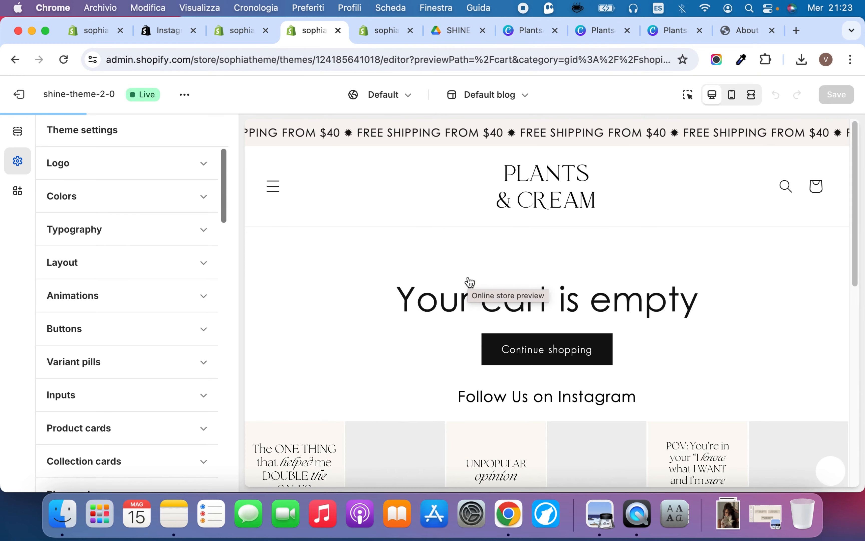
click(488, 95)
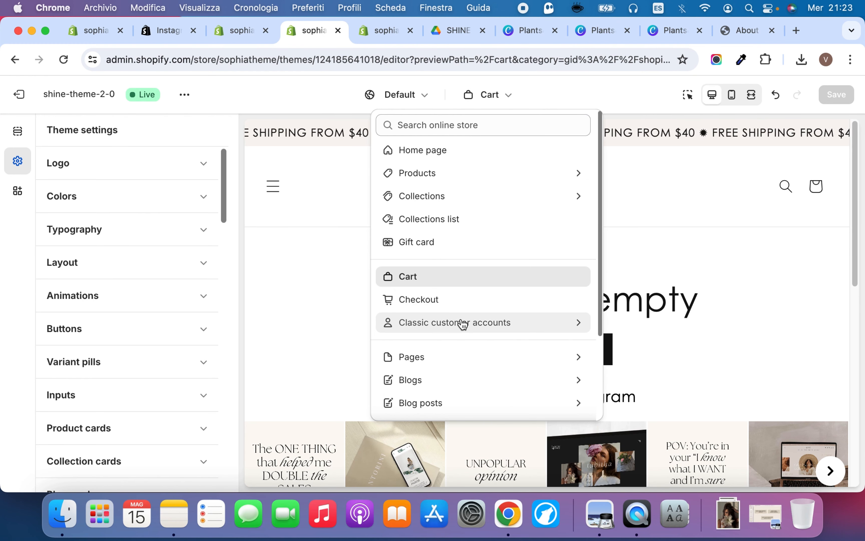
click(500, 96)
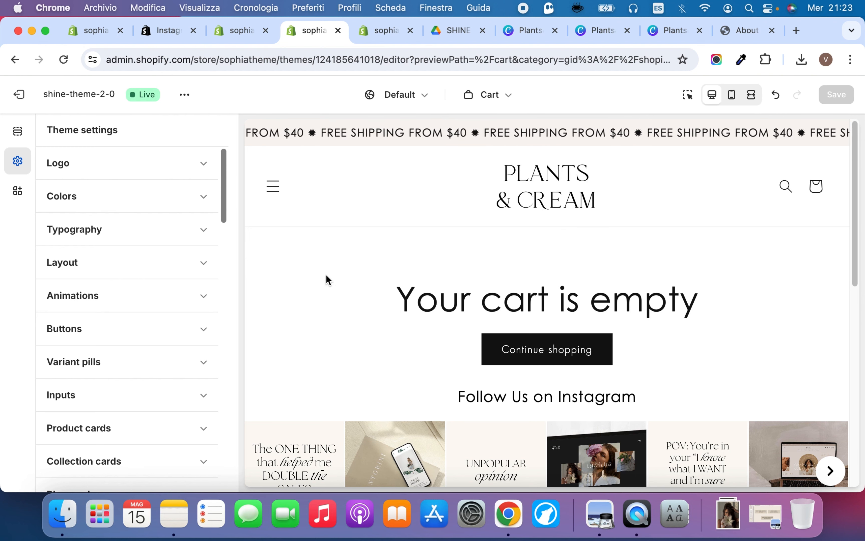